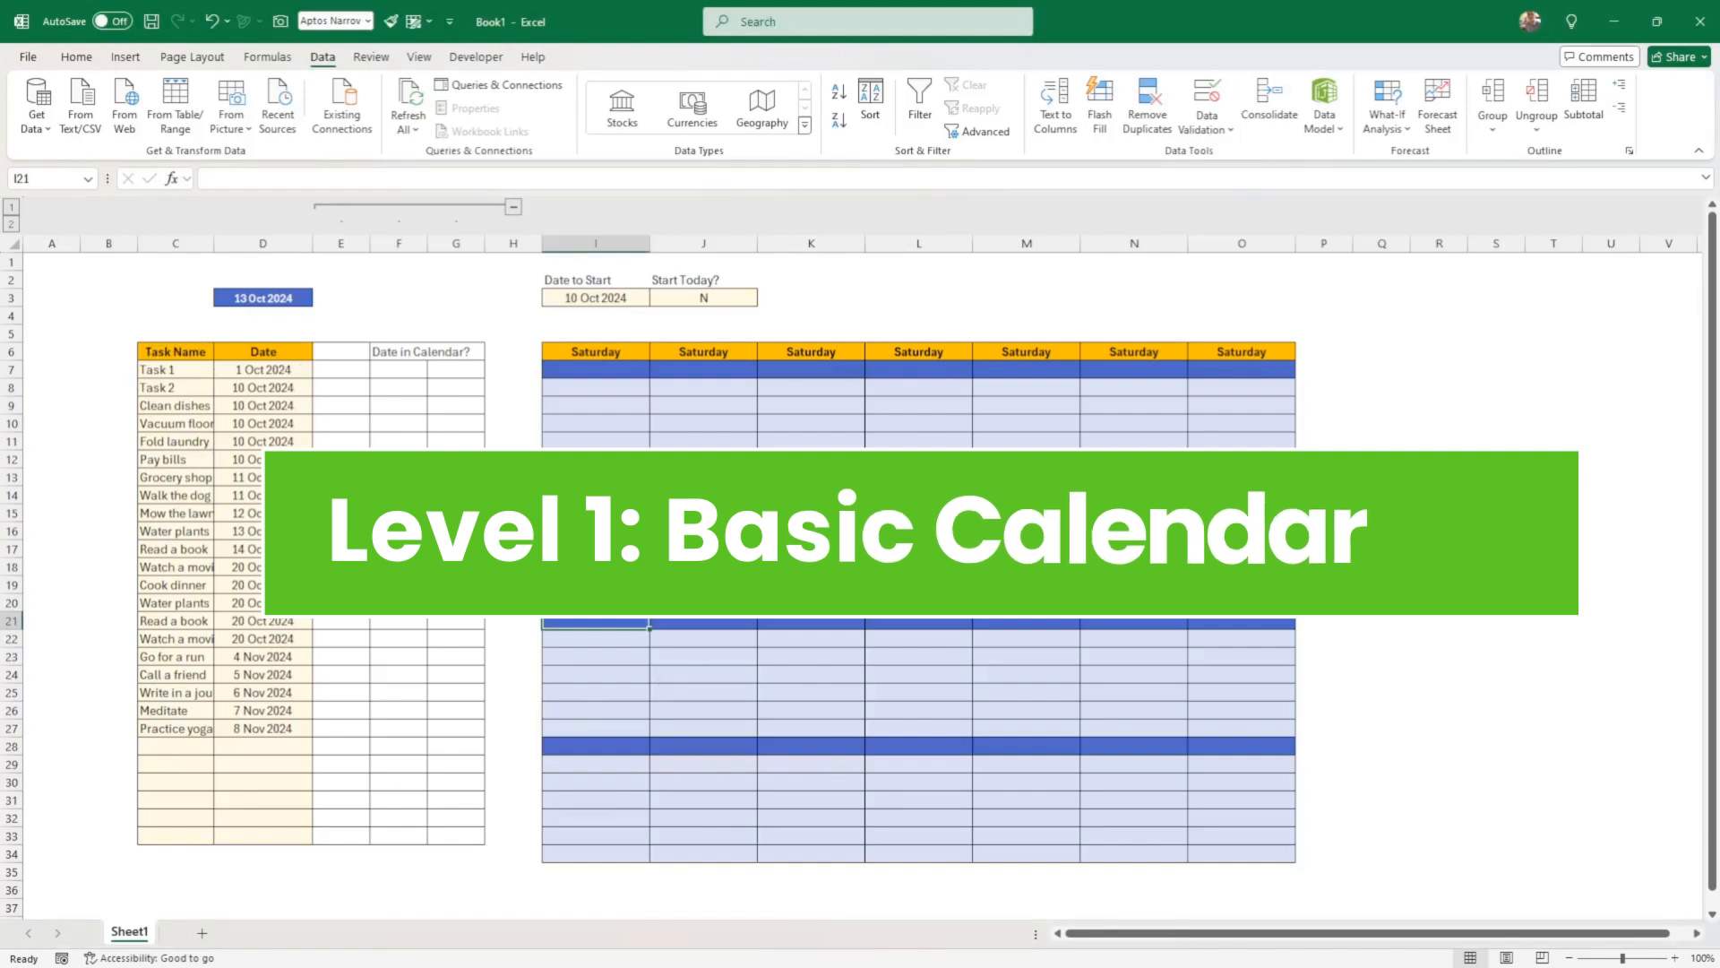
Clear the weekday formulas from the calendar header row I6:O6
left_click(603, 368)
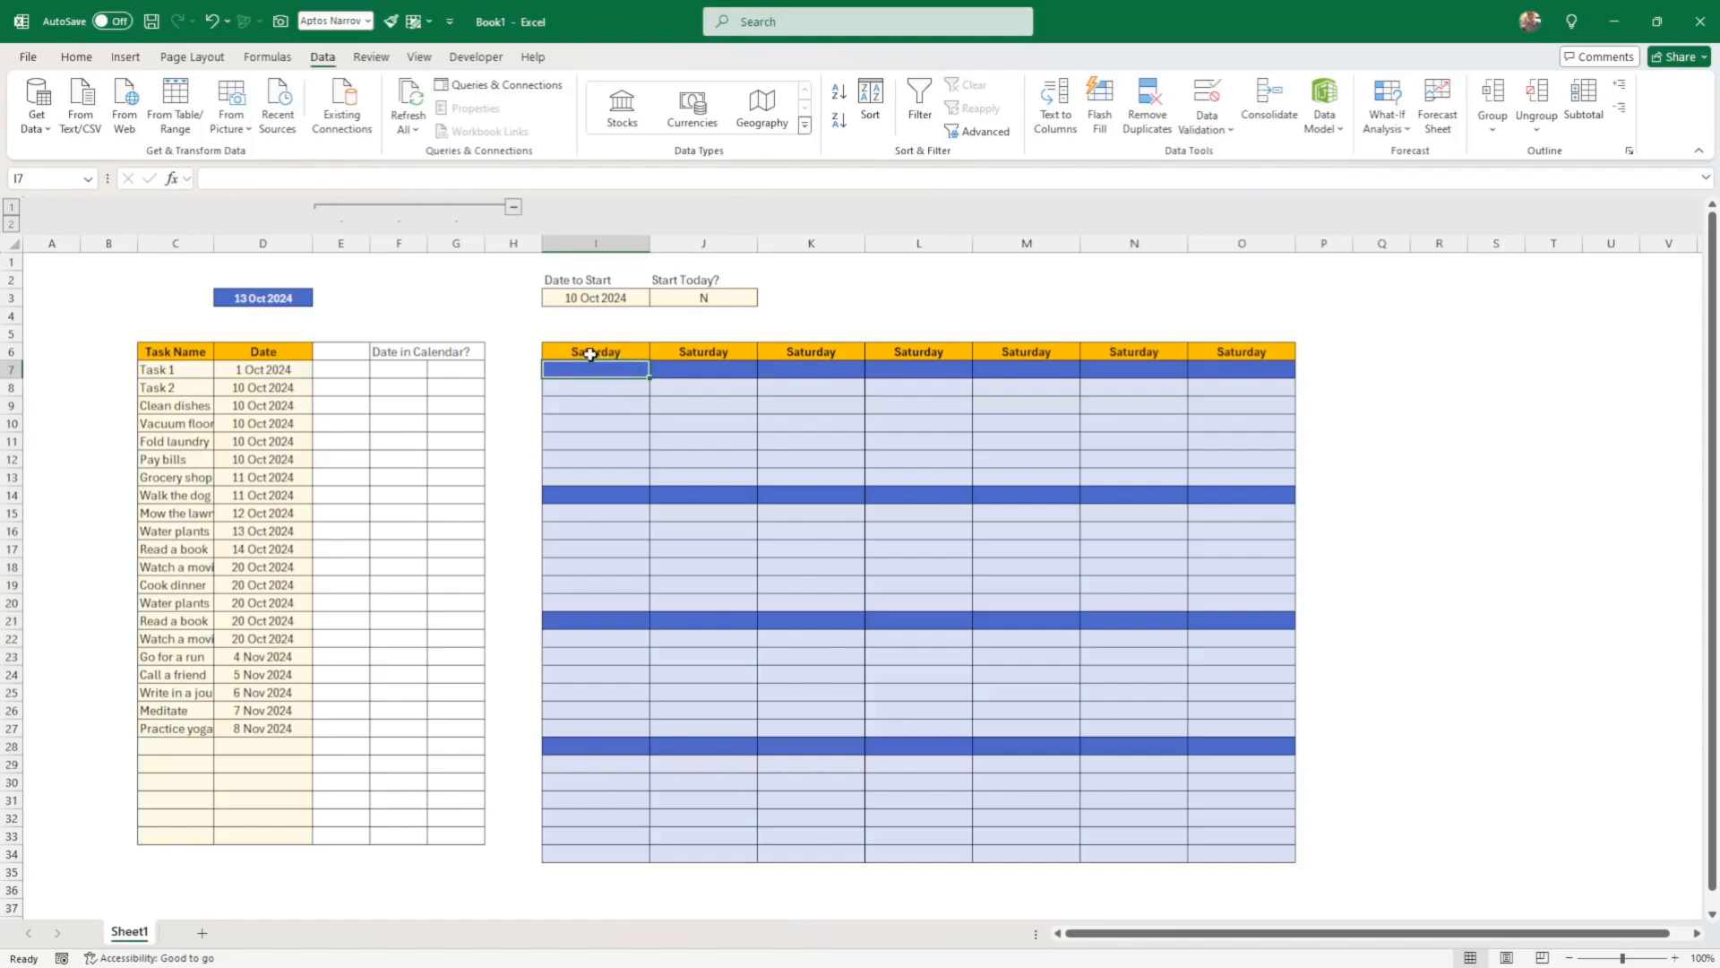
left_click_drag(597, 351, 1263, 347)
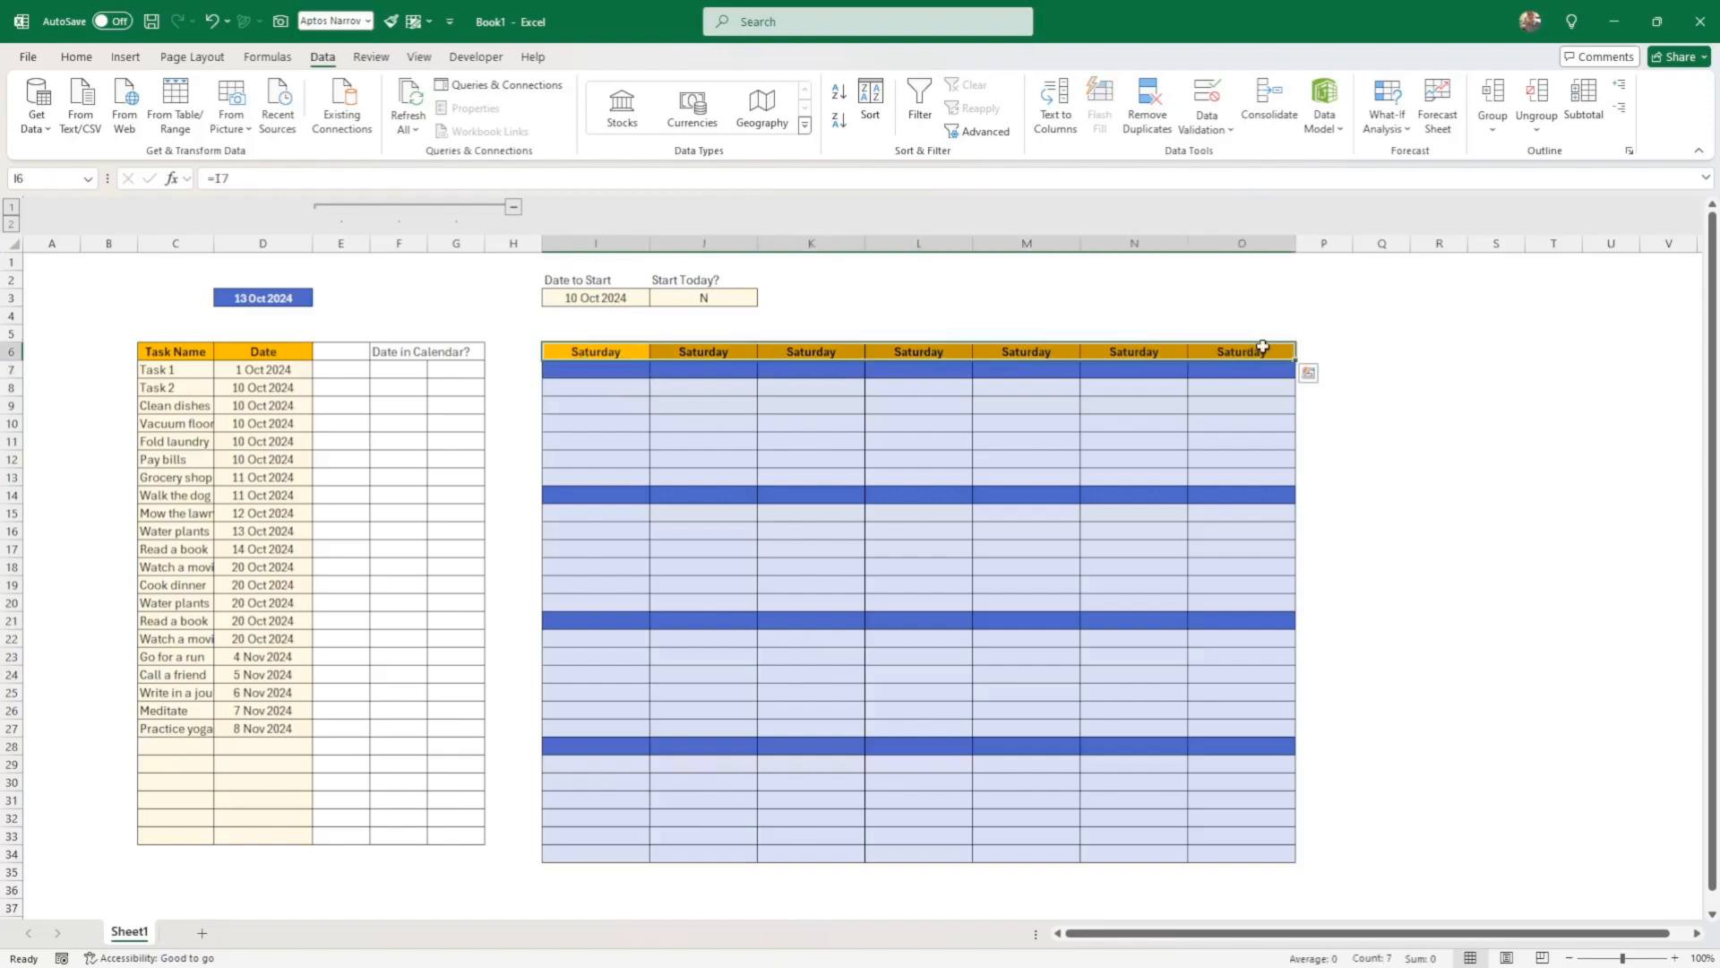
key("Delete")
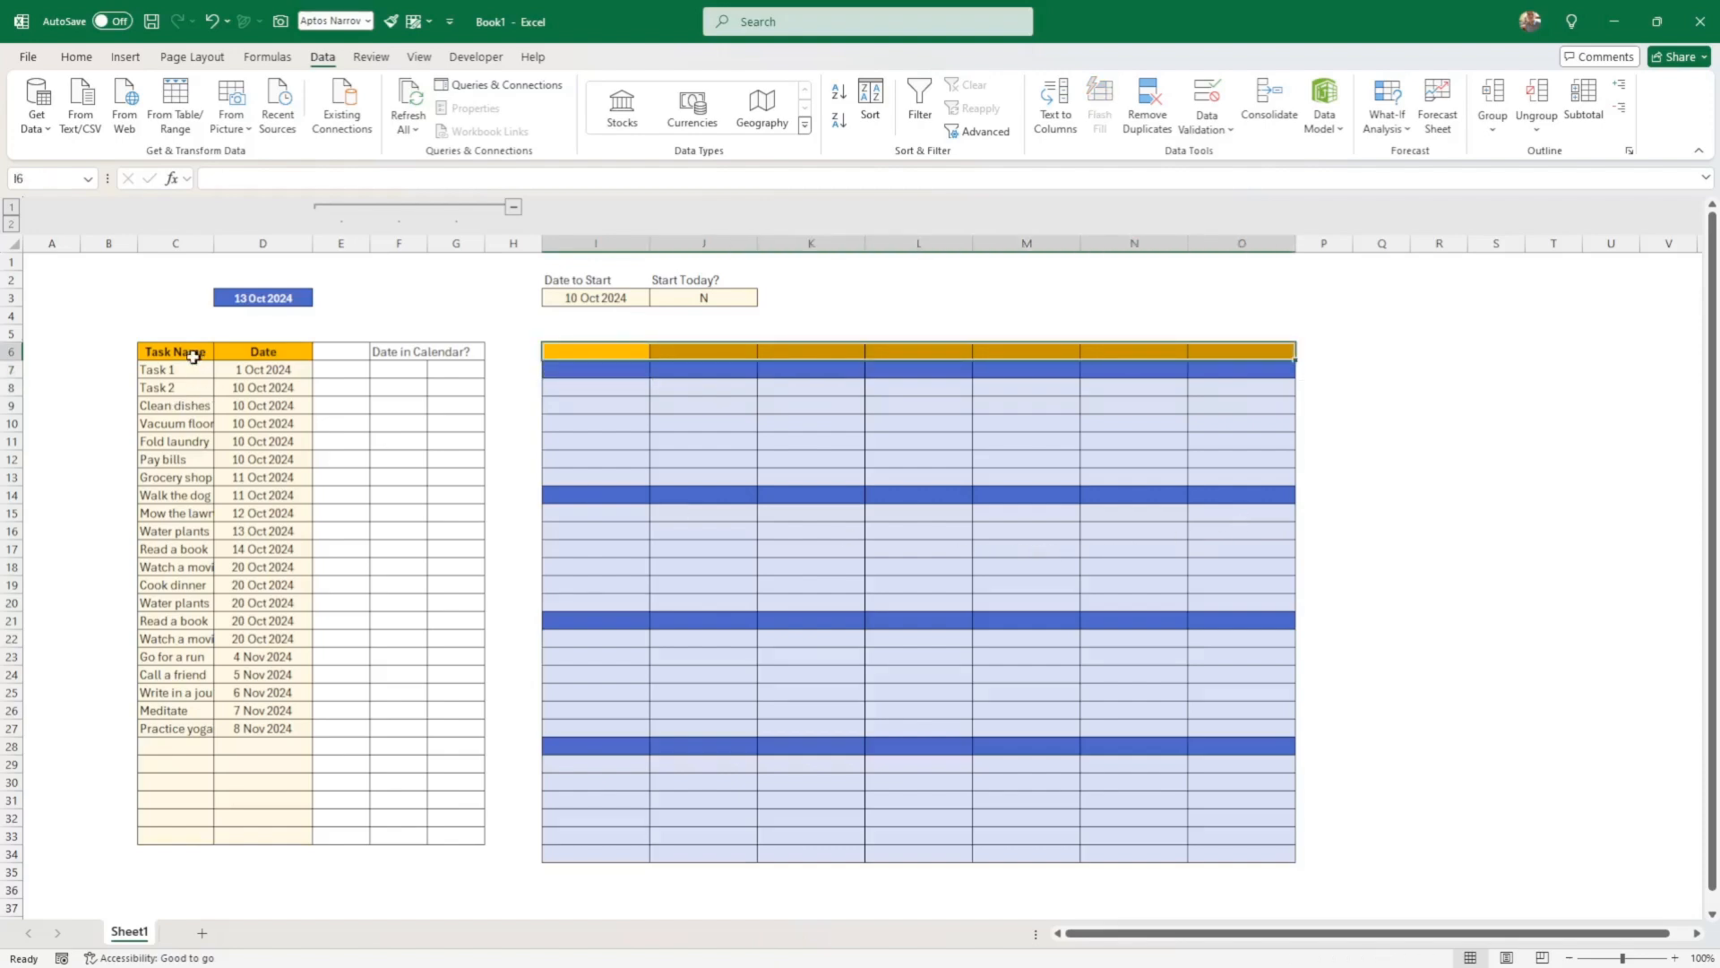
Examine the task list in C6:D33 and the formula behind the date in D3
left_click_drag(184, 351, 296, 833)
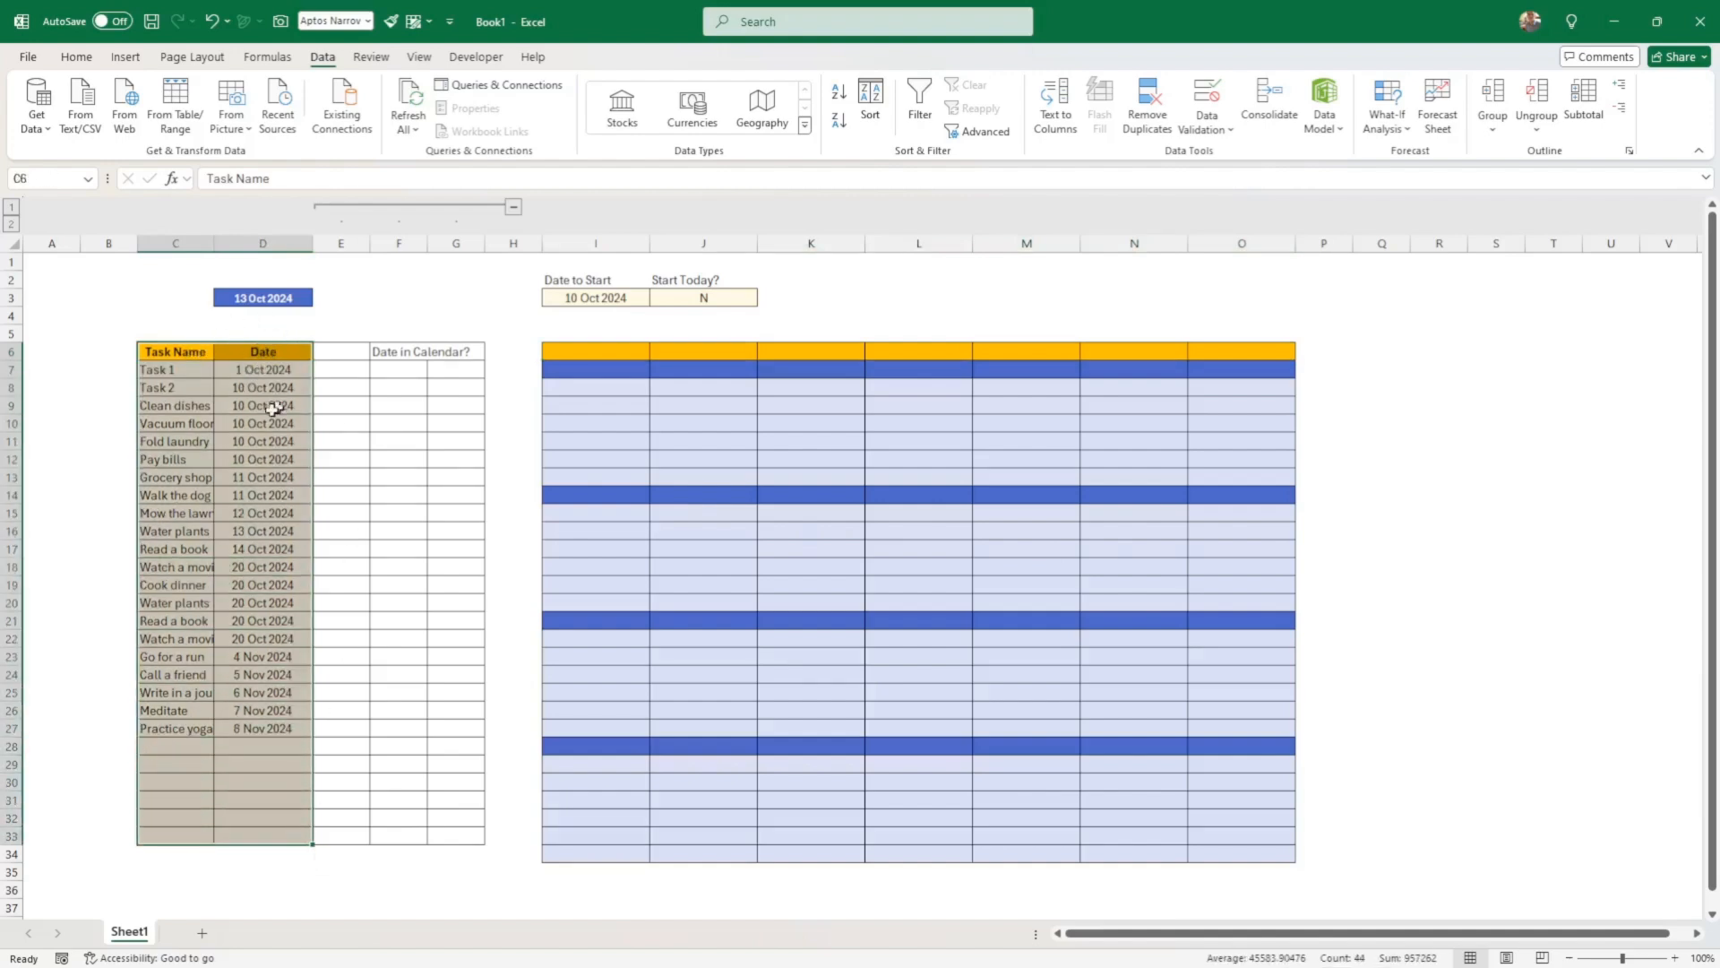
left_click(249, 614)
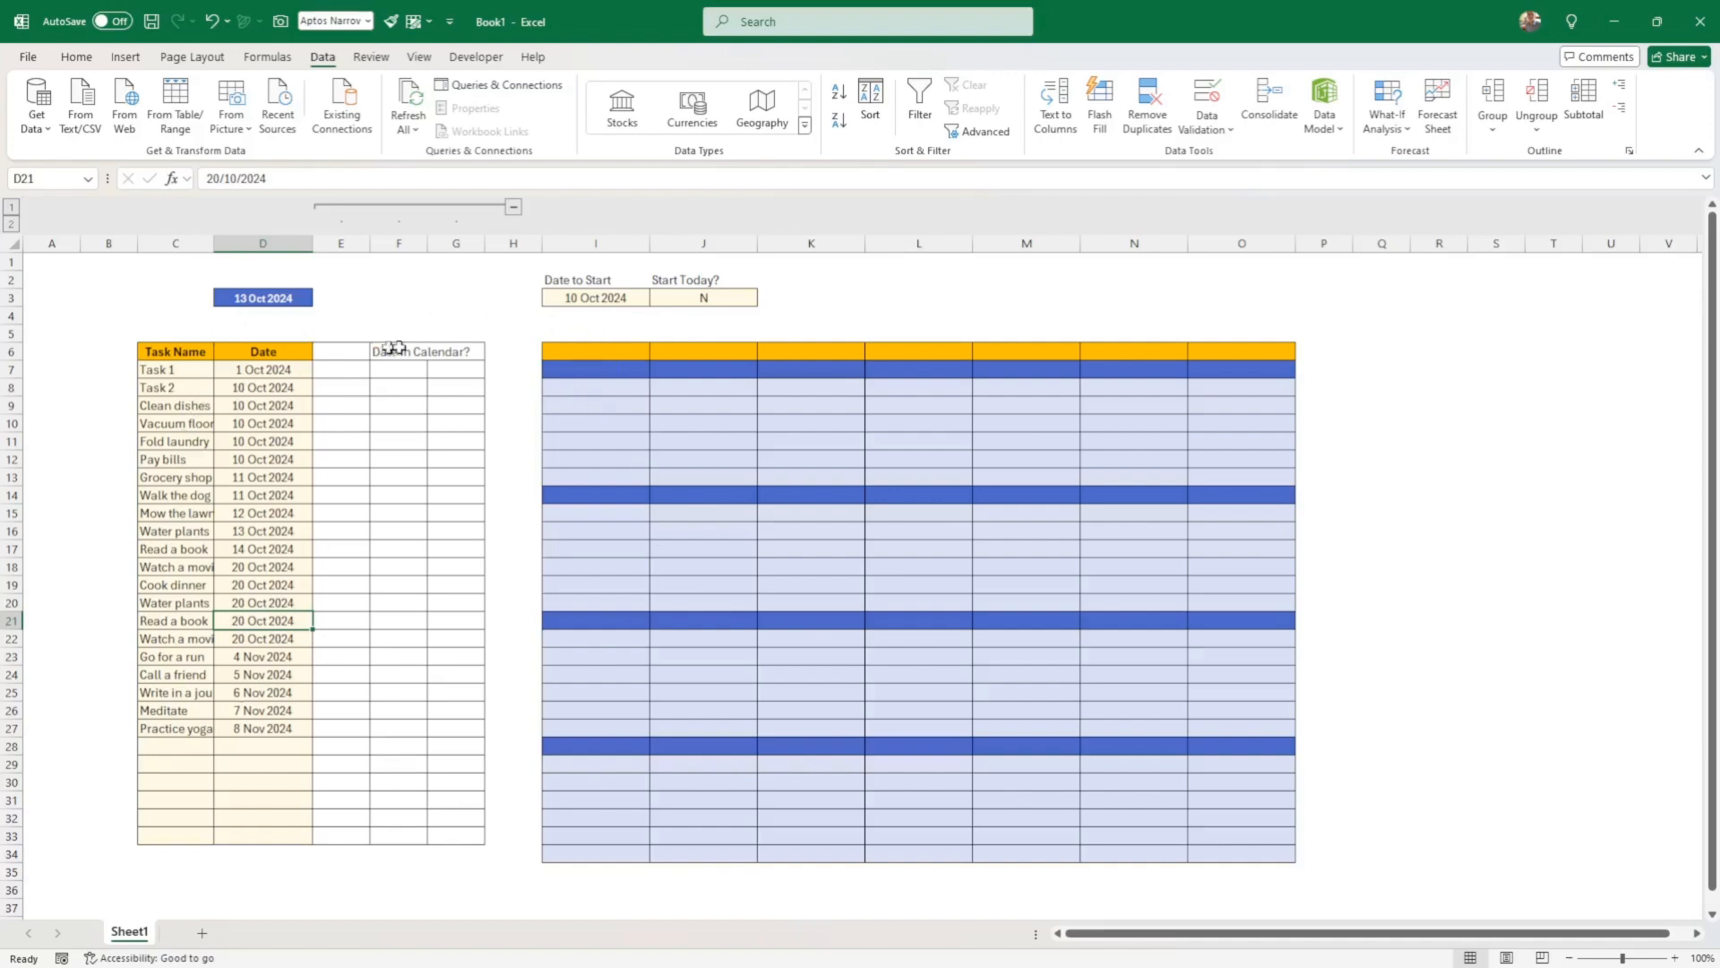
left_click(292, 301)
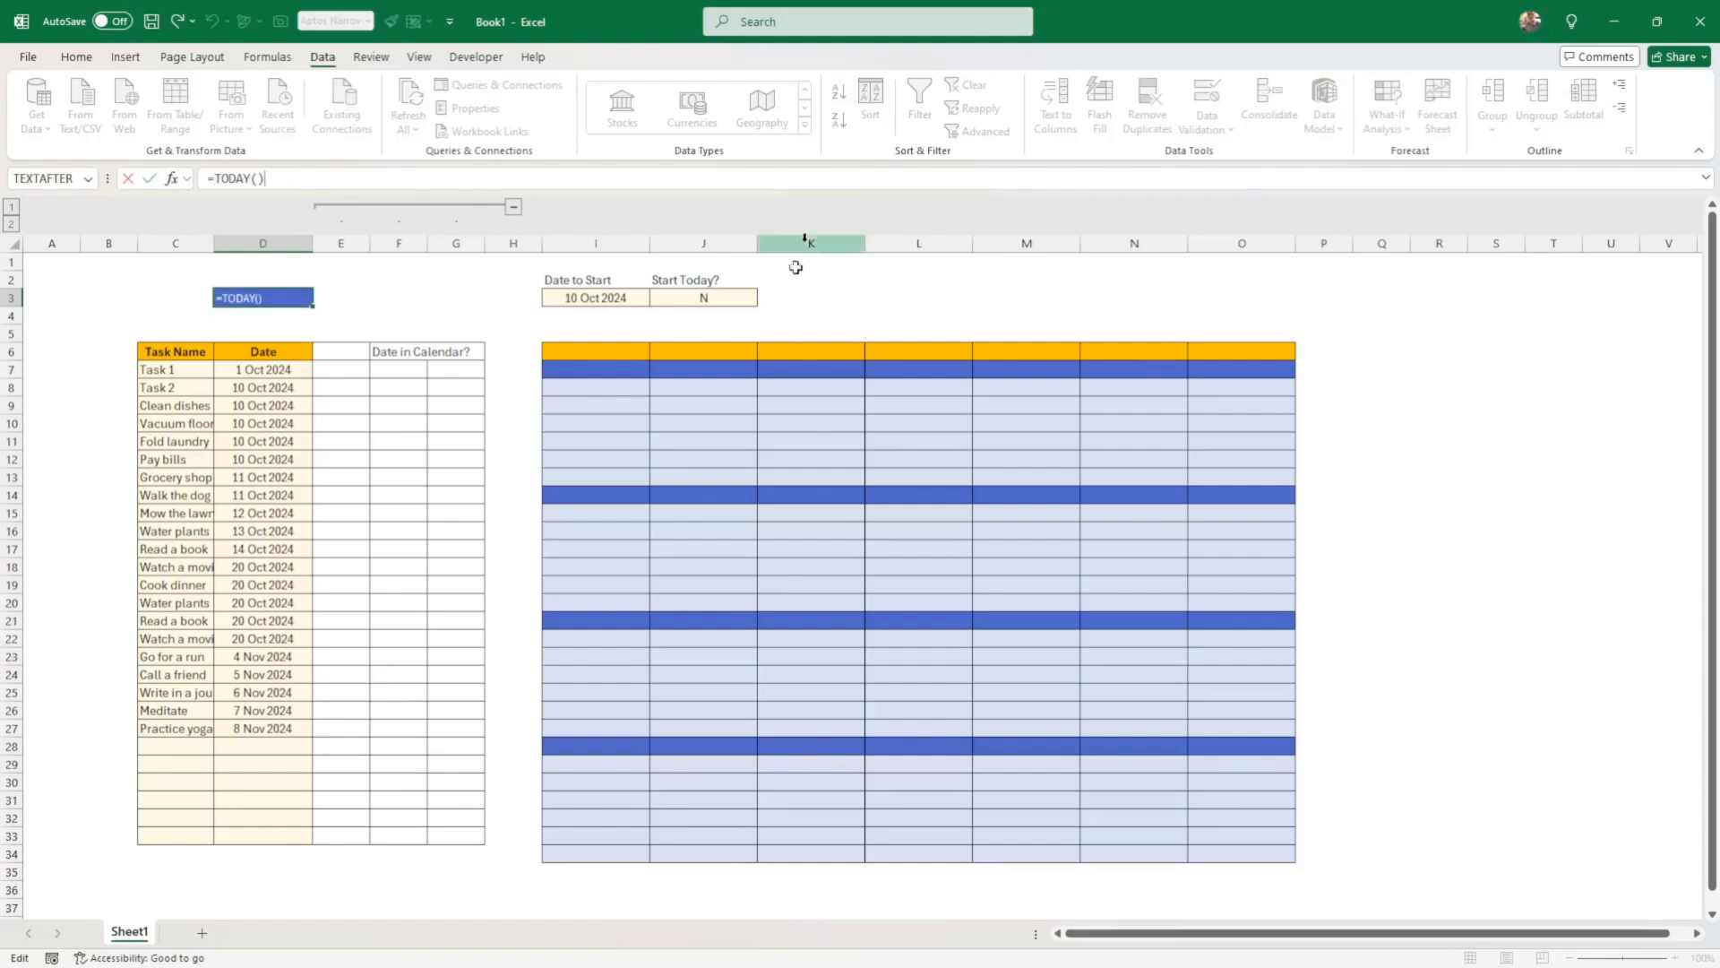
left_click(714, 317)
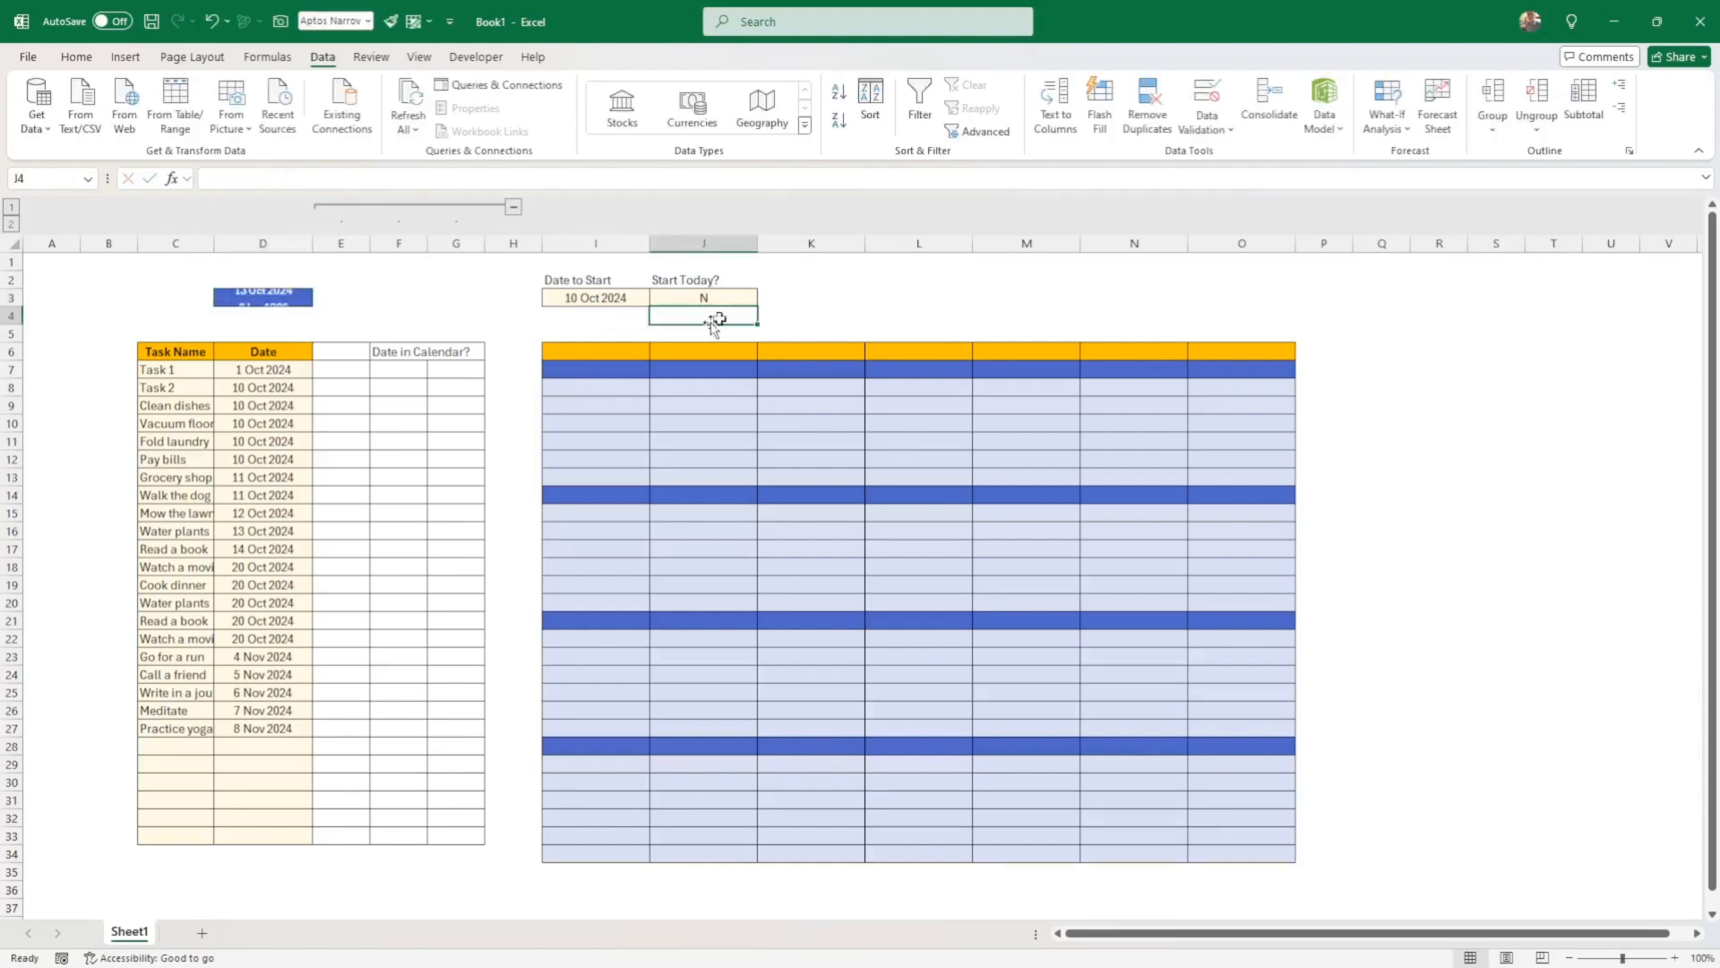
Inspect the custom number format of the Date to Start cell I3
left_click(610, 298)
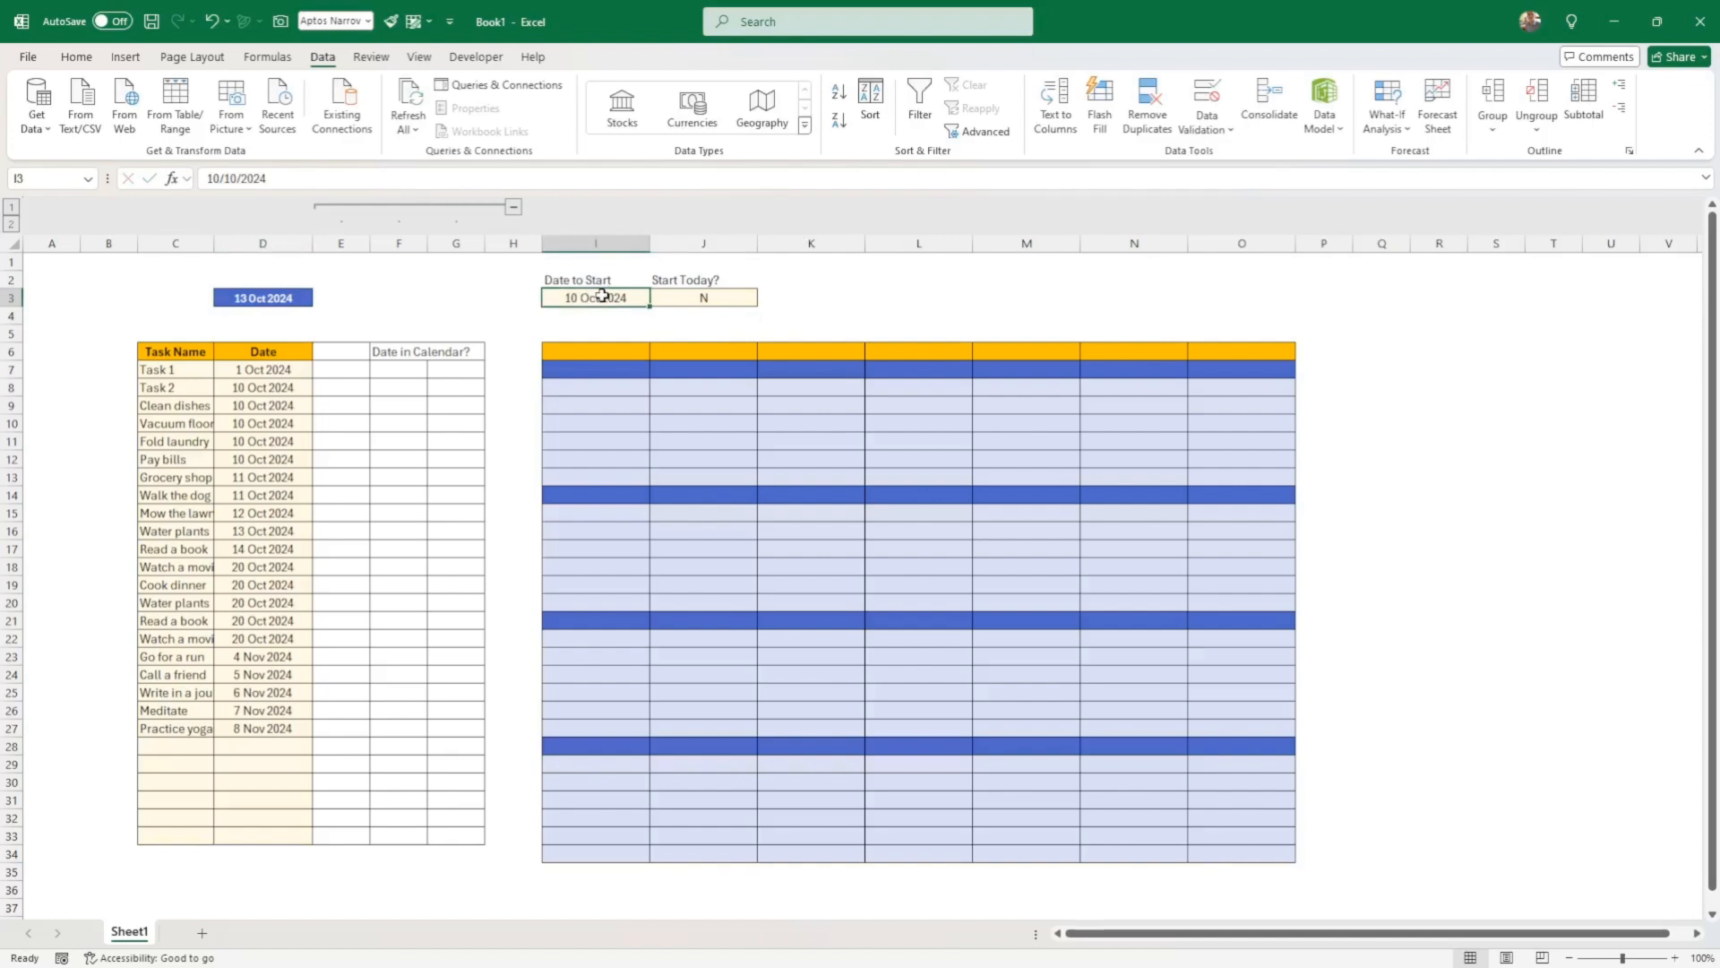
right_click(606, 300)
left_click(670, 737)
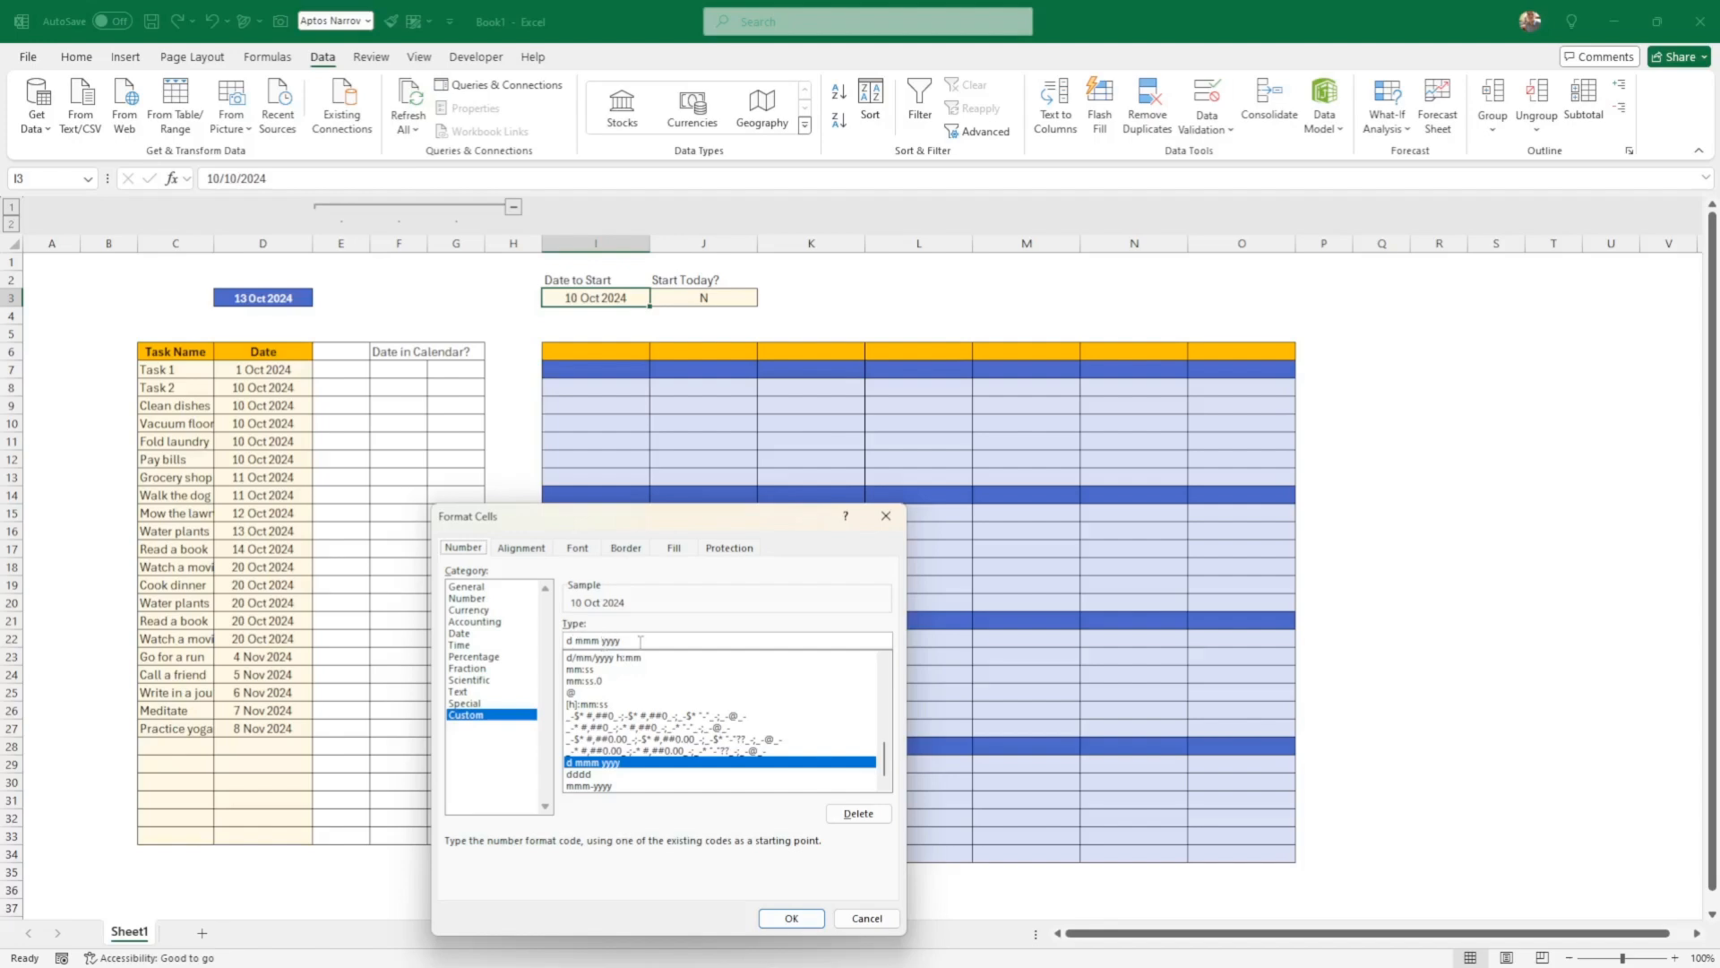
left_click(791, 917)
Review the data validation settings of the Start Today? cell J3 without changing them
left_click(705, 294)
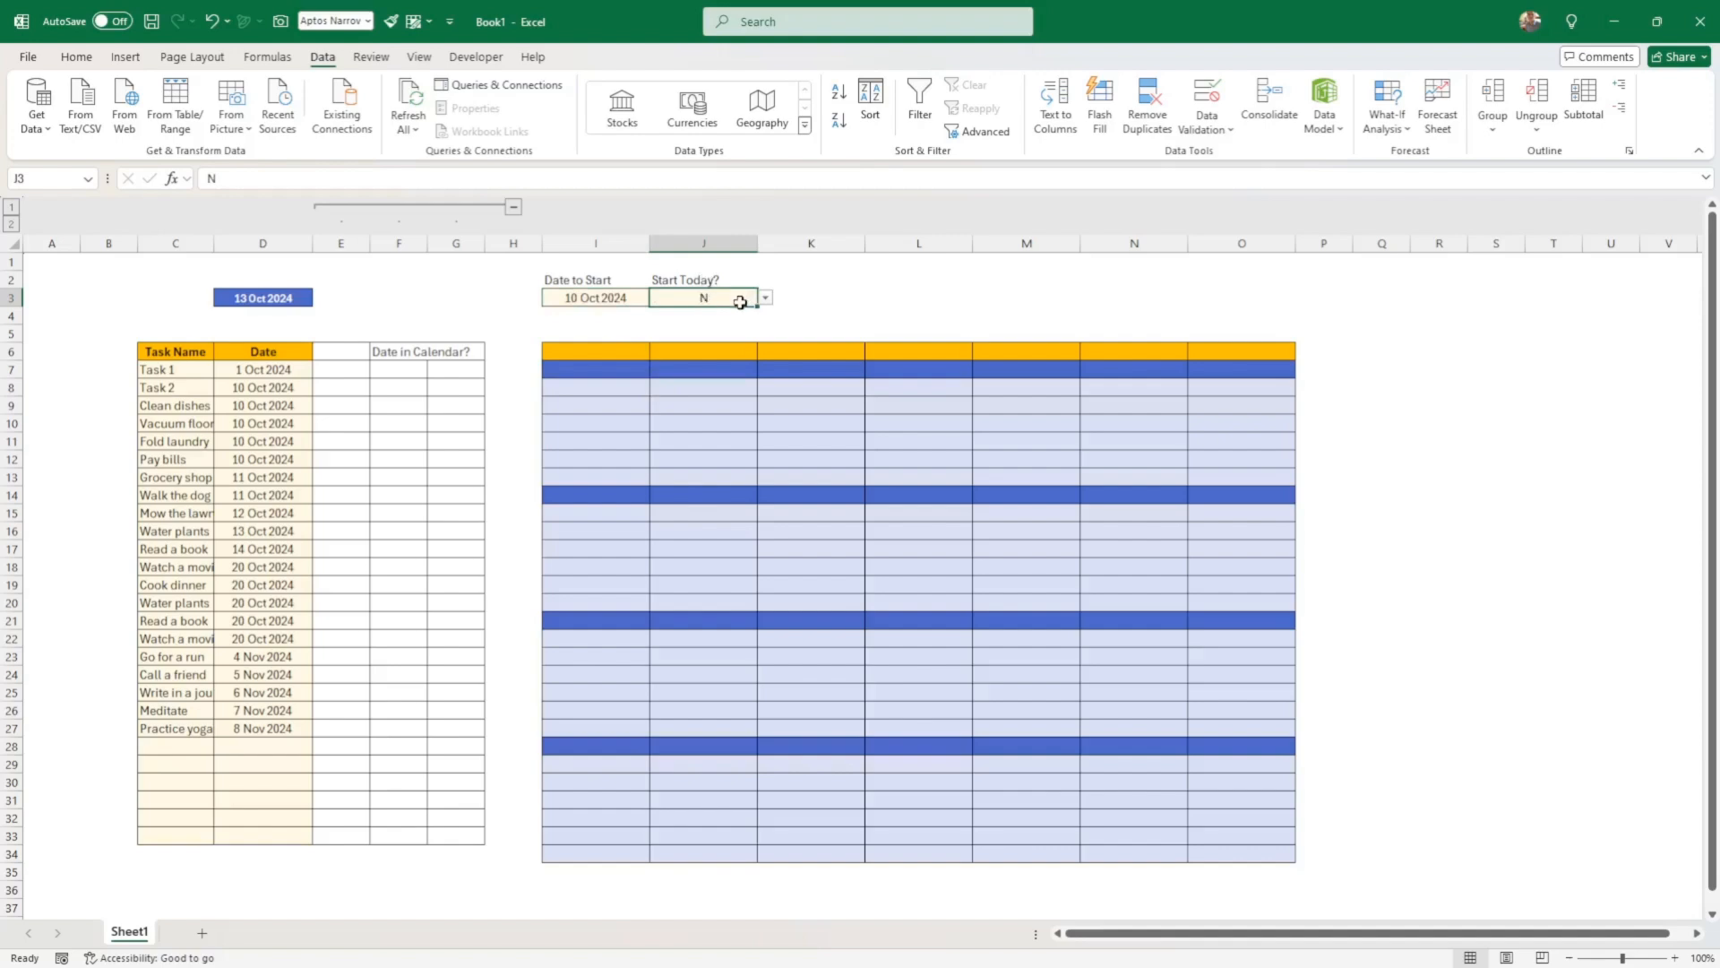
type("N")
left_click(1201, 125)
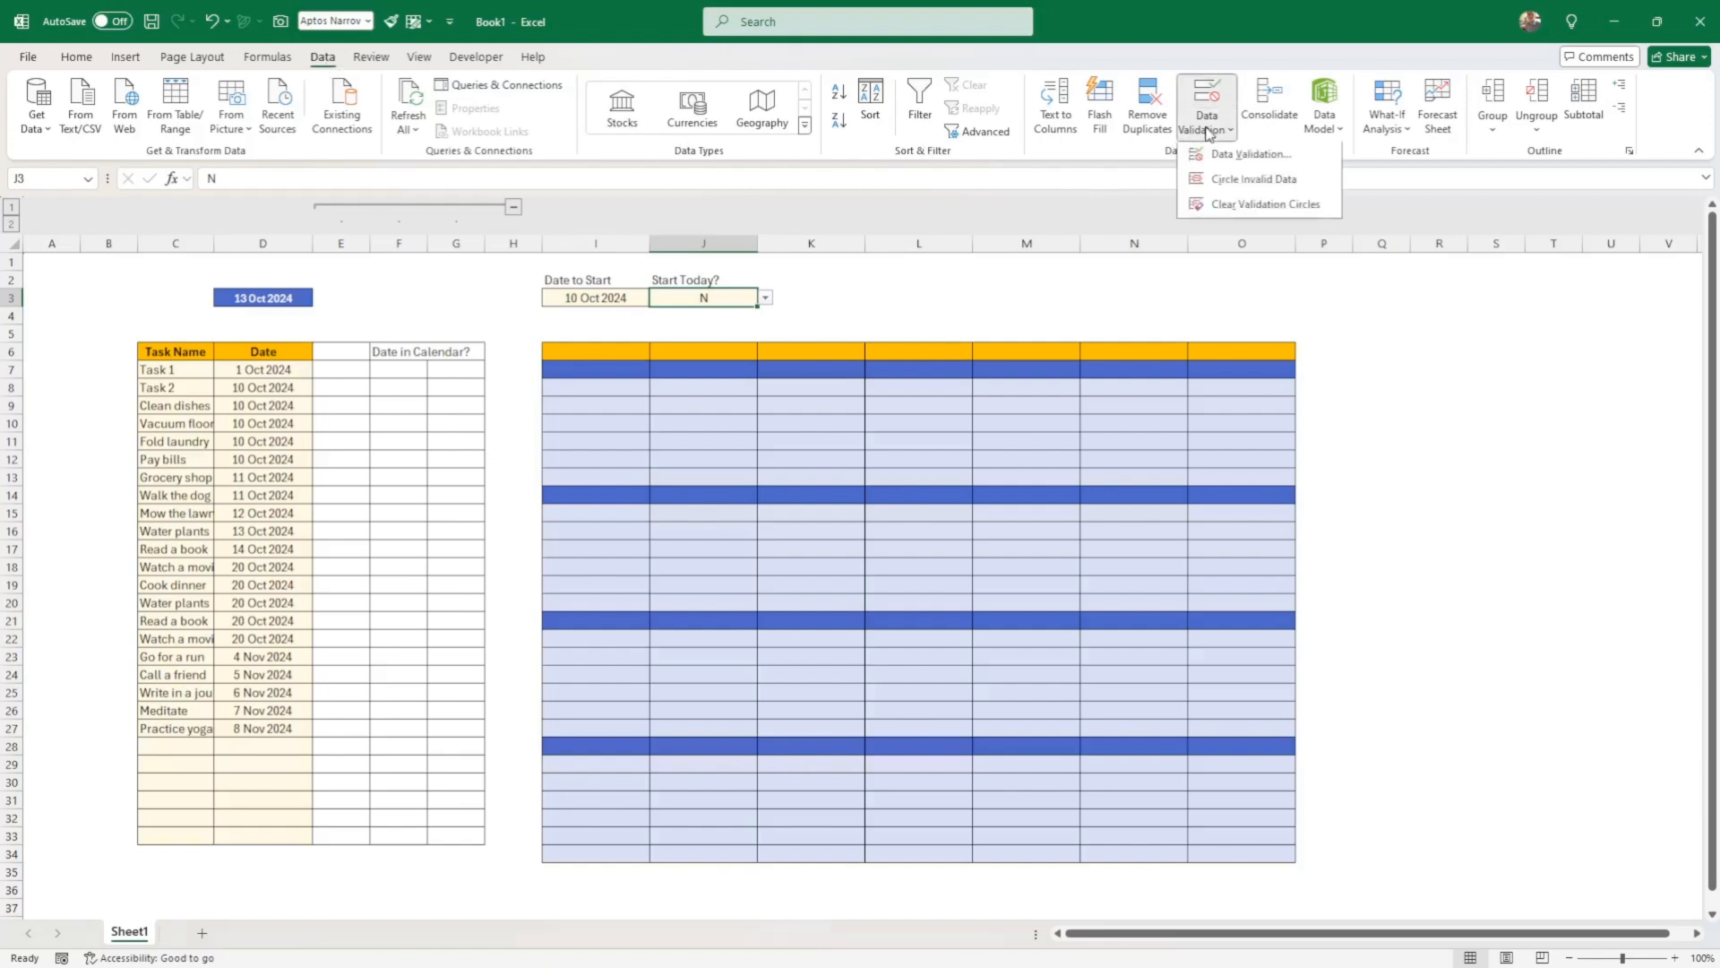
left_click(1254, 175)
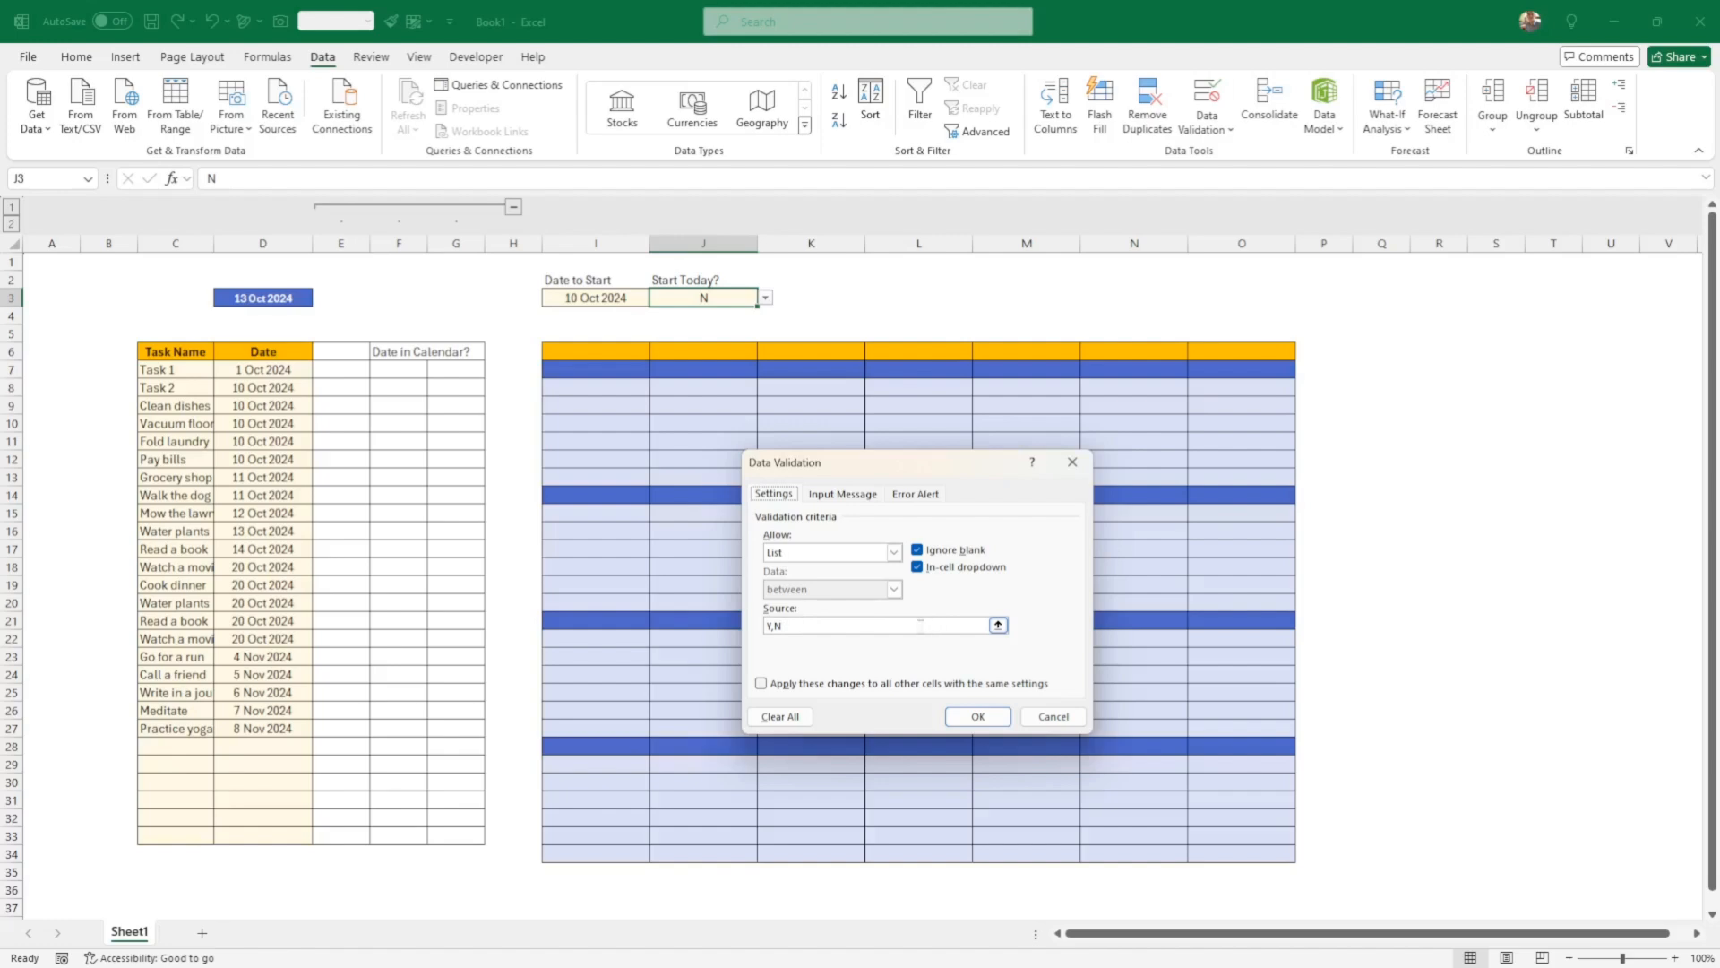
left_click(1047, 721)
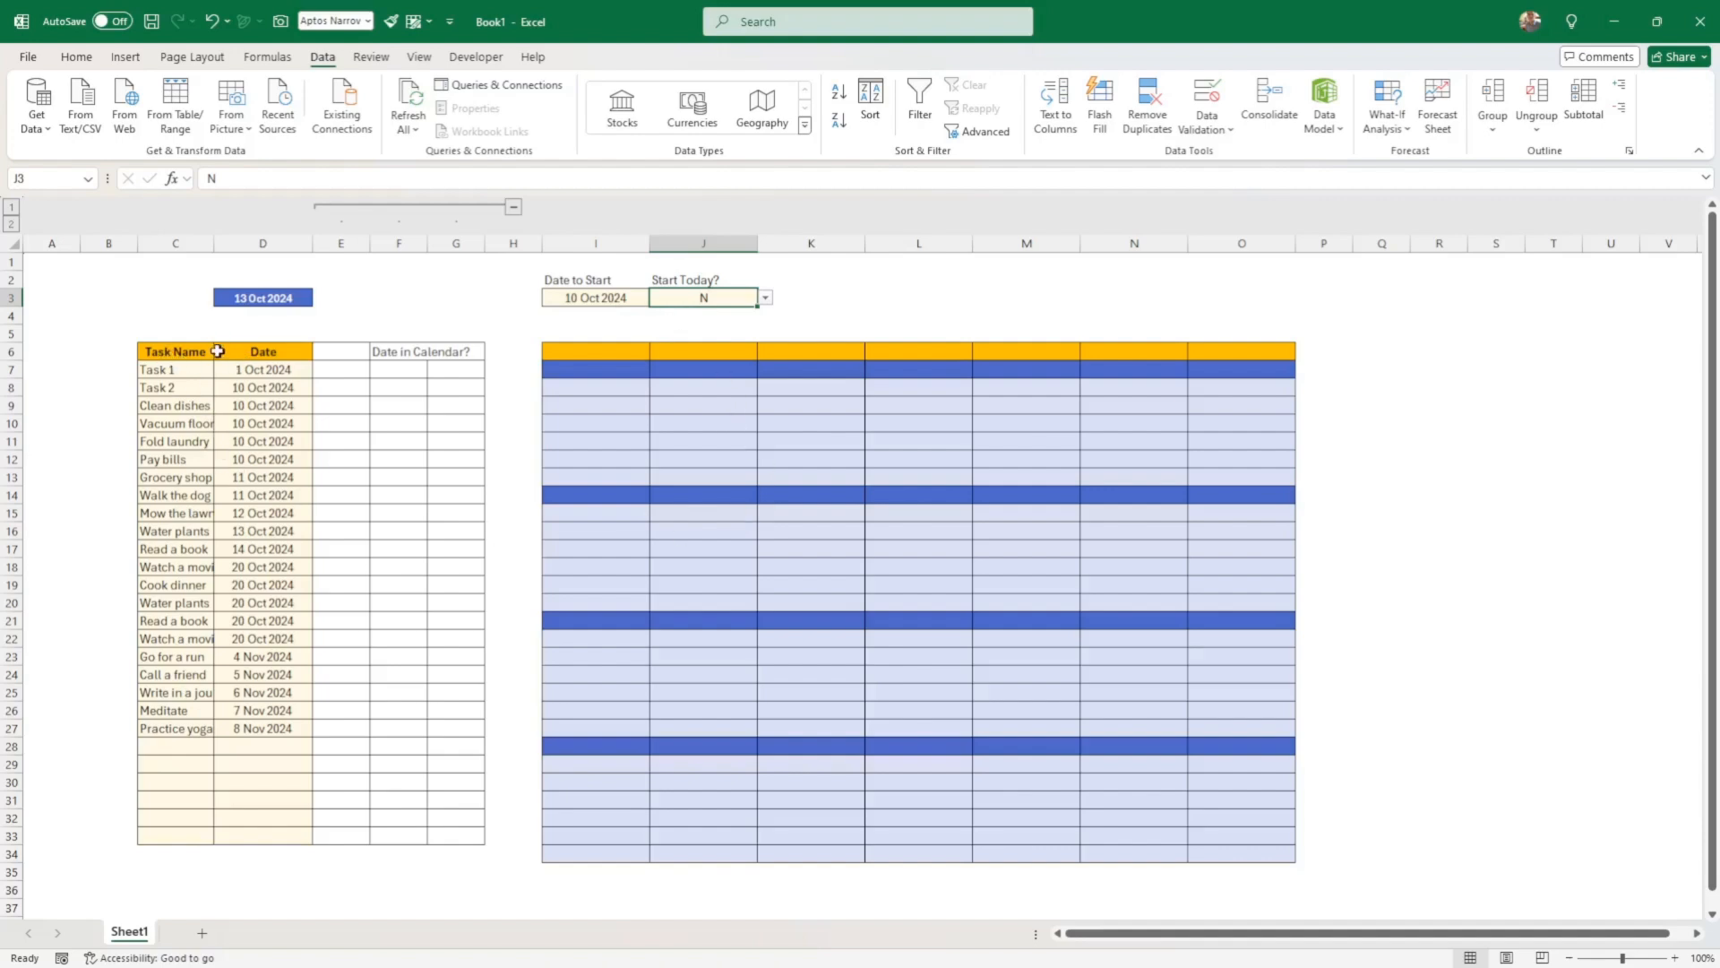
Apply the Slipstream theme colors to the workbook
left_click(184, 57)
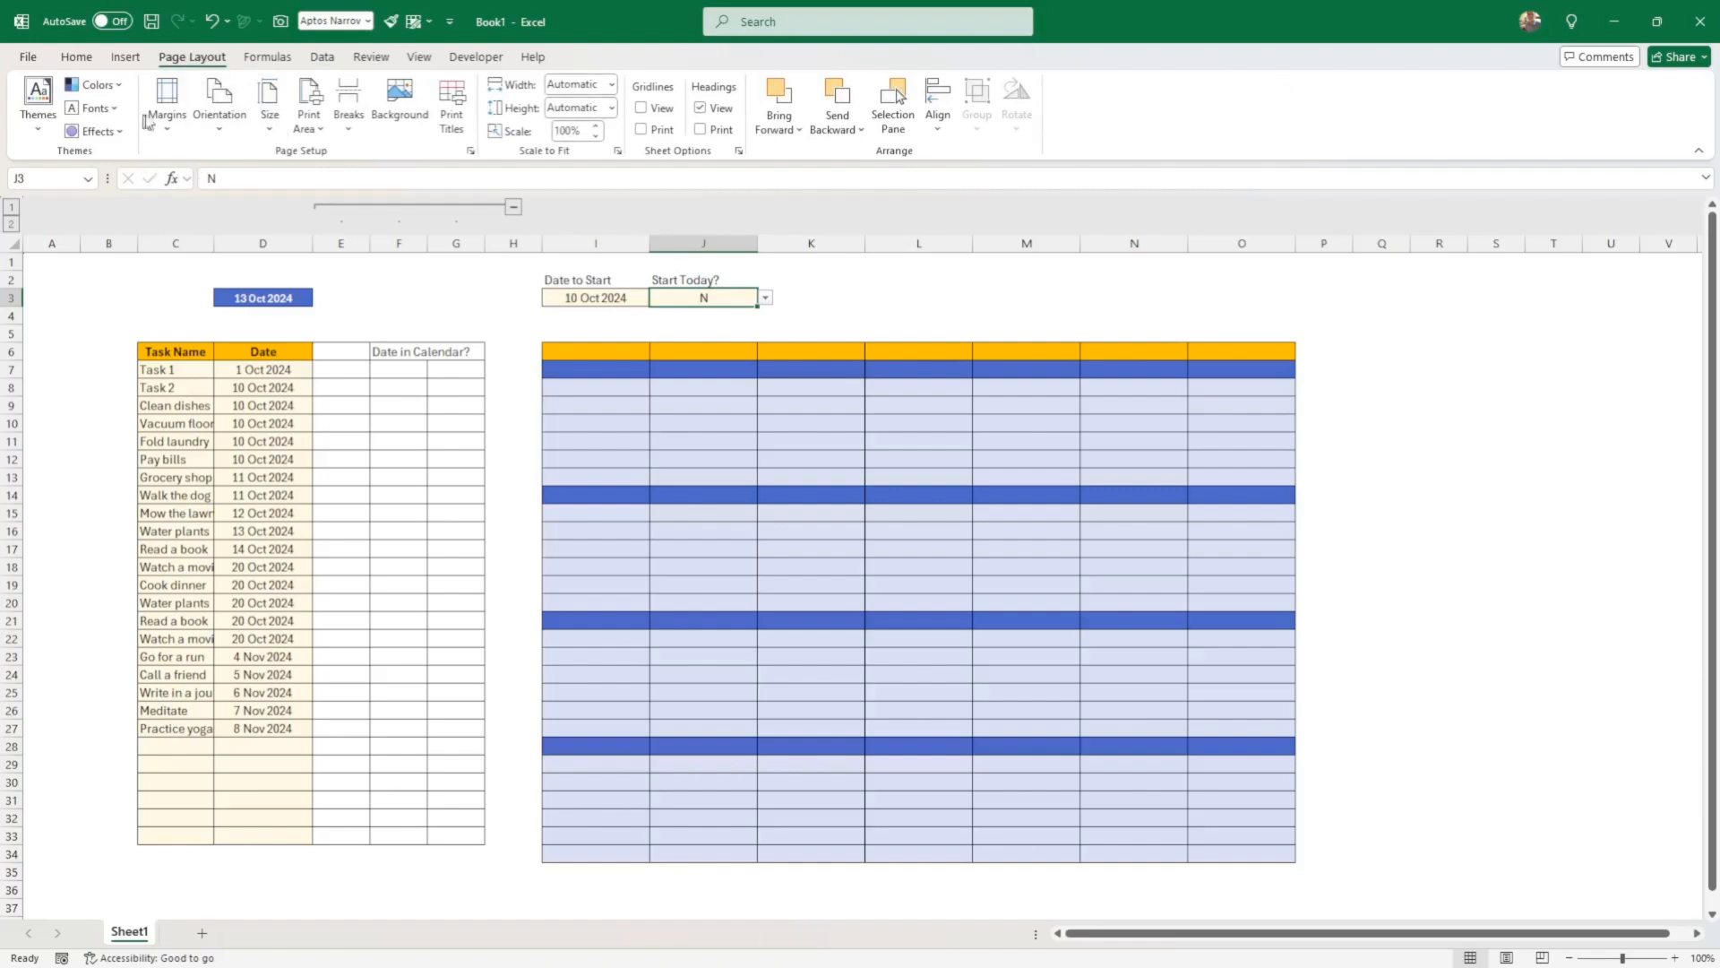
left_click(121, 84)
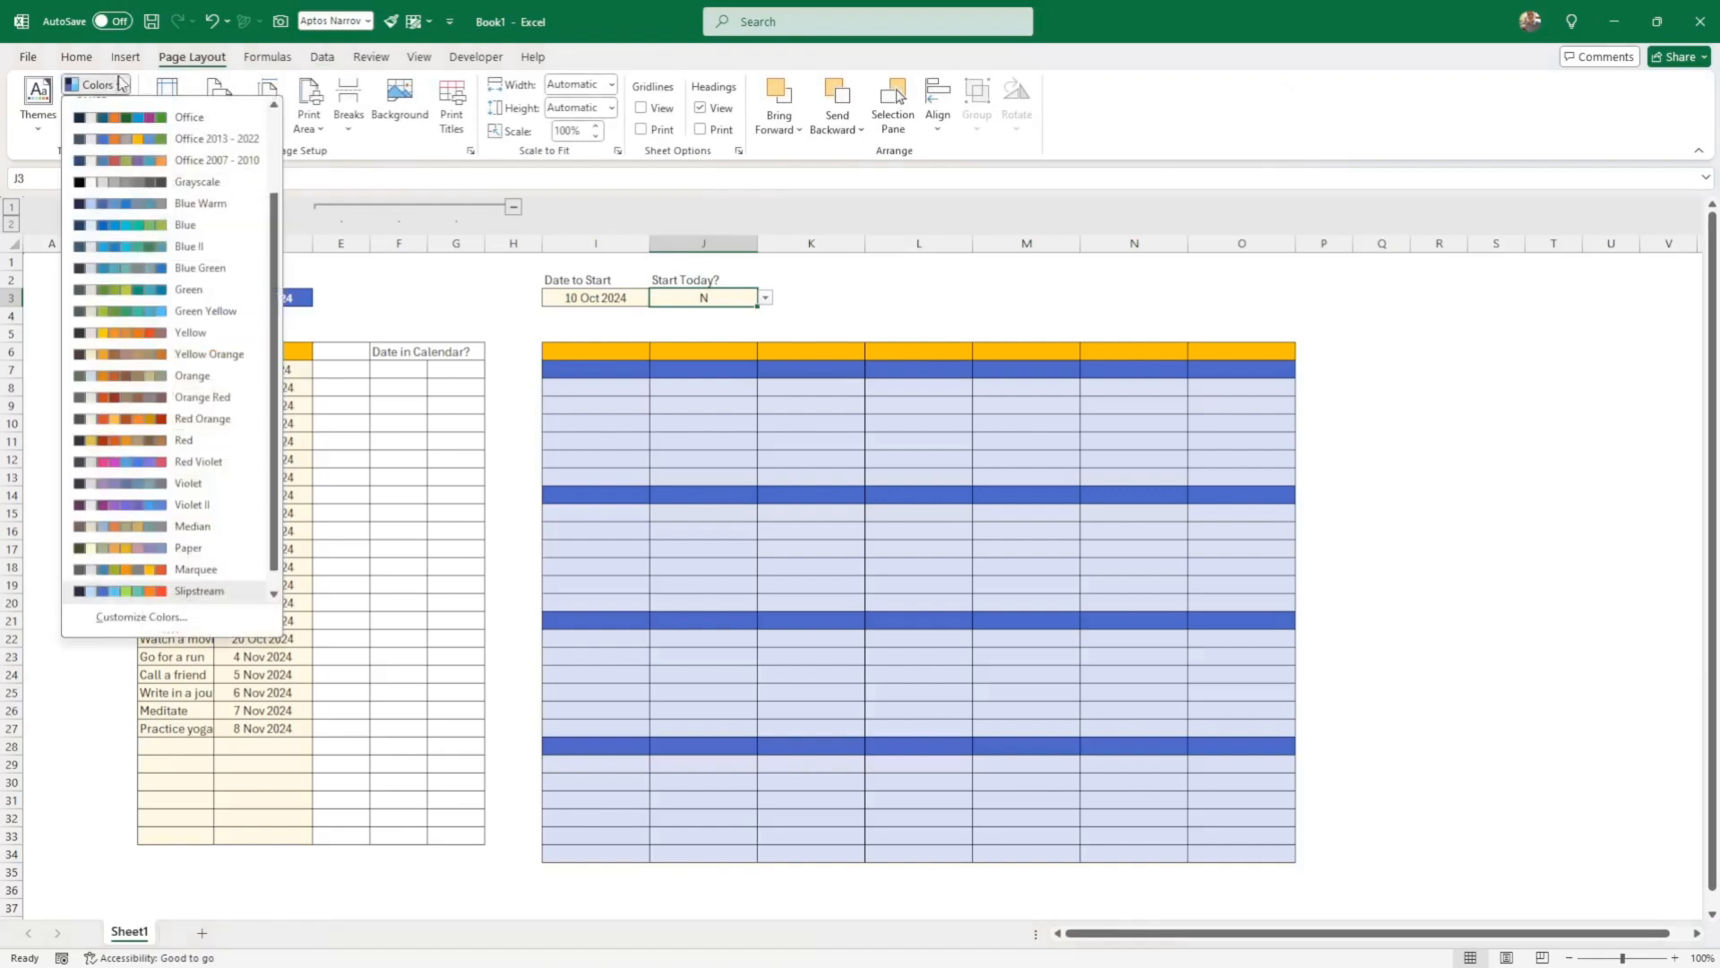
scroll(192, 502, "down", 1)
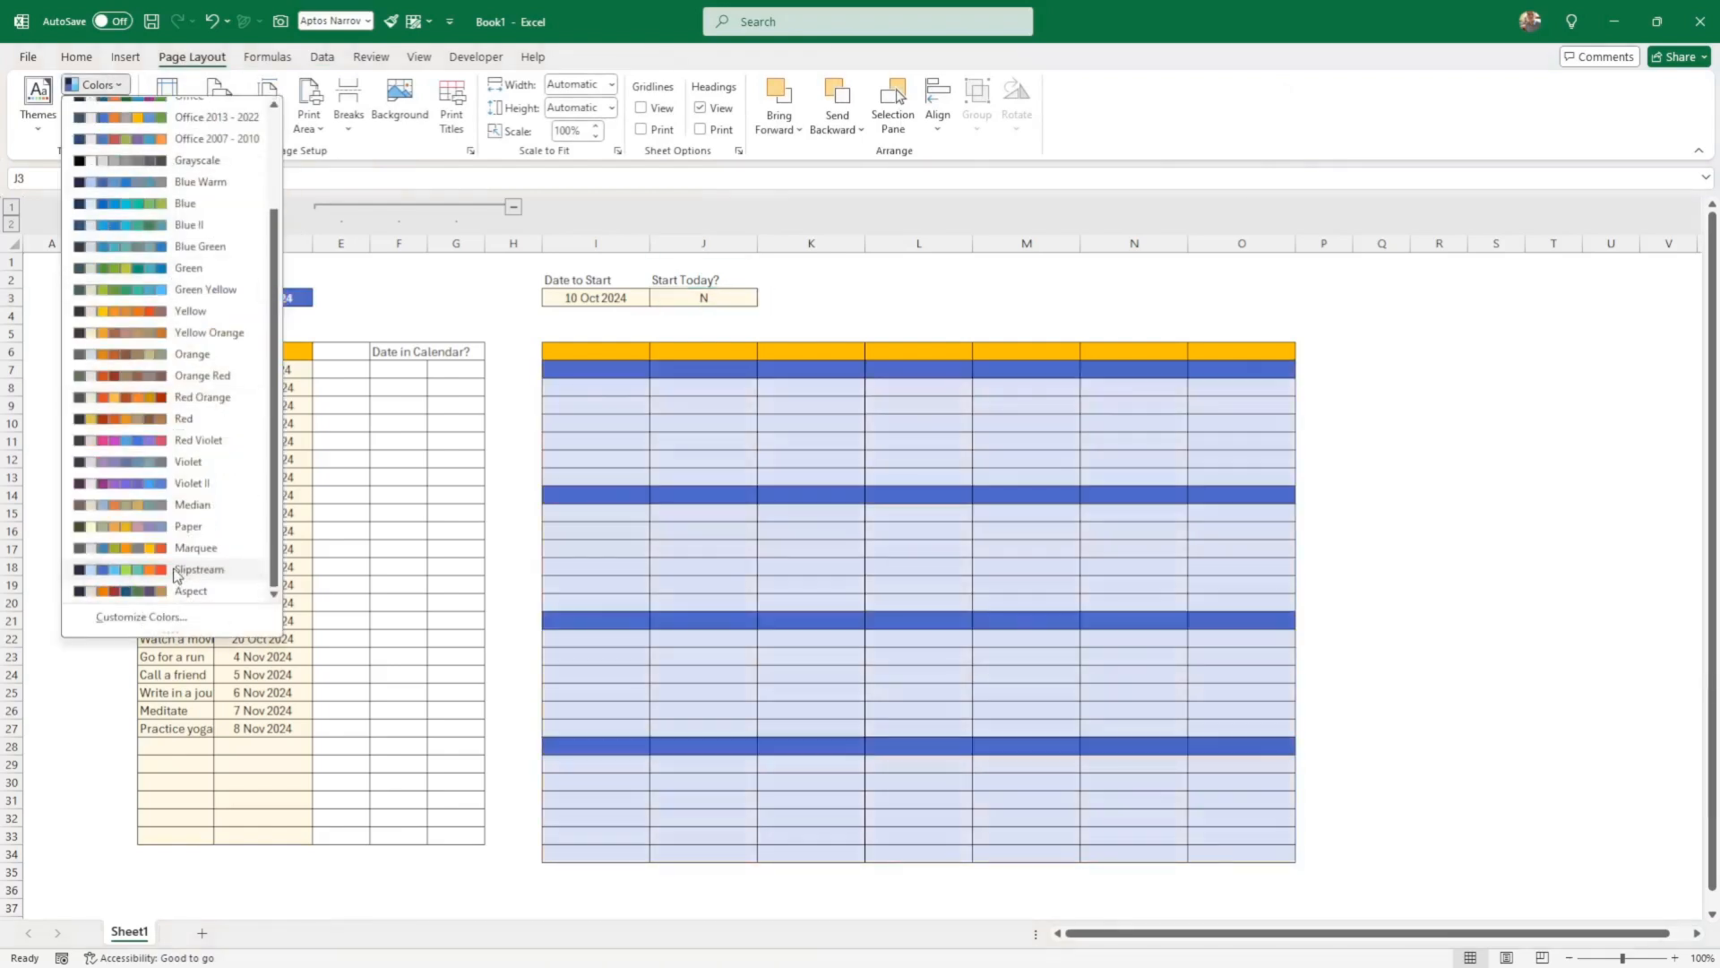
left_click(189, 570)
Look over the theme fill colors available for the blue calendar cell I7 without applying one
left_click(581, 374)
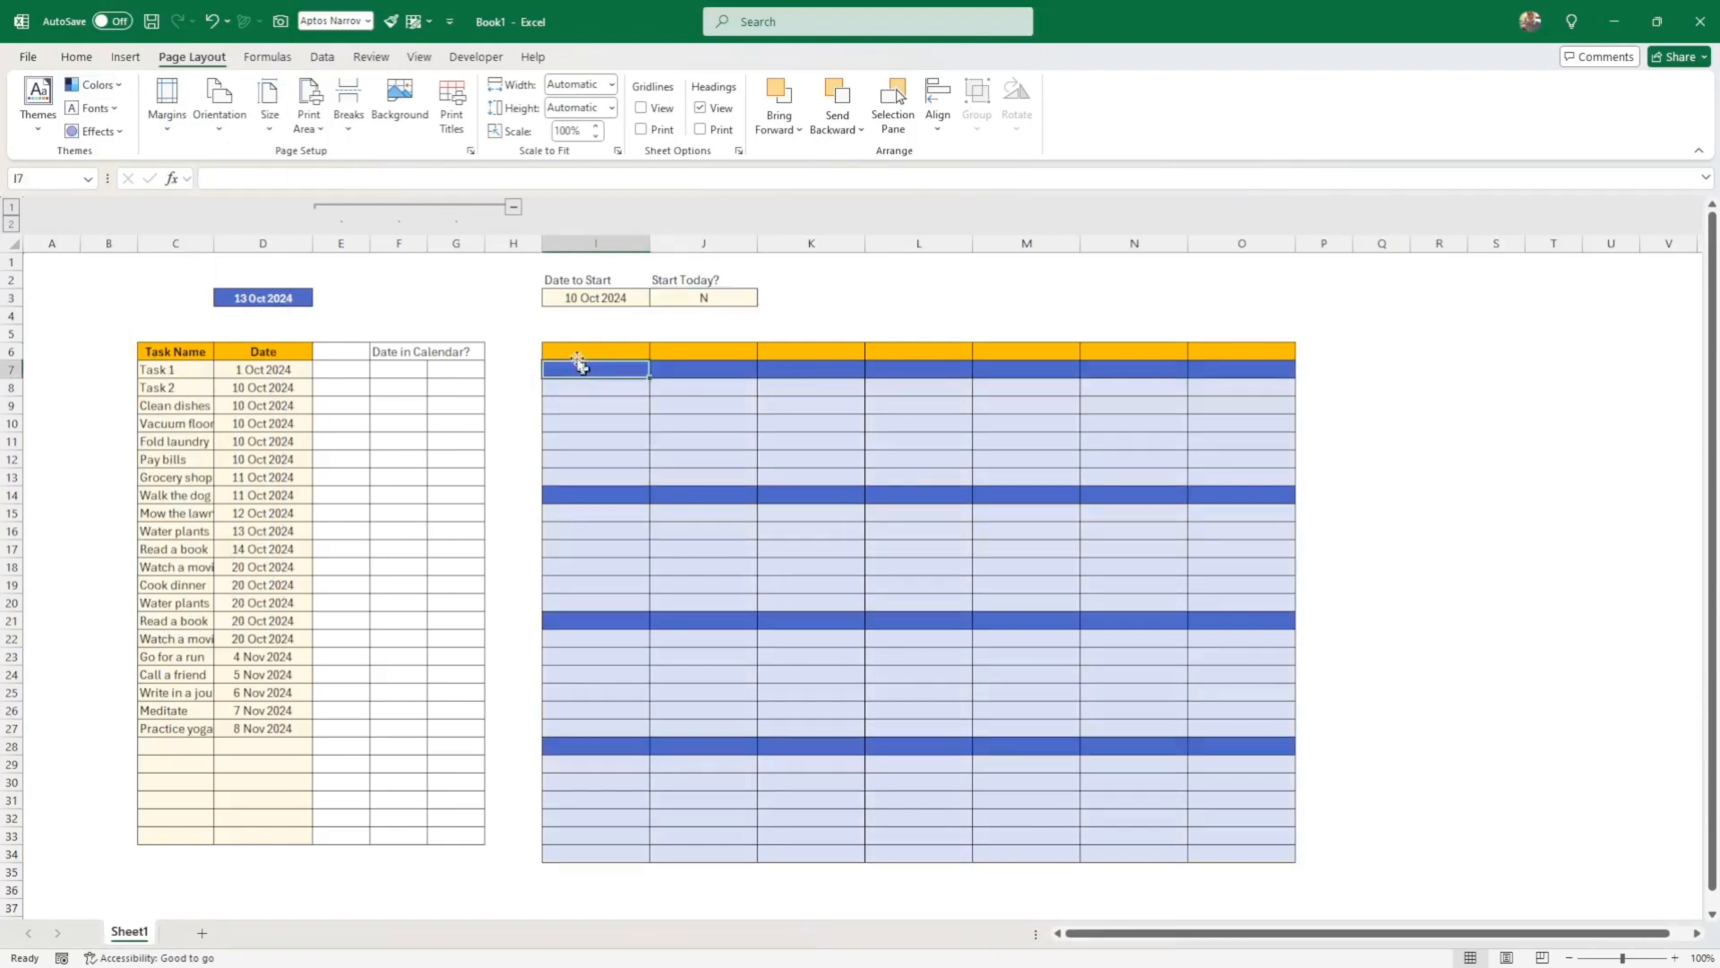
left_click(76, 59)
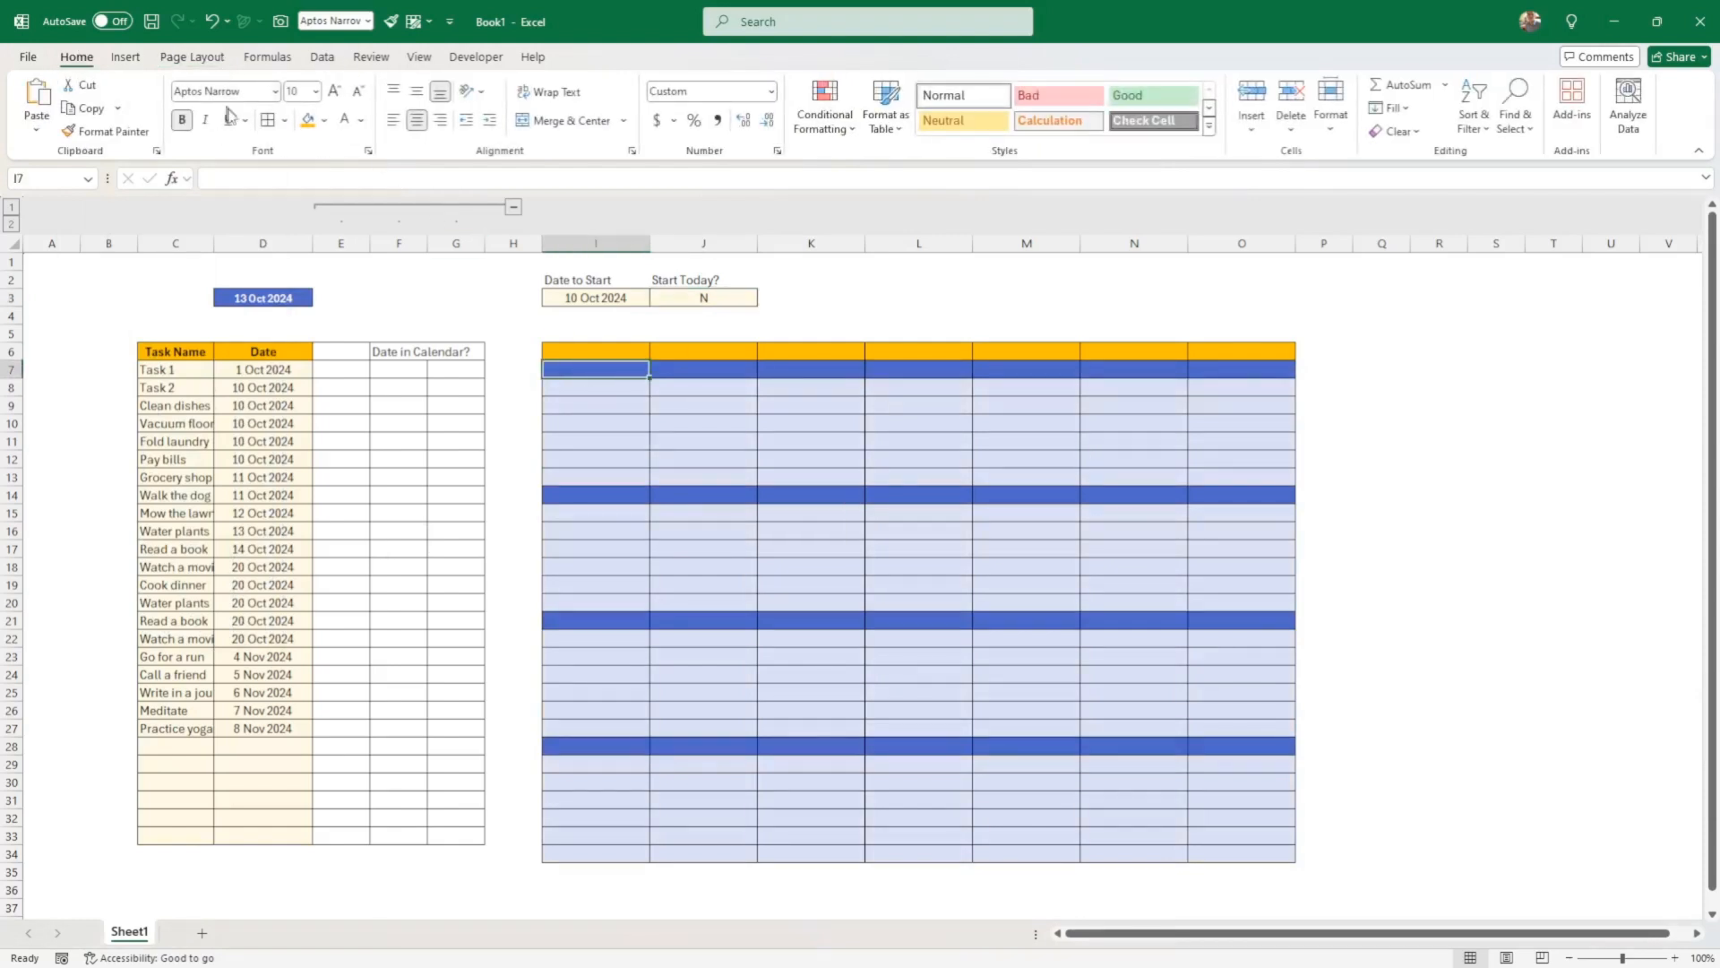
left_click(324, 120)
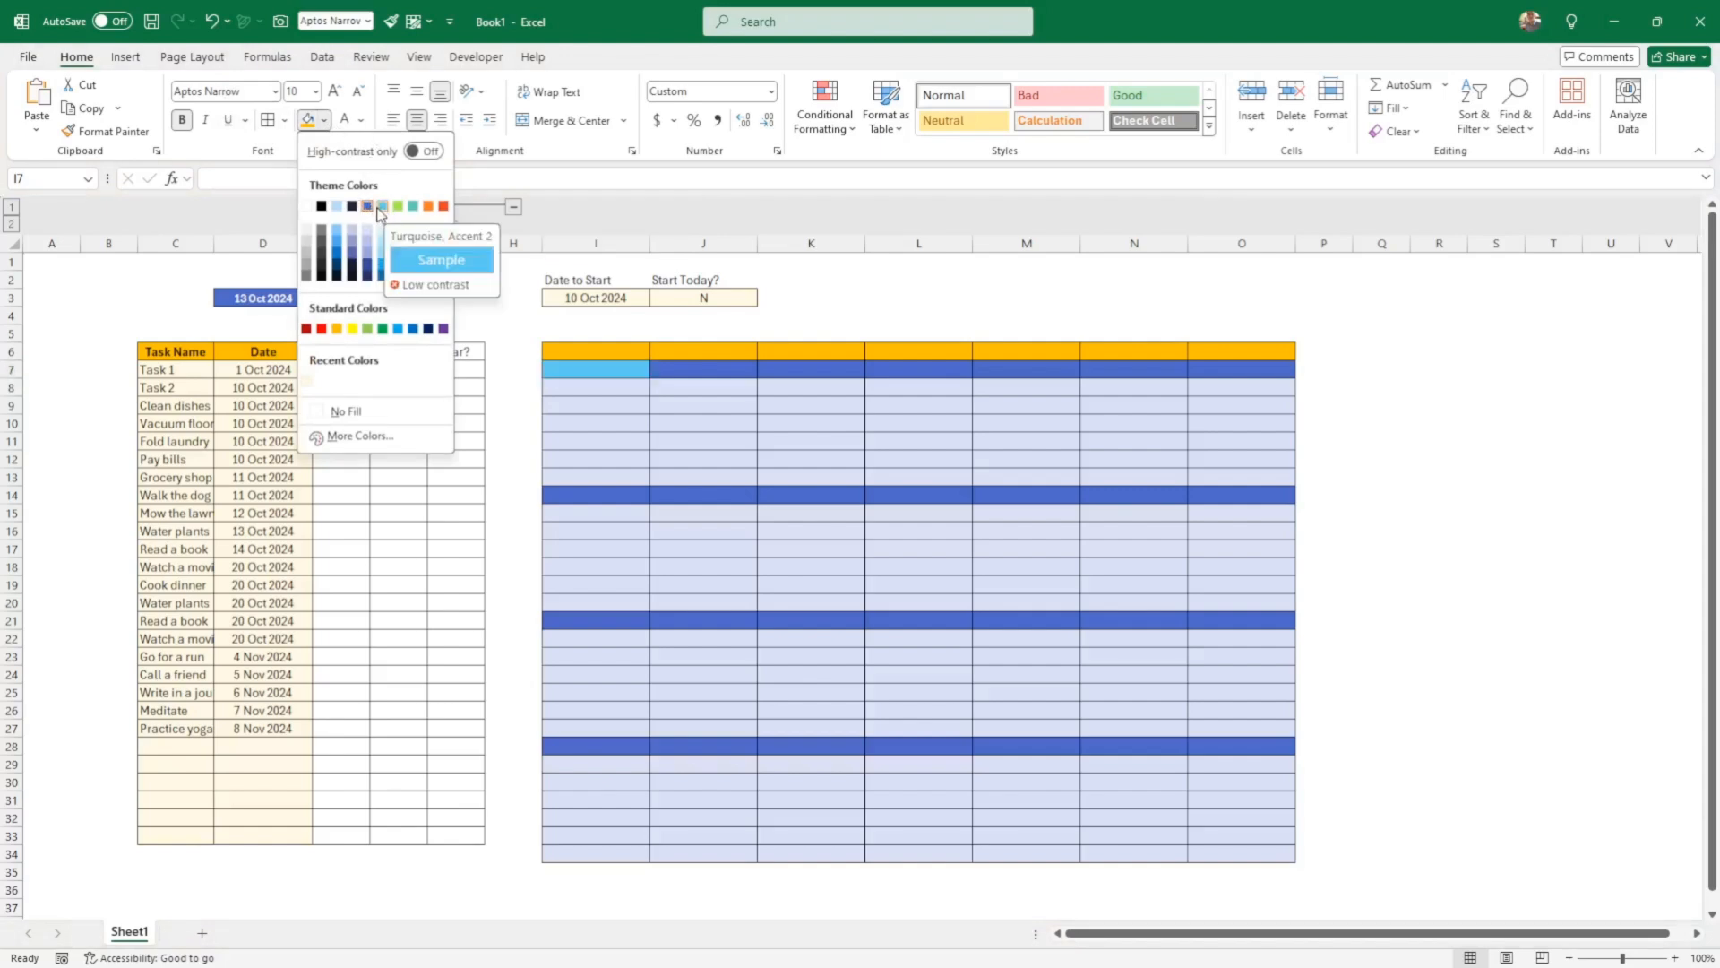
left_click(626, 369)
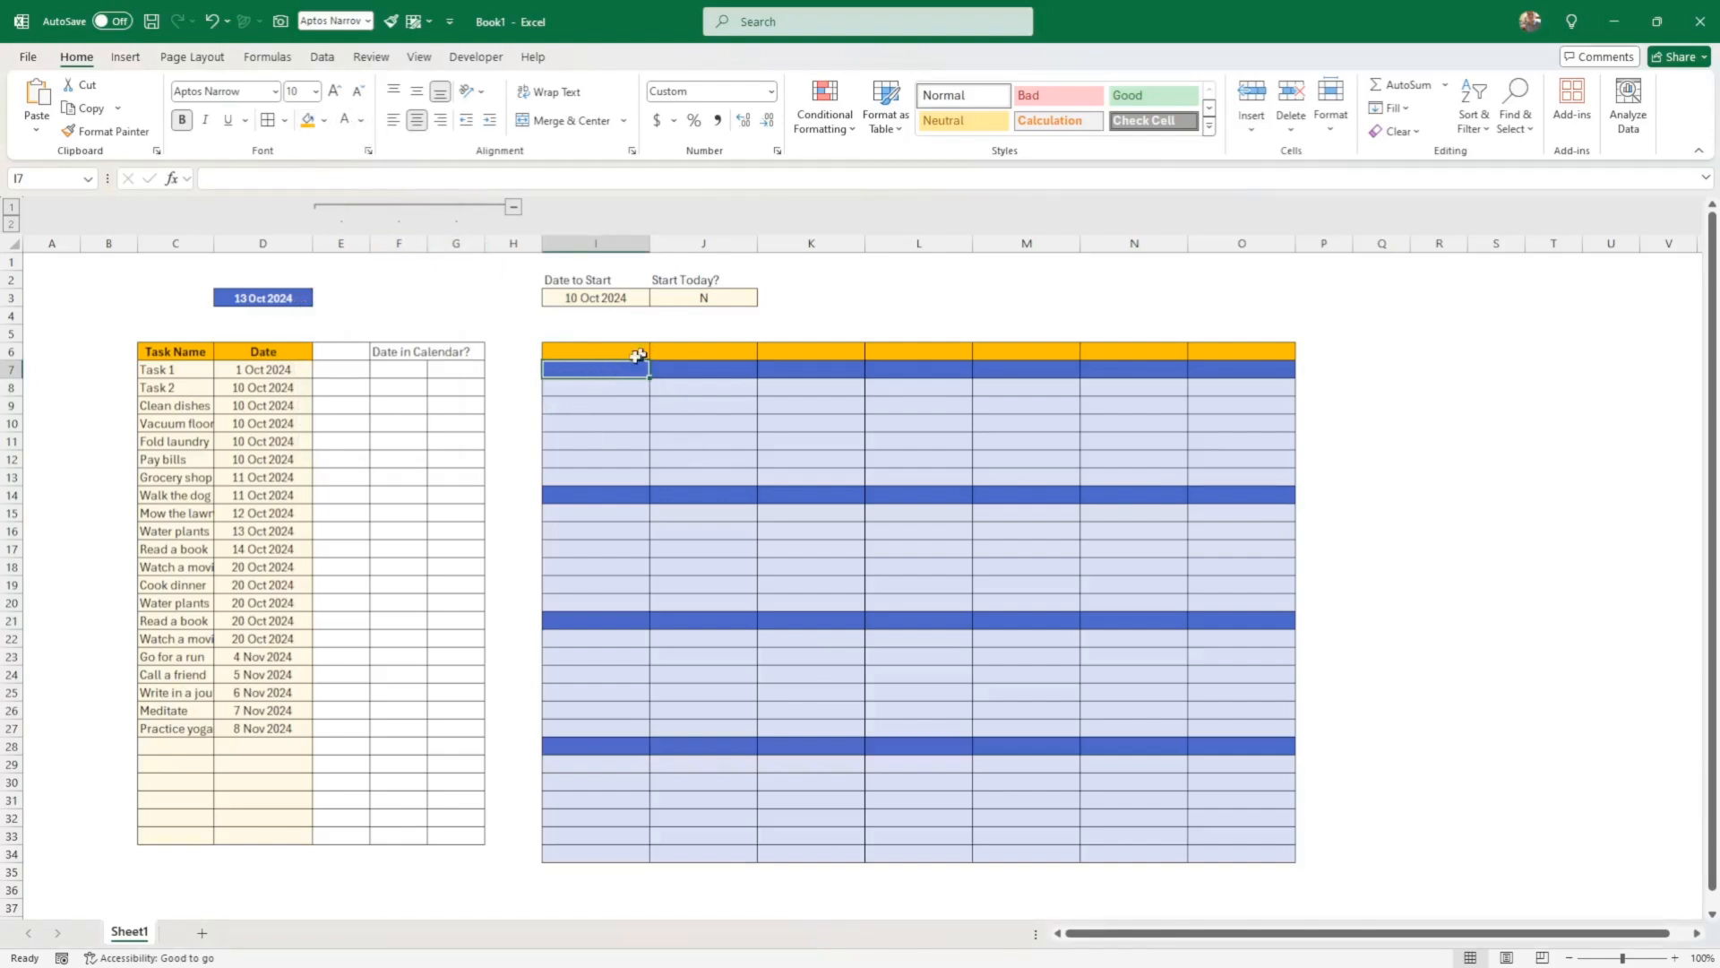
Fill the first calendar header cell I6 with the standard orange color
left_click(604, 351)
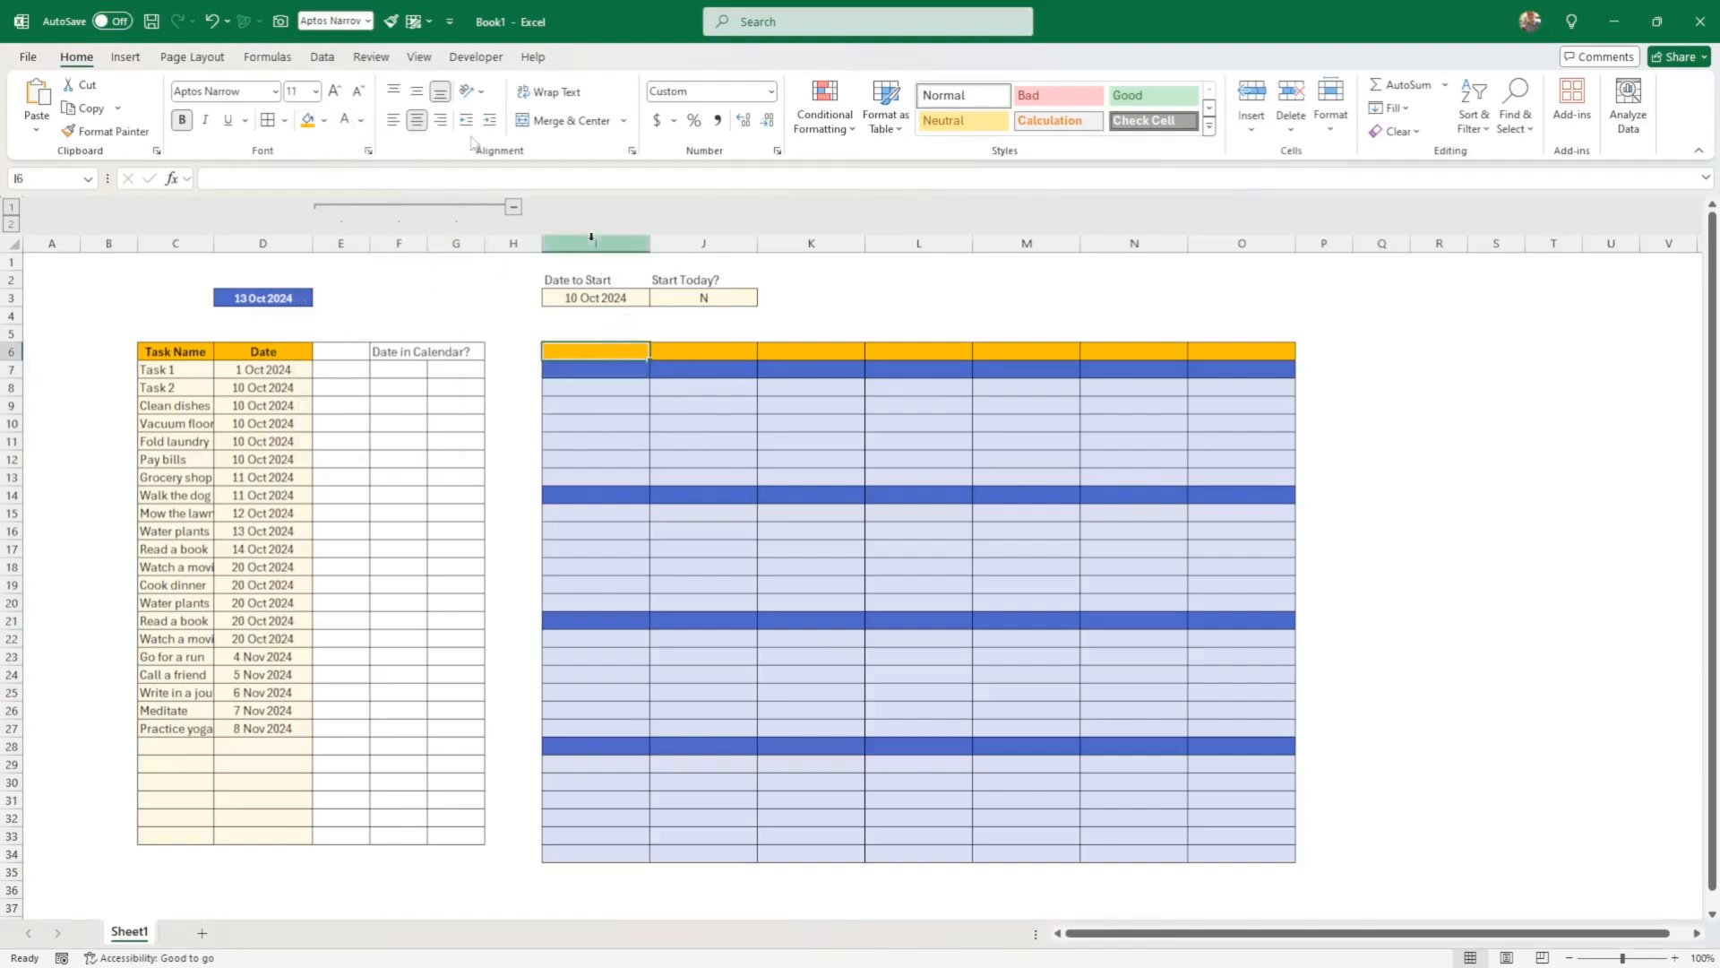
left_click(323, 120)
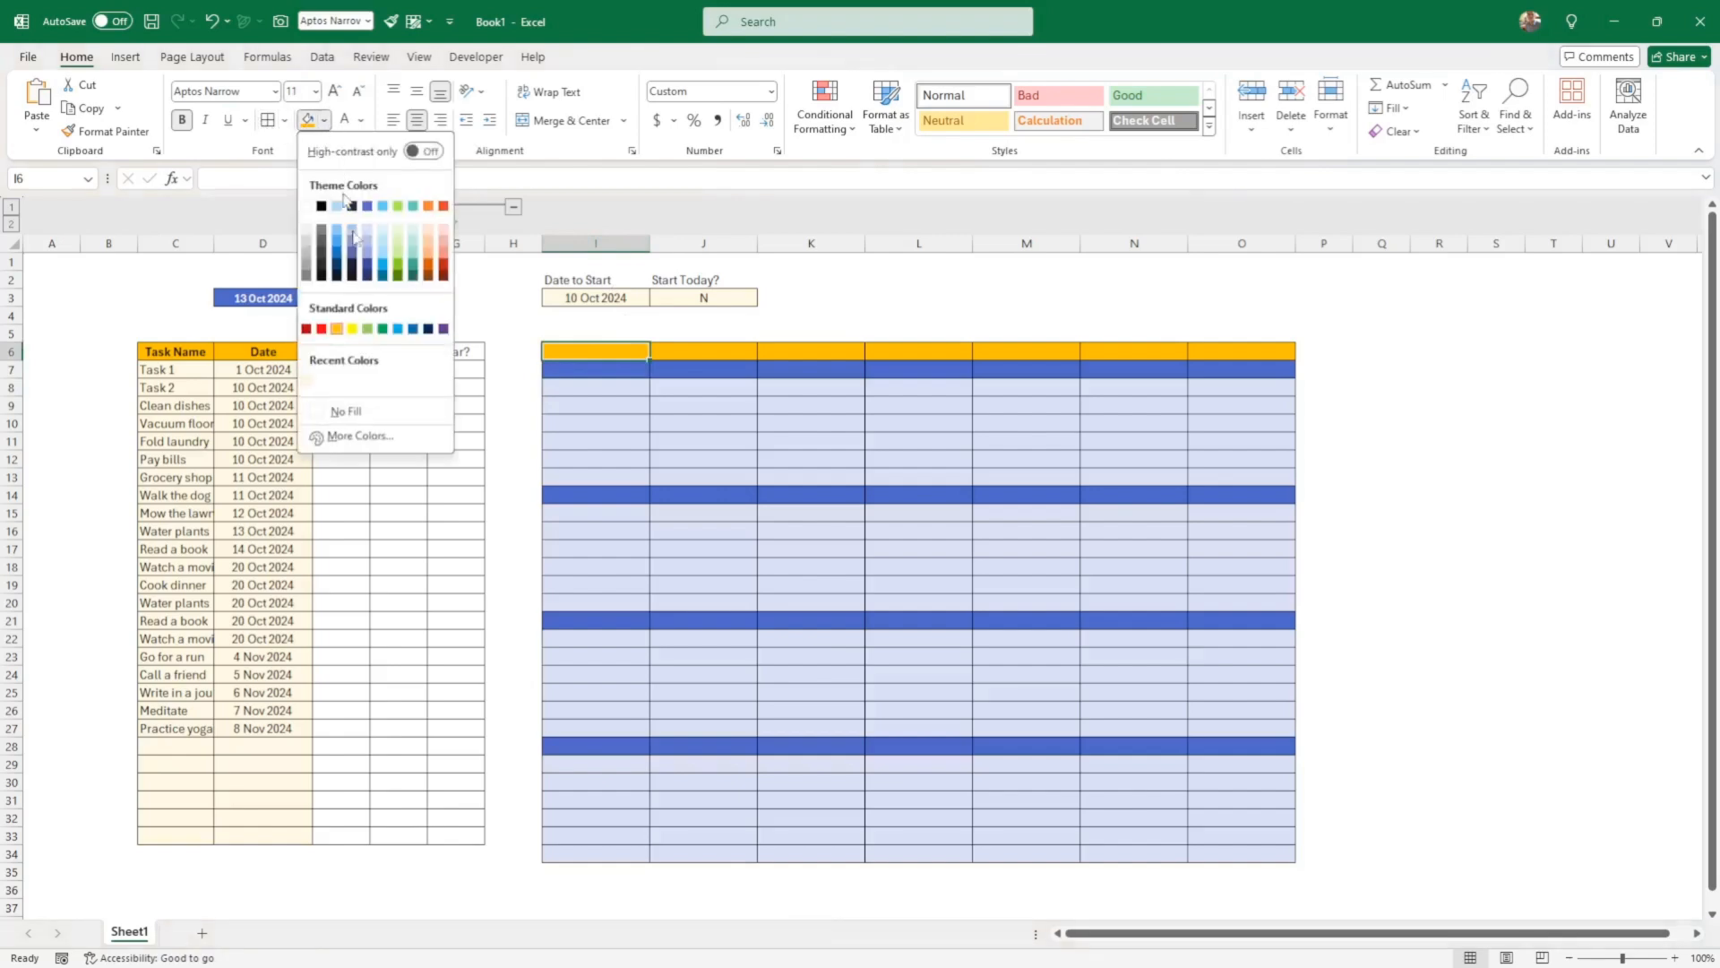
left_click(337, 331)
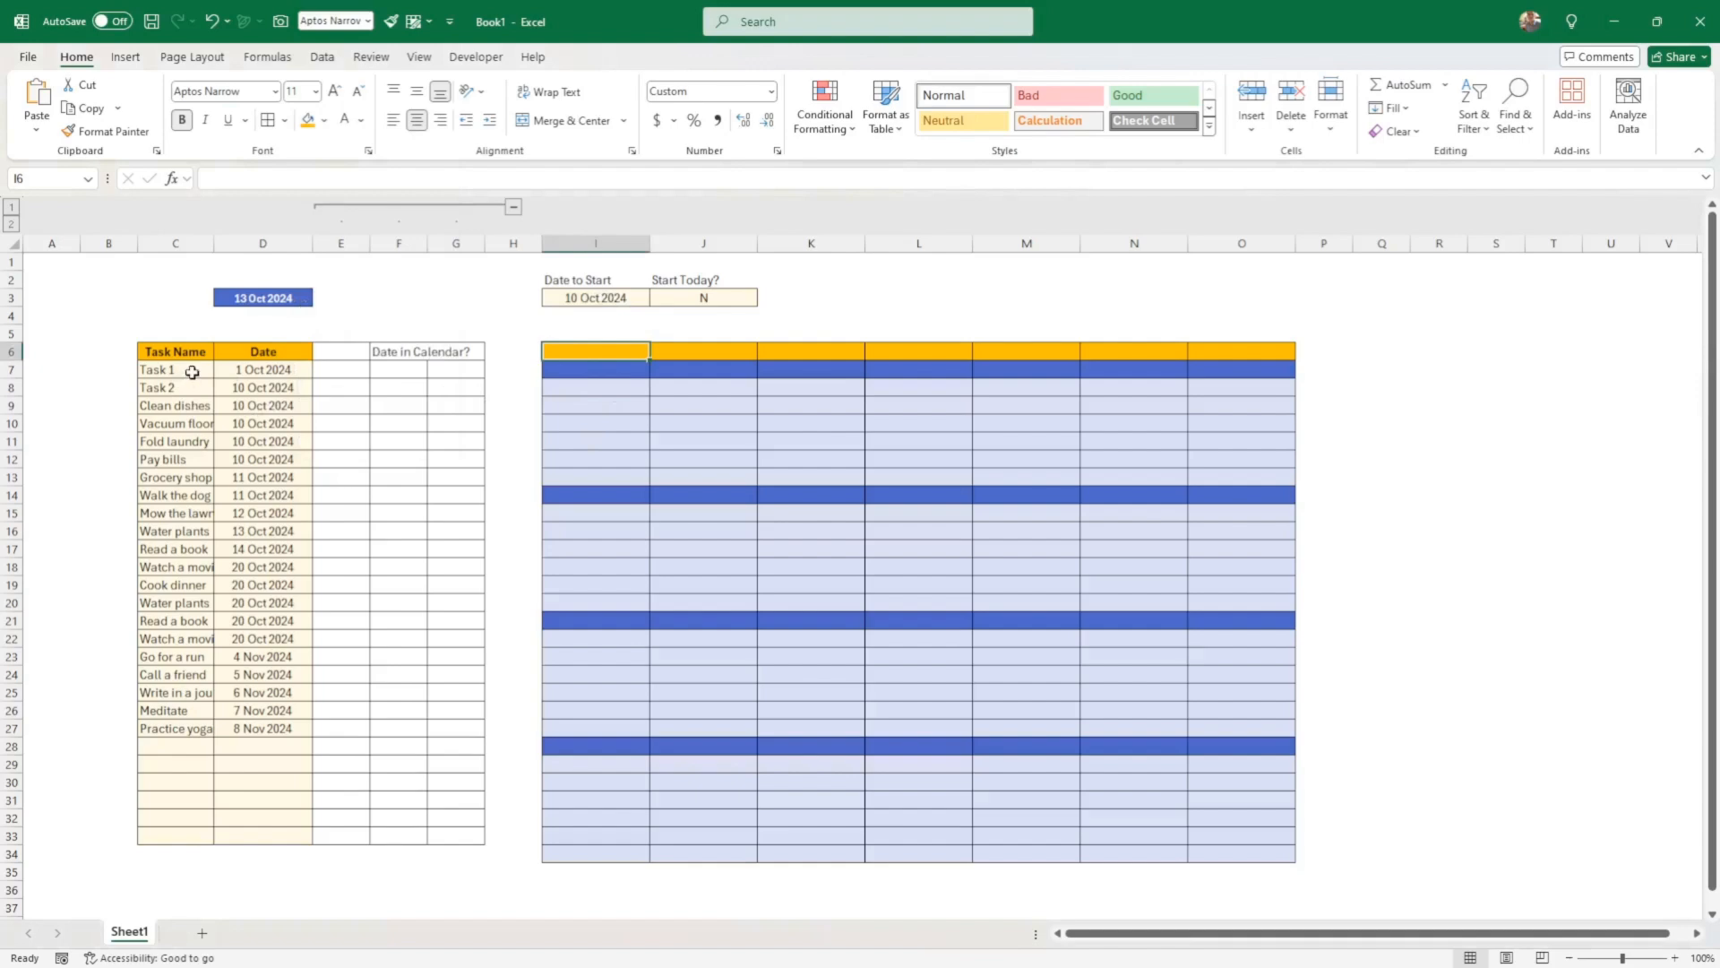
Copy the formatting of the Task Name header C6 onto the Task 1 cell C7 with Format Painter
left_click_drag(191, 371, 289, 834)
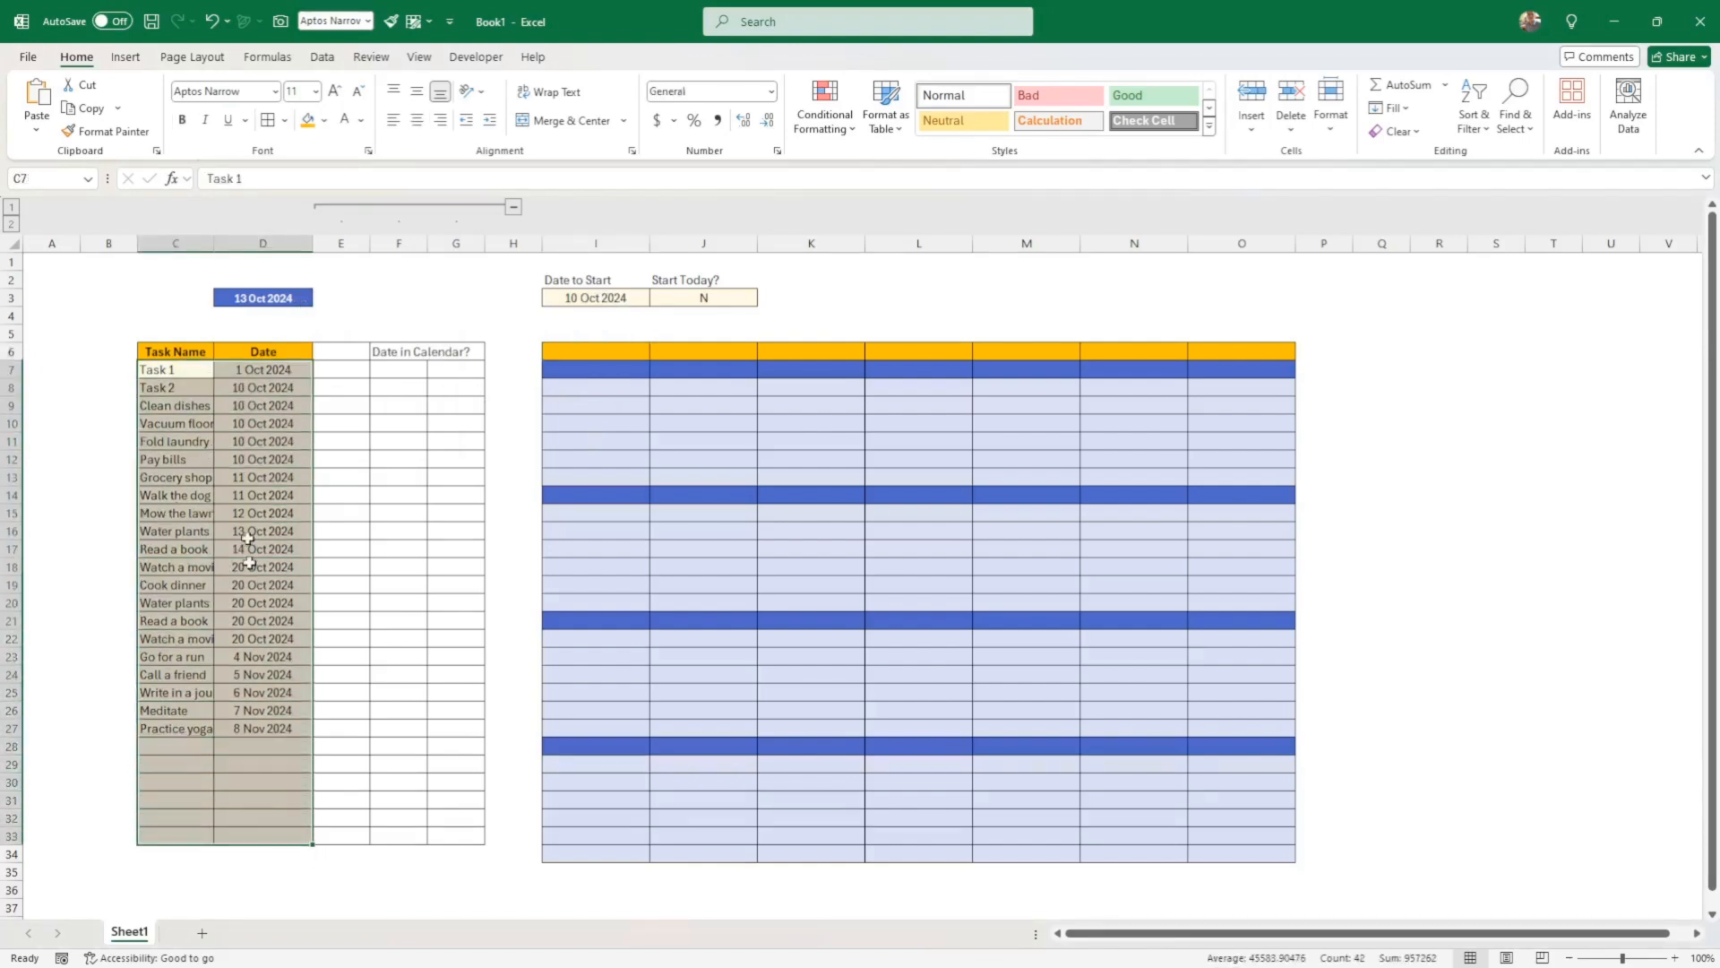
left_click(188, 352)
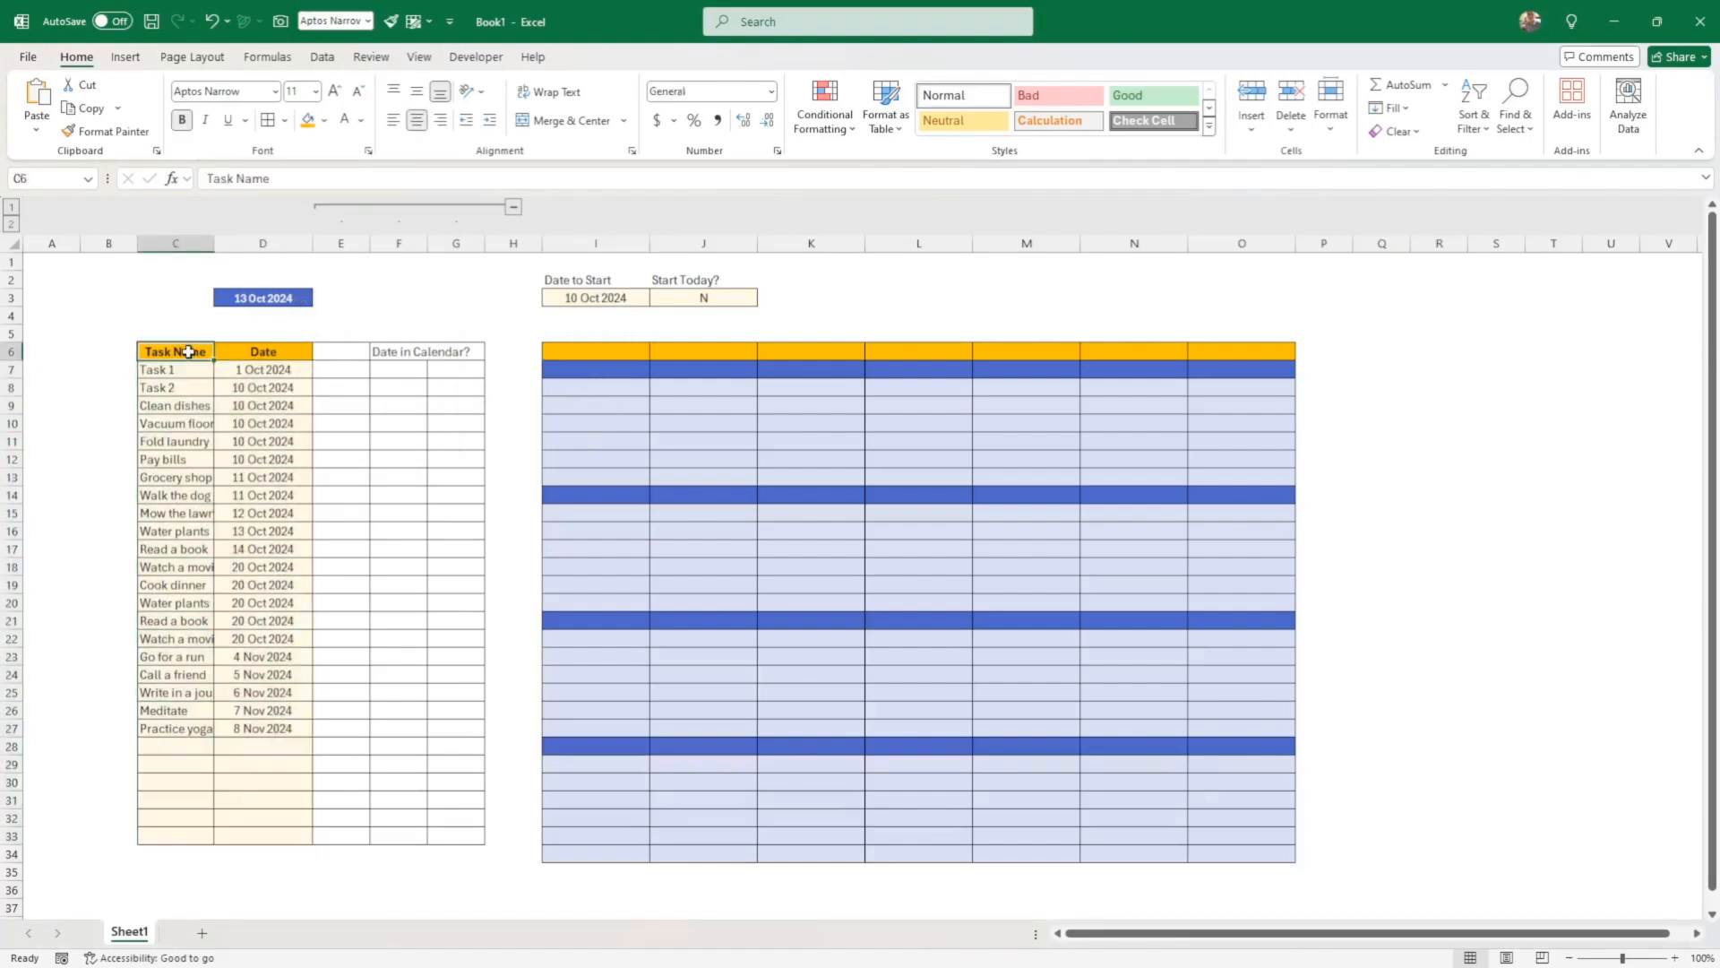
left_click(116, 131)
left_click(205, 369)
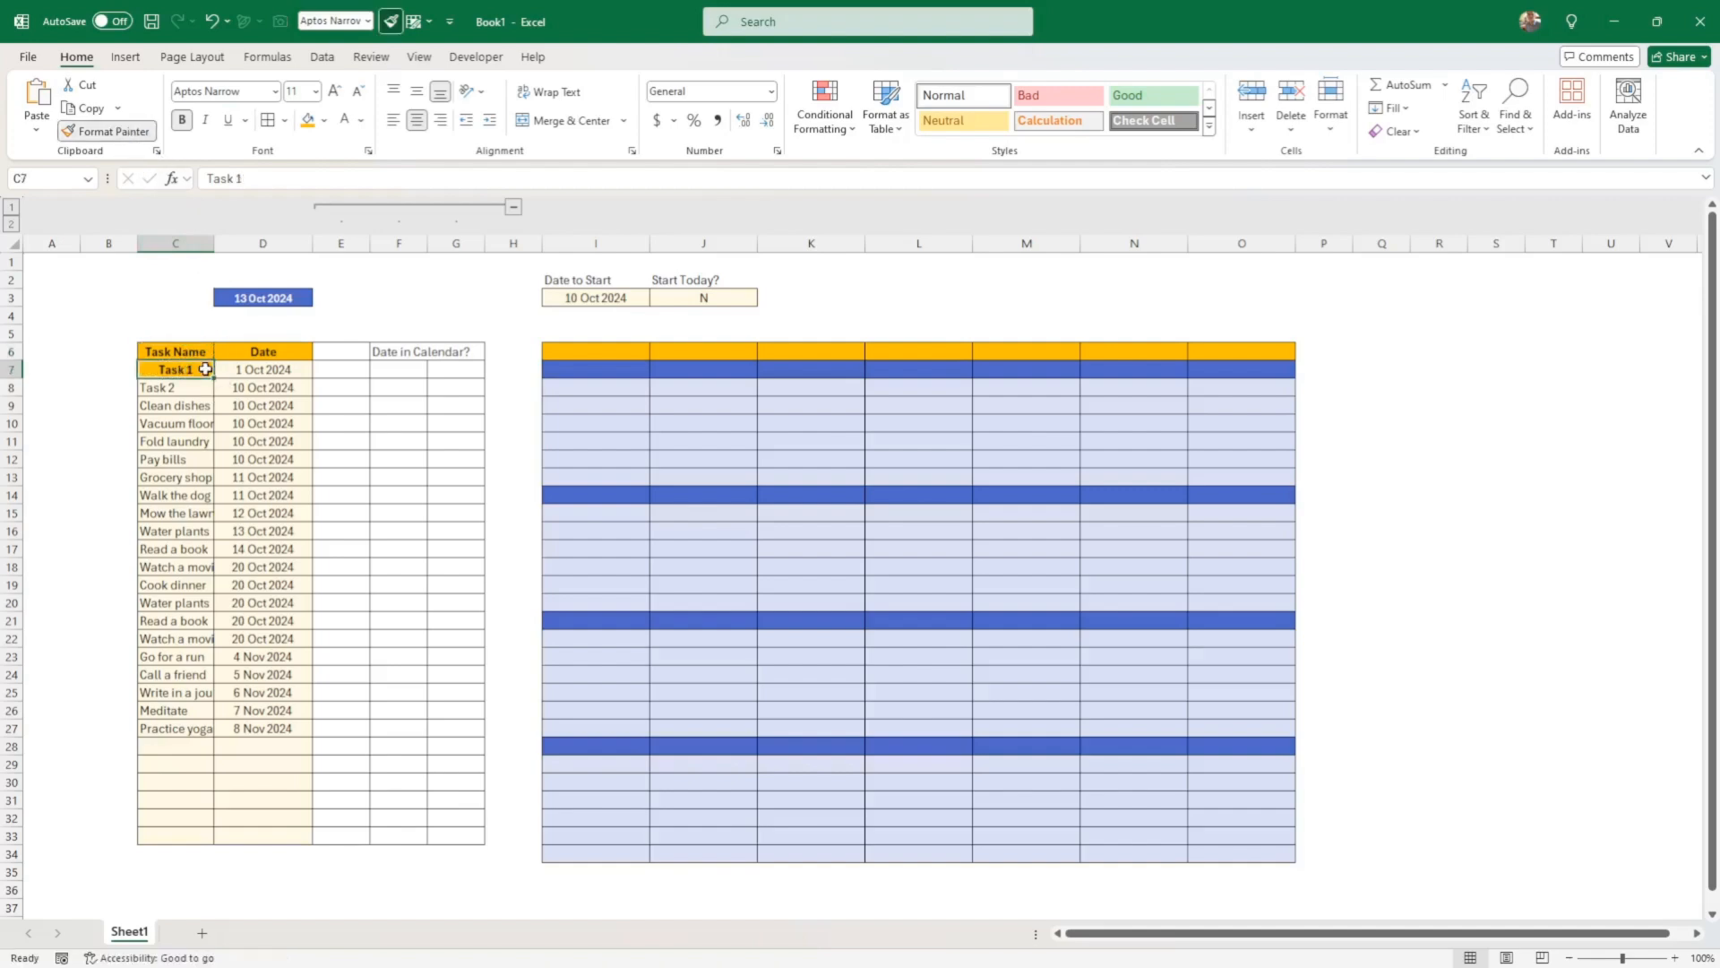
Lighten the fill of the Task 1 cell C7 to the custom color #FFF6D9
left_click(324, 120)
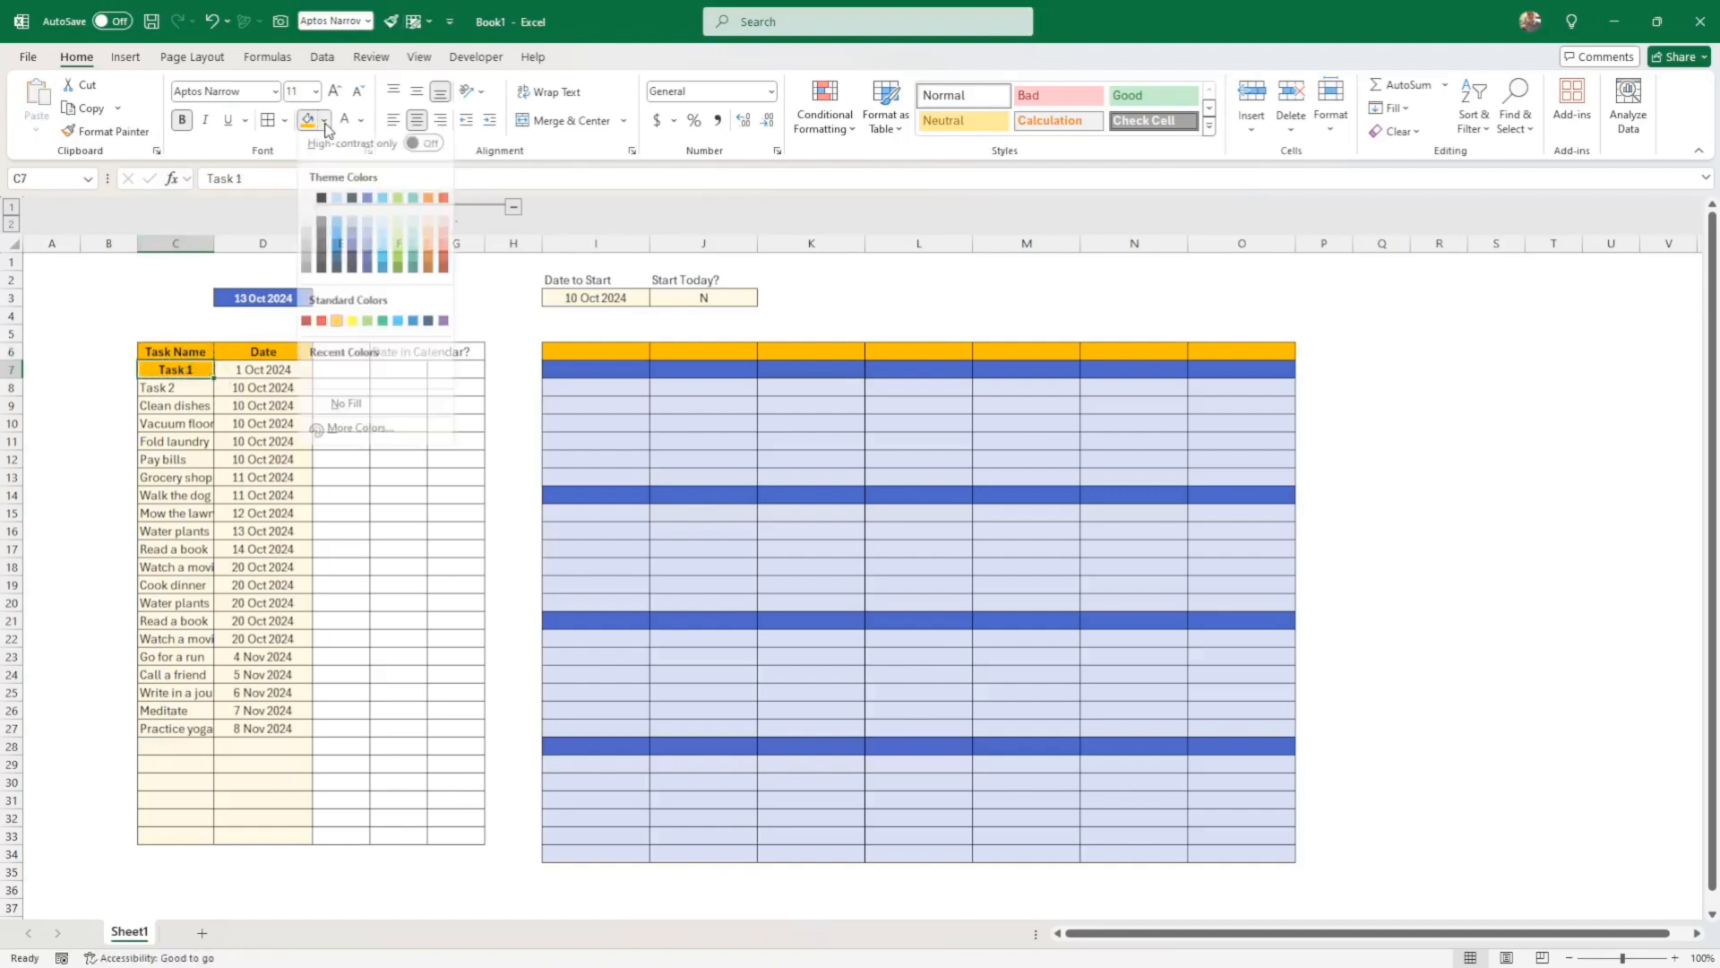
left_click(358, 435)
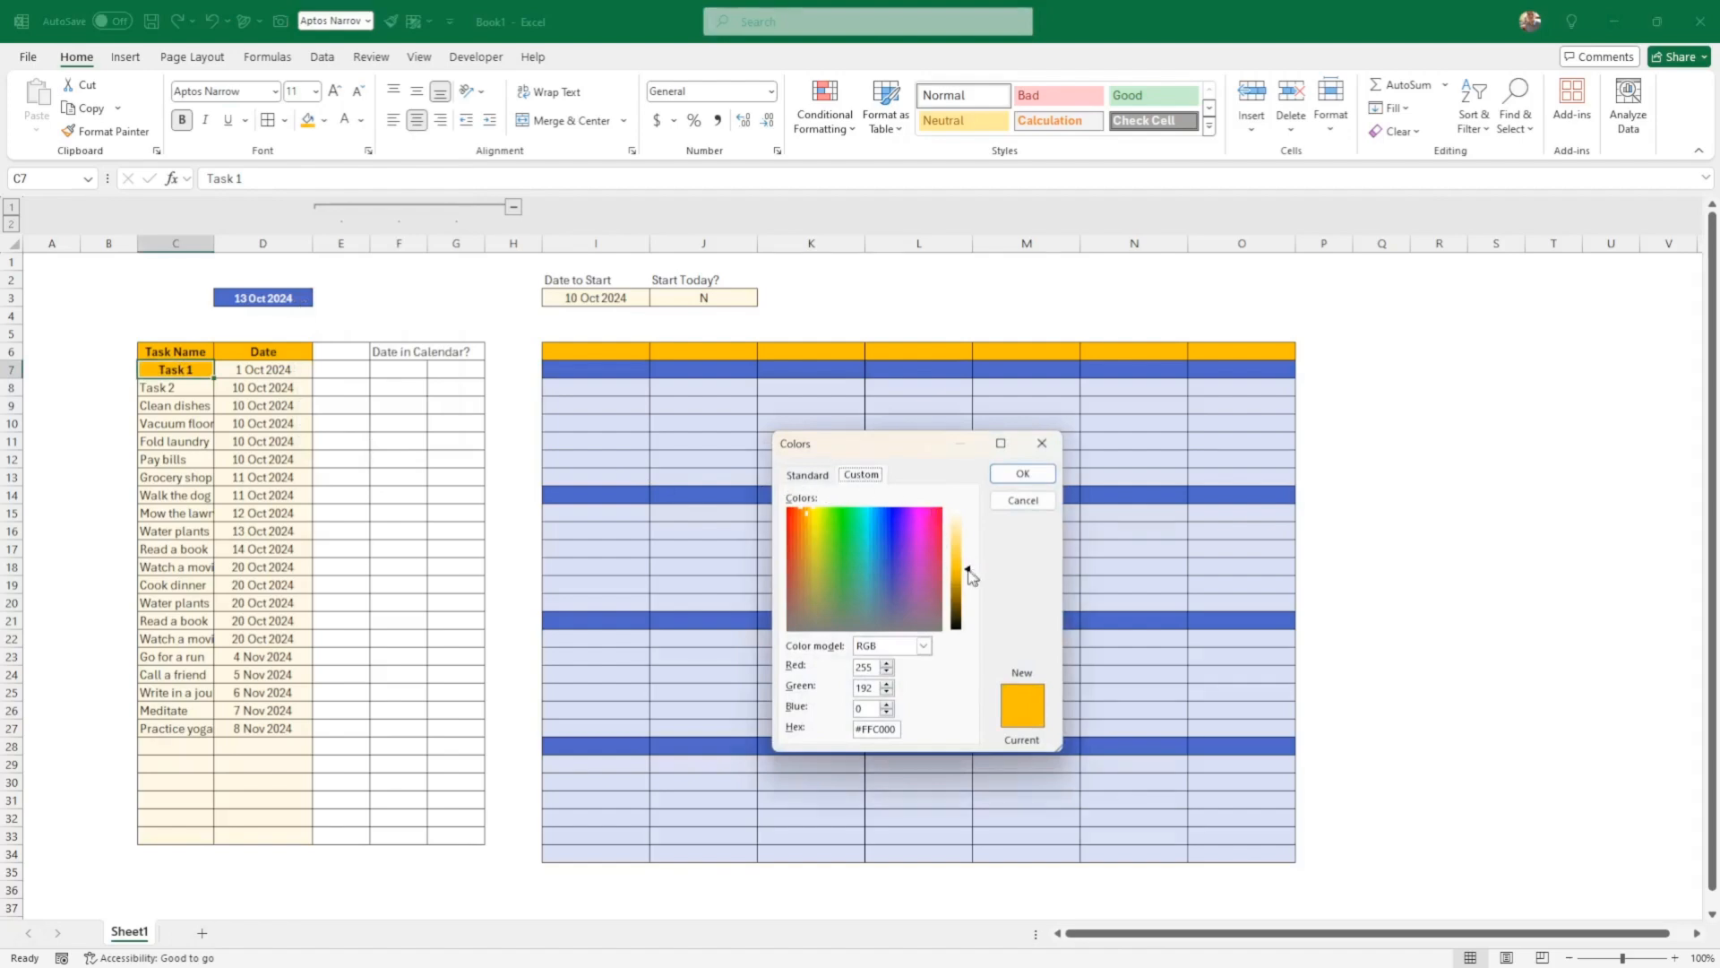
left_click_drag(969, 573, 971, 524)
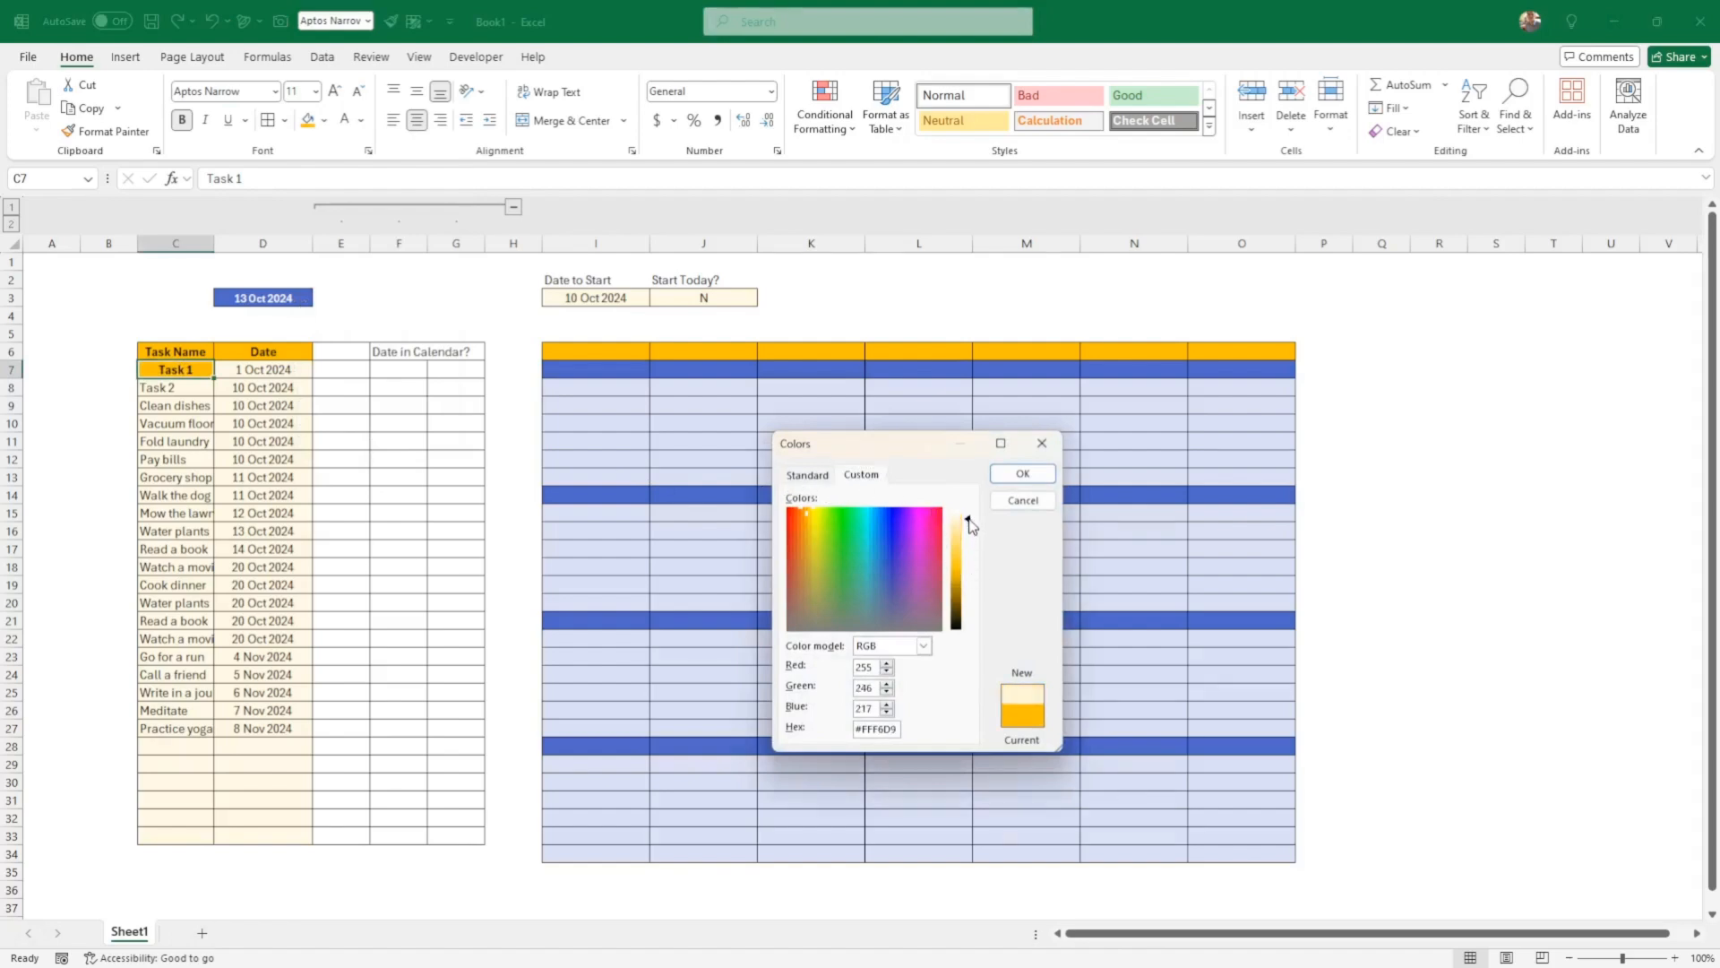
left_click(1022, 475)
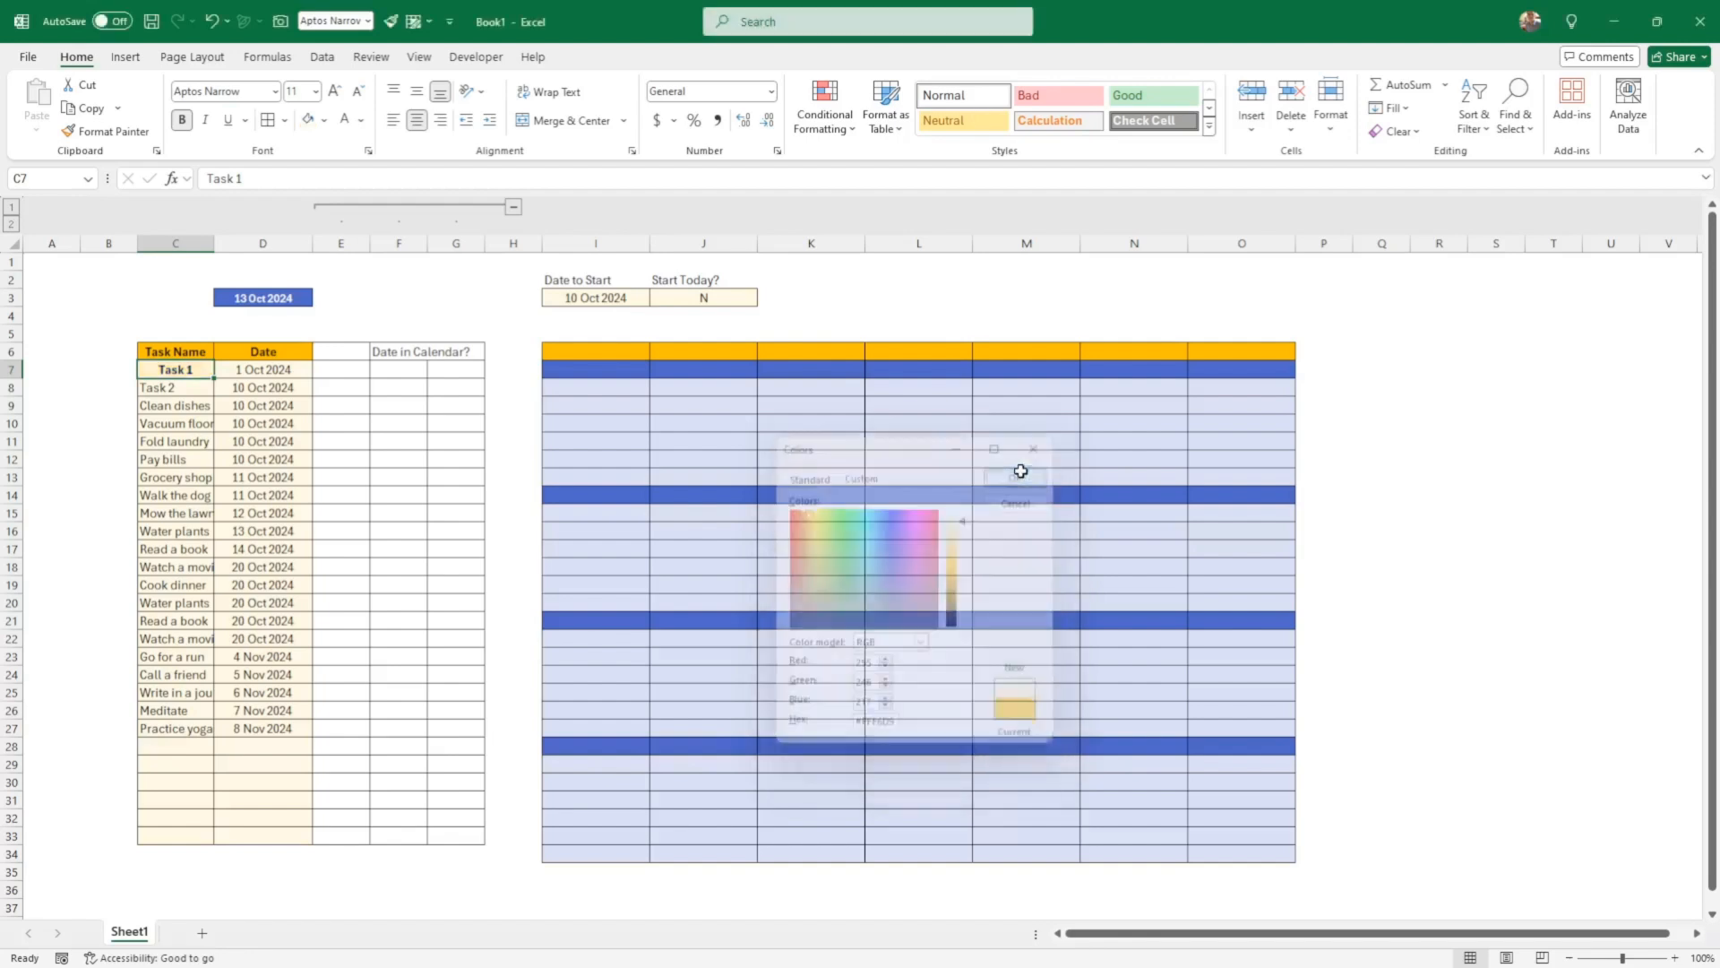
left_click(503, 435)
Remove bold from the Task 1 cell C7 and left-align its text
left_click(204, 369)
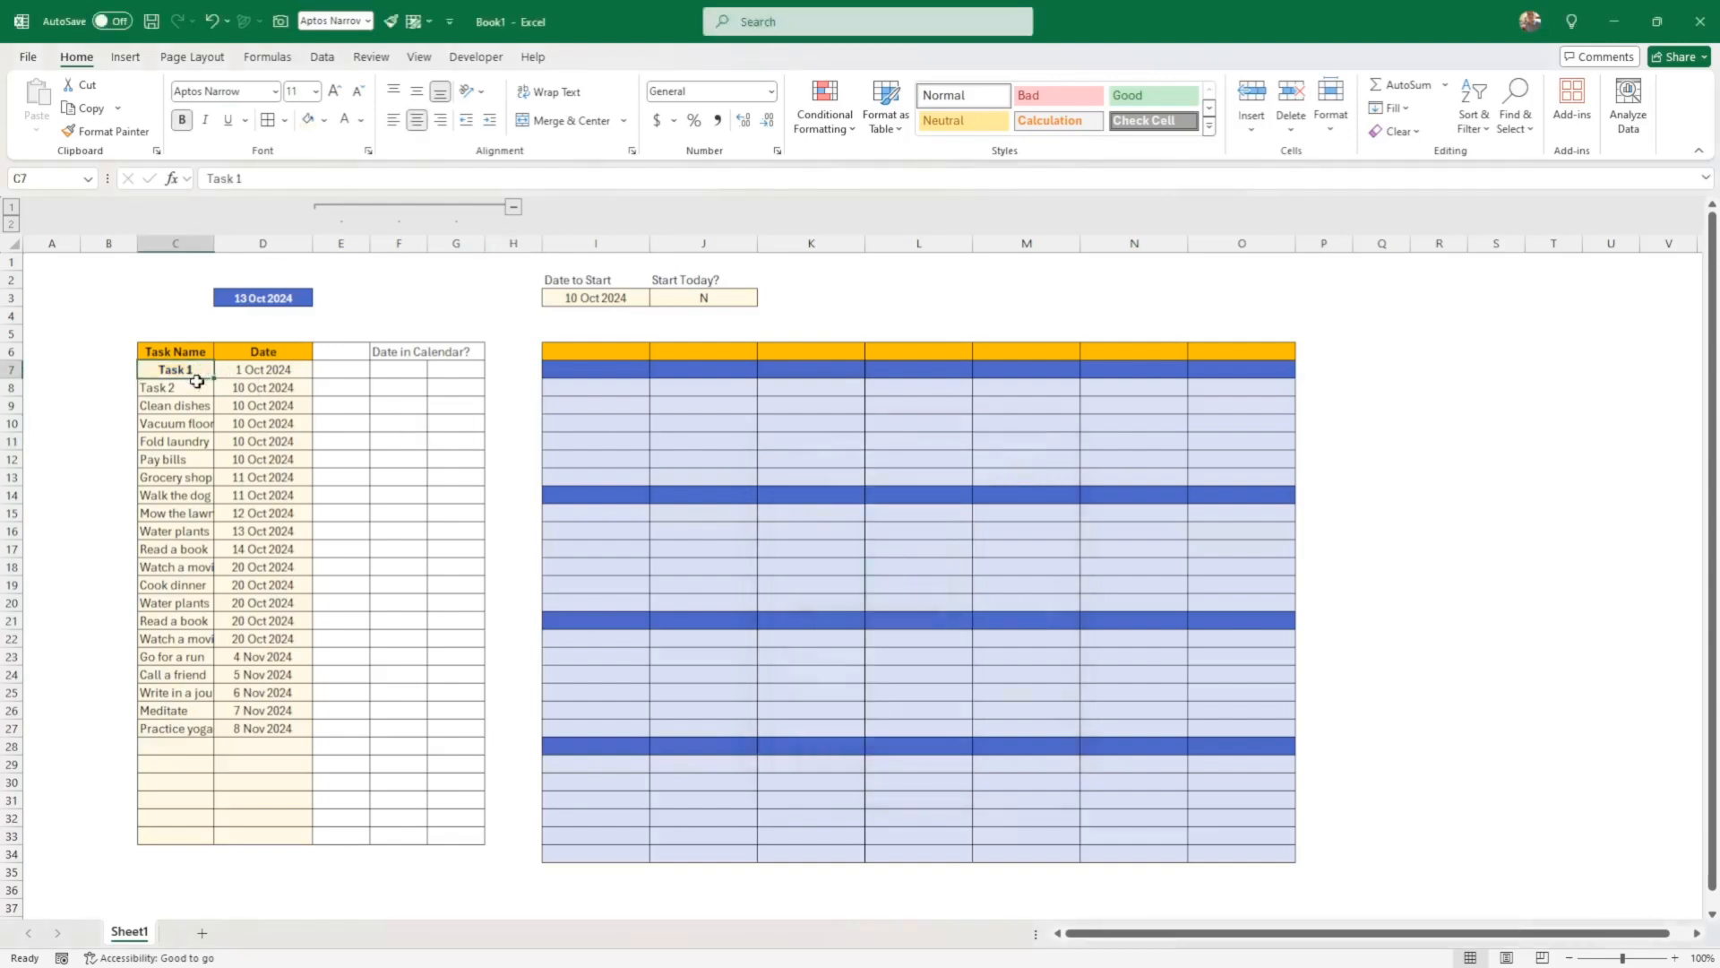
key("ctrl+b")
left_click(393, 119)
left_click(628, 457)
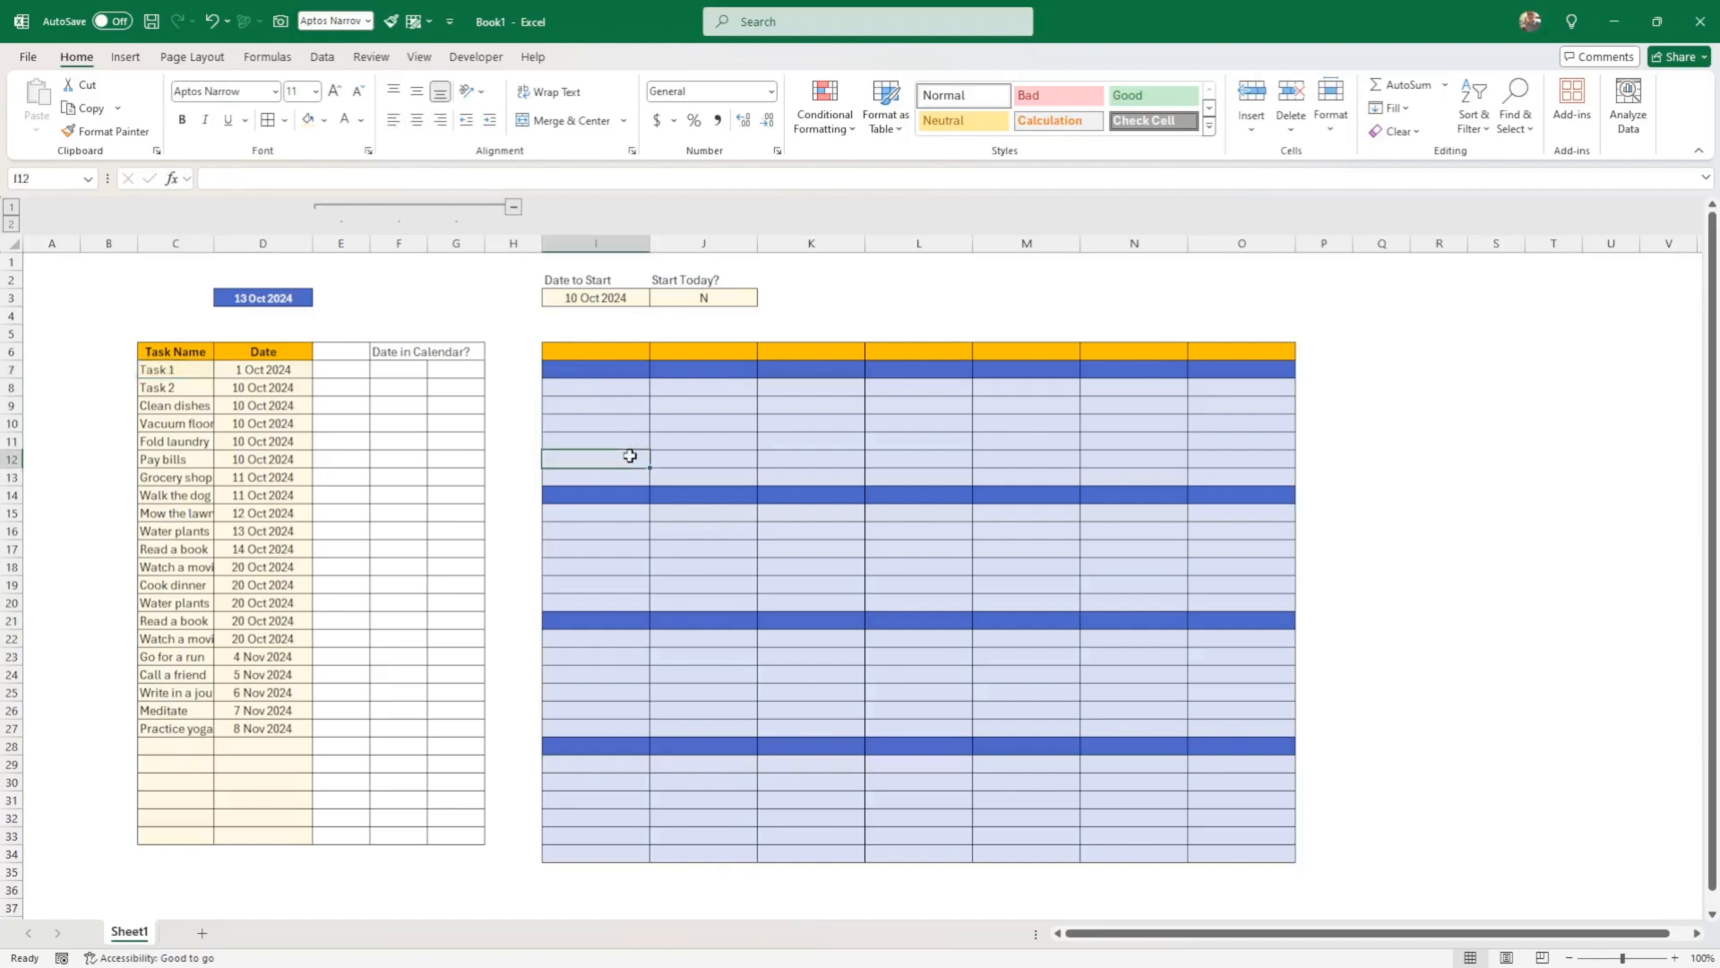
Enter the formula =IF(J3="Y",D3,I3) in the first calendar date cell I7
left_click(596, 365)
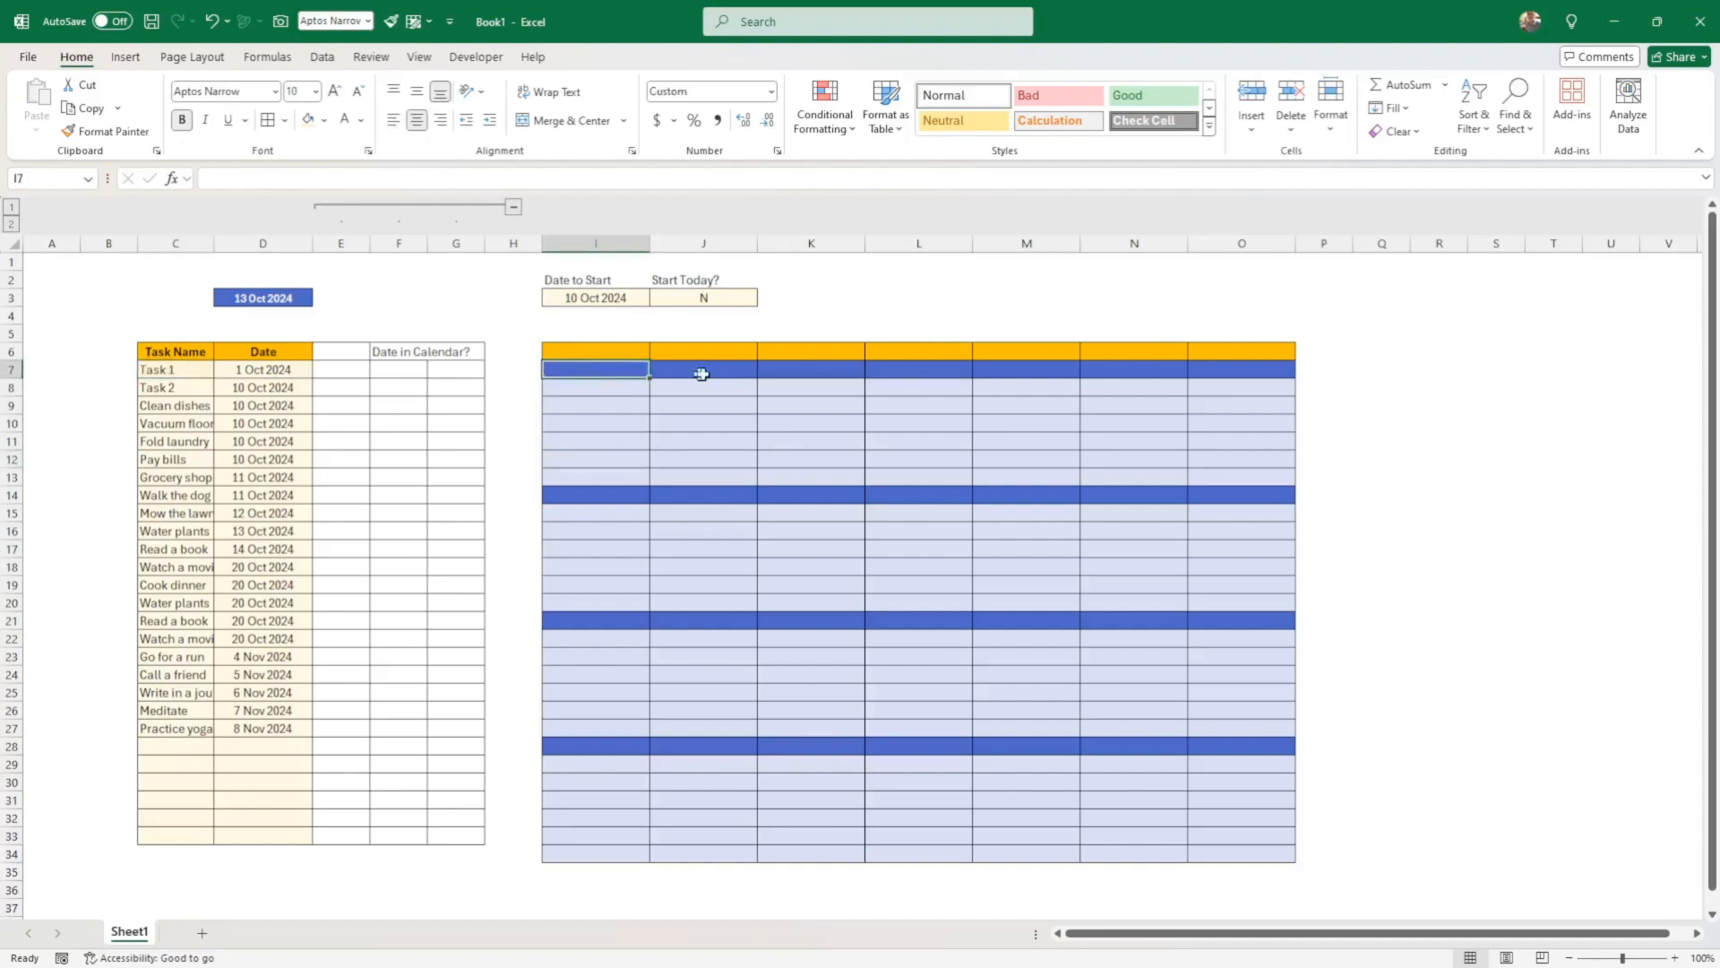
type("=")
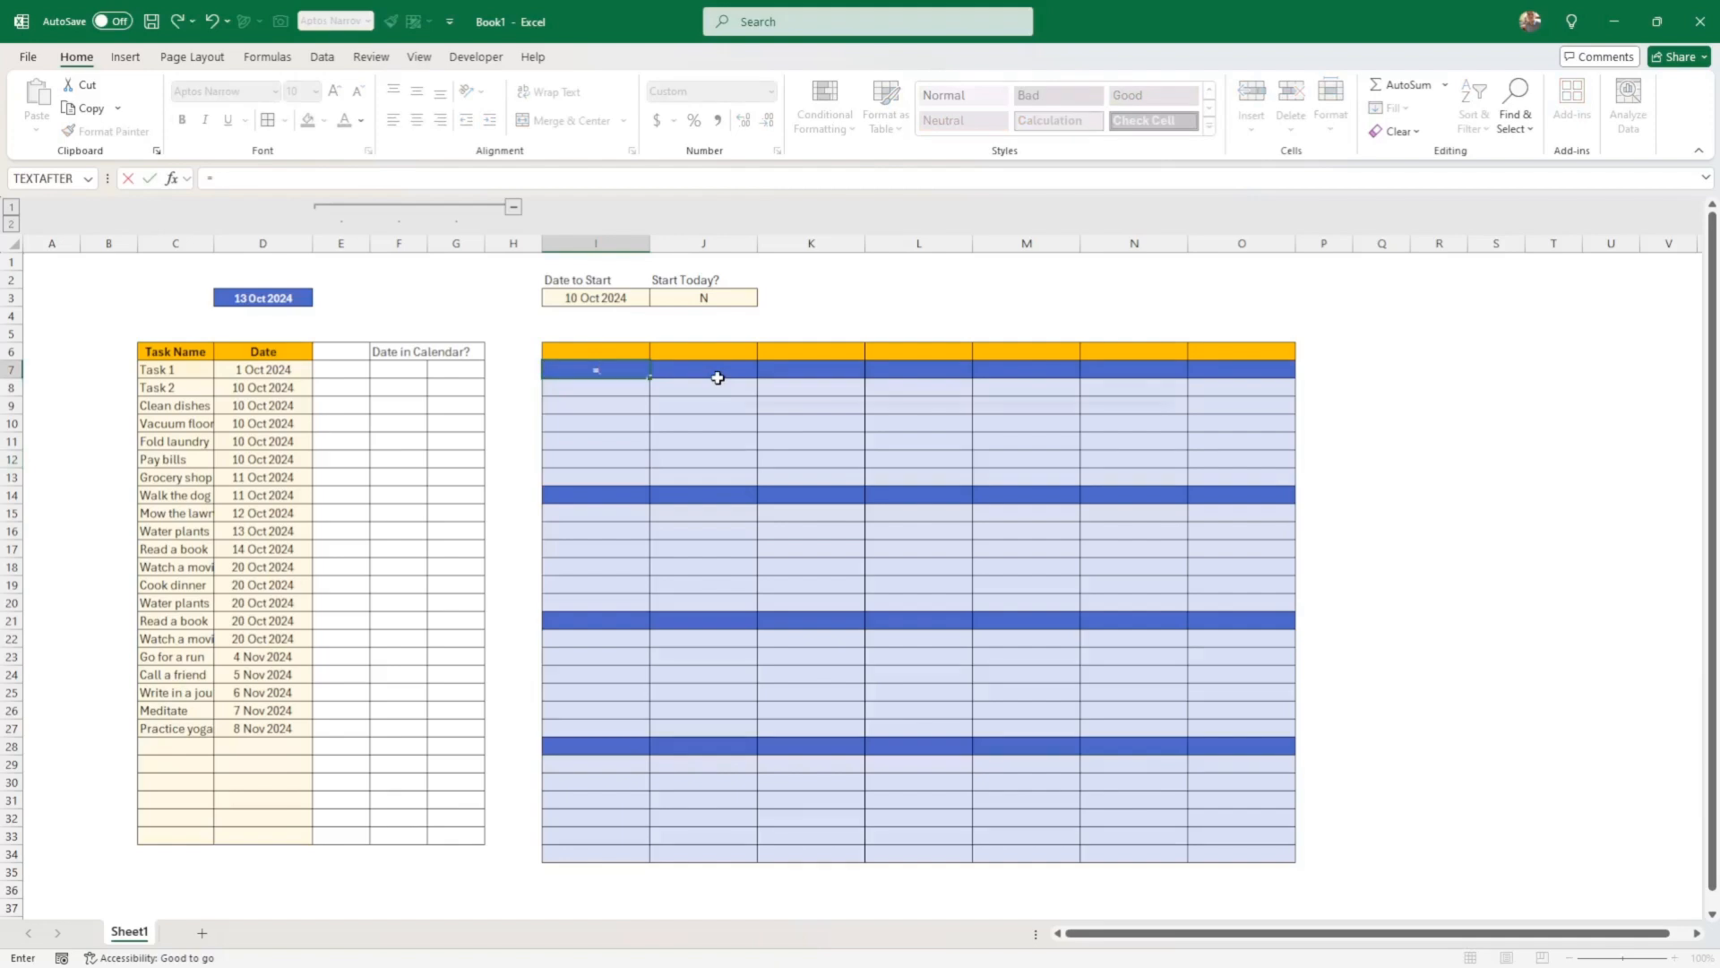
type("if(")
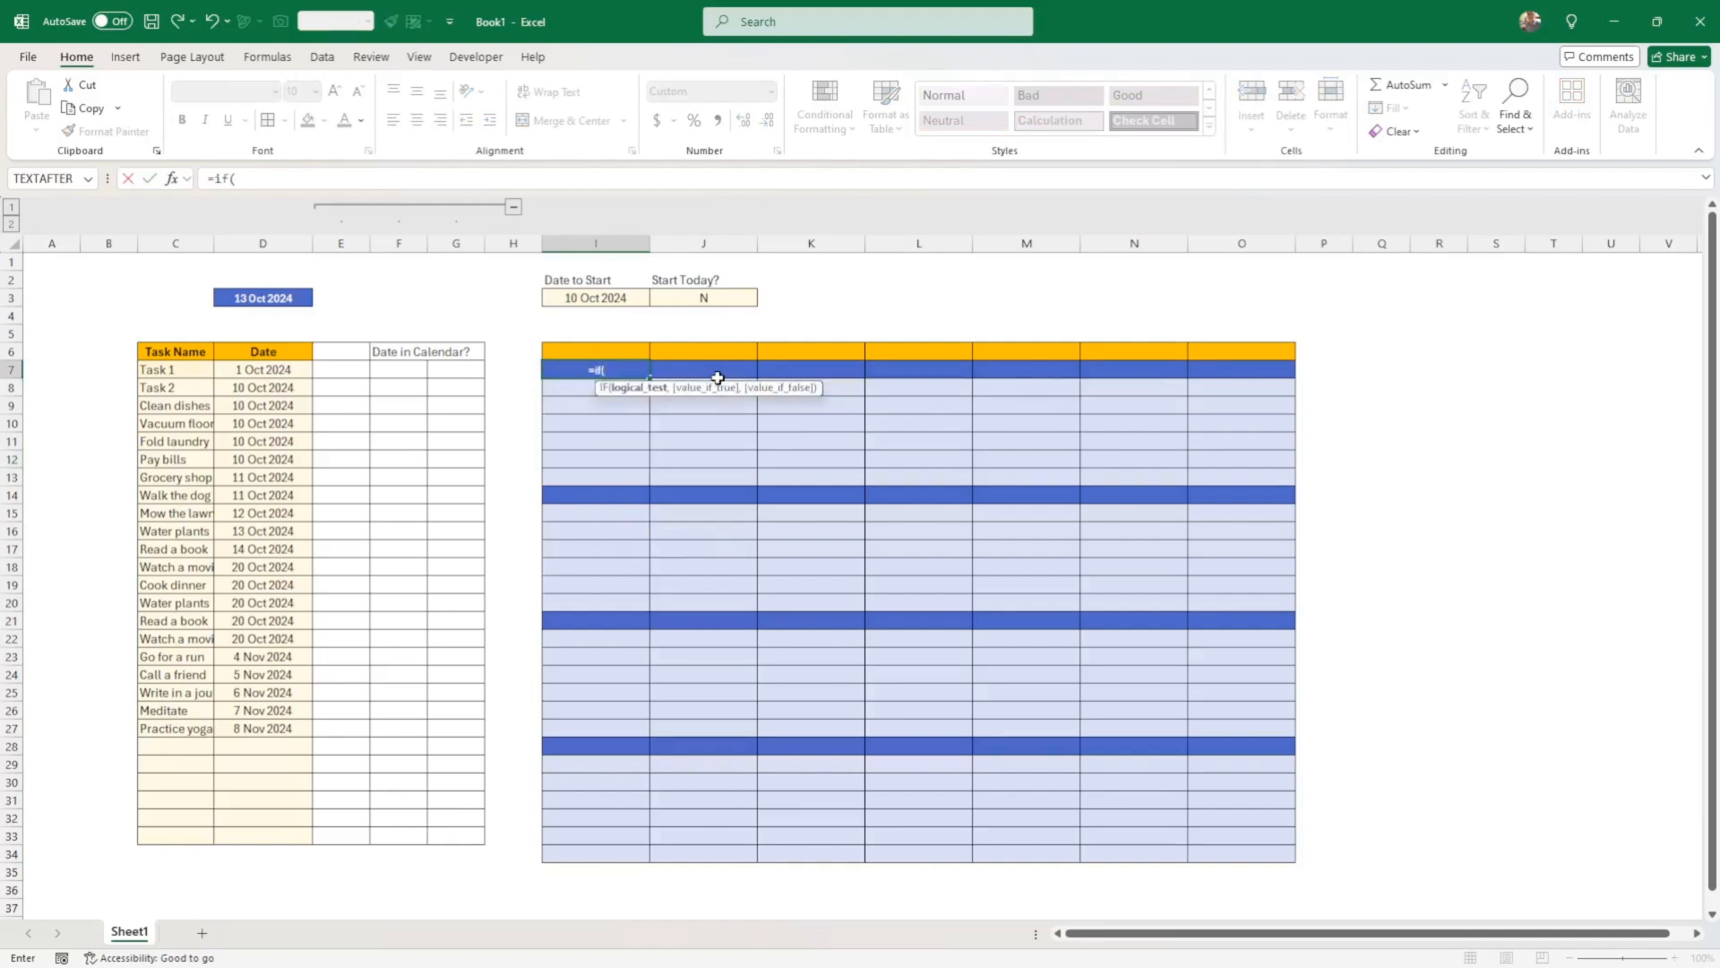
key("Up")
key("Up")
key("Up")
key("Up")
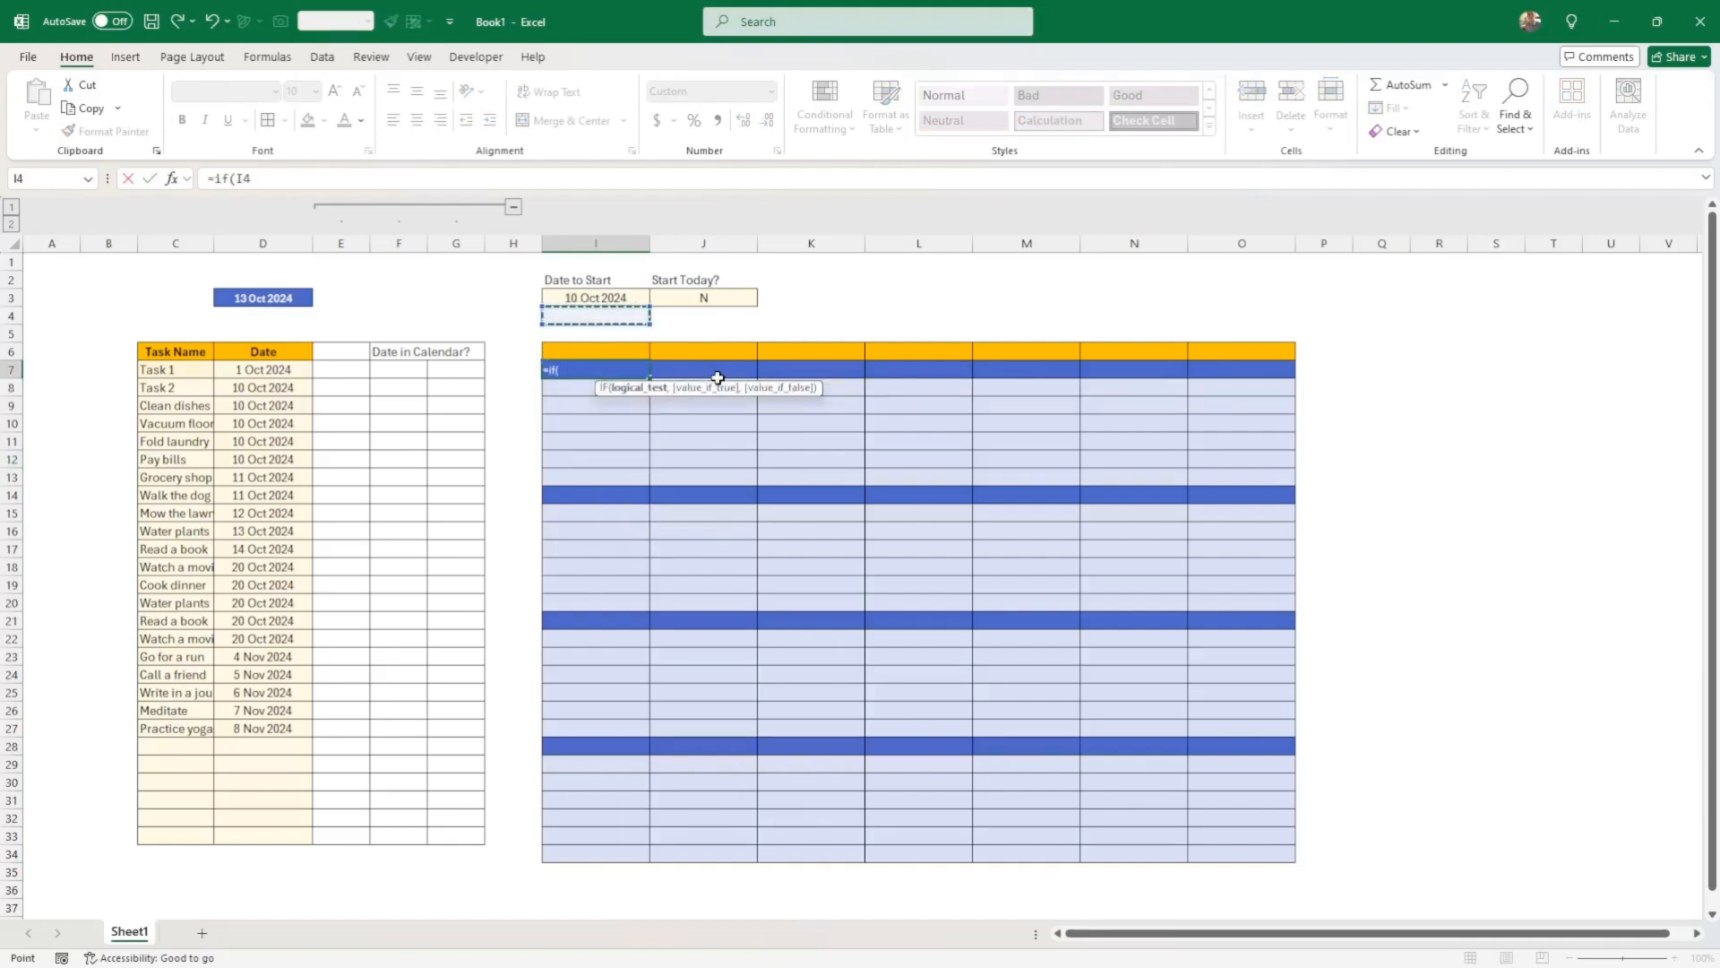
key("Right")
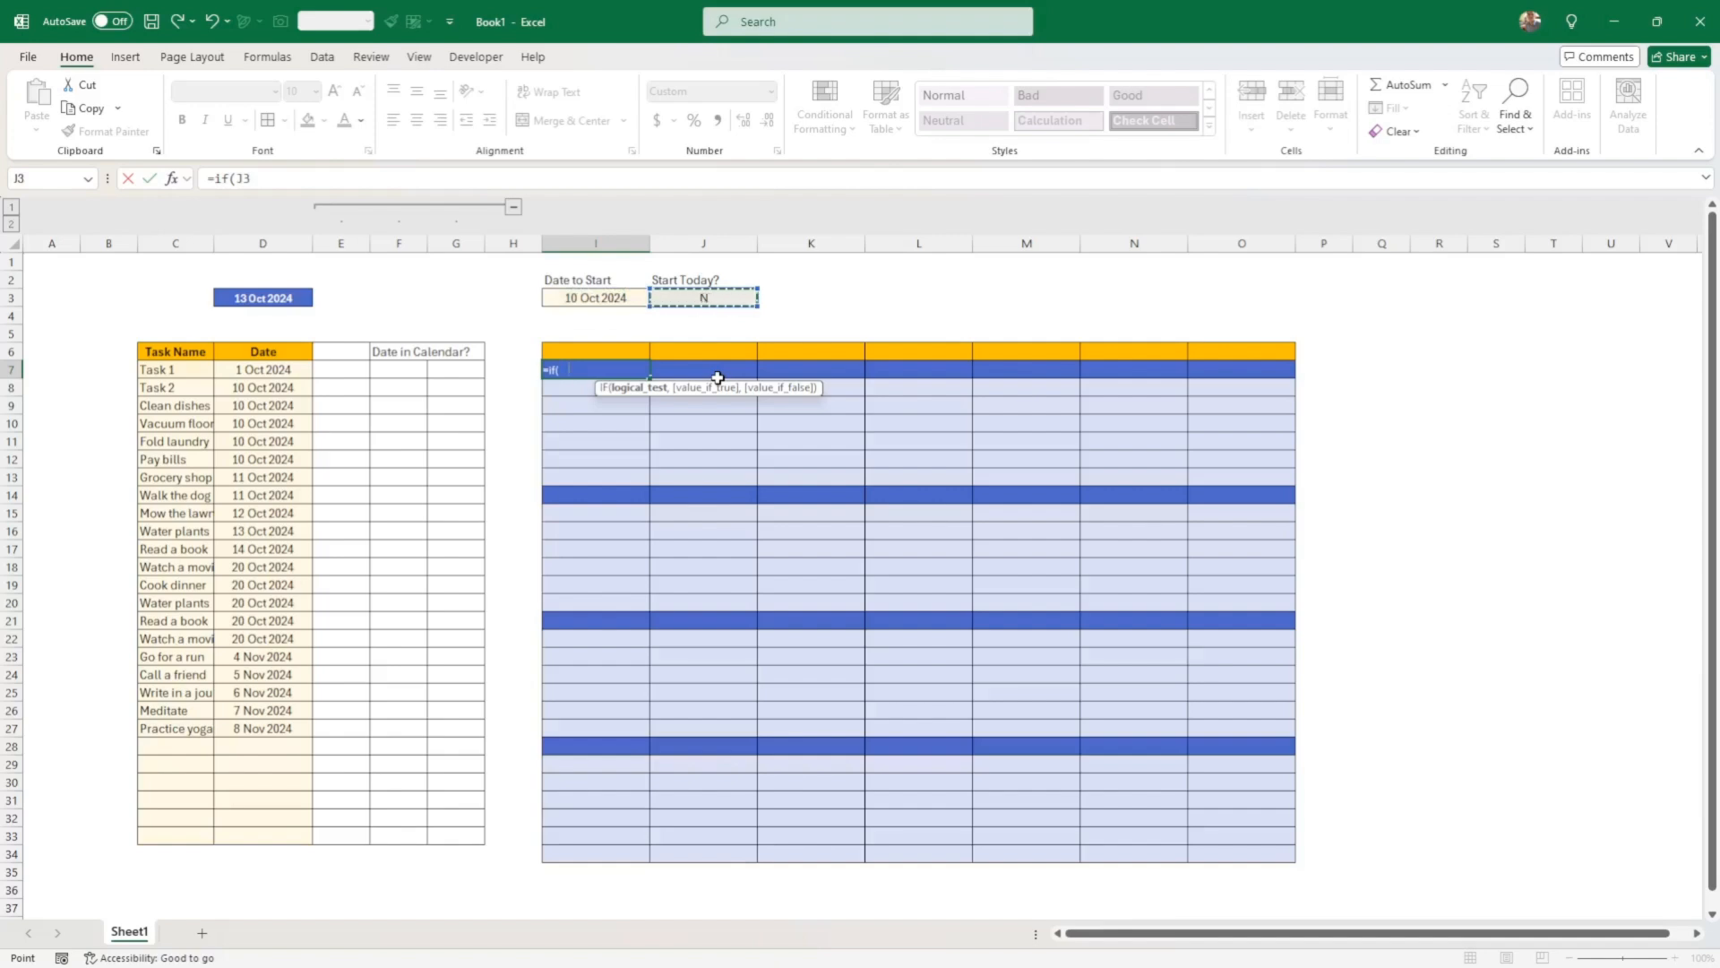
type("=")
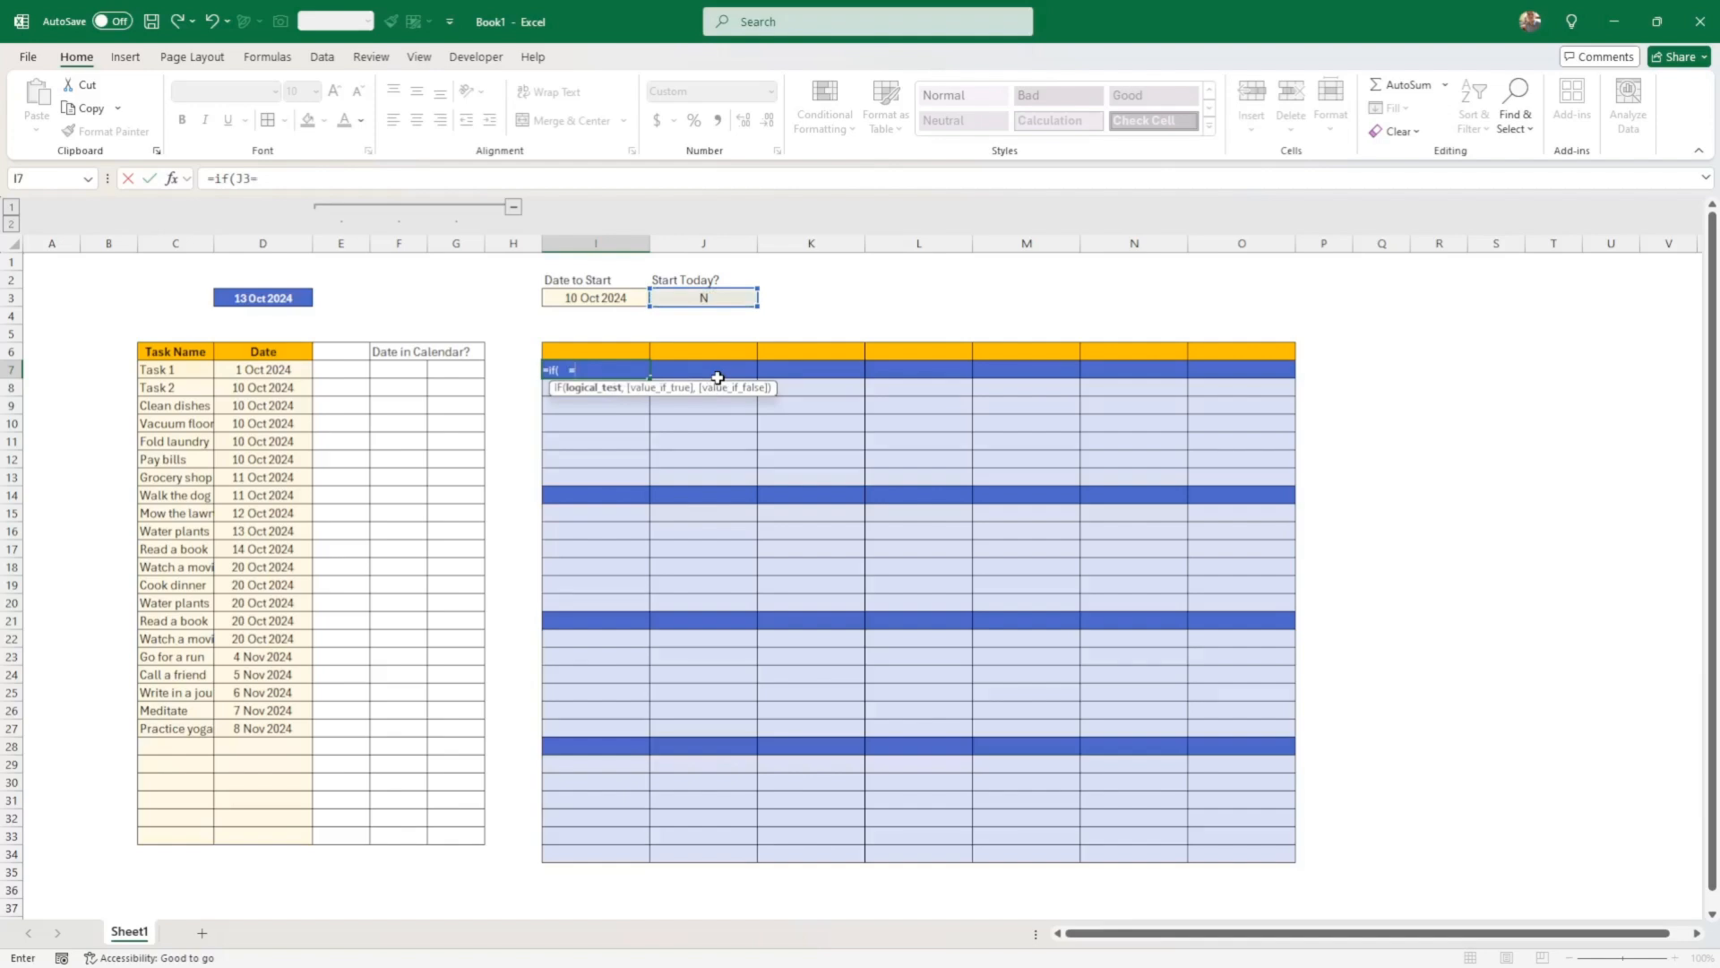
type("\"Y\",")
type(",")
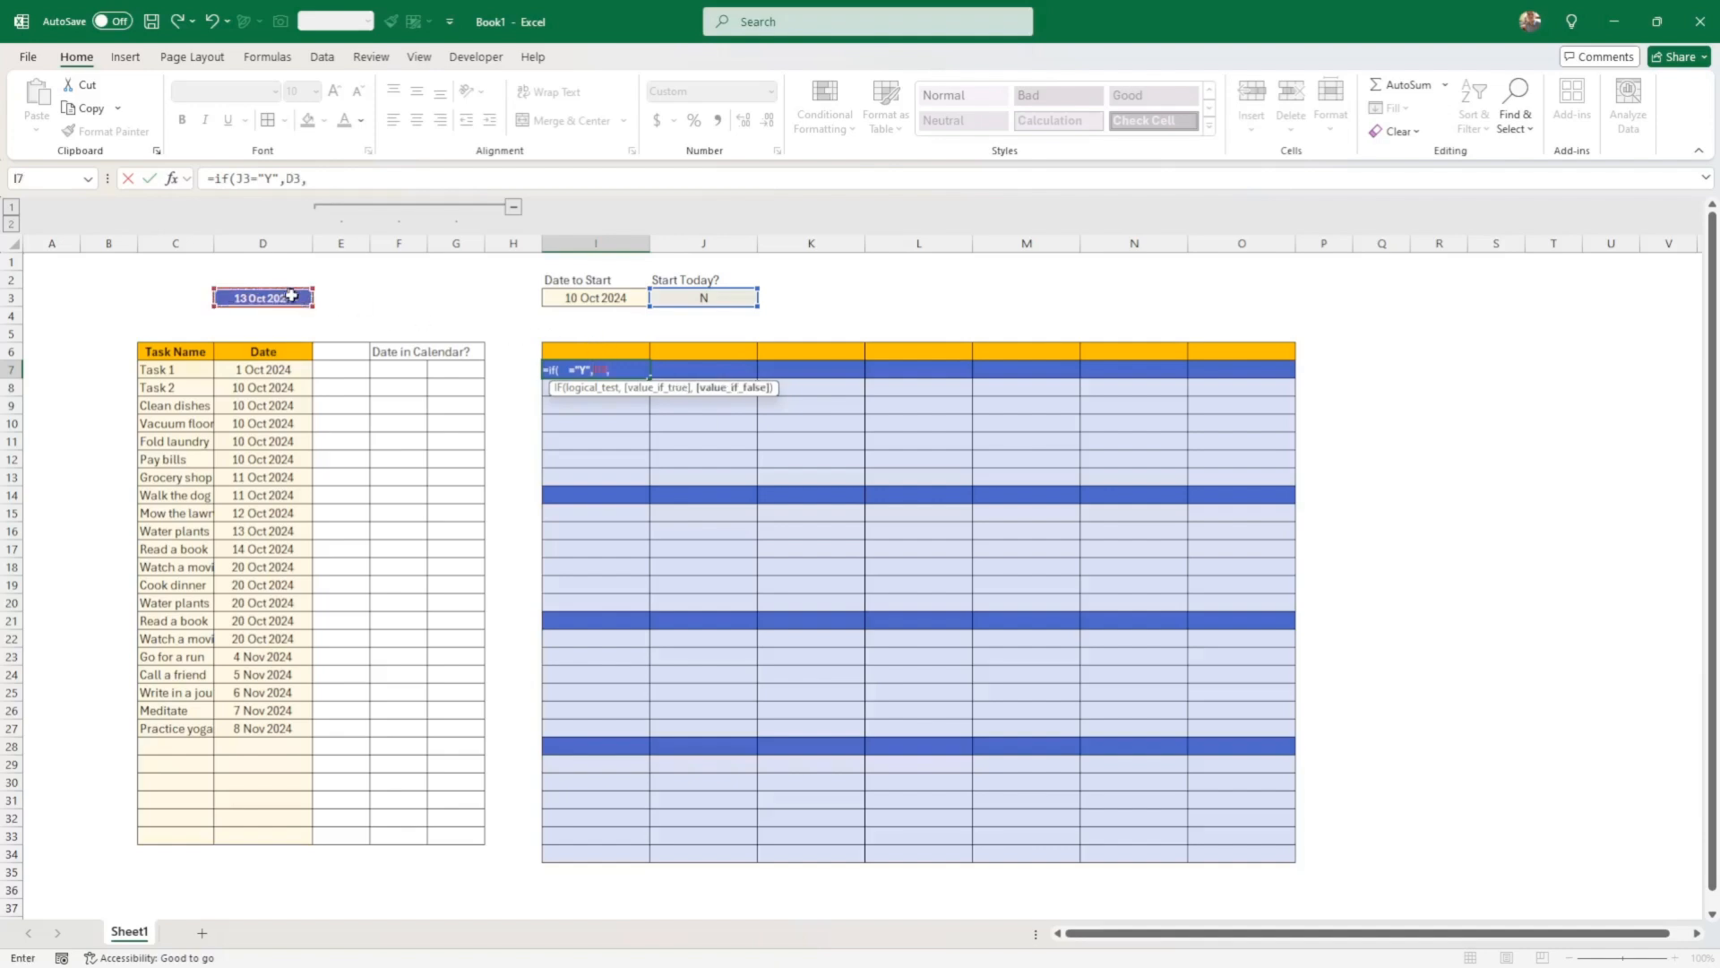
left_click(589, 299)
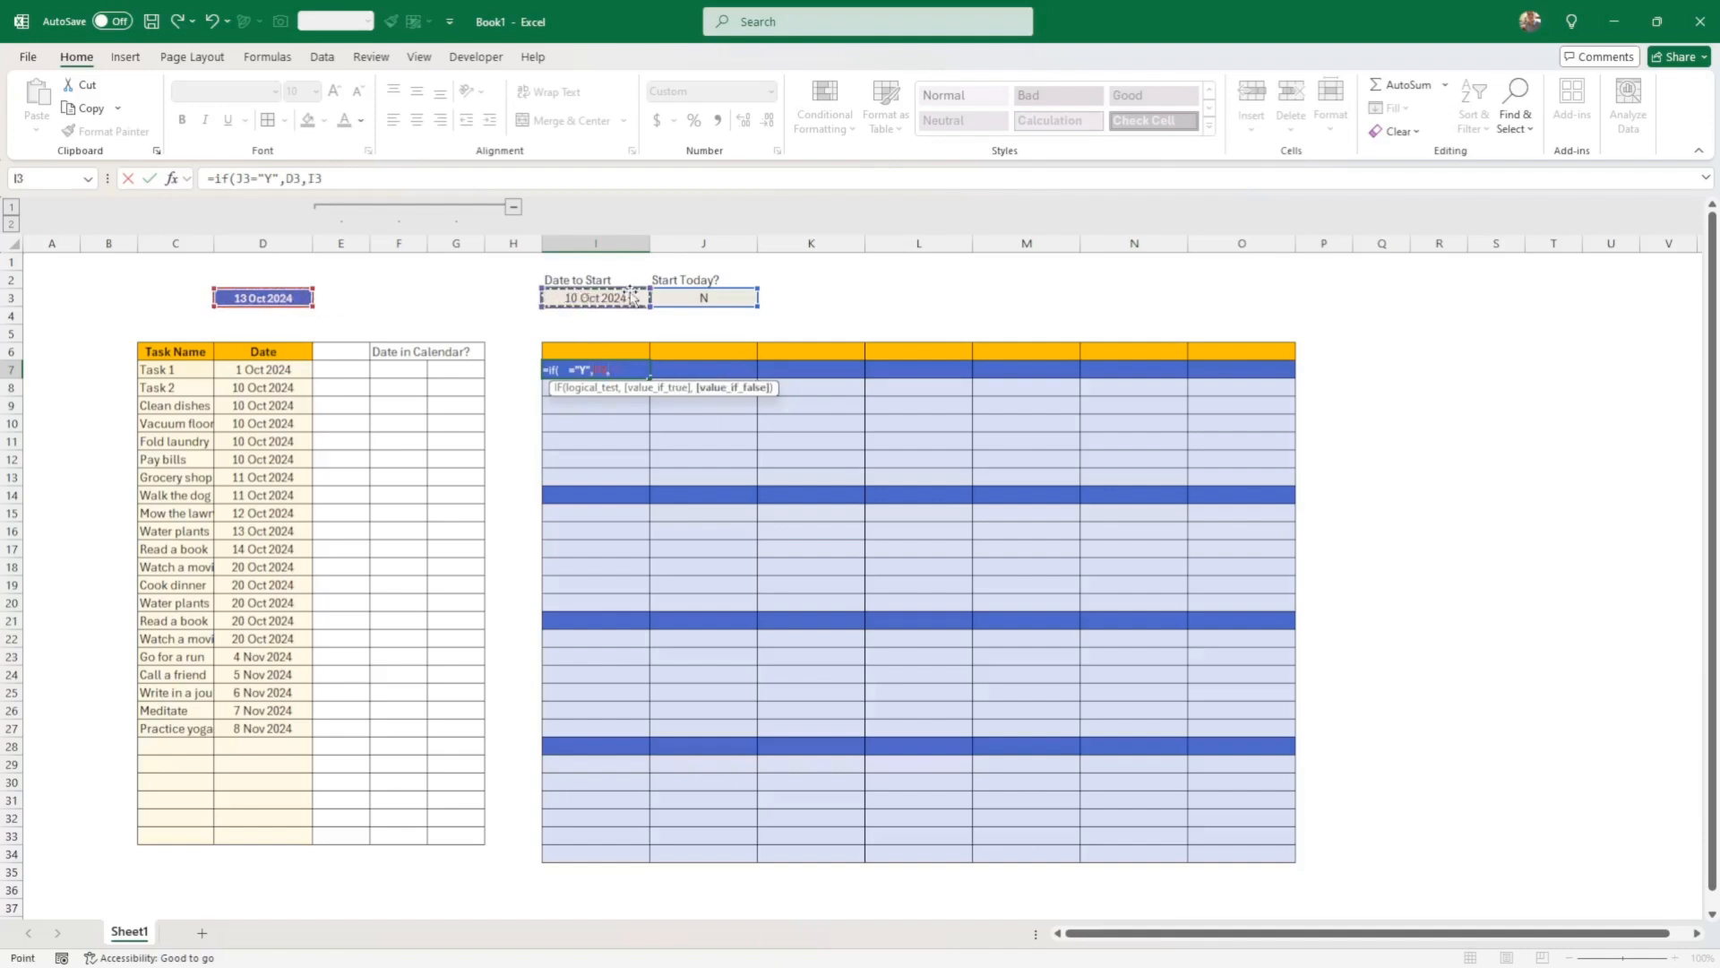
type(")")
key("ctrl+Return")
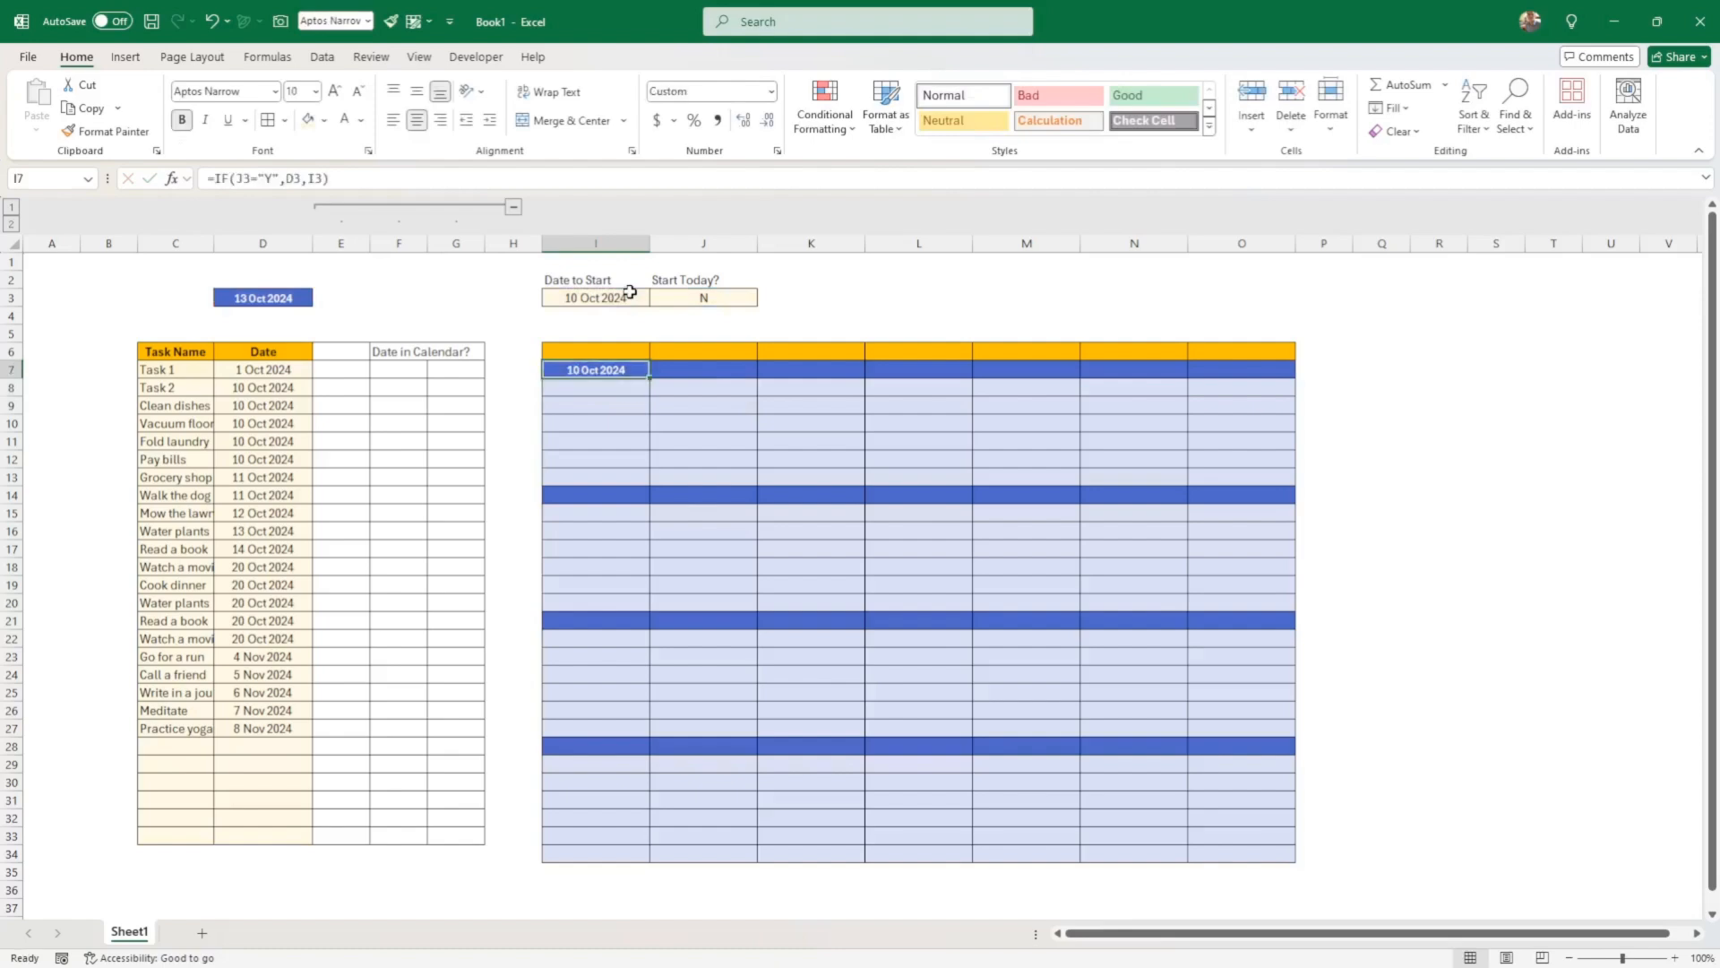
Test the date formula in I7 by switching Start Today? in J3 to Y and back to N
left_click(719, 294)
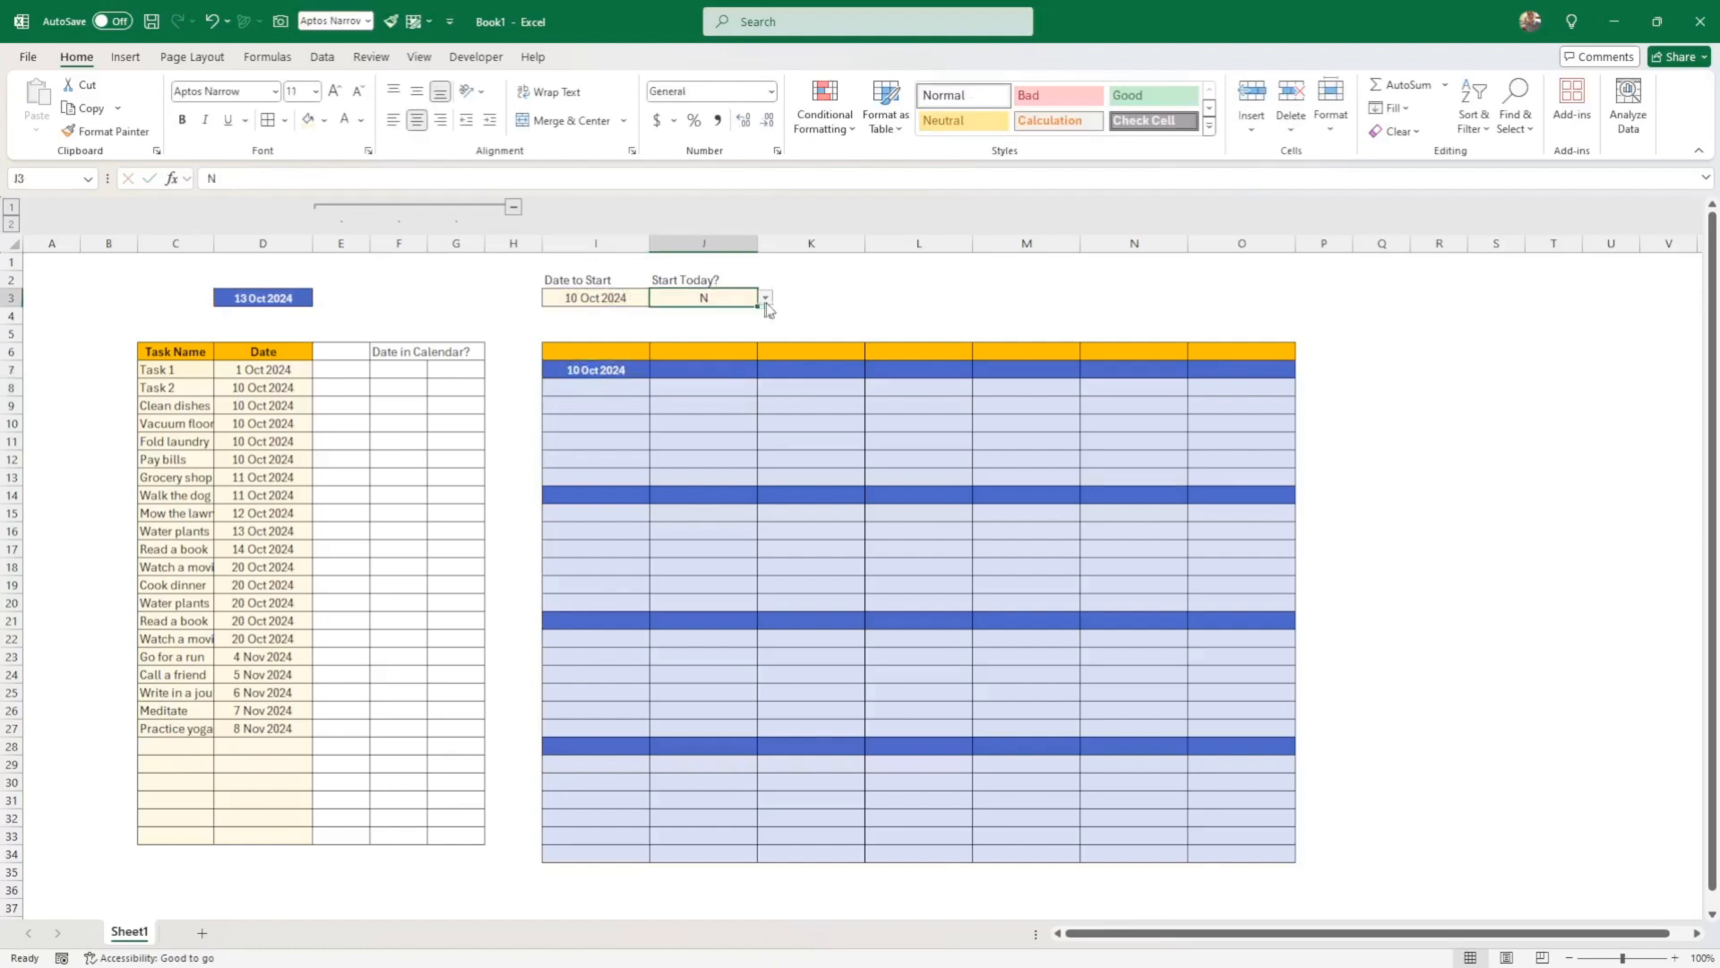
left_click(766, 299)
left_click(692, 315)
left_click(289, 299)
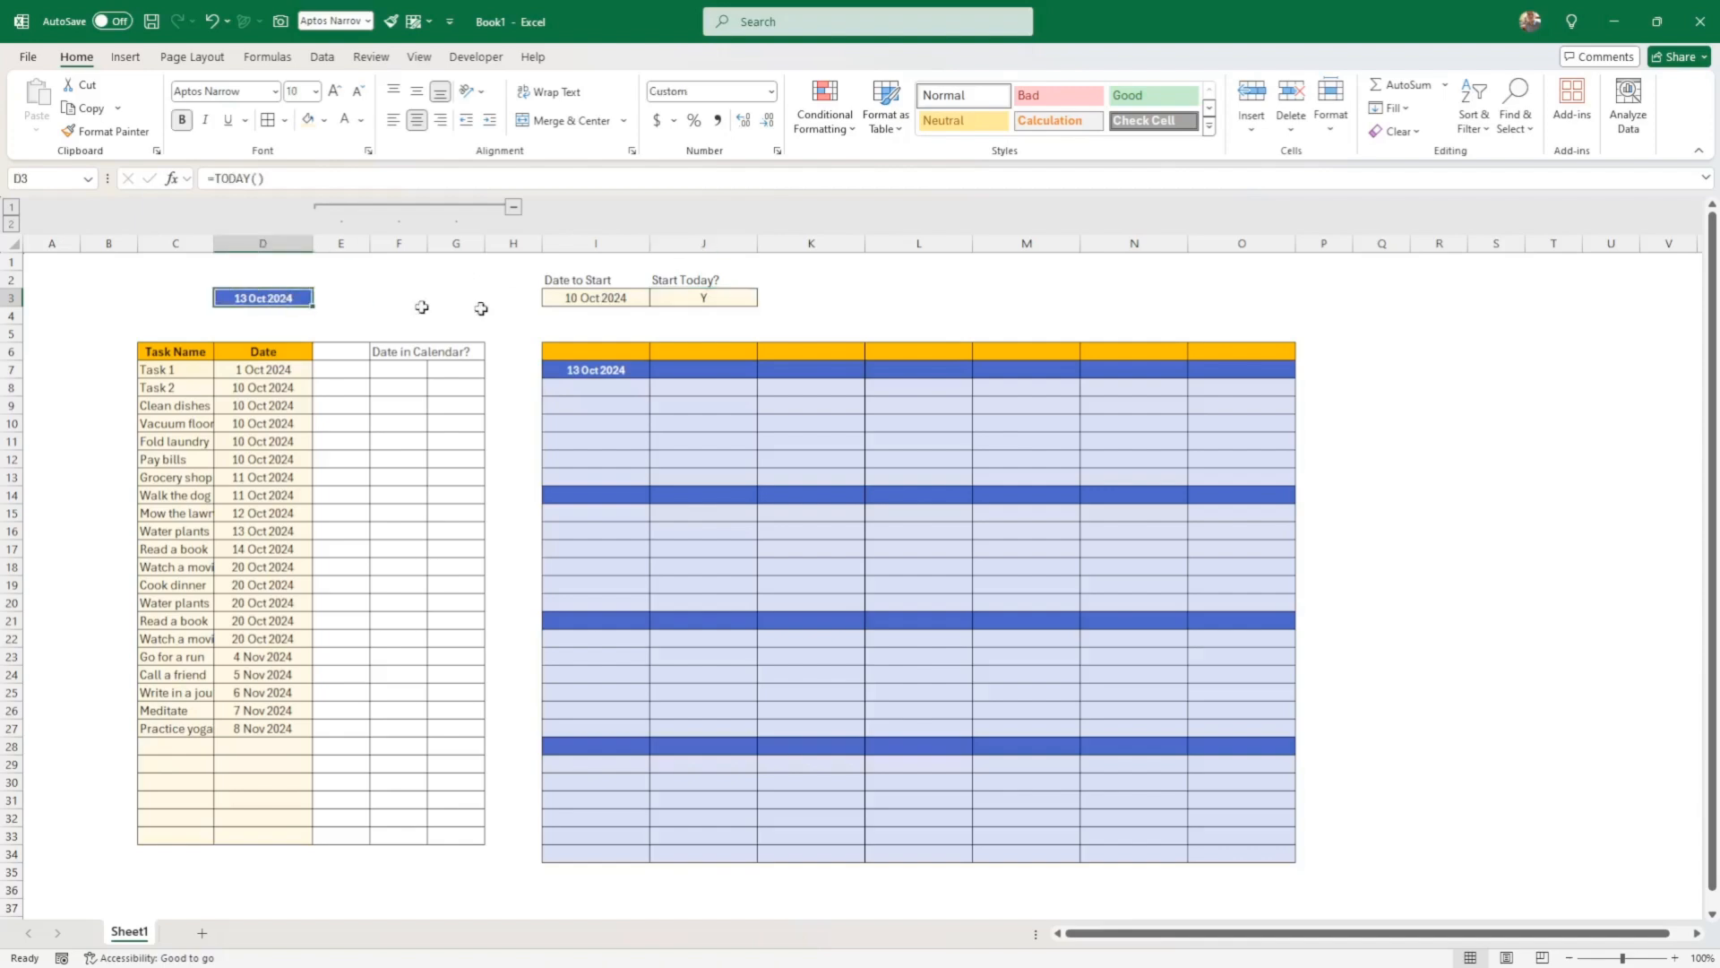
left_click(689, 298)
left_click(766, 298)
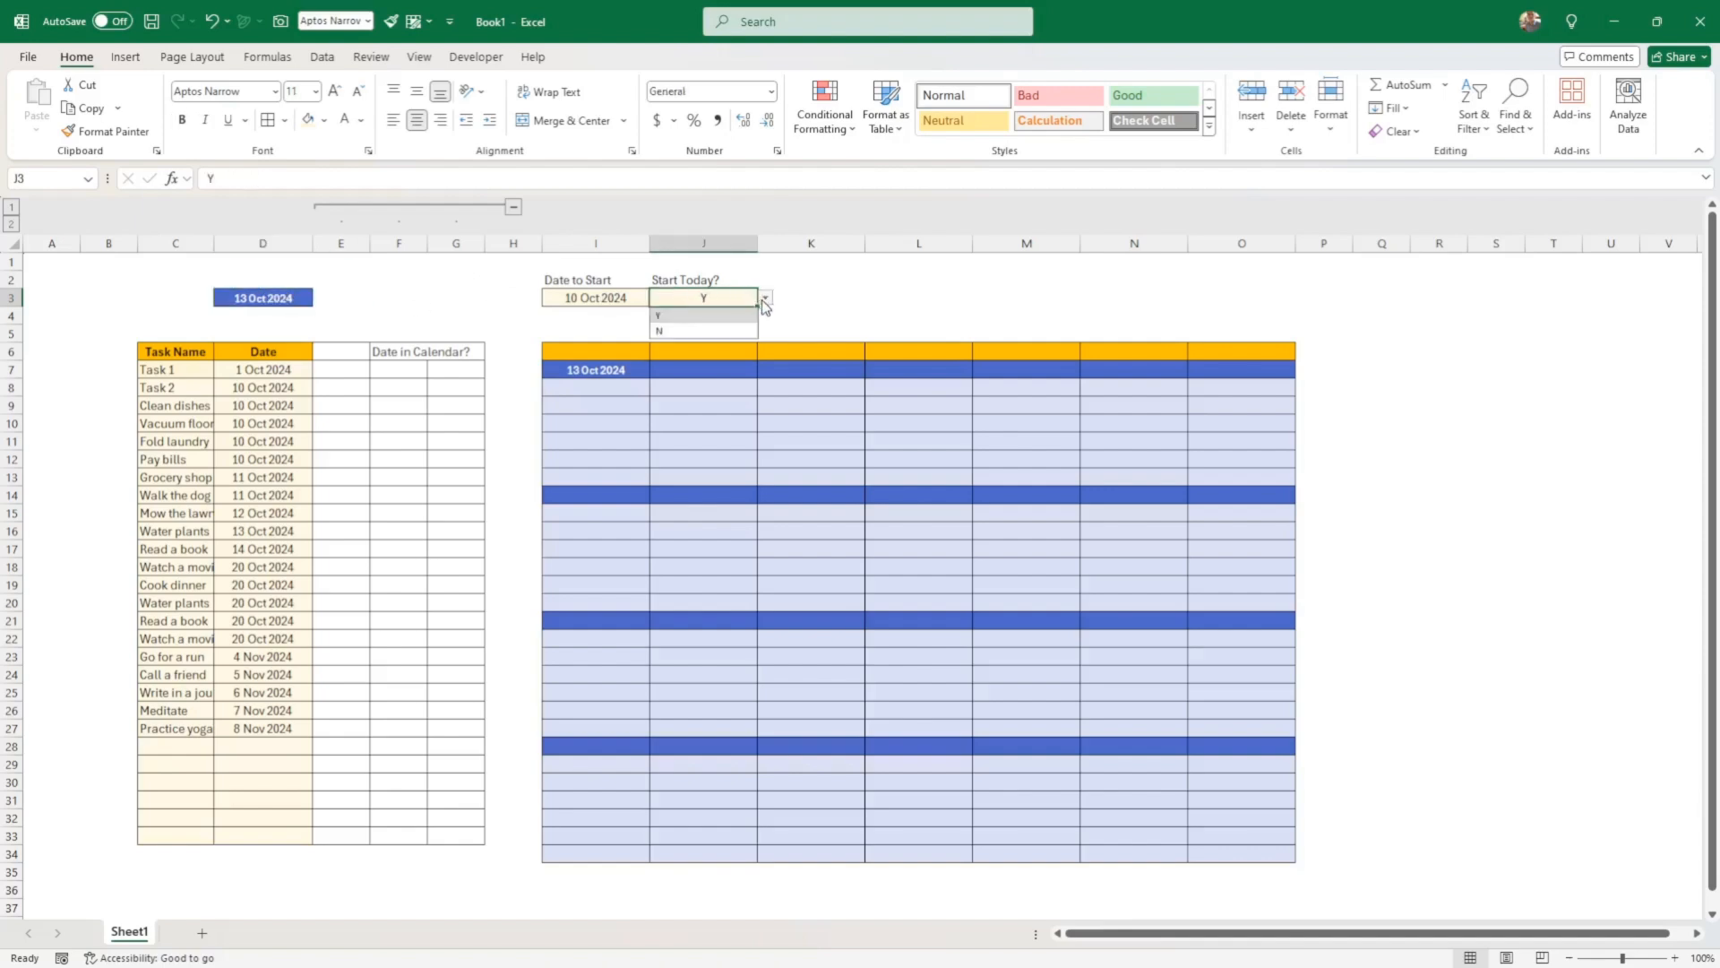
left_click(674, 332)
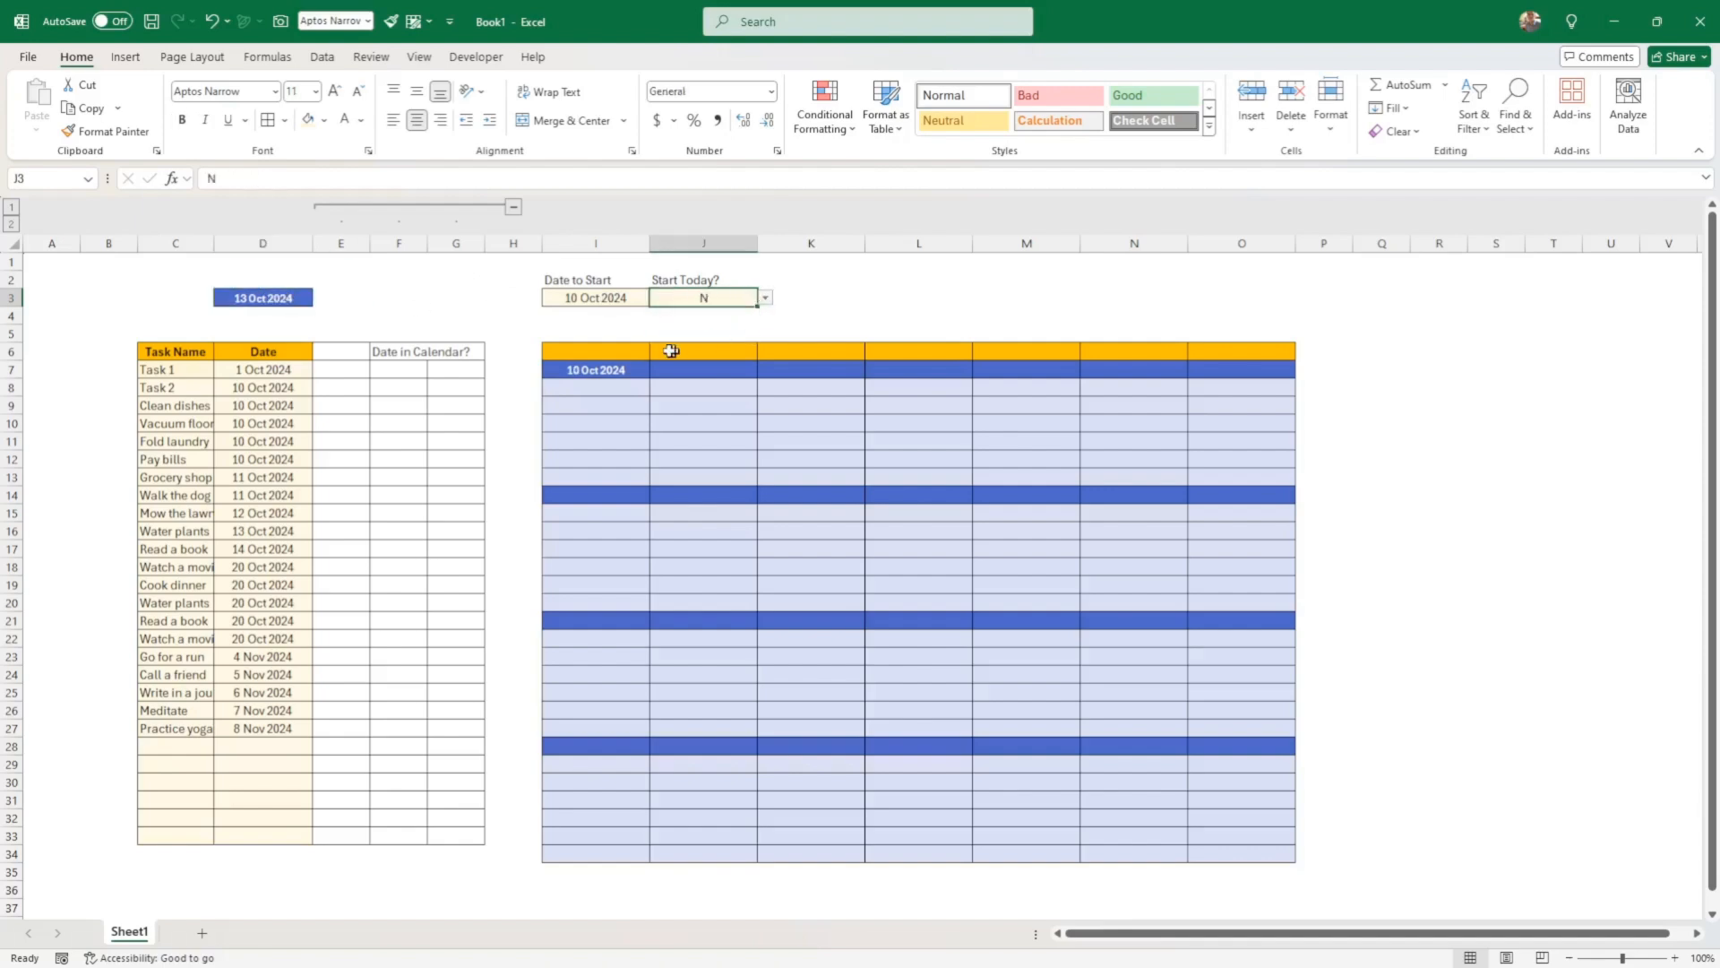
left_click(609, 297)
left_click(593, 367)
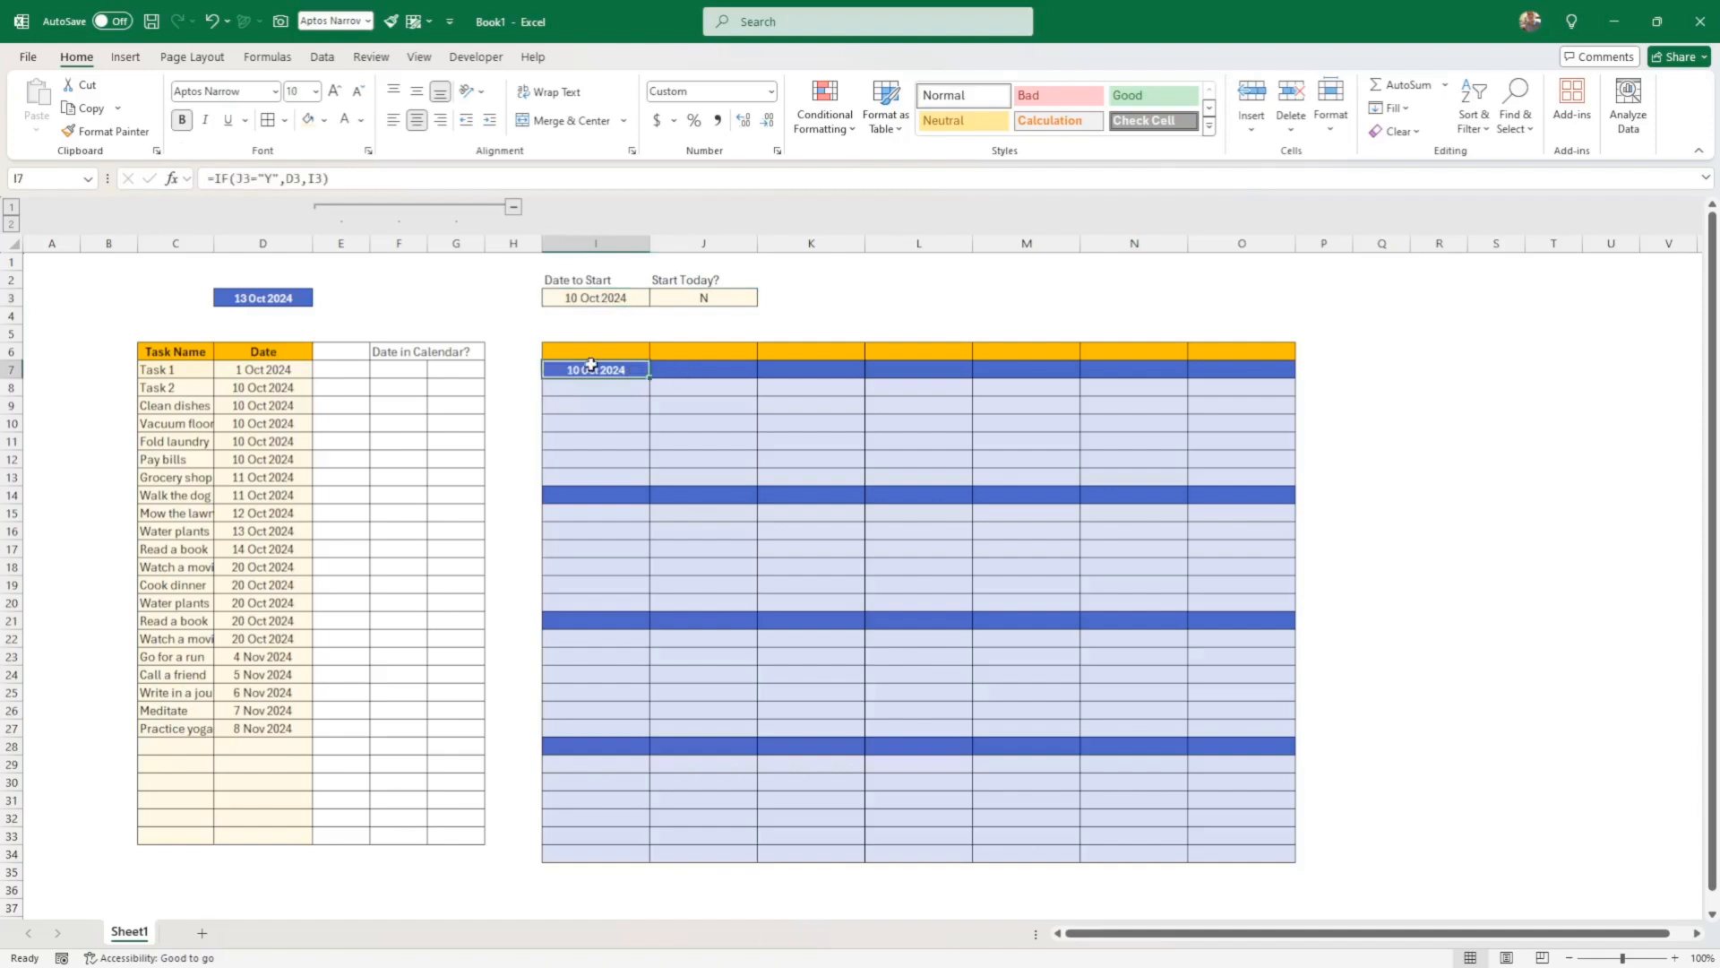
Enter =I7+1 in J7 and fill it across the first week's date row through O7
left_click(686, 371)
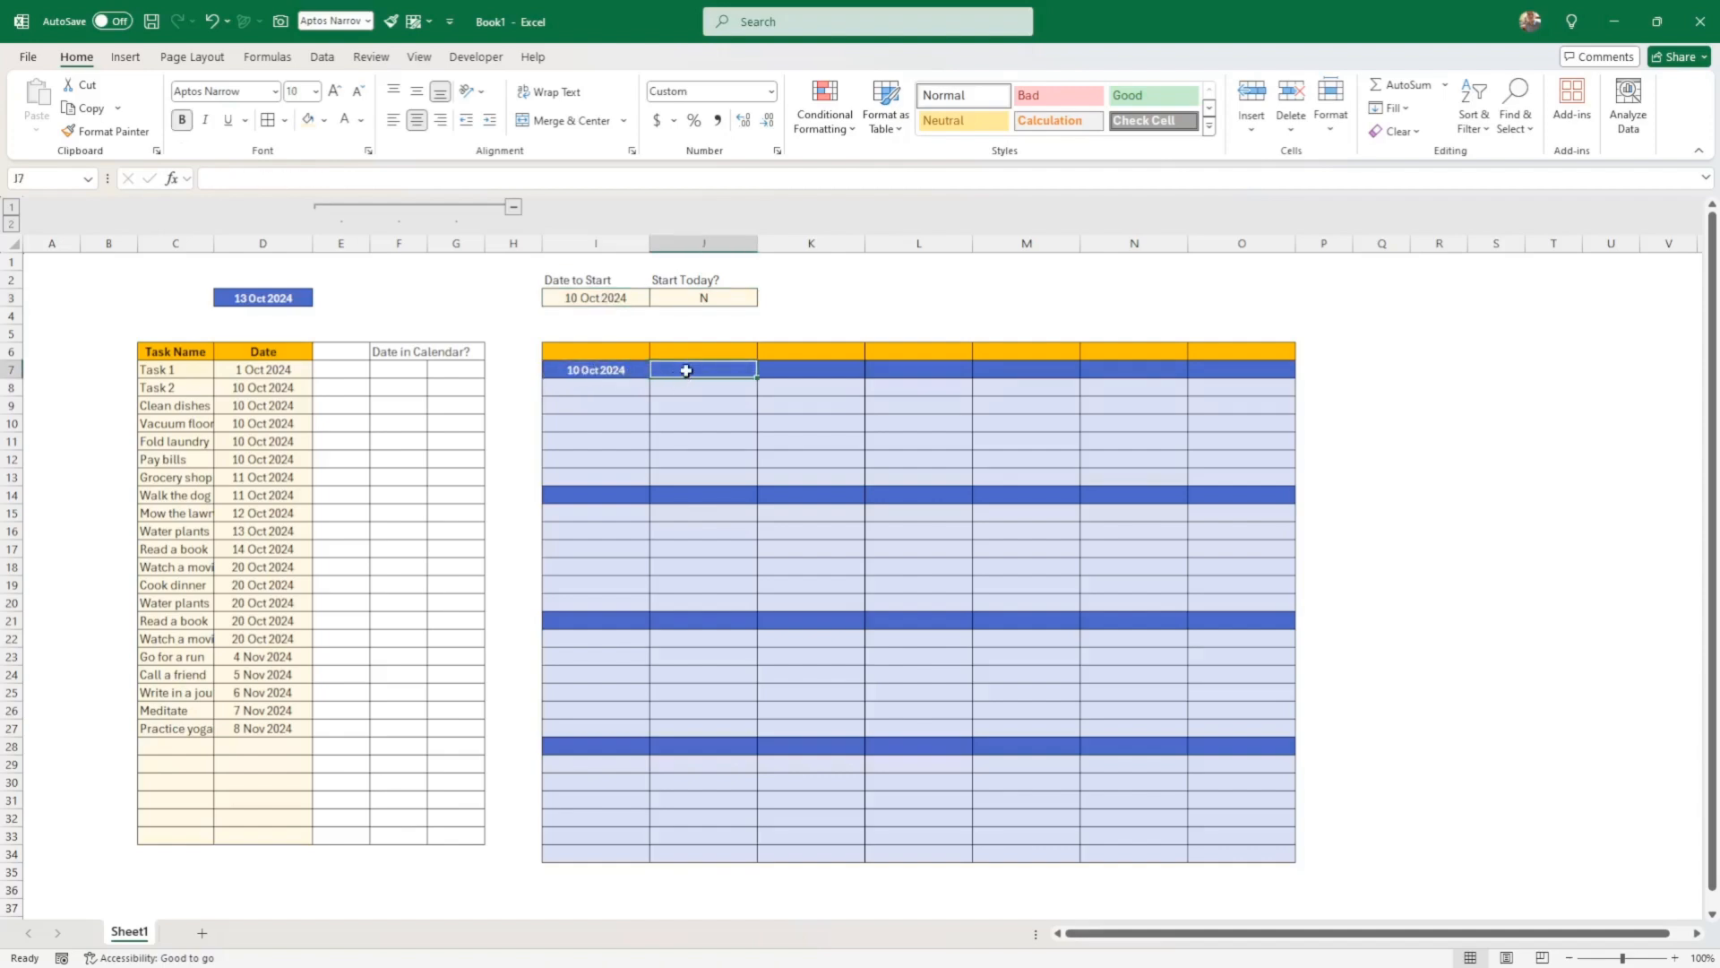
type("=")
key("Left")
type("+")
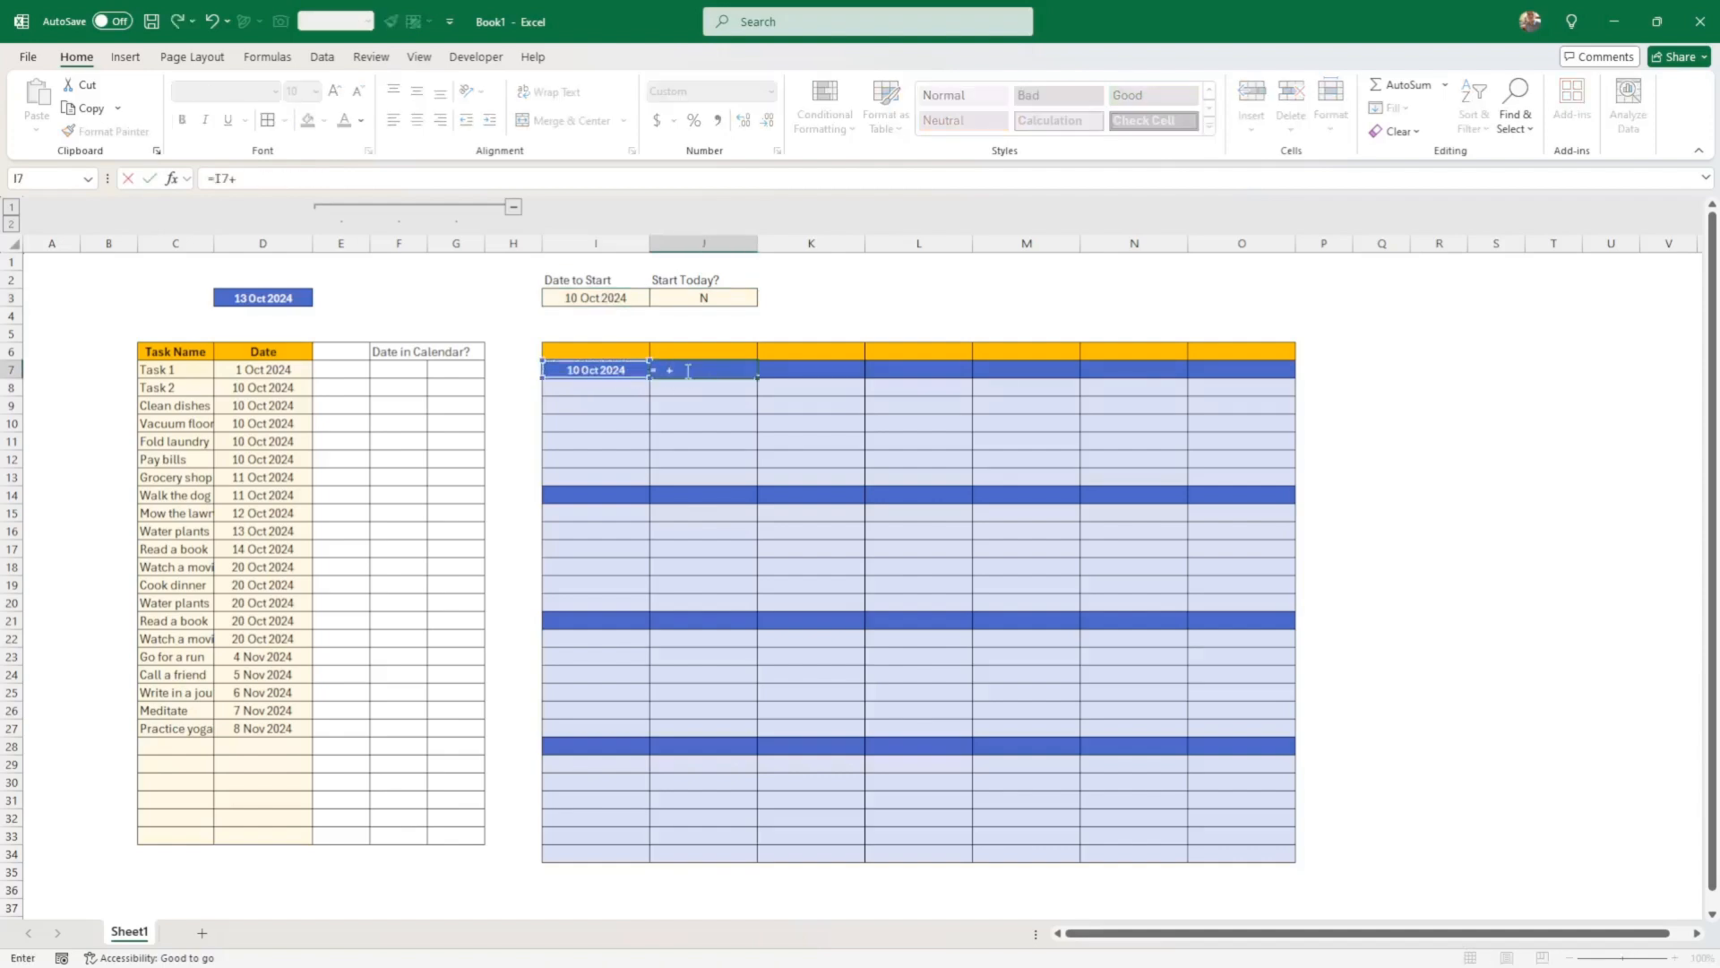
type("1")
key("Return")
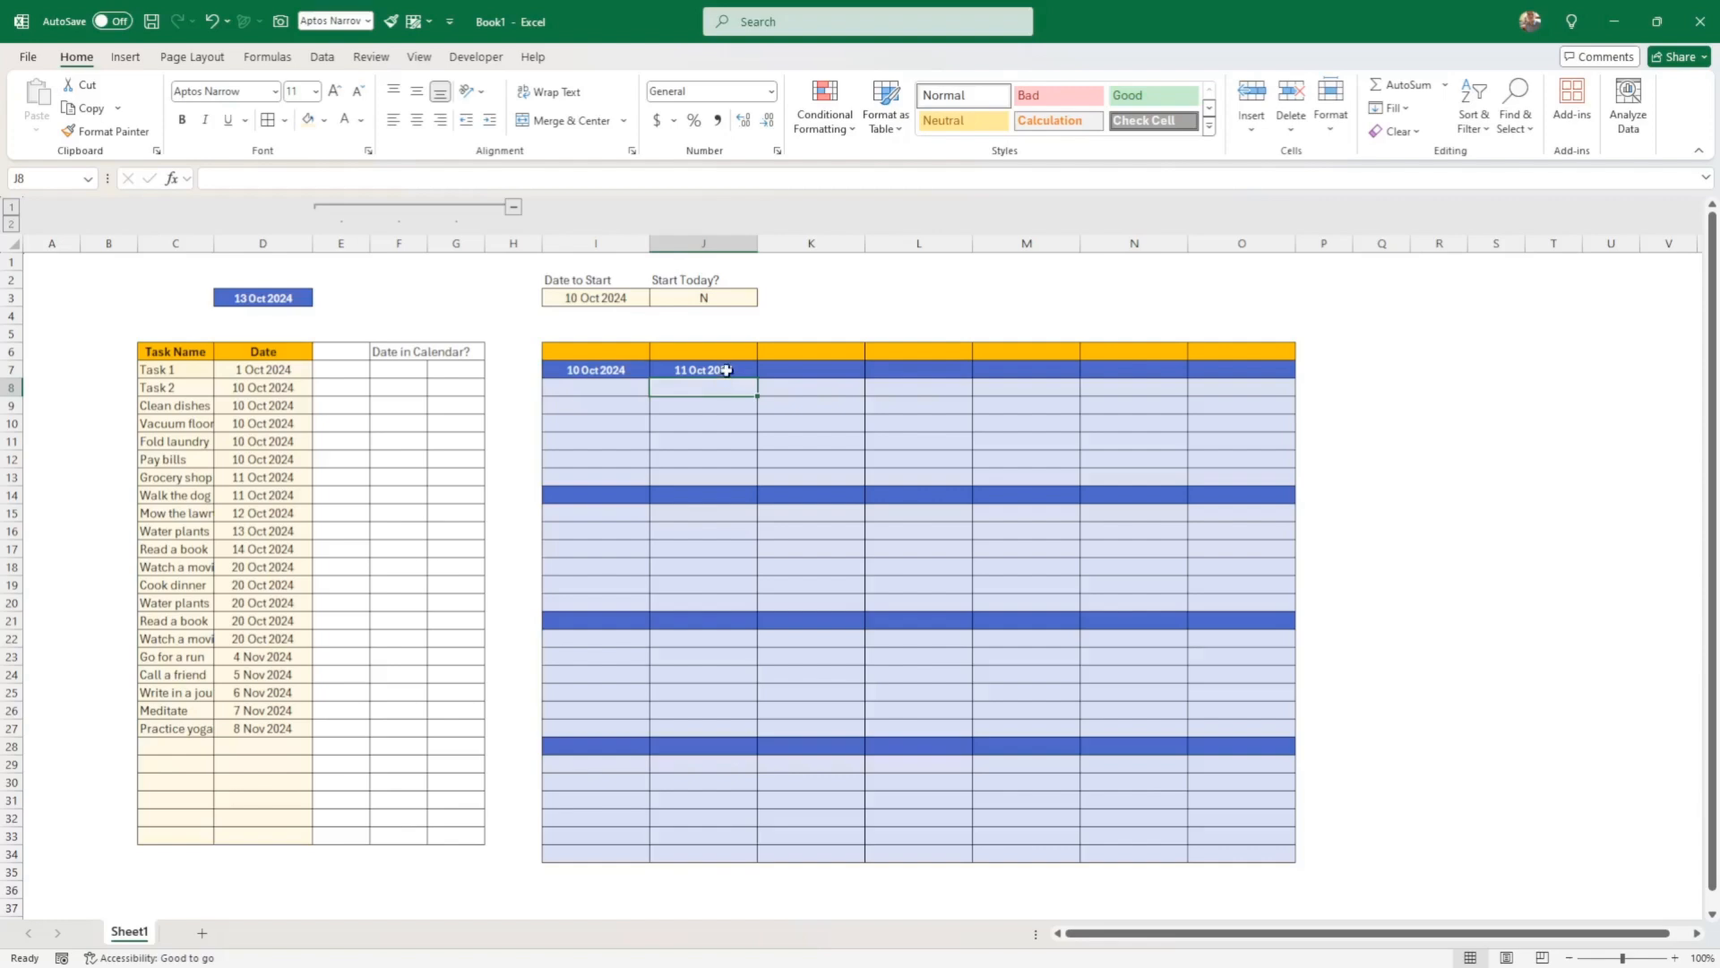
left_click(726, 370)
left_click_drag(757, 378, 1256, 377)
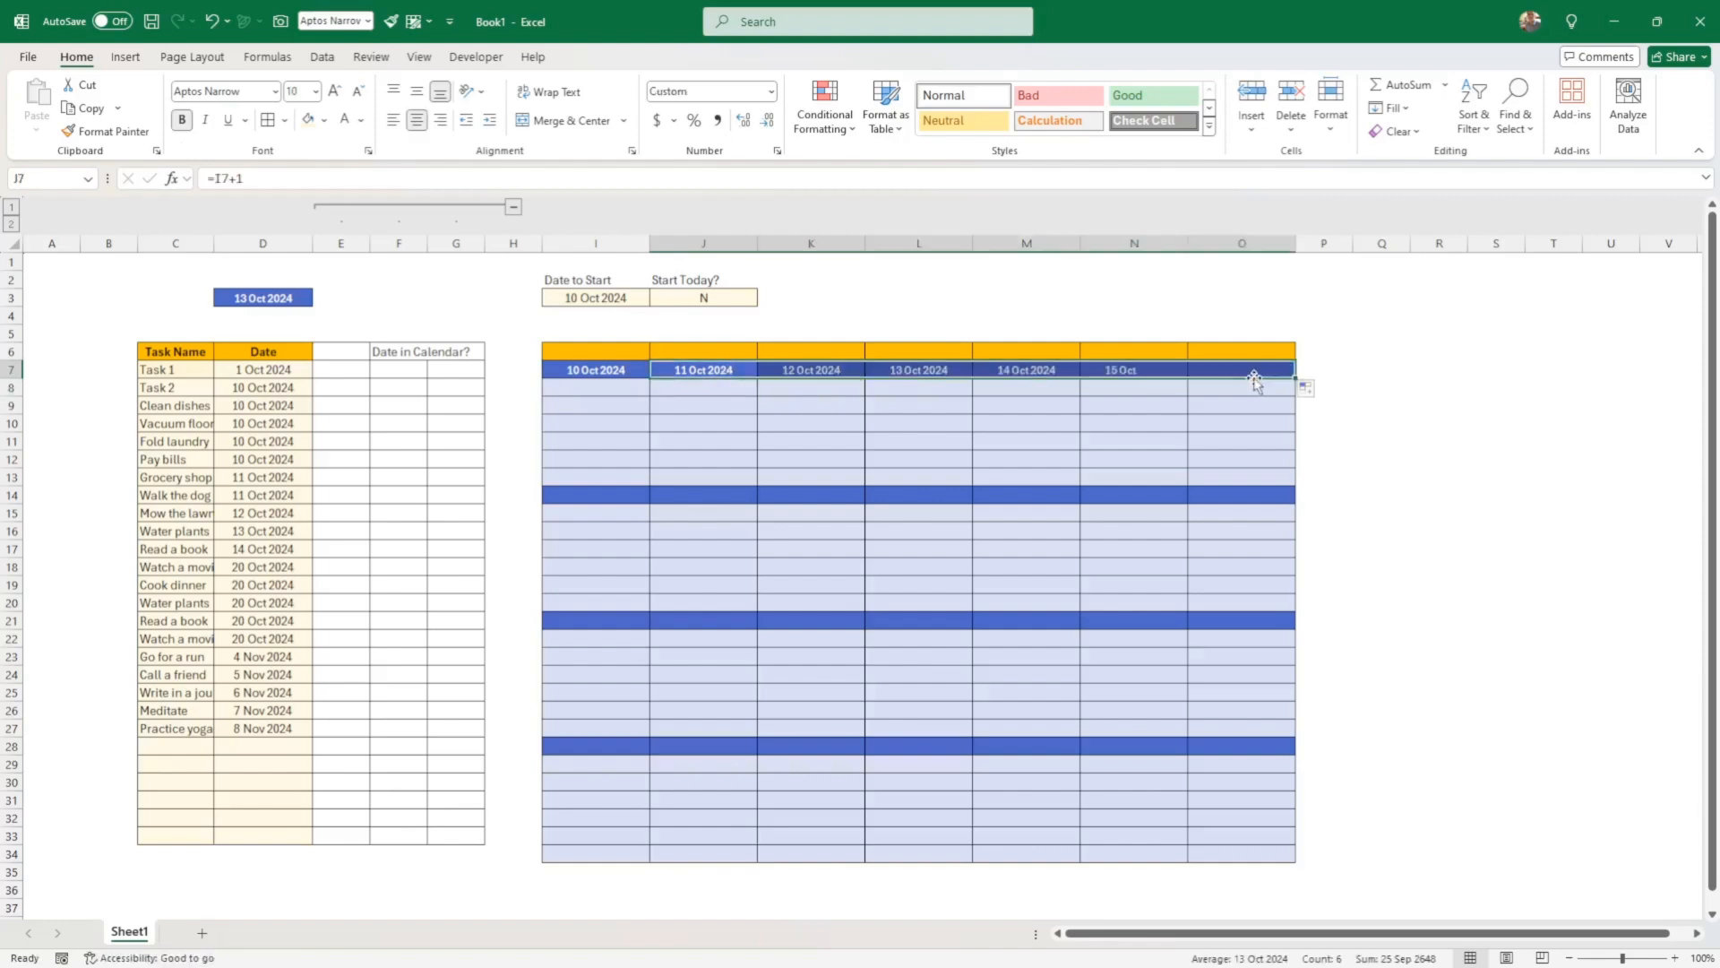
Enter =O7+1 in I14 to start the second week's date row
left_click(587, 495)
type("=")
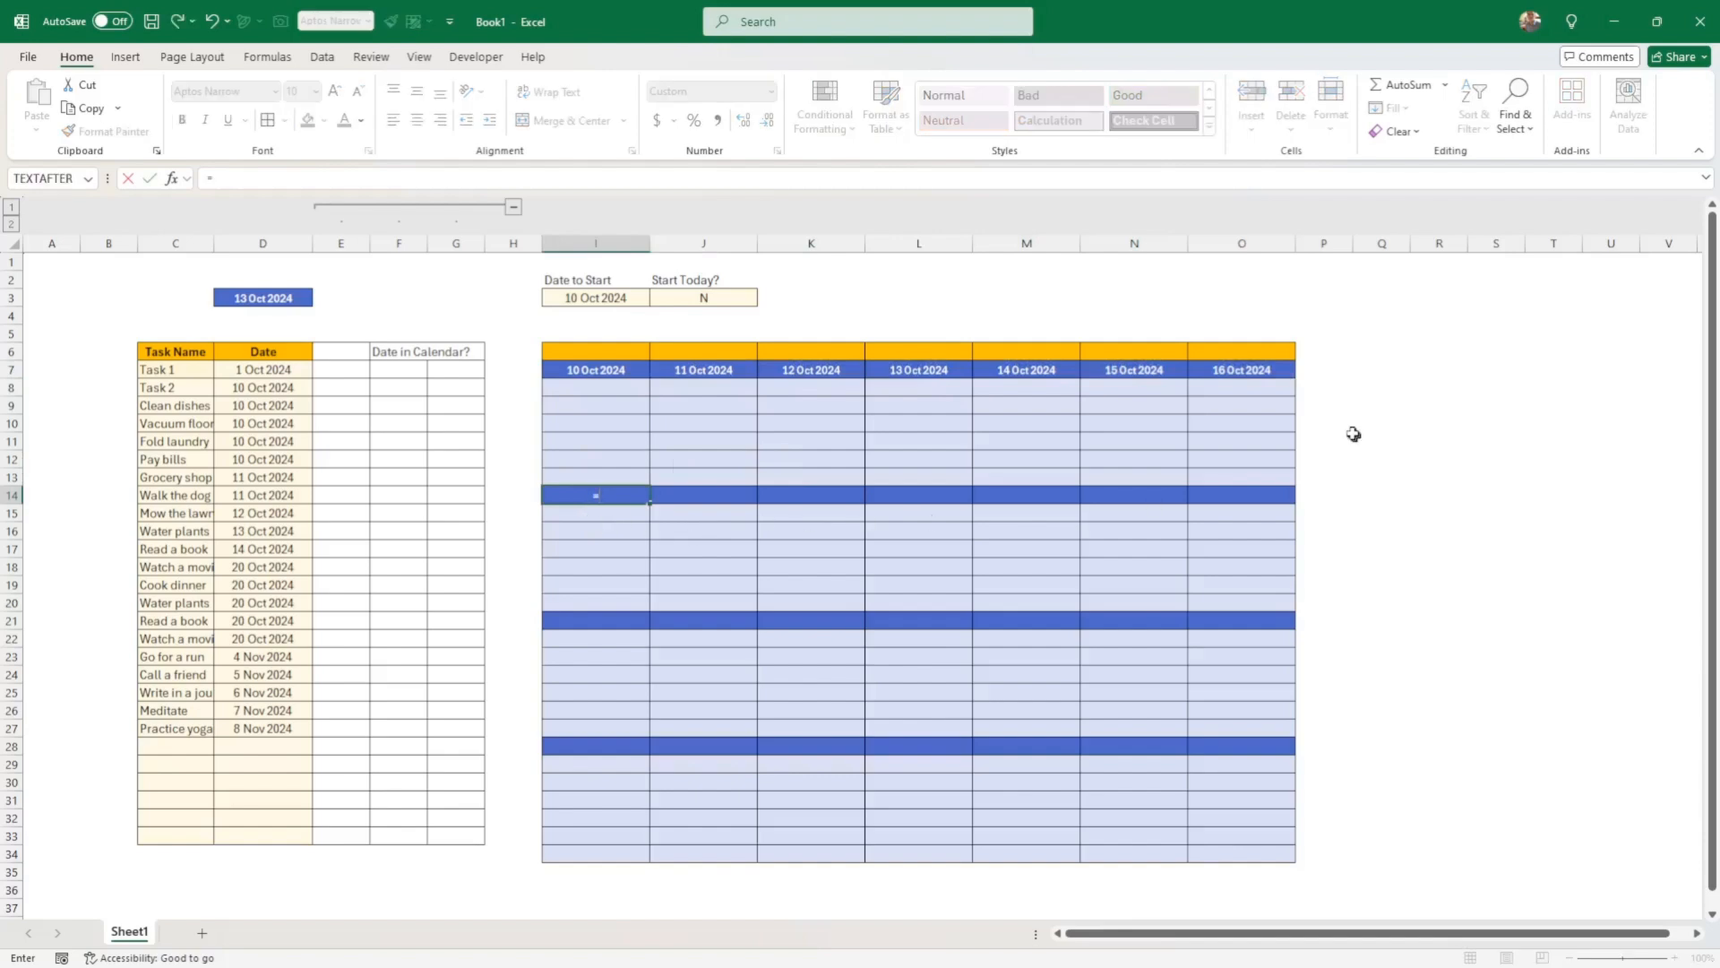
left_click(1243, 373)
type("+")
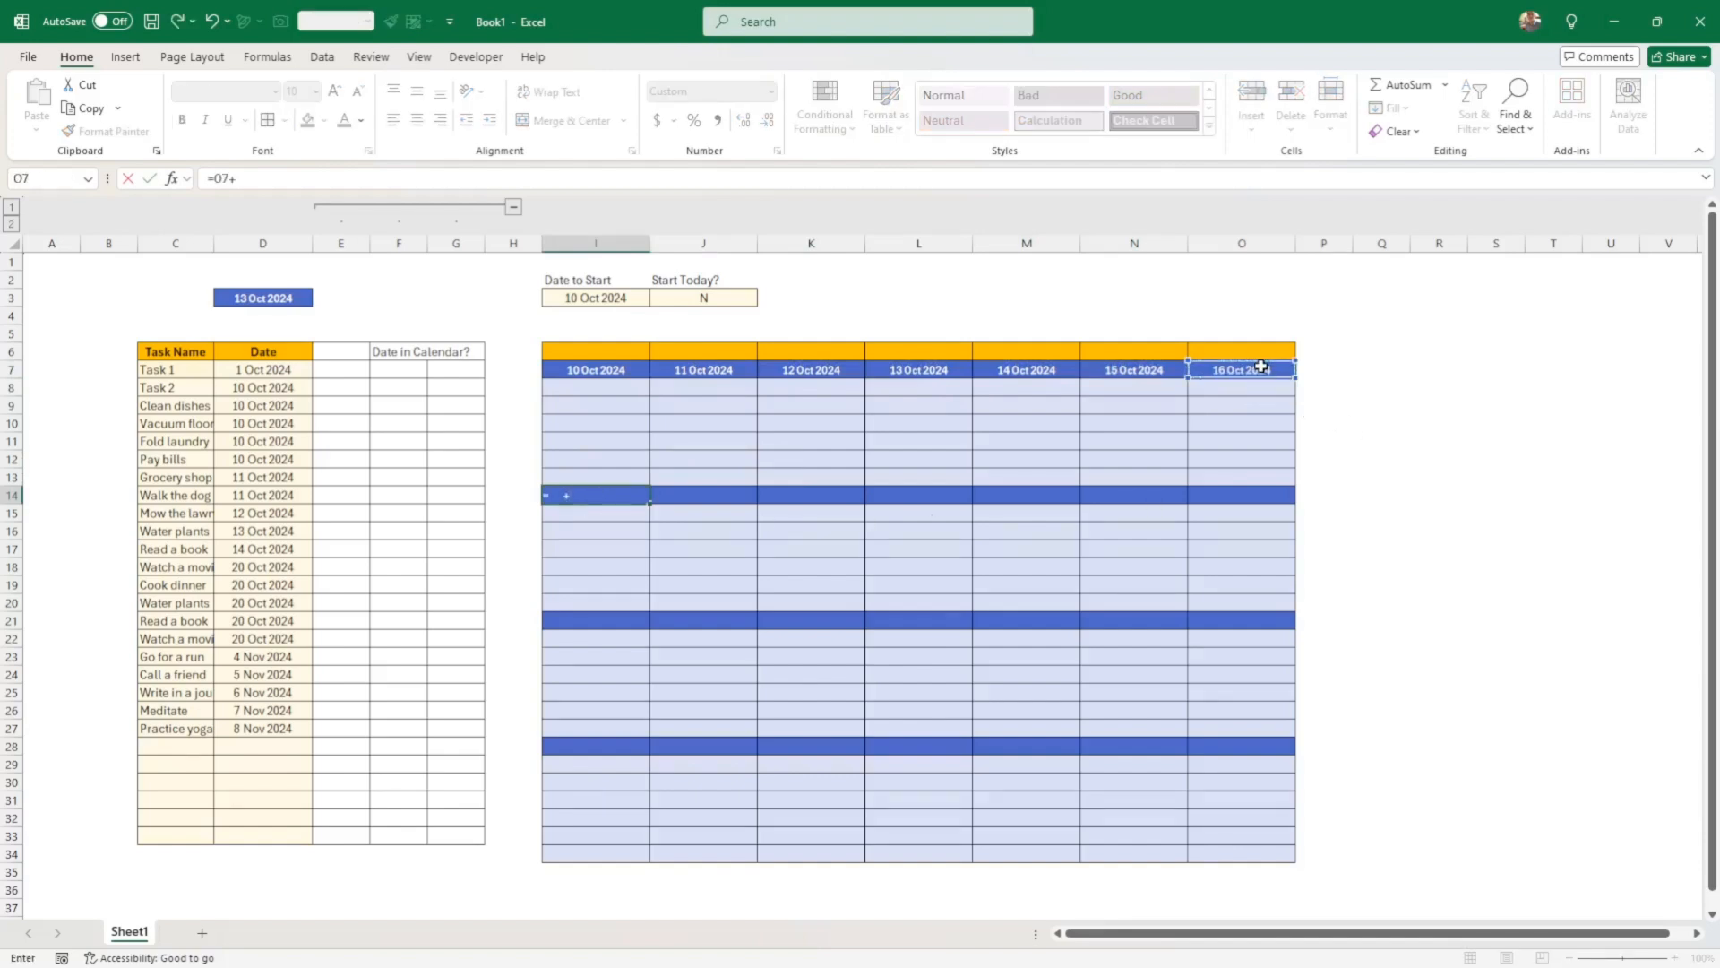
type("1")
key("Return")
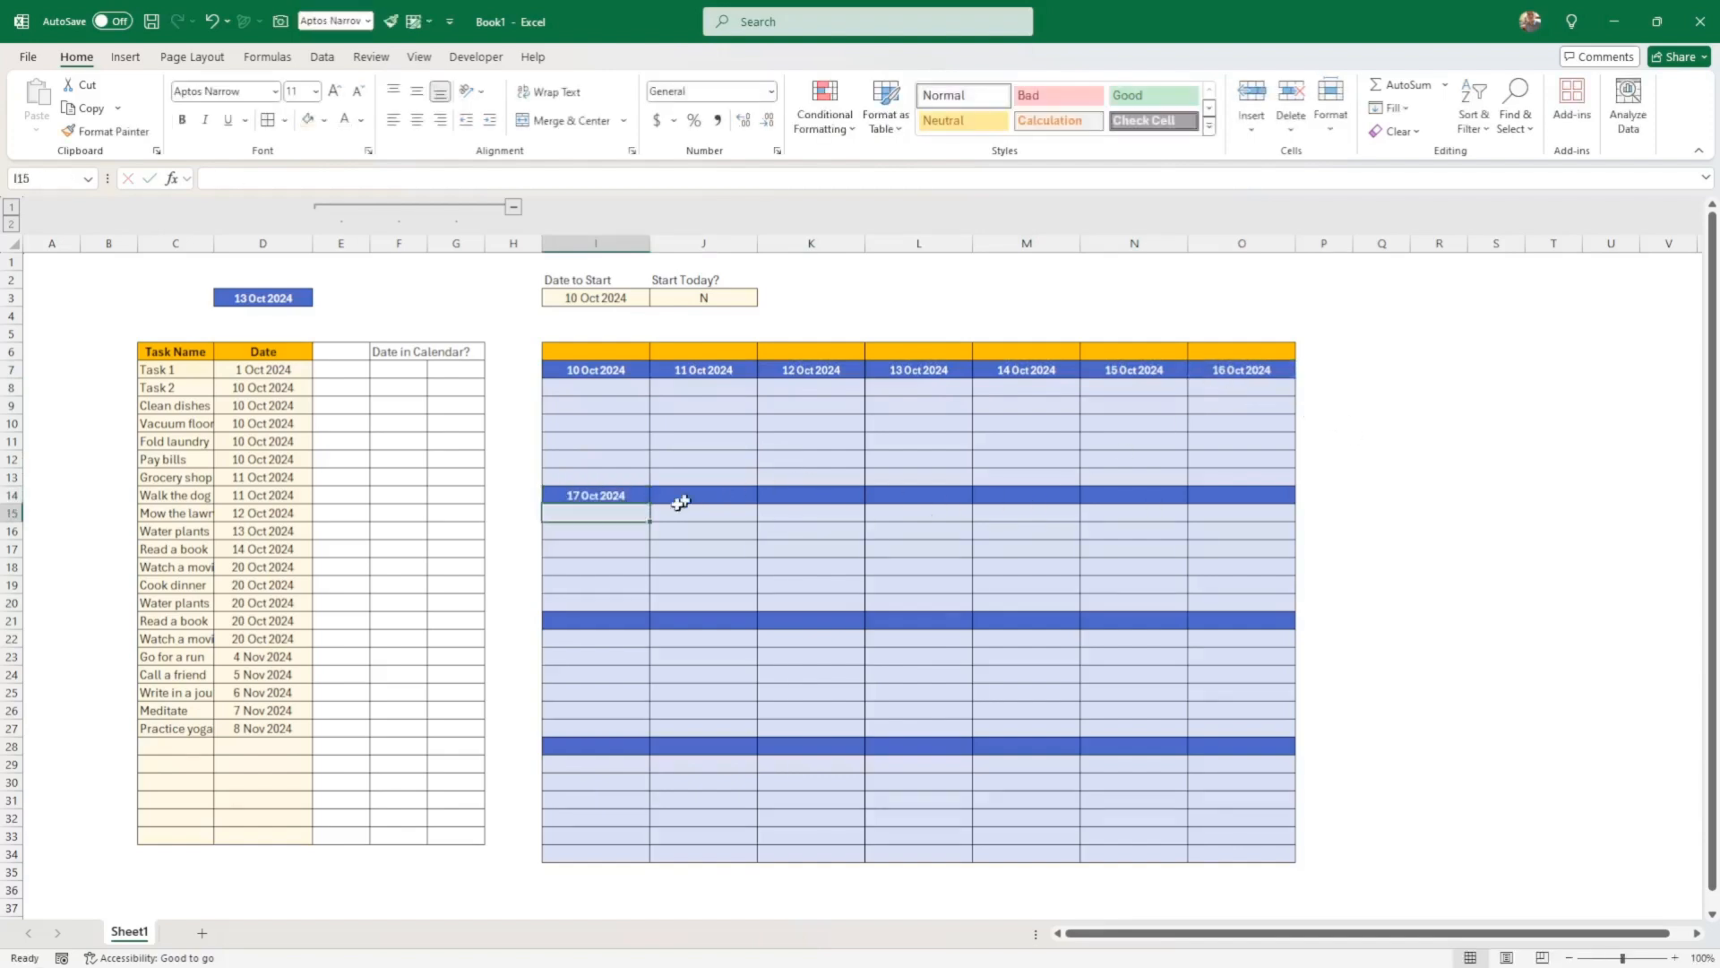
Try to fill the I14 formula across the second week's date row through O14
left_click(637, 495)
left_click_drag(649, 504, 1258, 499)
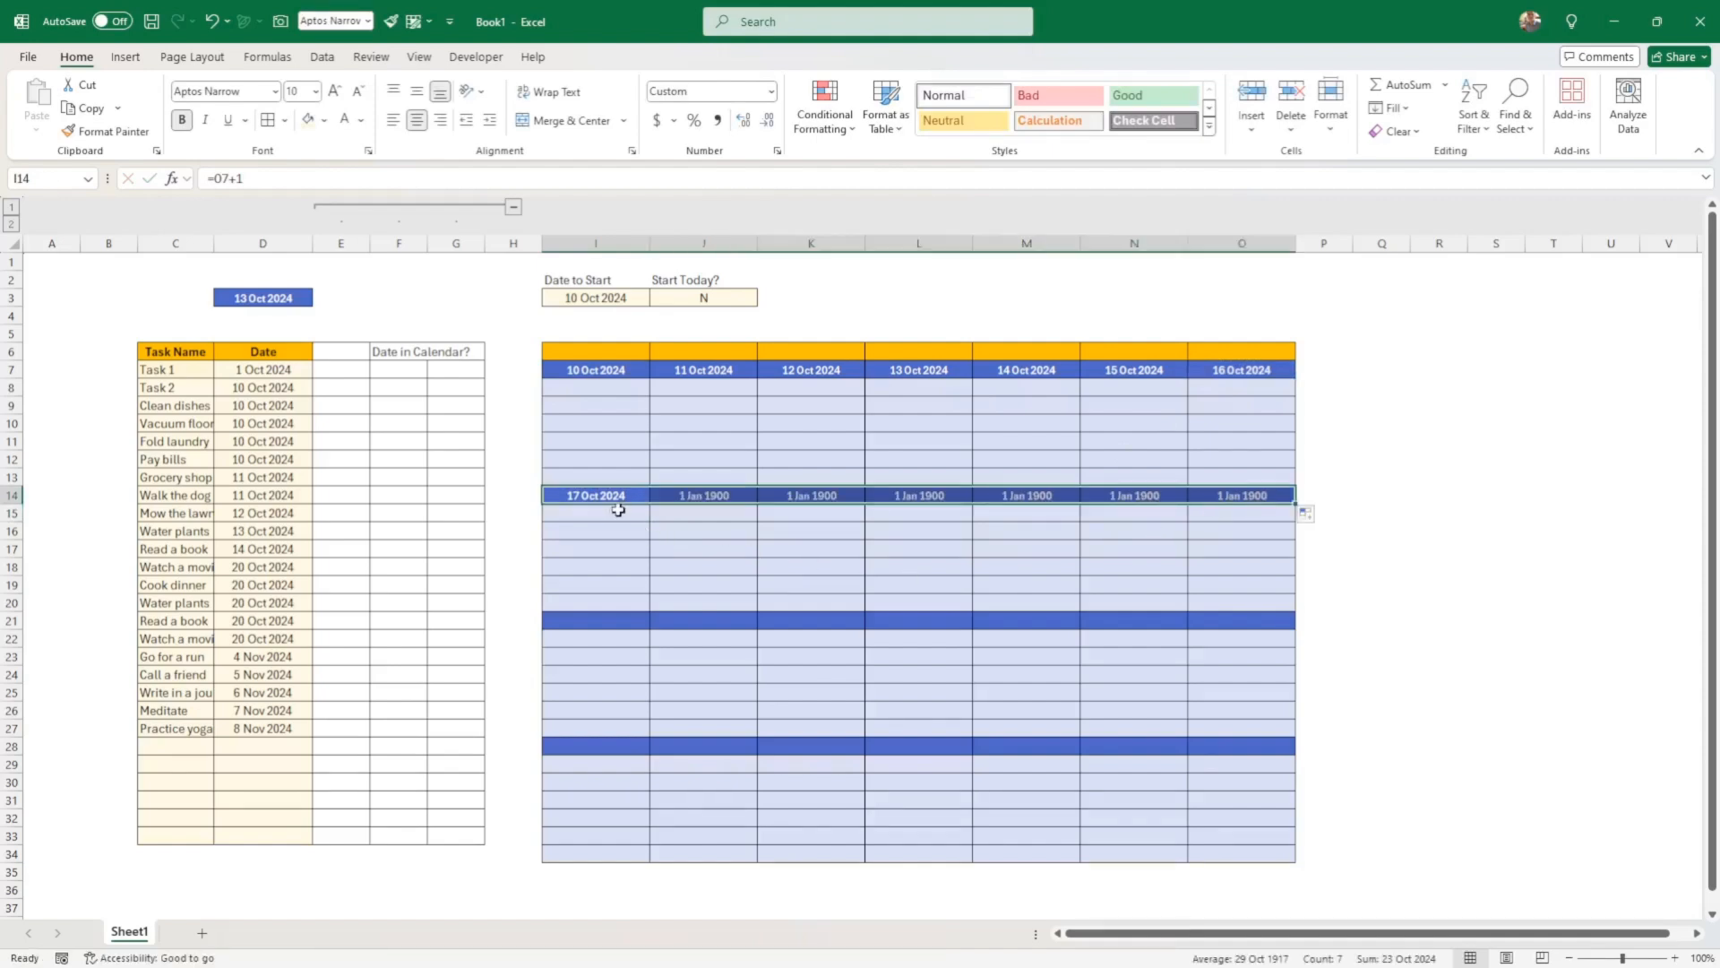
left_click_drag(619, 509, 627, 605)
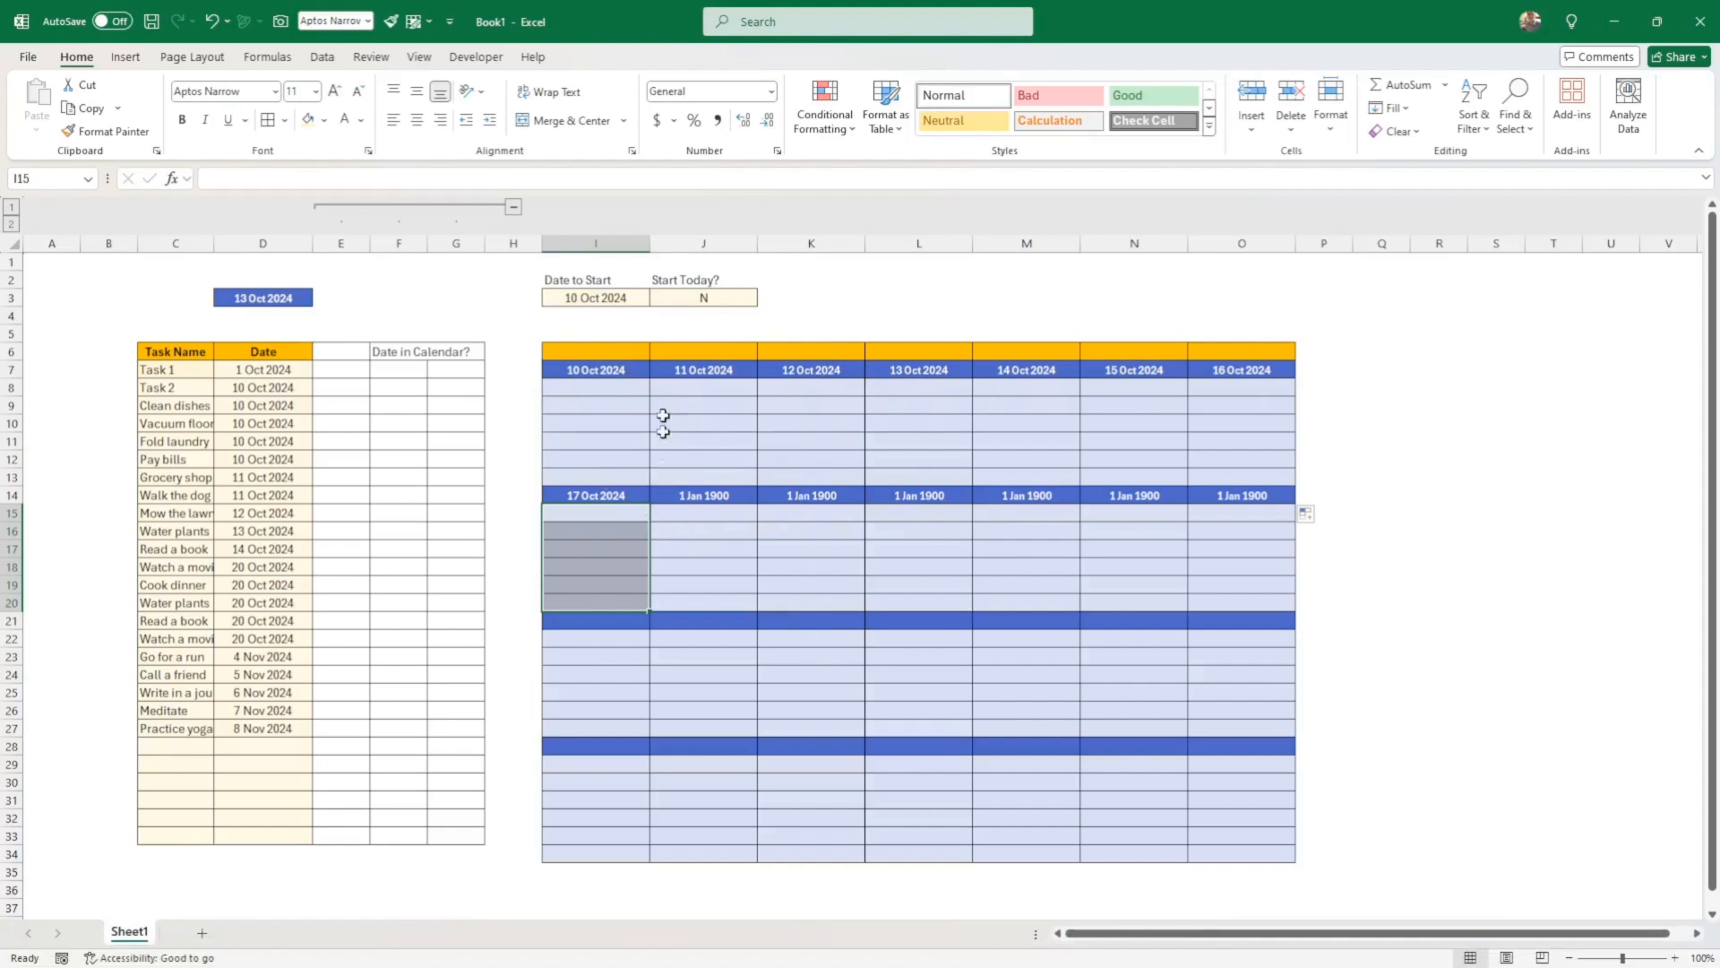
left_click(611, 518)
key("Up")
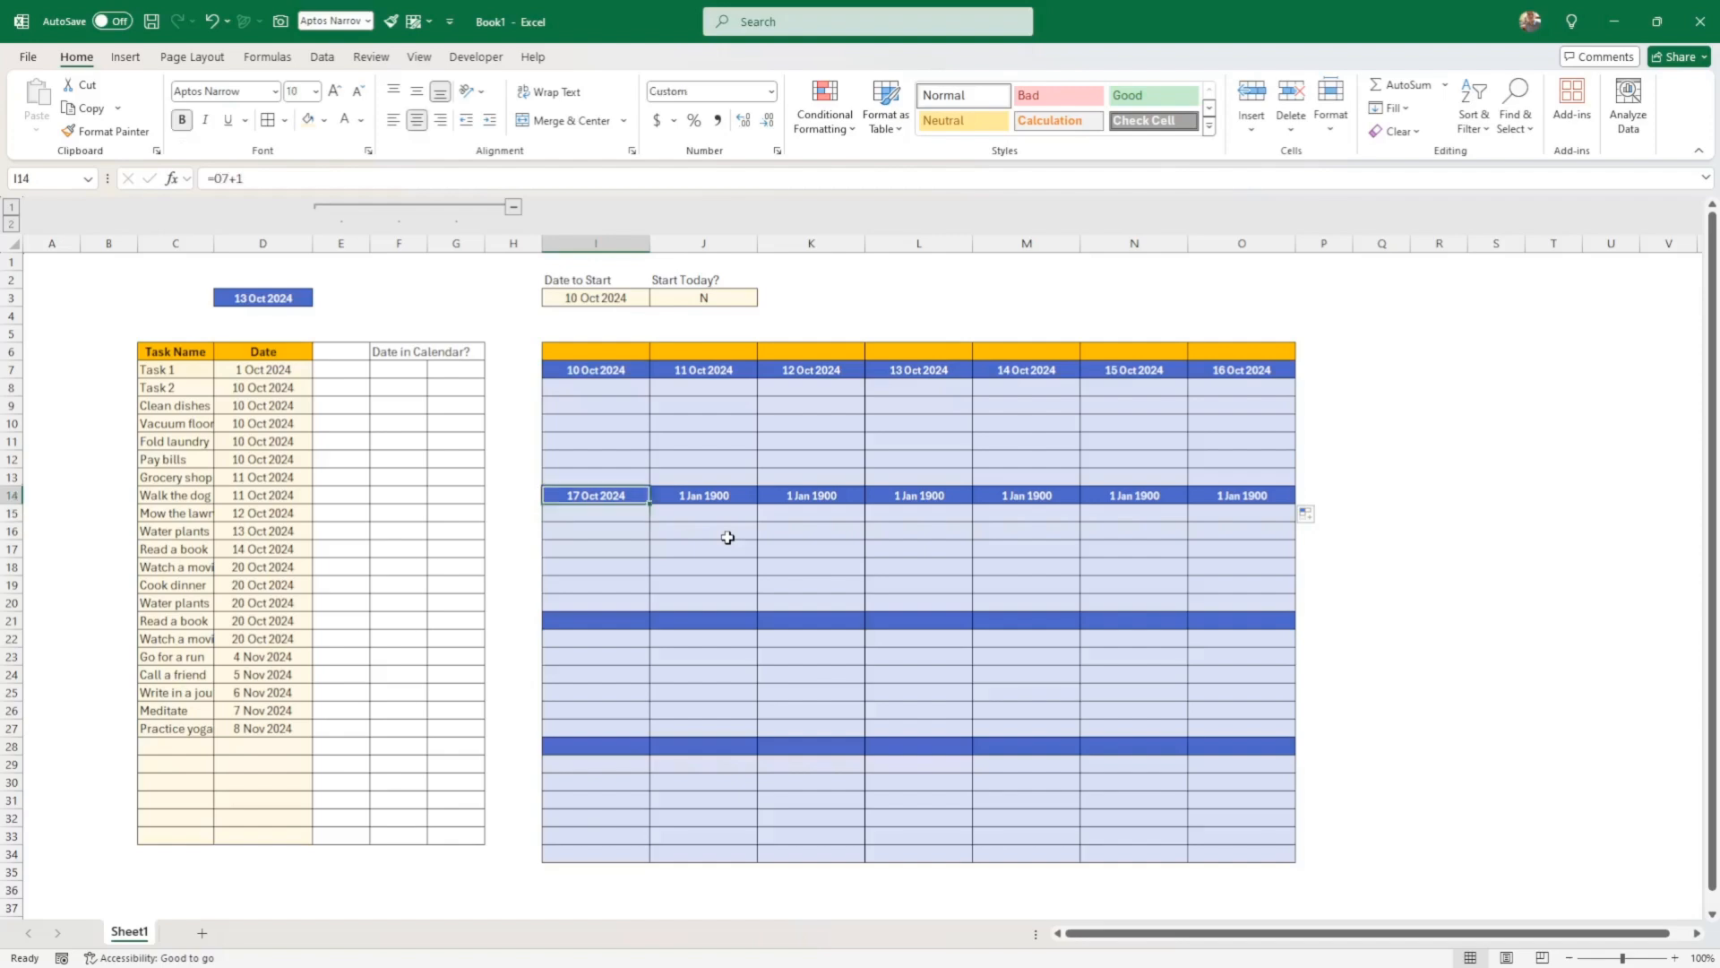
Replace the formula in J14 with =I14+1 and fill it across through O14
key("Right")
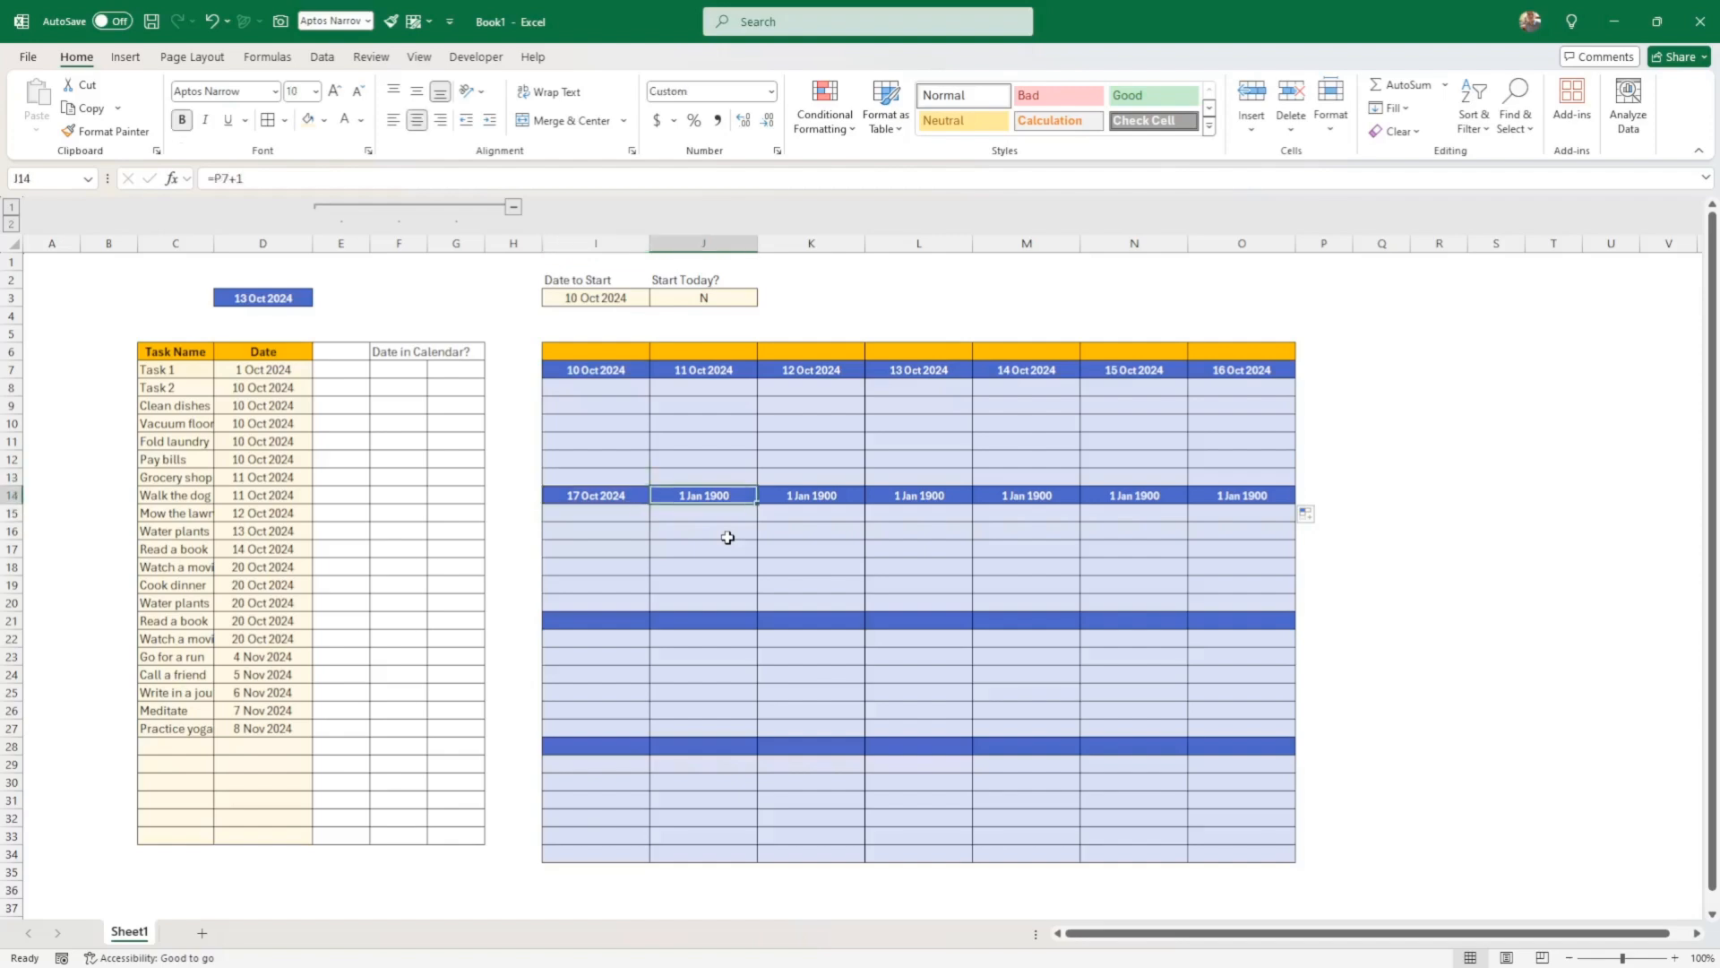
type("=I14+1")
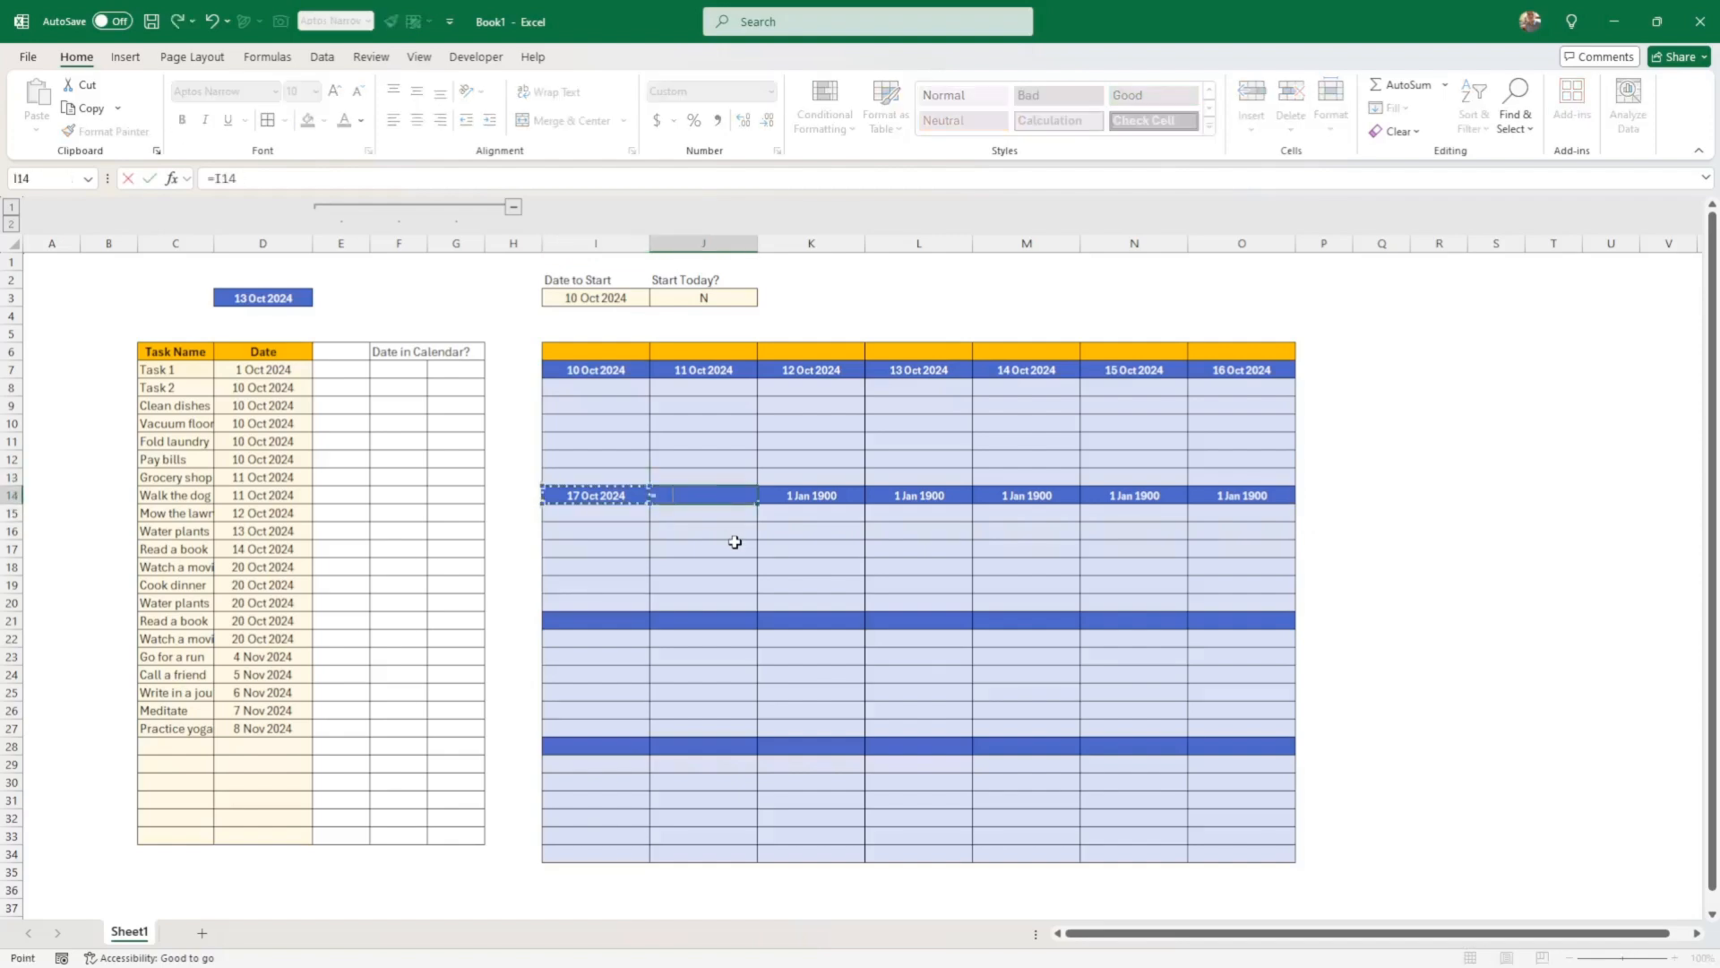
key("Return")
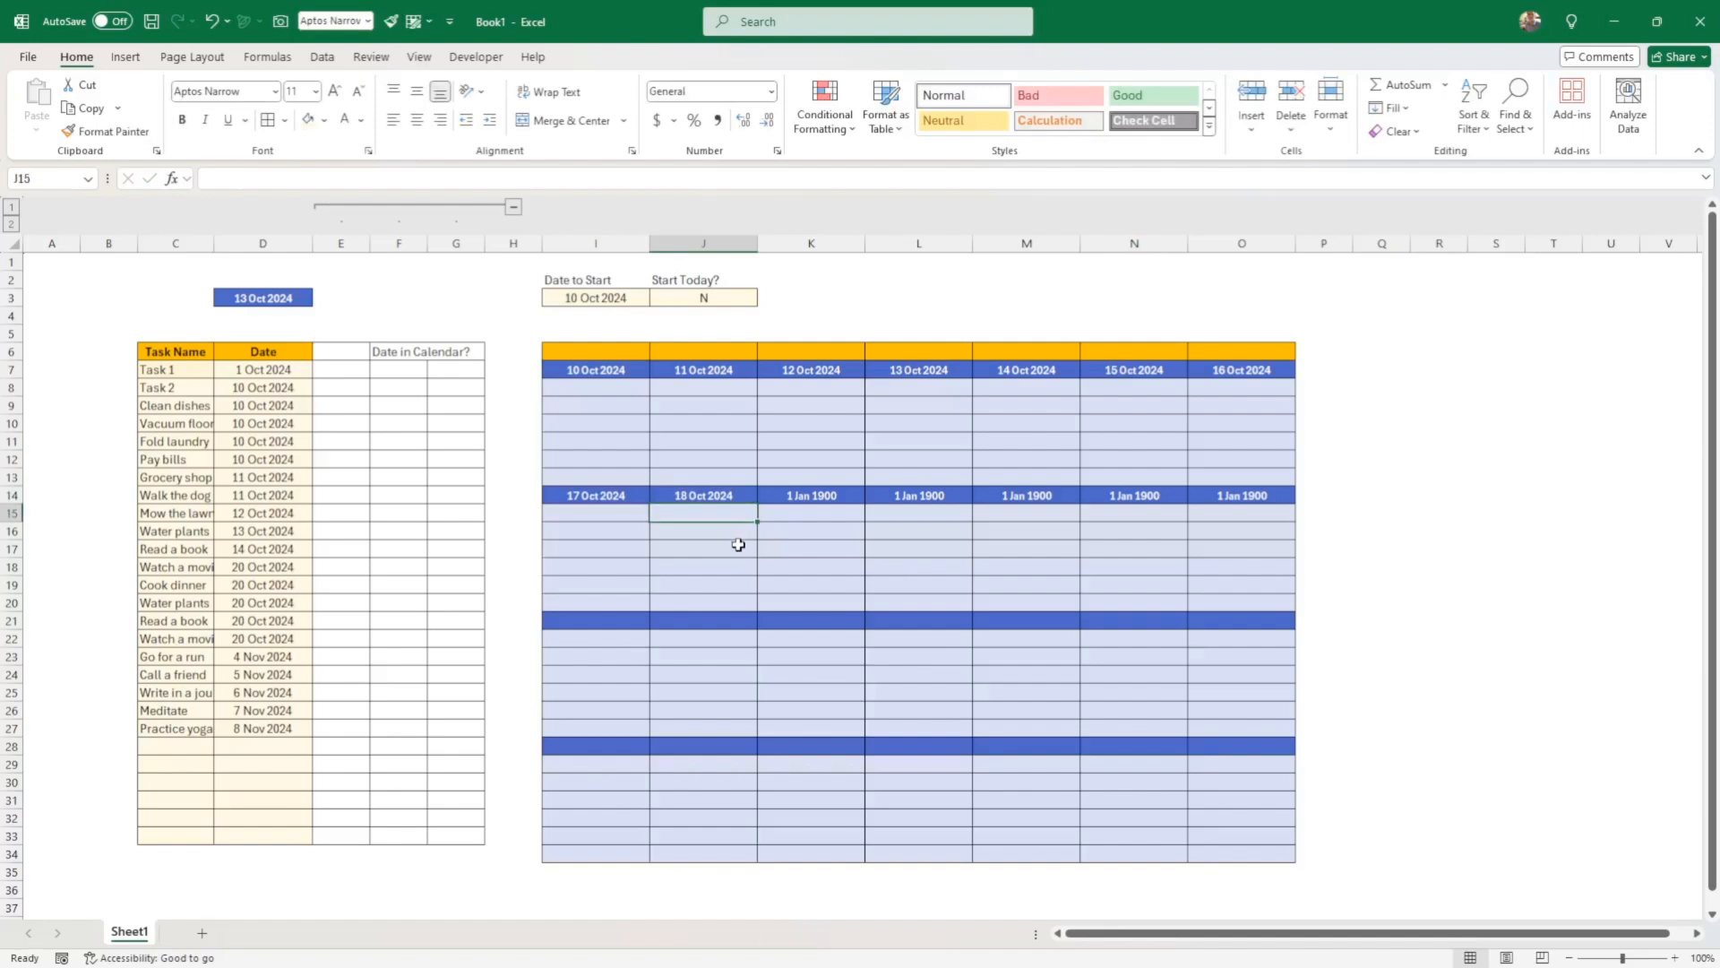
left_click(717, 498)
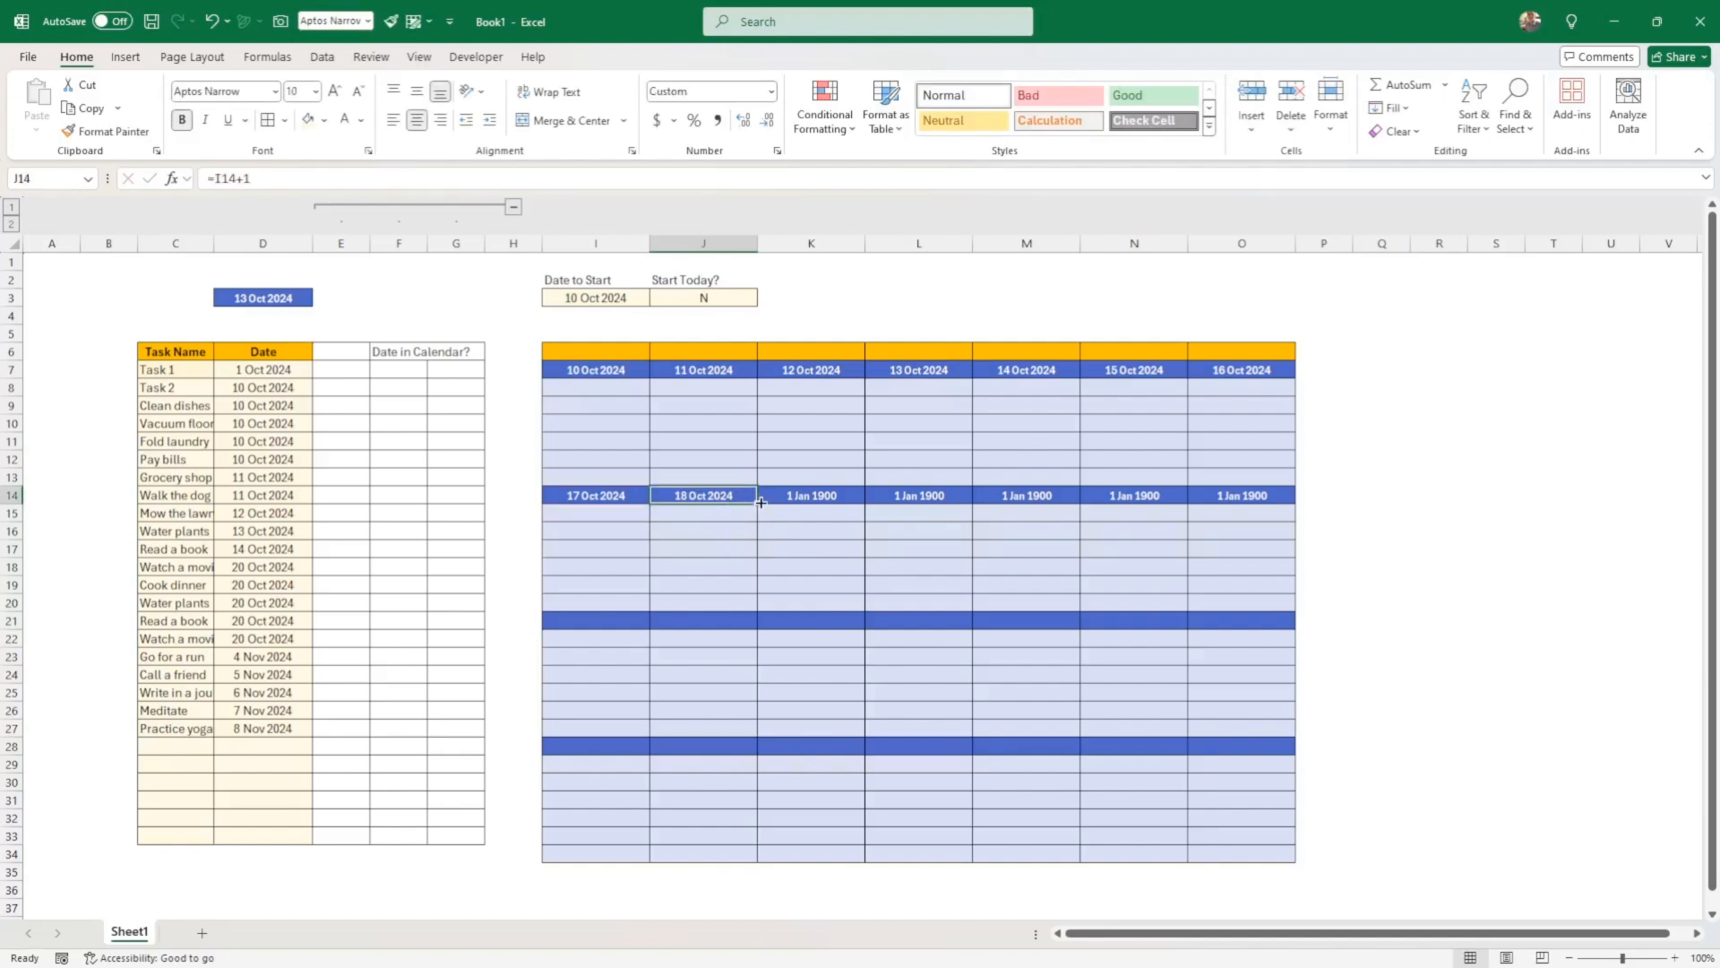
left_click_drag(761, 503, 1247, 509)
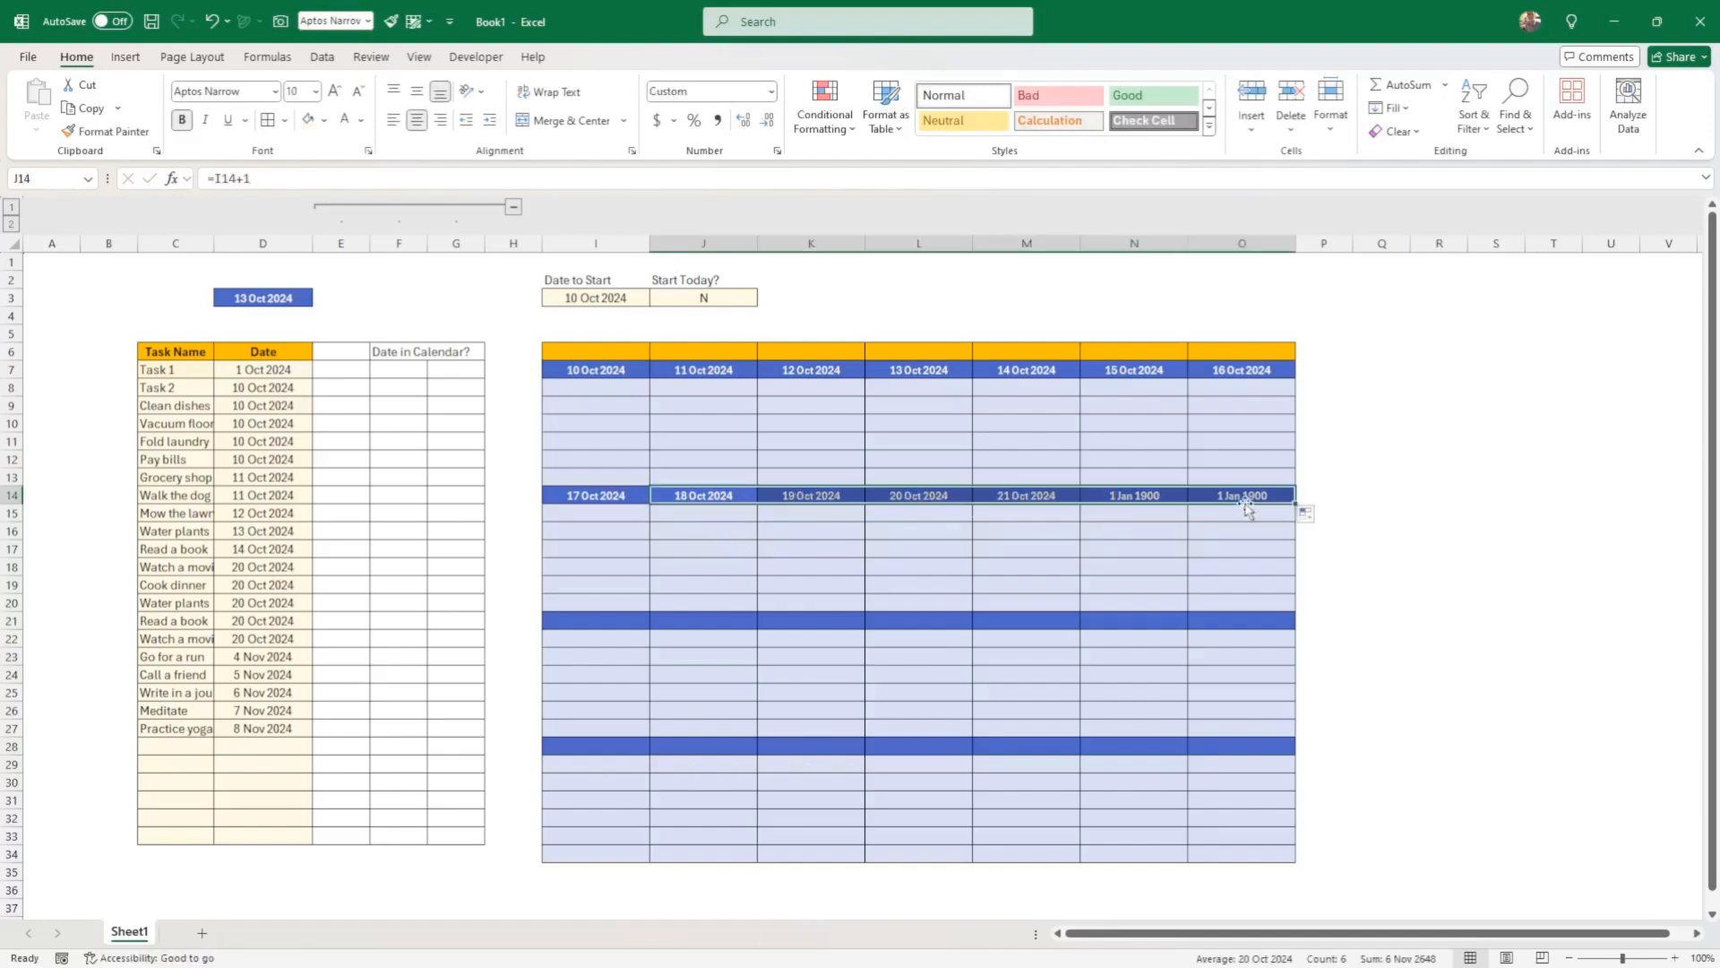
Copy the second week's date row I14:O14 into the third and fourth week date rows starting at I21 and I28
left_click_drag(612, 494, 1285, 498)
key("ctrl+c")
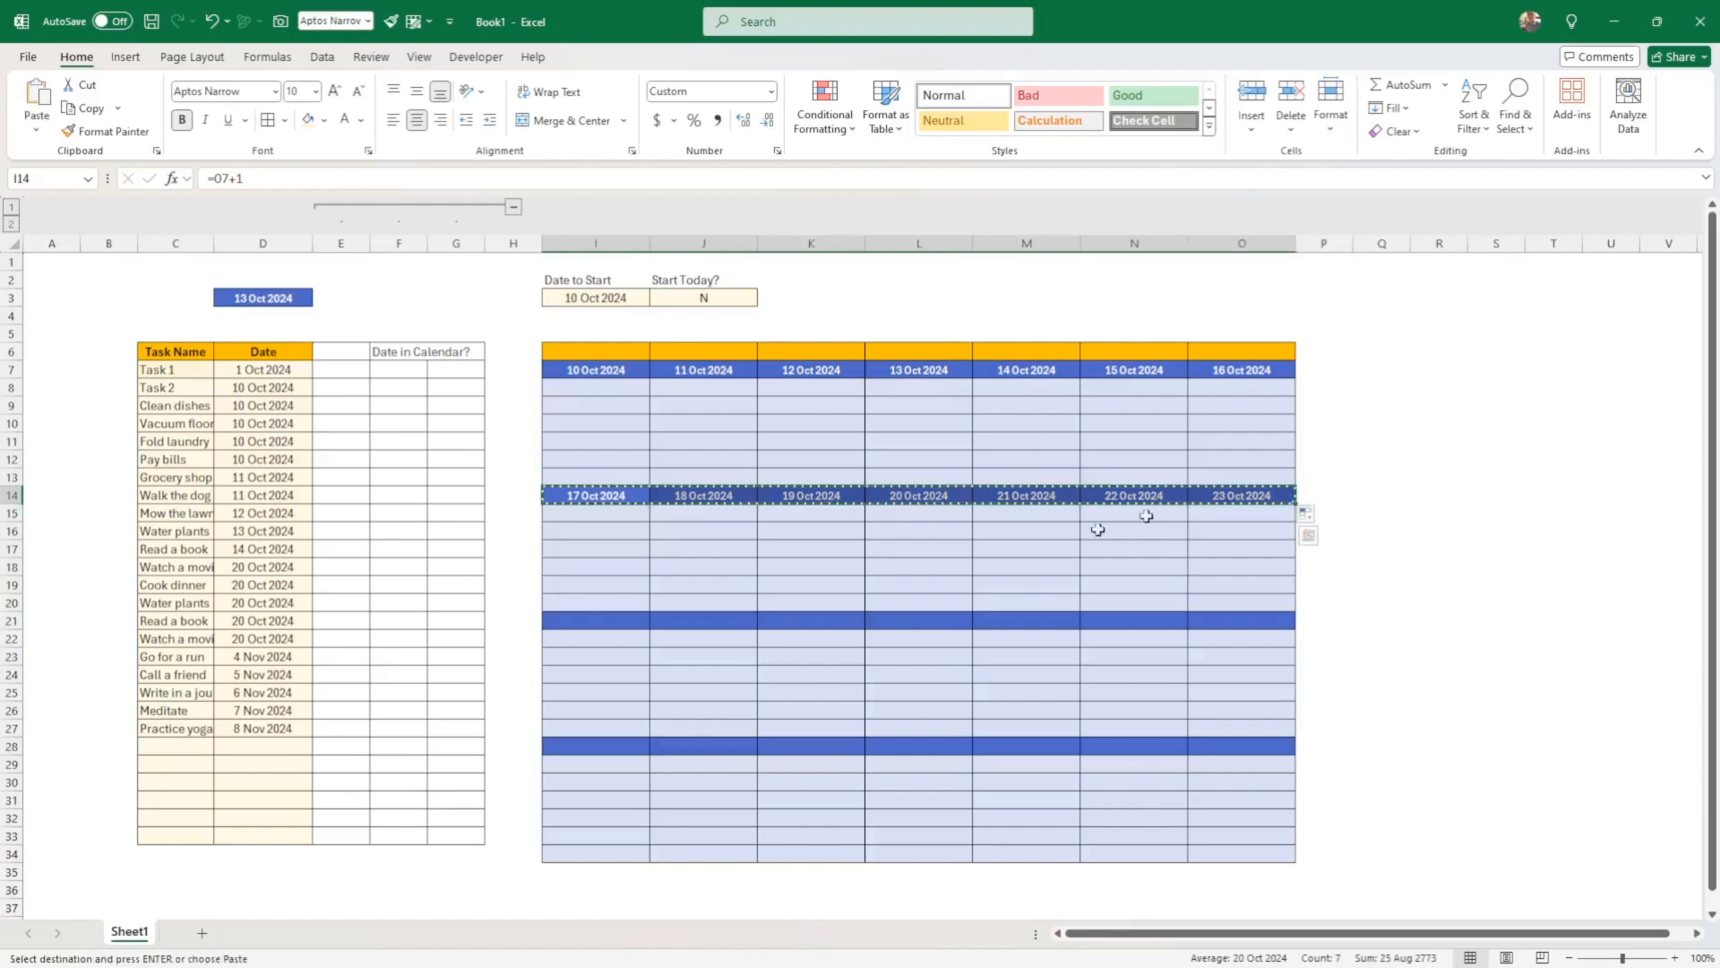
left_click(626, 621)
key("ctrl+v")
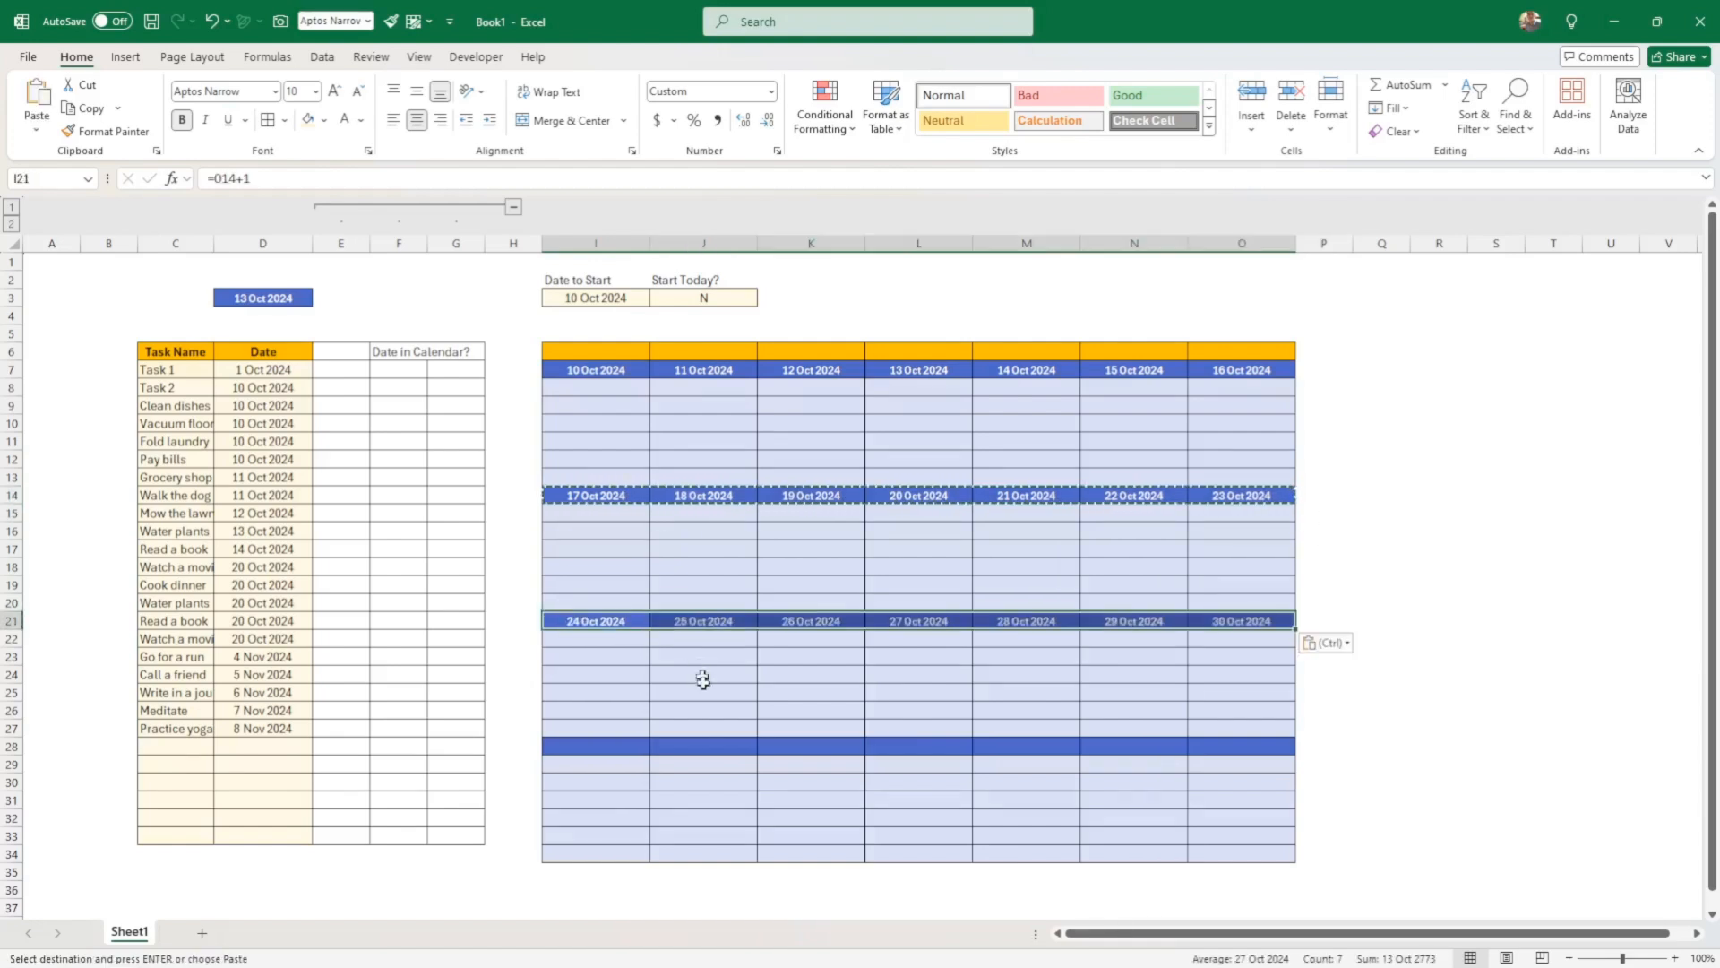
left_click(602, 748)
key("ctrl+v")
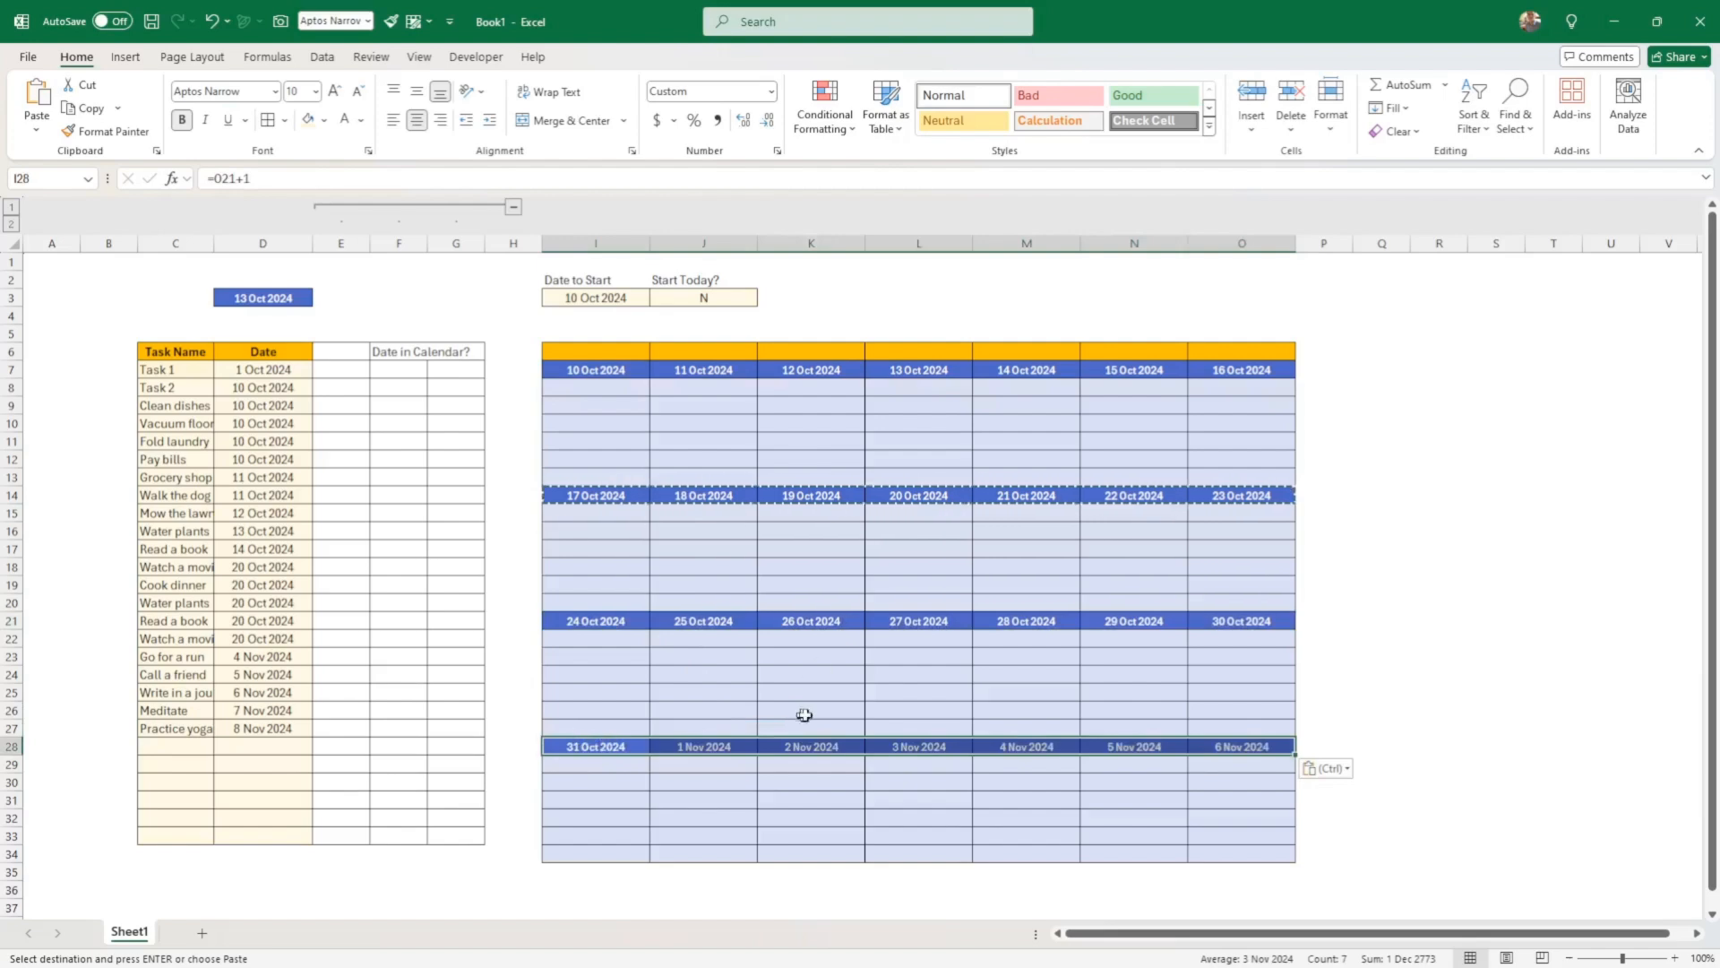
left_click(794, 750)
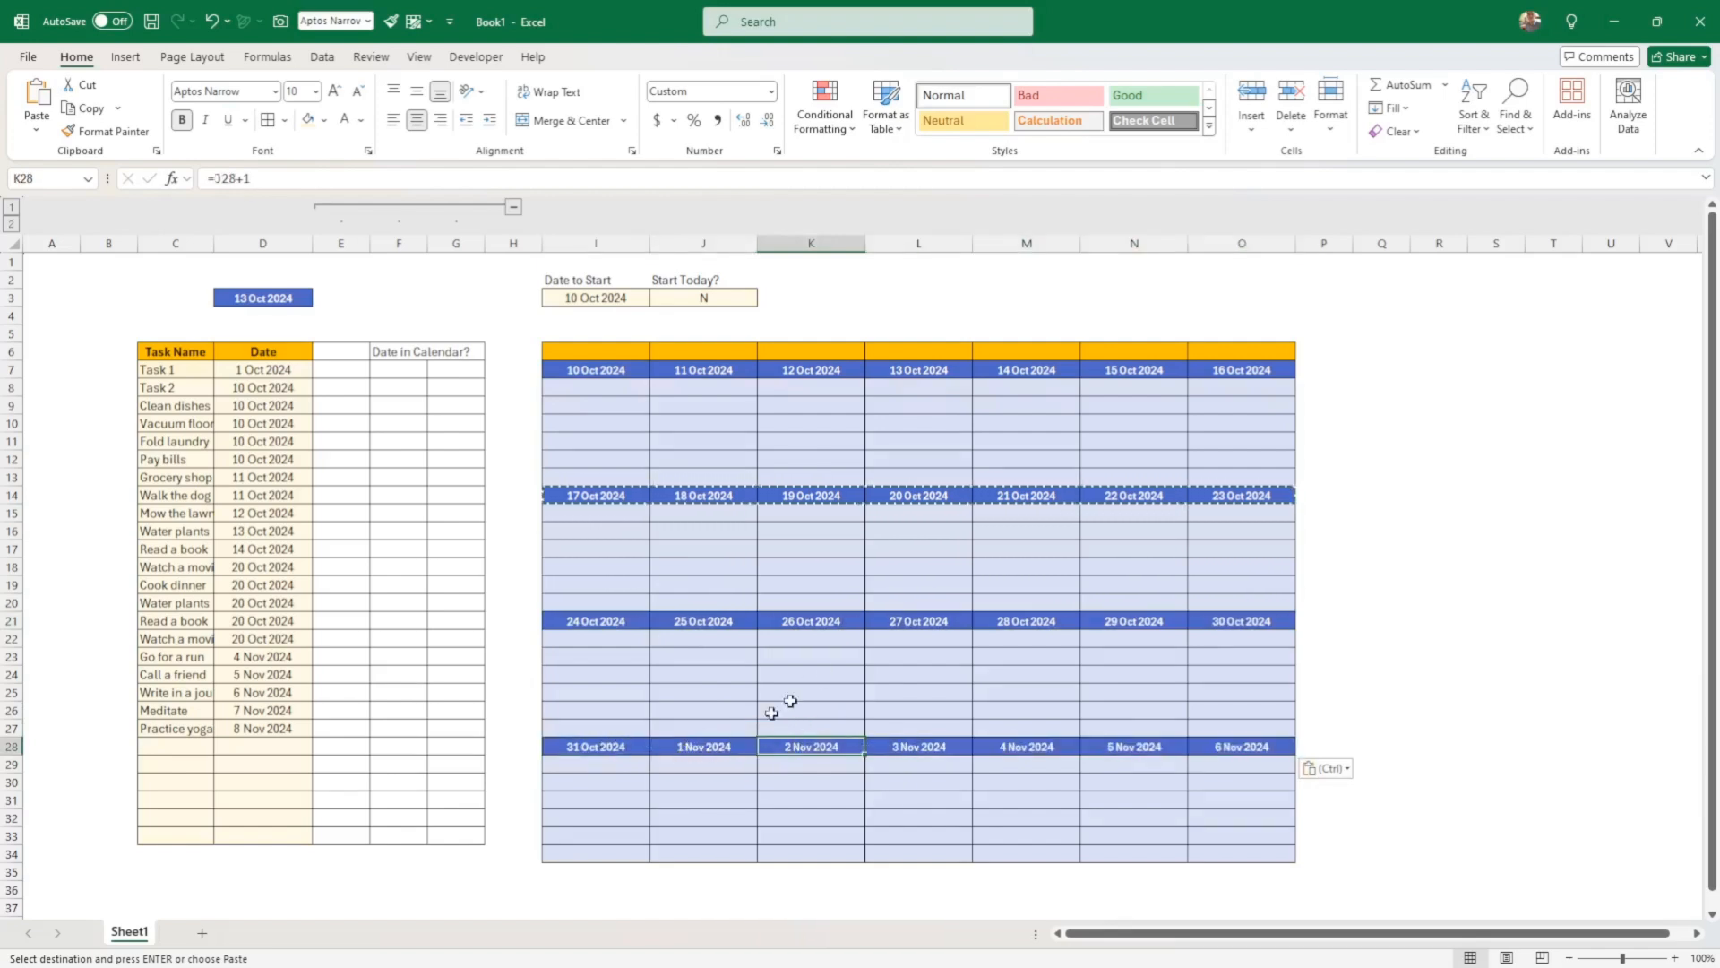
left_click(788, 674)
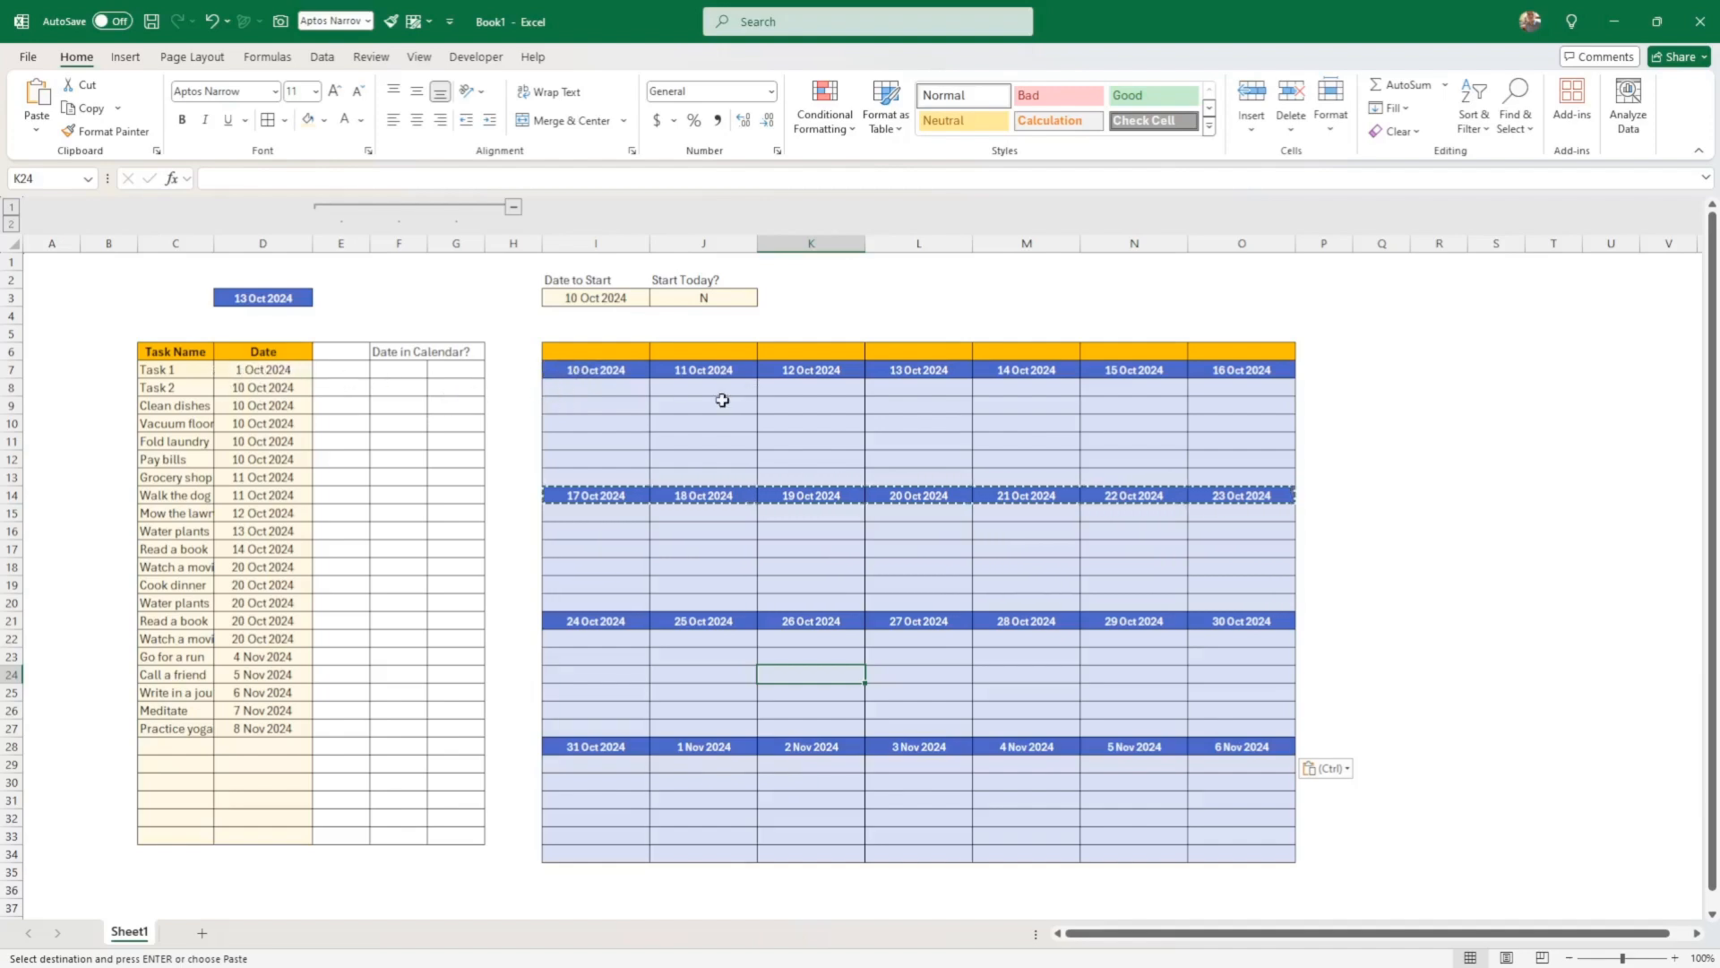
Enter =I7 in I6 and fill it across the weekday header row through O6
left_click(559, 353)
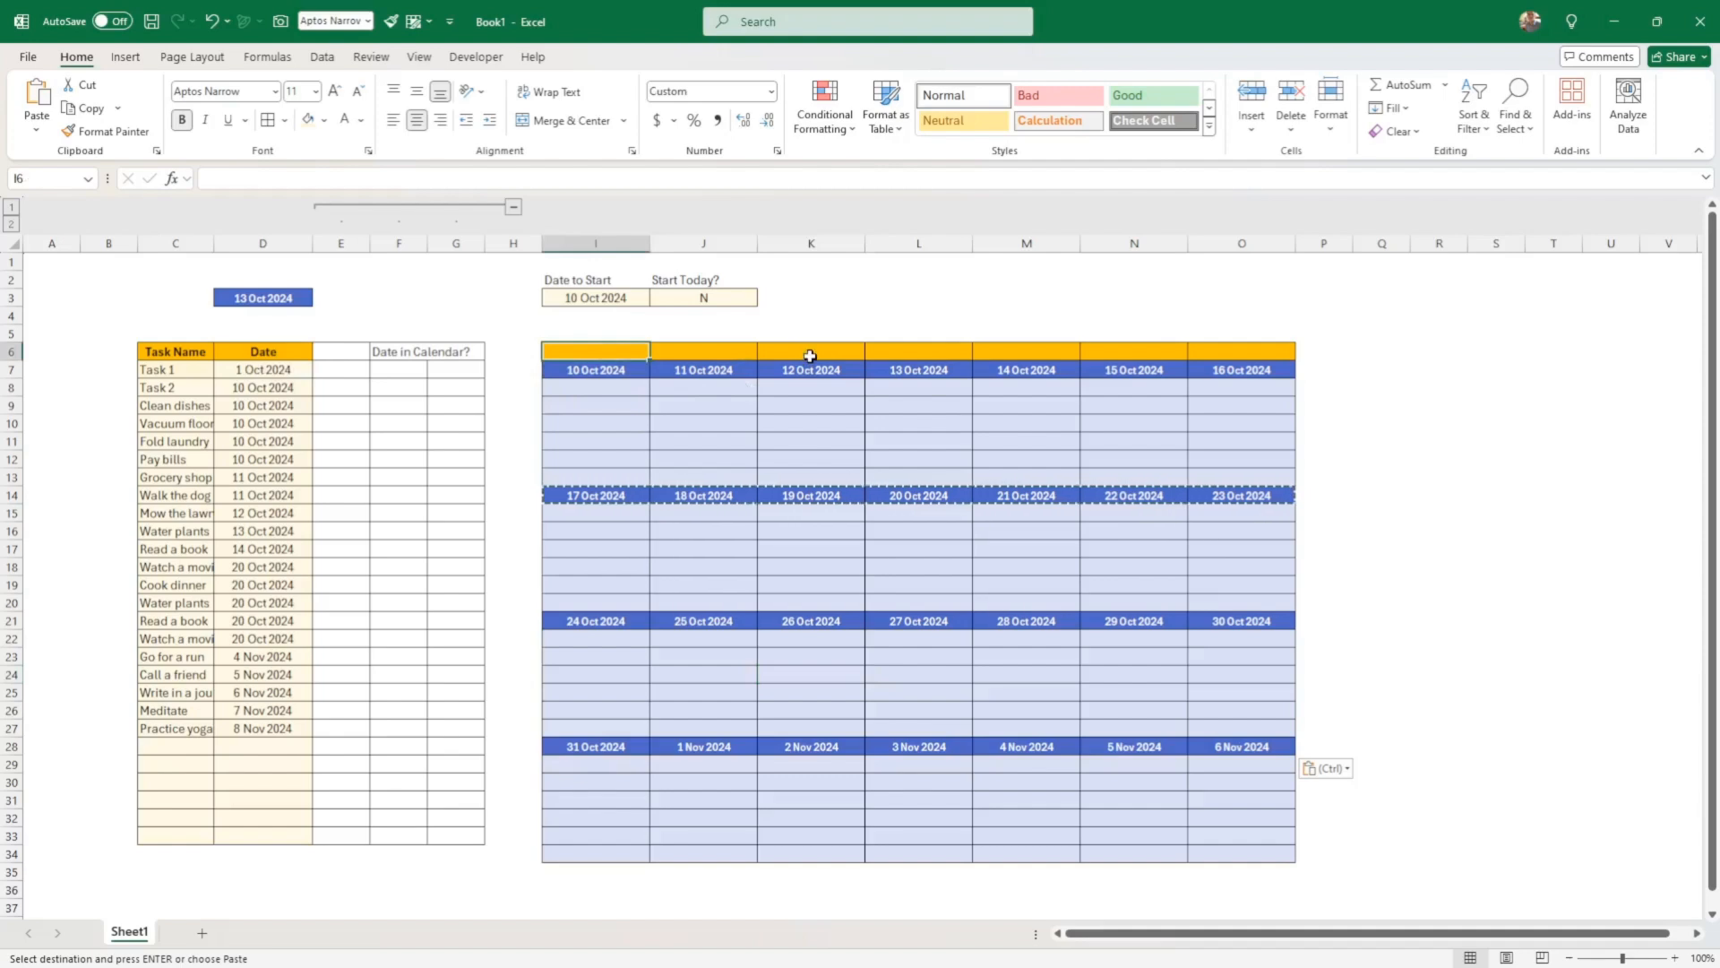
type("=")
key("Down")
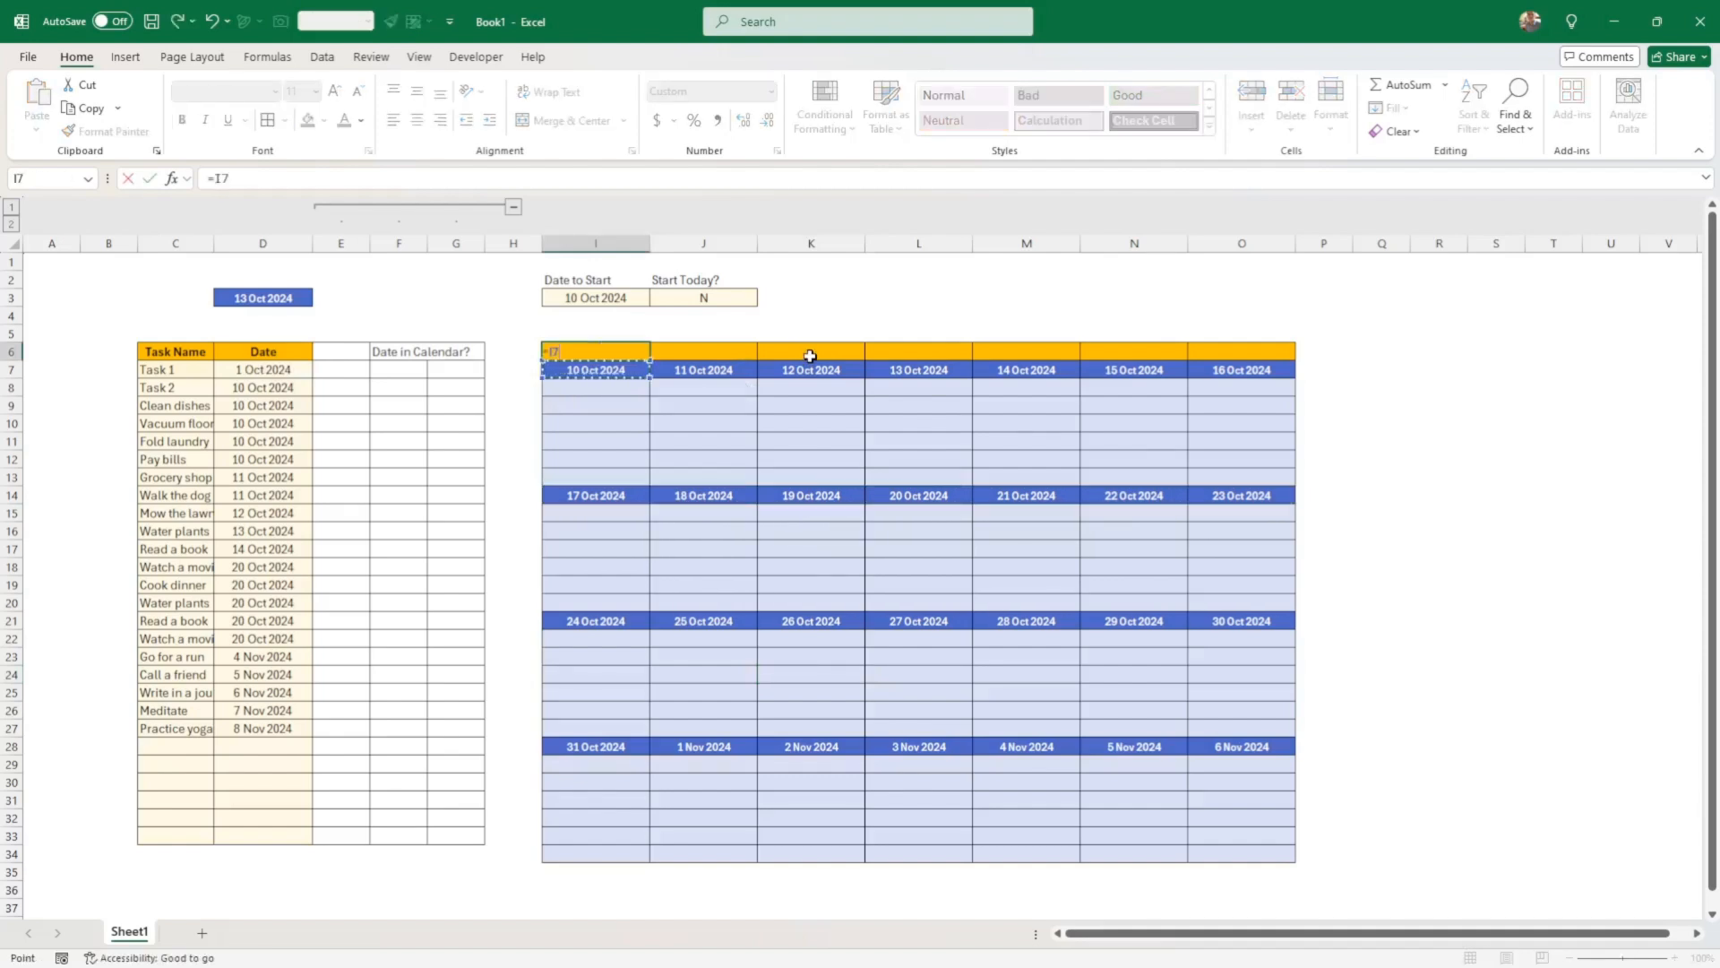
key("Return")
key("Up")
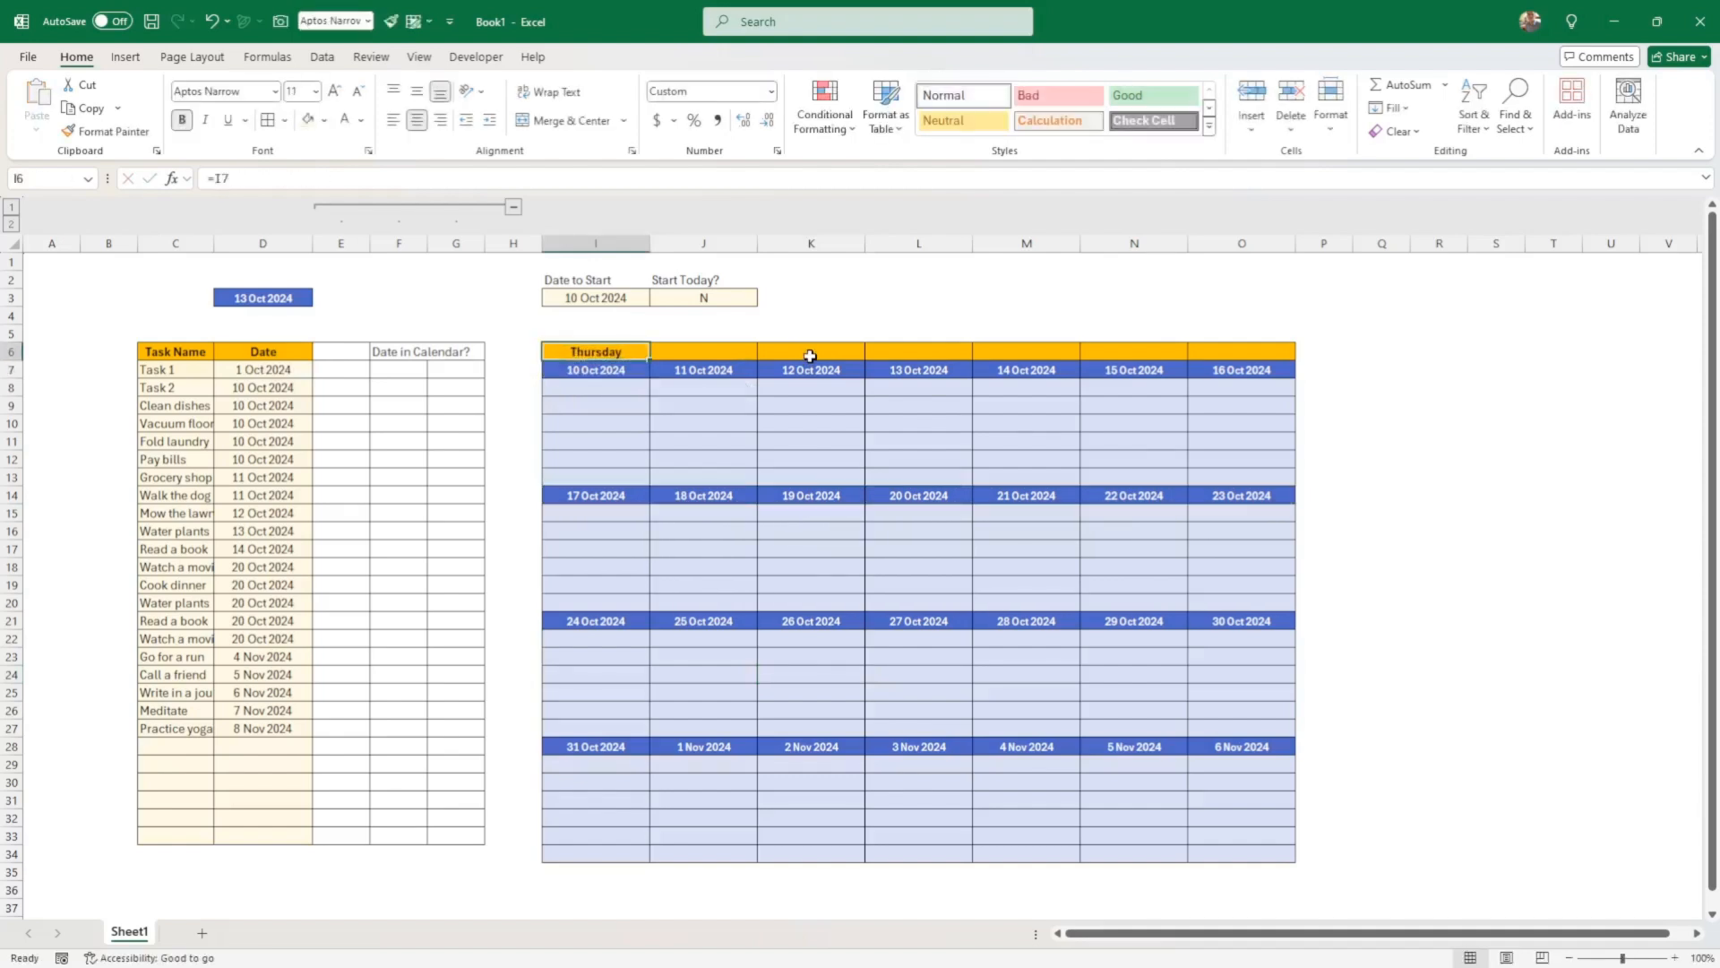
right_click(622, 354)
left_click(618, 348)
type("=")
left_click(629, 369)
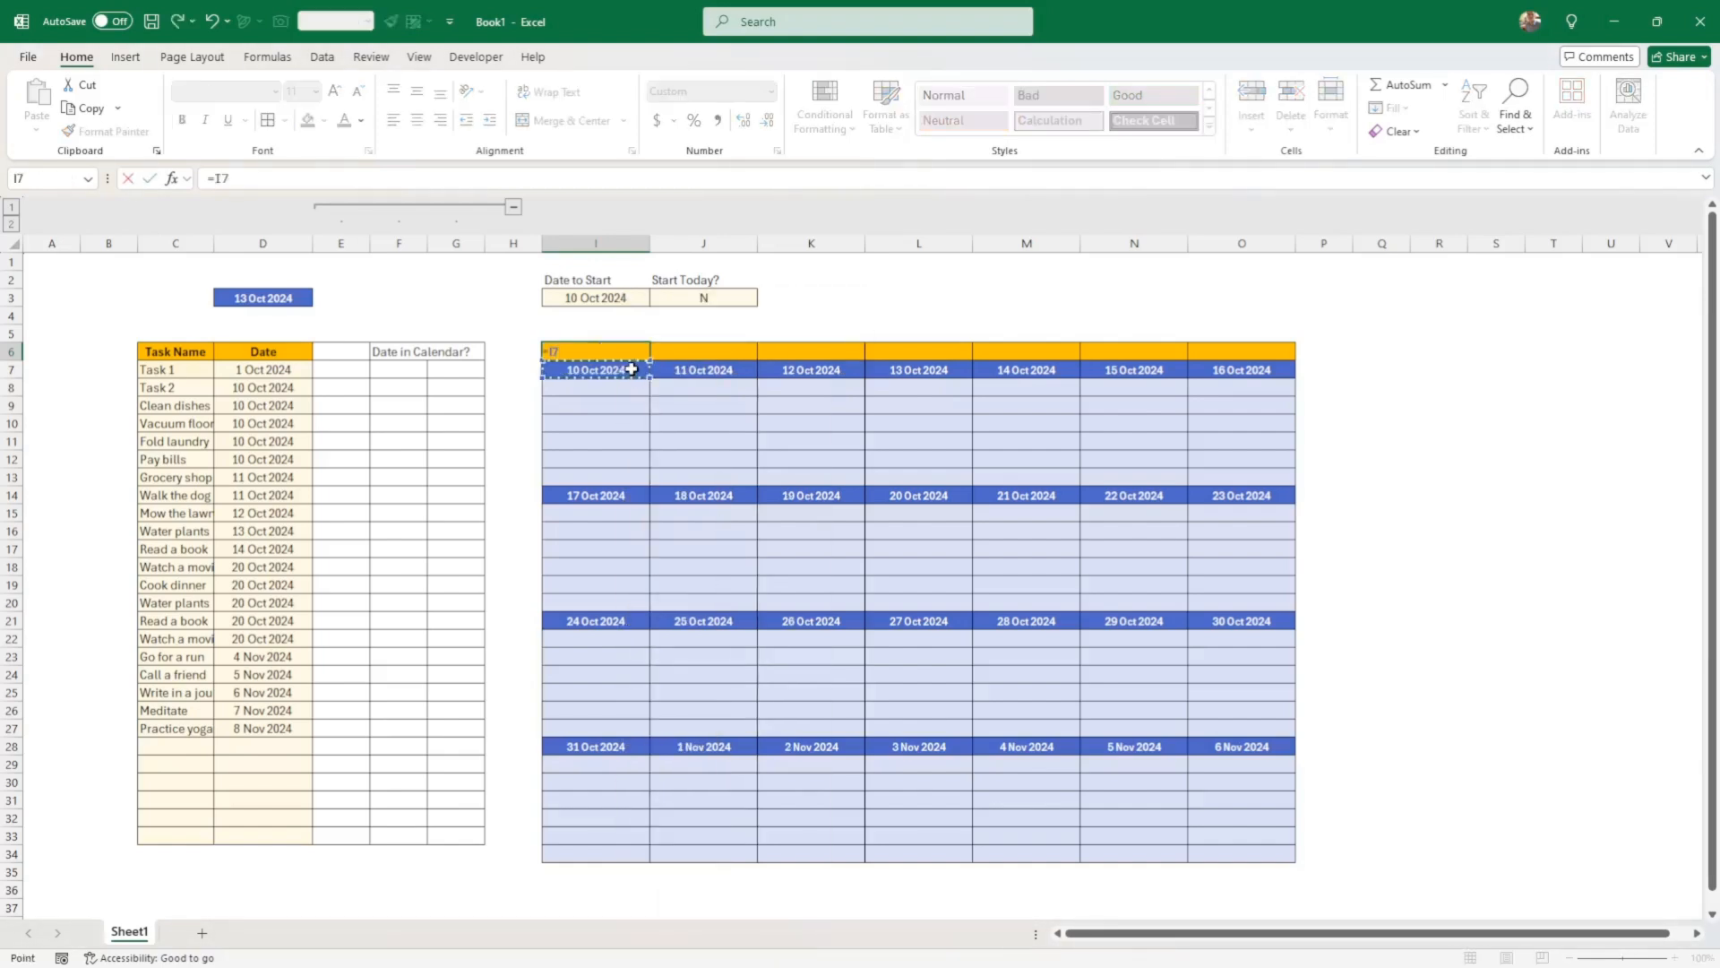
key("Return")
left_click(647, 355)
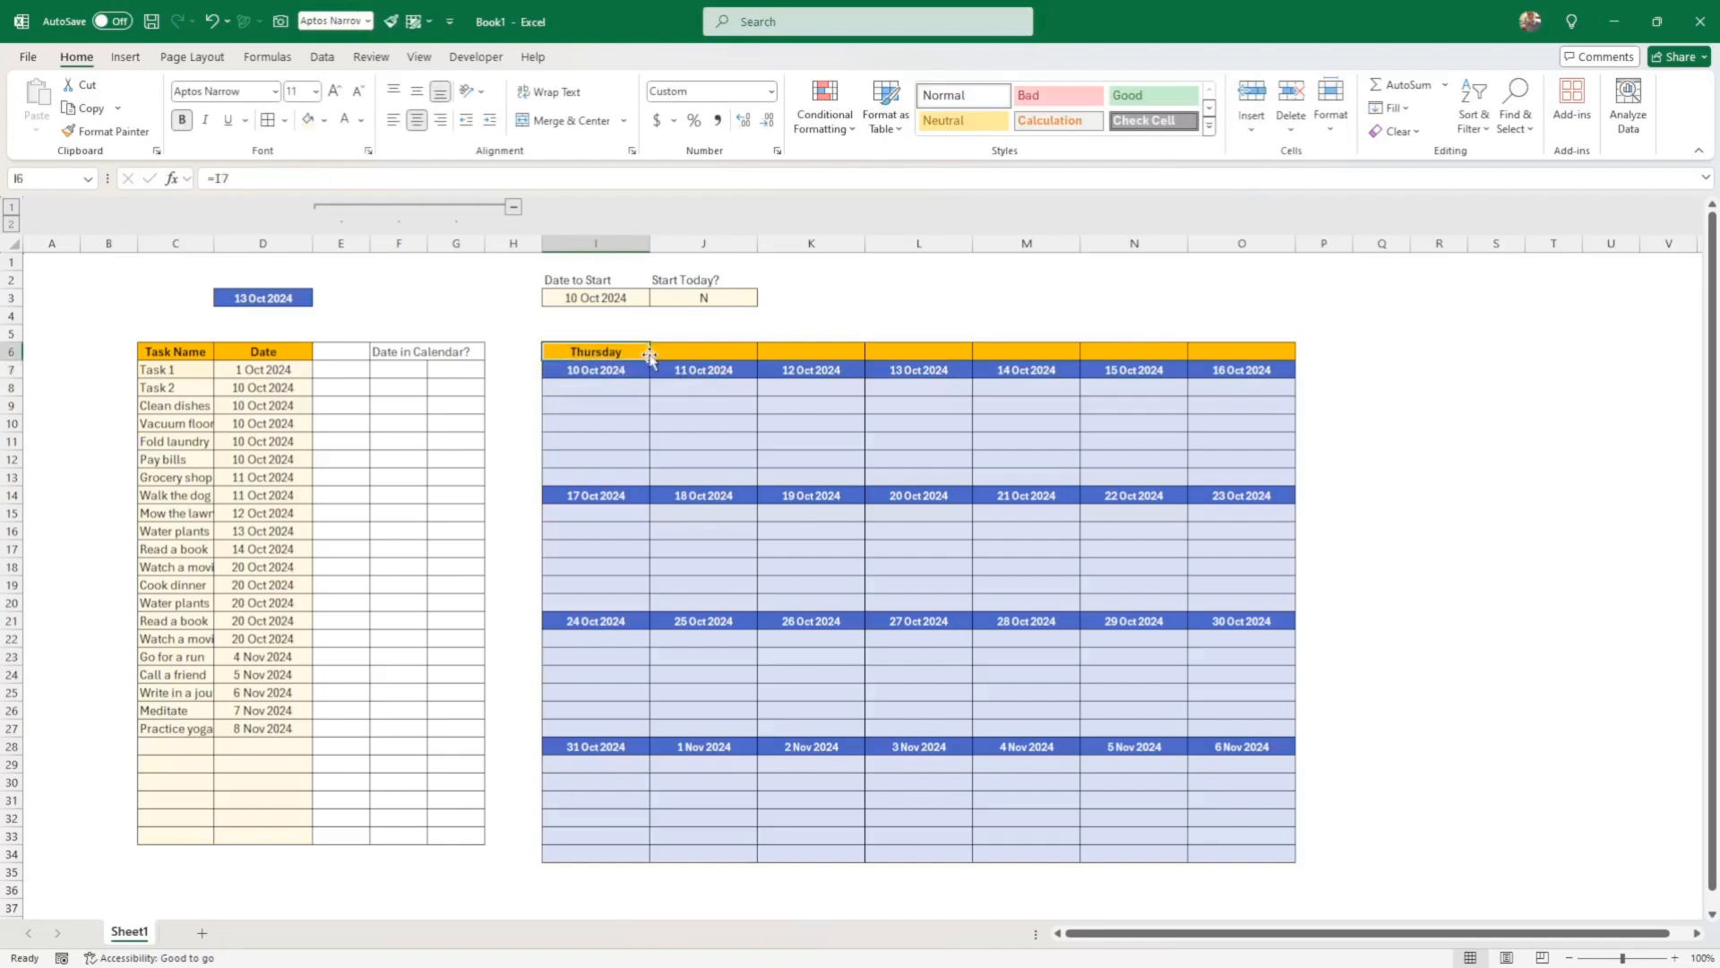
left_click_drag(652, 363, 1292, 354)
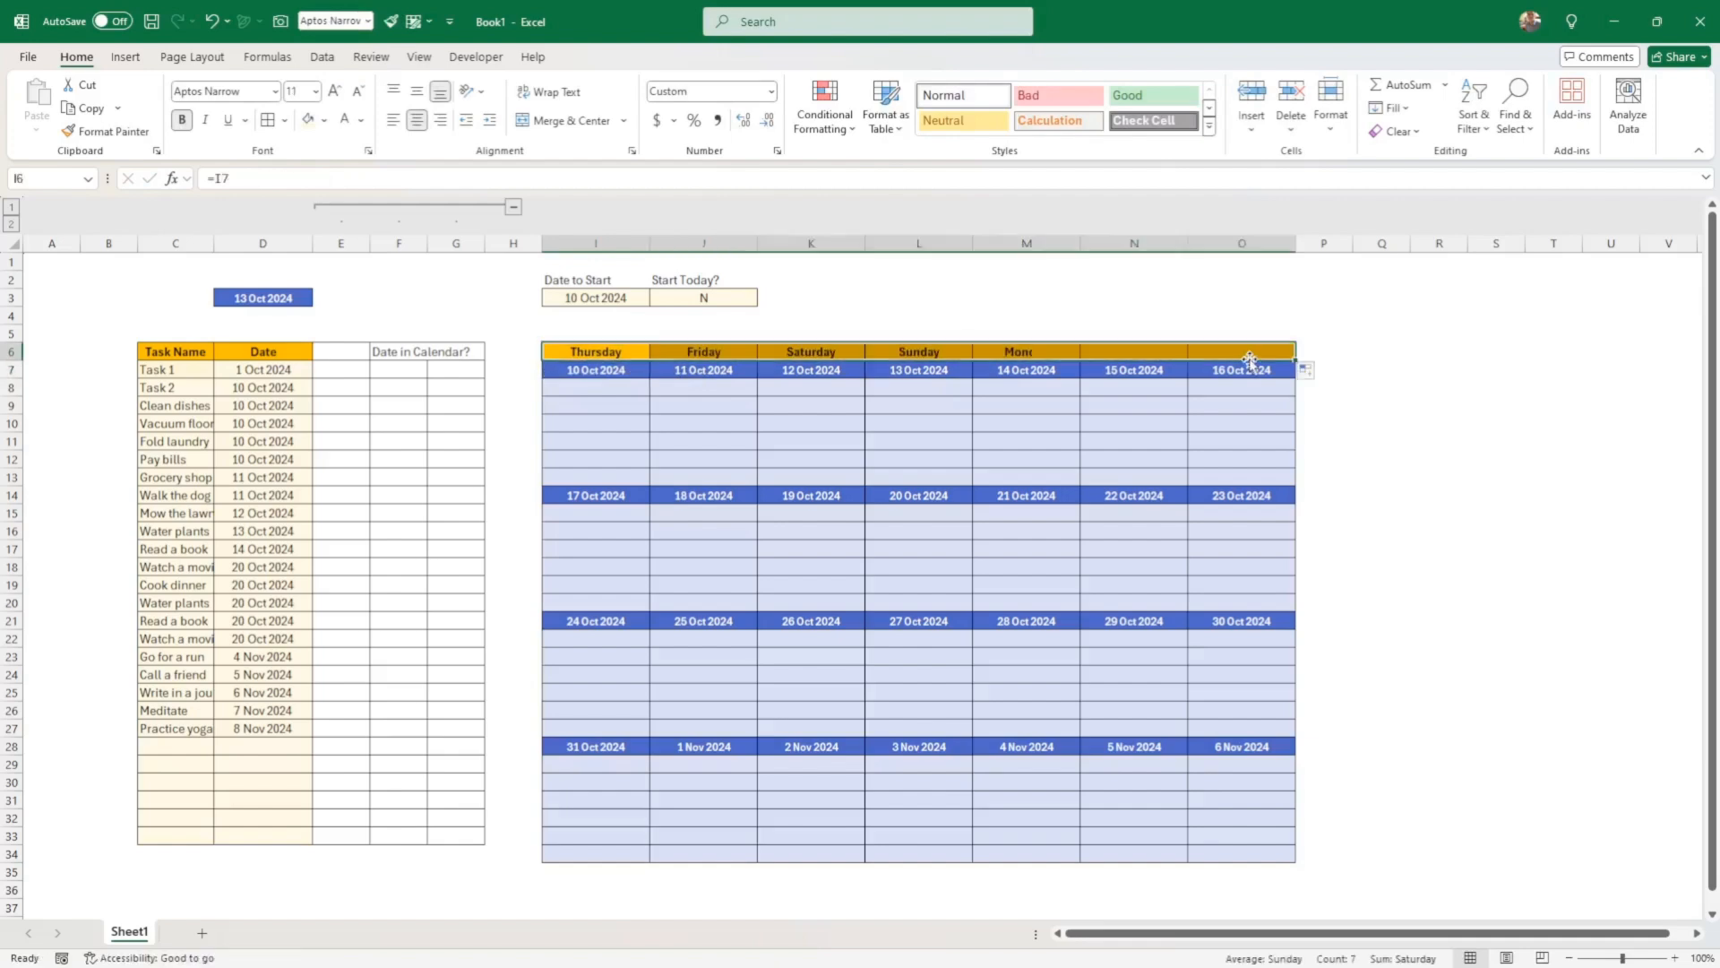
Examine the custom number format applied to weekday header cell I6
left_click(619, 352)
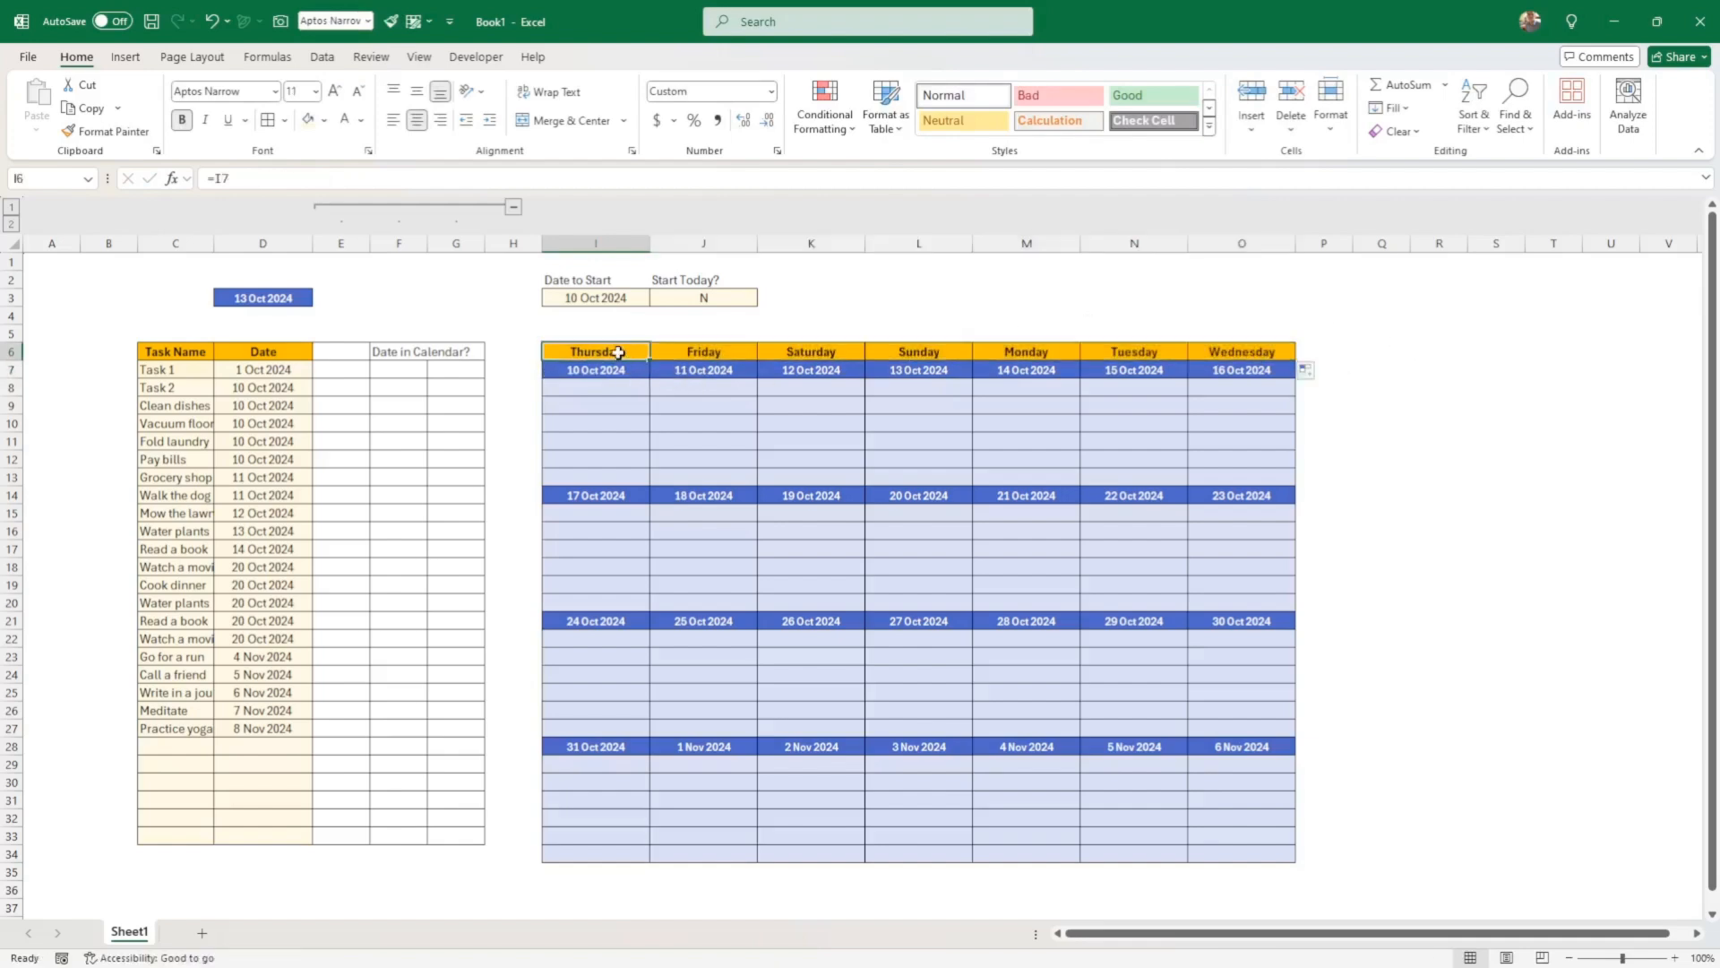
right_click(619, 352)
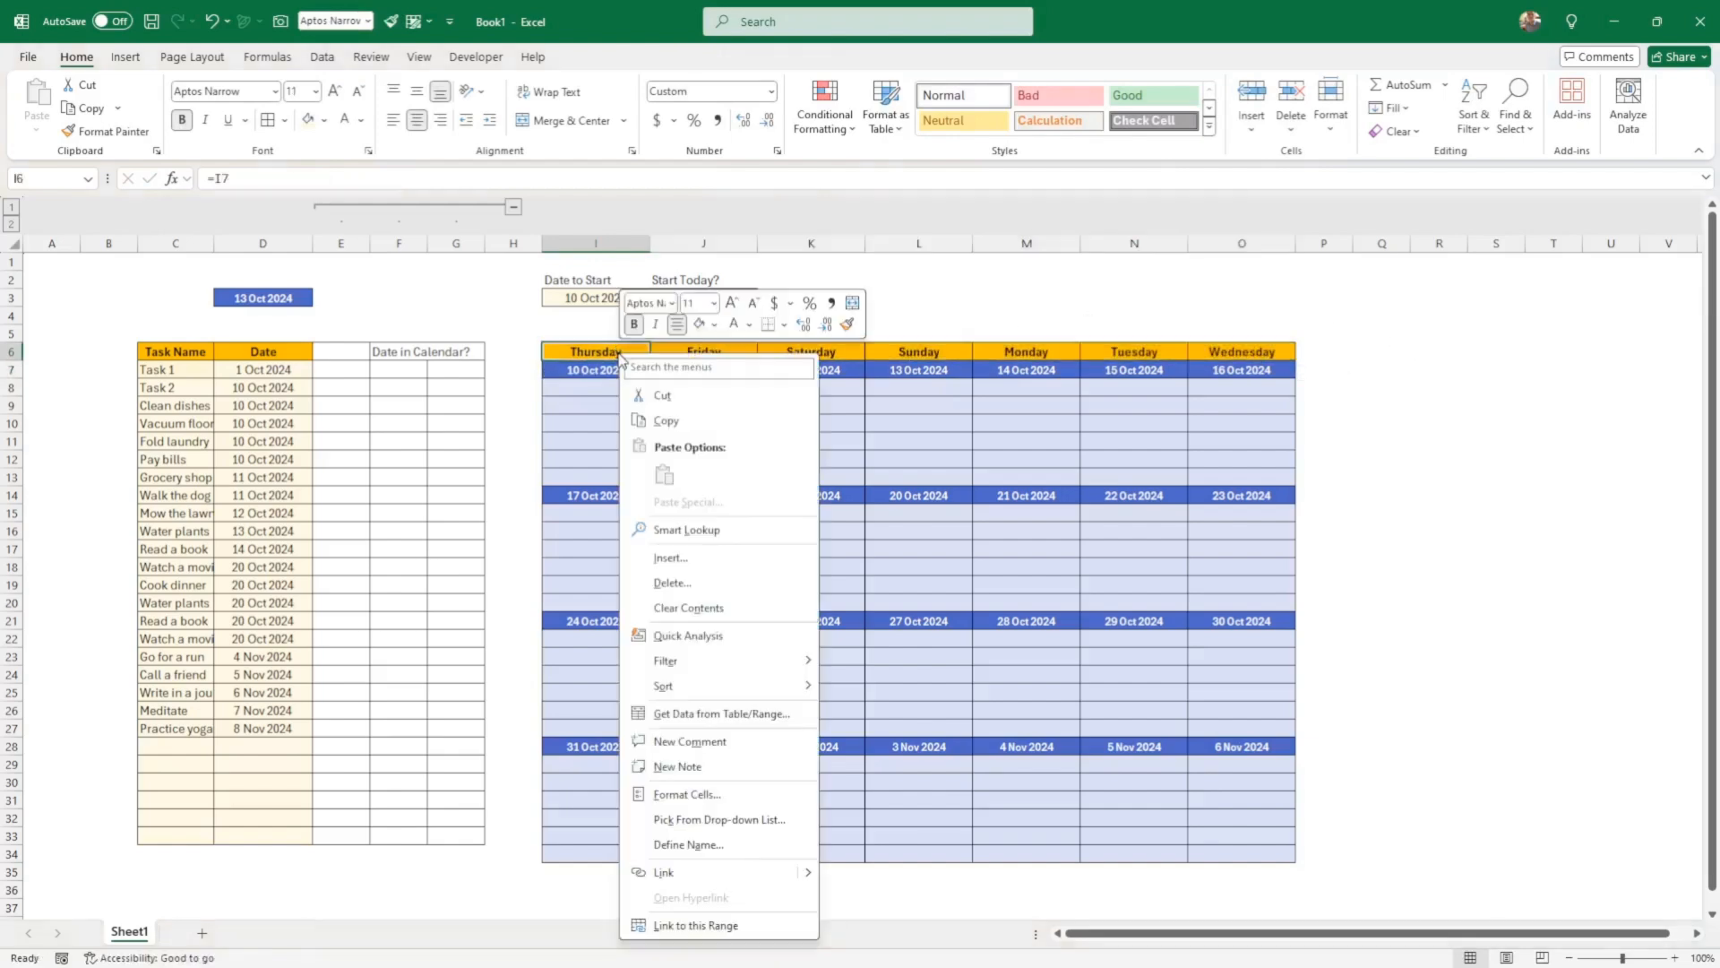
left_click(687, 794)
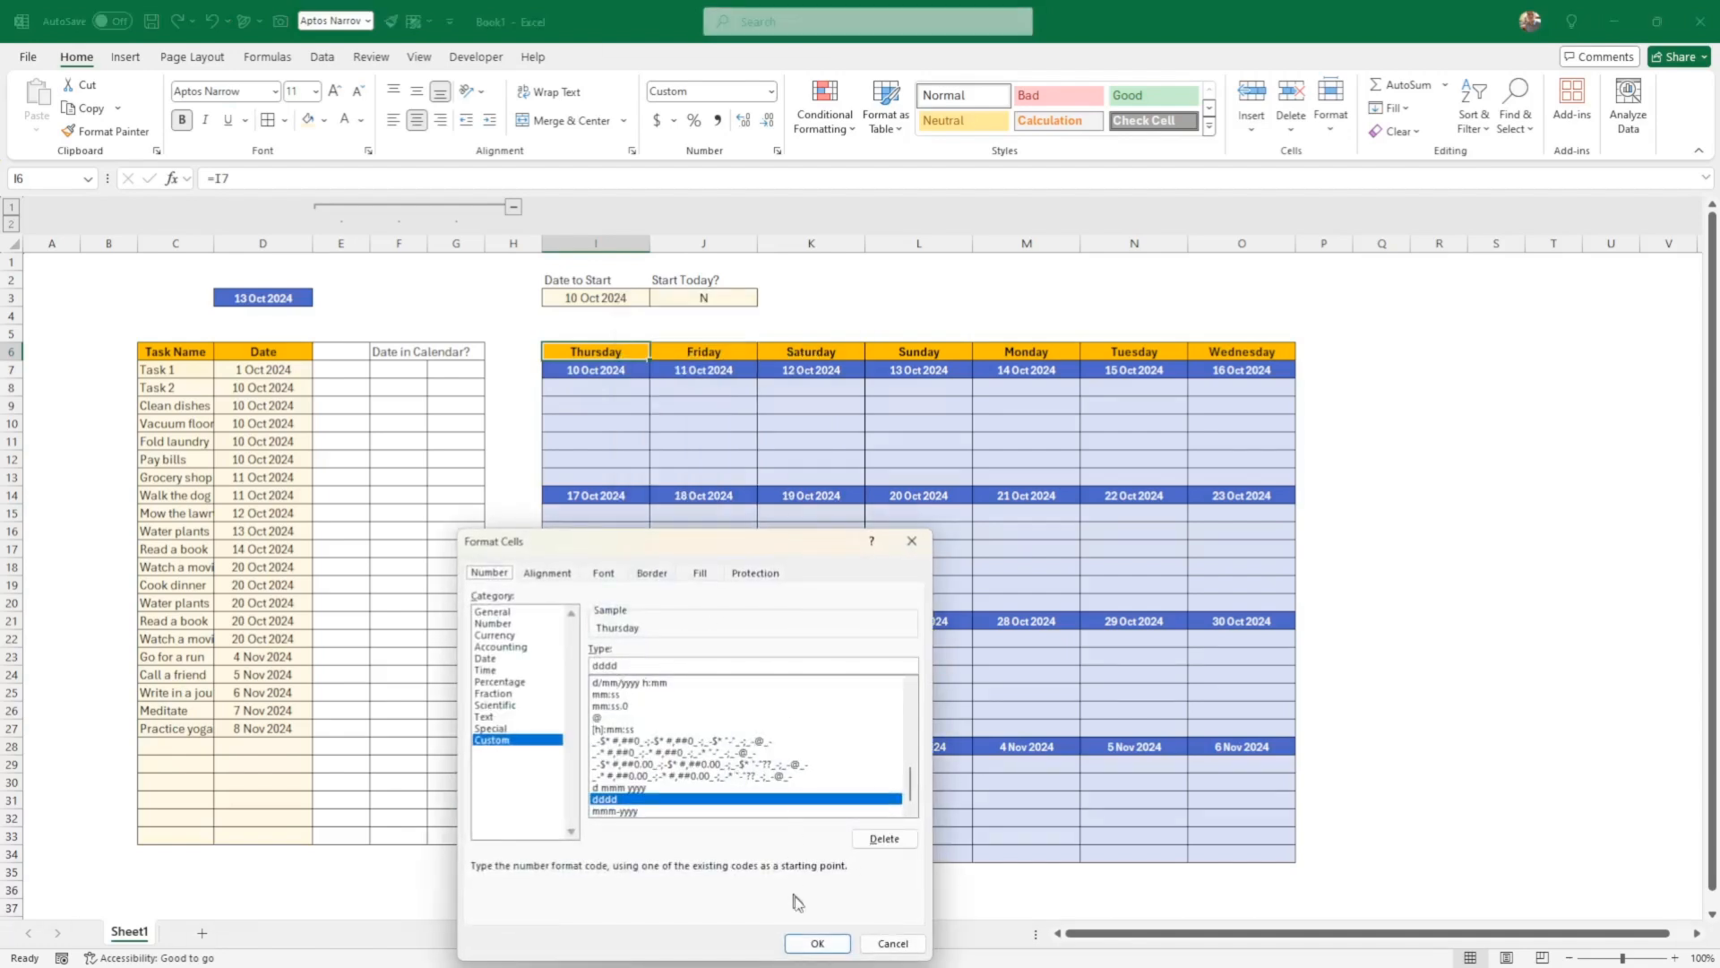
left_click(816, 943)
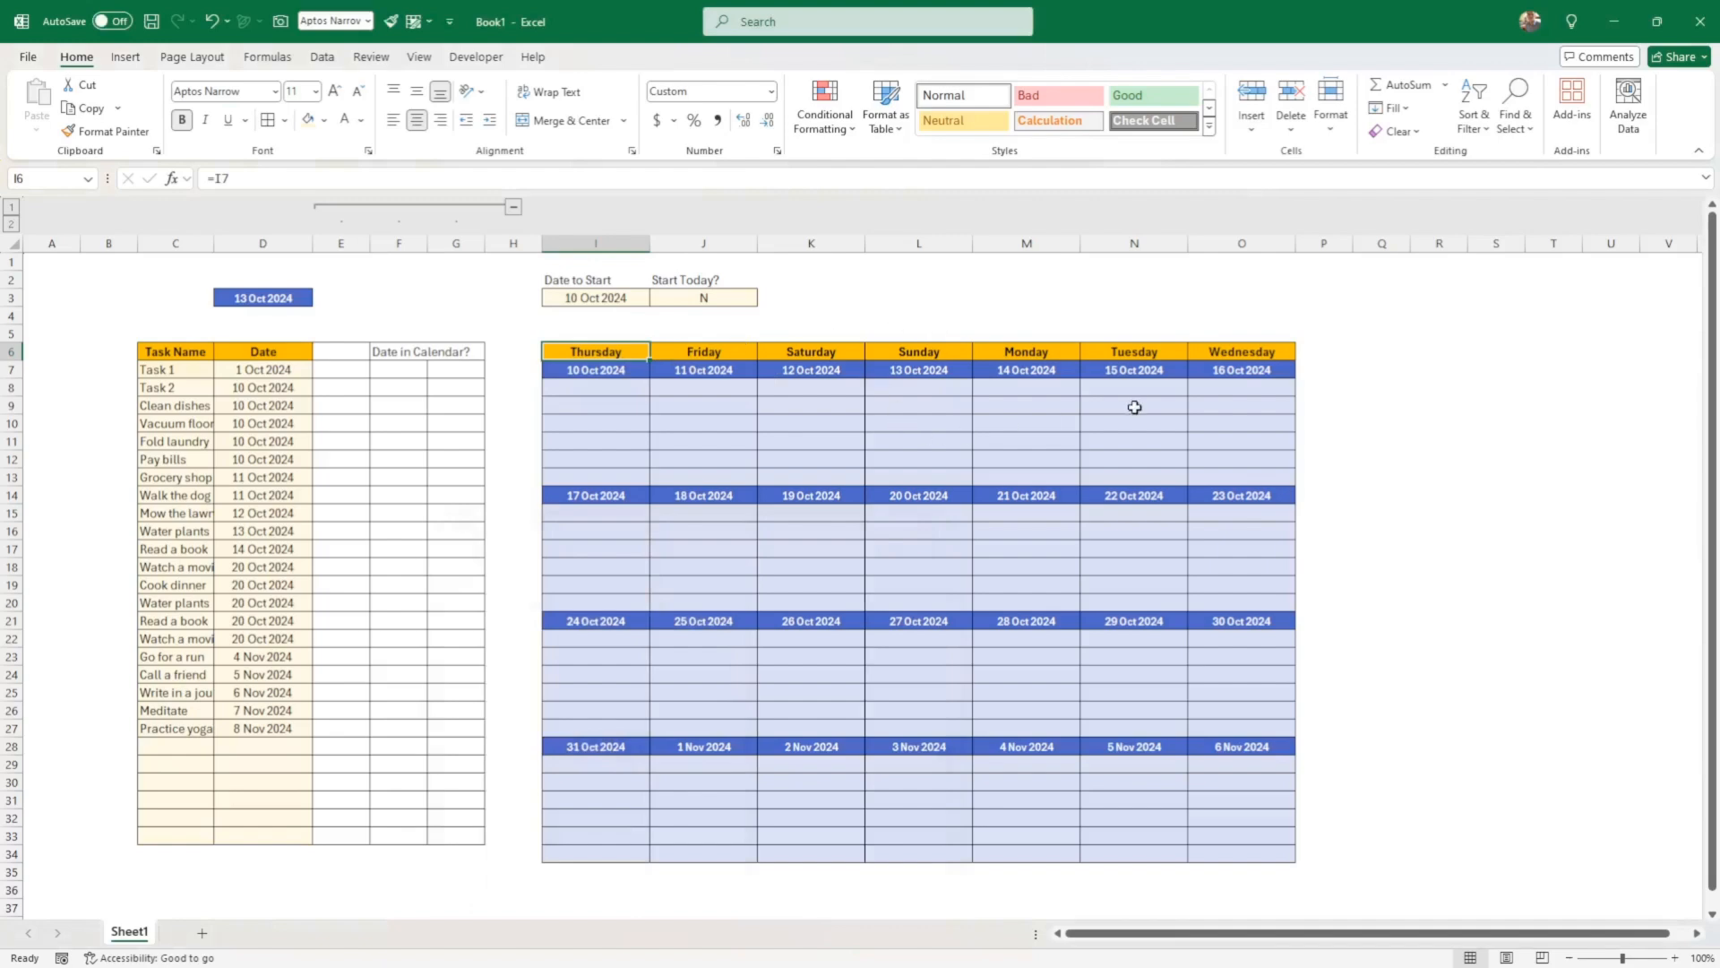
Start a FILTER formula in I8 with the task names $C$7:$C$33 as an absolute array reference
left_click(593, 391)
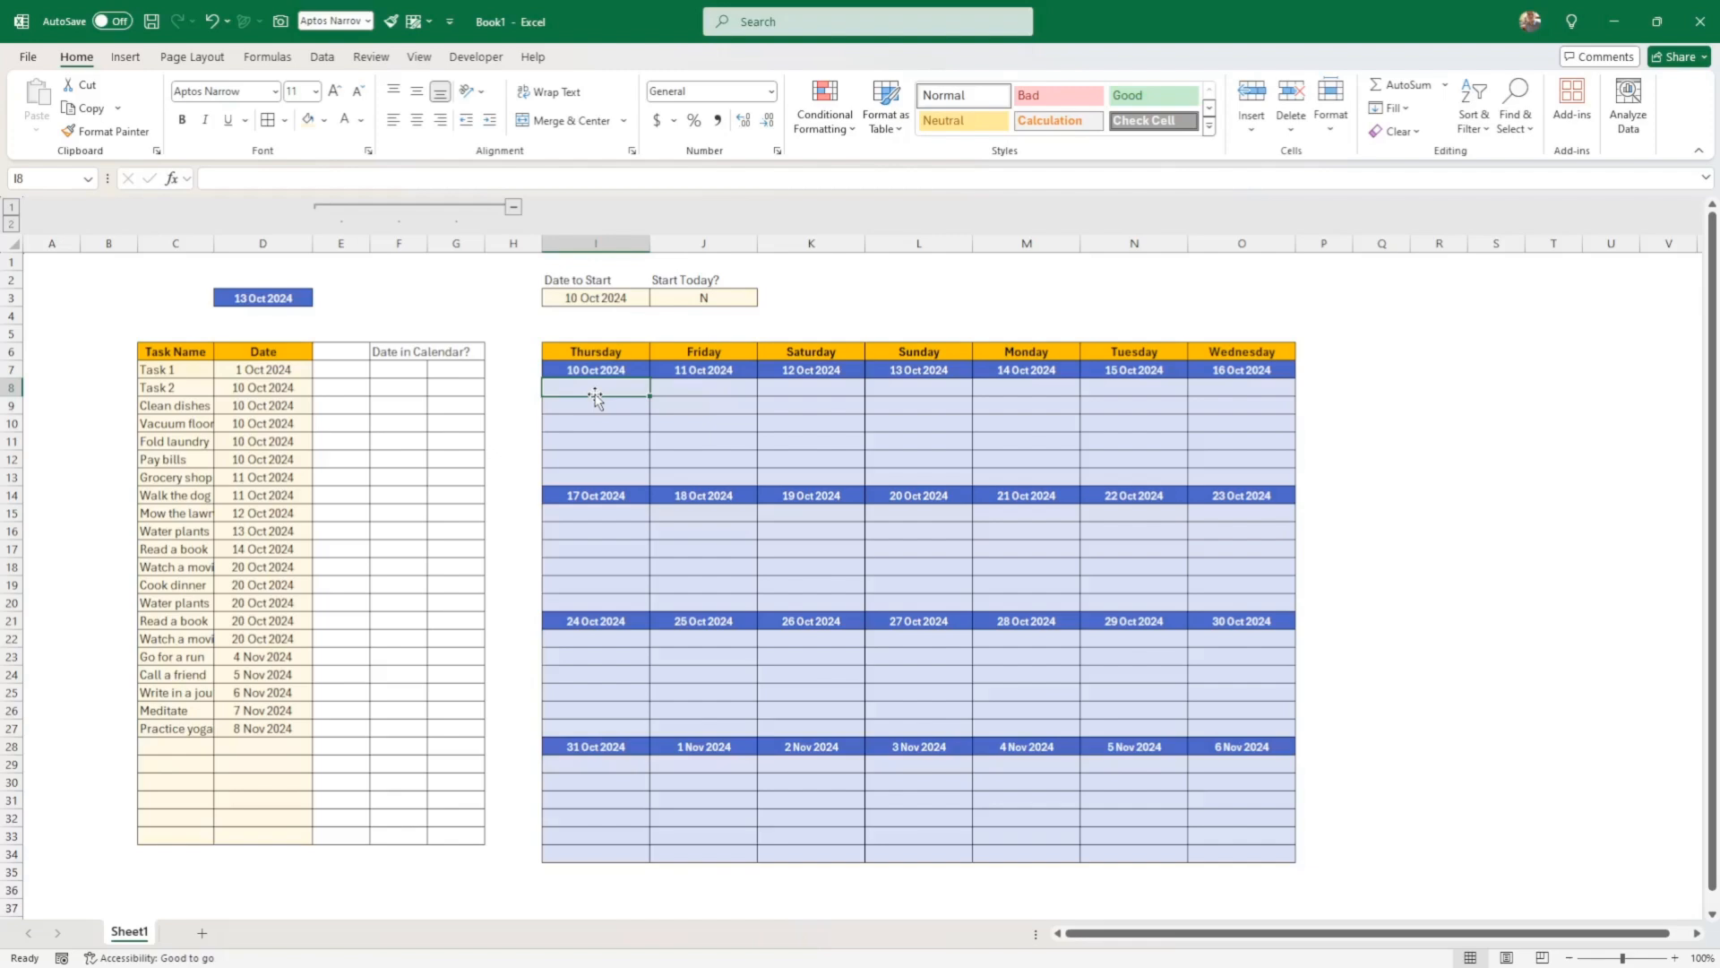
type("=filter(")
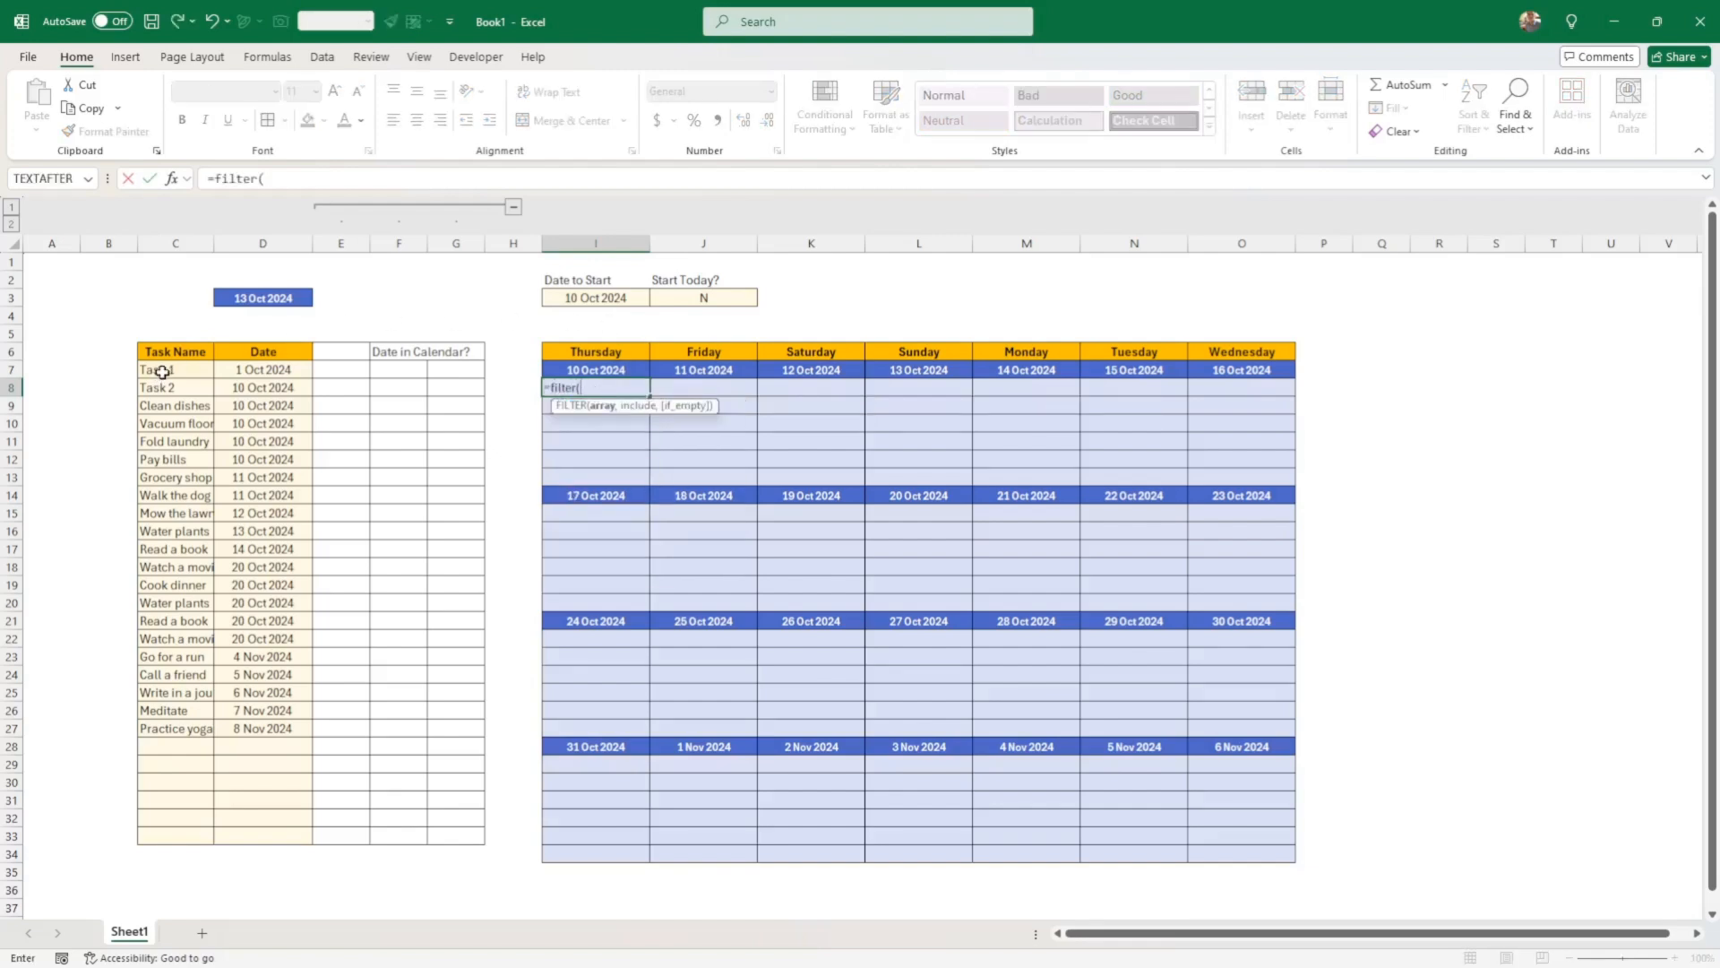
left_click_drag(162, 372, 162, 832)
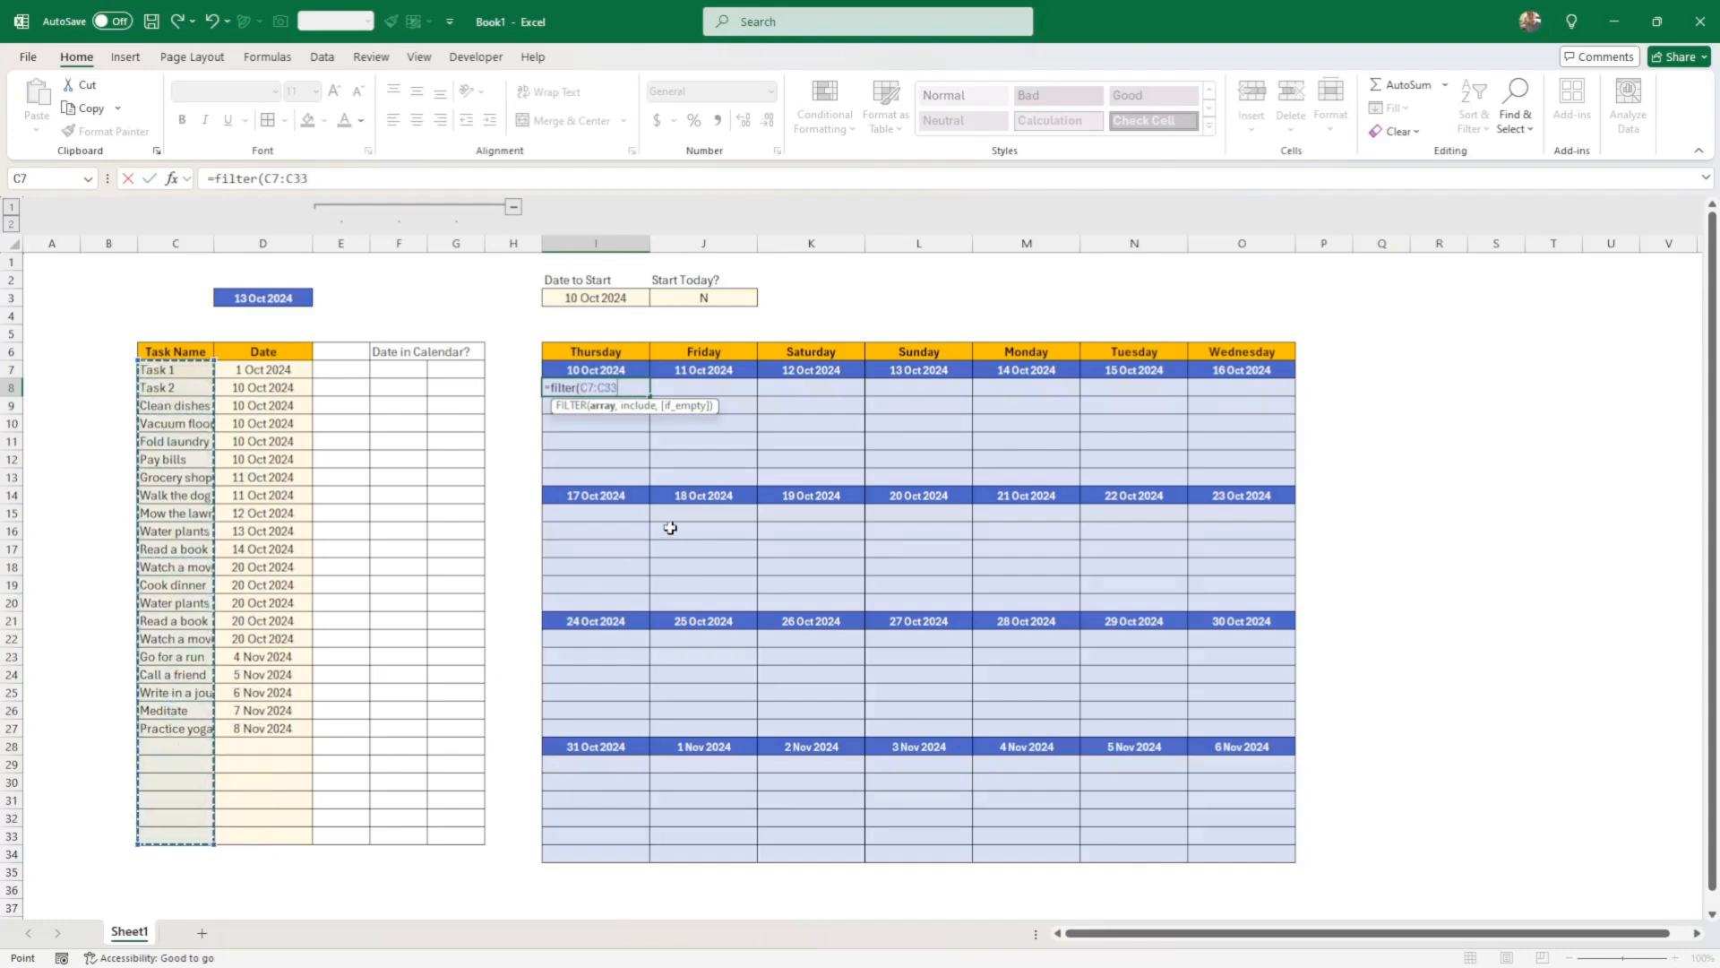
type(",")
left_click(591, 387)
key("F4")
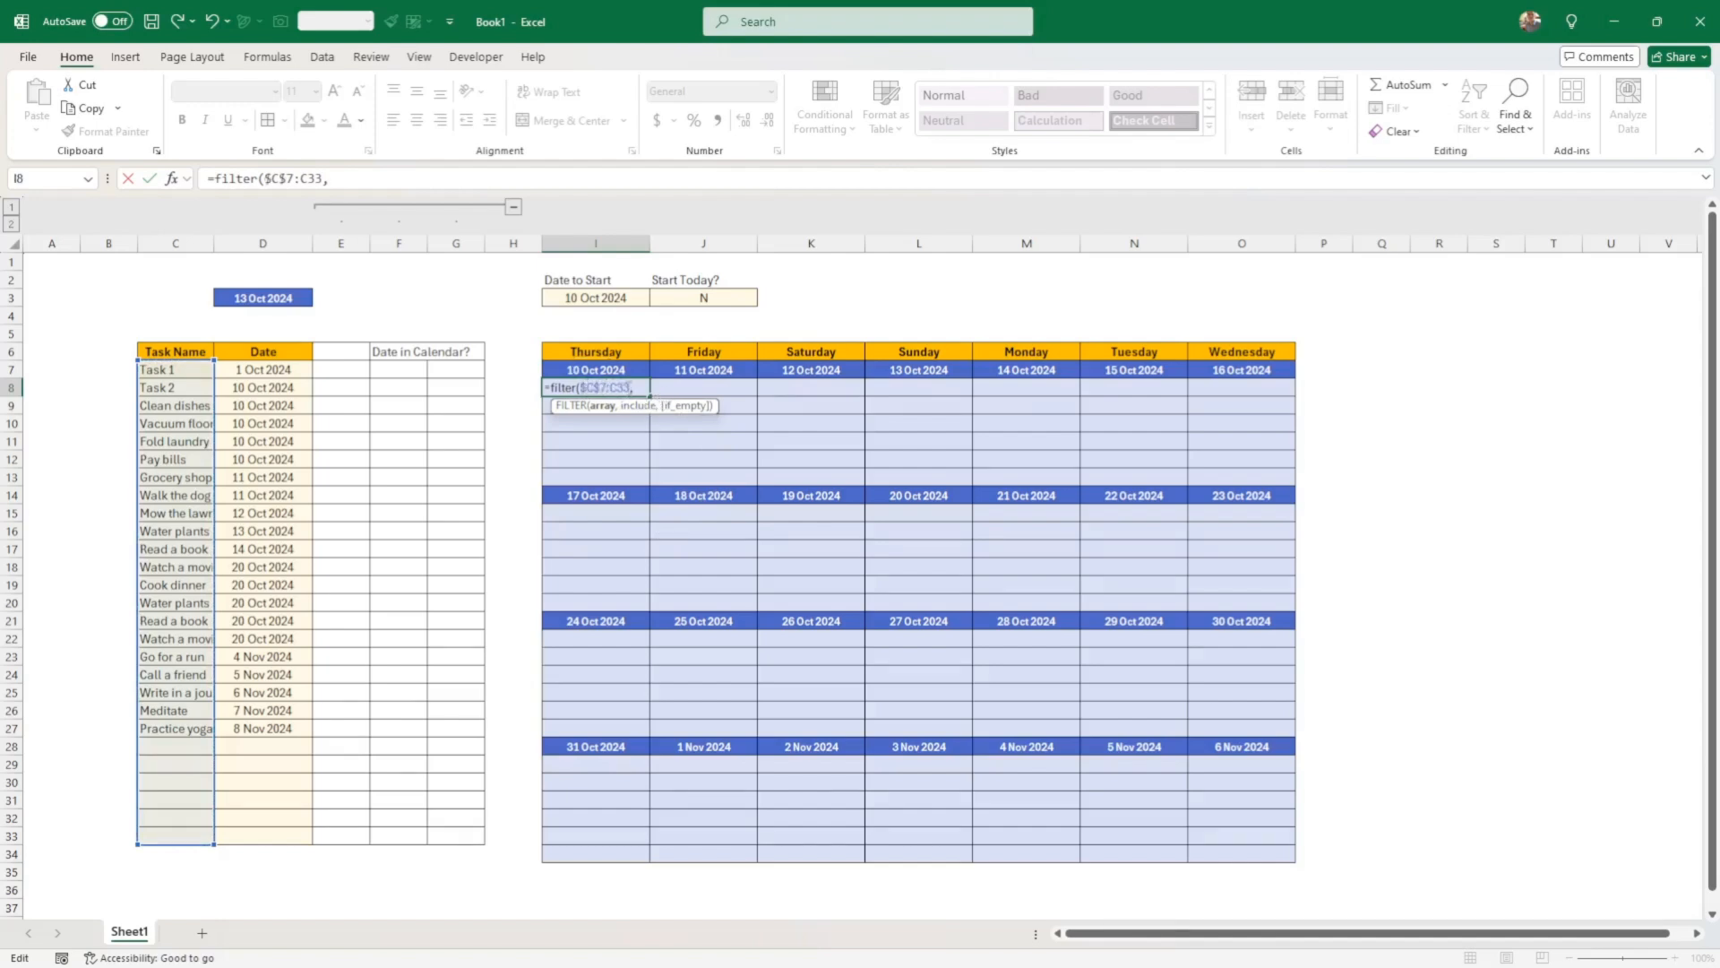
double_click(627, 387)
key("F4")
left_click(646, 388)
left_click(358, 179)
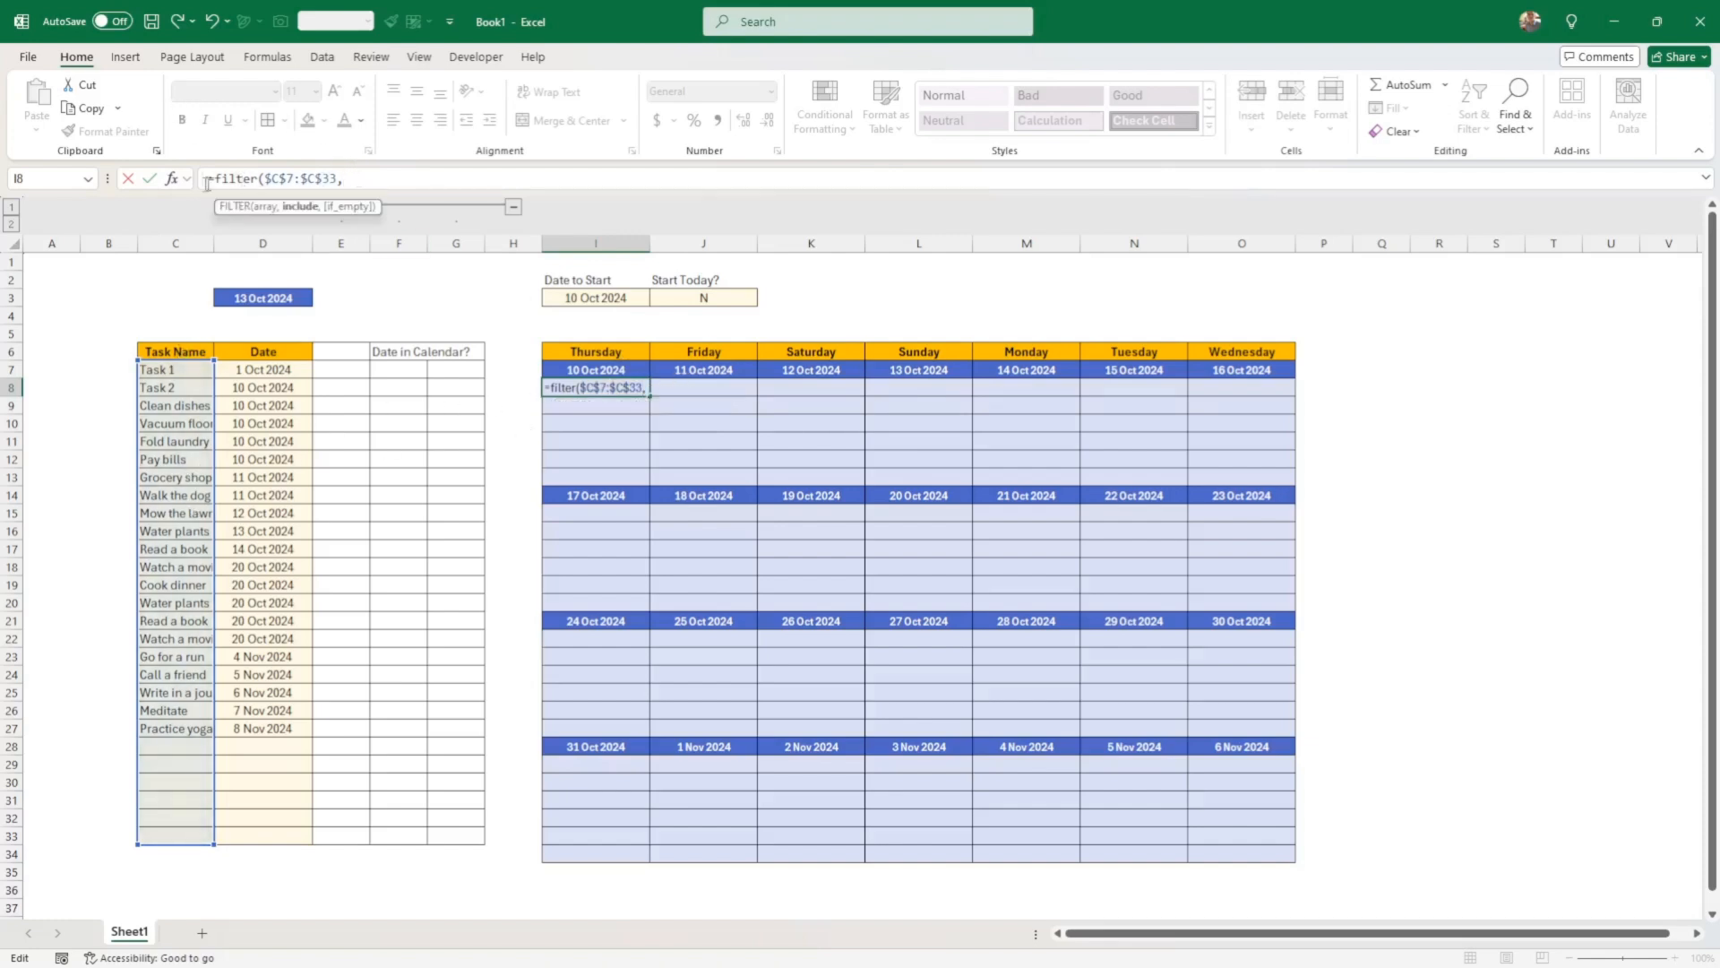
Set the FILTER function's Include argument to $D$7:$D$33=I7 to match task dates with the calendar date
left_click(172, 180)
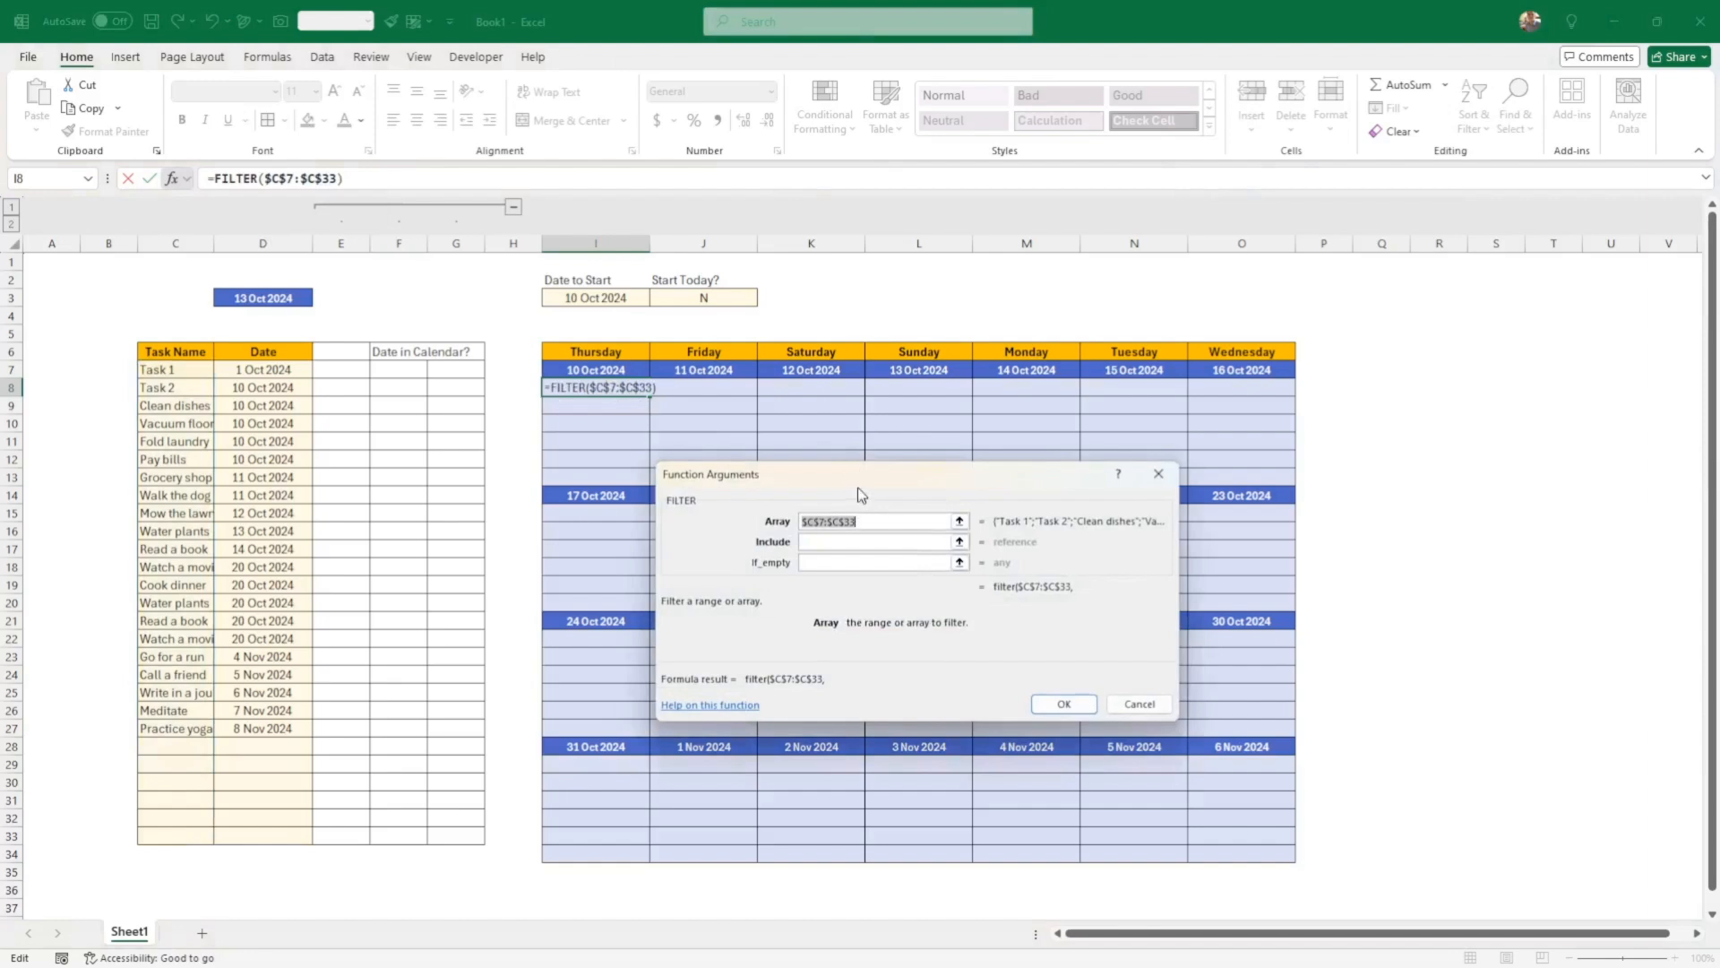
left_click_drag(858, 489, 800, 471)
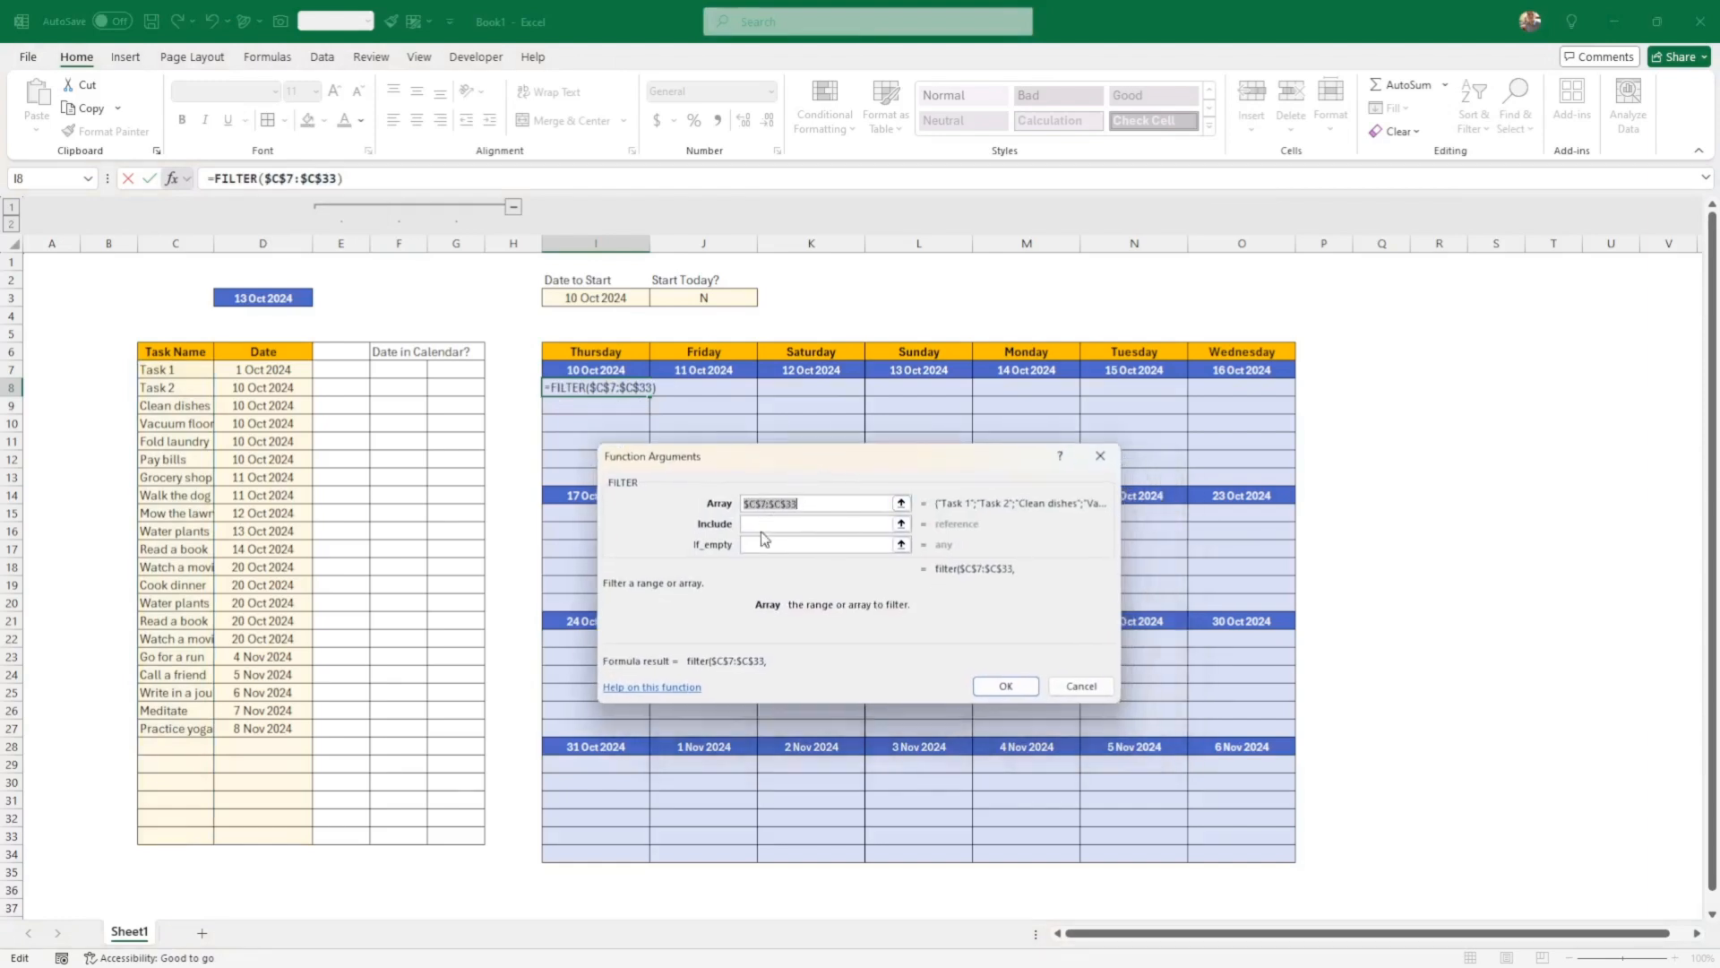
left_click(764, 524)
left_click(259, 370)
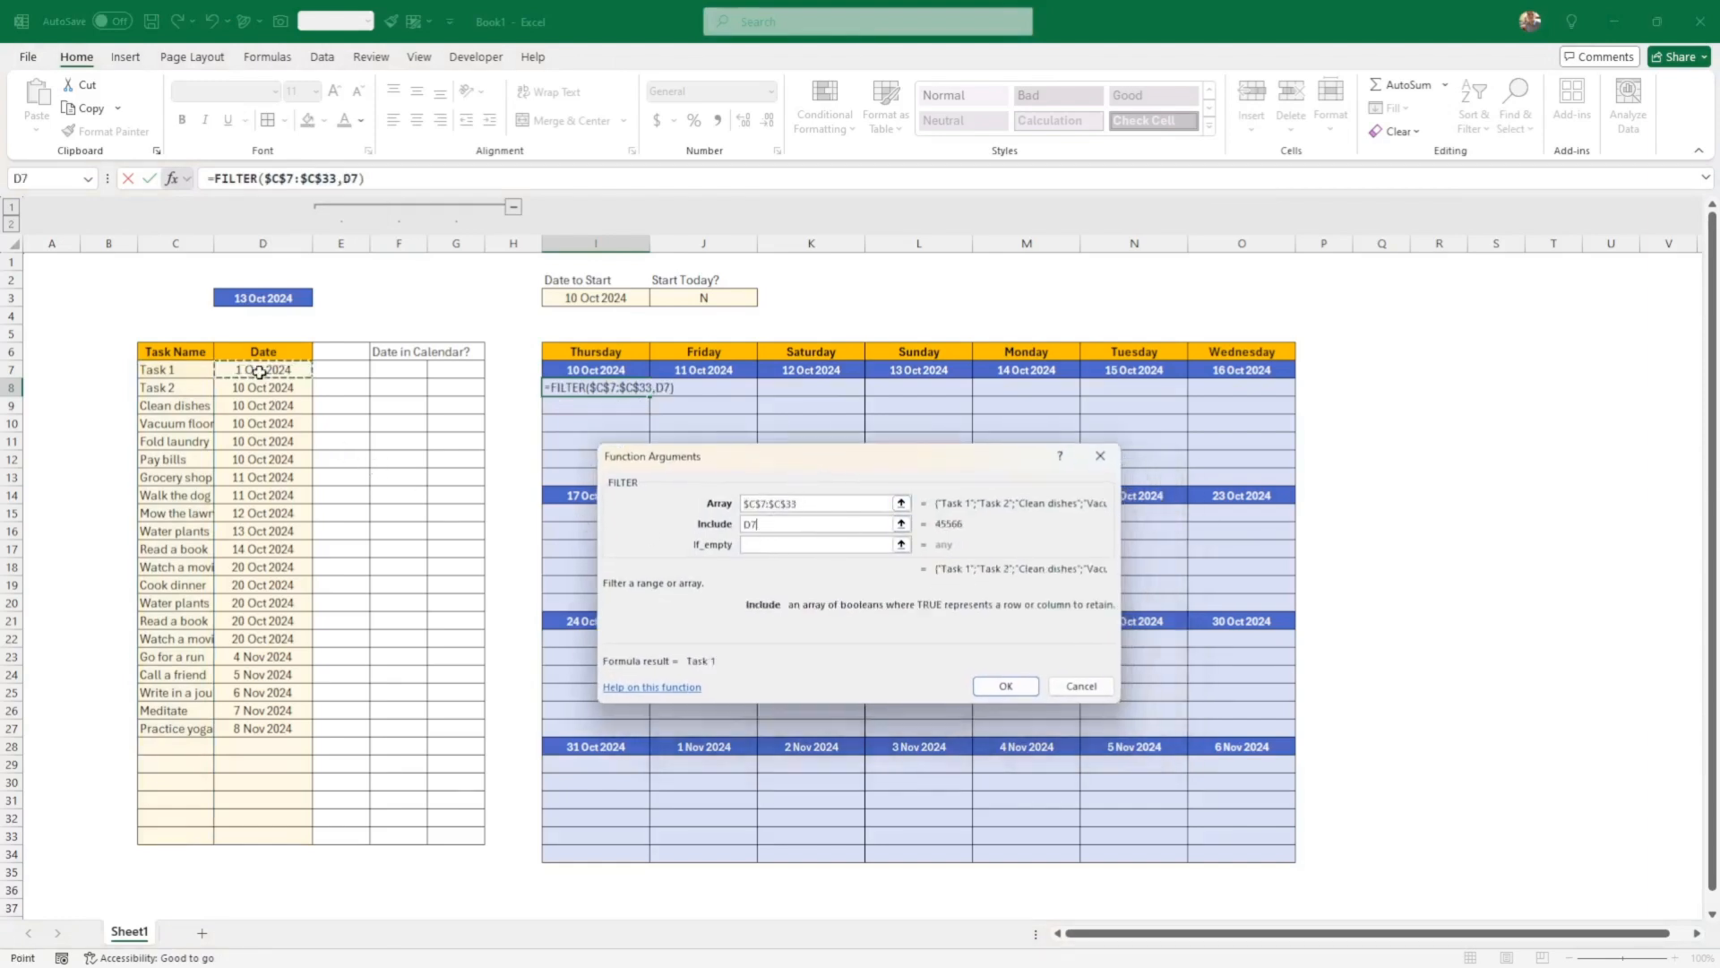
left_click_drag(259, 370, 269, 835)
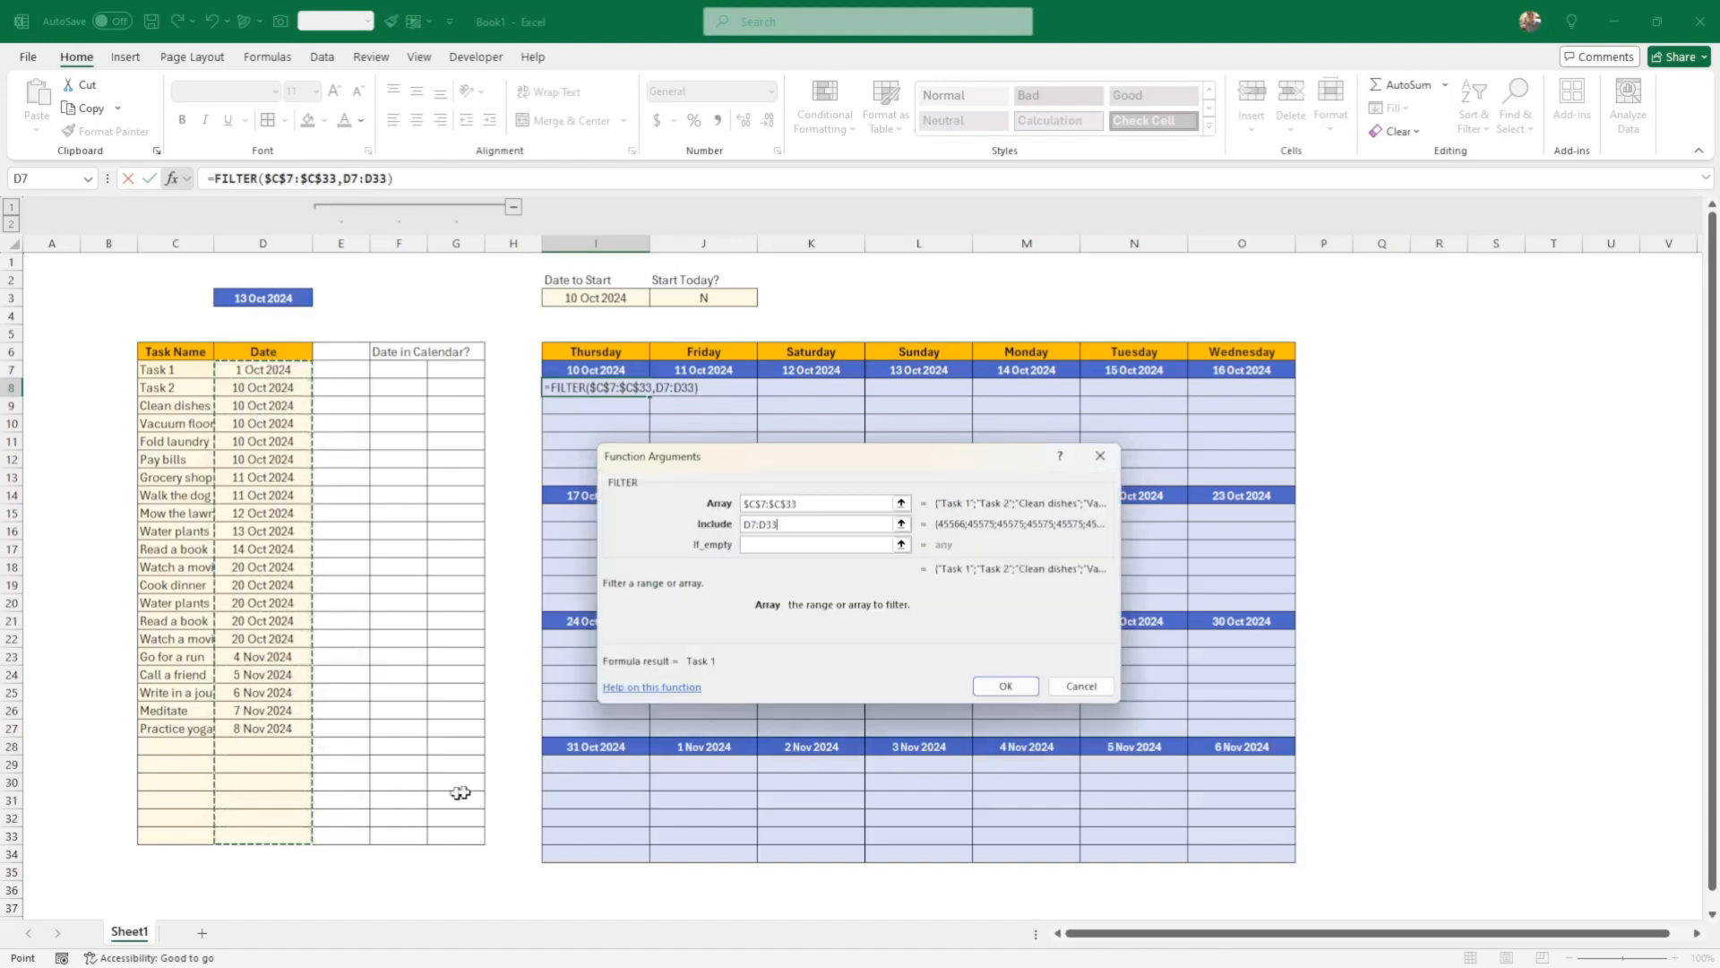
key("F4")
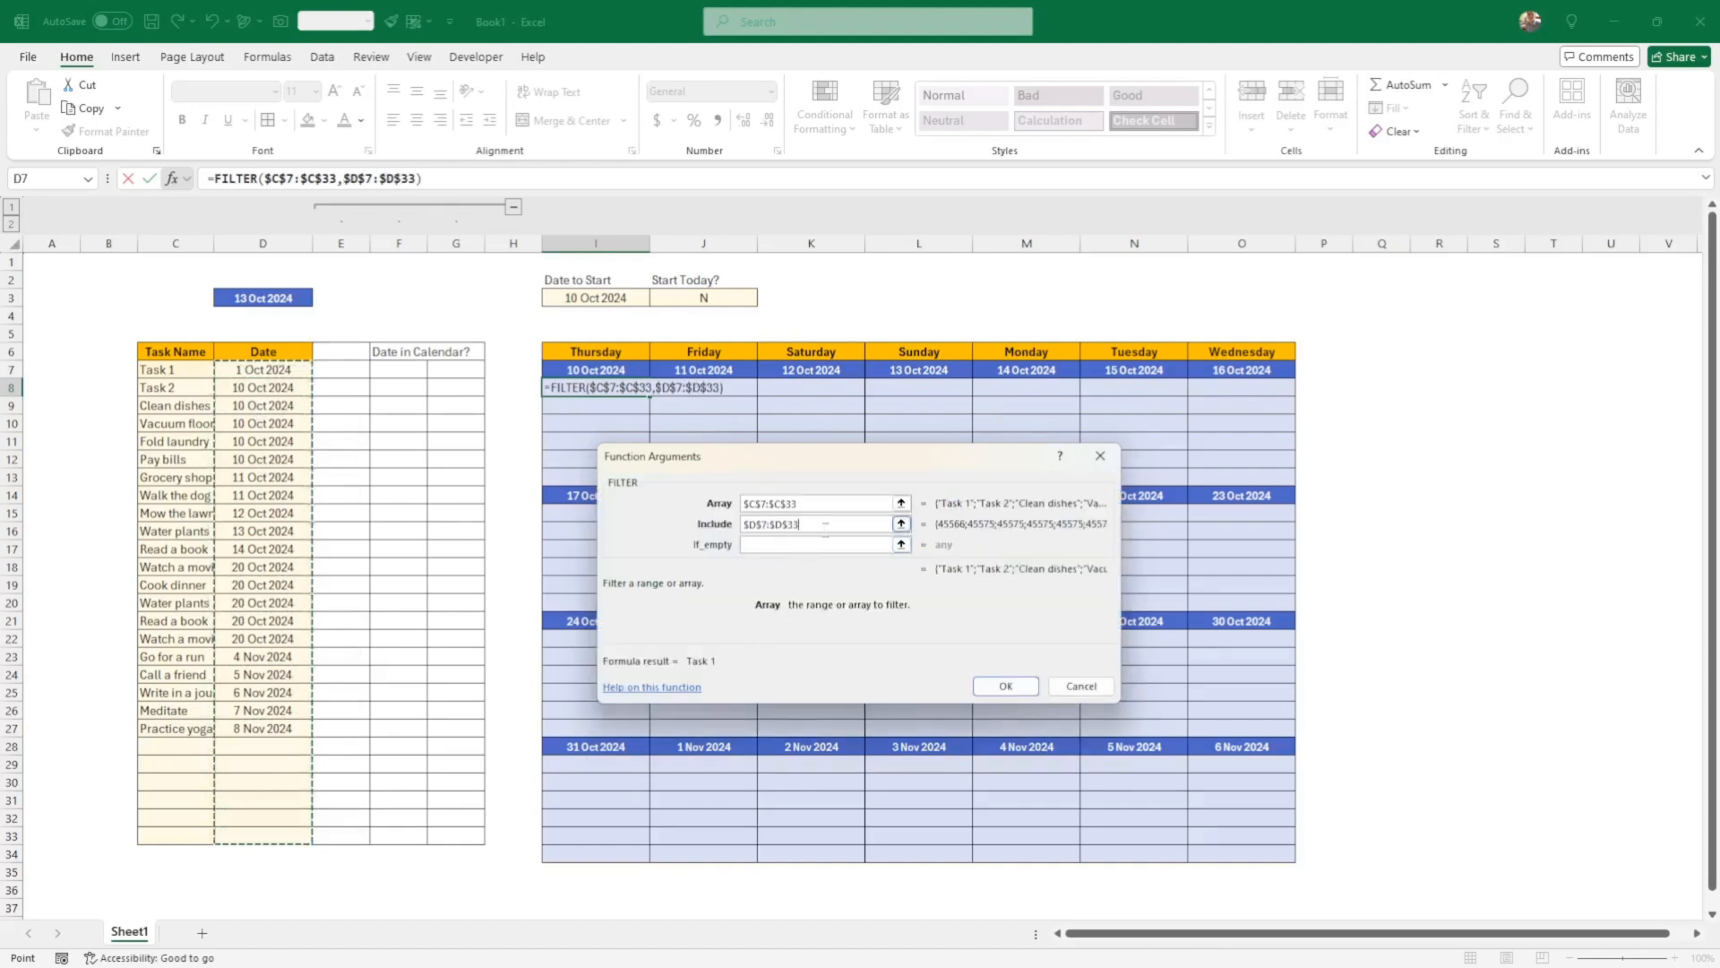
type("=")
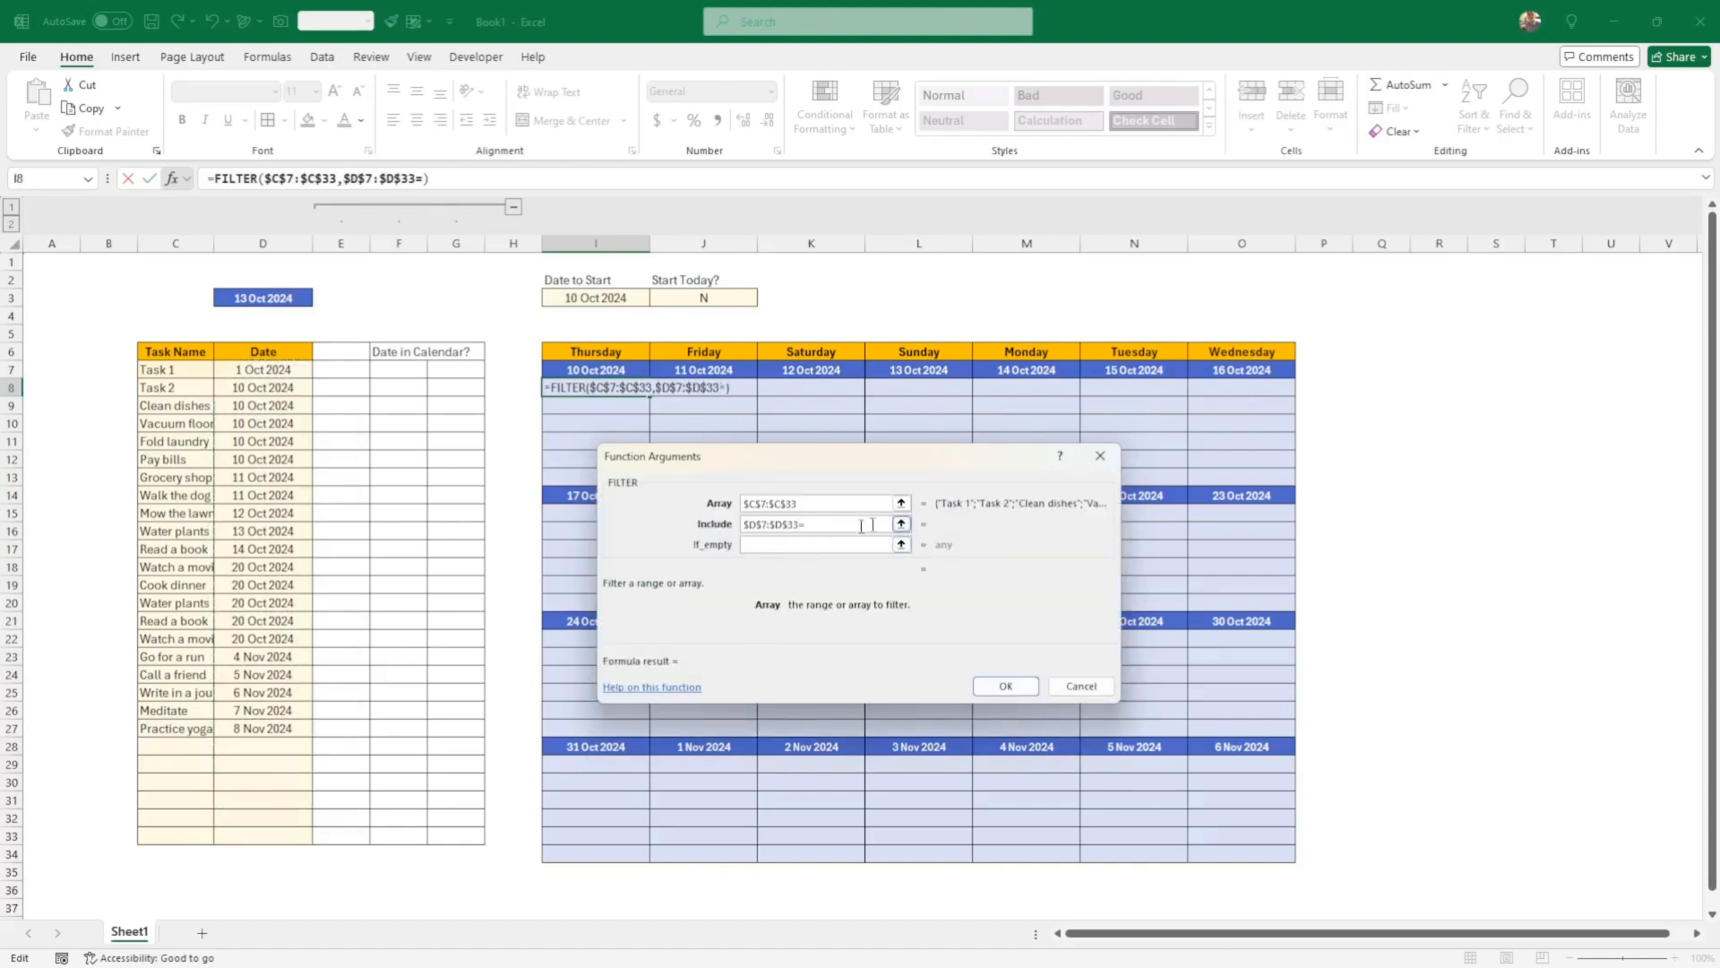
left_click(606, 372)
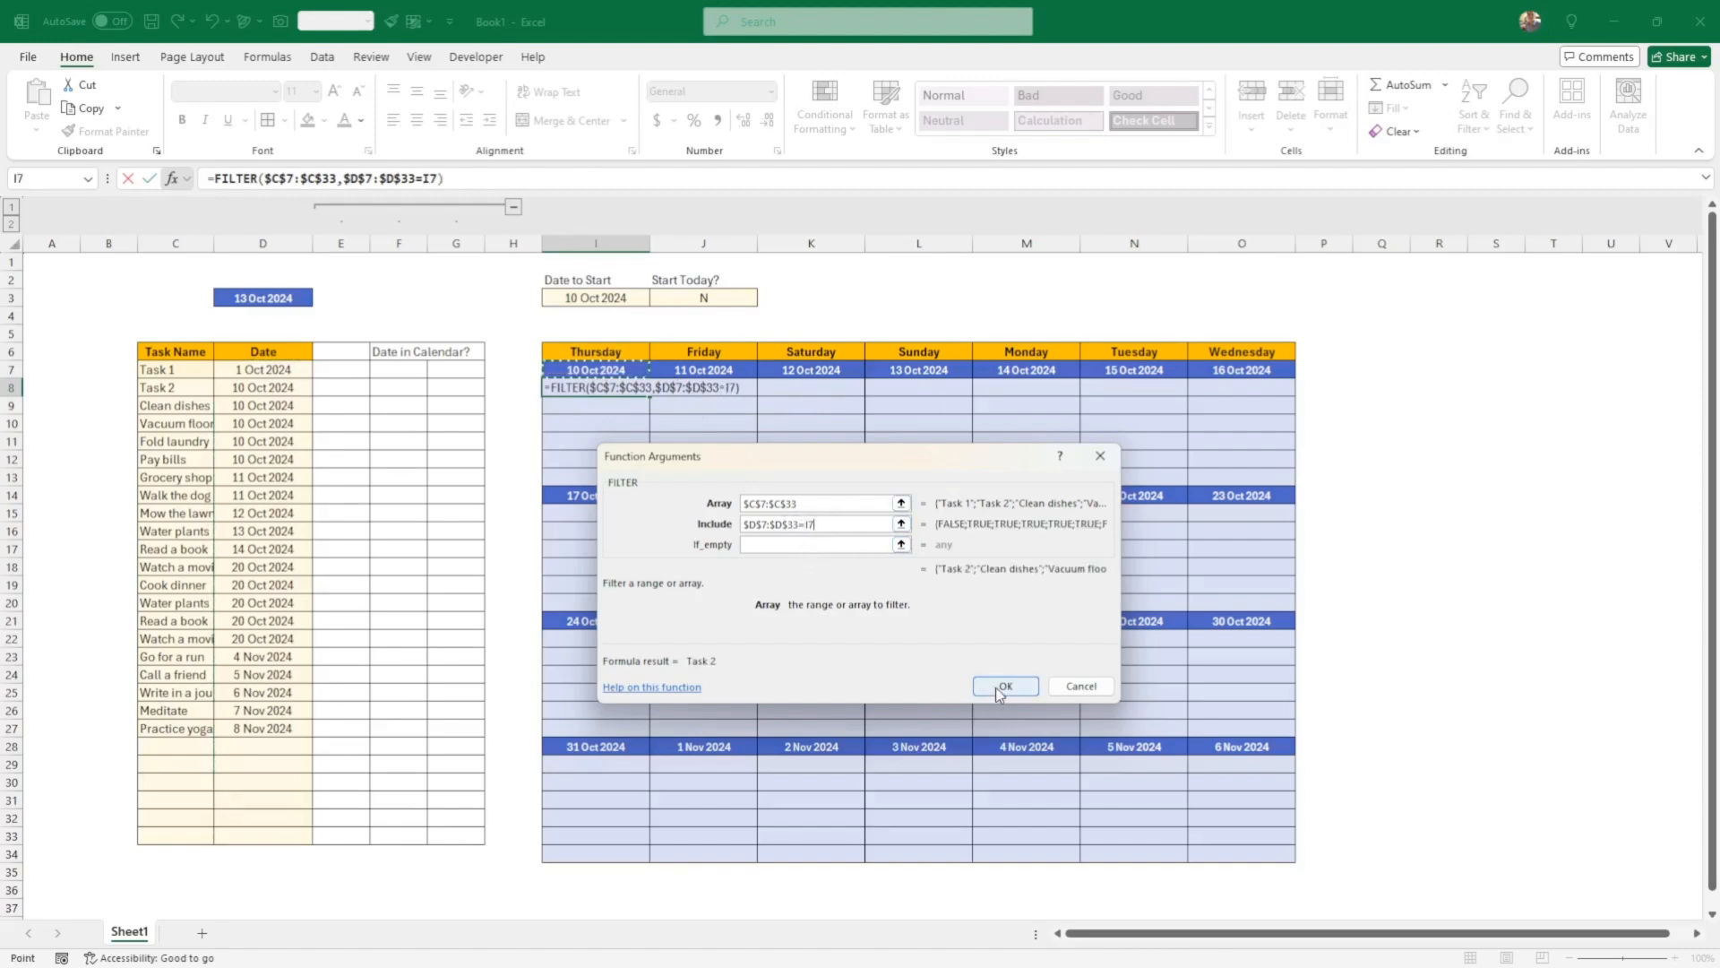
Set the FILTER function's If_empty argument to "No Task" and enter the formula in I8
left_click(808, 546)
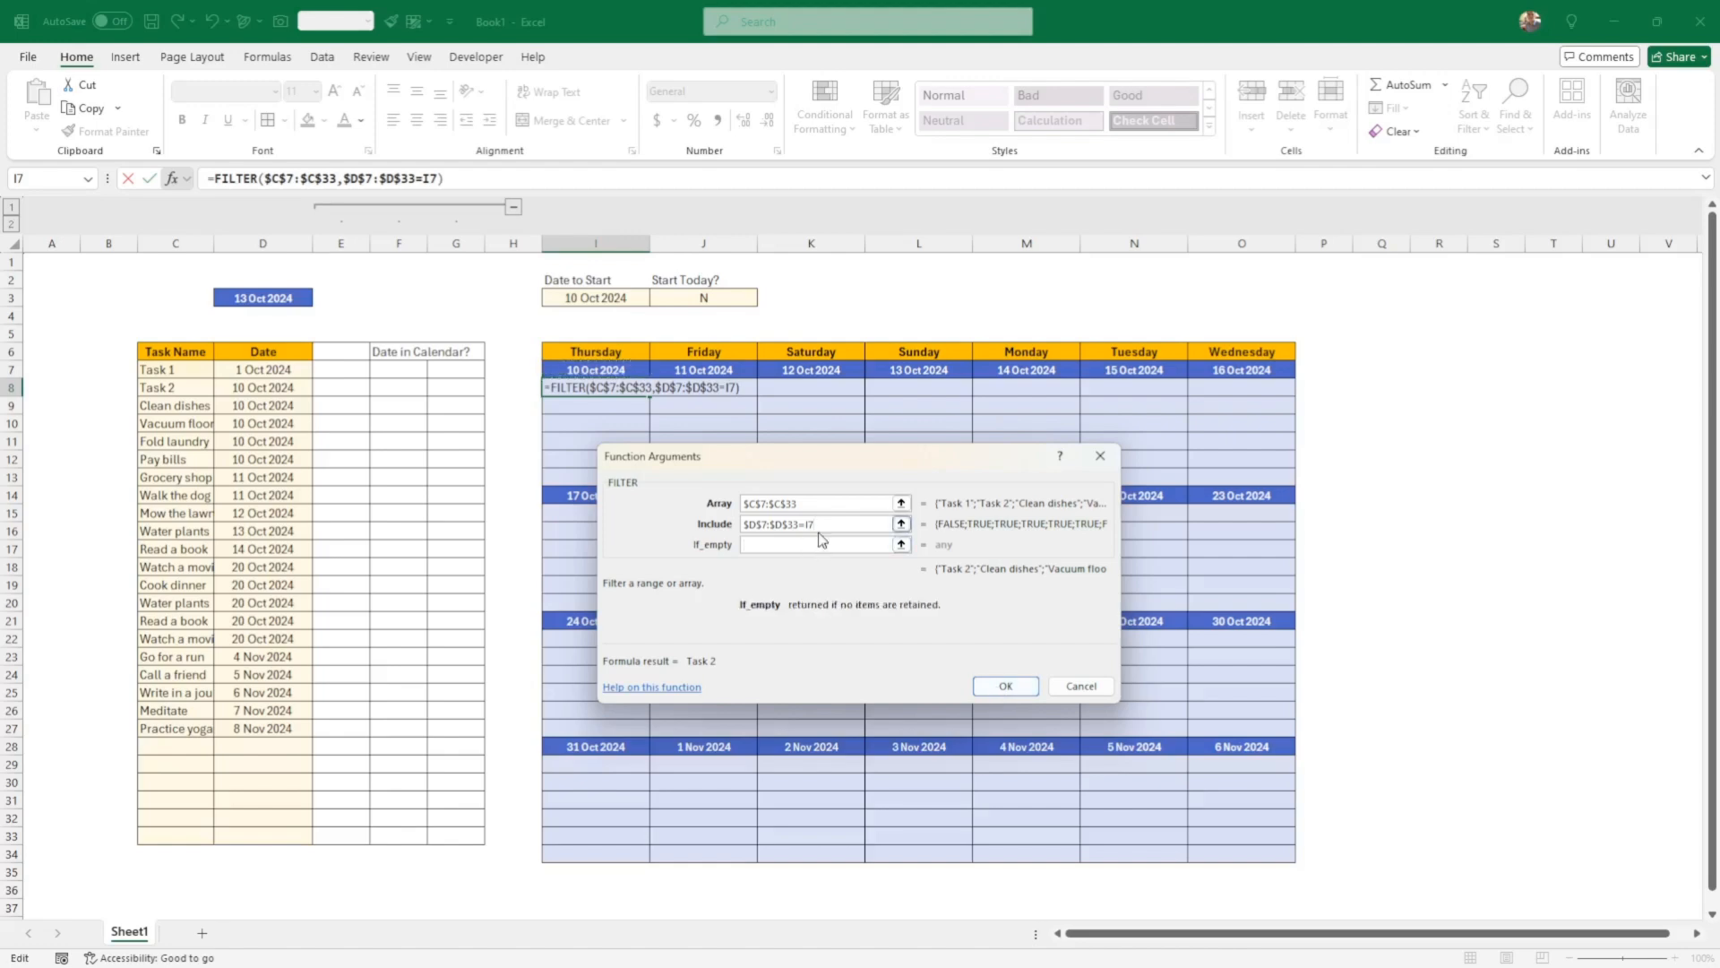
type("\"No")
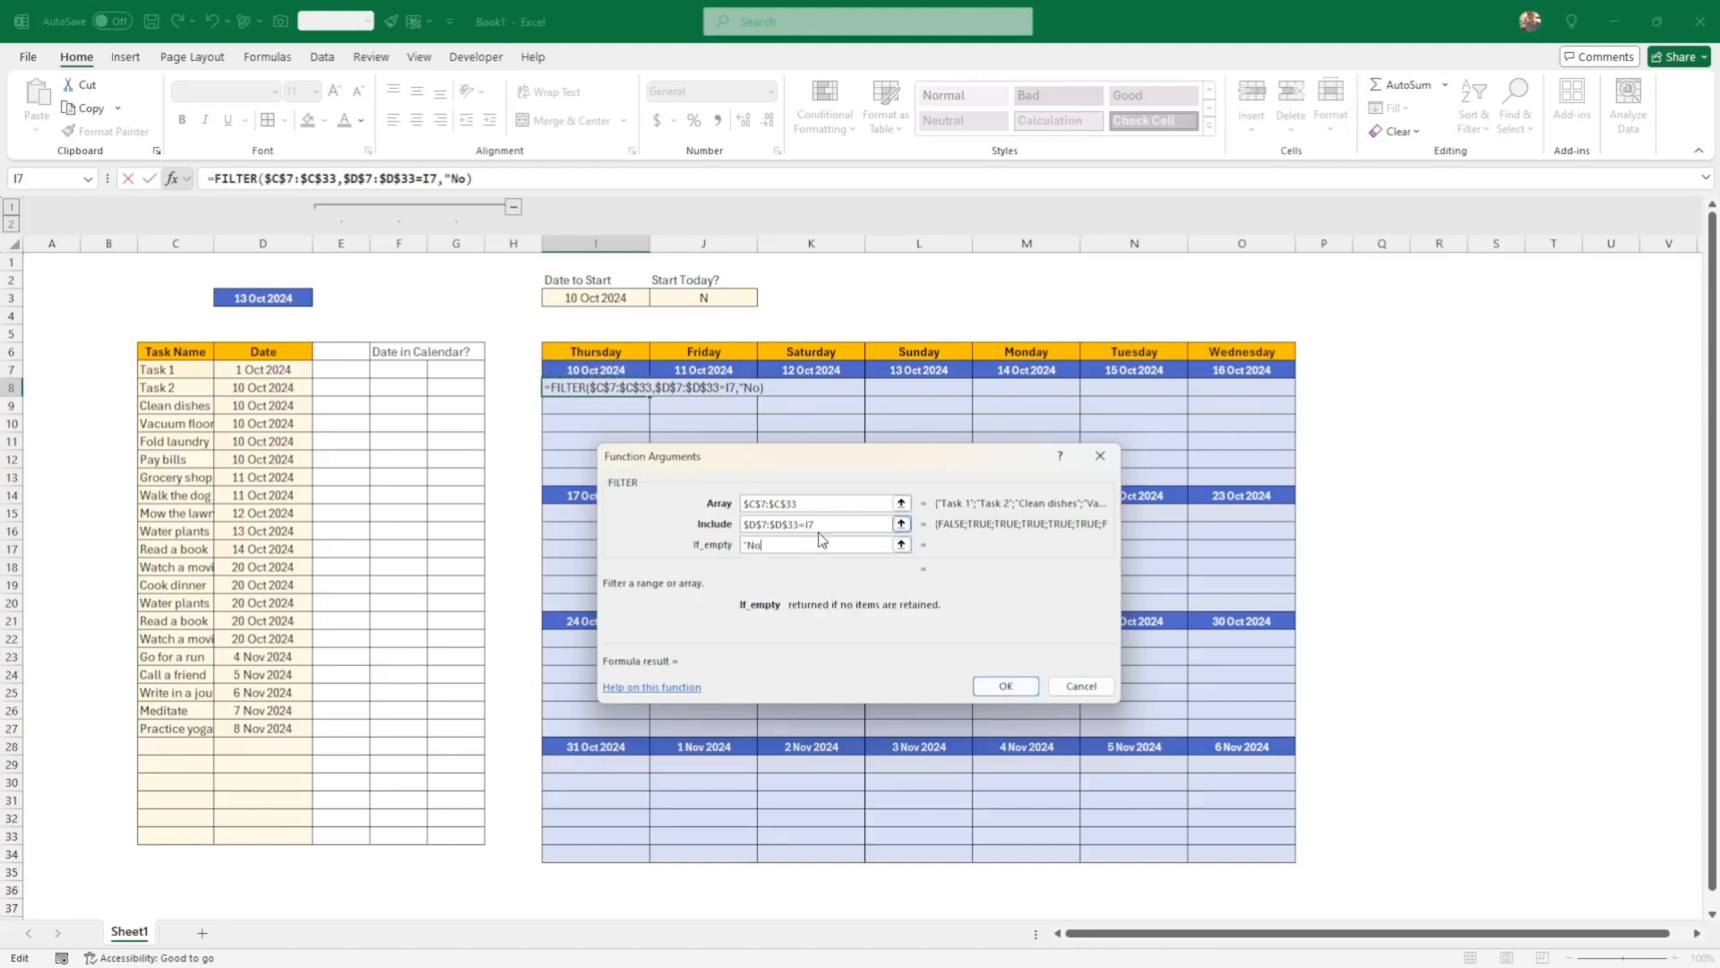
type(" Task\"")
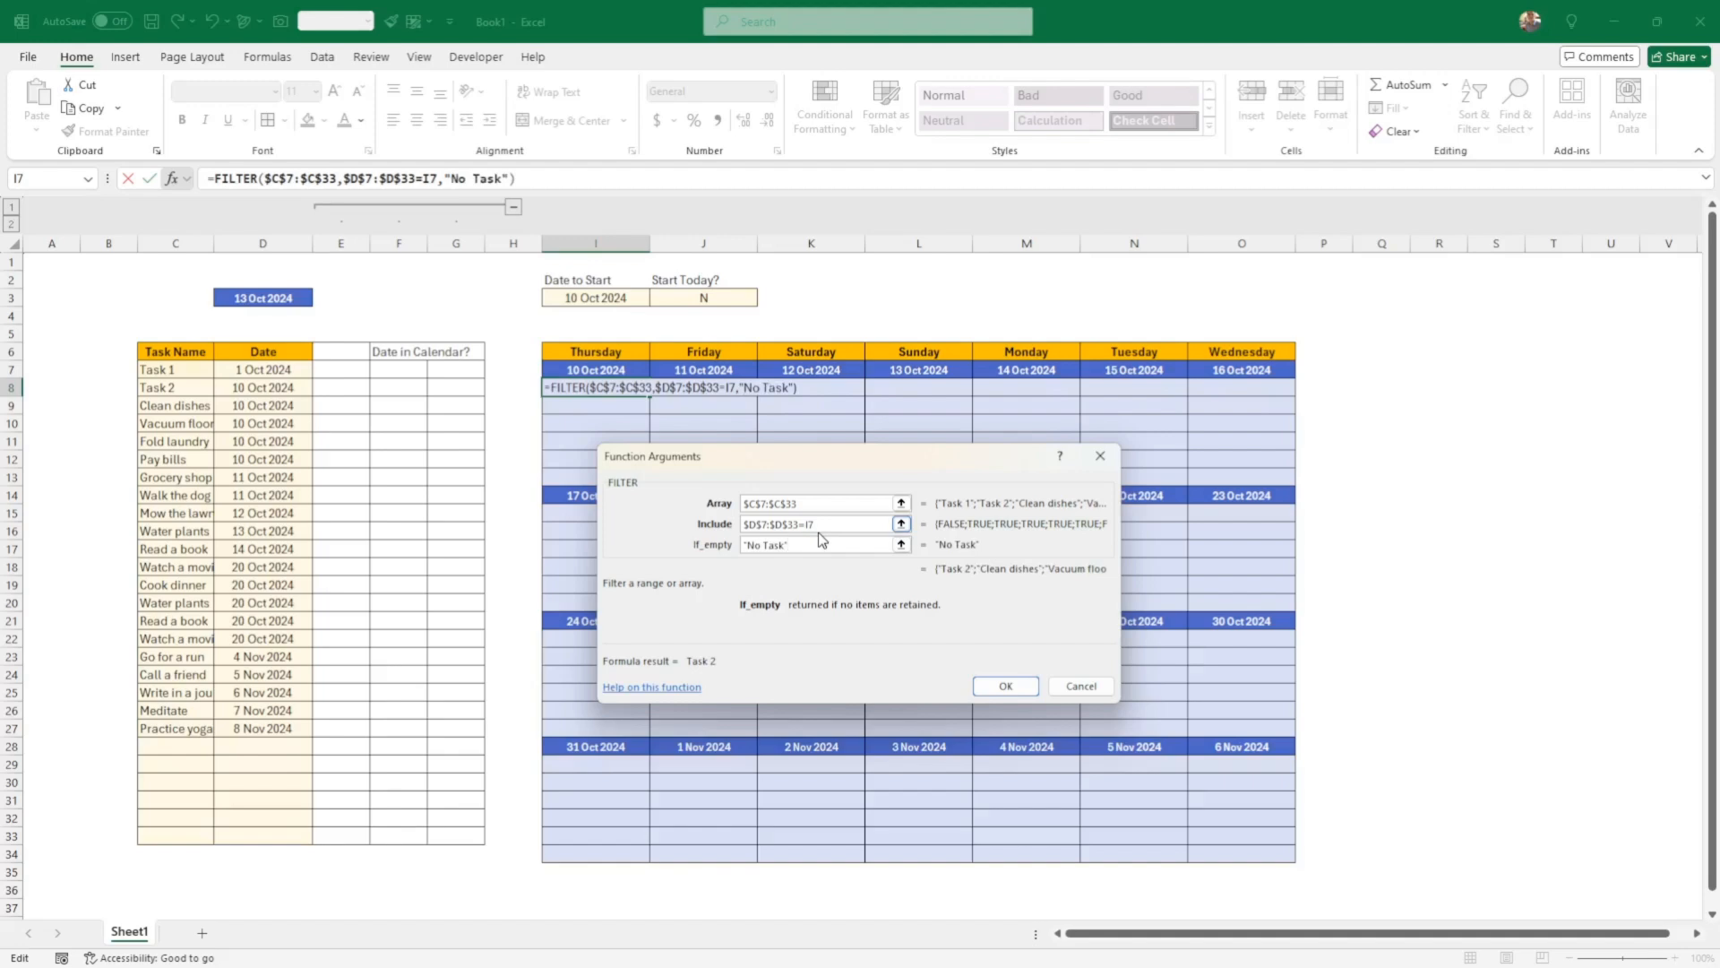
key("Return")
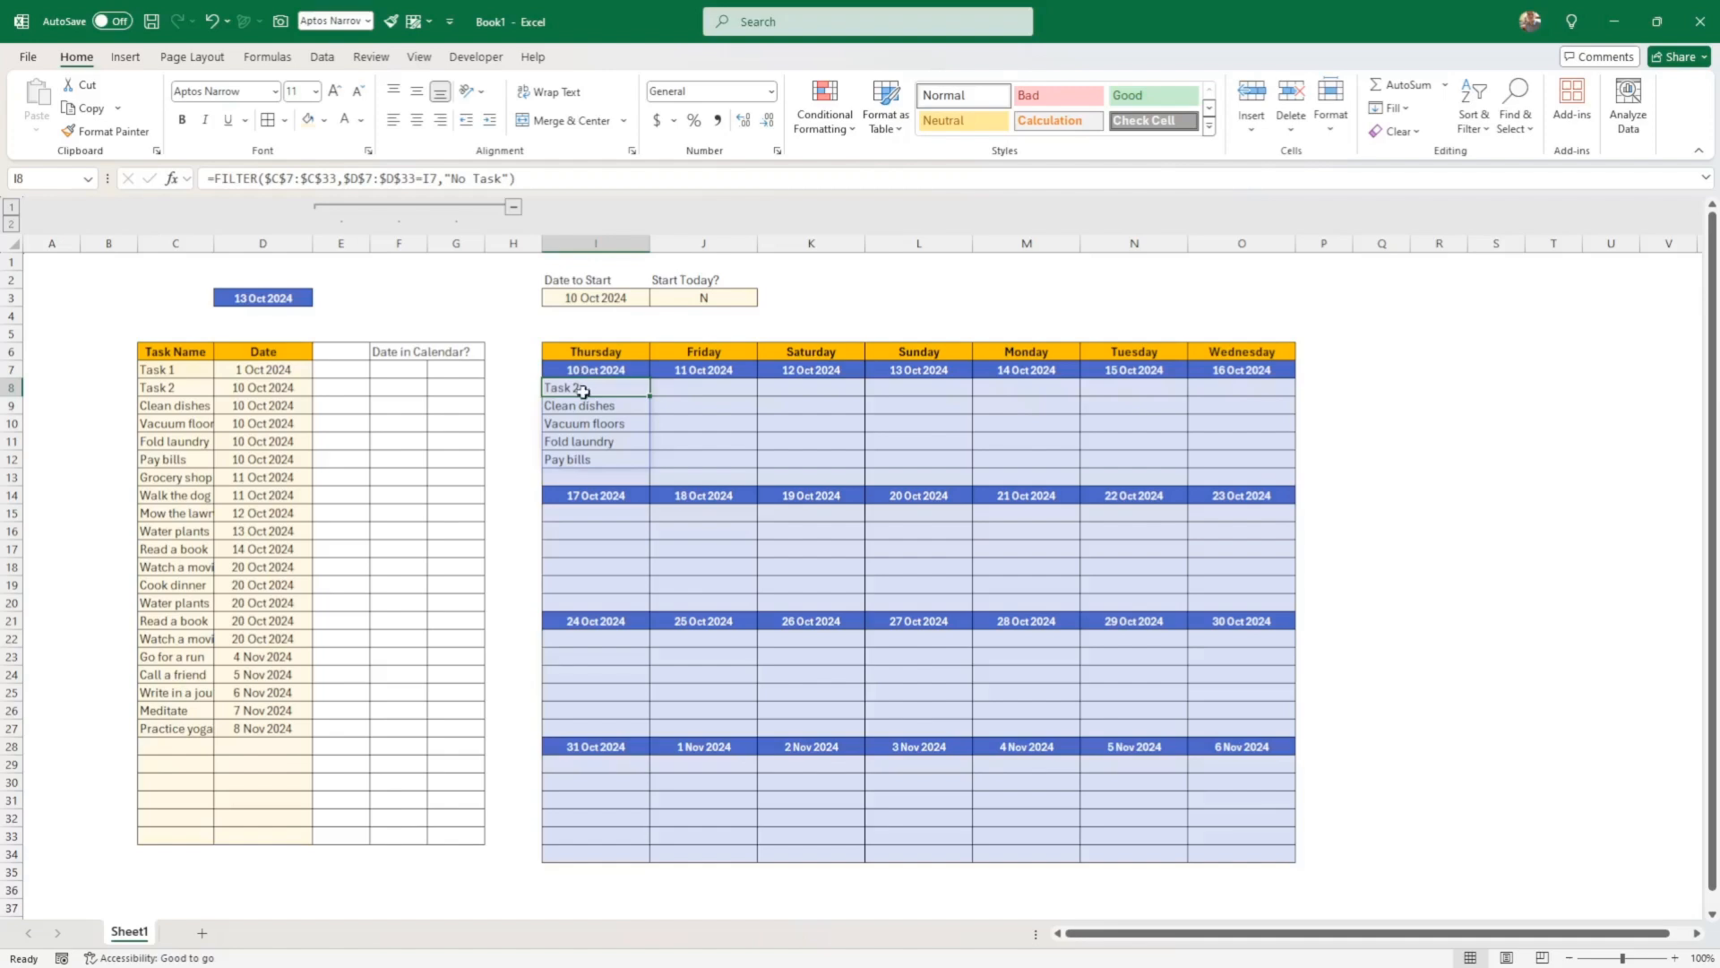
Change the date of the Water plants task in D20 to 10/10/2024
left_click_drag(263, 389, 261, 459)
left_click(249, 605)
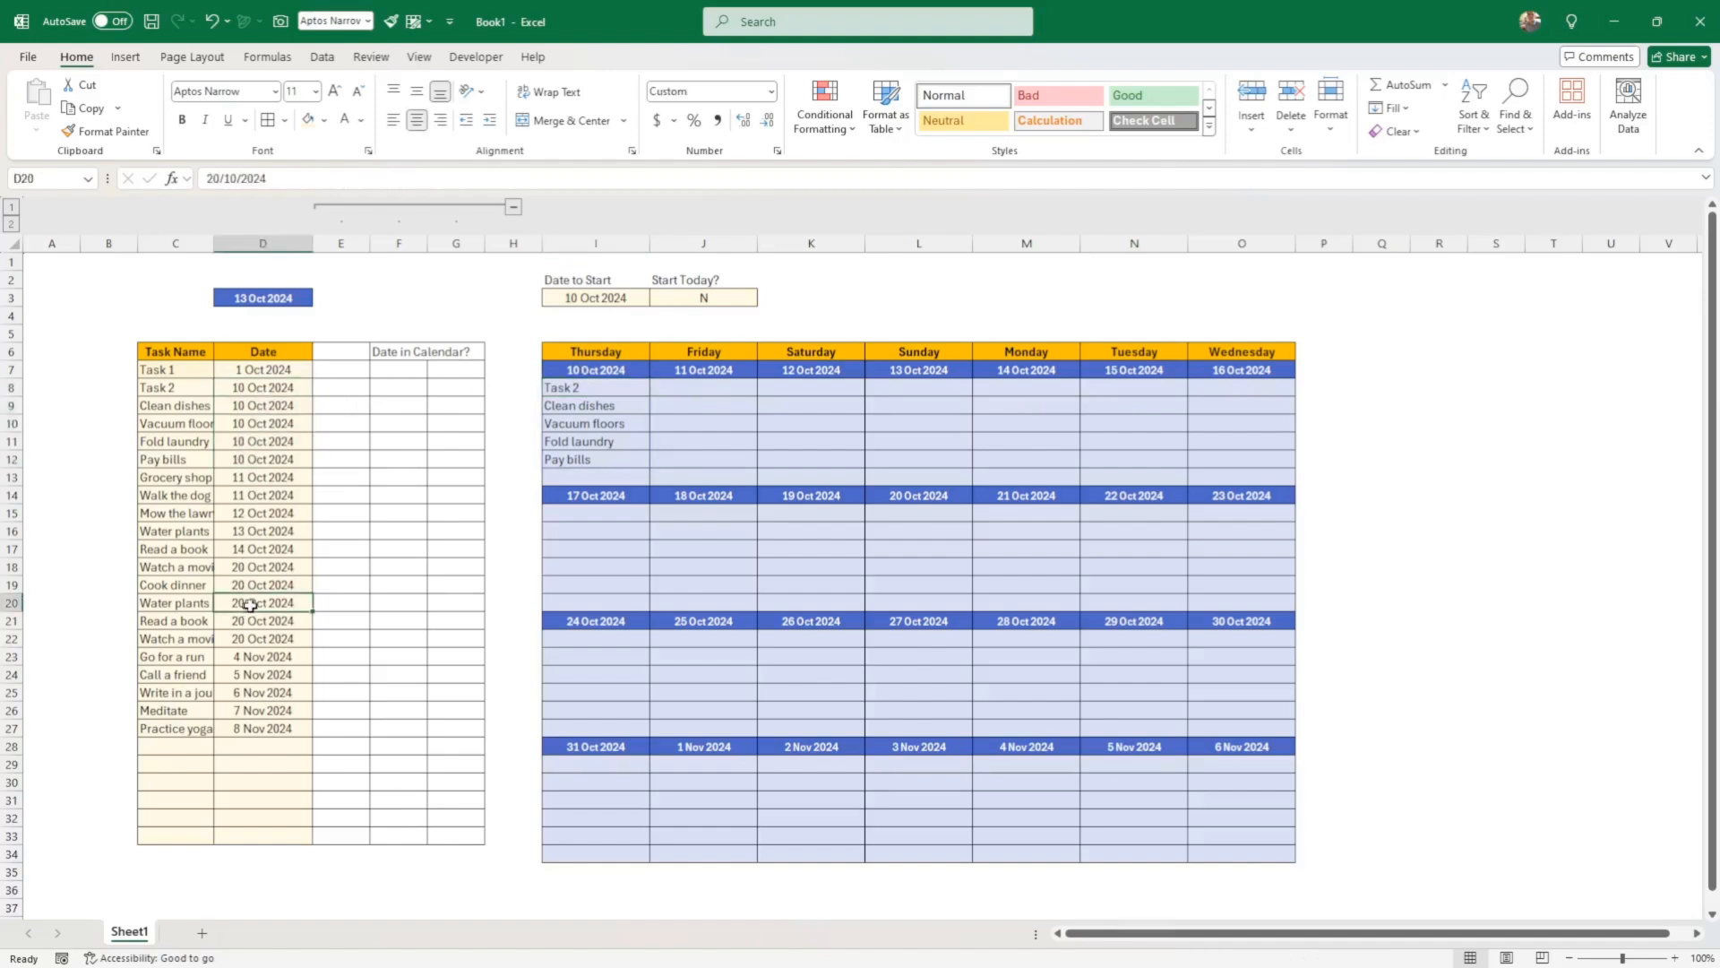
type("10/10/2024")
key("Return")
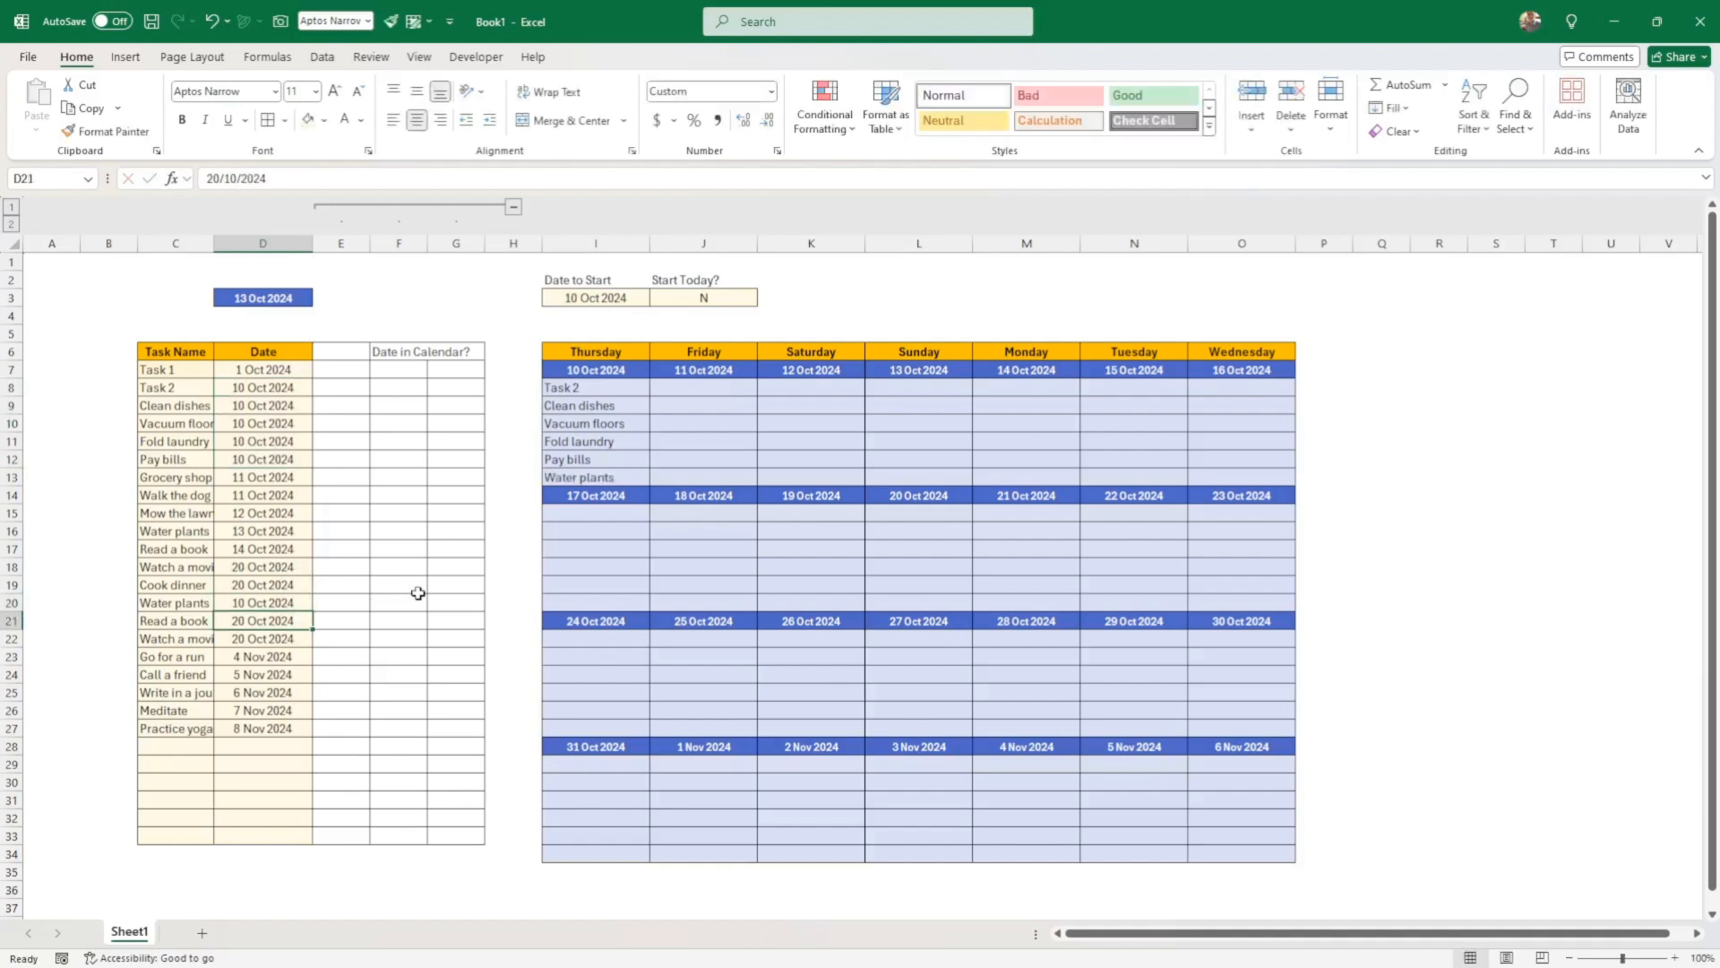
Set the Date to Start in I3 to 8/10
left_click(610, 300)
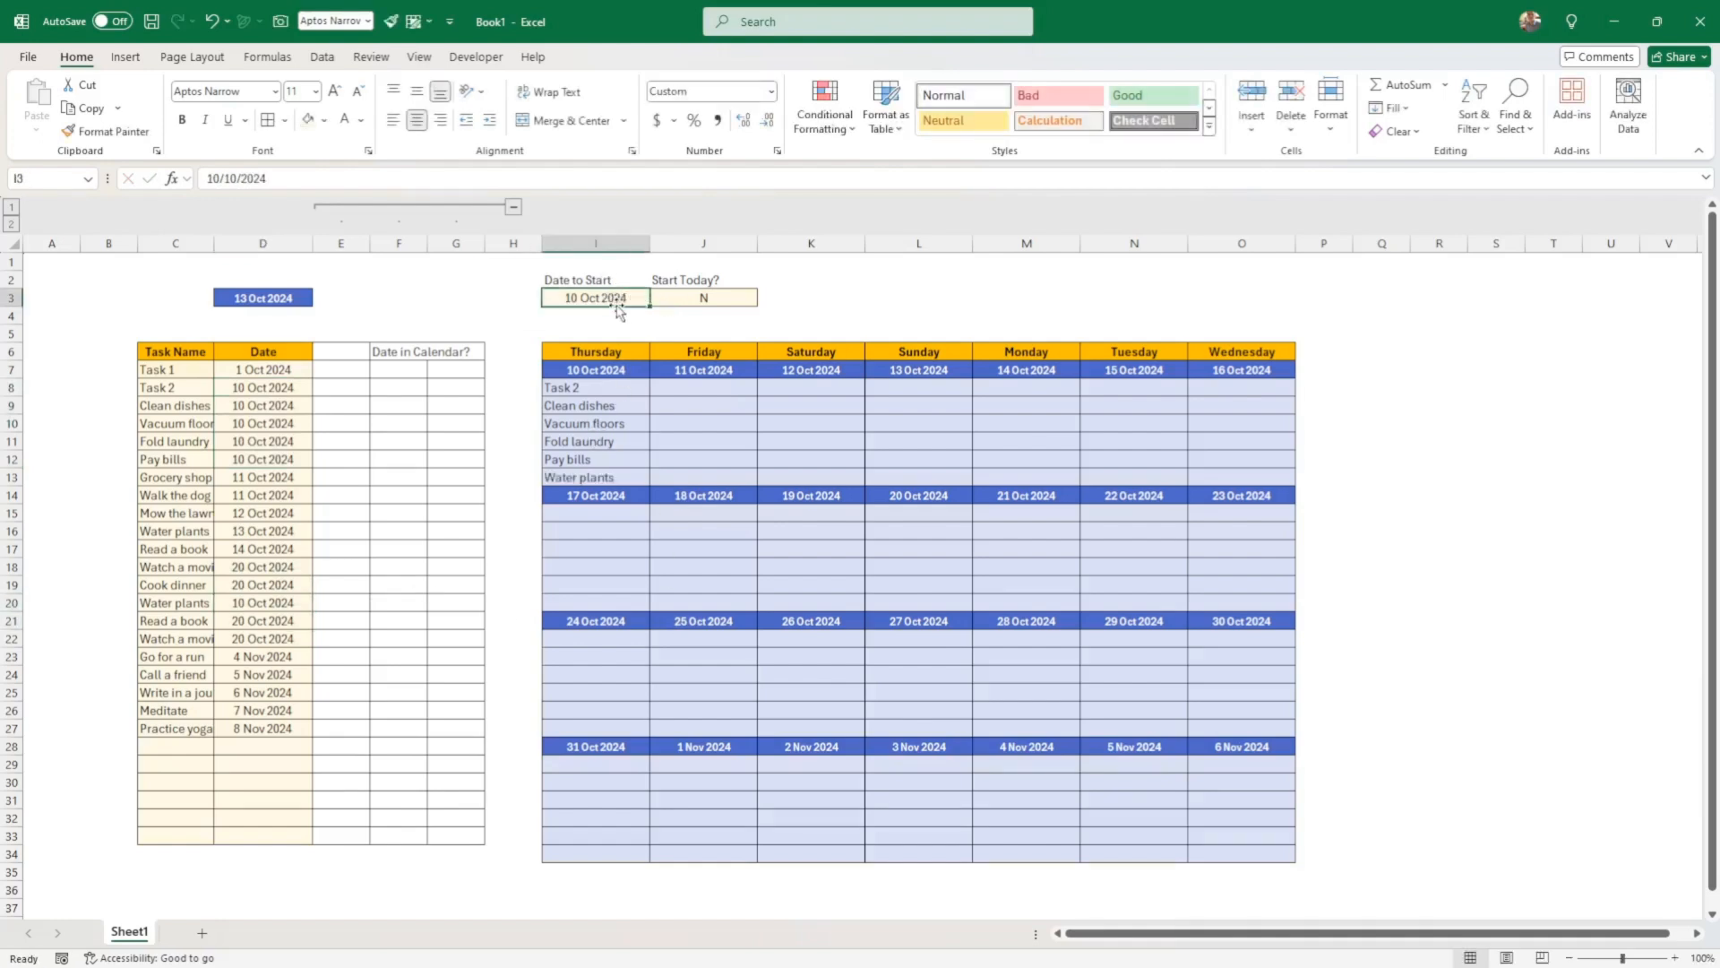
type("8/10")
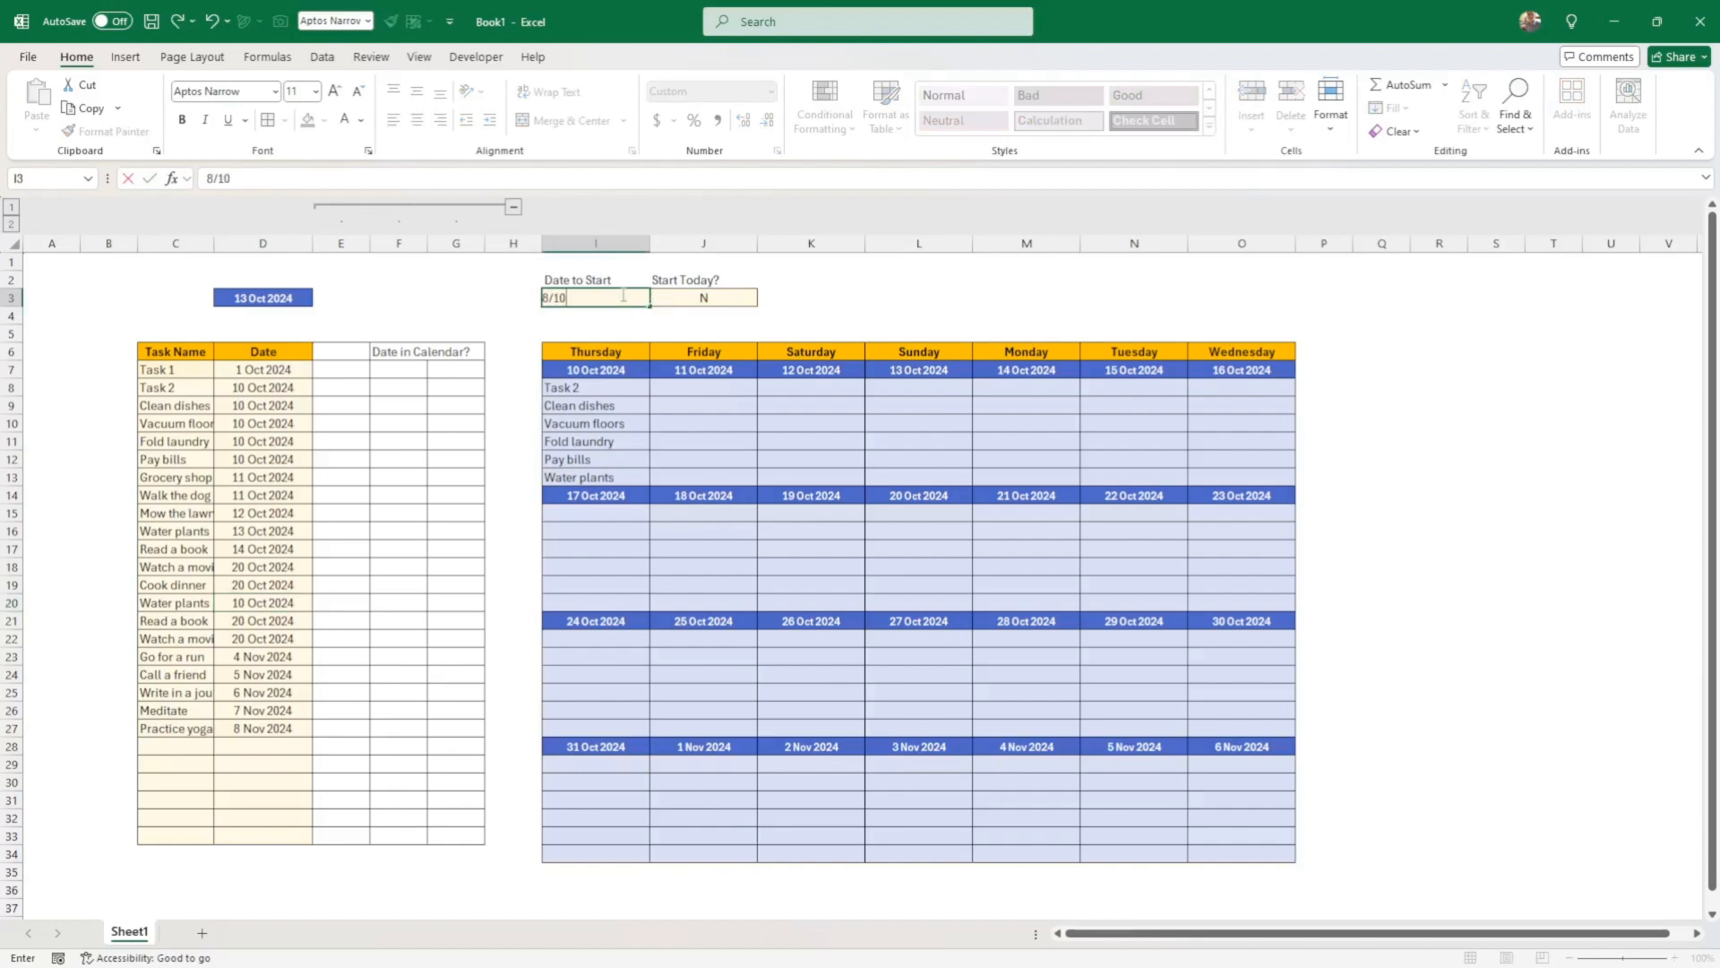
key("Return")
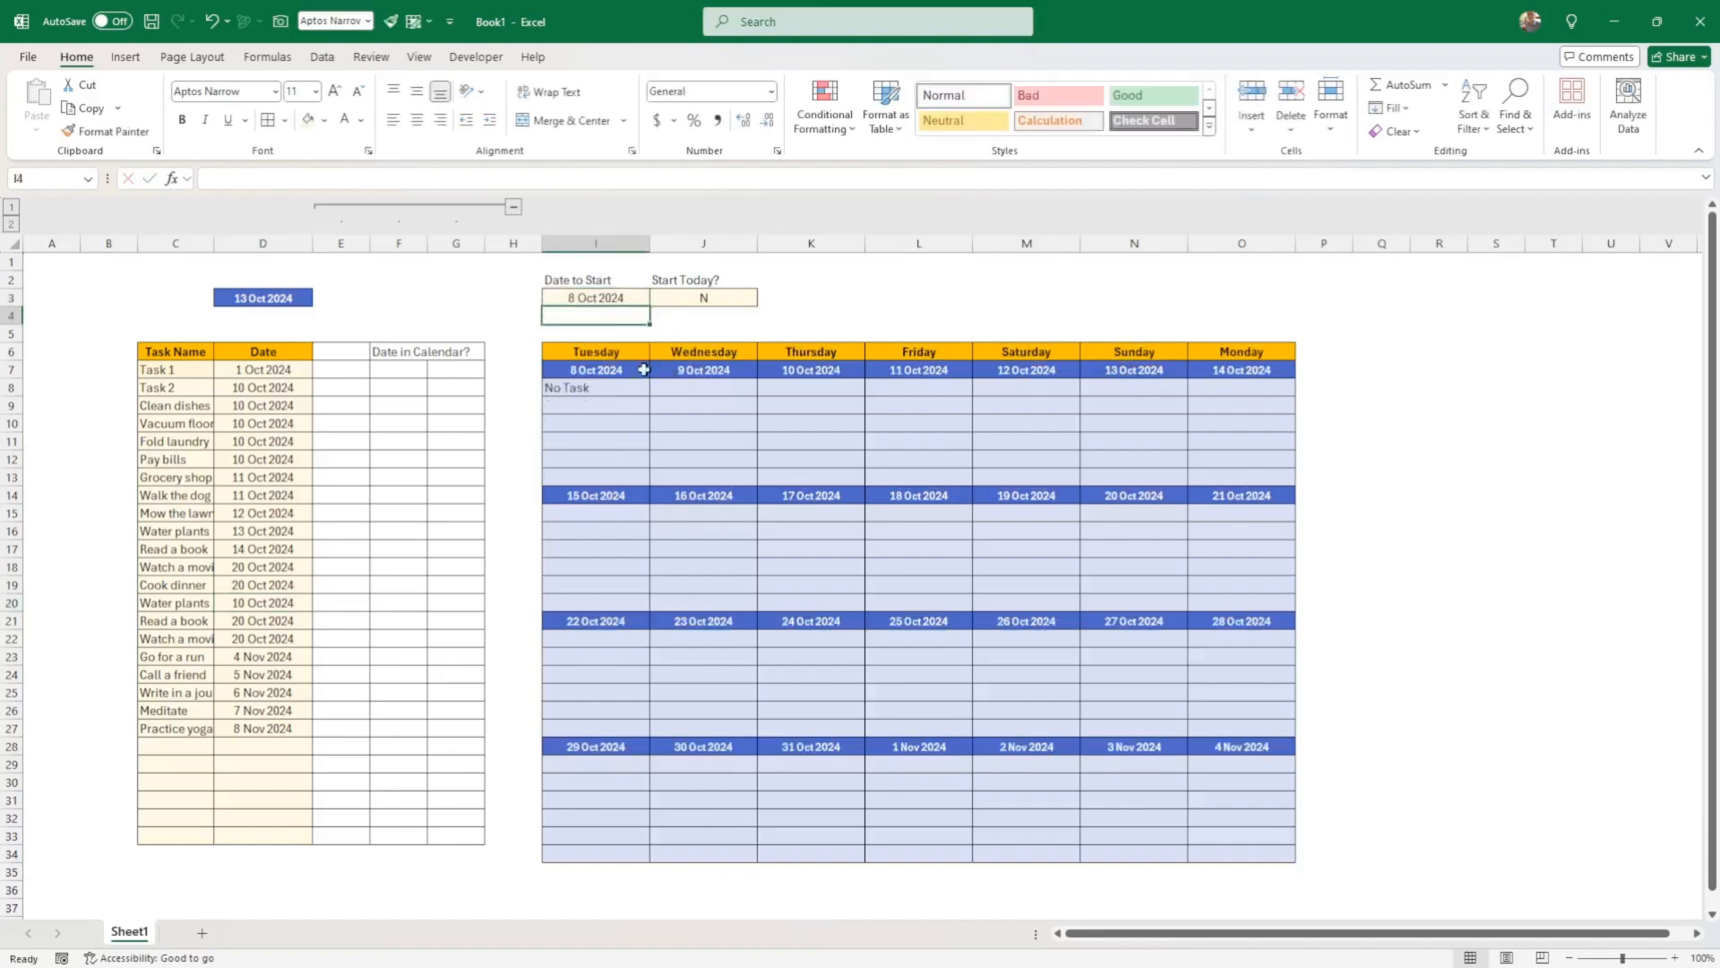
Fill the FILTER formula from I8 across the first week through O8
left_click(788, 387)
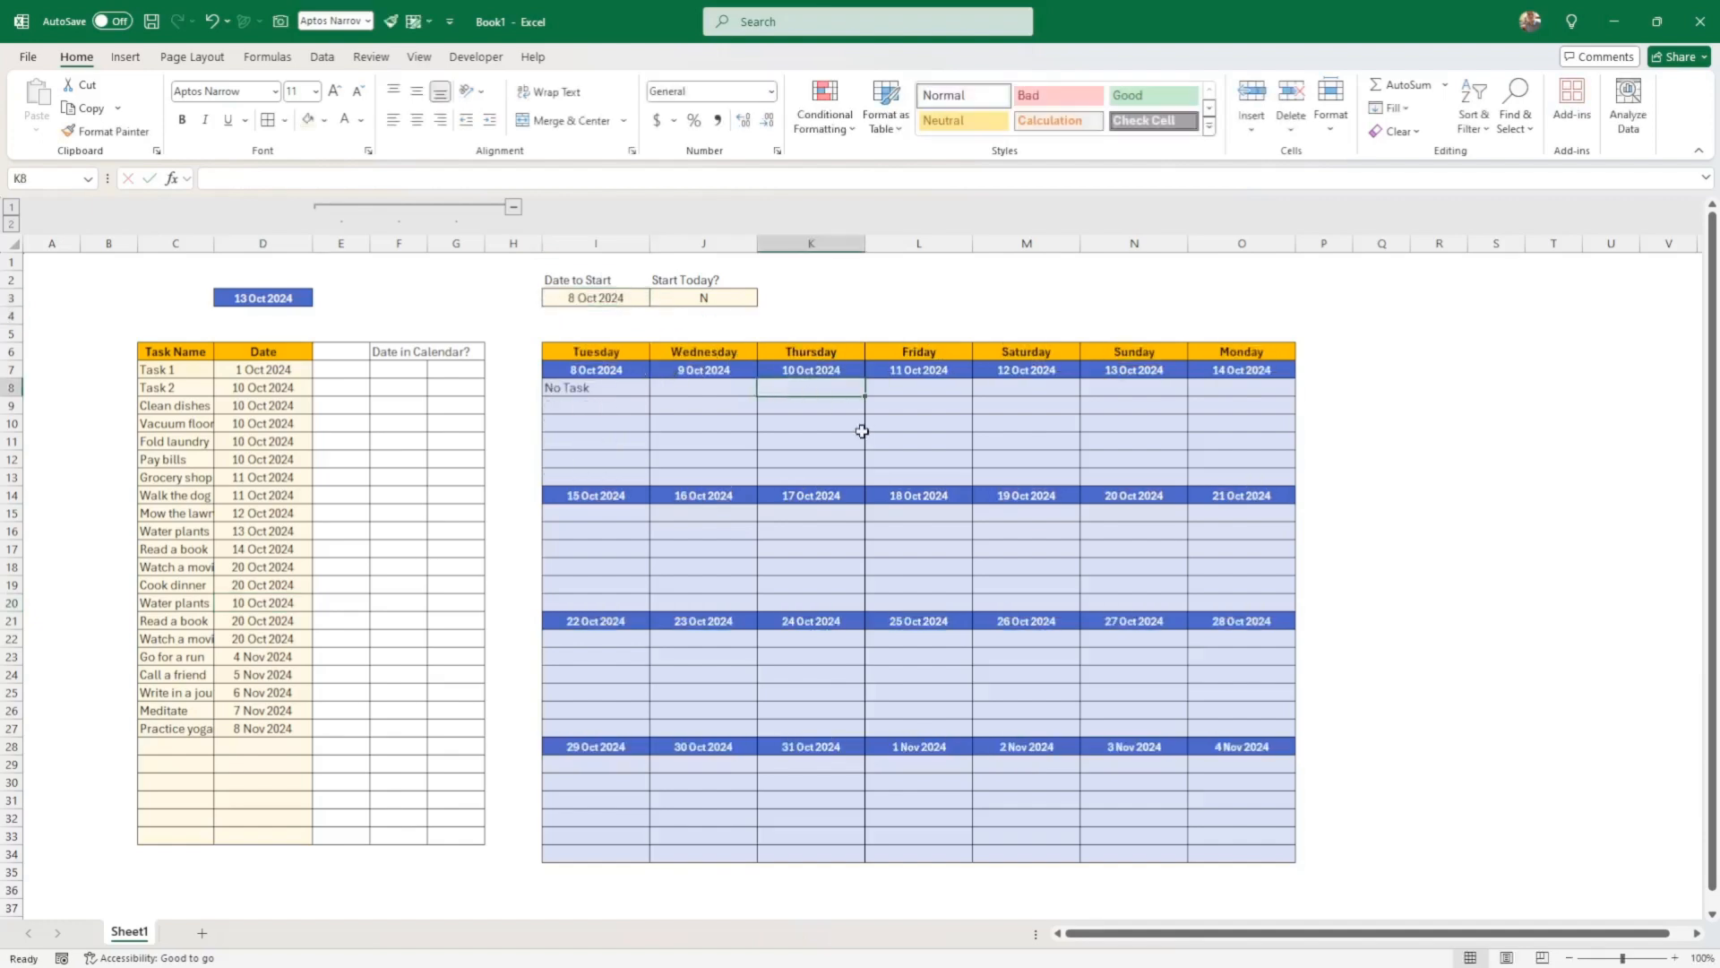
left_click(598, 384)
left_click_drag(650, 399, 1267, 383)
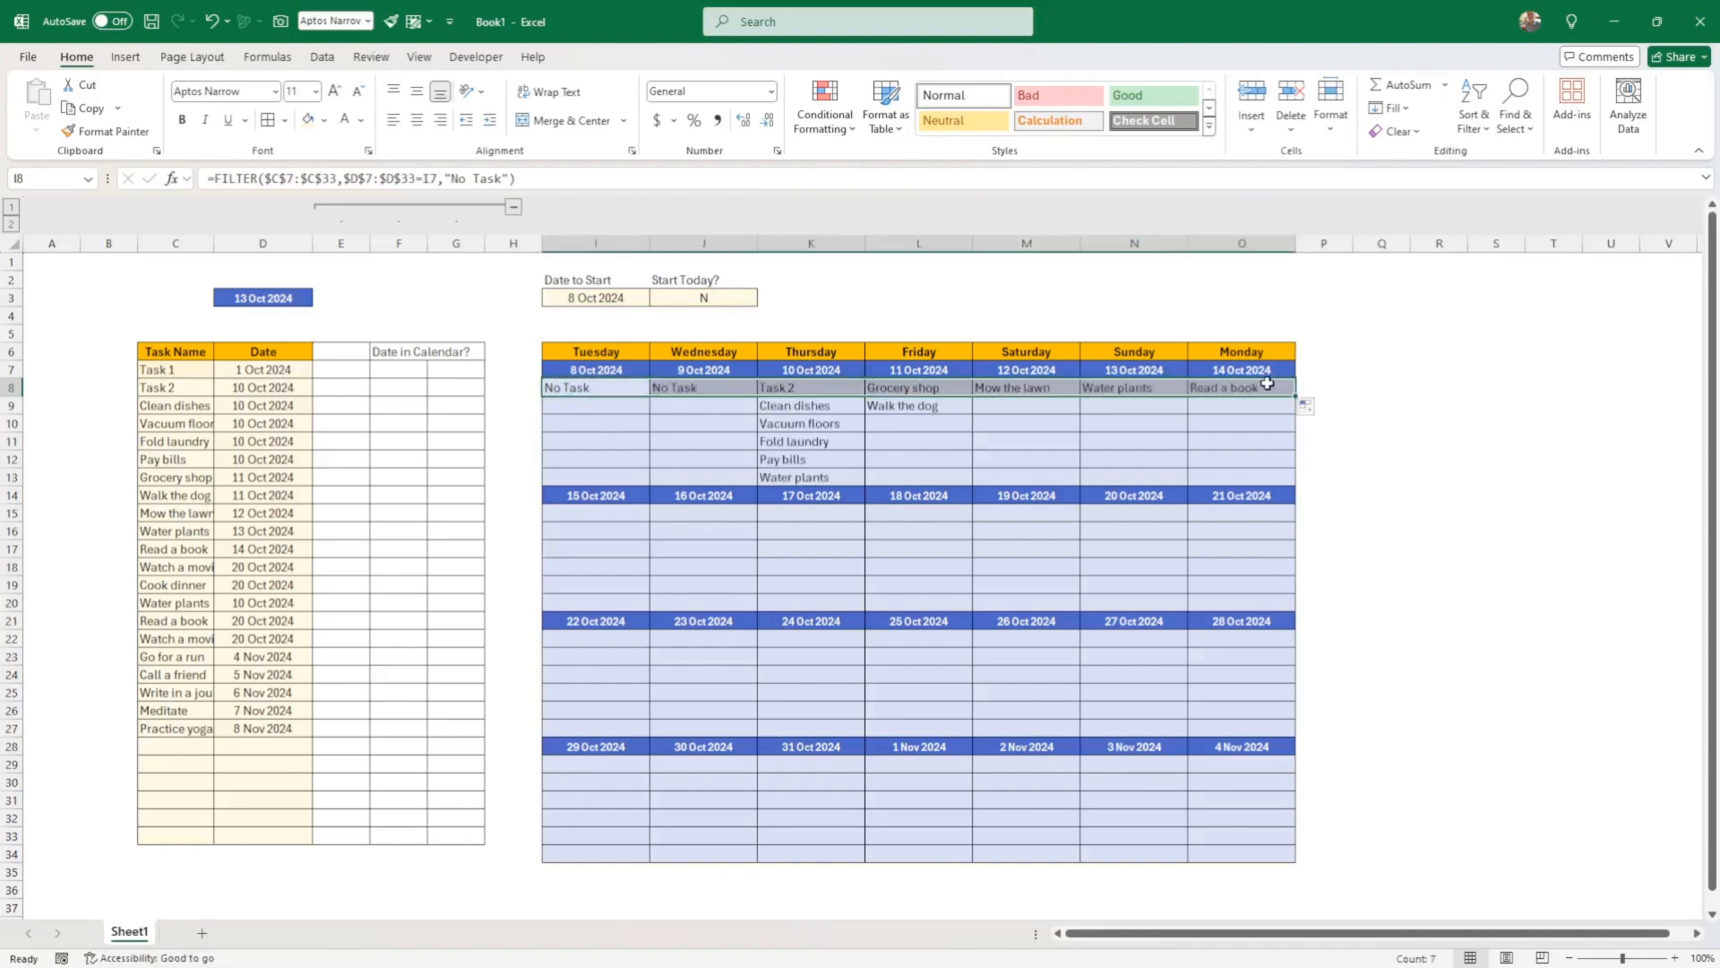
Change the If_empty argument of the FILTER formula in I8 to an empty string "" and fill it across to O8
left_click(592, 387)
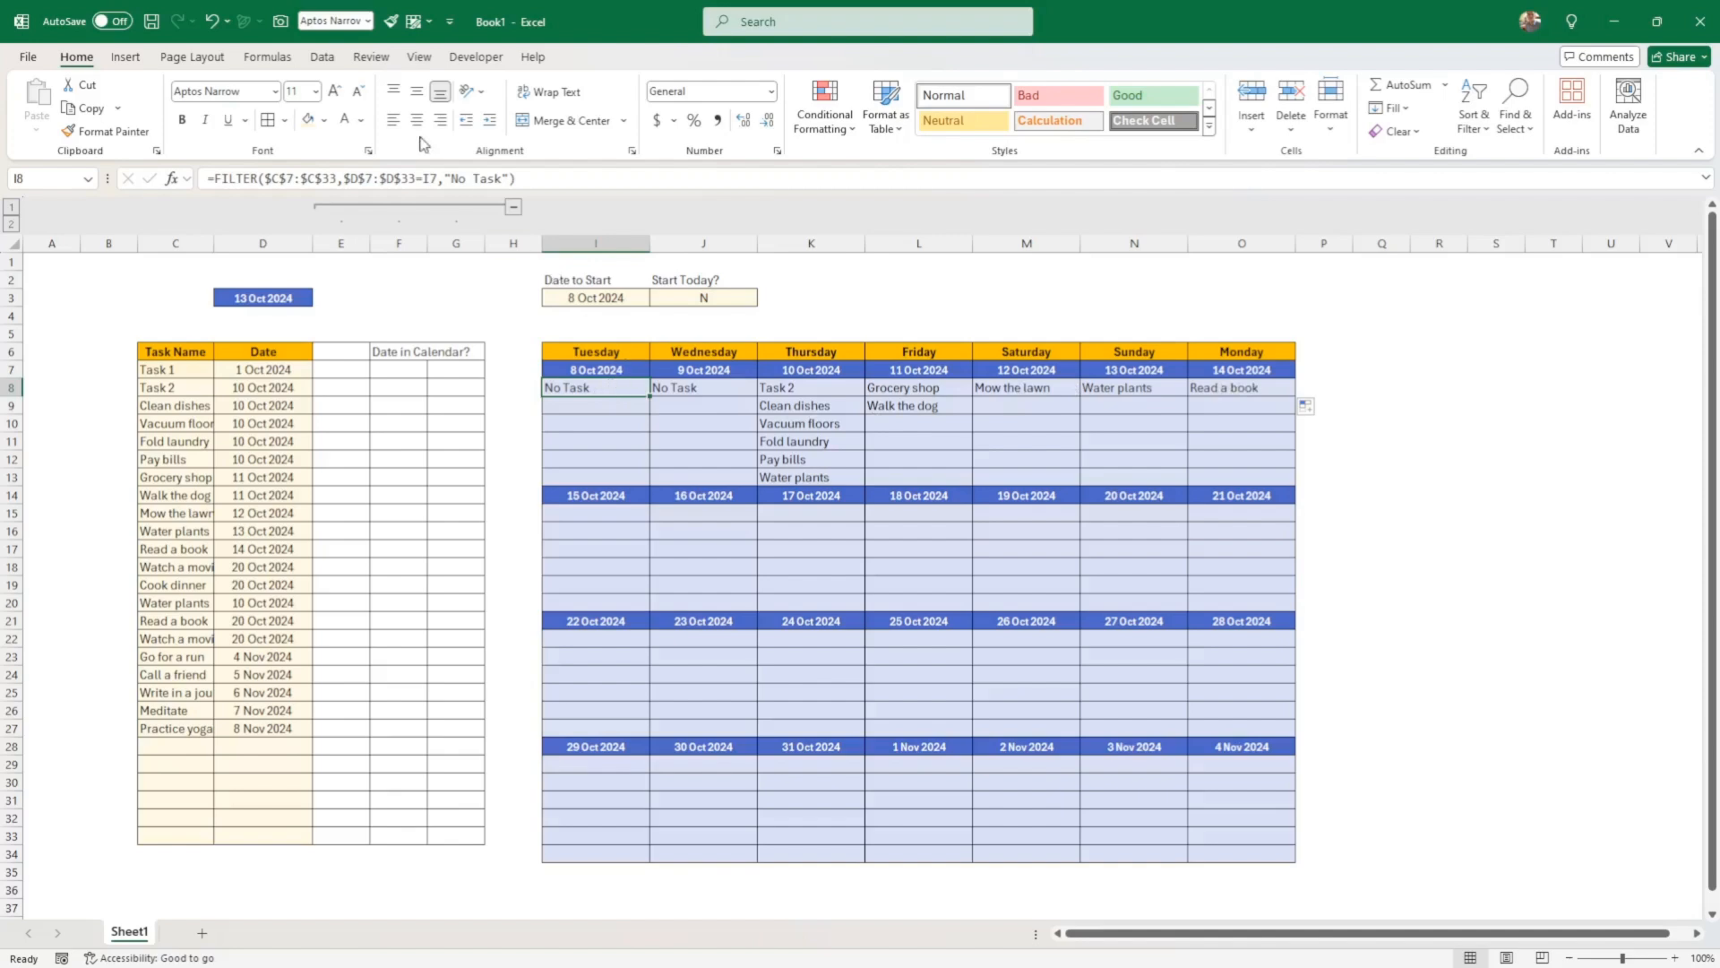
left_click(448, 178)
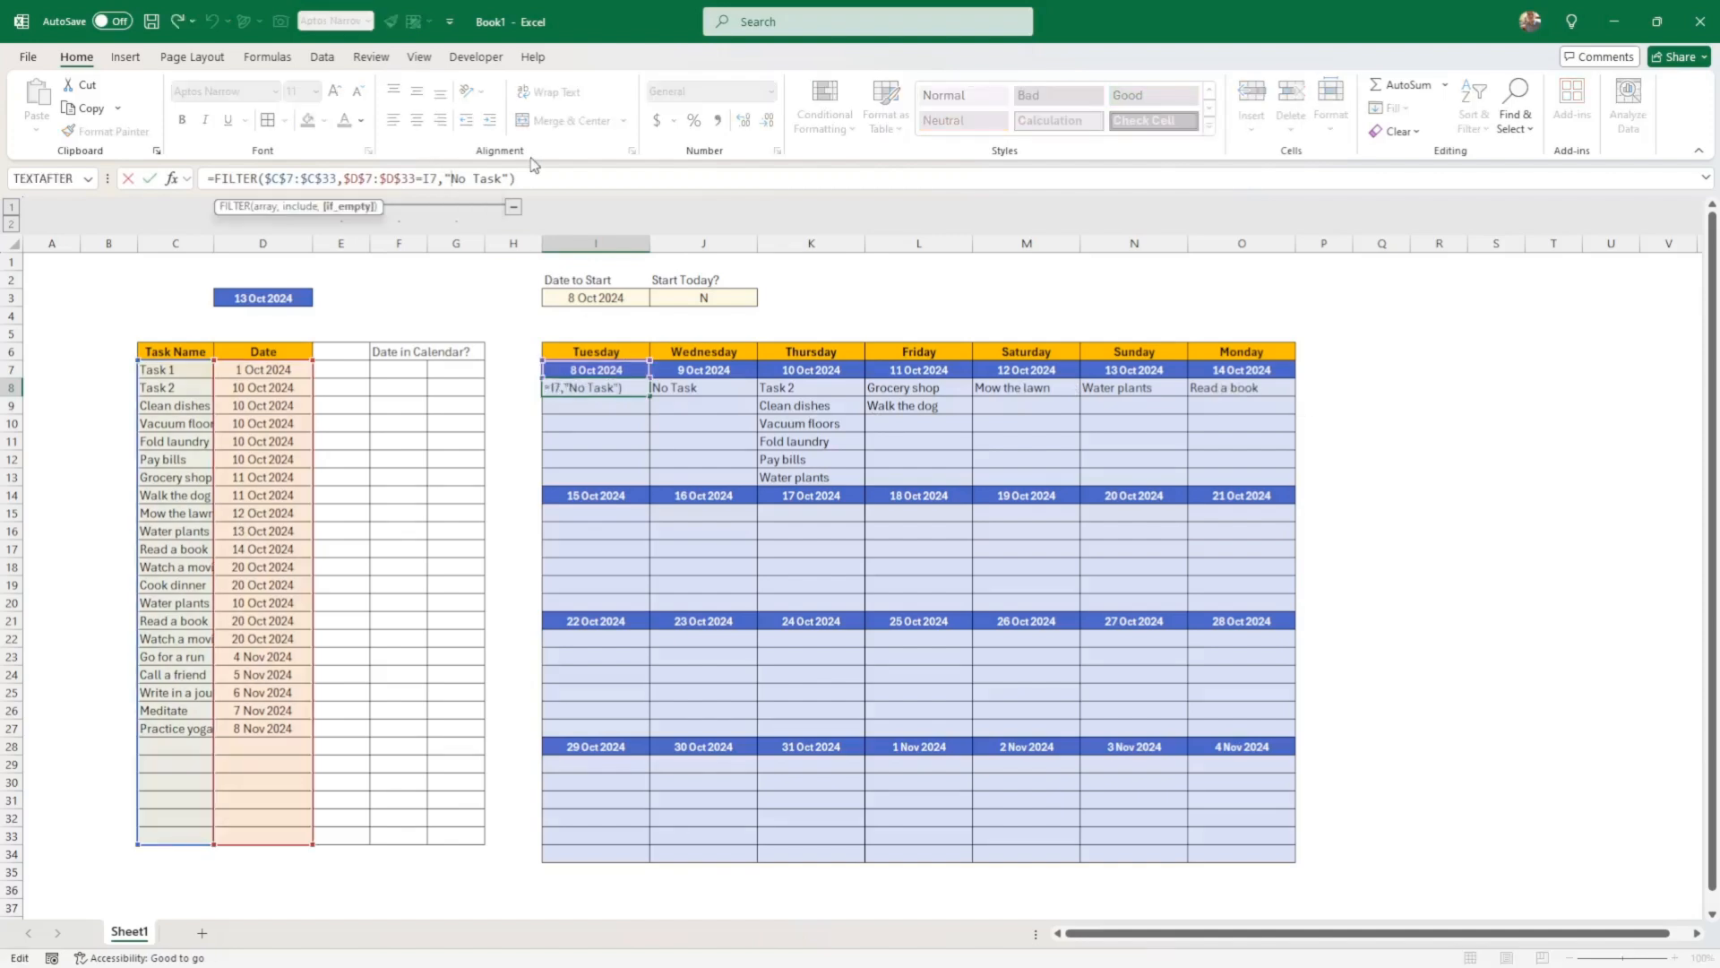
type("\"")
key("Delete")
key("Delete")
key("Delete")
key("Delete")
key("Delete")
key("Delete")
key("Delete")
key("Delete")
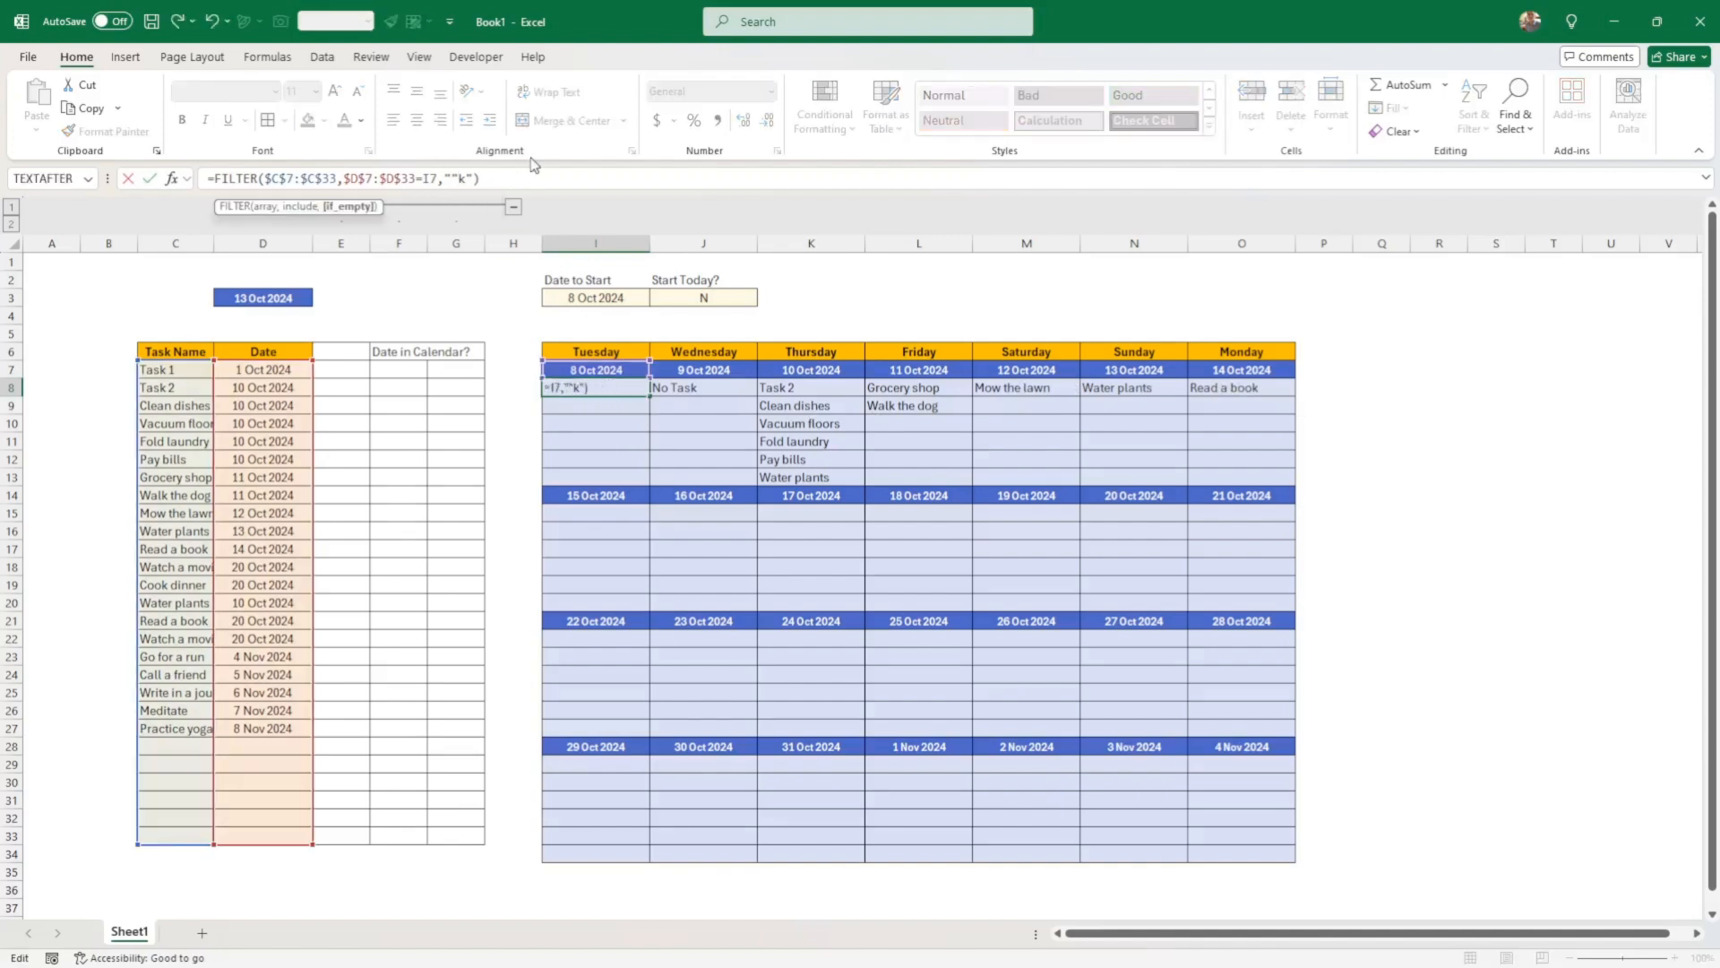
key("ctrl+Return")
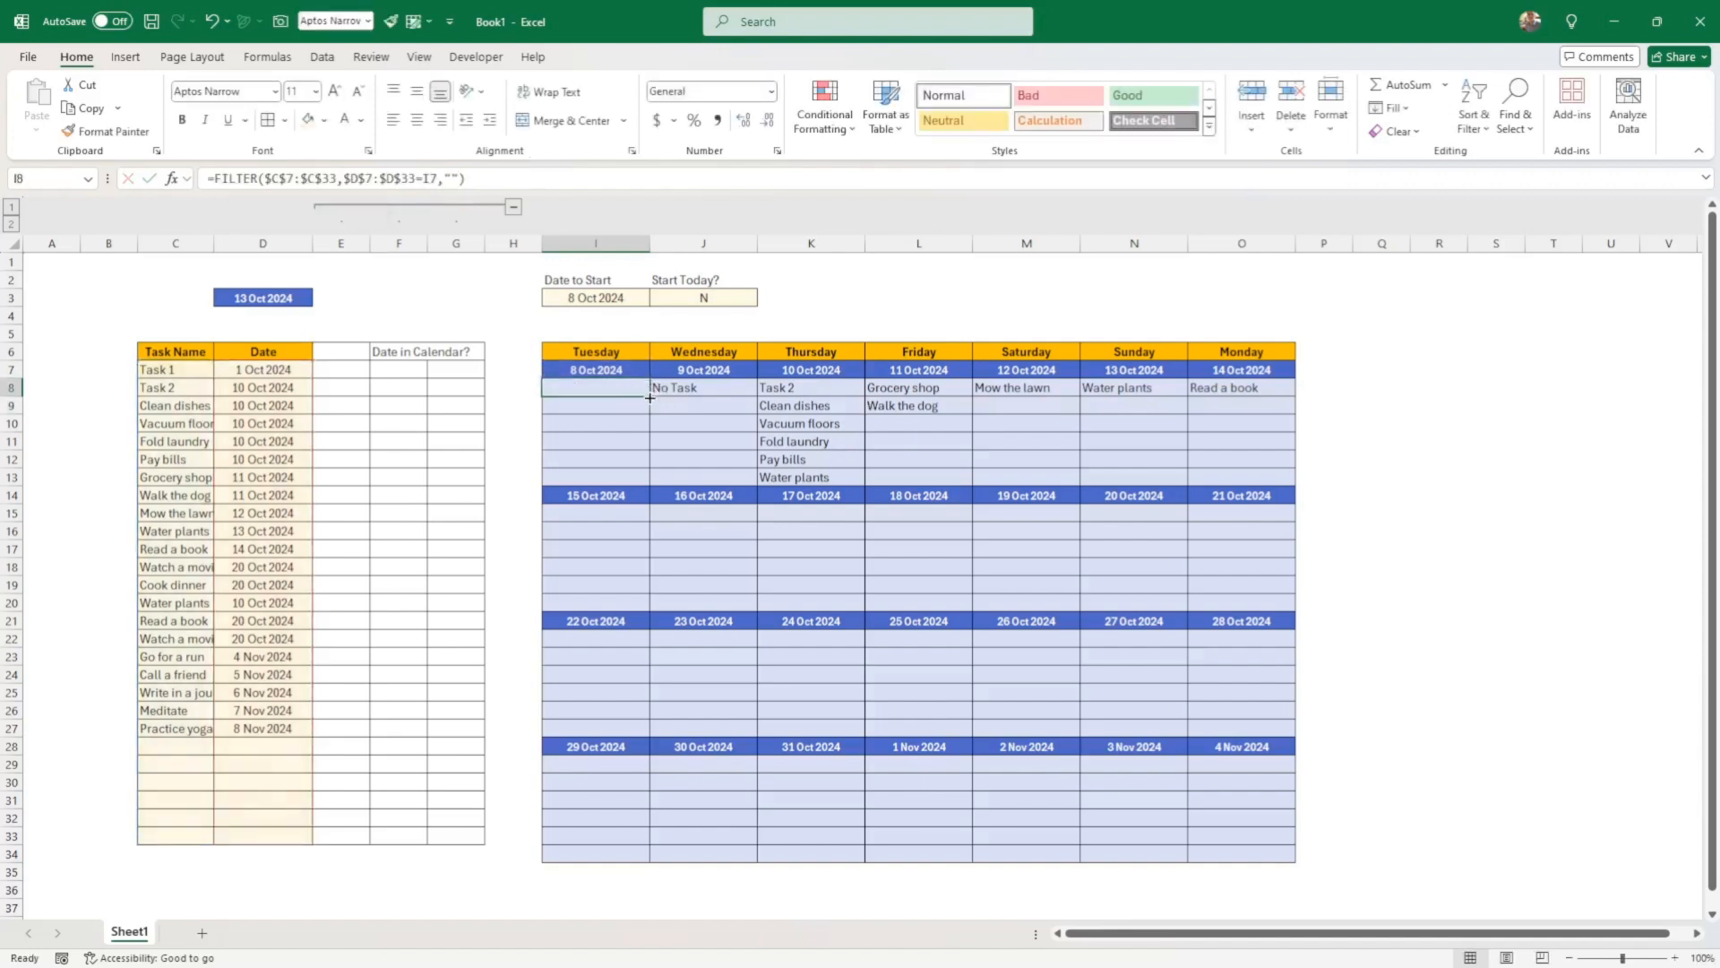
left_click_drag(649, 396, 1266, 398)
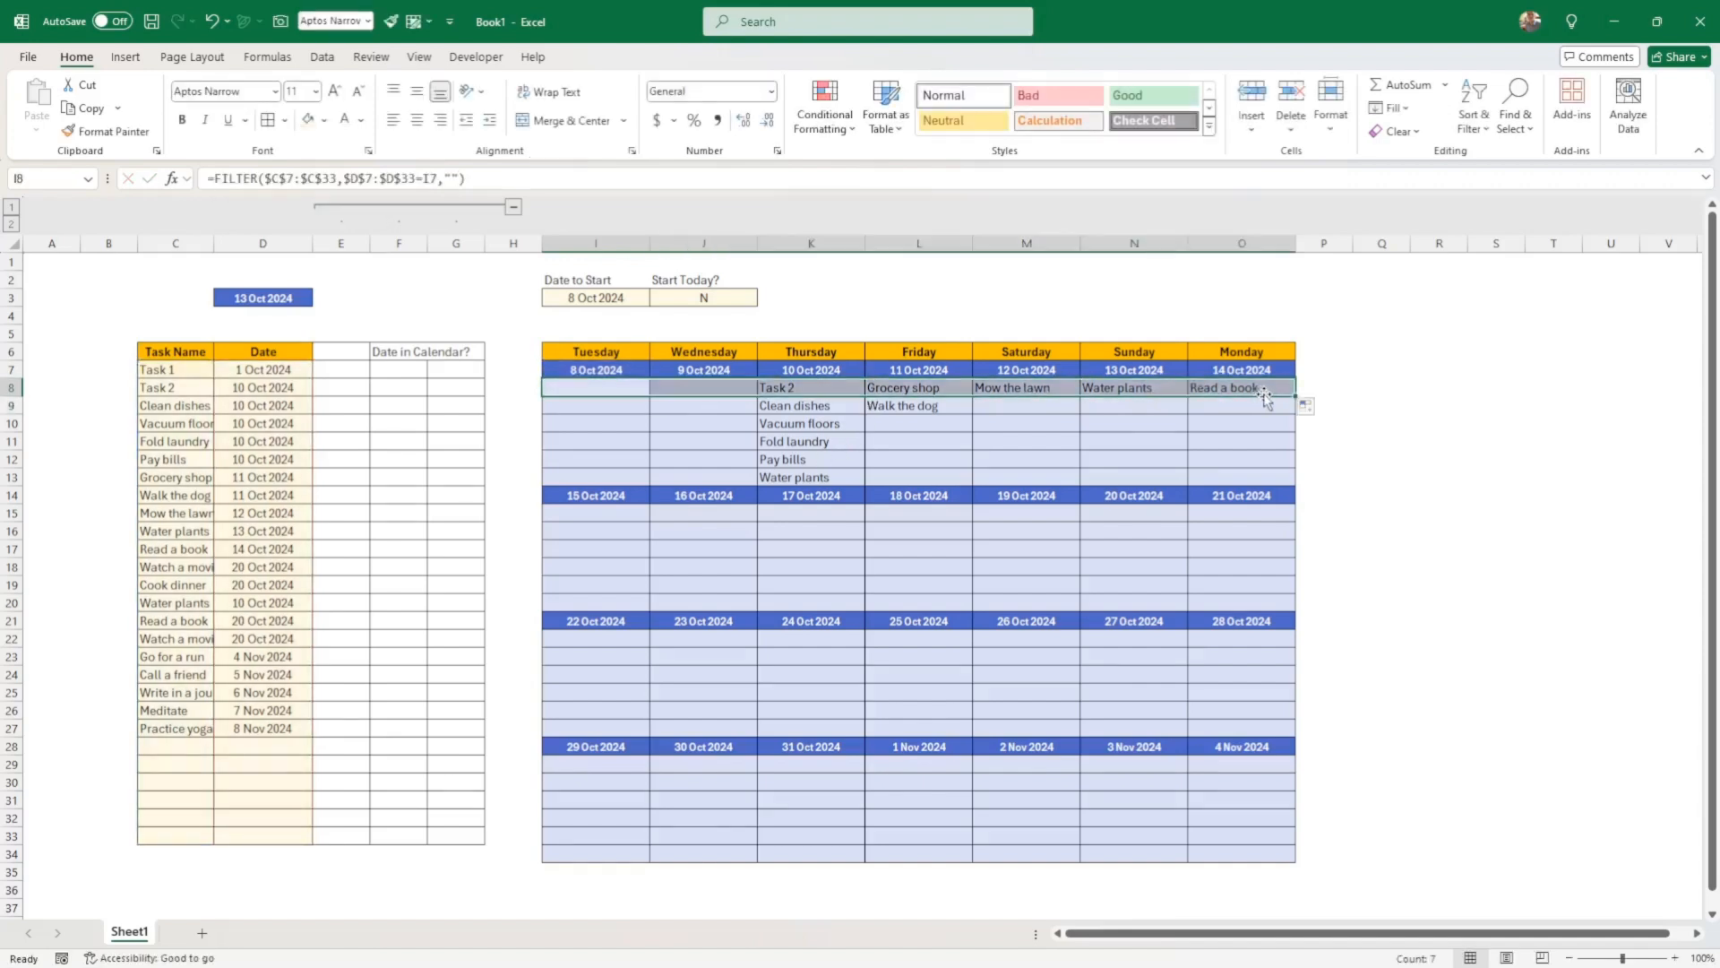
Copy the first week's FILTER formulas in I8:O8 to the other three weeks, starting at I15, I22 and I29
key("ctrl+c")
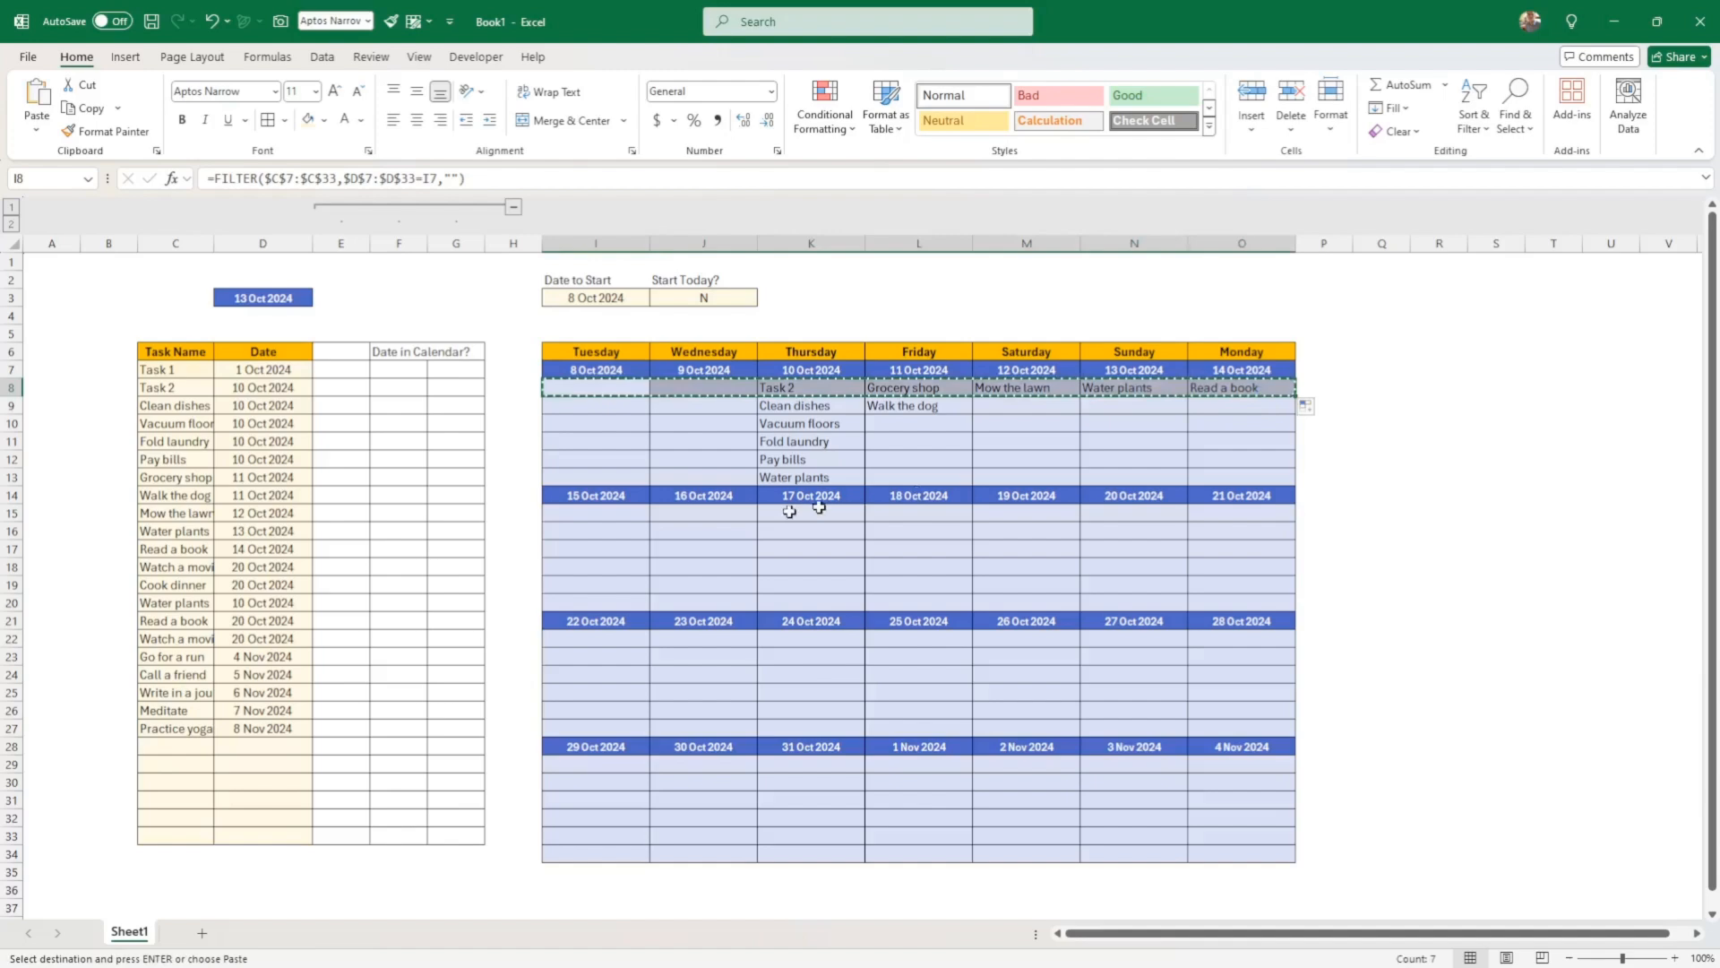
left_click(588, 512)
key("ctrl+v")
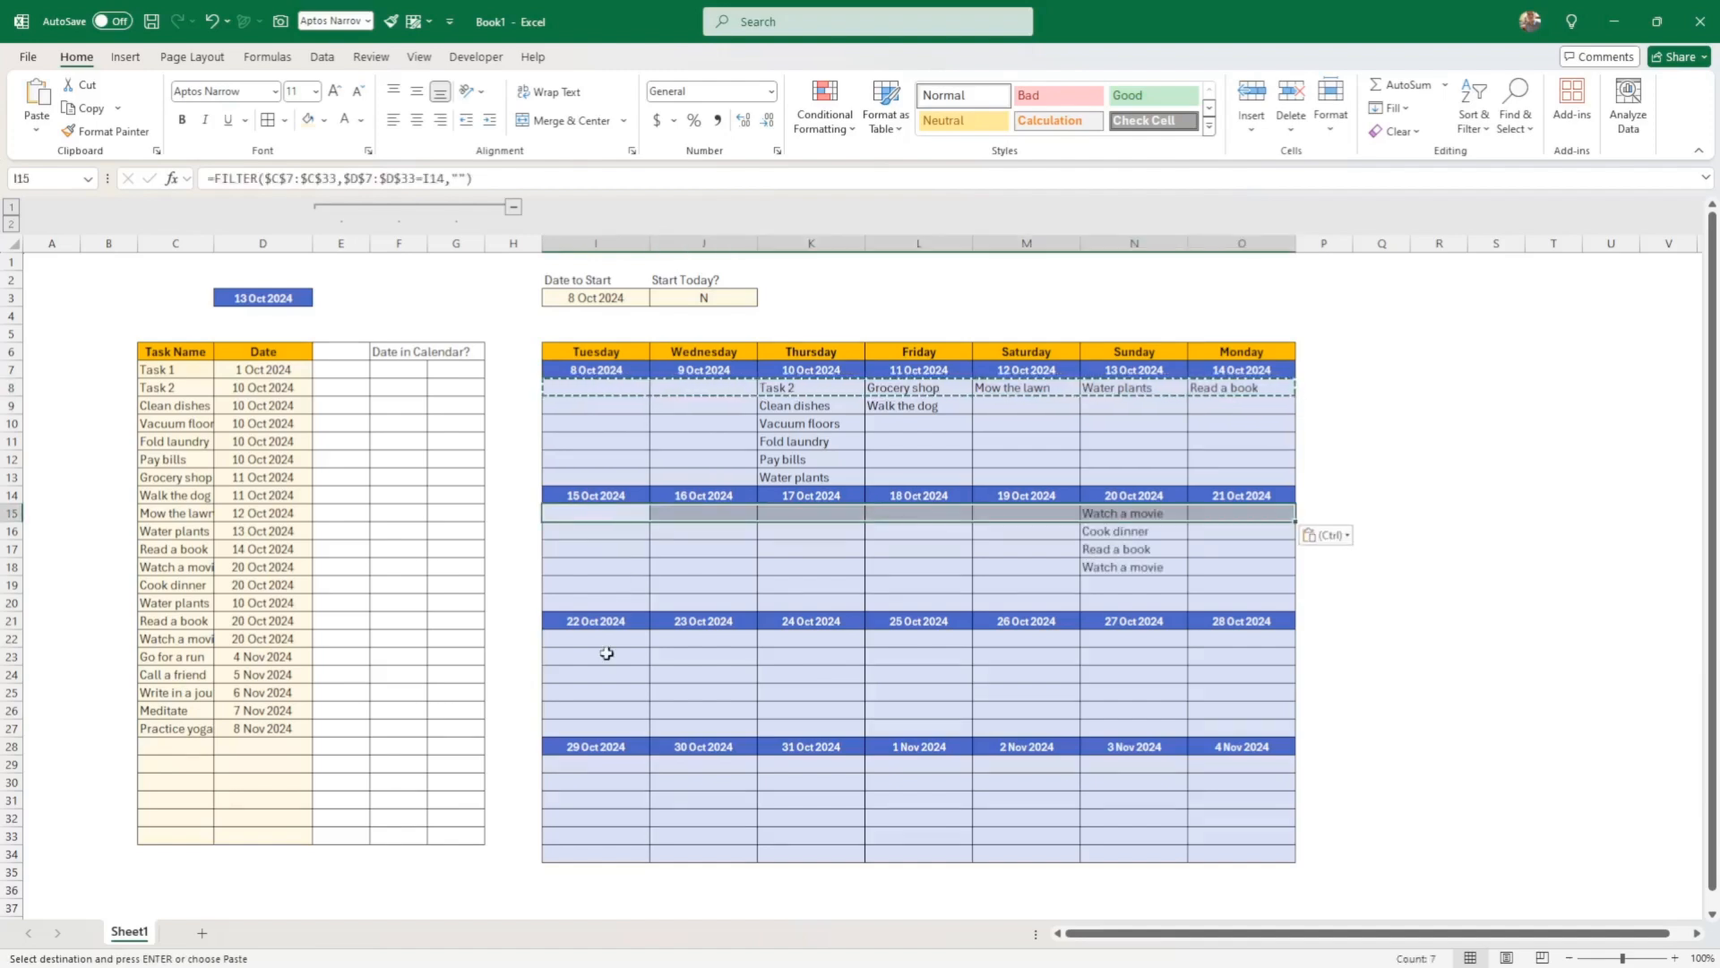
left_click(599, 639)
key("ctrl+v")
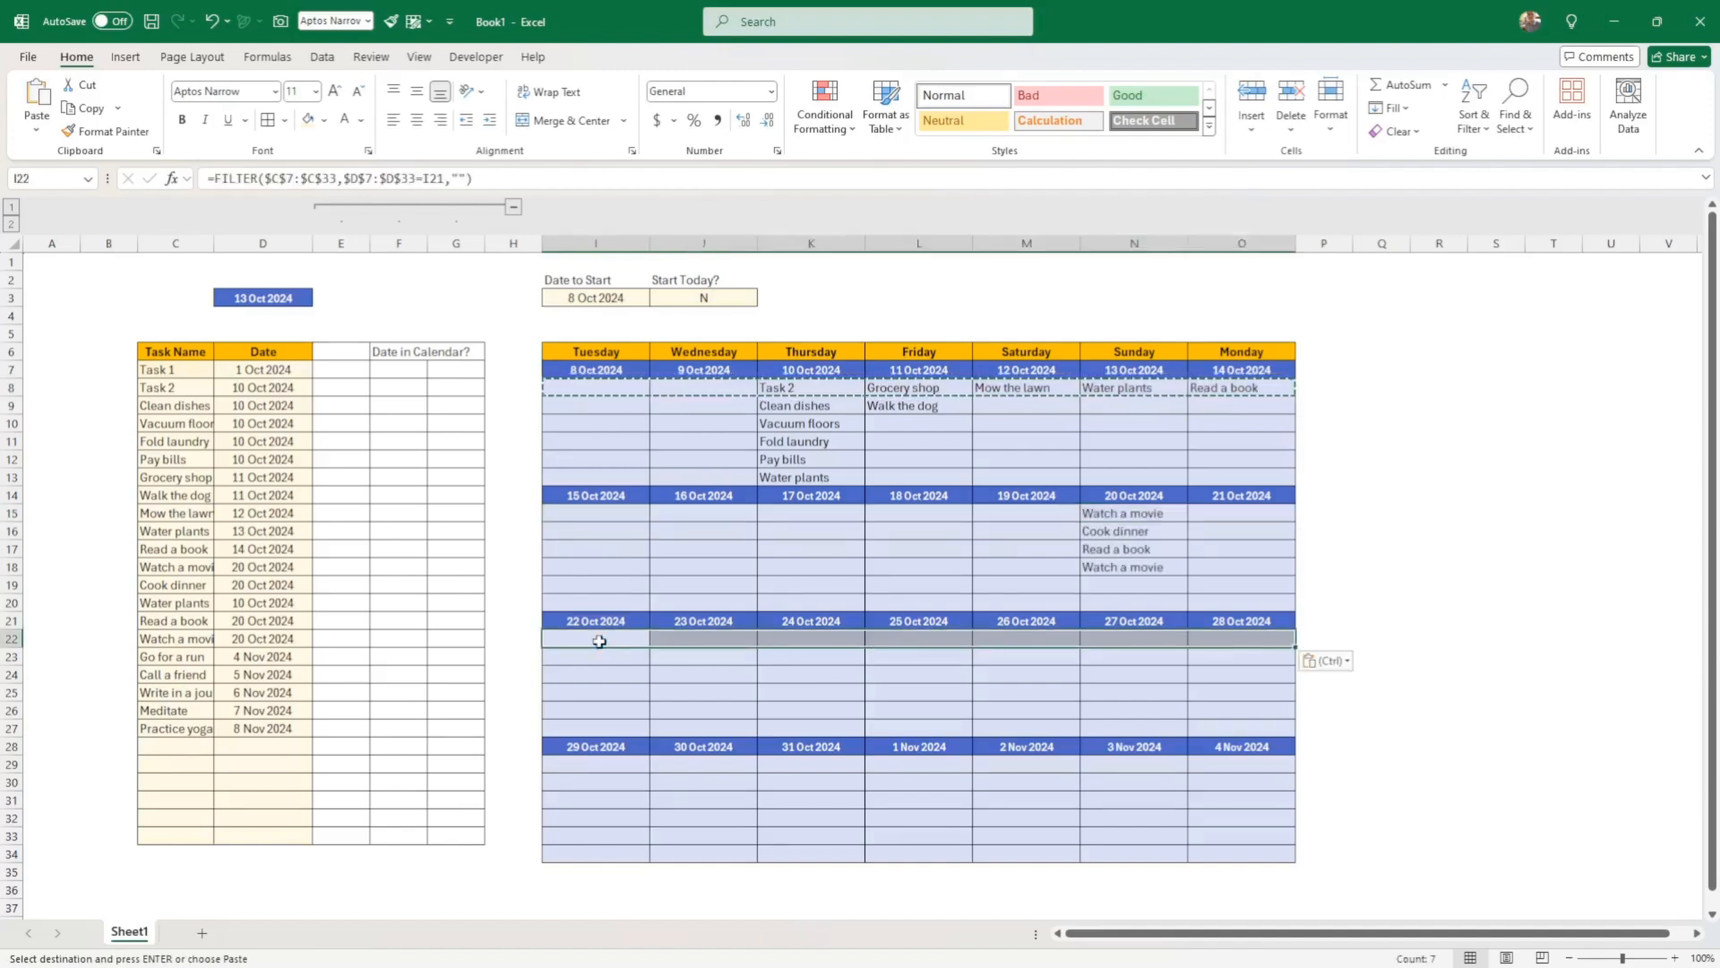
left_click(597, 764)
key("ctrl+v")
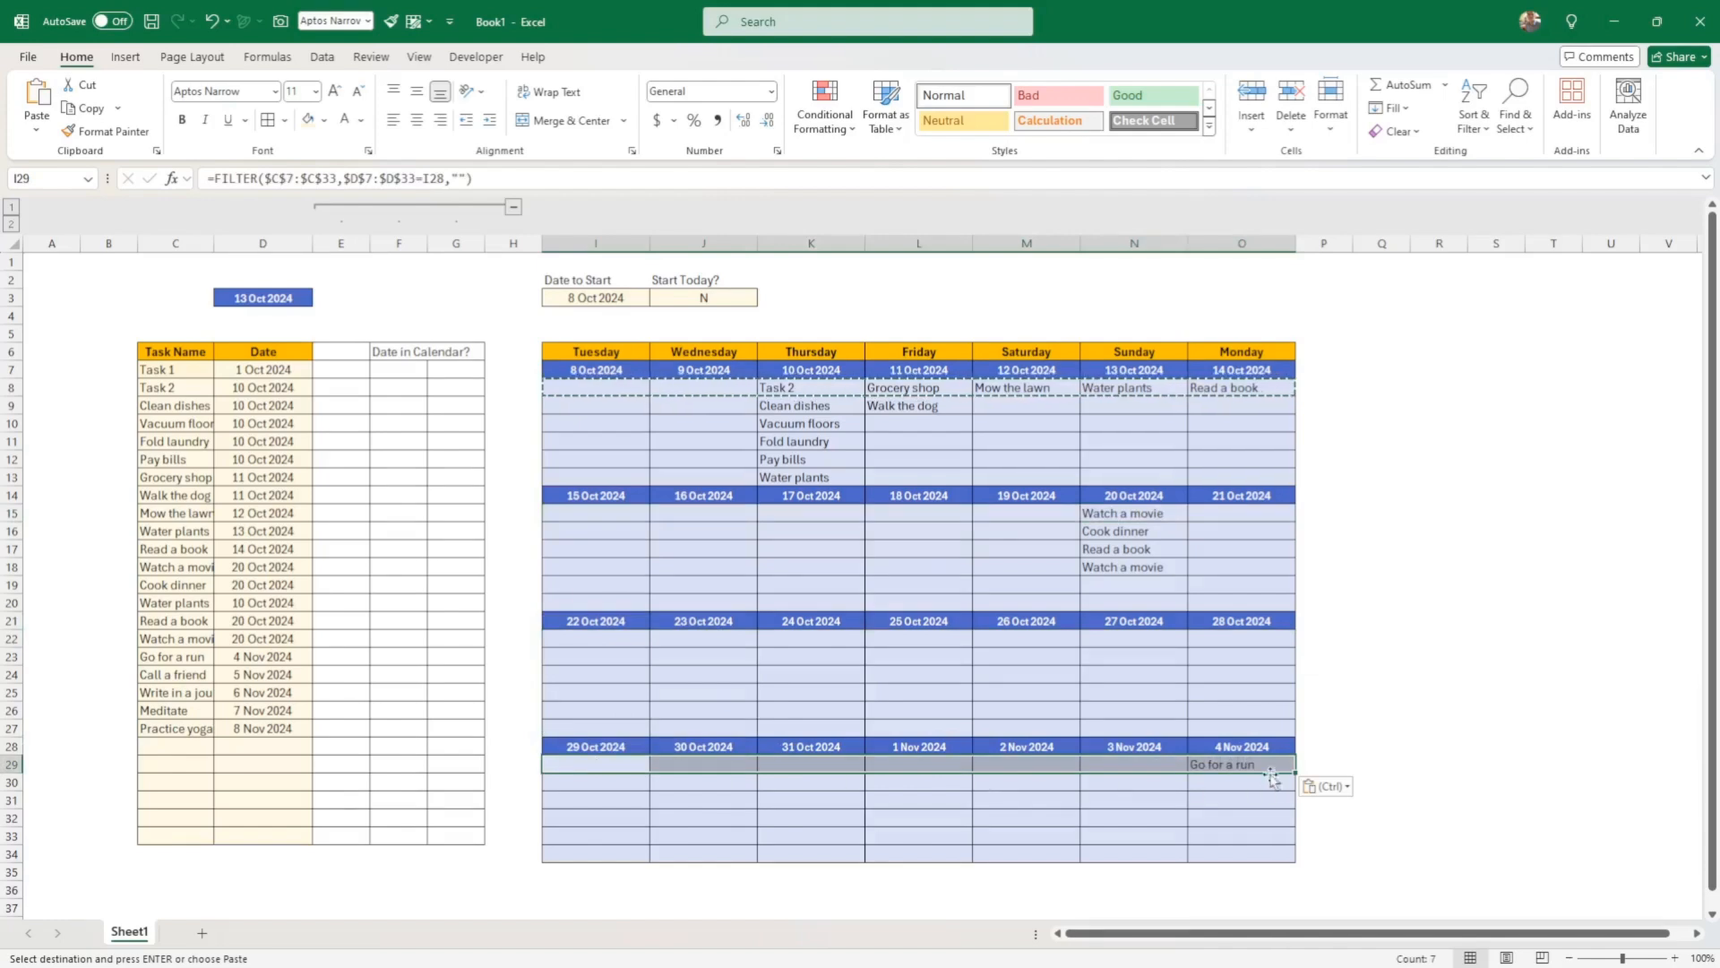
Change the date of the Call a friend task in D24 to 4/11
left_click(261, 672)
type("4/11")
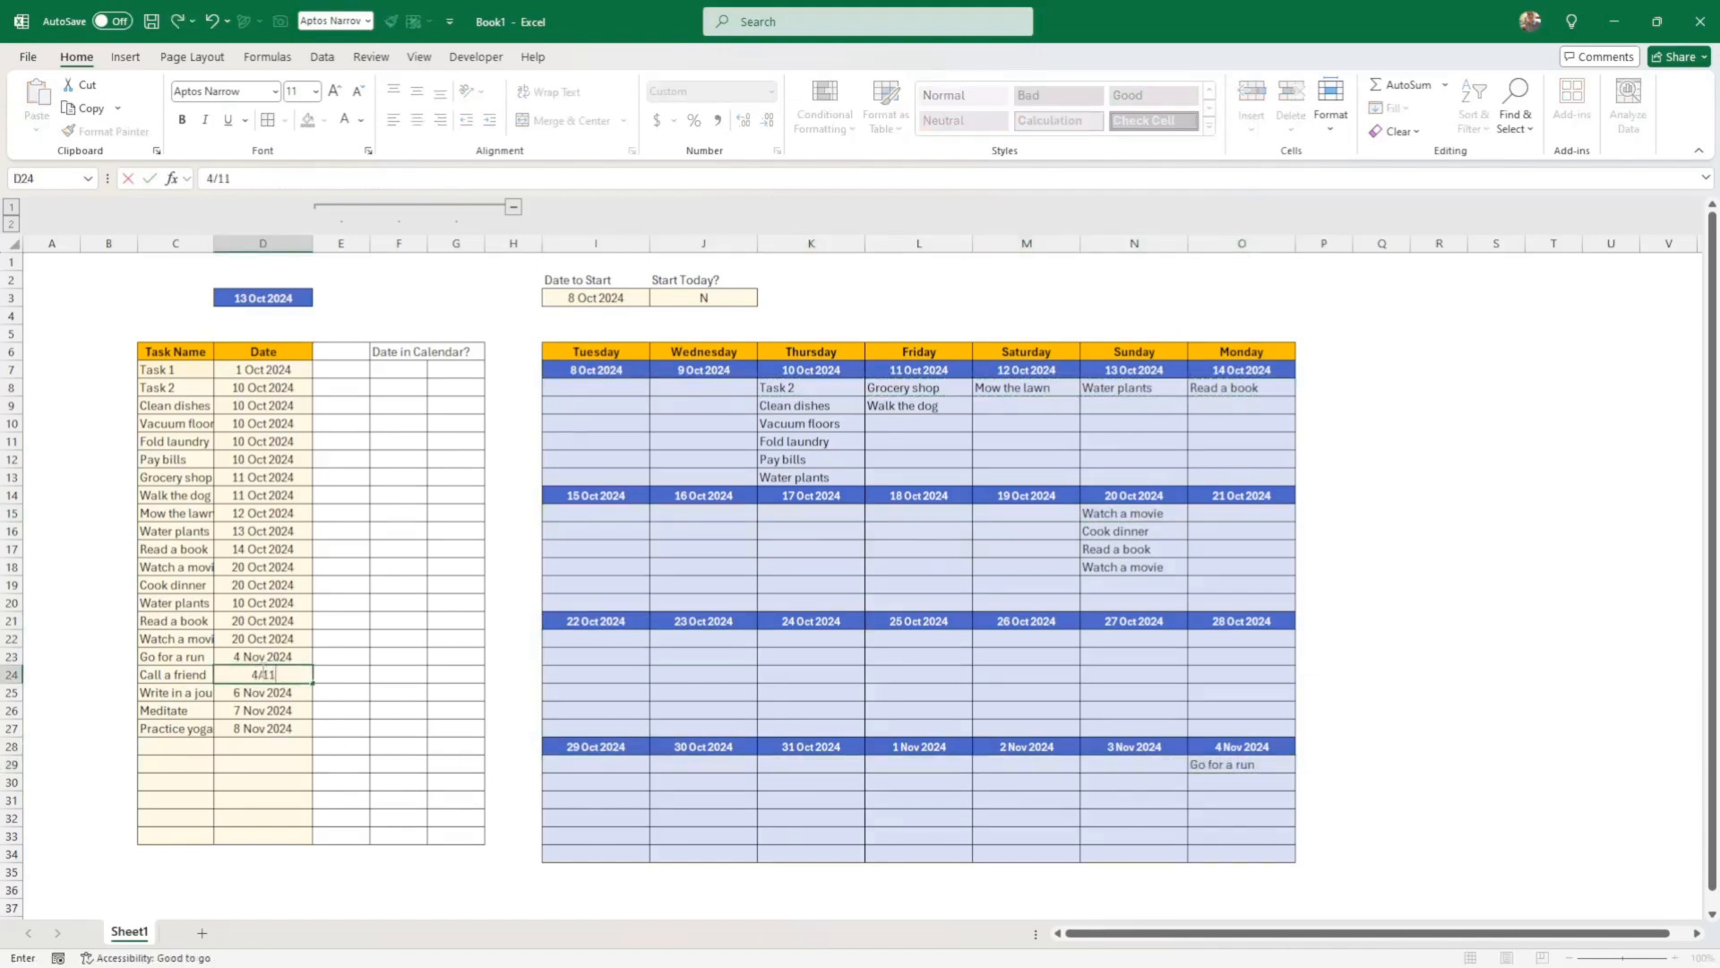
key("ctrl+Return")
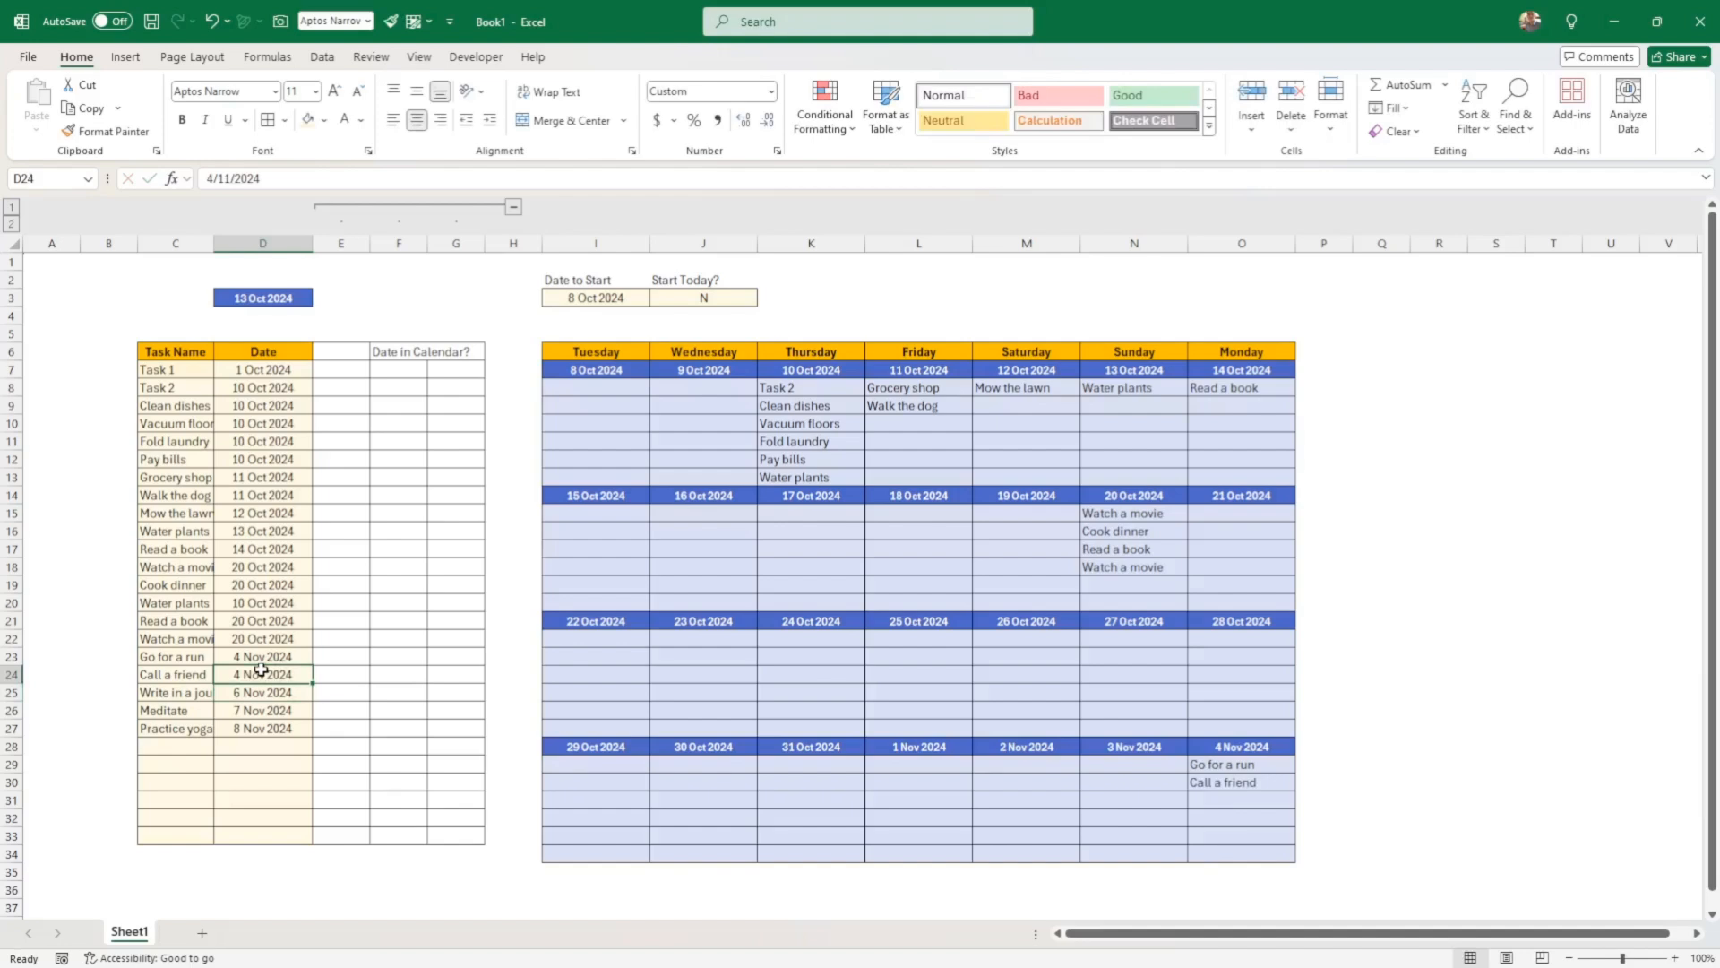
Widen column F to fit the "Date in Calendar?" heading
left_click(425, 405)
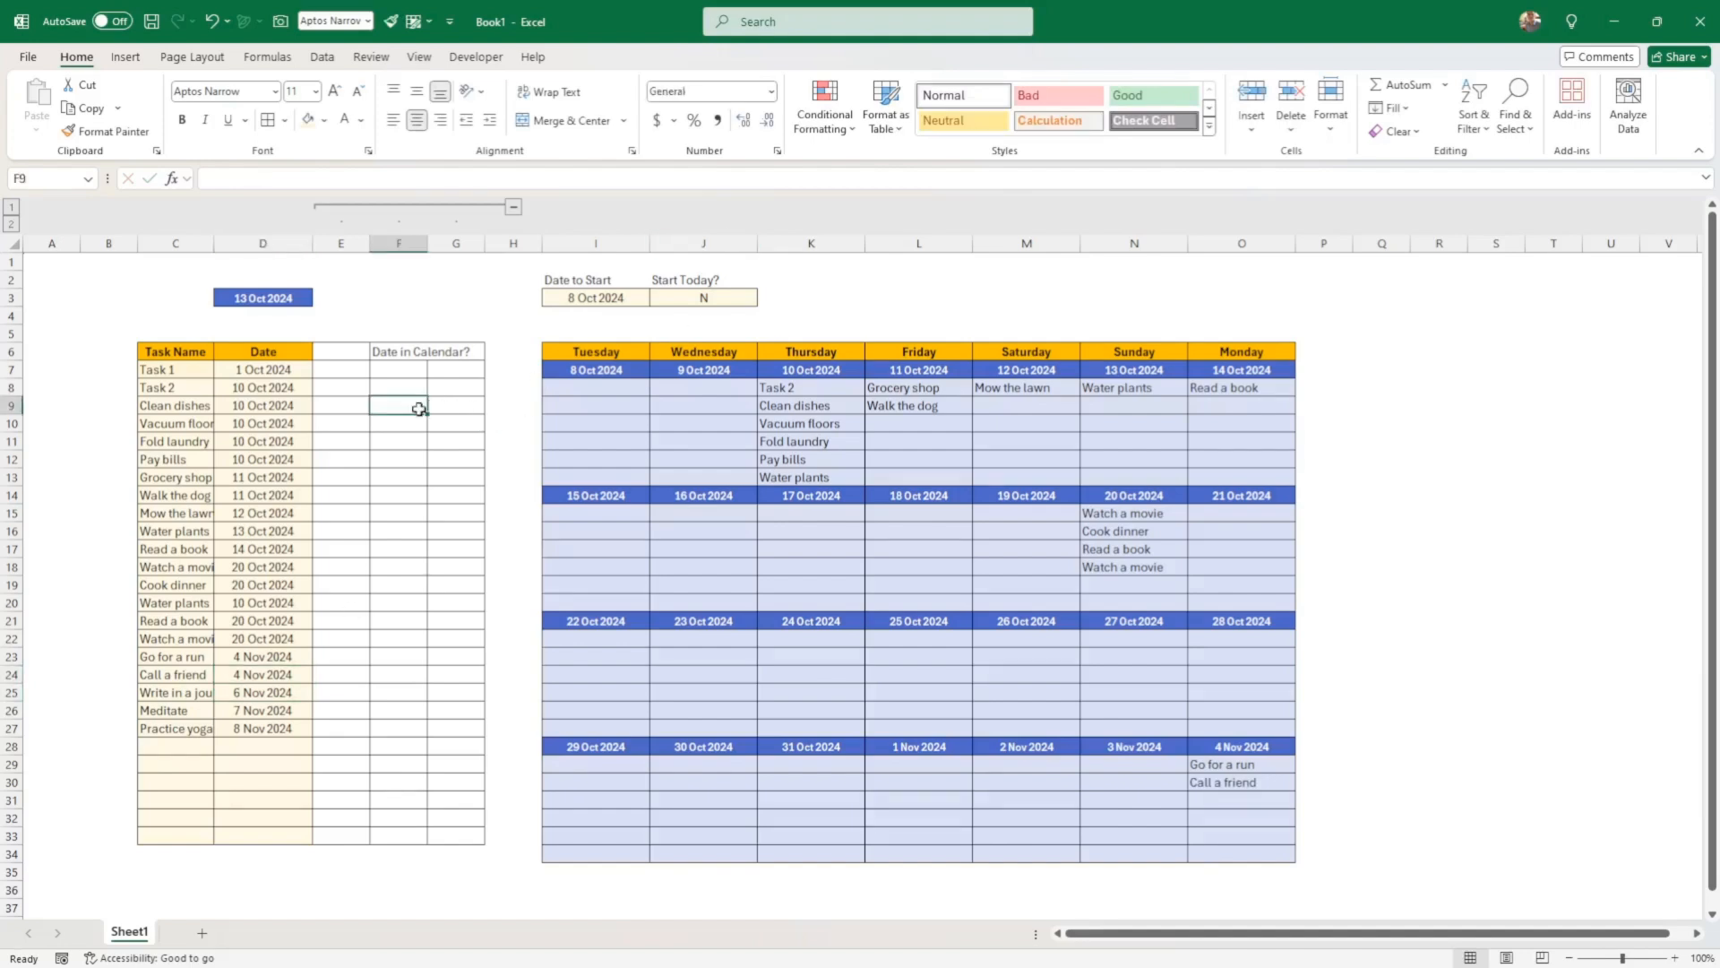
left_click(406, 352)
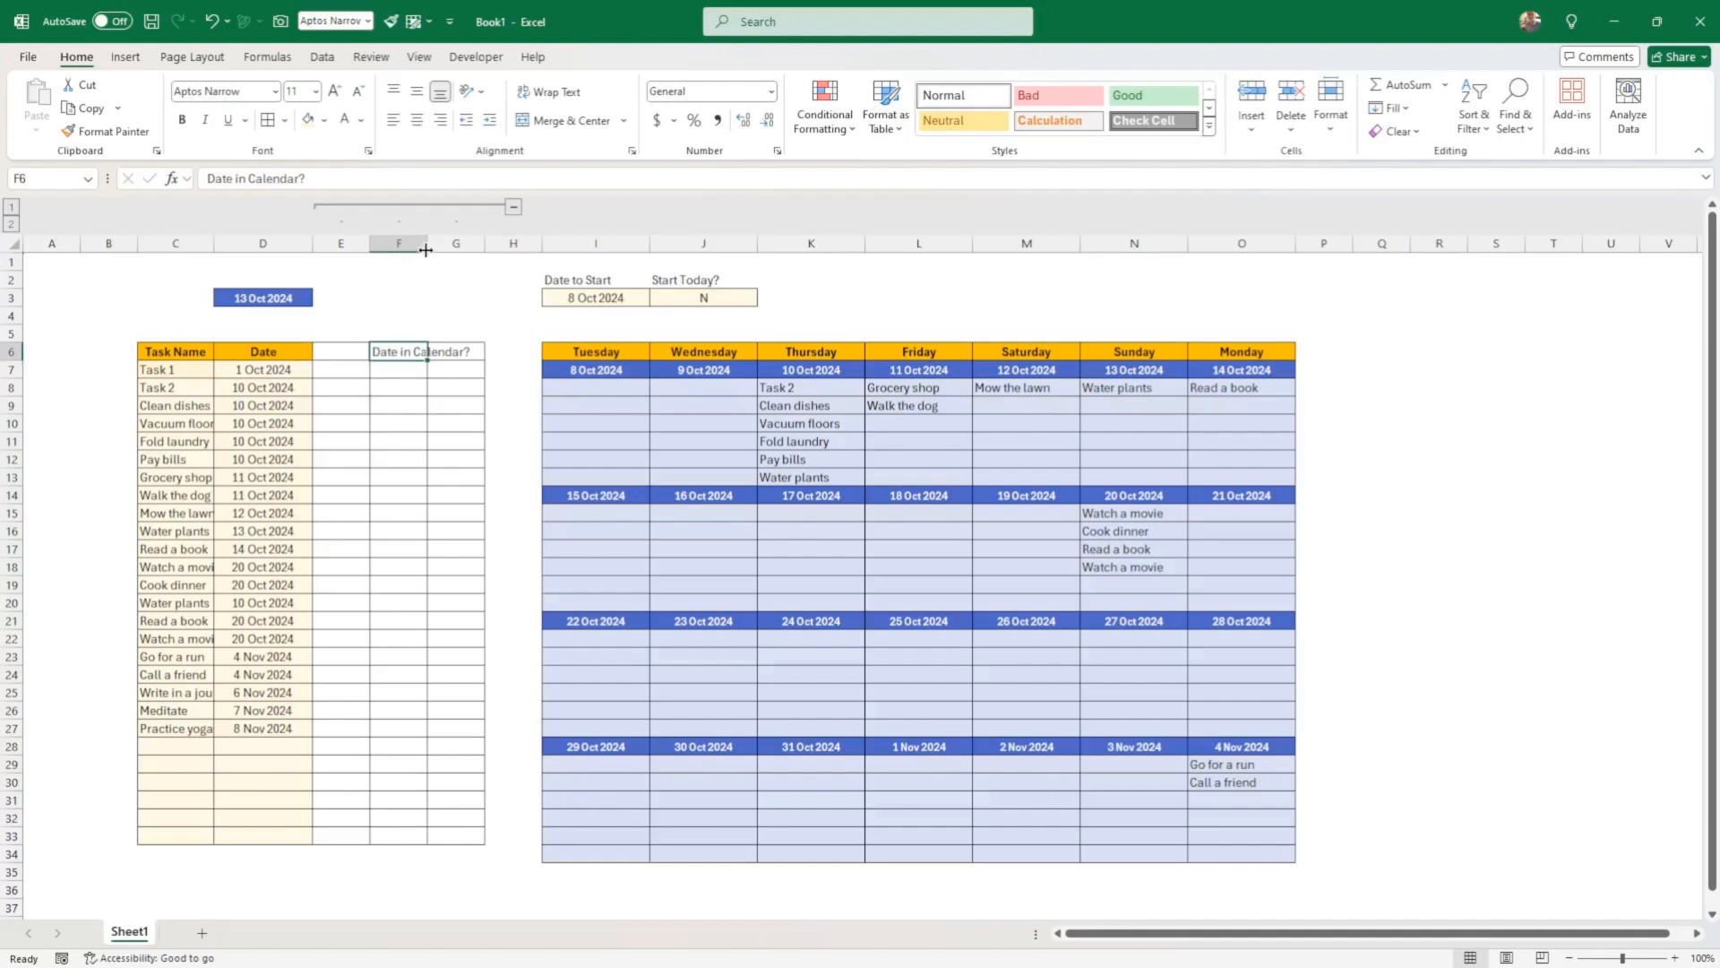
left_click_drag(426, 250, 471, 251)
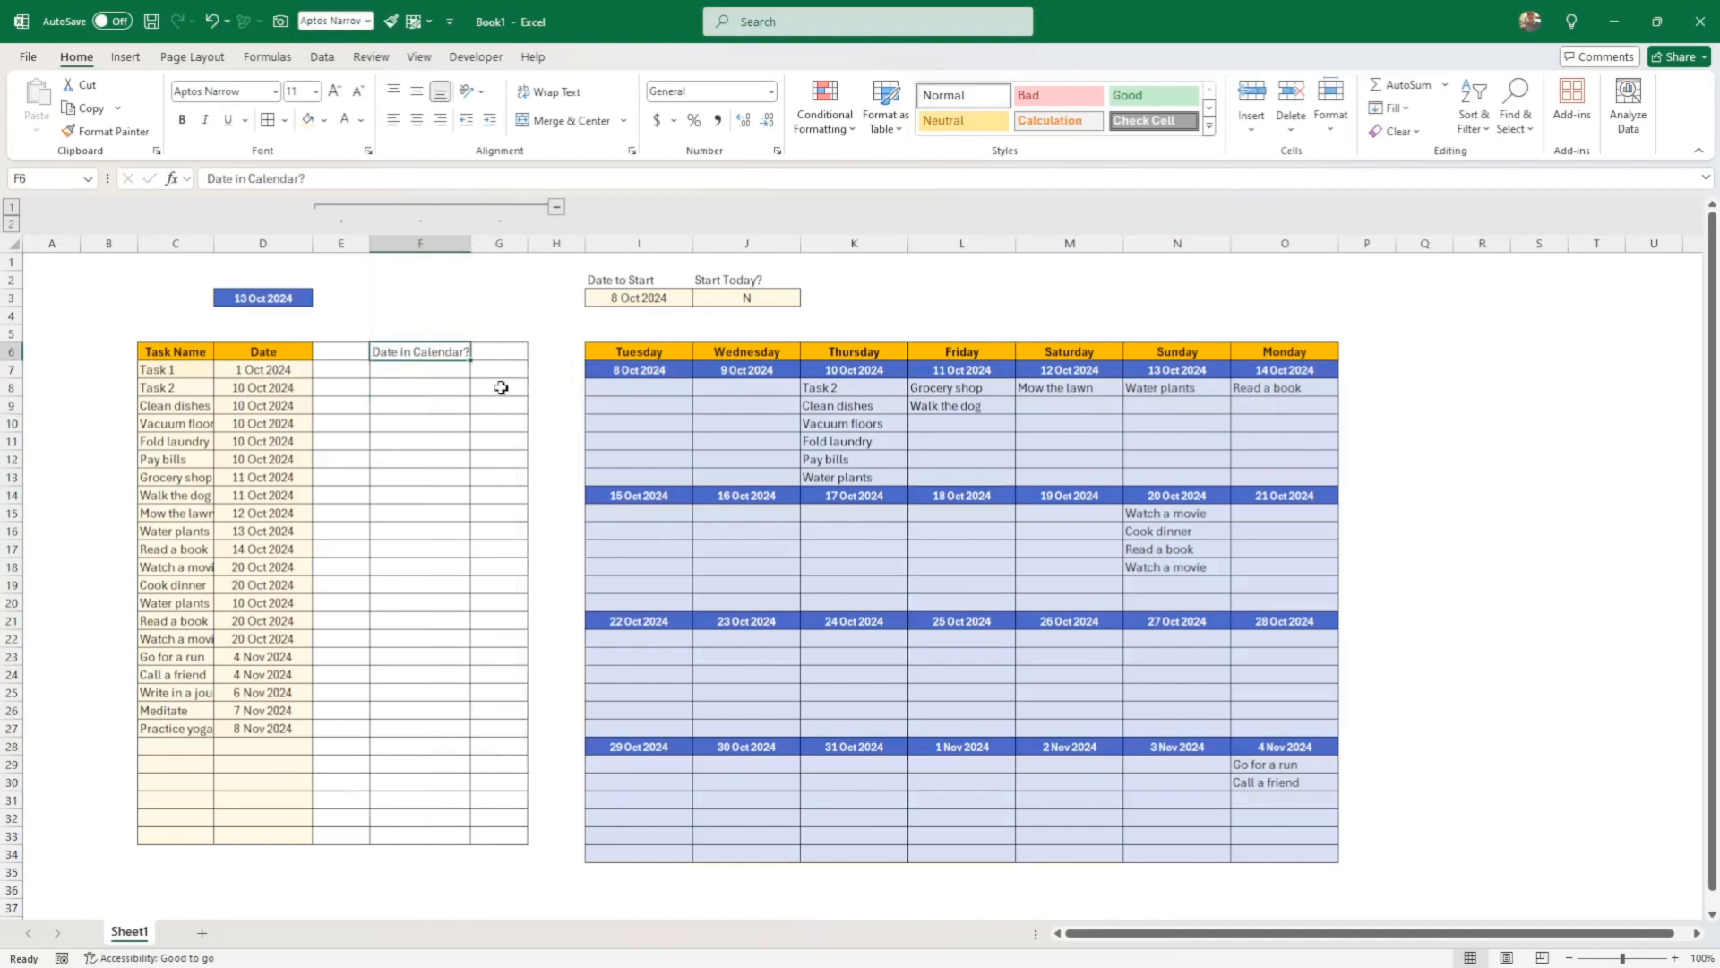
left_click(164, 368)
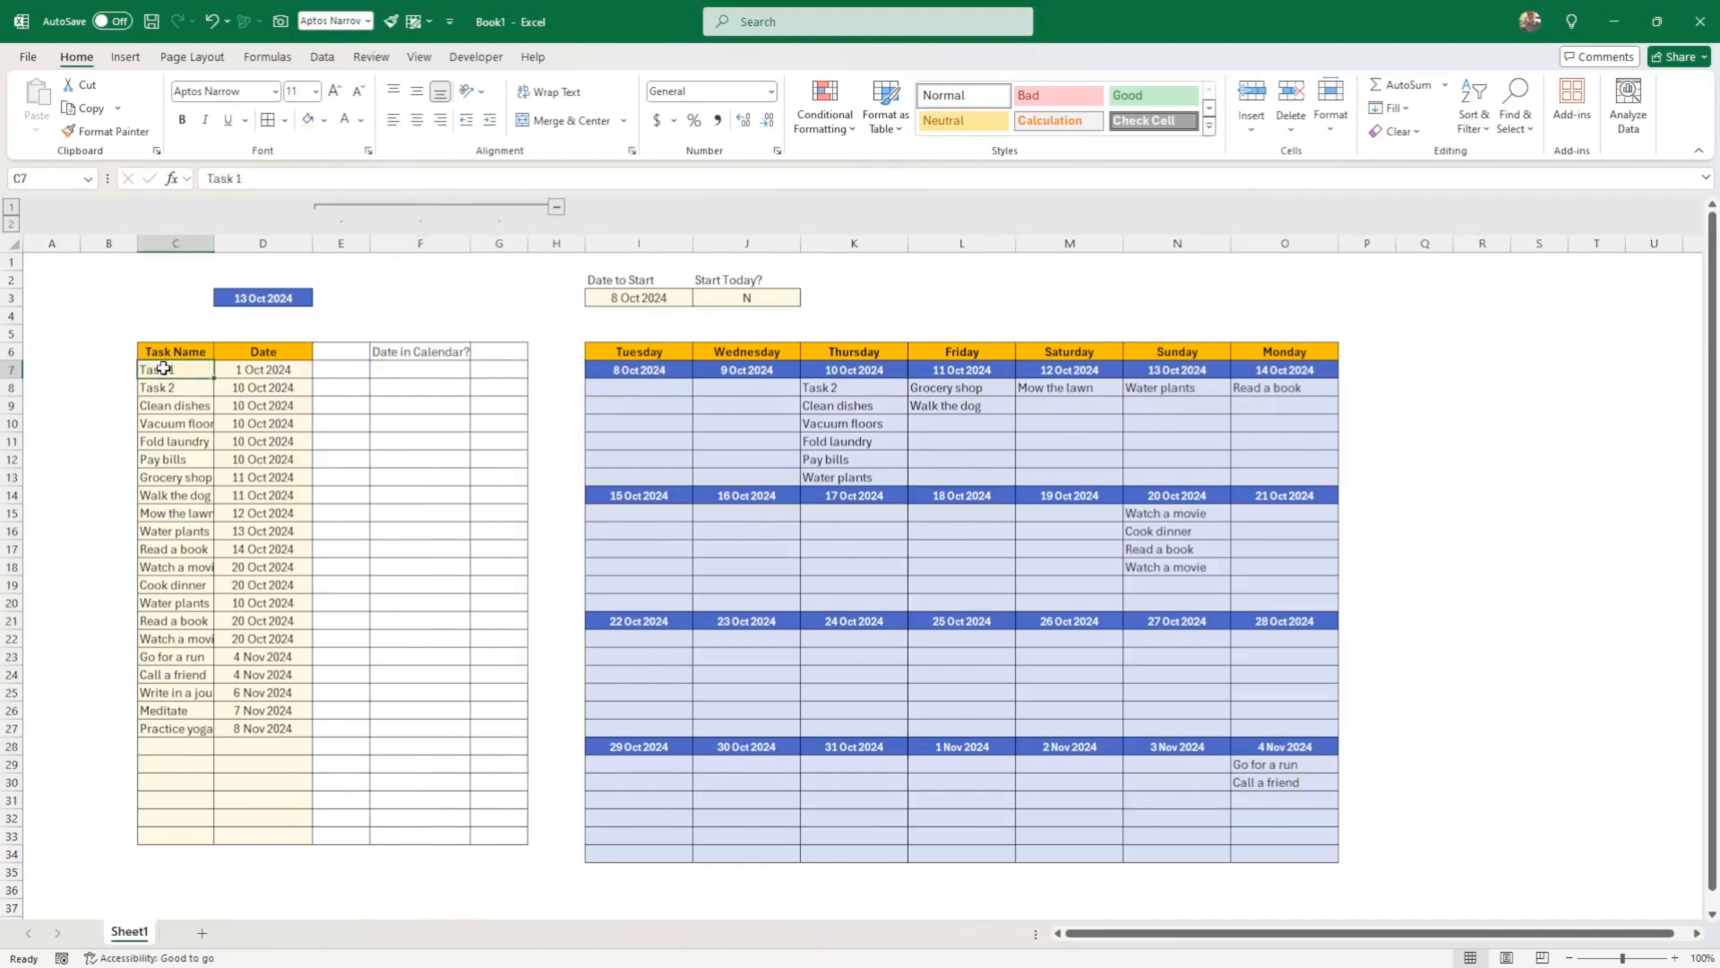
left_click_drag(164, 368, 170, 838)
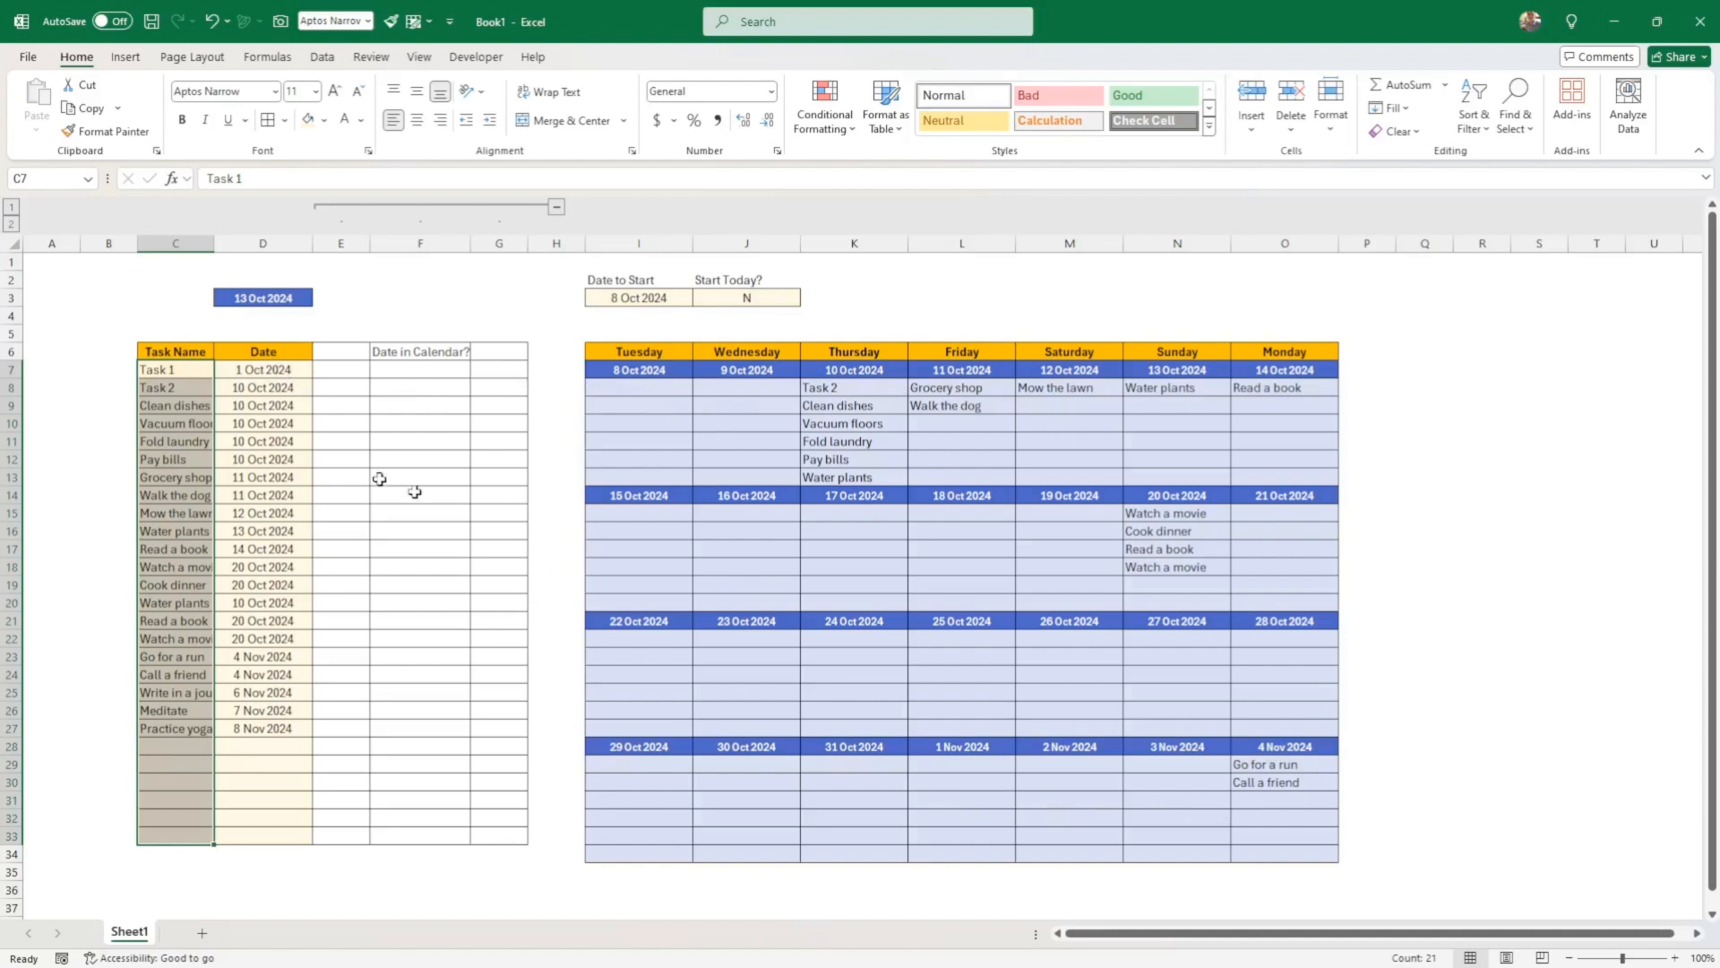
left_click(438, 369)
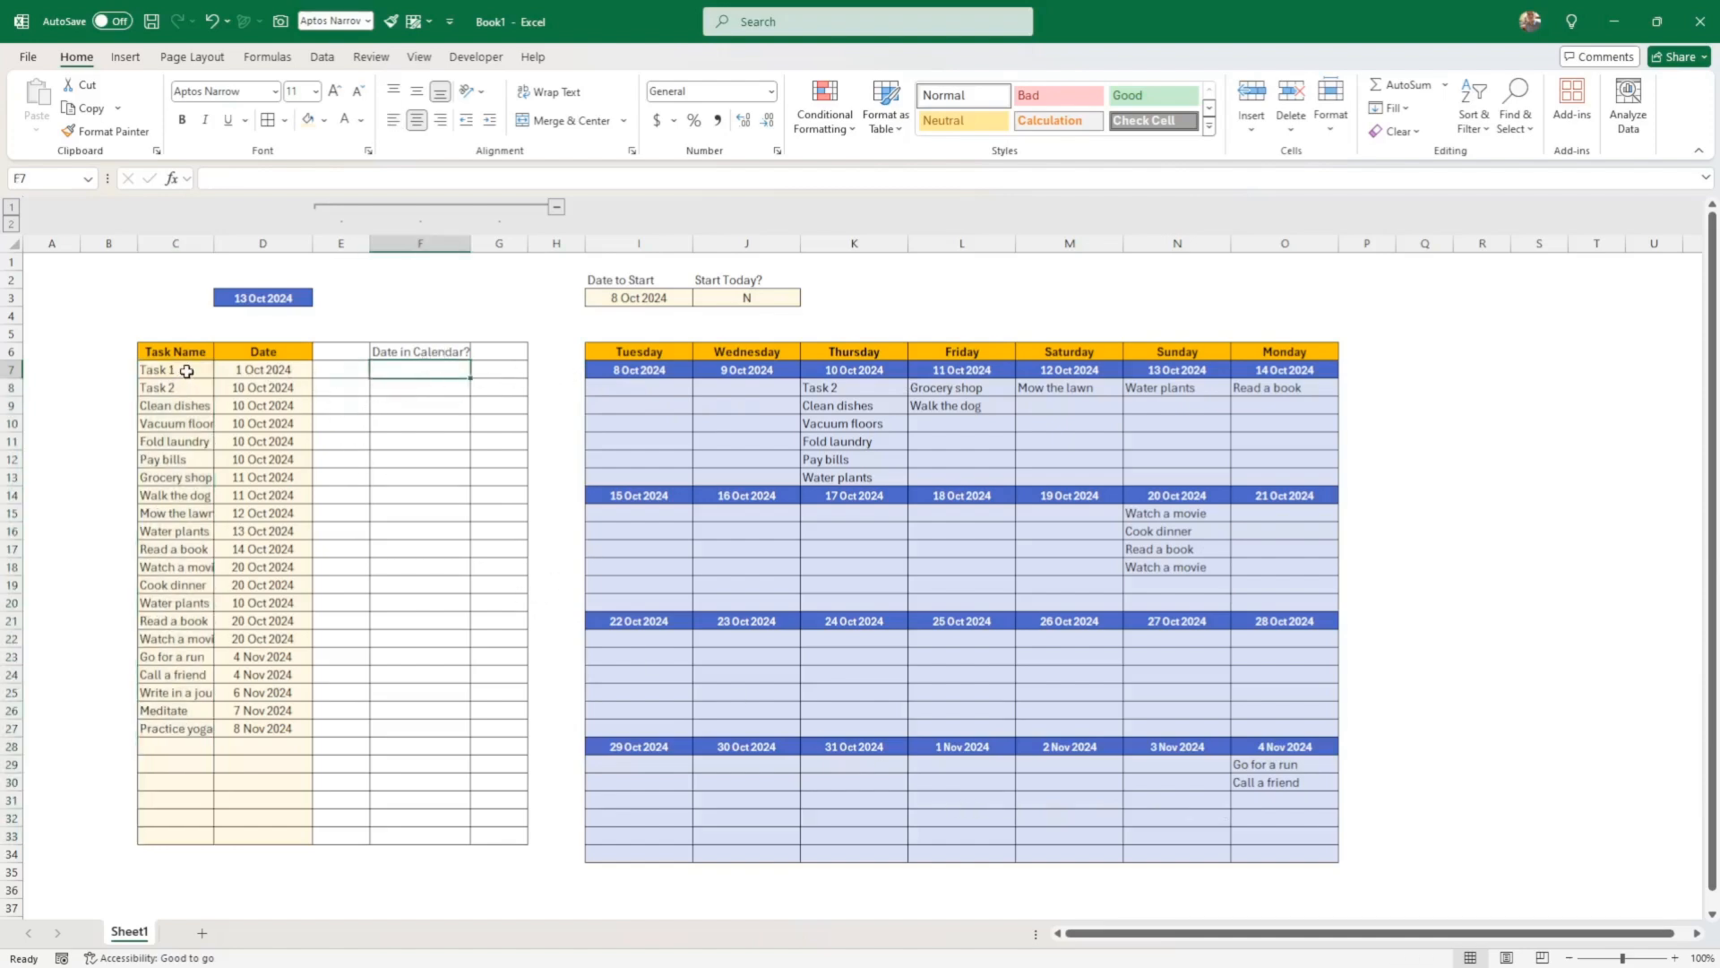
left_click(186, 371)
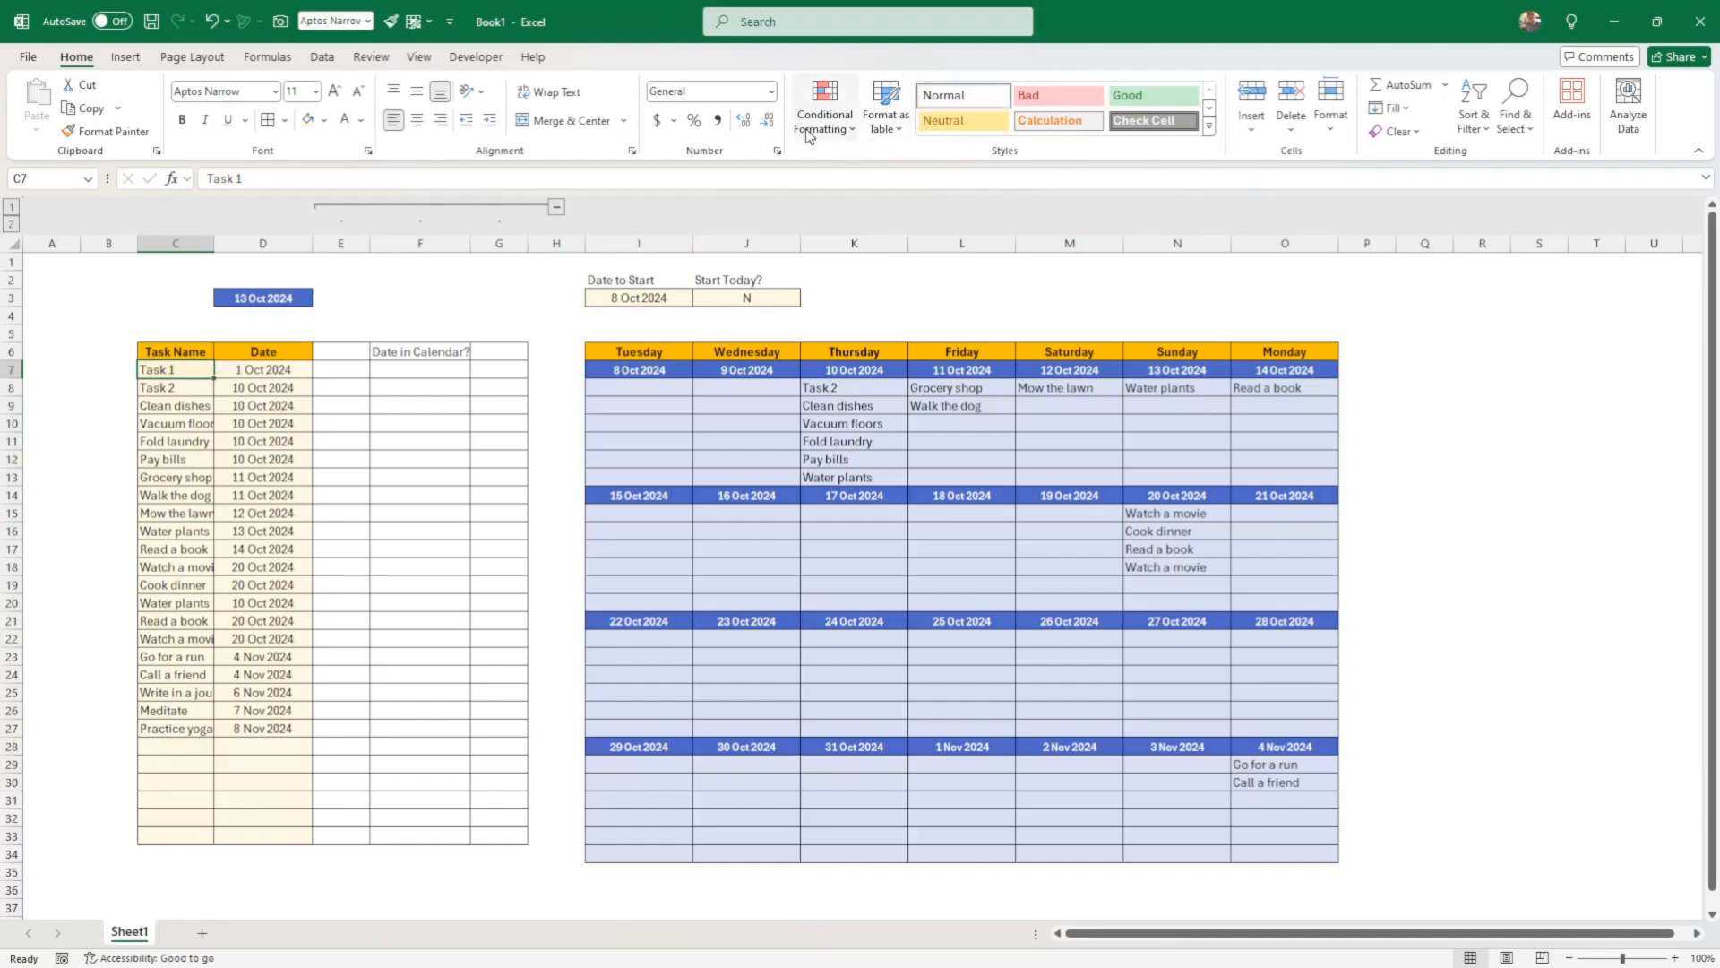
Begin an IF formula in F7 with an OR test whose first condition is D7<$I$7, the calendar's first date
left_click(424, 372)
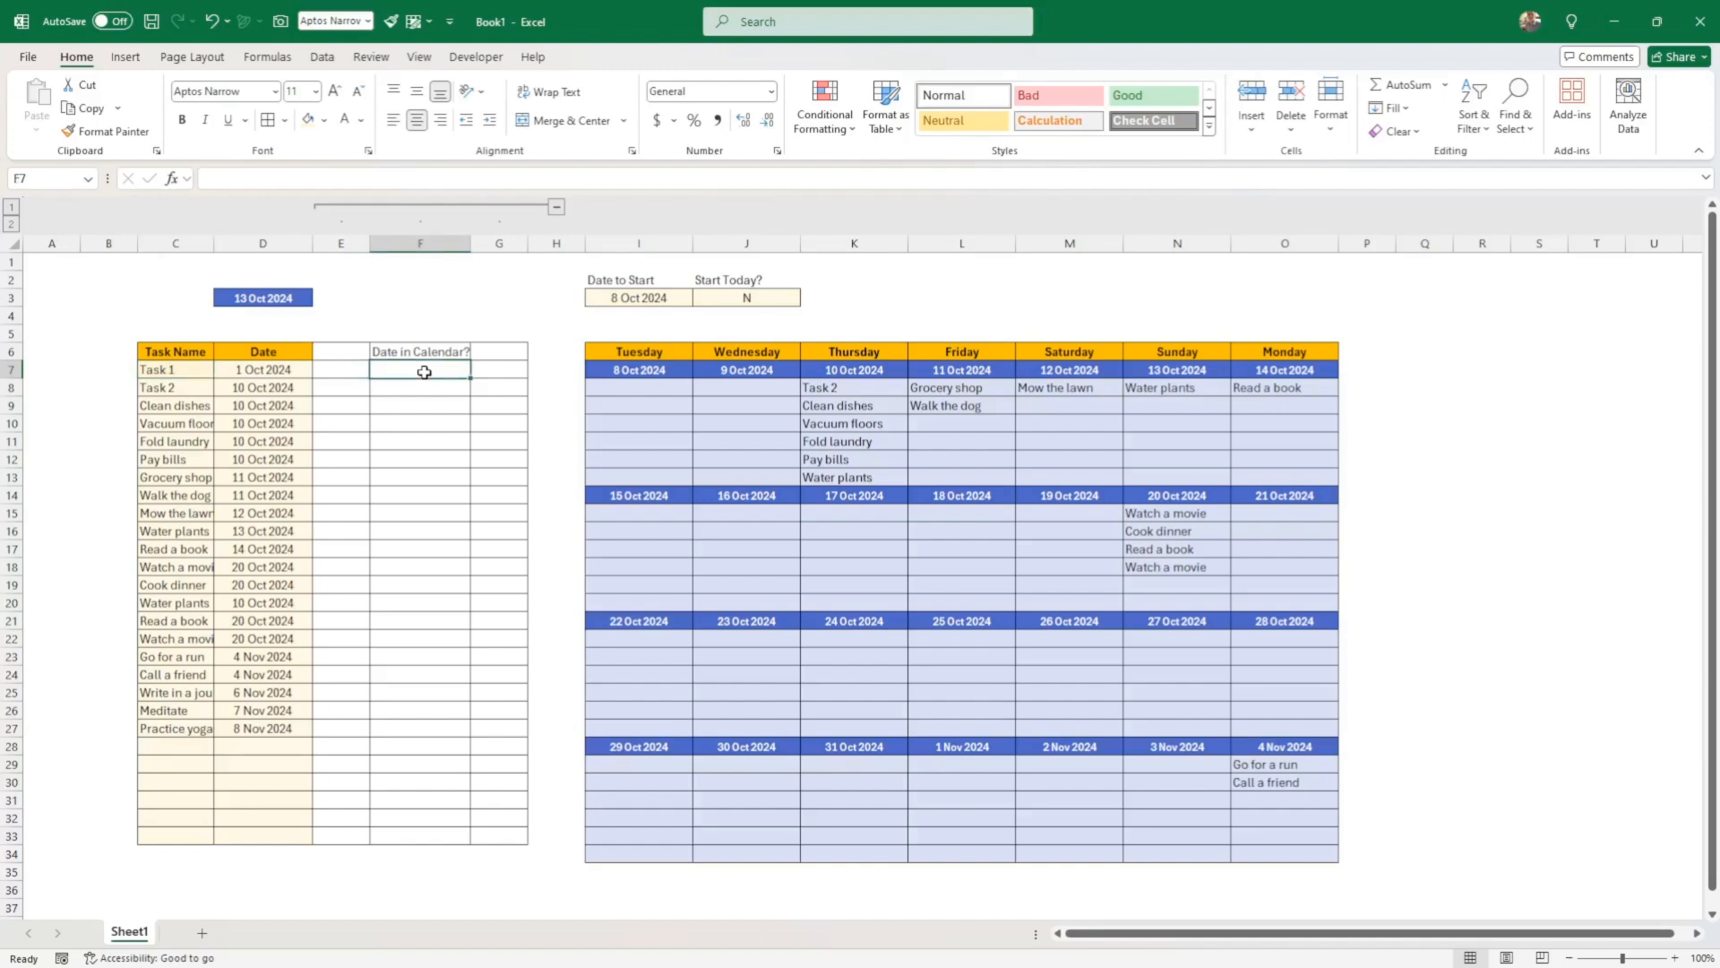
type("=")
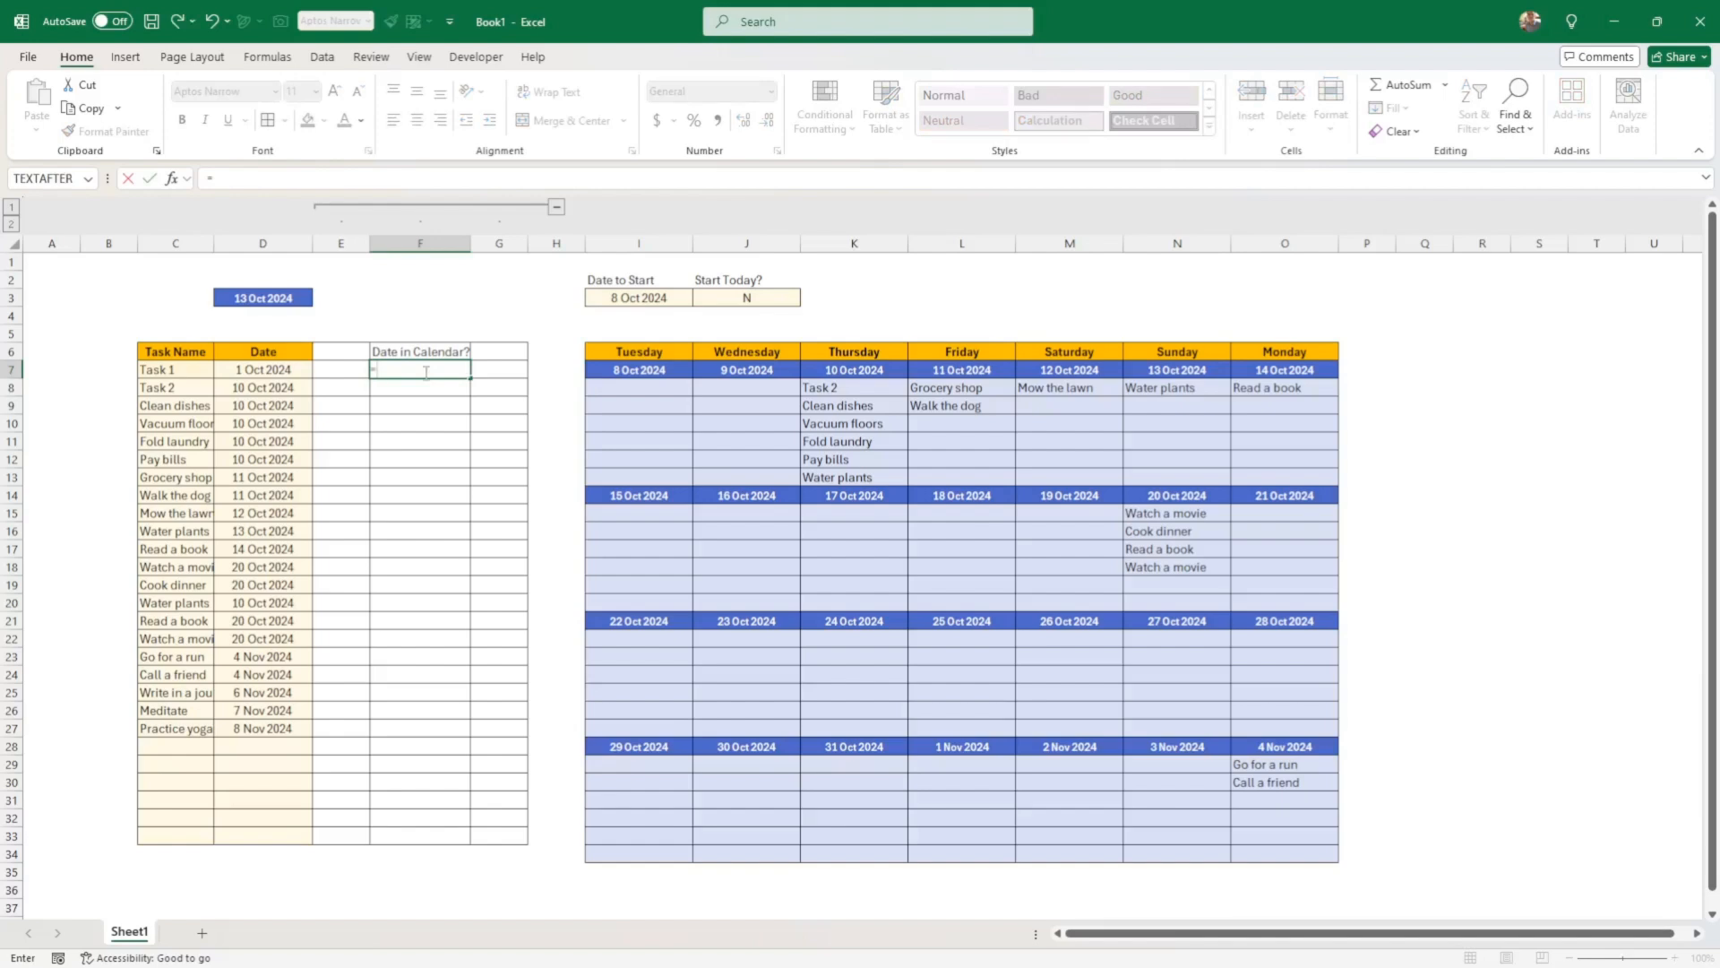
type("if")
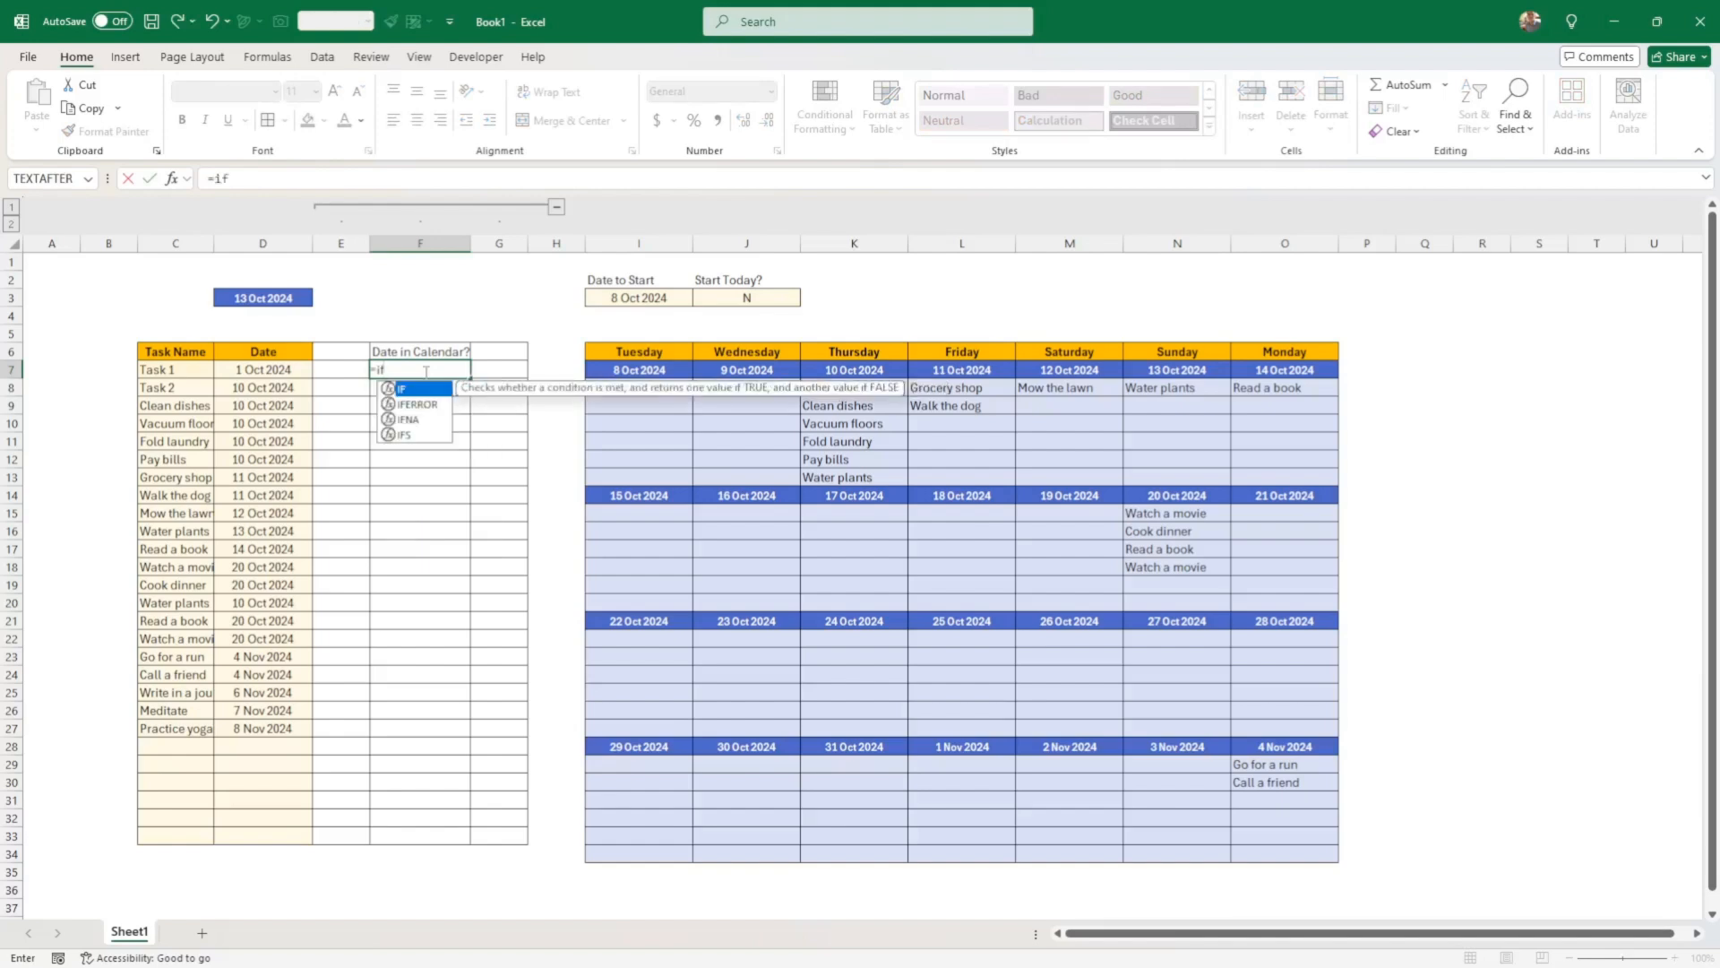
type("(o")
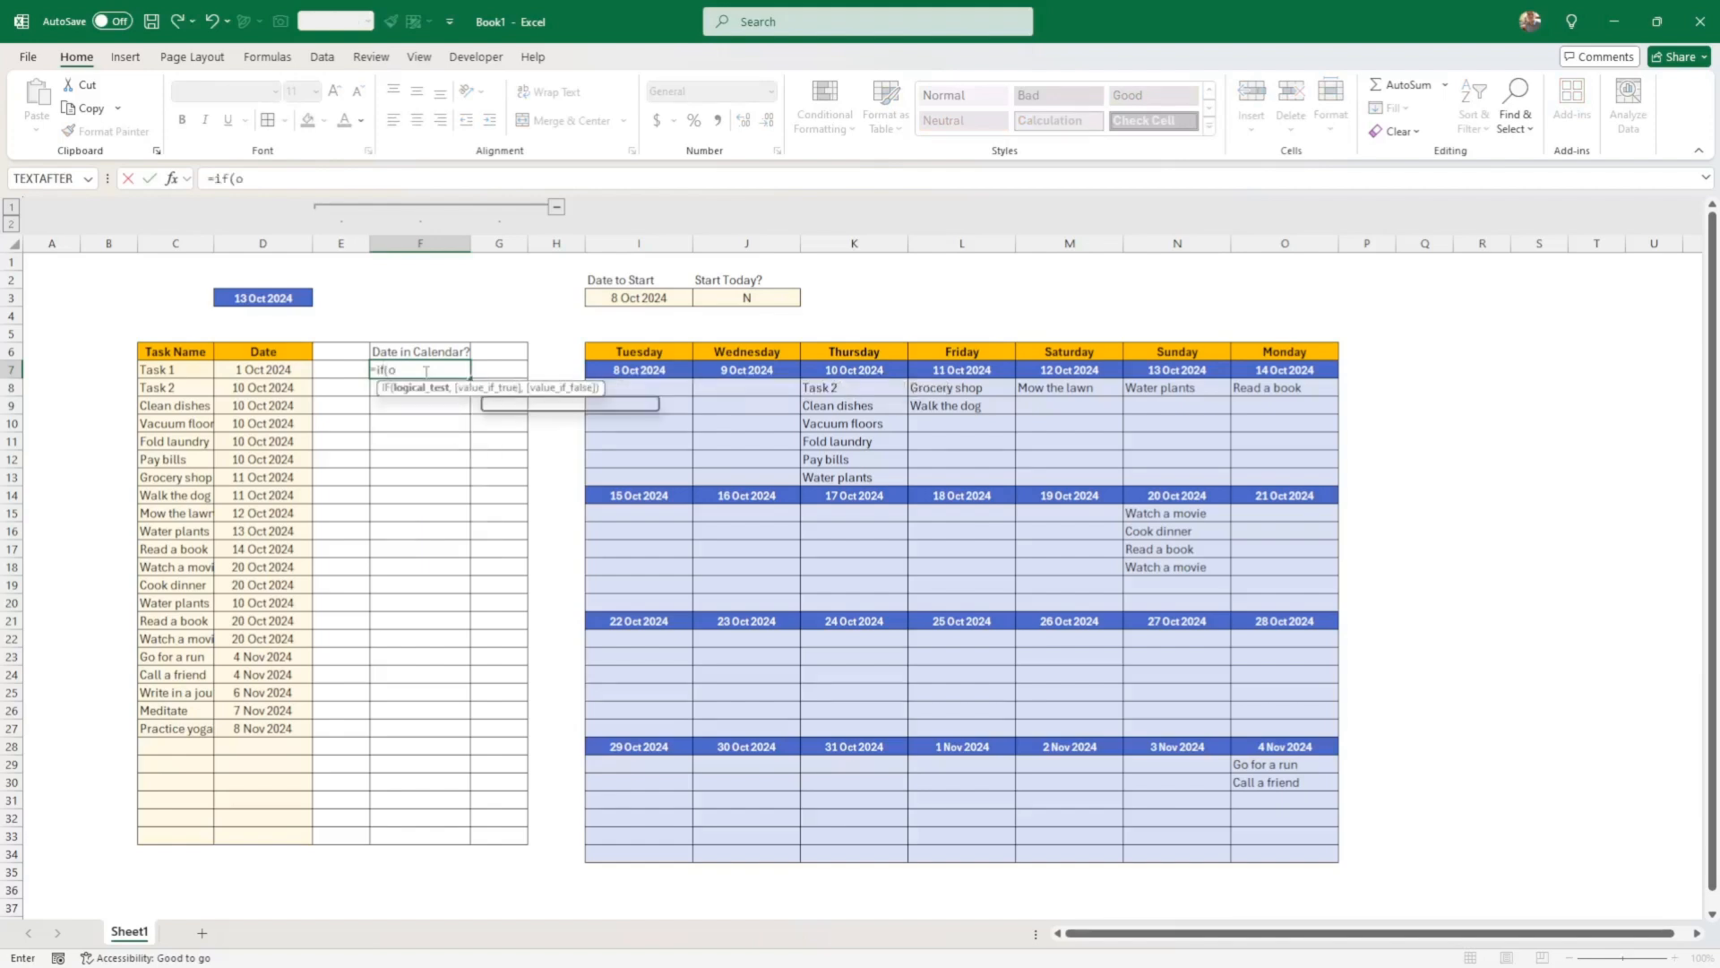
type("r(")
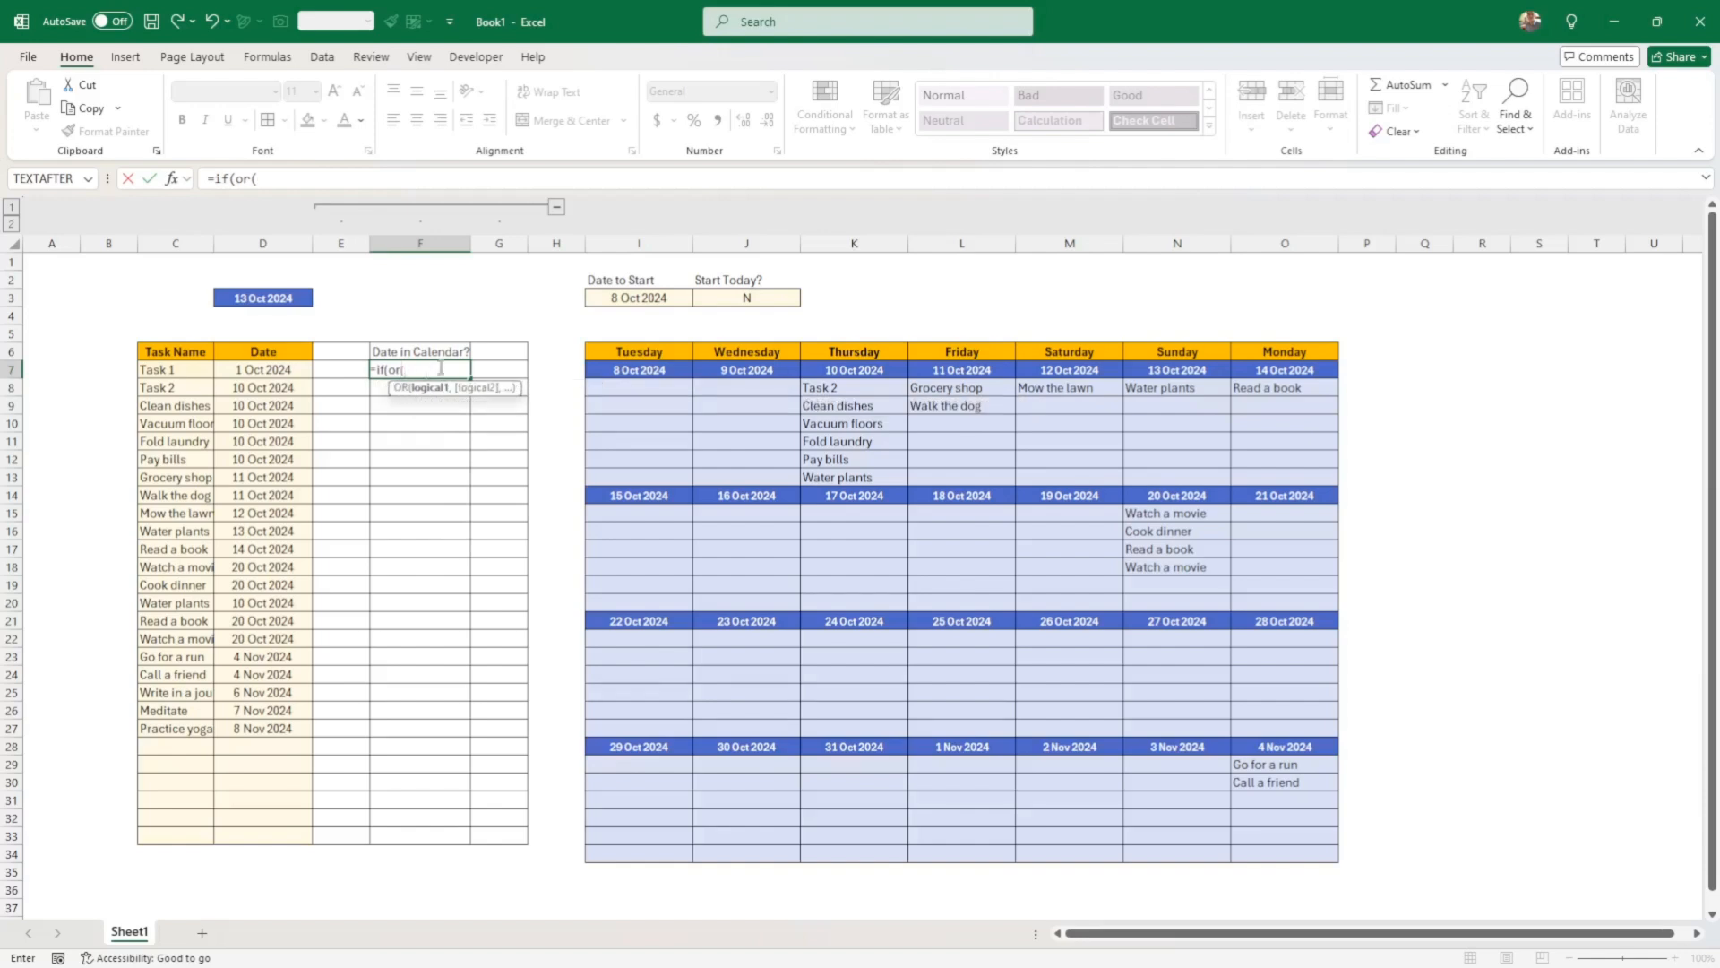
left_click(278, 369)
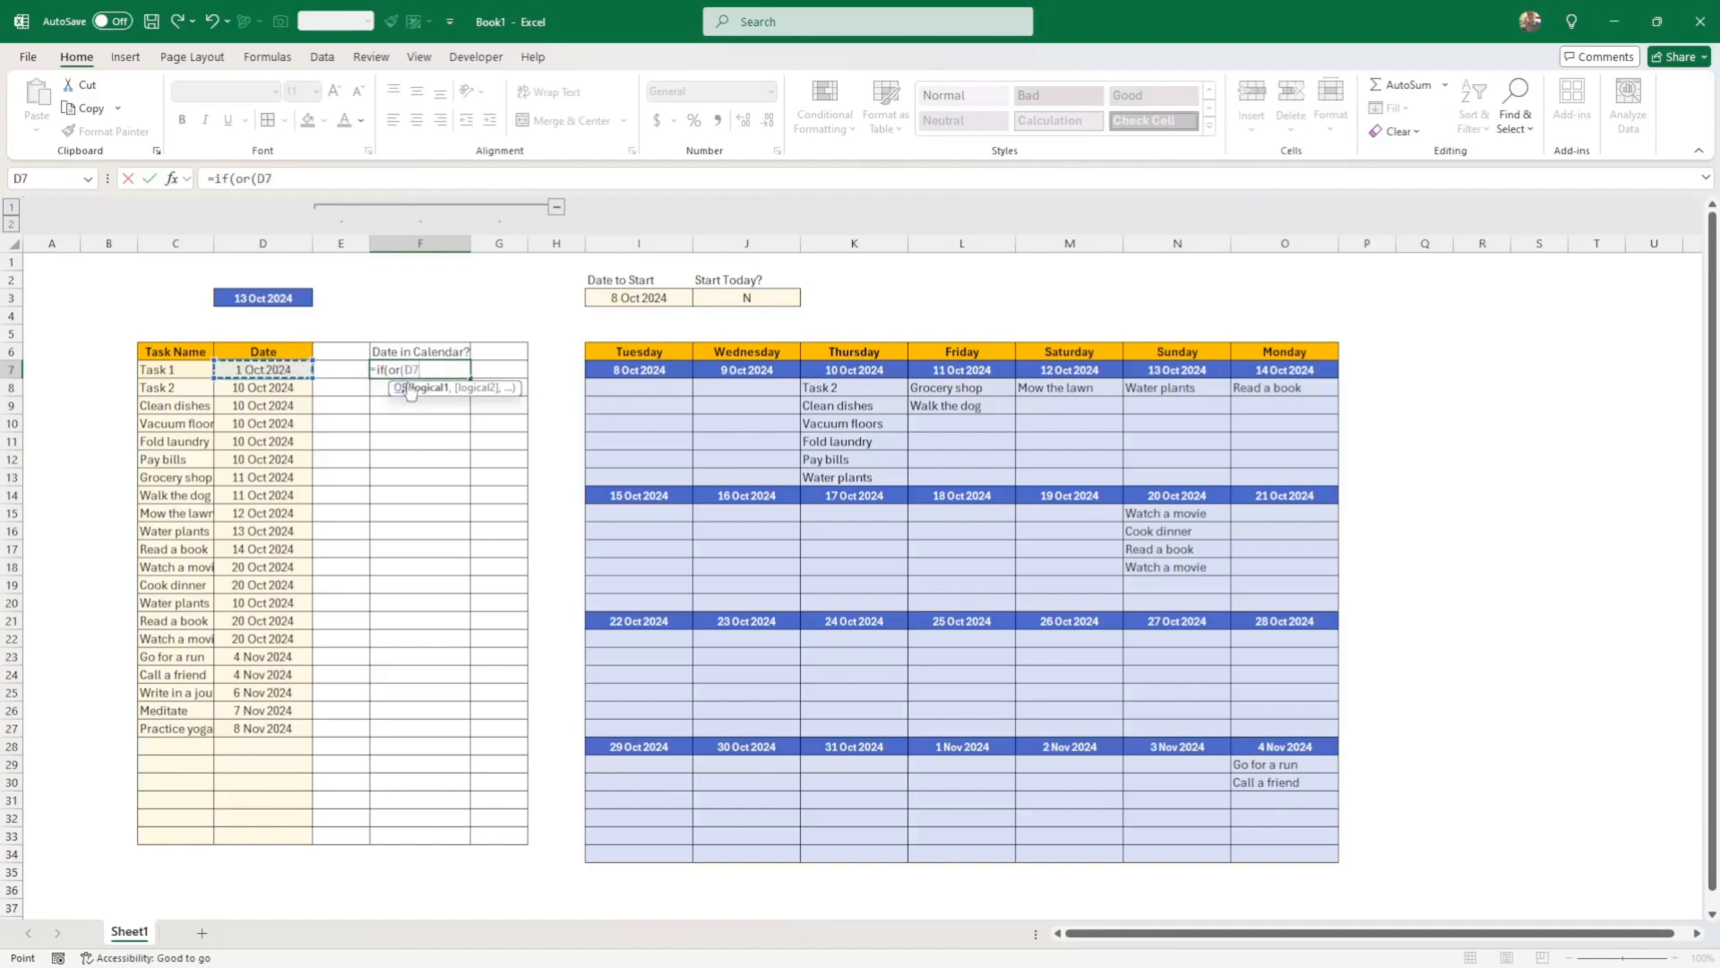
type("<")
left_click(641, 368)
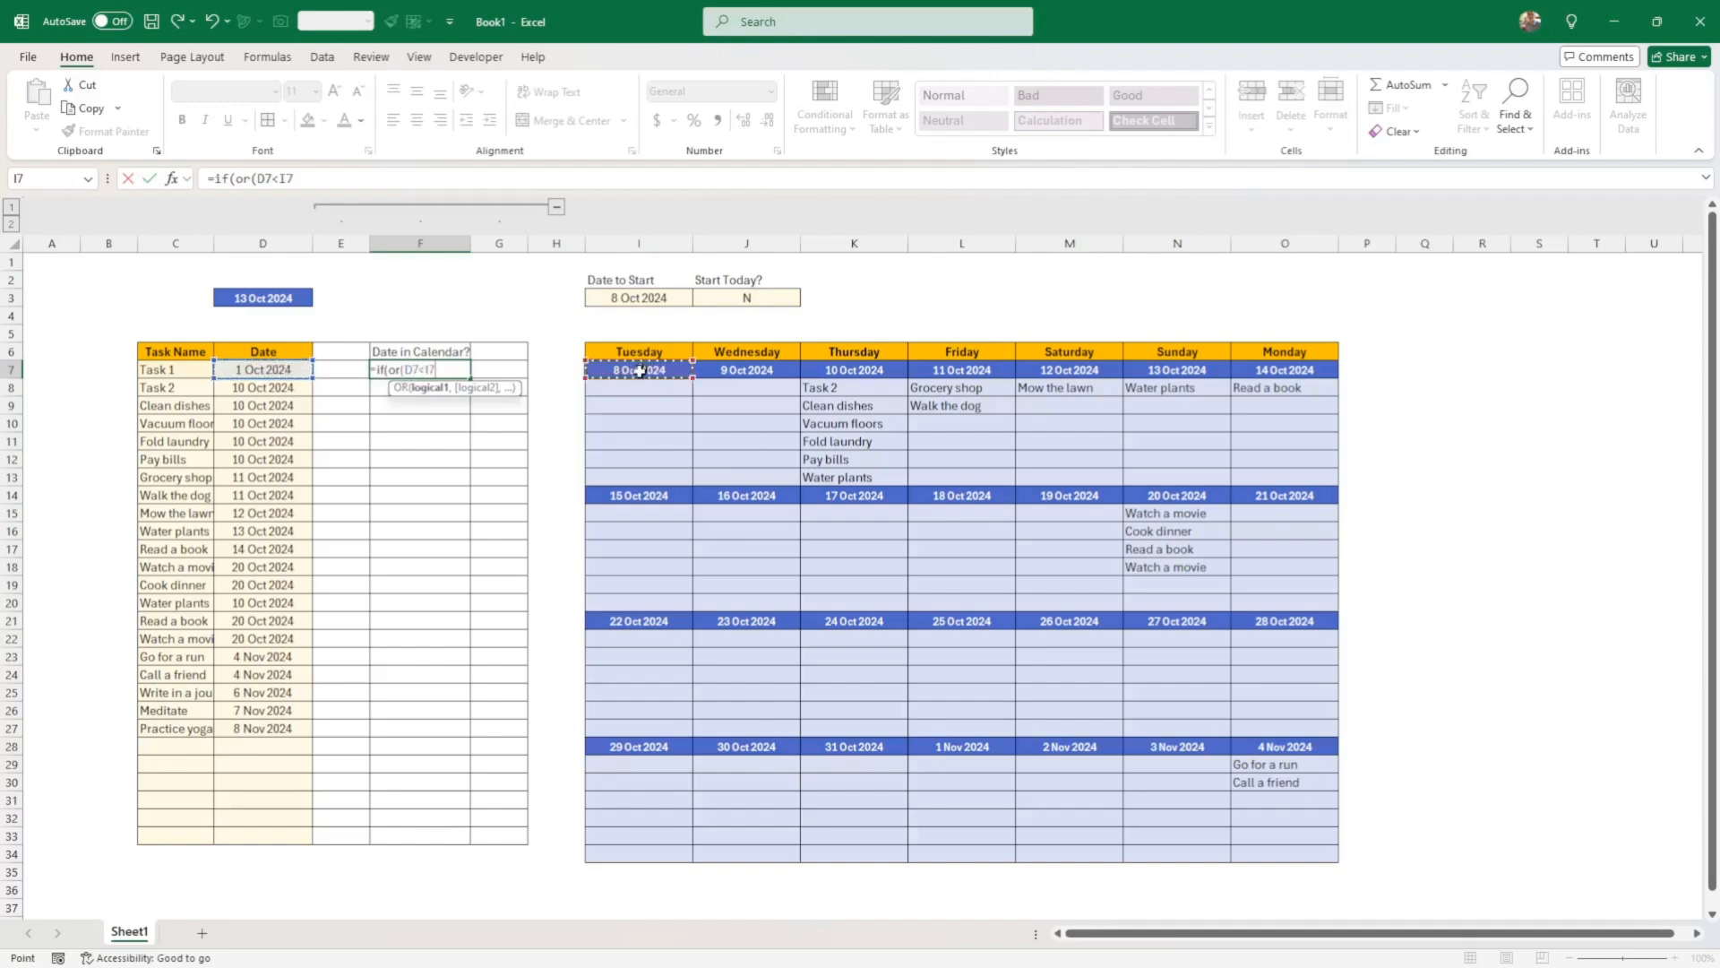
key("F4")
type(",")
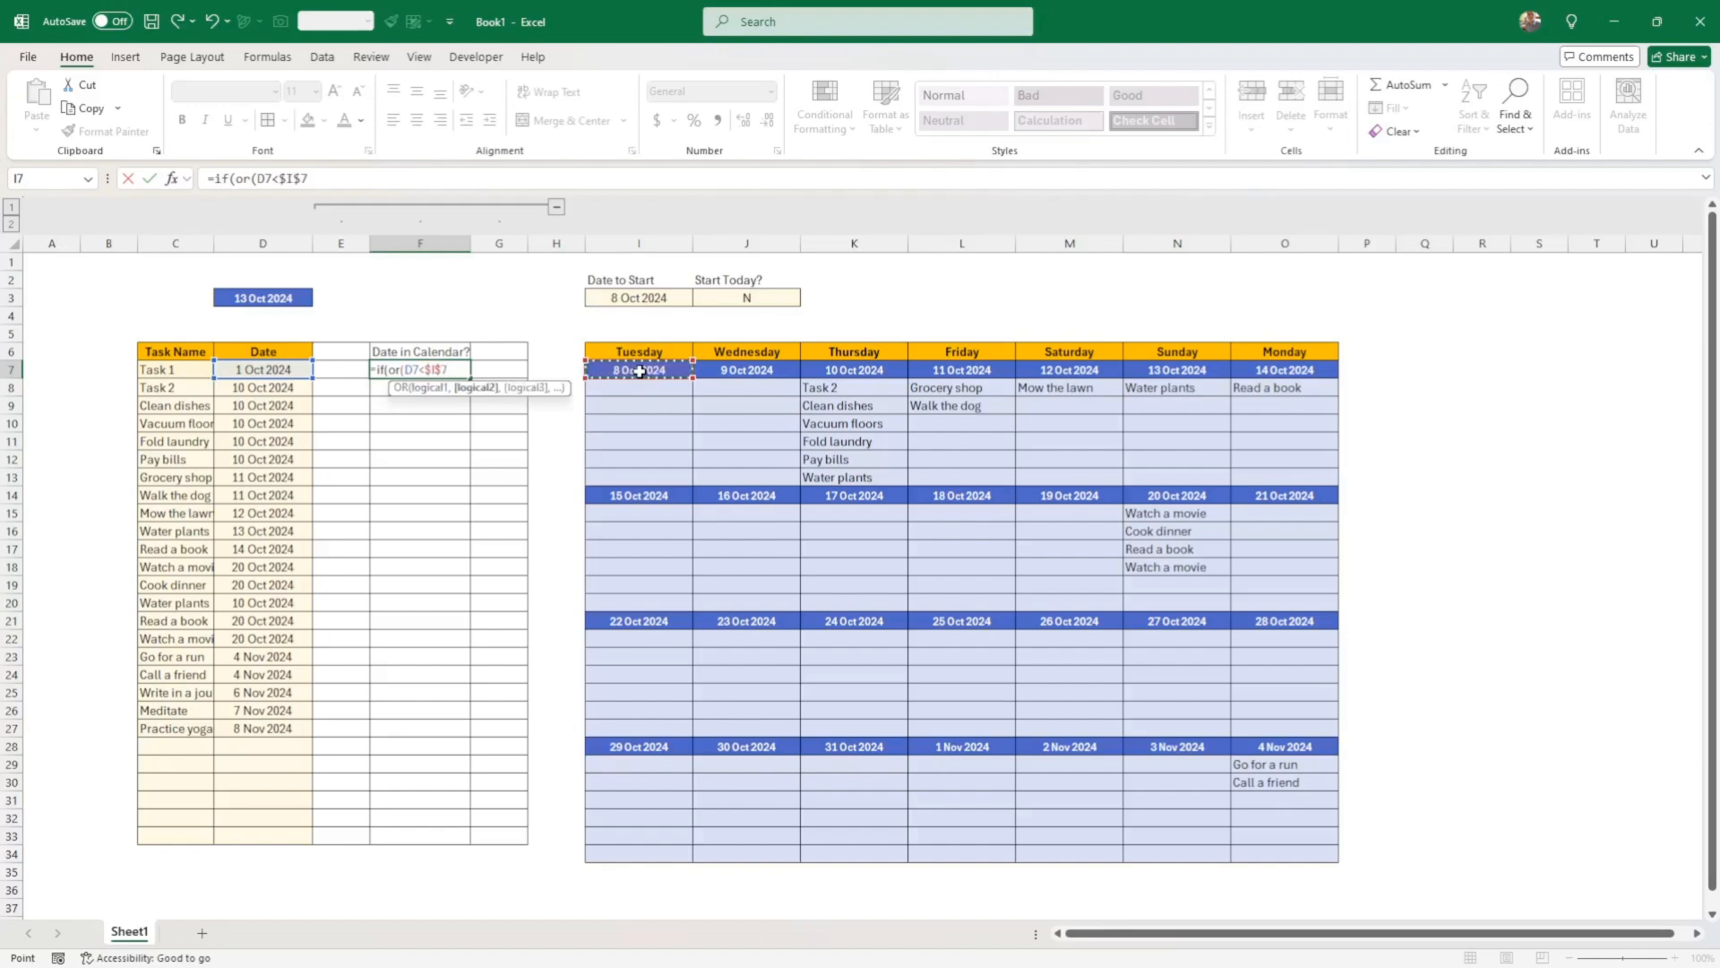
Add D7>$O$28, the calendar's last date, as the second OR condition and close the OR test
left_click(280, 369)
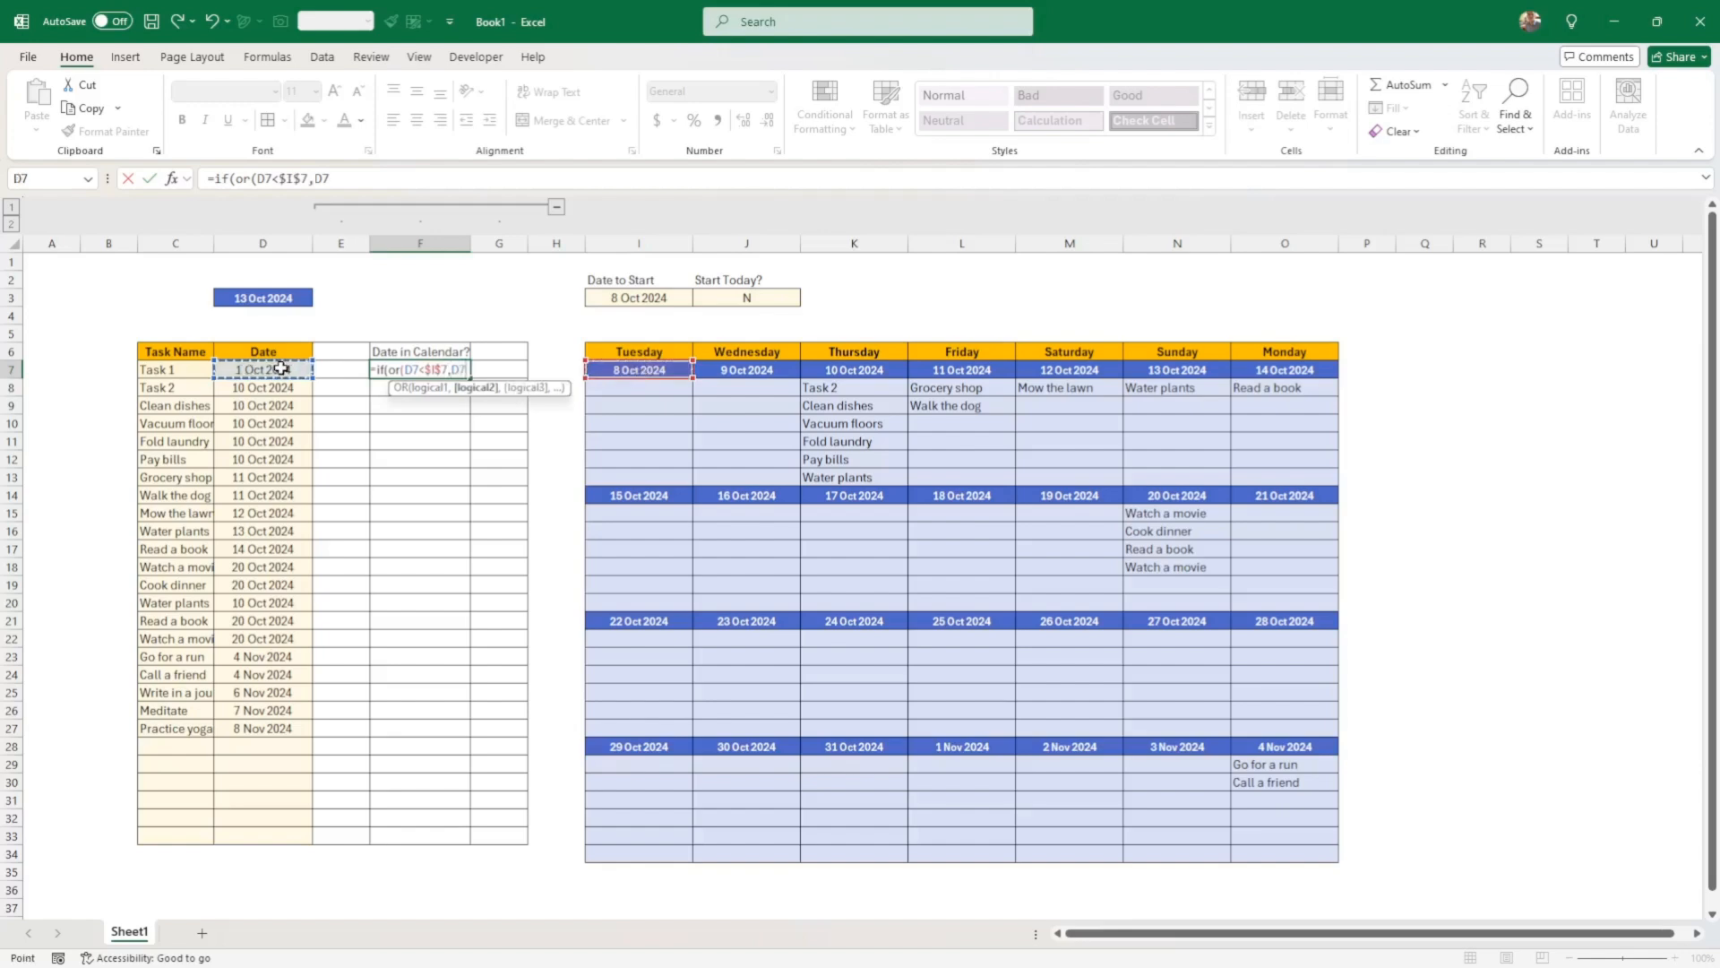
type(">")
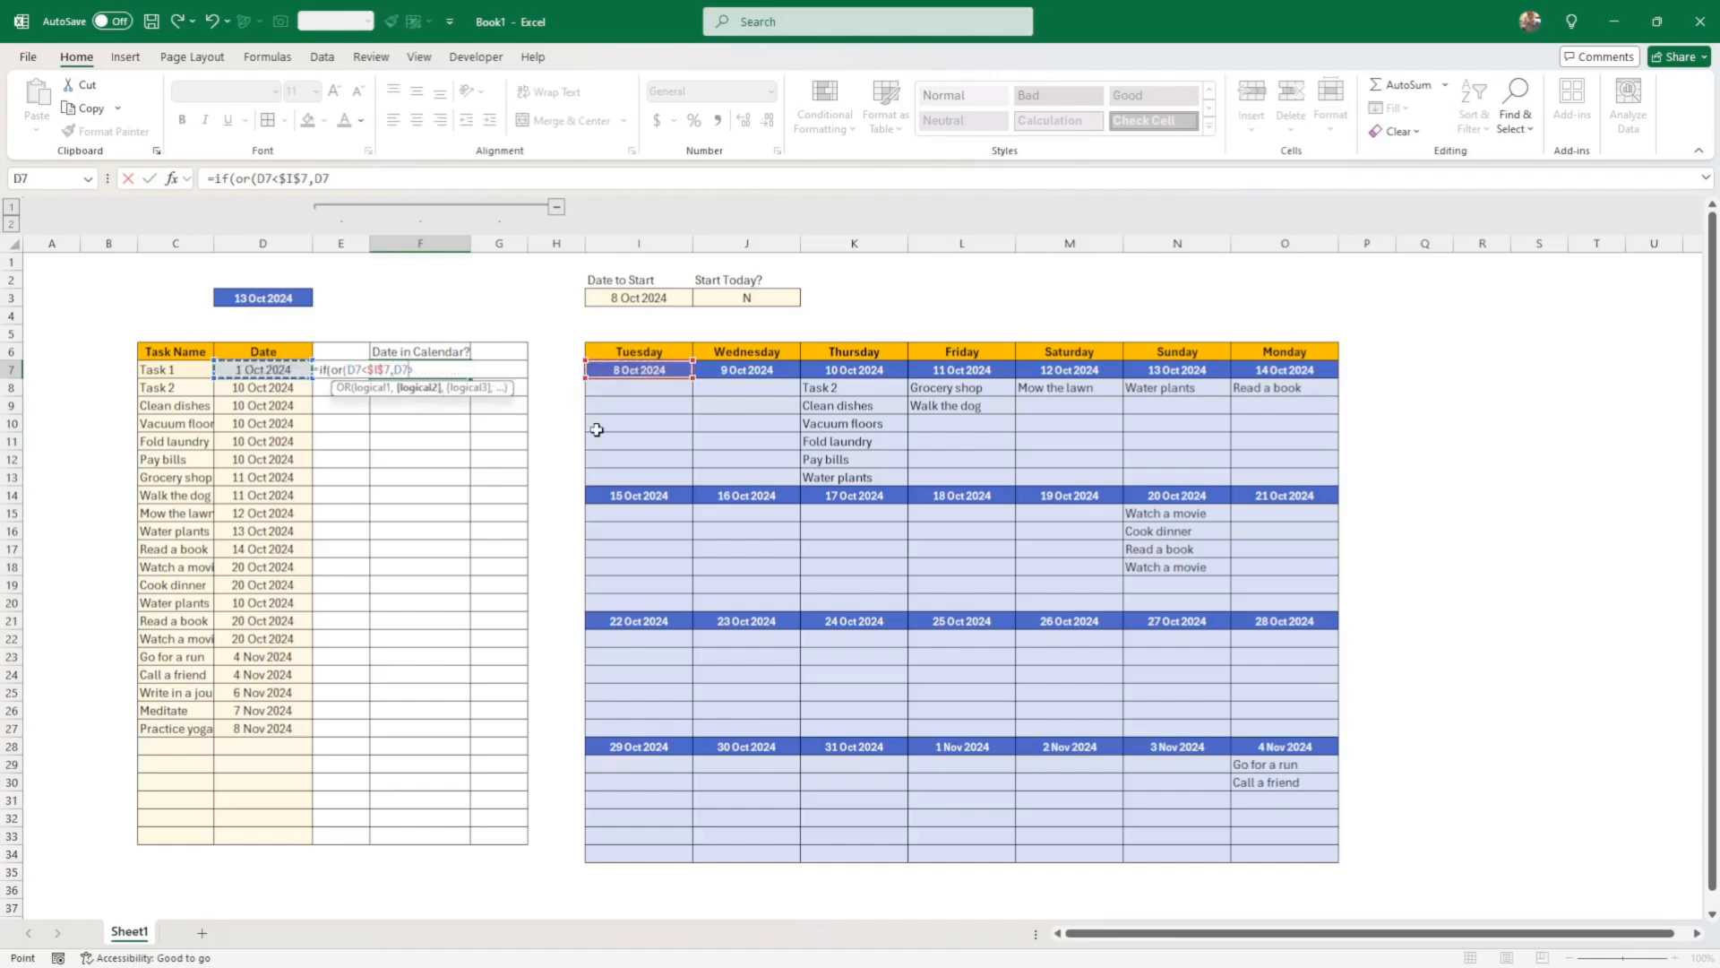
left_click(1270, 745)
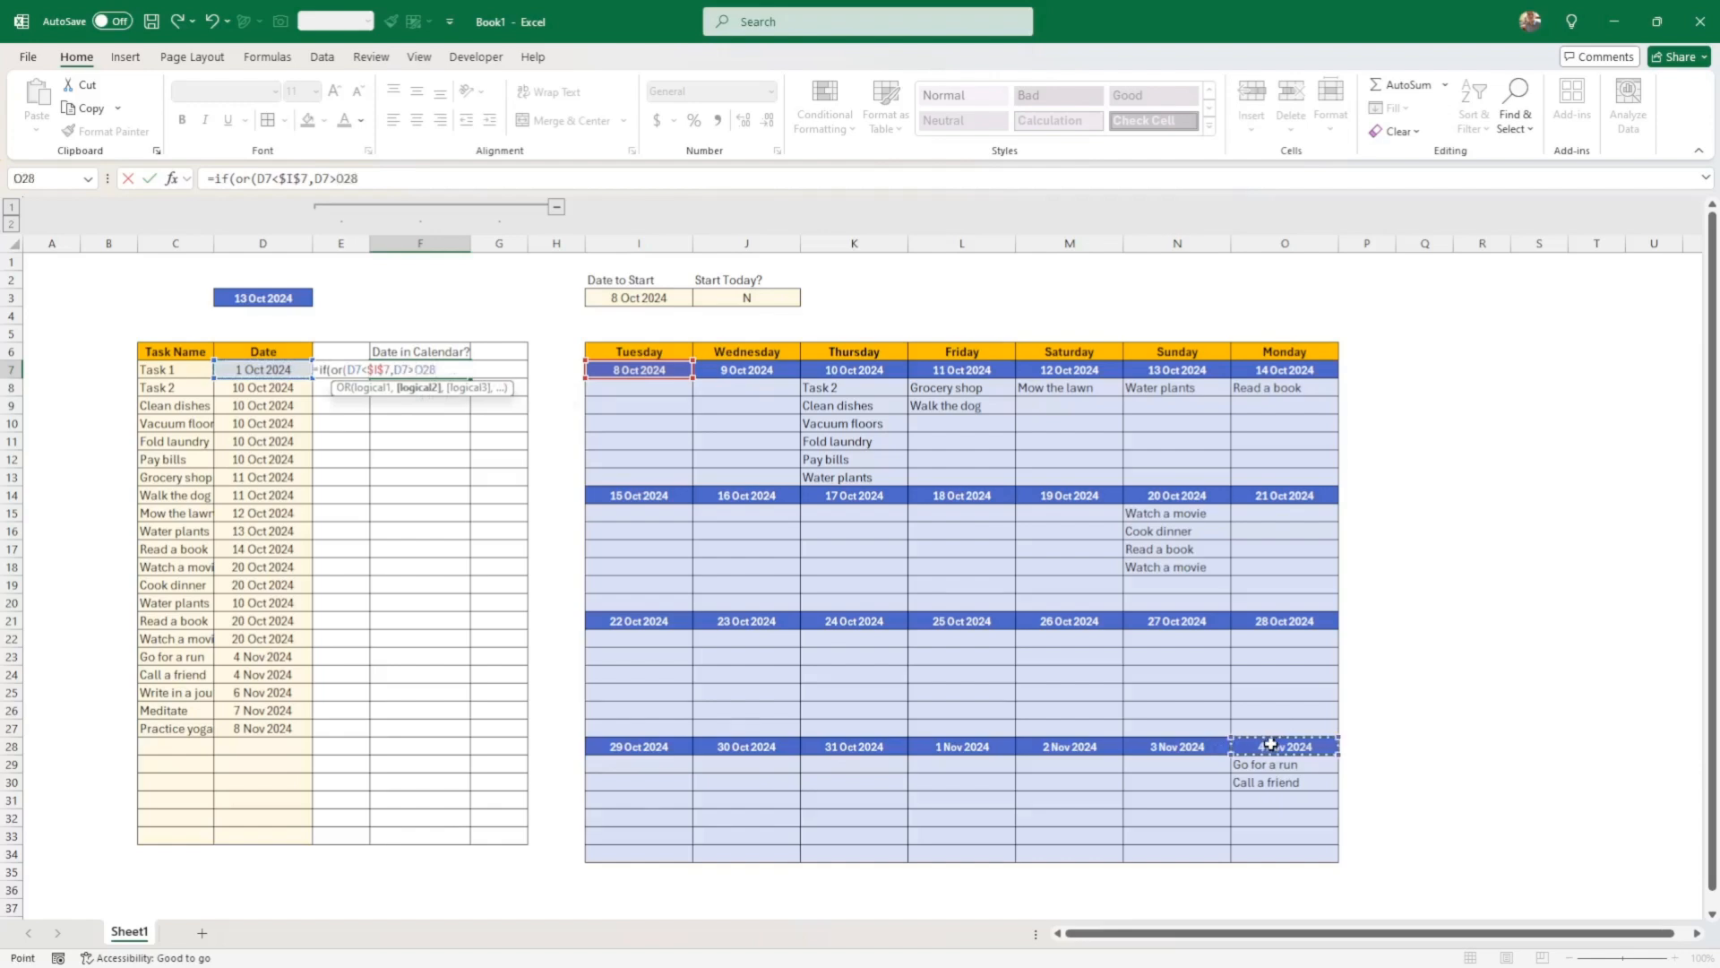
key("F4")
type(")")
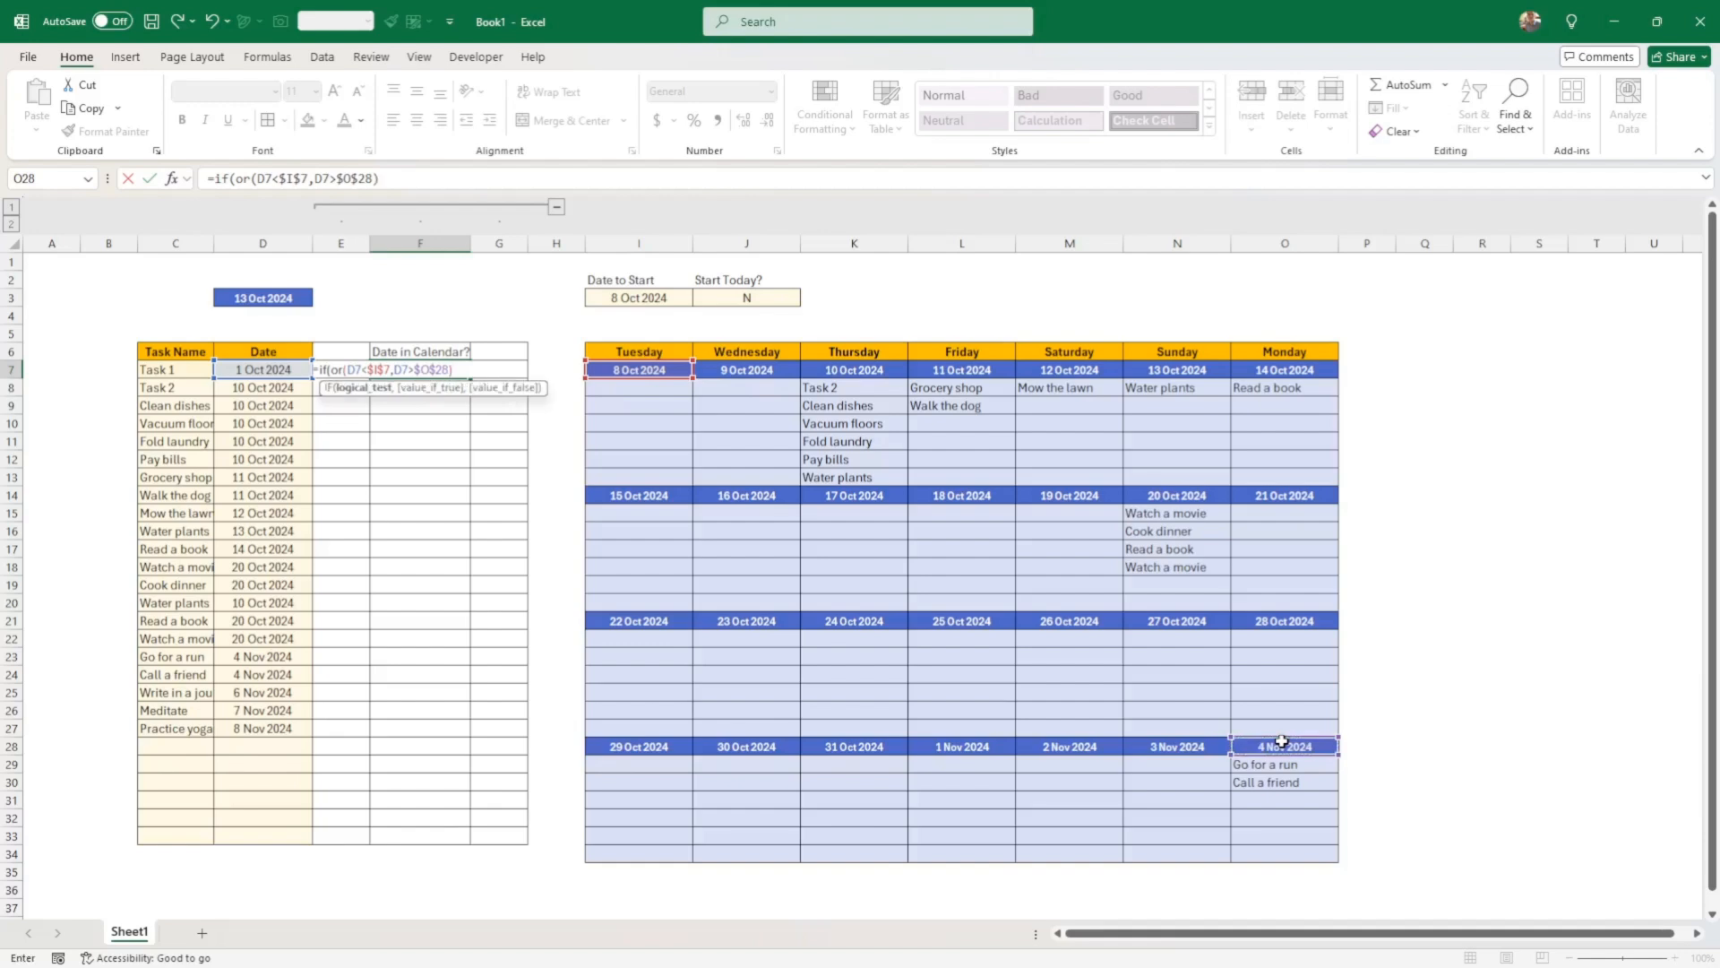
Make the IF formula in F7 return "N" if true and "Y" if false, enter it, and review its function arguments
type(",")
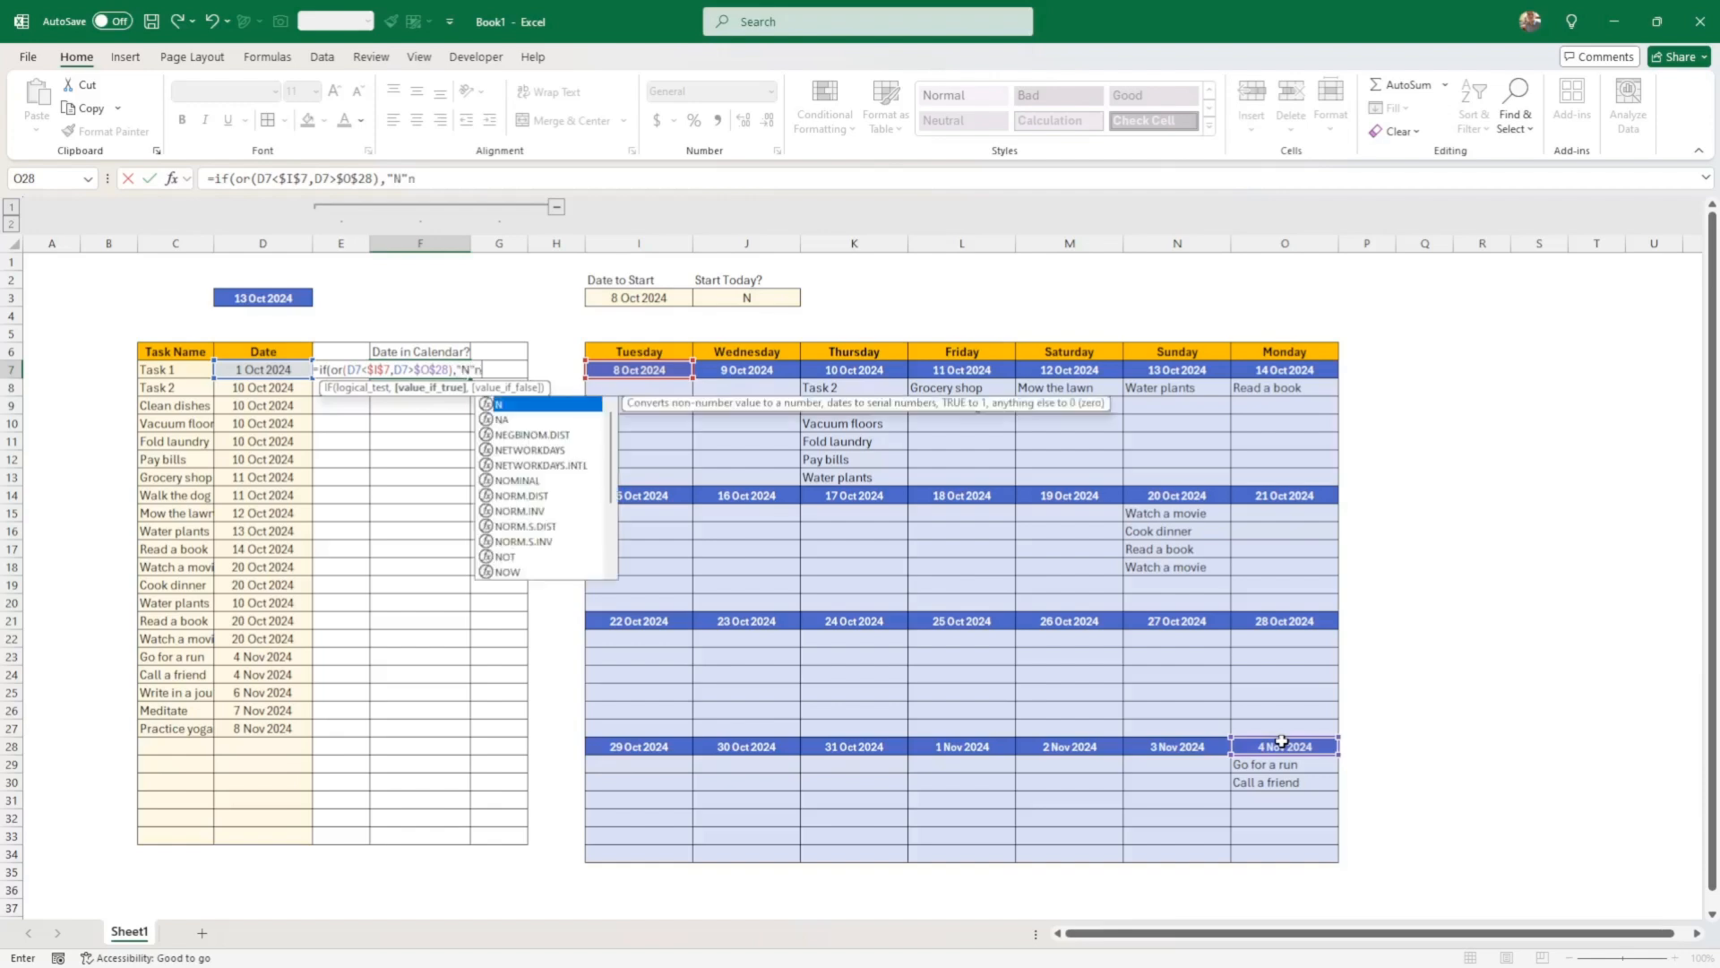
type("\"N\",")
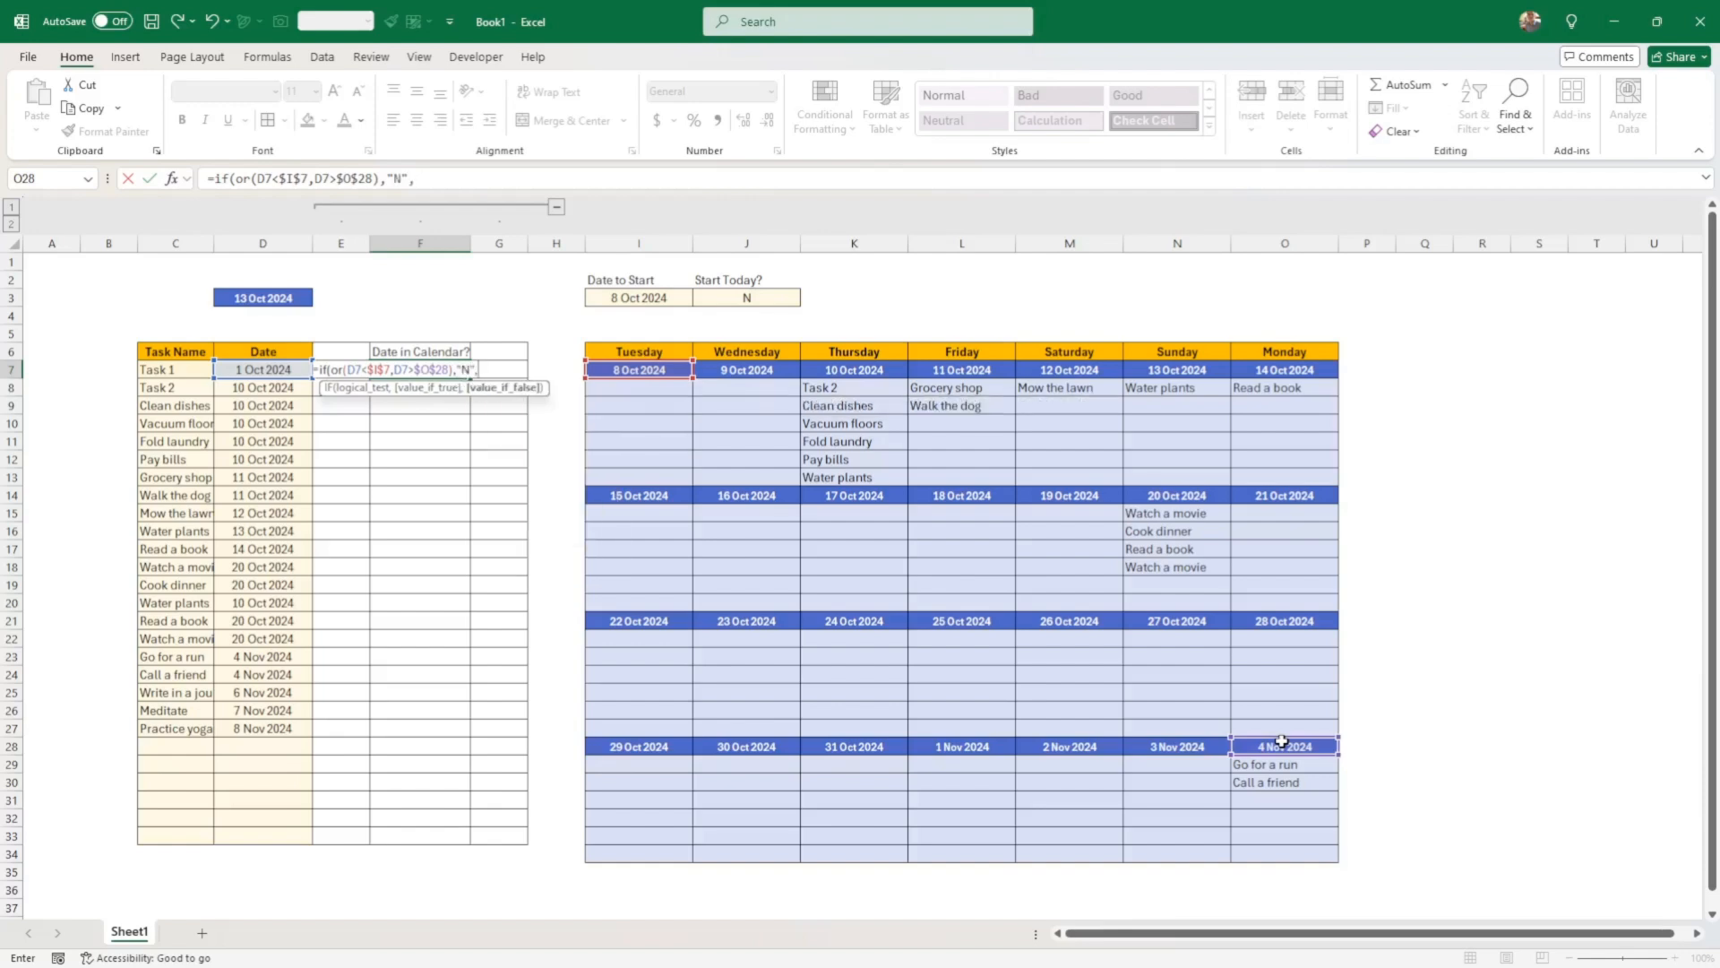
type("\"Y\")")
key("Return")
key("Up")
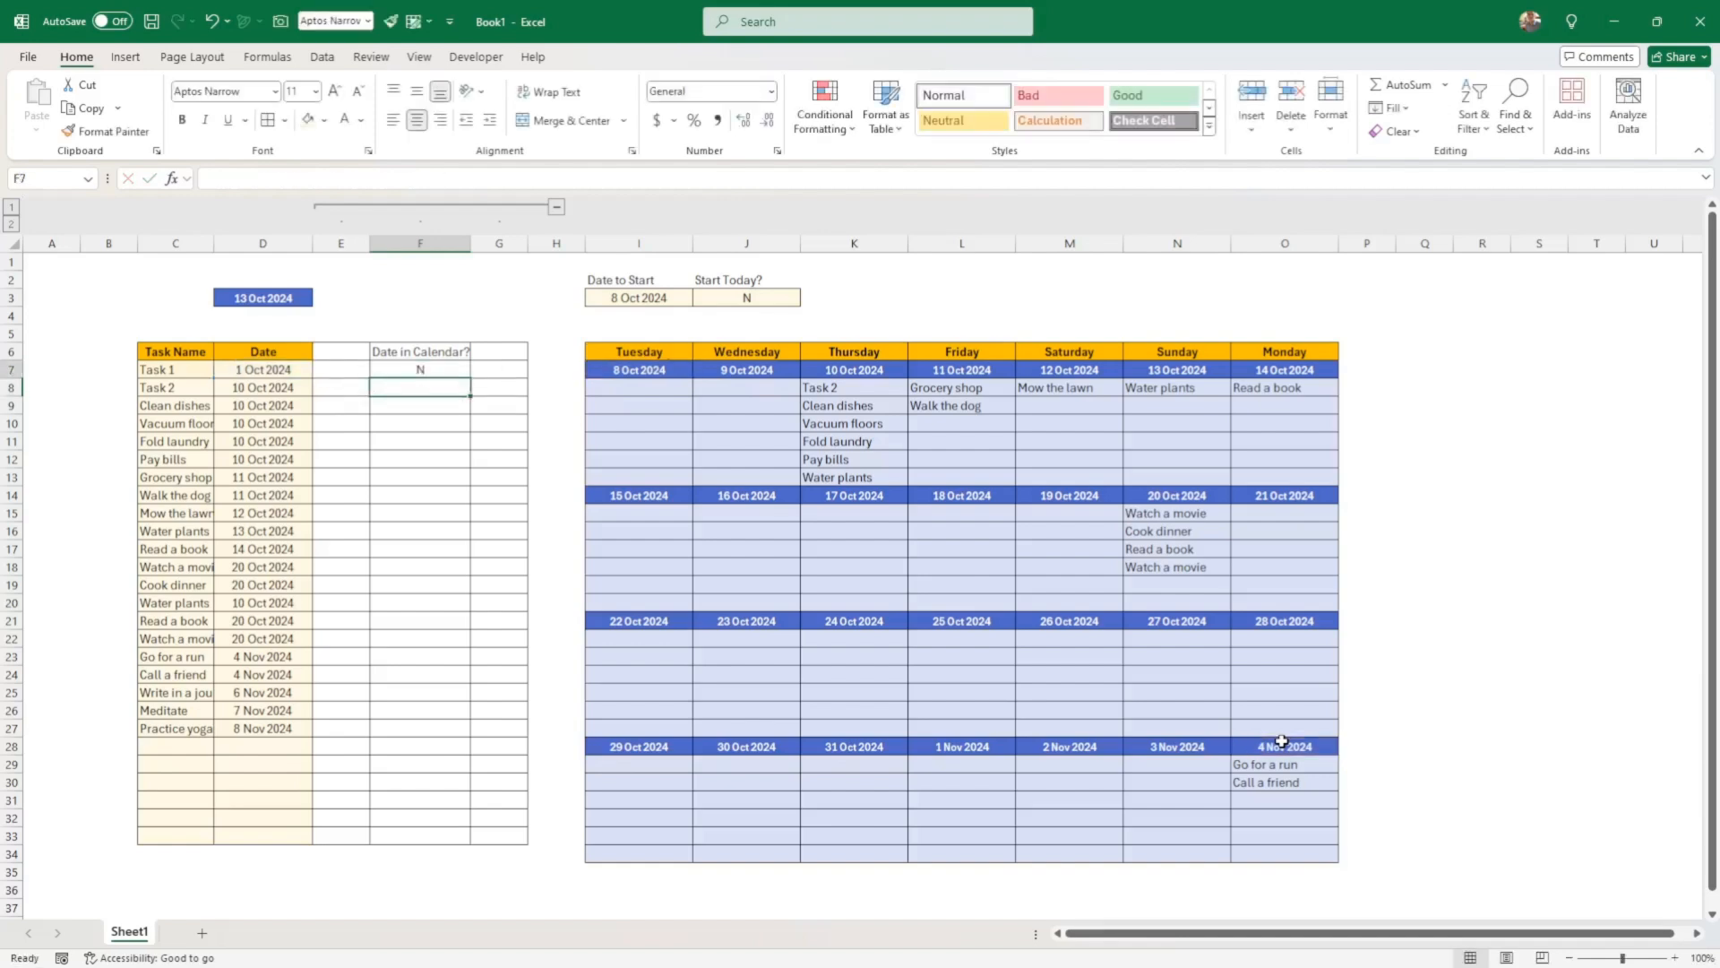
left_click(175, 178)
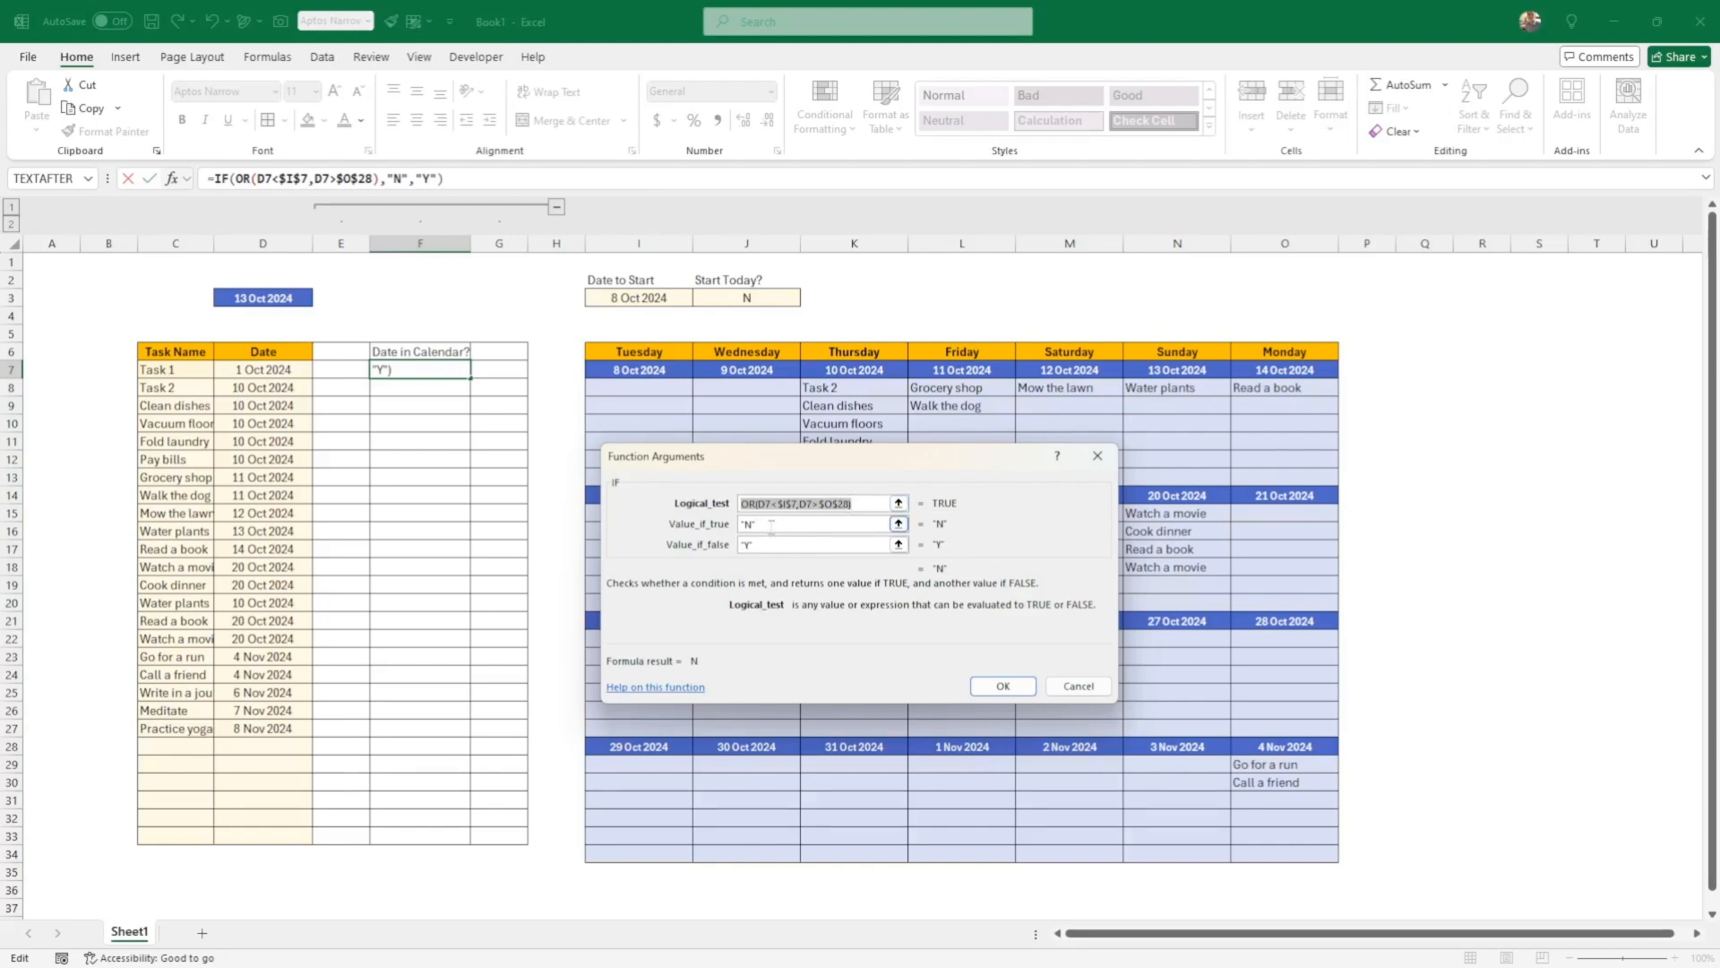
left_click(1004, 686)
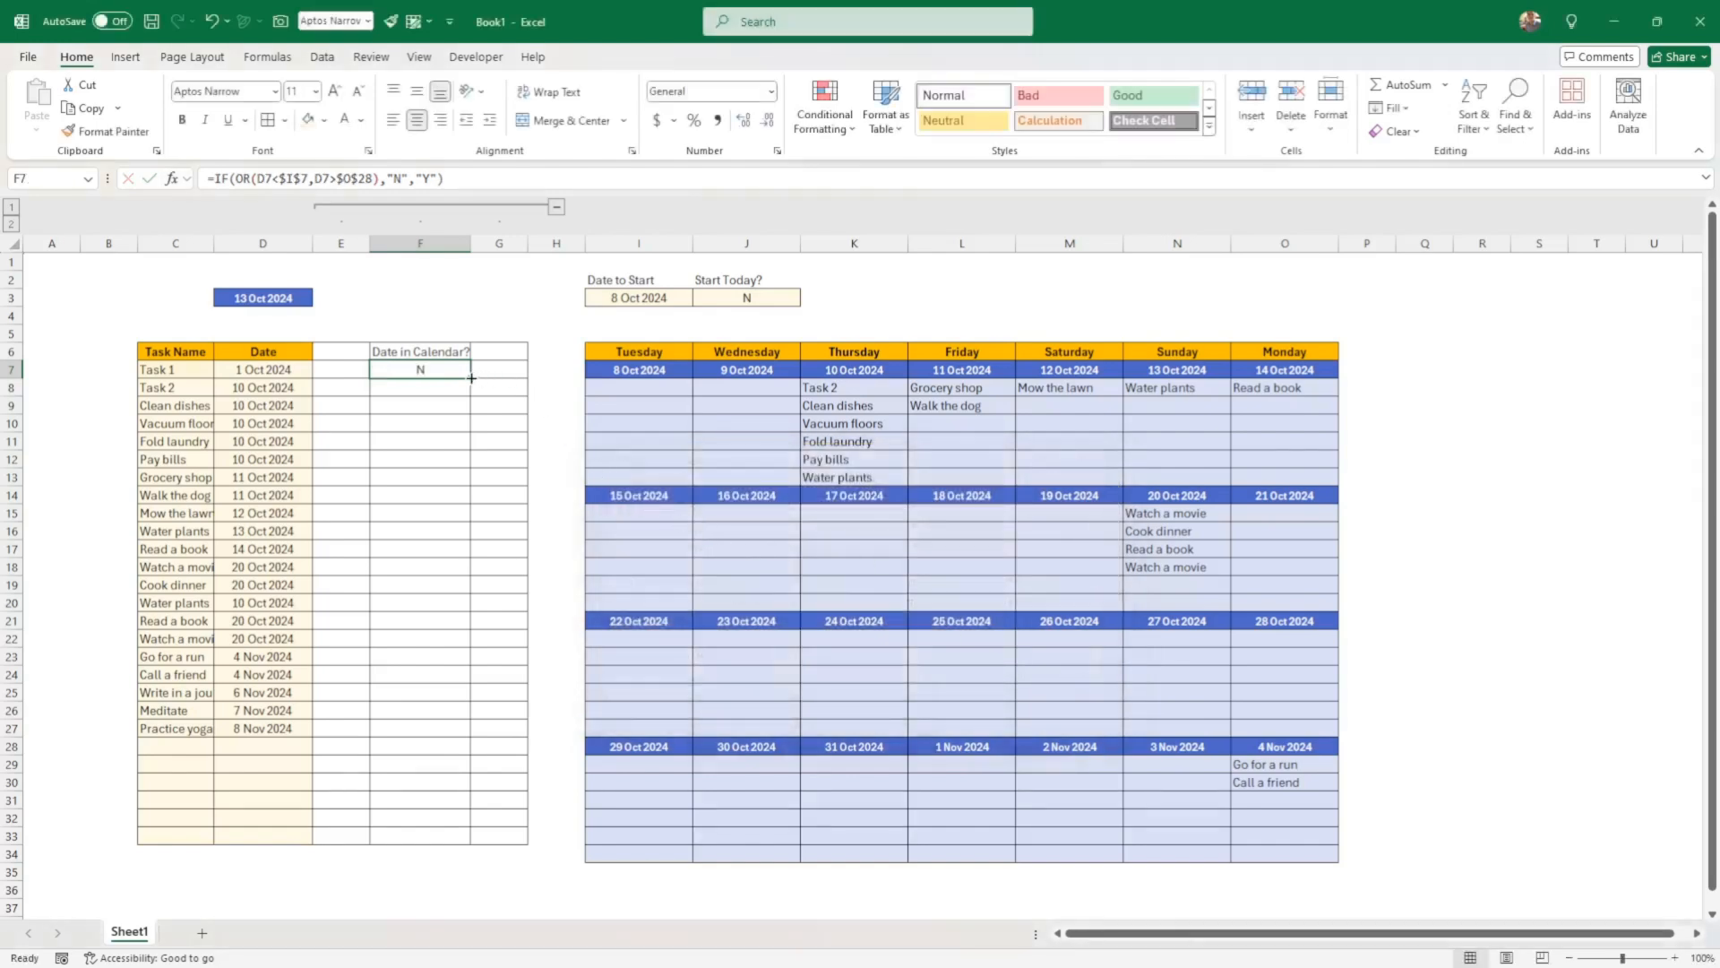
Fill the "Date in Calendar?" formula from F7 down to F33 and check the rows without a date
left_click_drag(472, 378, 463, 840)
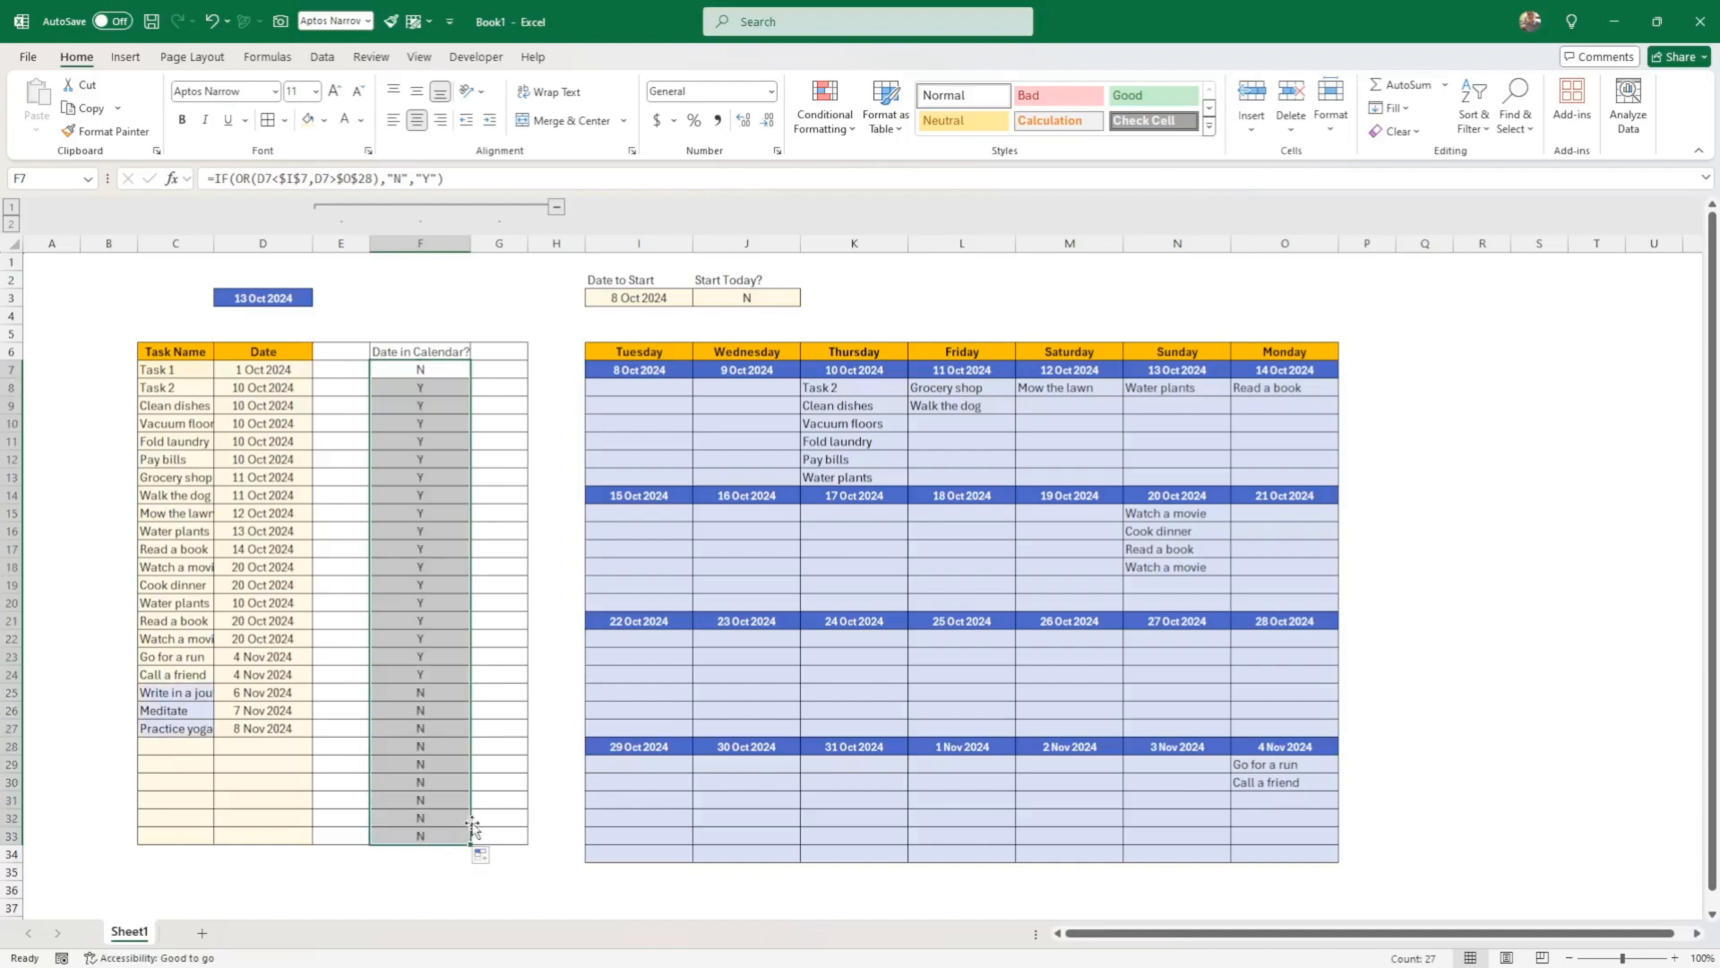
left_click(433, 370)
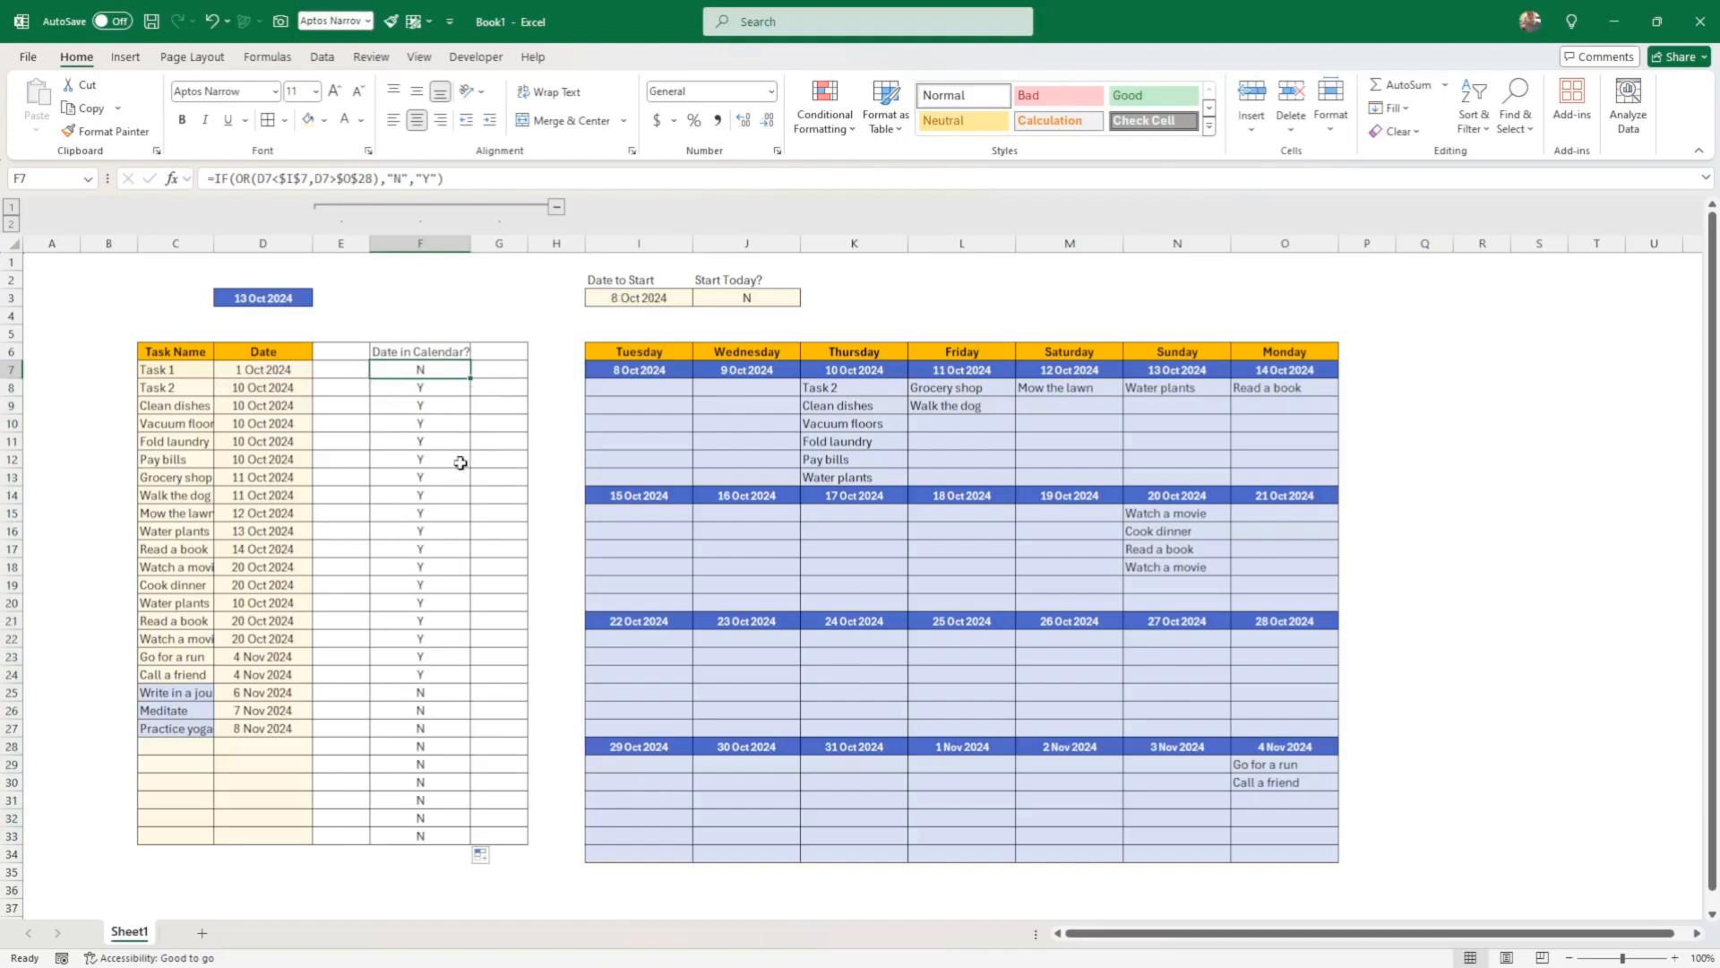
left_click_drag(431, 746, 422, 835)
left_click(416, 366)
Give task name cell C7 a conditional formatting rule with the formula =(AND(C7<>"",F7="N")) and a light blue fill
left_click(187, 368)
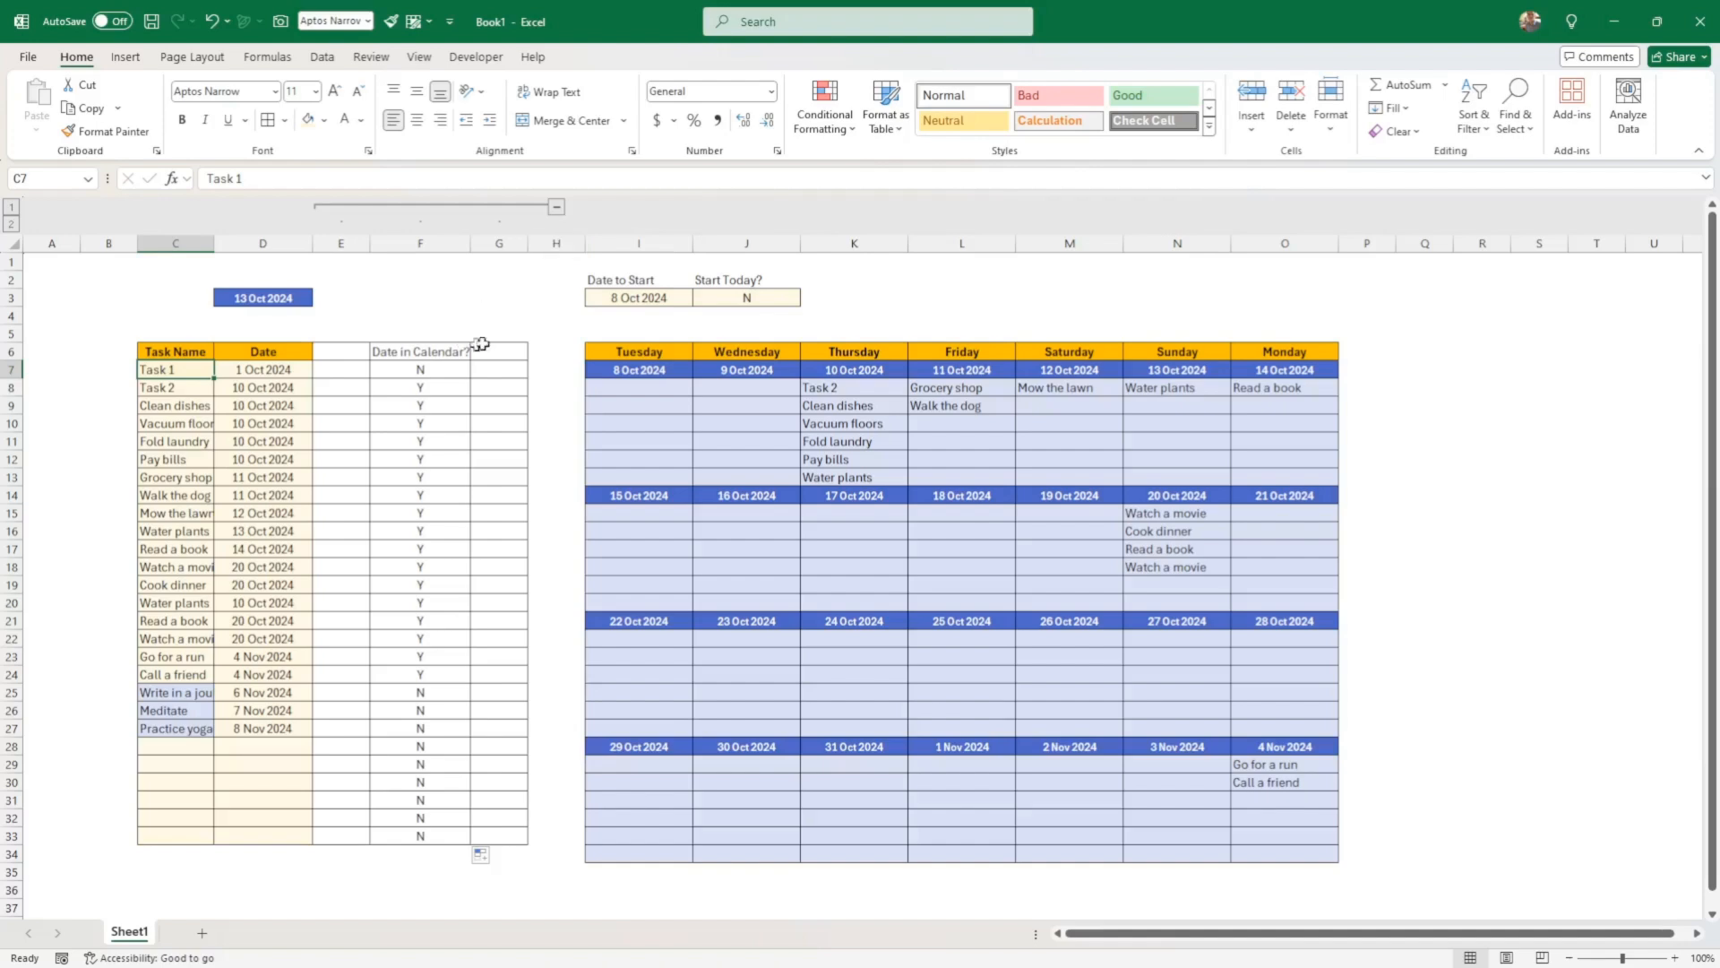
left_click(837, 135)
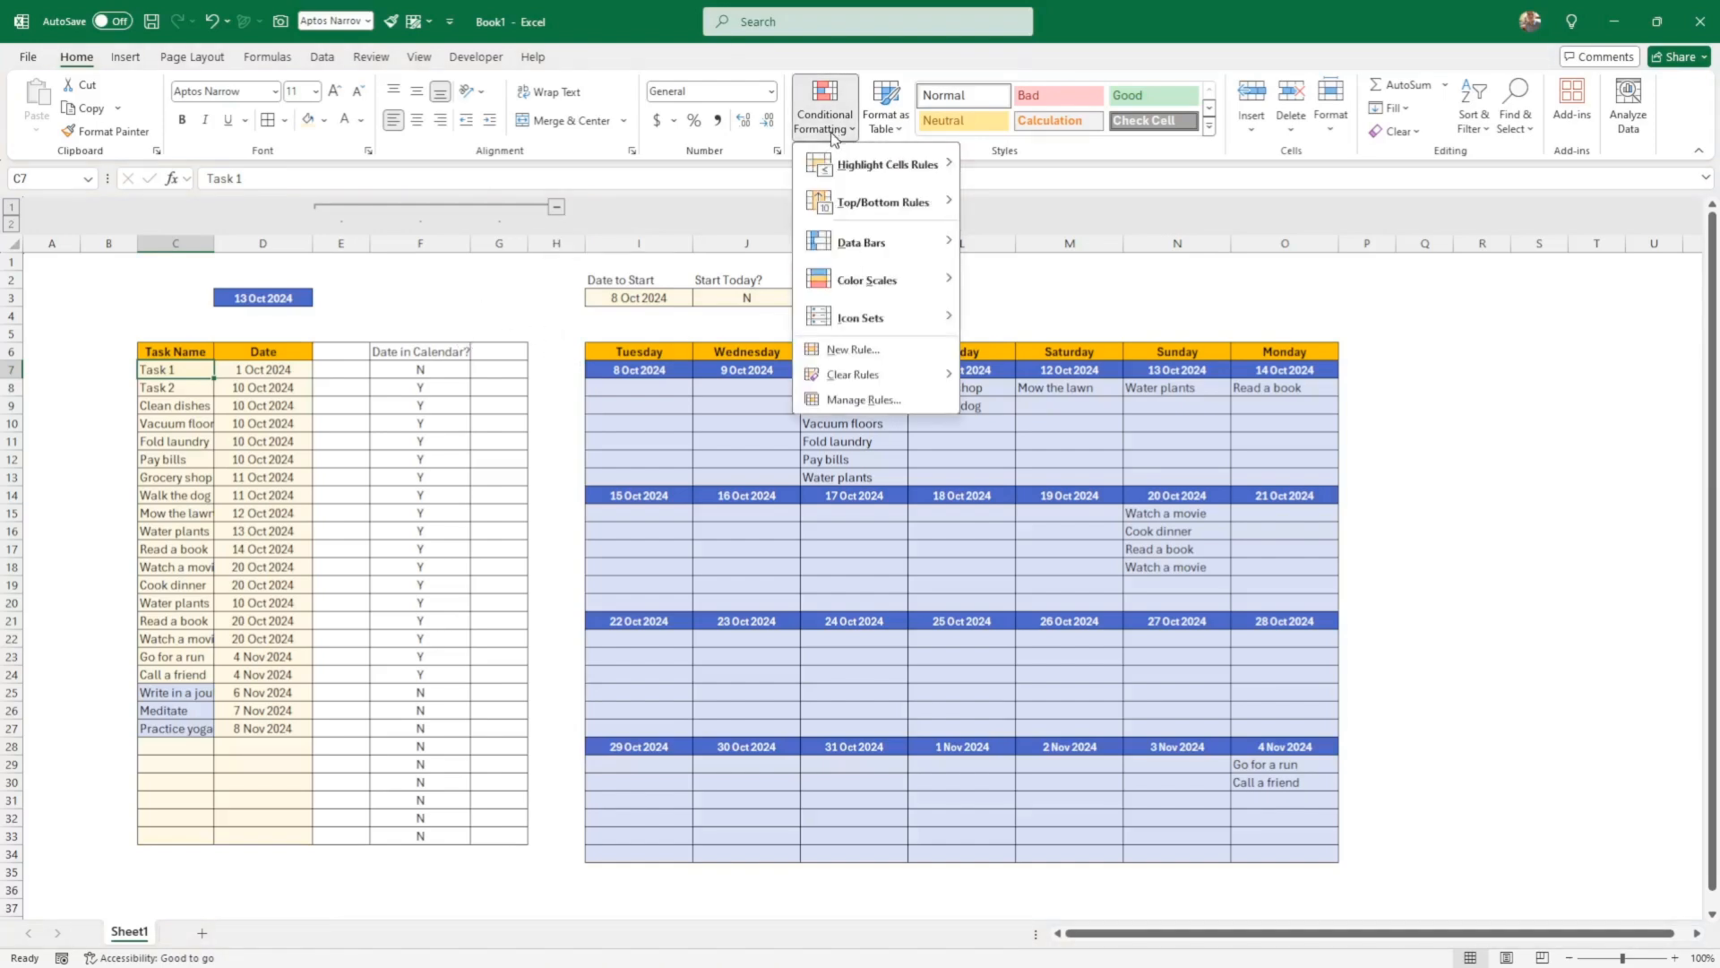
left_click(853, 349)
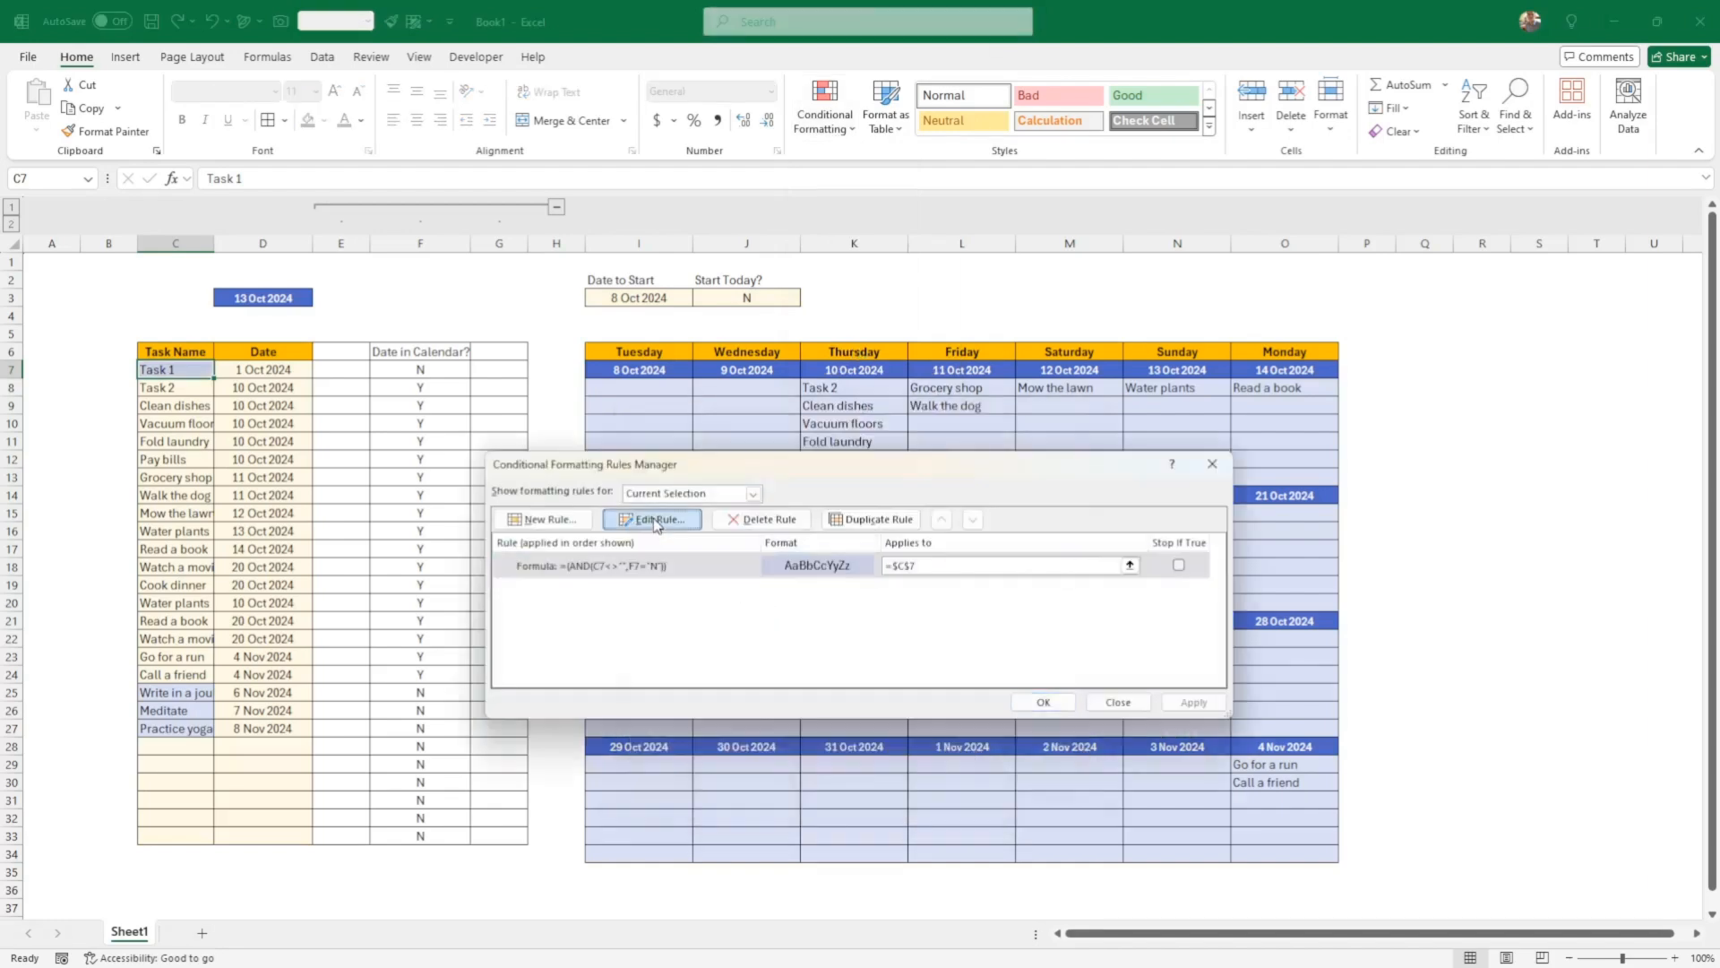
left_click(652, 524)
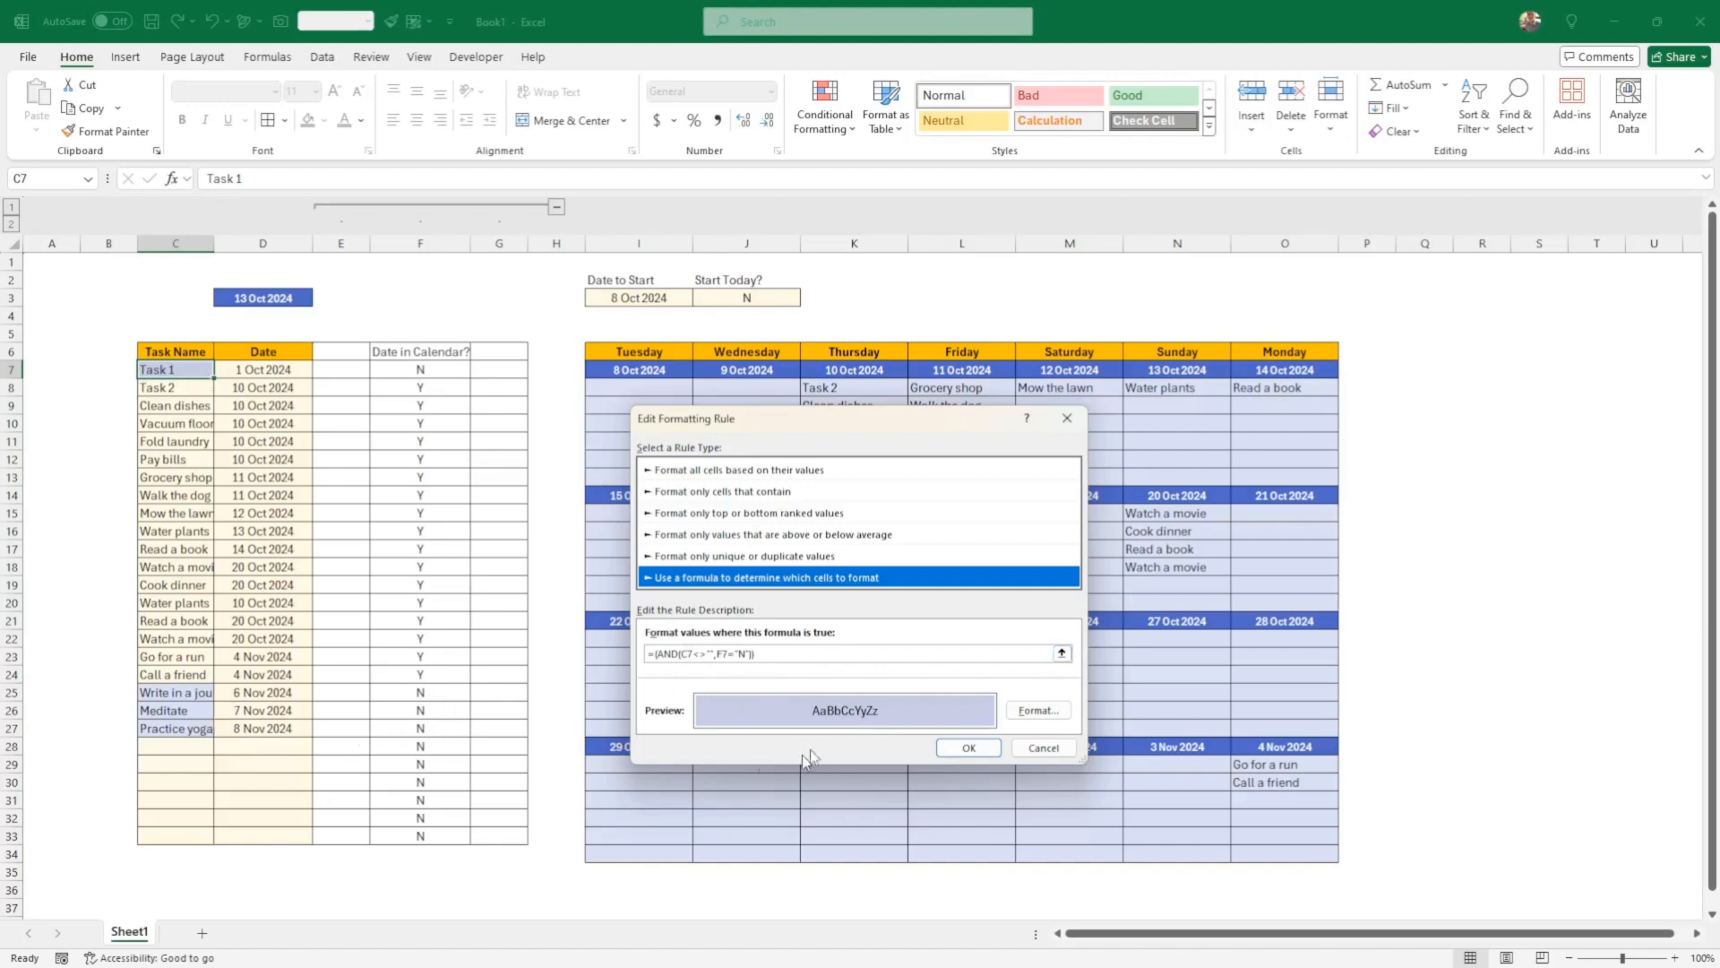
left_click(781, 654)
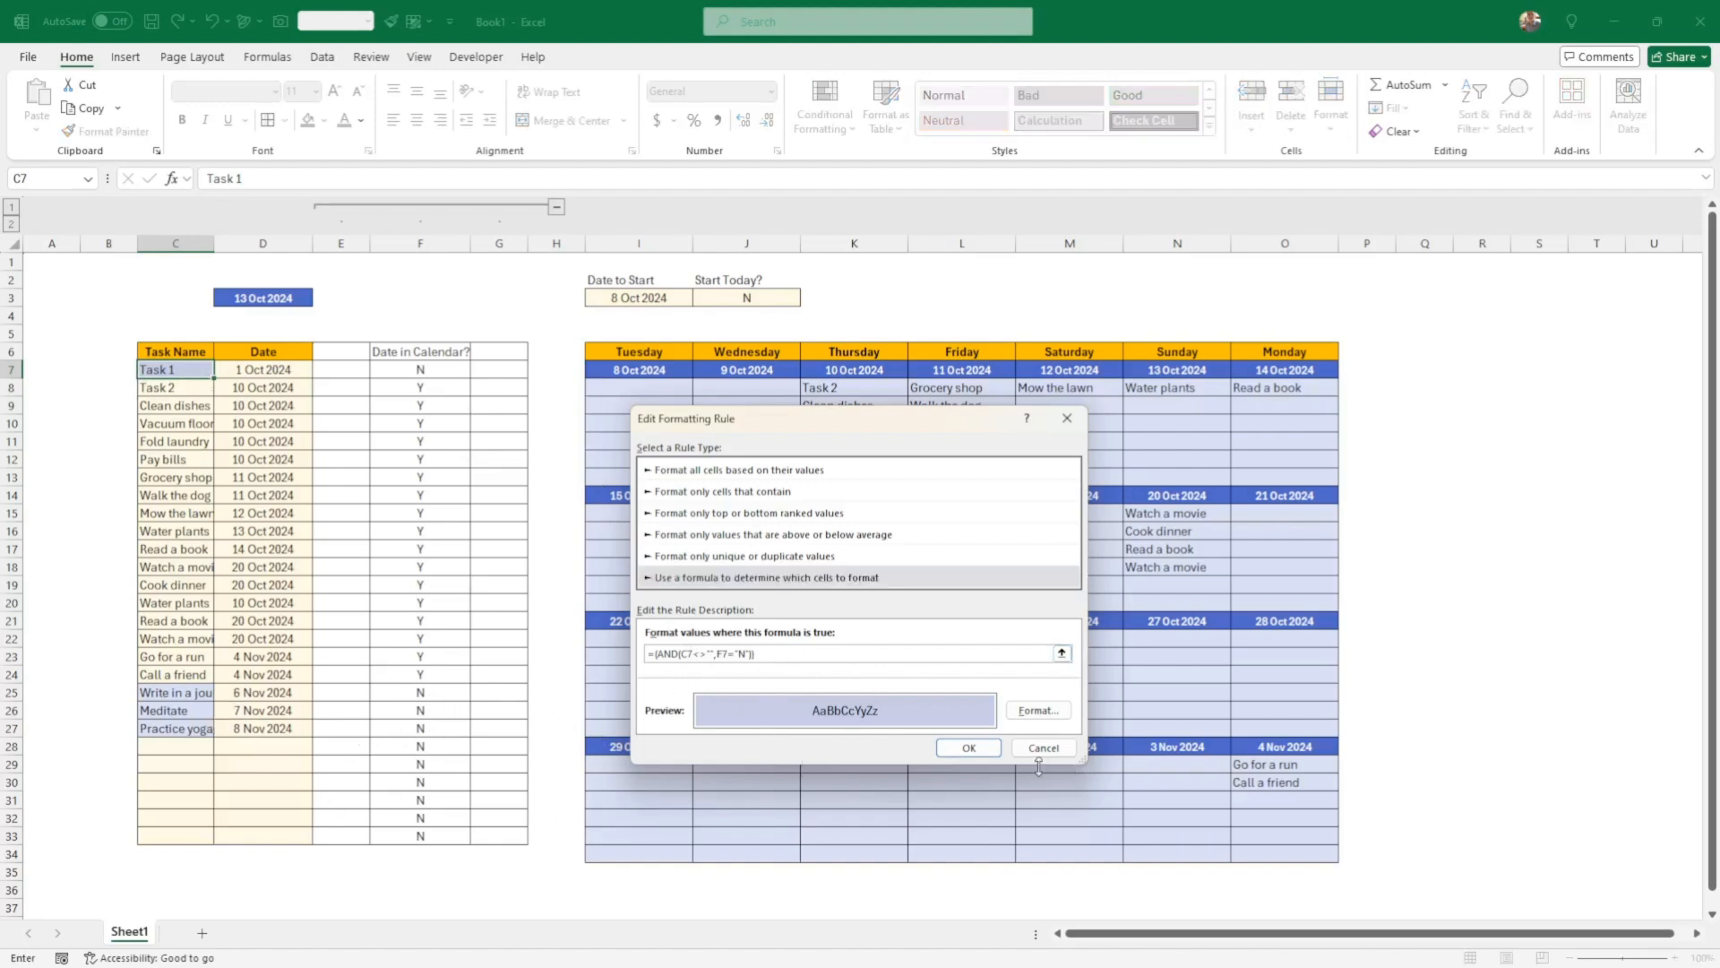
left_click(981, 750)
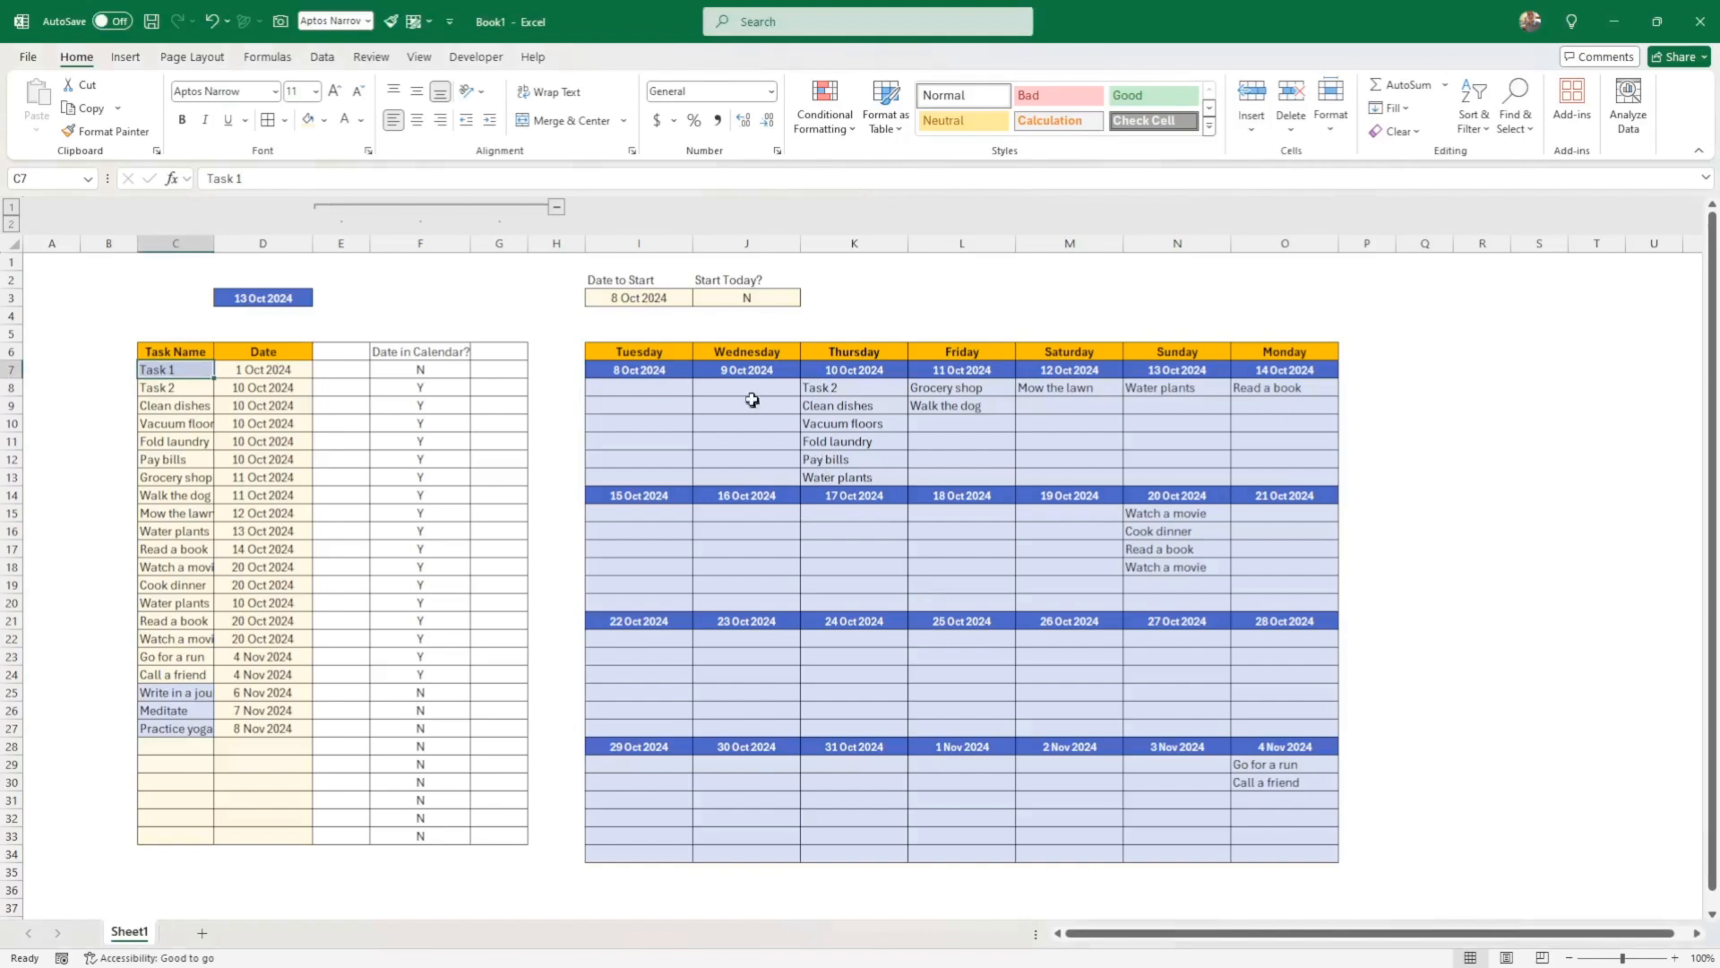
Copy the 10 Oct 2024 date from D12 into D13 and inspect that day's task cells in the calendar
left_click(267, 456)
key("ctrl+c")
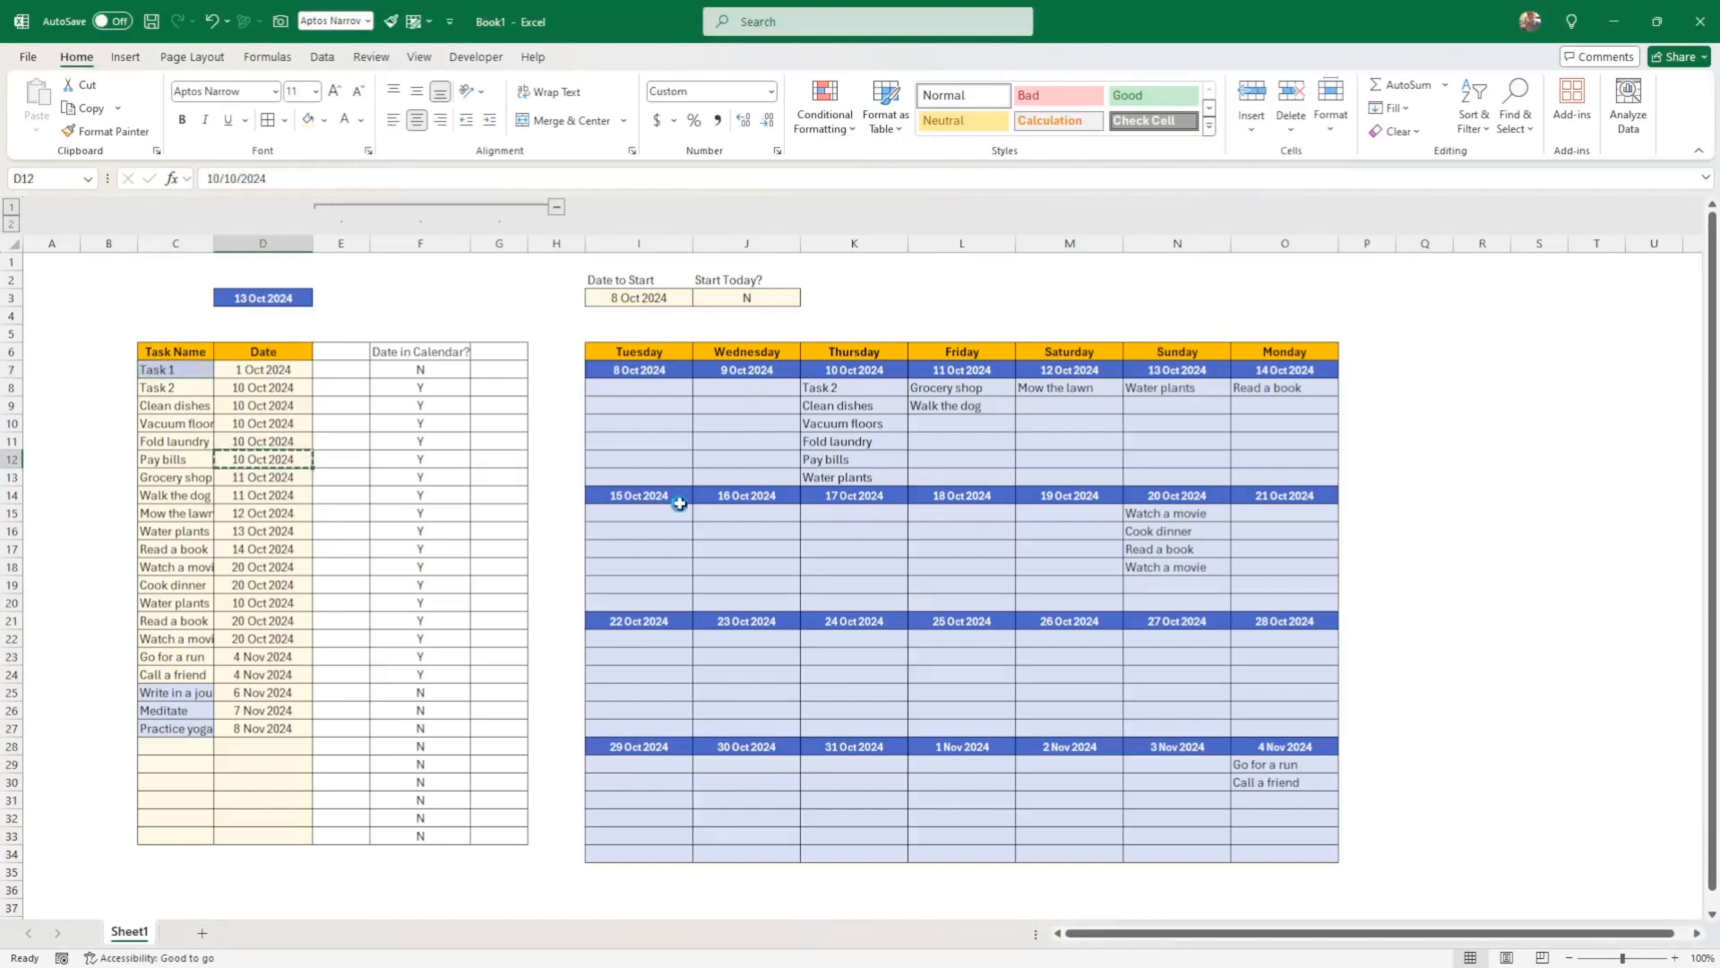
key("Down")
key("ctrl+v")
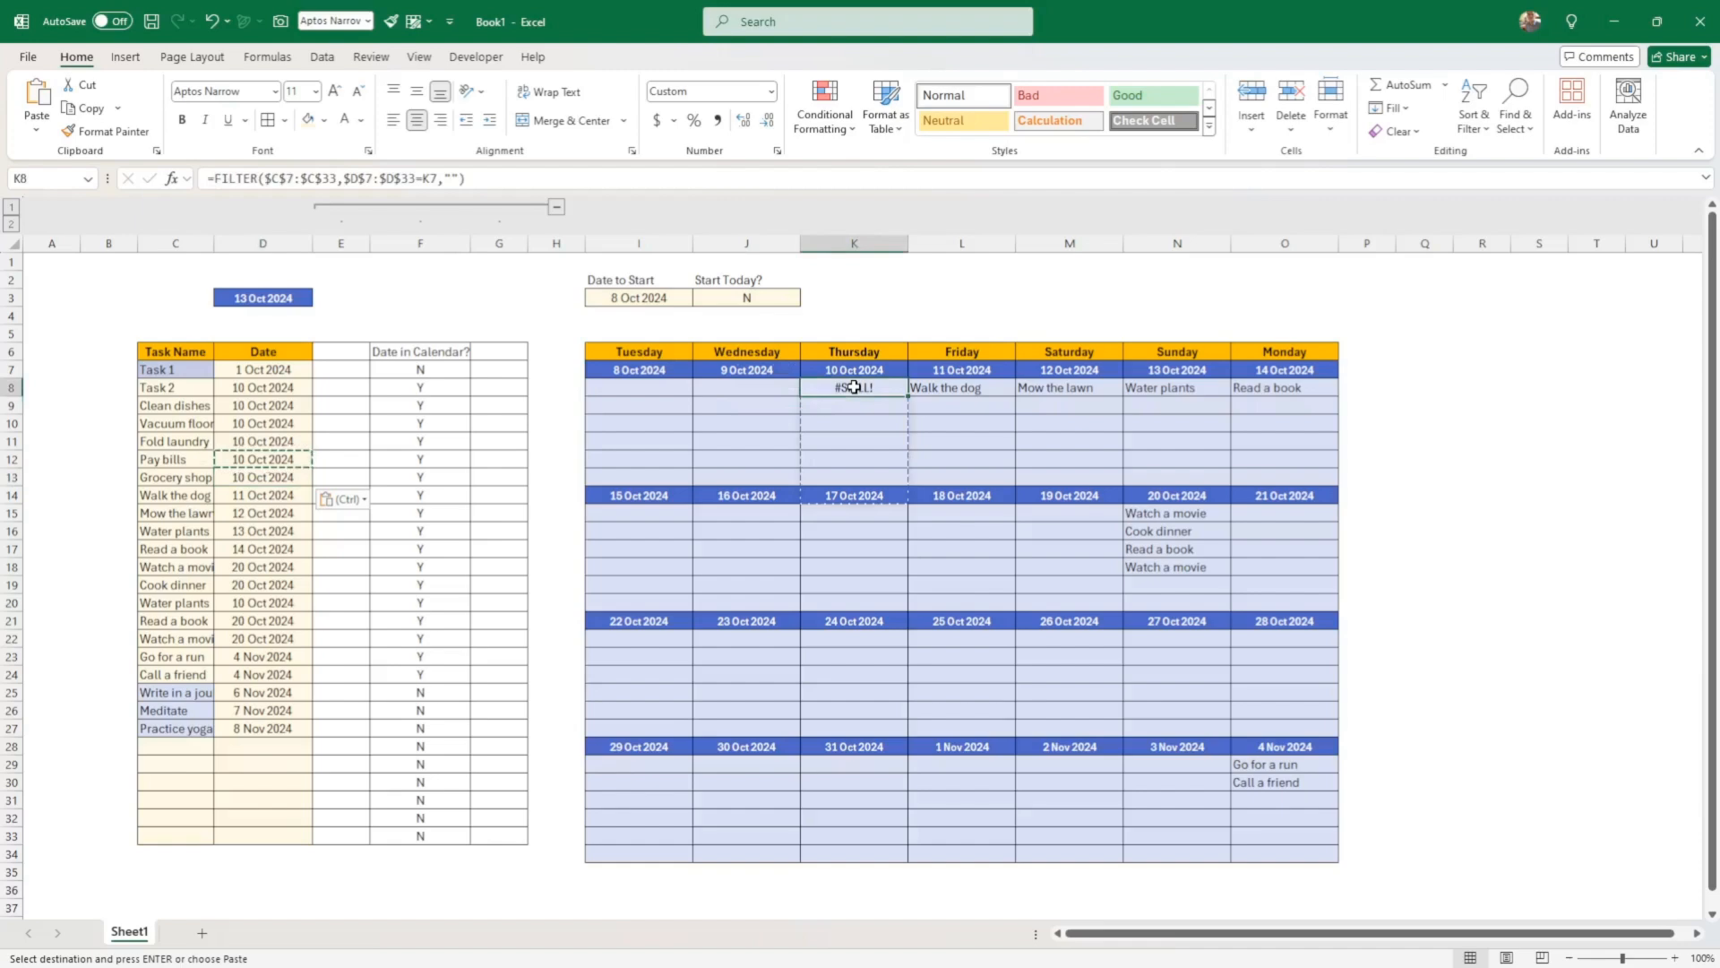
left_click_drag(854, 387, 848, 470)
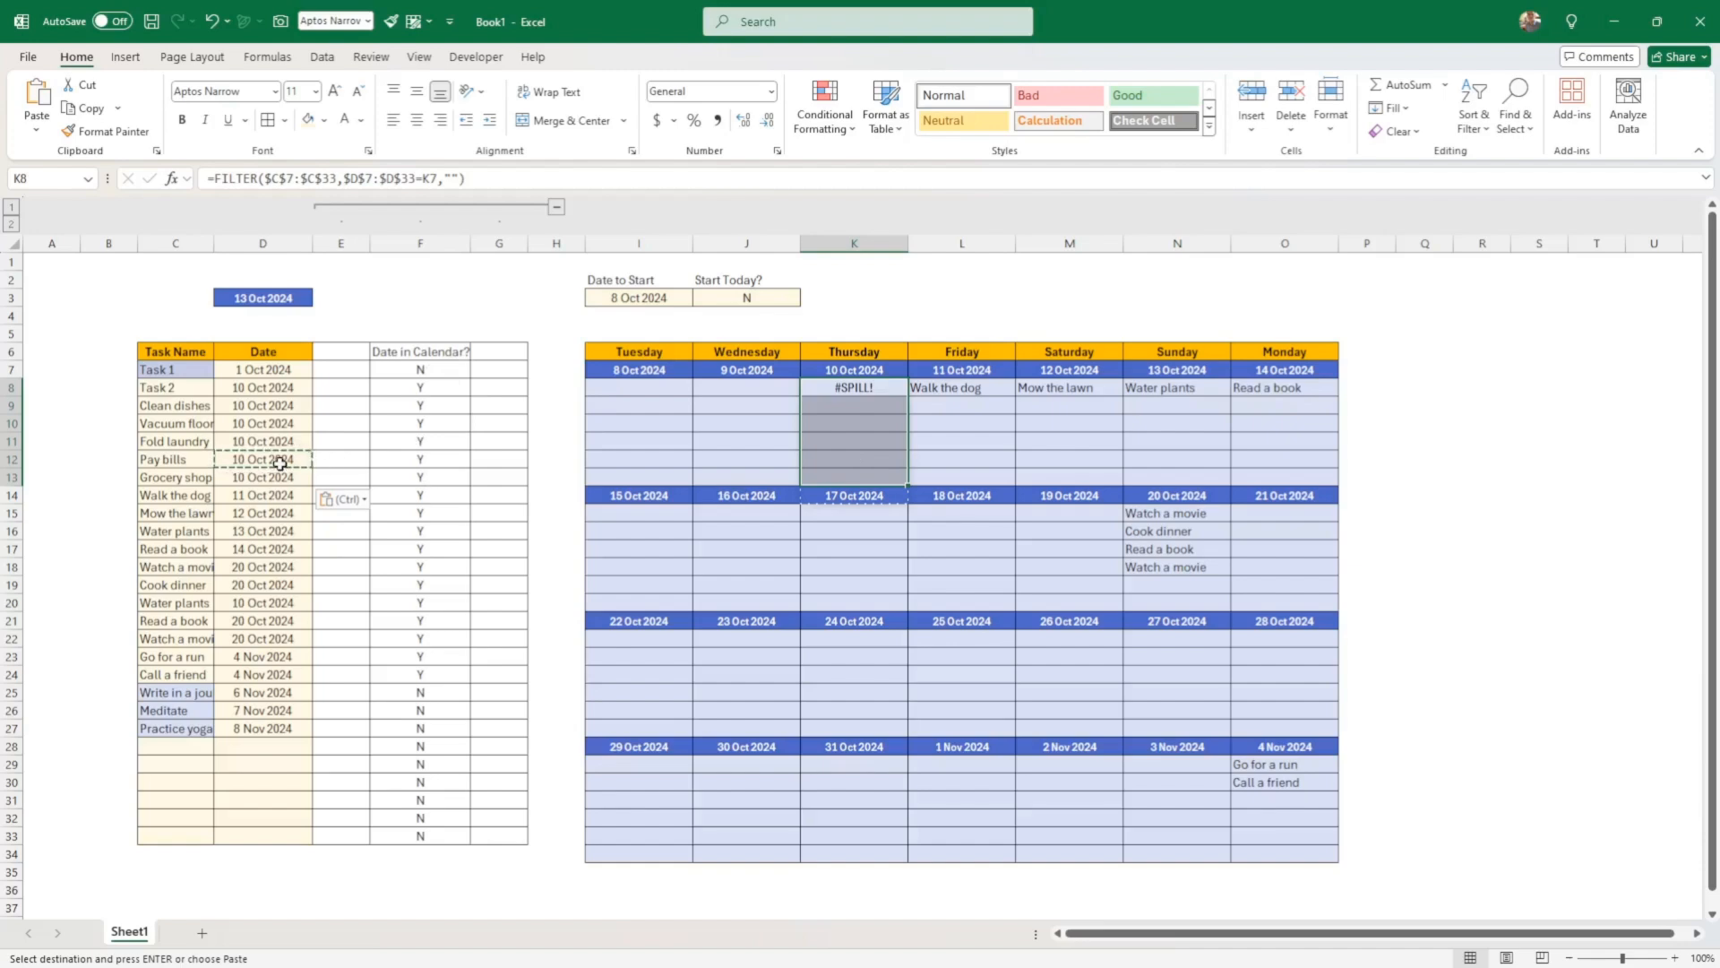
left_click(627, 391)
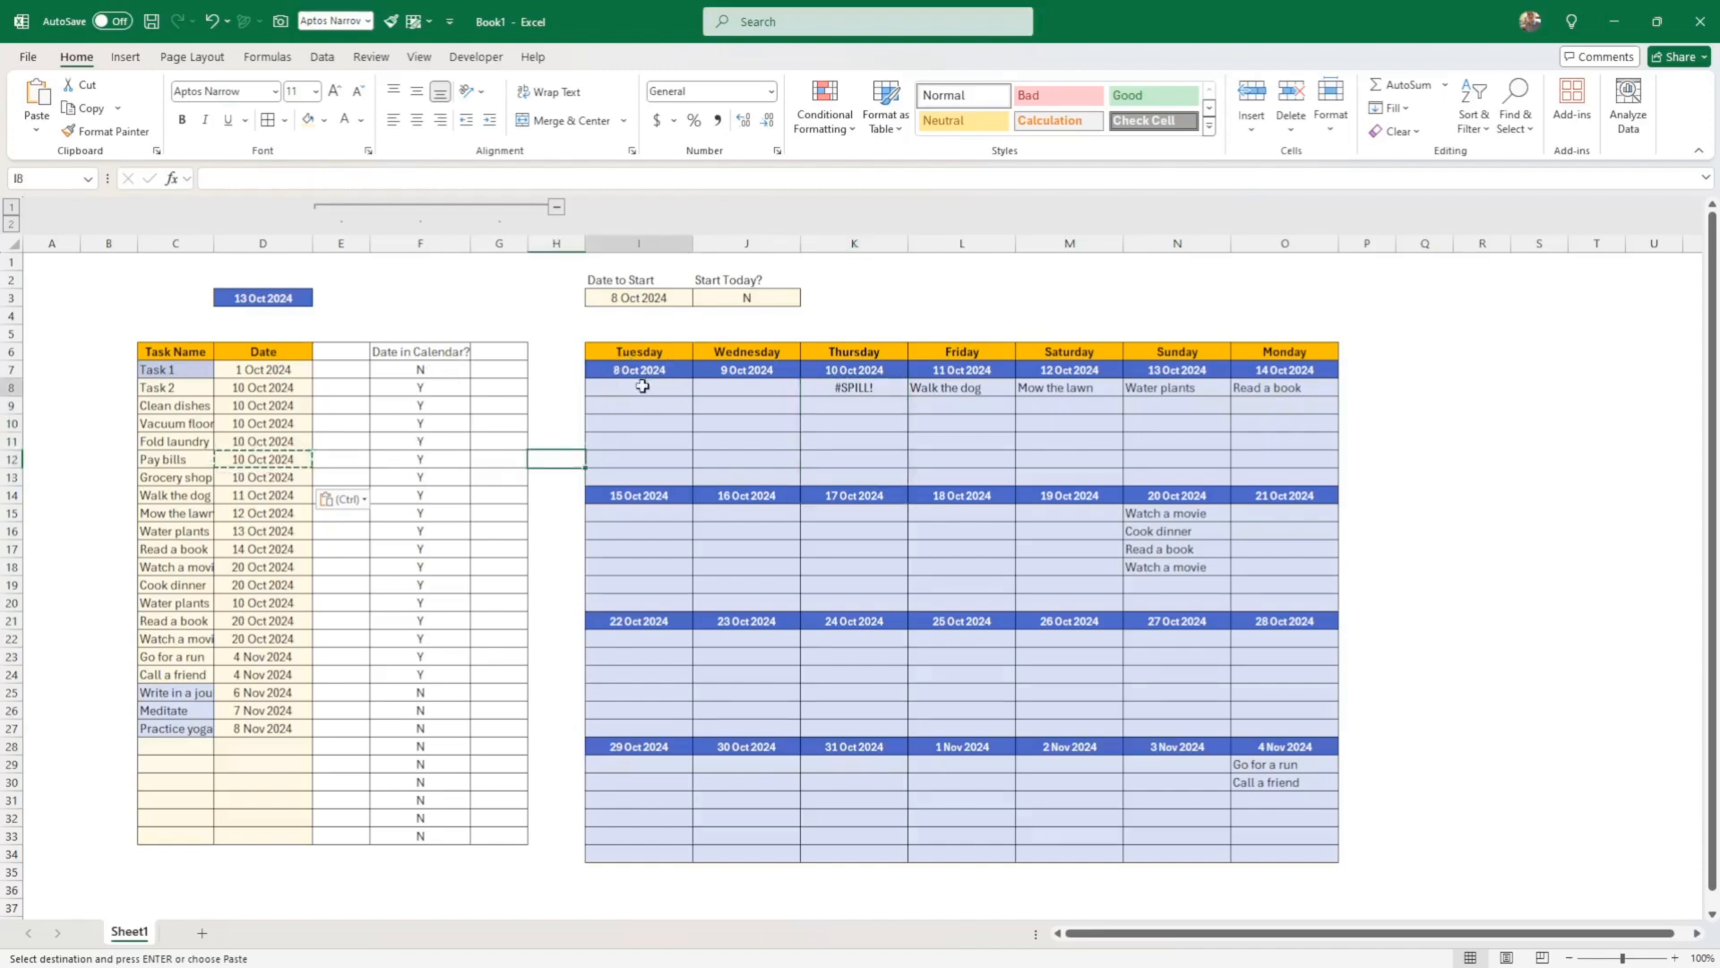
Widen column G and enter the heading "Enough Room" in G6
left_click_drag(528, 244, 555, 246)
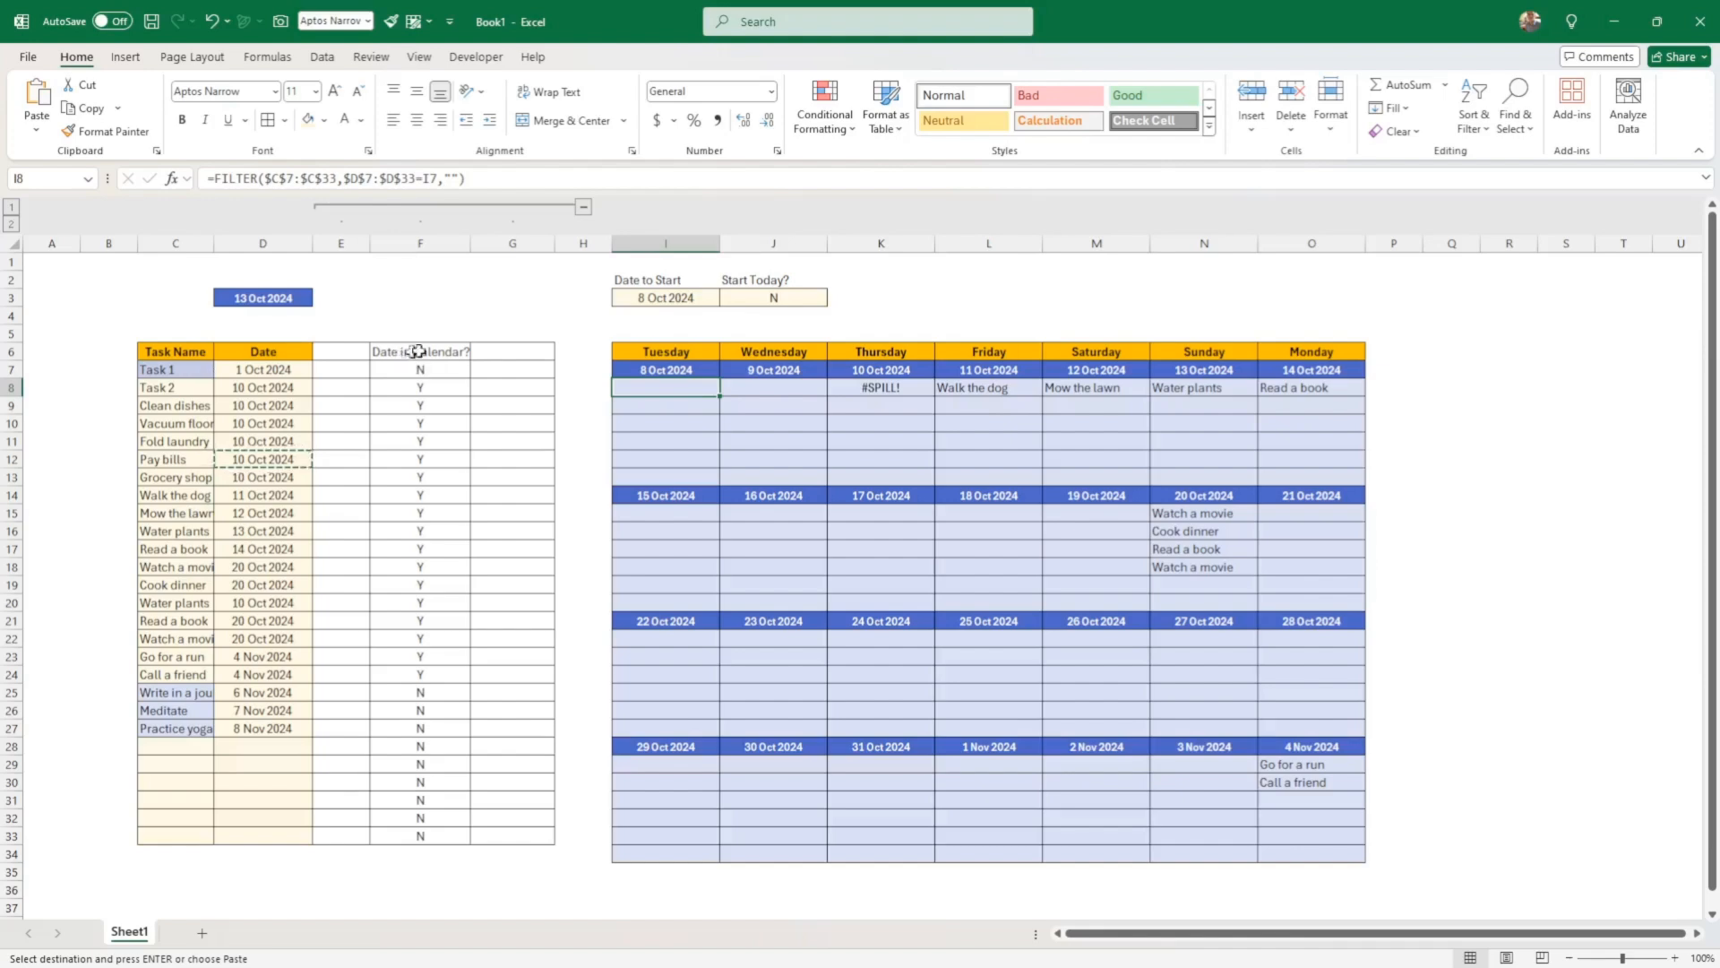
left_click(537, 347)
type("Eno")
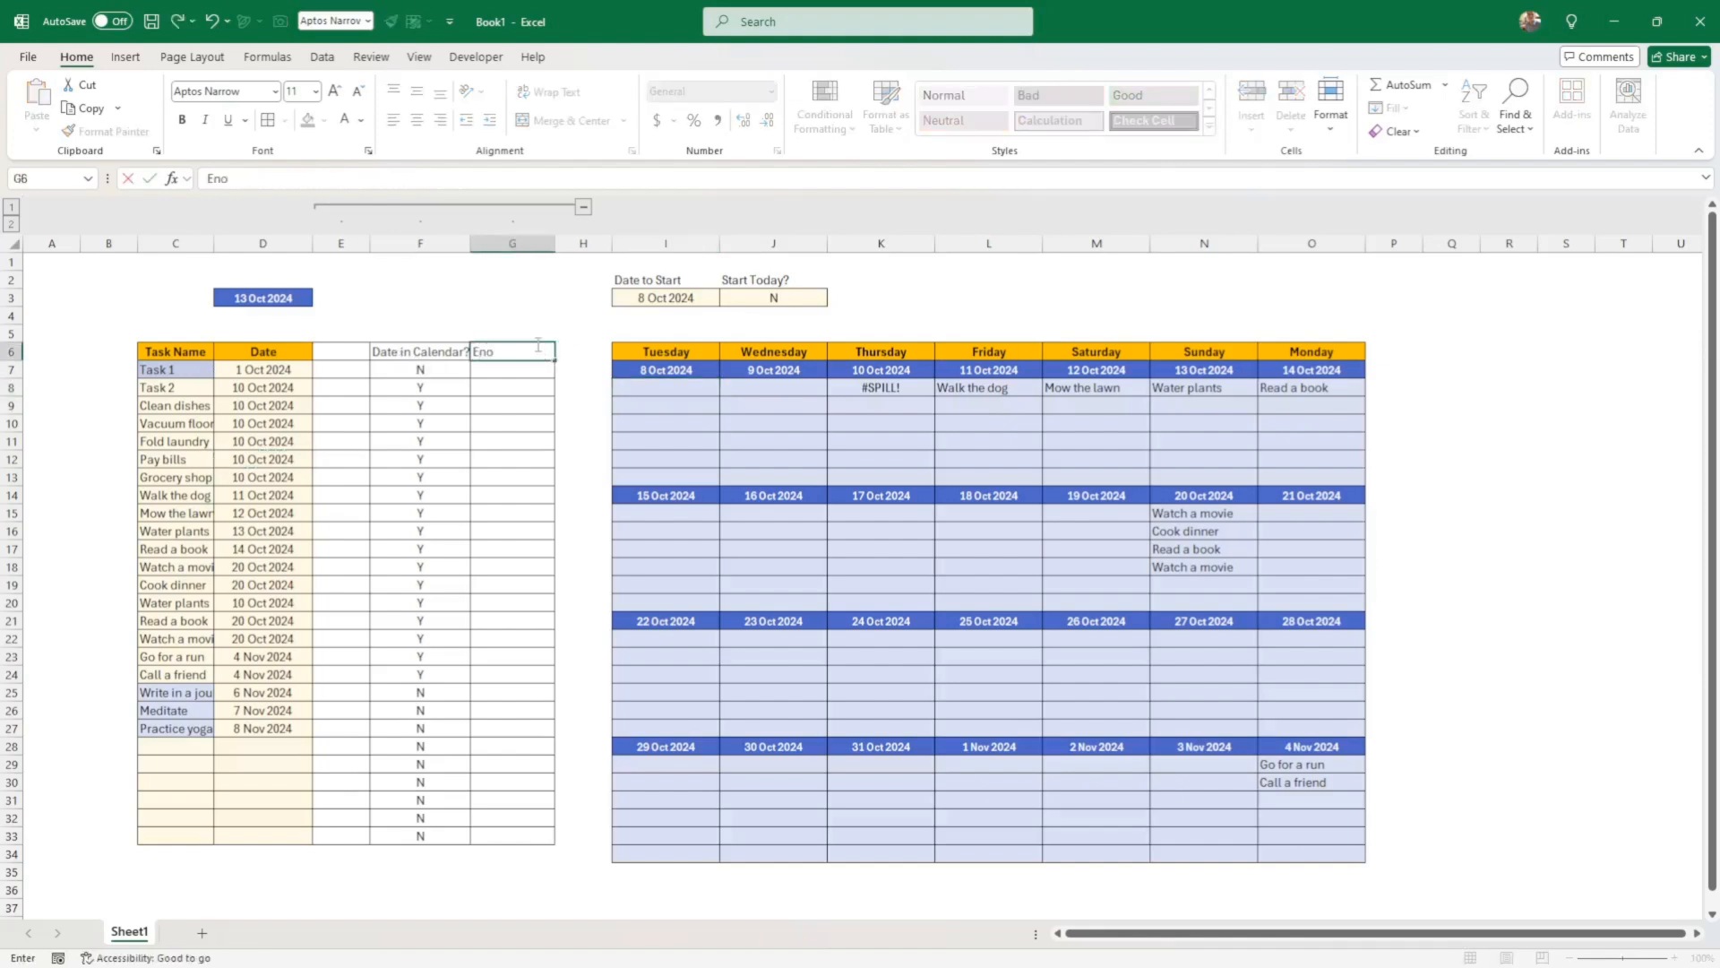
type("ugh Room")
key("Return")
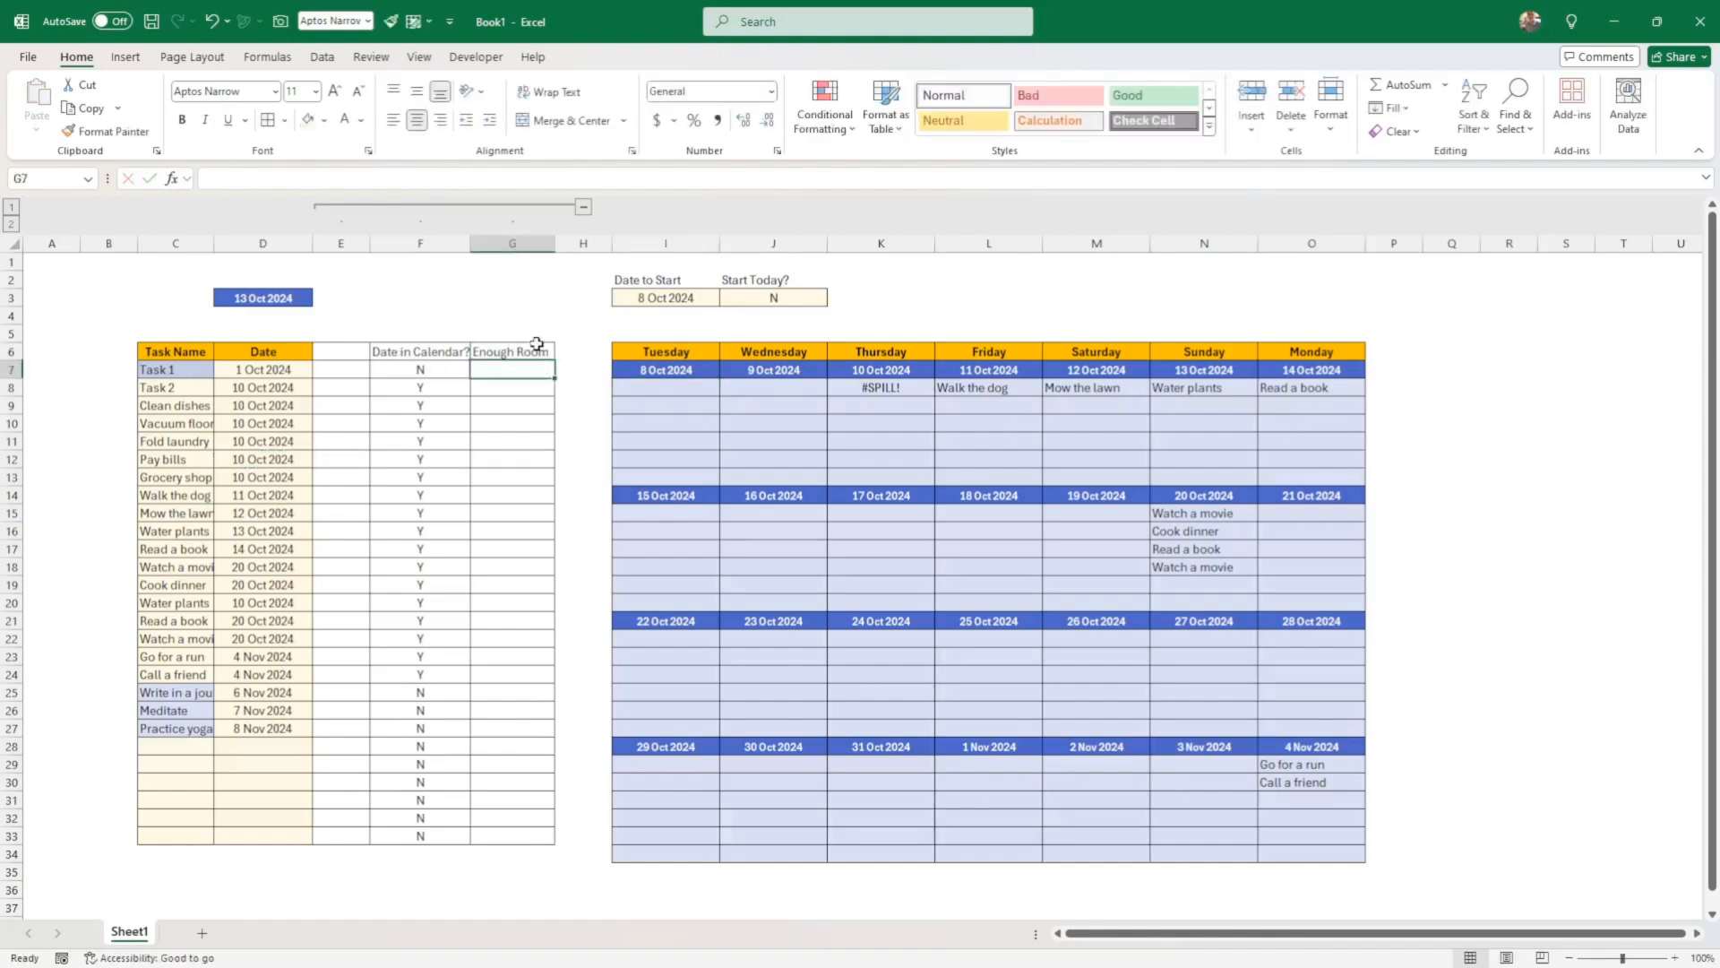
Collapse the grouped helper columns E to G and expand them again
left_click_drag(341, 245, 496, 247)
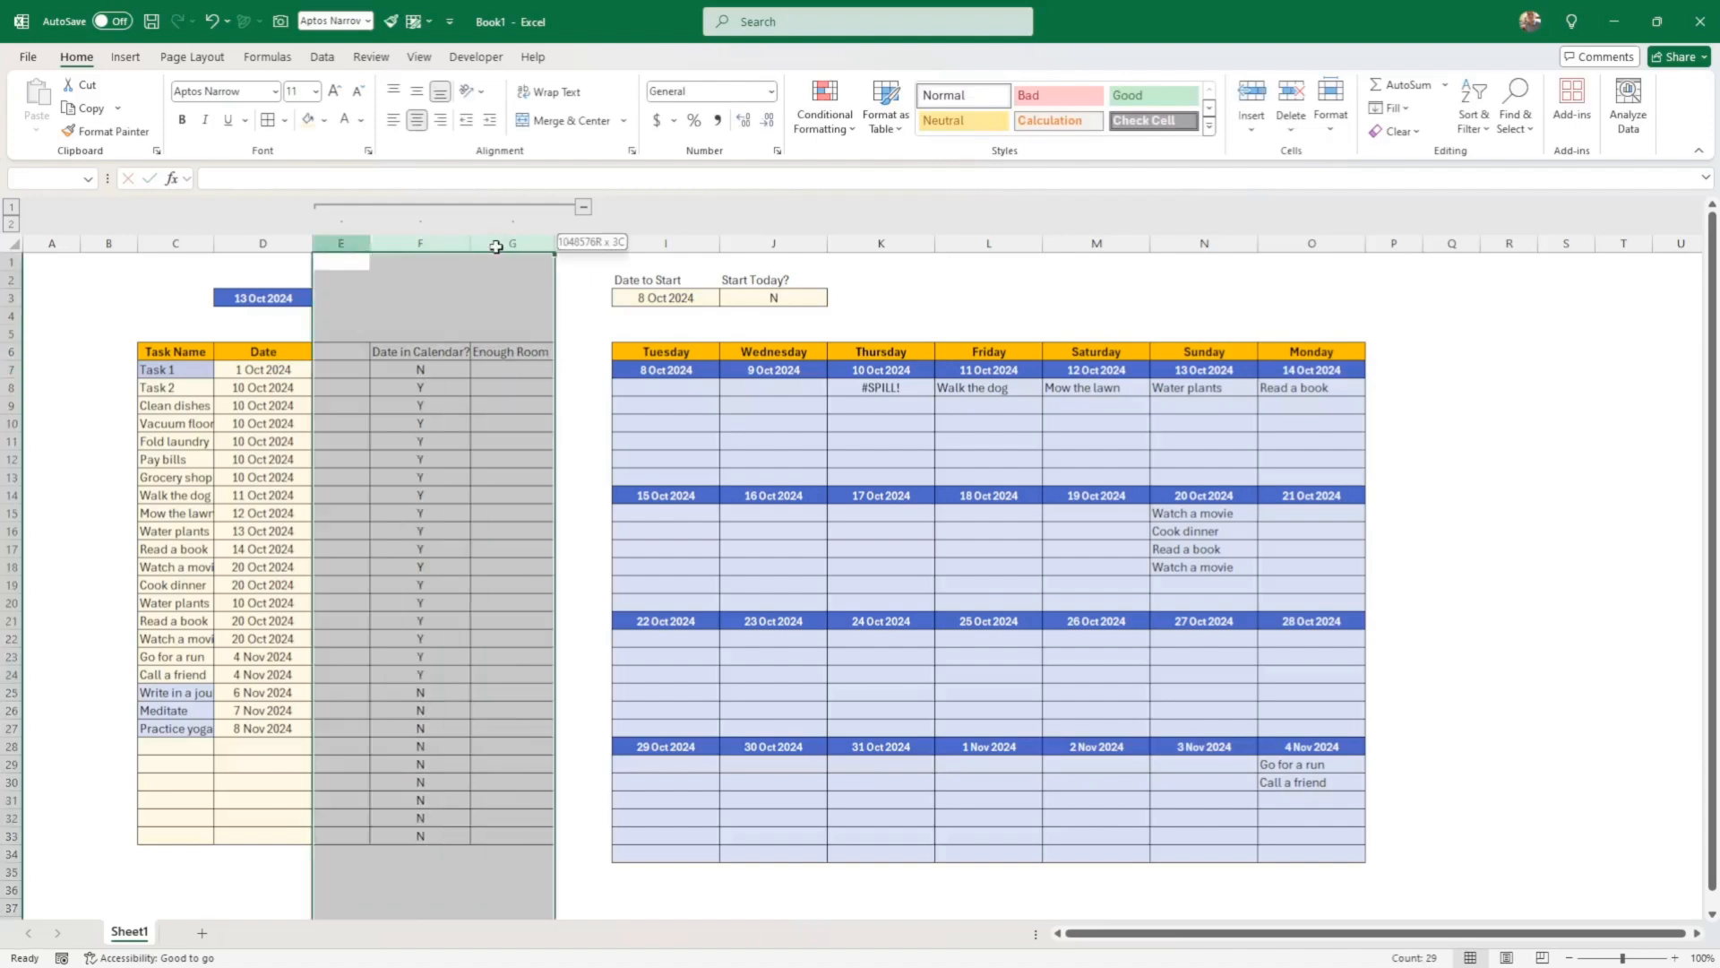
left_click(324, 59)
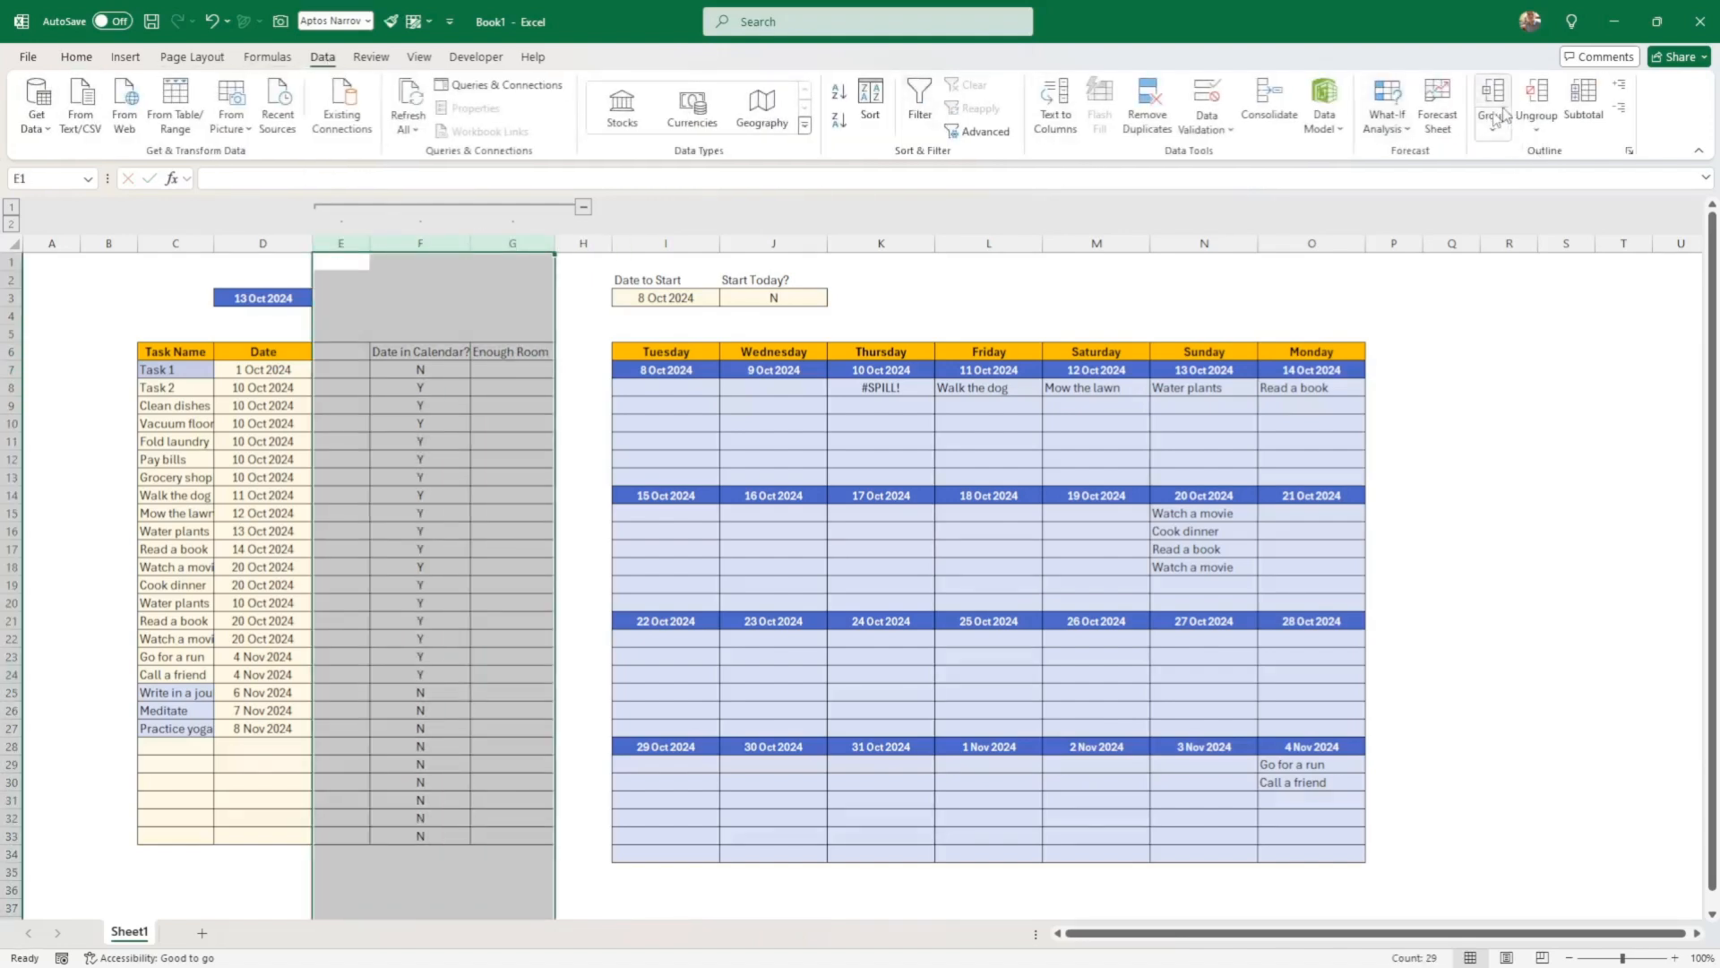
left_click(570, 313)
left_click(584, 207)
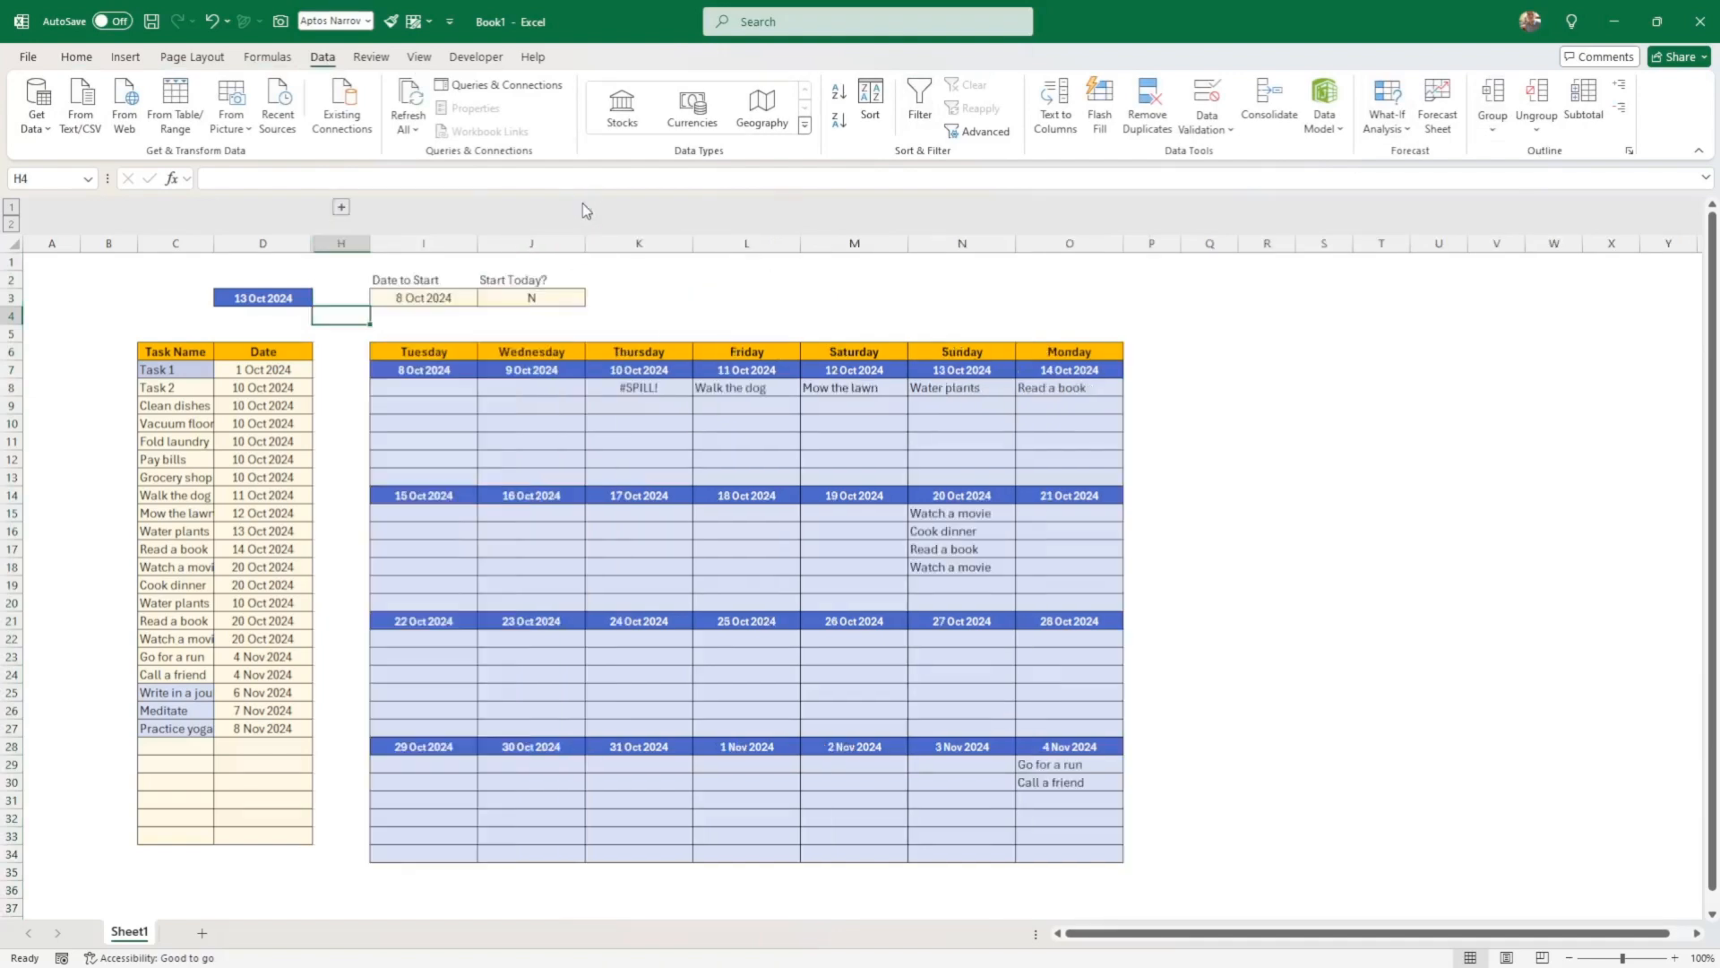
left_click(349, 207)
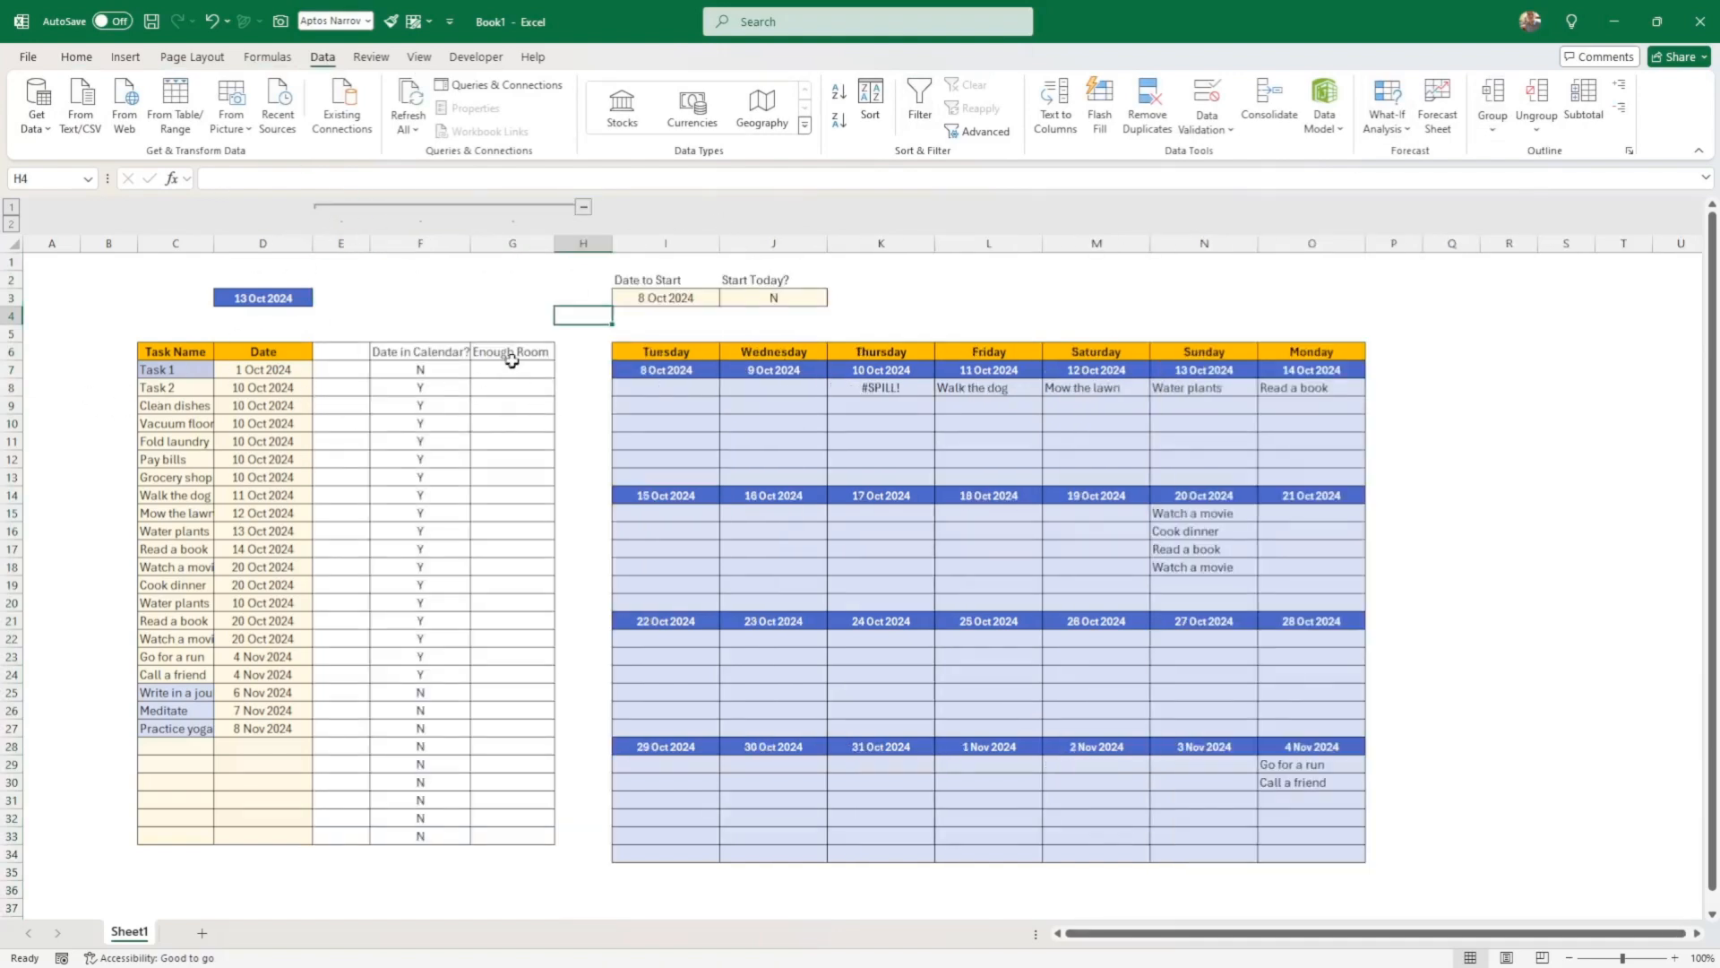
Widen column G slightly and change the heading in G6 to "Enough Room?"
left_click(507, 352)
left_click(524, 367)
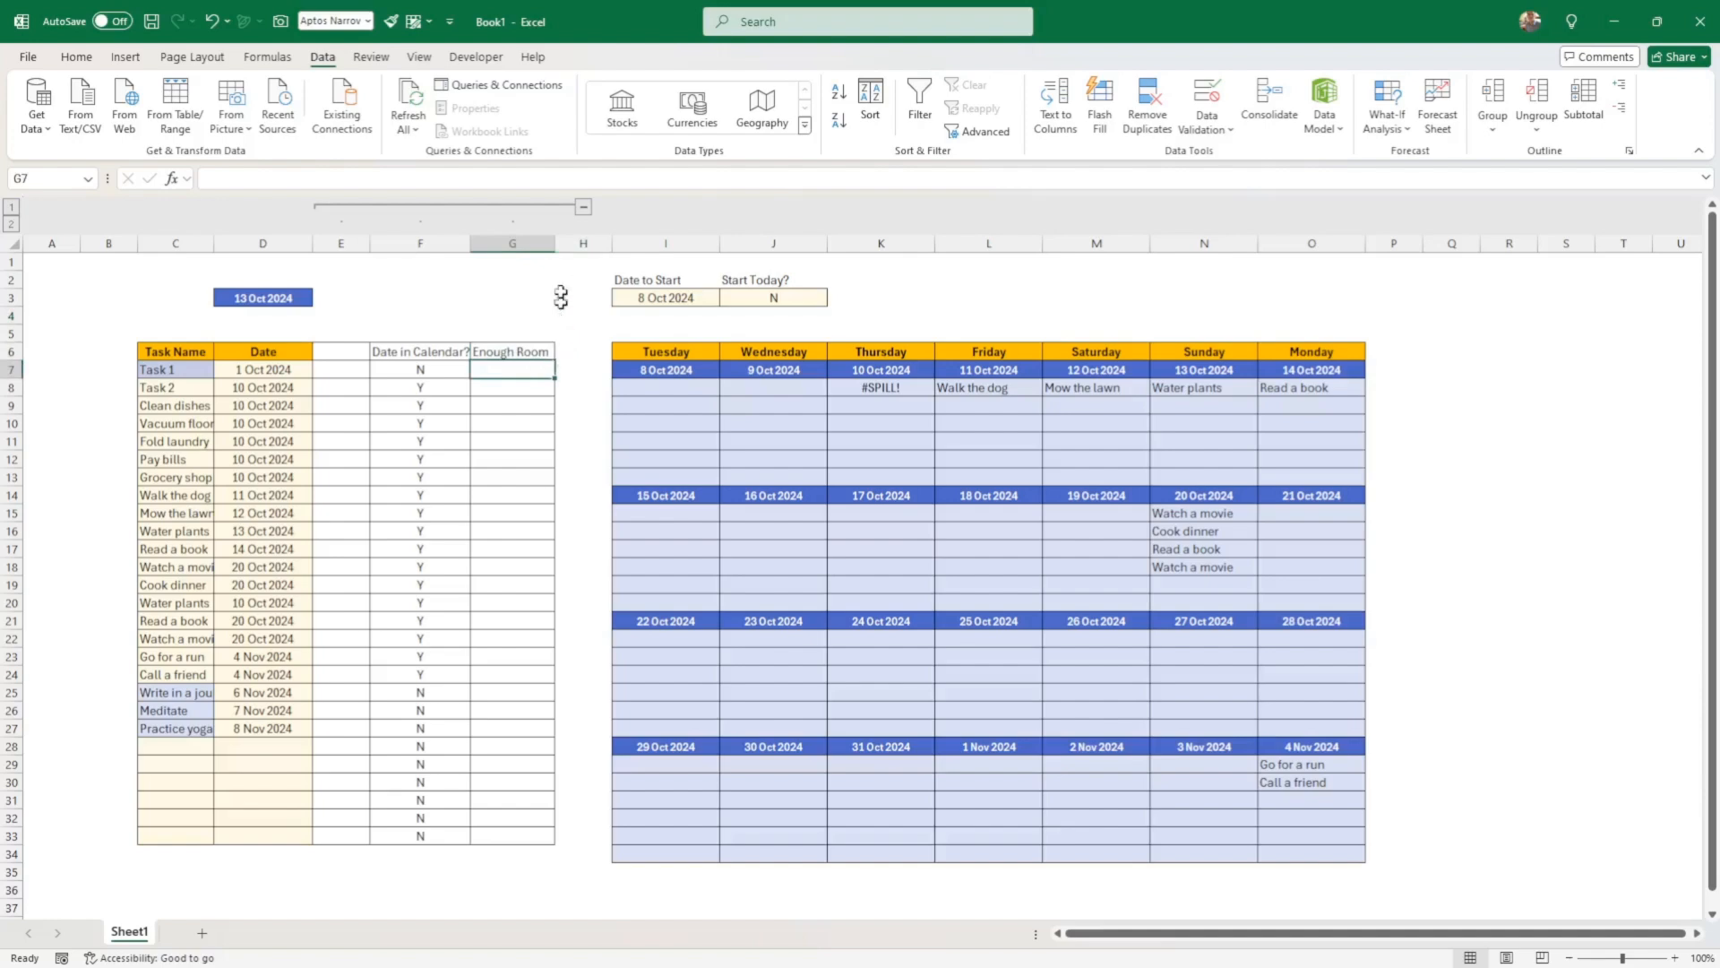
left_click_drag(551, 247, 558, 248)
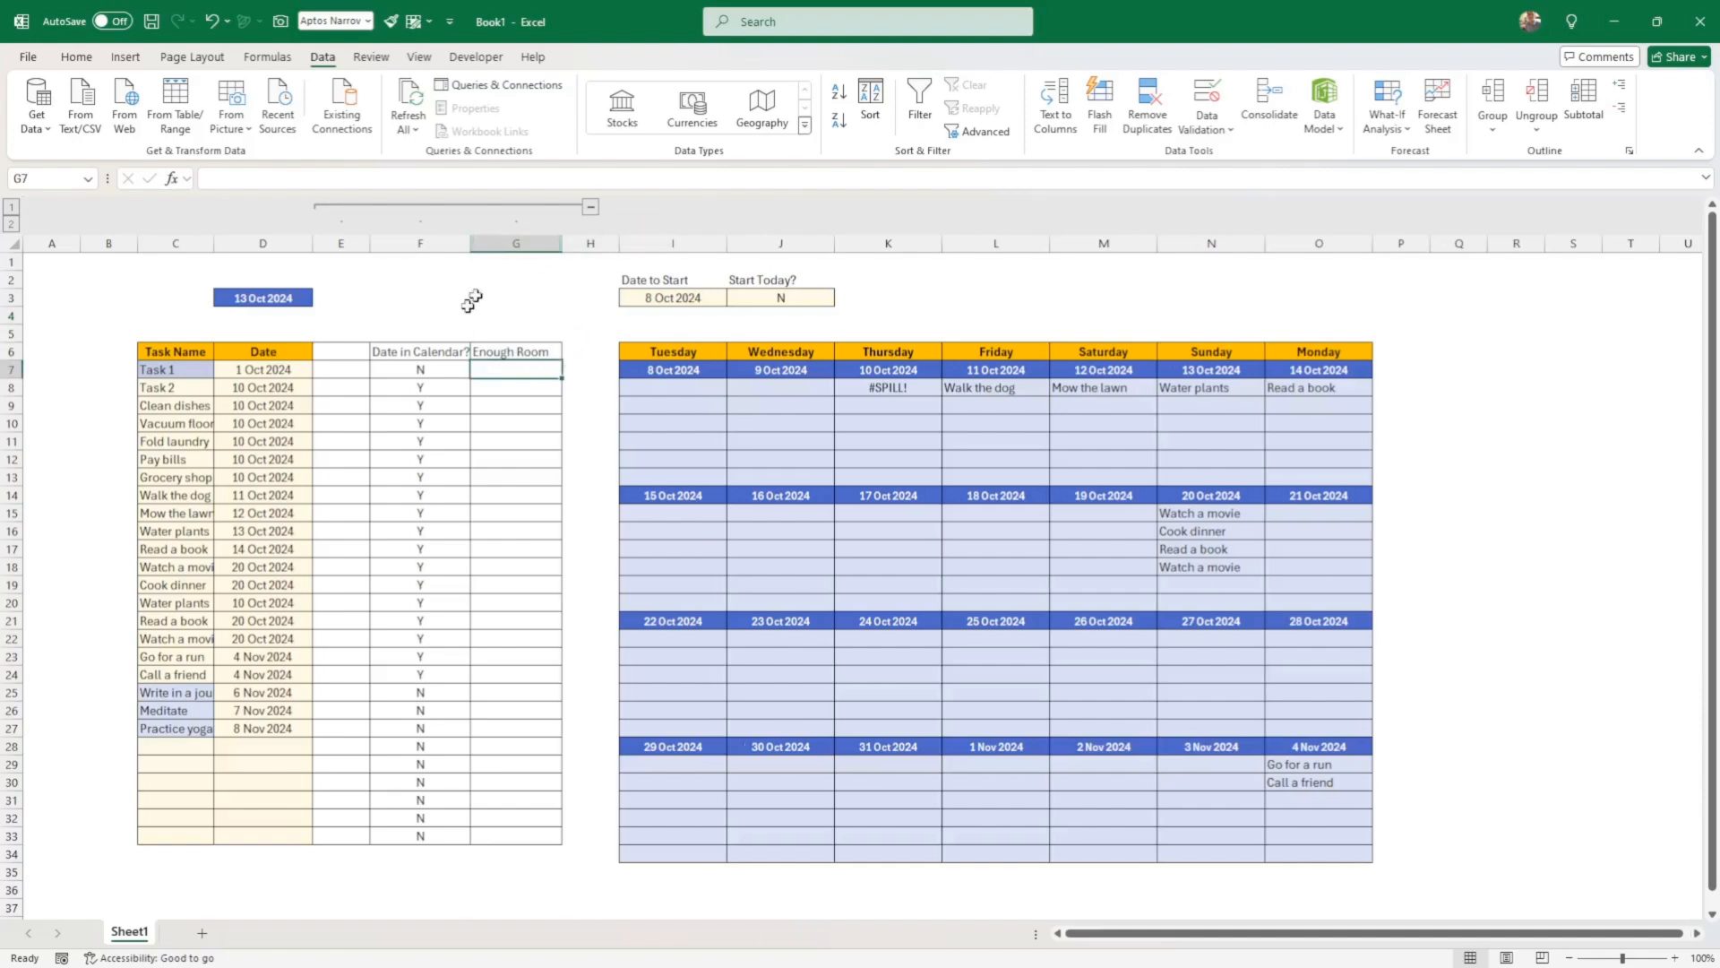
left_click(501, 350)
left_click(310, 177)
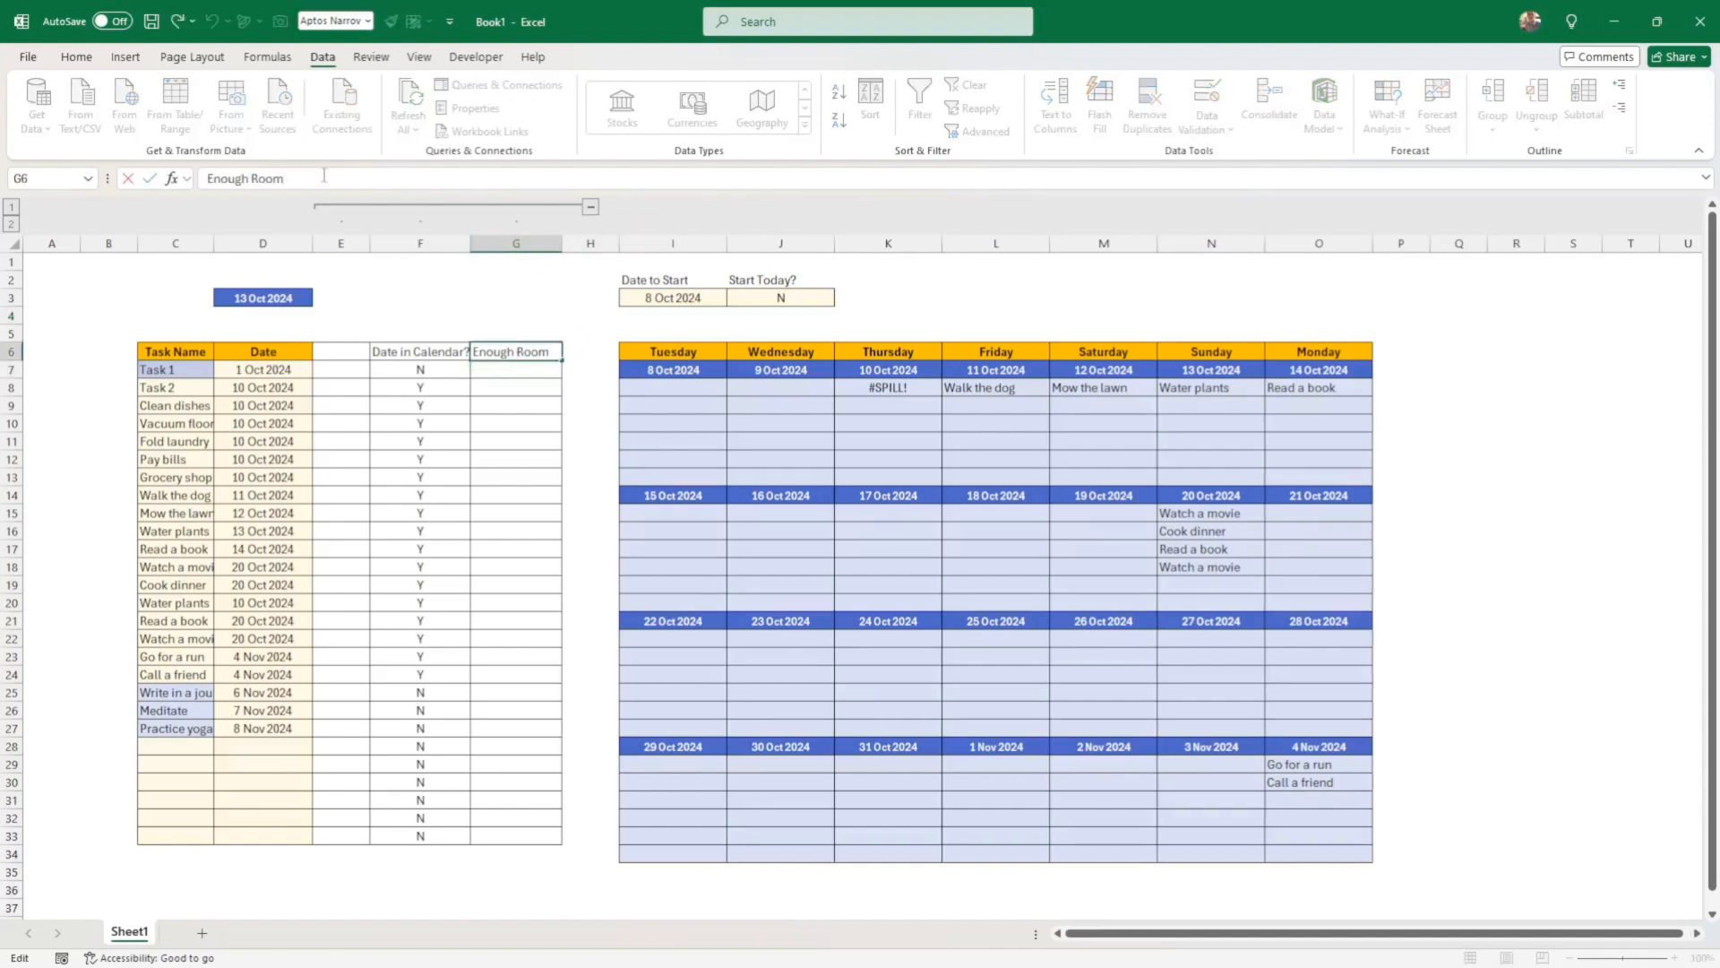
type("?")
key("Return")
Begin an IF formula in G8 with a COUNTIF function as its logical test
key("Down")
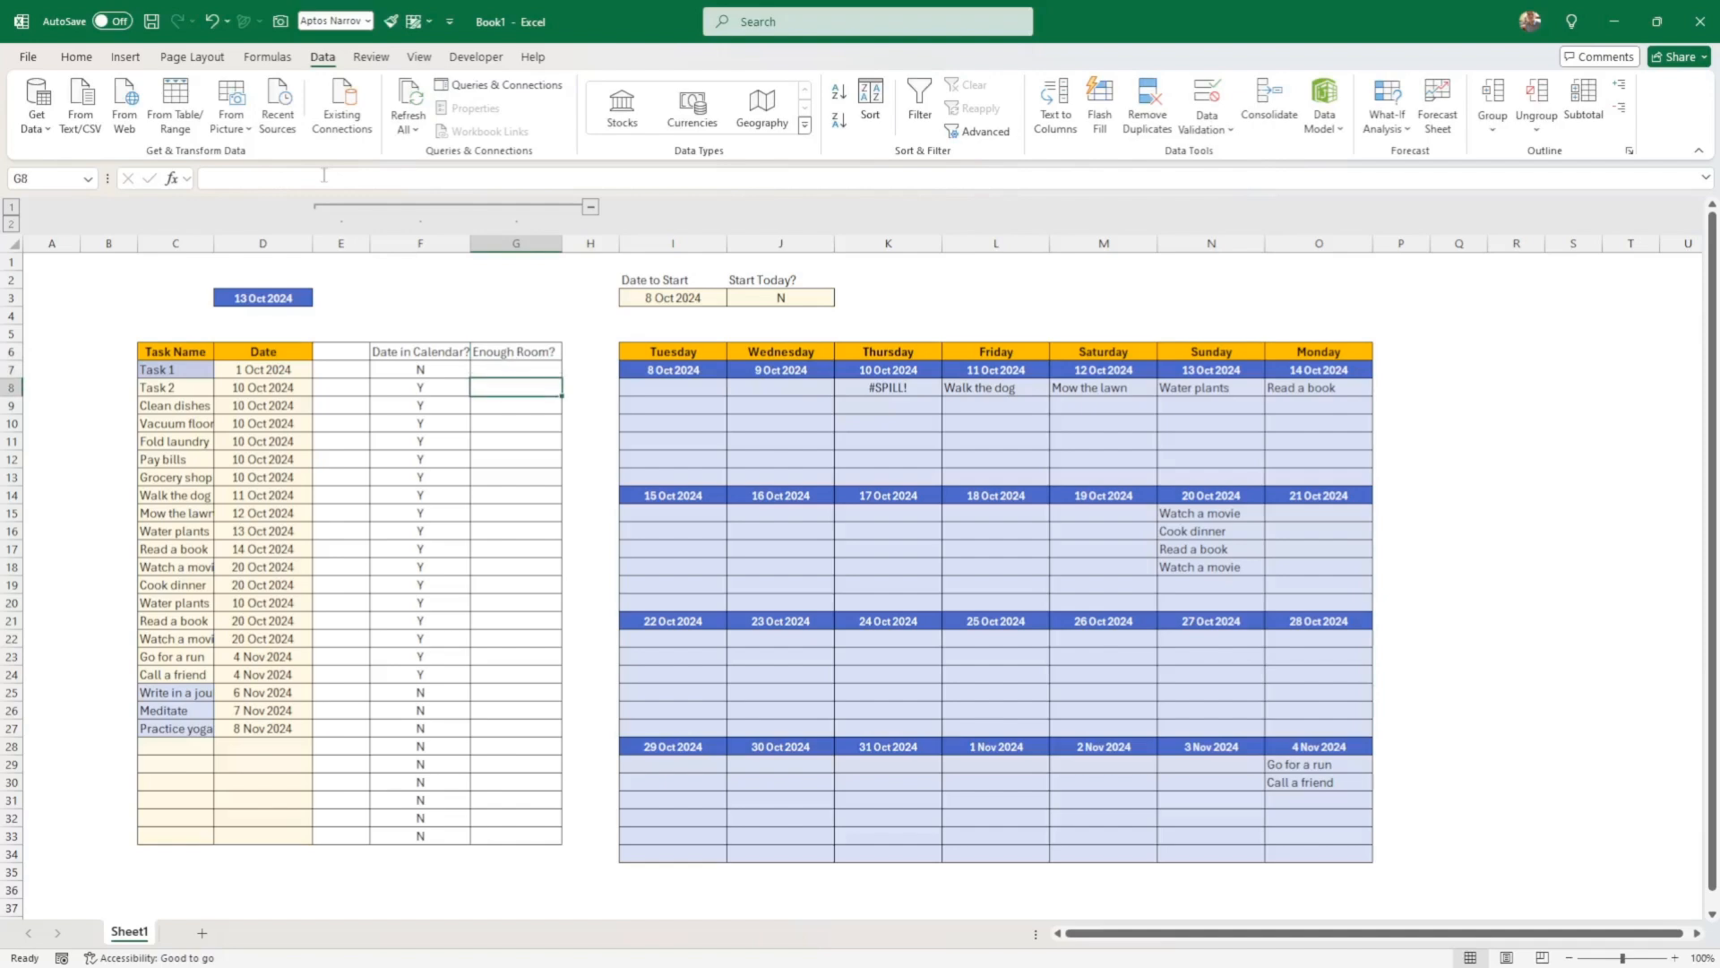
type("=c")
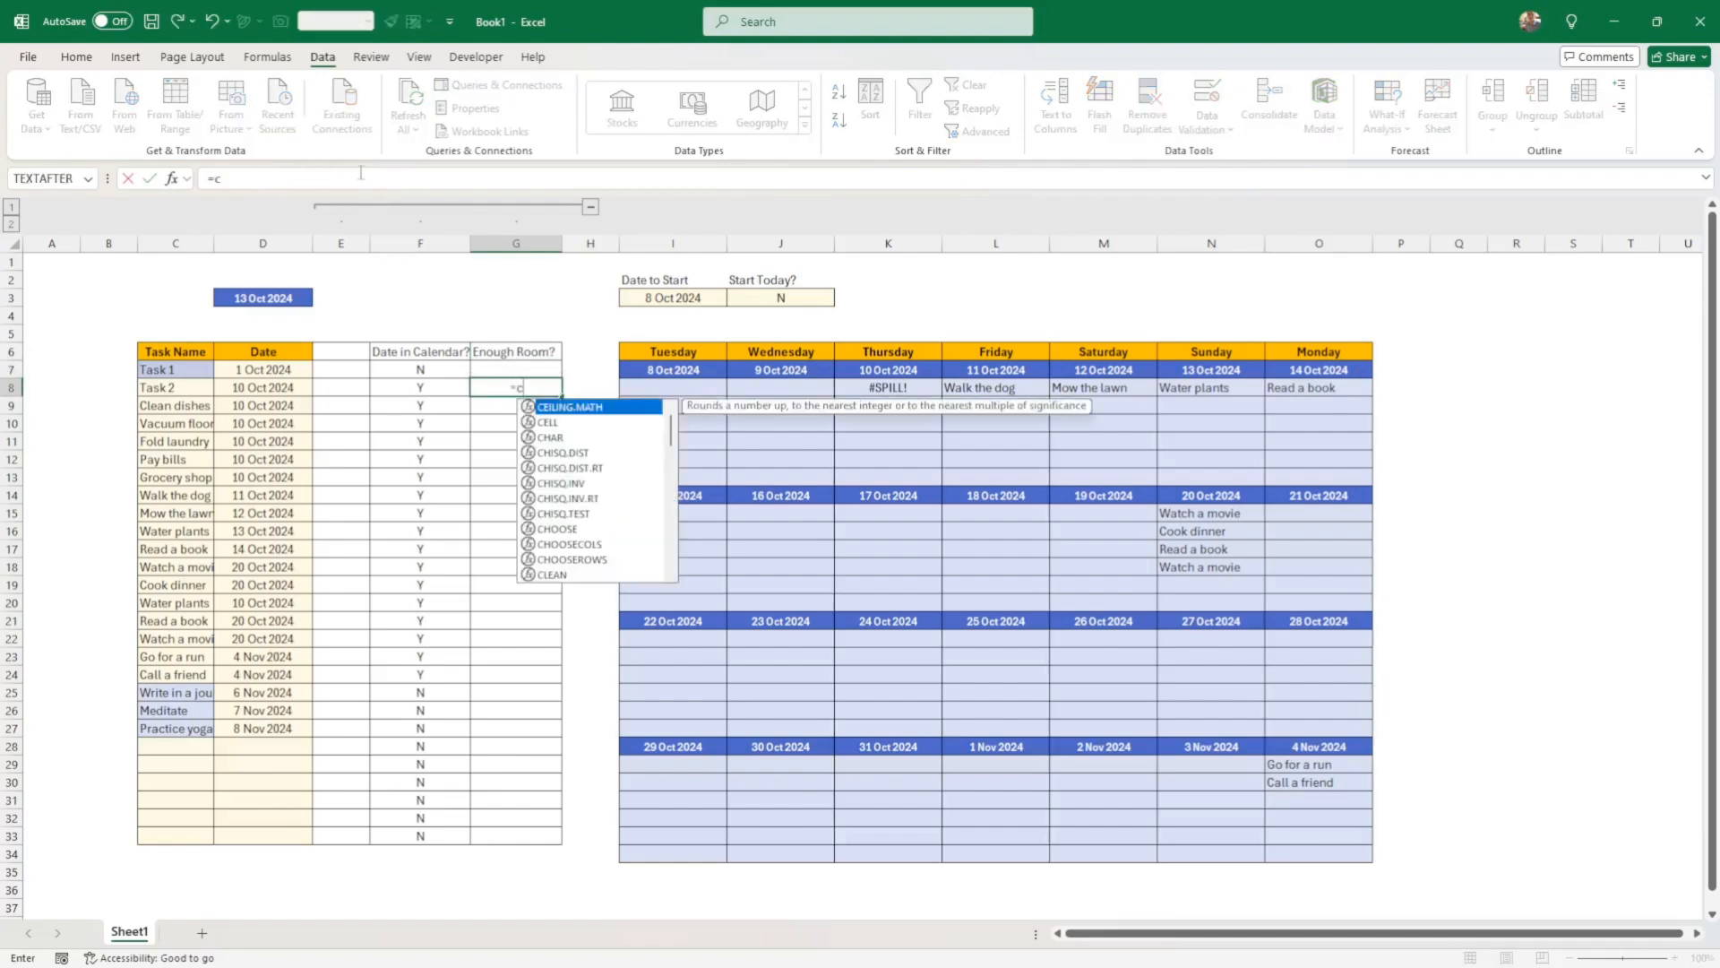
type("ount")
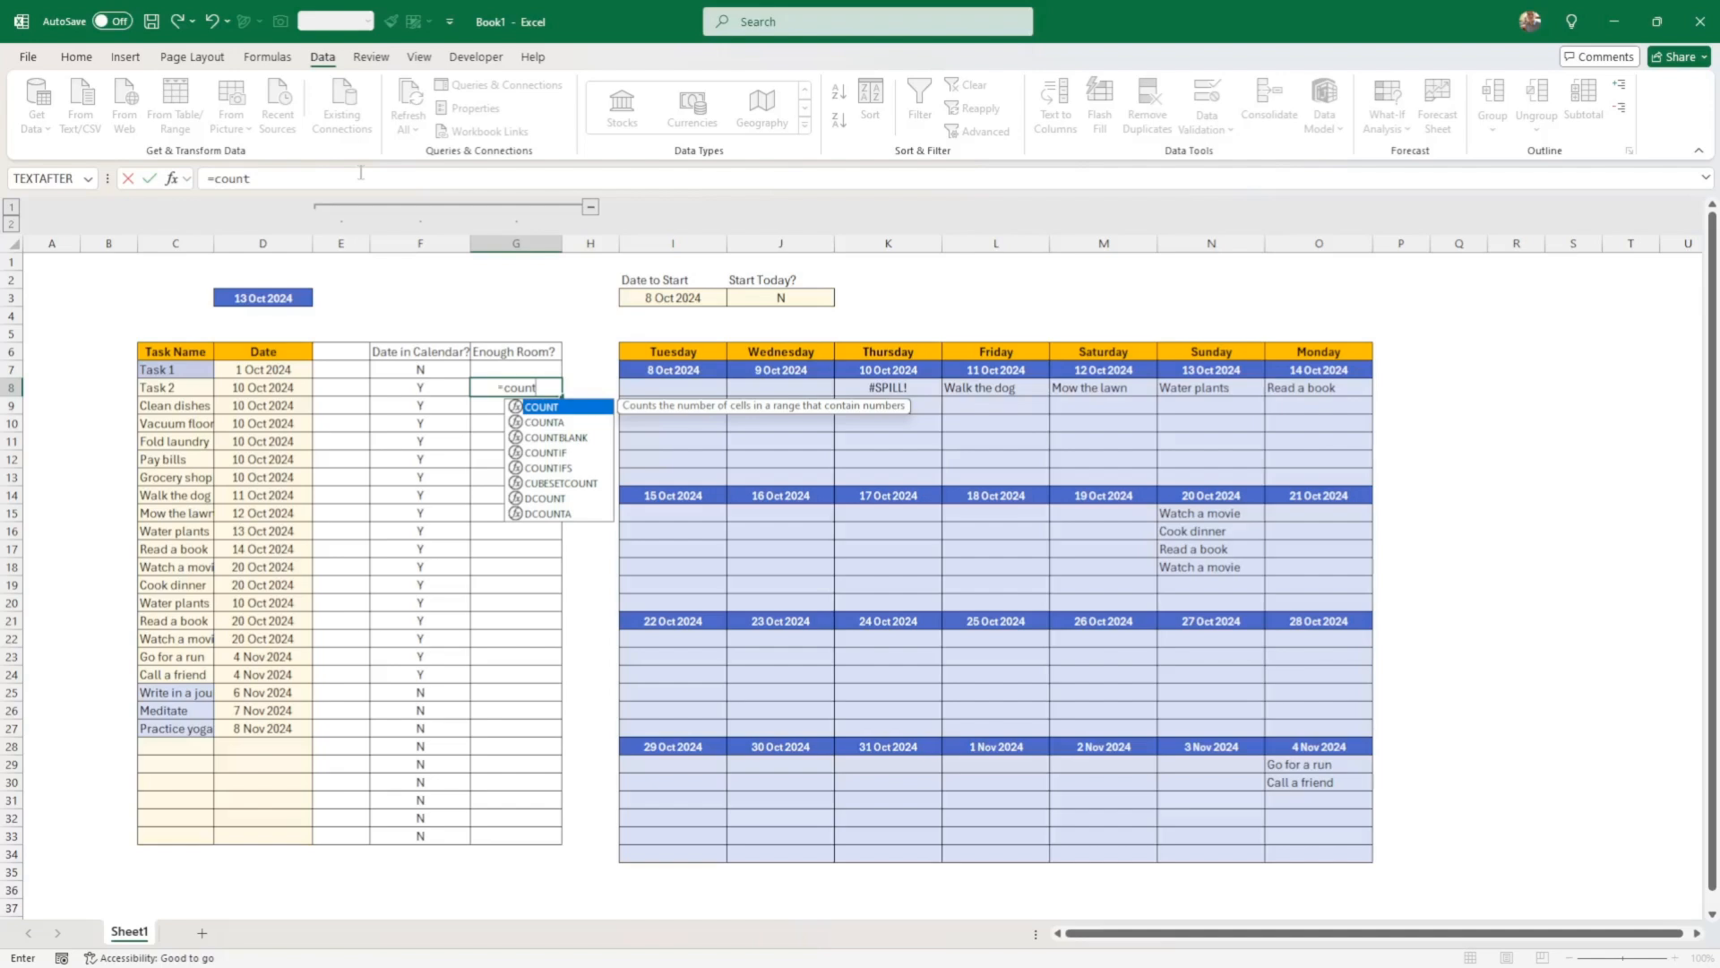
key("BackSpace")
key("BackSpace")
key("BackSpace")
key("BackSpace")
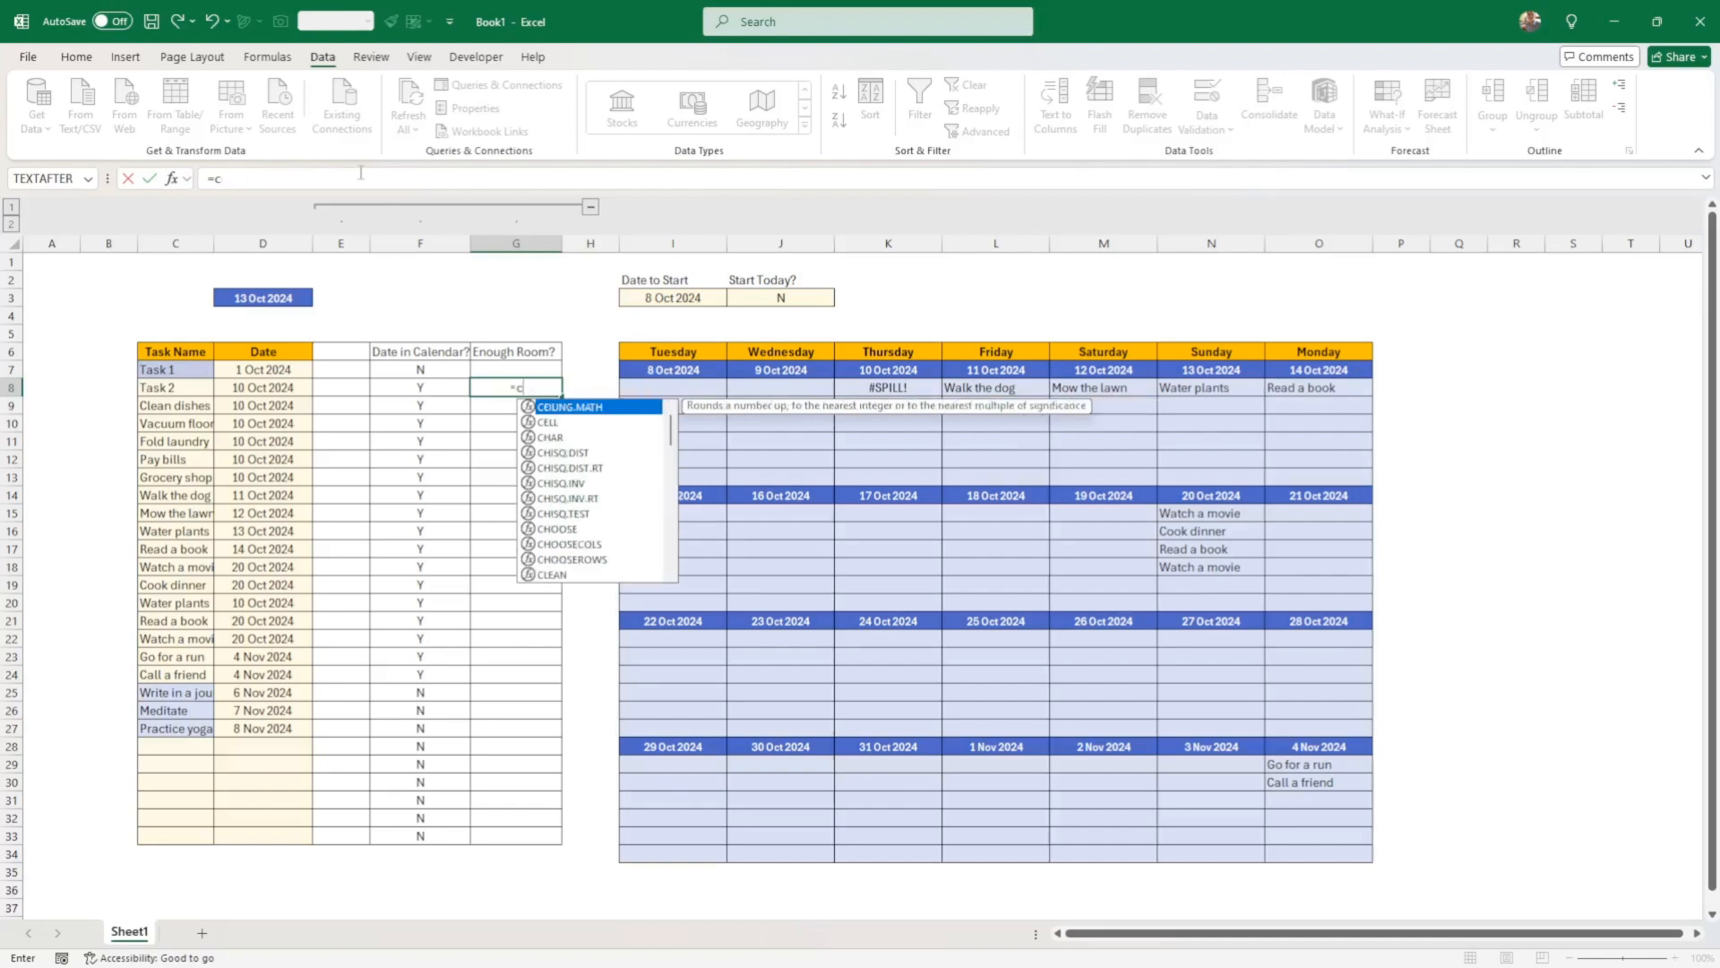
key("BackSpace")
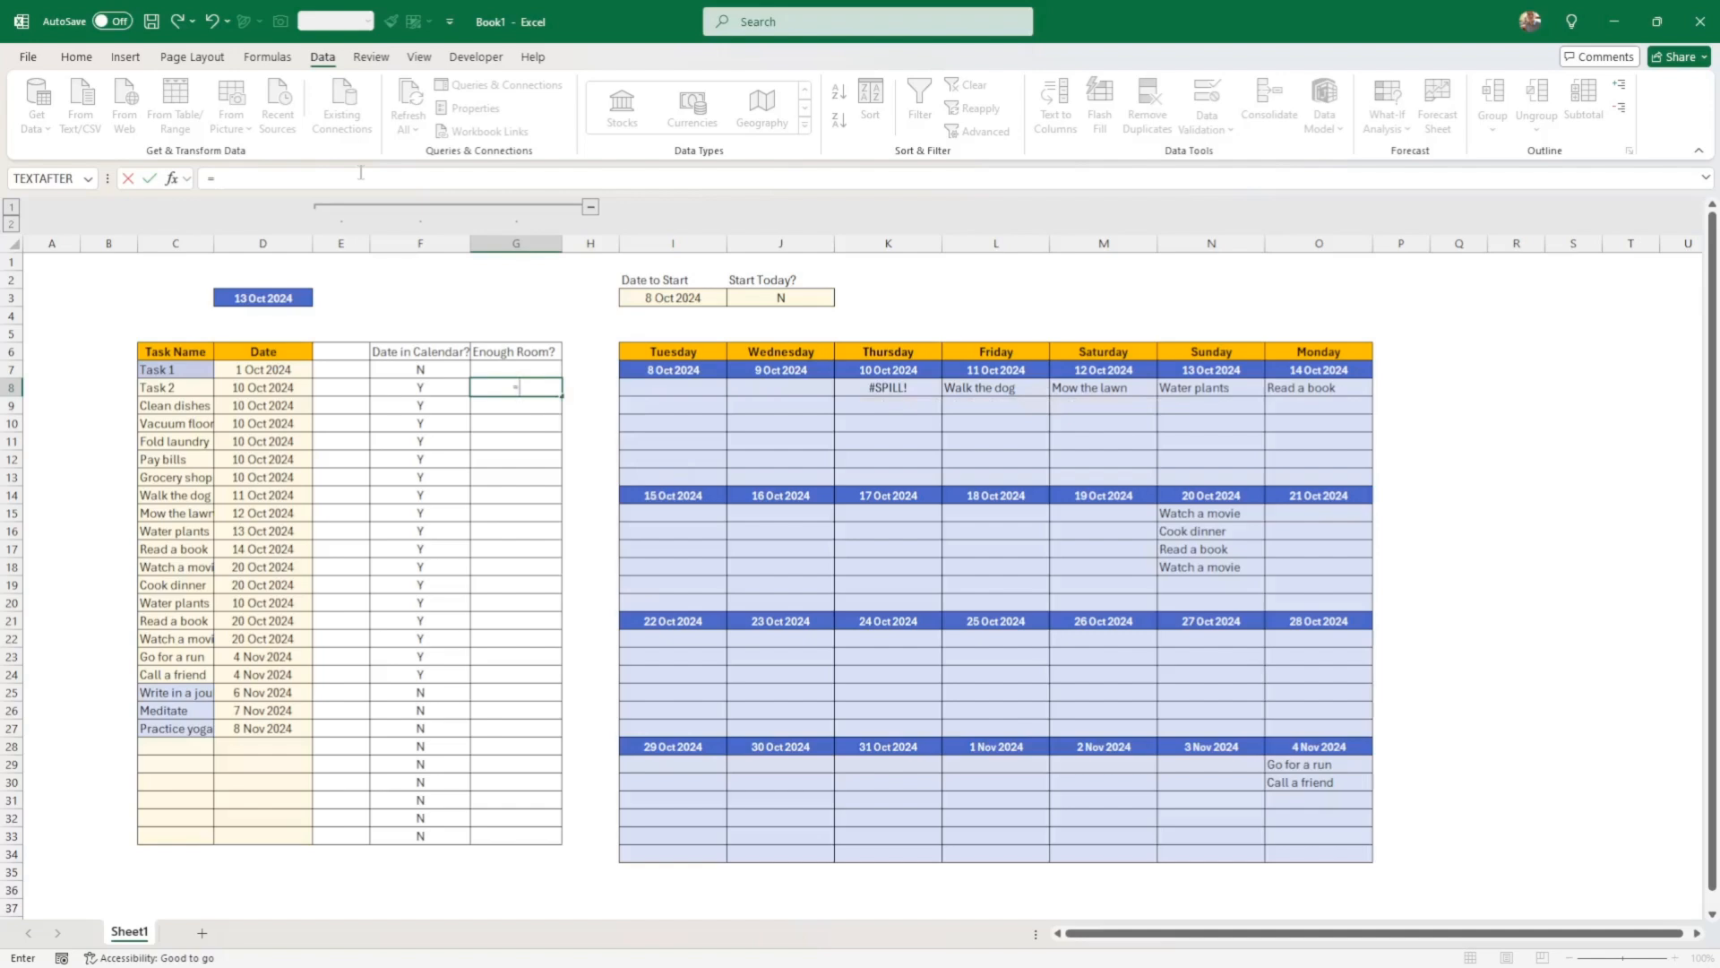
type("if")
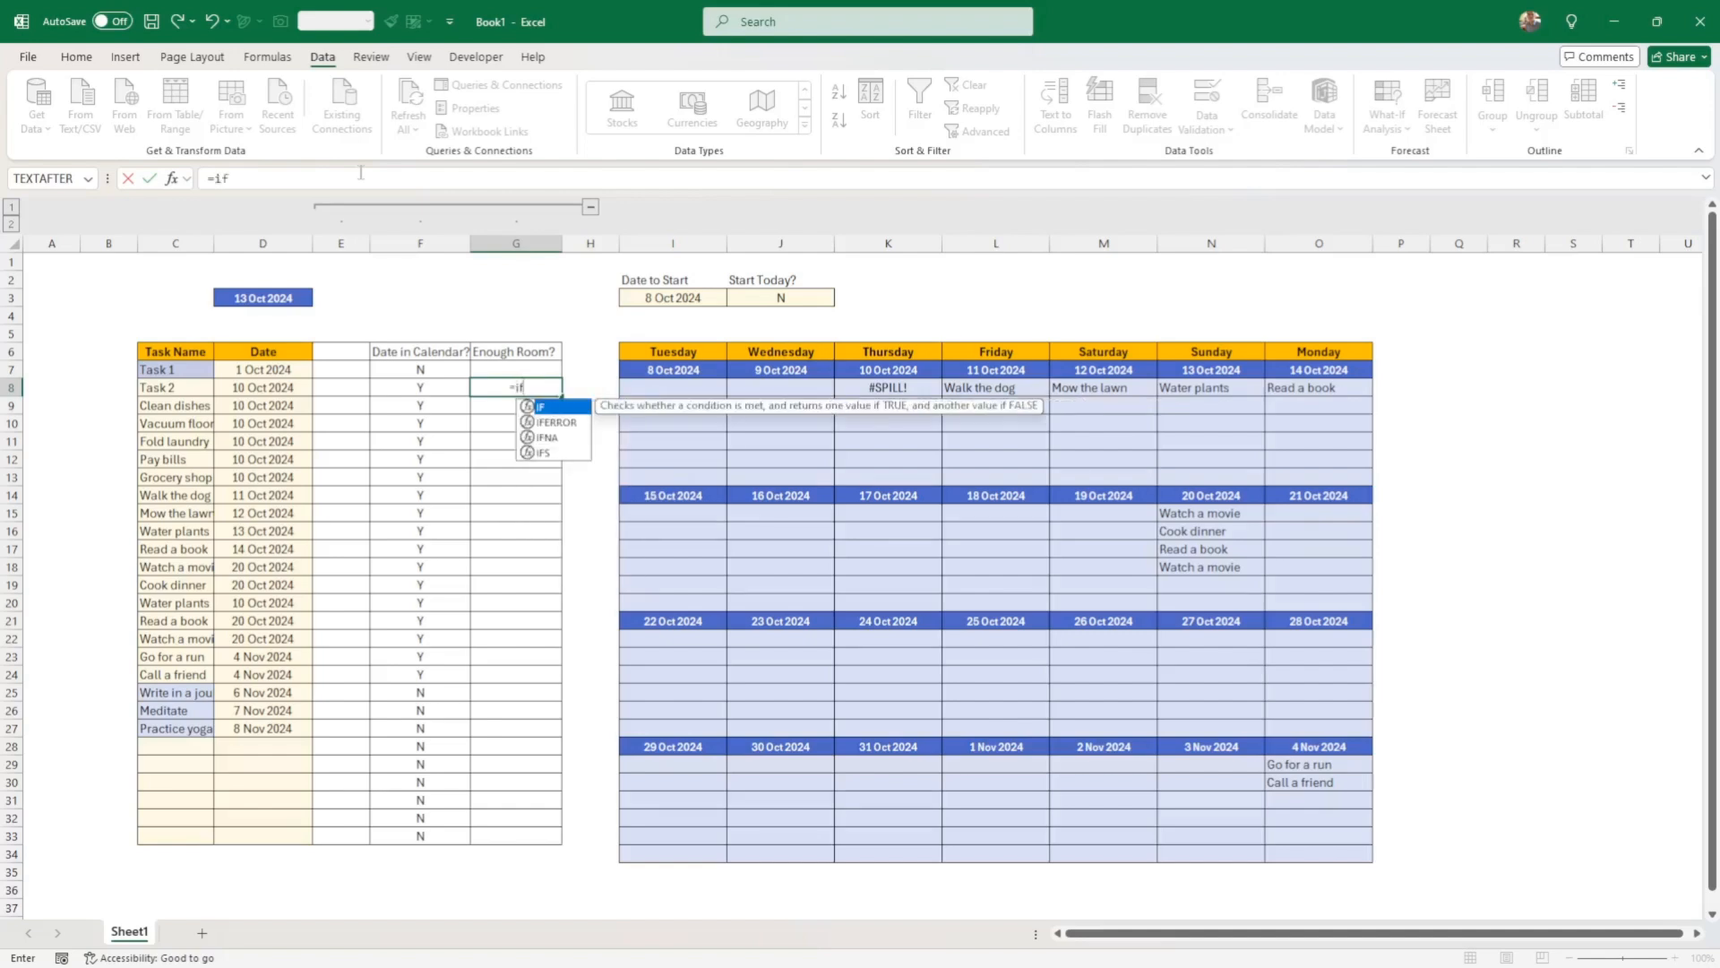
type("(countif(")
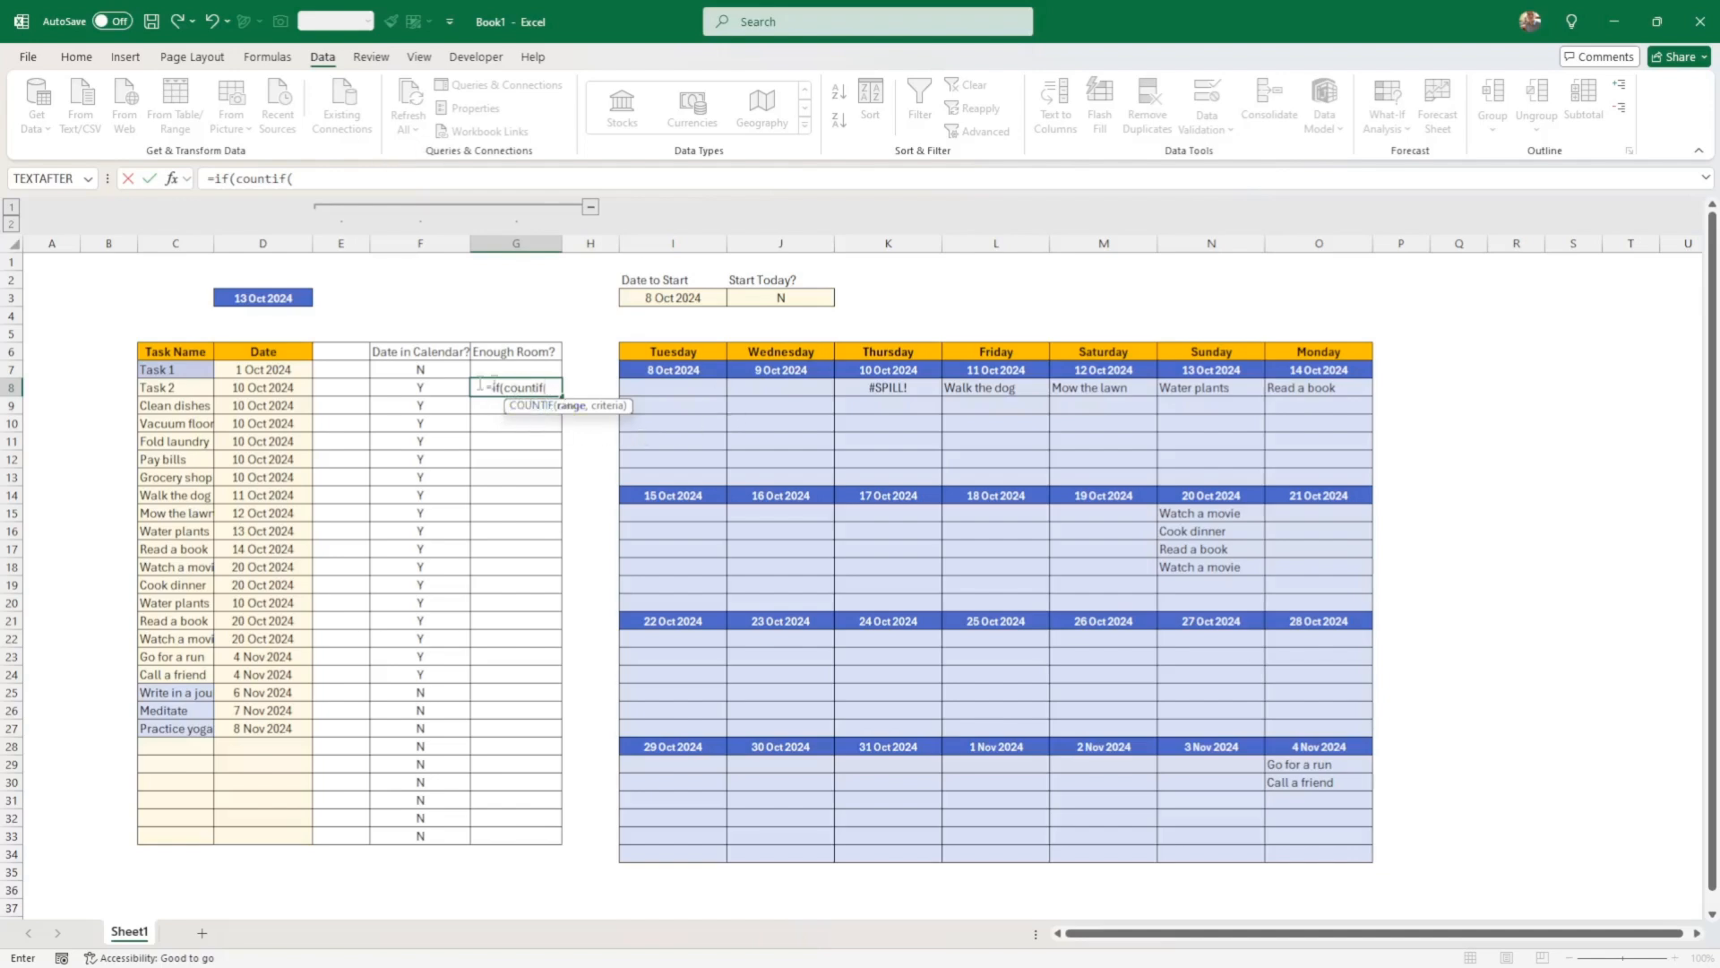
Enter D7:D8 as the COUNTIF range in G8's formula and lock its starting cell as $D$7
left_click_drag(286, 369, 288, 382)
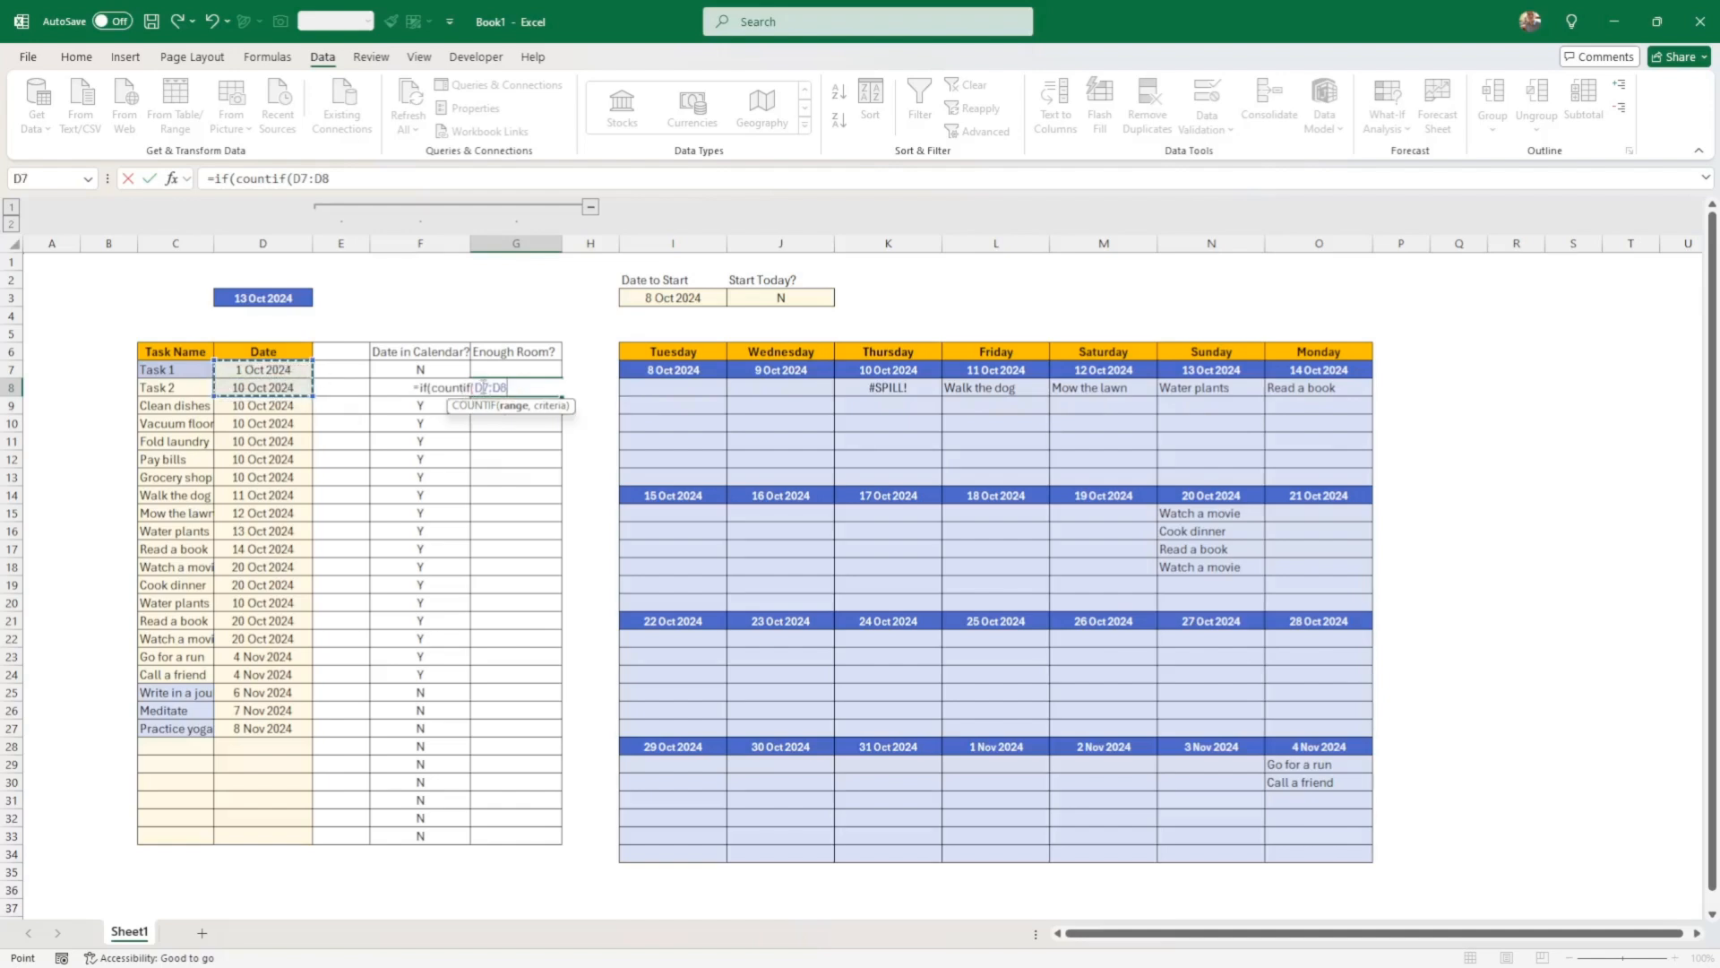
left_click(483, 387)
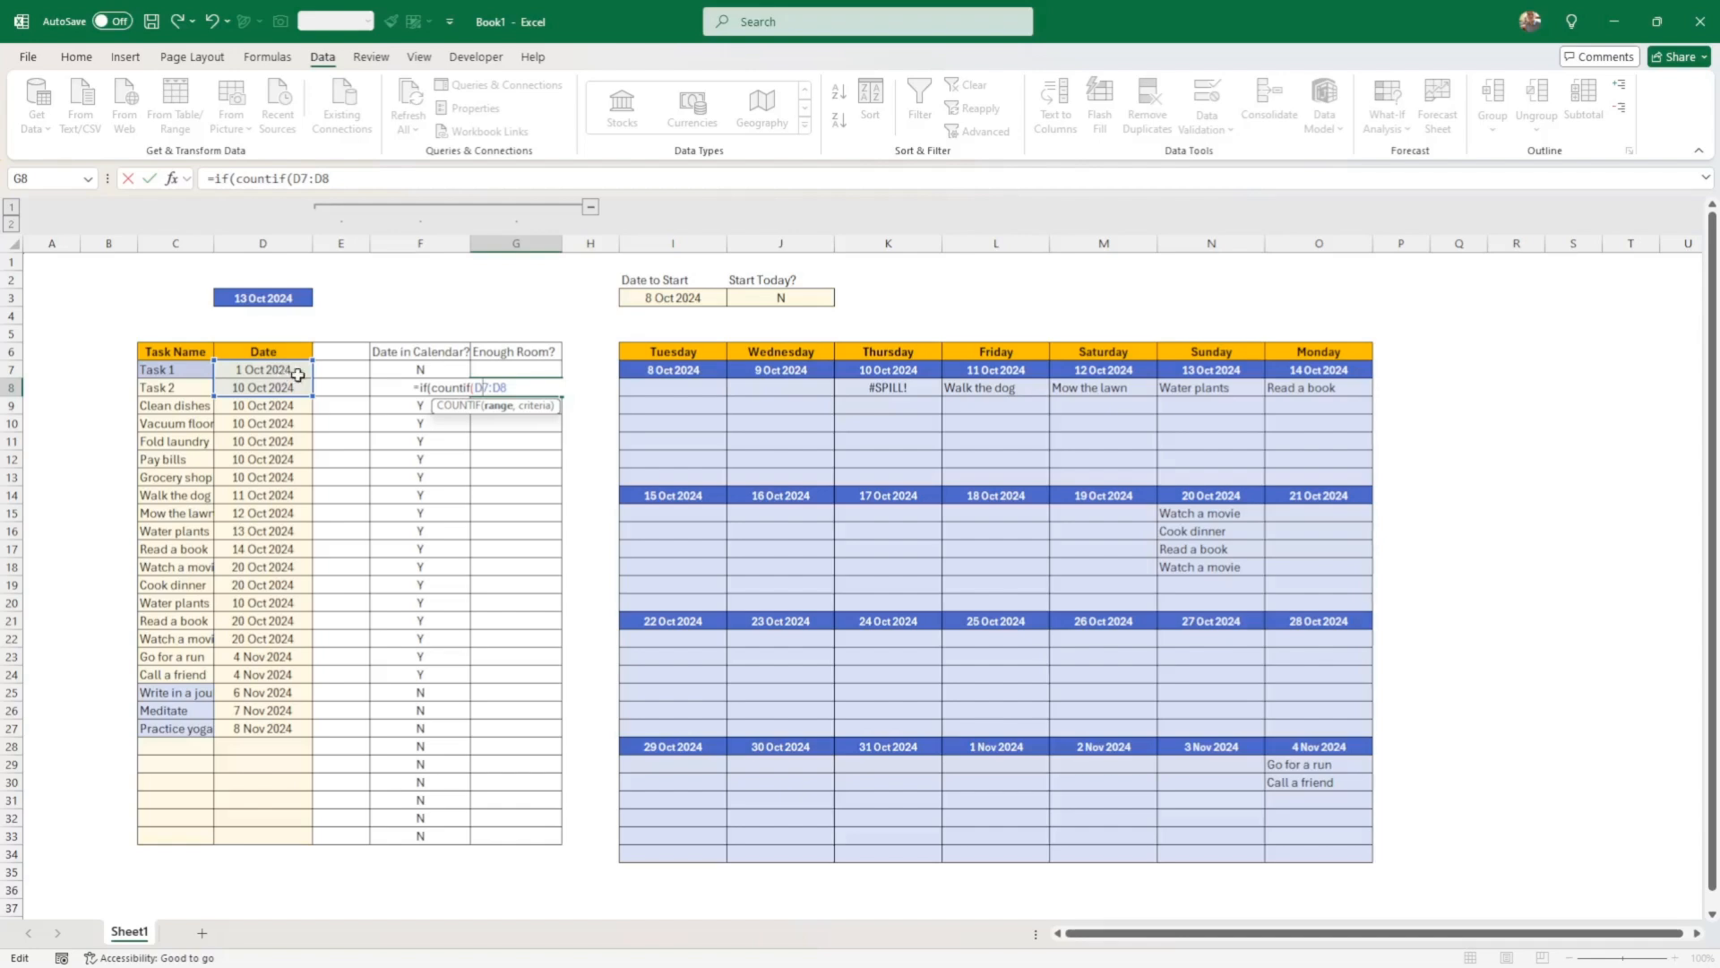
key("F4")
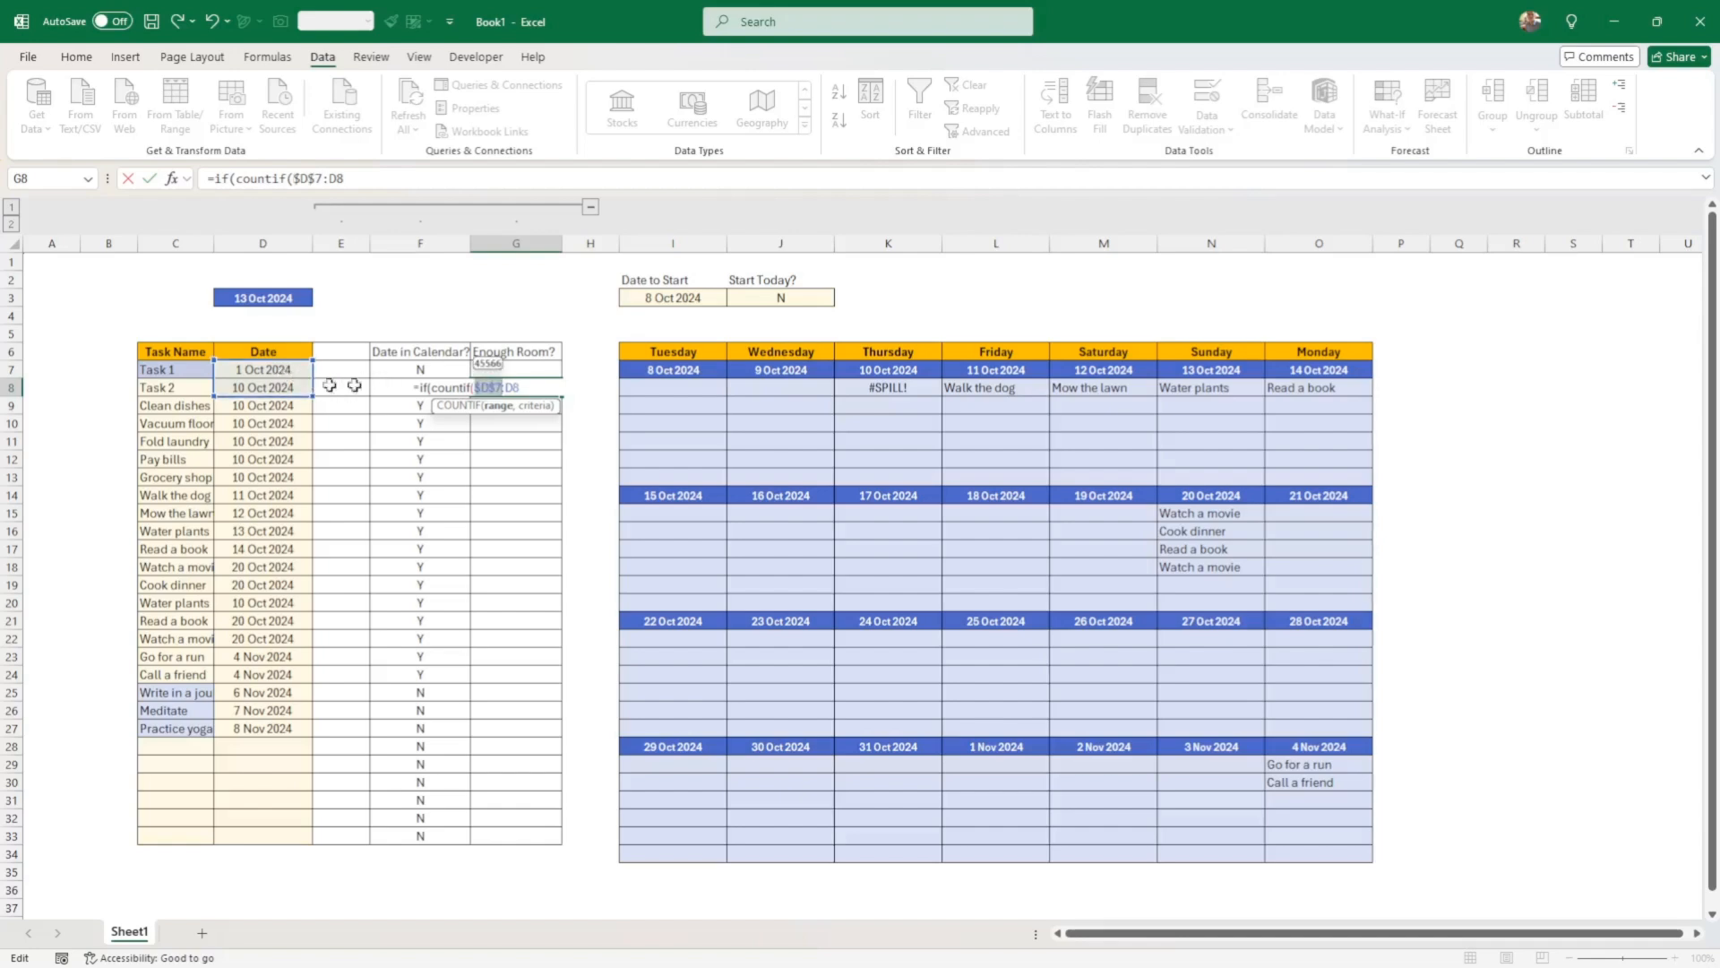
left_click(523, 386)
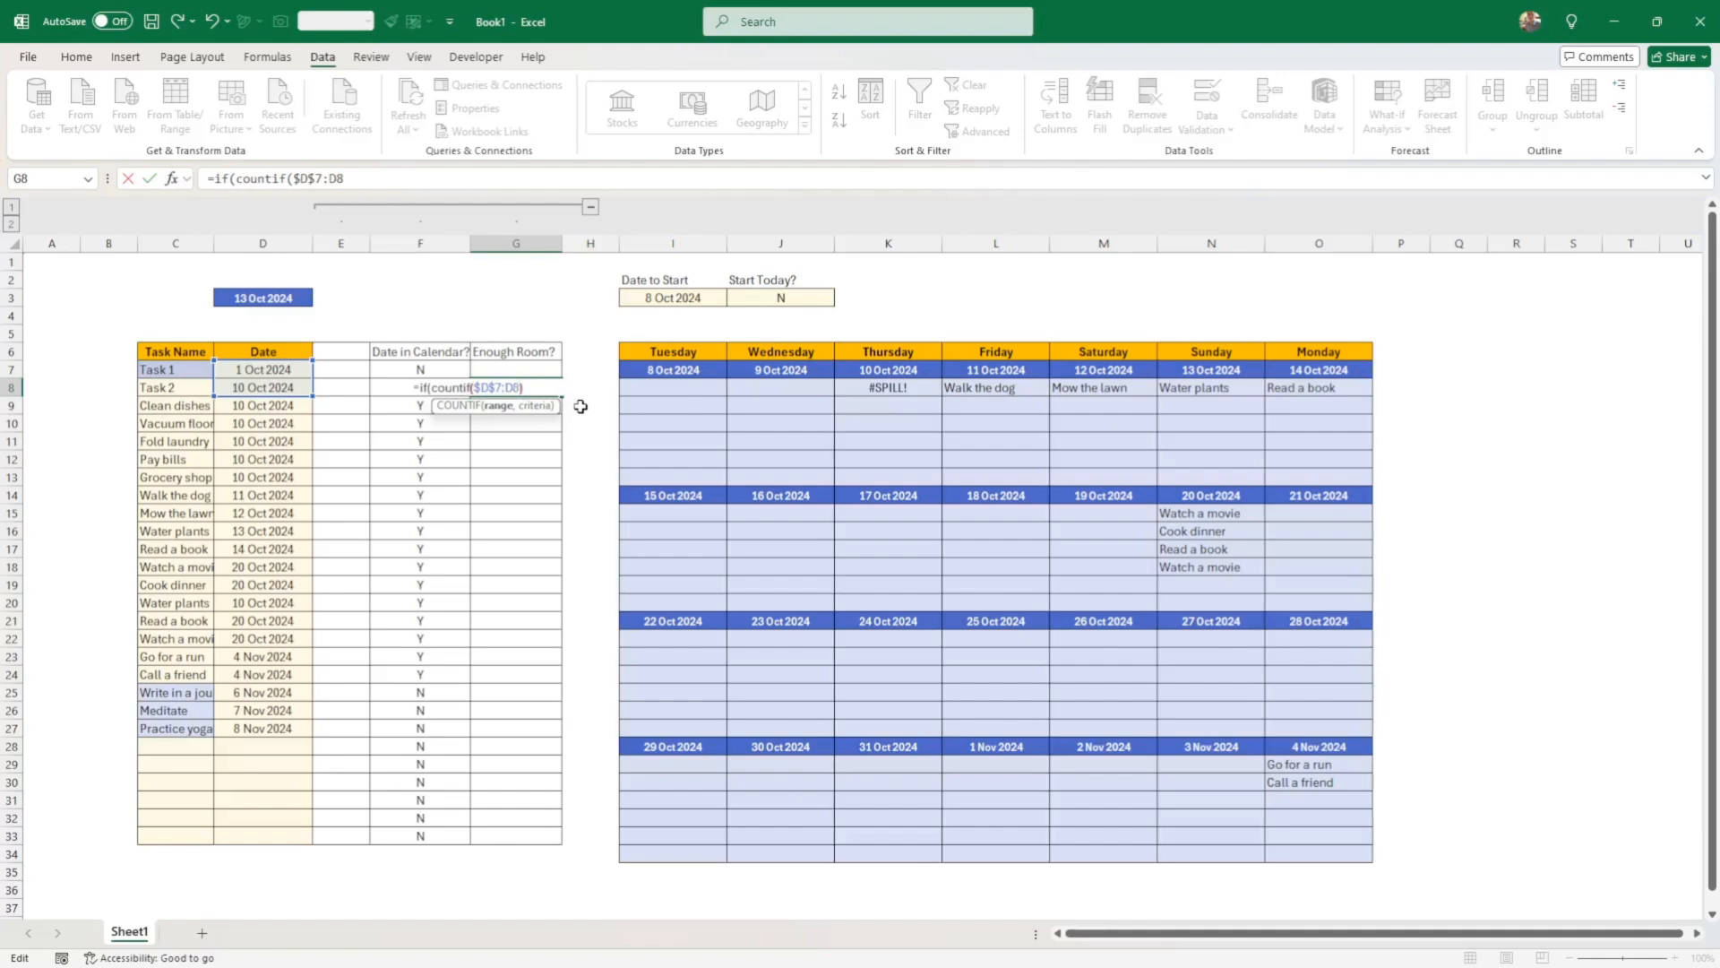
Complete G8's IF formula by testing whether the count is >6, returning "N" if true and "Y" if false
type(")>6")
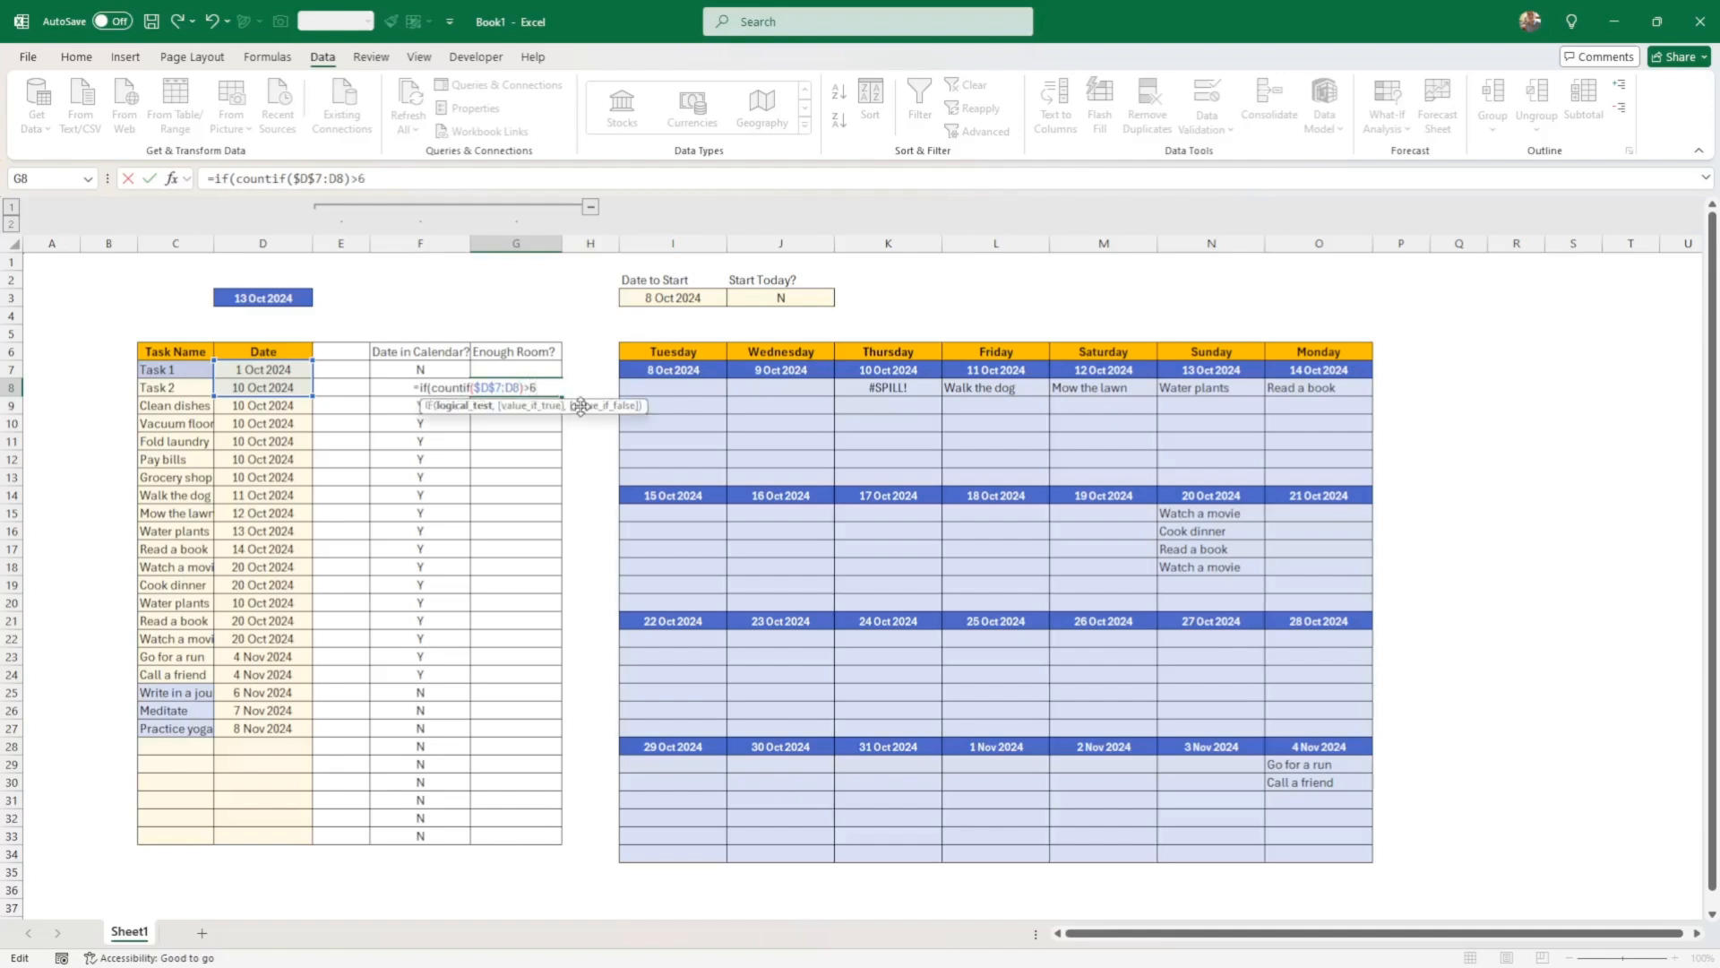
type(",\"N\",\"Y\")")
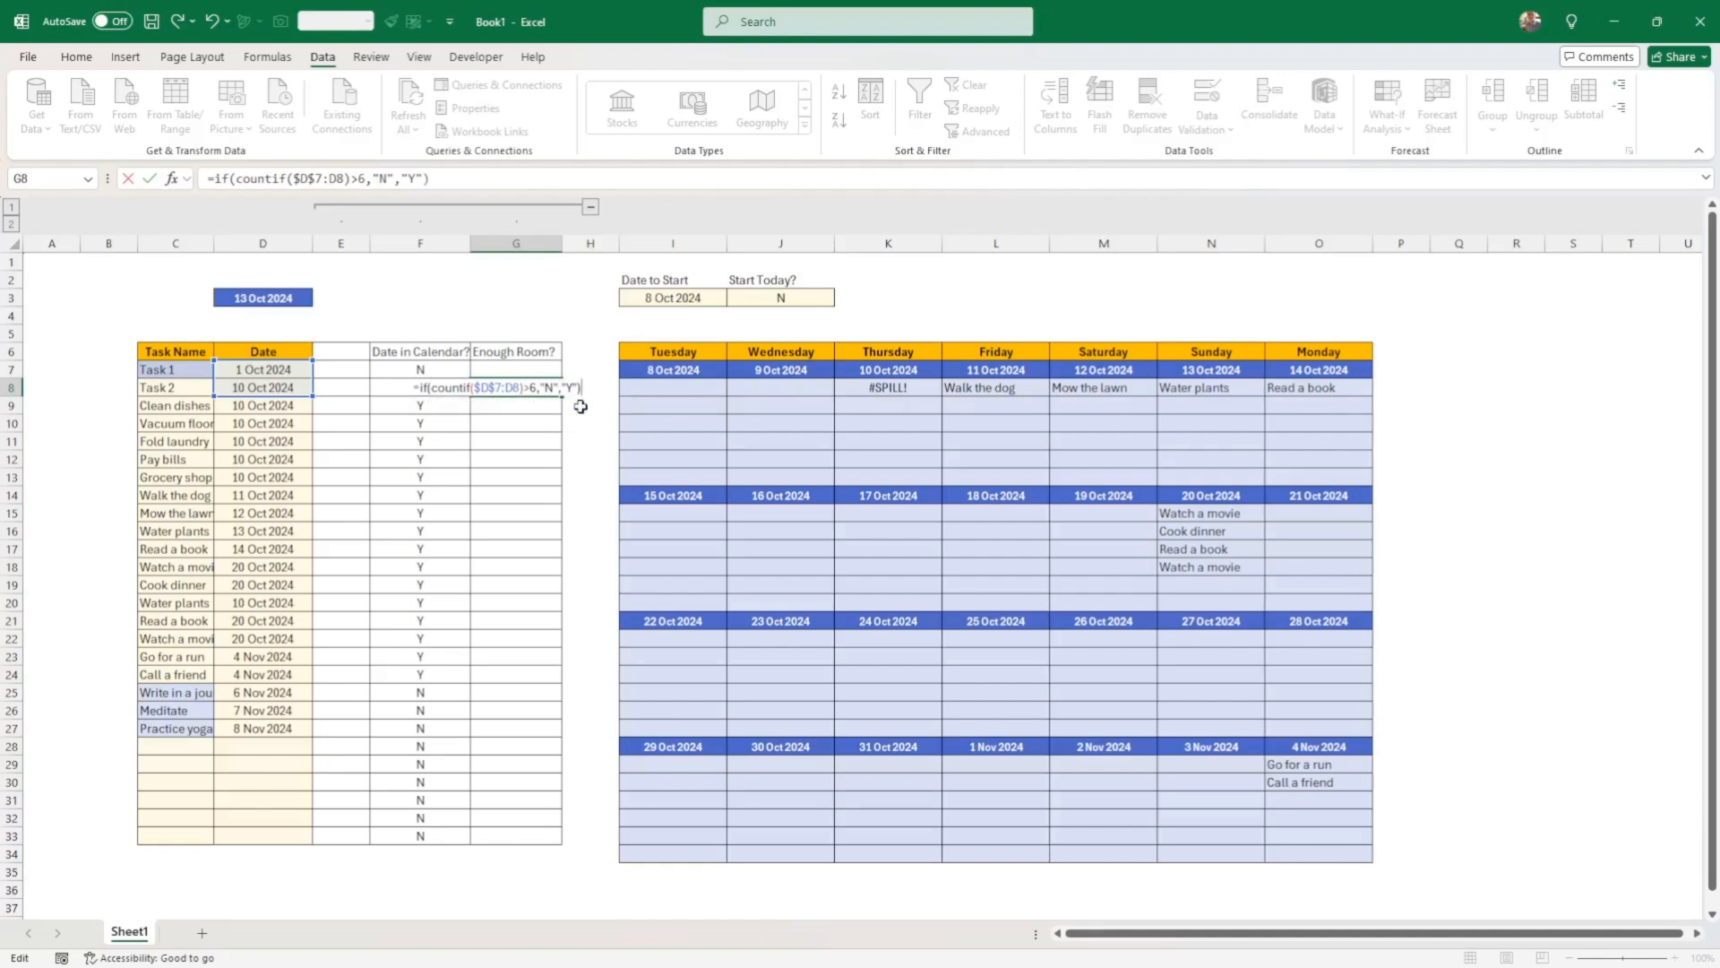
key("Return")
key("Return")
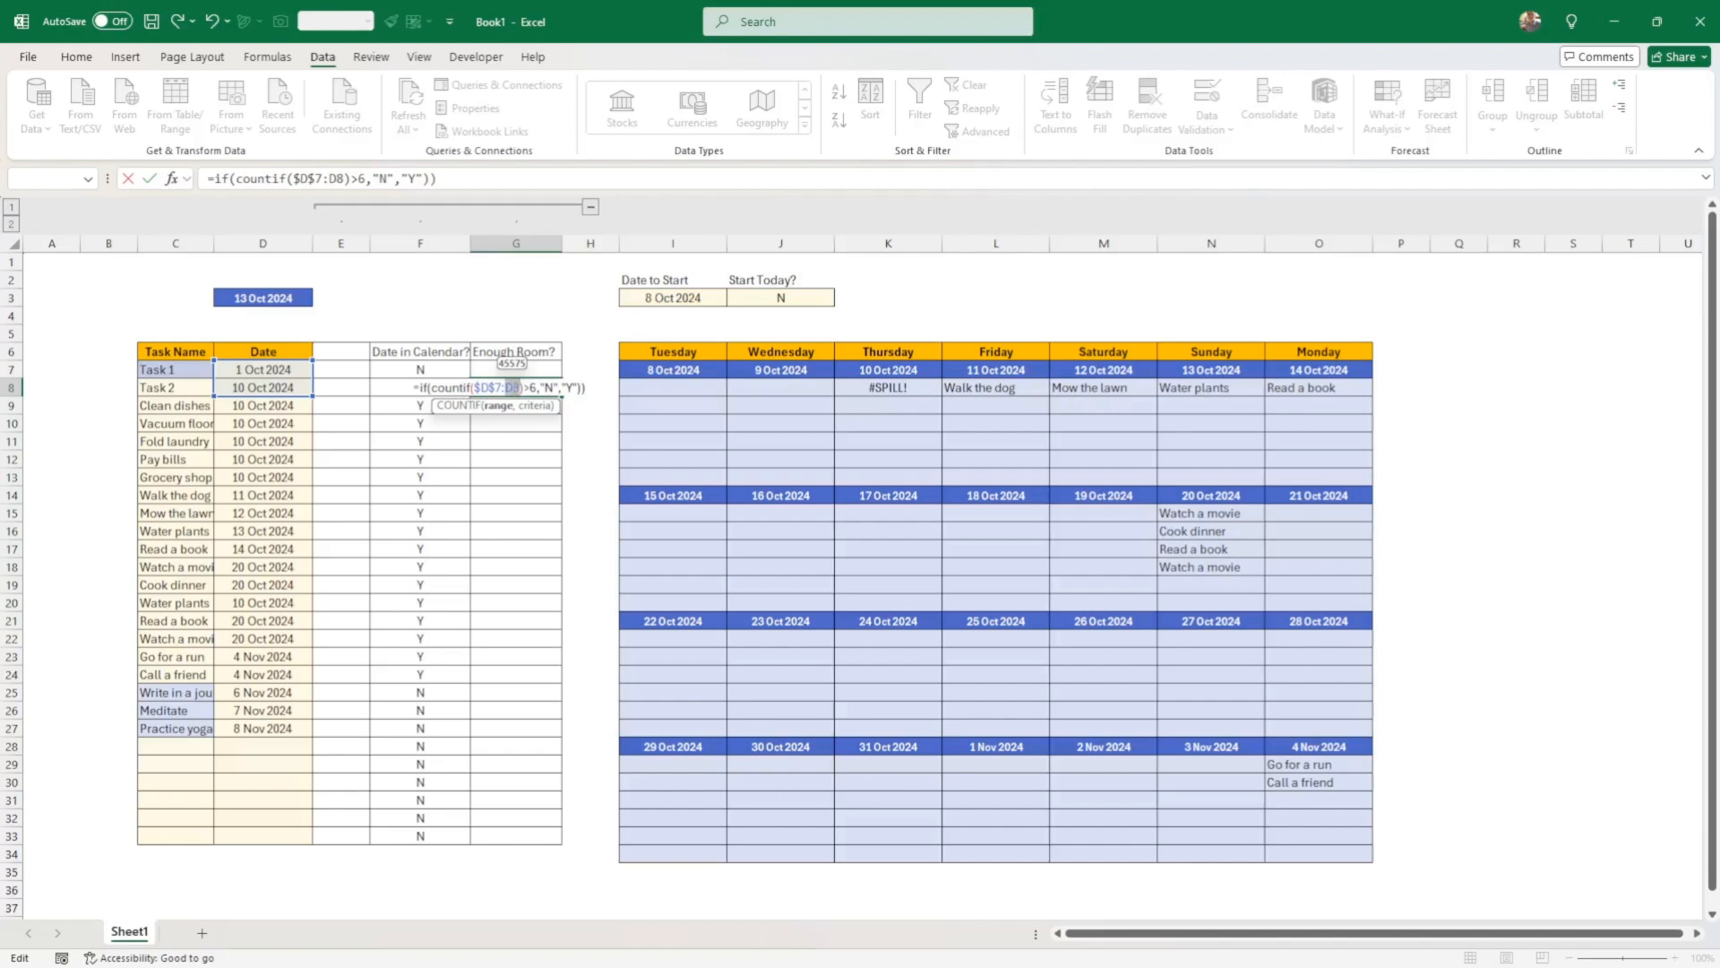
Add D8 as the COUNTIF criteria in G8 and enter the corrected formula
left_click(522, 387)
type(",")
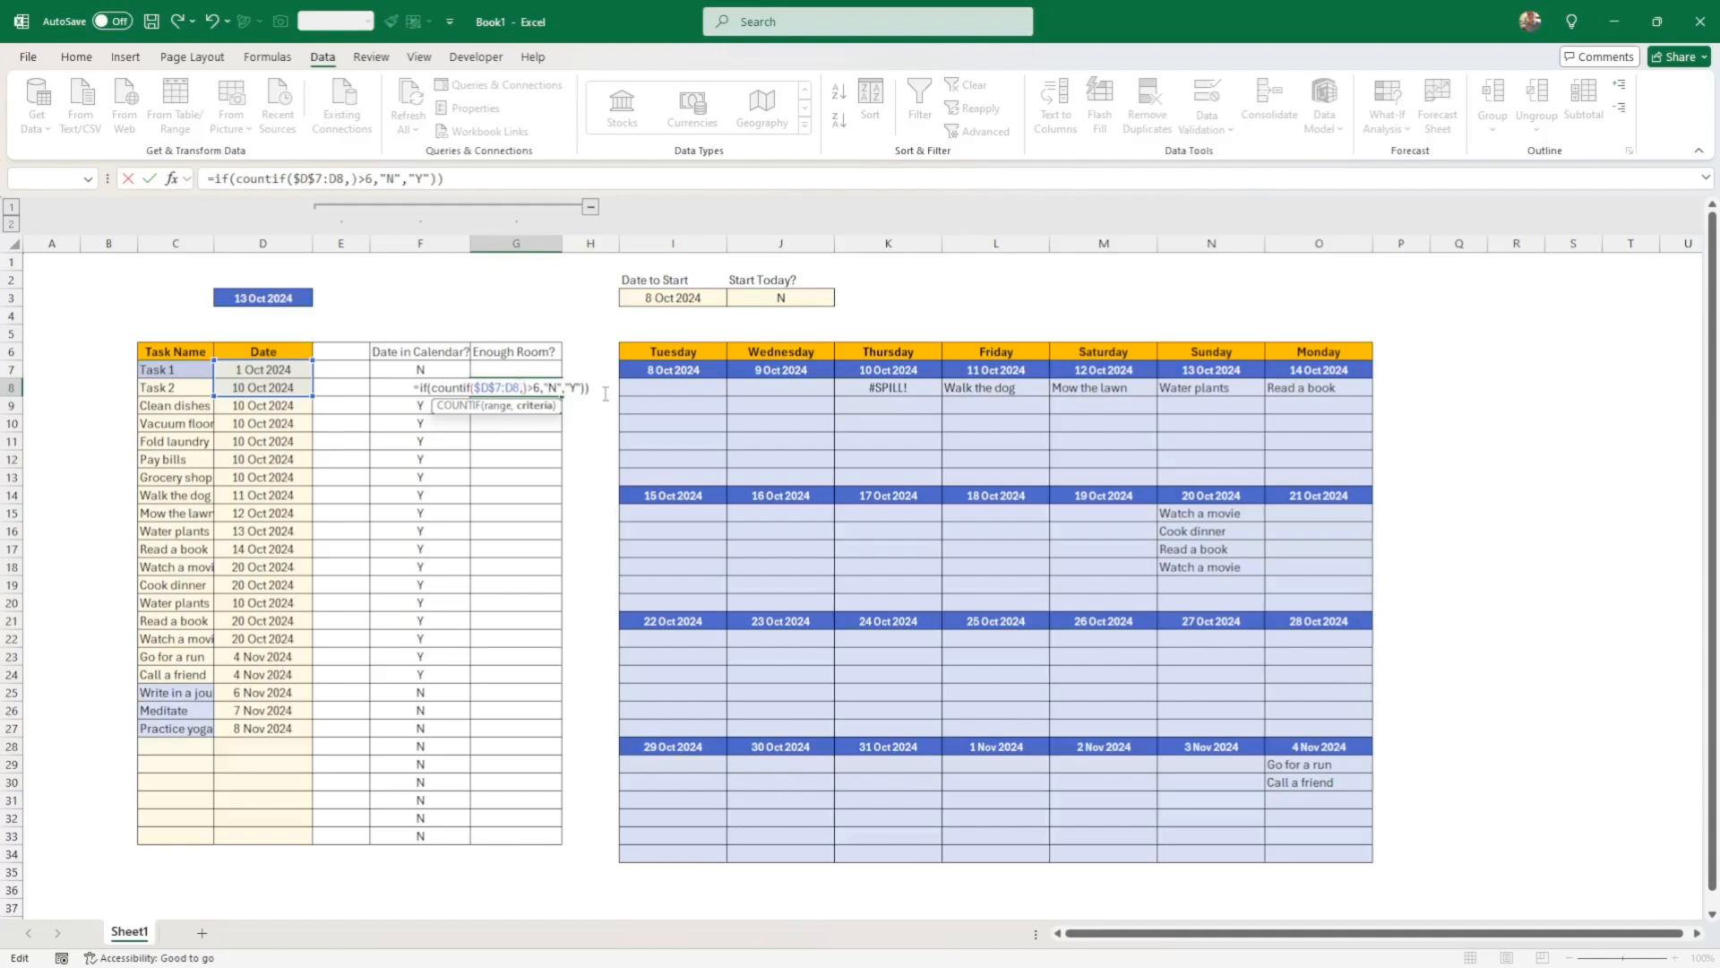
left_click(284, 385)
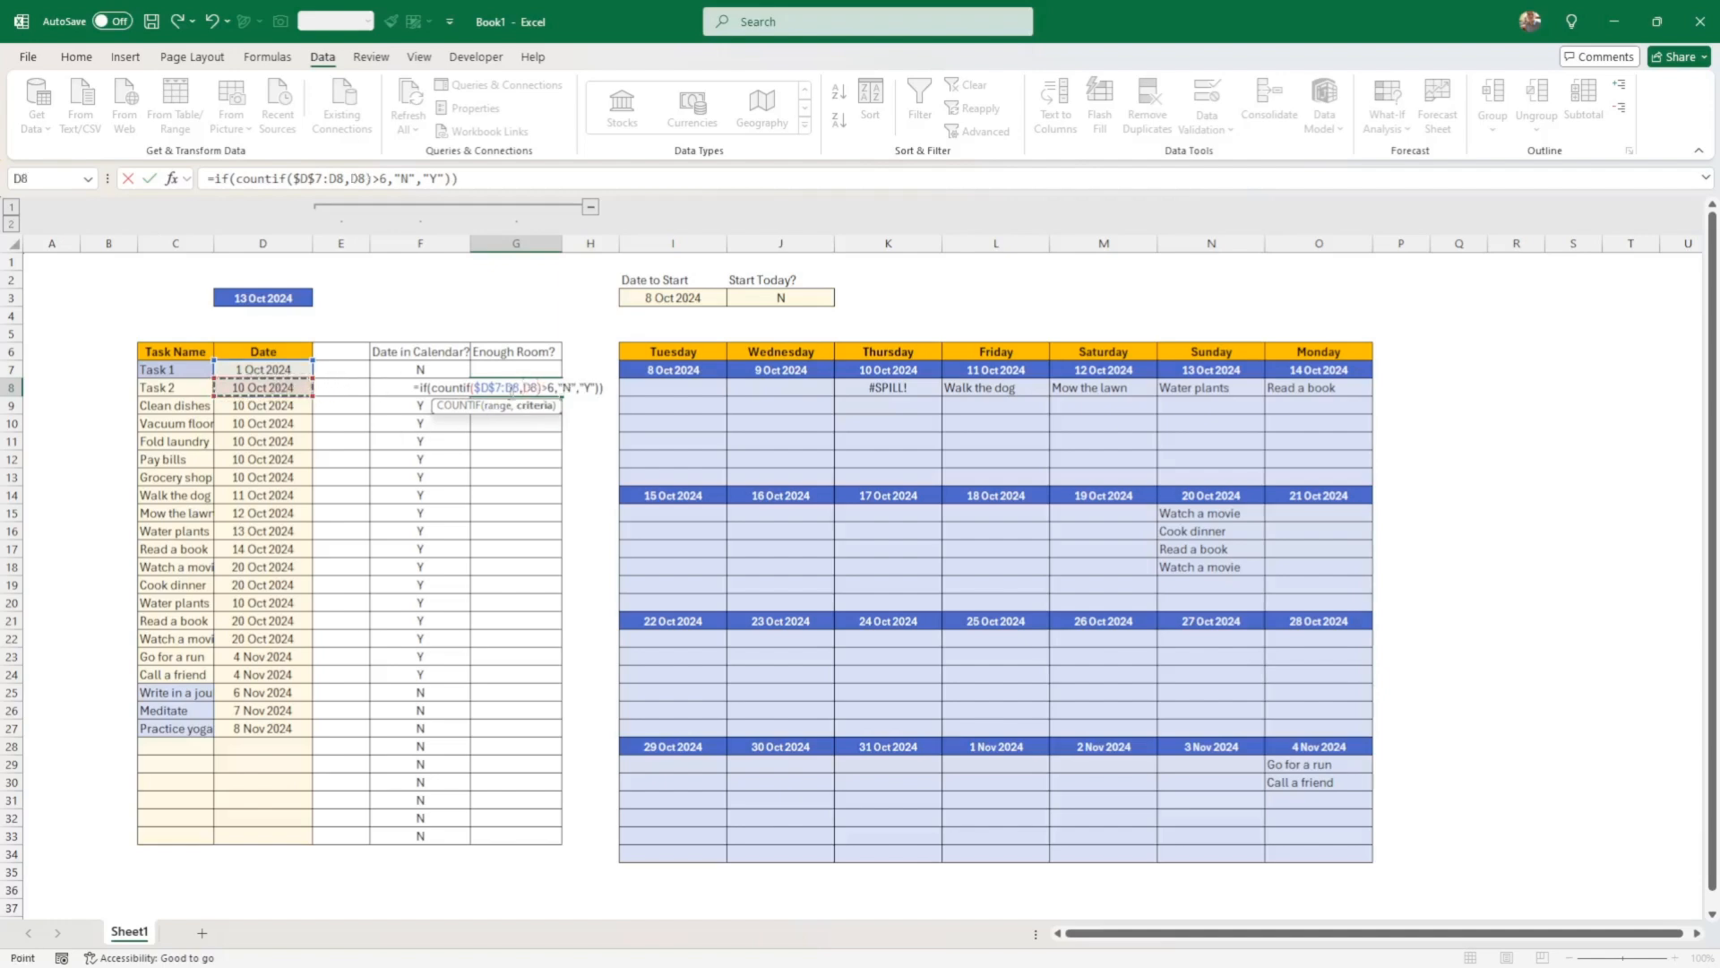
key("Return")
key("Return")
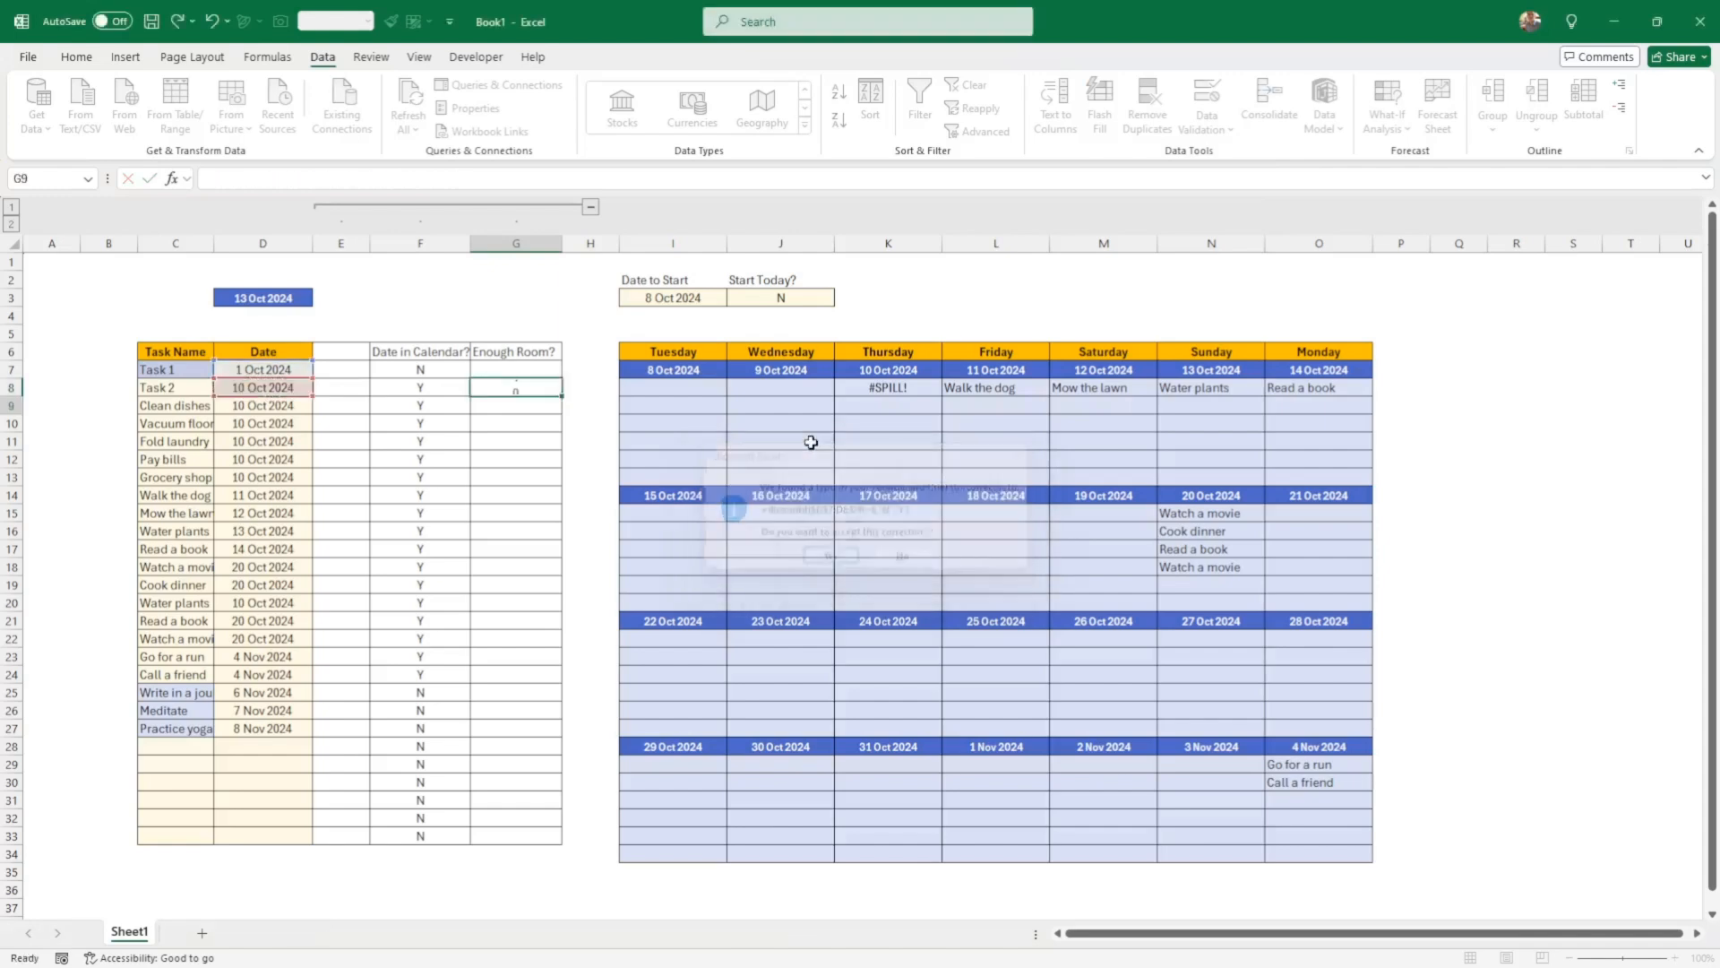
Fill the G8 formula down to G32 and copy it up into G7
left_click(534, 390)
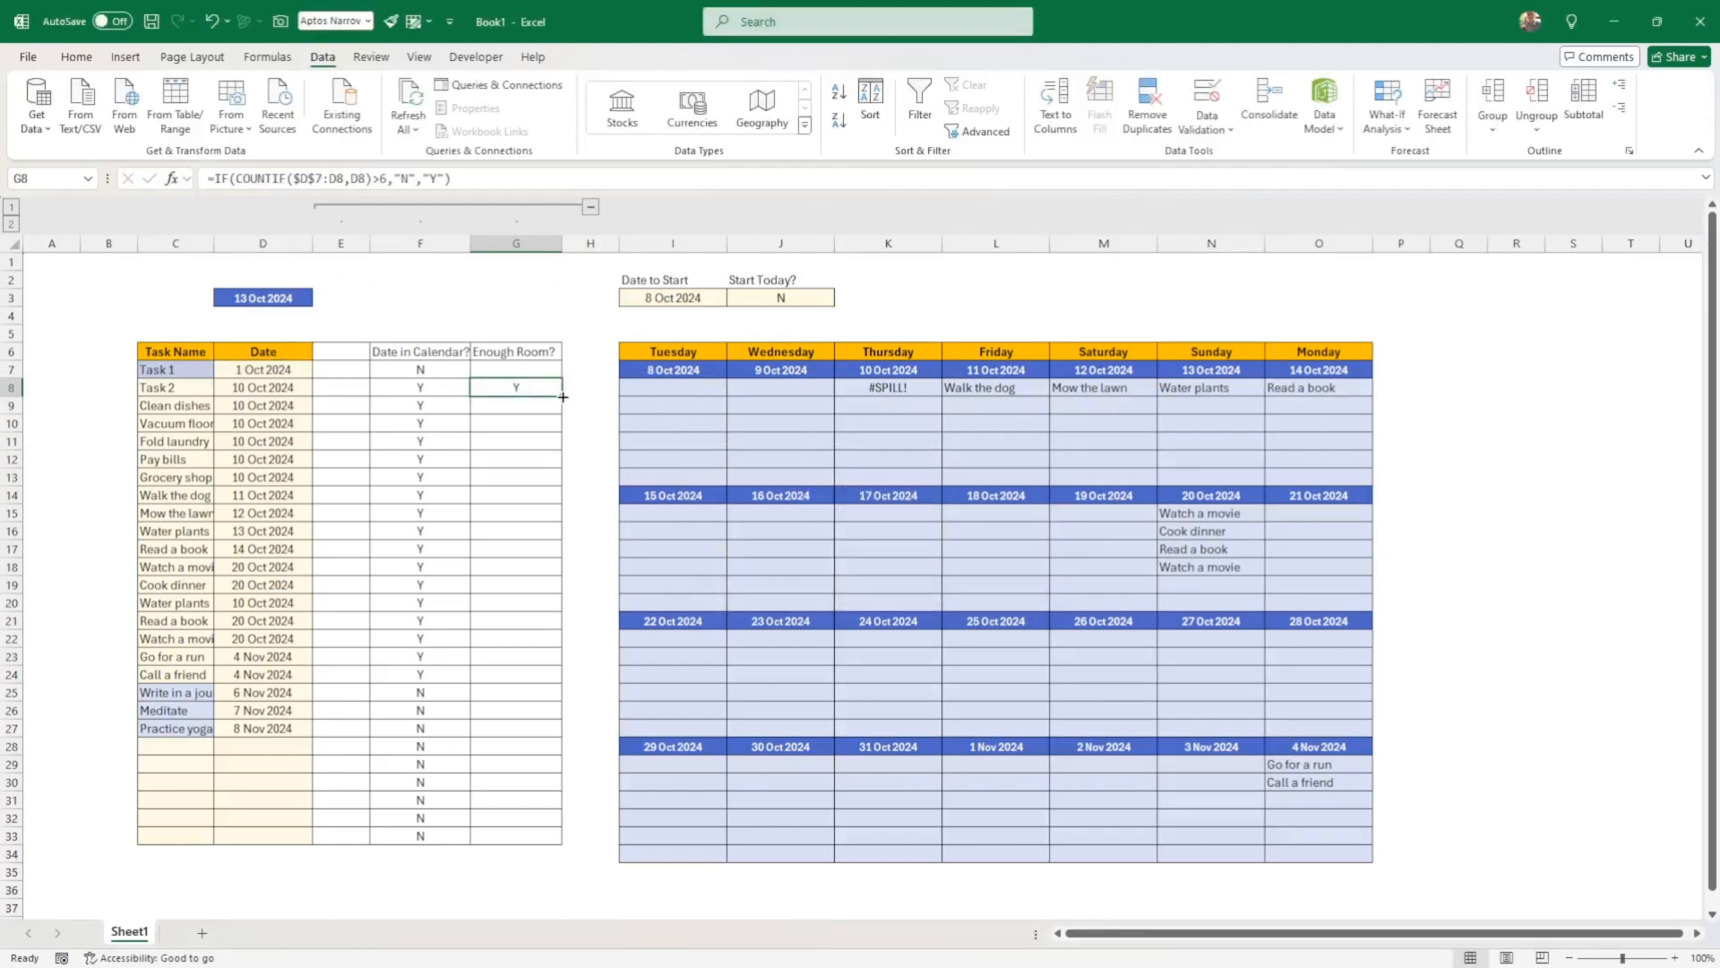
left_click_drag(563, 397, 557, 826)
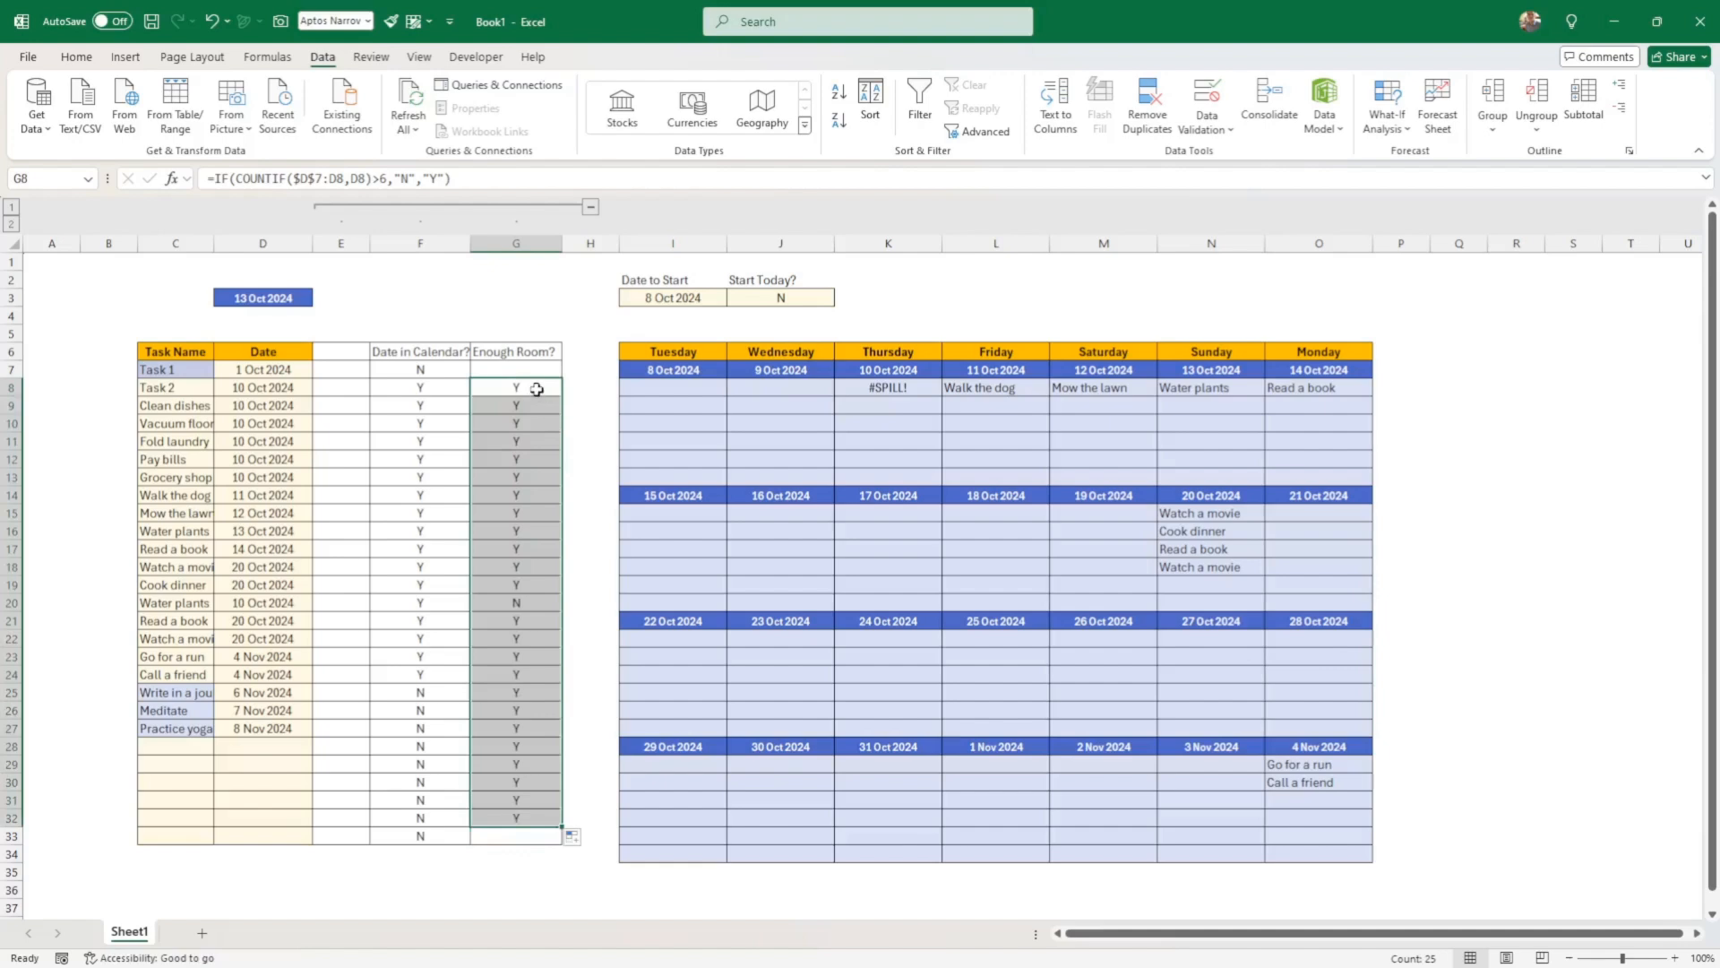
left_click(536, 389)
key("ctrl+c")
left_click(526, 368)
key("ctrl+v")
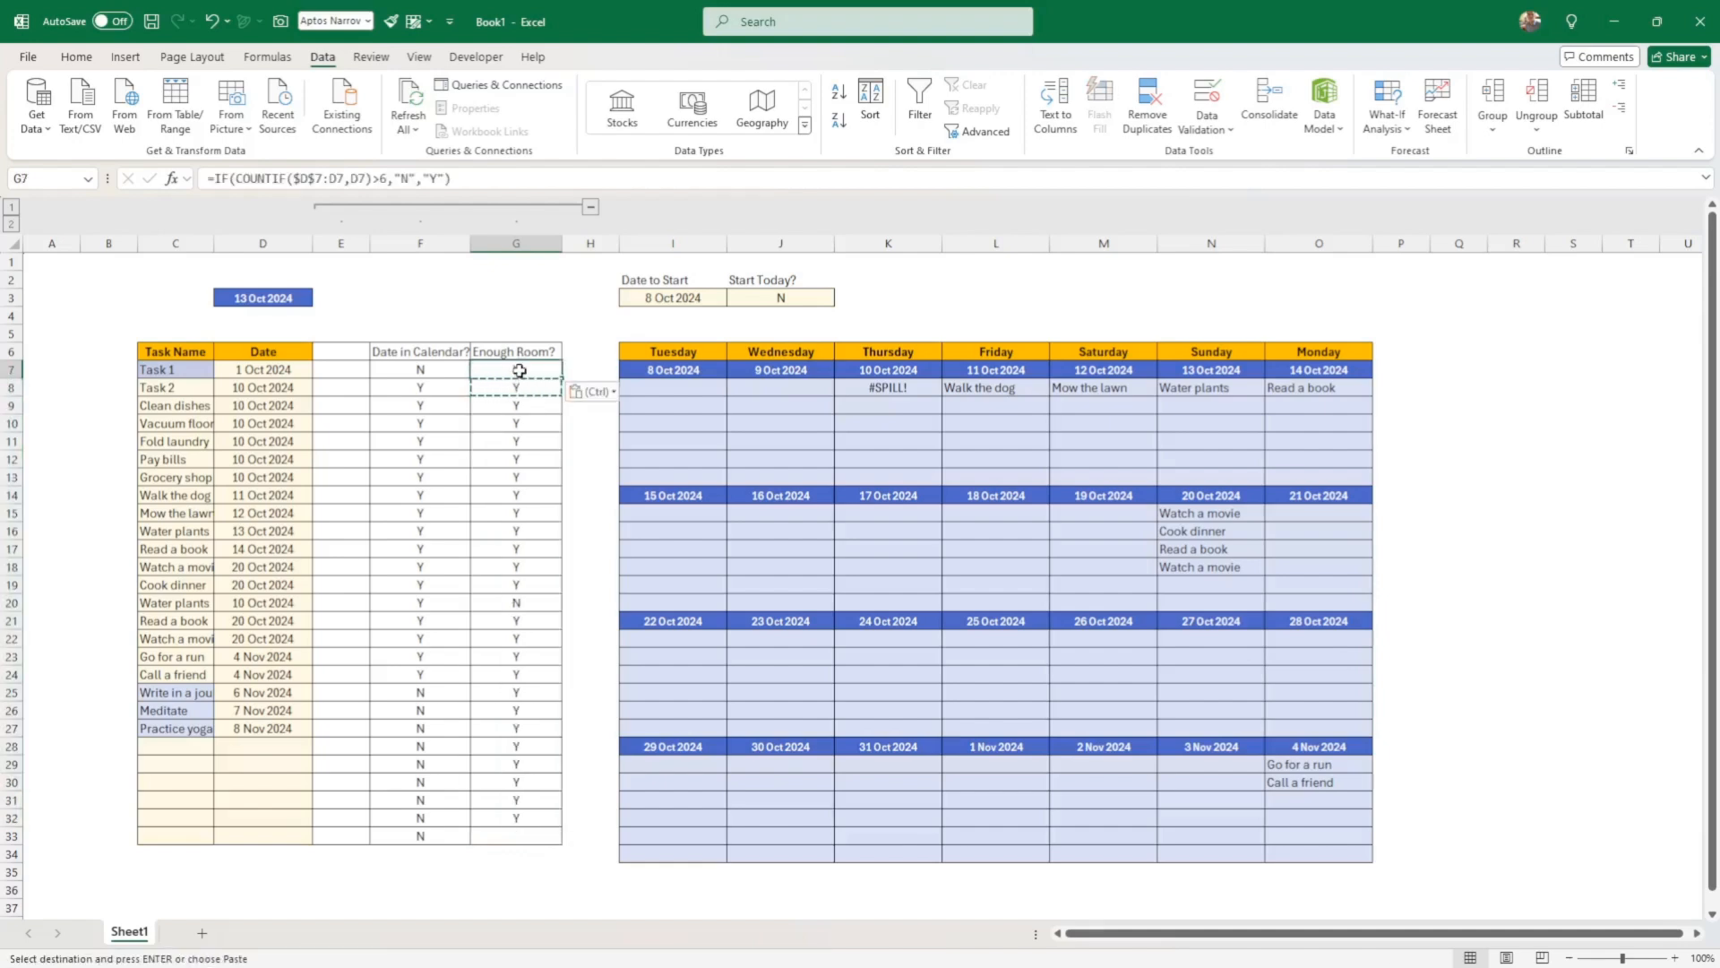
Examine the "Enough Room?" results from G7 down to G20, including the ranges referenced by the formula in G20
left_click_drag(522, 370, 519, 405)
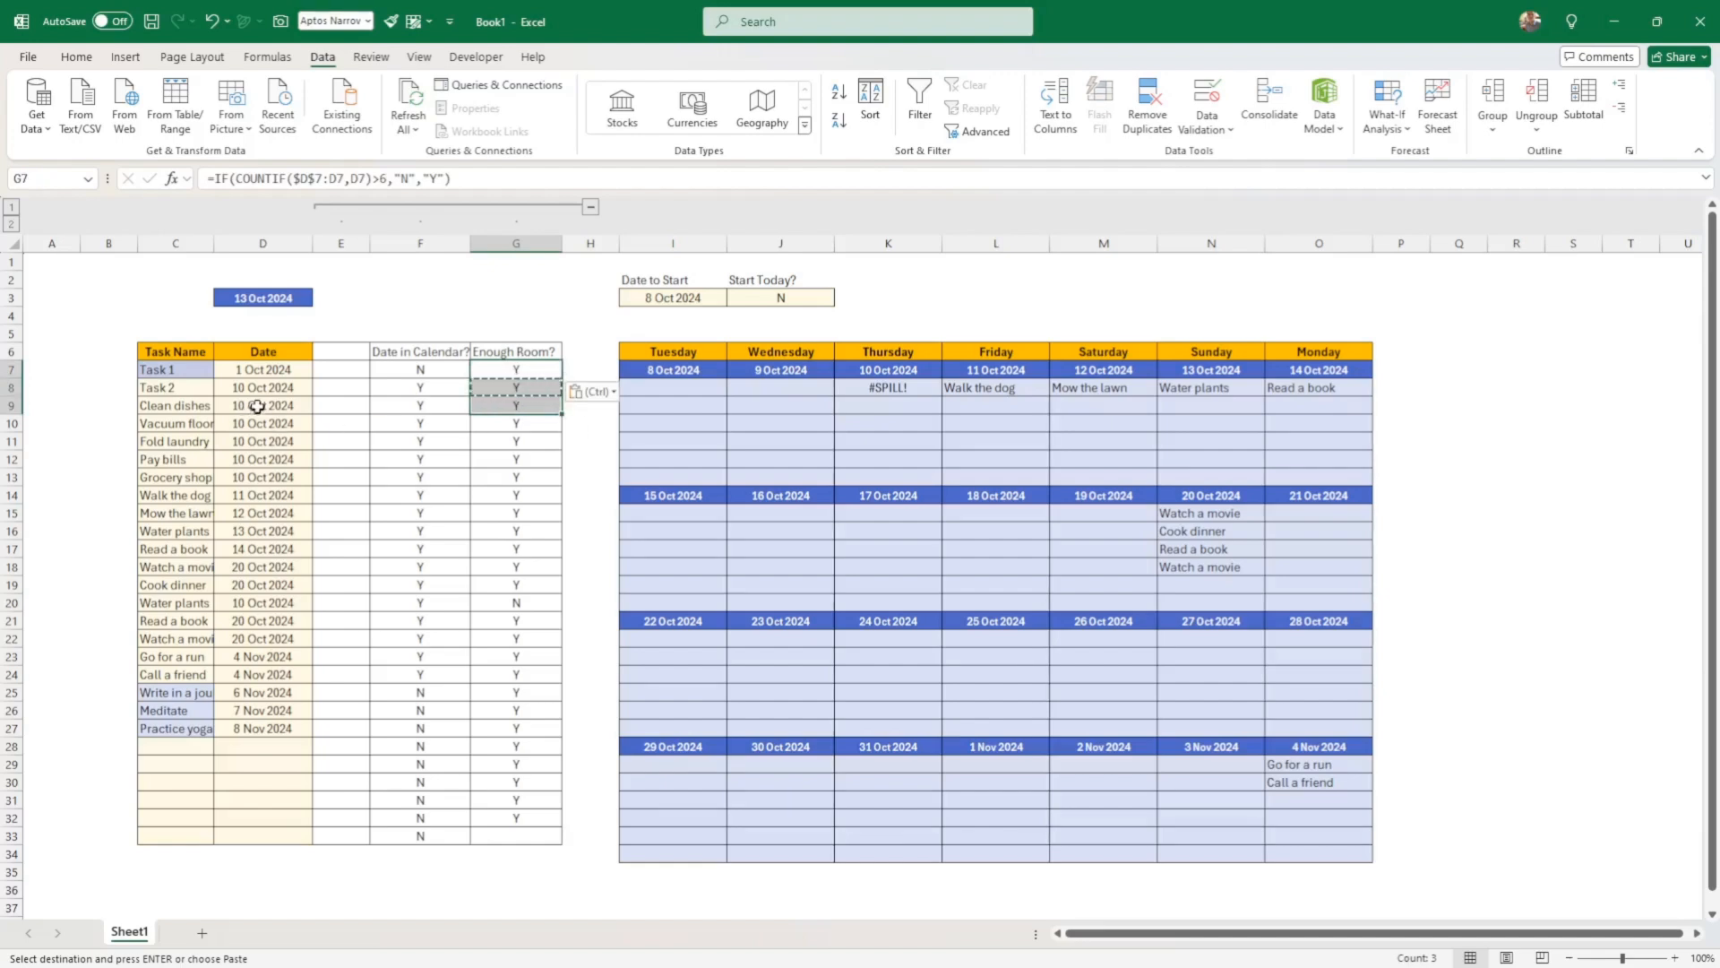
left_click(517, 420)
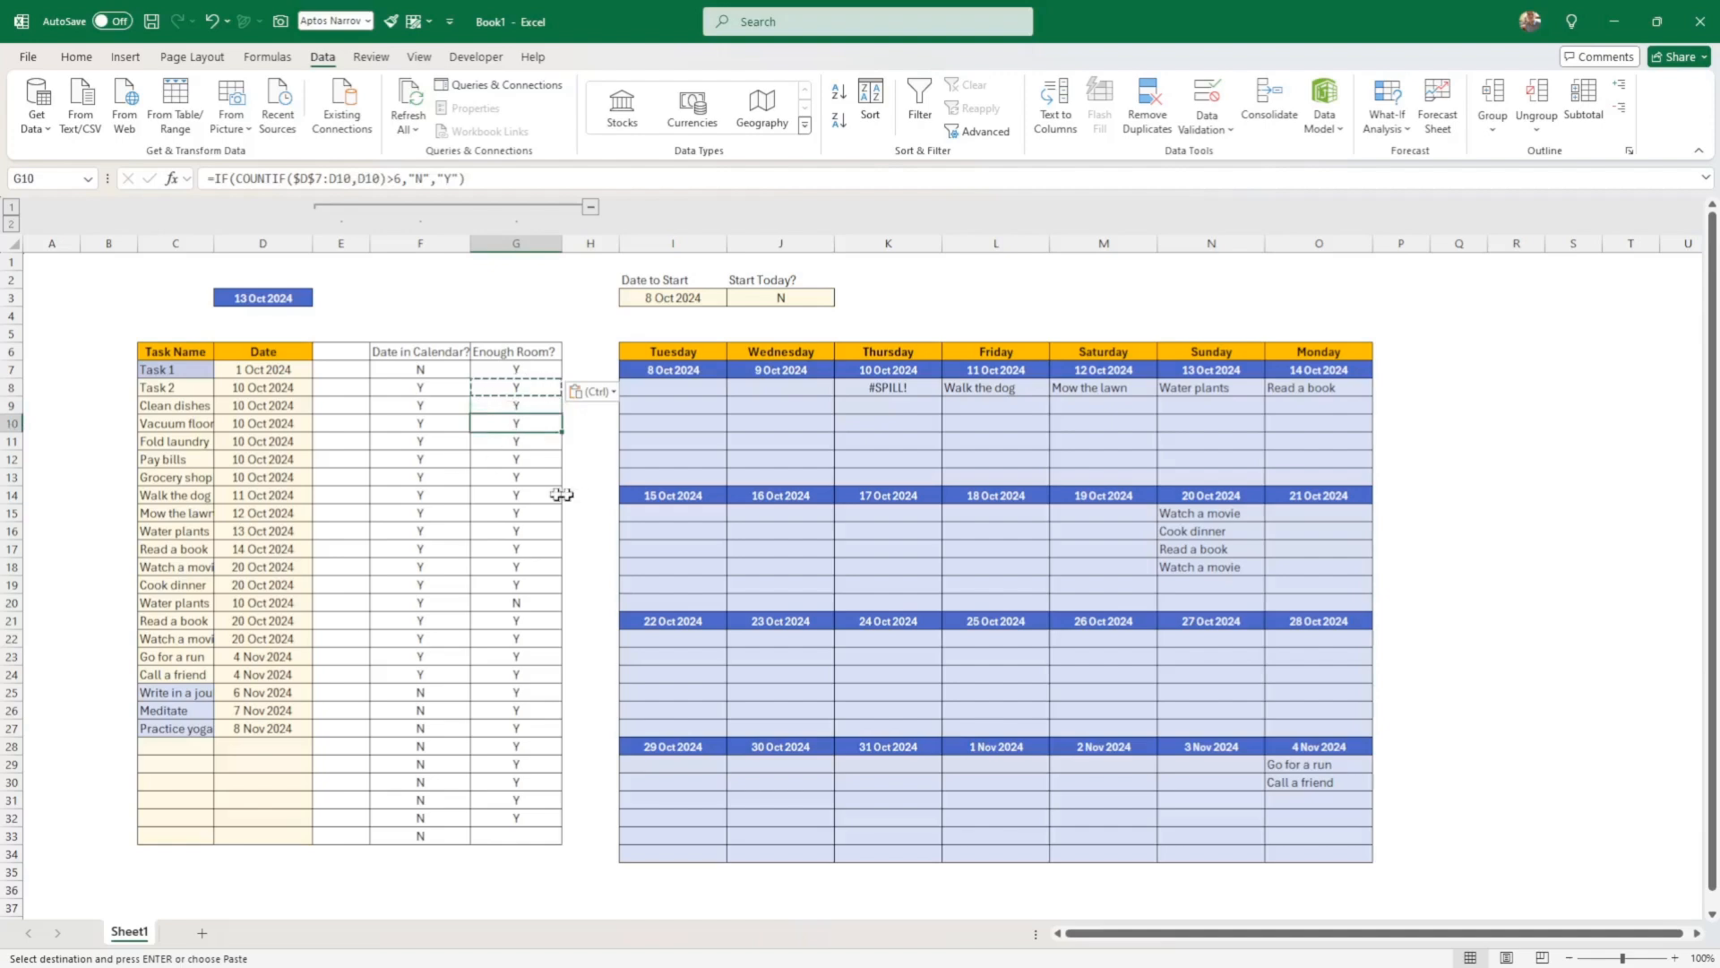
double_click(522, 603)
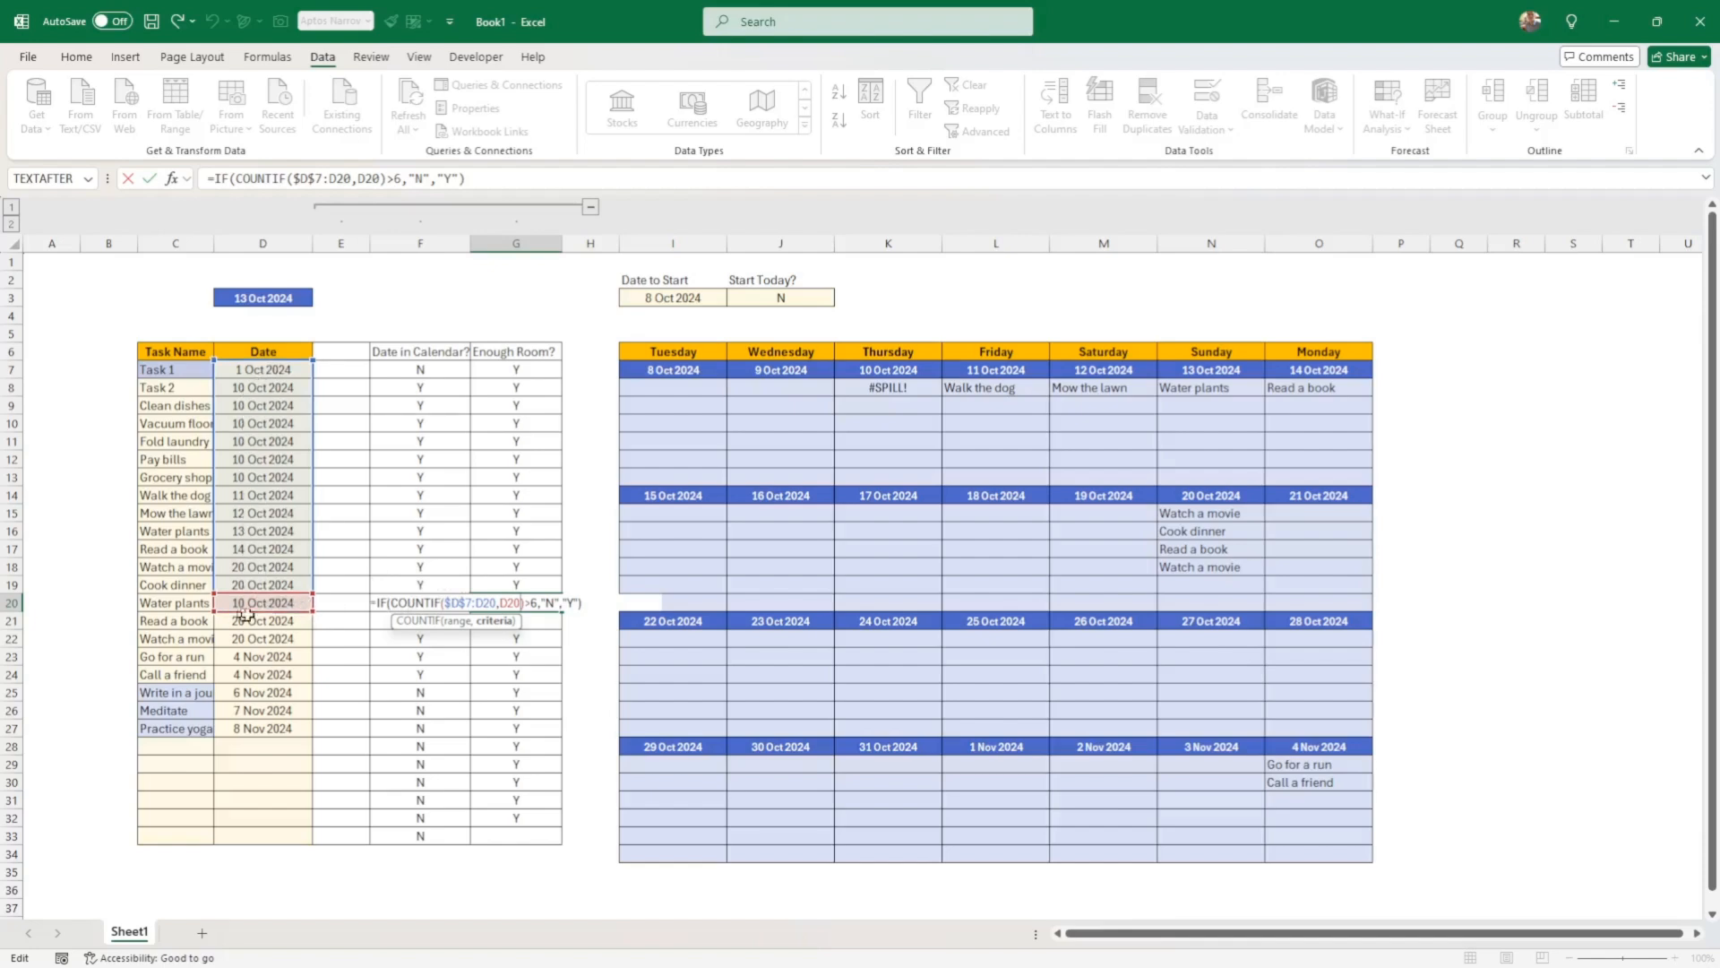
left_click(551, 654)
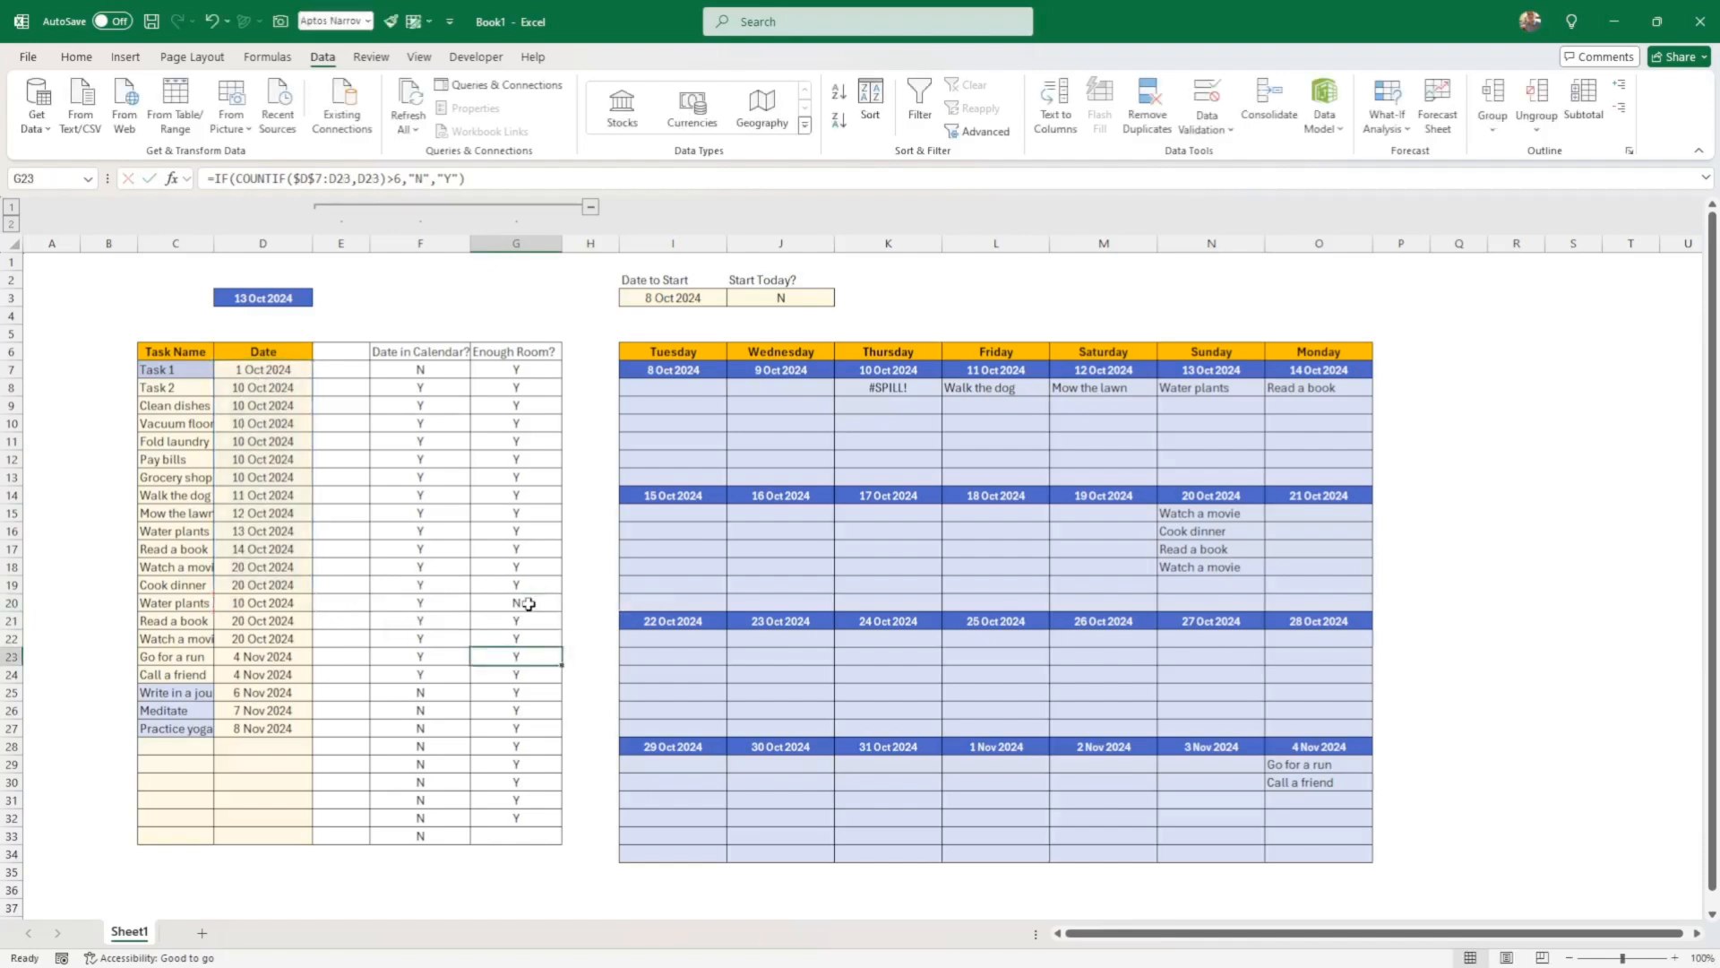
left_click(535, 602)
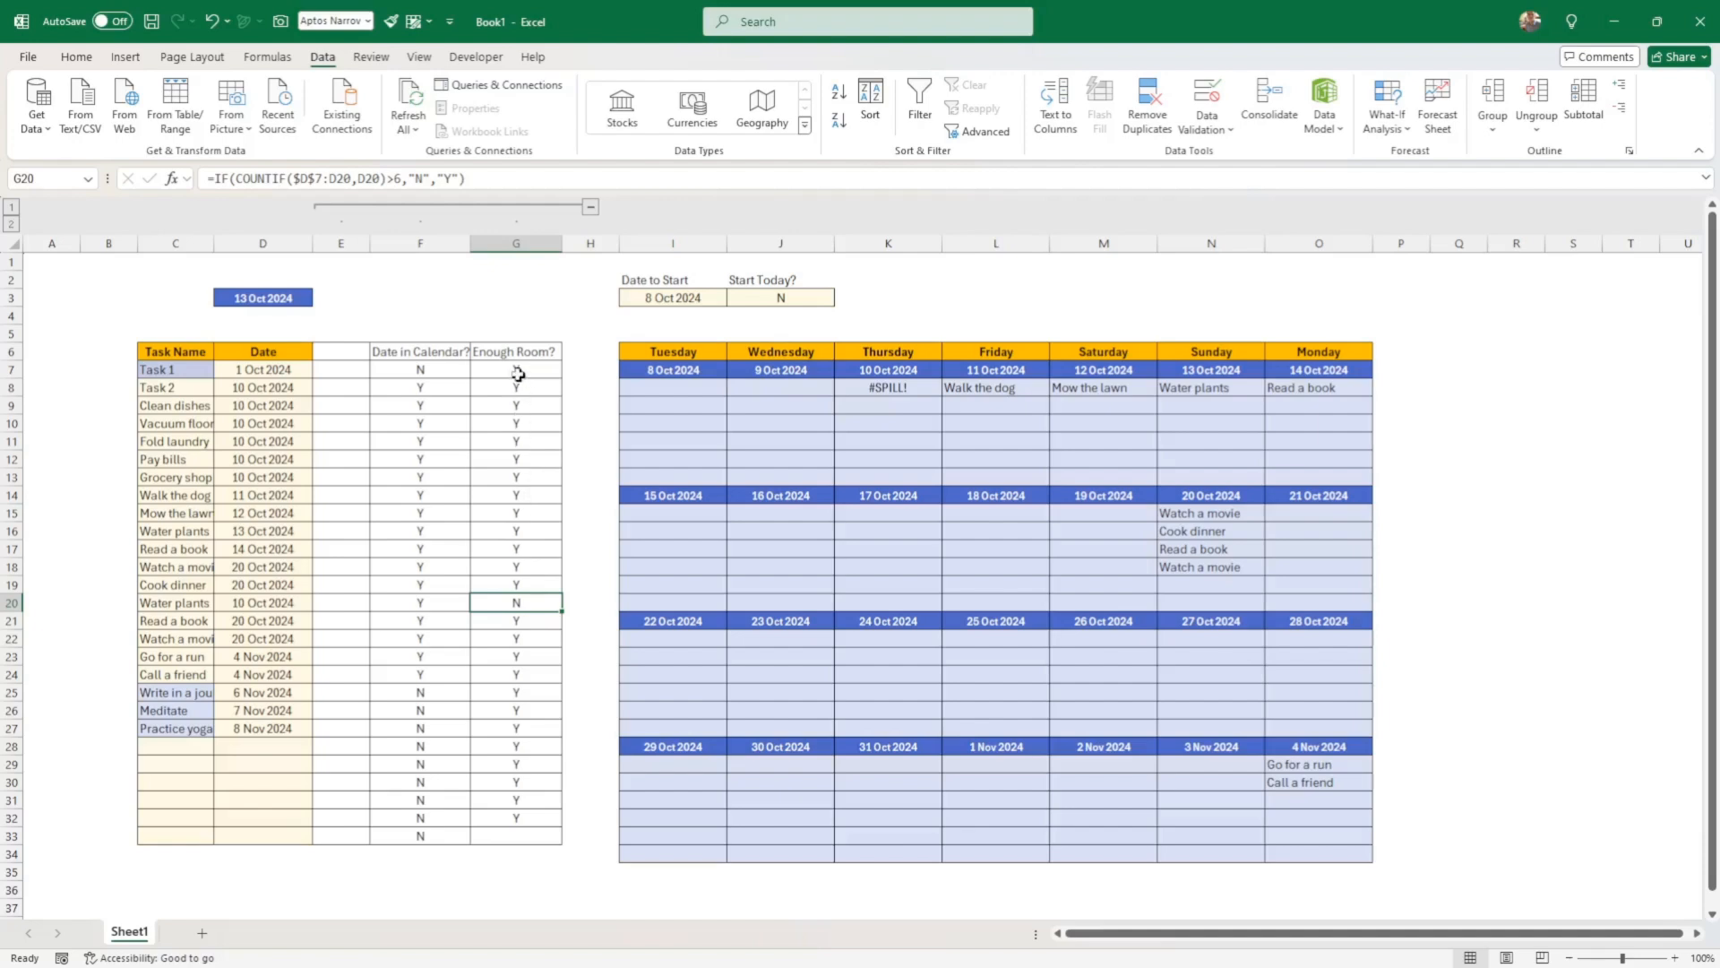
left_click_drag(514, 369, 517, 538)
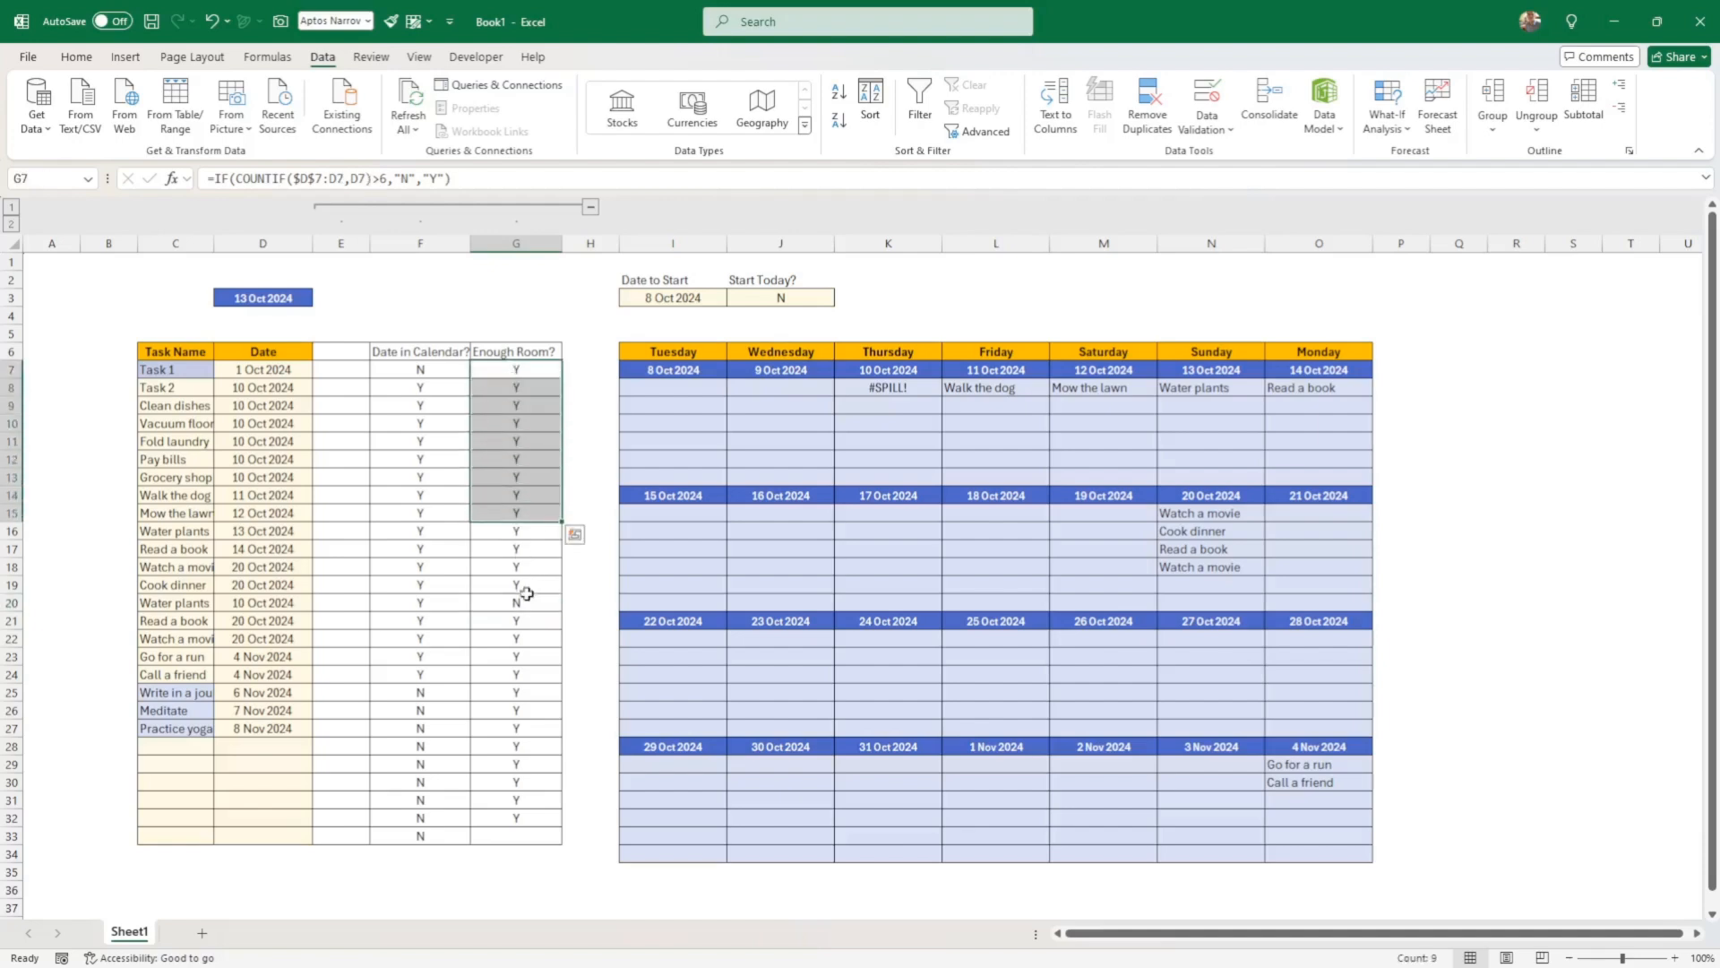
left_click(526, 605)
Extend the "Enough Room?" formula from G32 into G33
left_click(519, 816)
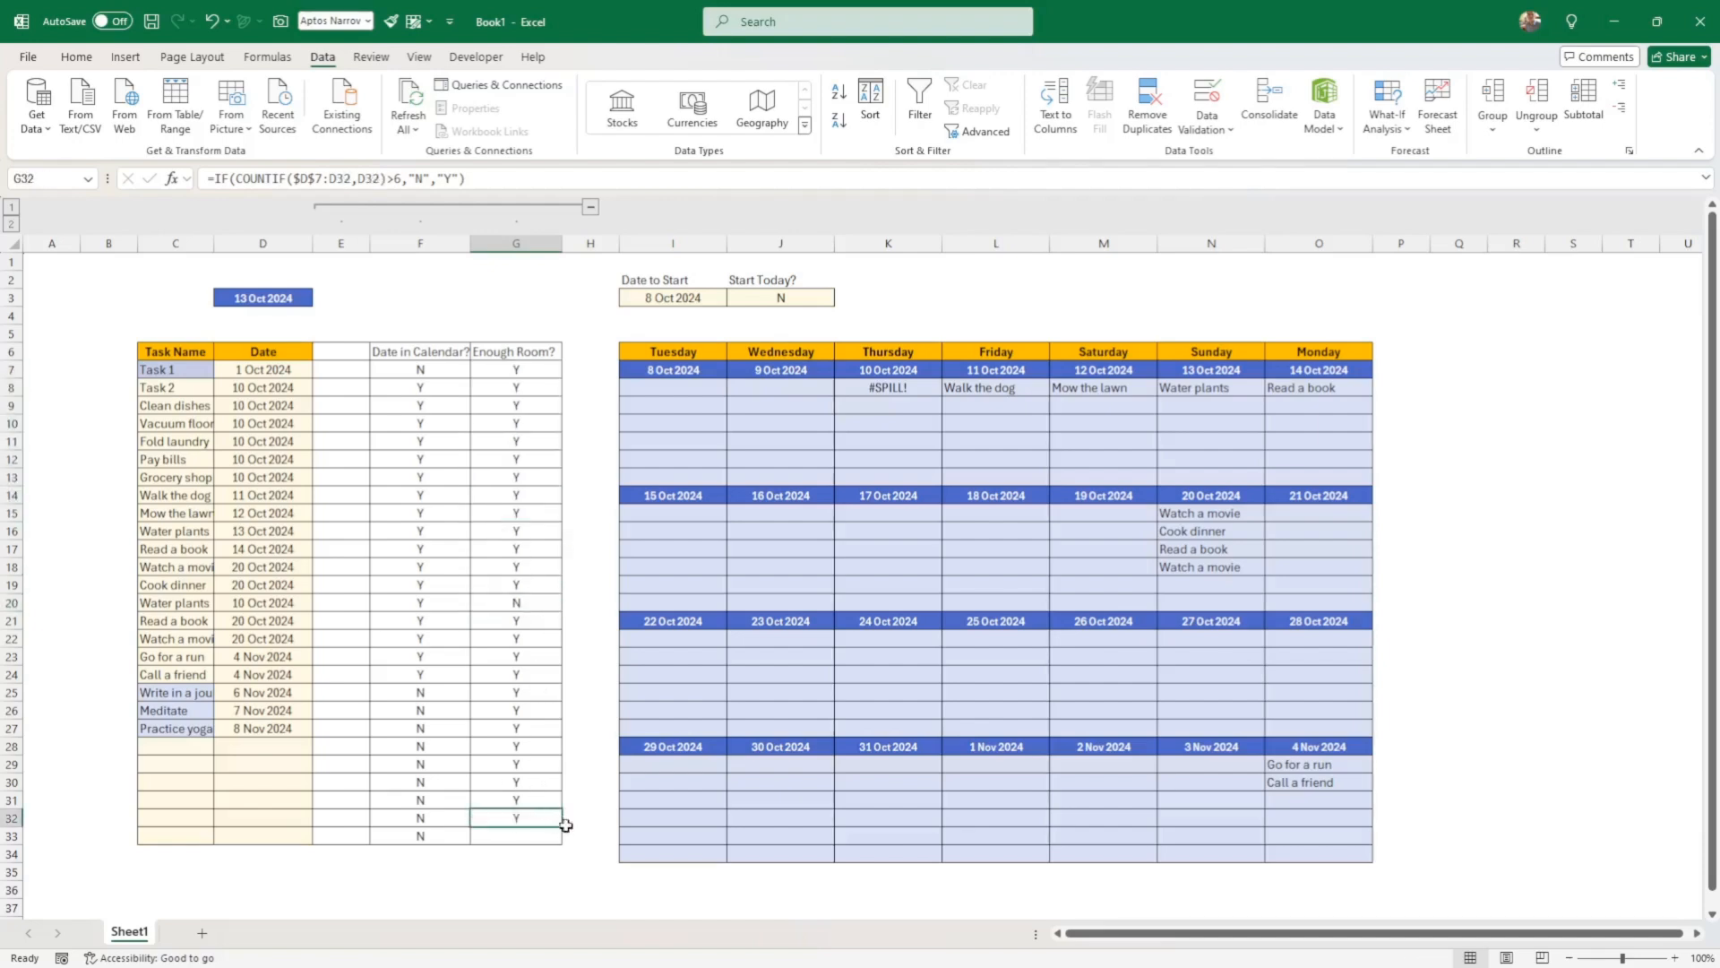
left_click_drag(561, 829, 563, 846)
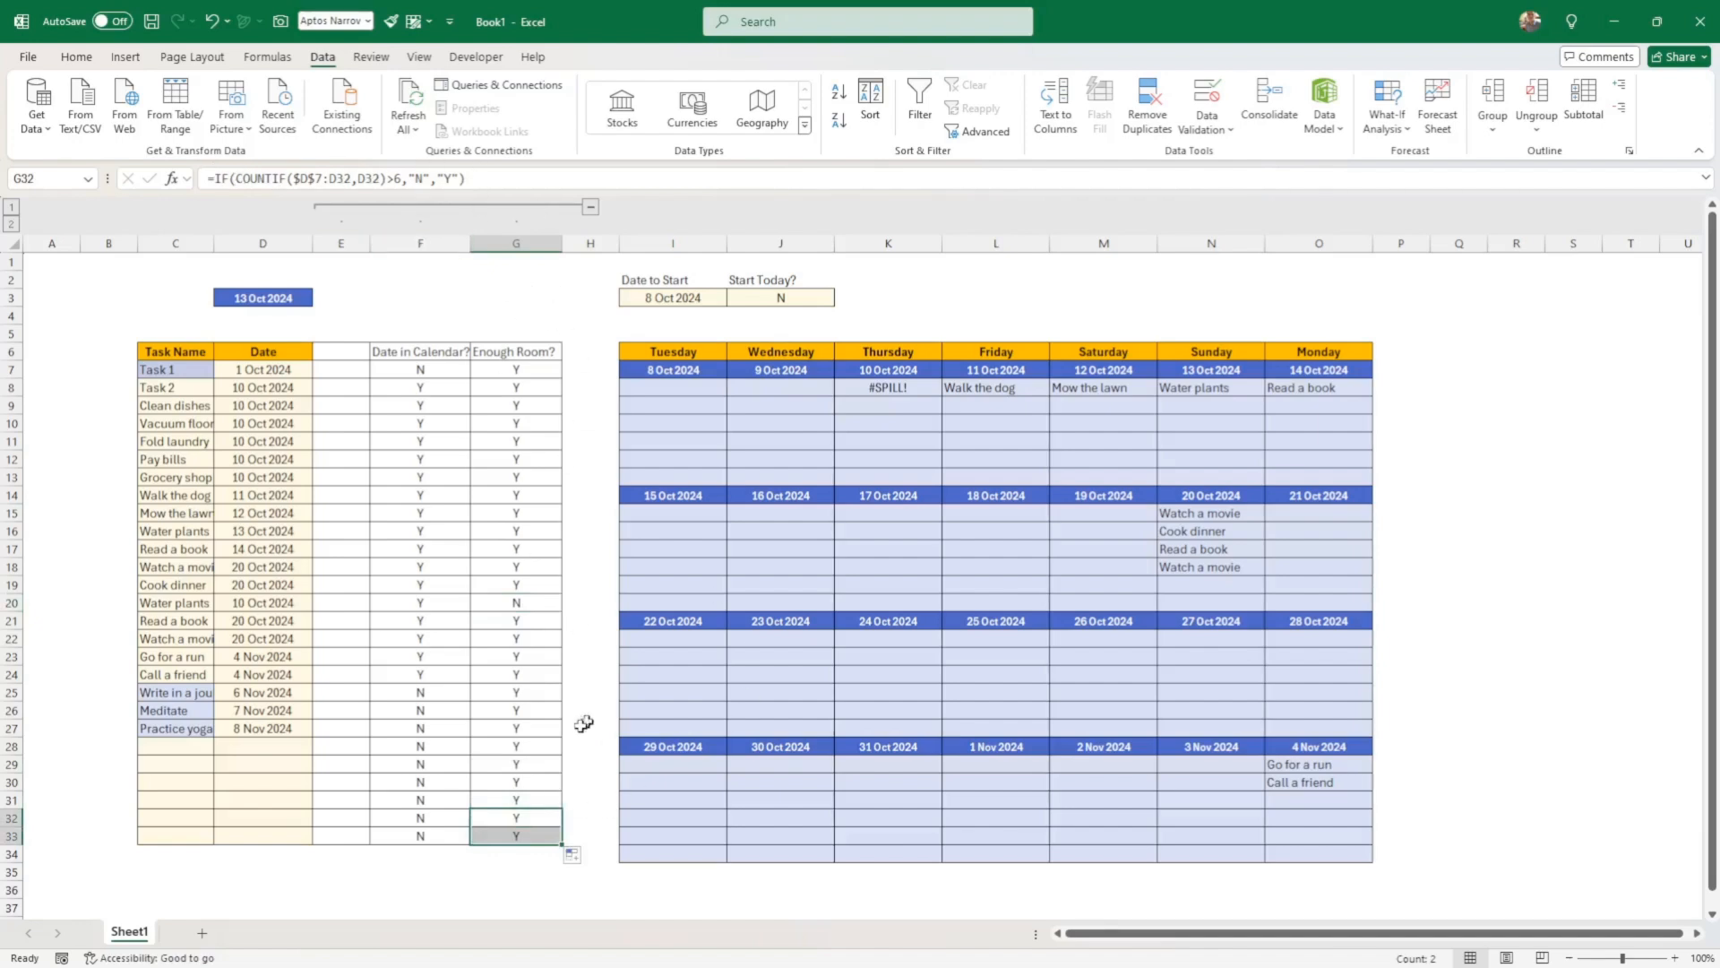
left_click(549, 780)
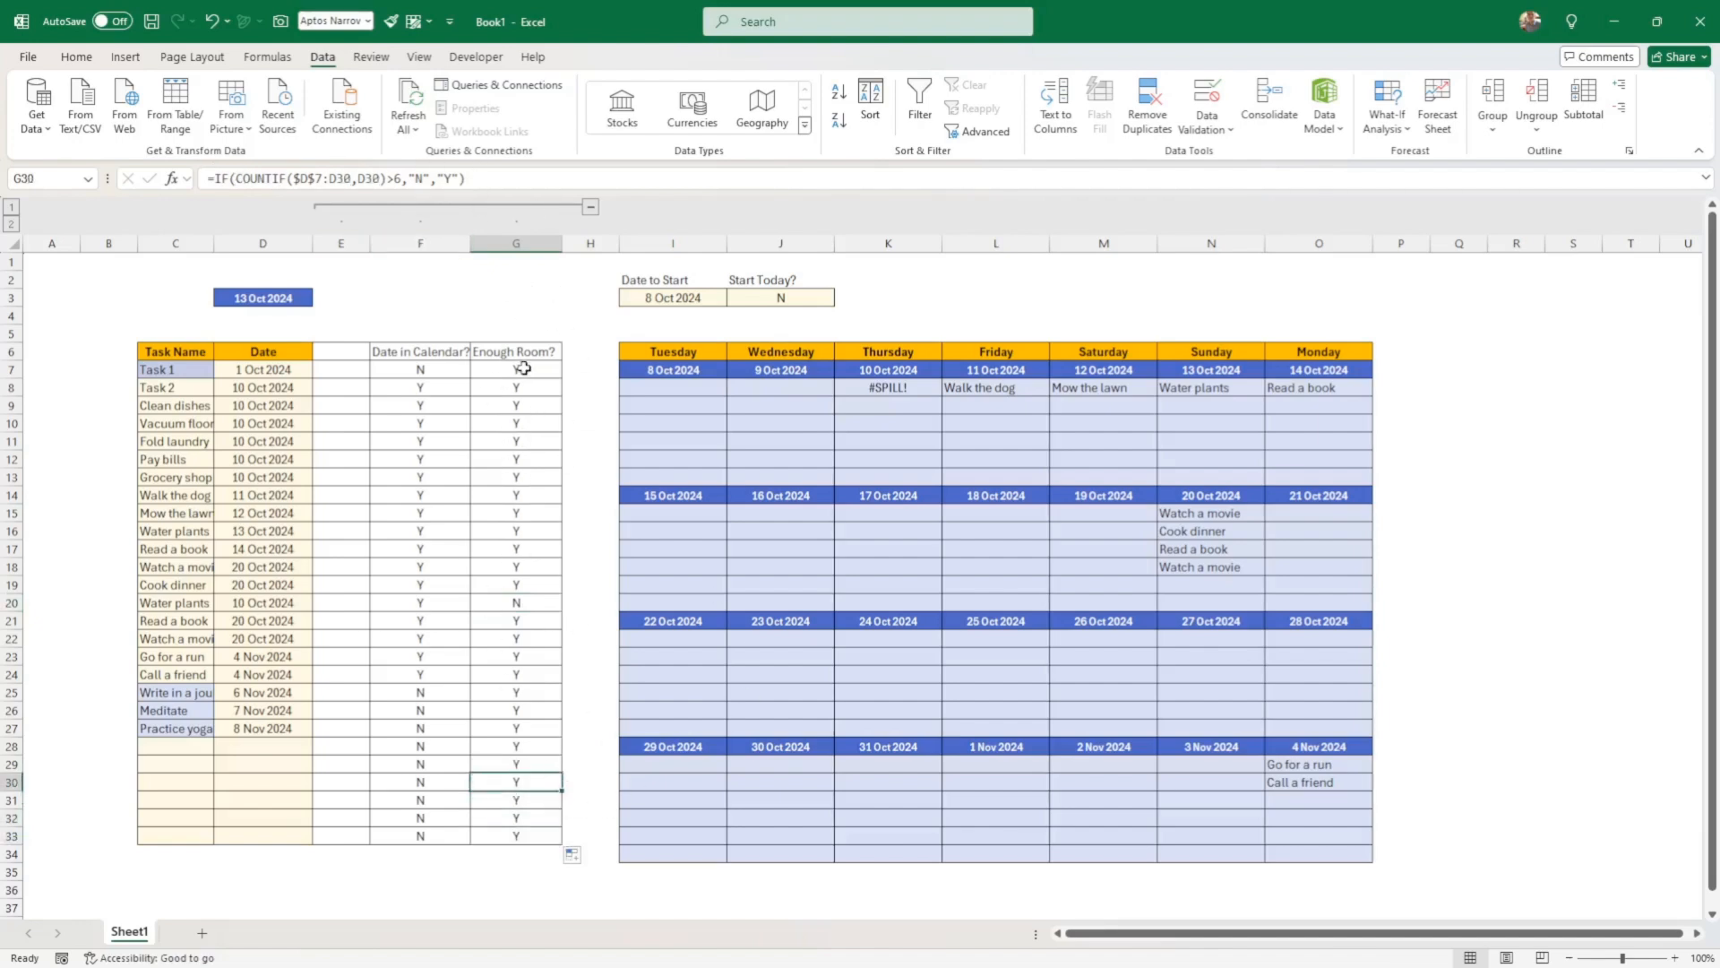
Enclose the date condition $D$7:$D$33=I7 of I8's FILTER formula in parentheses
left_click(892, 389)
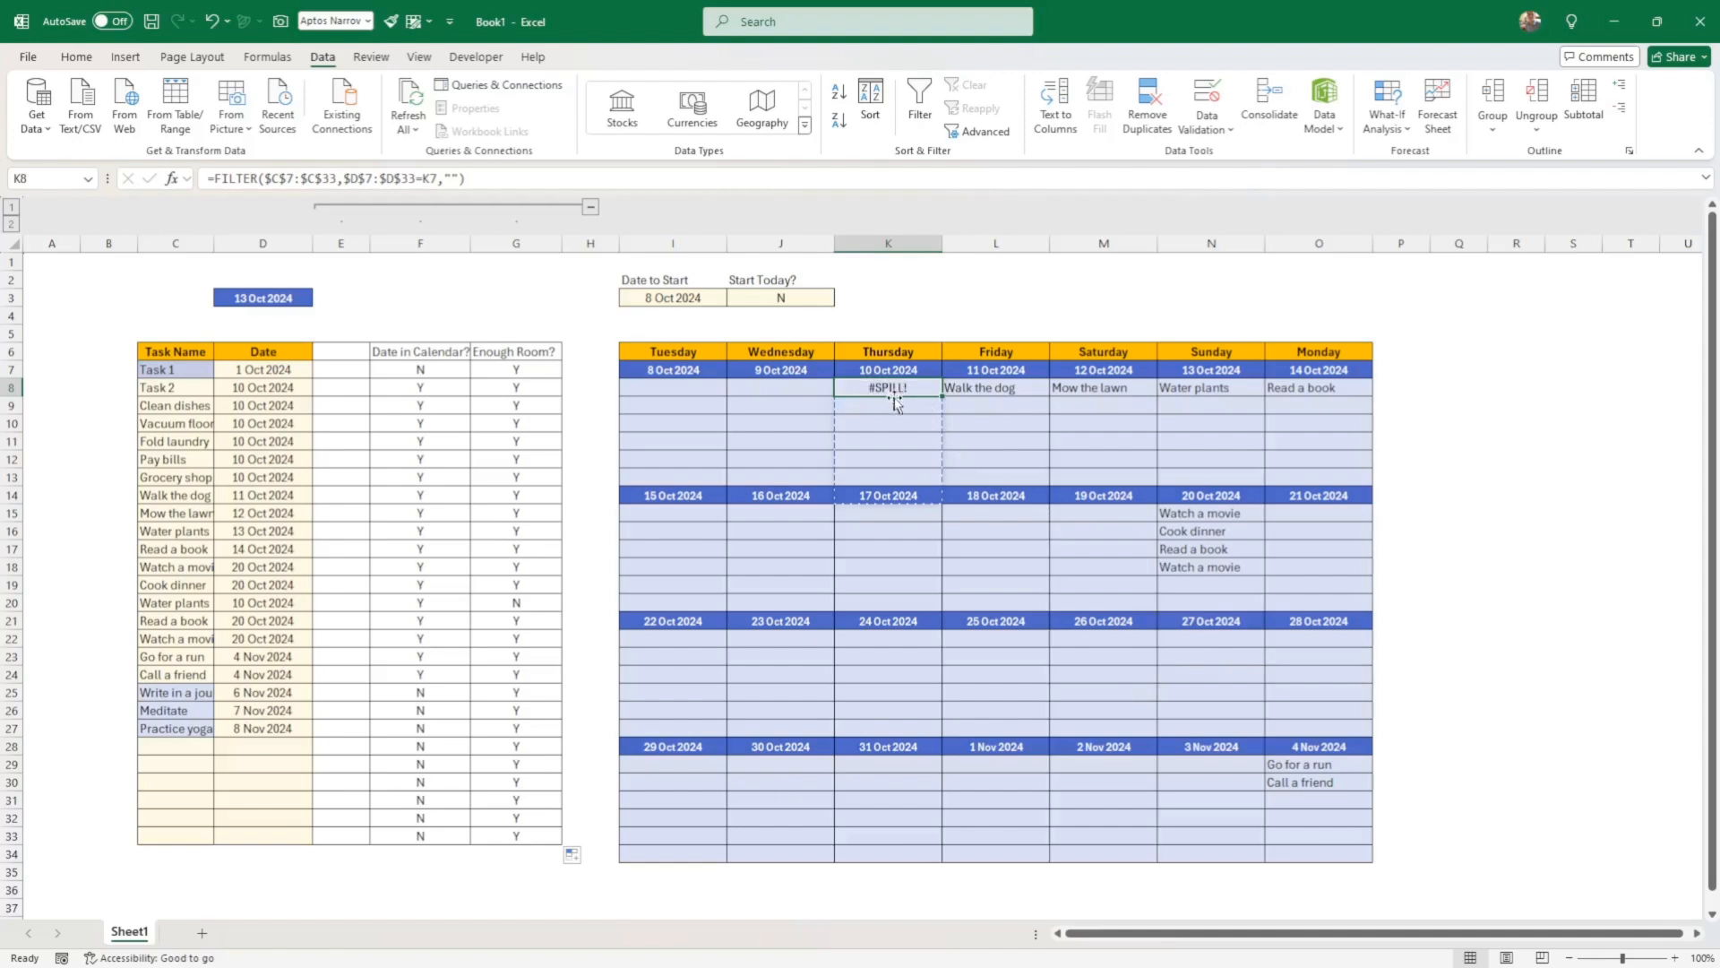
left_click(673, 387)
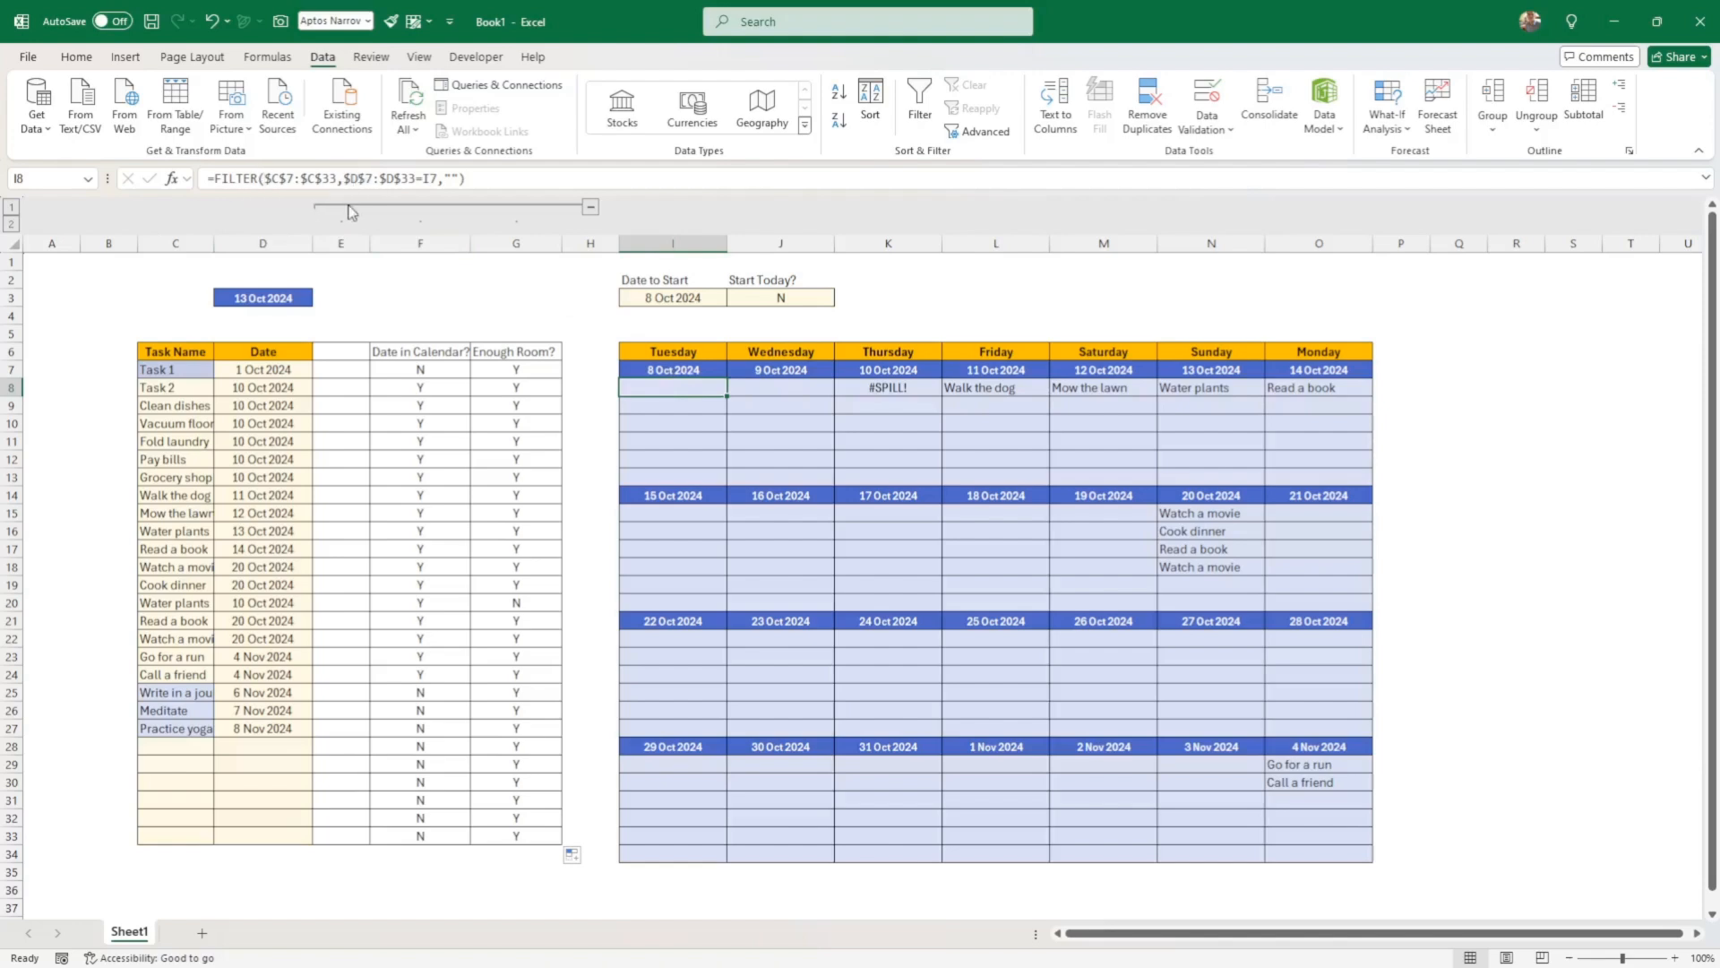
left_click(341, 180)
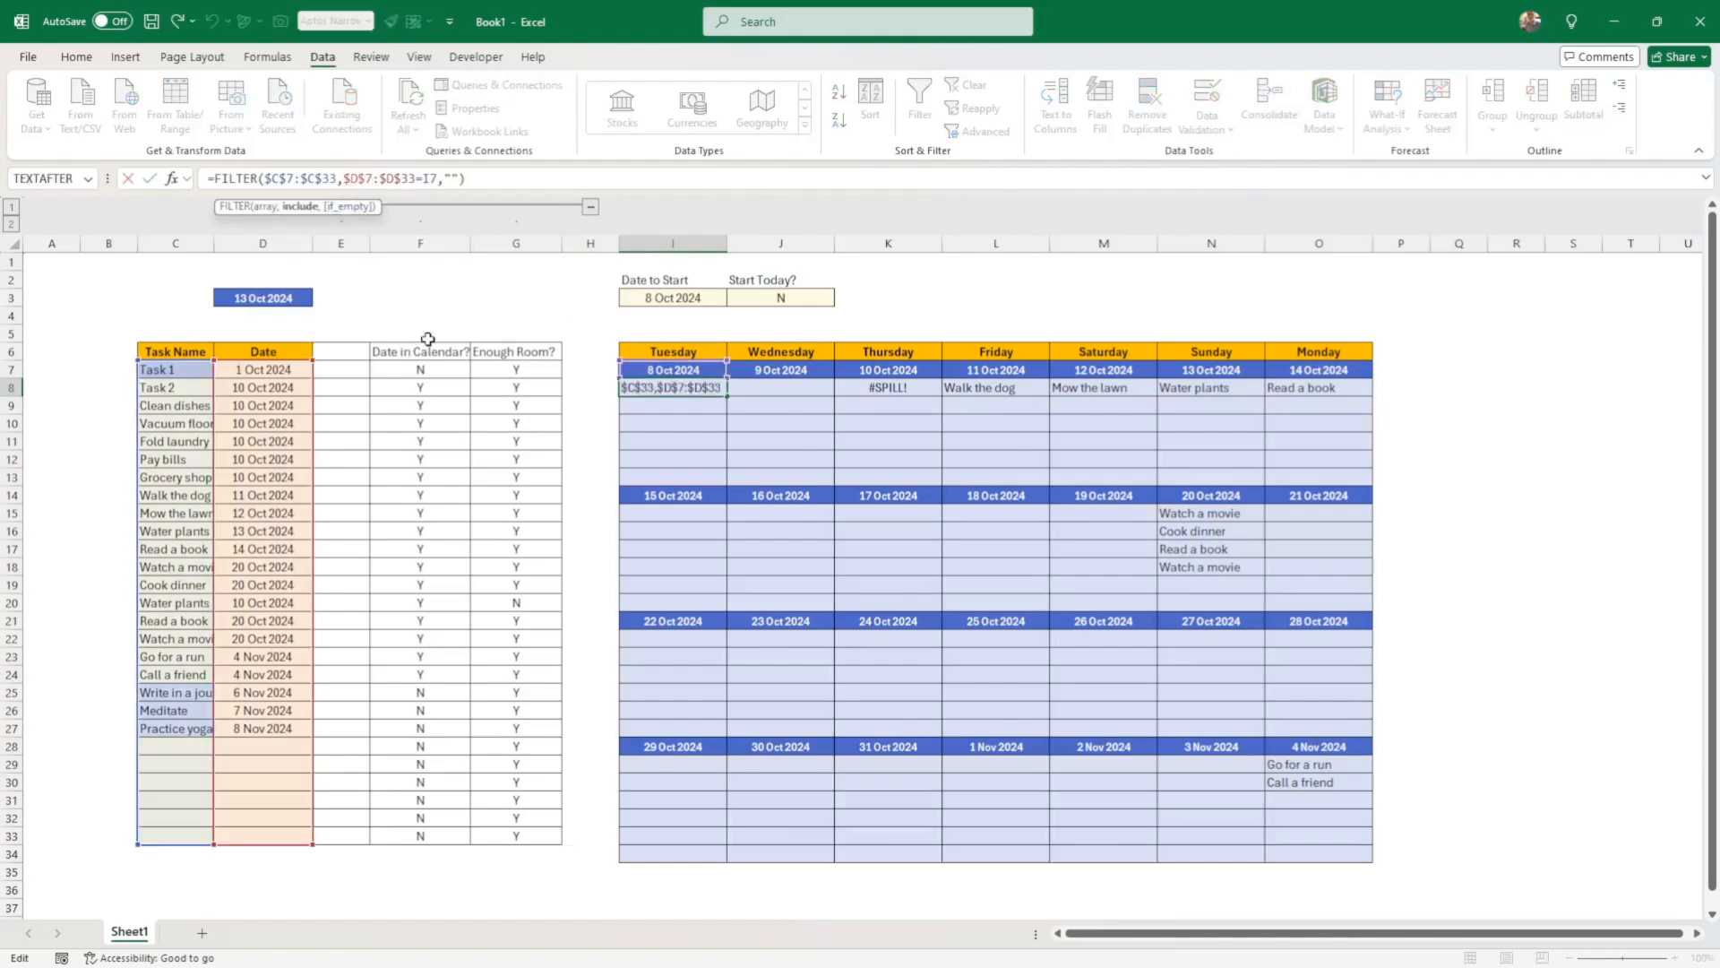
type("(")
left_click(450, 178)
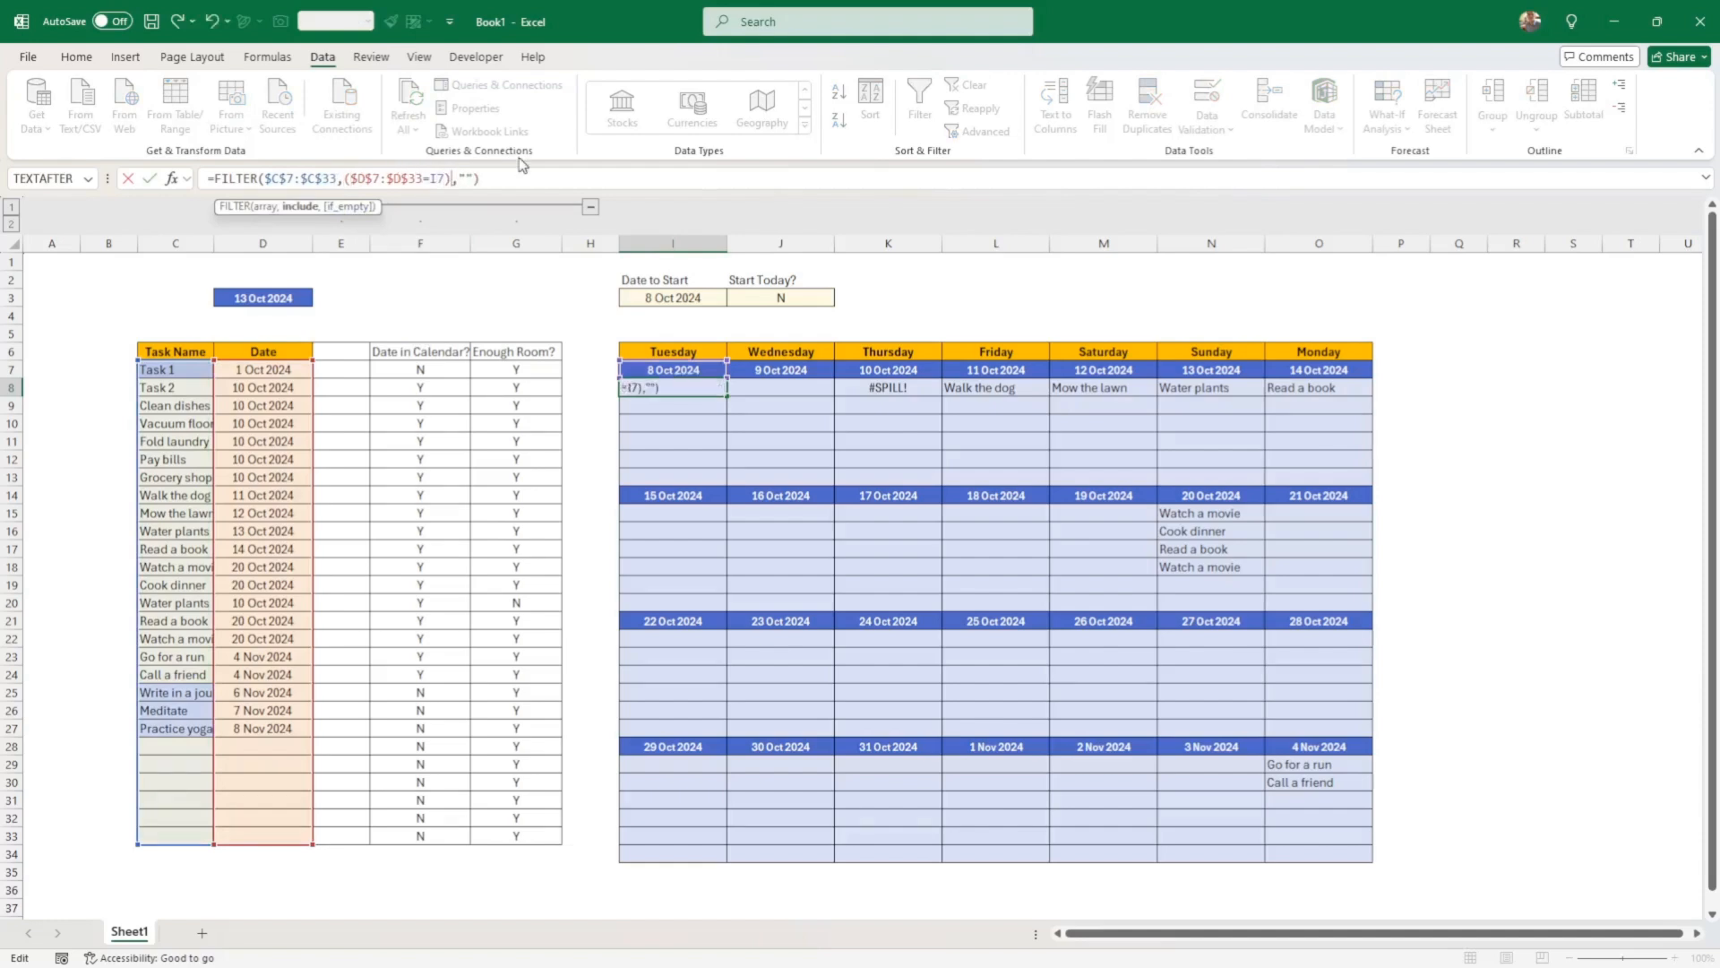
Multiply I8's date condition by a second FILTER condition, ($G$7:$G$33="Y"), and enter the formula
type(")*(")
left_click(491, 362)
left_click_drag(492, 362, 519, 844)
key("F4")
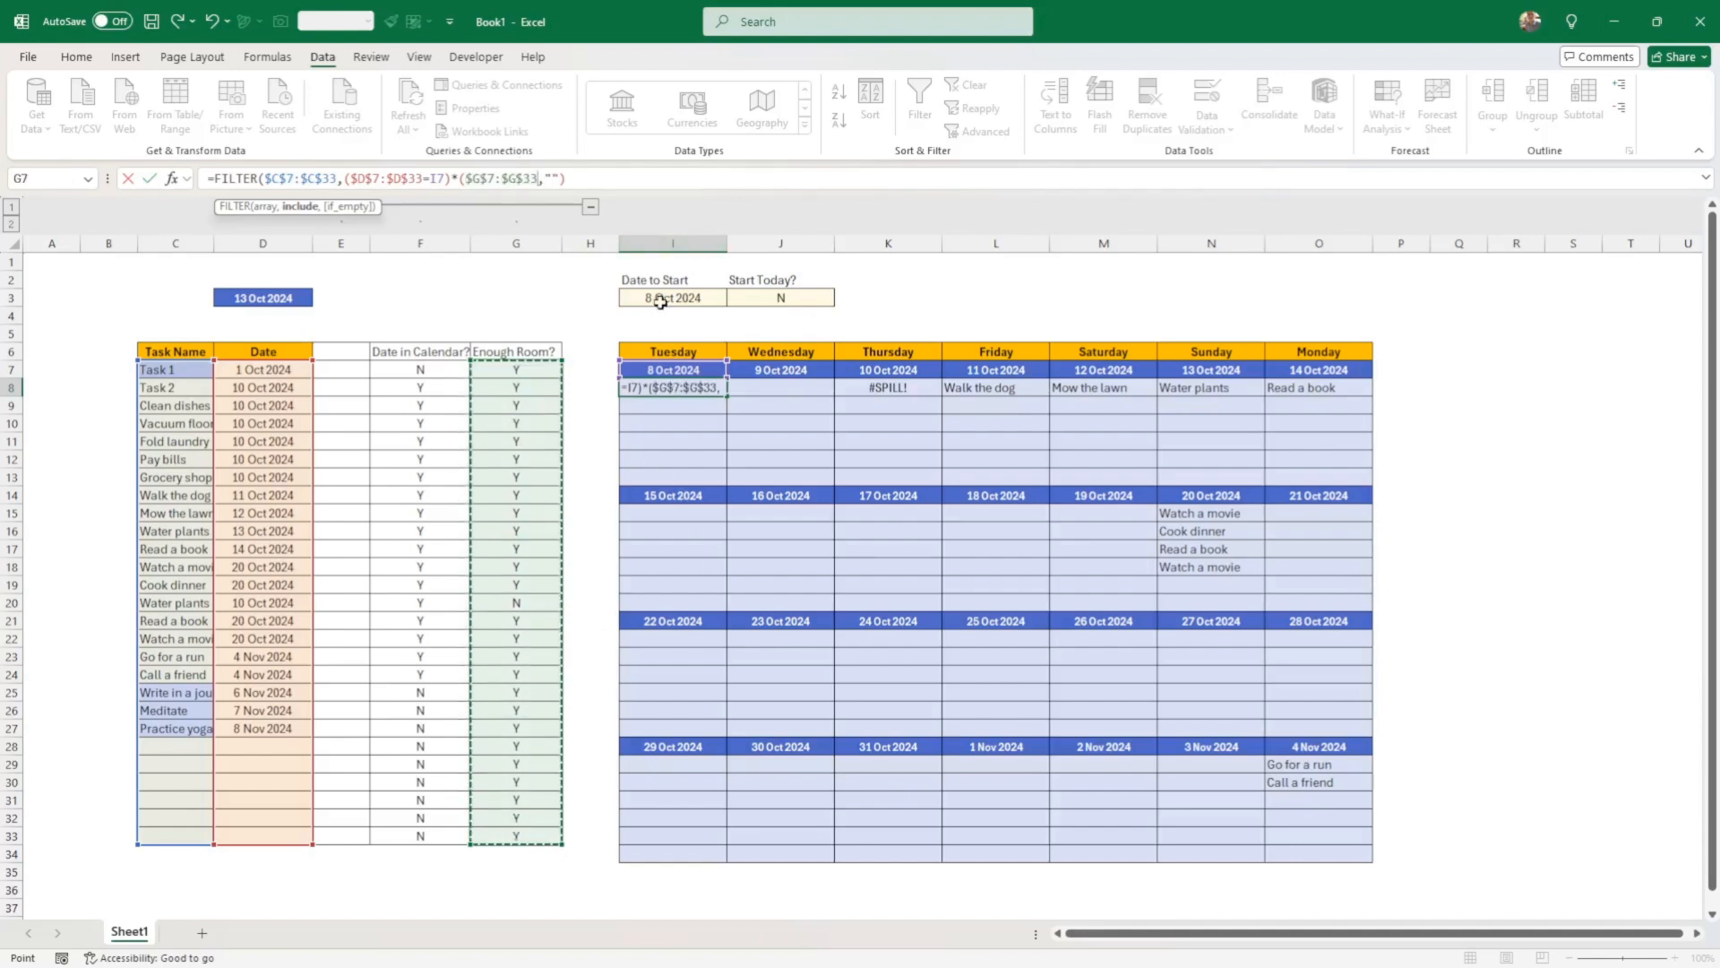
type("=\"Y\"")
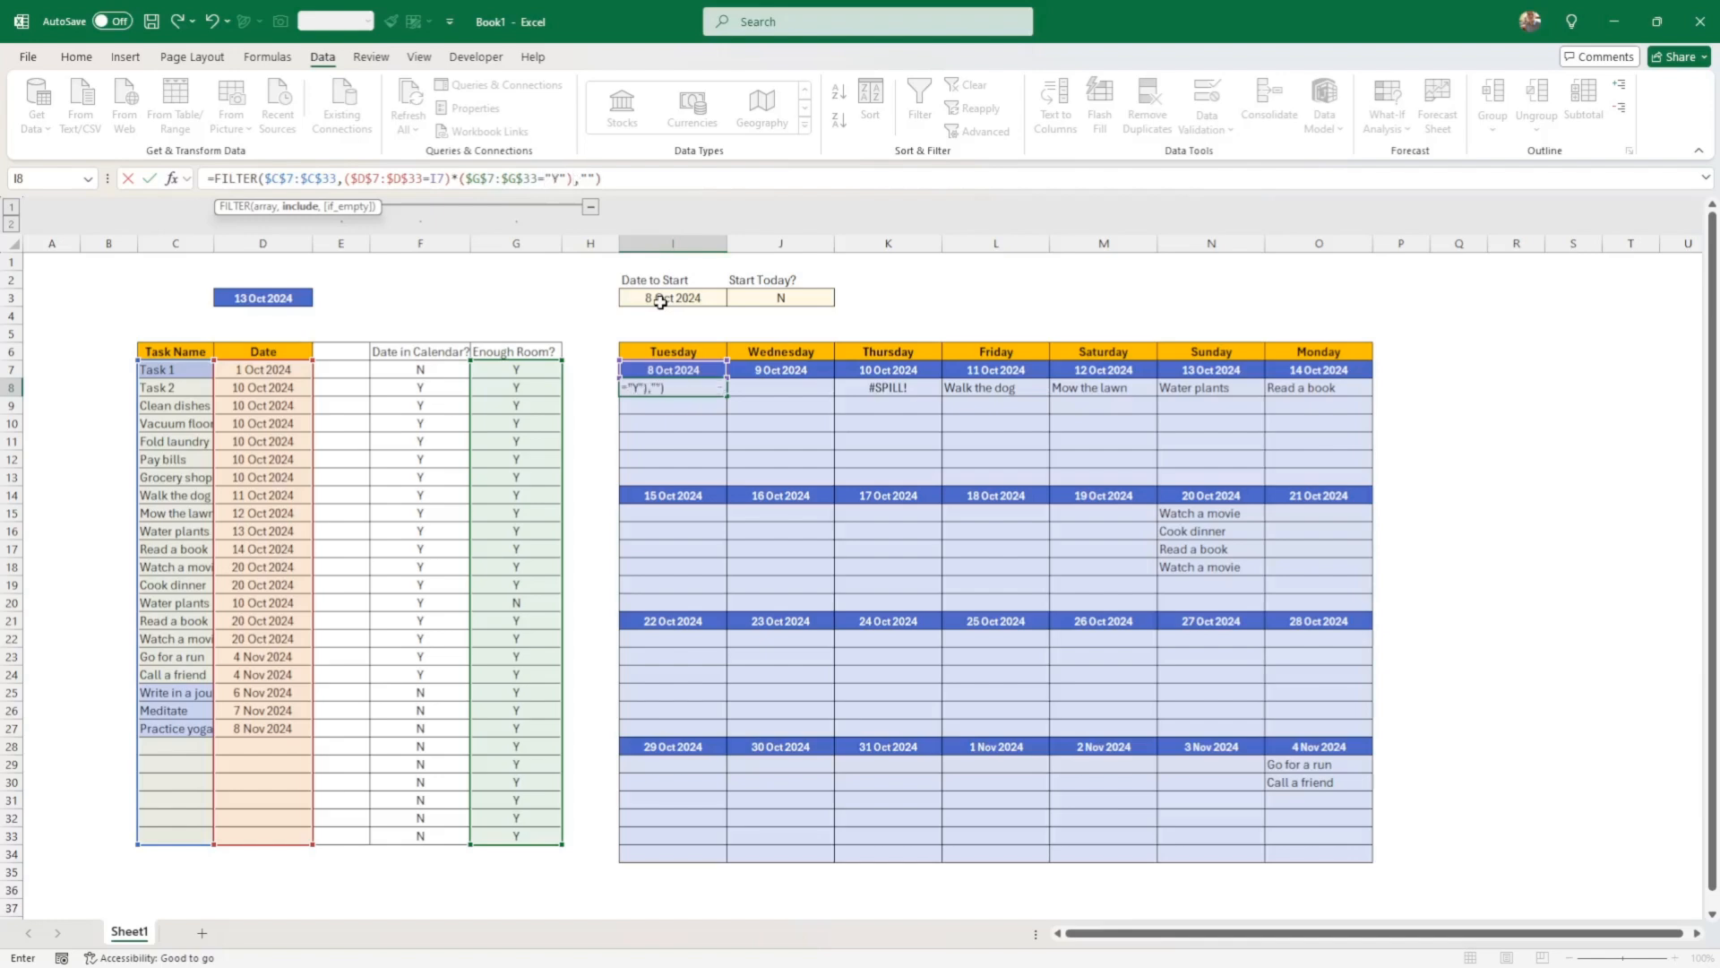
key("Return")
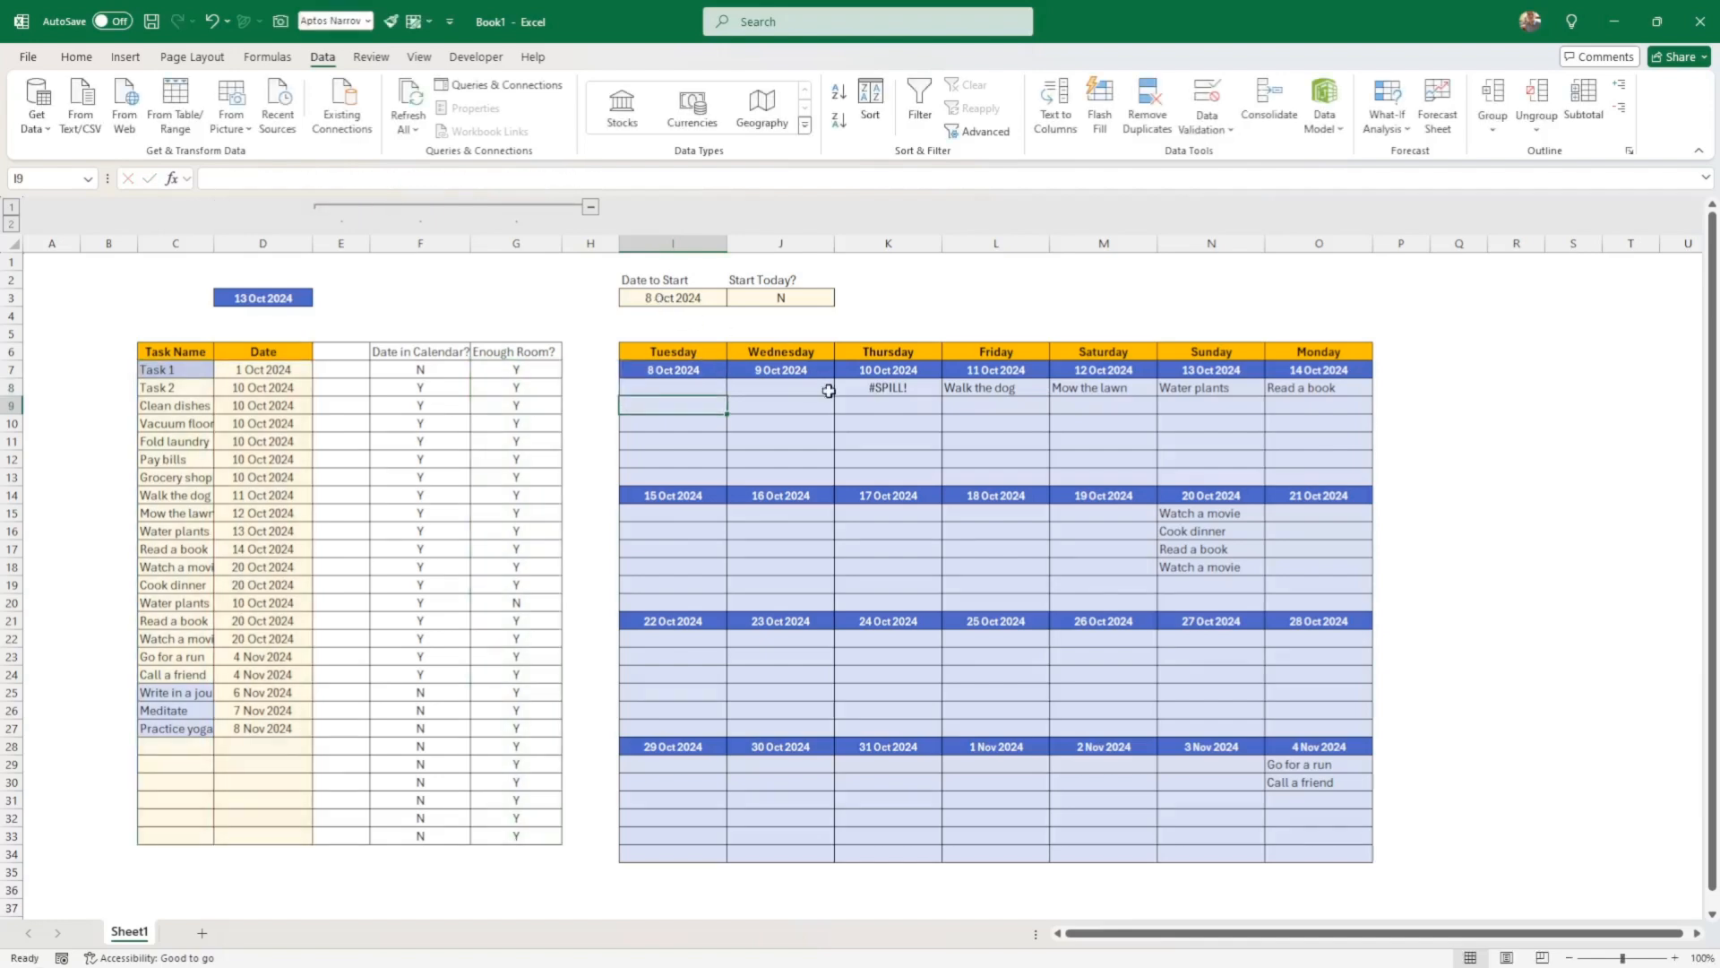
Fill the updated FILTER formula from I8 across to O8 and check it against the Date and "Enough Room?" columns
left_click(705, 388)
left_click_drag(726, 399, 1338, 413)
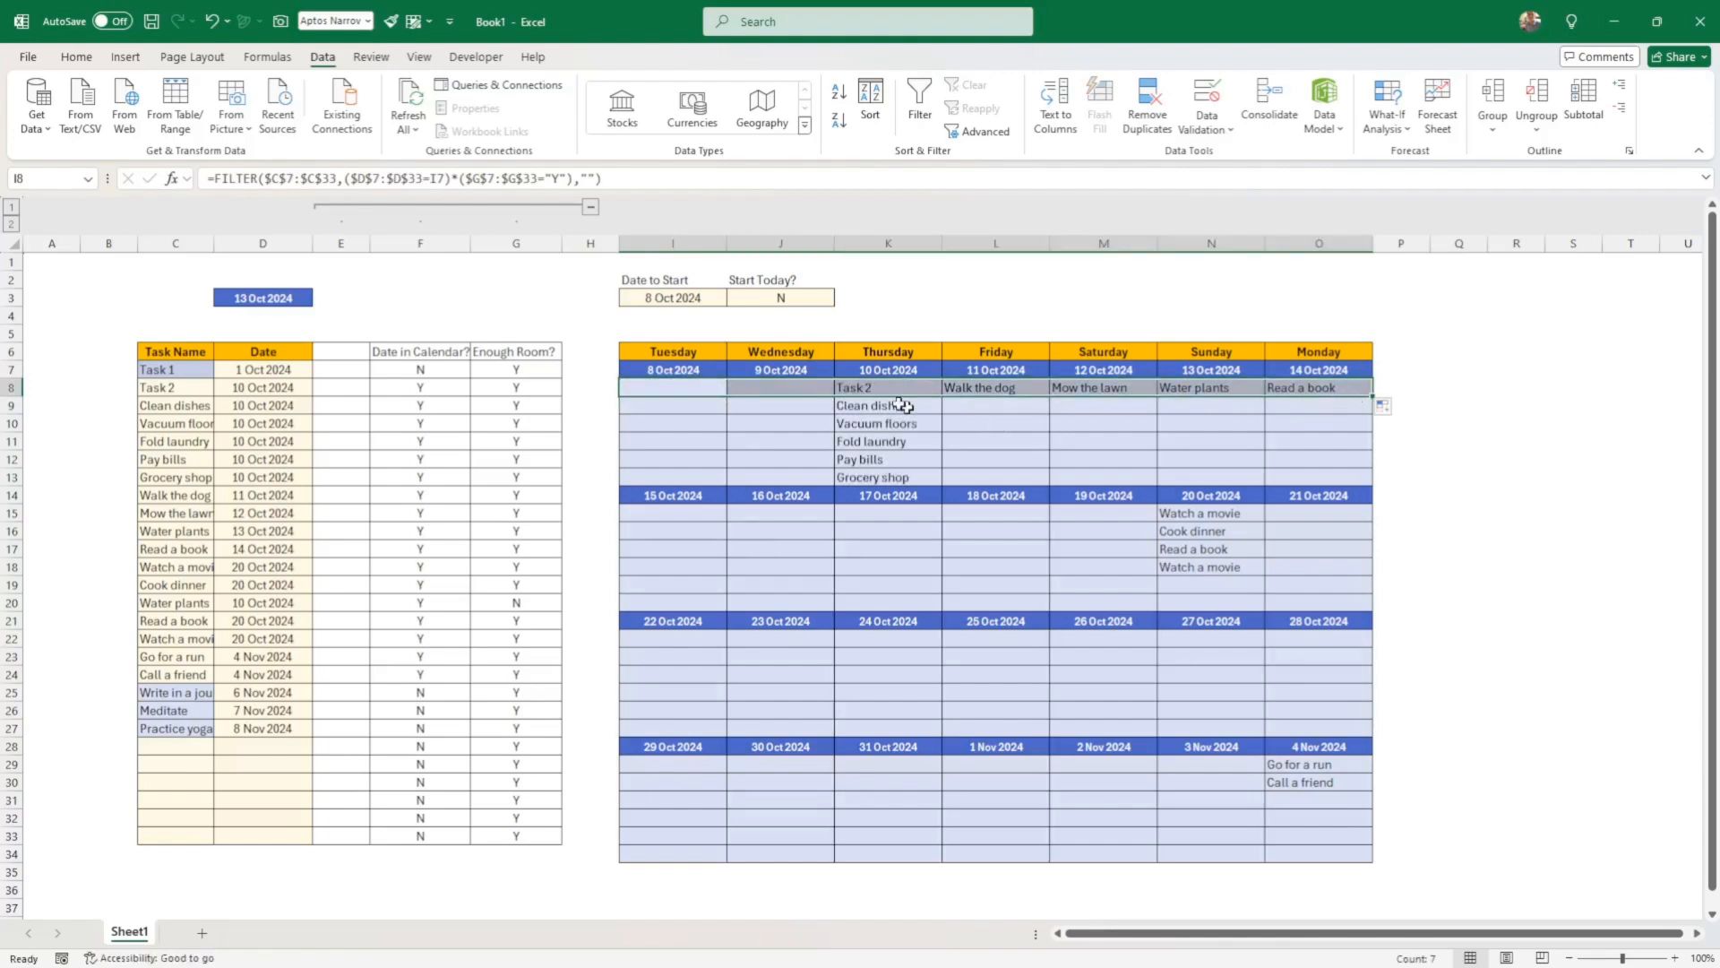
left_click(708, 385)
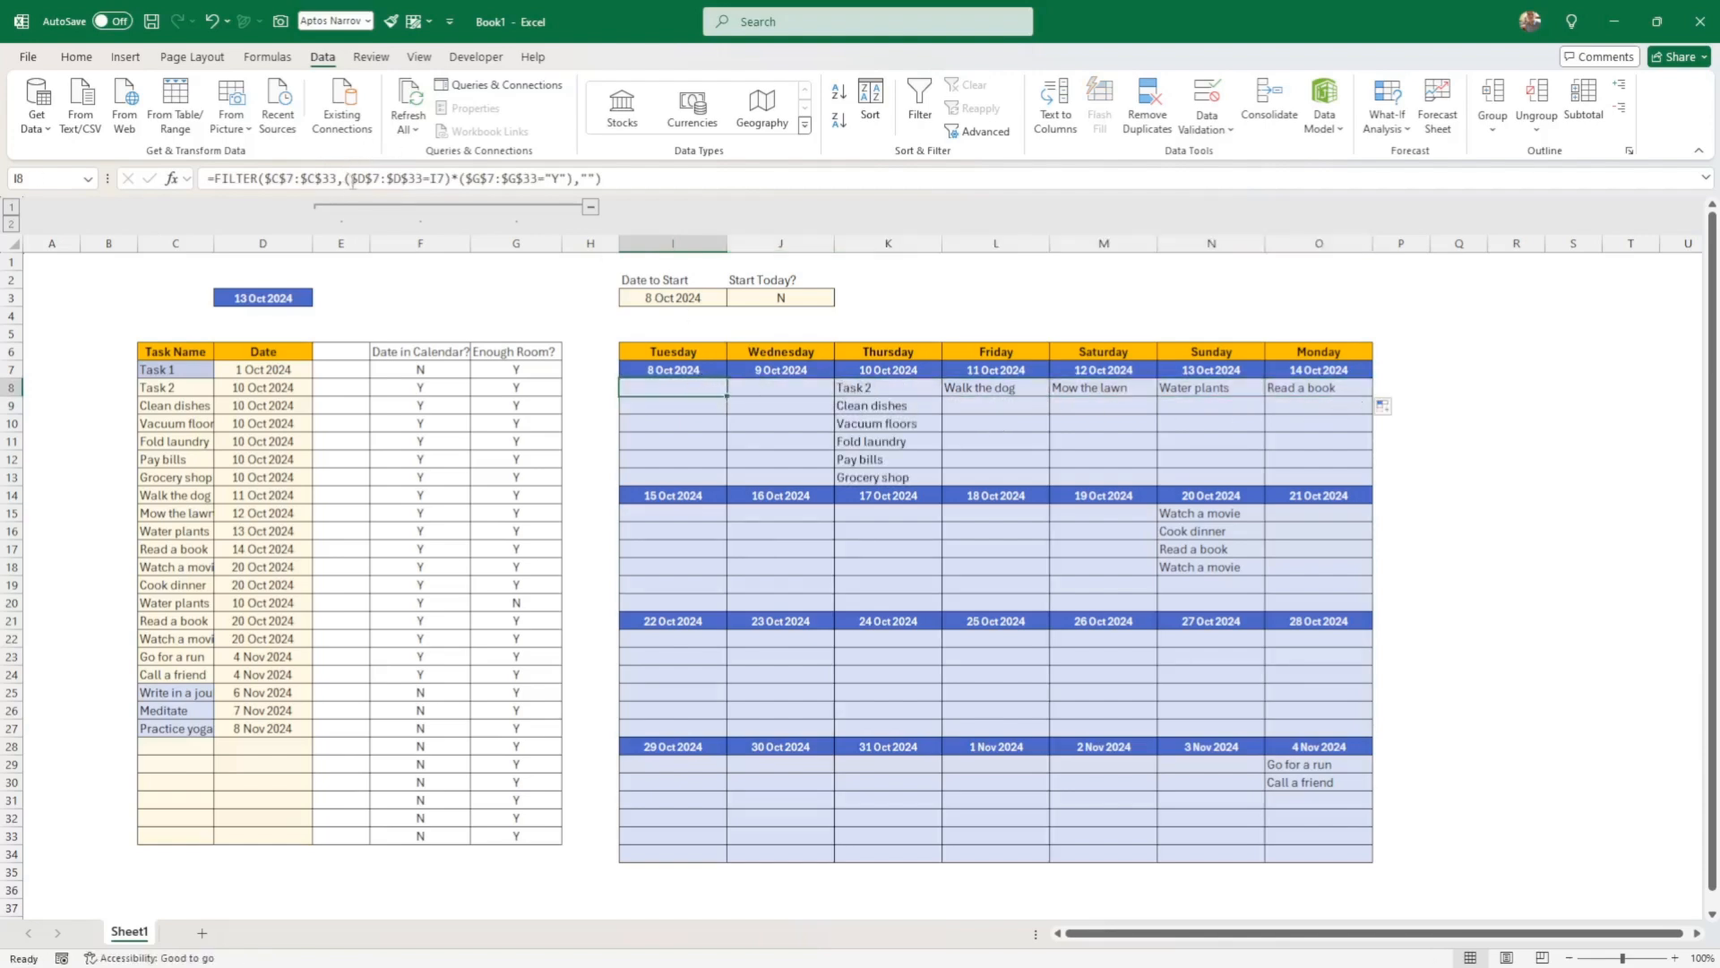
left_click_drag(269, 370, 229, 831)
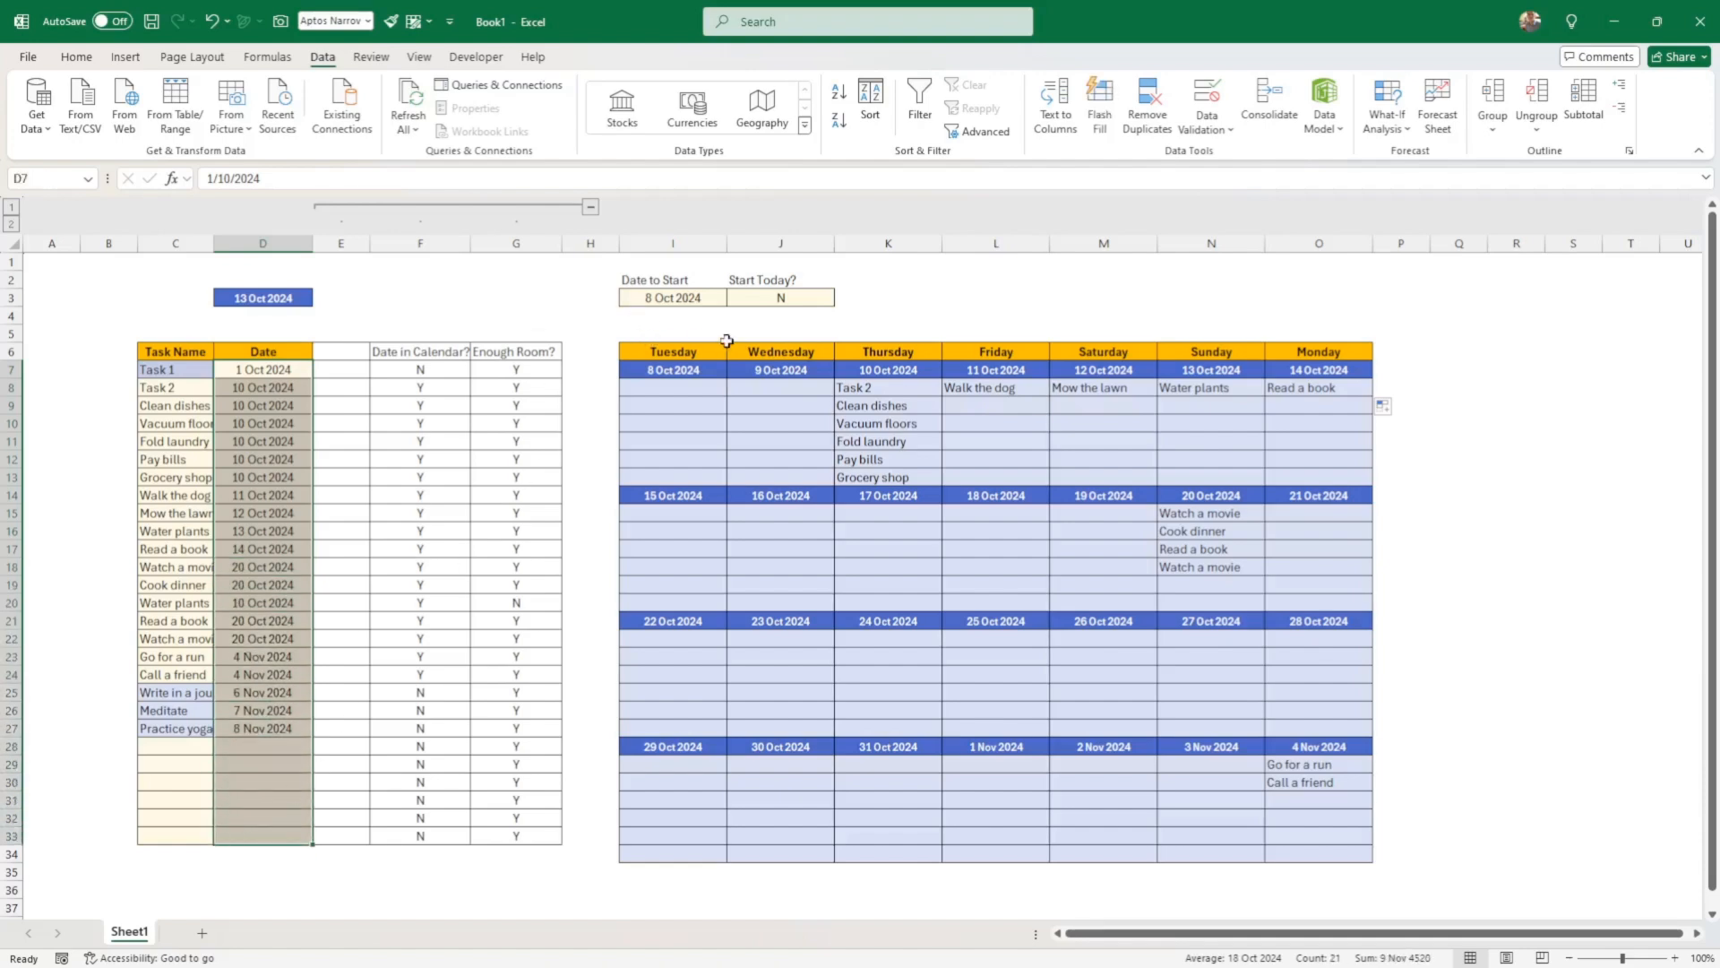
left_click_drag(484, 368, 305, 593)
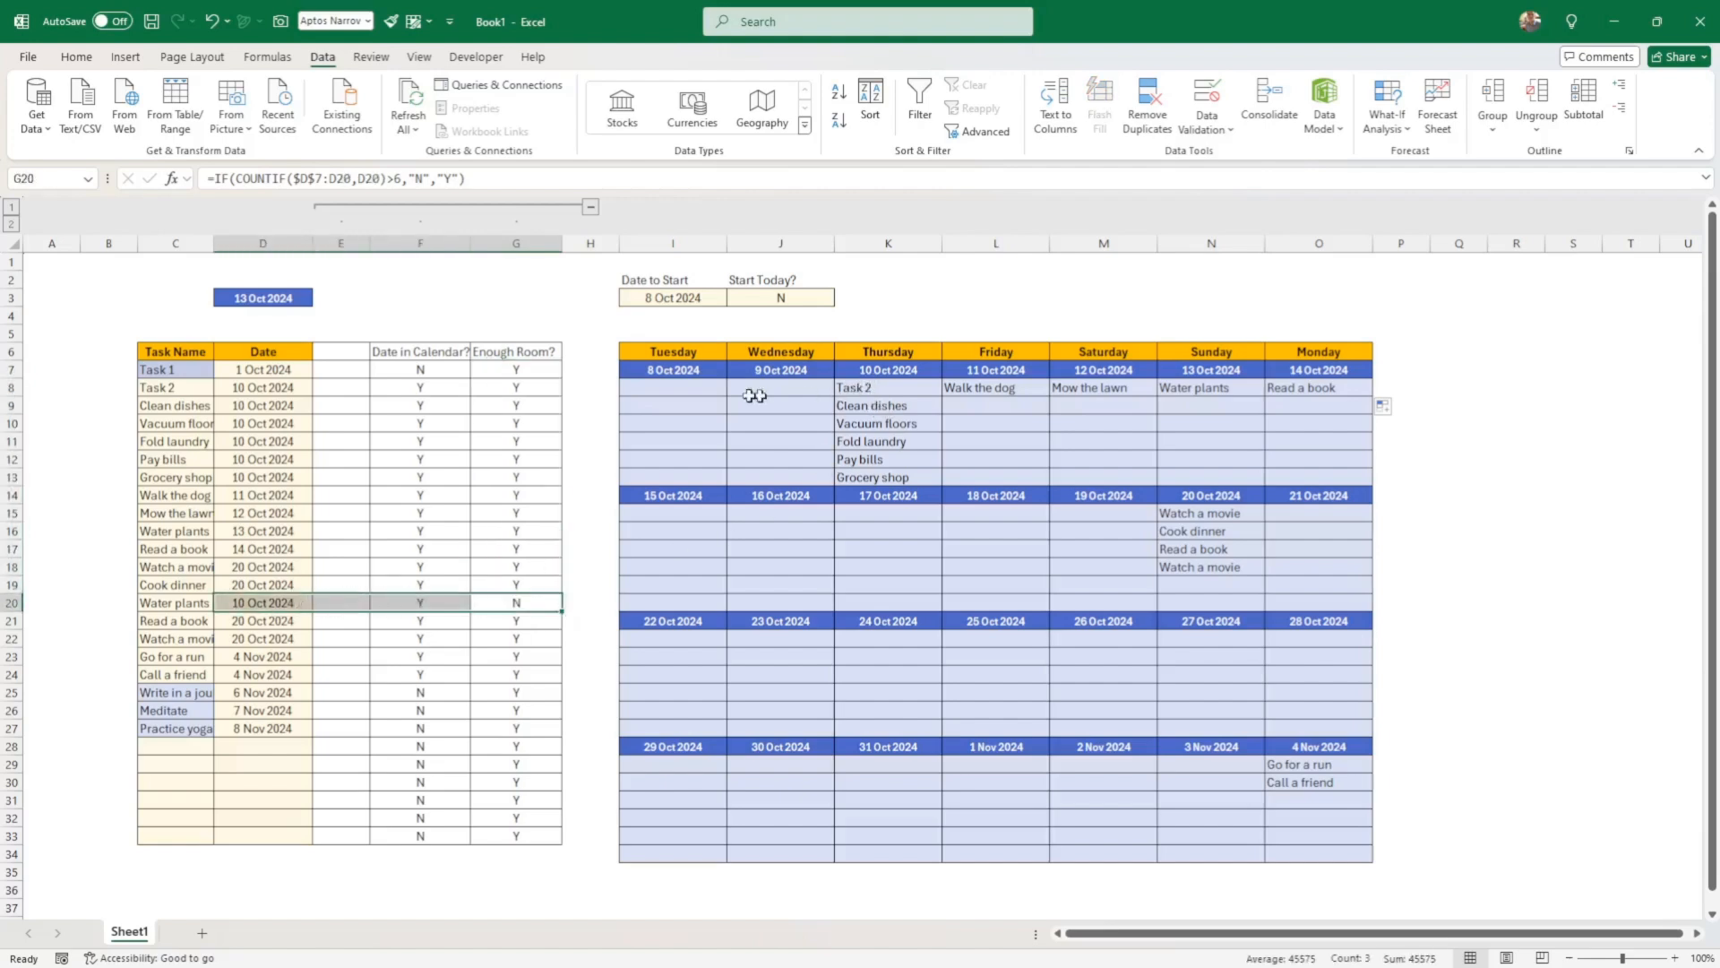
Copy the updated FILTER formulas in I8:O13 to the second, third and fourth weeks, starting at I15, I22 and I29
left_click_drag(672, 381, 1275, 482)
key("ctrl+c")
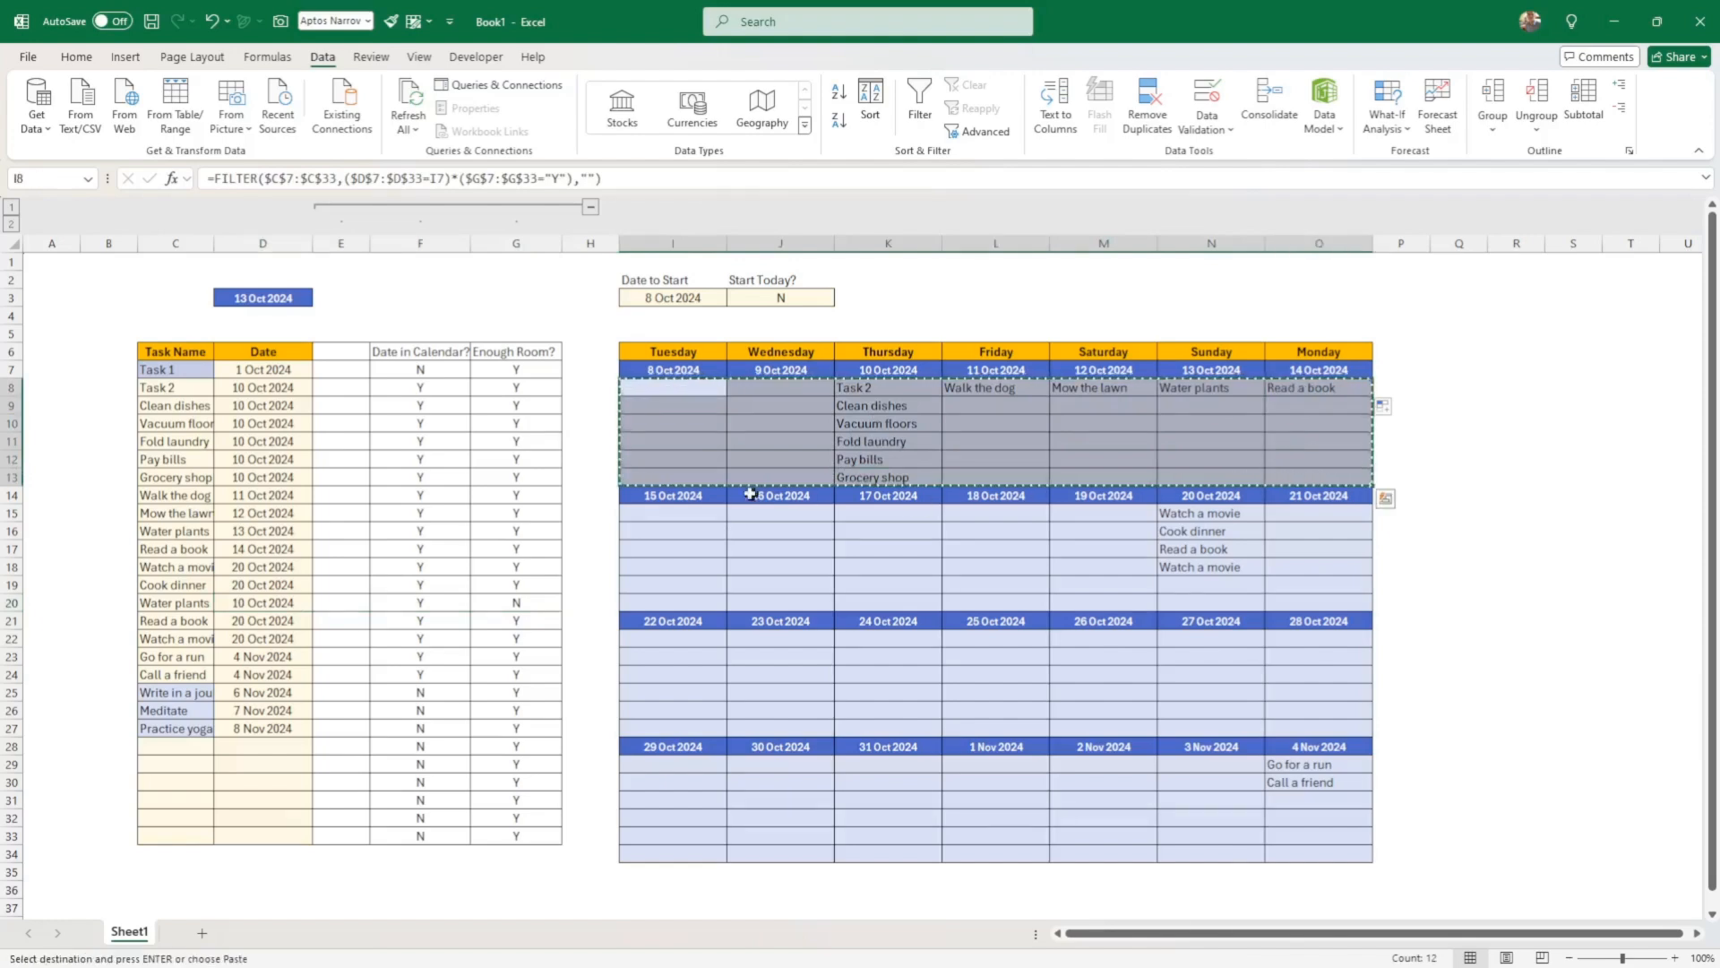
left_click(689, 512)
key("ctrl+v")
left_click(684, 638)
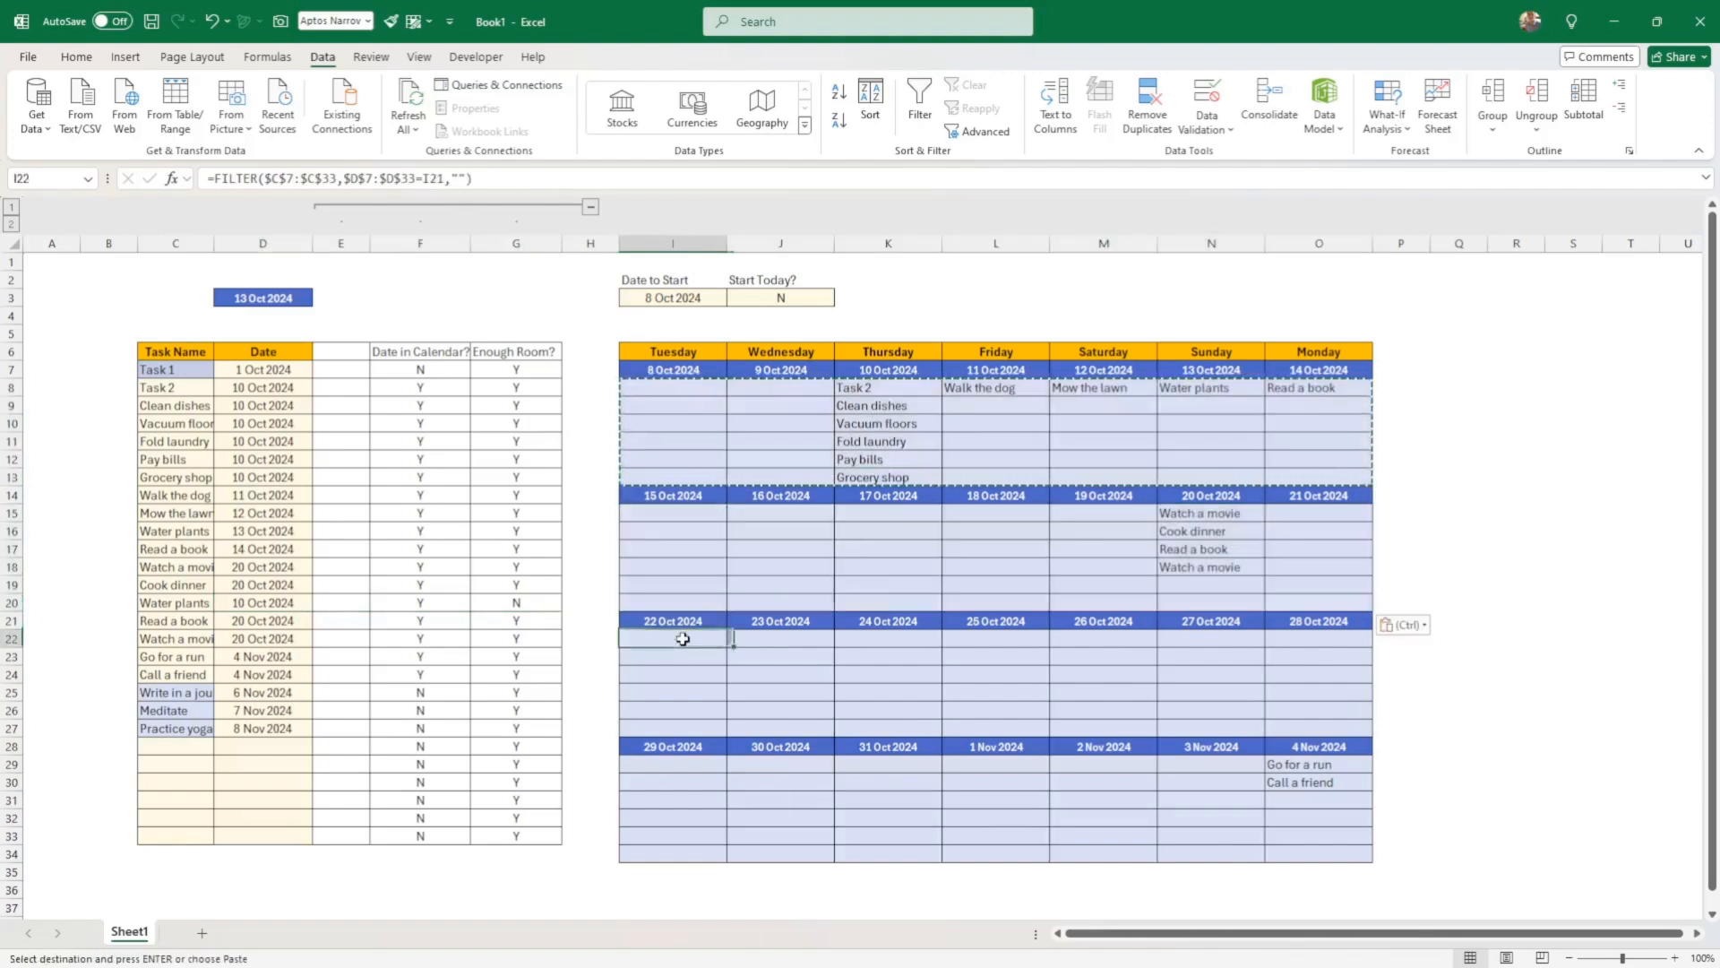
key("ctrl+v")
left_click(686, 765)
key("ctrl+v")
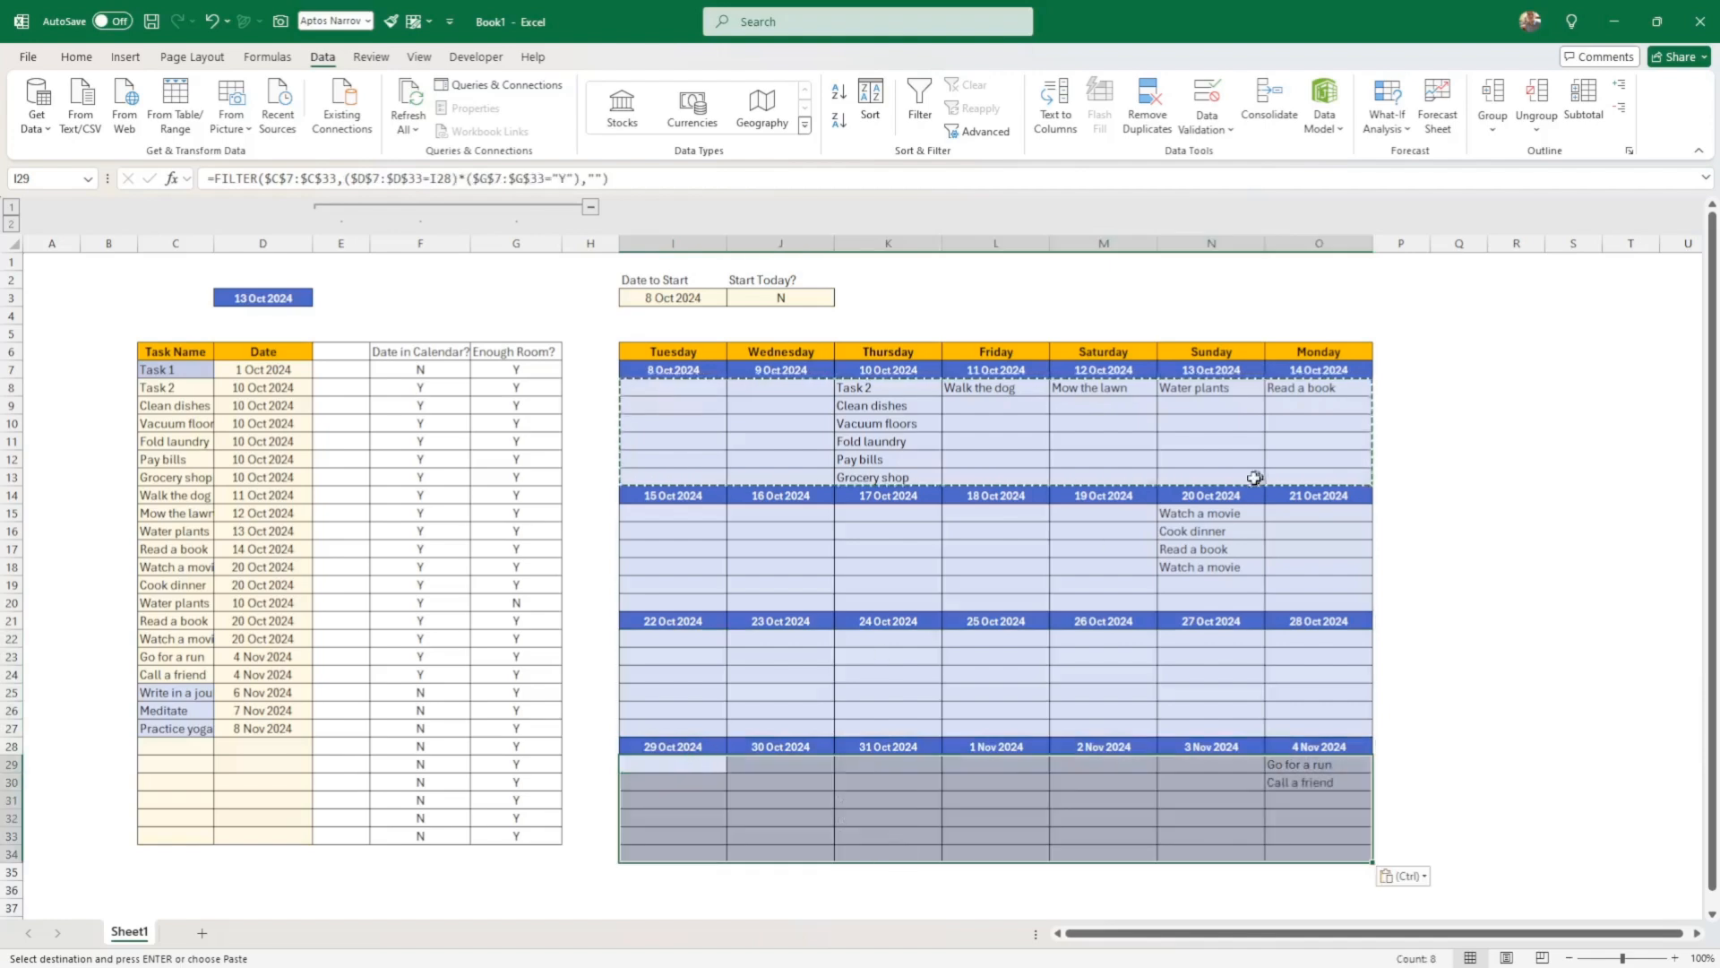
Copy the 20 Oct 2024 date from D22 into D23:D25, covering the next three tasks
left_click(267, 638)
key("ctrl+c")
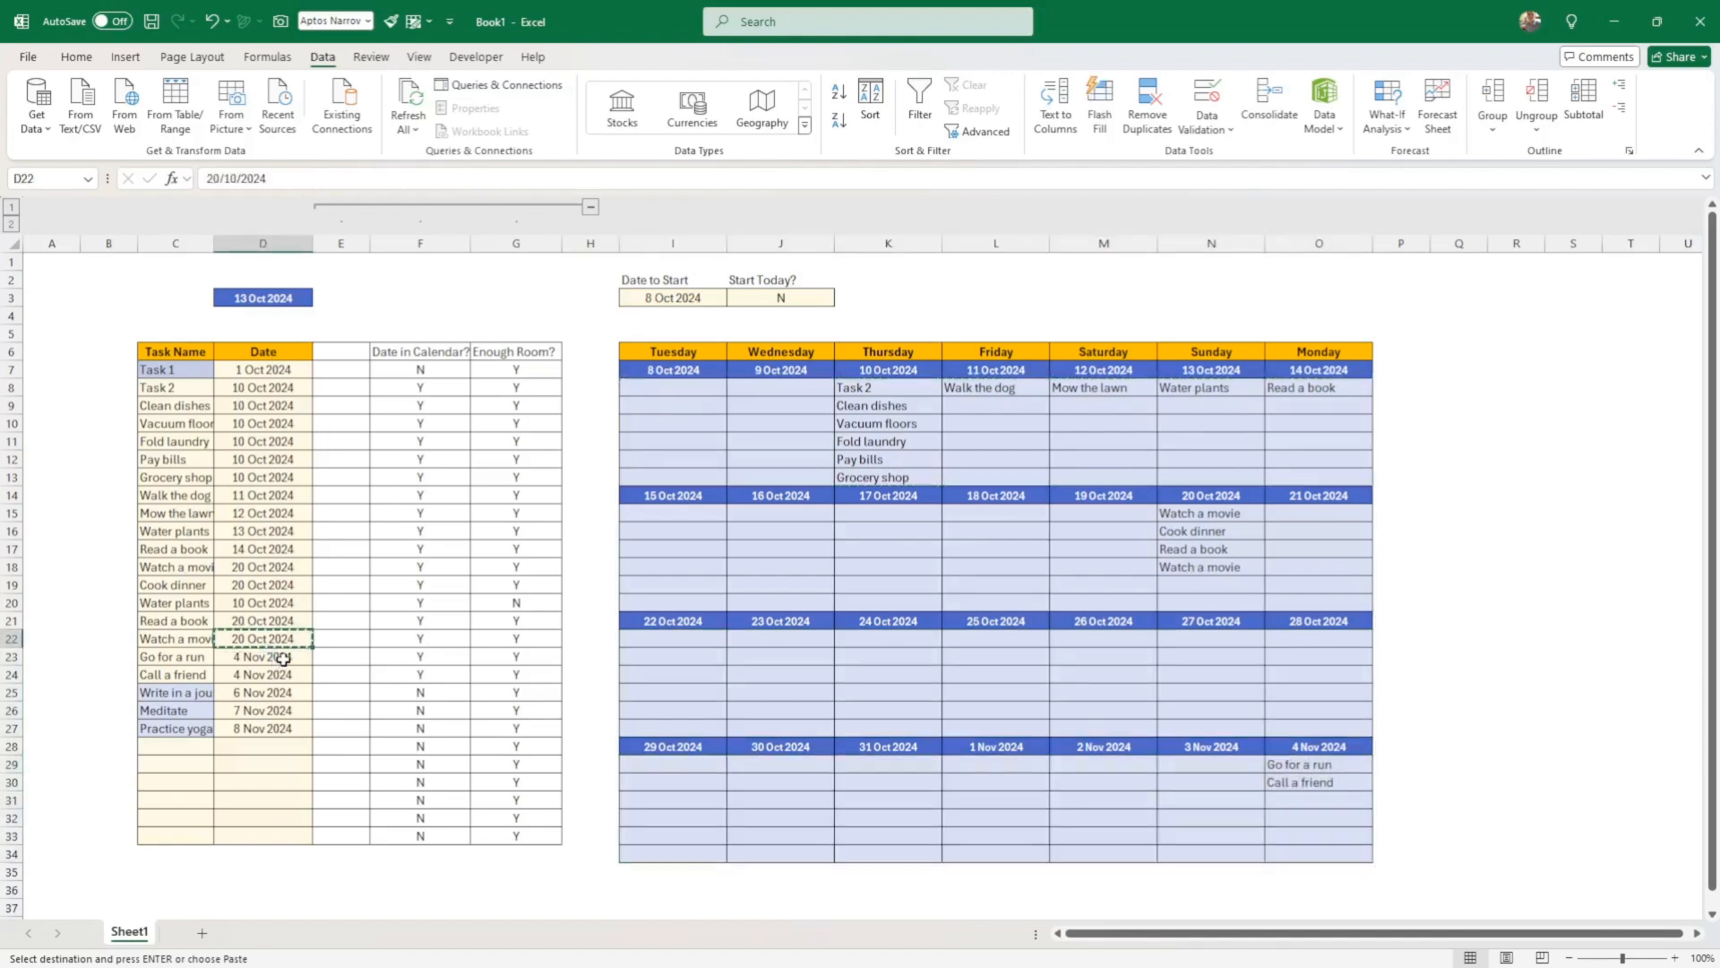
left_click_drag(283, 659, 288, 677)
key("ctrl+v")
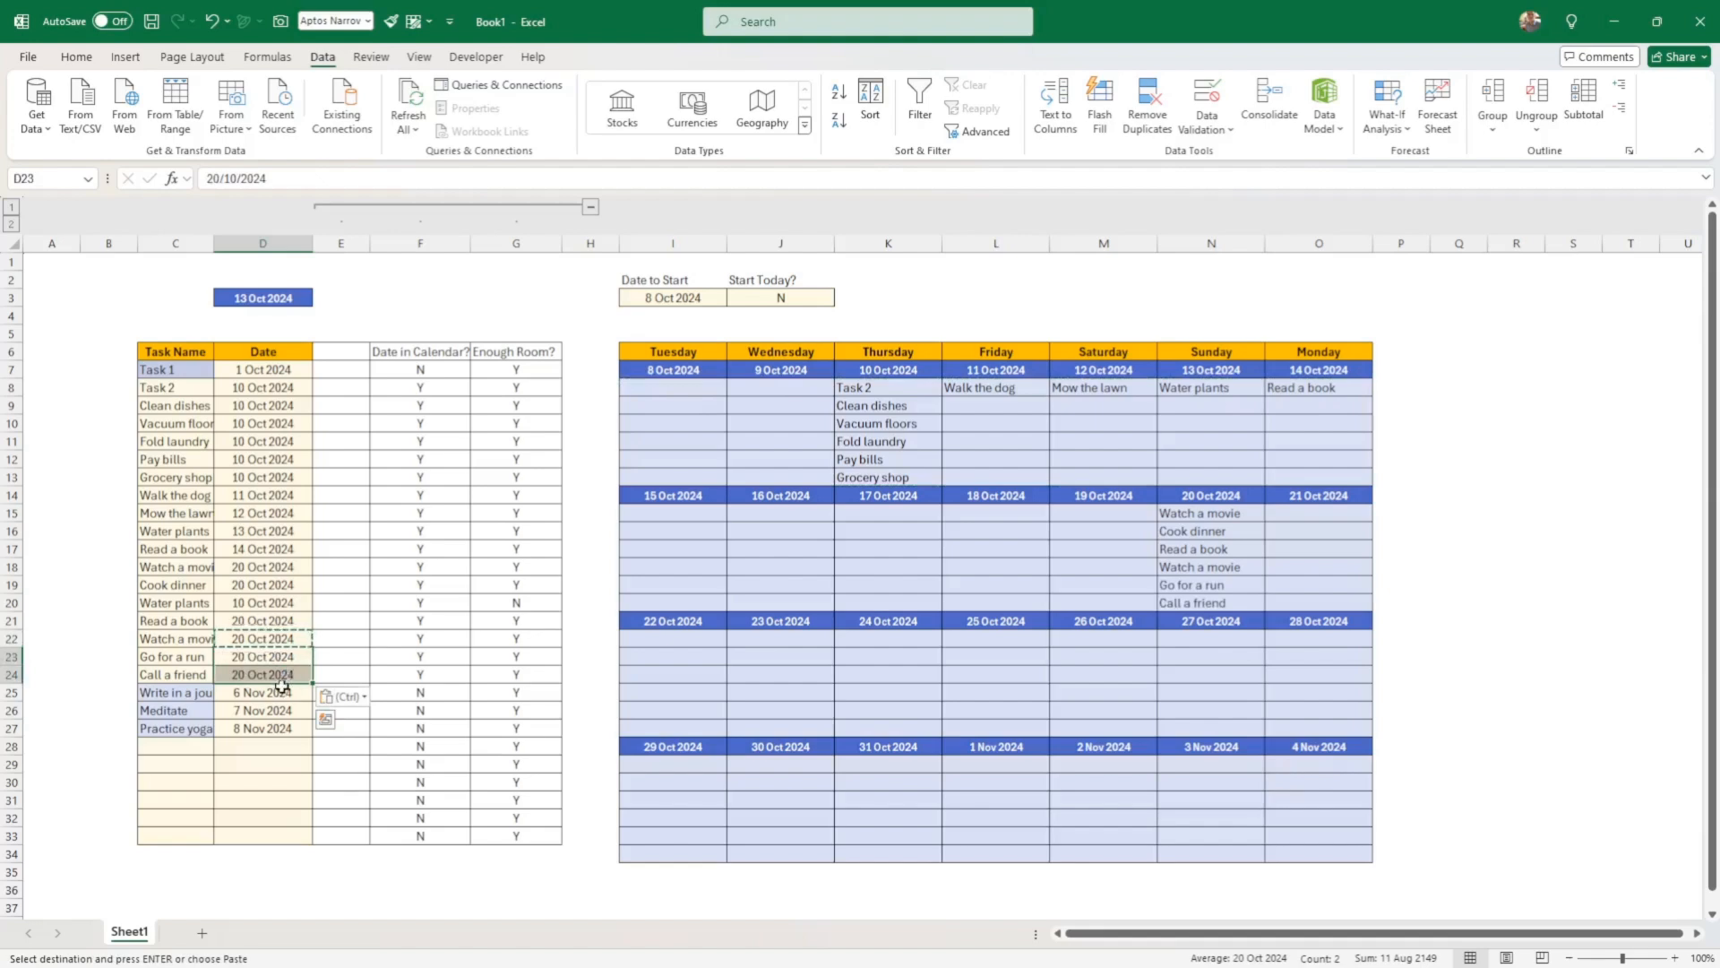
left_click(284, 690)
key("ctrl+v")
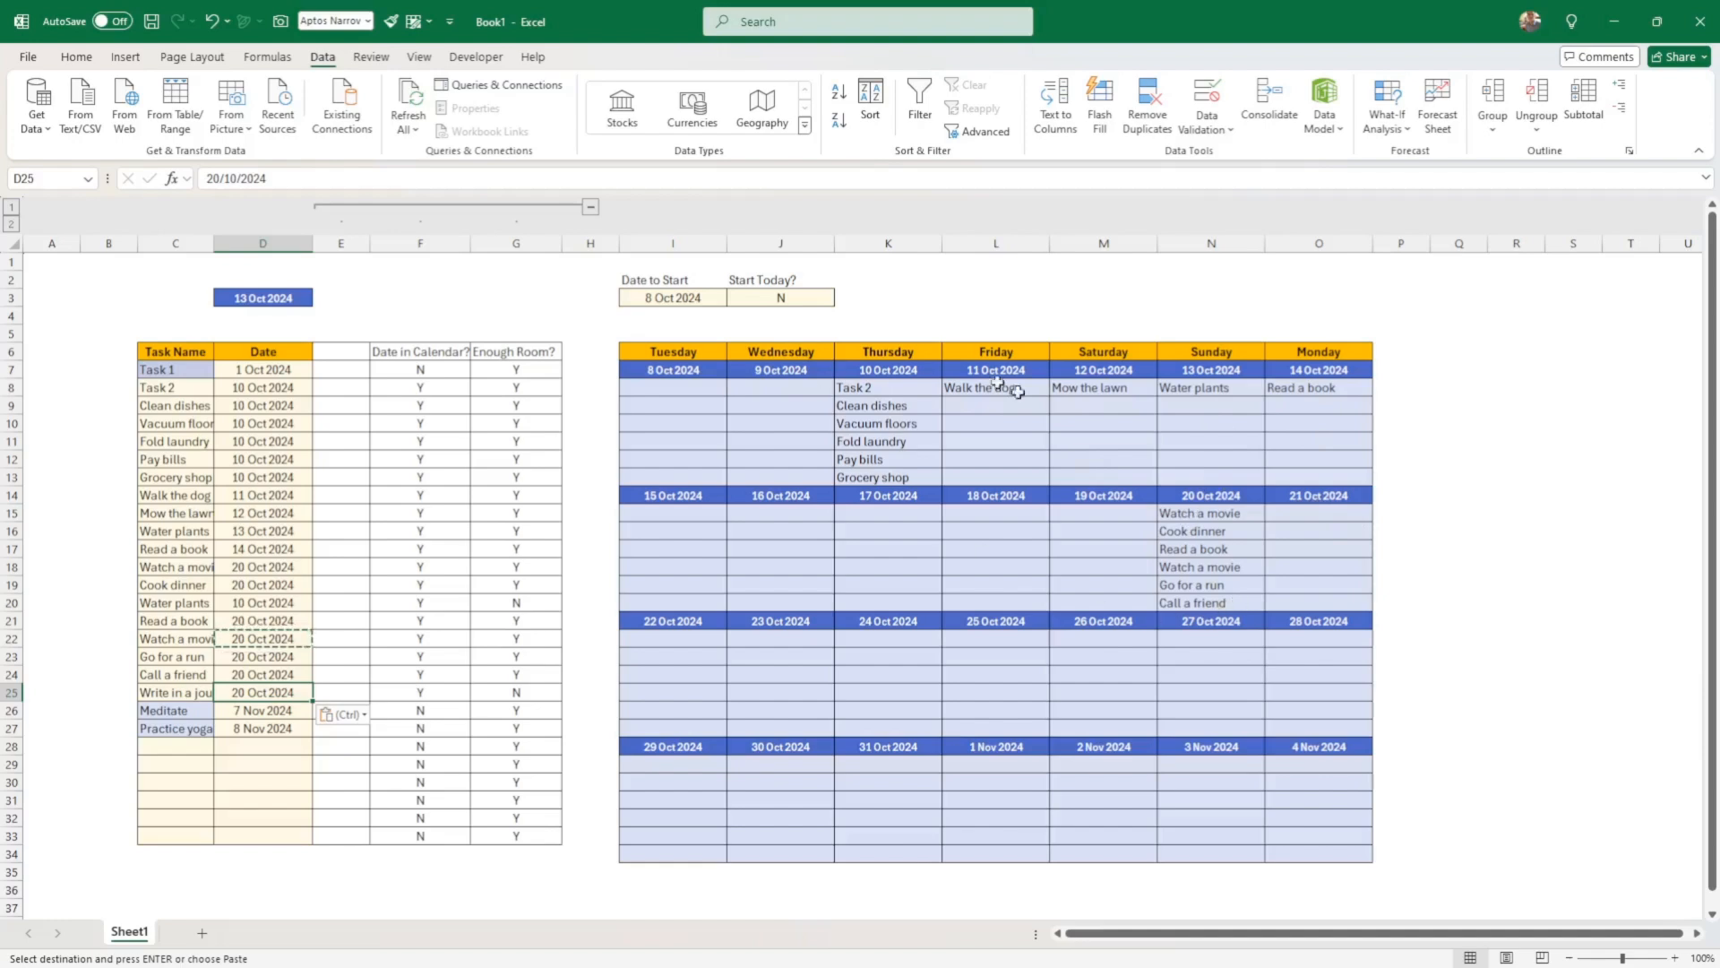
left_click(178, 371)
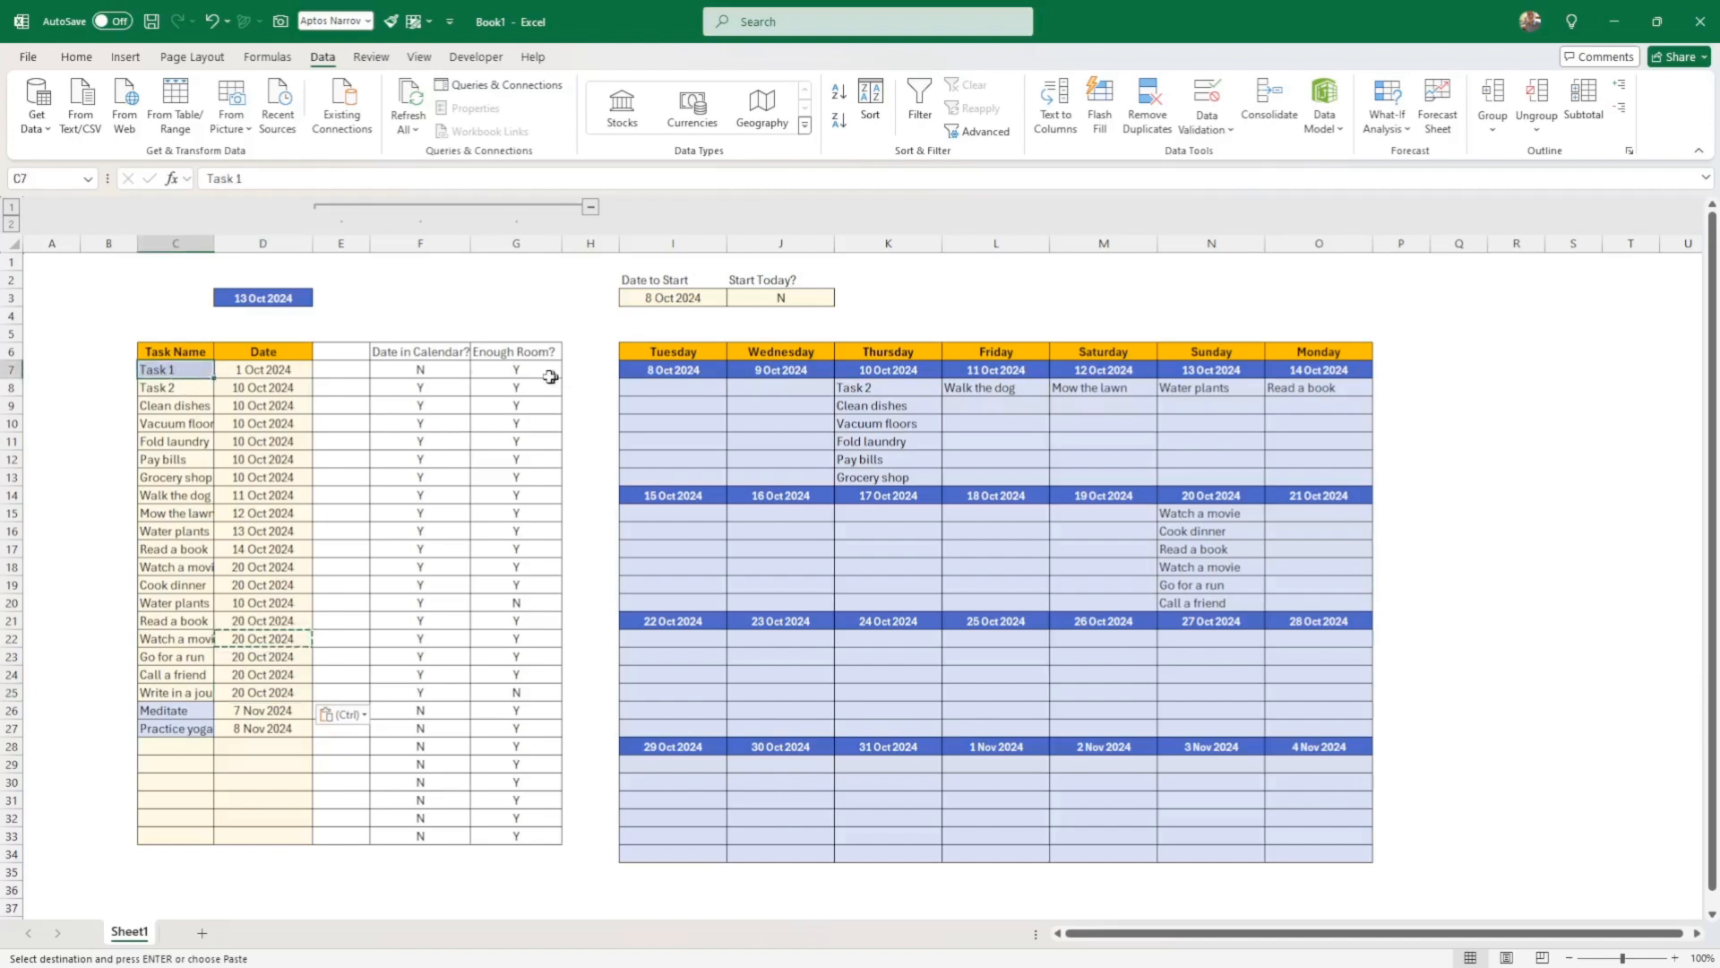
left_click(533, 604)
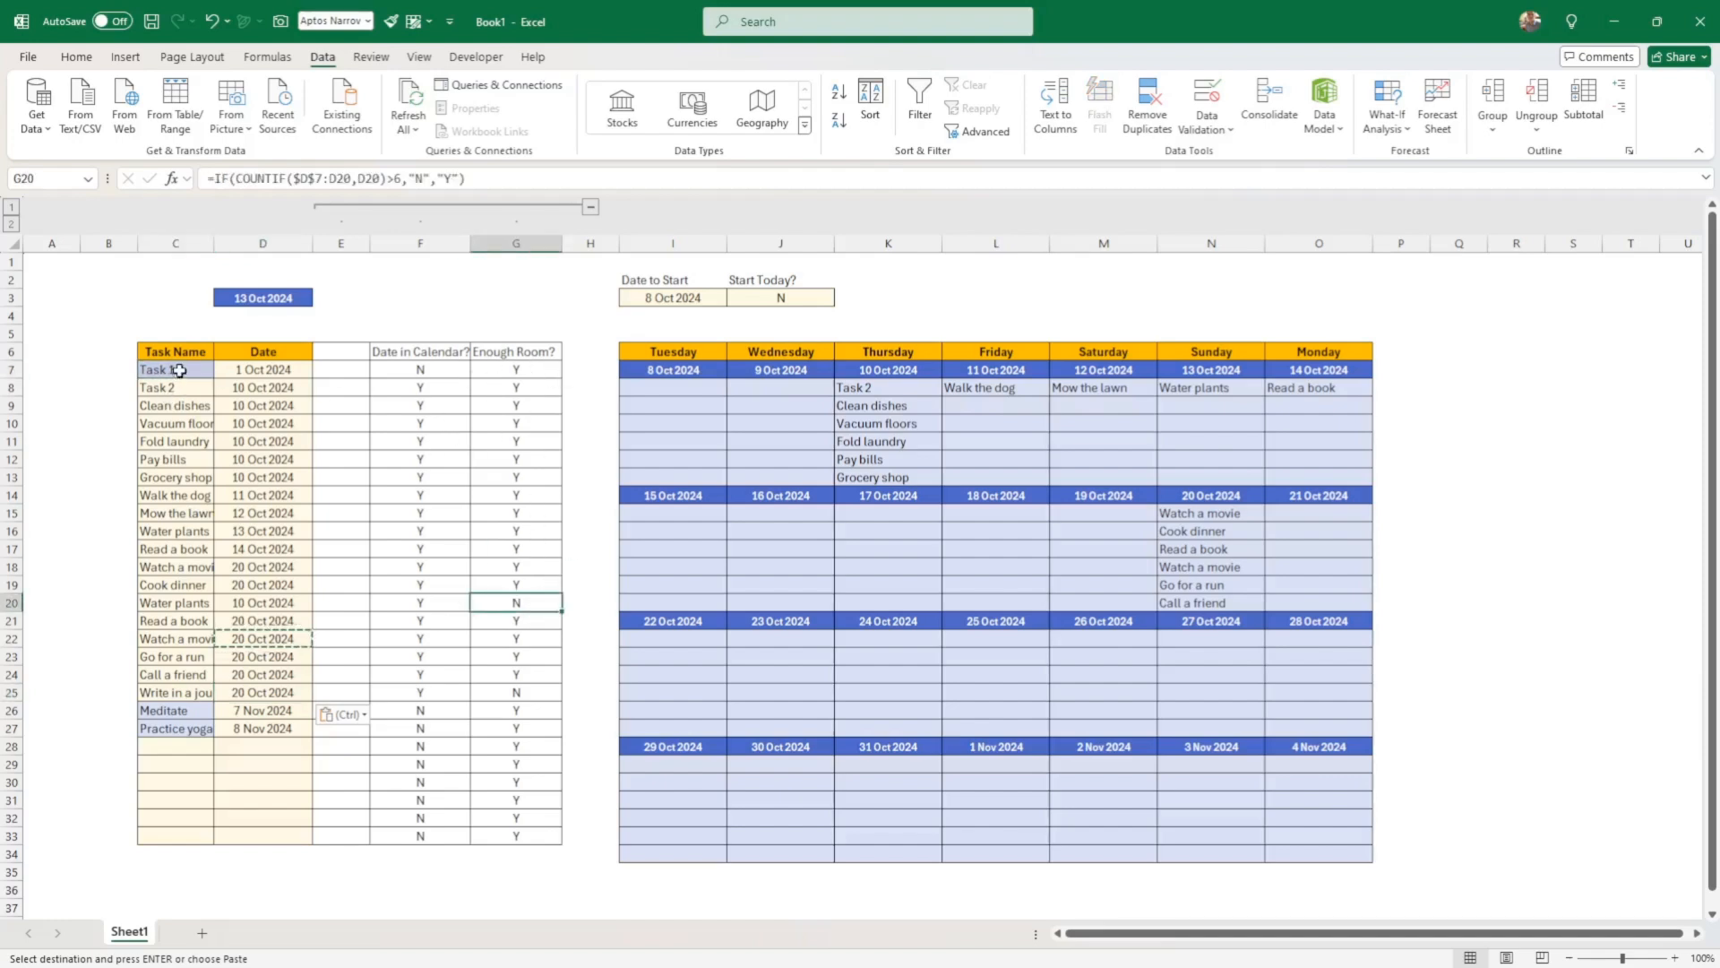
left_click_drag(190, 370, 170, 839)
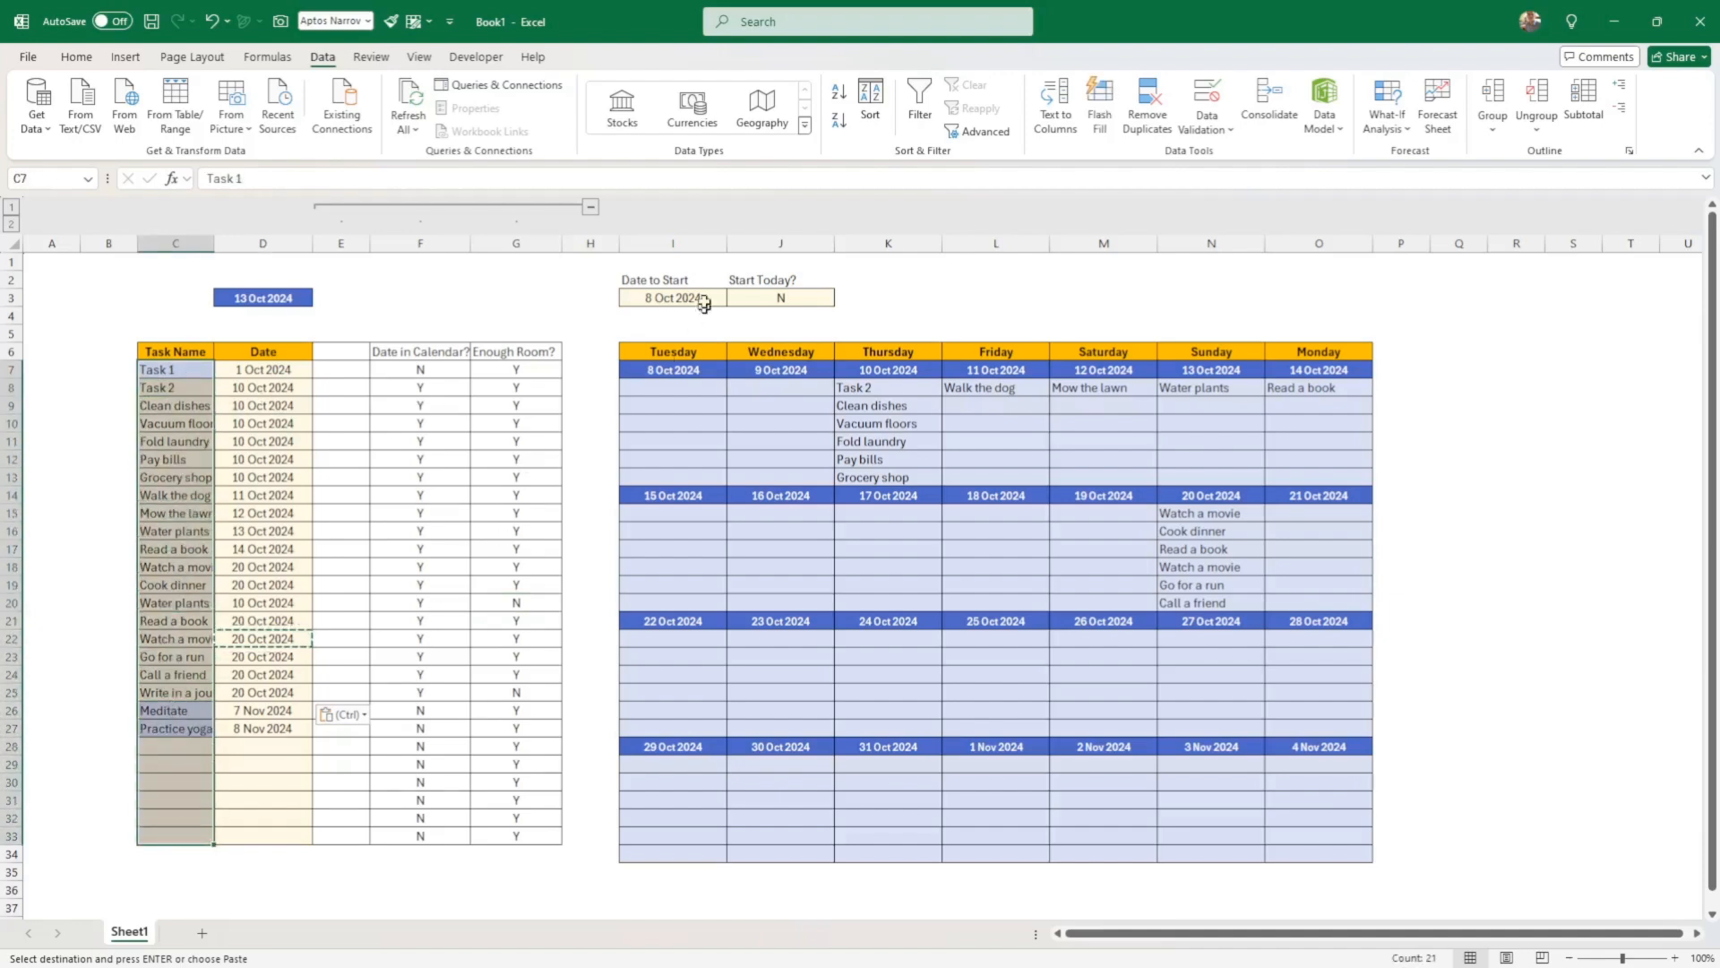
left_click(150, 458)
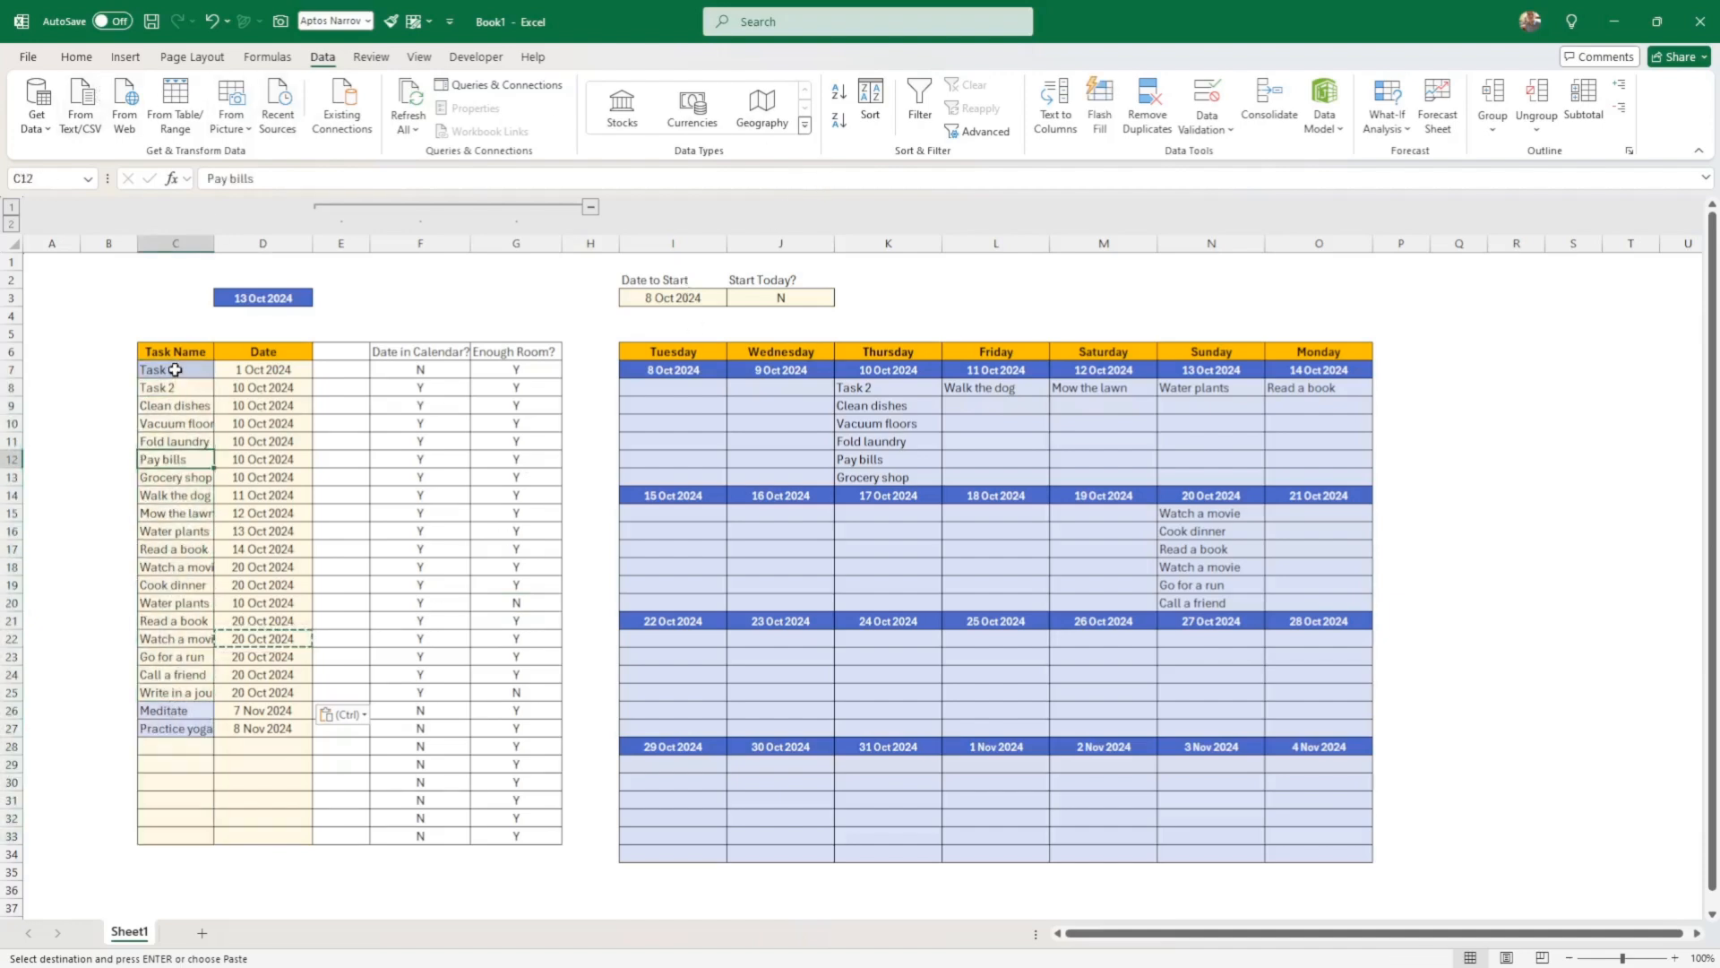
Duplicate C7's conditional formatting rule and change the copy's formula to =(AND(C7<>"",G7="N"))
left_click(172, 370)
left_click(76, 57)
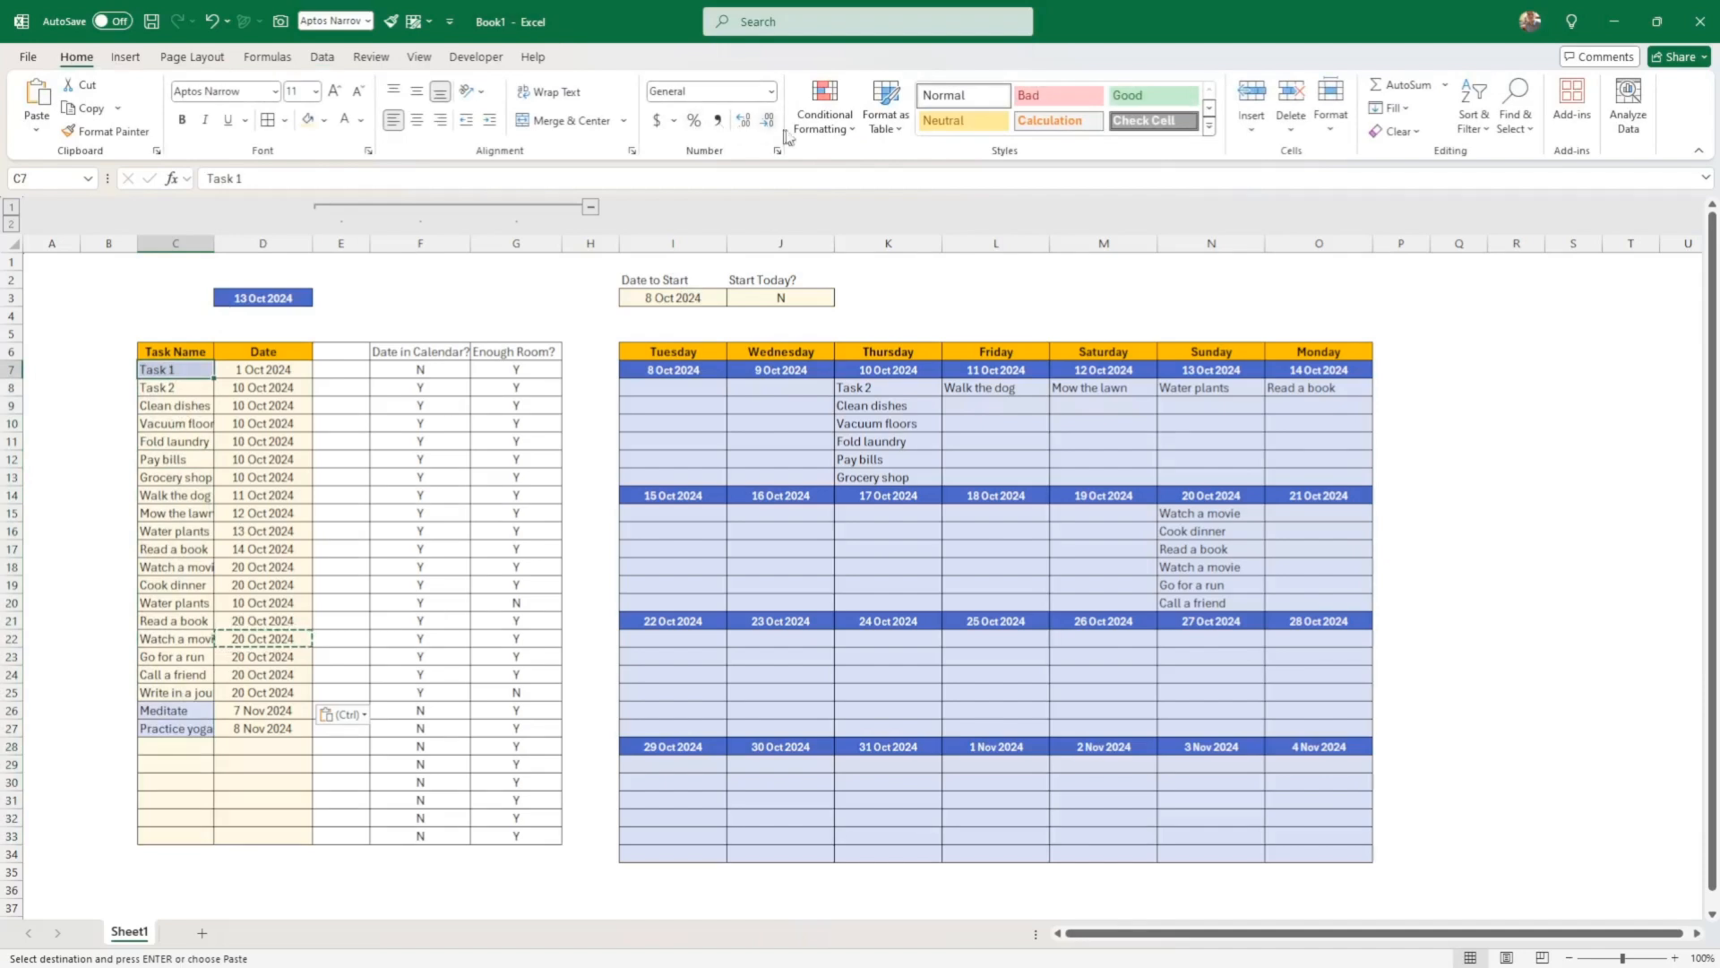
left_click(824, 106)
left_click(883, 398)
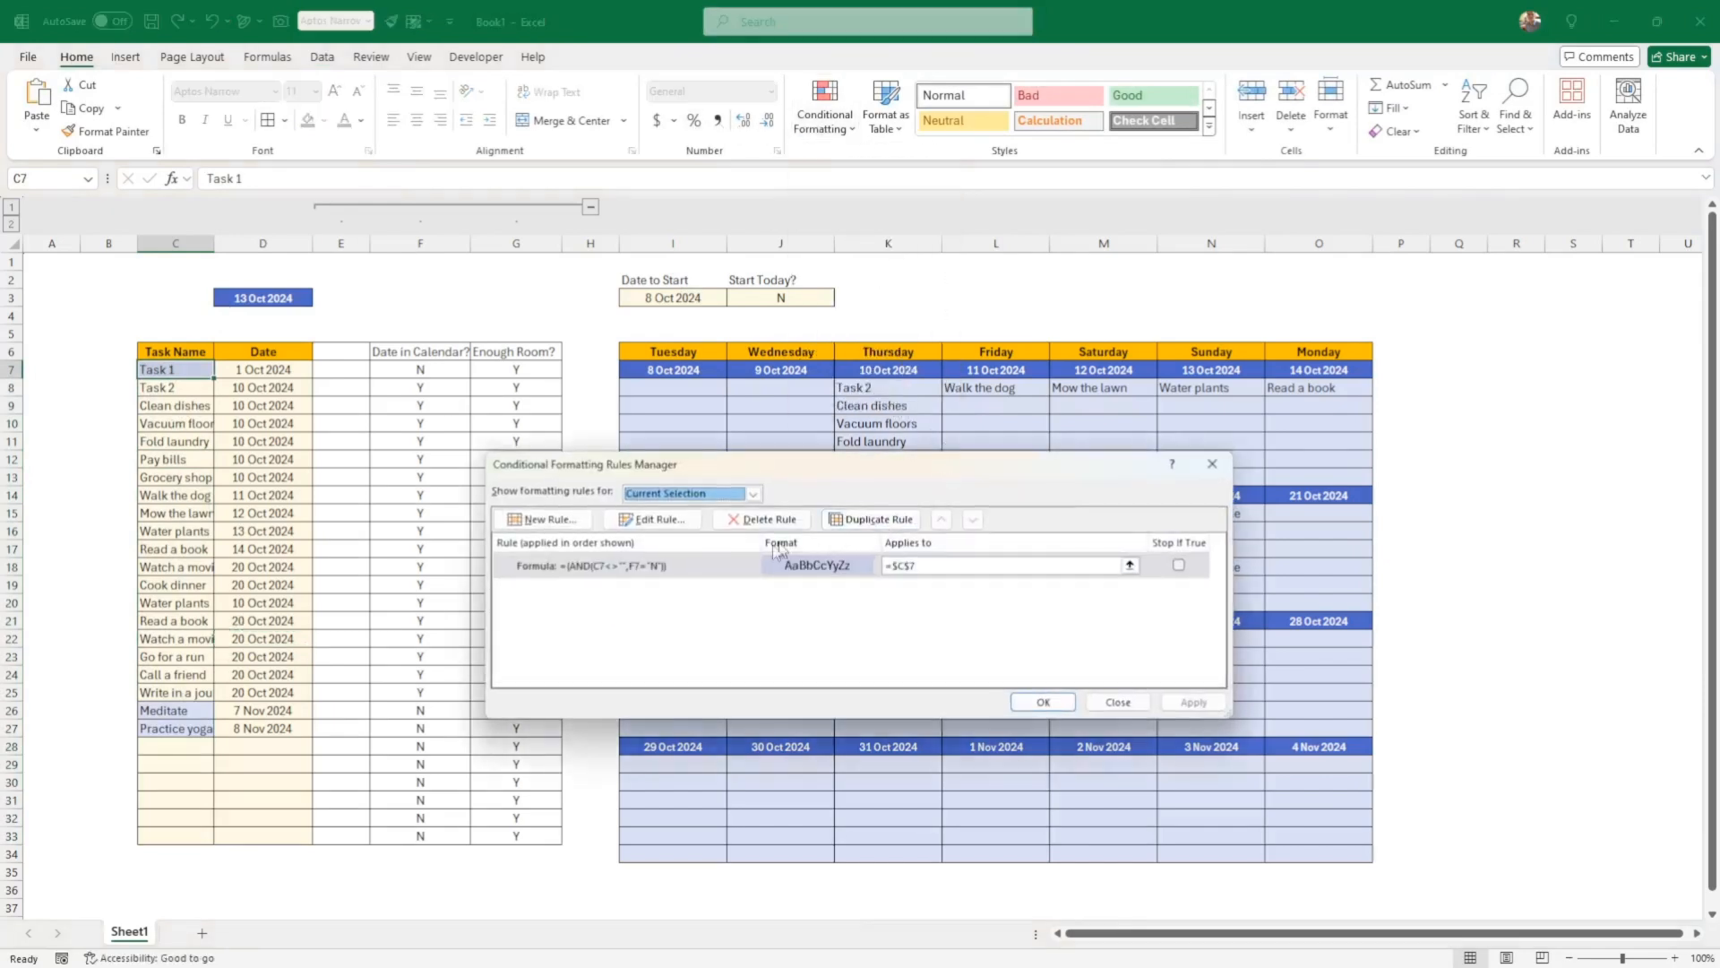
left_click(672, 566)
left_click(866, 520)
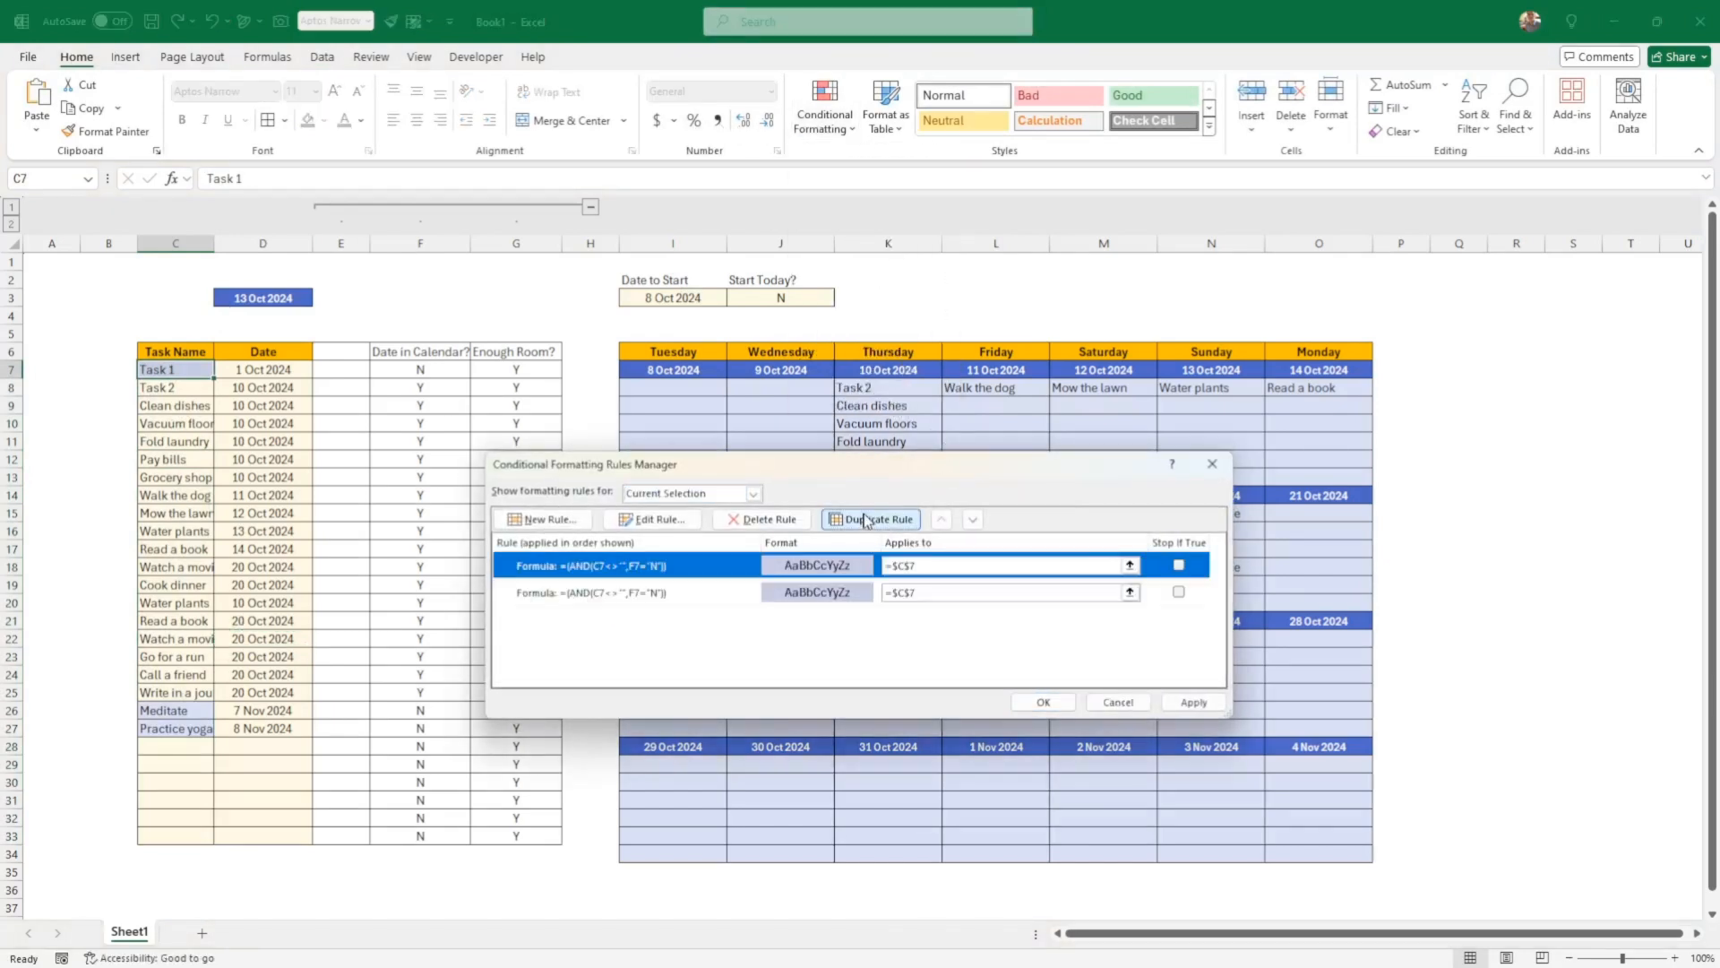
left_click(654, 520)
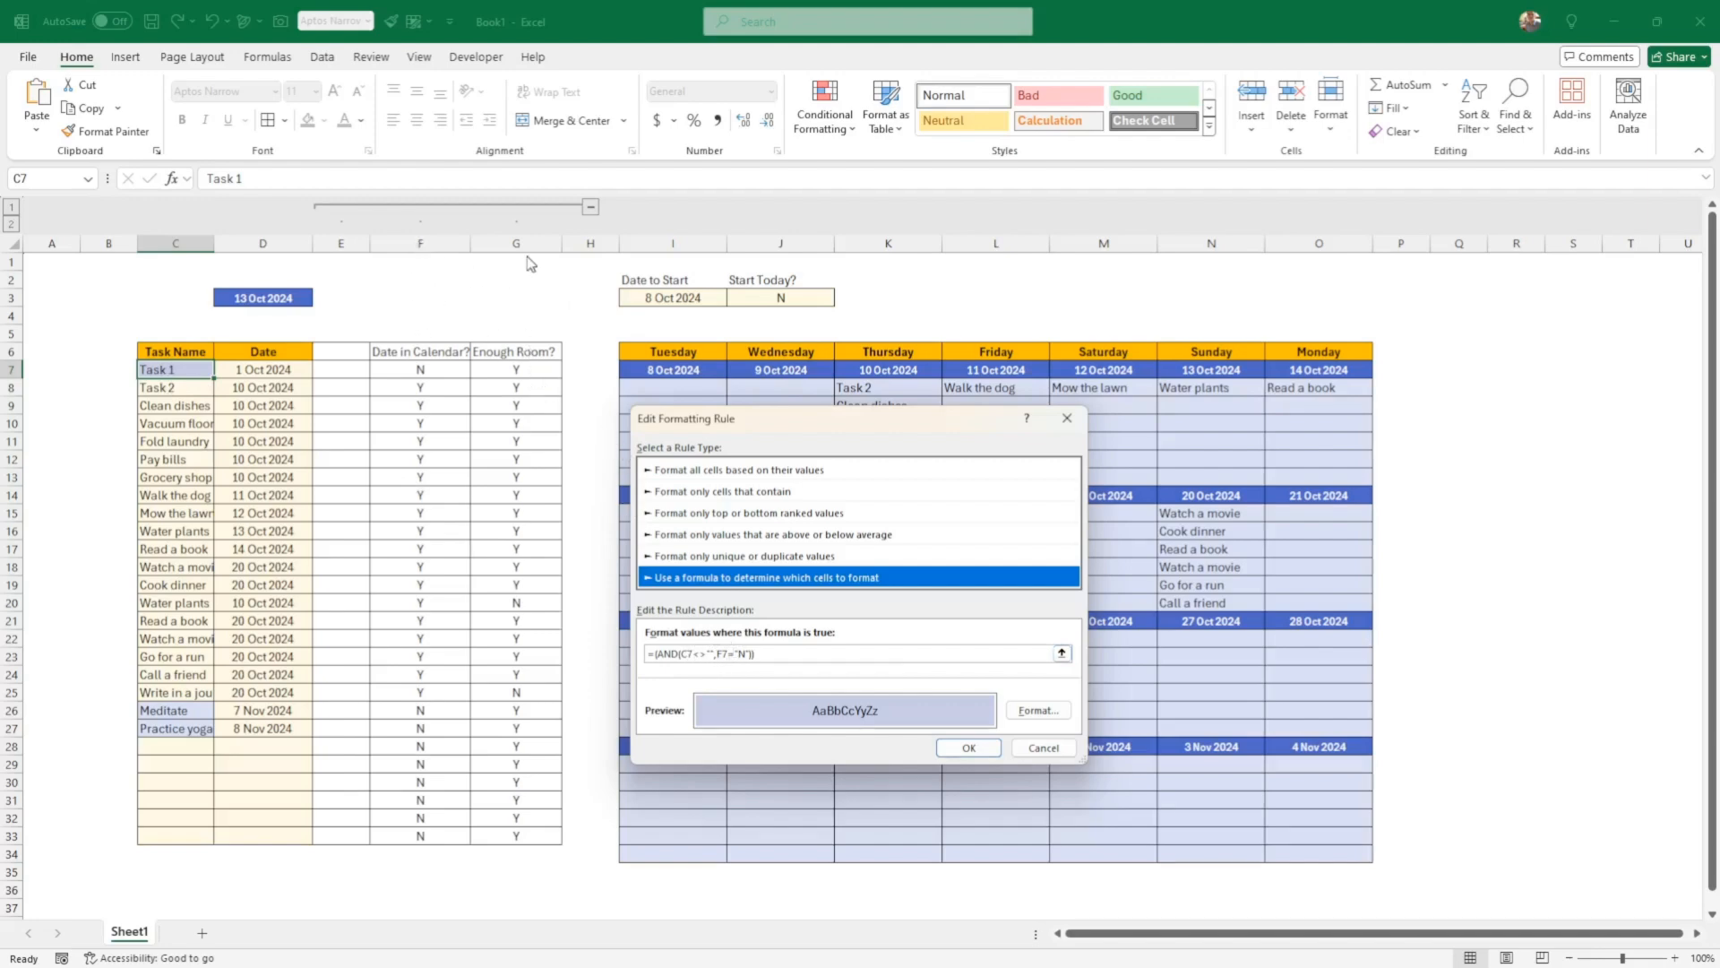
double_click(727, 653)
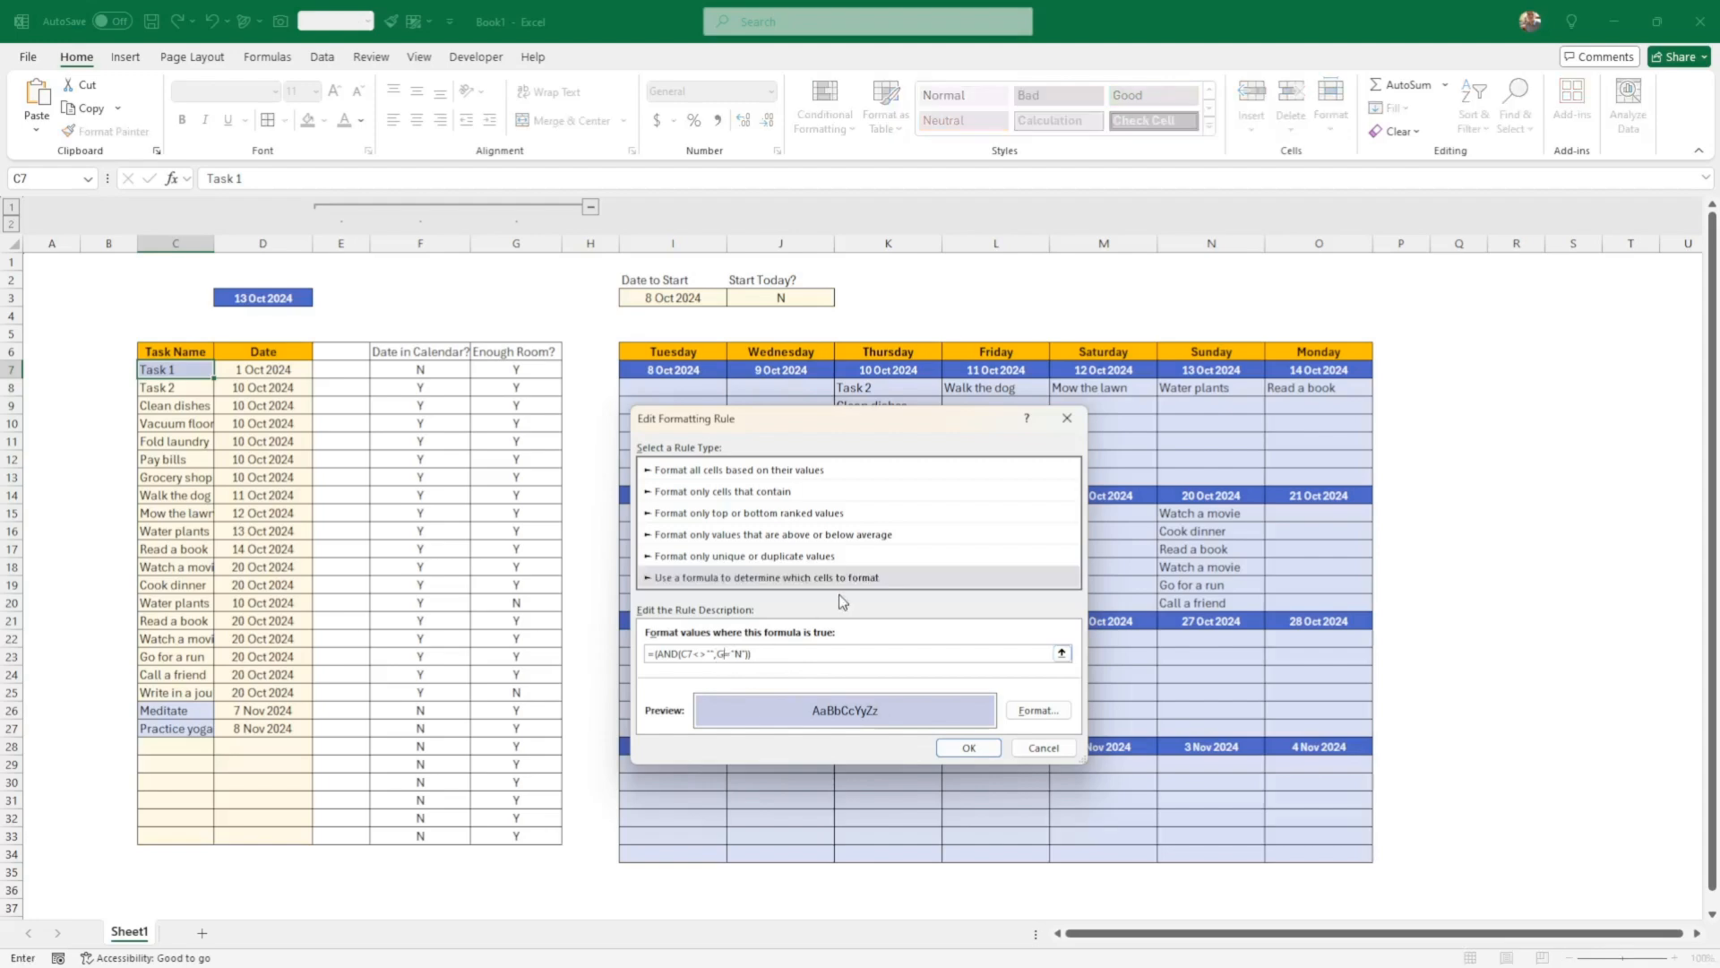
type("G7")
Give the duplicated rule a custom light red fill, #FFD1D1, and apply it
left_click(1038, 710)
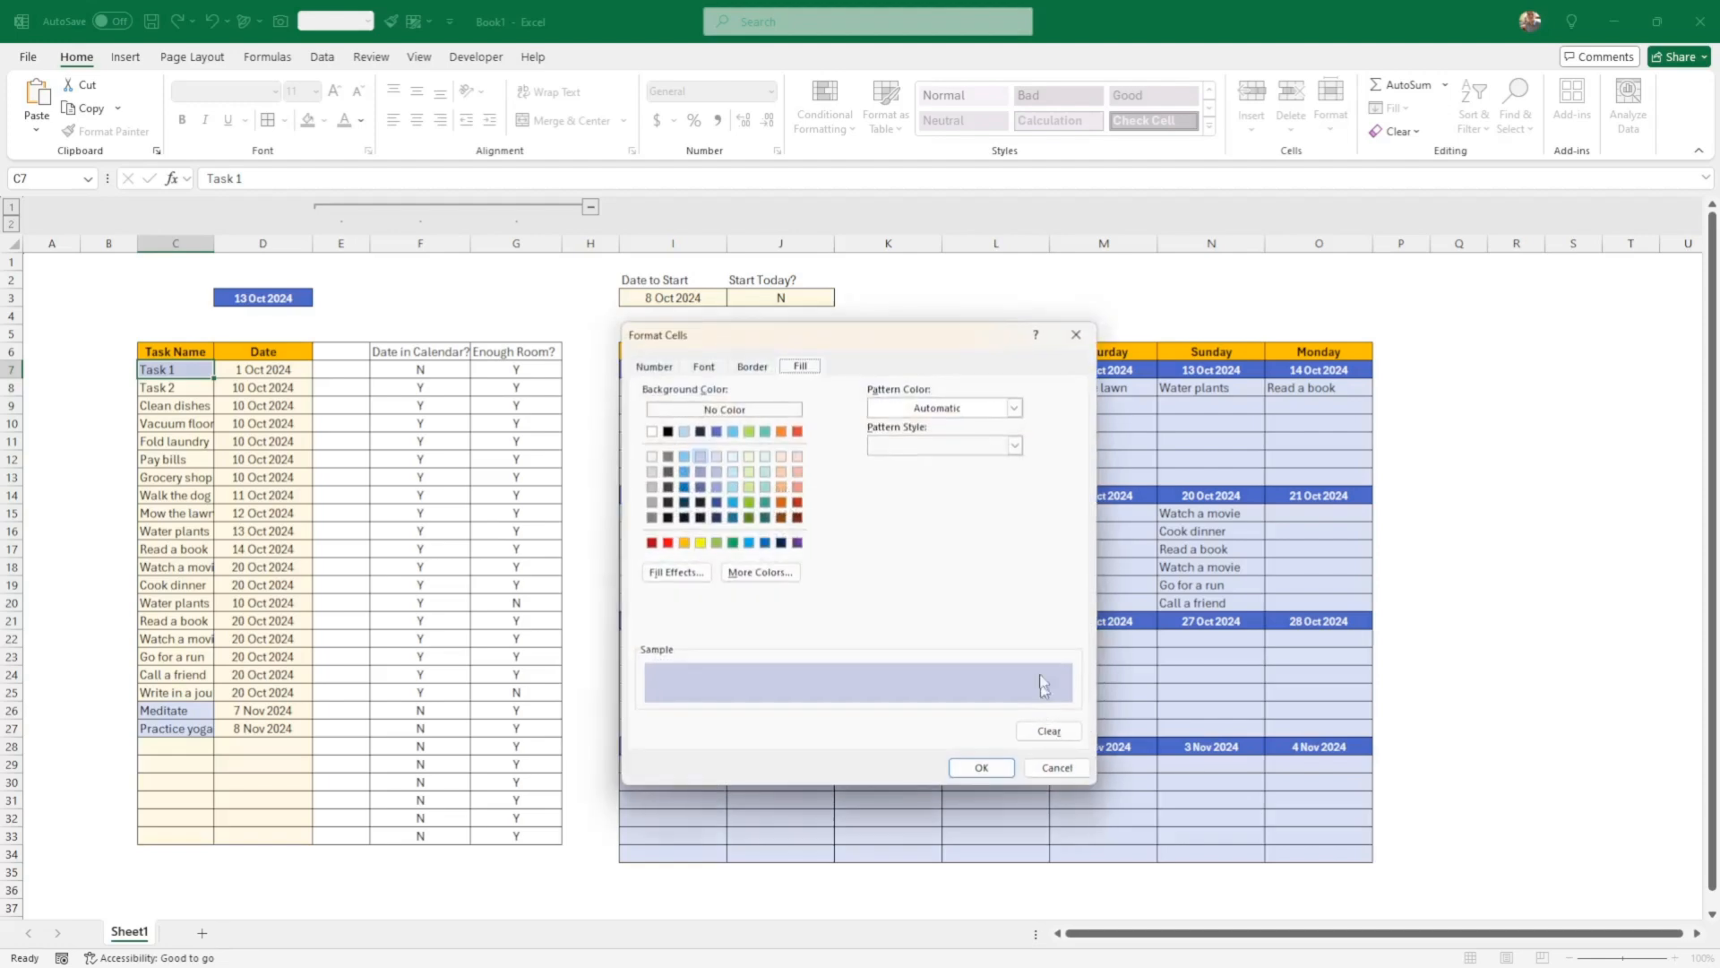
left_click(668, 544)
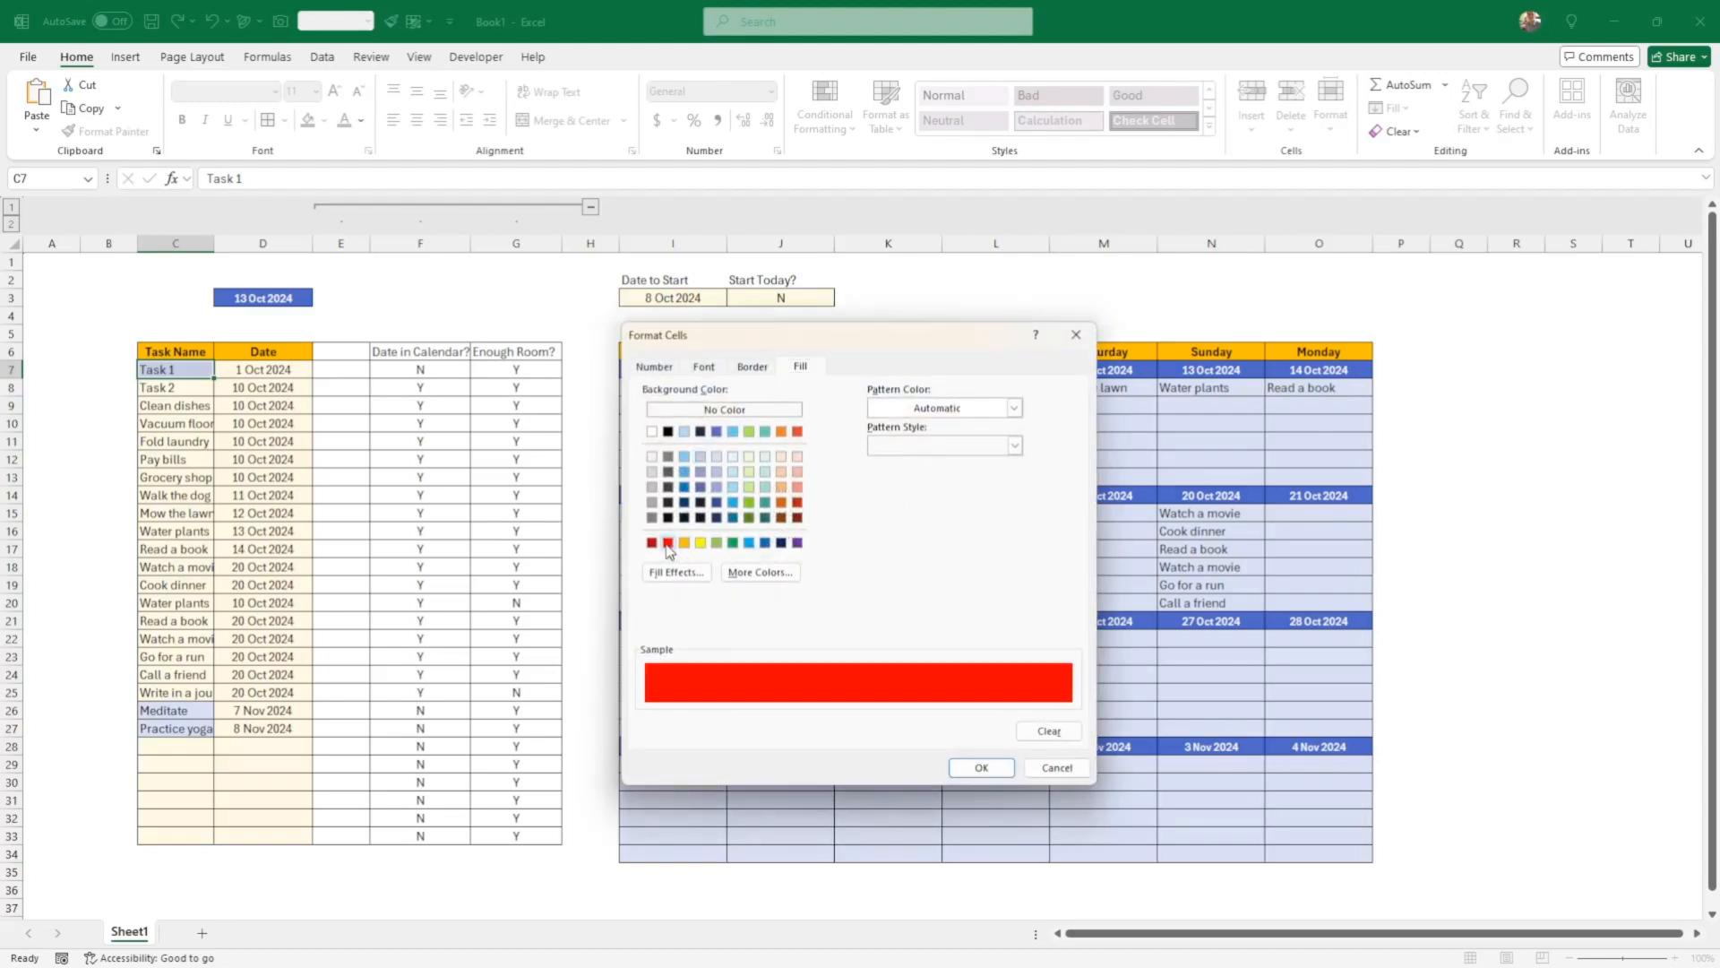
left_click(726, 571)
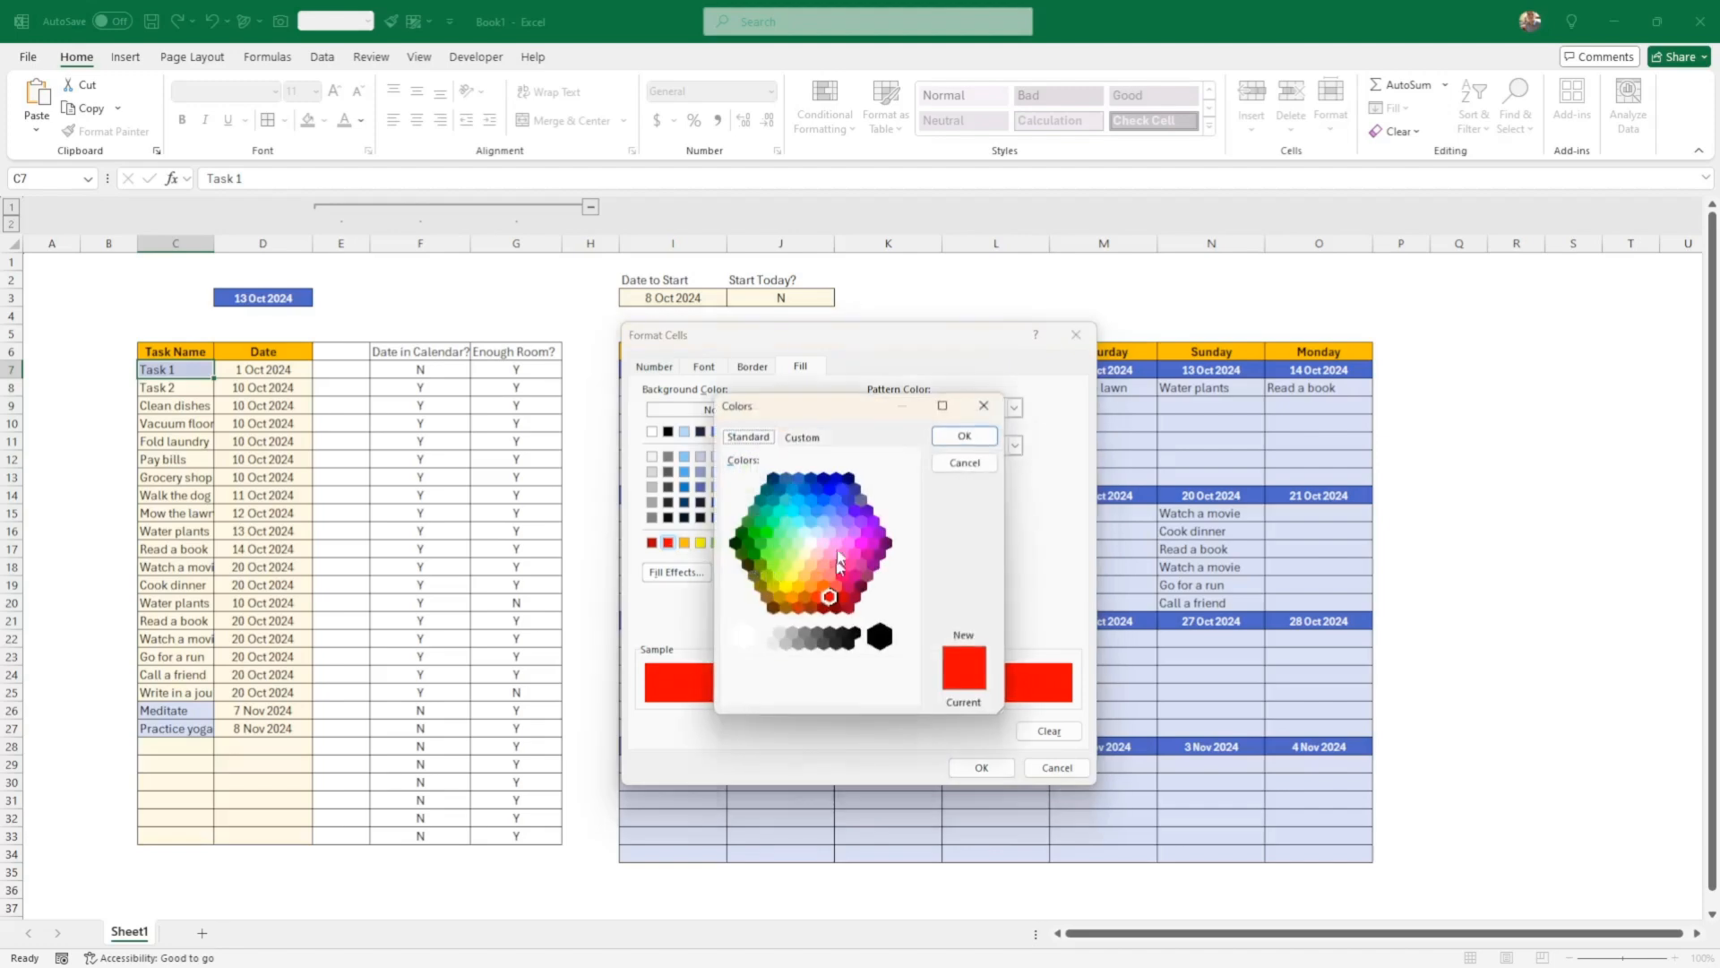
left_click(804, 438)
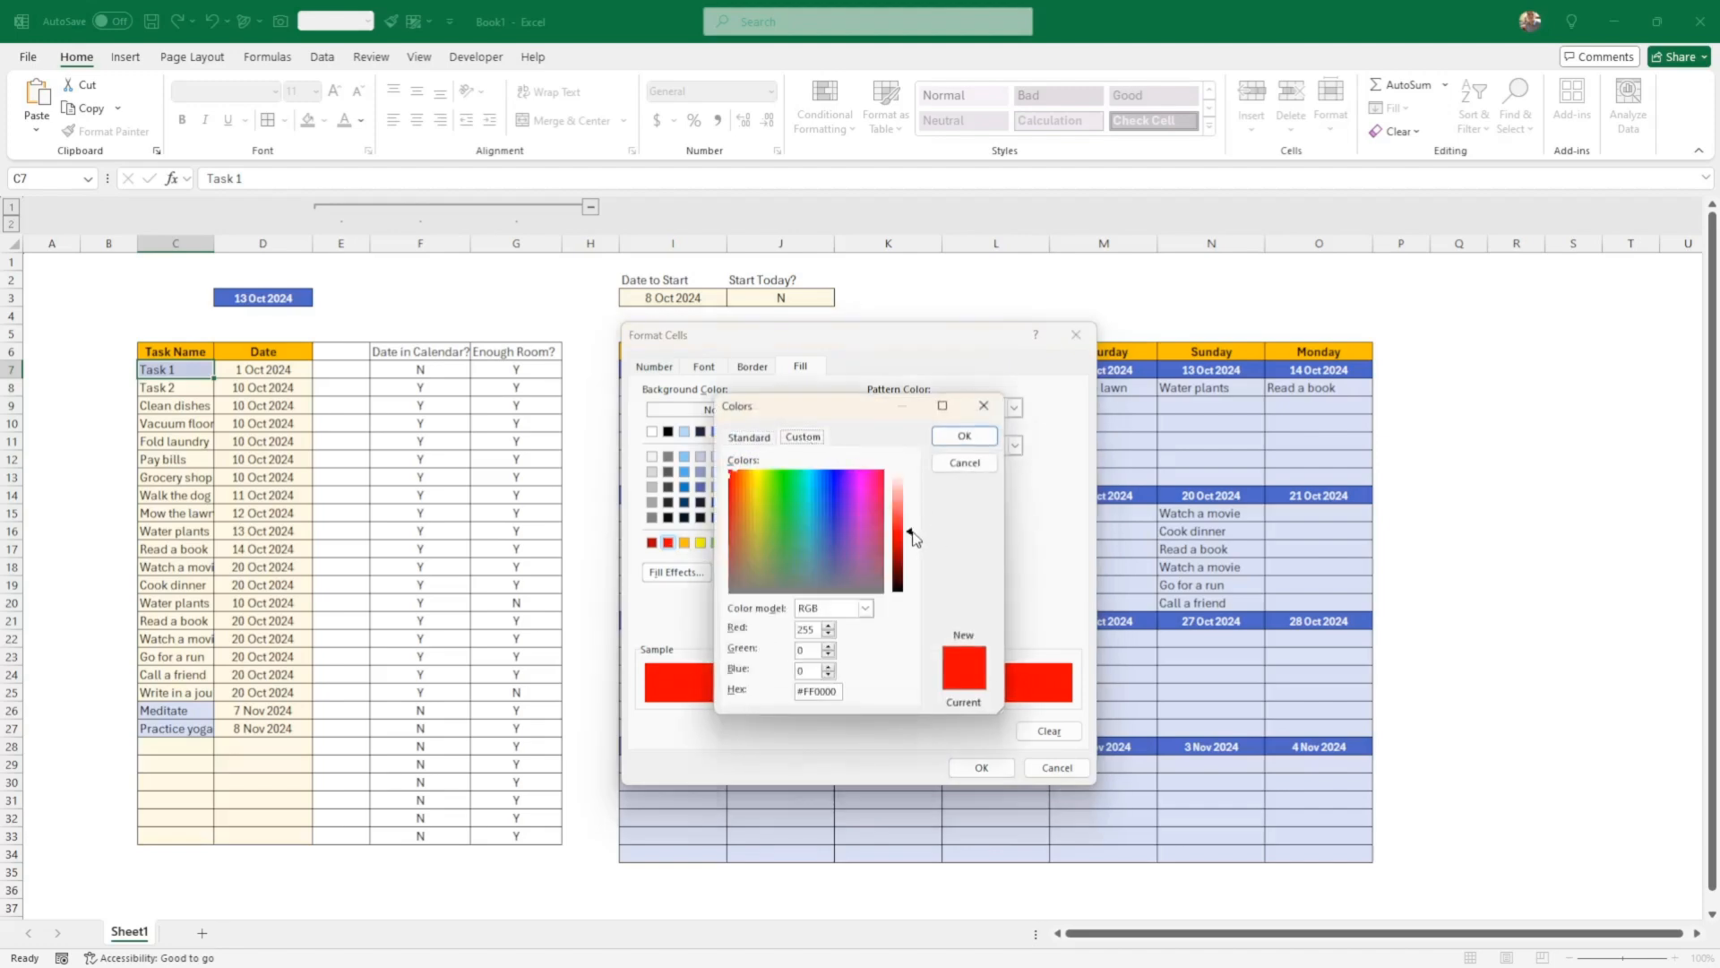
left_click_drag(914, 538, 910, 489)
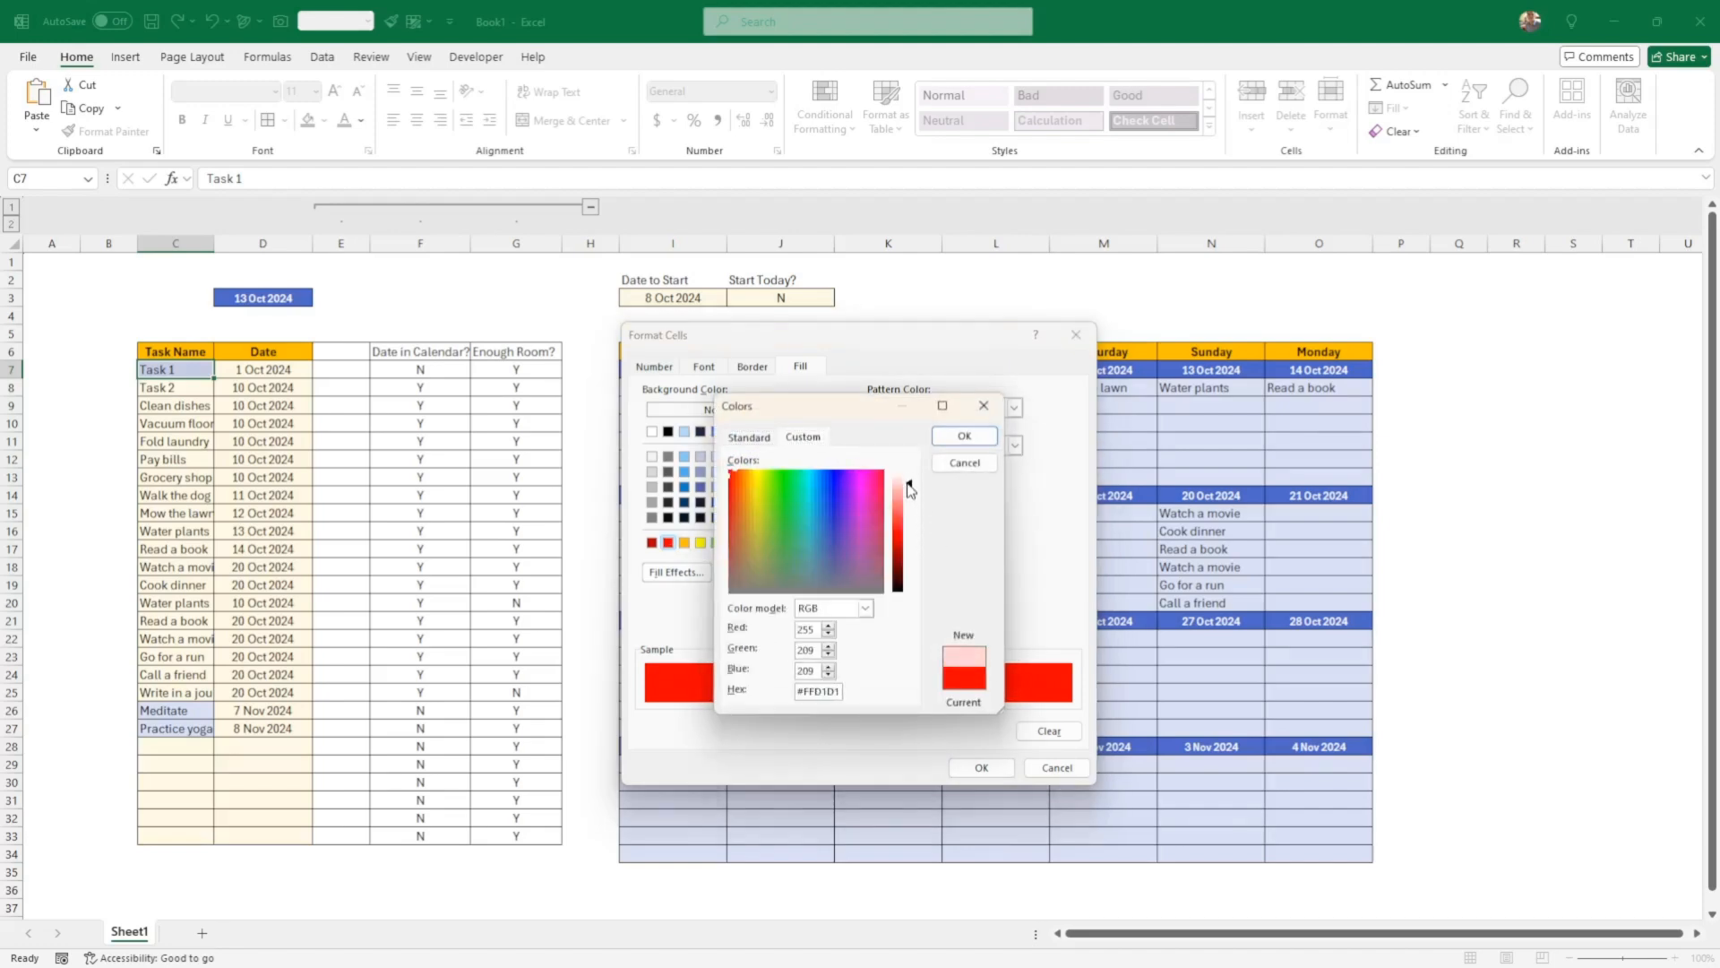
left_click(964, 436)
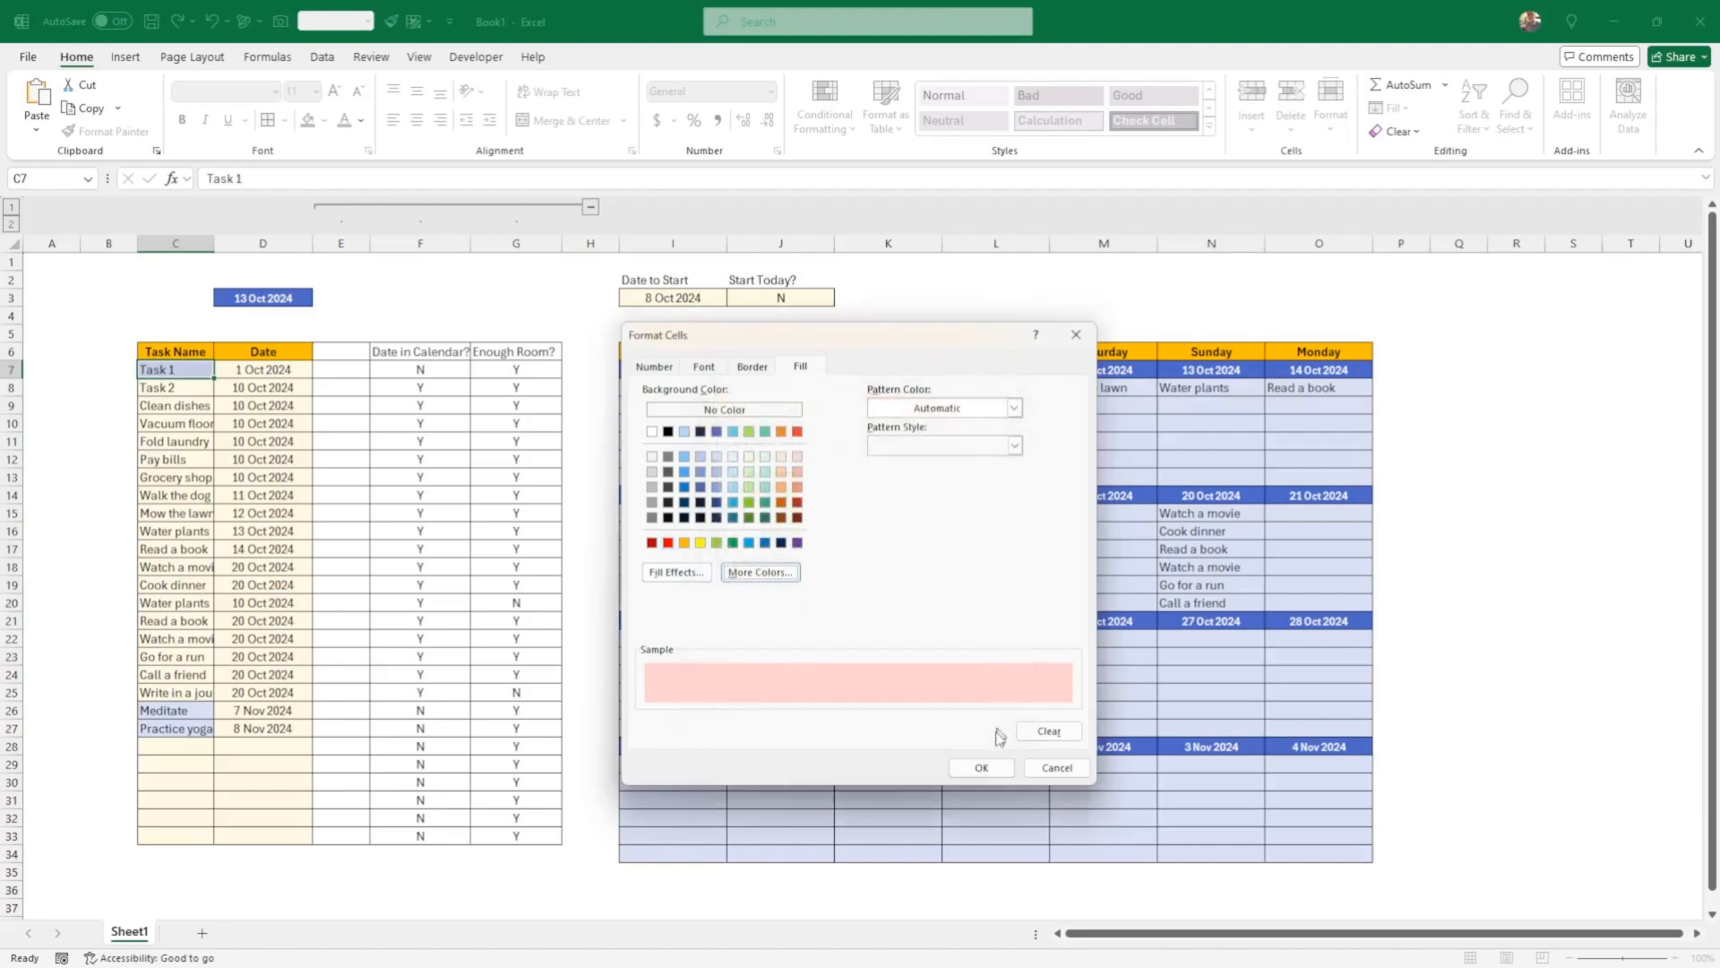
left_click(985, 766)
left_click(984, 751)
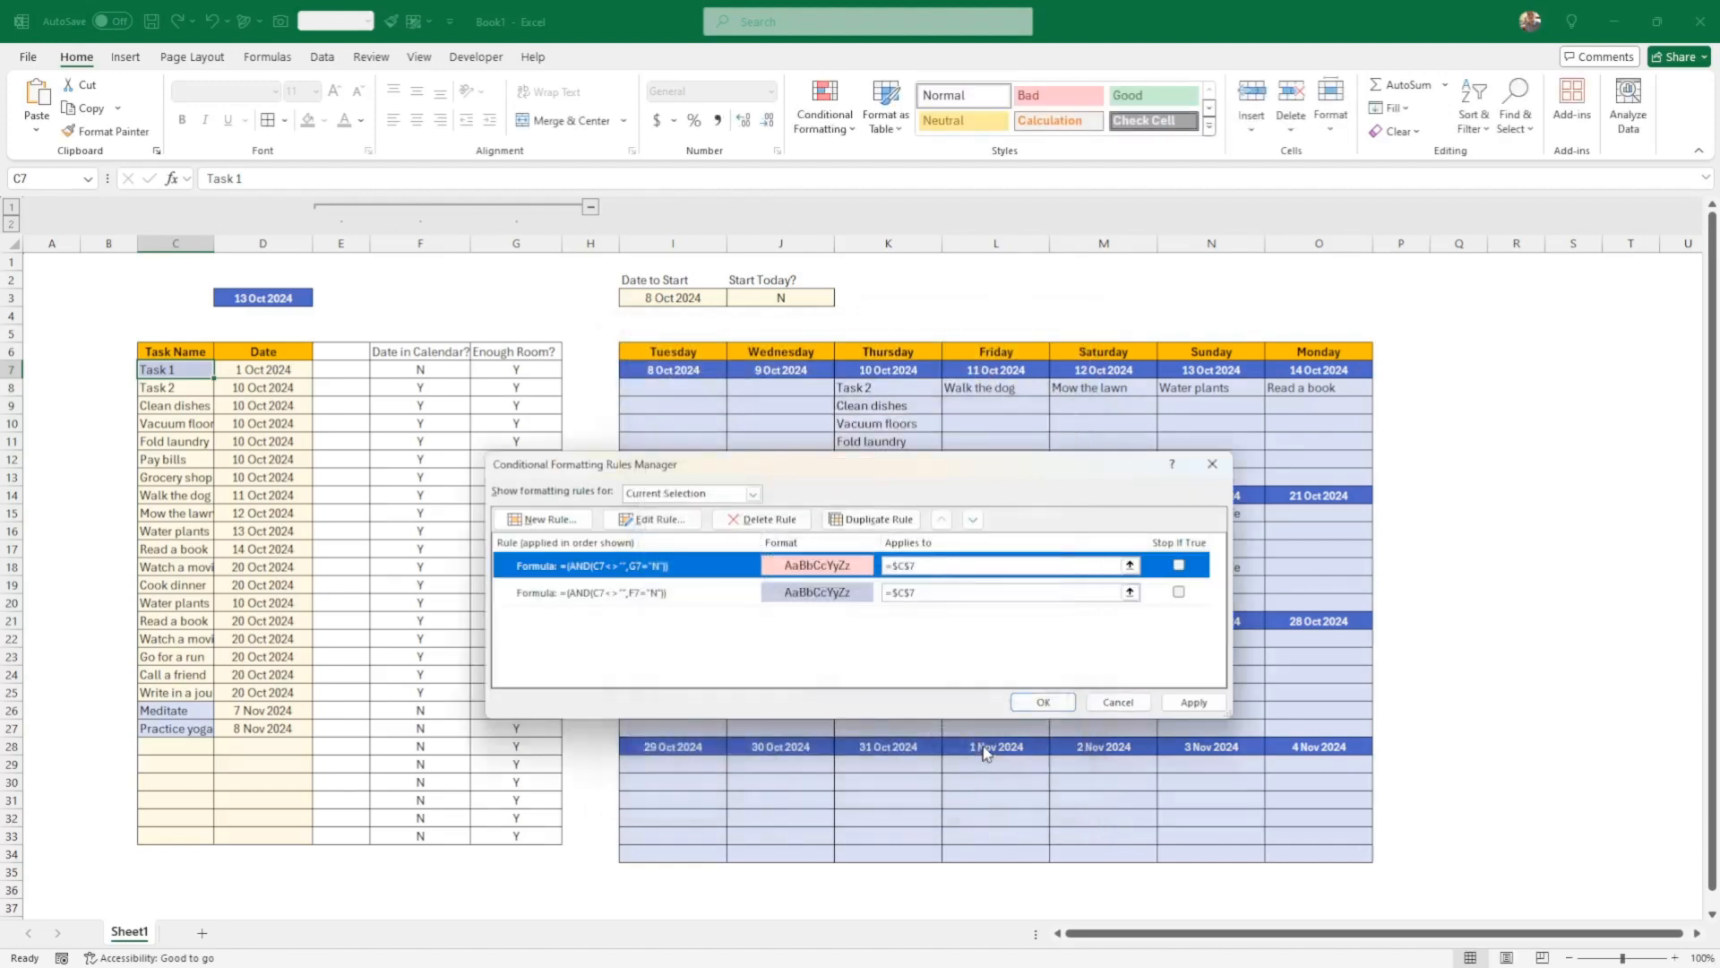
left_click(1194, 702)
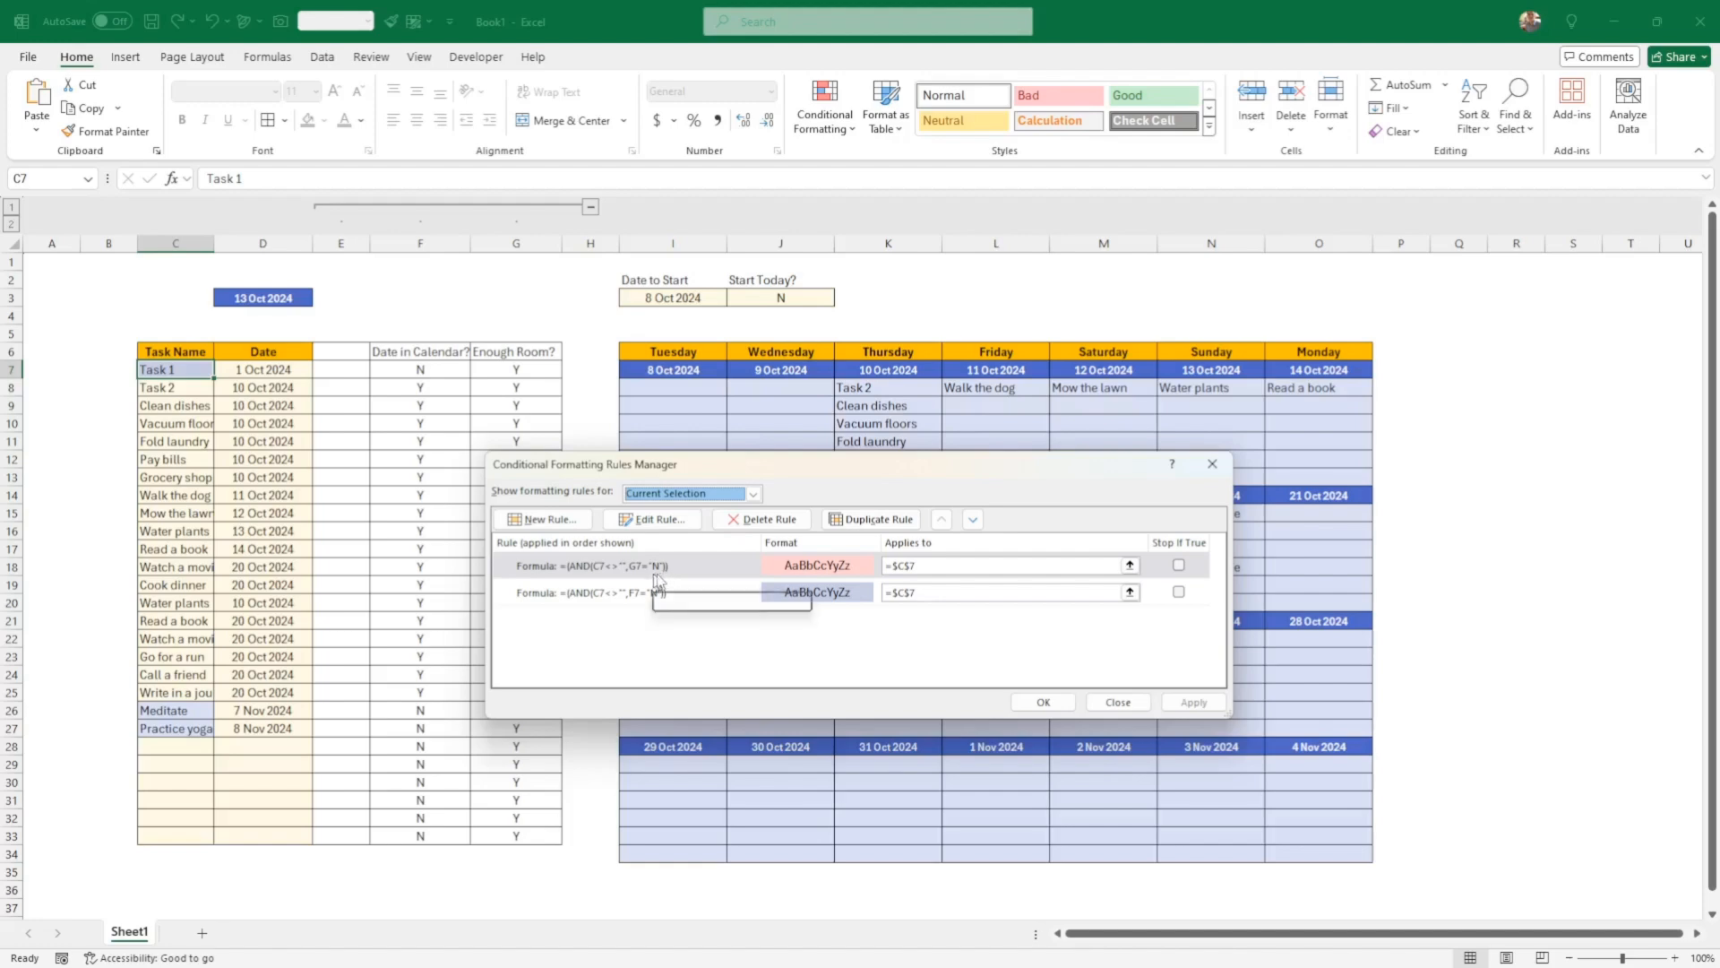
Apply both task-name formatting rules to $C$7:$C$33 and compare the flagged task in row 20 with the tasks under 10 Oct 2024
left_click(683, 571)
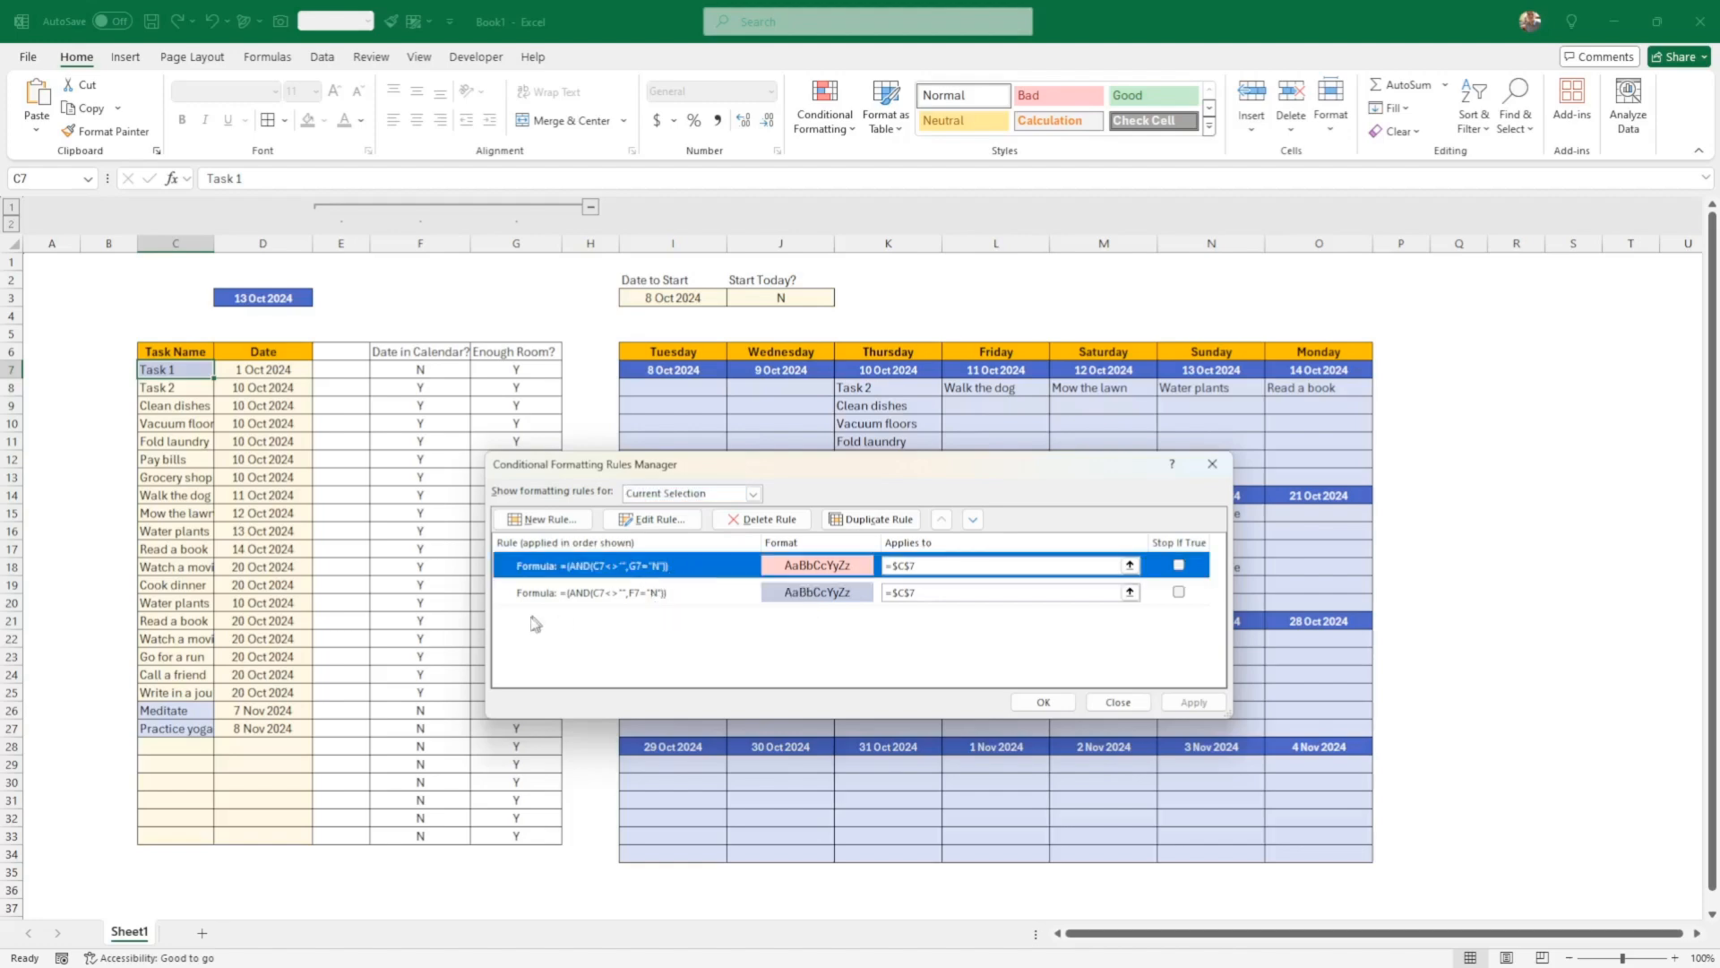
left_click_drag(726, 470, 861, 517)
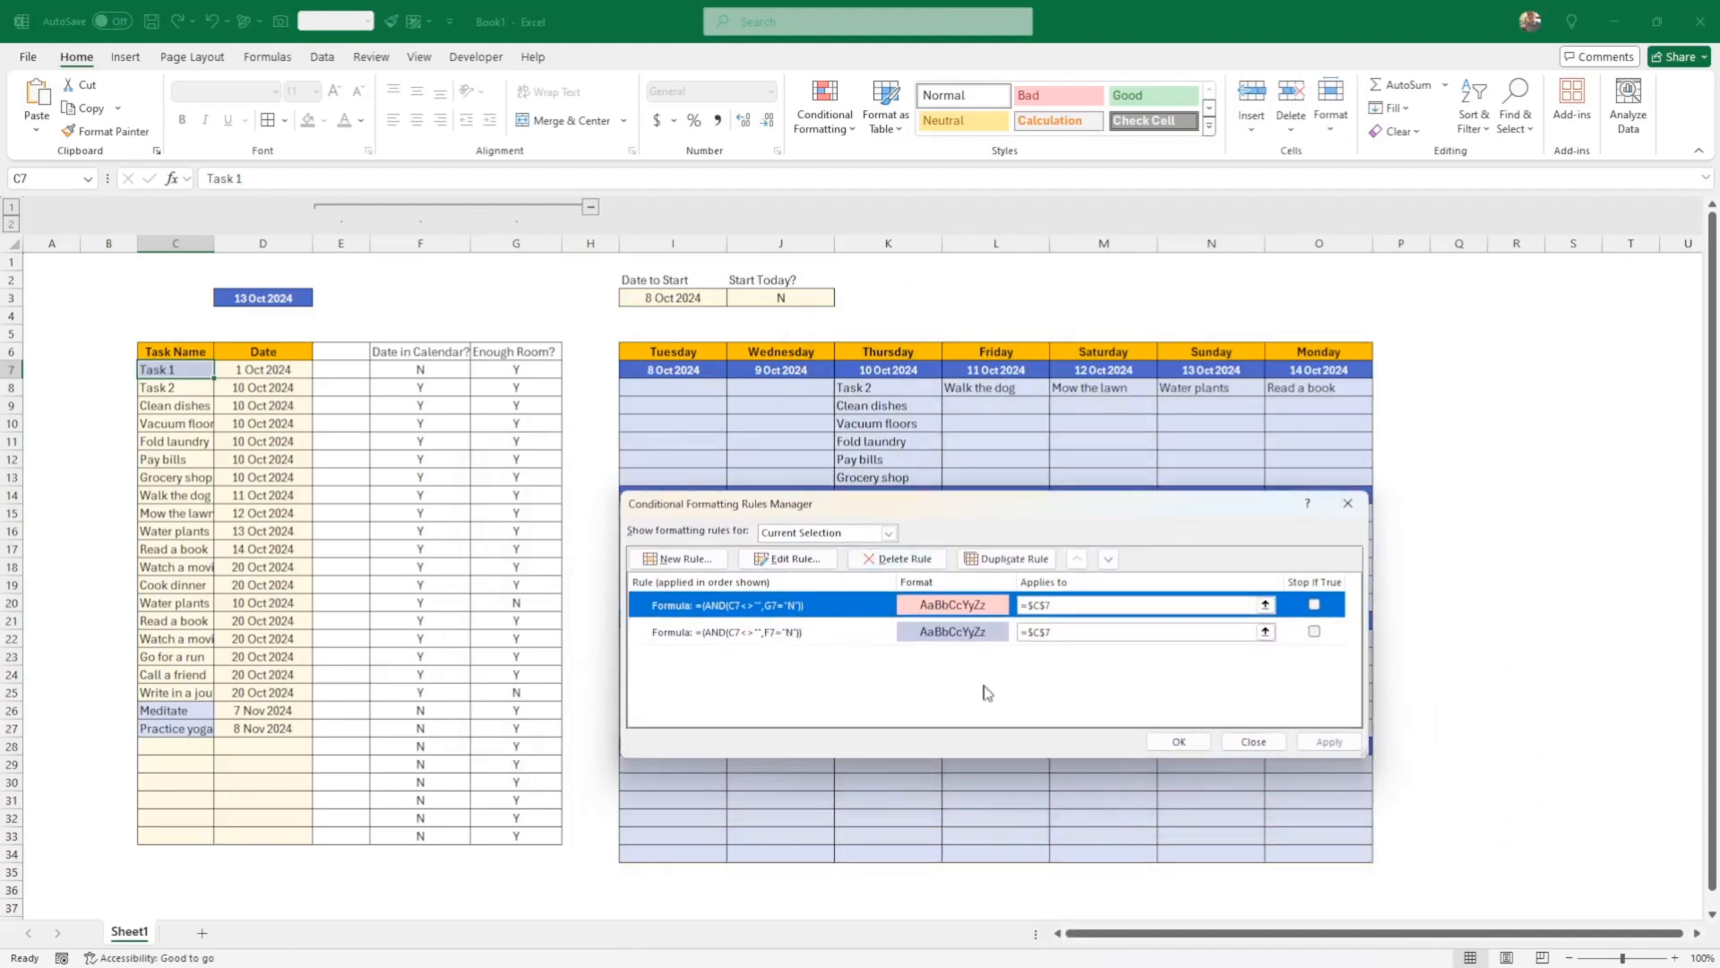
left_click(1066, 604)
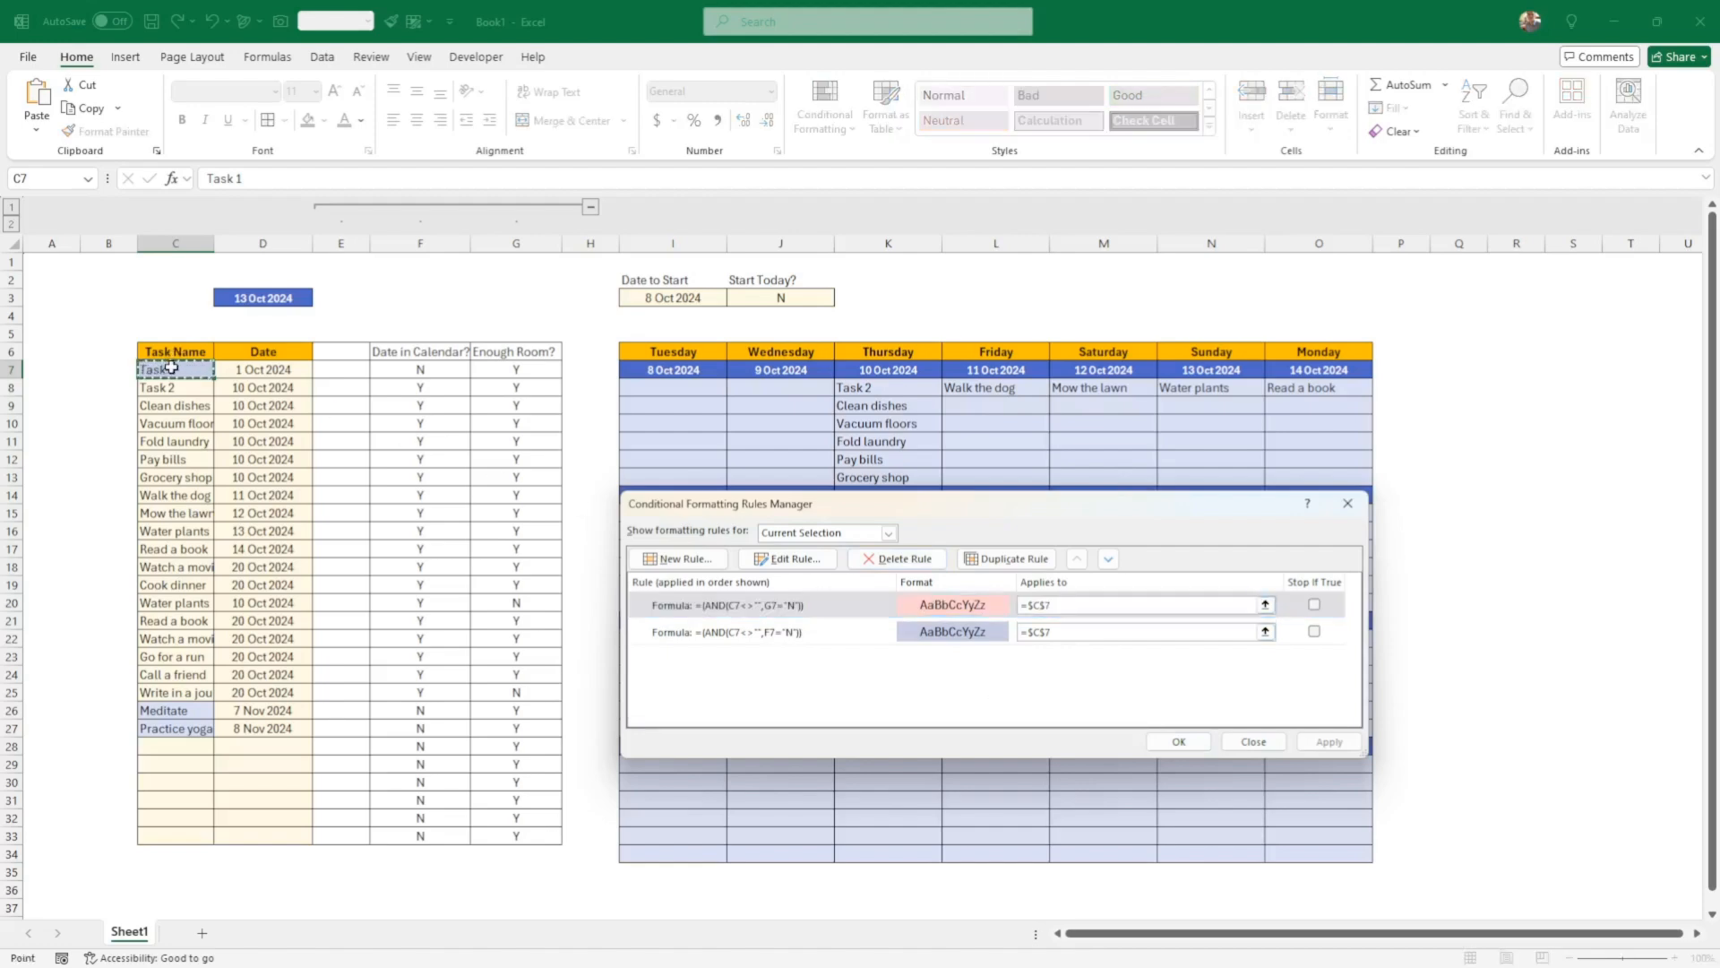
left_click(174, 376)
left_click_drag(176, 453, 183, 838)
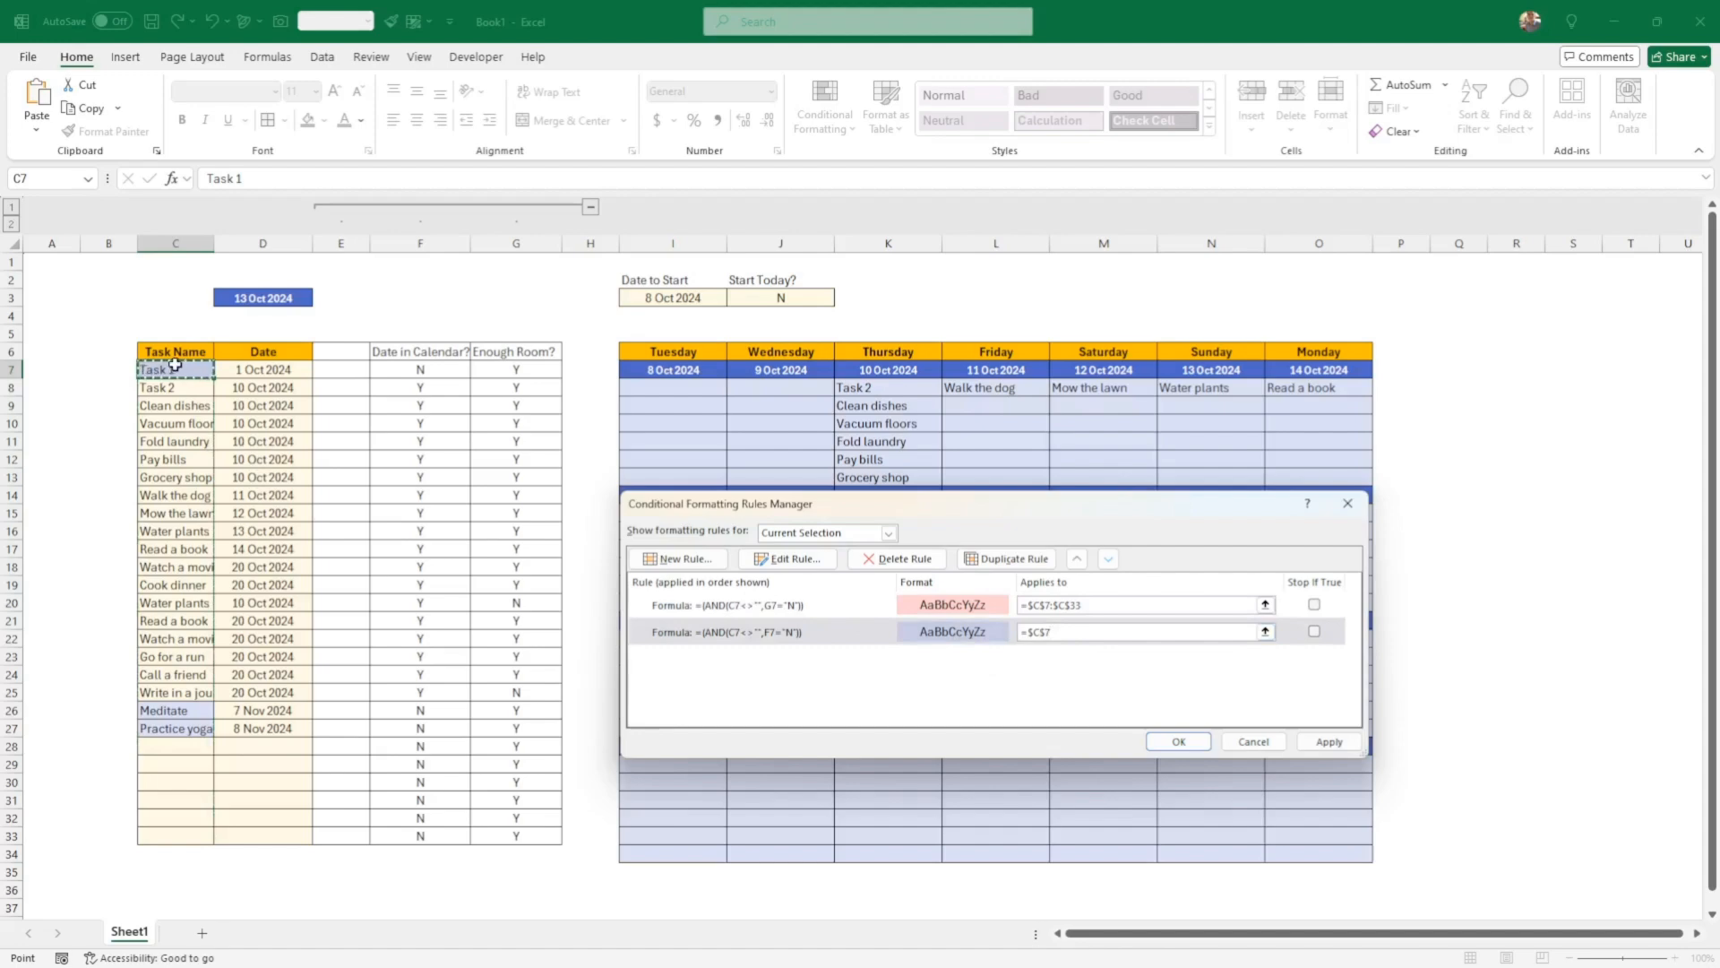
left_click_drag(157, 369, 200, 835)
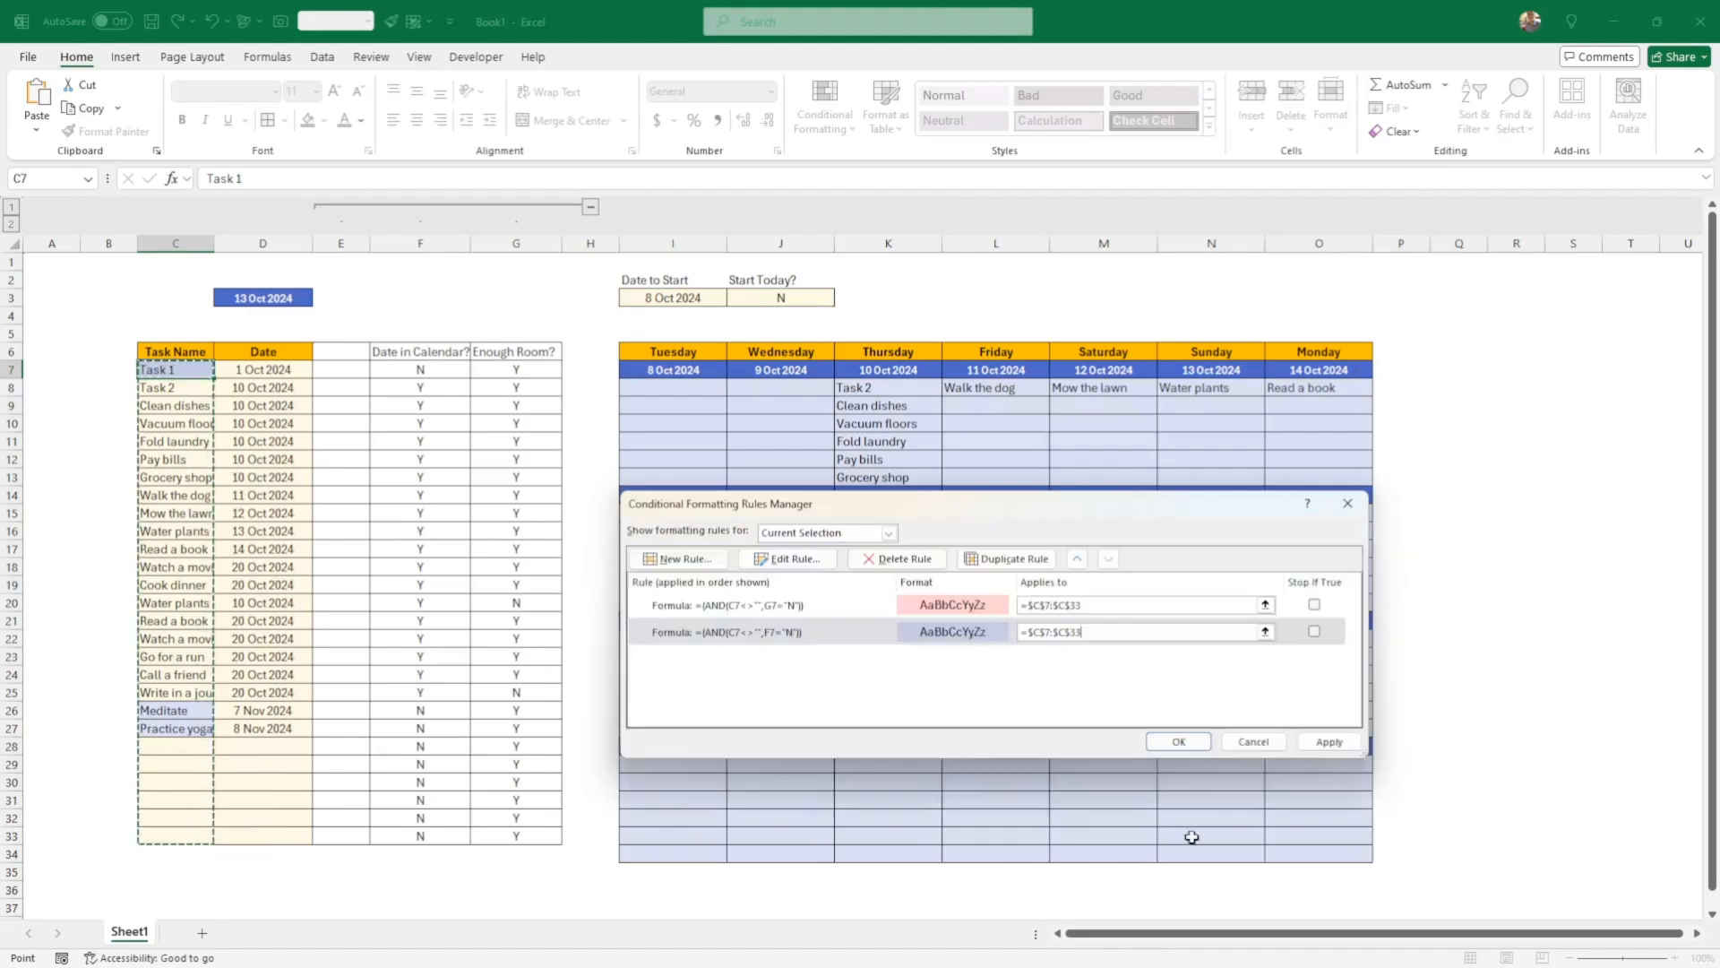
left_click(1329, 742)
left_click(1180, 743)
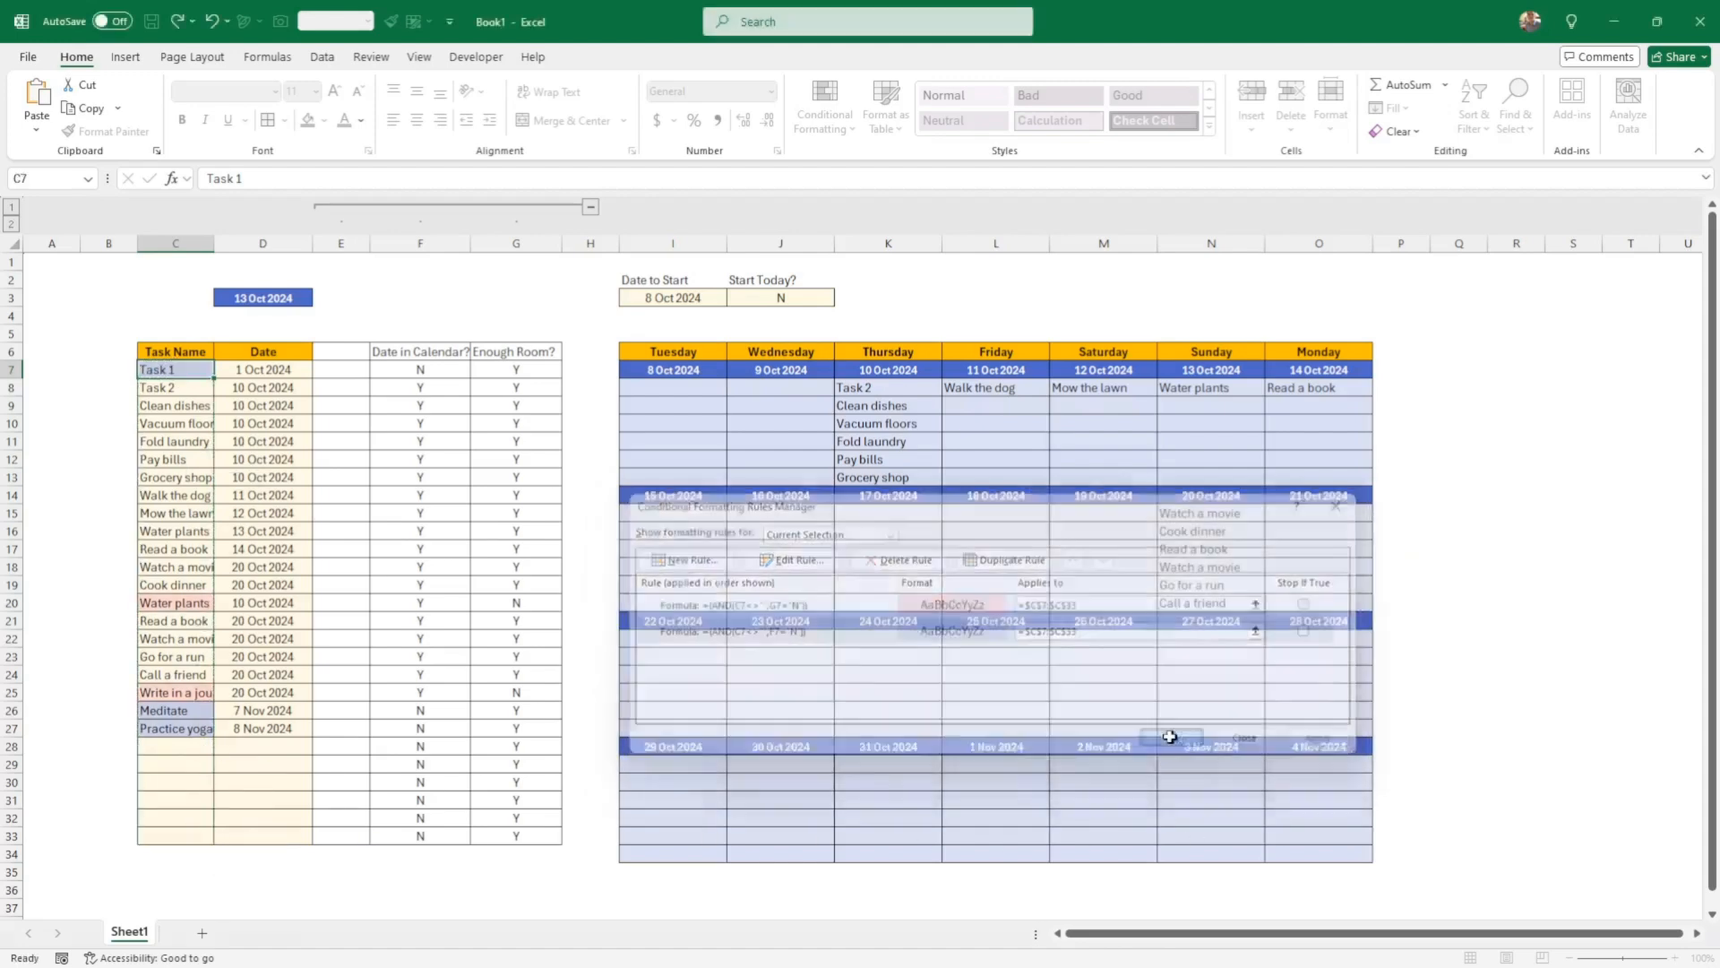
left_click_drag(182, 371, 175, 820)
left_click(245, 600)
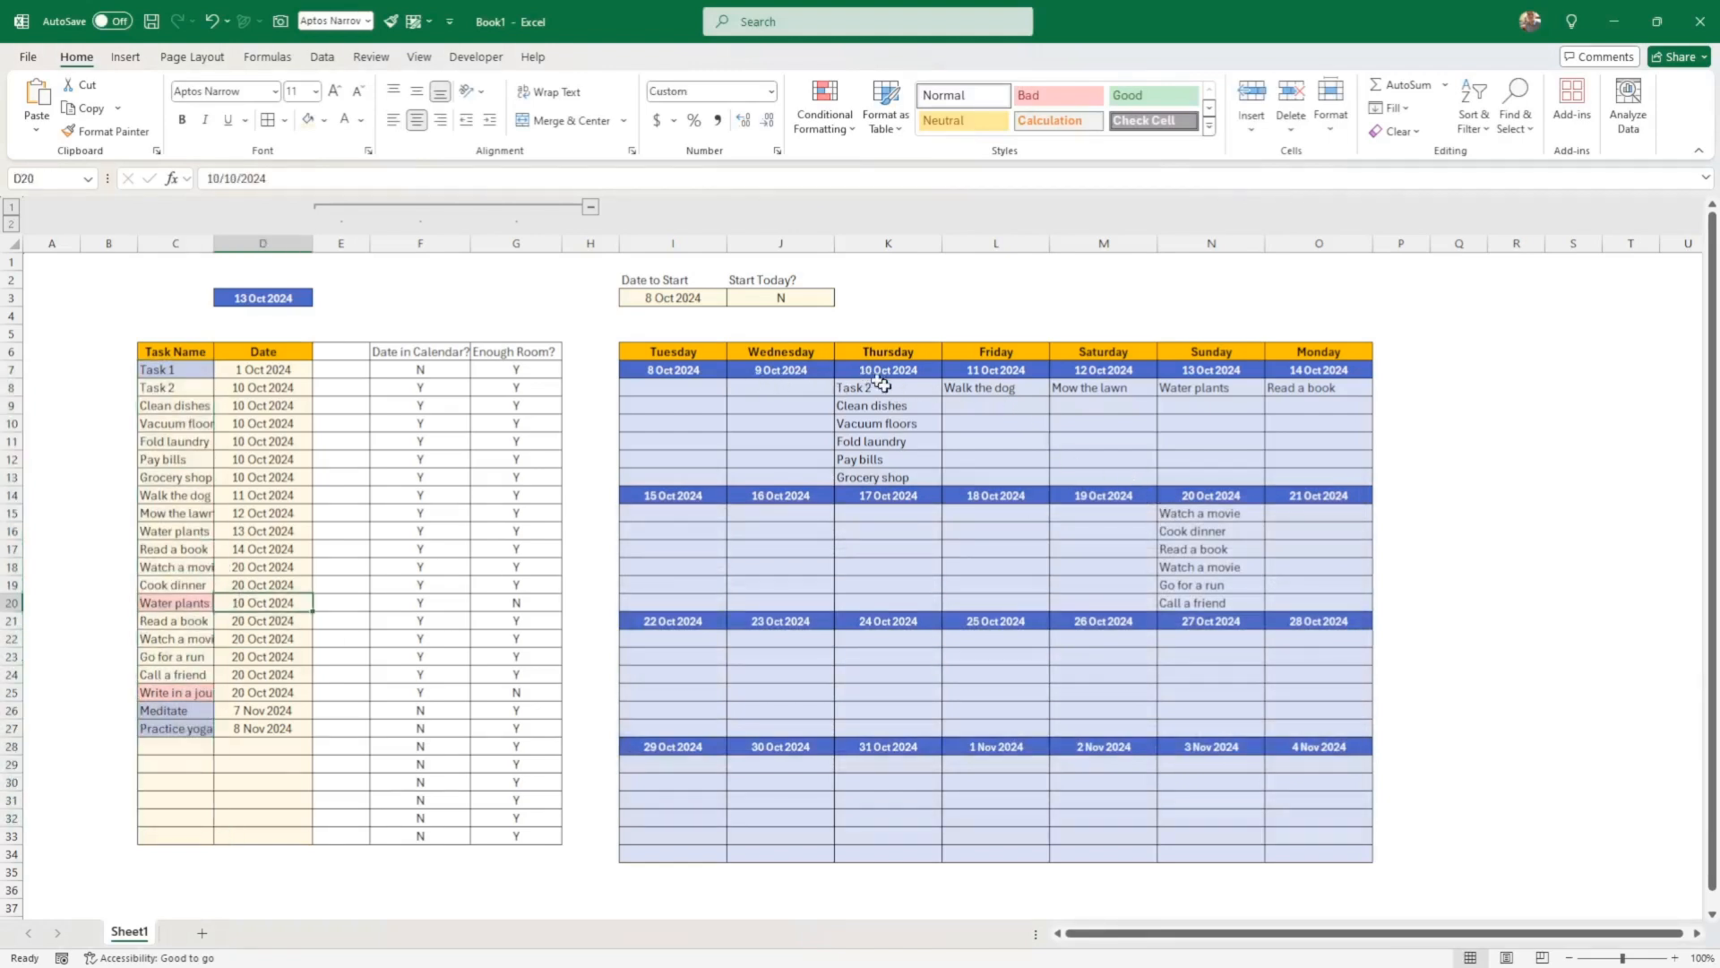
left_click(181, 602)
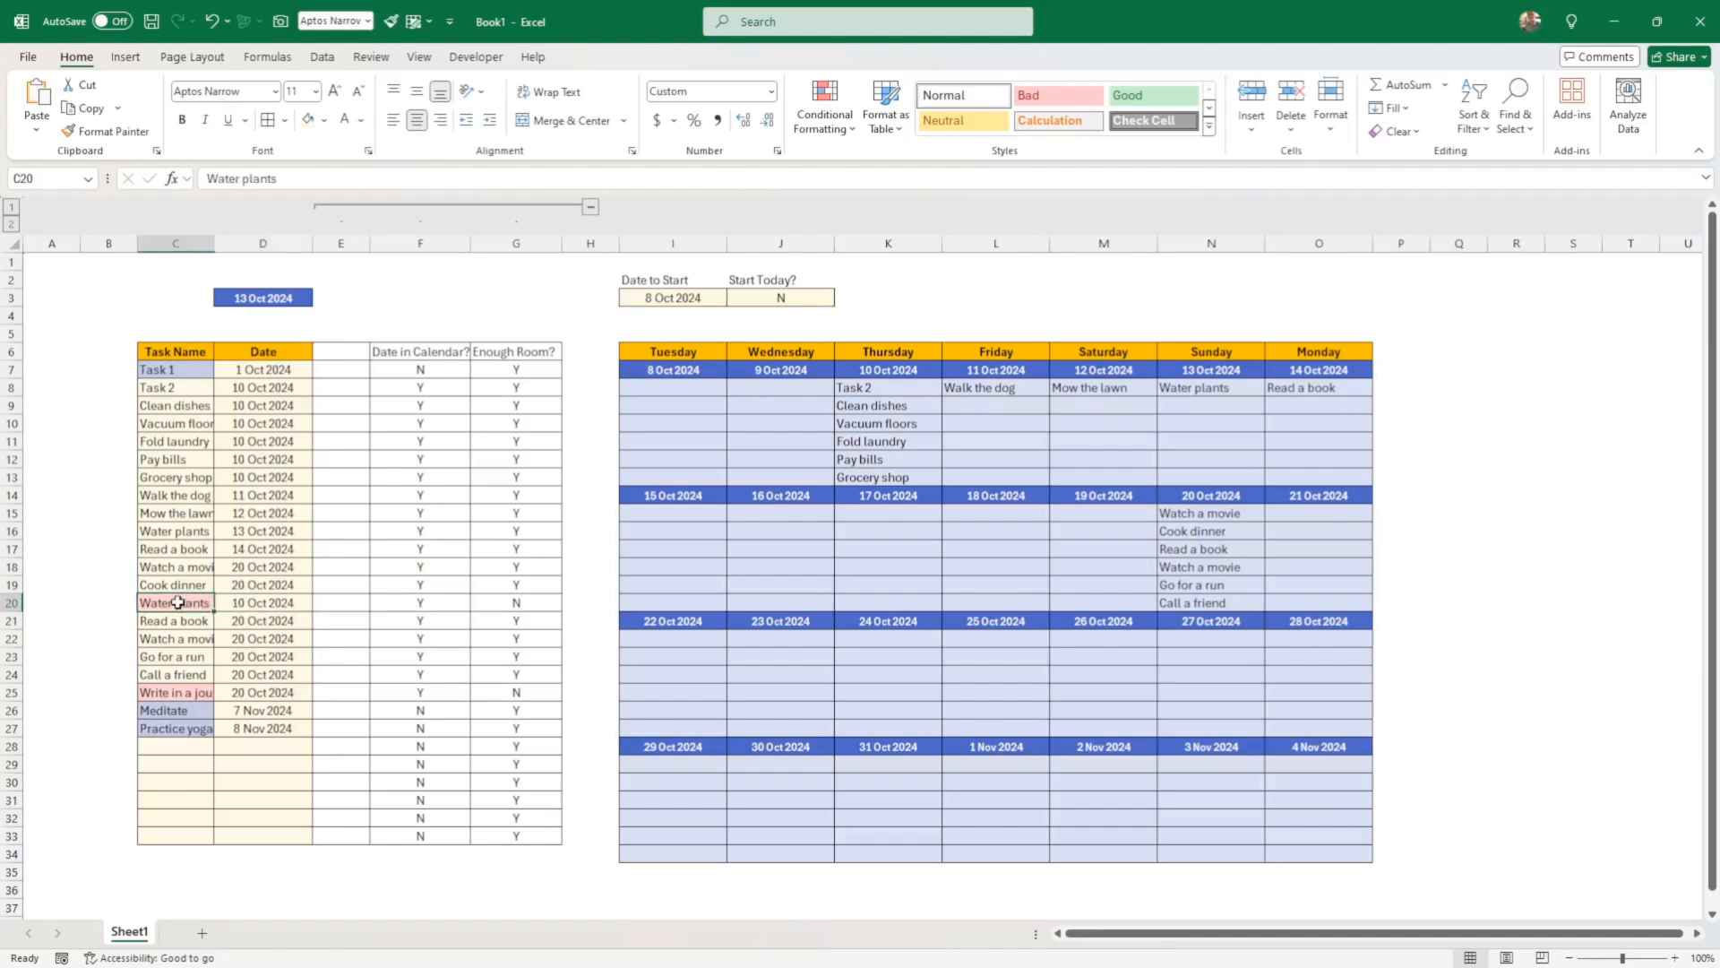
left_click(868, 388)
left_click_drag(868, 388, 889, 478)
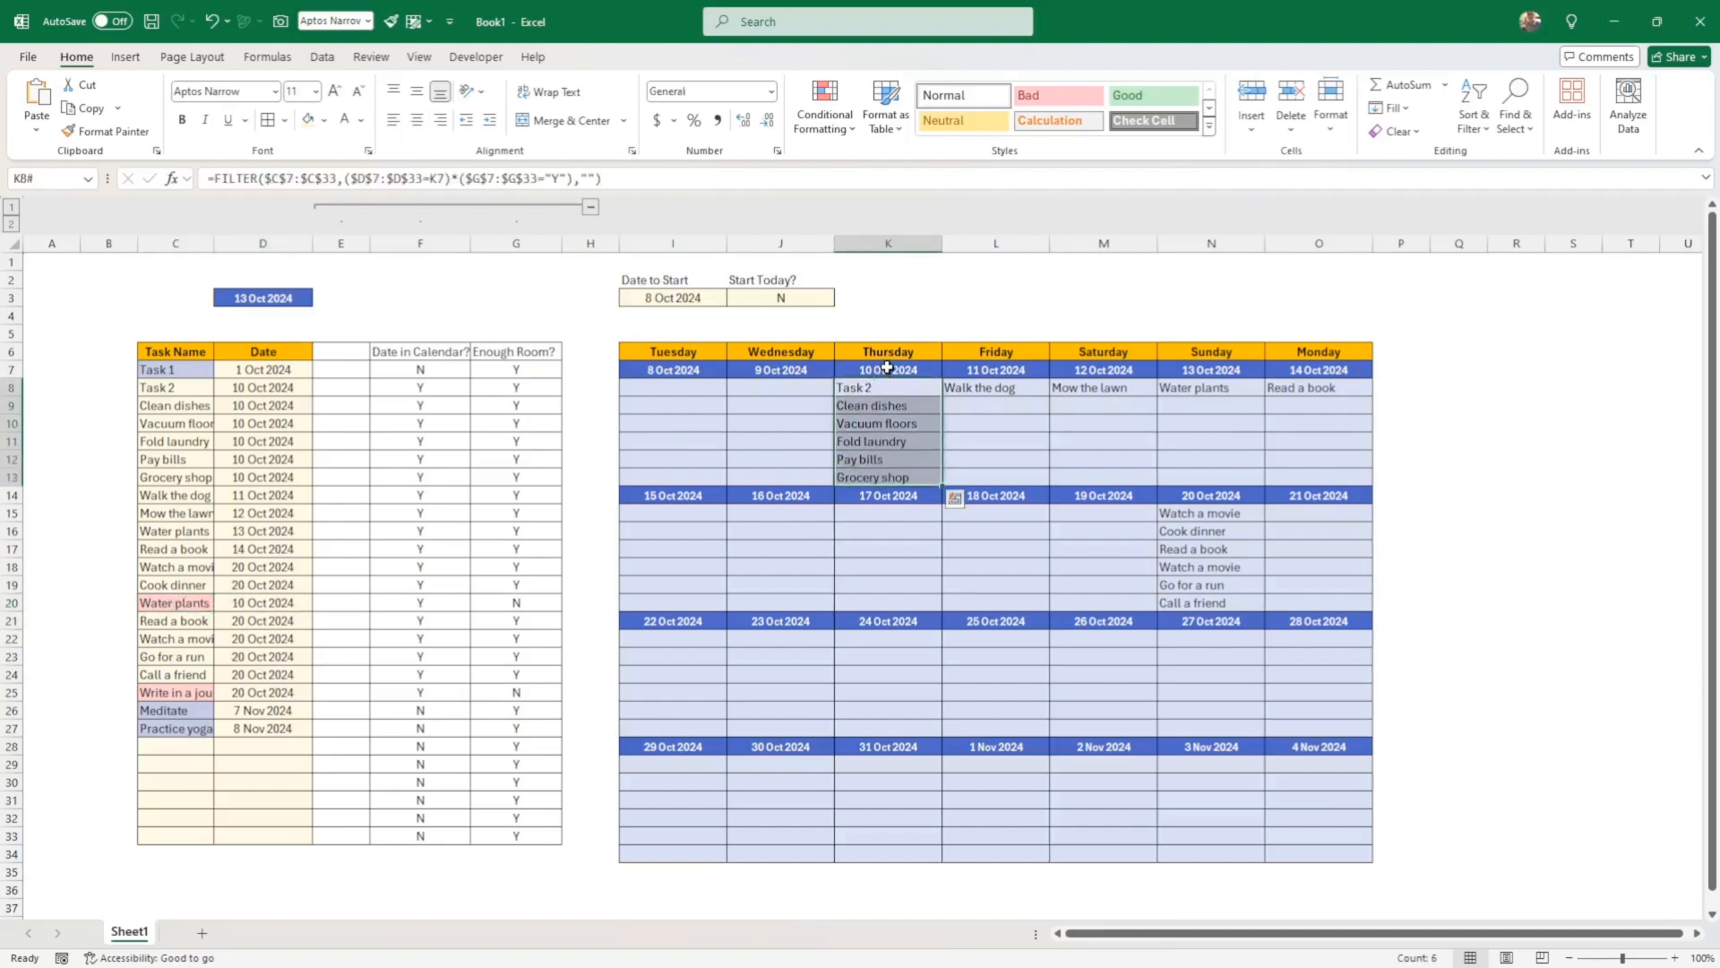
Add a formula-based conditional formatting rule to the first calendar date, I7, using =COUNTIF($D$7:$D$33,$I$7)>6
left_click(672, 374)
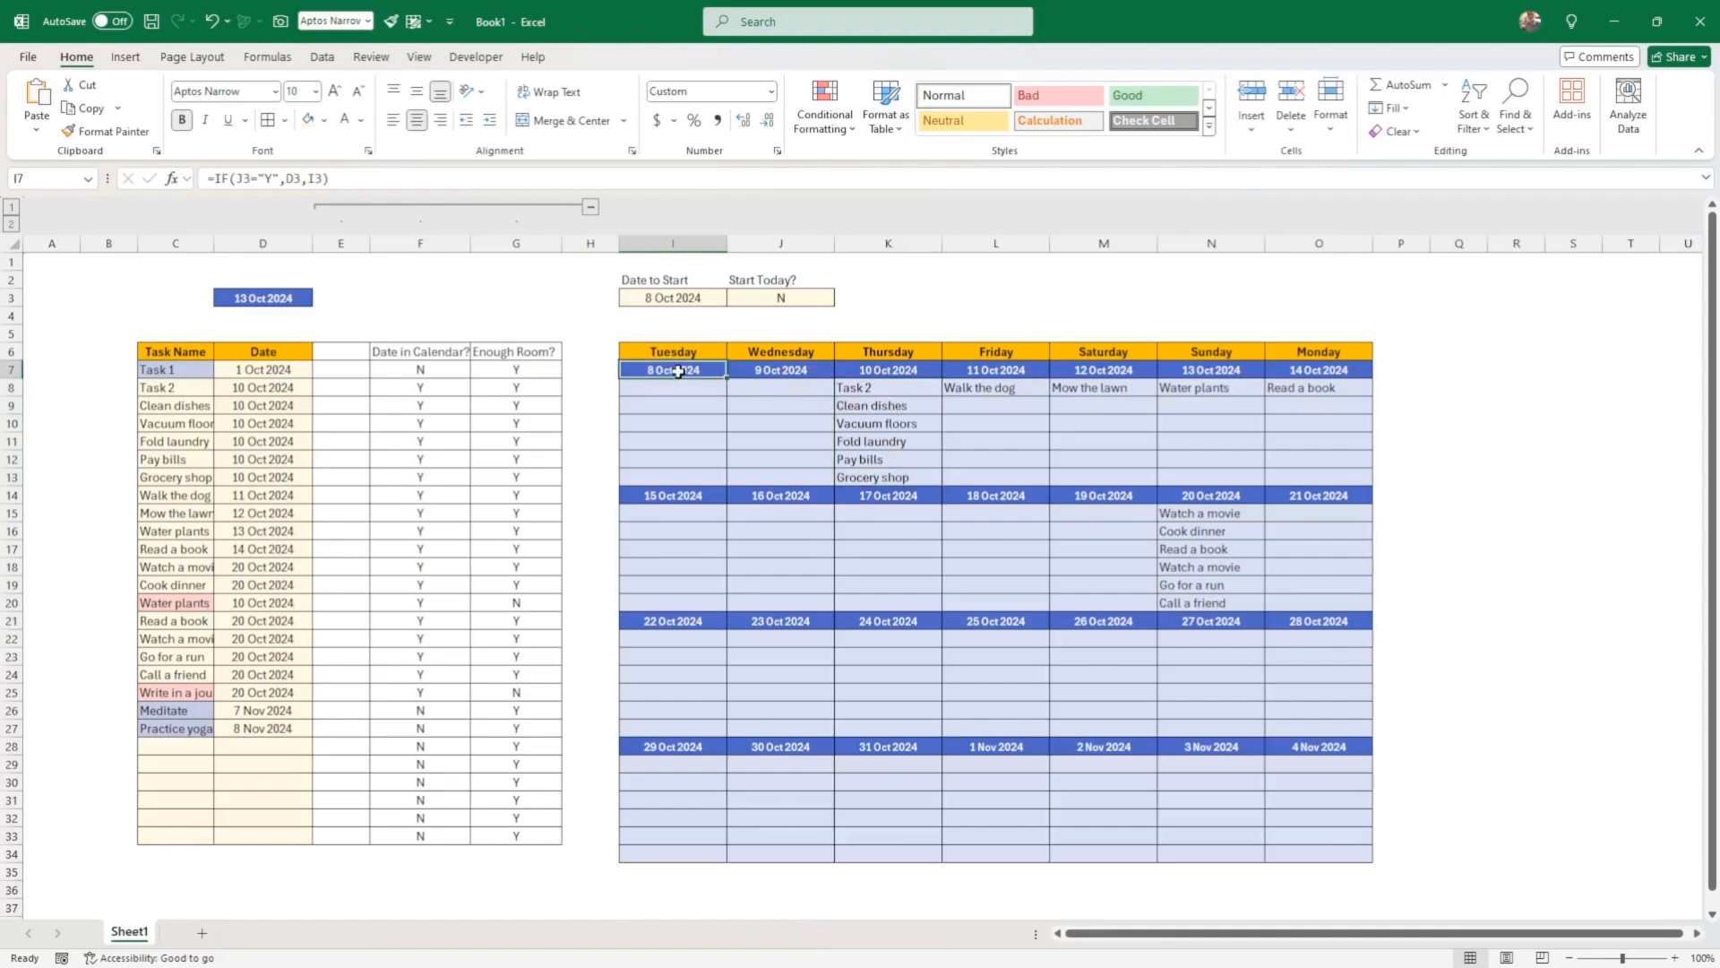
left_click(842, 130)
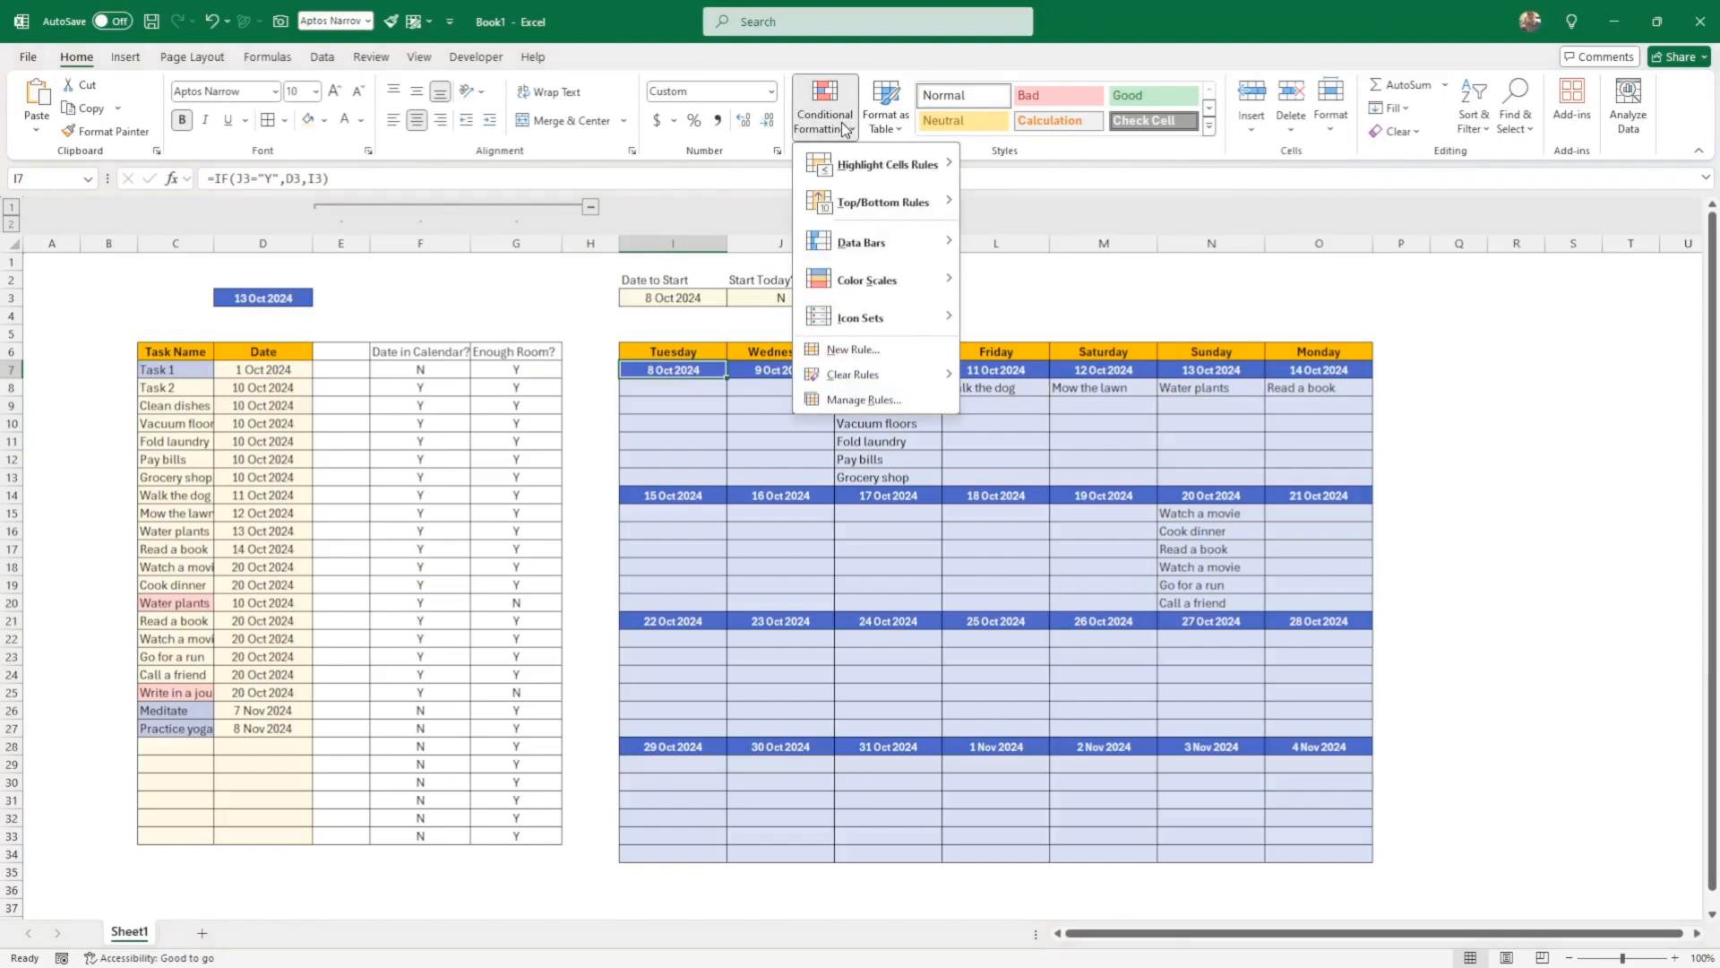
left_click(855, 350)
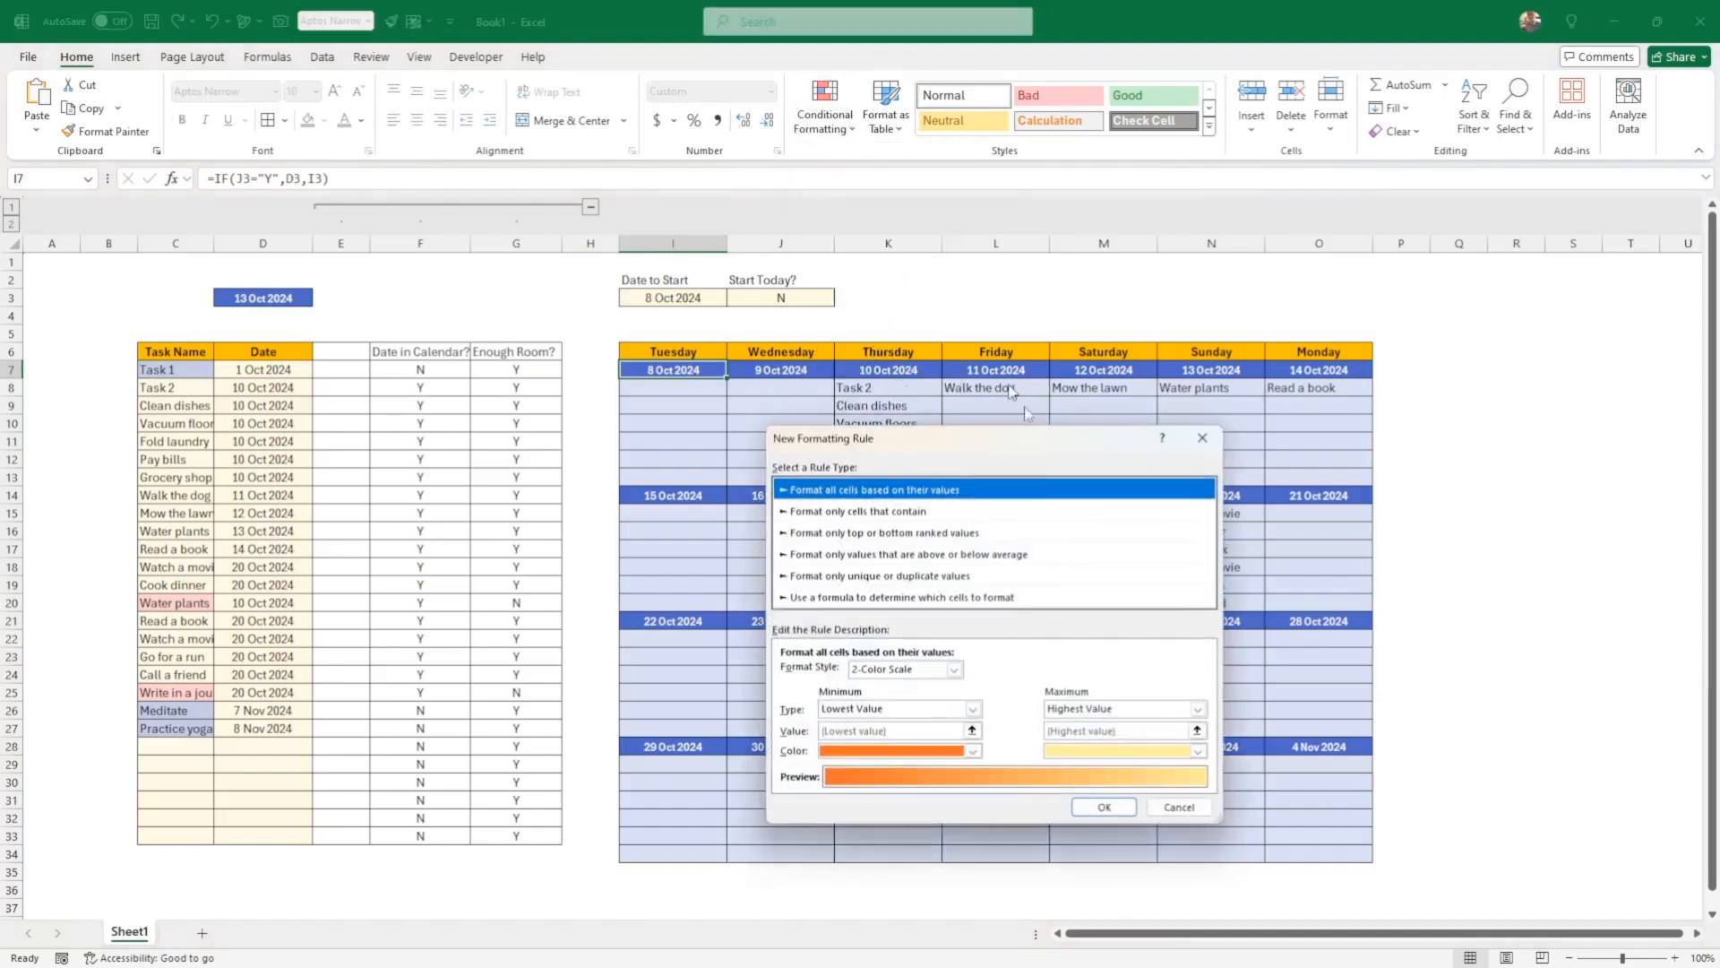
left_click(826, 598)
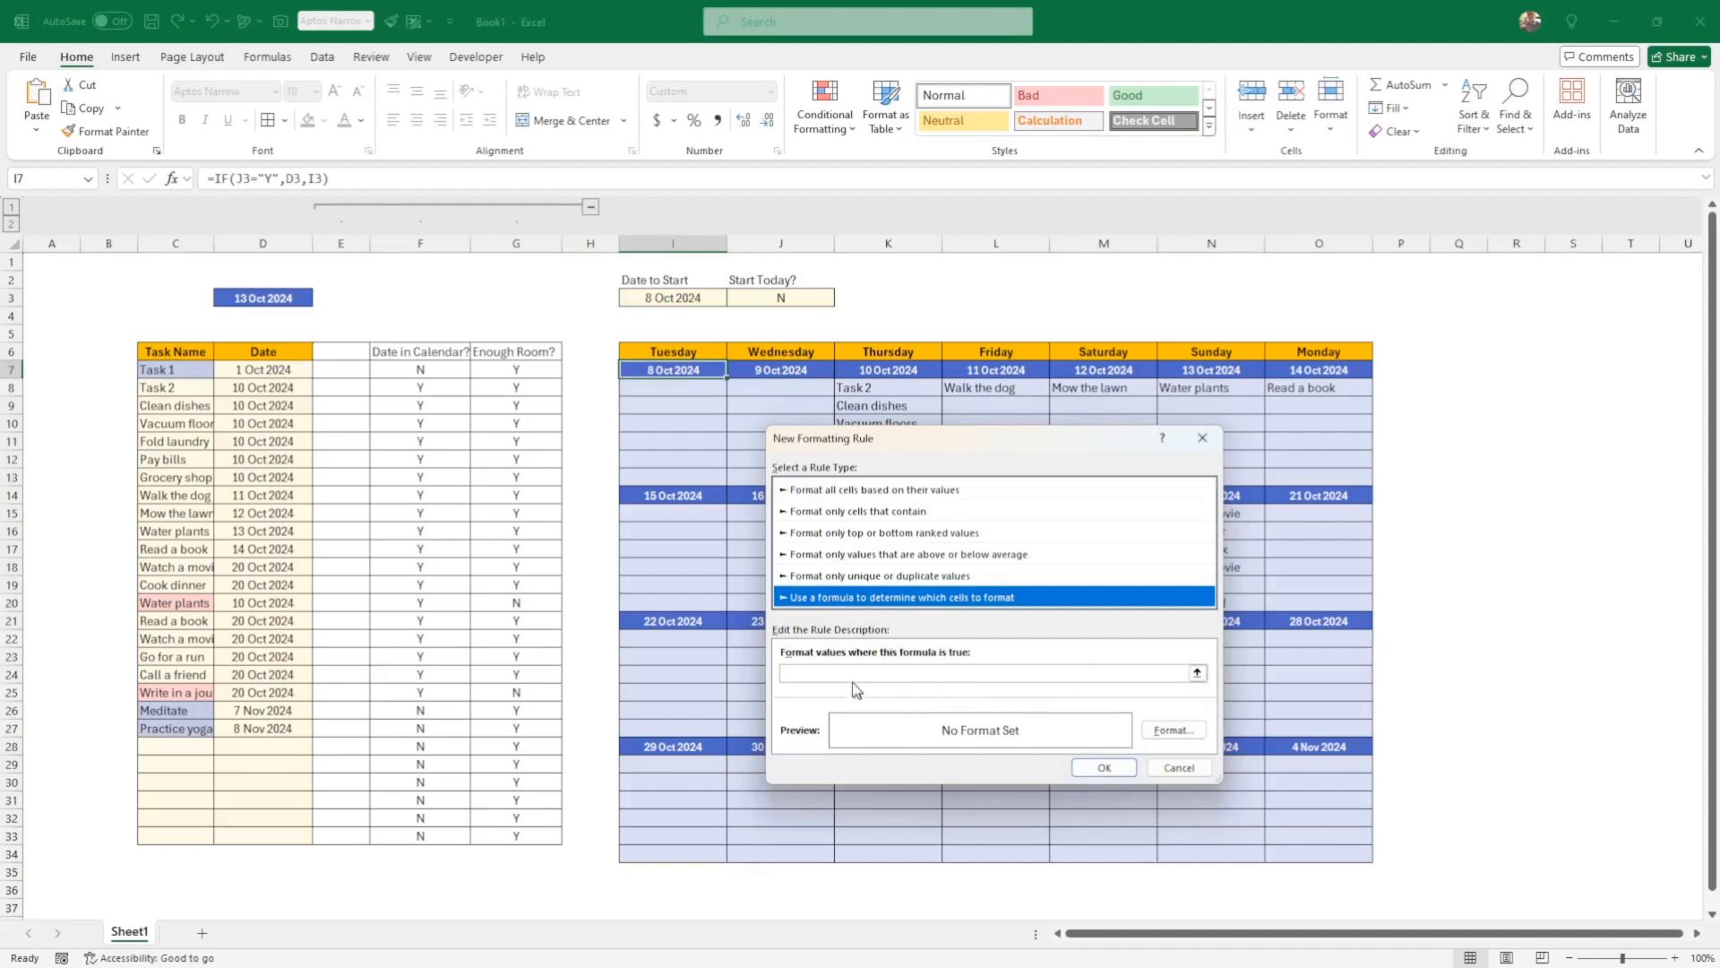
left_click(826, 673)
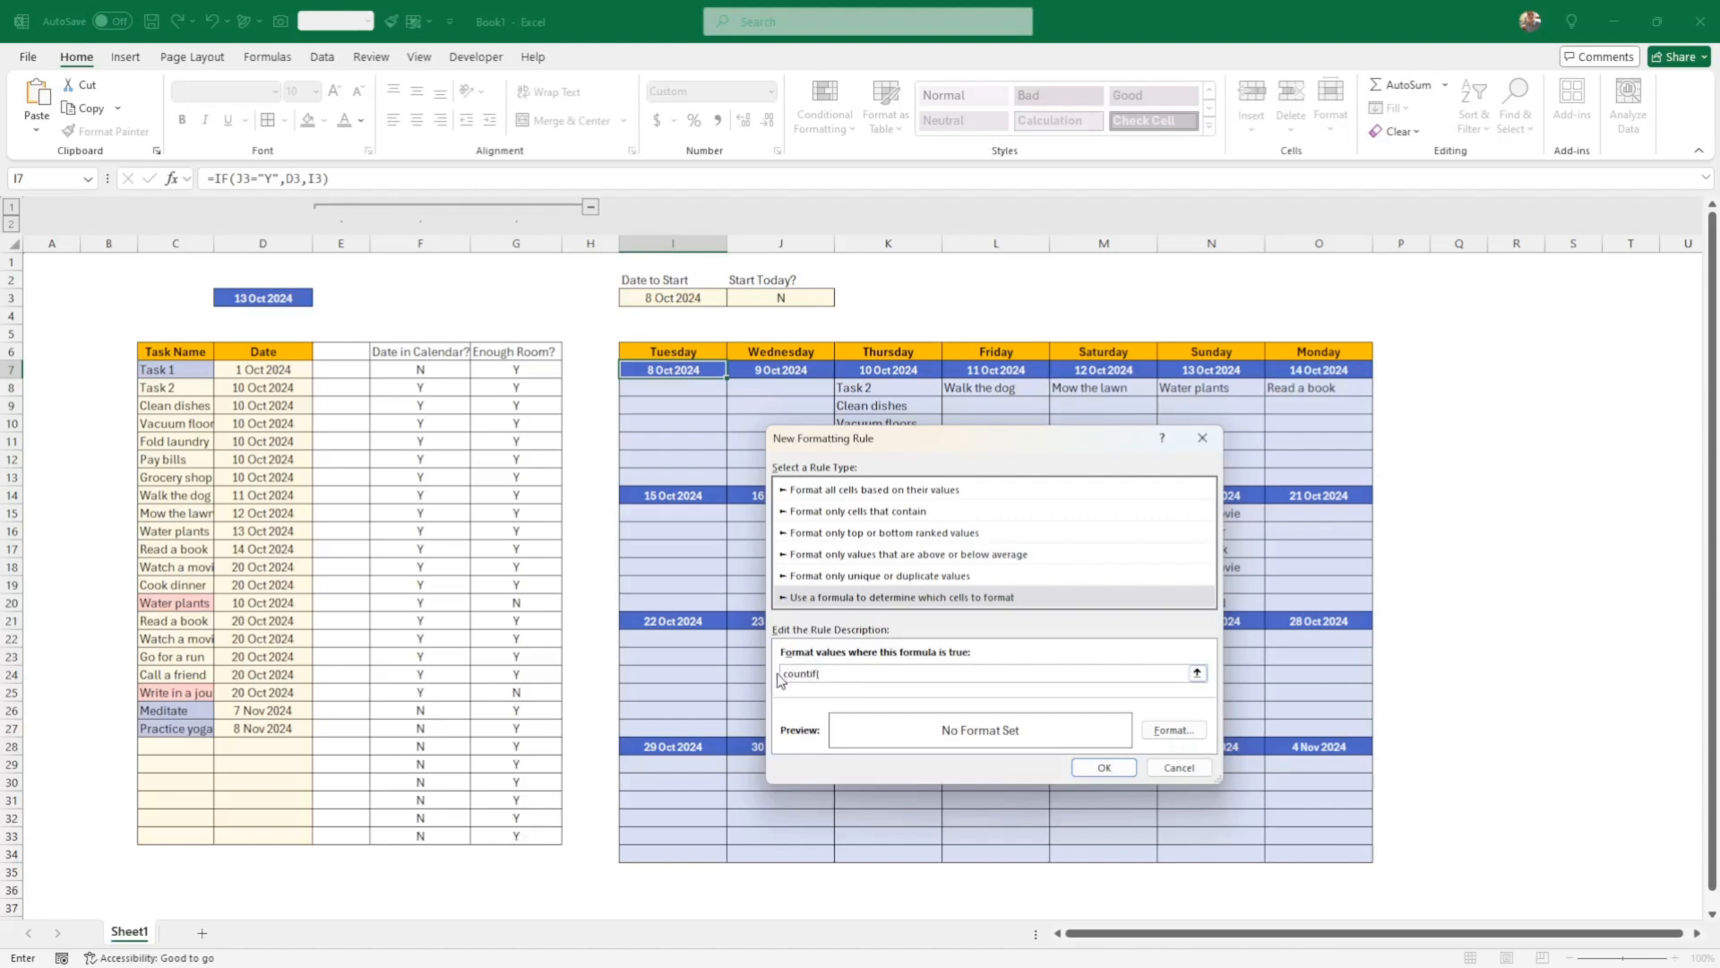
type("=")
left_click_drag(264, 369, 260, 838)
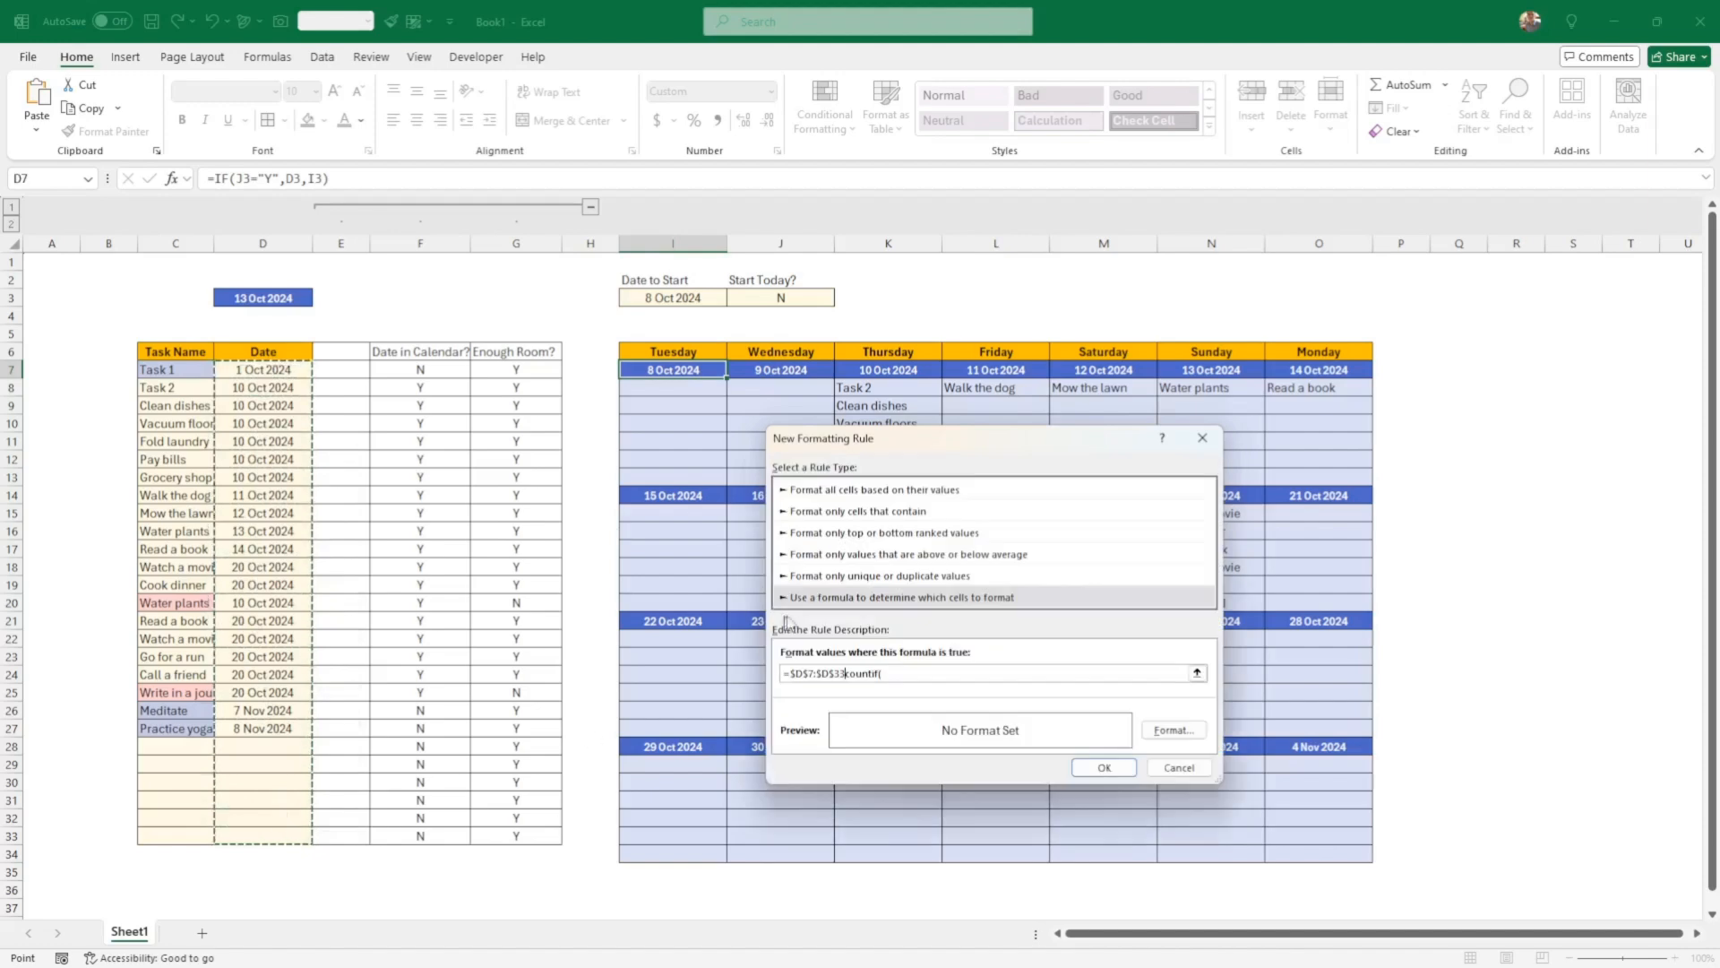
left_click_drag(886, 674, 791, 674)
type("cou")
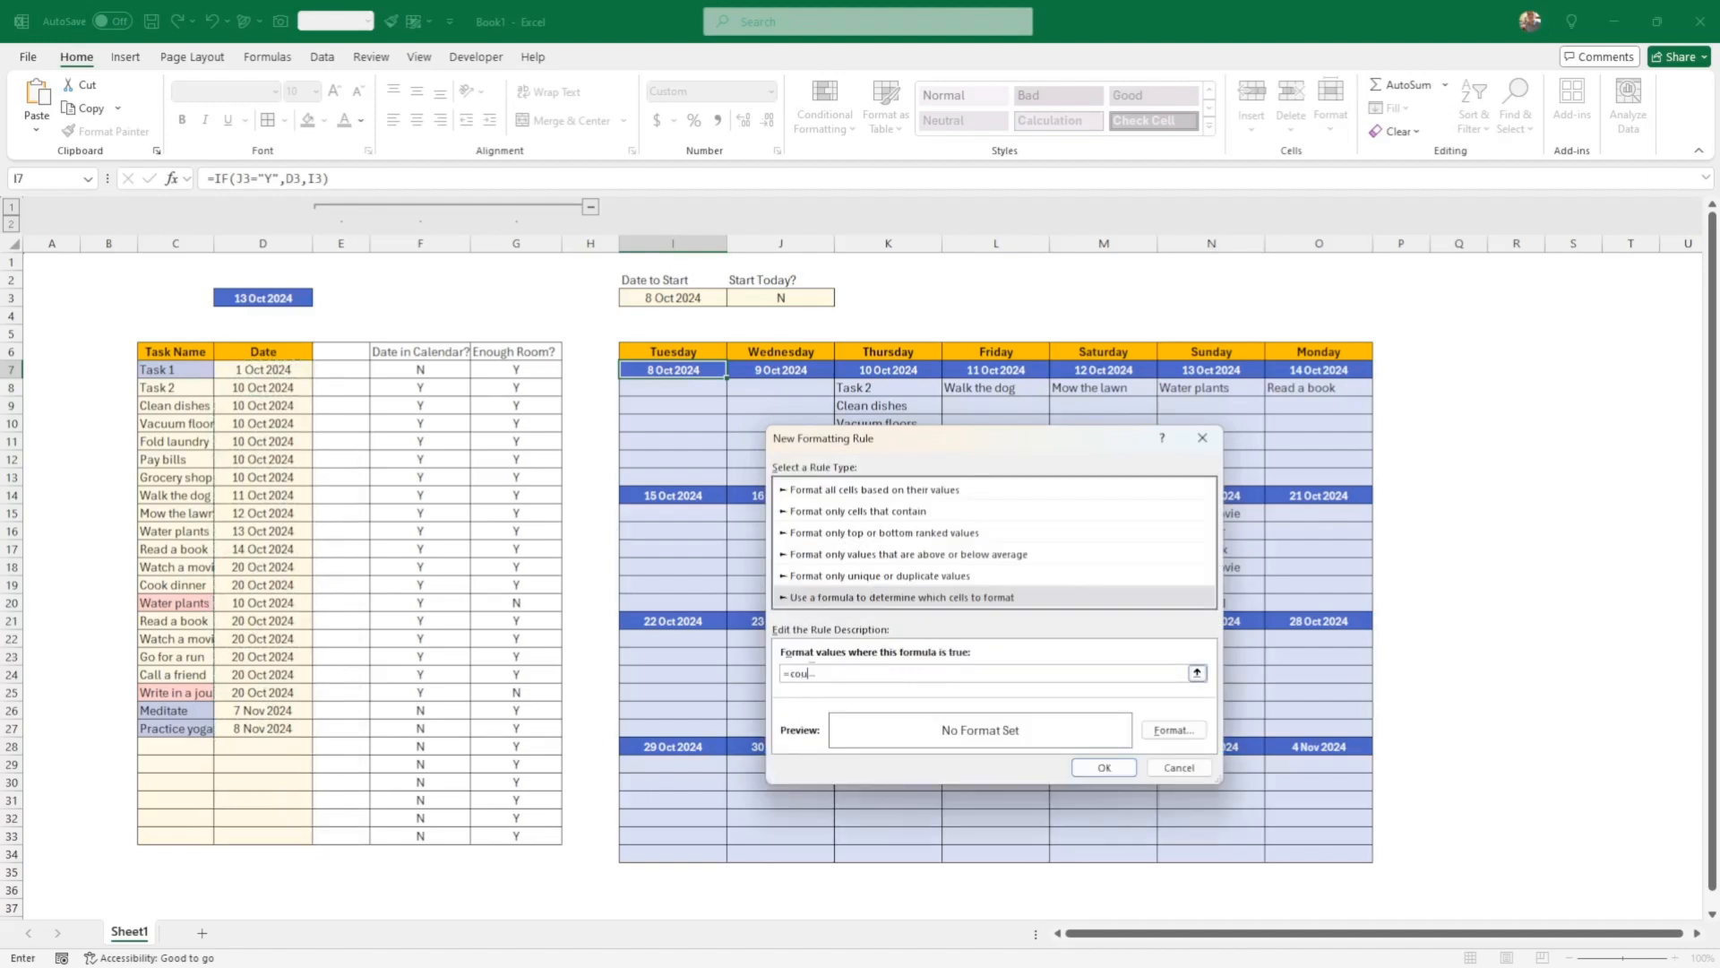
type("ntif(")
left_click_drag(266, 371, 281, 823)
left_click_drag(280, 832, 280, 833)
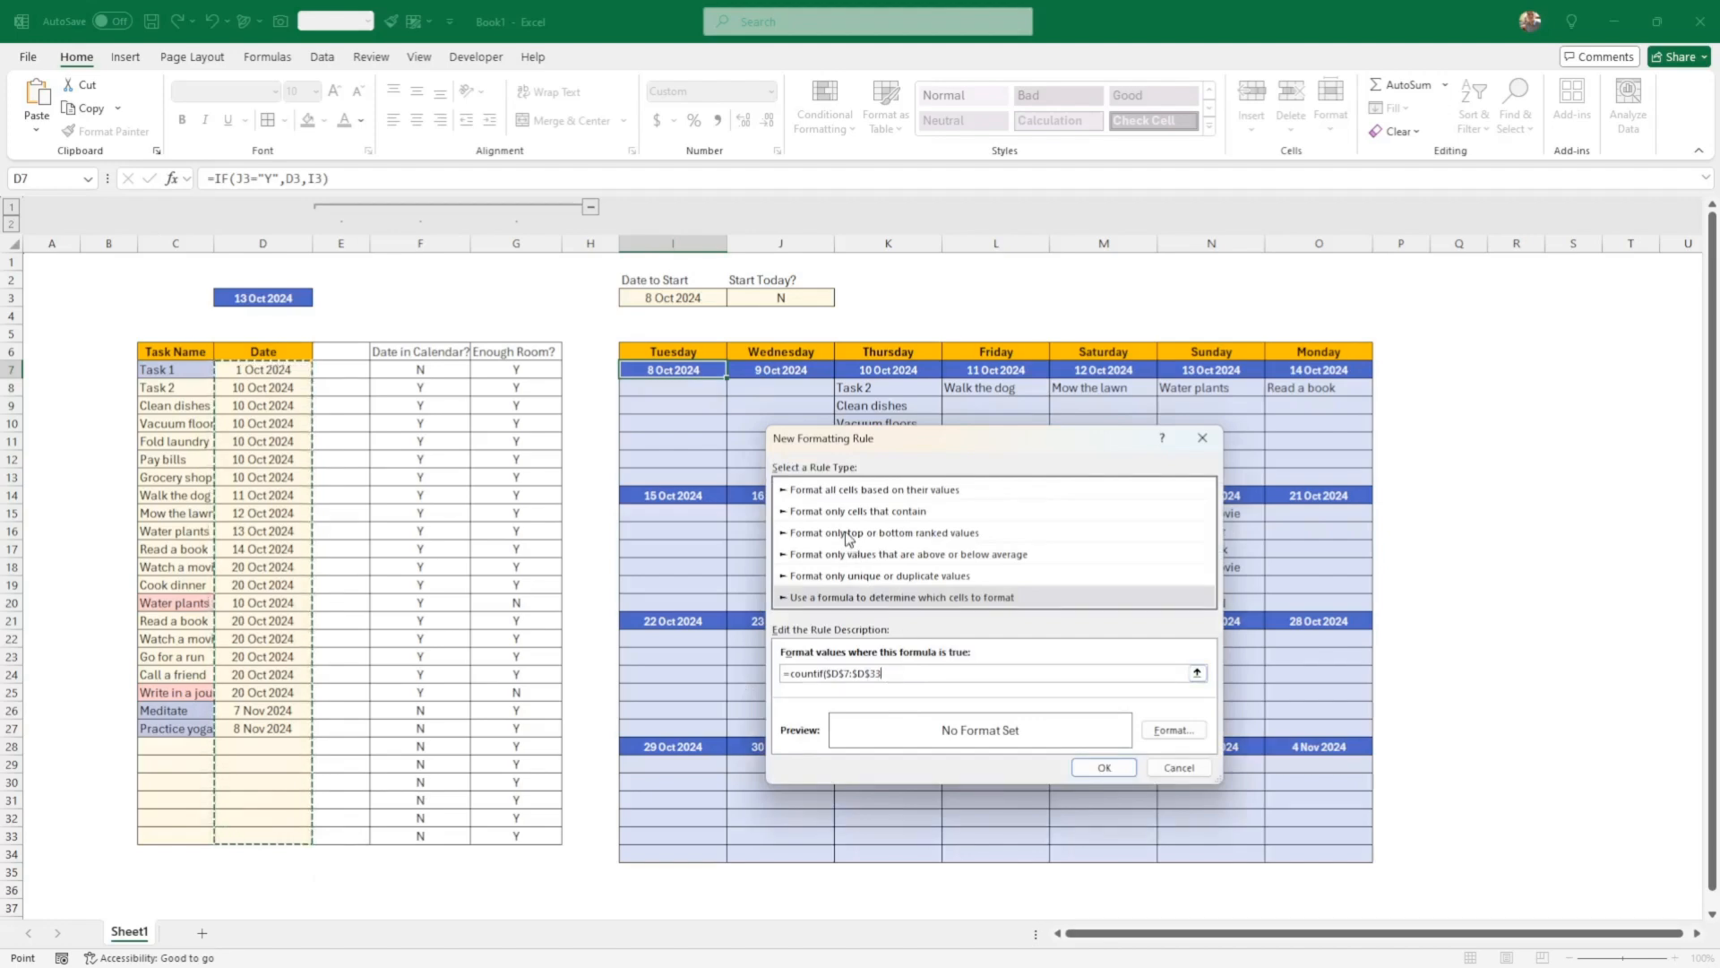
type(",")
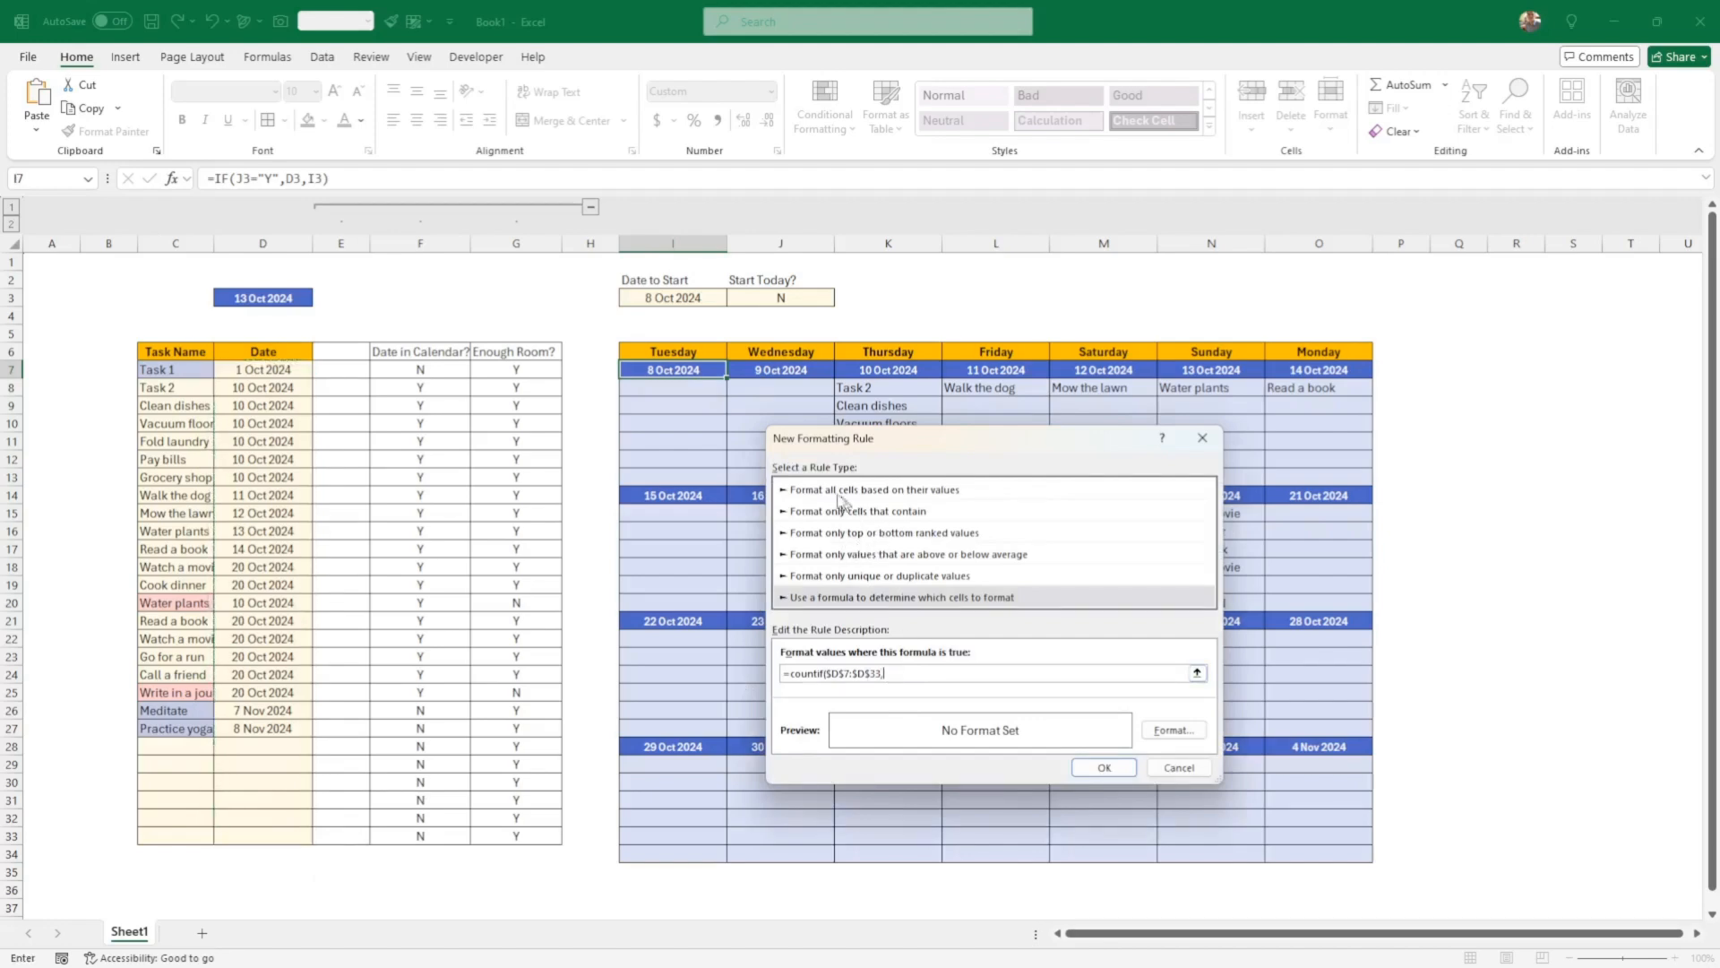
left_click(682, 368)
type(")>6")
Give the new rule a custom fill in a lighter shade of red and create the rule
left_click(1175, 731)
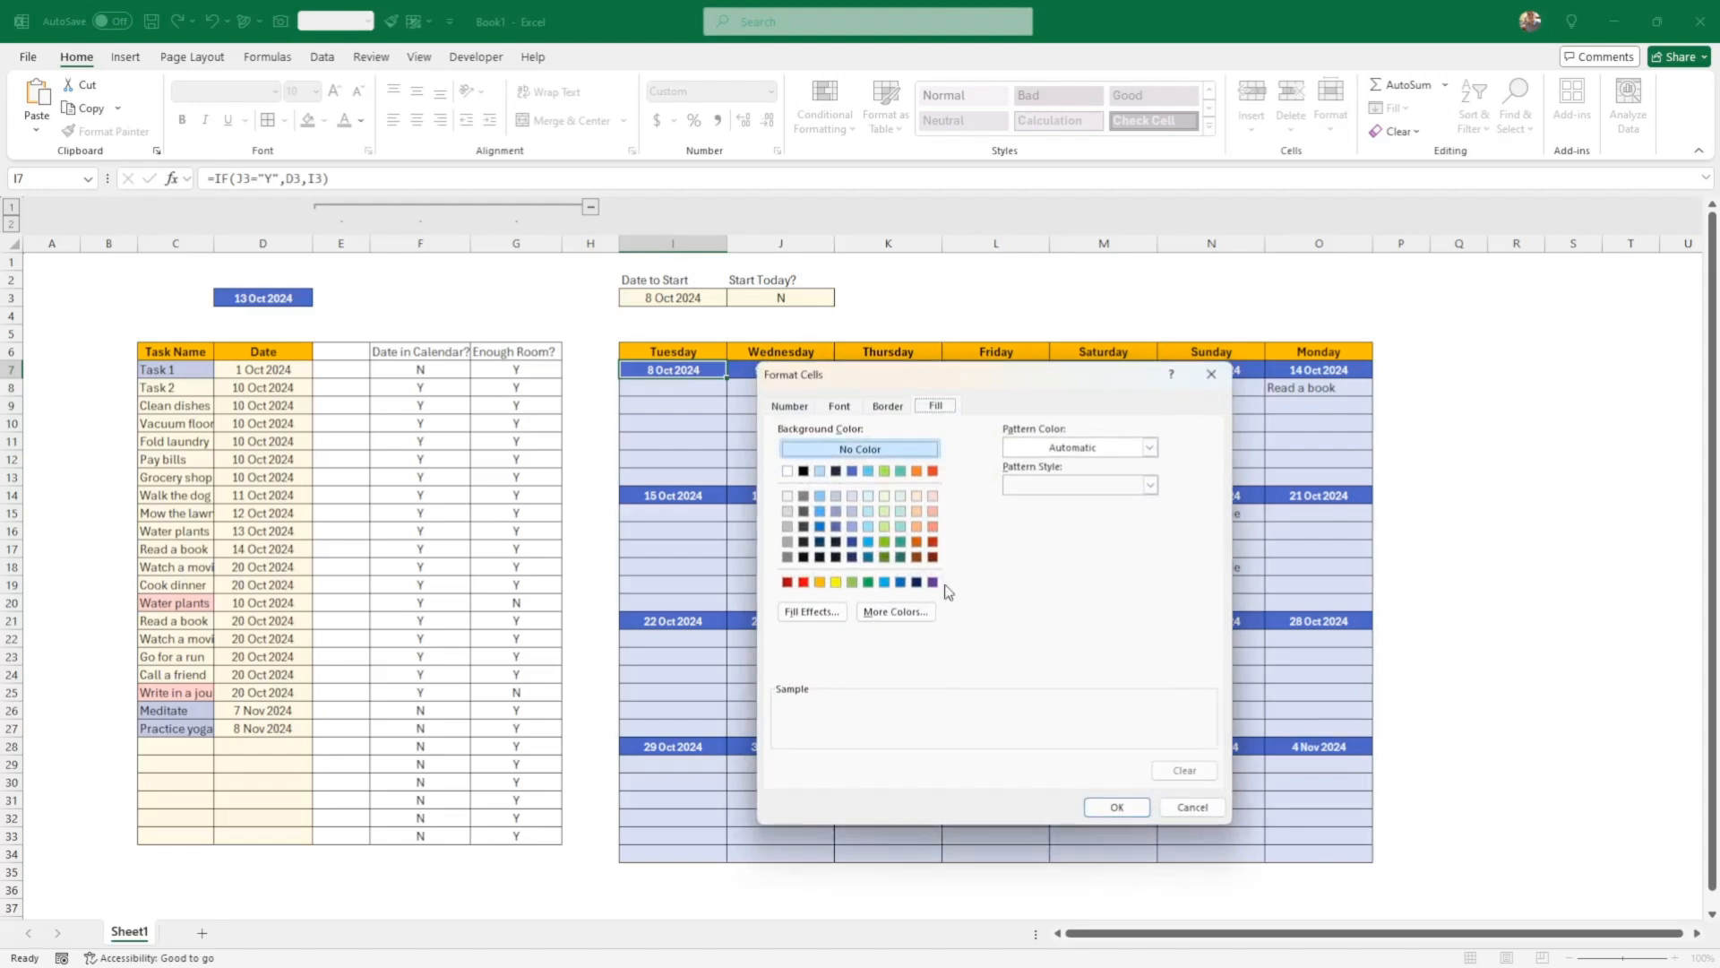
left_click(803, 584)
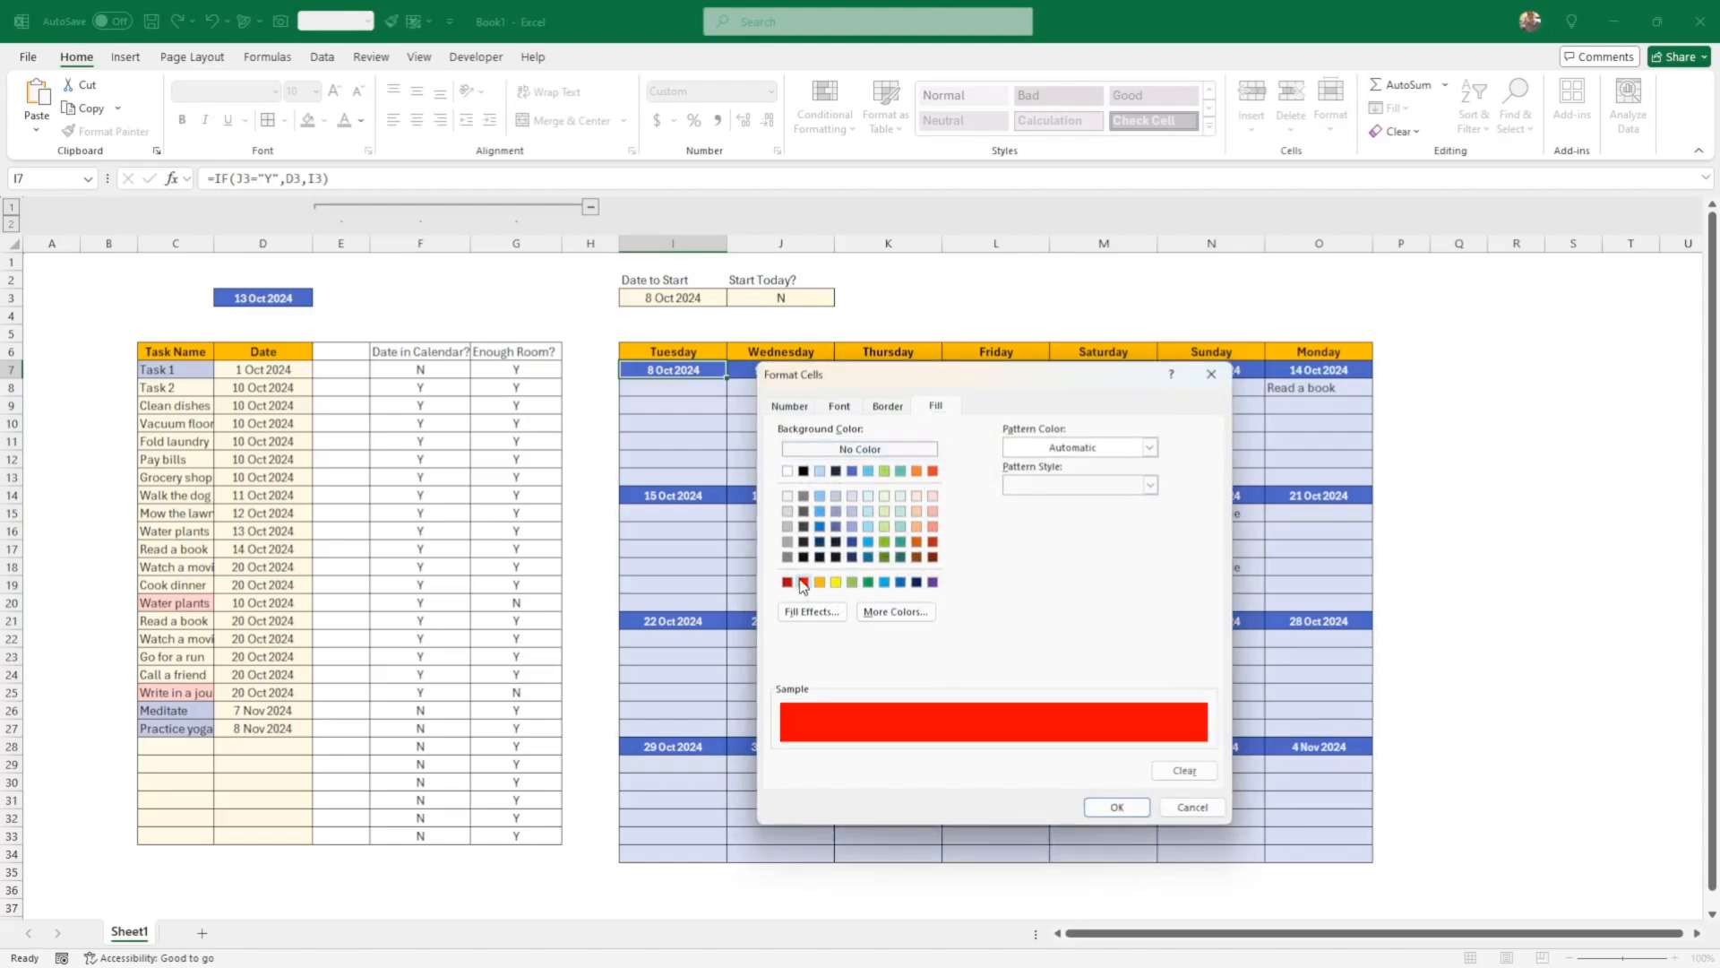
left_click(896, 611)
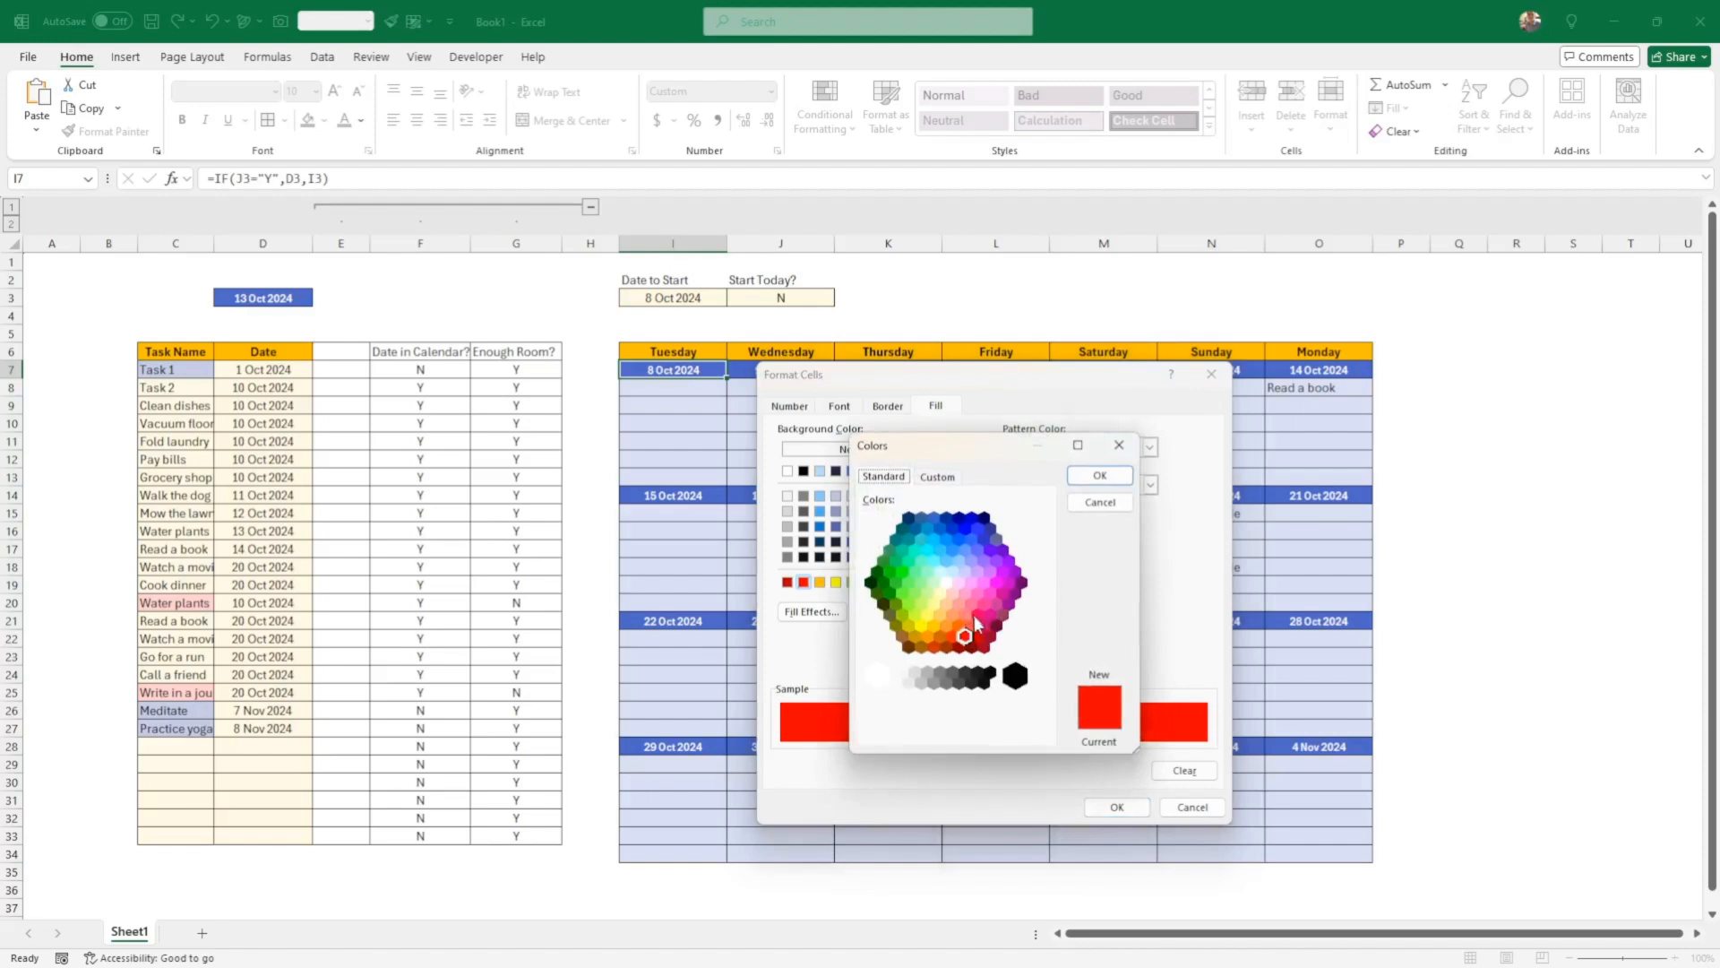
left_click(937, 477)
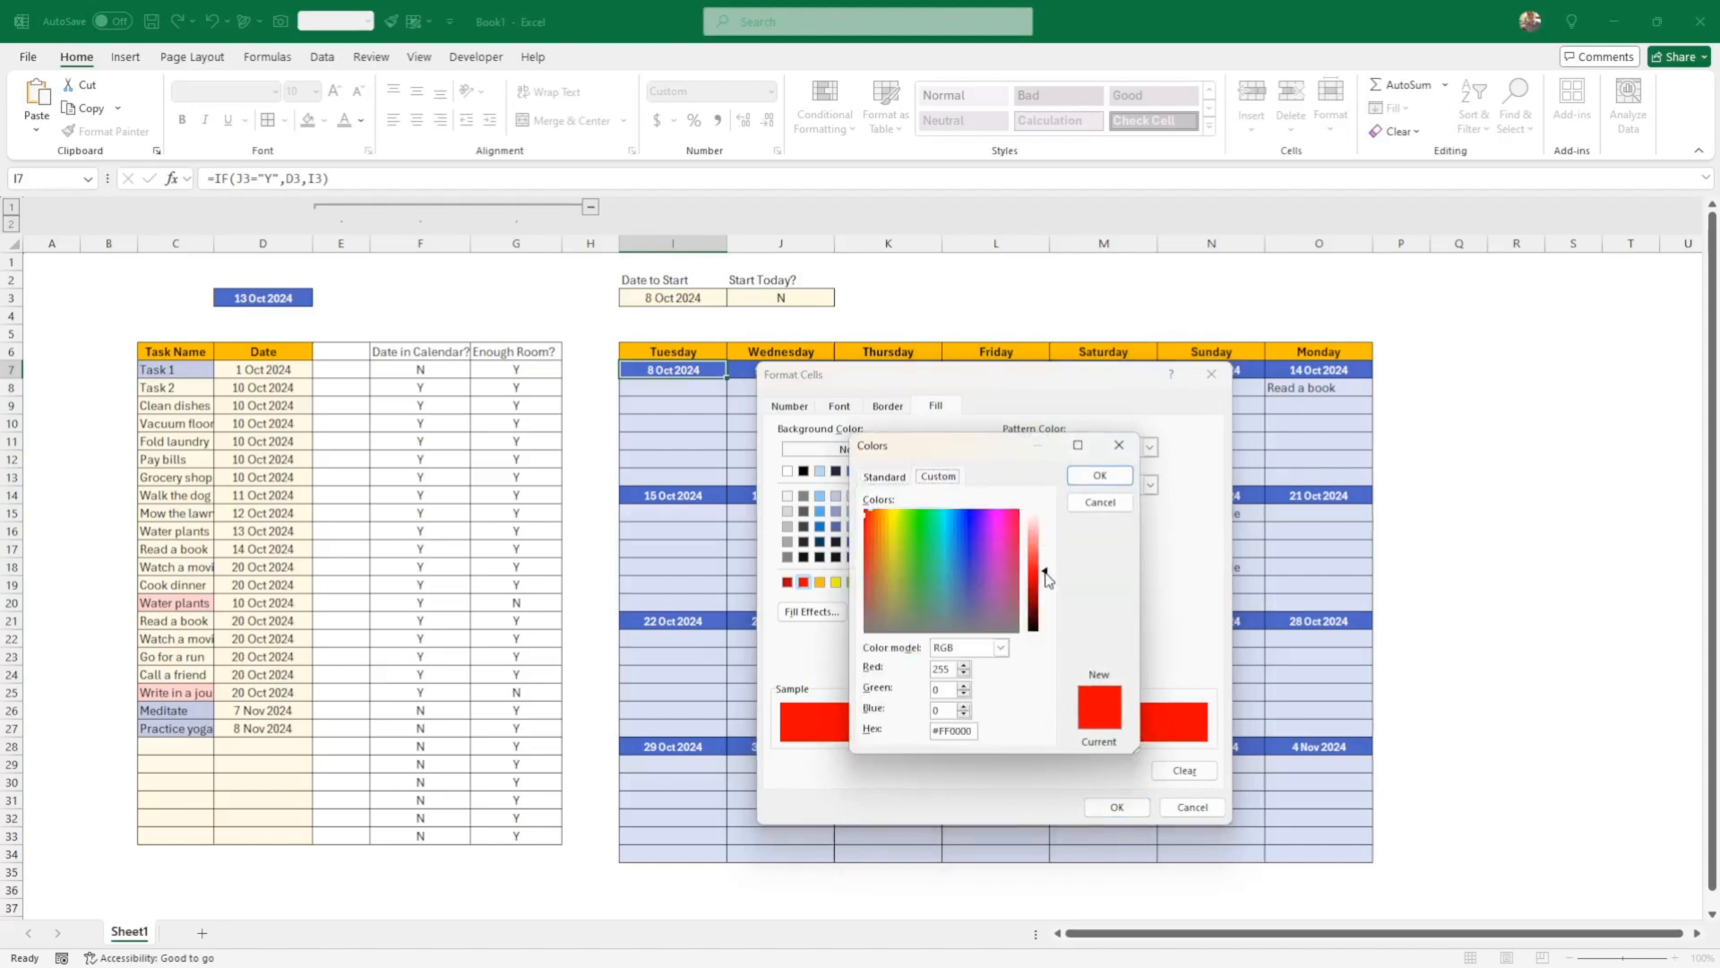
left_click_drag(1046, 571, 1046, 543)
left_click(1100, 475)
left_click(1116, 807)
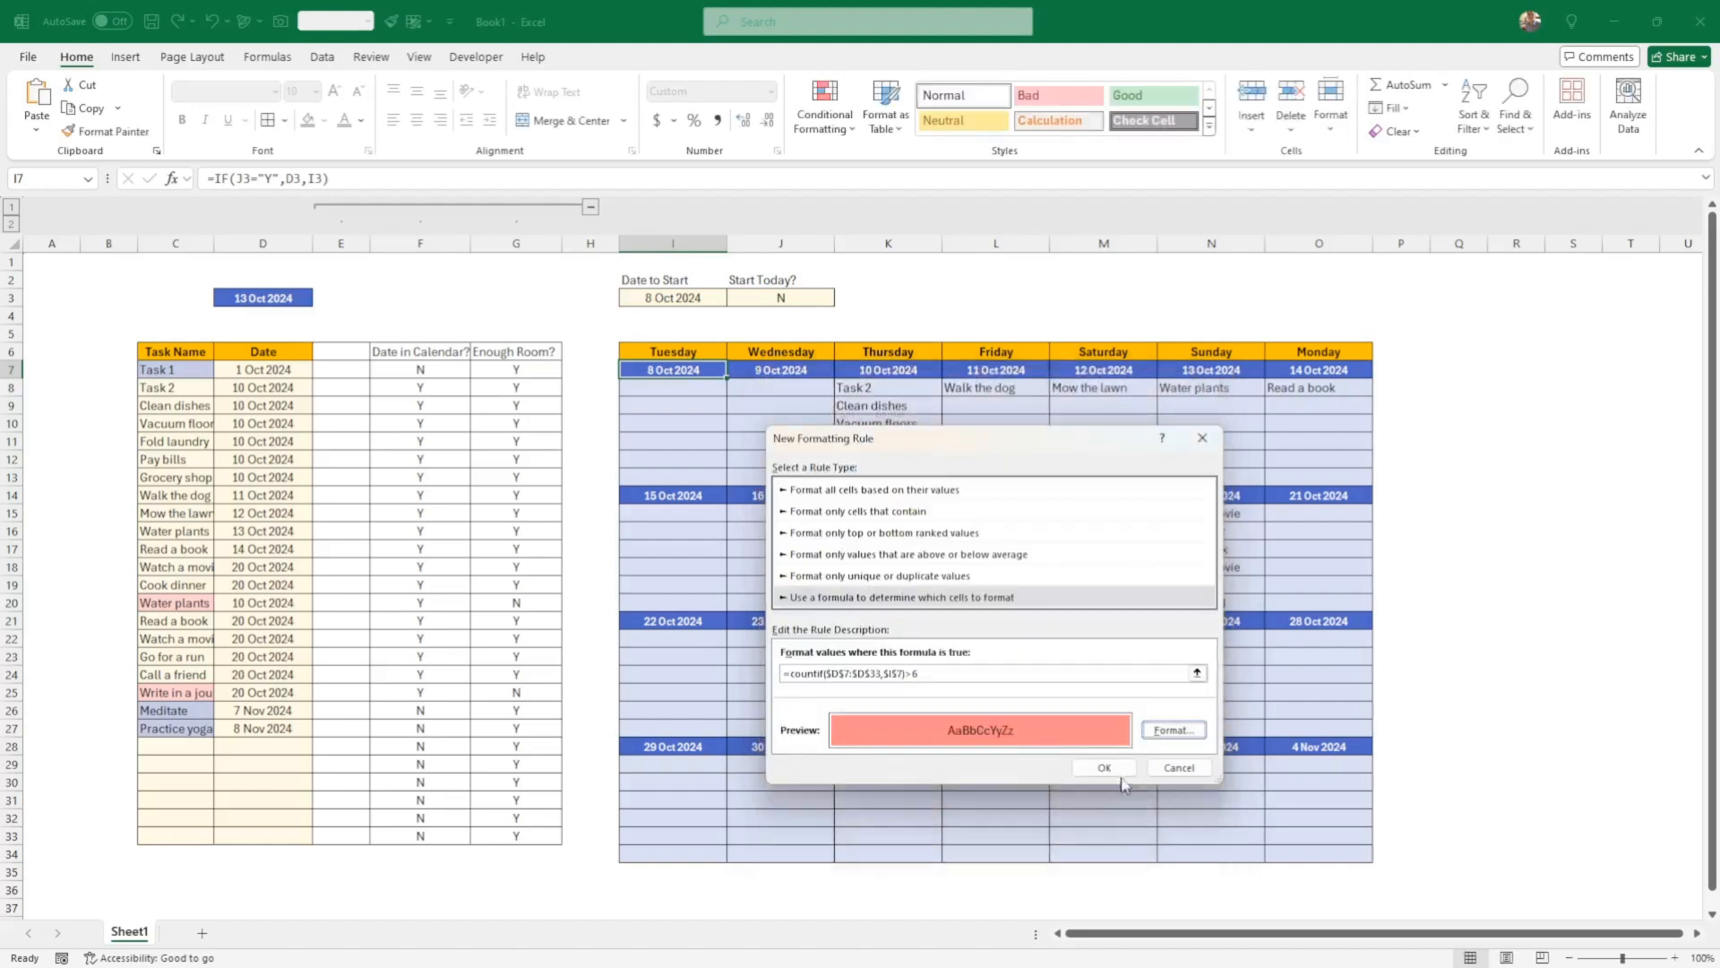
left_click(1102, 766)
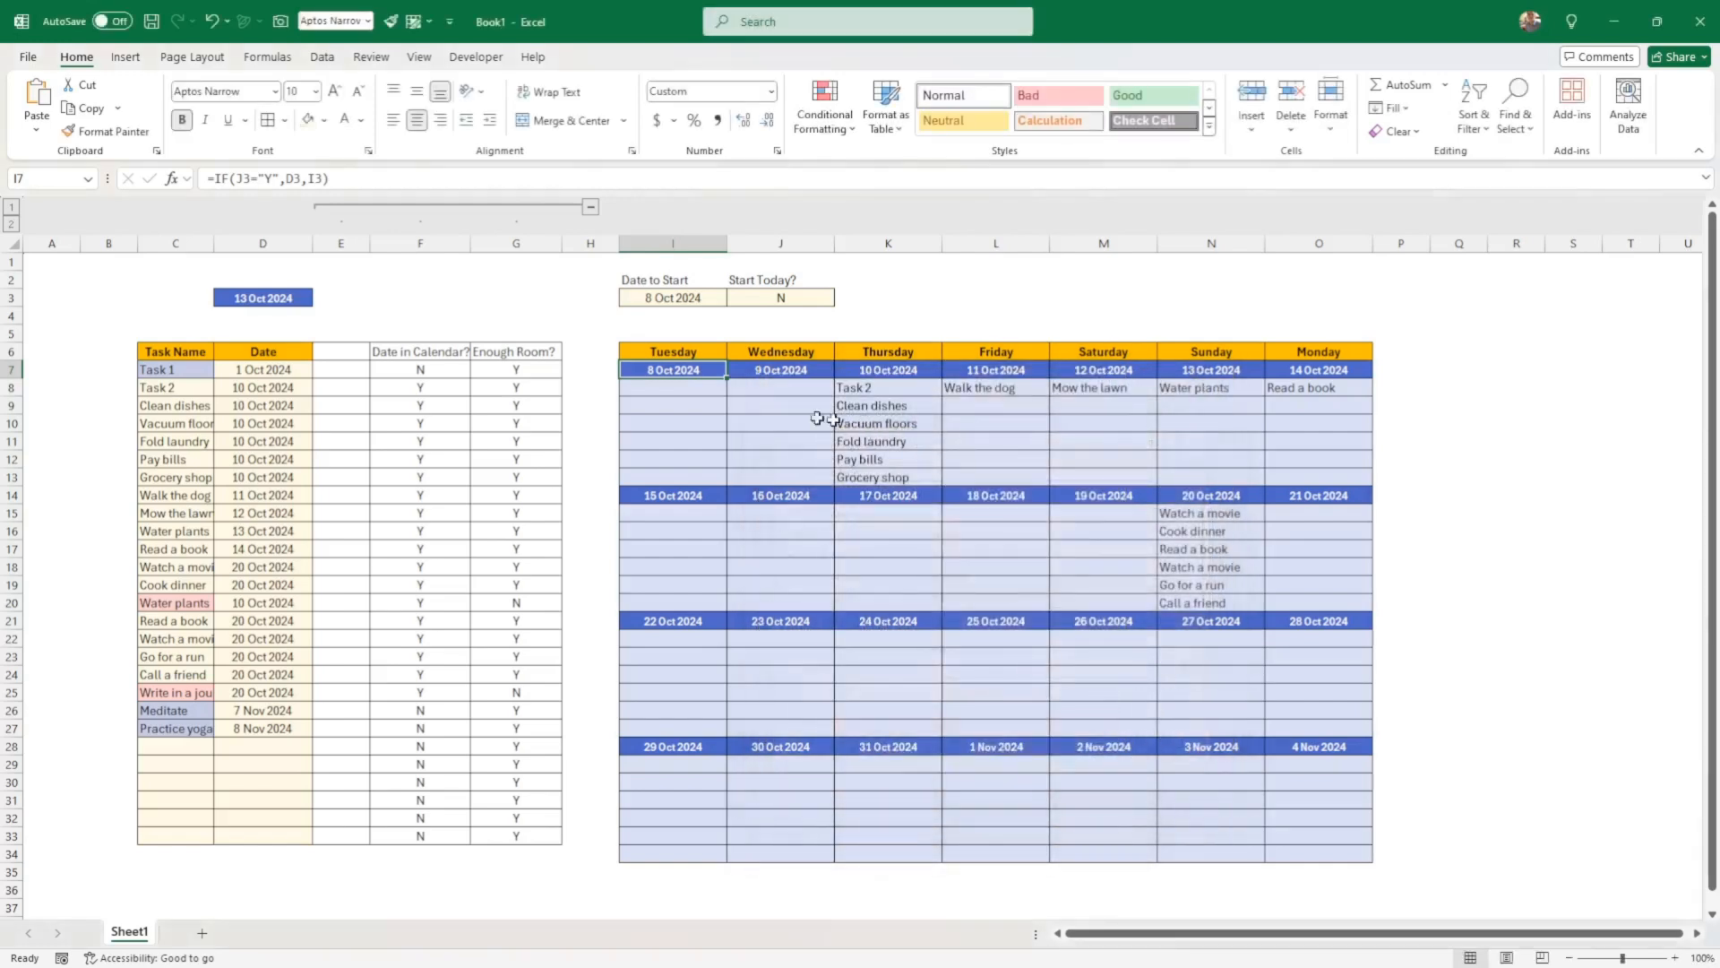
Copy I7's formatting, including its conditional rule, across the remaining first-week dates J7:O7
left_click(105, 131)
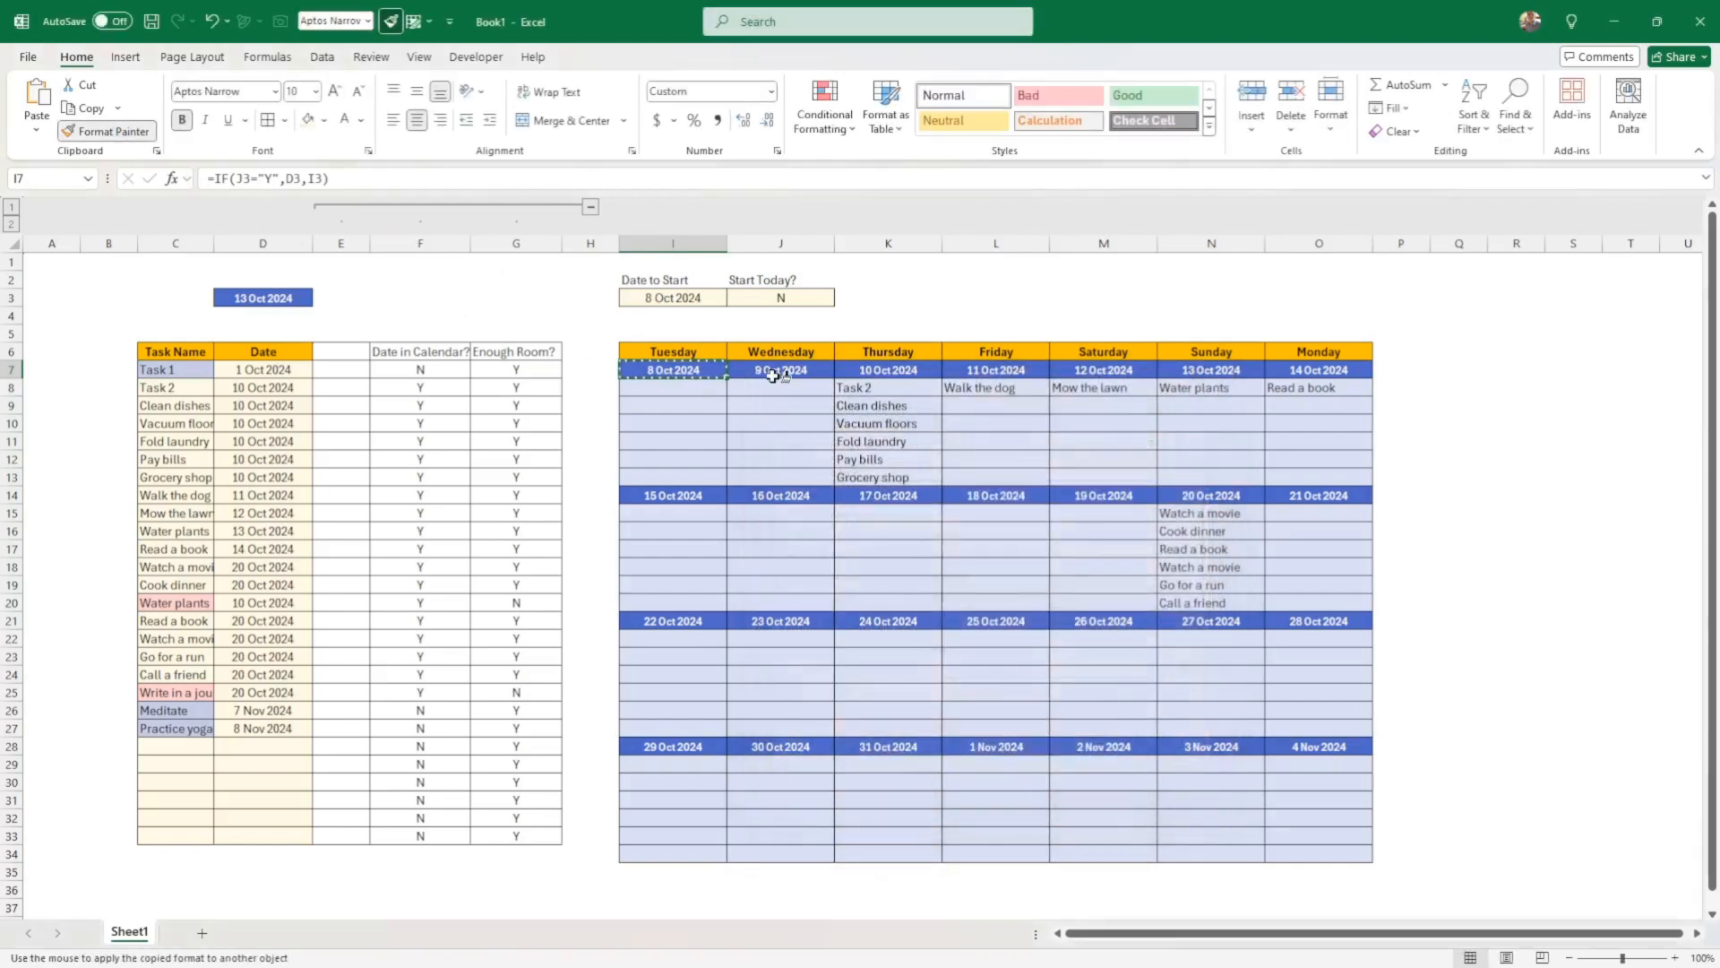
left_click_drag(773, 375, 1290, 375)
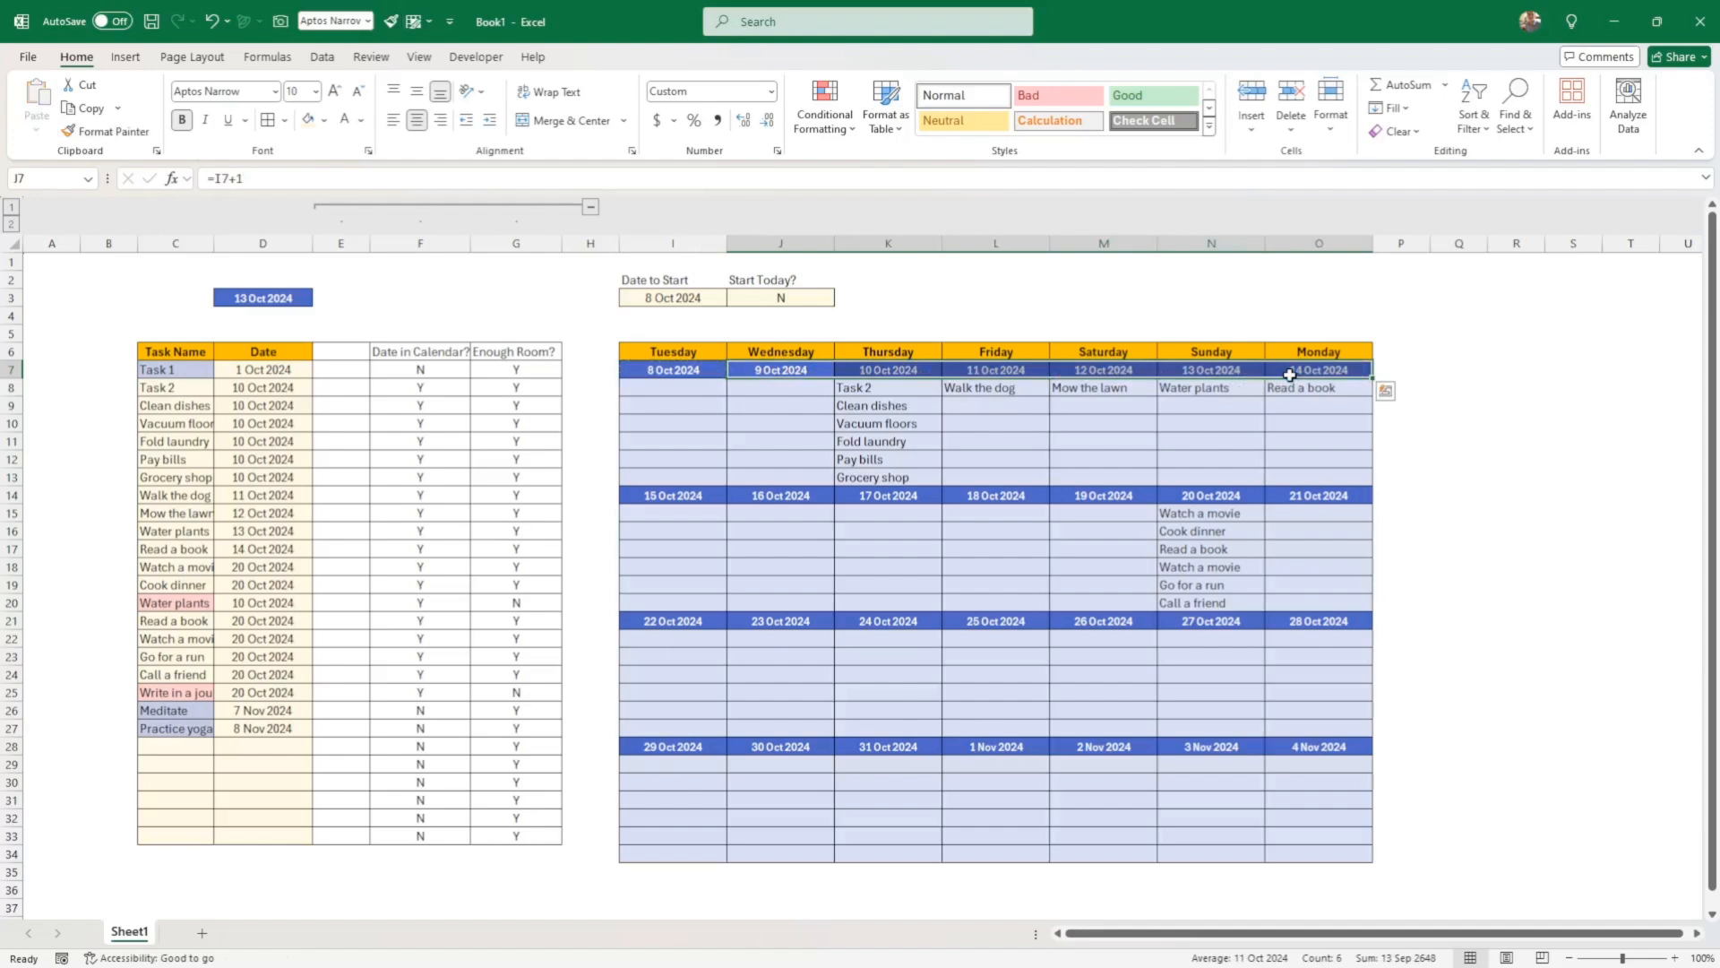
left_click(885, 369)
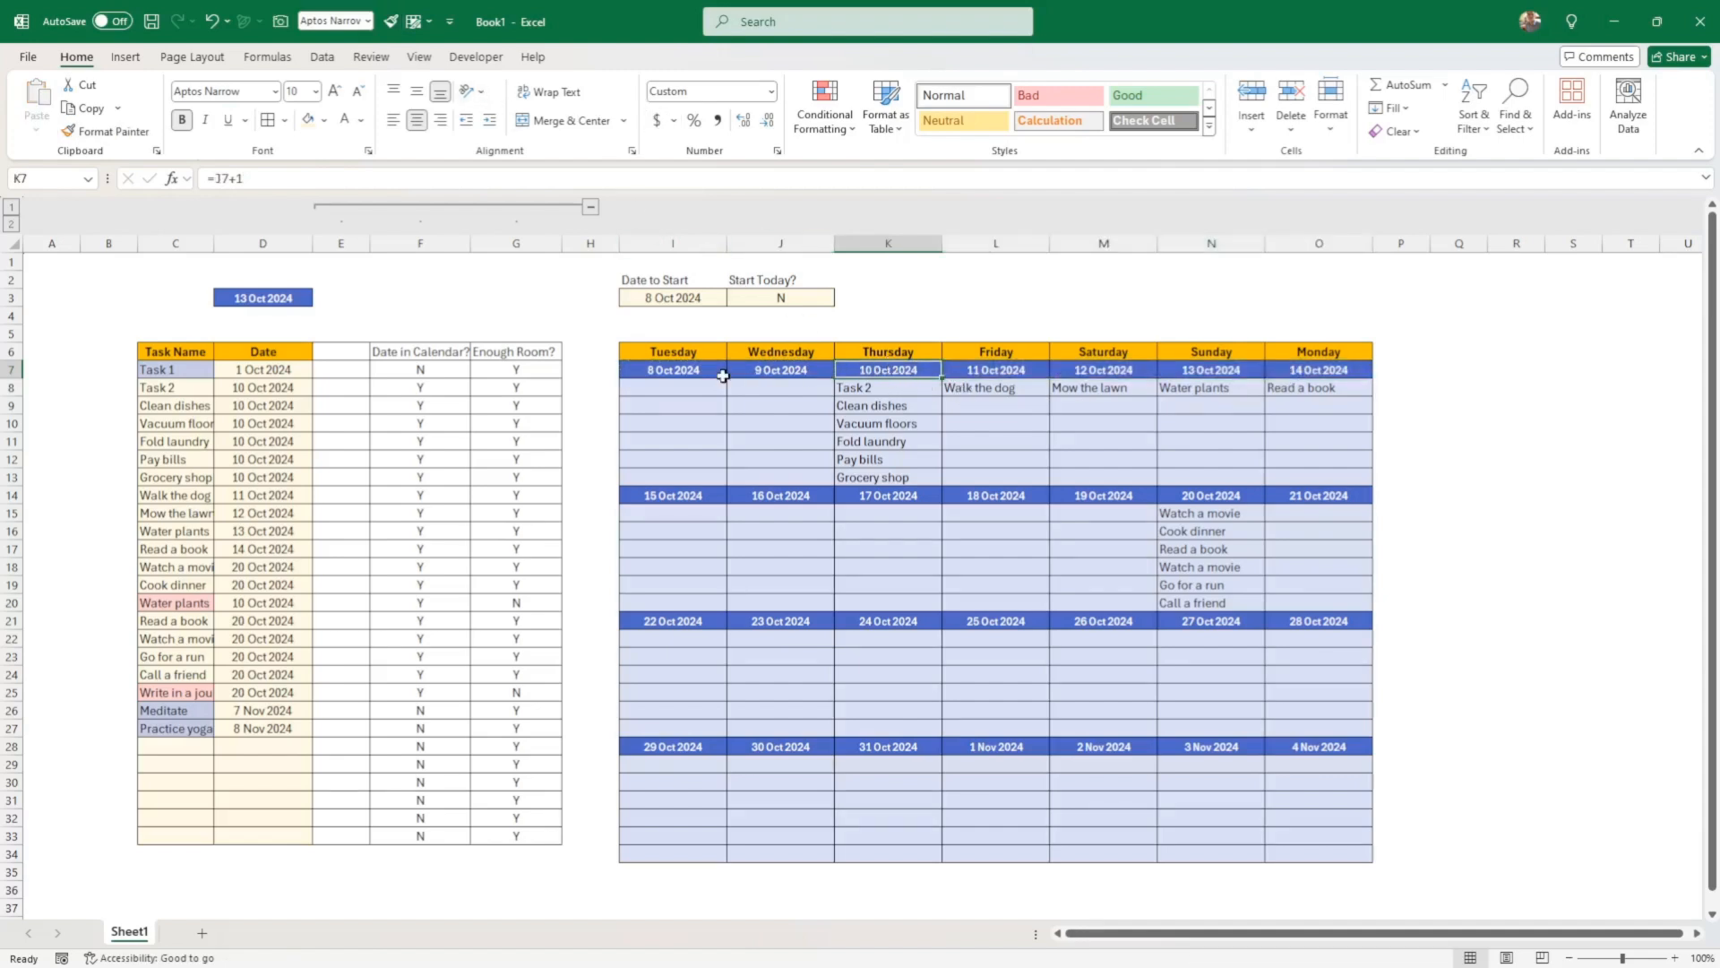
Make the date rule's I7 reference relative, changing its formula to =COUNTIF($D$7:$D$33,I7)>6, and apply it
left_click(696, 370)
left_click(824, 112)
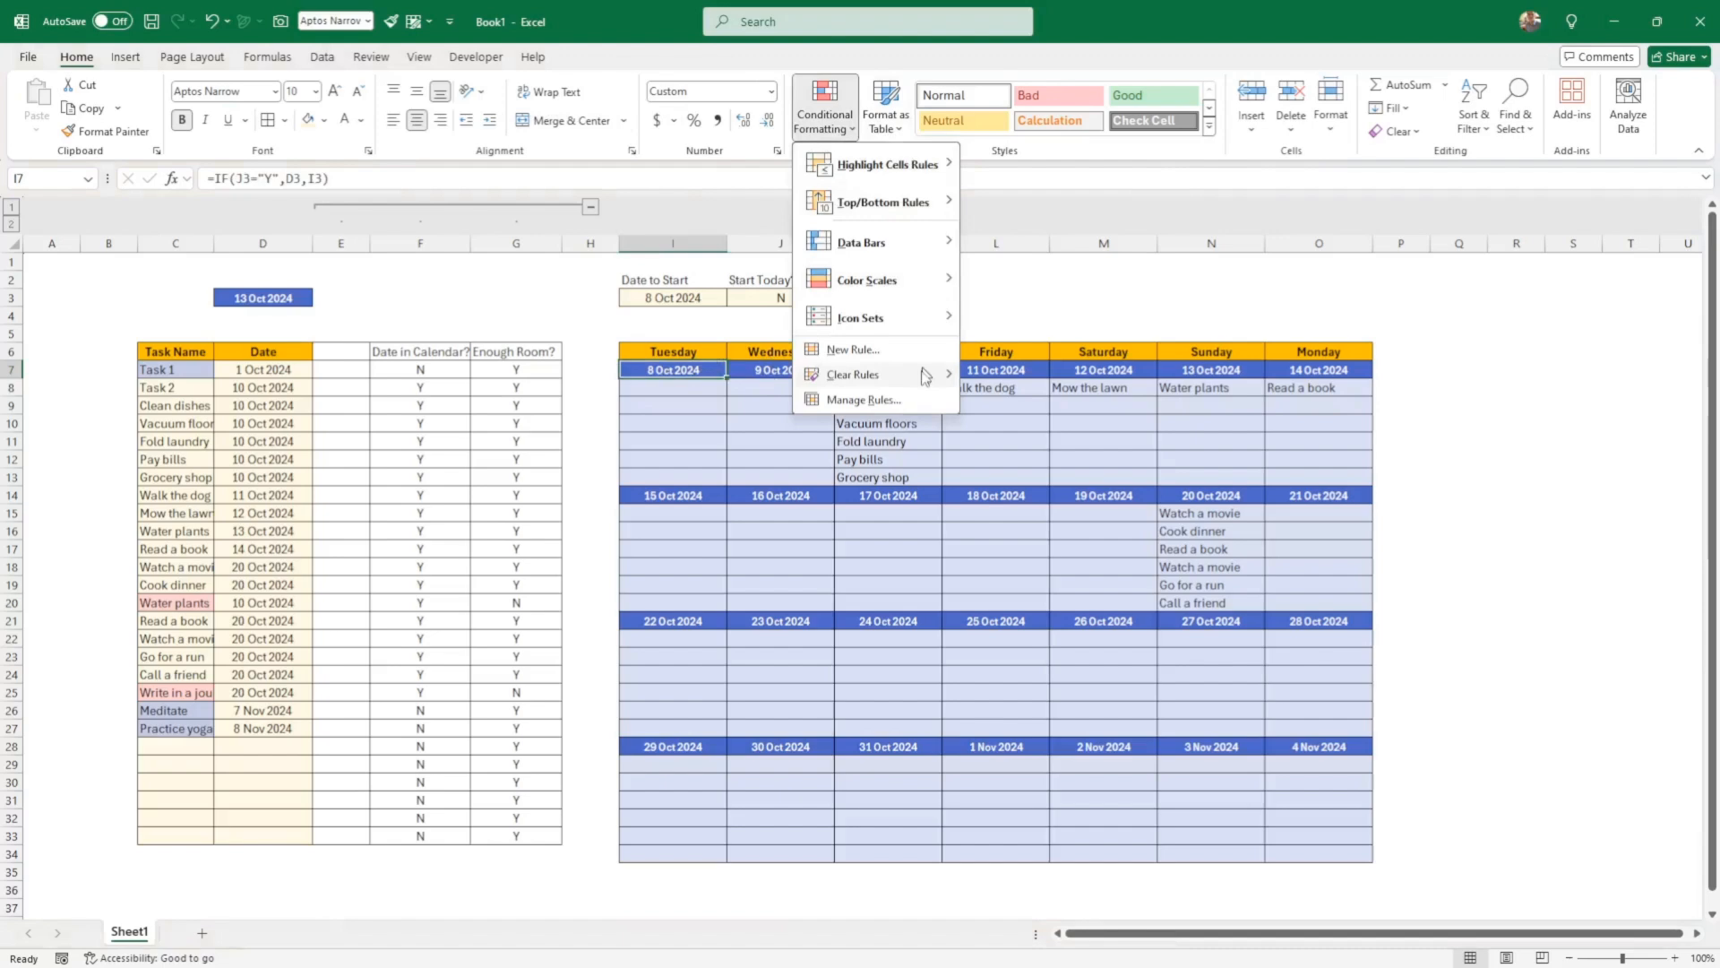
left_click(874, 401)
left_click(820, 590)
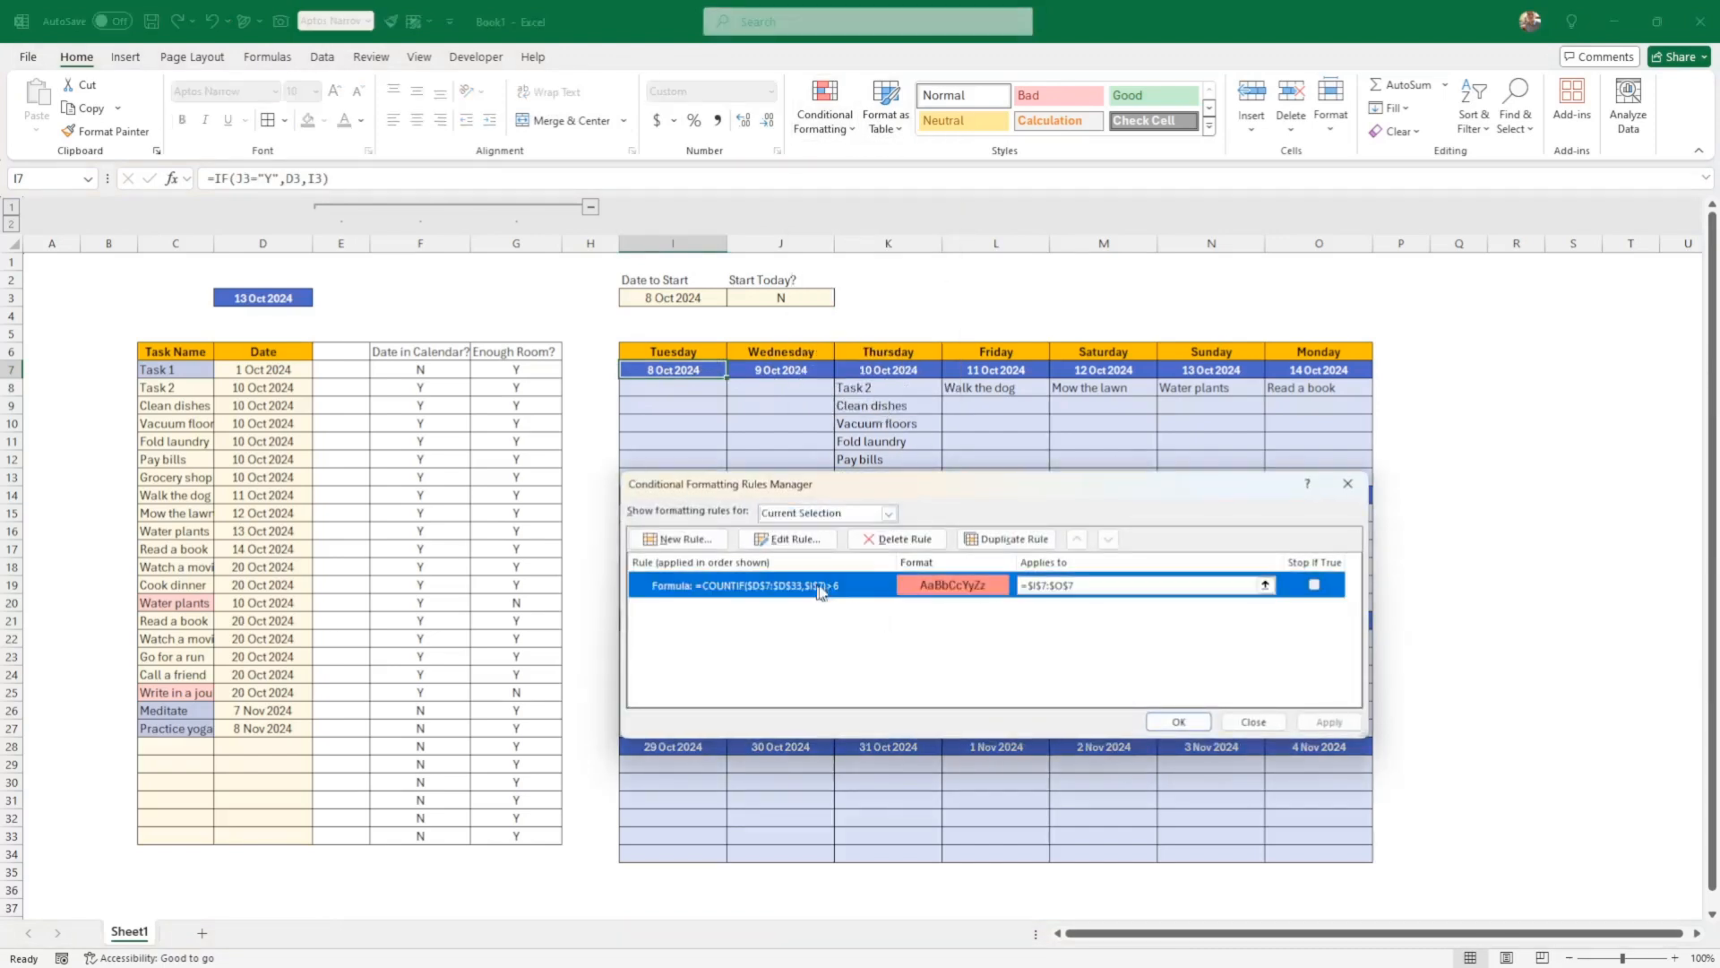
left_click(787, 539)
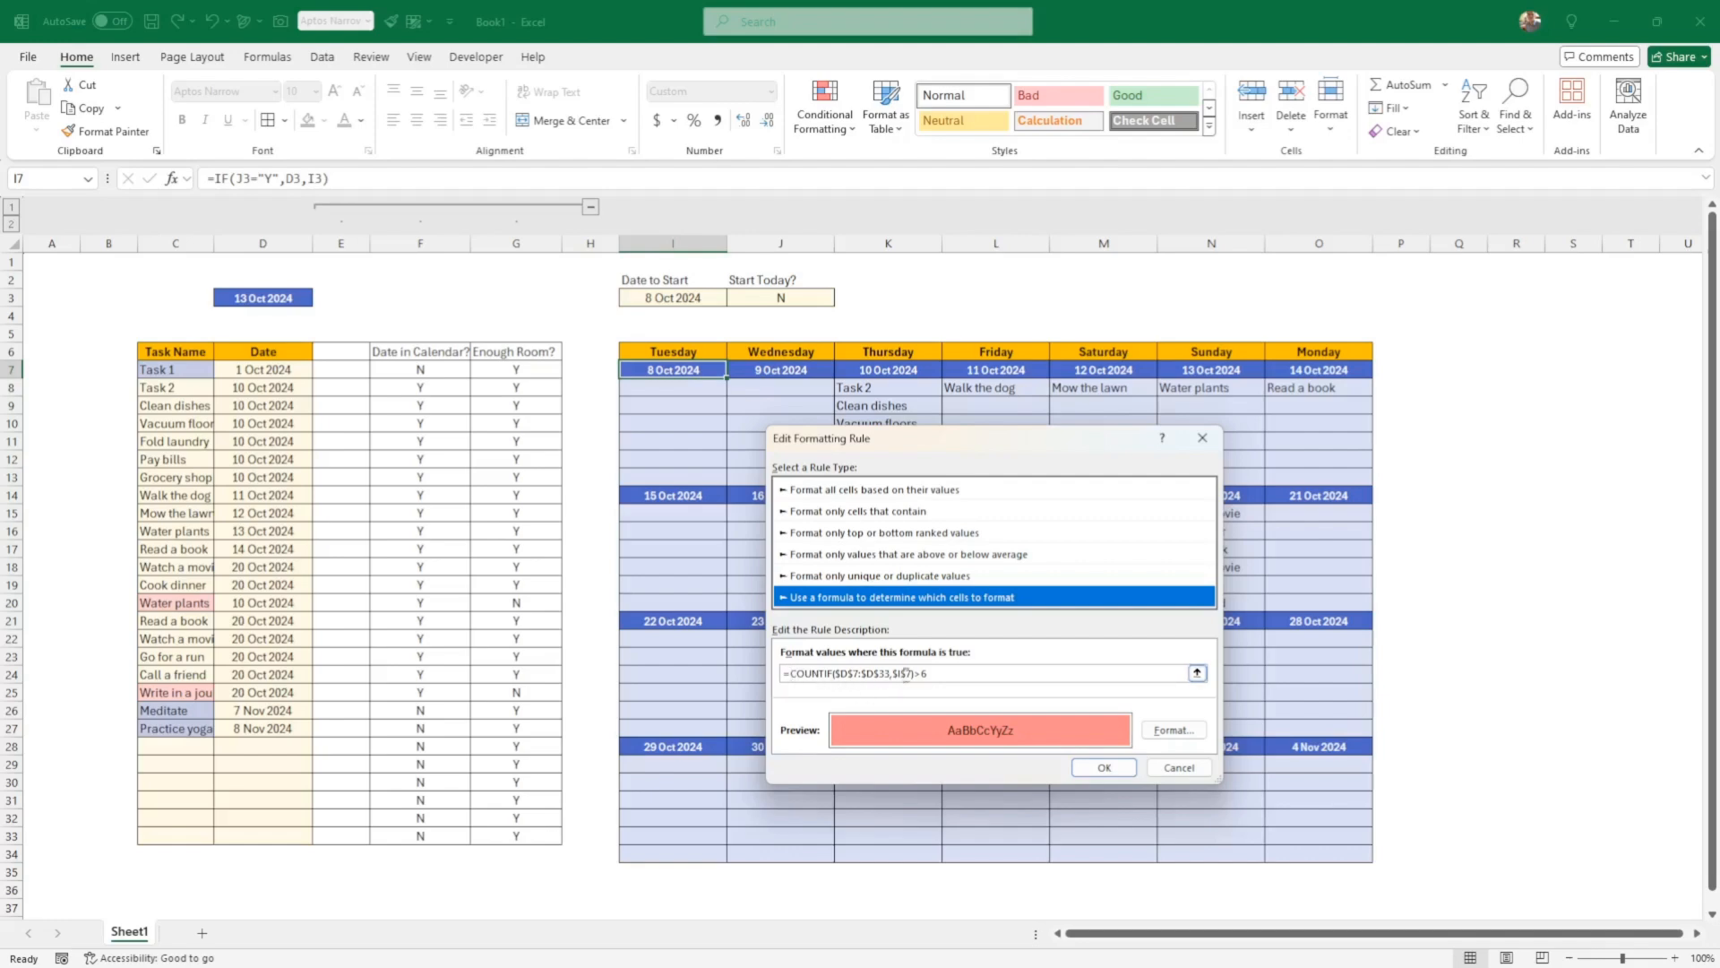
left_click(894, 674)
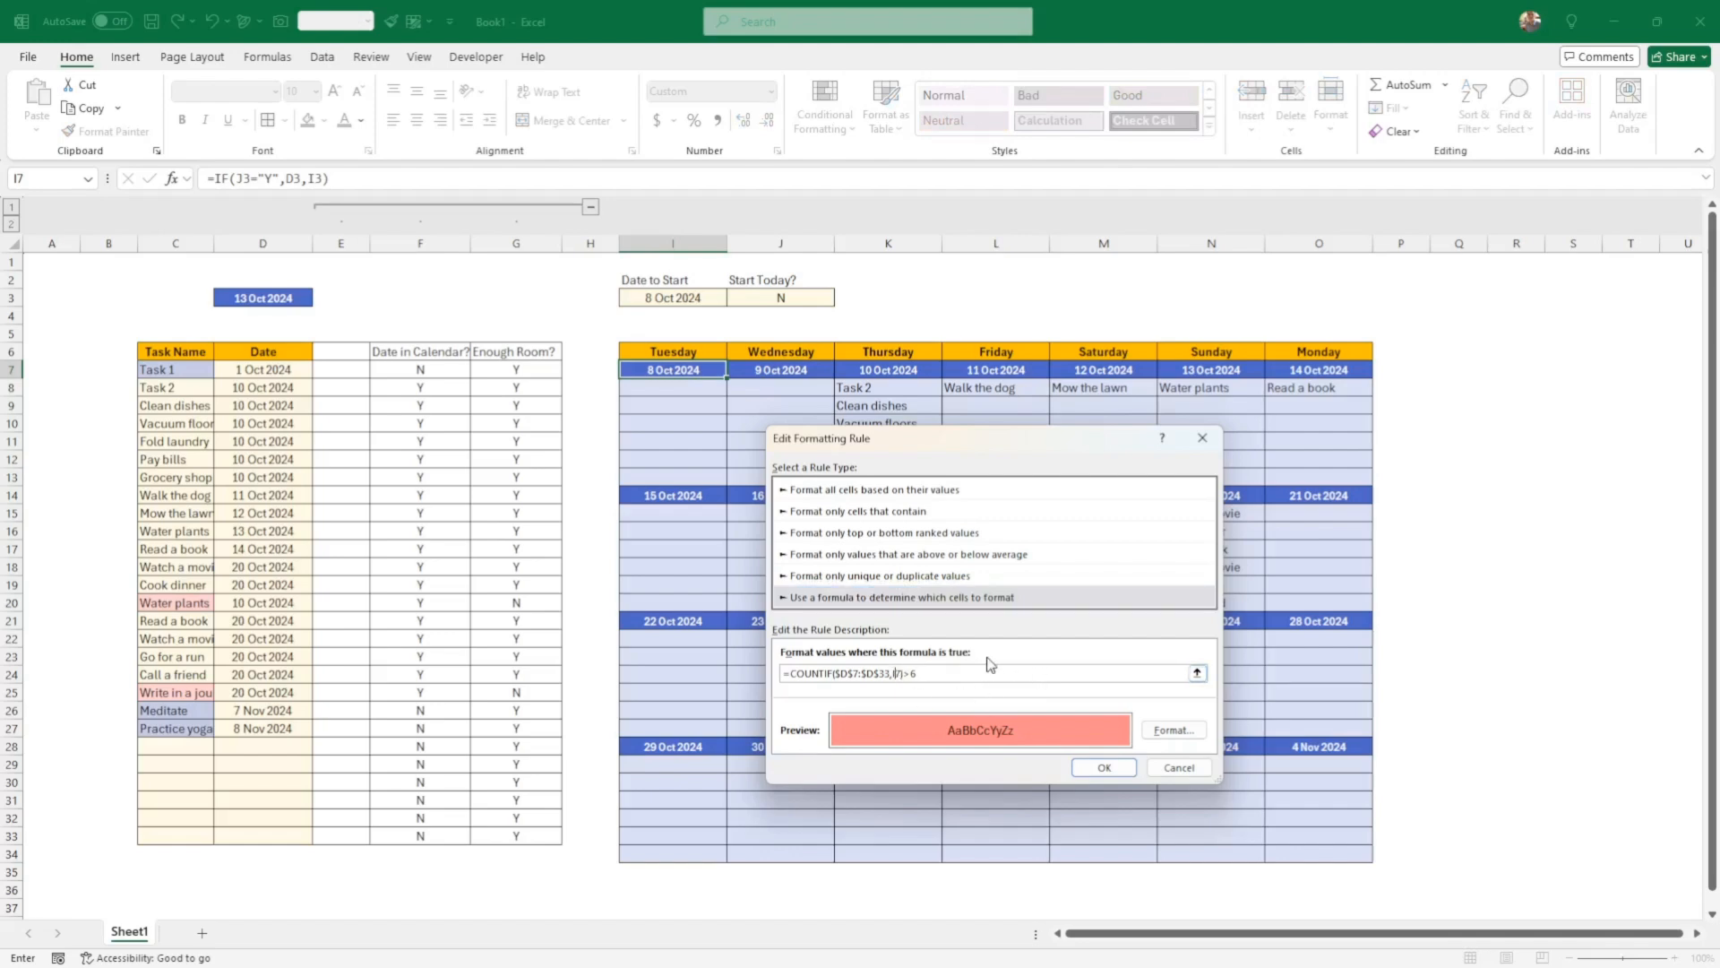
key("Return")
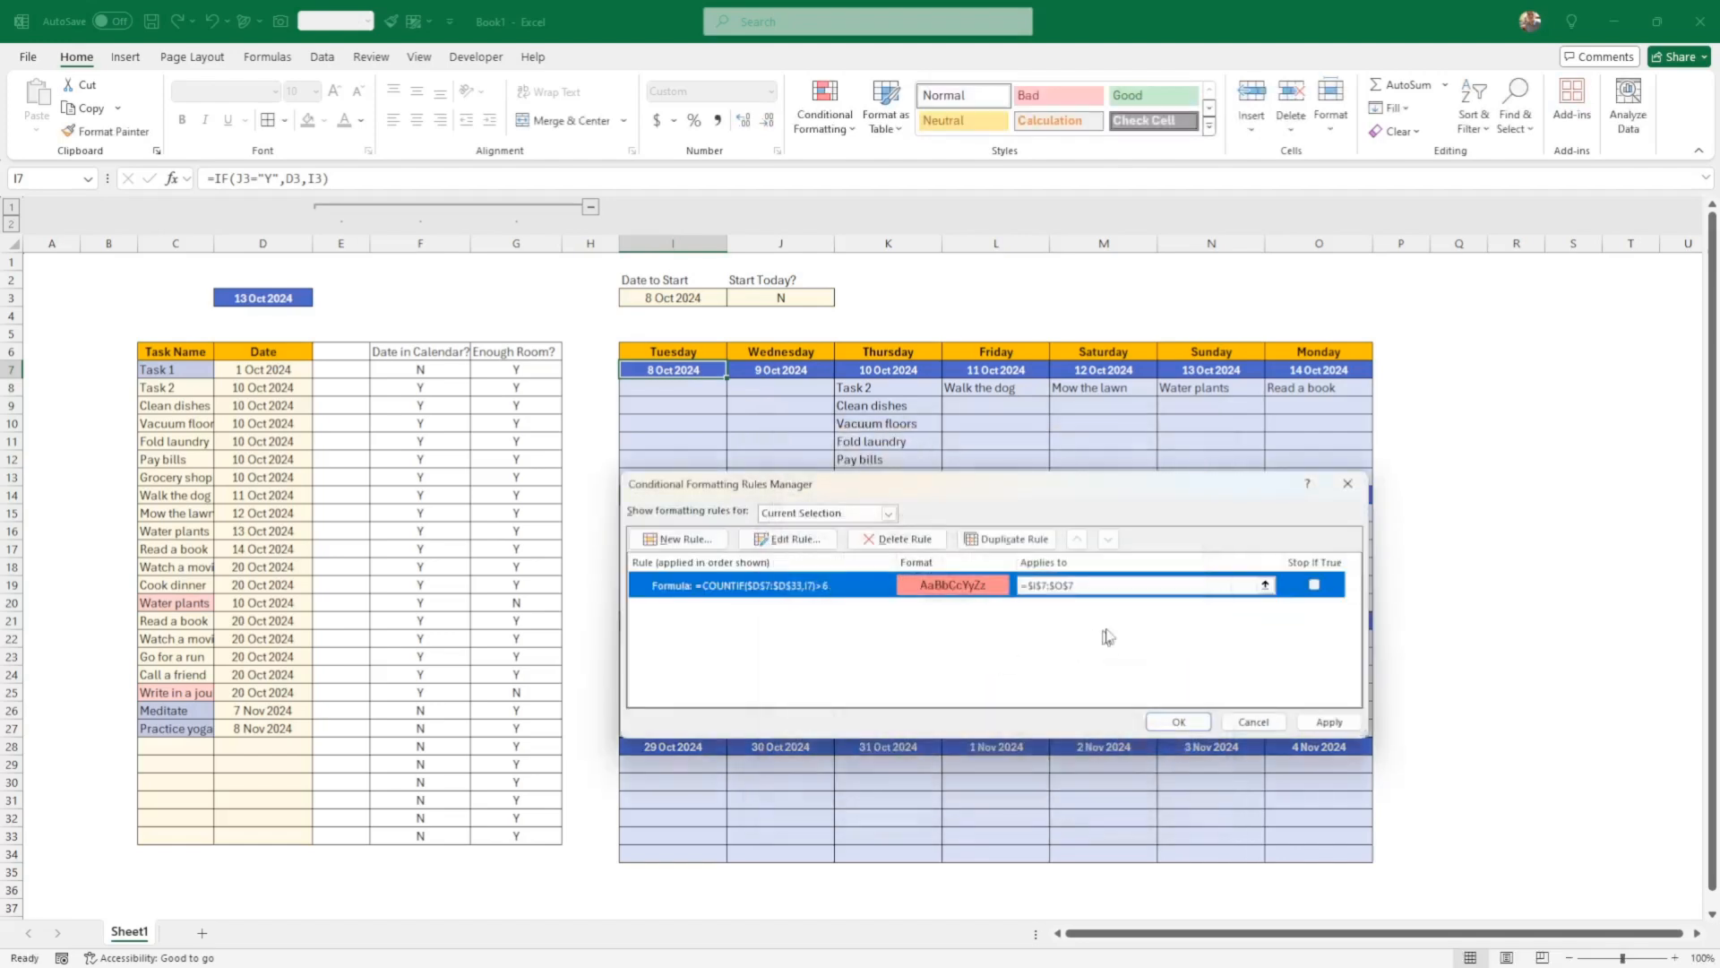
left_click(1326, 722)
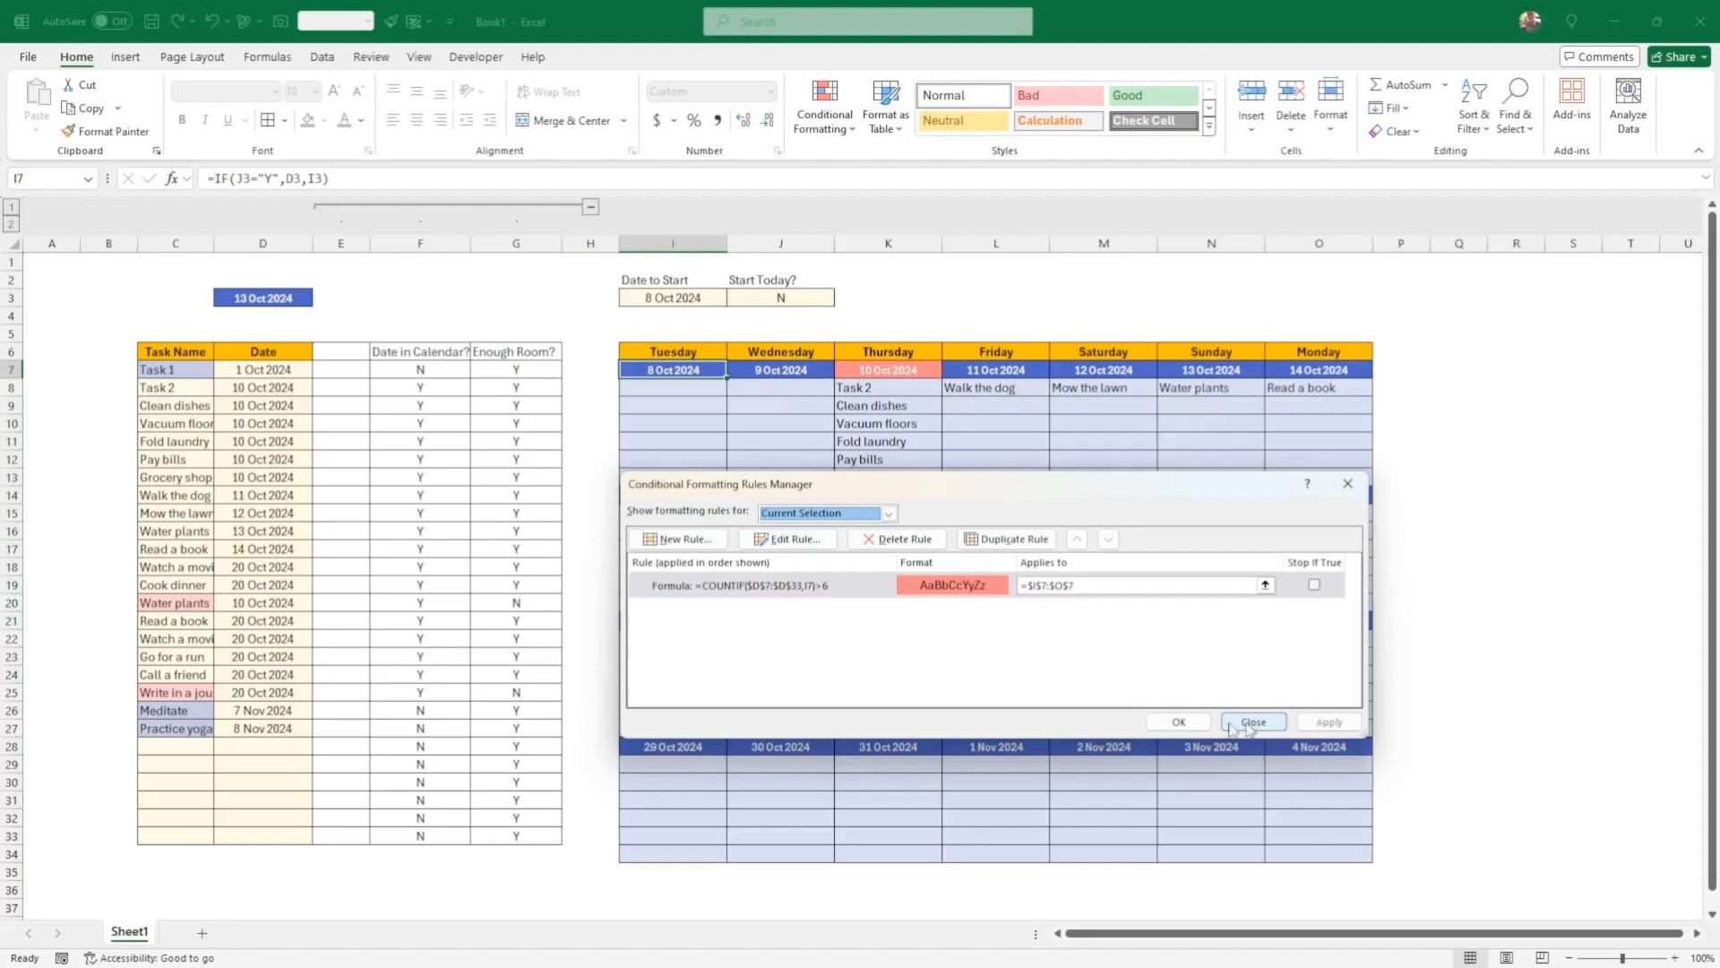
left_click(1184, 722)
left_click(1166, 688)
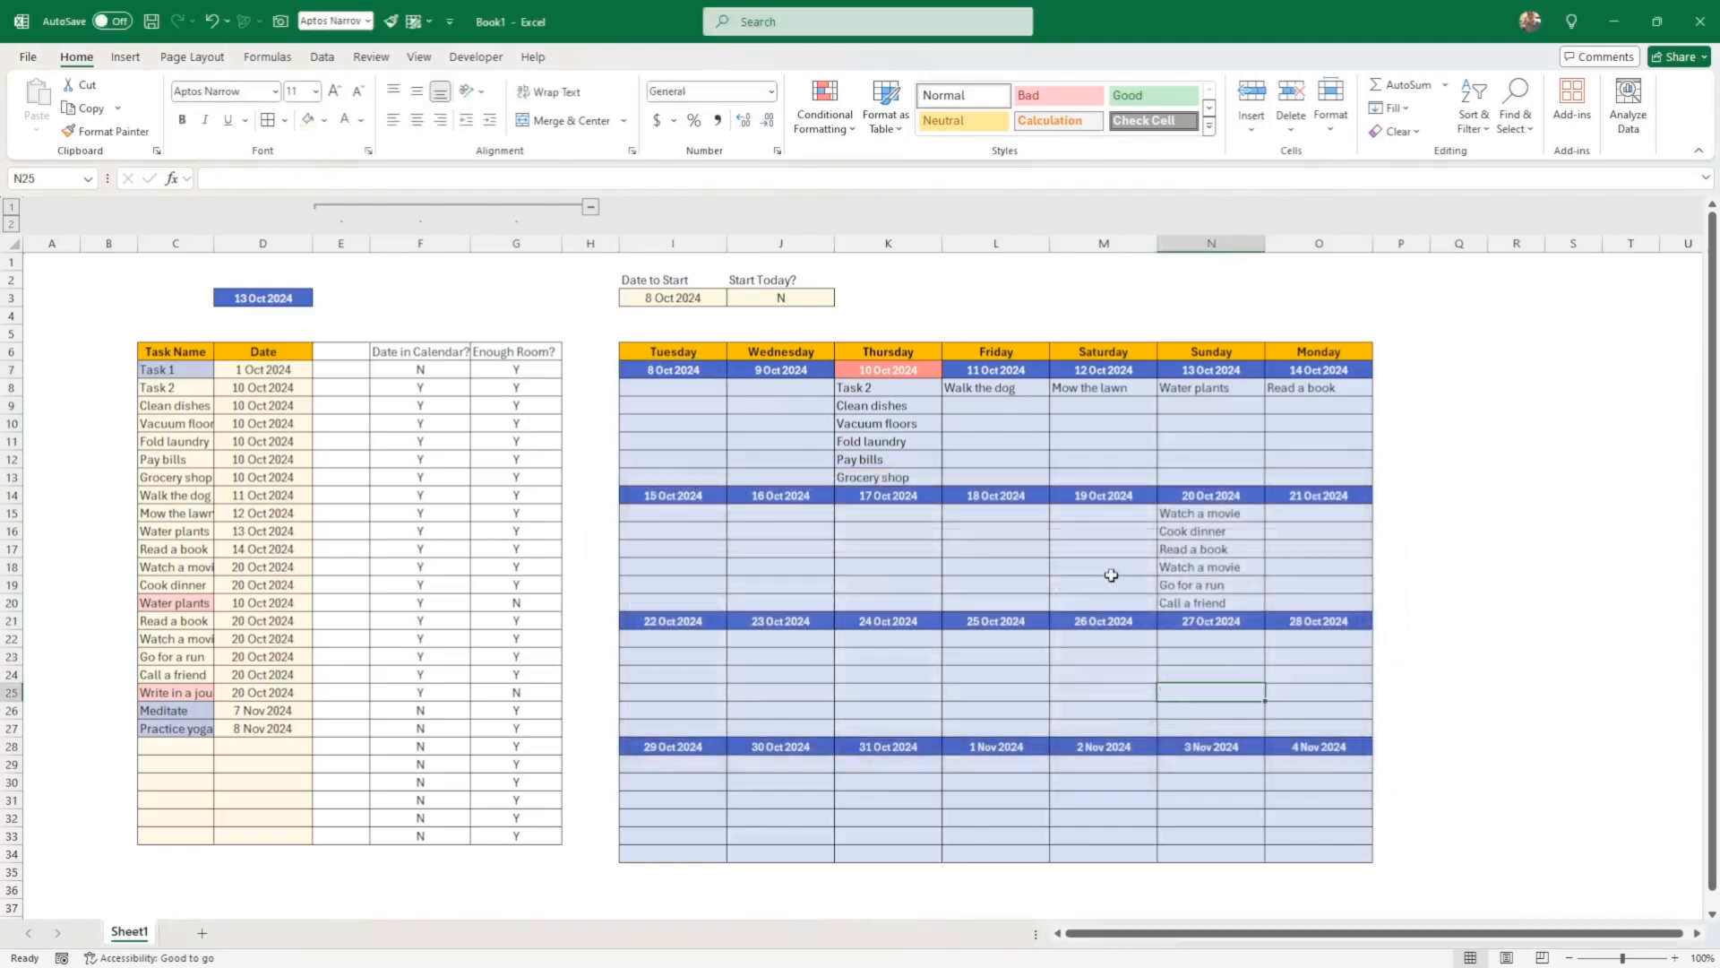
Copy the formatting of the first-week dates I7:O7 onto the date rows of the other three weeks, rows 14, 21 and 28
left_click_drag(672, 371, 1317, 368)
left_click(114, 132)
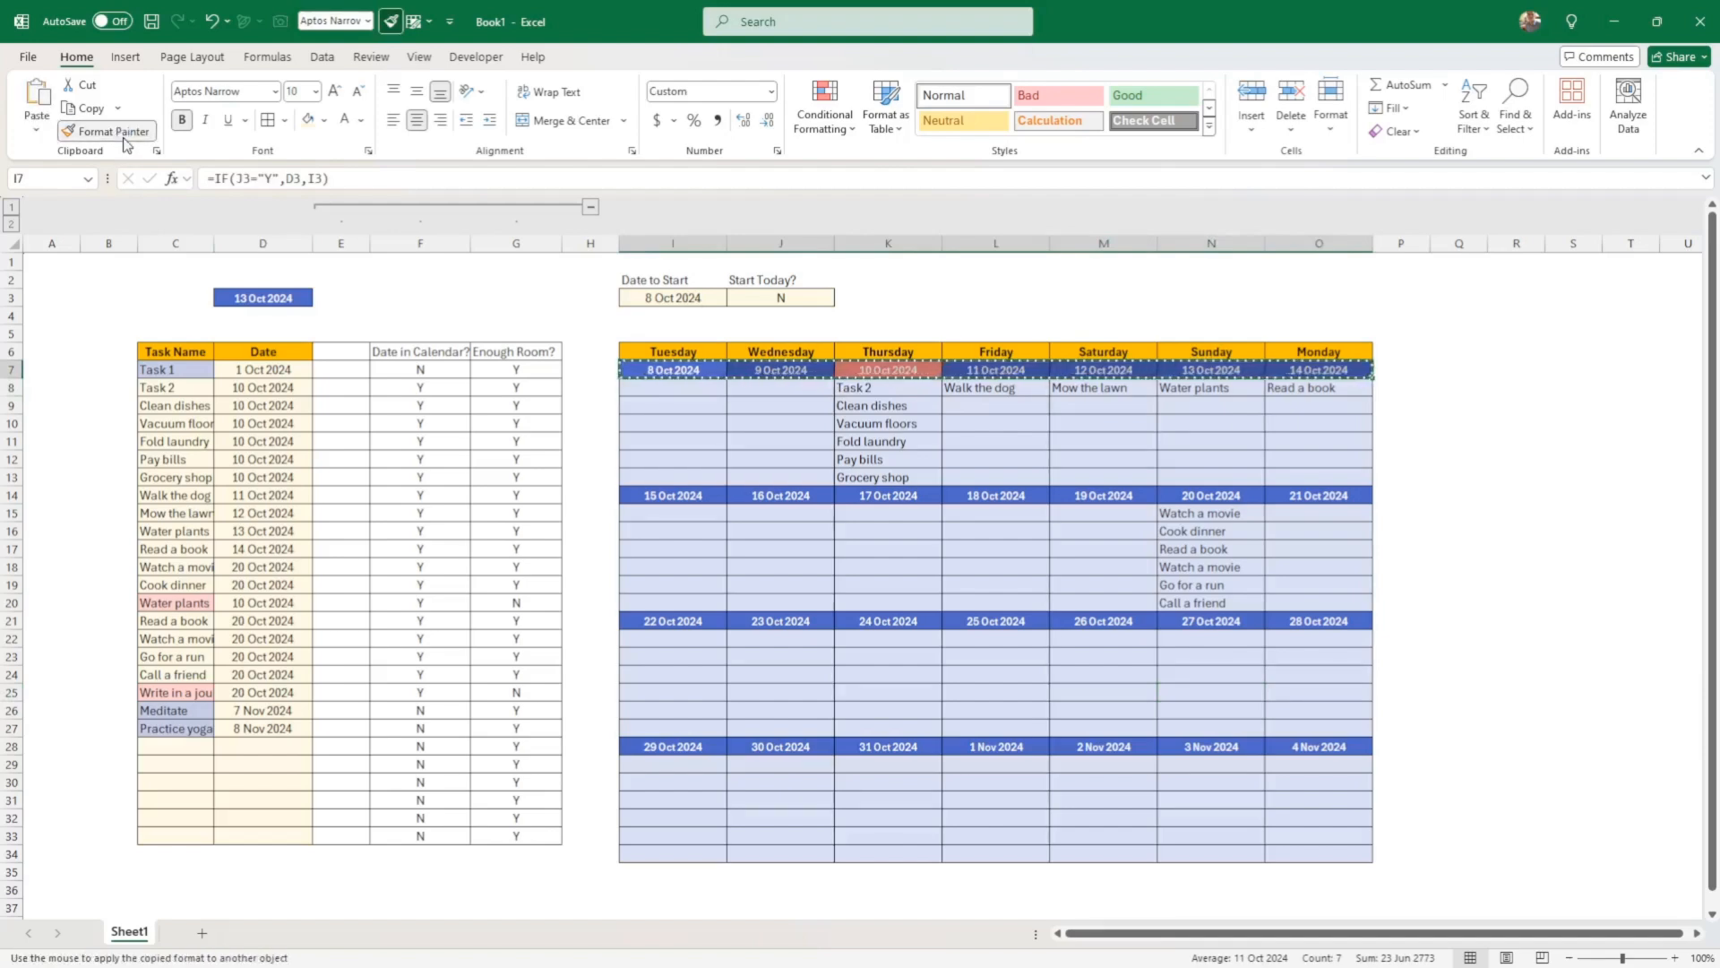
left_click(675, 496)
left_click(688, 621)
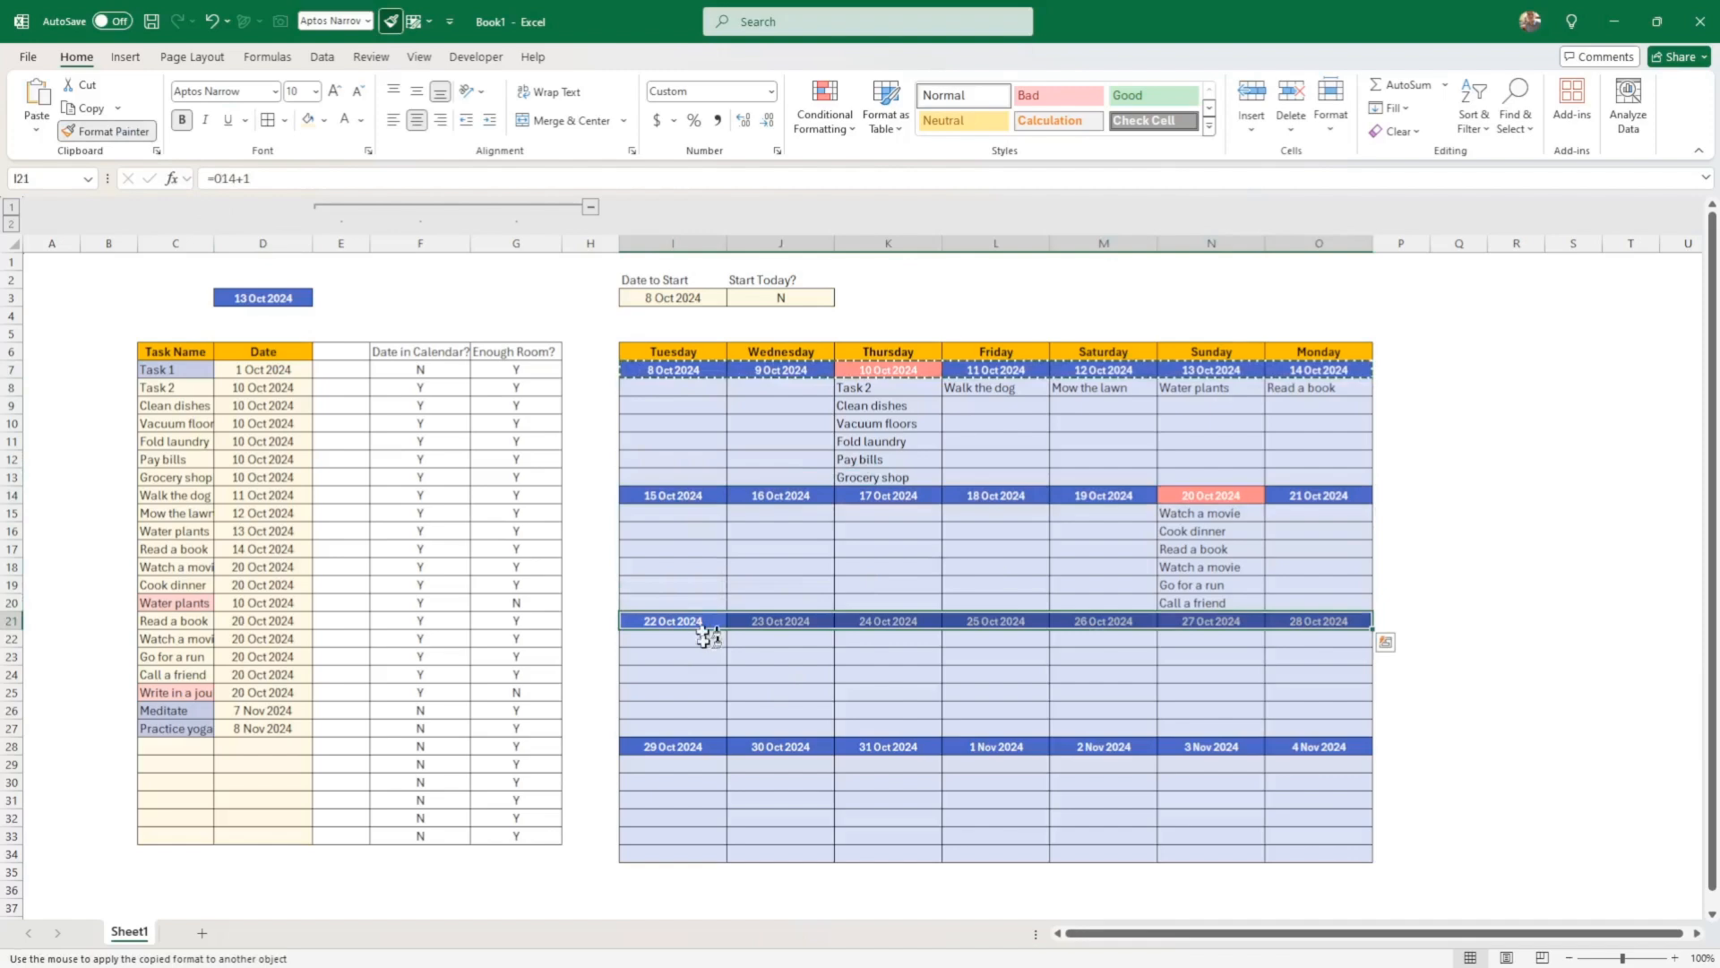
left_click(702, 746)
key("Escape")
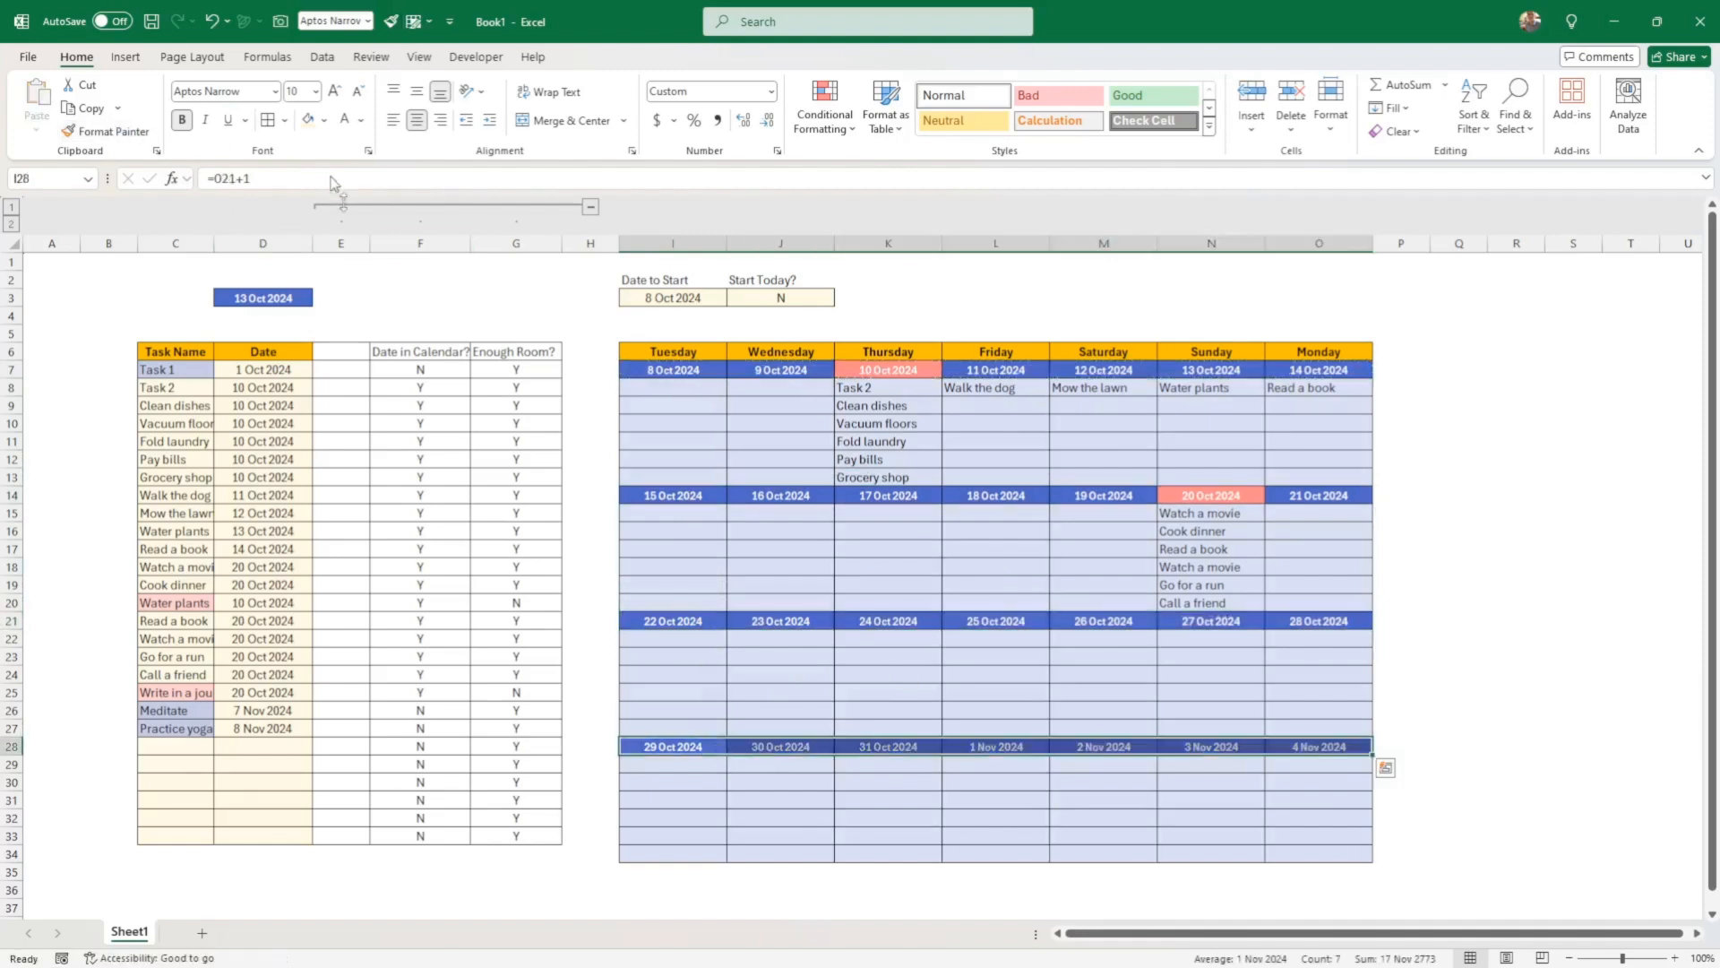
Temporarily collapse the grouped helper columns E:G to review the flagged calendar dates and their tasks
left_click(416, 298)
left_click(590, 207)
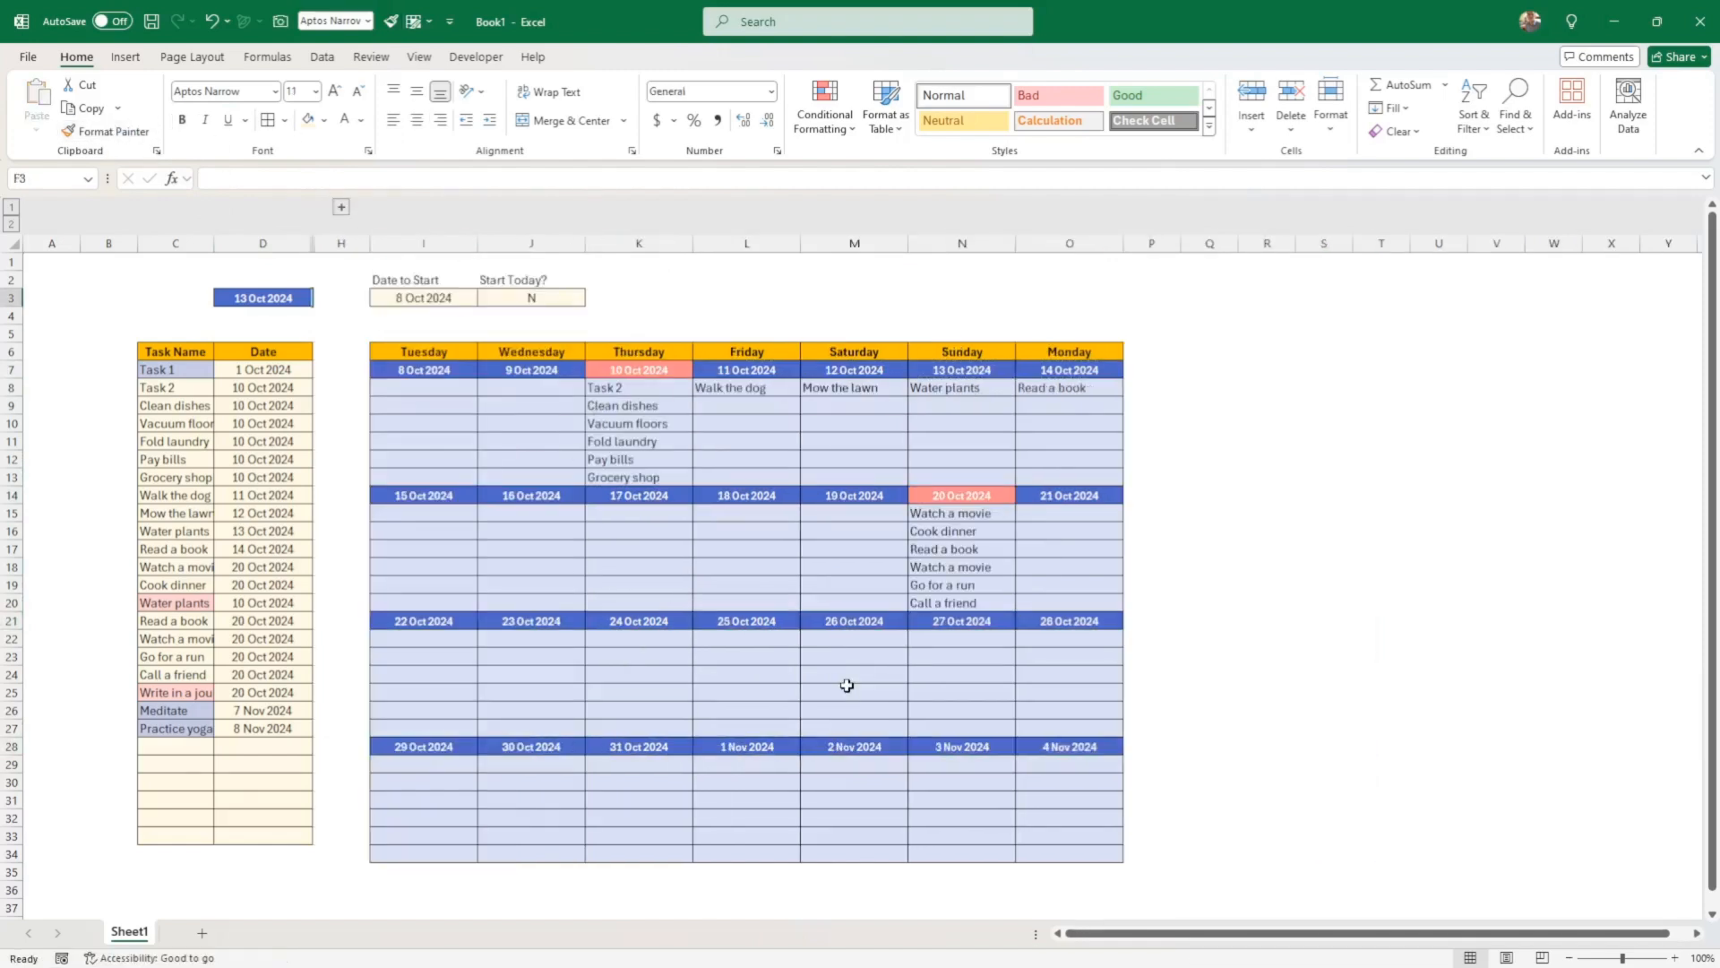
left_click_drag(847, 685, 846, 674)
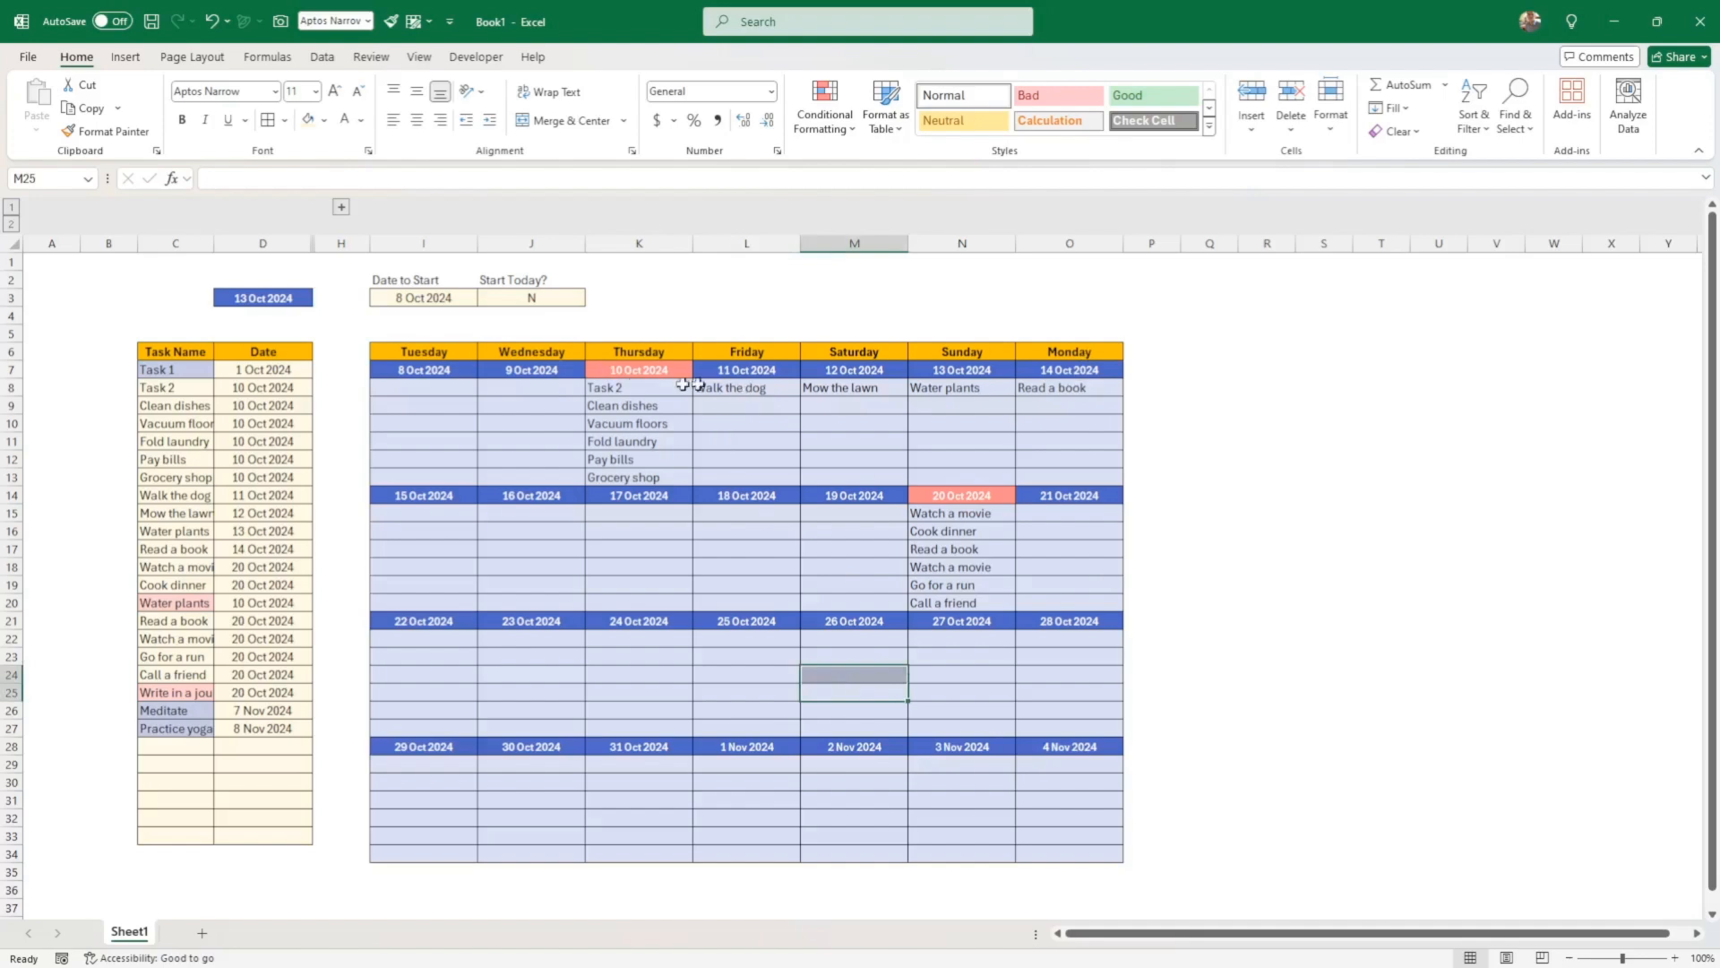
left_click(986, 604)
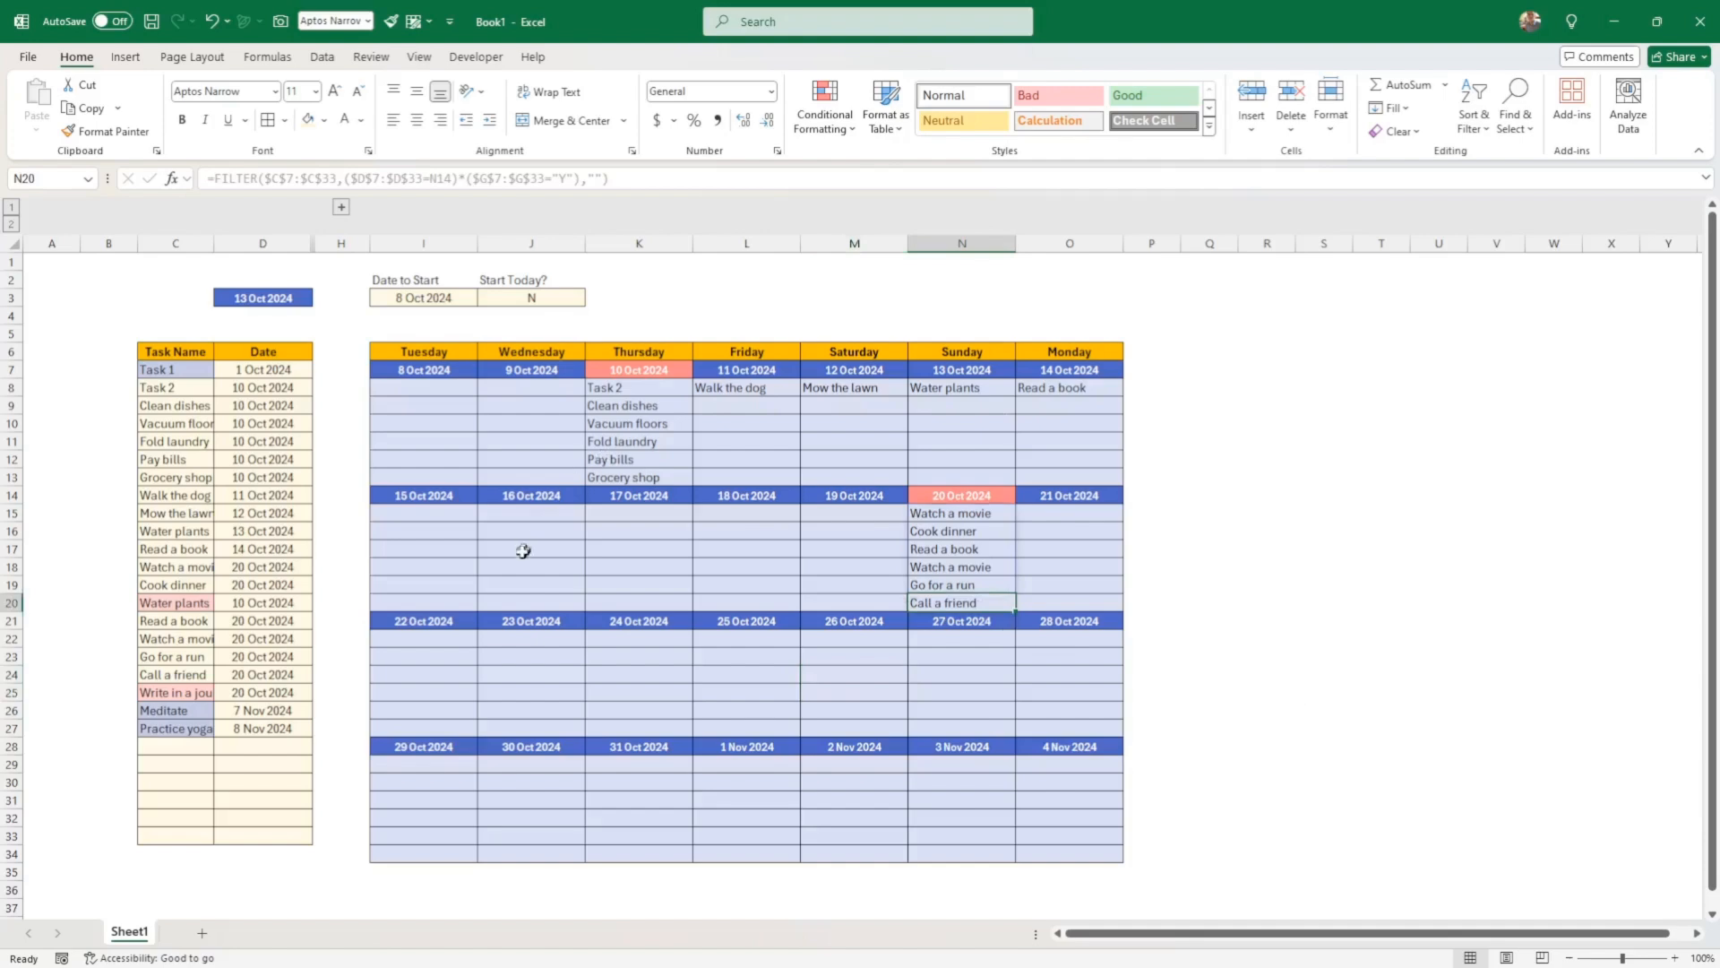
left_click(342, 208)
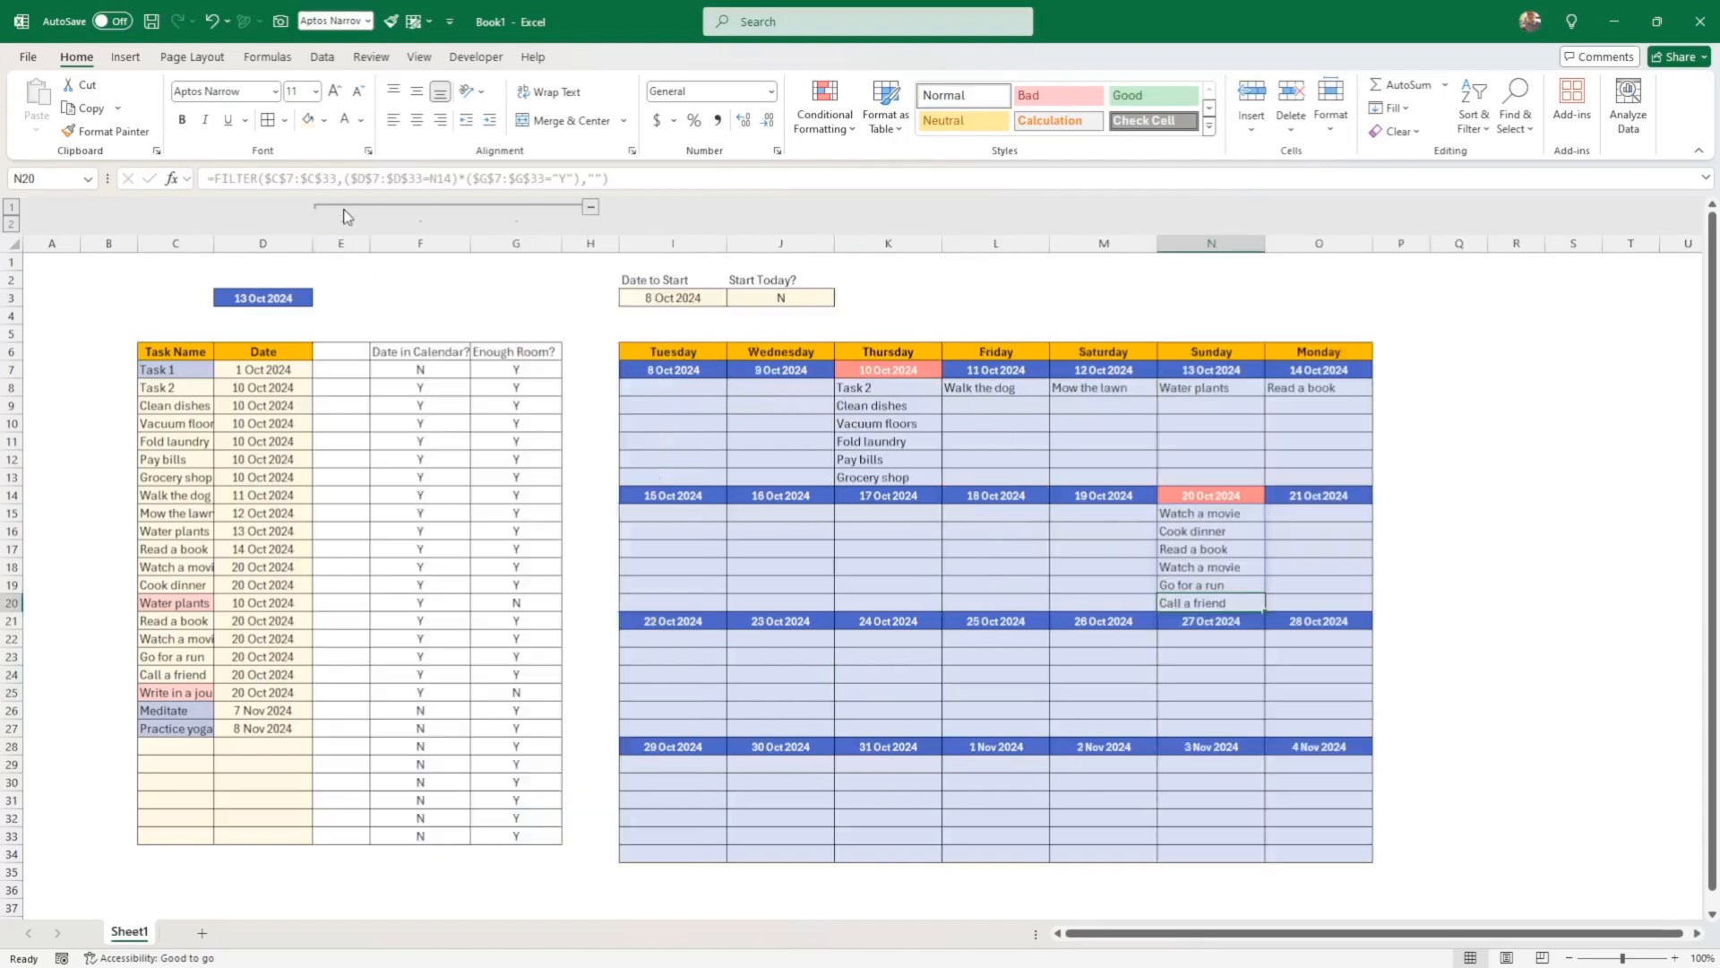
Enter the header Completion in E6, beside the Date column of the task list
left_click(333, 353)
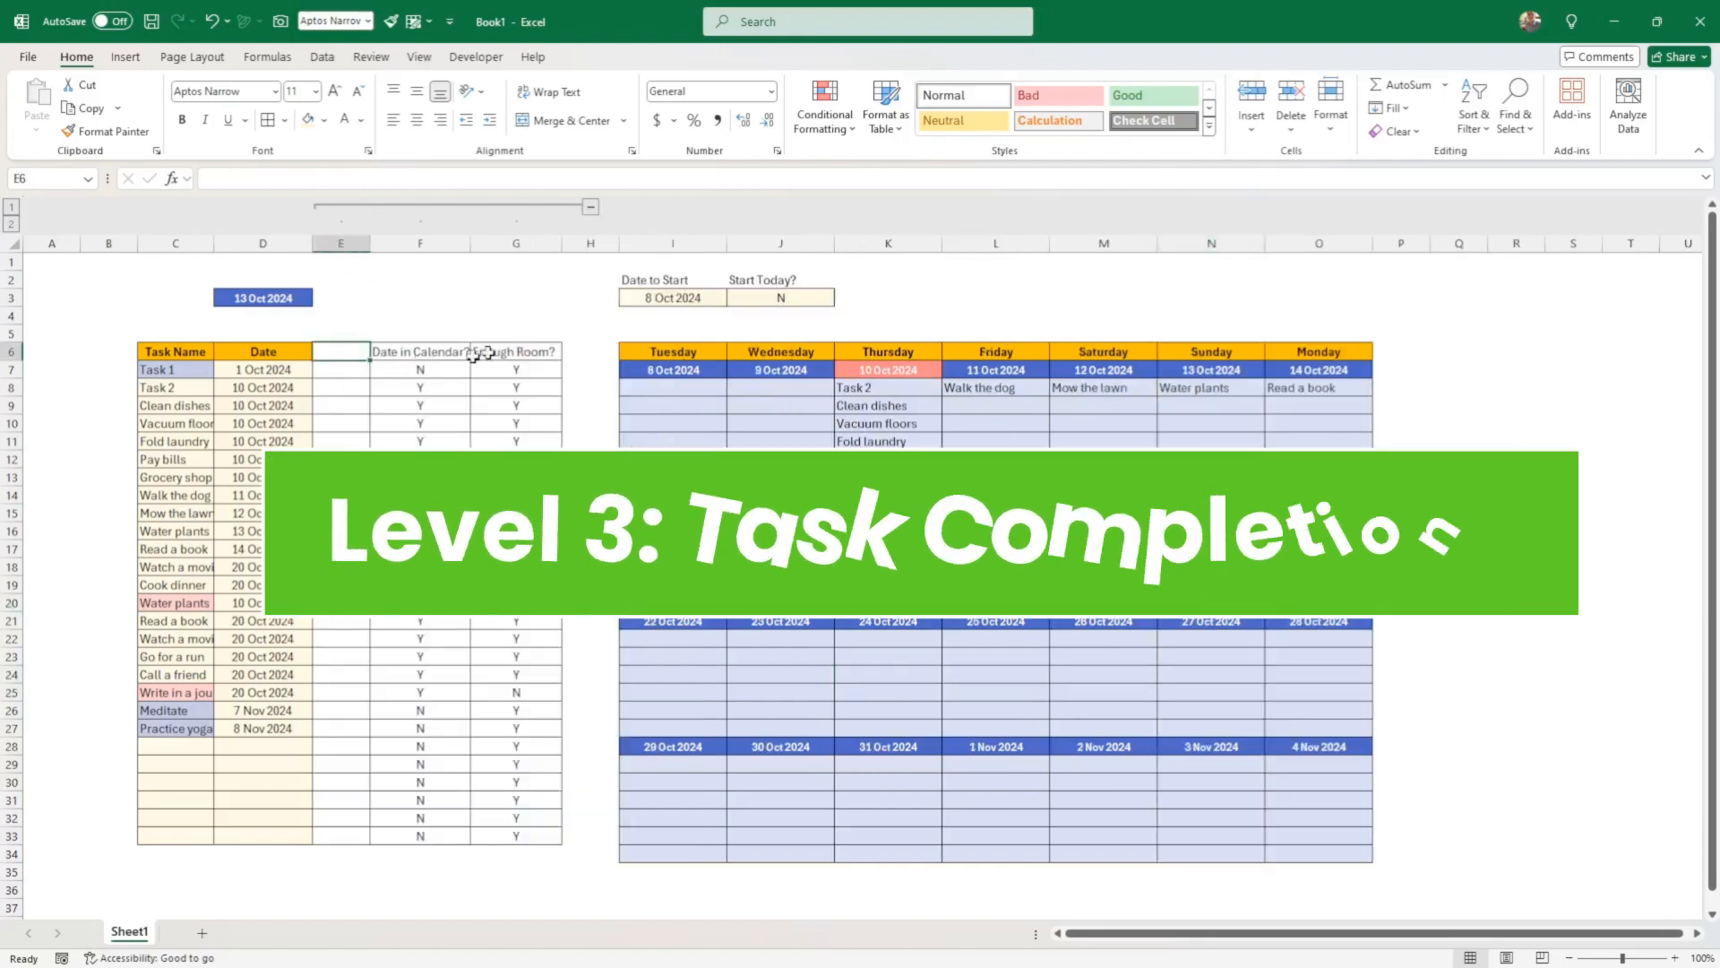
type("Comp")
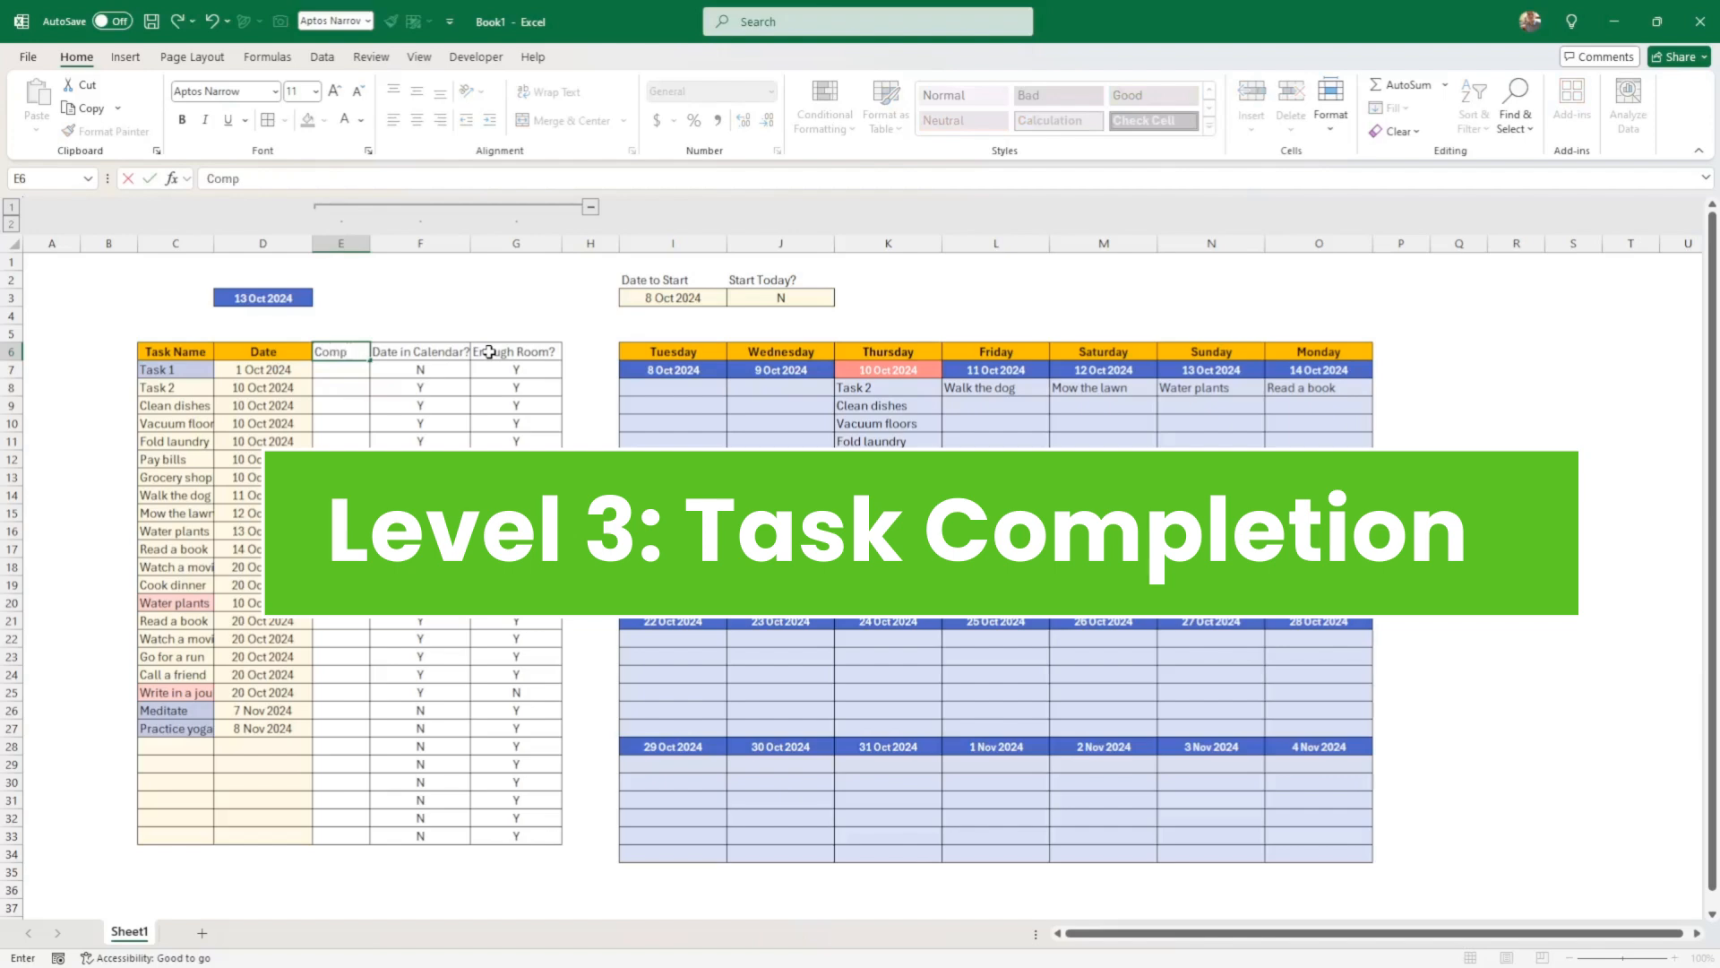
type("letion")
key("ctrl+Return")
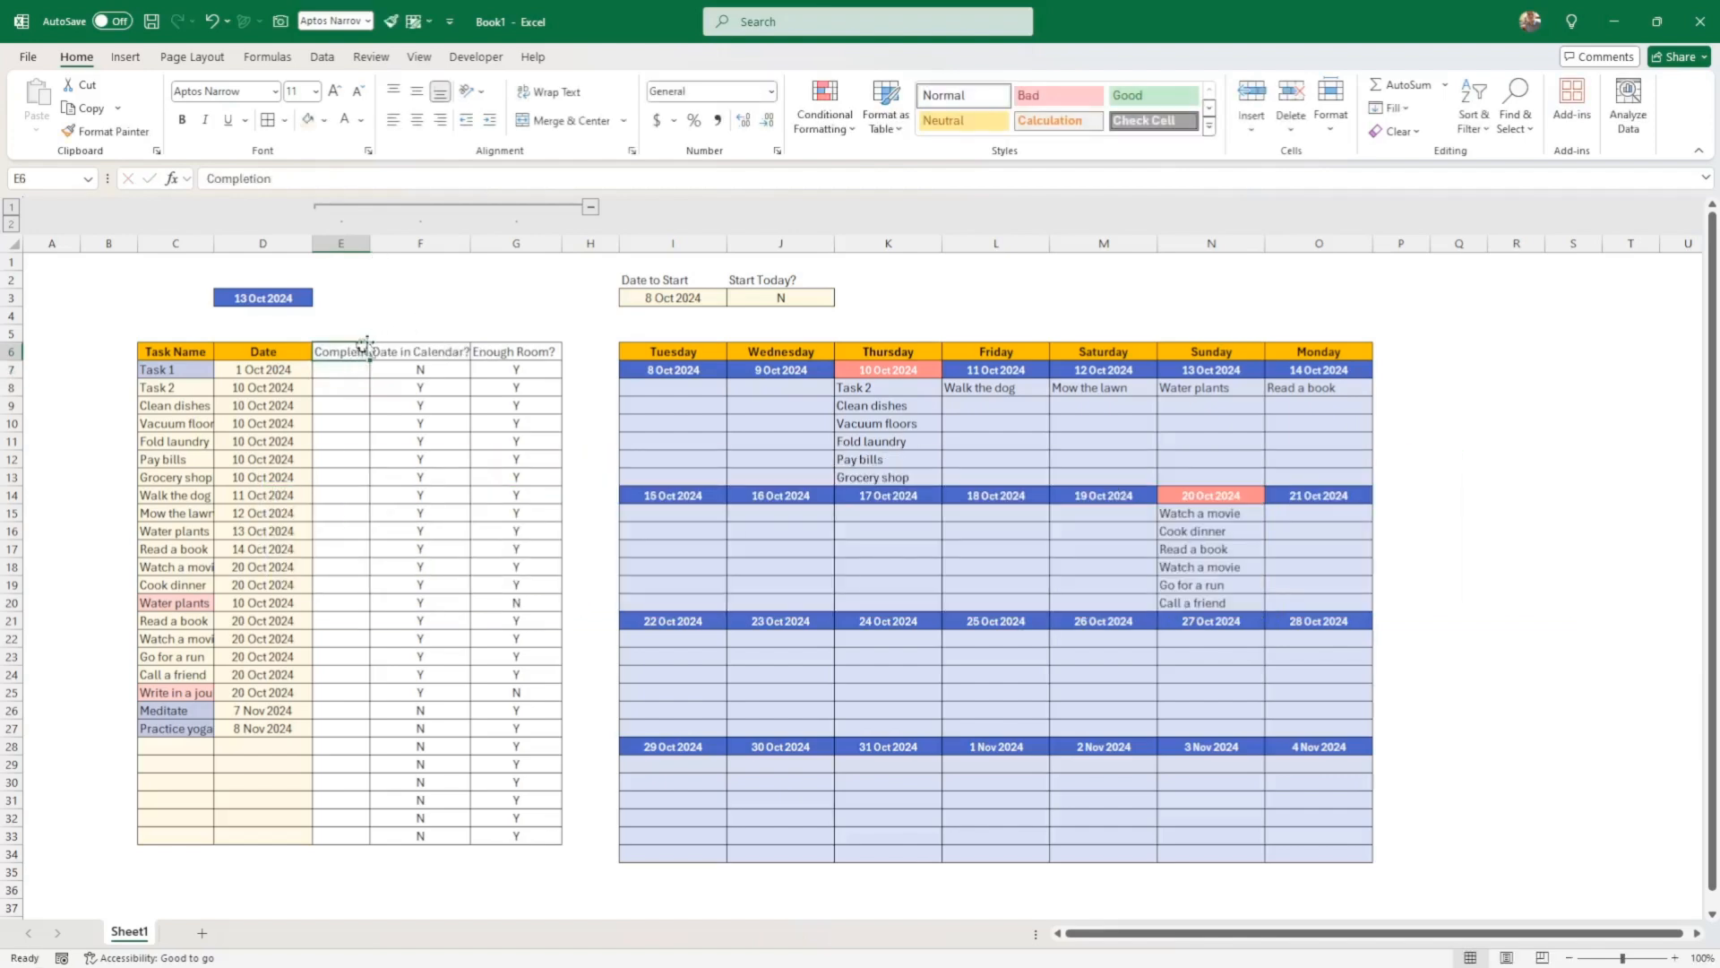
Insert a new column E between the Date column and the helper columns, and remove the blue cell formatting carried into E3
left_click(345, 244)
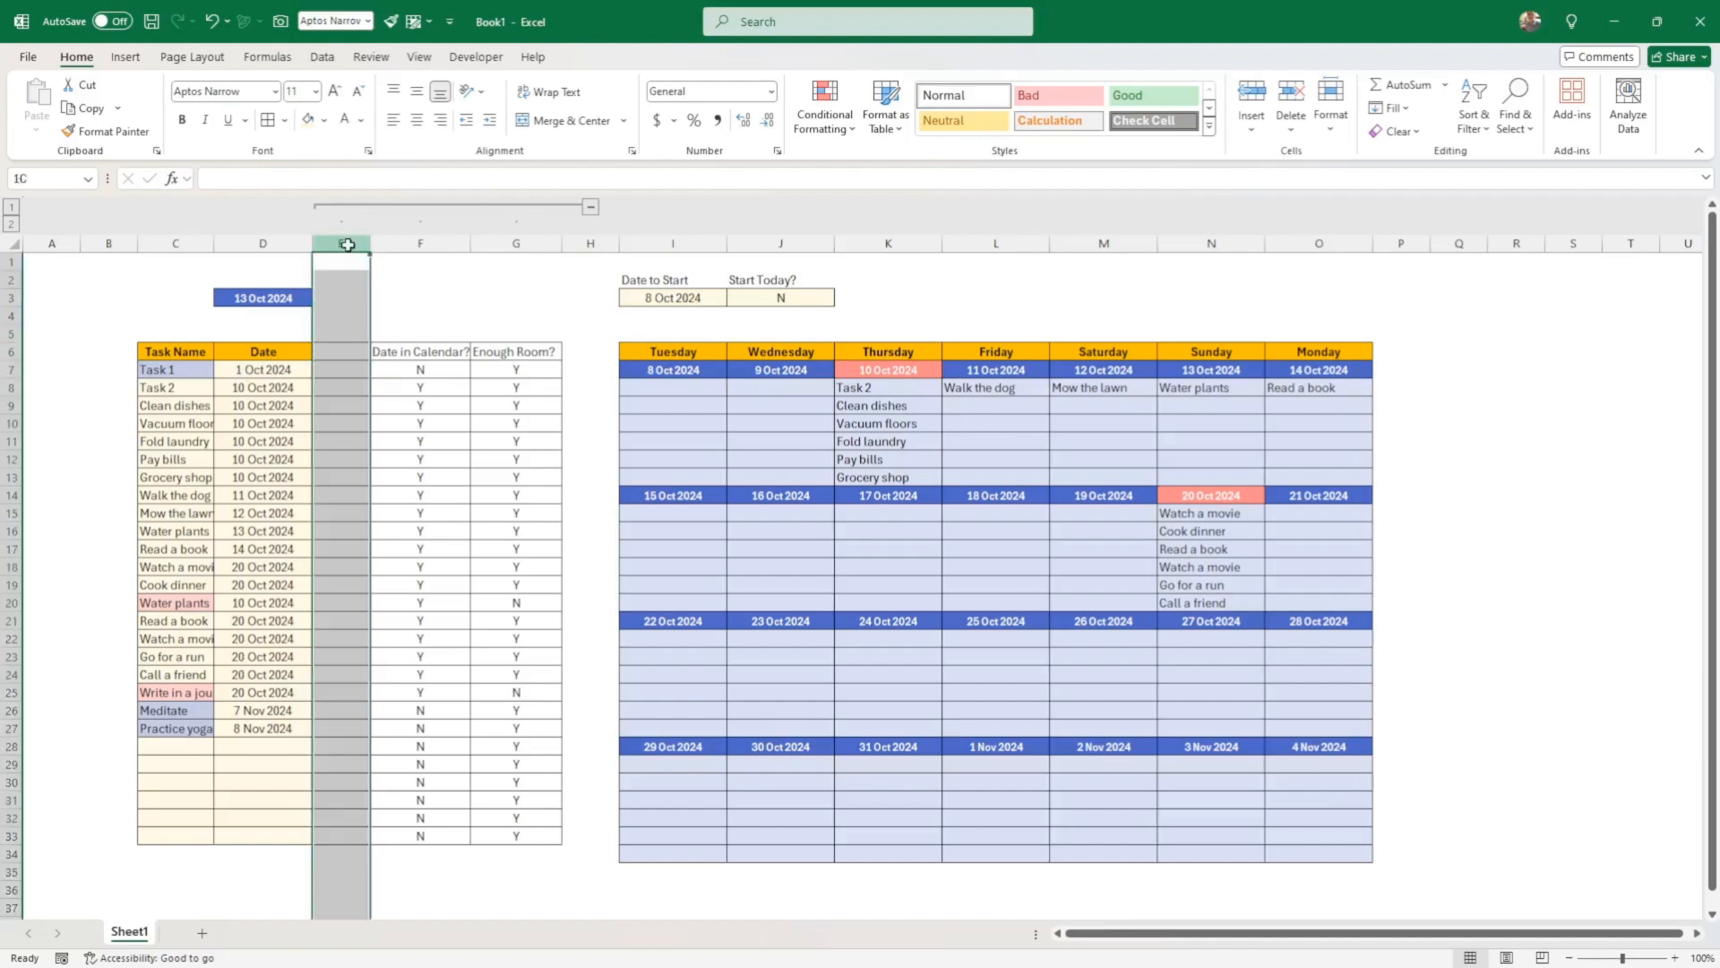
right_click(358, 248)
left_click(397, 422)
left_click(395, 423)
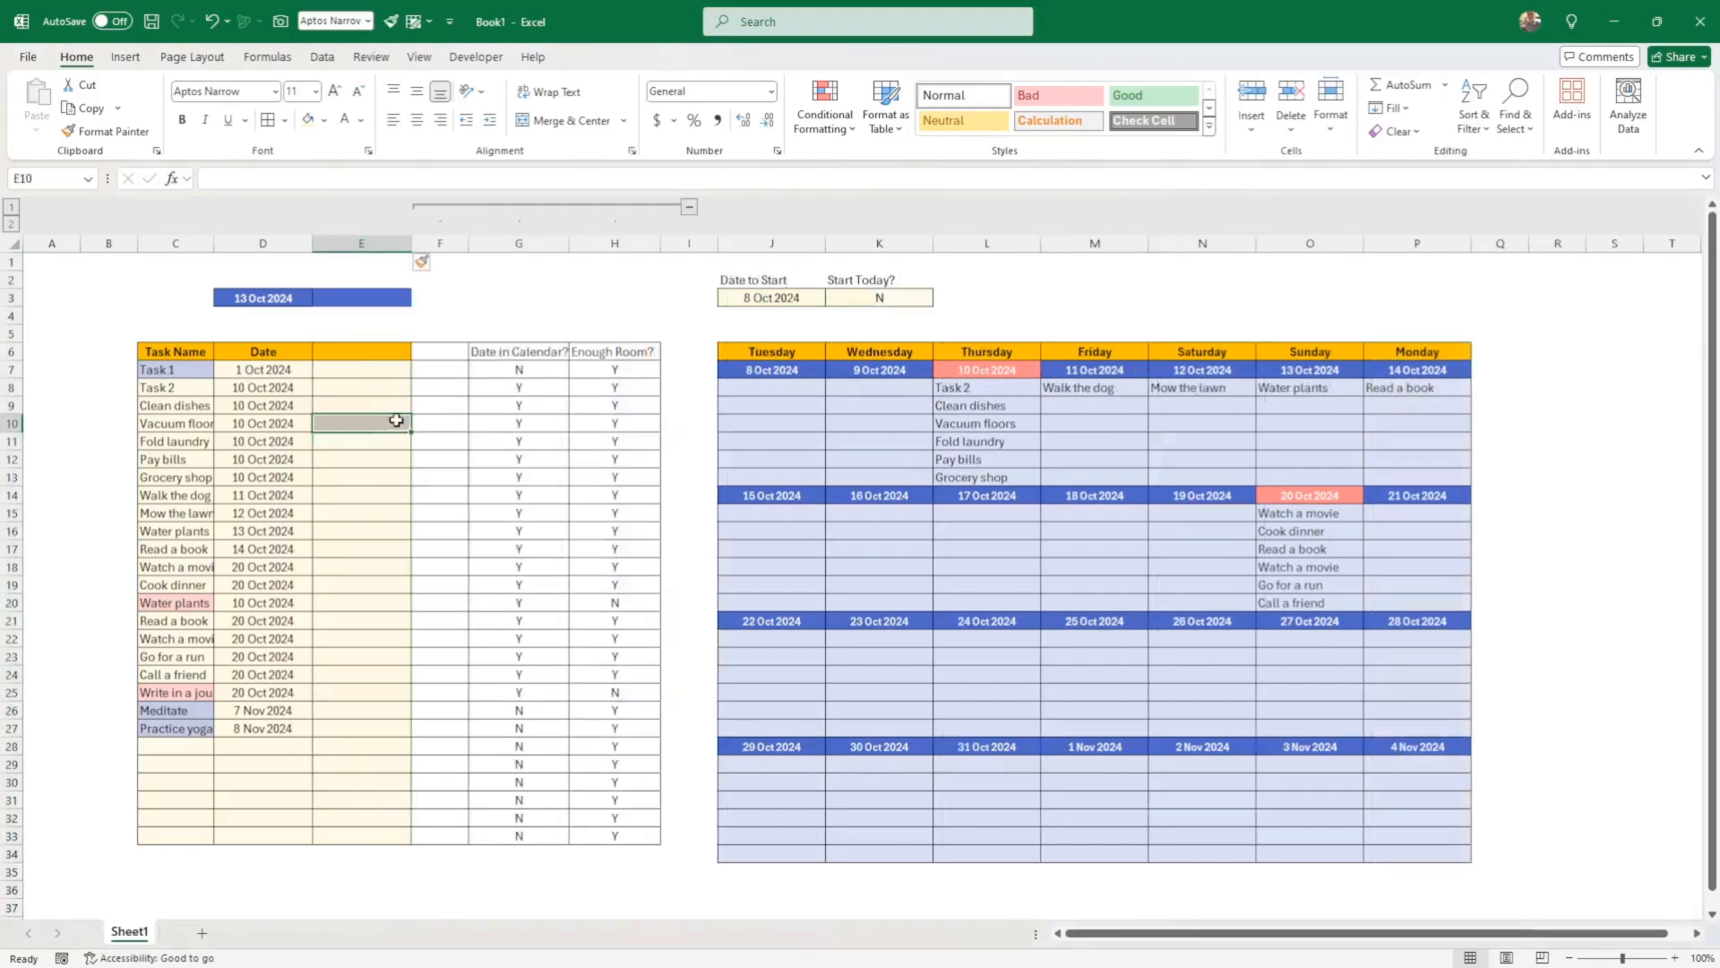
left_click_drag(377, 273, 413, 308)
Enter the header "Completed ?" in E6 of the task list
left_click(354, 349)
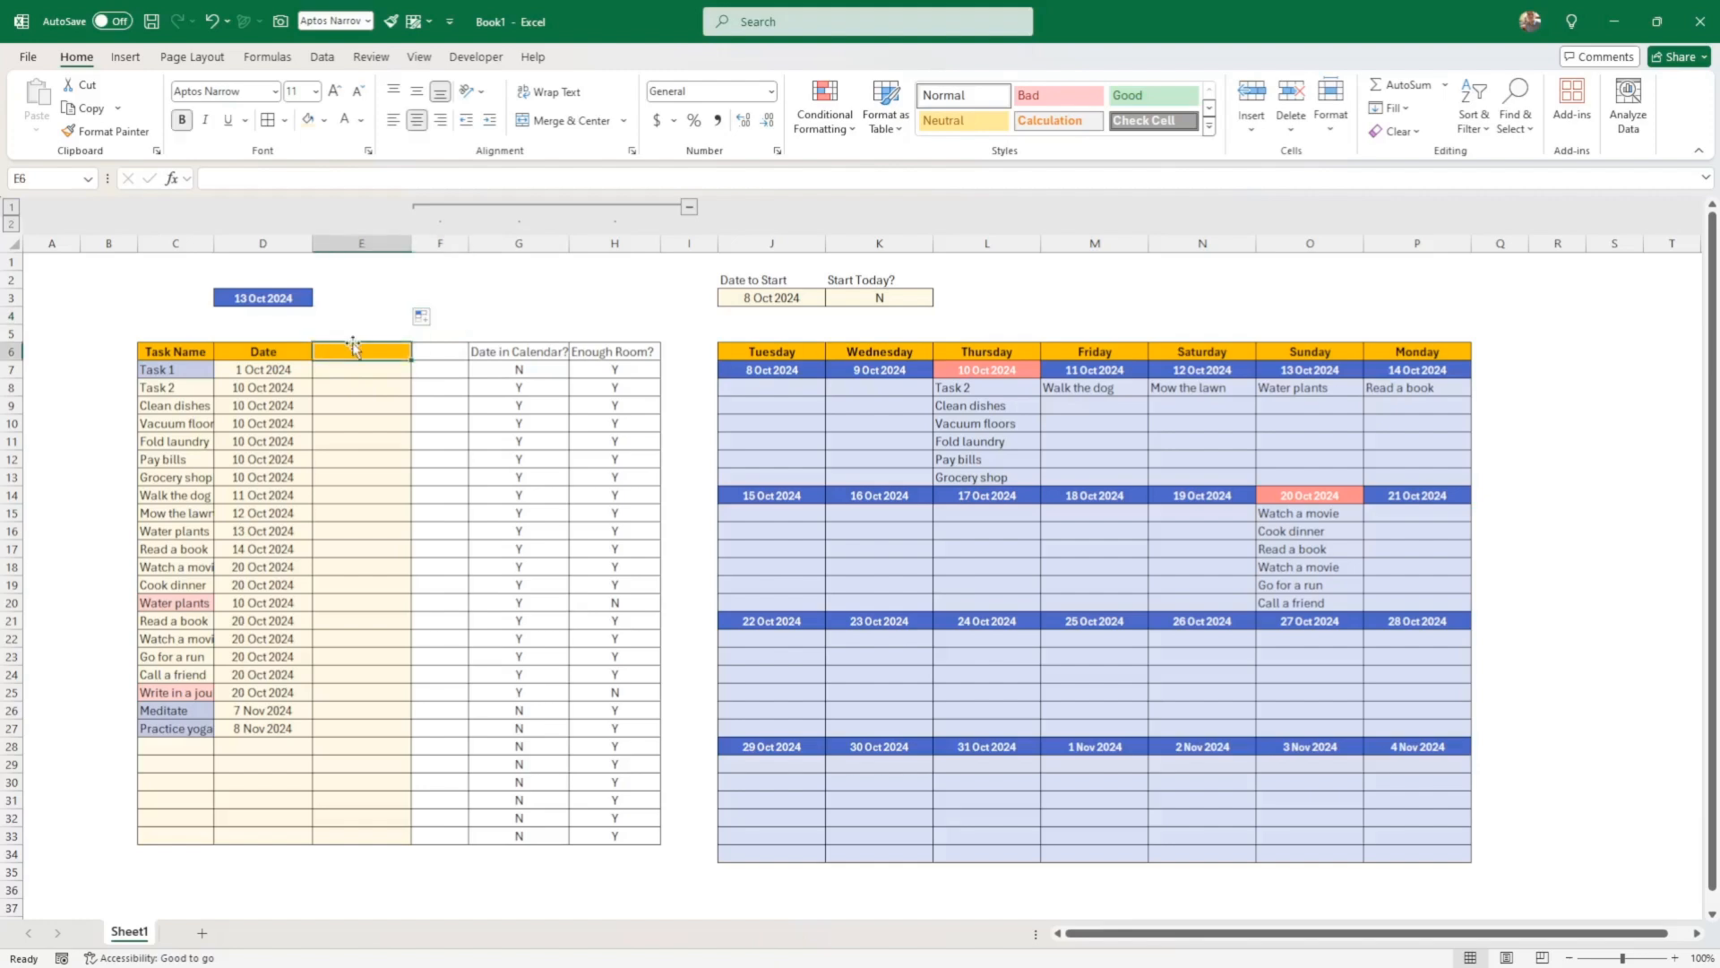
type("Completion")
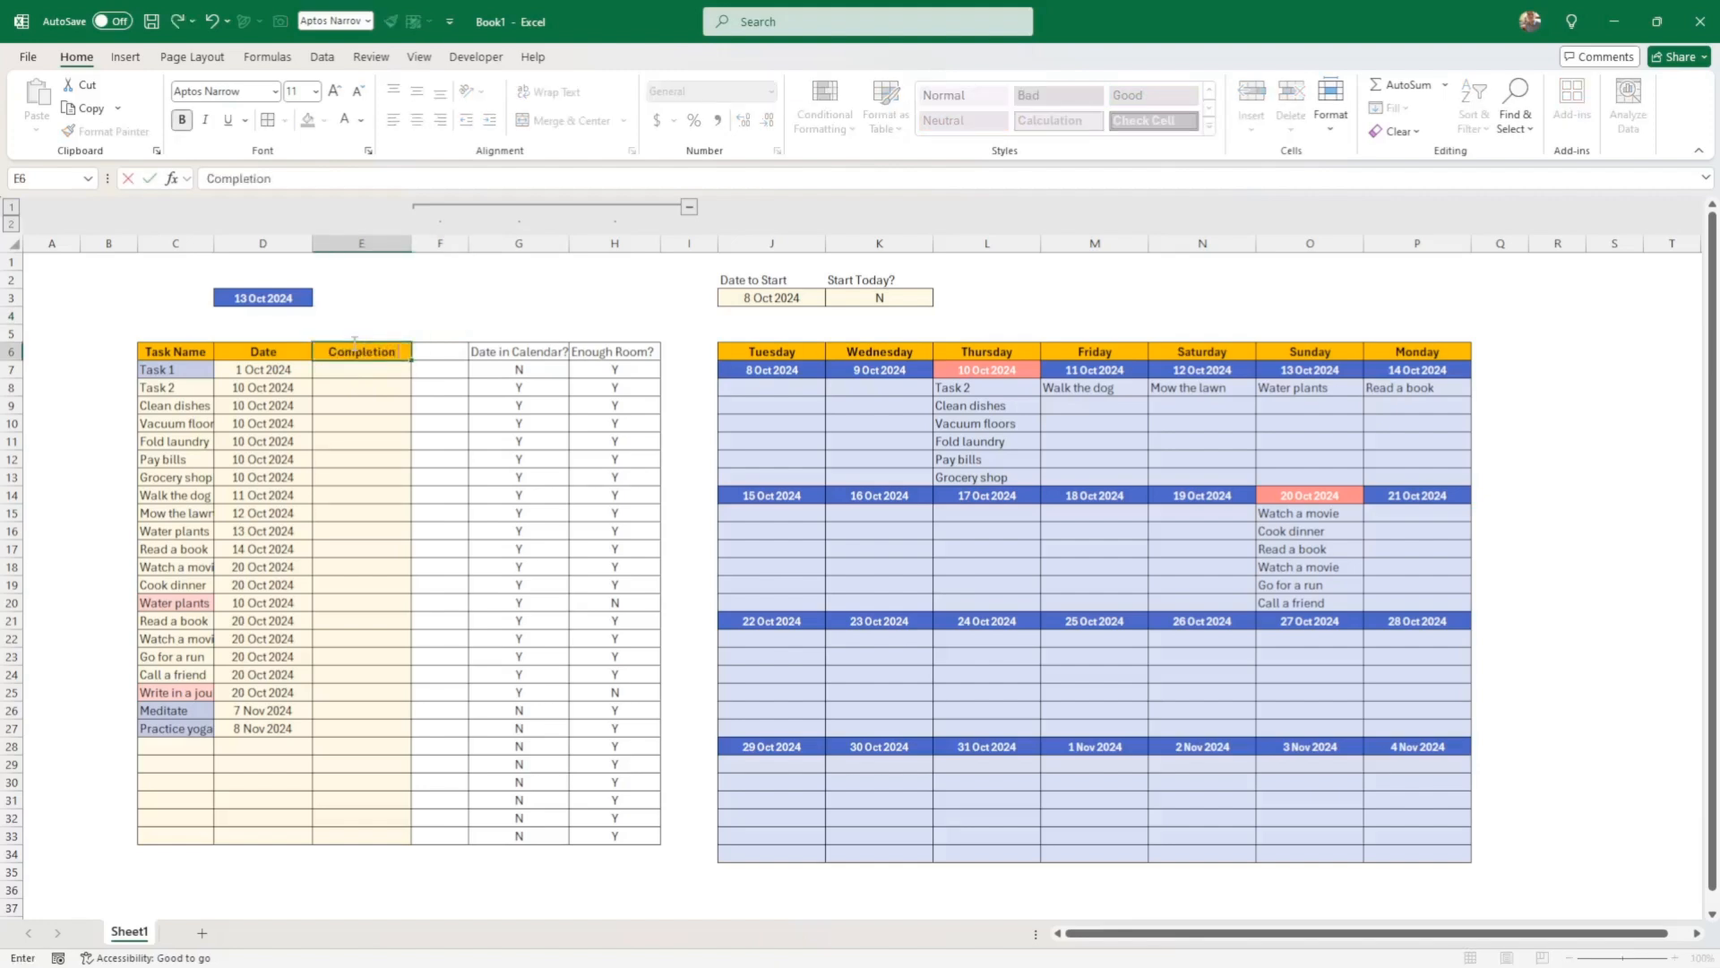
key("BackSpace")
key("BackSpace")
key("BackSpace")
type("ed ?")
key("Return")
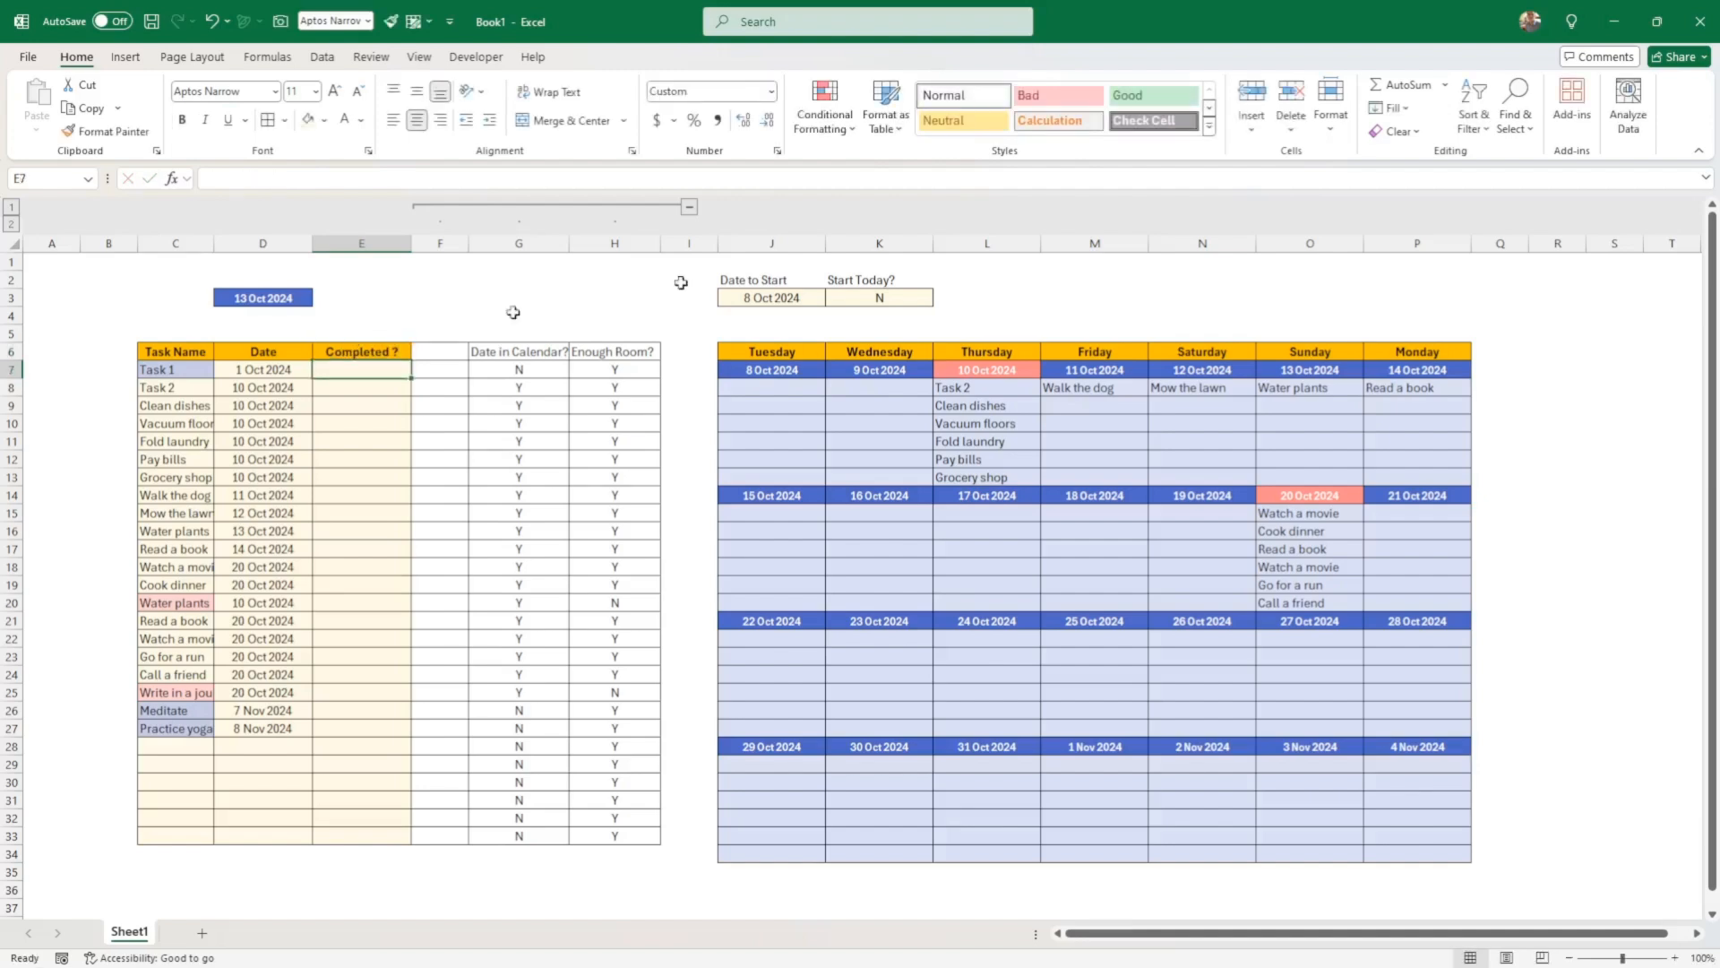
Copy the Y/N dropdown cell under Start Today? into E7 and choose N from its list for Task 1
left_click(871, 299)
key("ctrl+c")
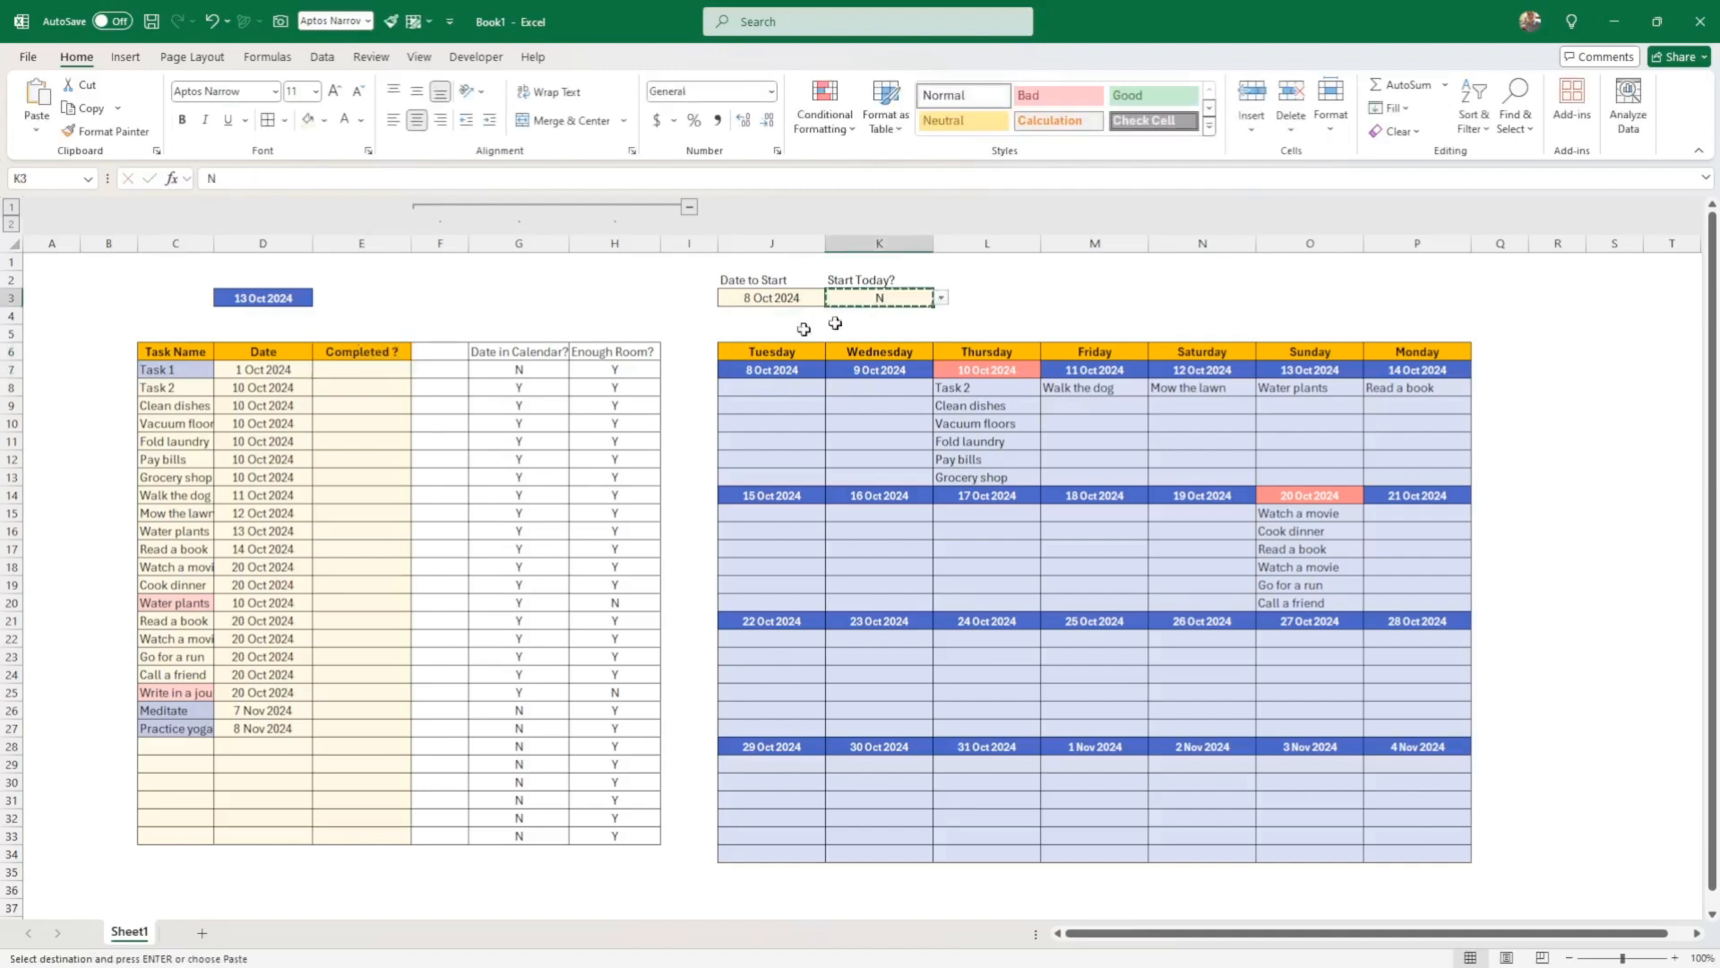
left_click(381, 370)
key("ctrl+v")
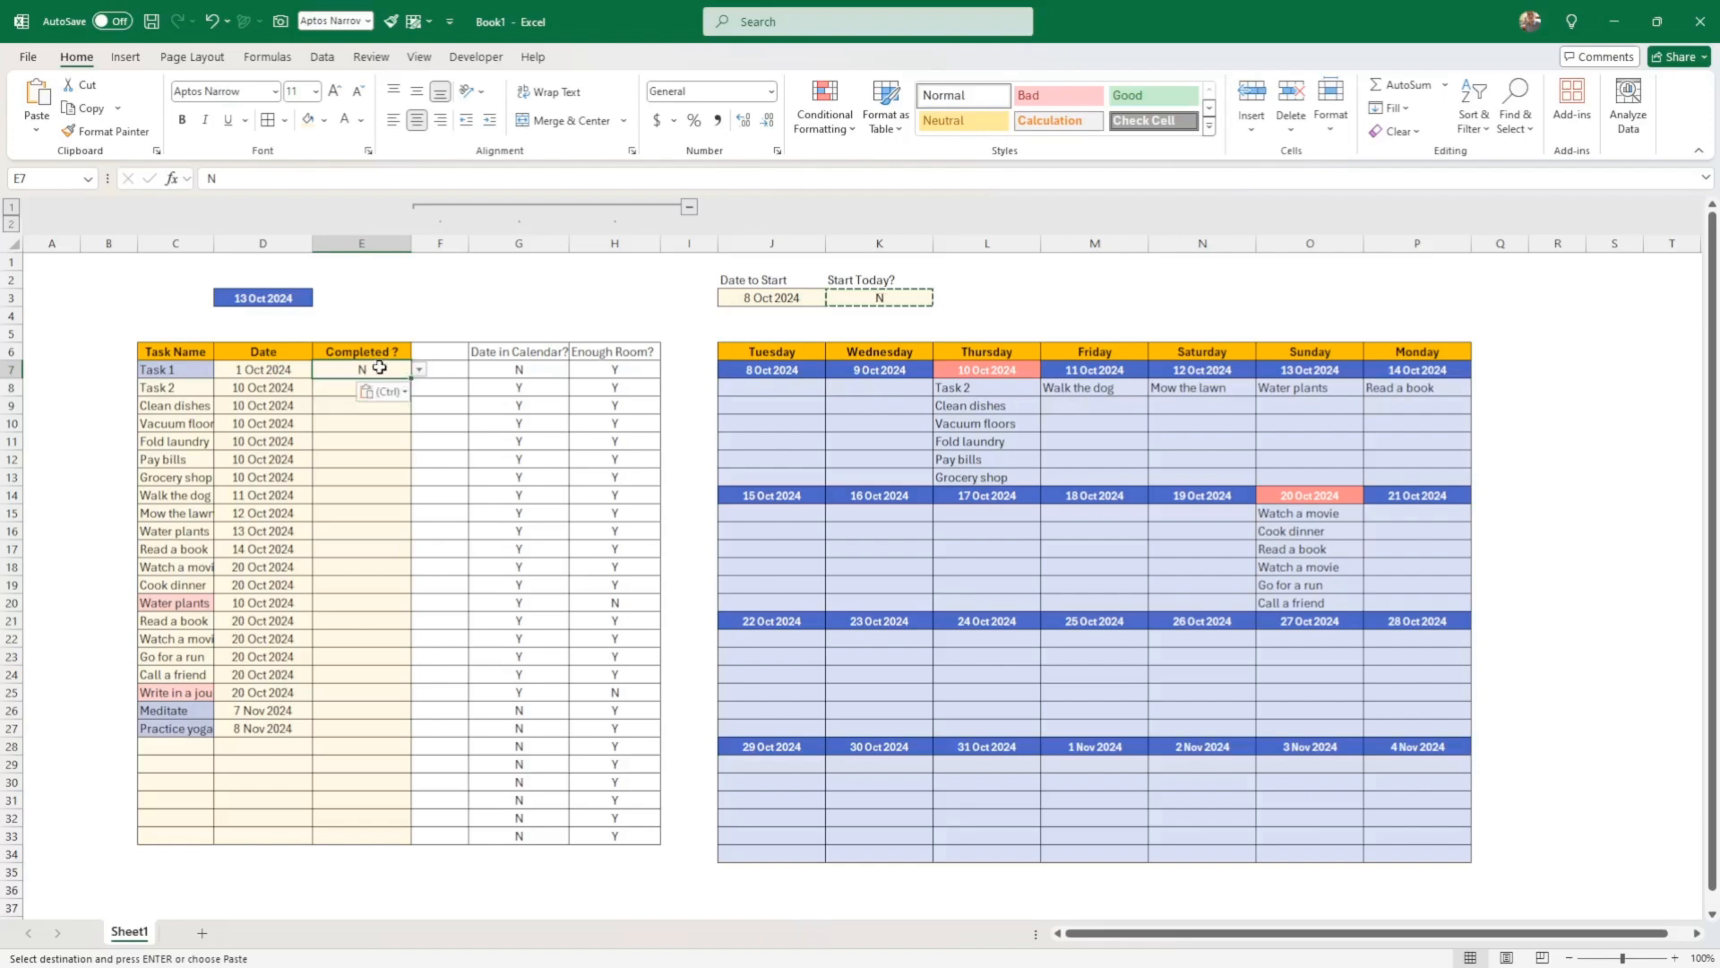
key("Delete")
left_click(419, 369)
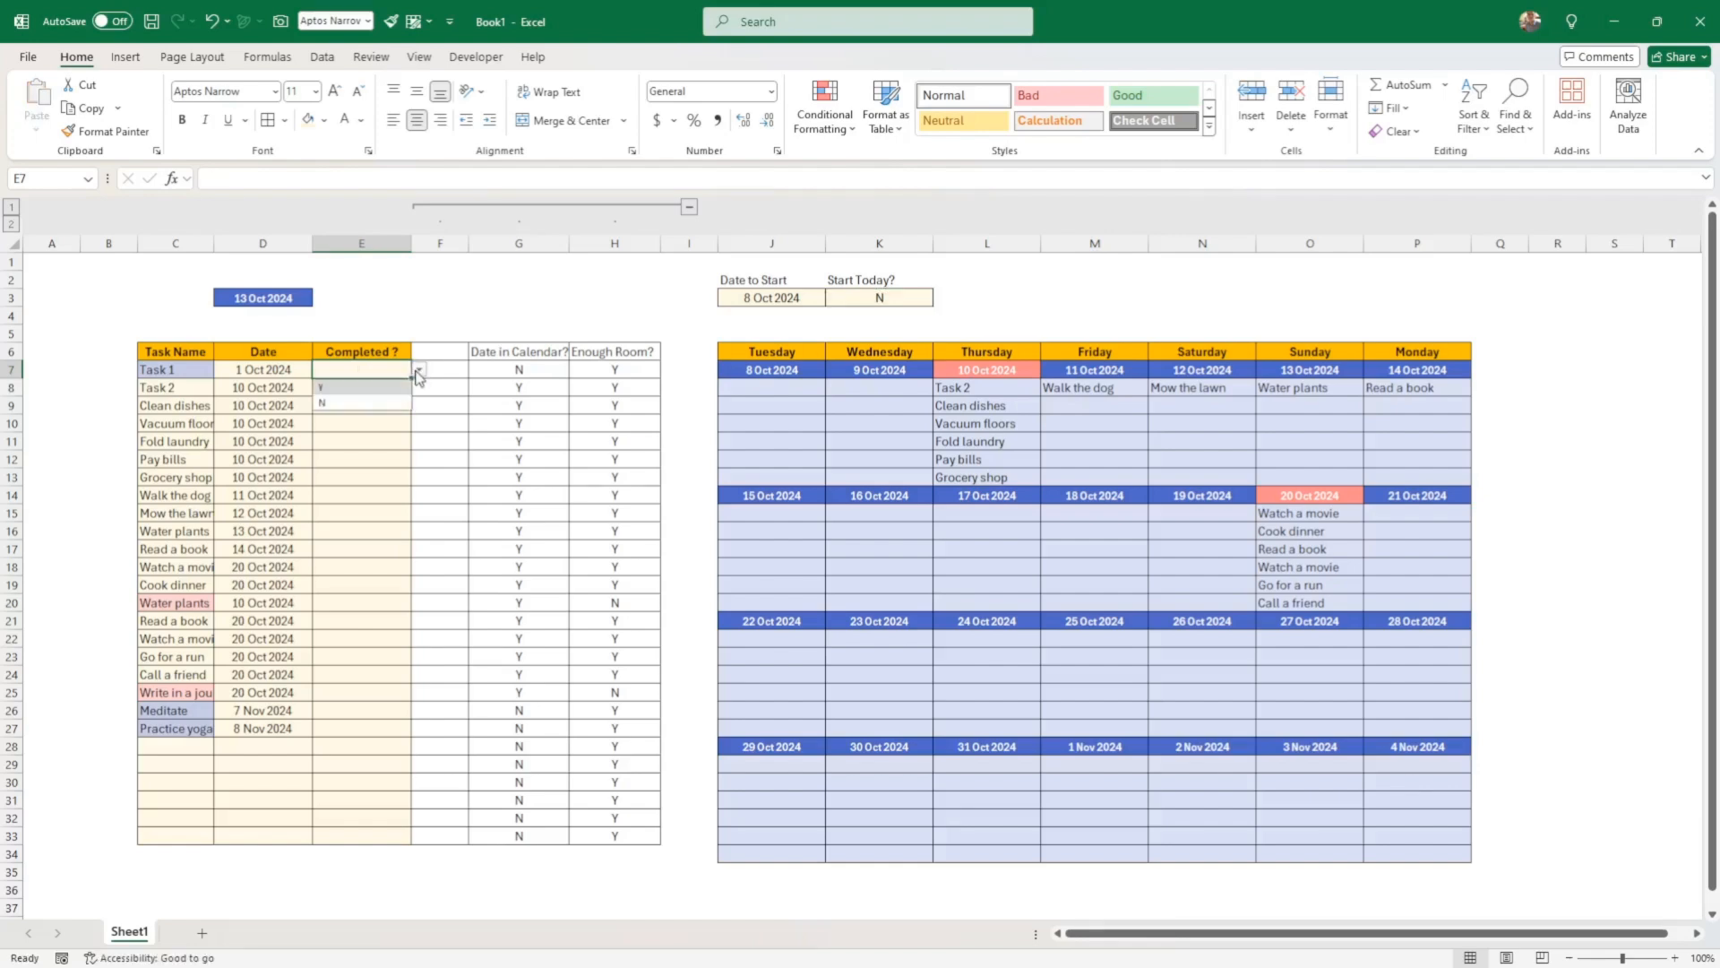
left_click(394, 403)
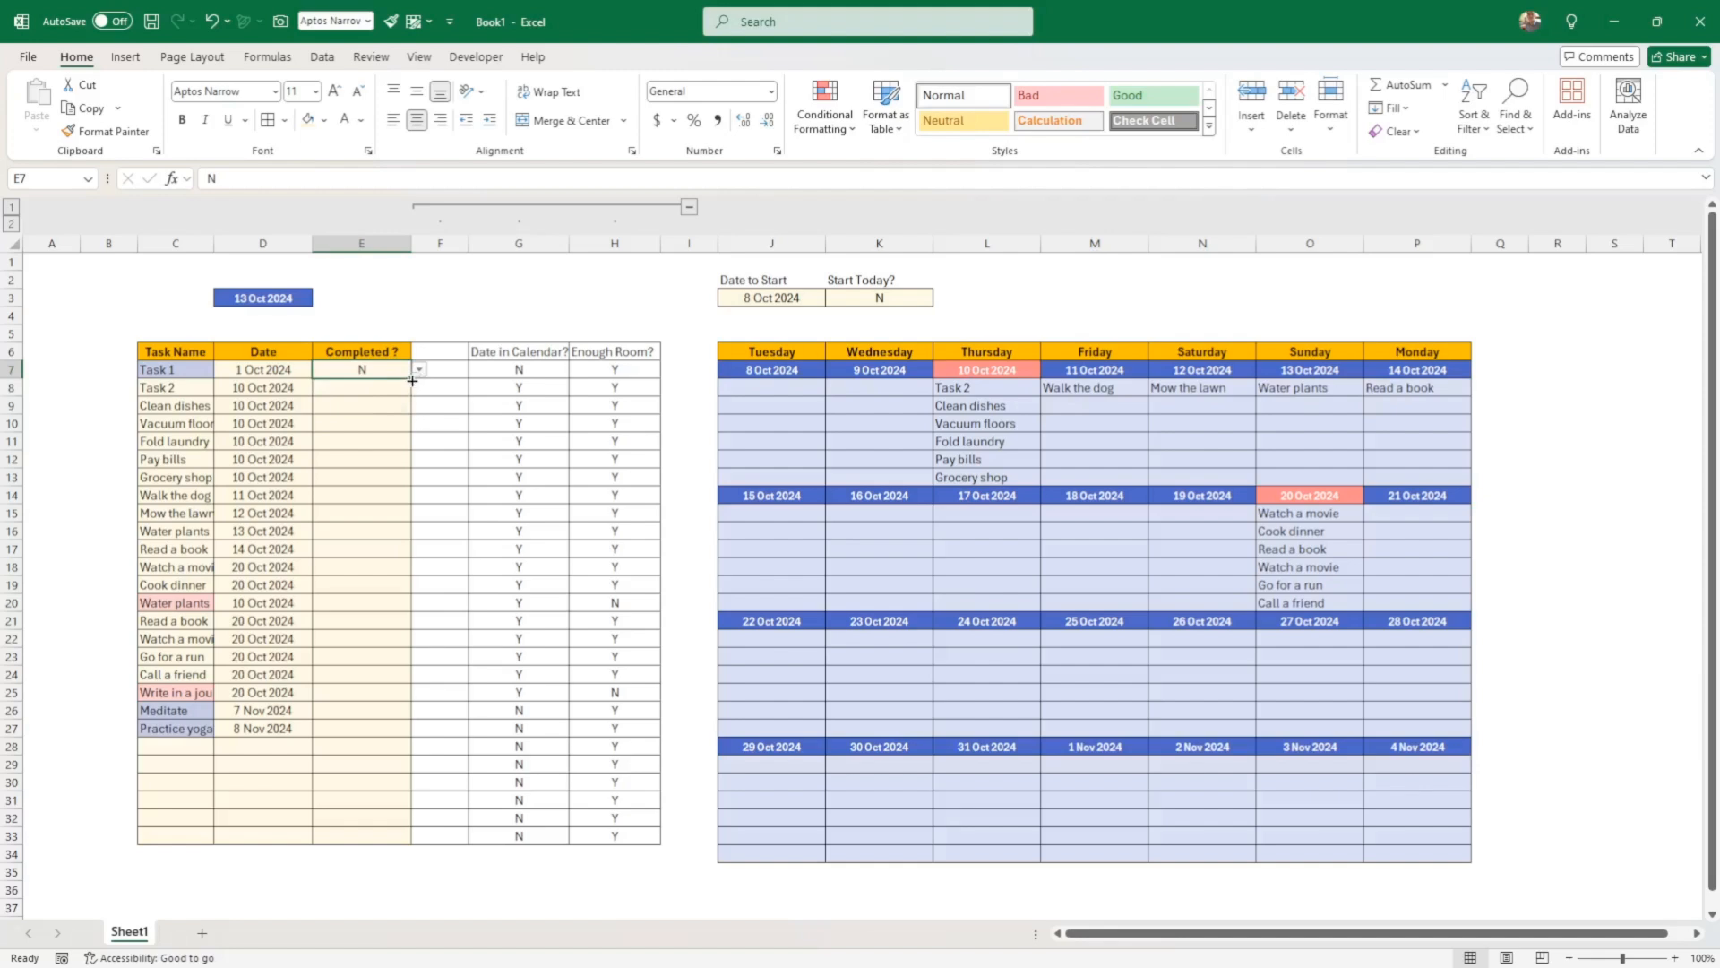
Fill the N dropdown from E7 down to E33 and clear the values in E28:E33, where there are no tasks
left_click_drag(412, 380, 412, 840)
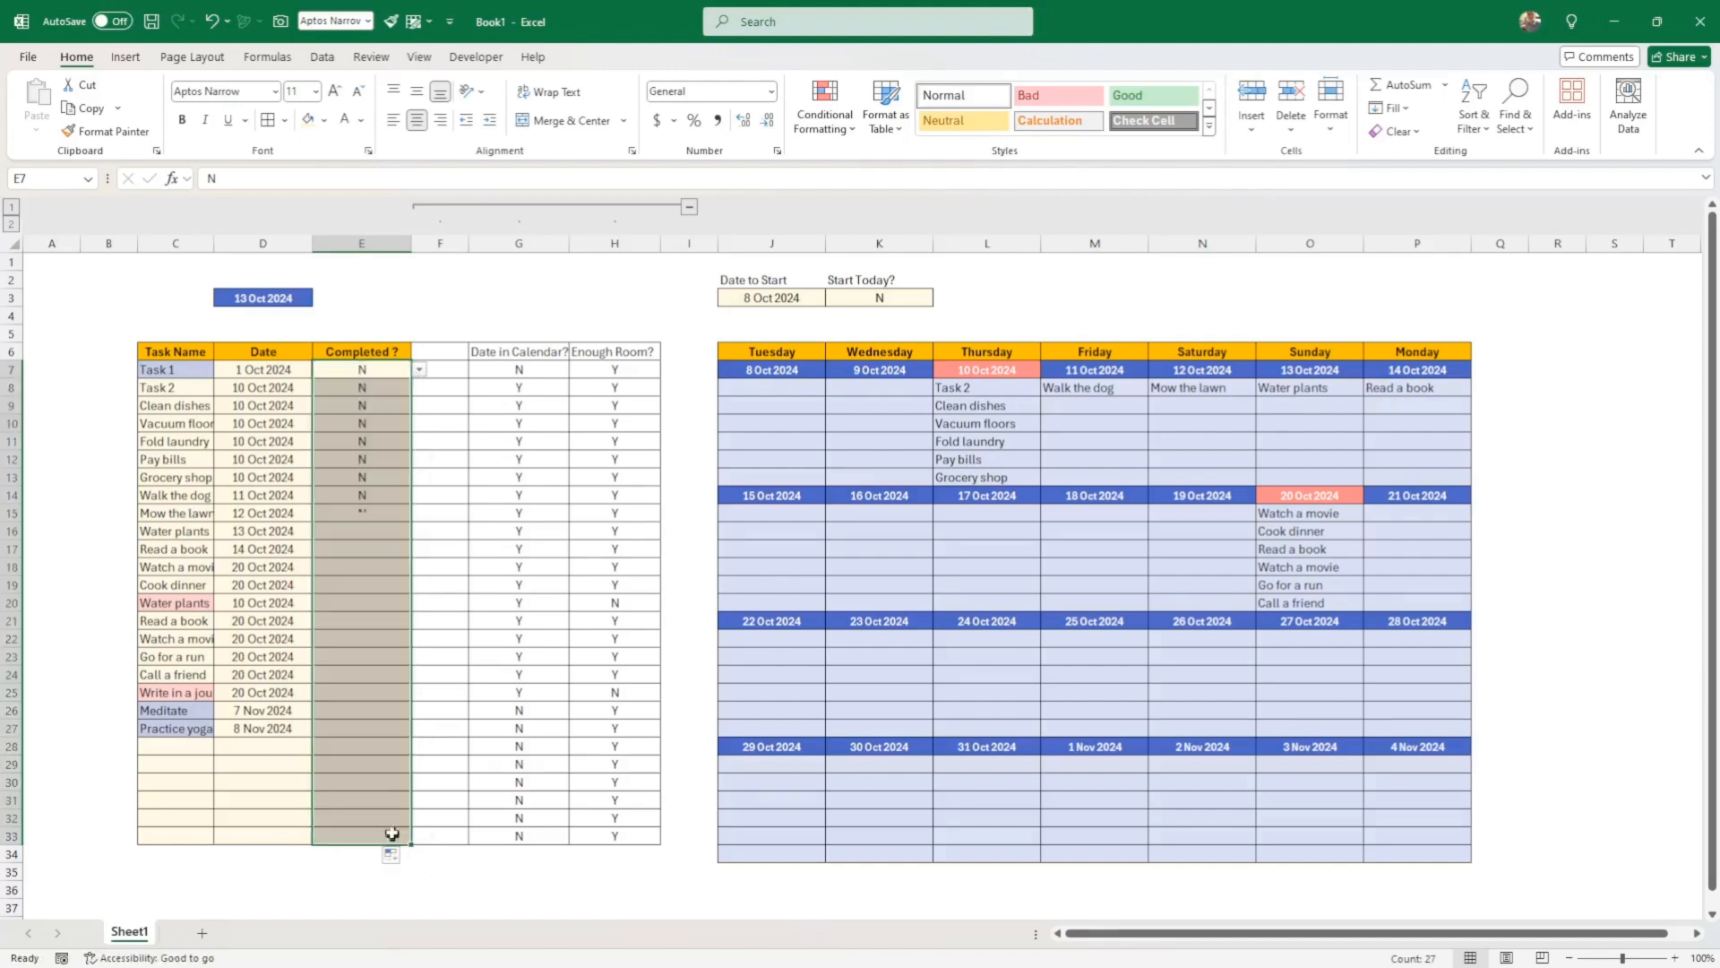
left_click_drag(356, 746, 349, 835)
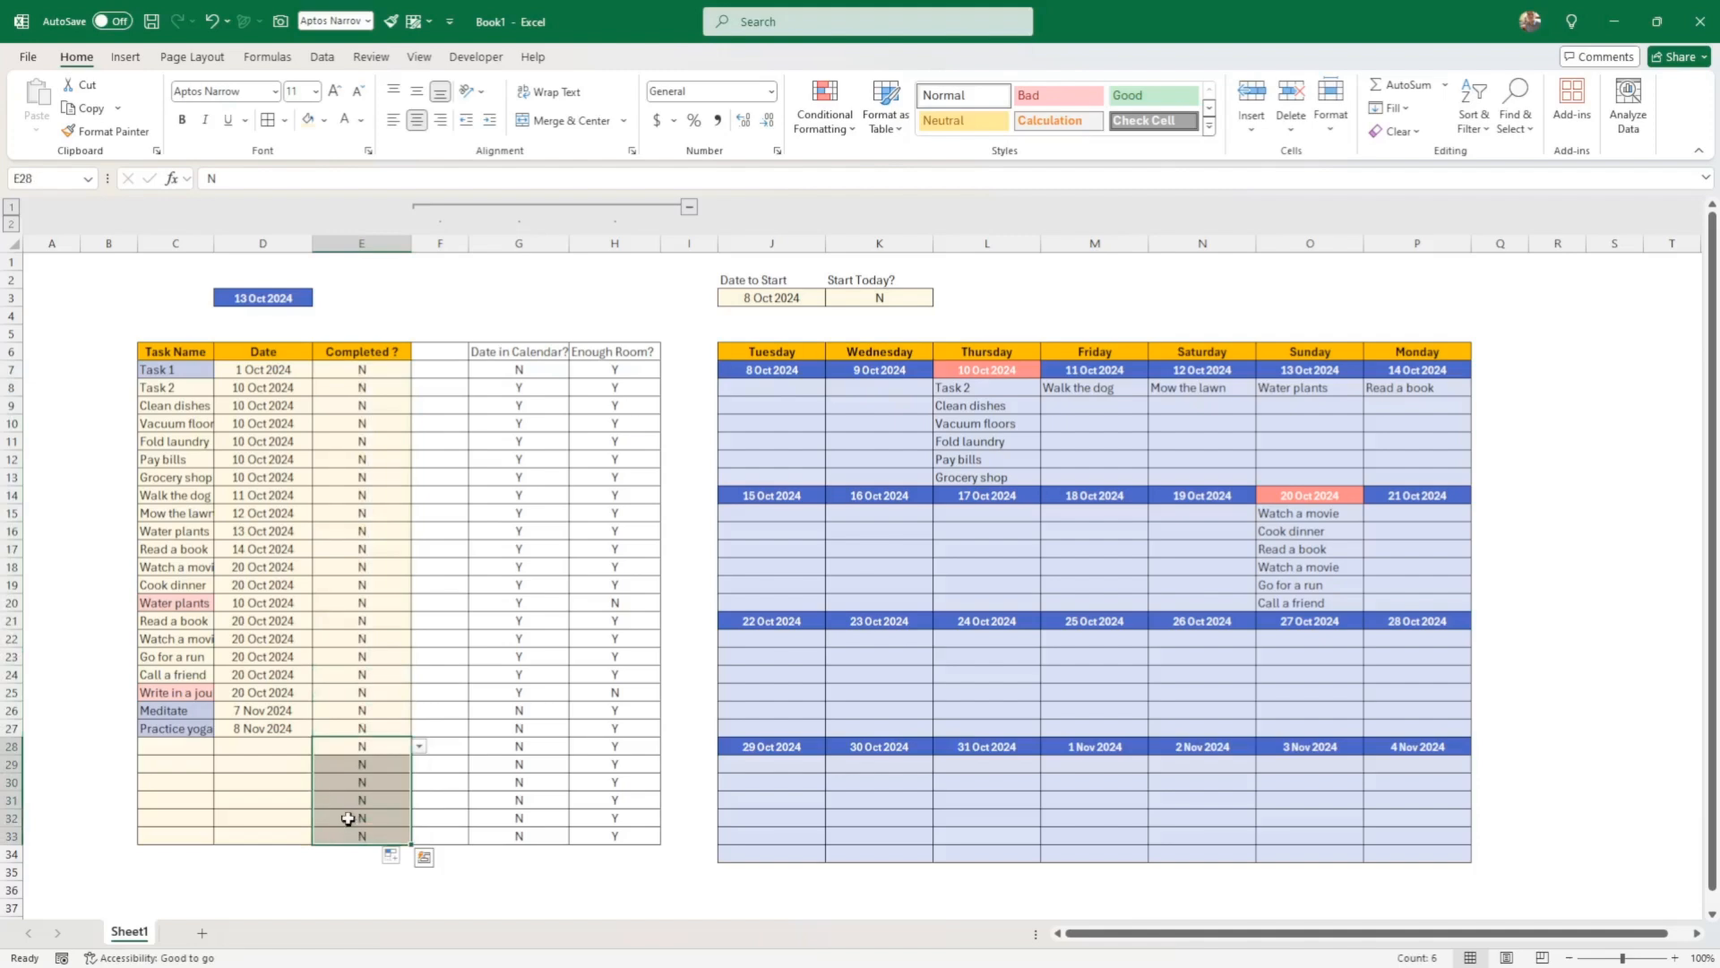
key("Delete")
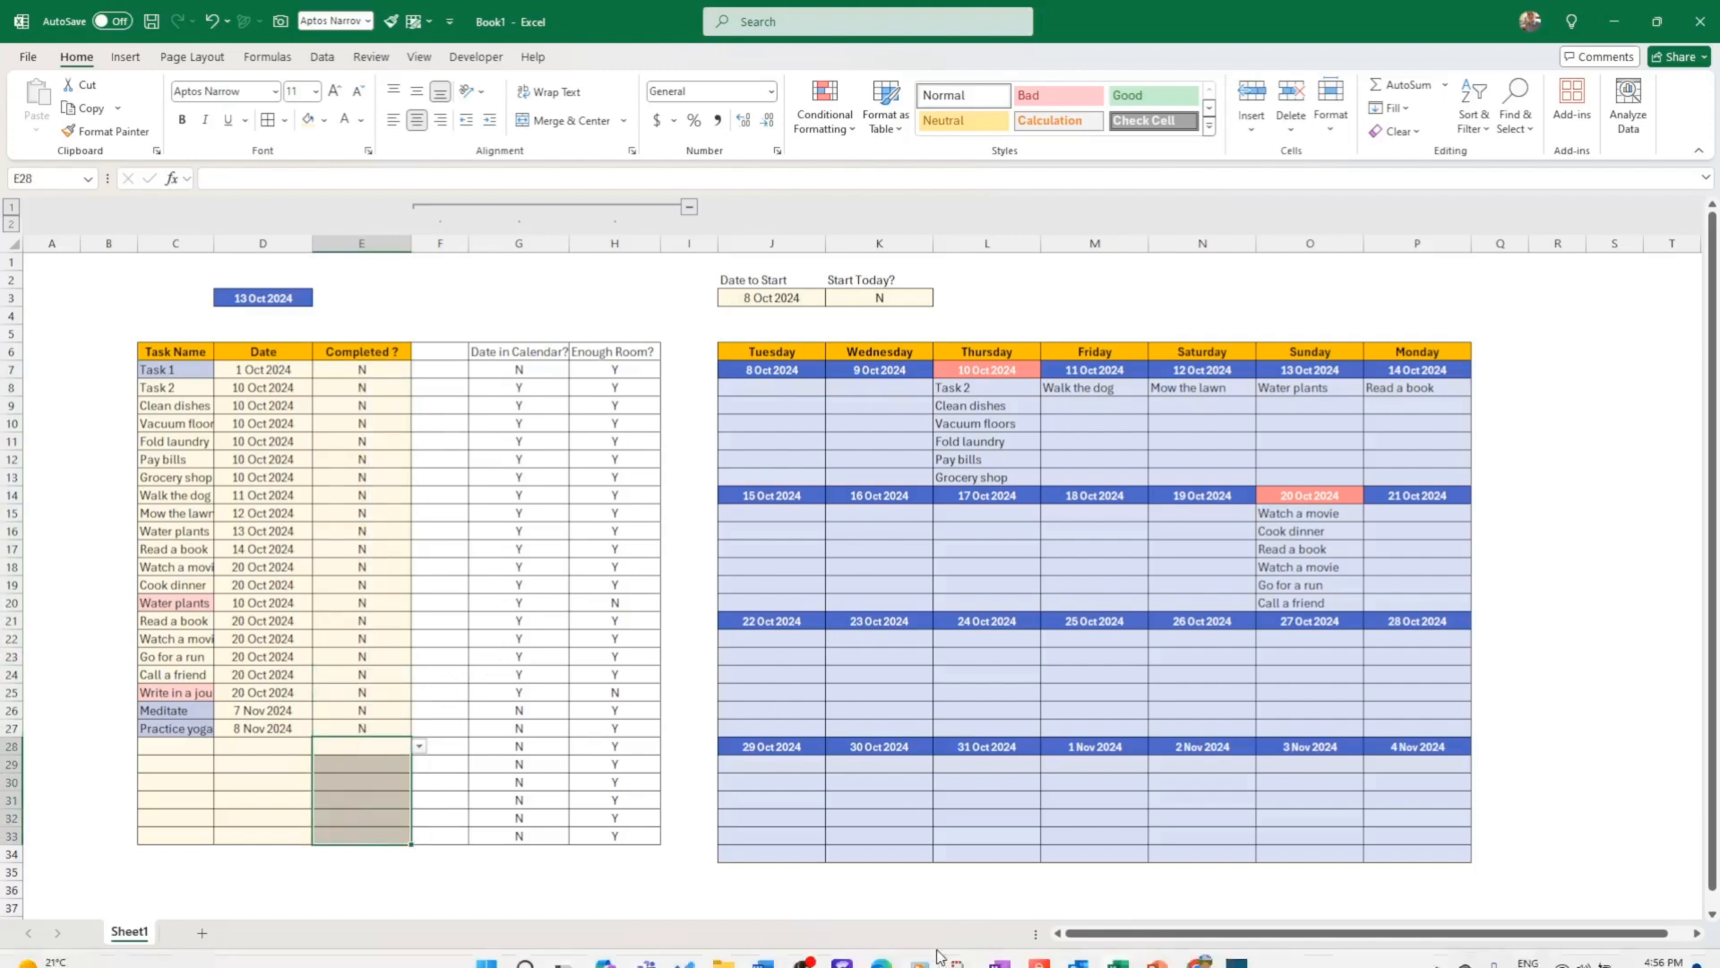
Set the Completed value to Y for the Vacuum floors and Mow the lawn tasks
left_click(363, 424)
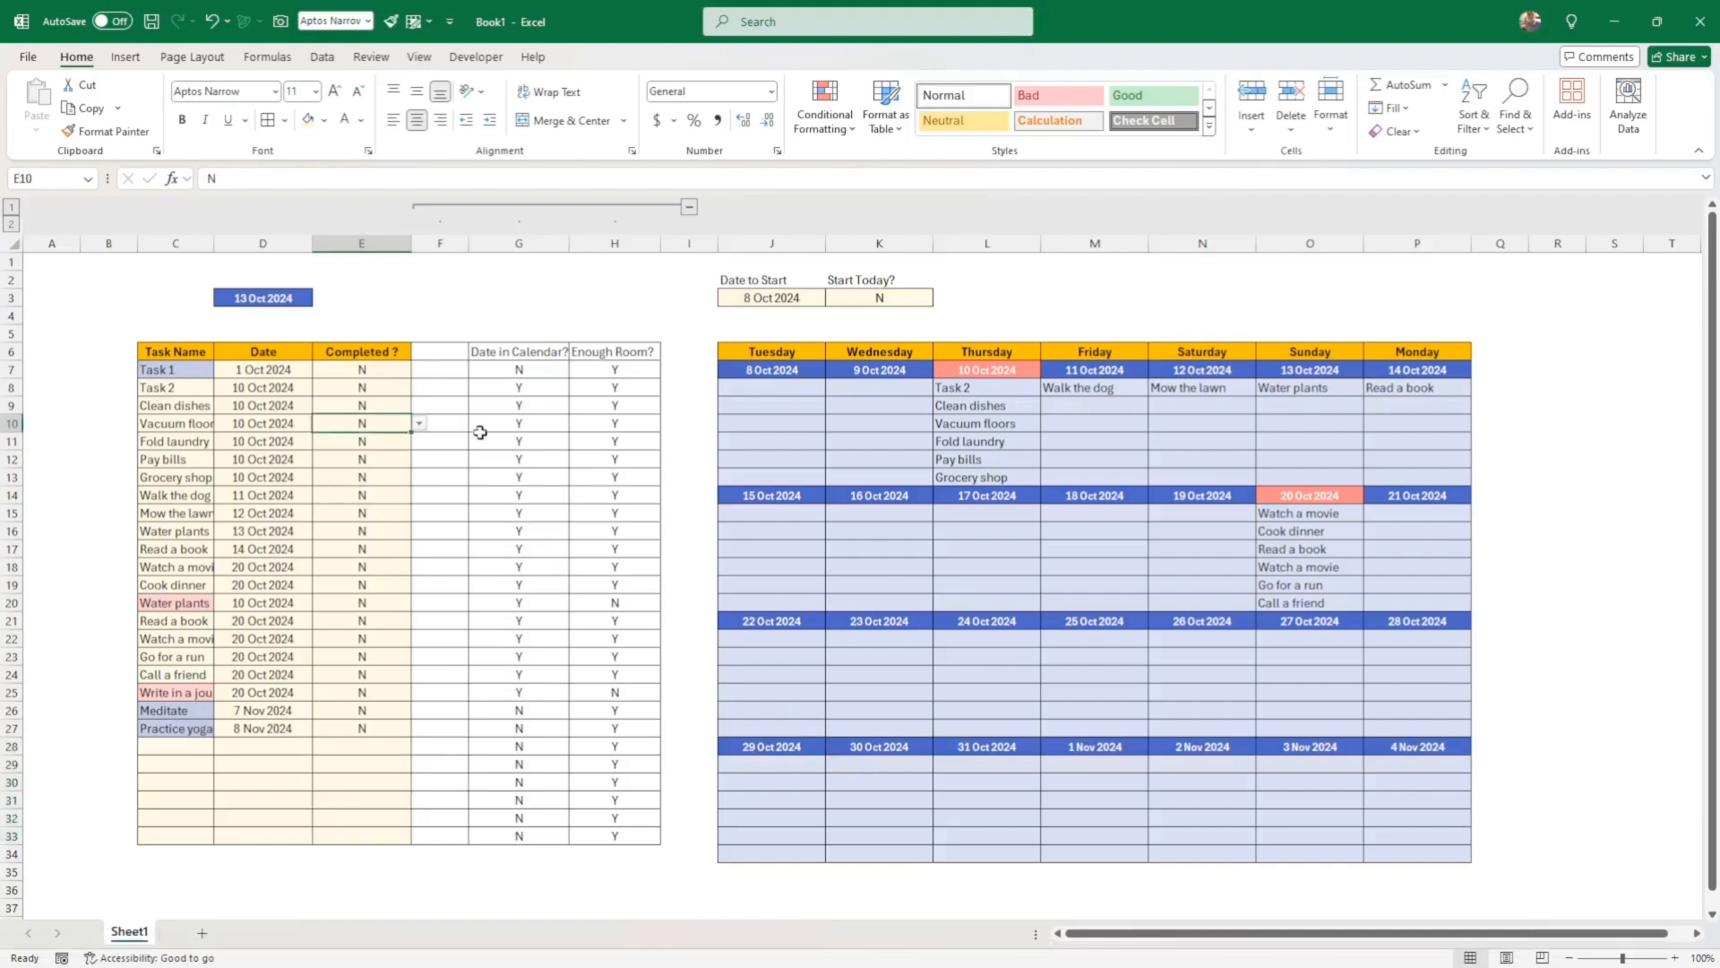
left_click(419, 423)
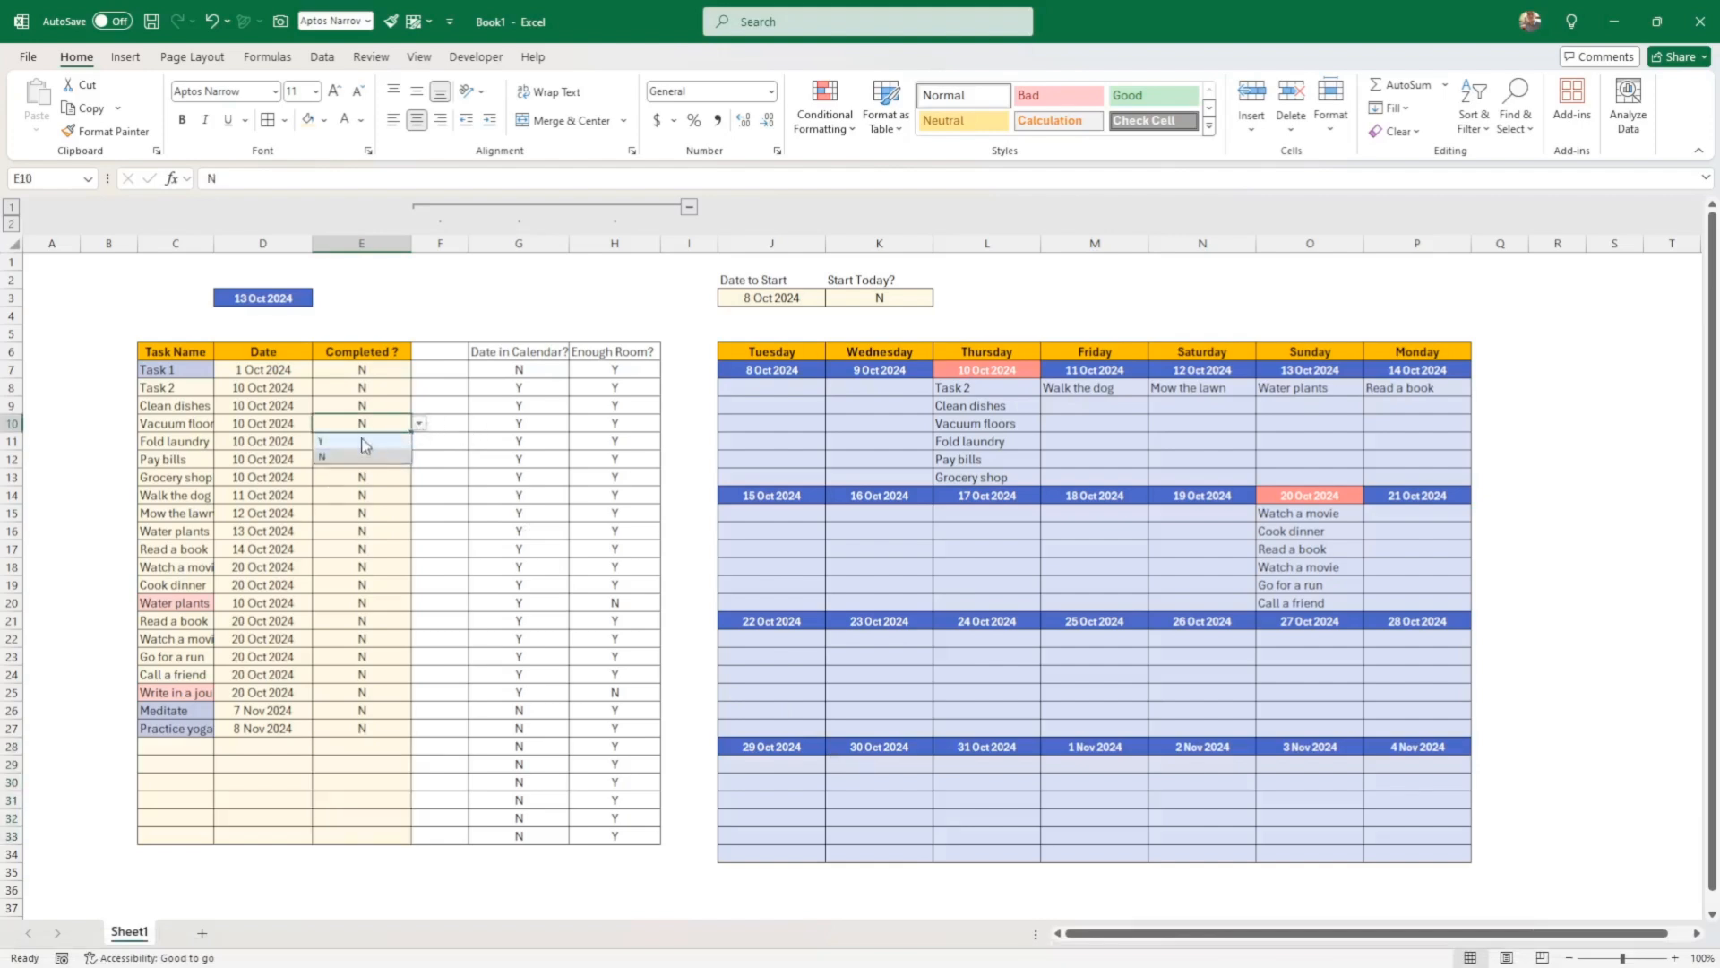
left_click(367, 445)
left_click(371, 517)
left_click(418, 513)
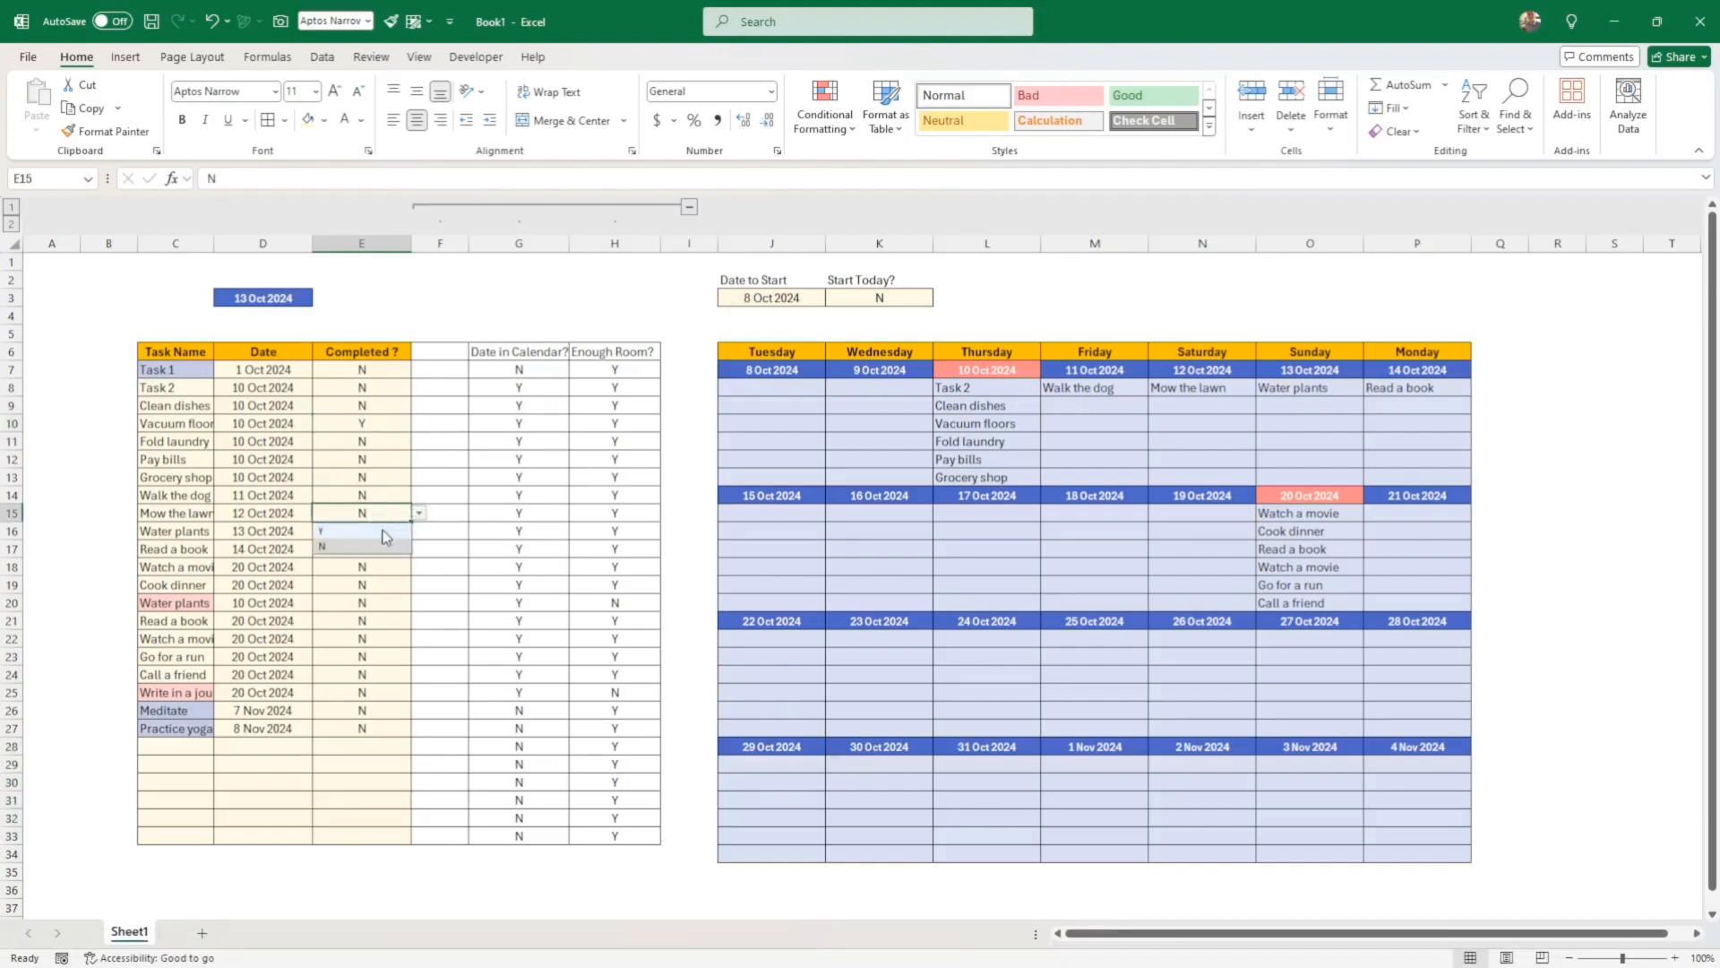
left_click(380, 532)
left_click(372, 563)
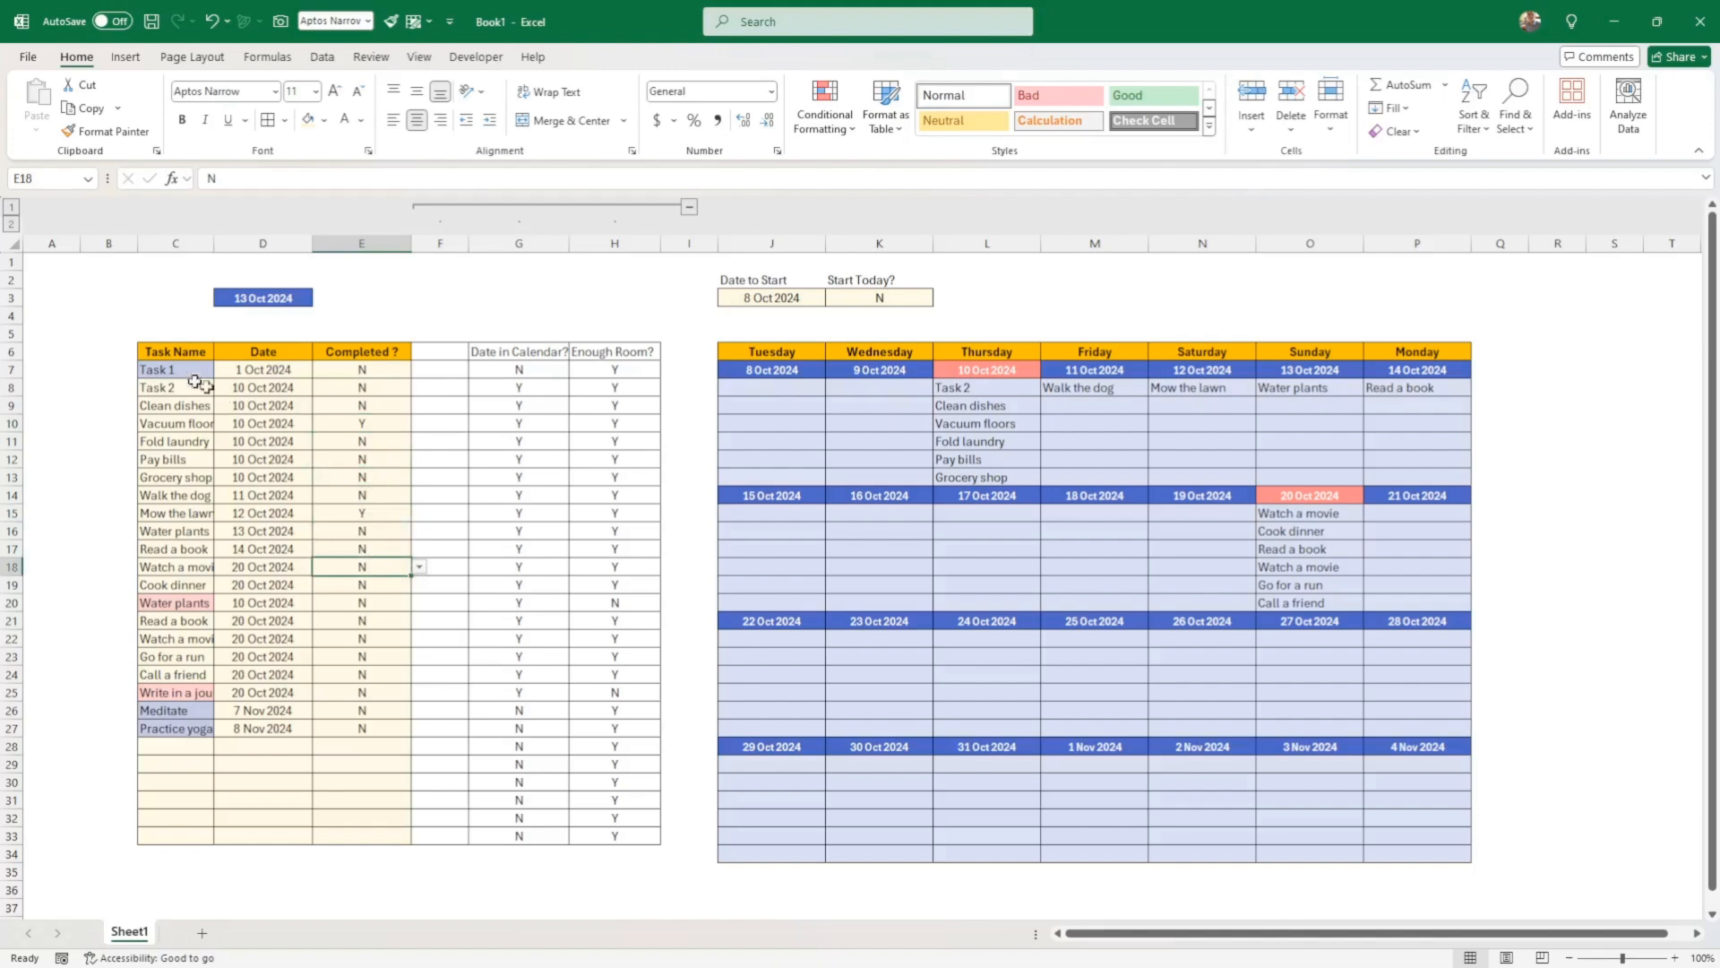
Widen the Task Name column to fit the full task names and check the FILTER formula in L8
left_click_drag(215, 239, 255, 239)
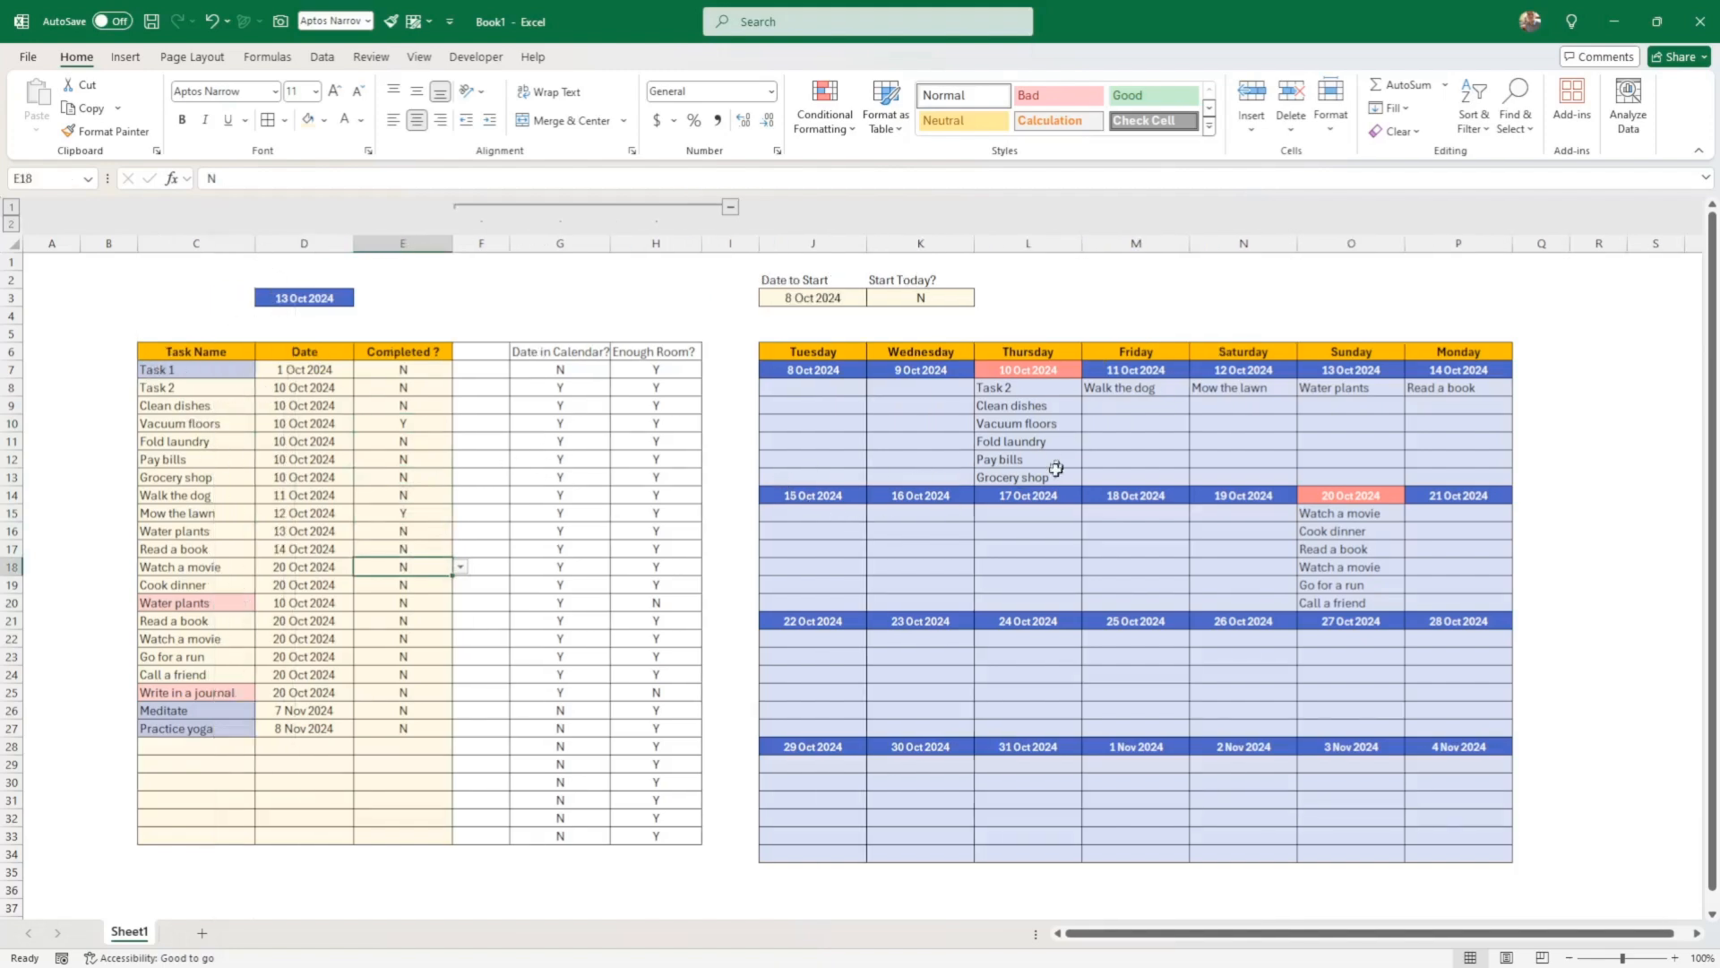
left_click(996, 387)
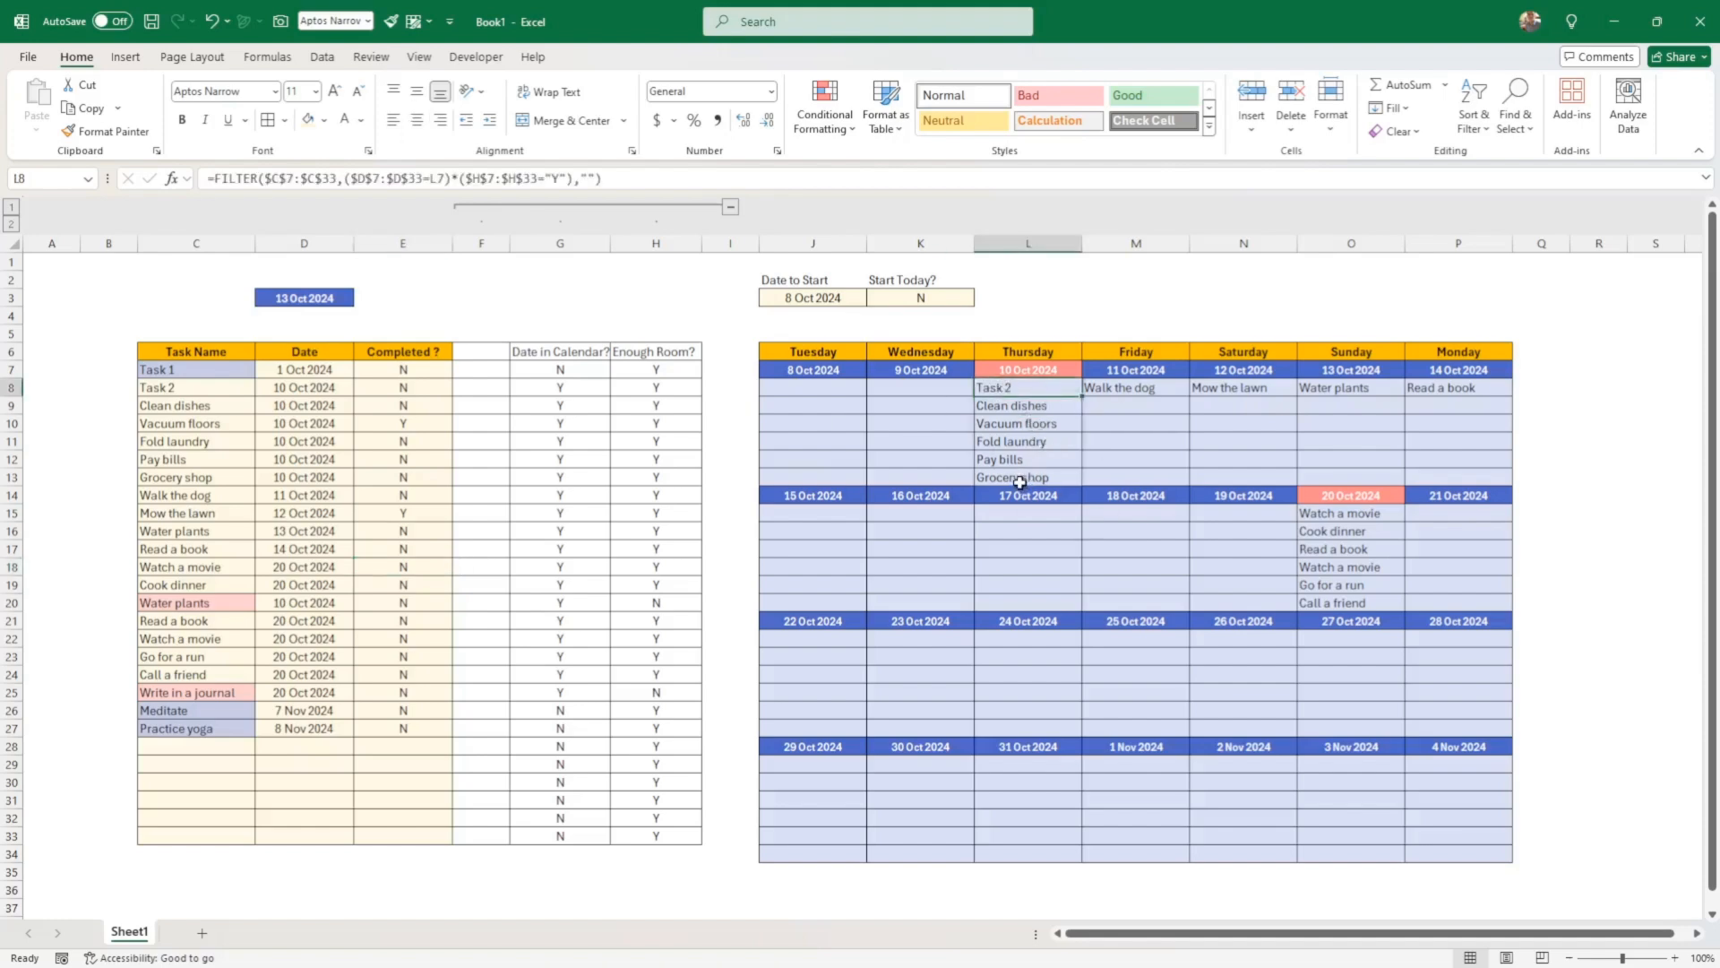
left_click(506, 474)
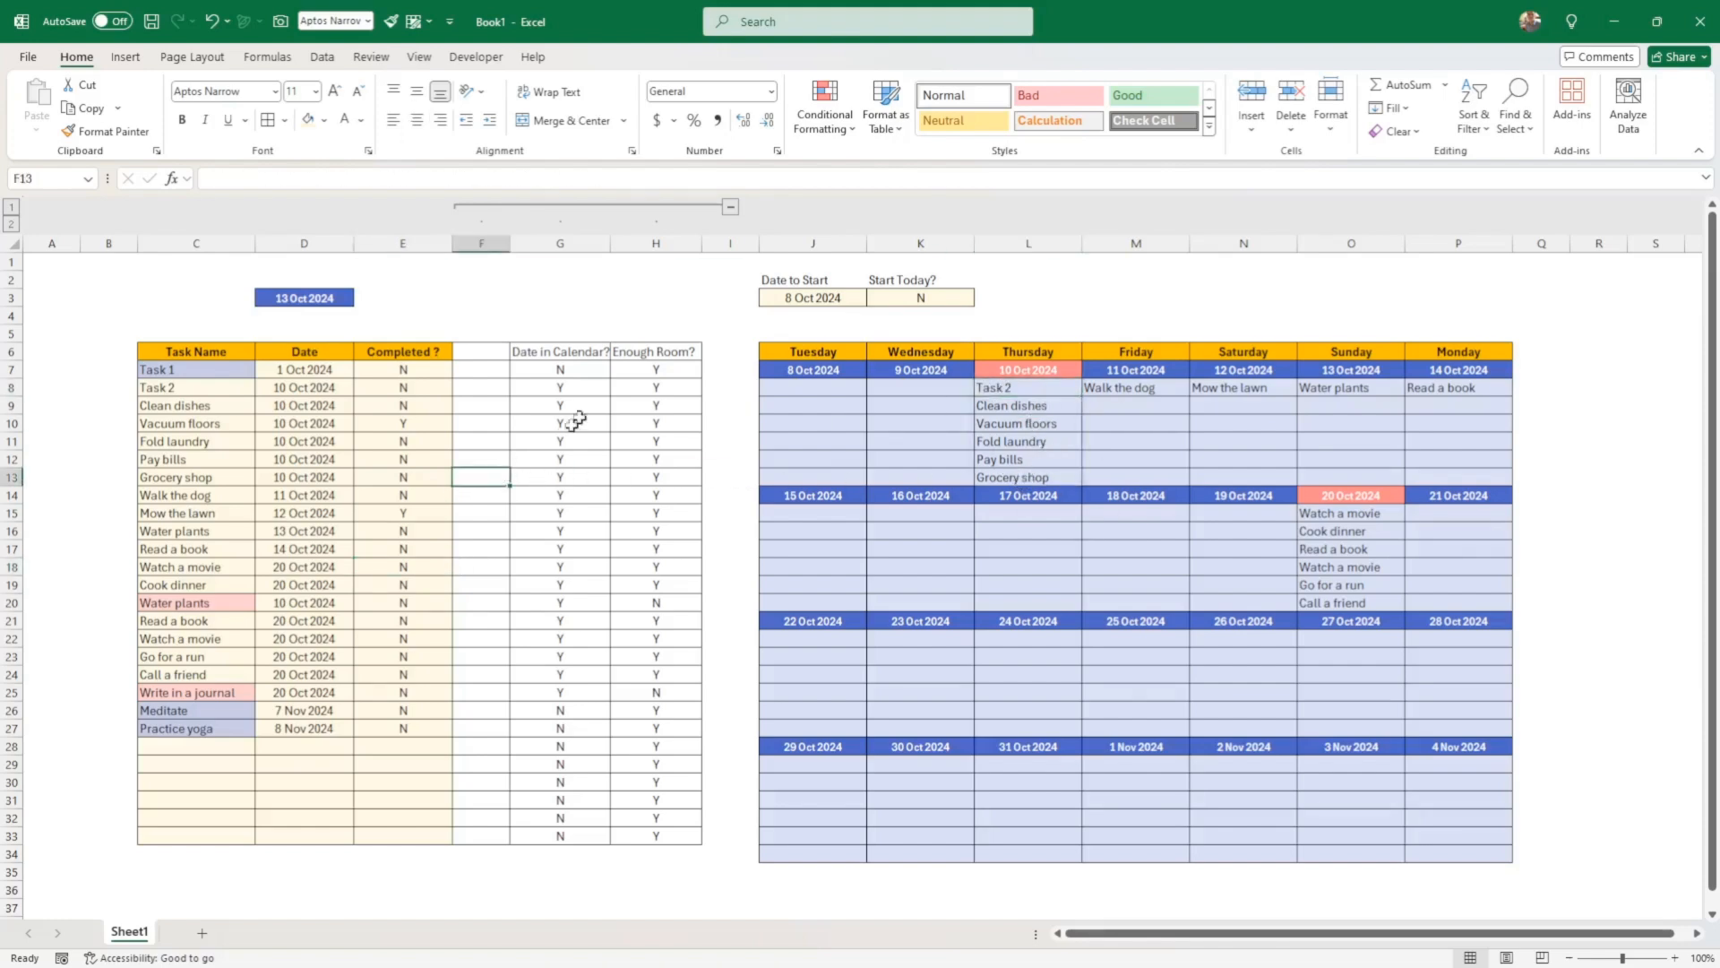
Insert a blank column I after the Enough Room? column and add cell borders to I6:I33
left_click(716, 246)
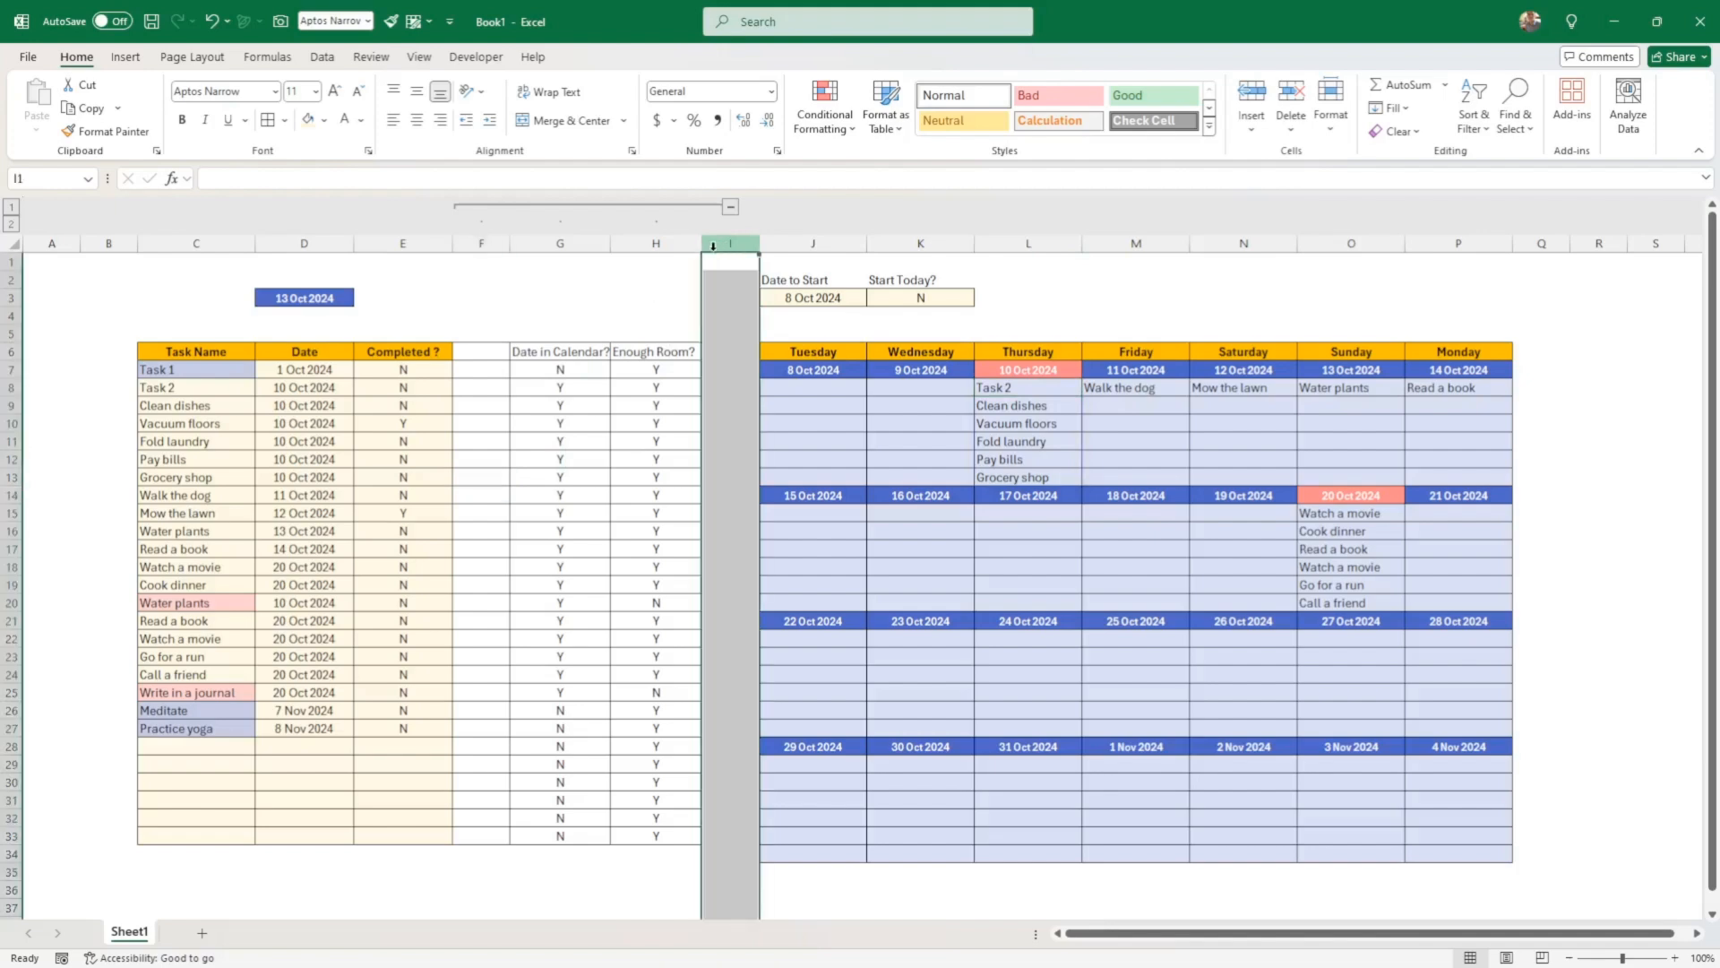
right_click(717, 246)
left_click(758, 429)
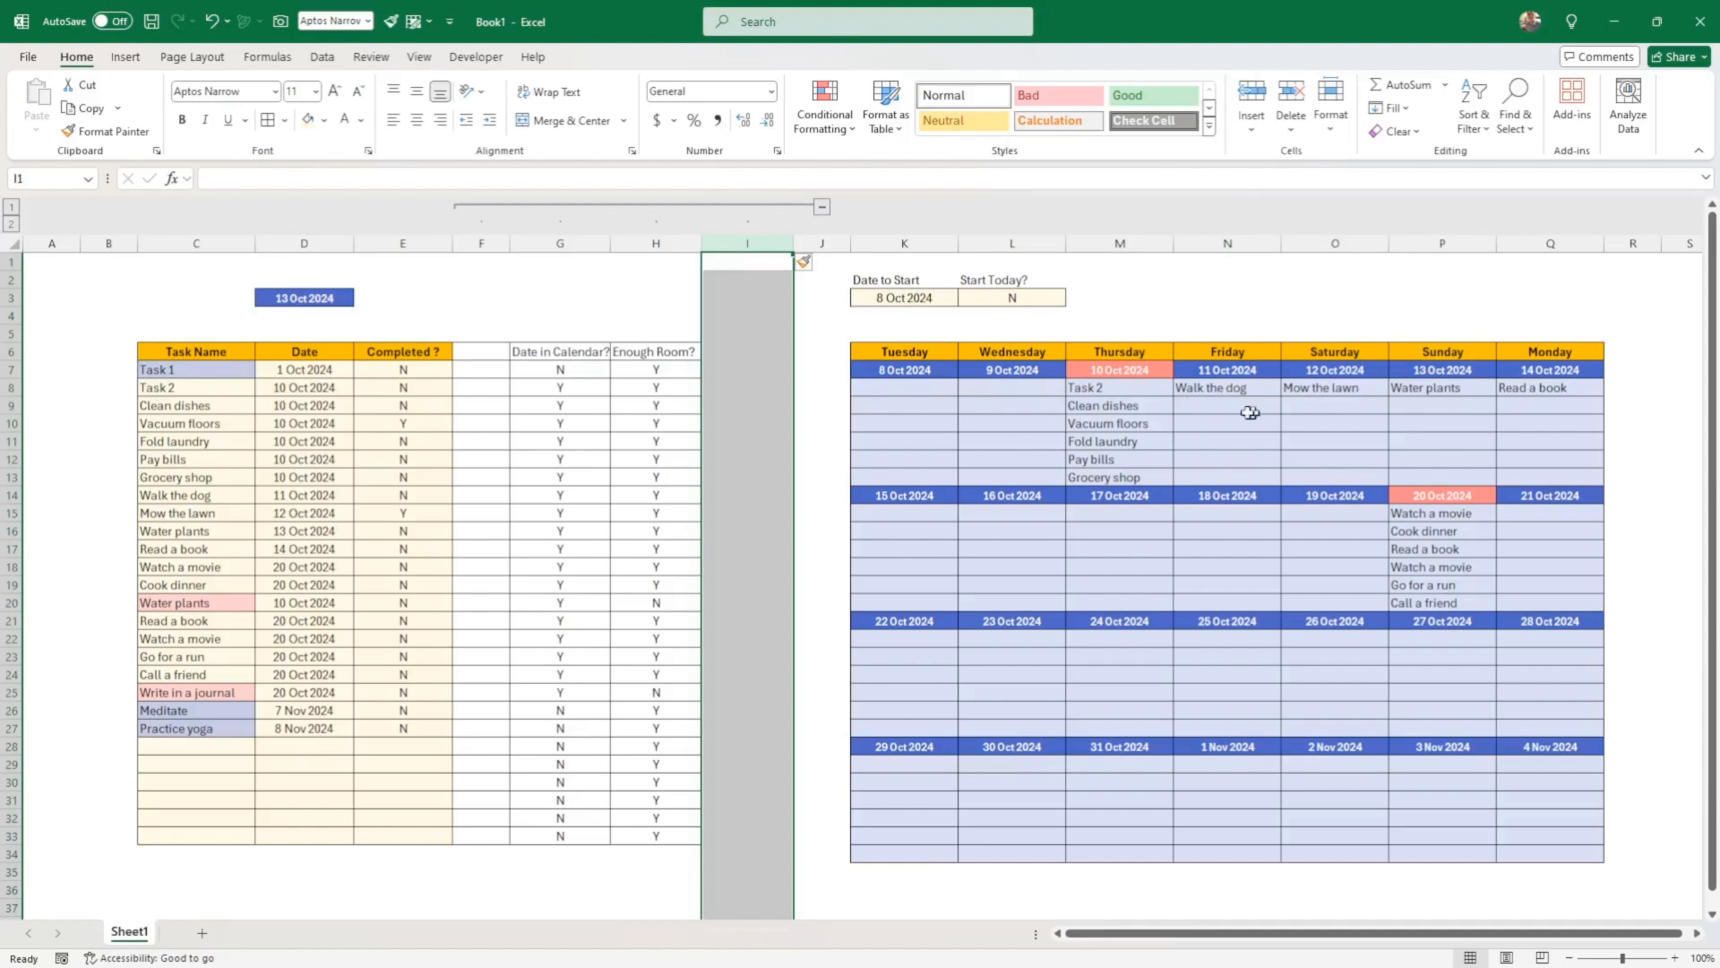
left_click(685, 352)
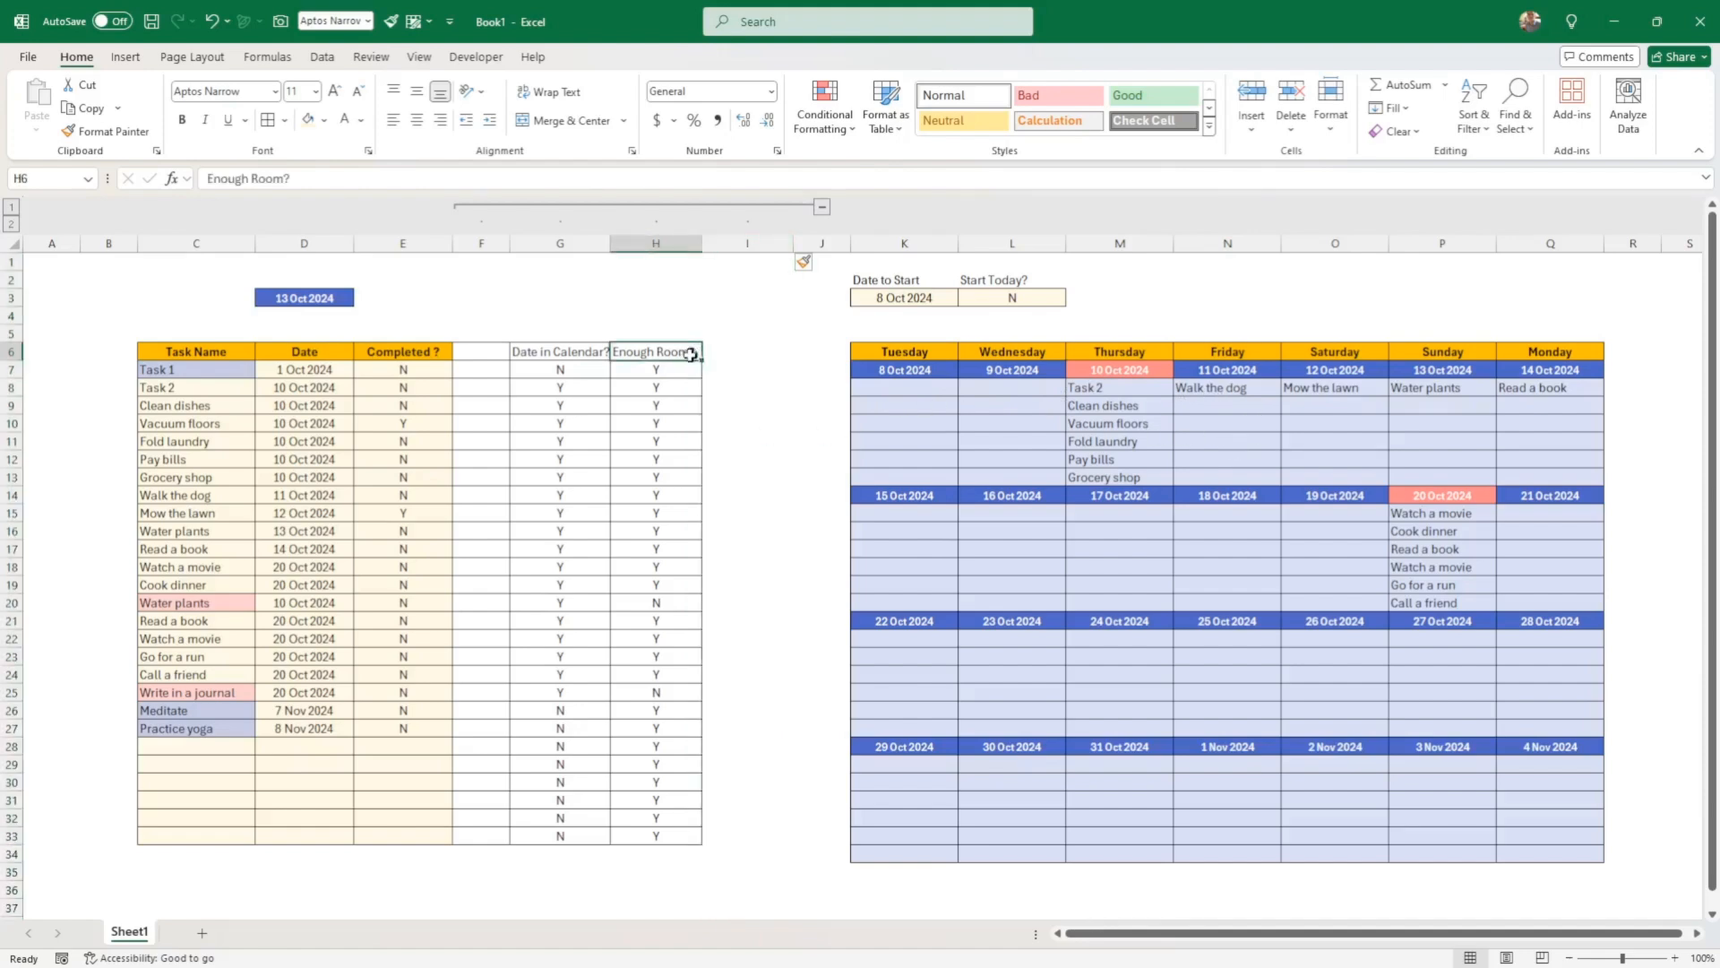
left_click_drag(746, 352, 766, 838)
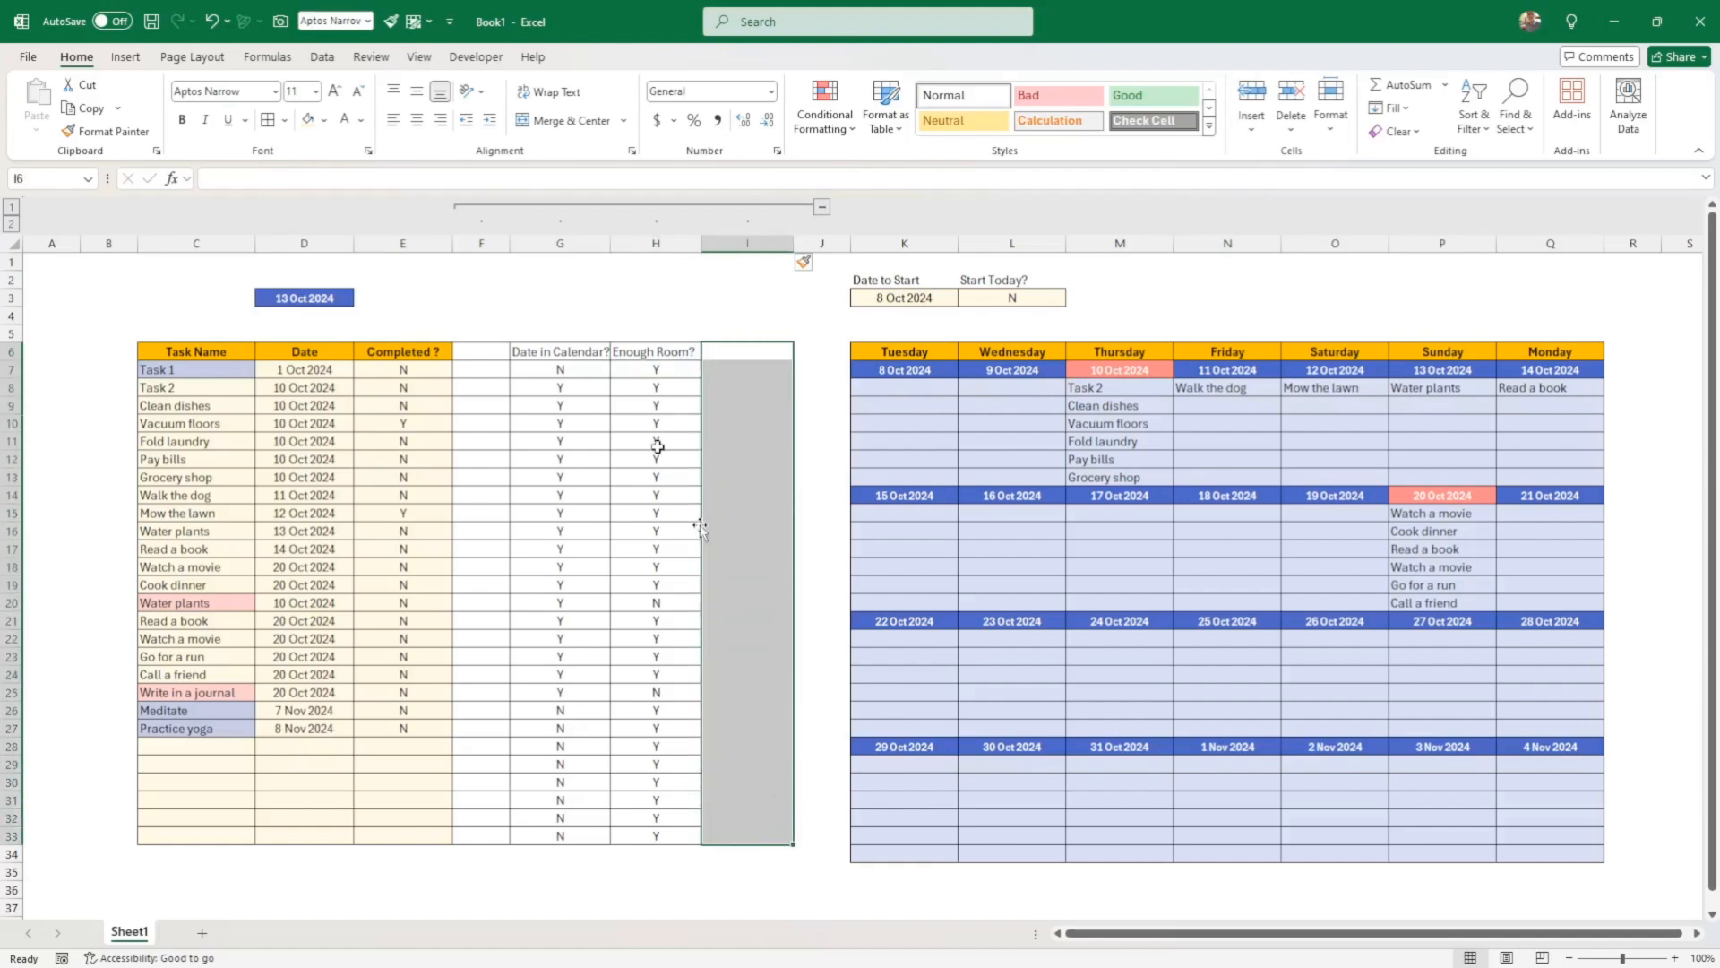
left_click(268, 120)
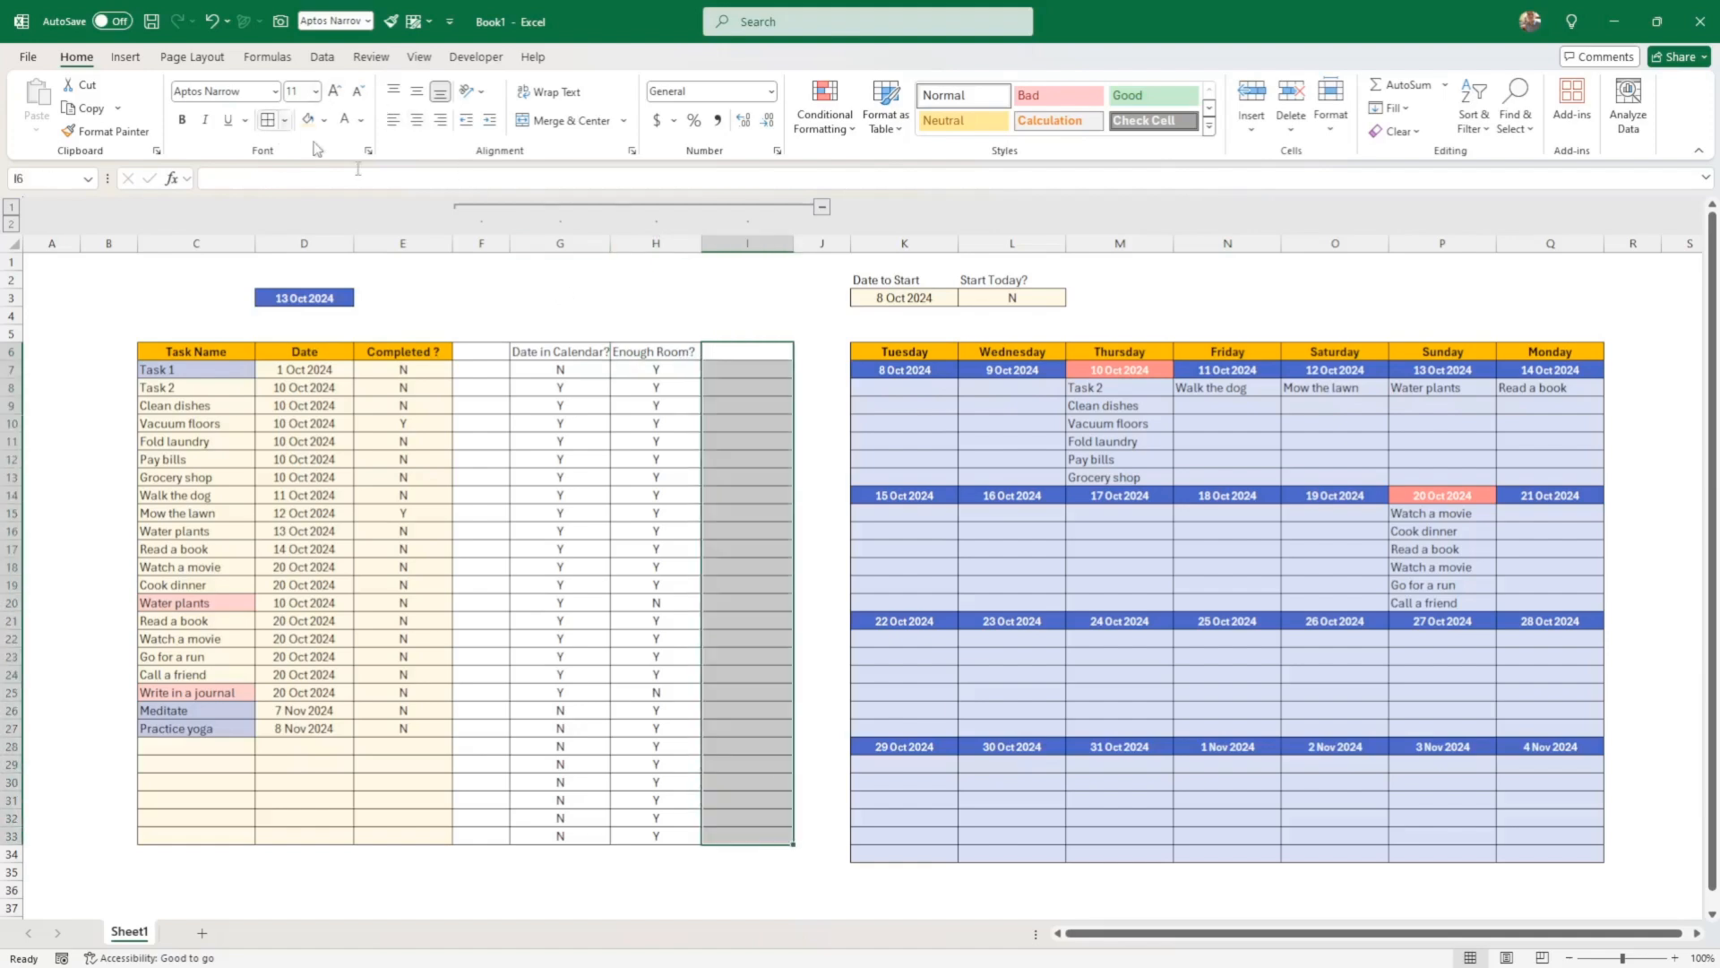
left_click(731, 365)
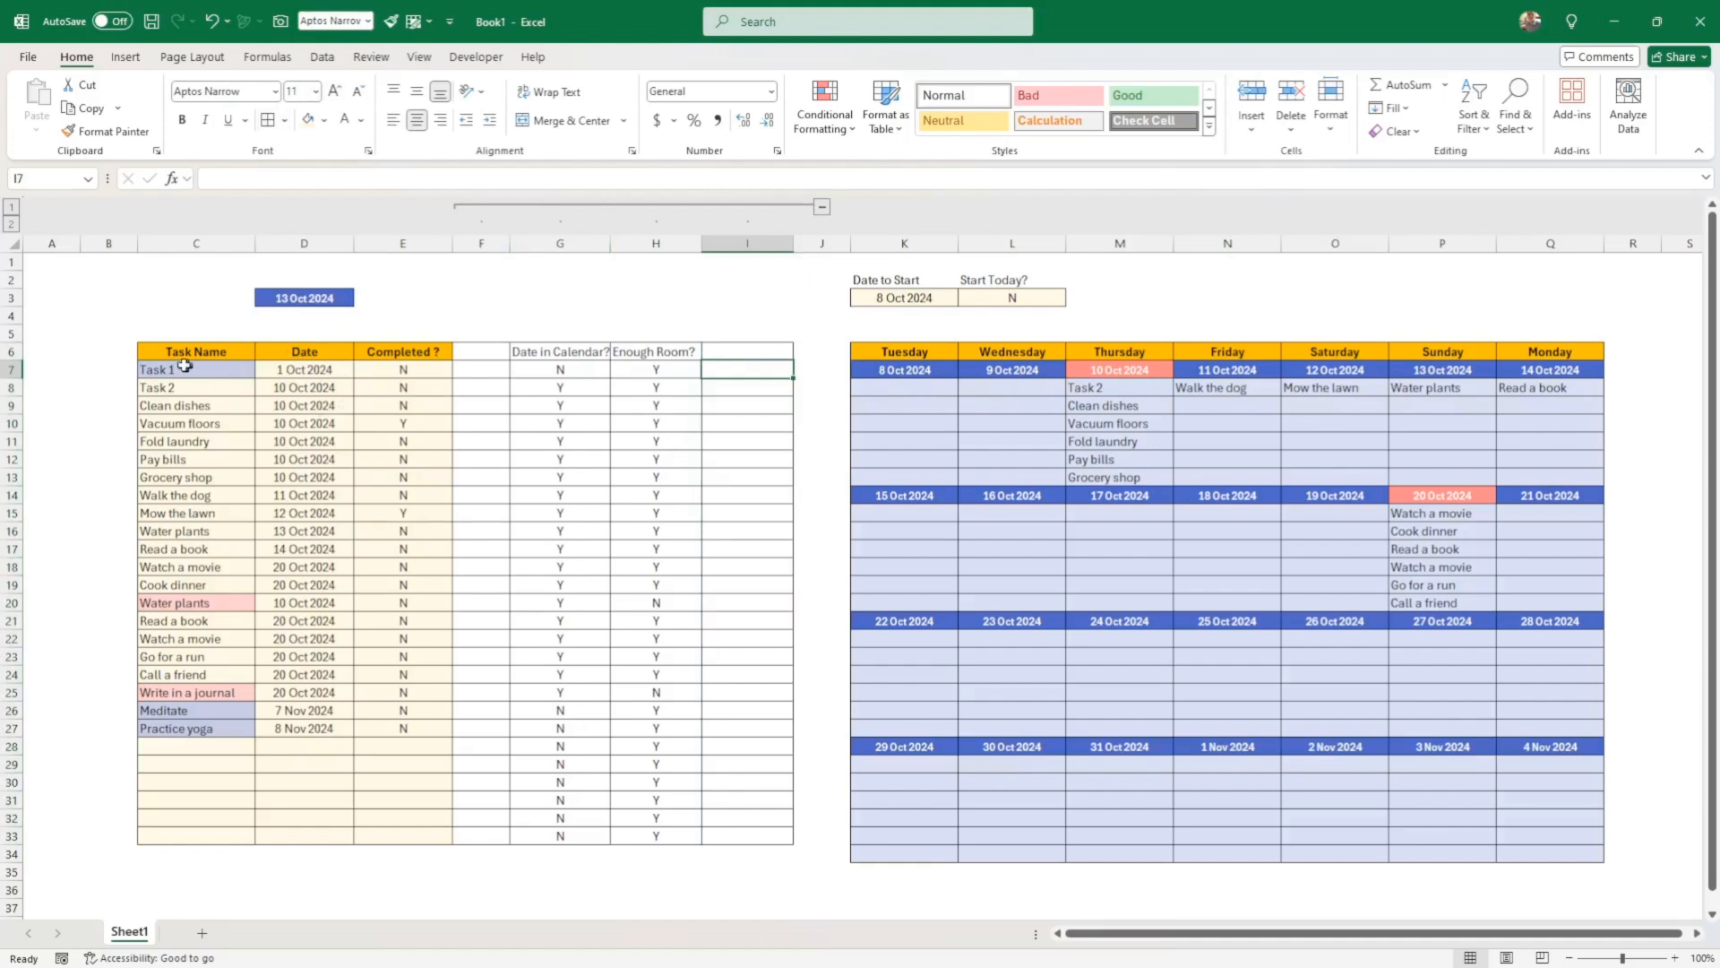
left_click(734, 352)
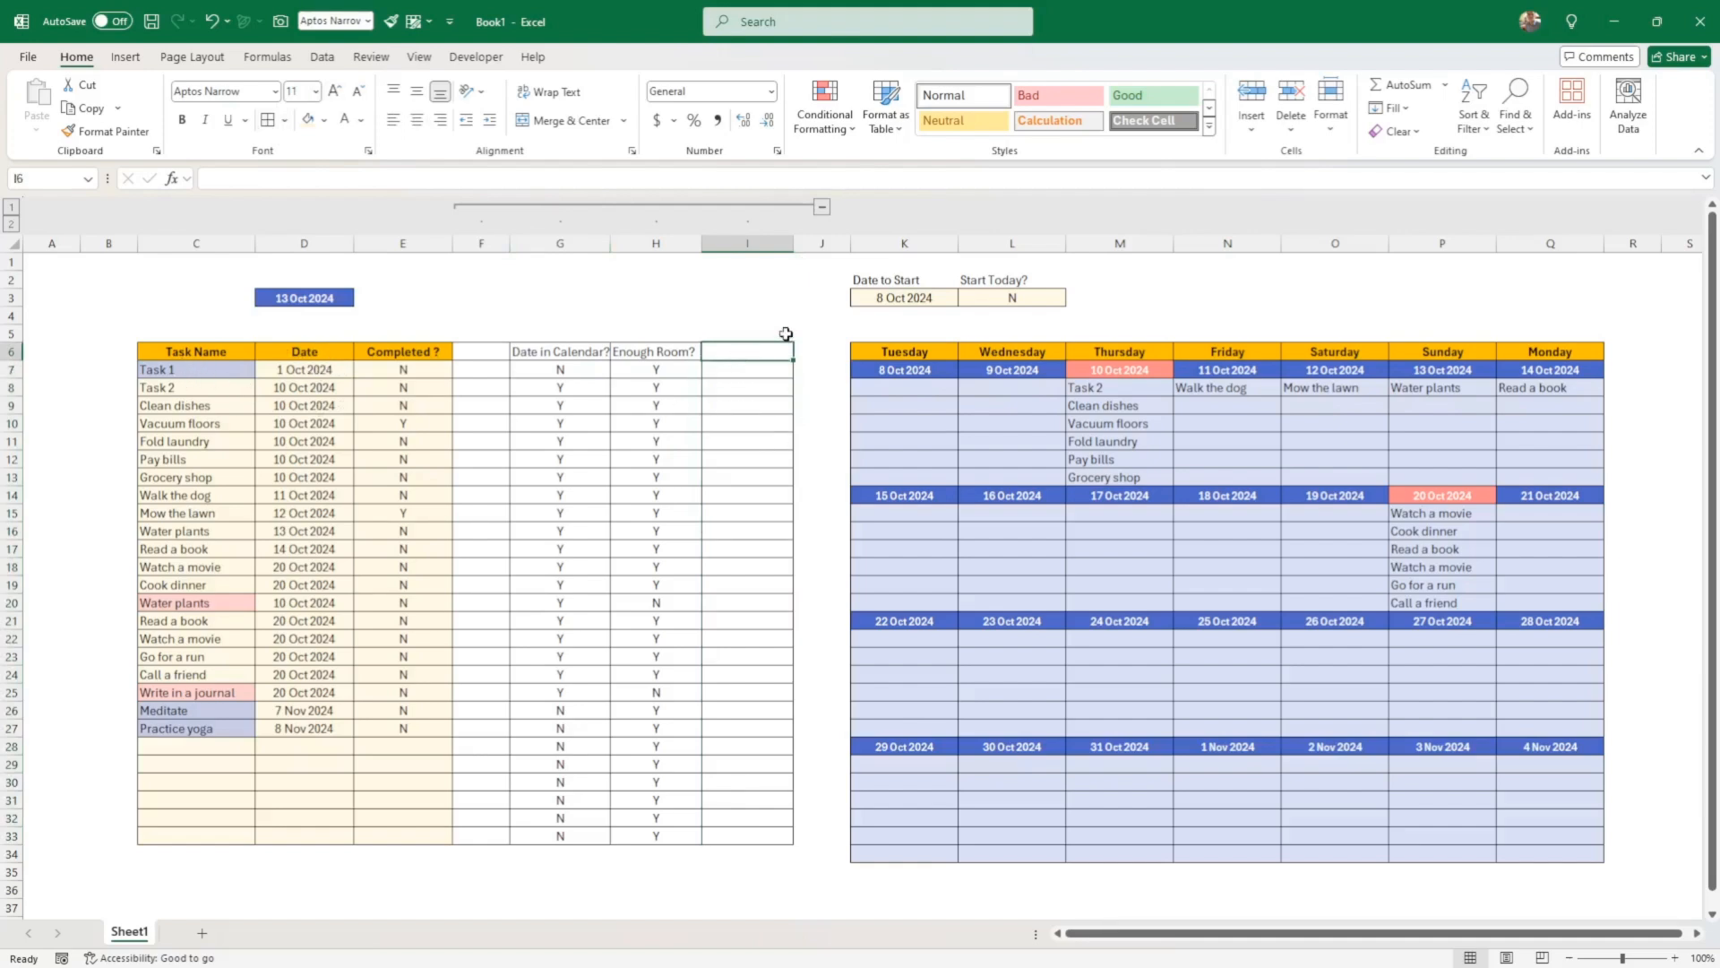
left_click(560, 313)
left_click(126, 59)
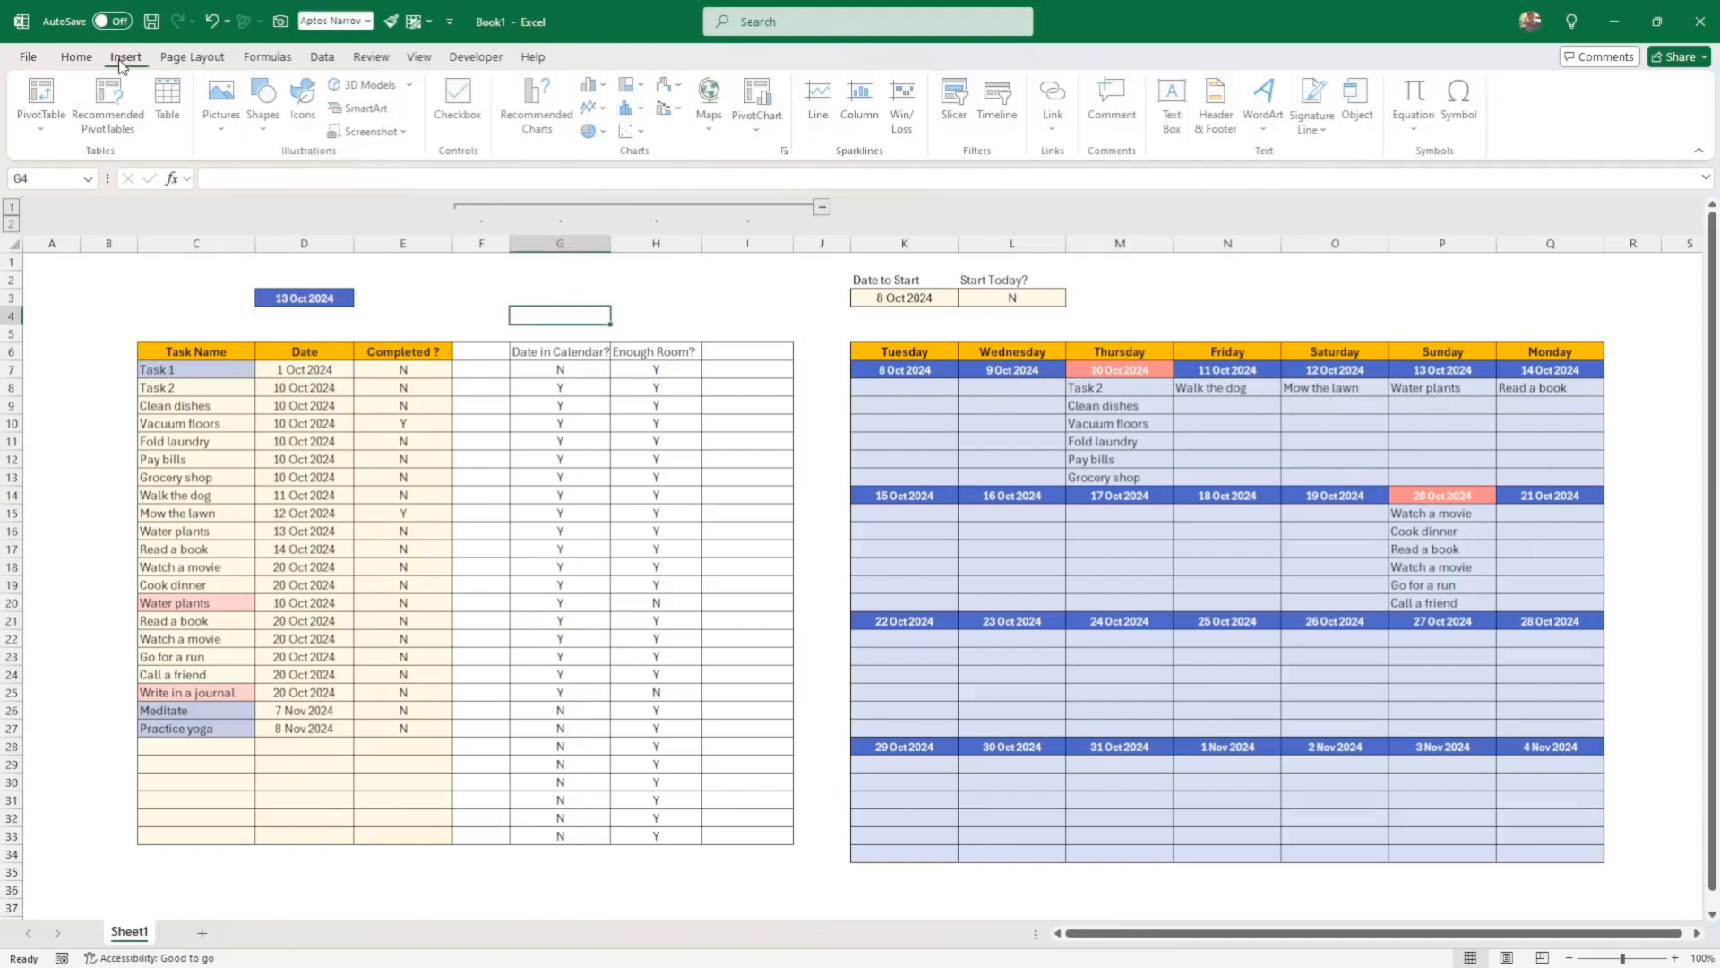
left_click(80, 59)
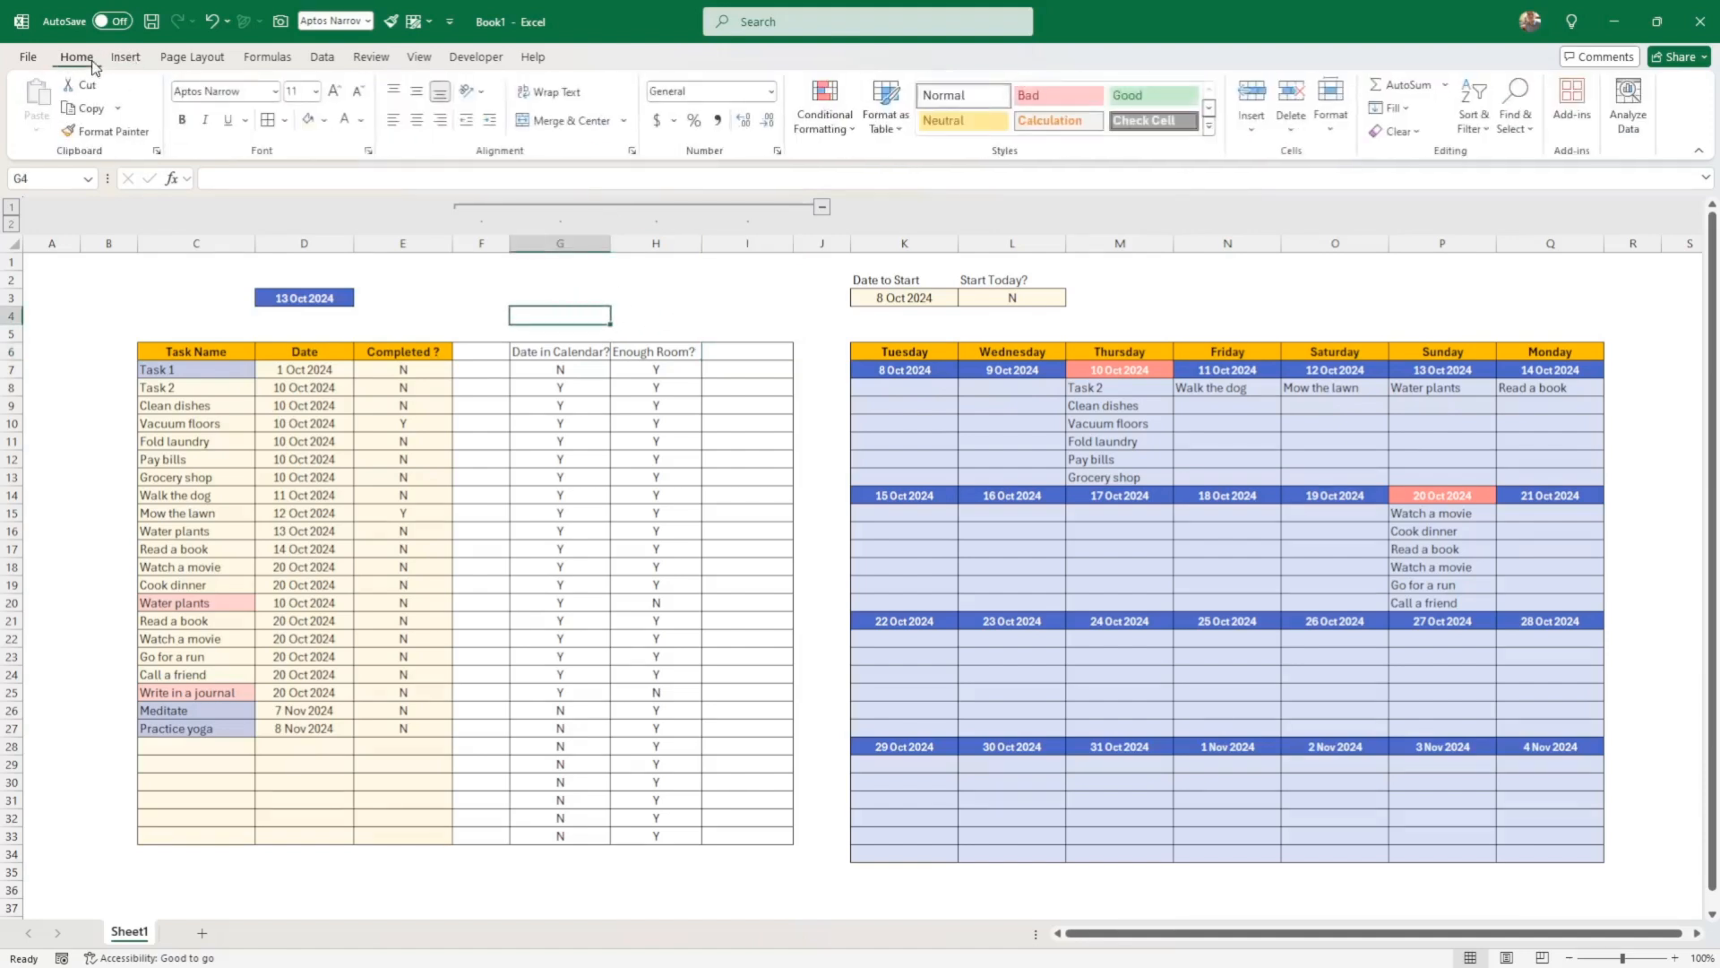
left_click(216, 59)
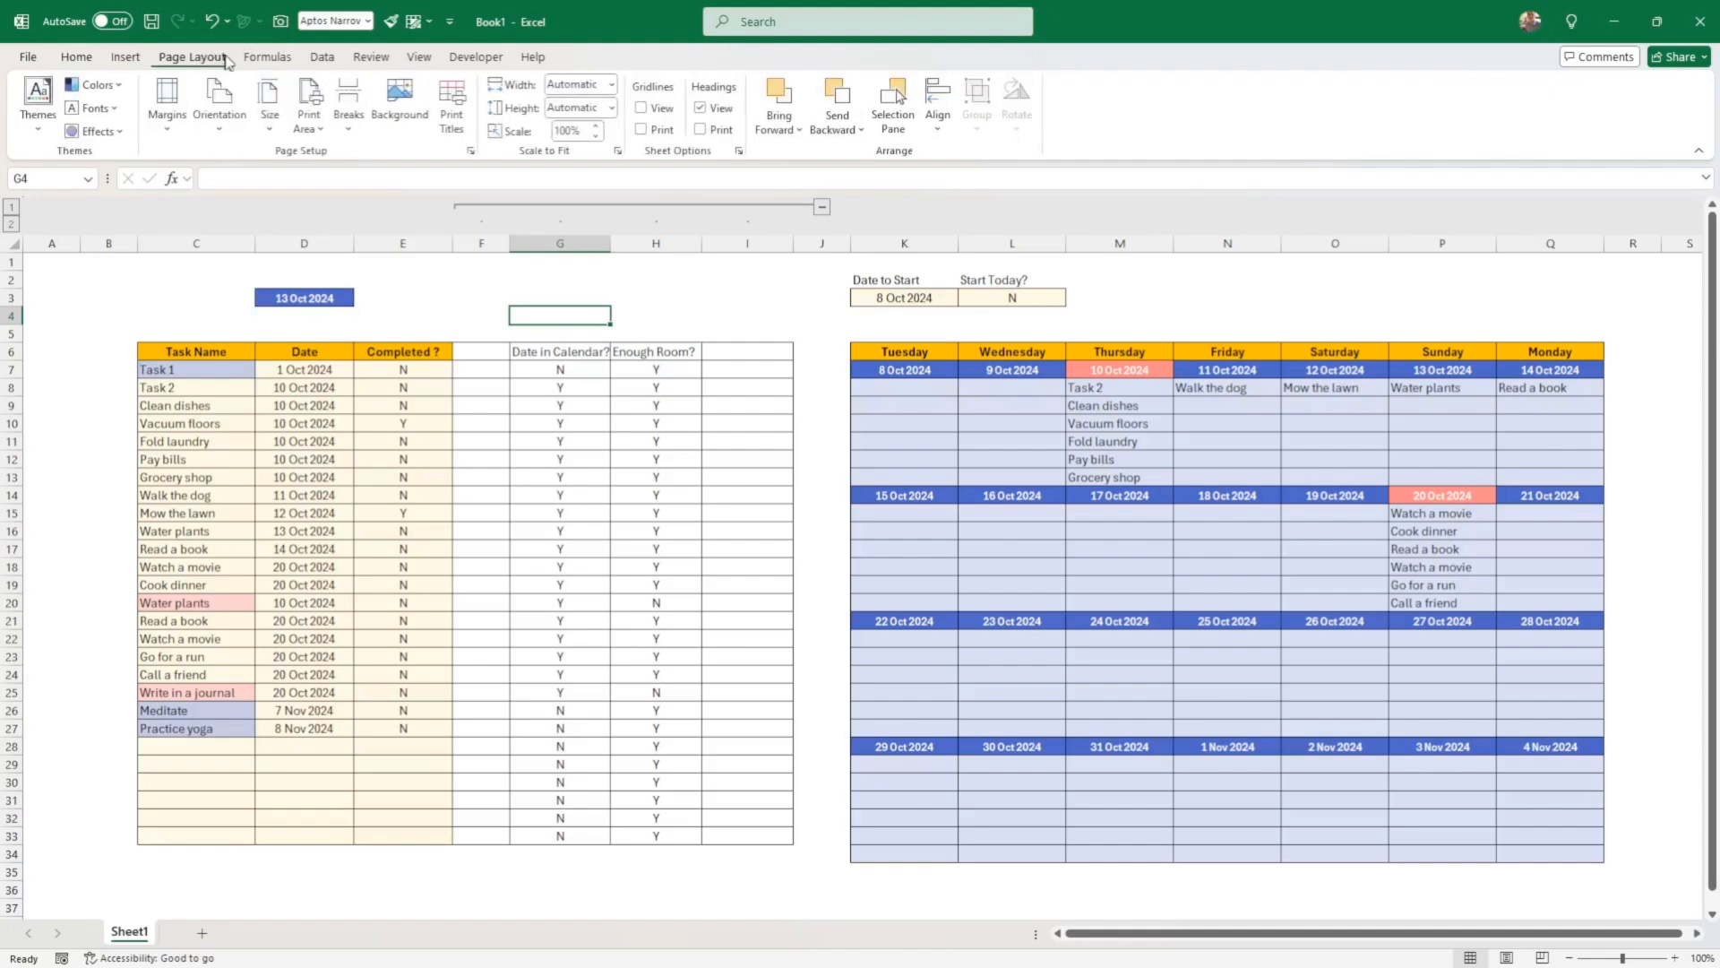
left_click(97, 85)
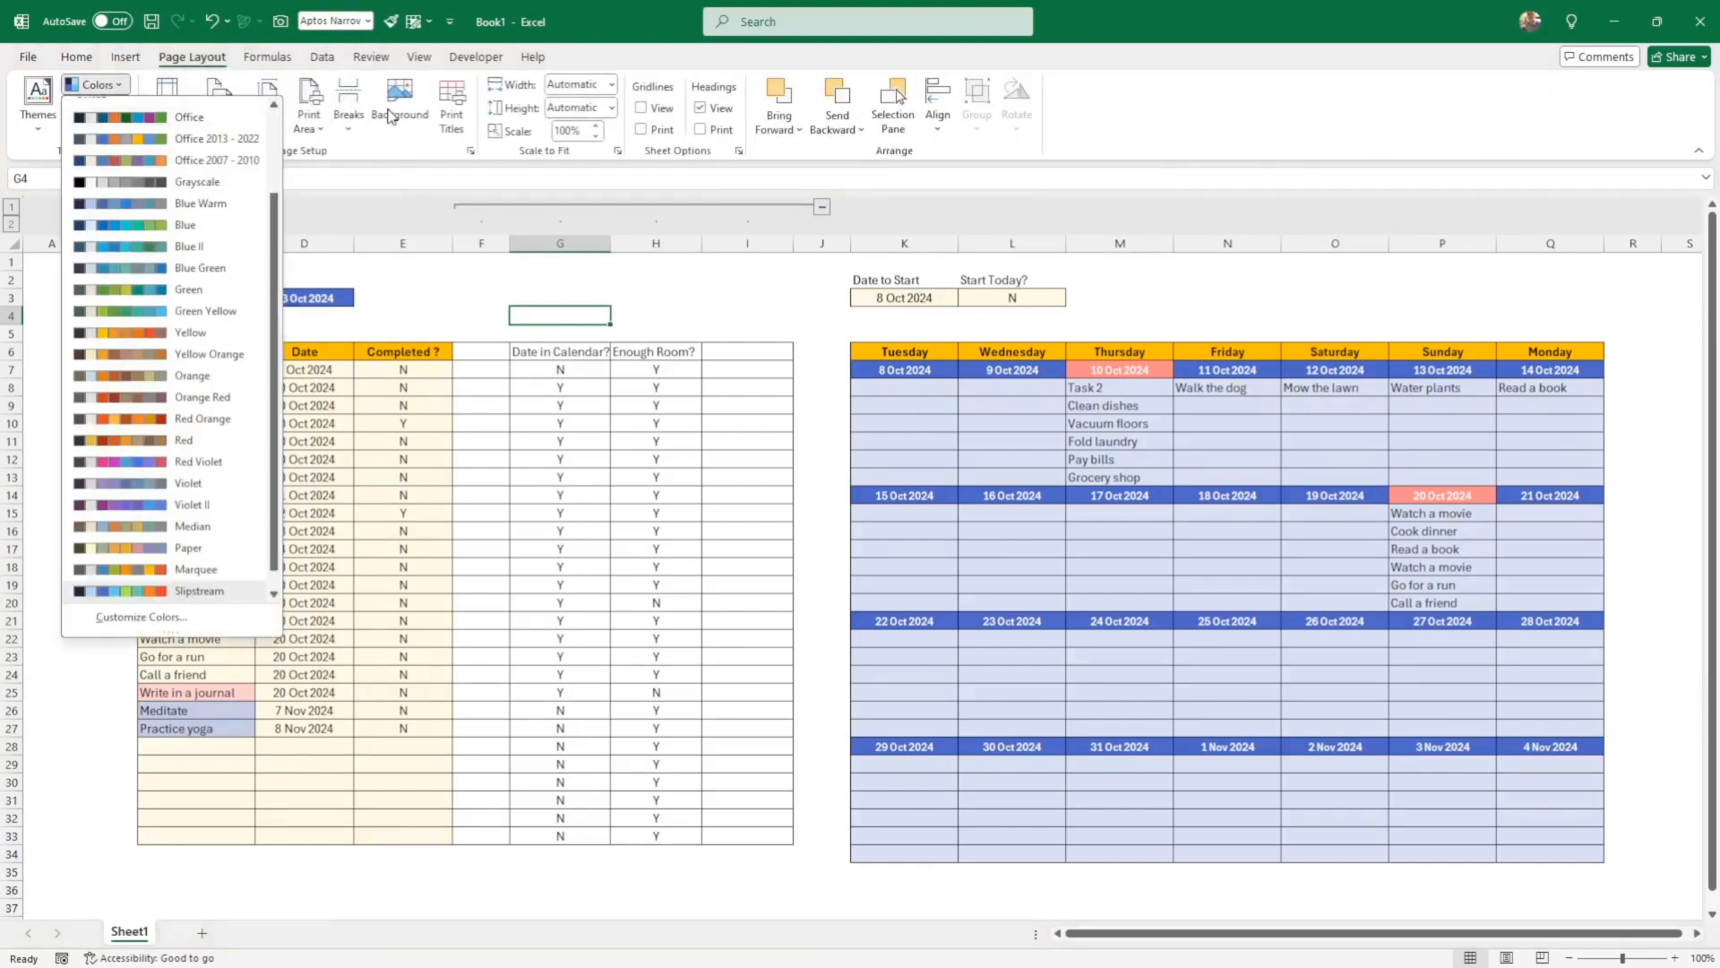
left_click_drag(280, 235, 280, 154)
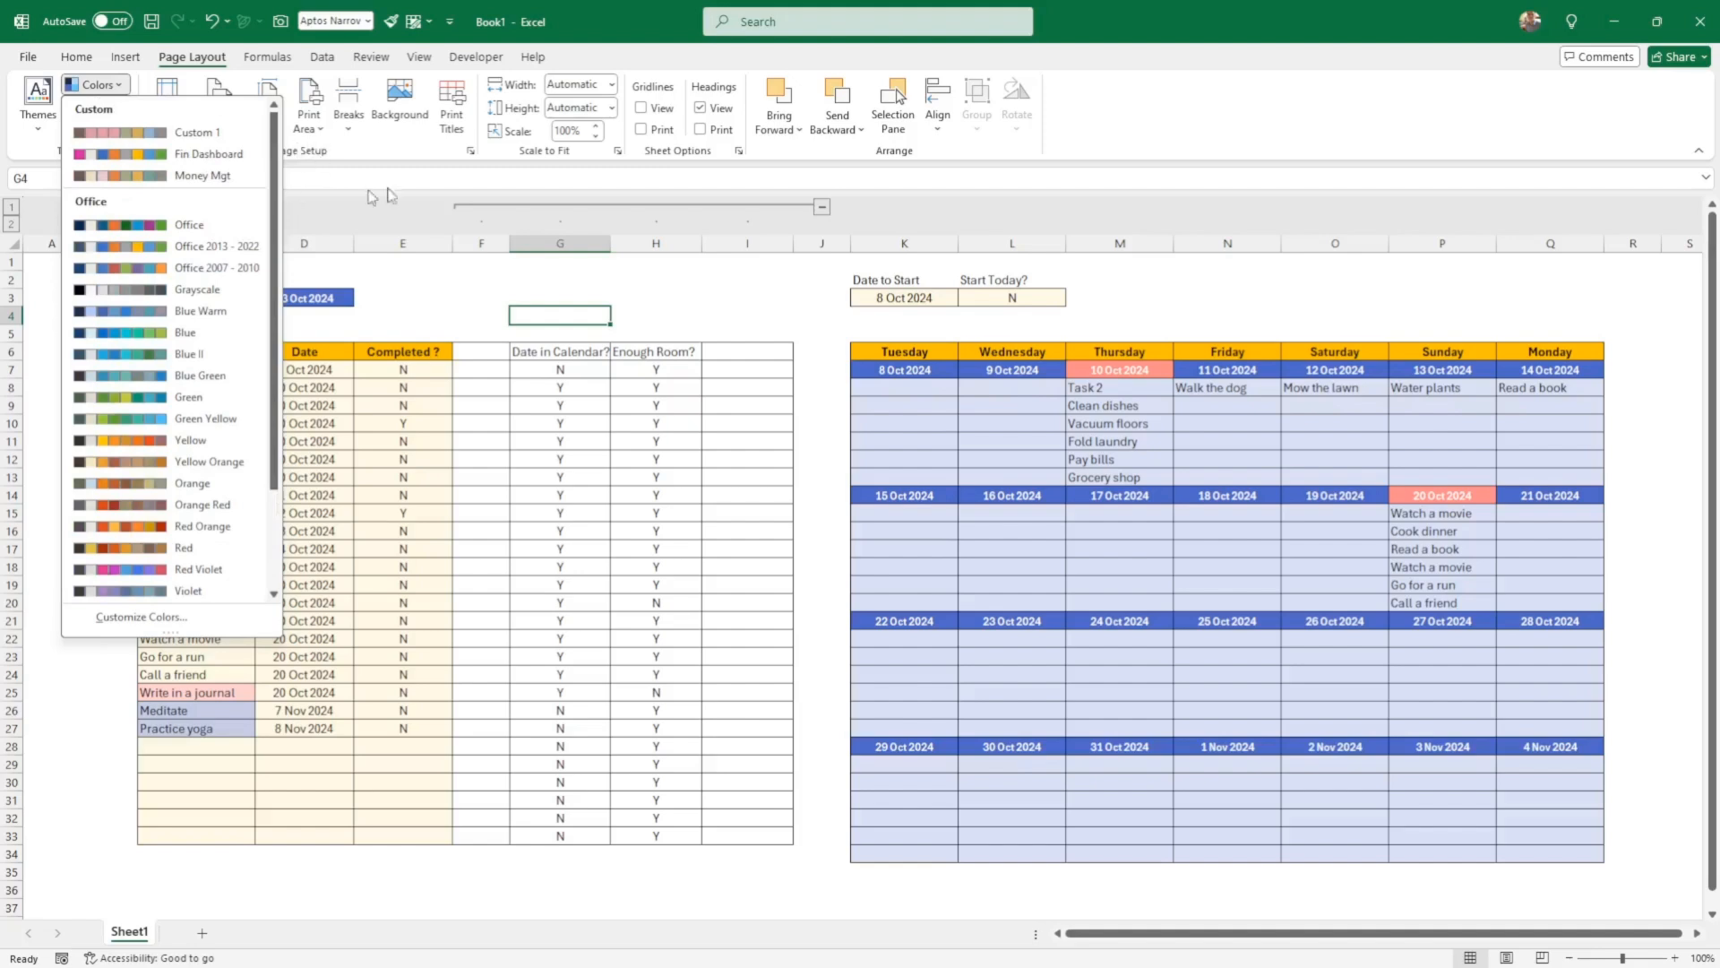
left_click(445, 279)
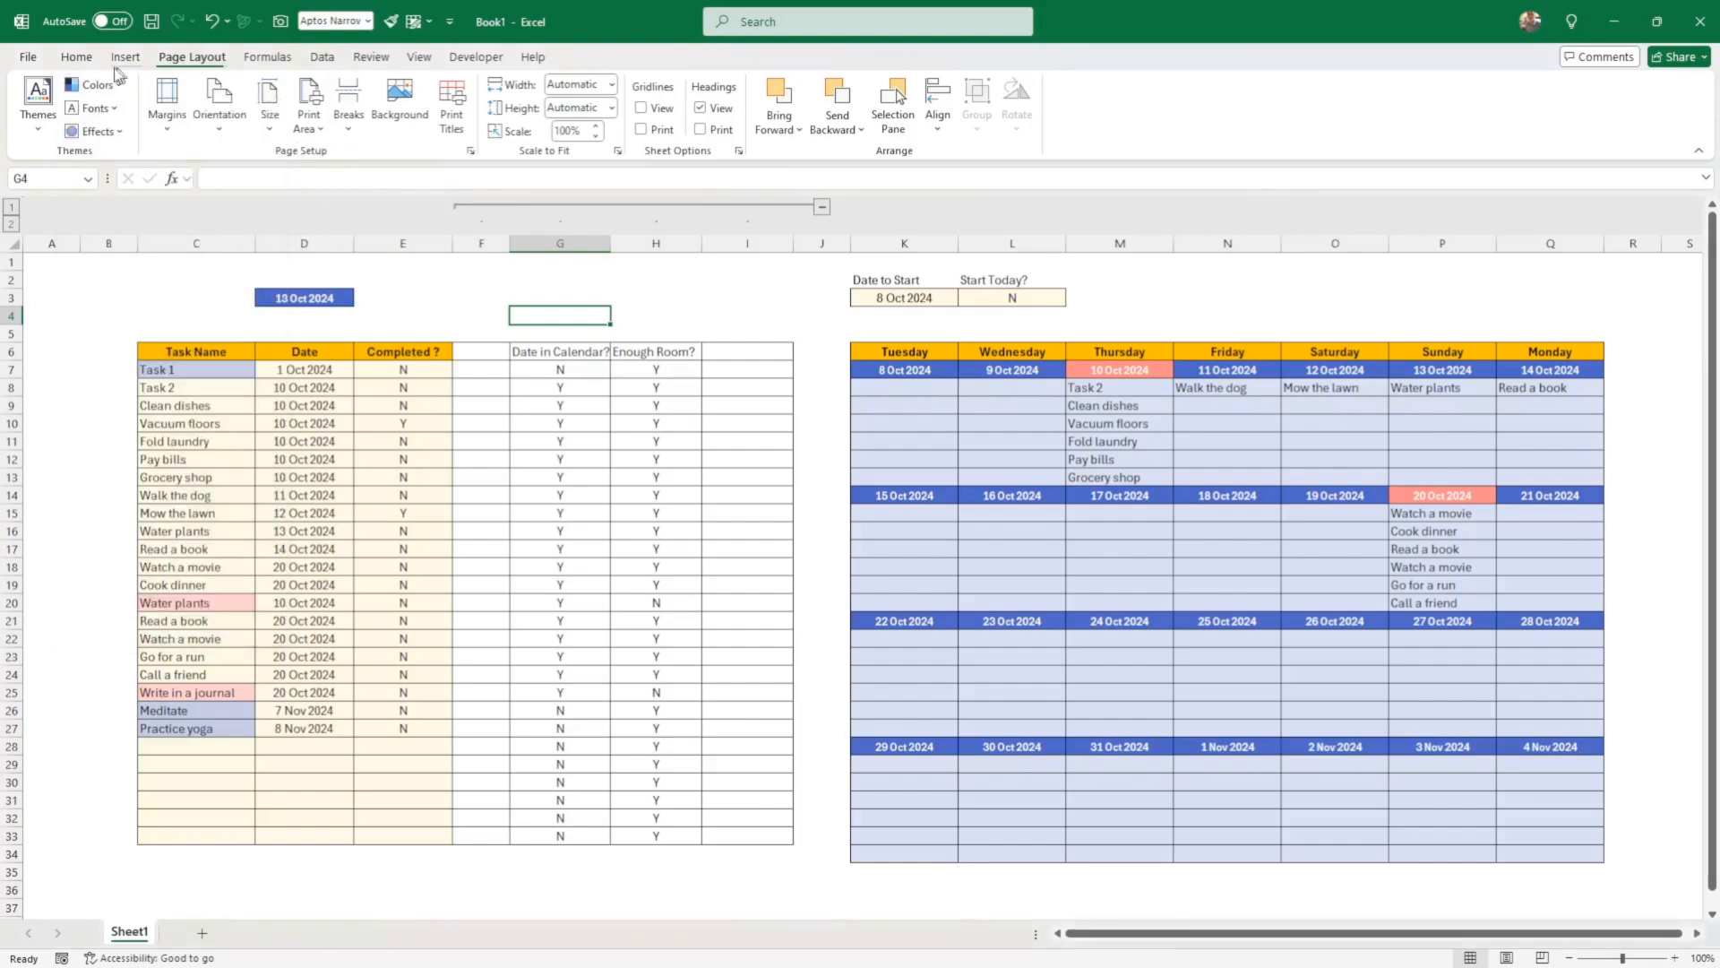
left_click(77, 58)
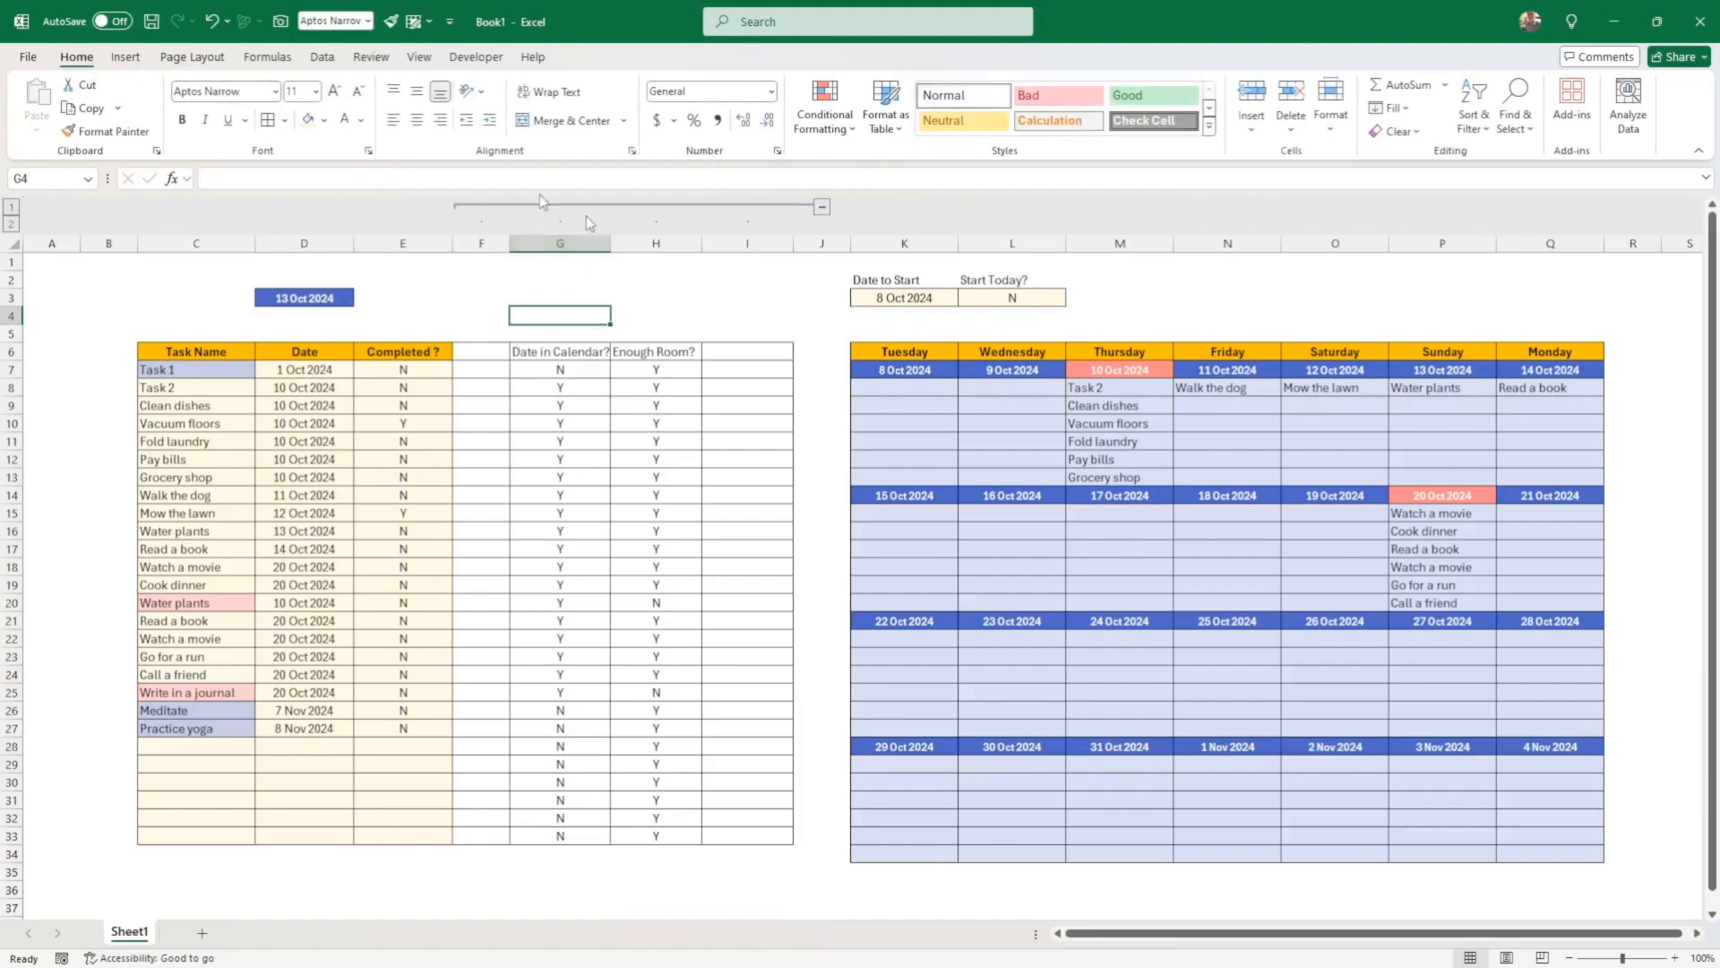
Insert the Check Mark symbol, character code 2713 from the Dingbats subset, into G4 and look at the Wingdings symbols before closing the symbol dialog
left_click(126, 57)
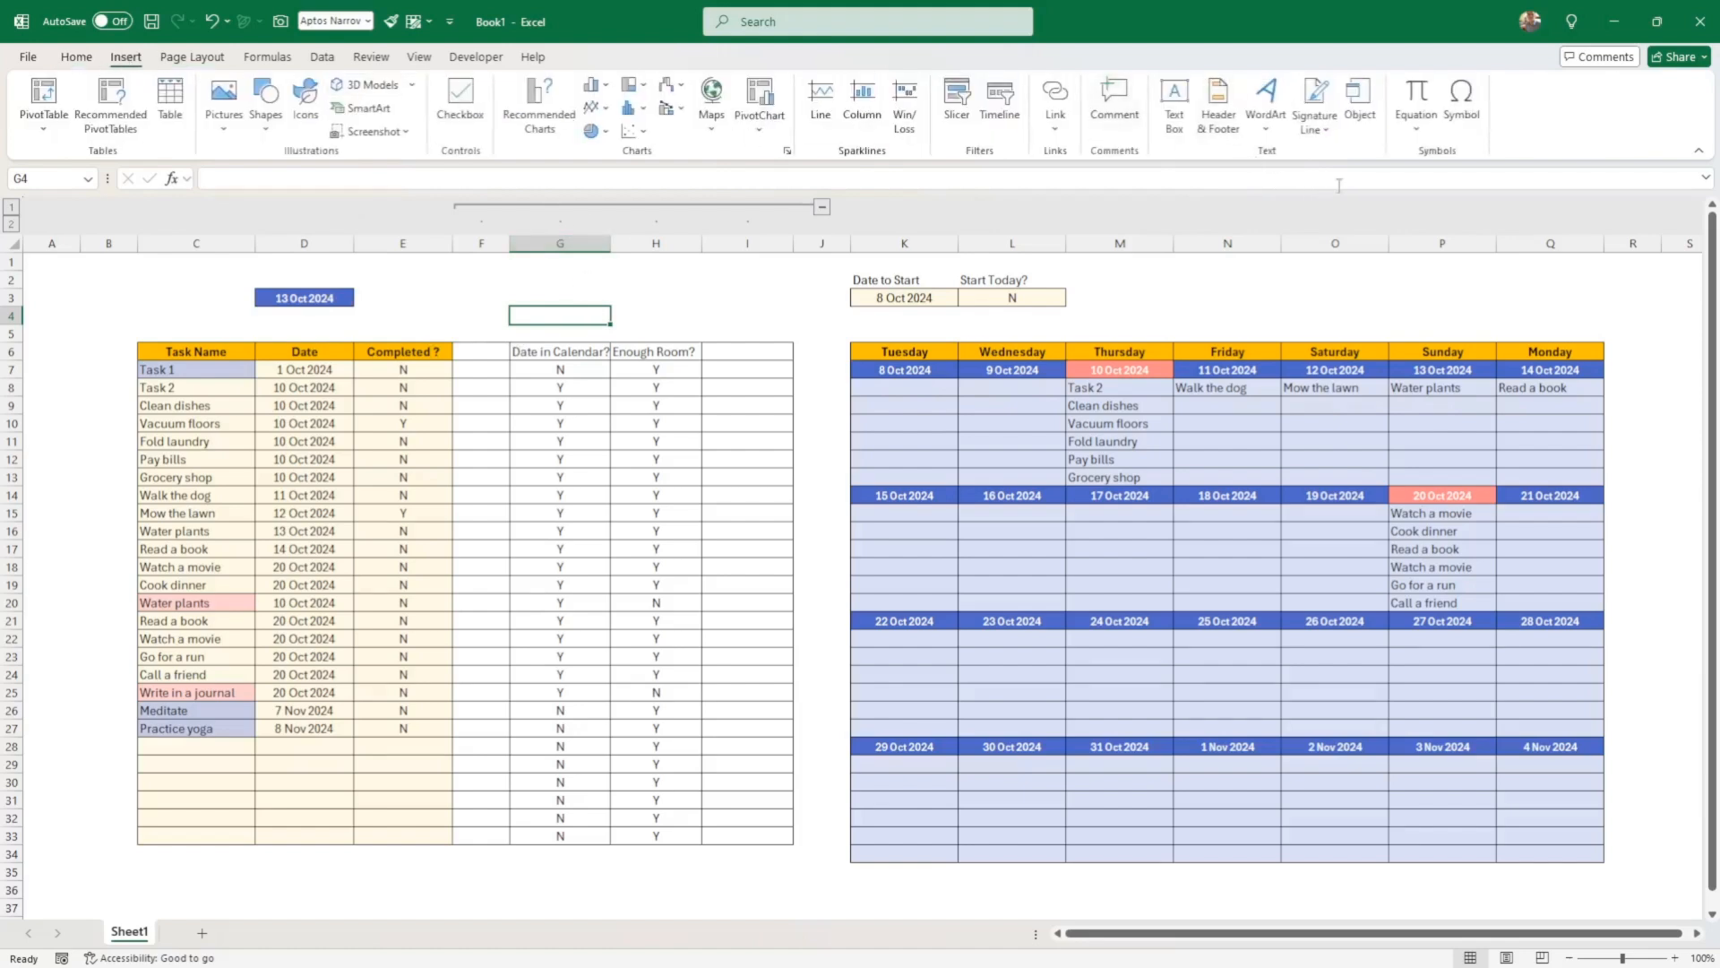
left_click(1461, 104)
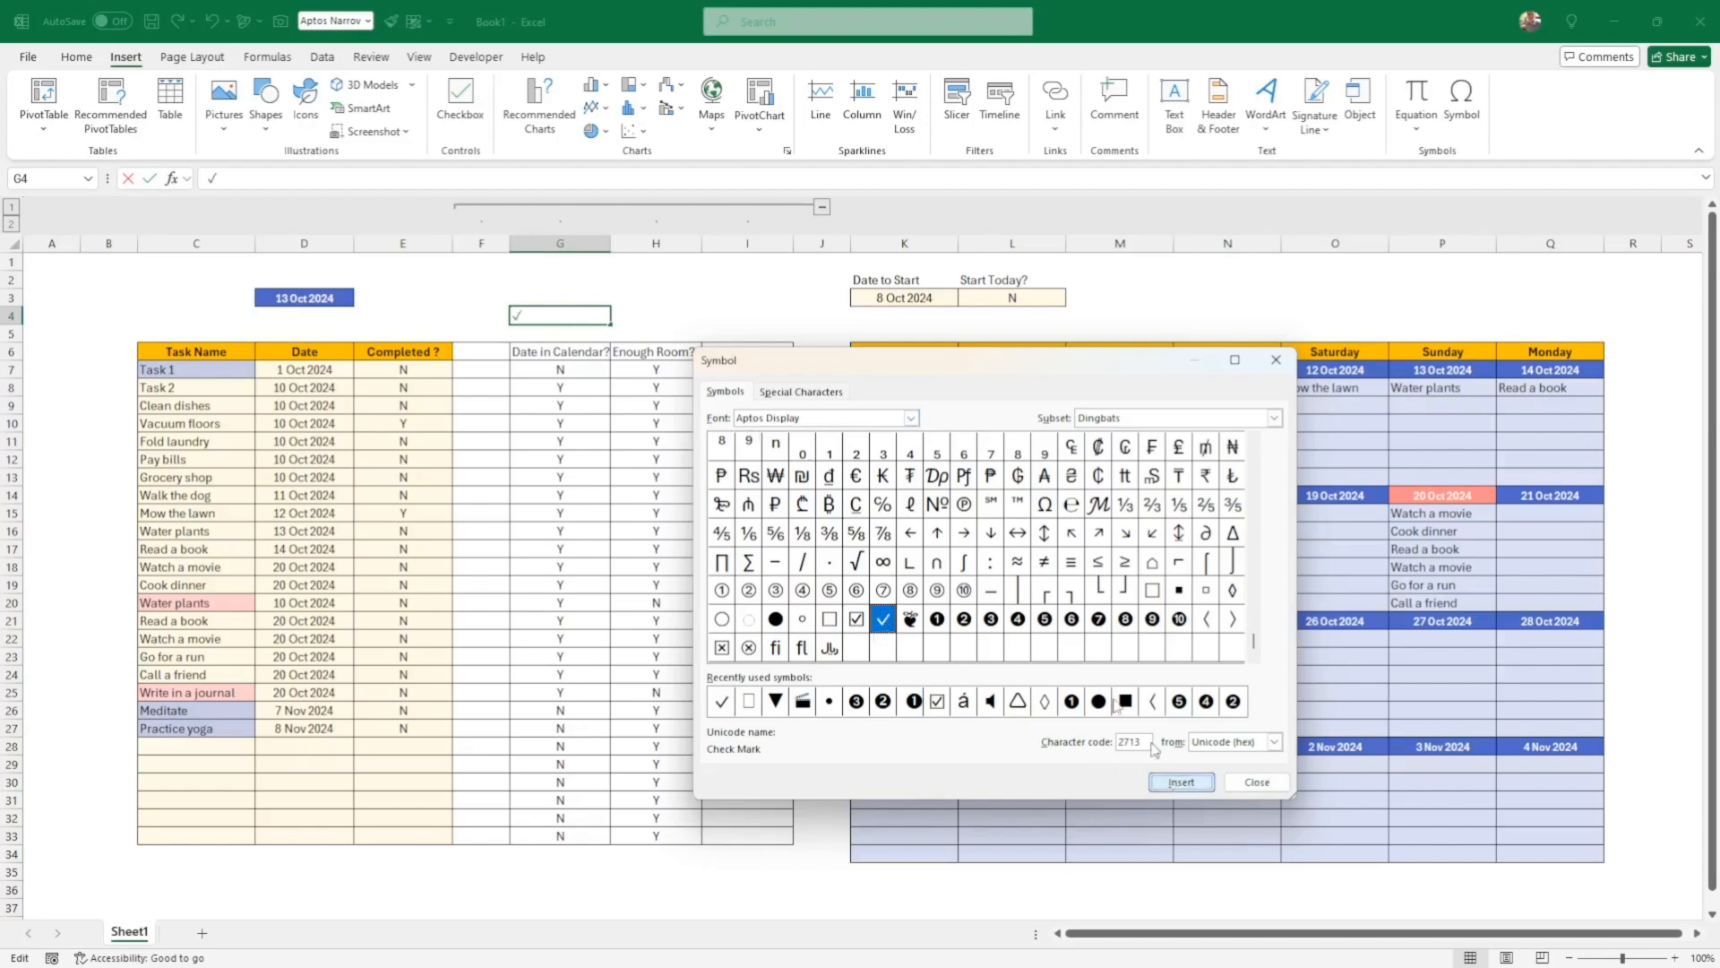
left_click(1179, 782)
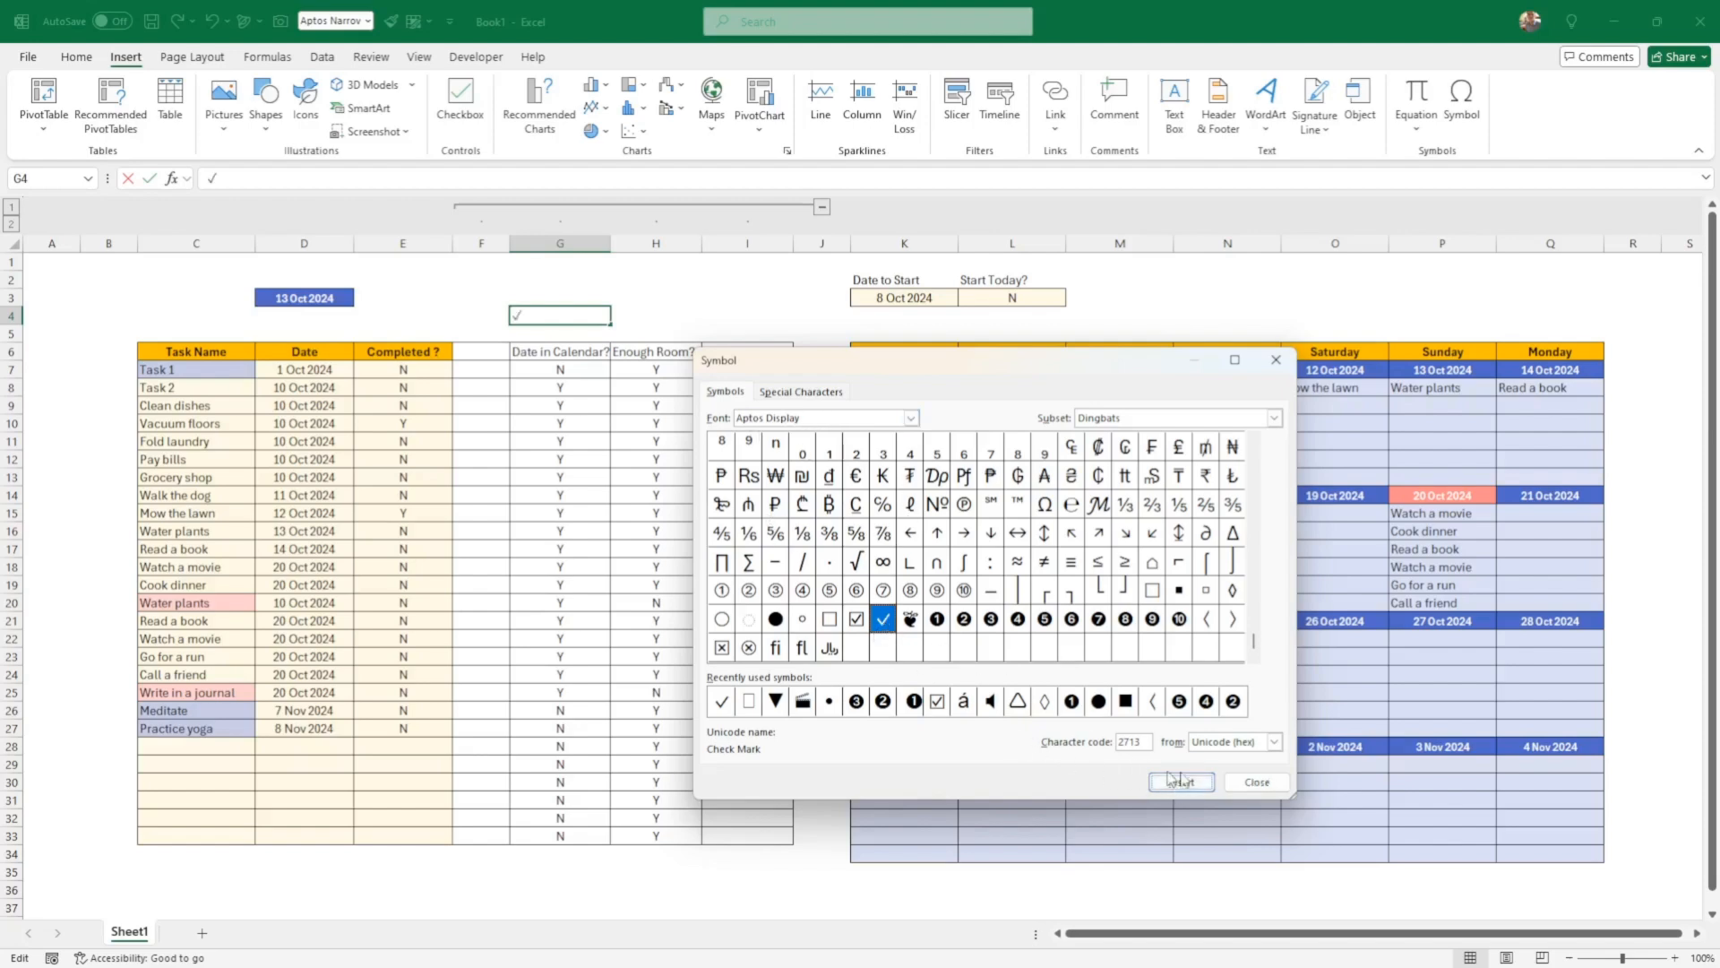
left_click(911, 418)
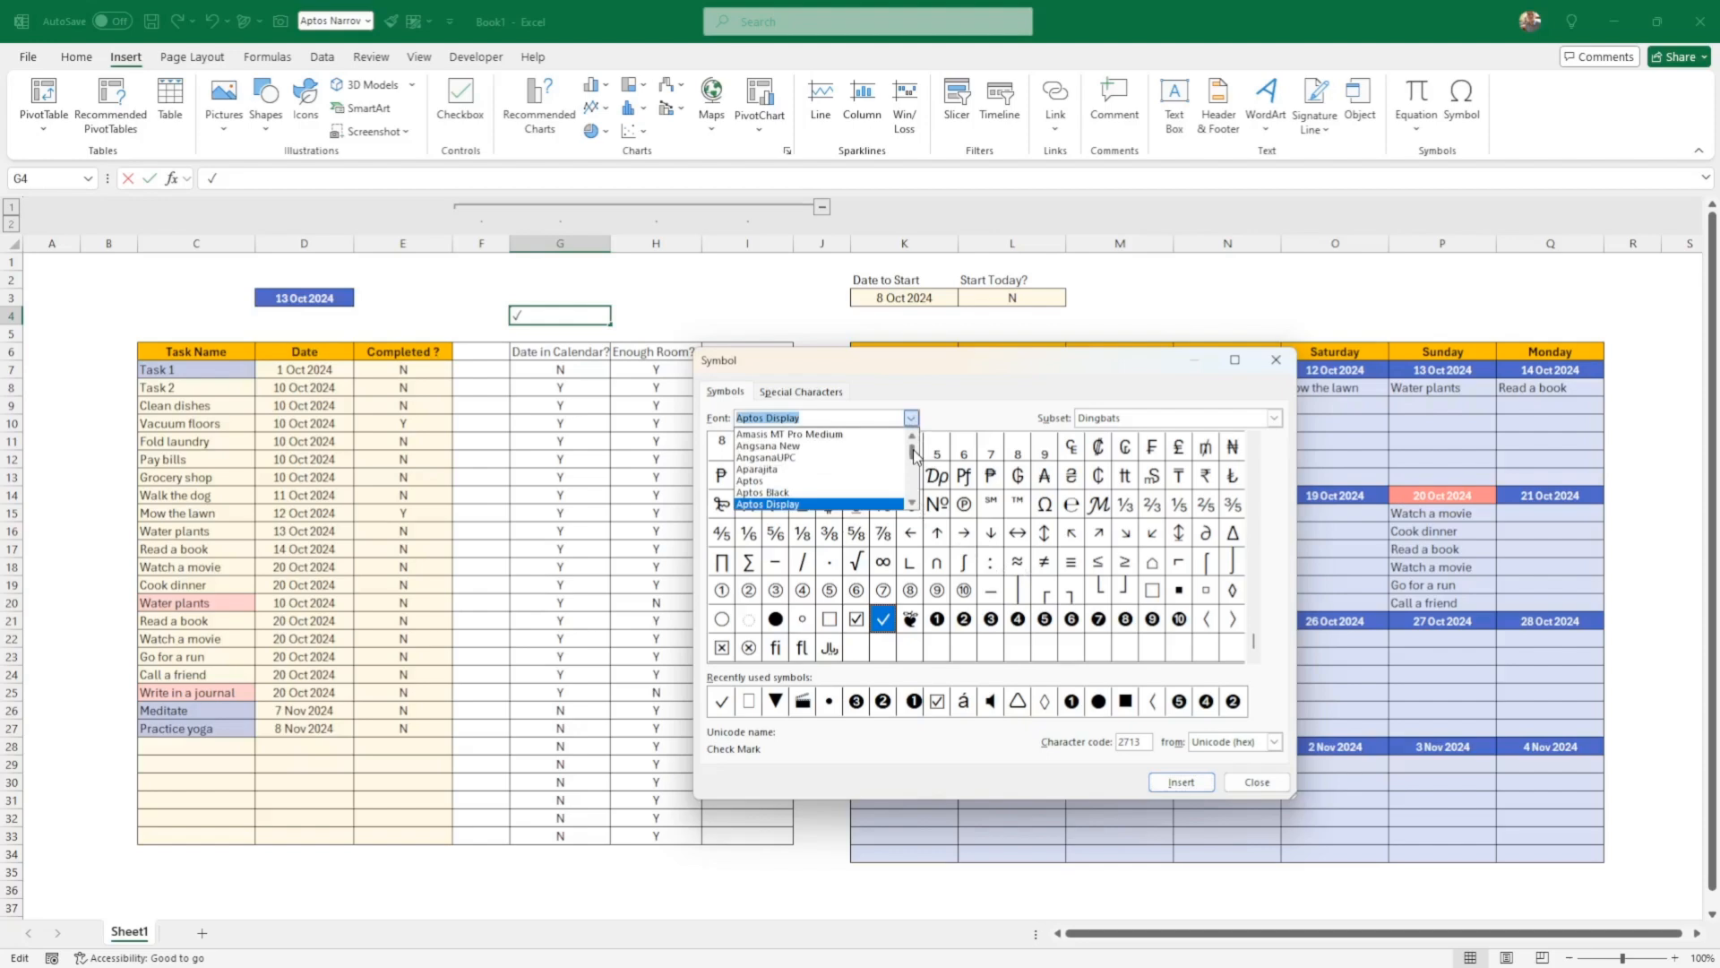
mouse_move(914, 455)
left_mouse_down()
mouse_move(916, 501)
mouse_move(914, 452)
left_mouse_up()
left_click(828, 437)
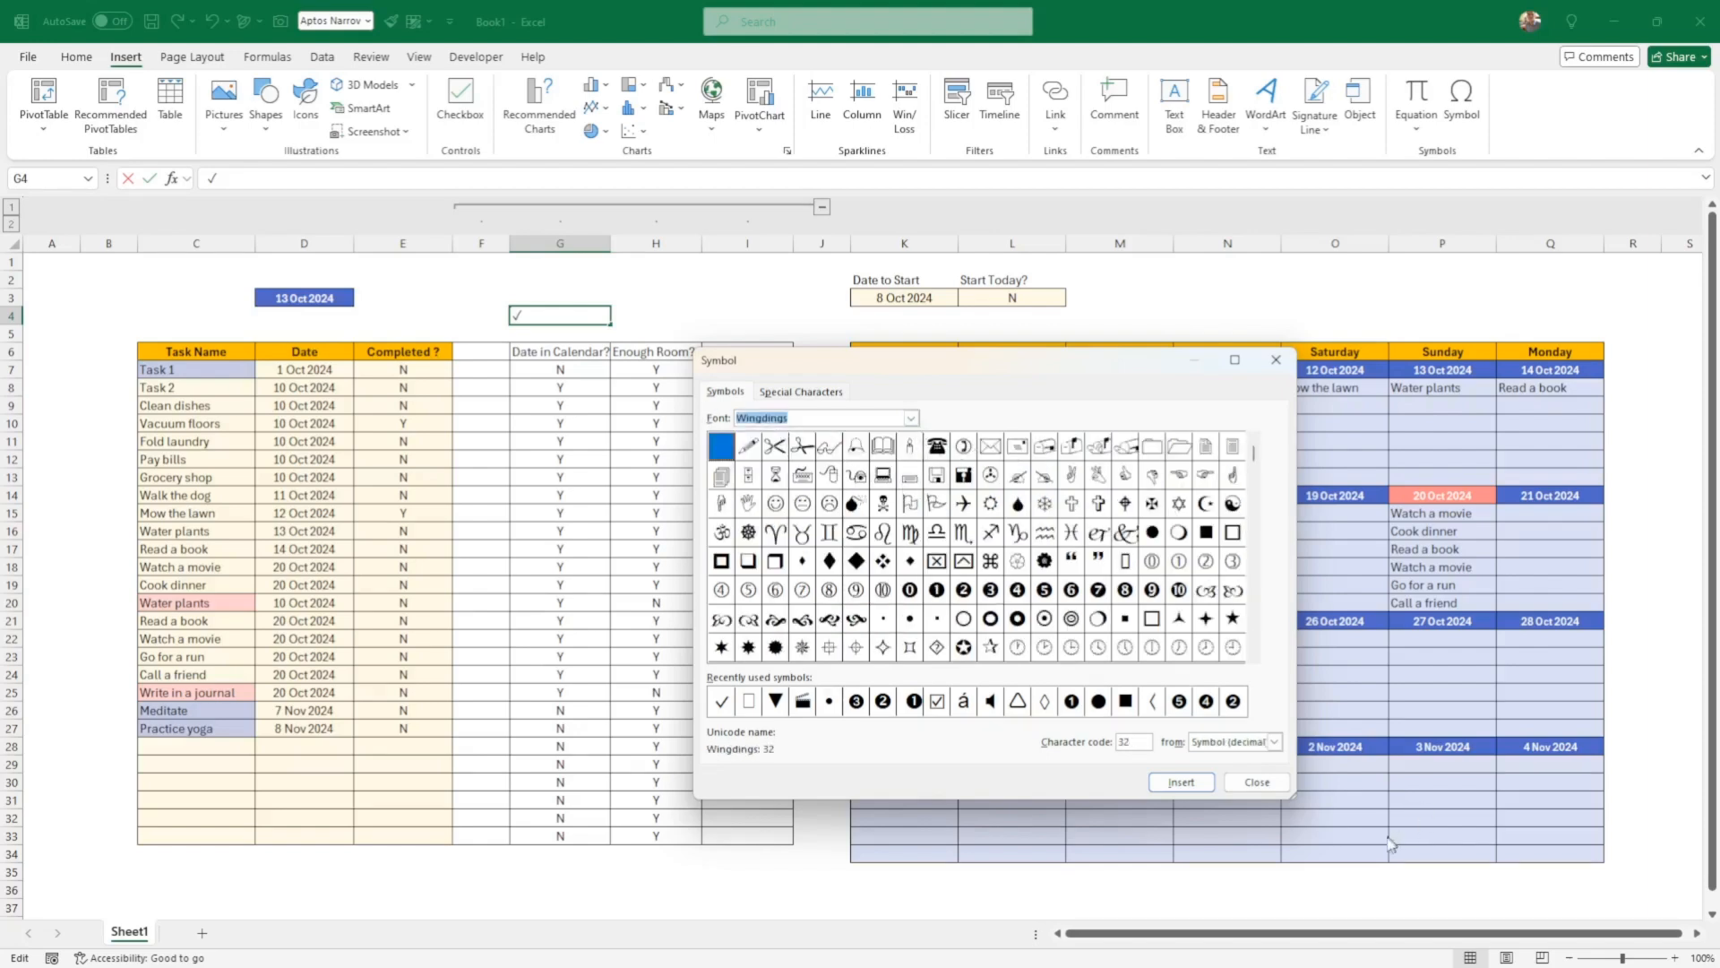
left_click(1277, 784)
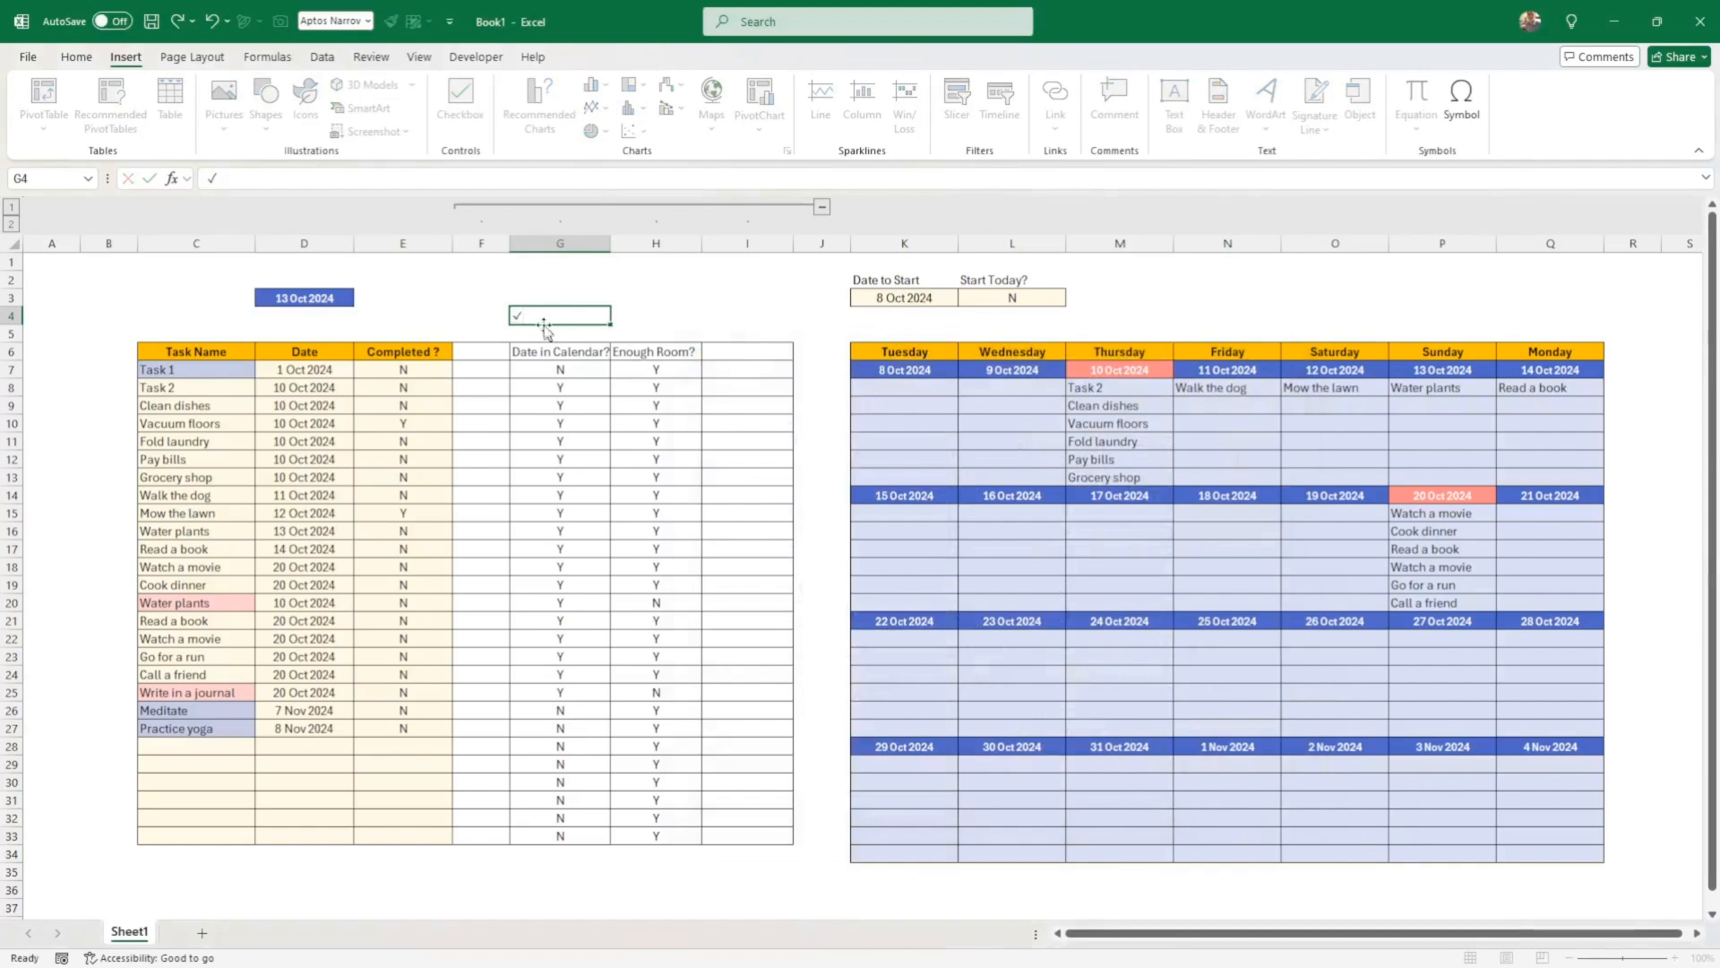
Copy the check mark character from within cell G4 and leave the cell's contents in place
double_click(541, 315)
left_click_drag(540, 315, 490, 307)
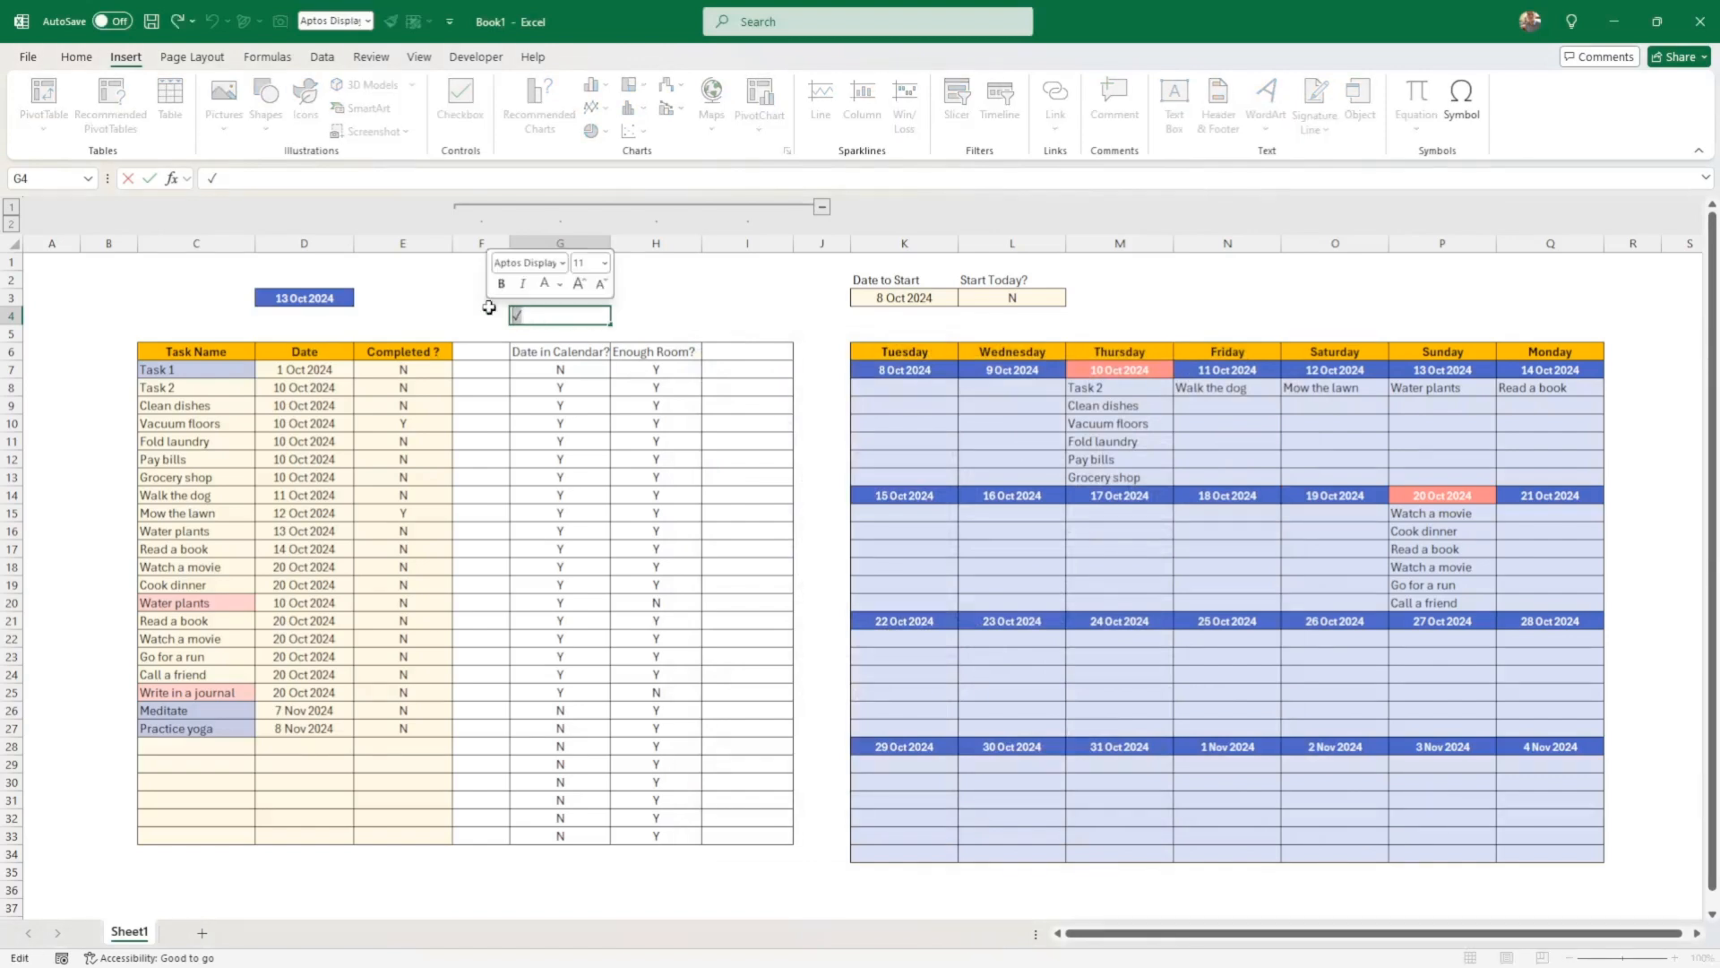
key("Return")
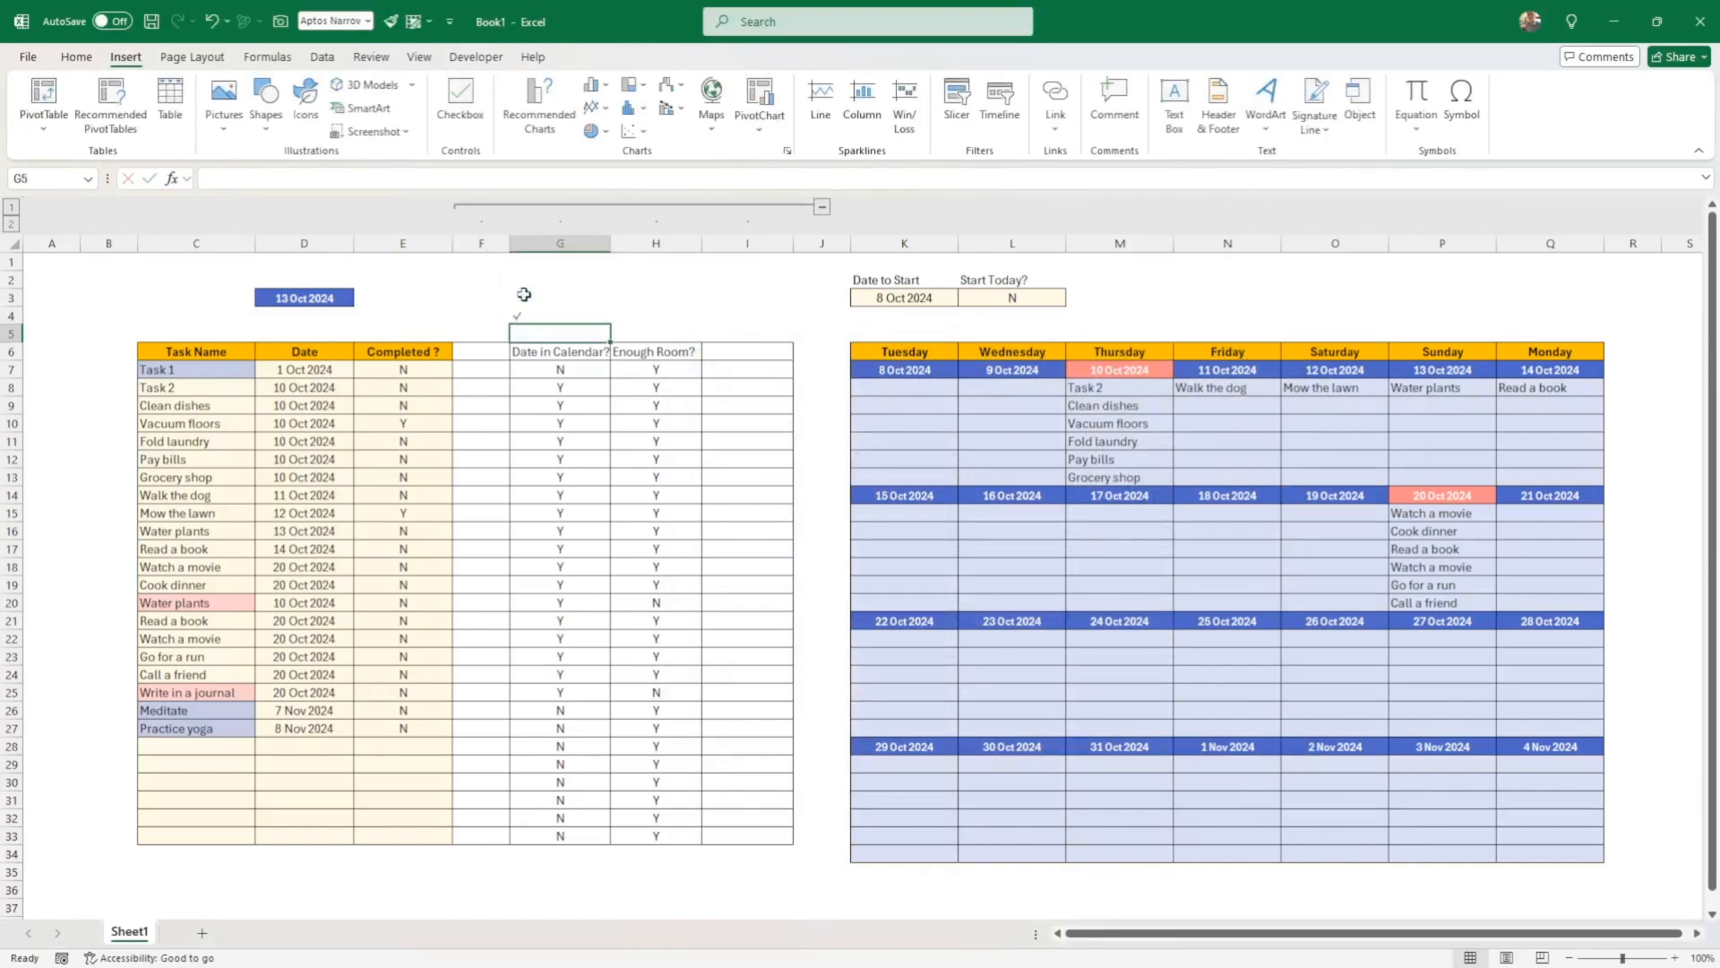
Start an IF formula in I7, making sure it begins with =IF(
left_click(733, 367)
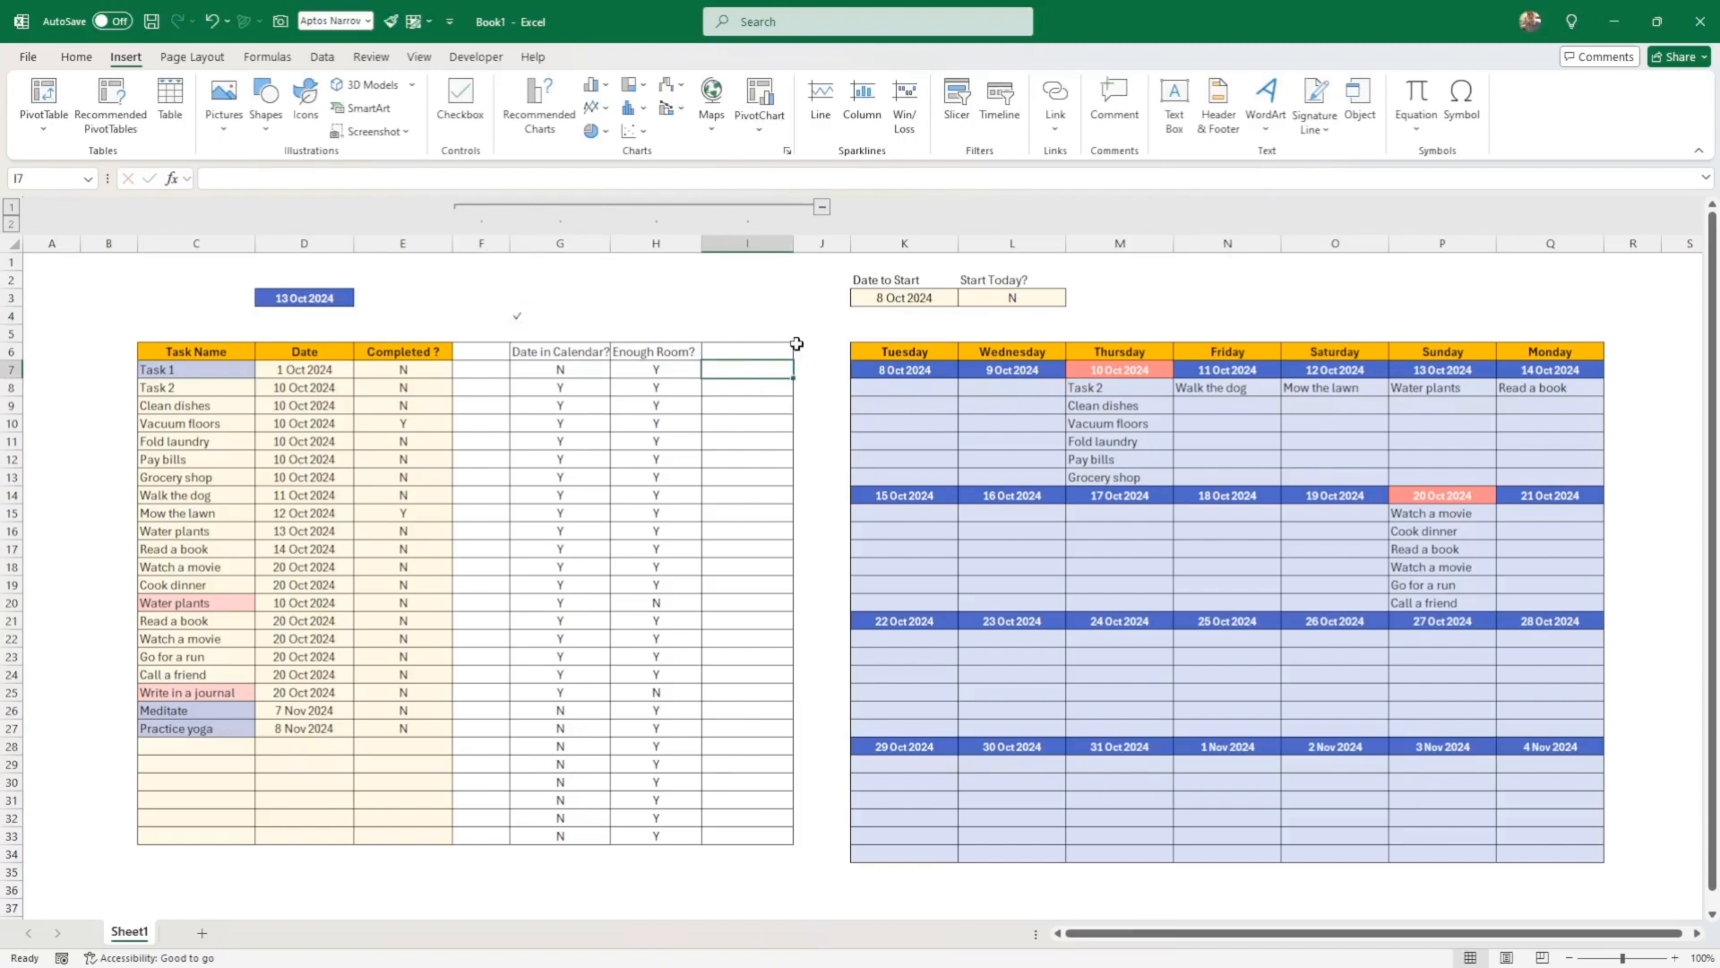
type("if(")
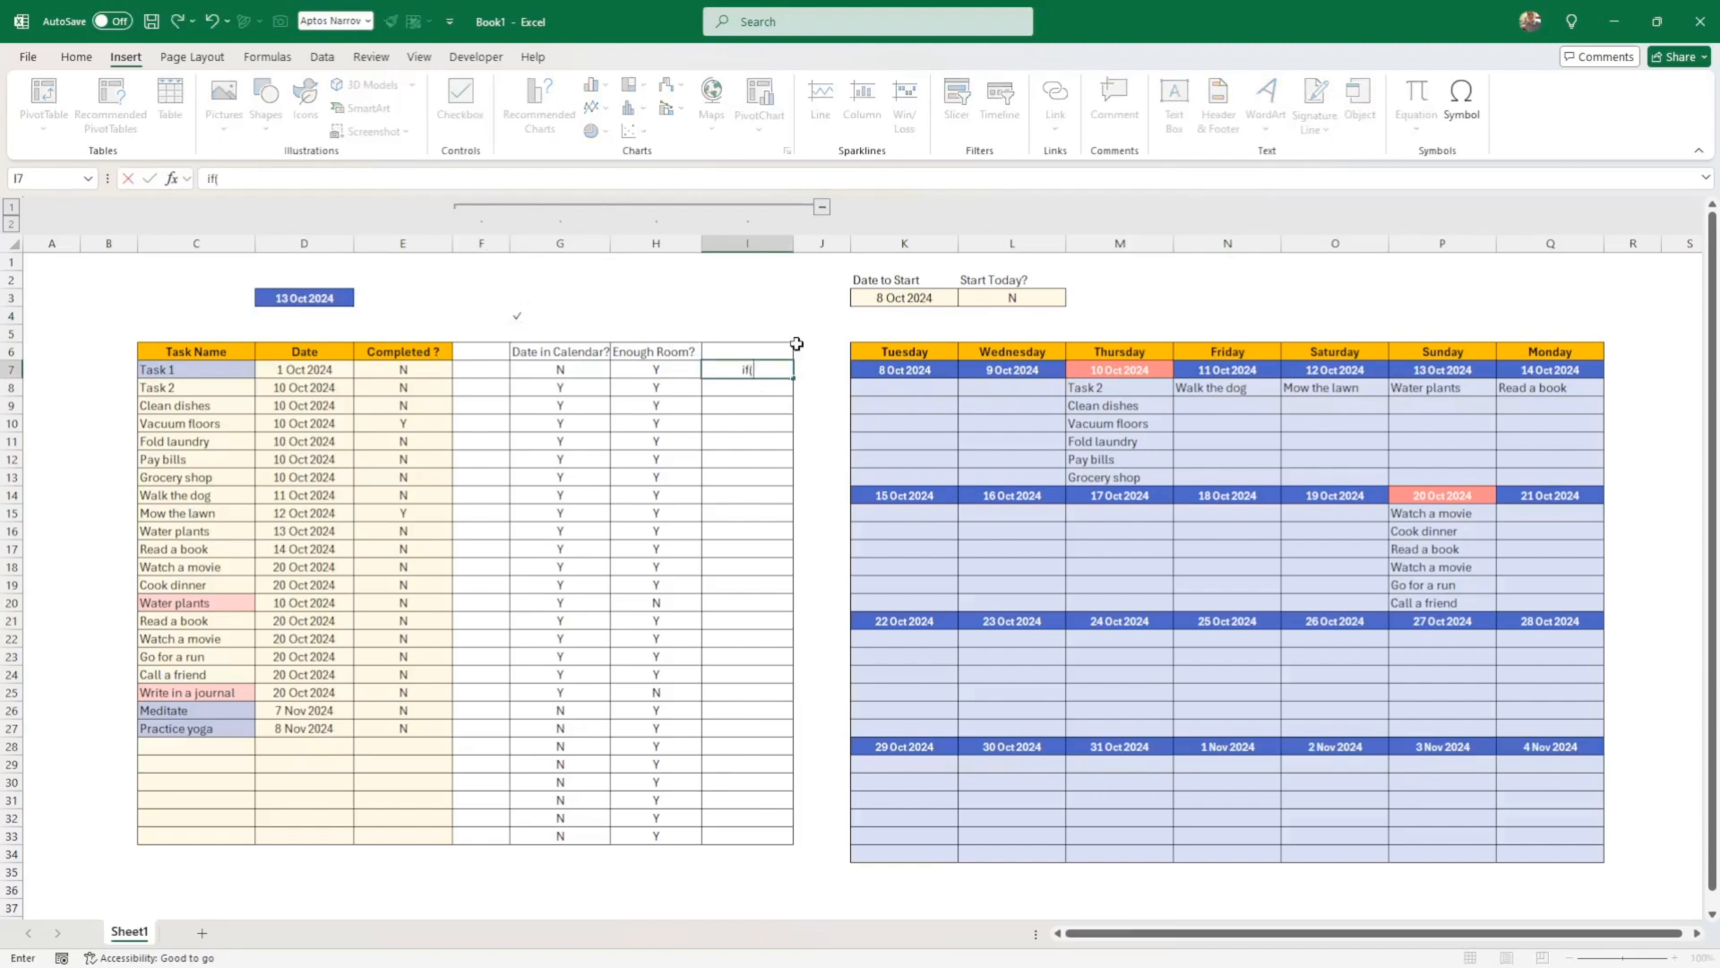
key("Left")
key("Left")
left_click(686, 356)
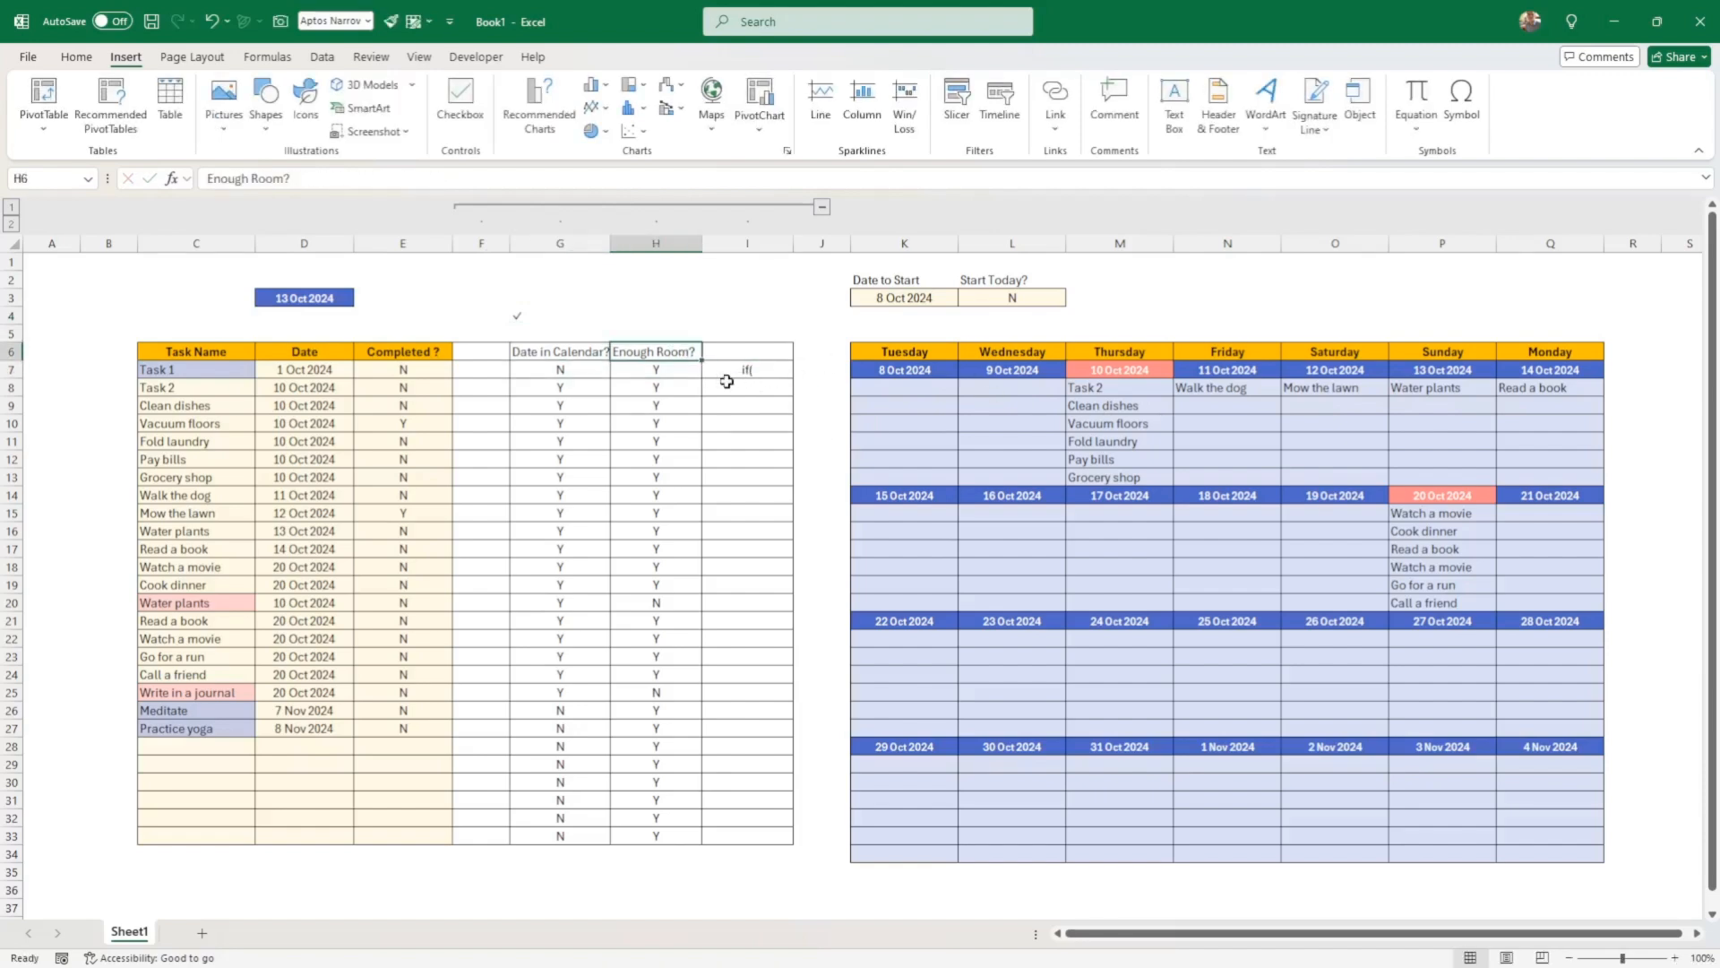
left_click(730, 380)
left_click(205, 179)
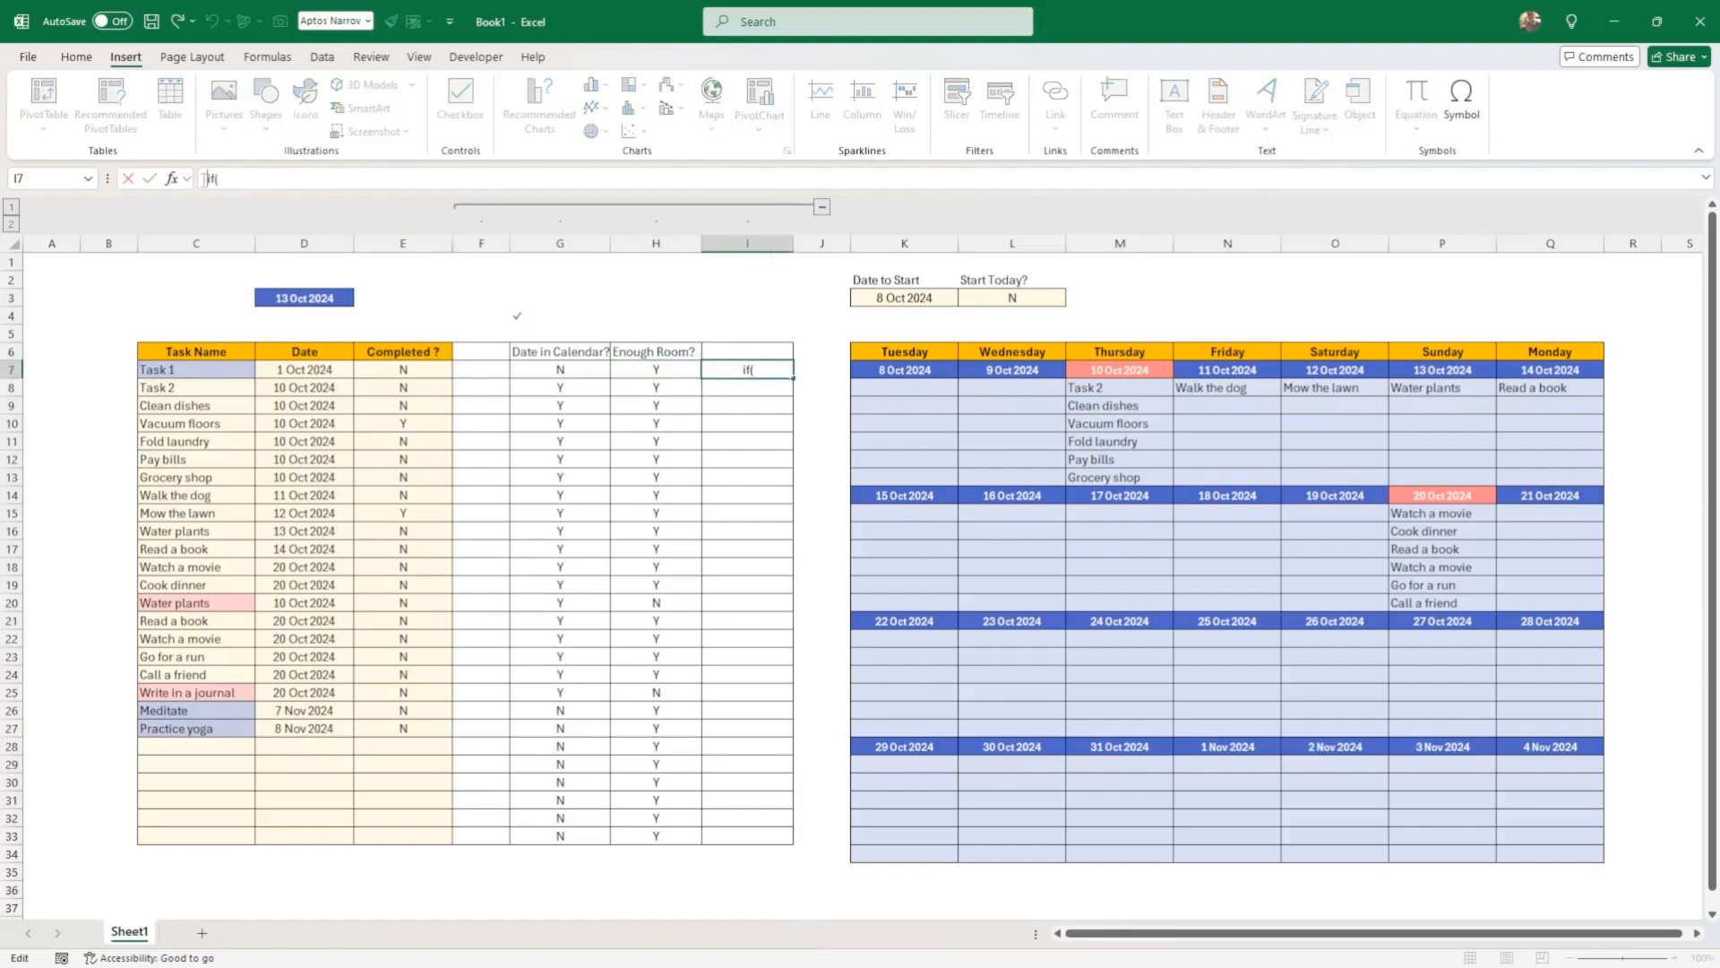
type("=")
left_click(258, 177)
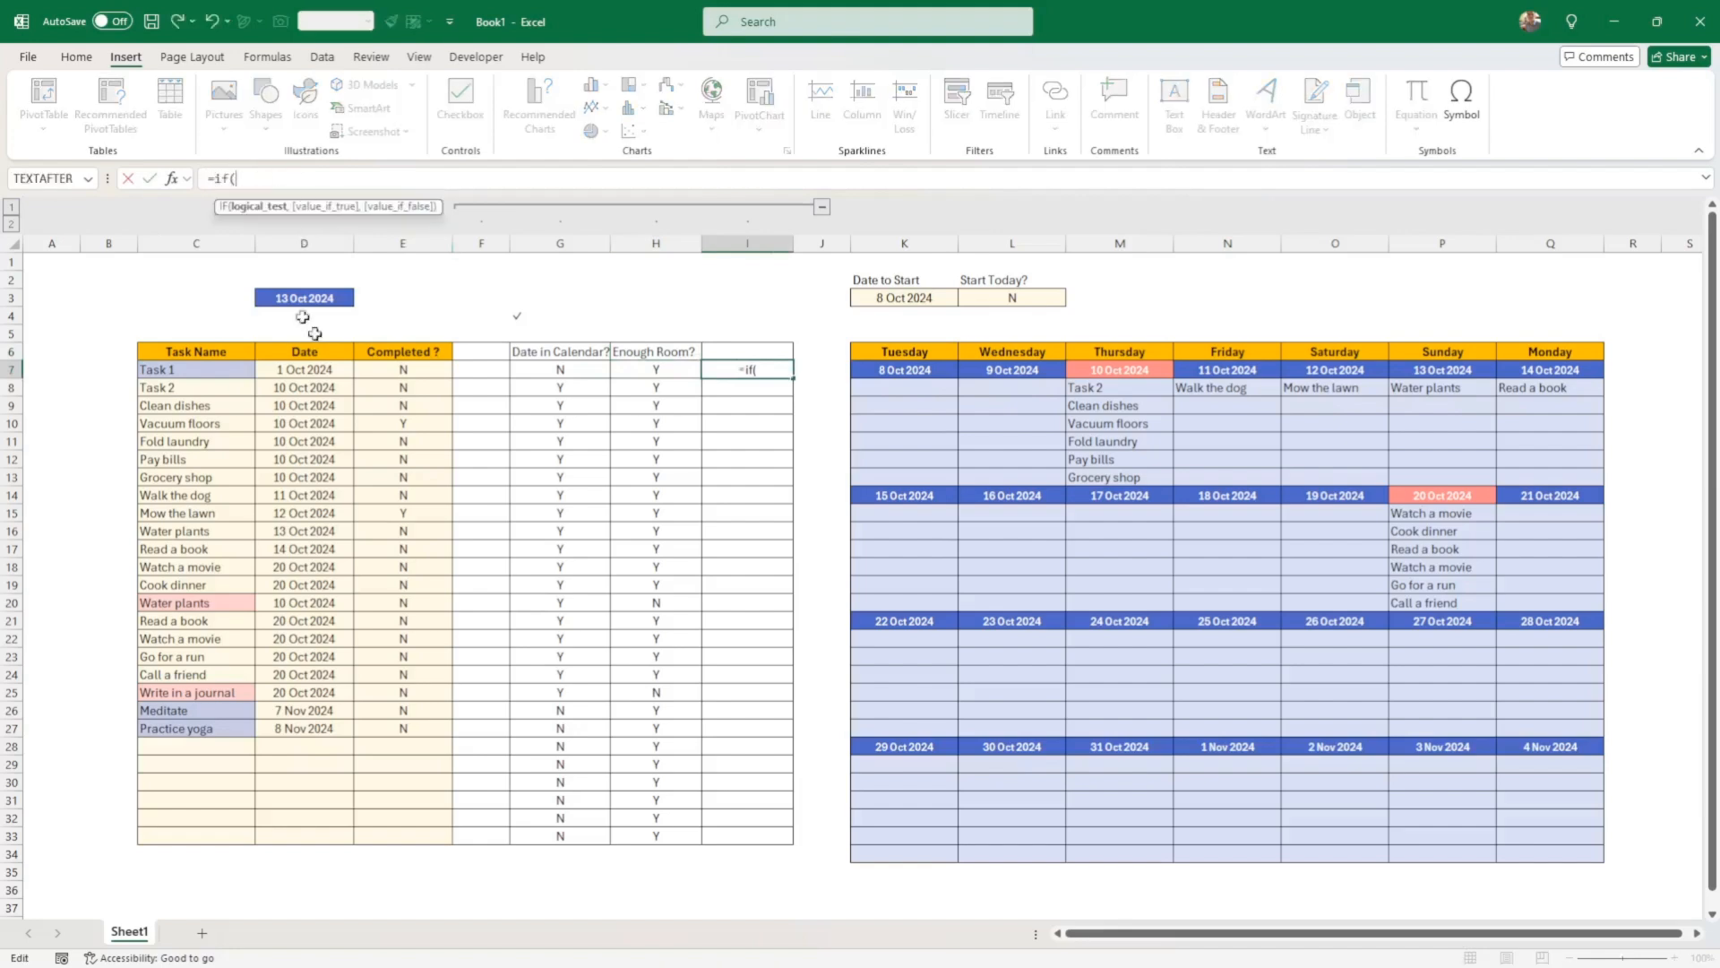
Complete the I7 formula as =IF(E7="Y",C7&" ✓",C7), using the copied check mark
left_click(394, 370)
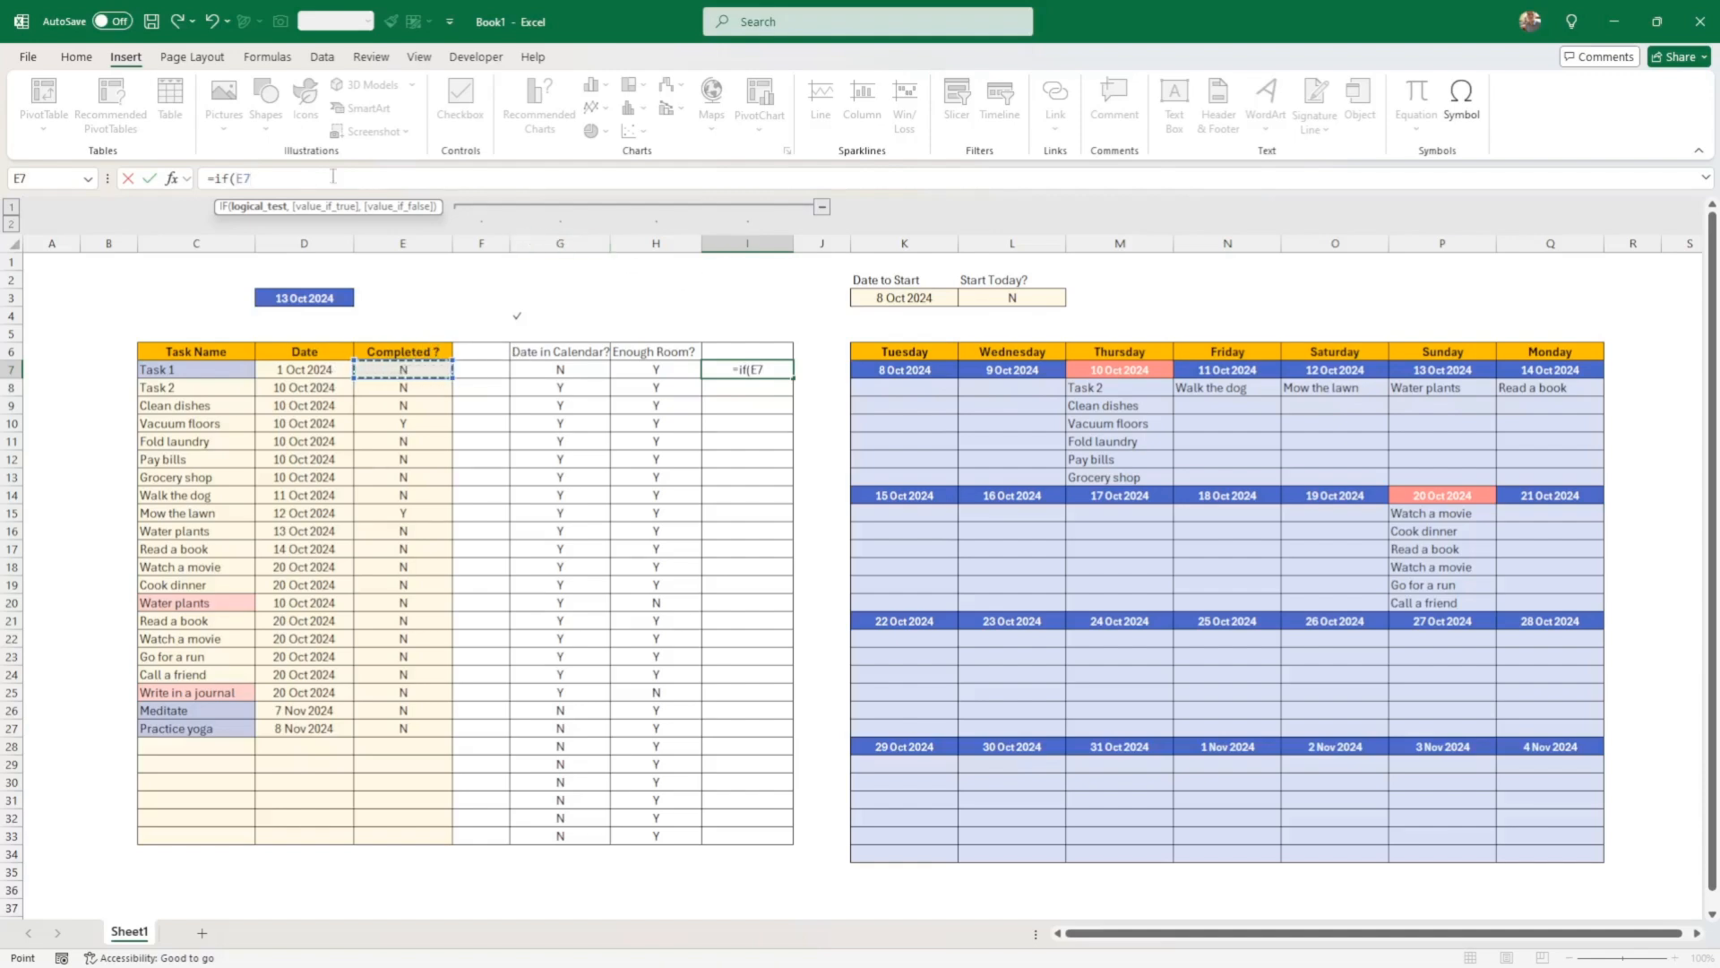
type("=\"Y\",")
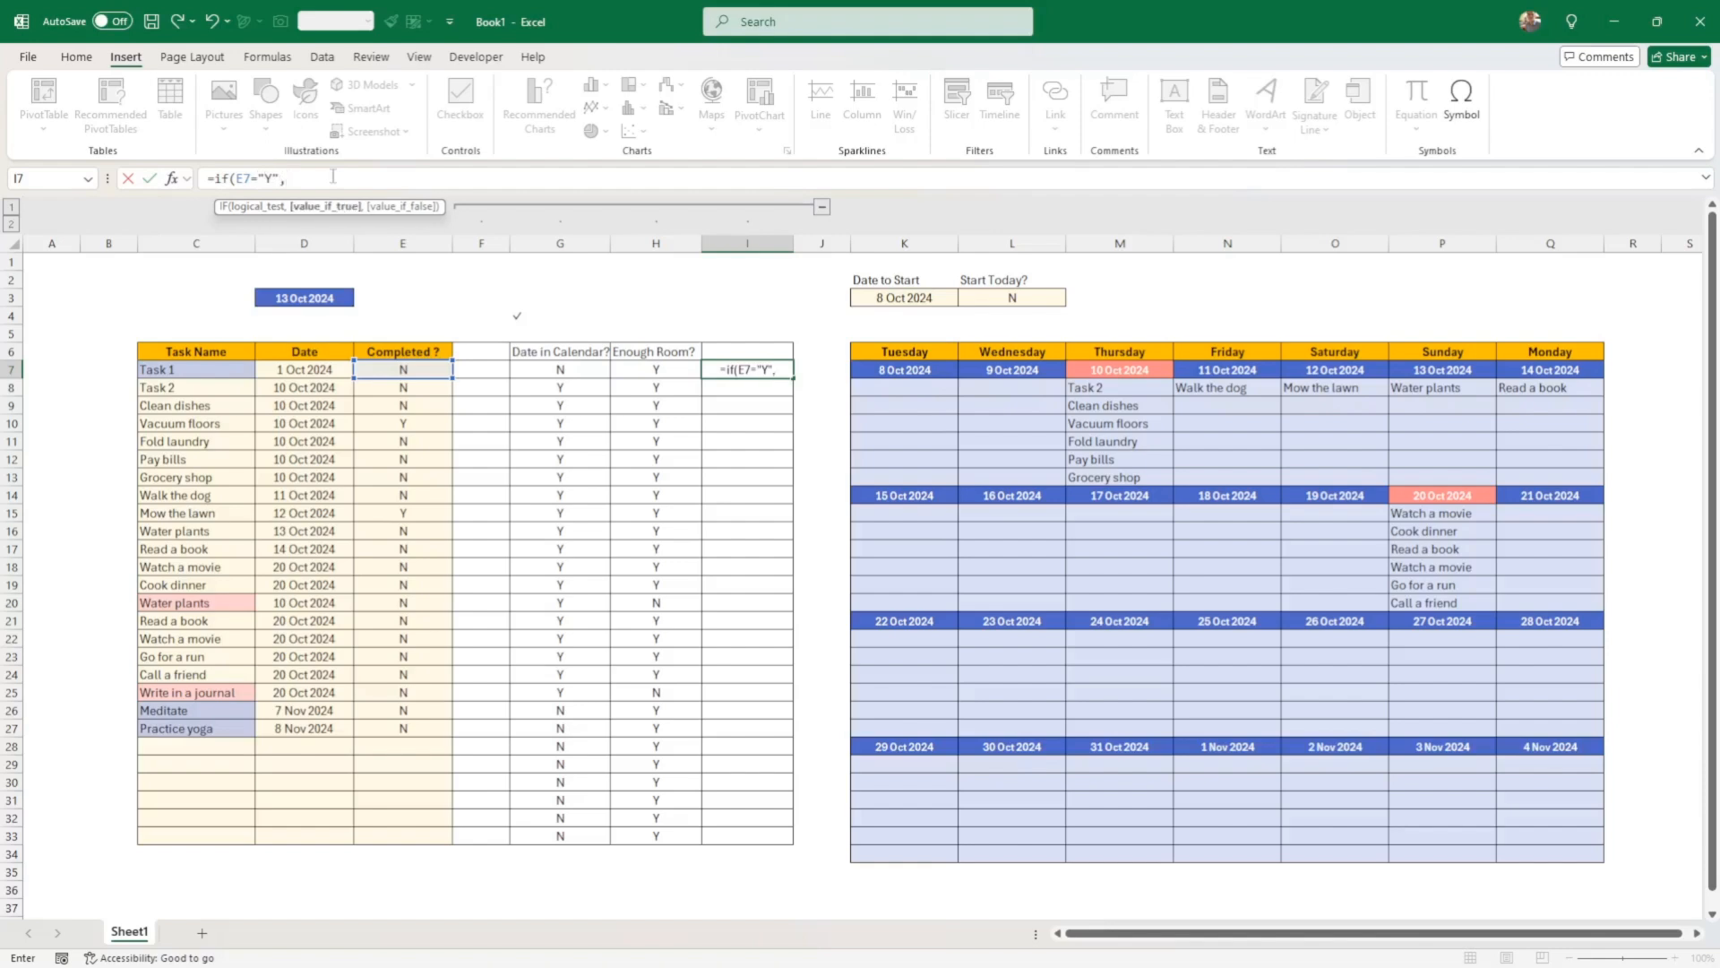
left_click(219, 373)
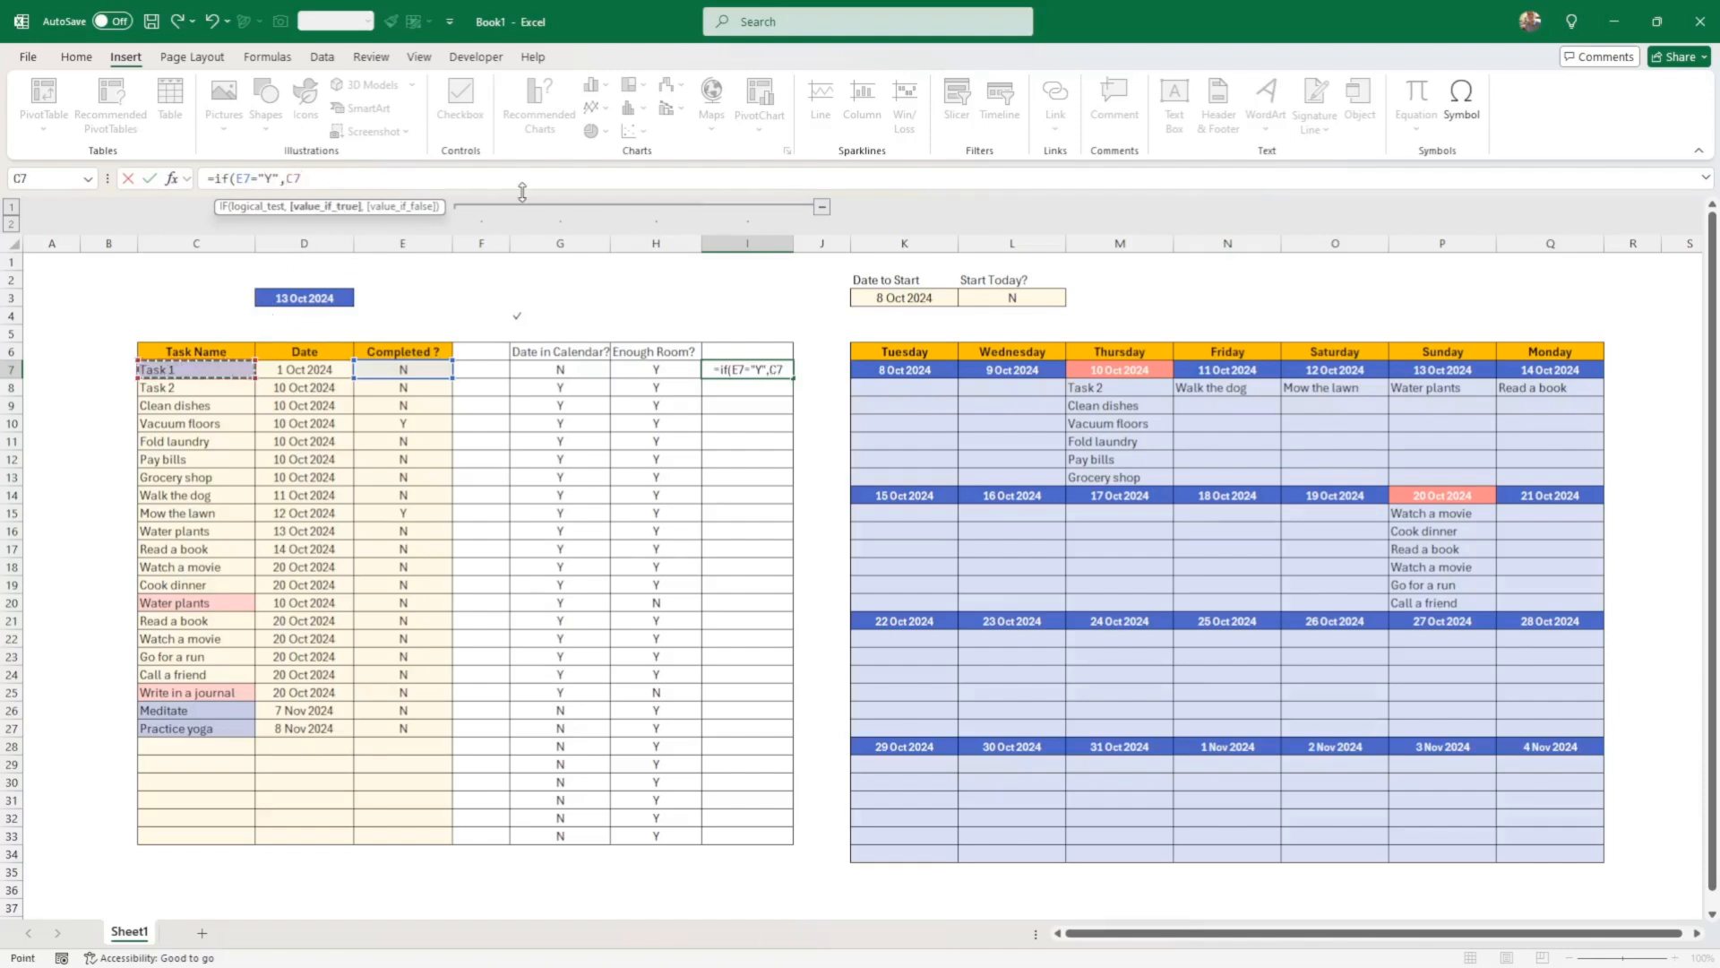
type("&\"")
key("ctrl+v")
type("\",")
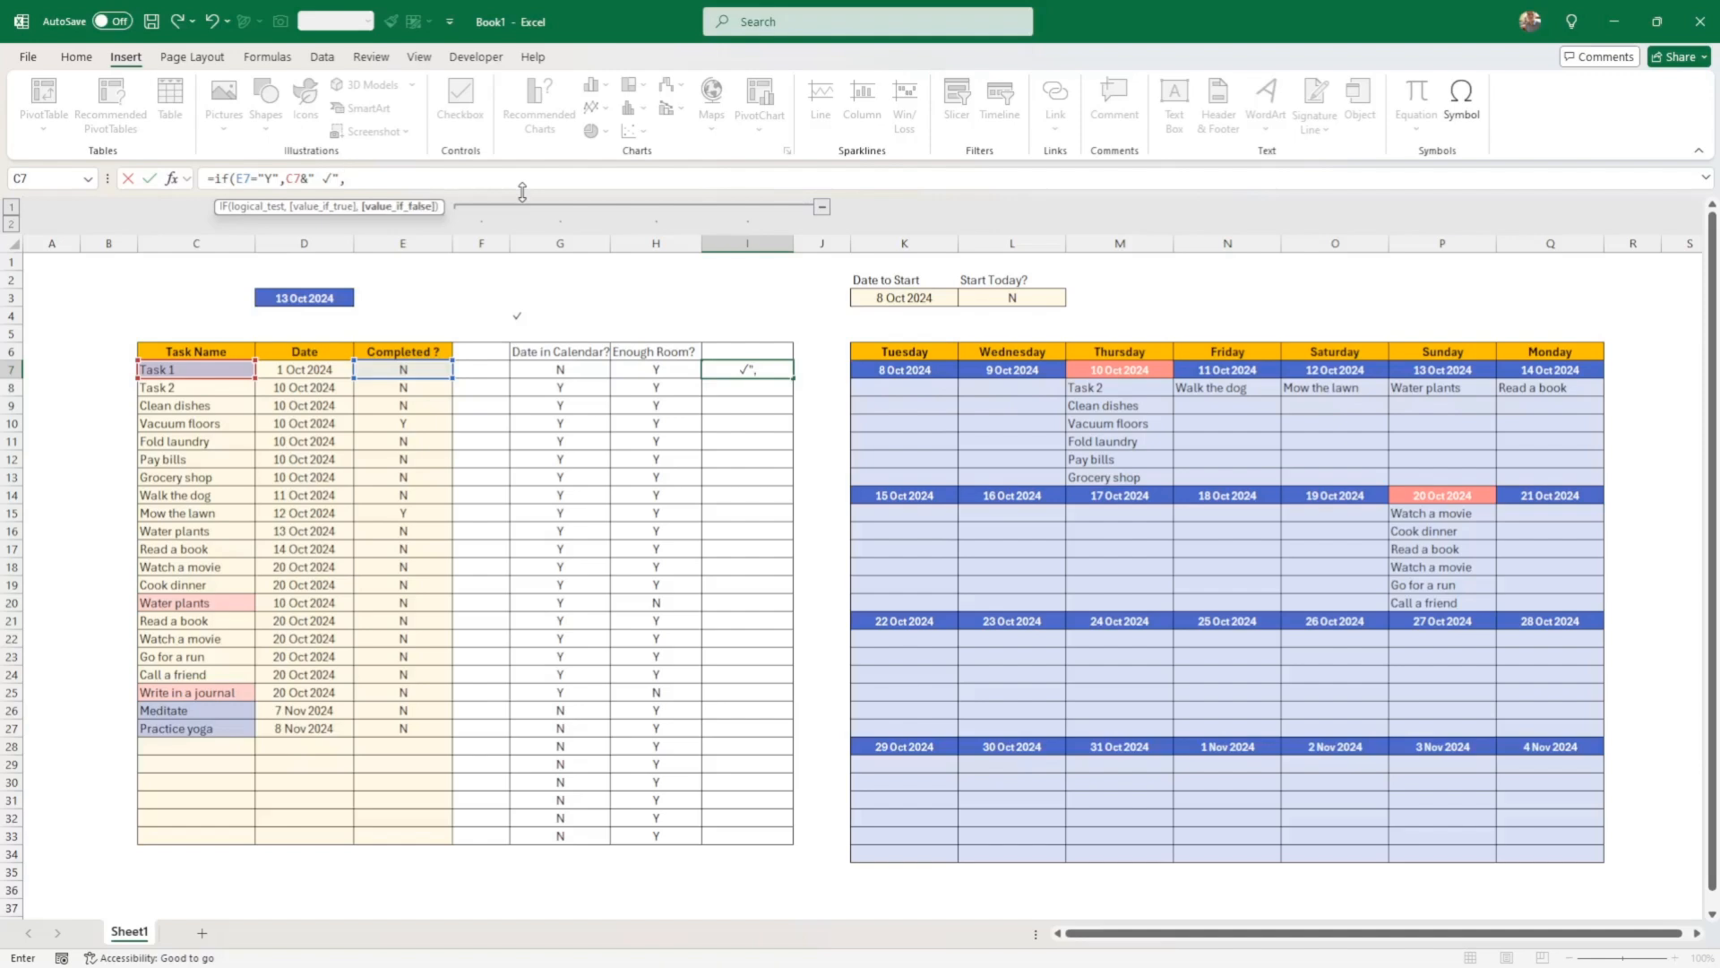
left_click(206, 370)
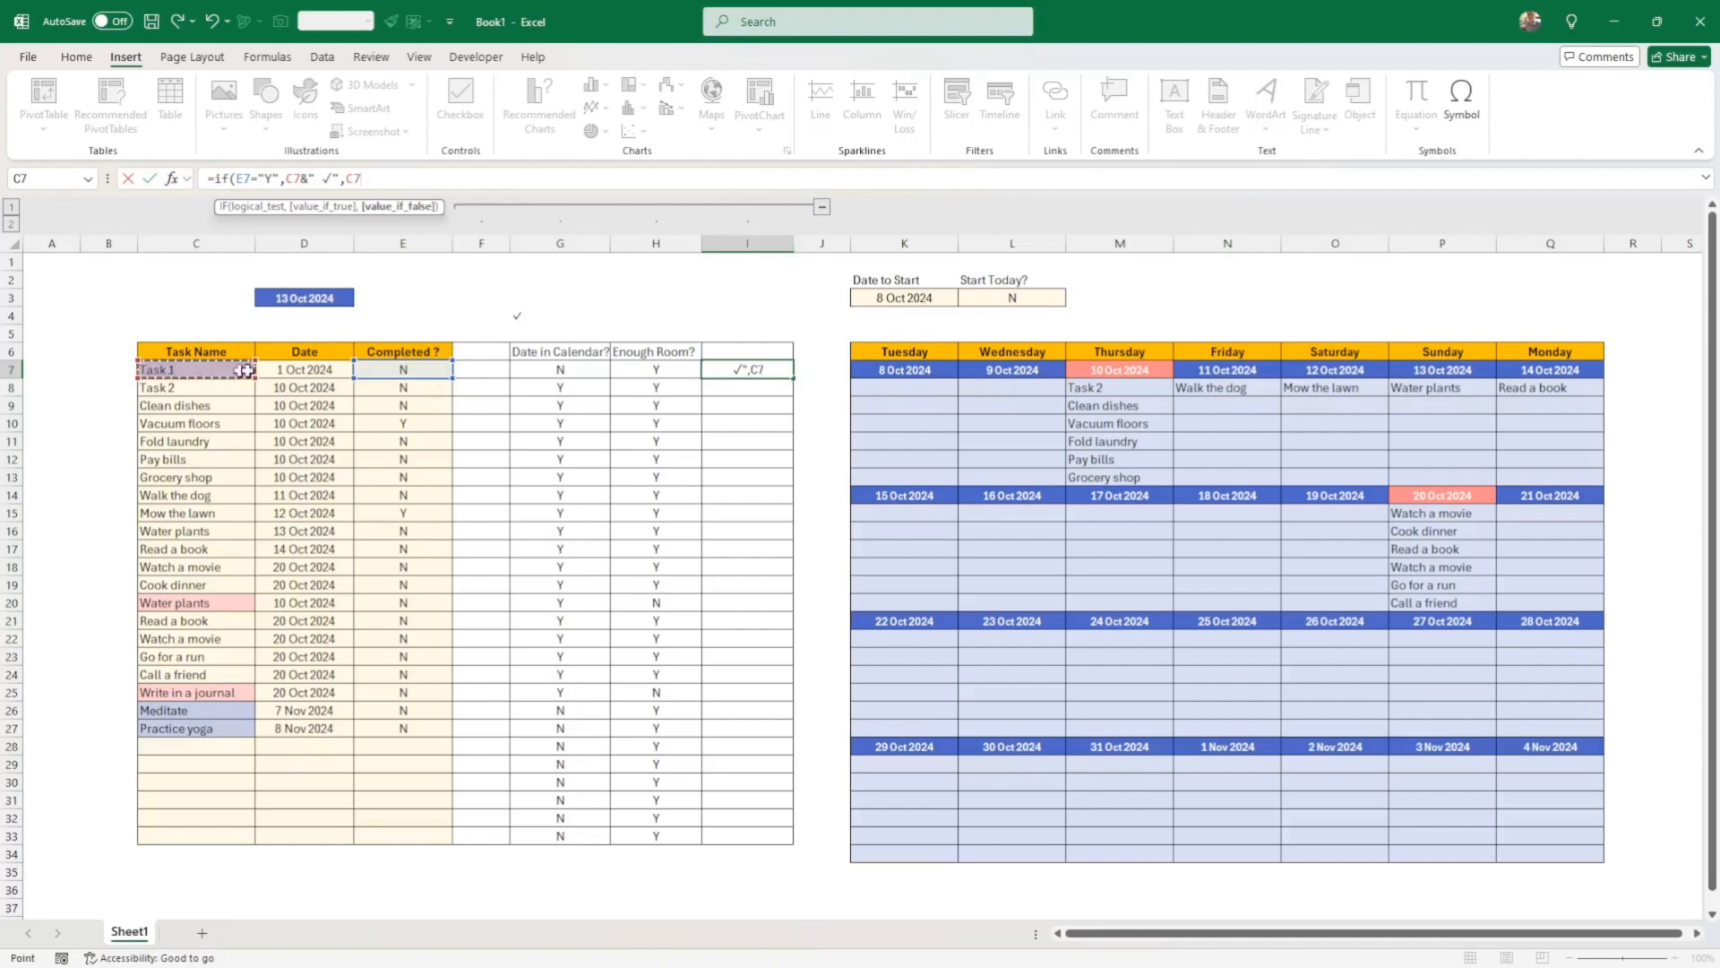
key("Return")
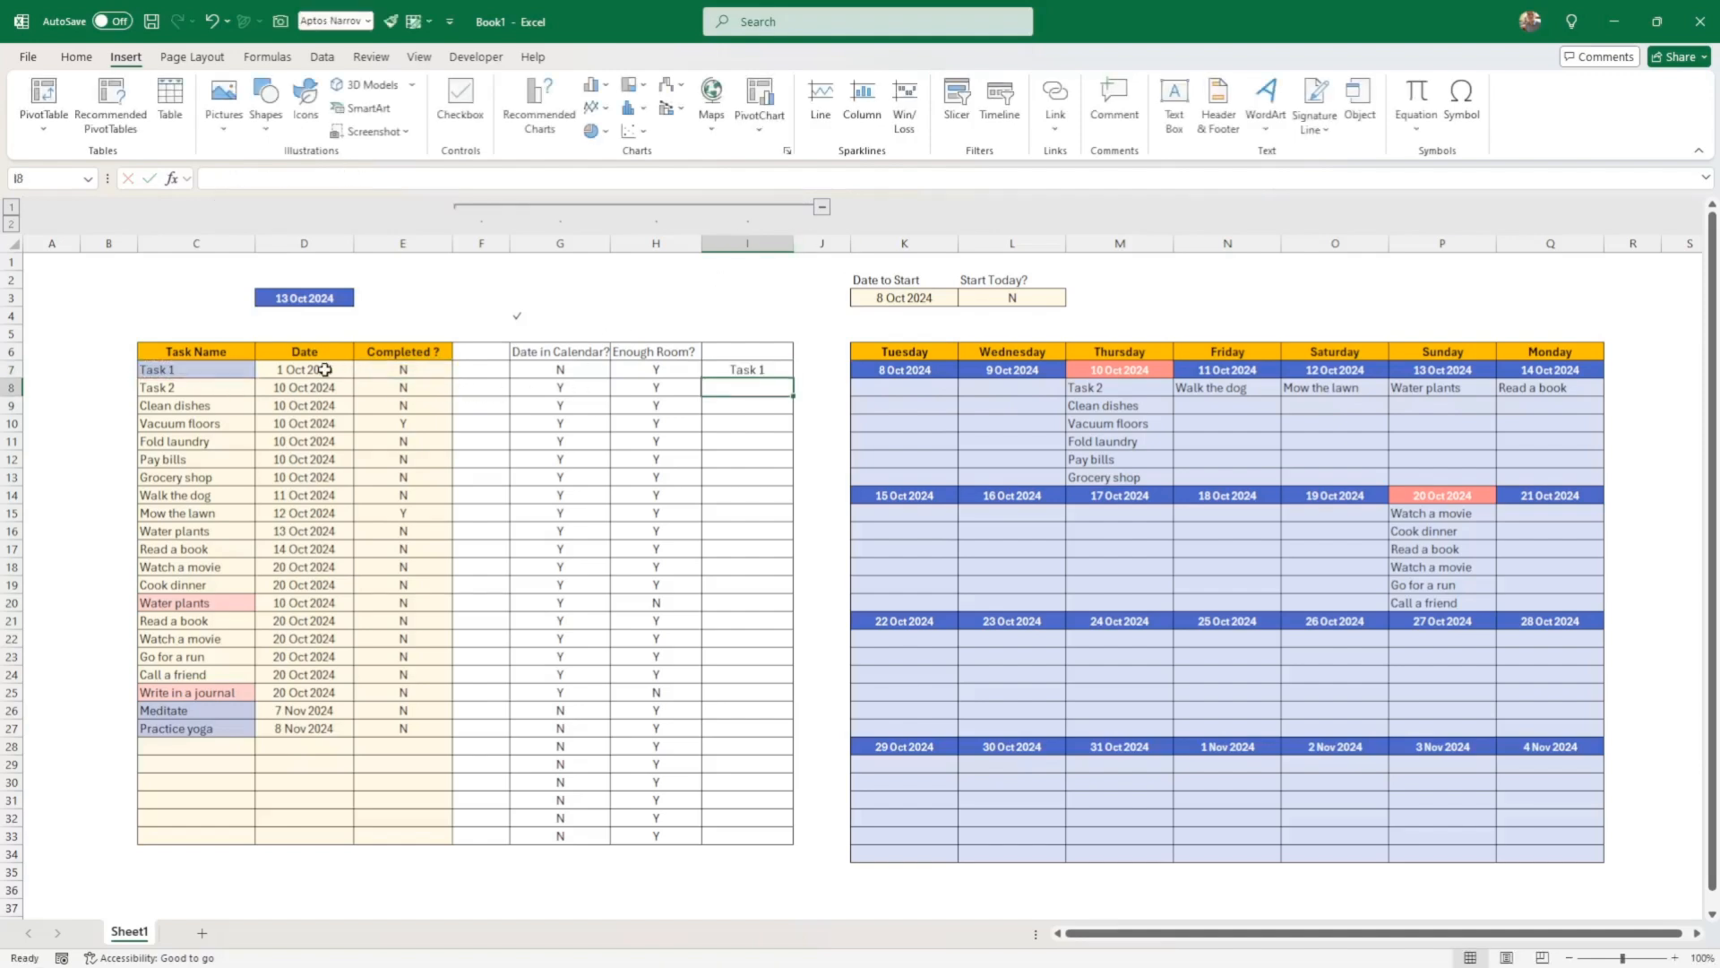
Set the Completed value of Task 1 in E7 to Y
left_click(402, 373)
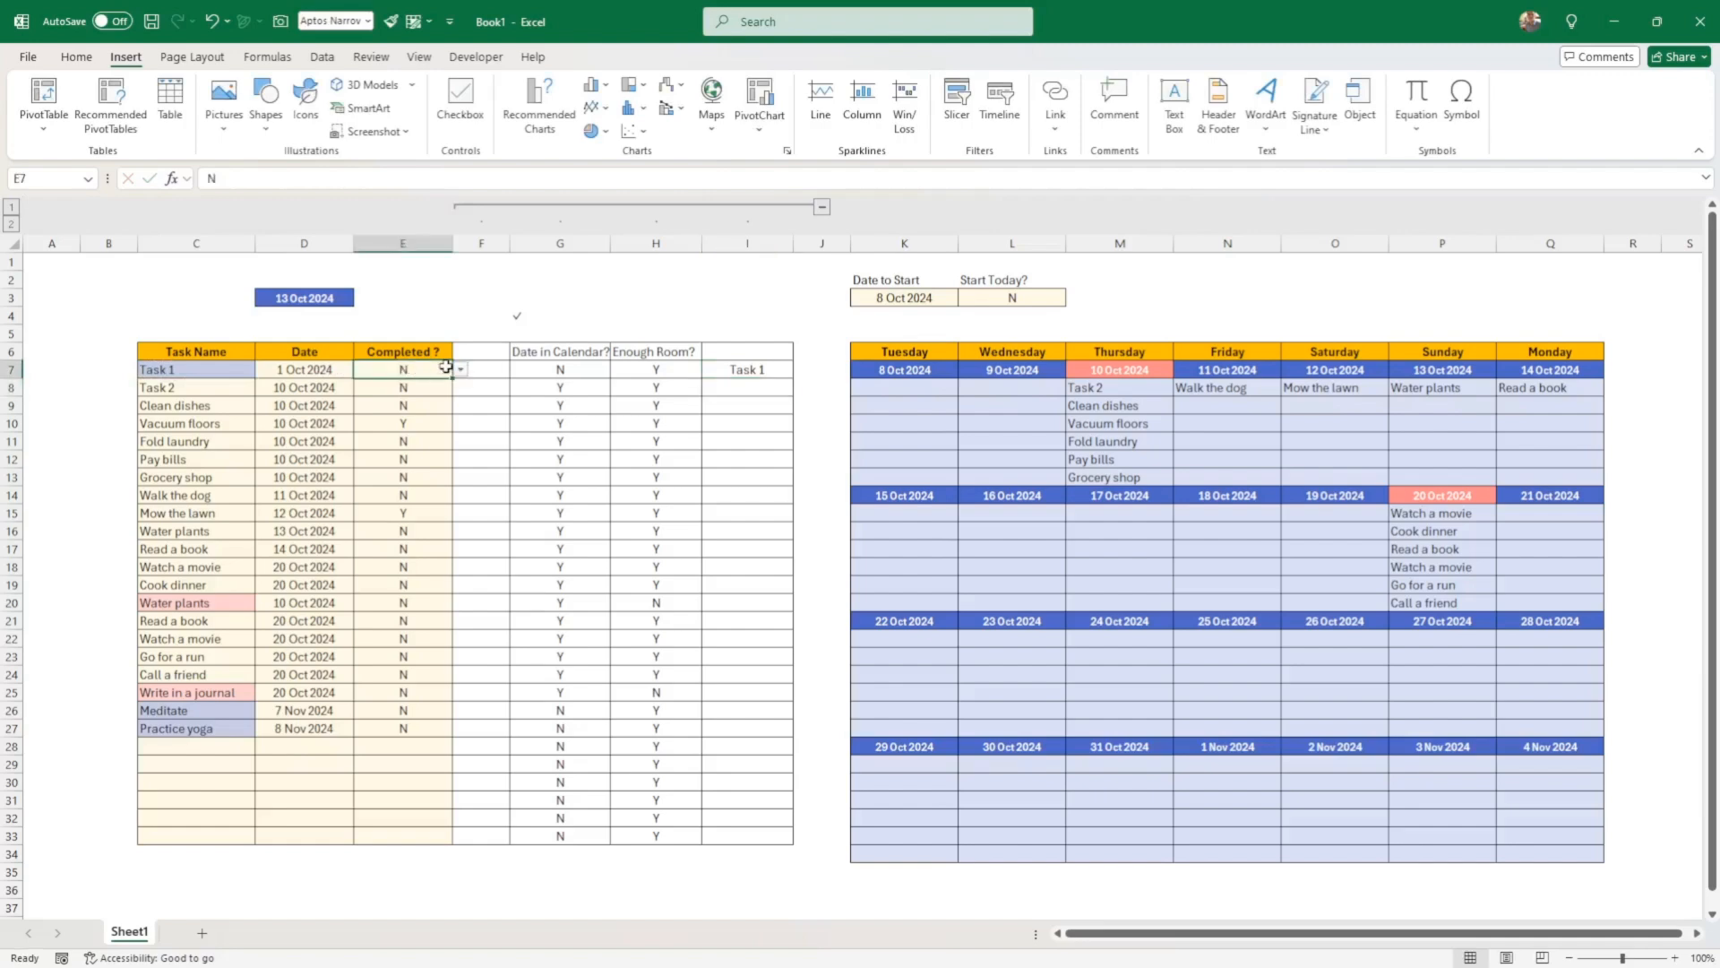
left_click(460, 369)
left_click(414, 389)
Fill the check mark formula from I7 down to I33 and widen column I to fit the task names
left_click(740, 371)
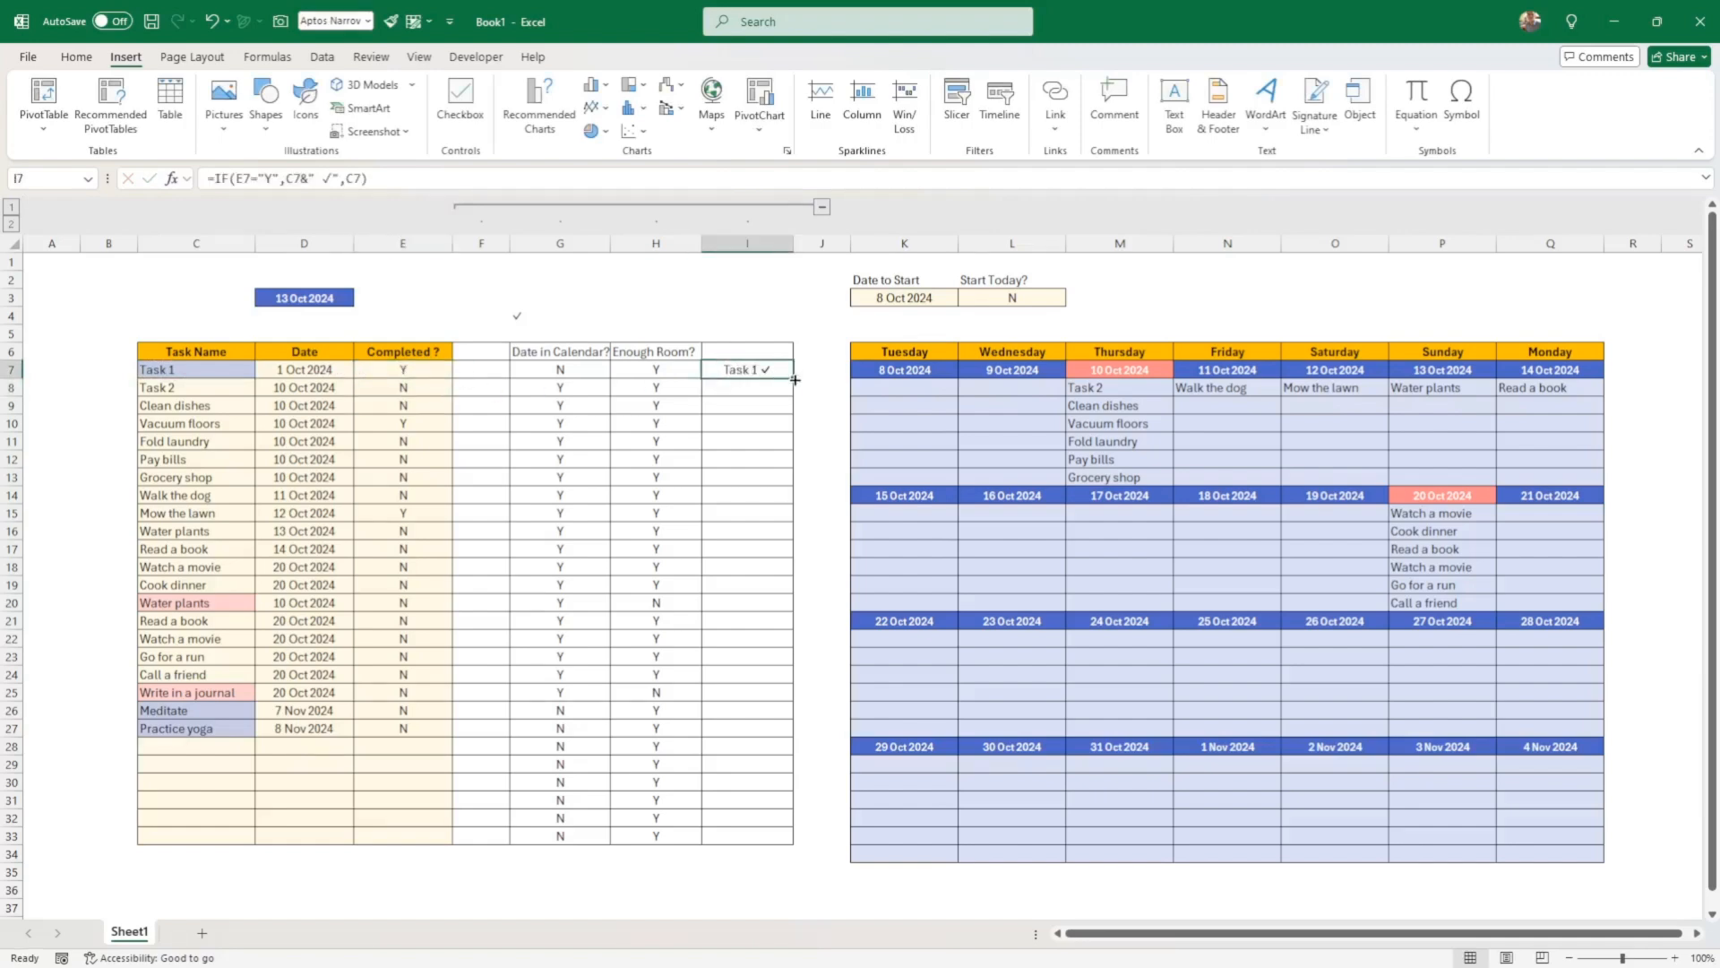
left_click_drag(795, 380, 794, 842)
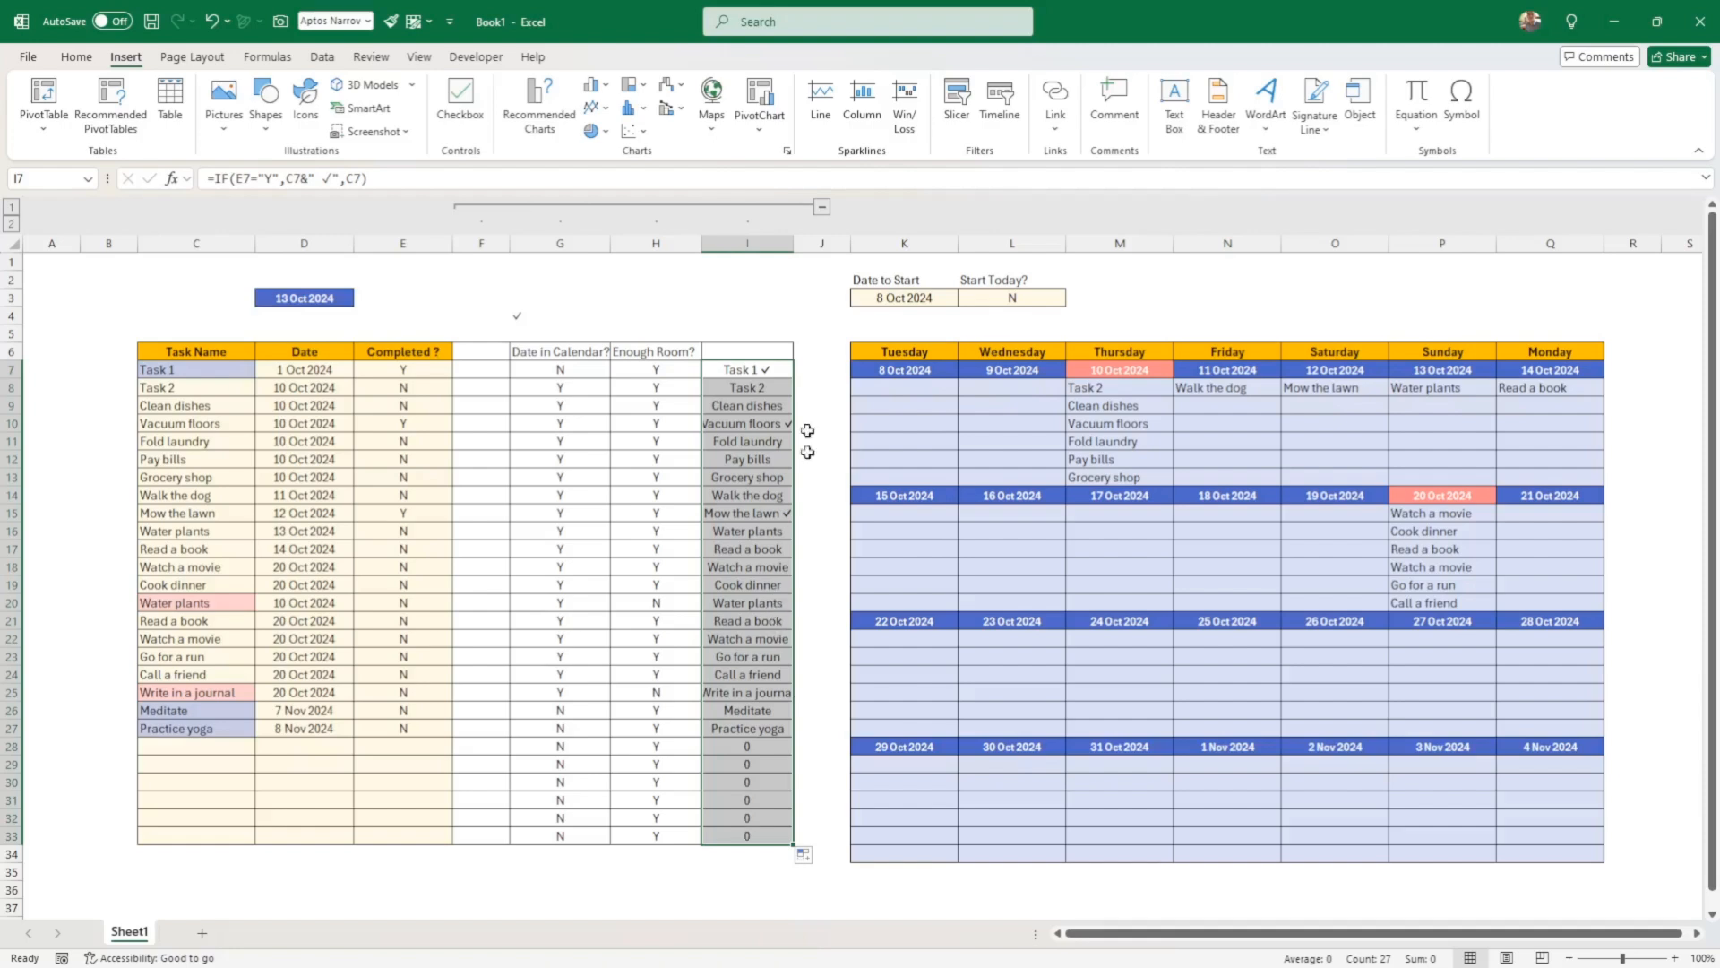
left_click_drag(794, 243, 829, 242)
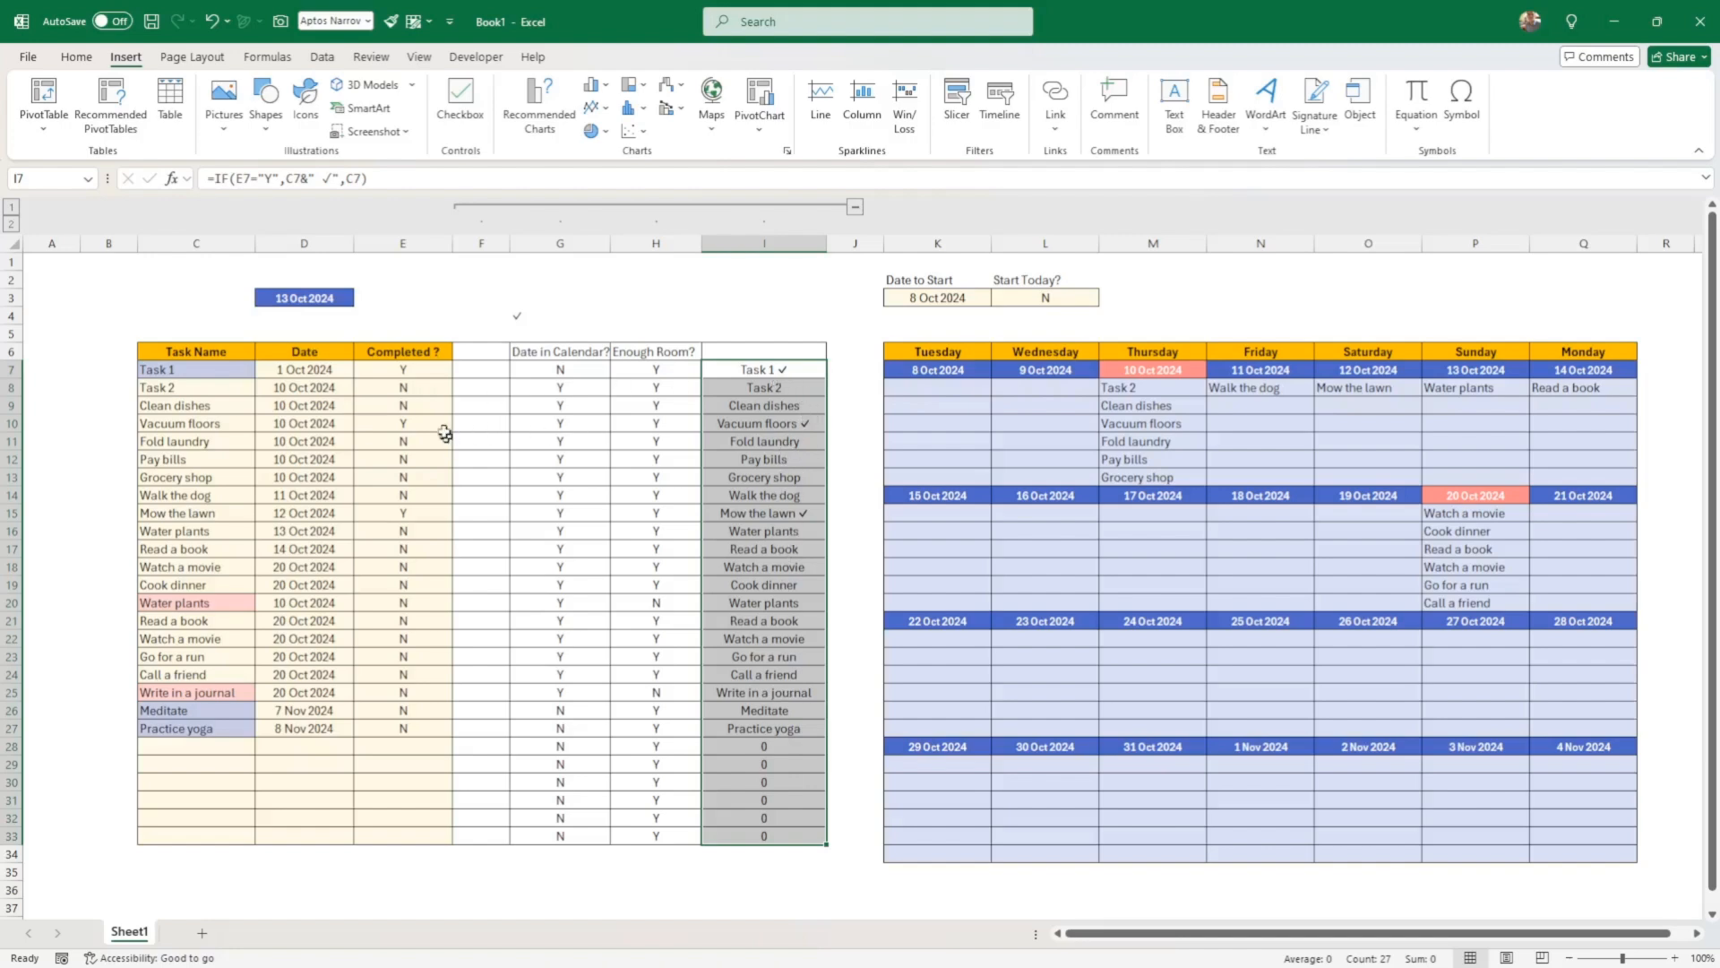
left_click(785, 424)
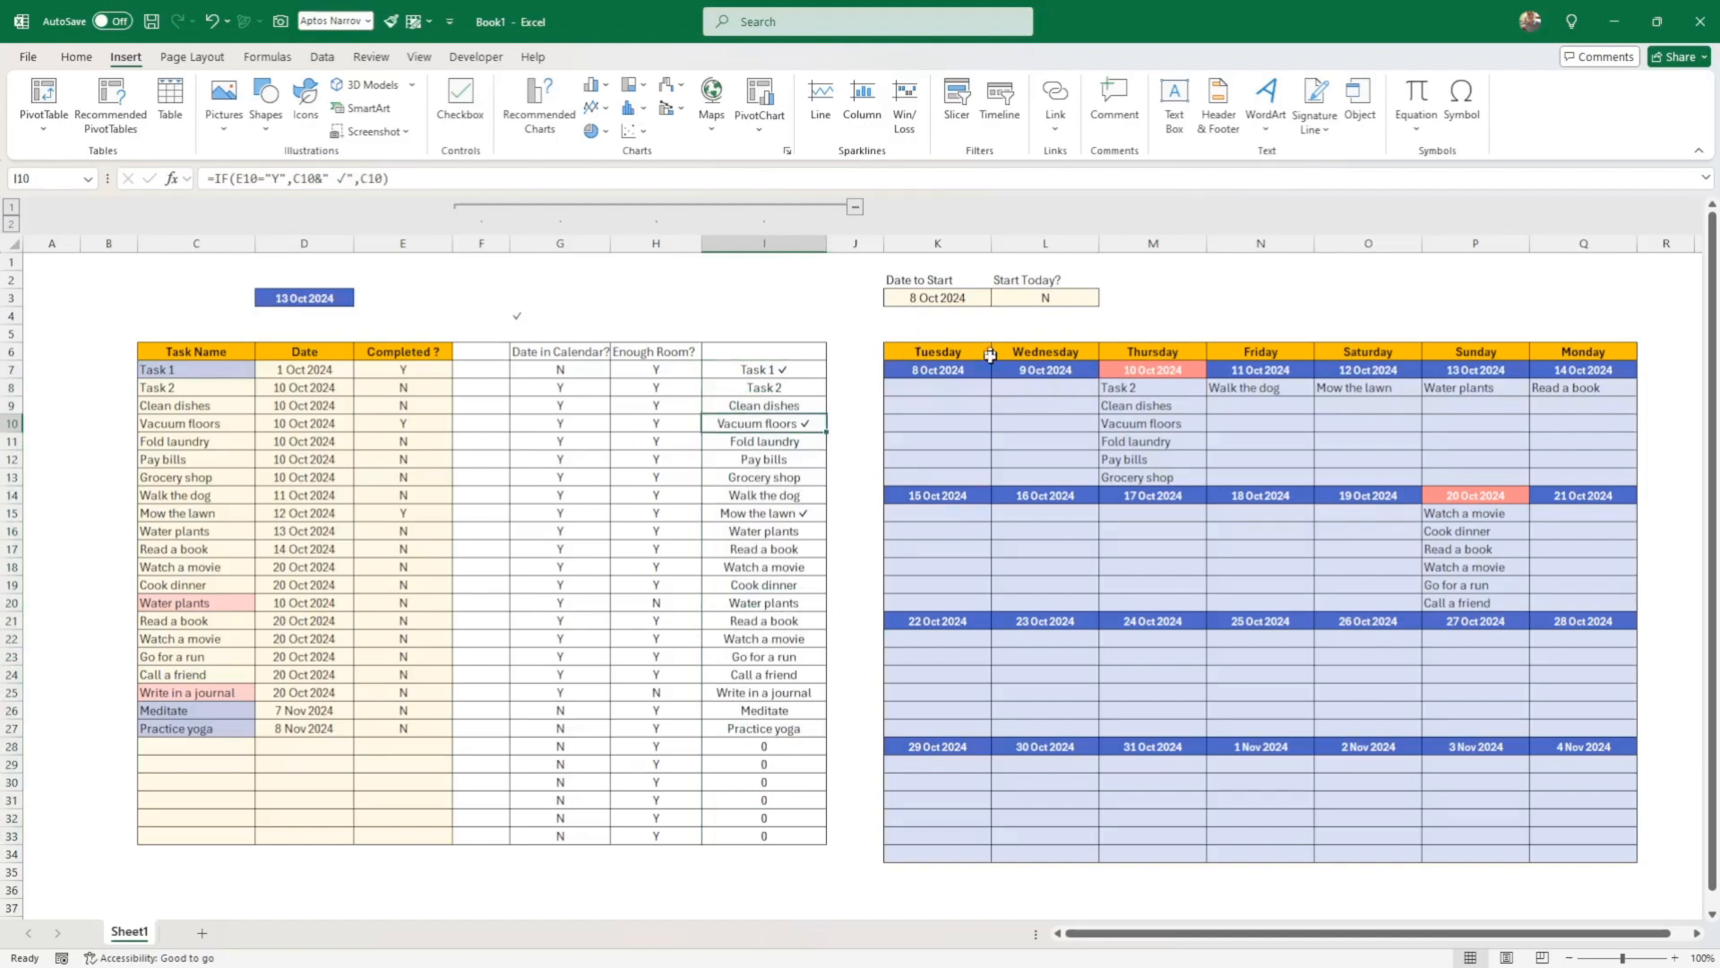
Change the array range of the FILTER formula in K8 to $I$7:$I$33, fill it across to Q8 and check the completed tasks
left_click(927, 386)
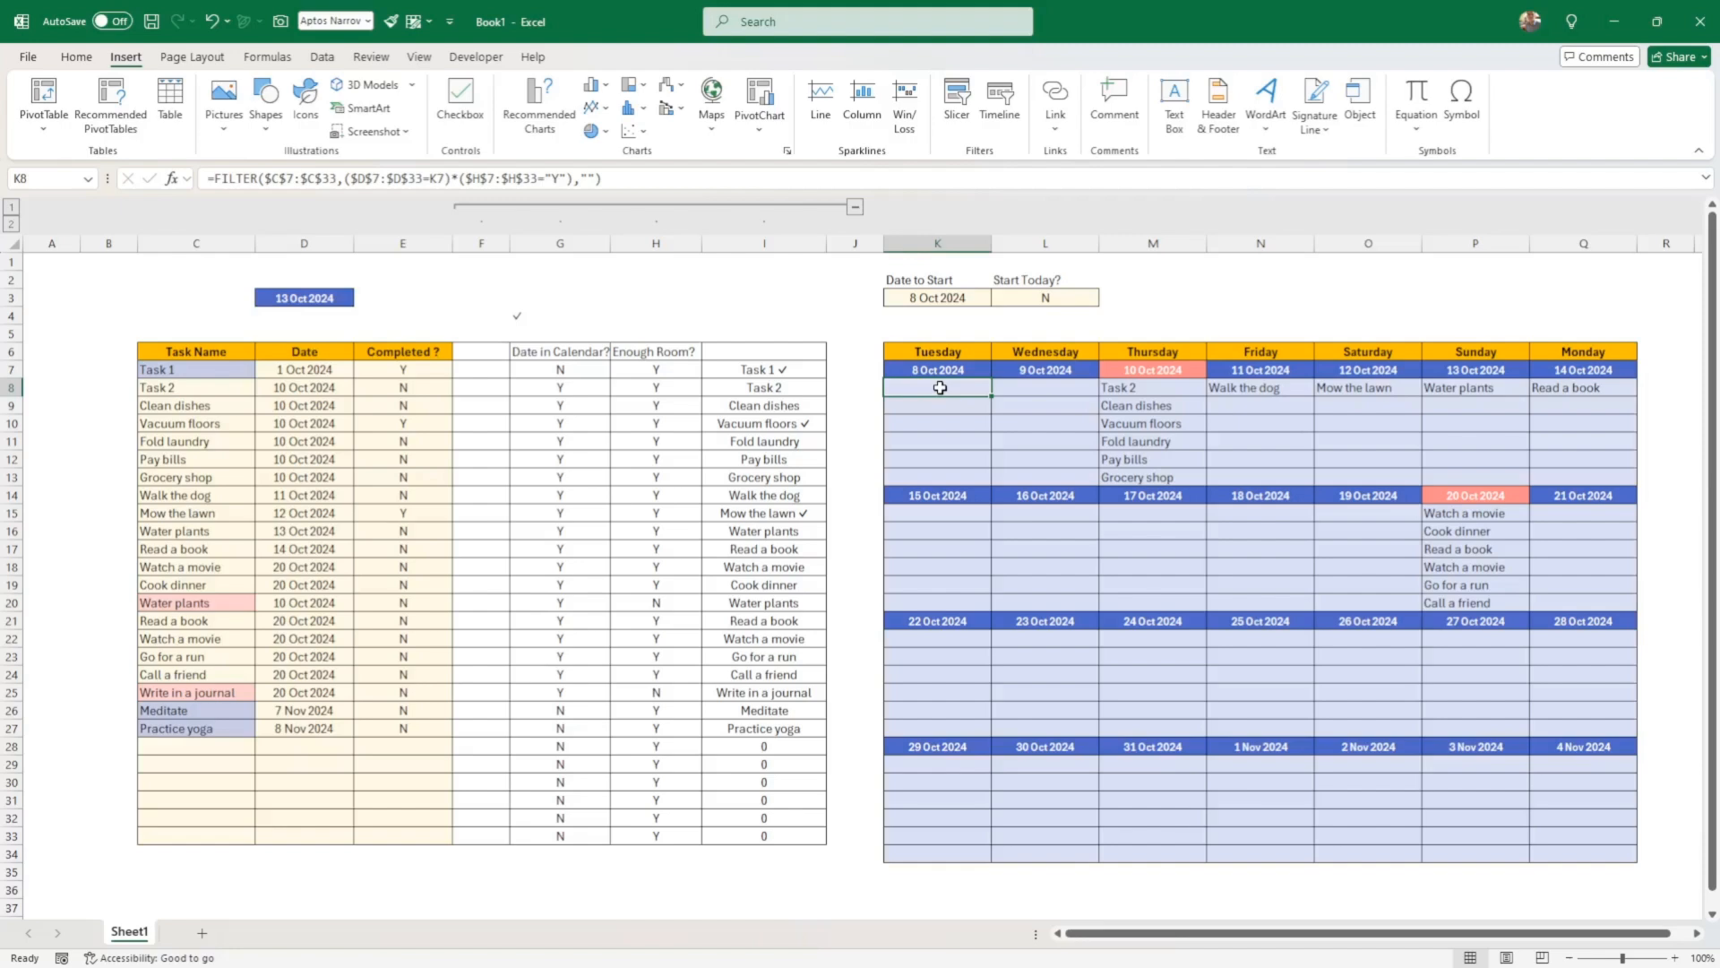
double_click(939, 387)
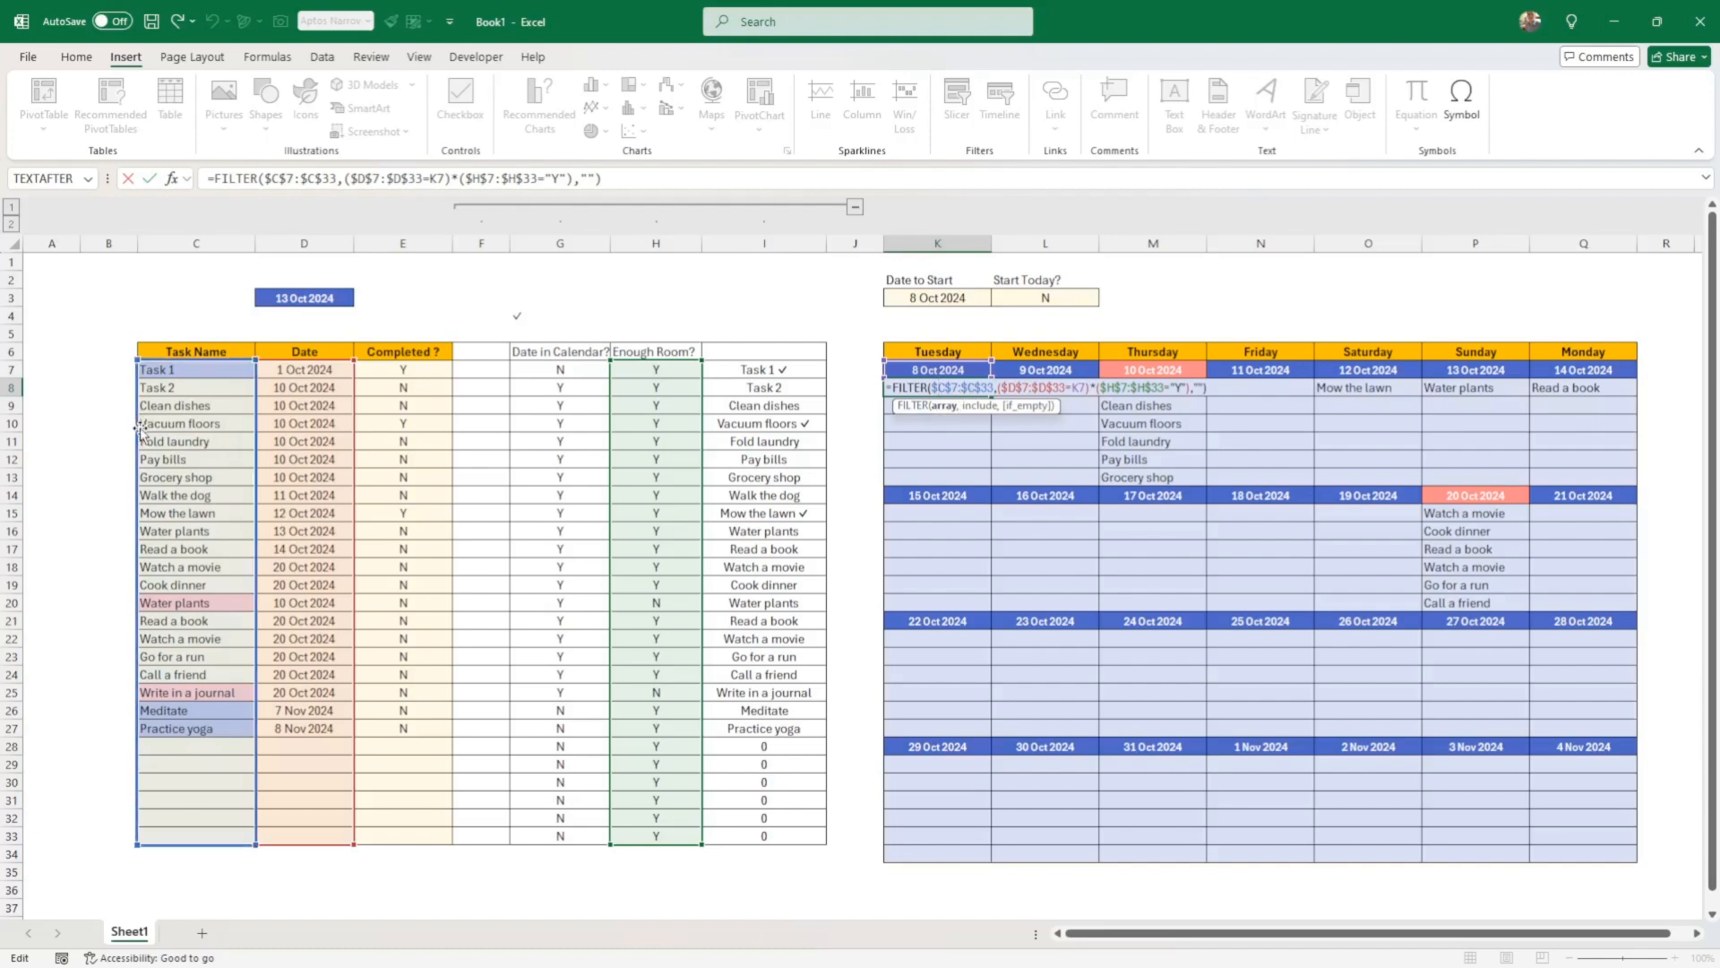
left_click_drag(141, 434, 718, 420)
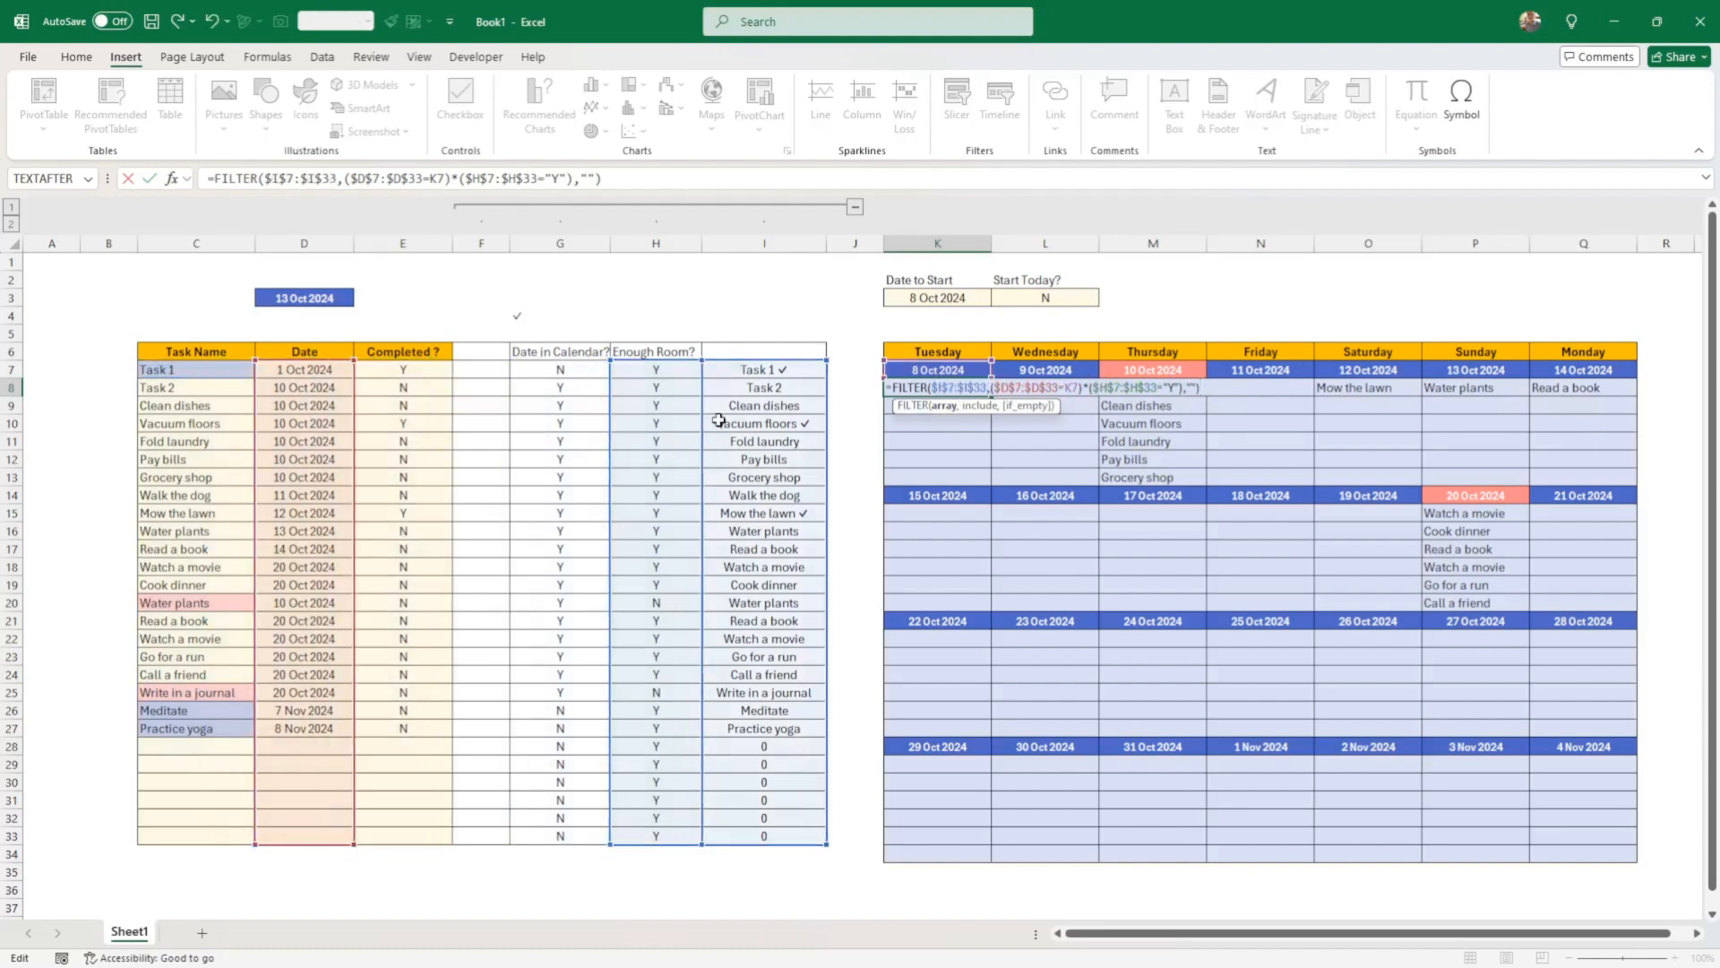
left_click(149, 179)
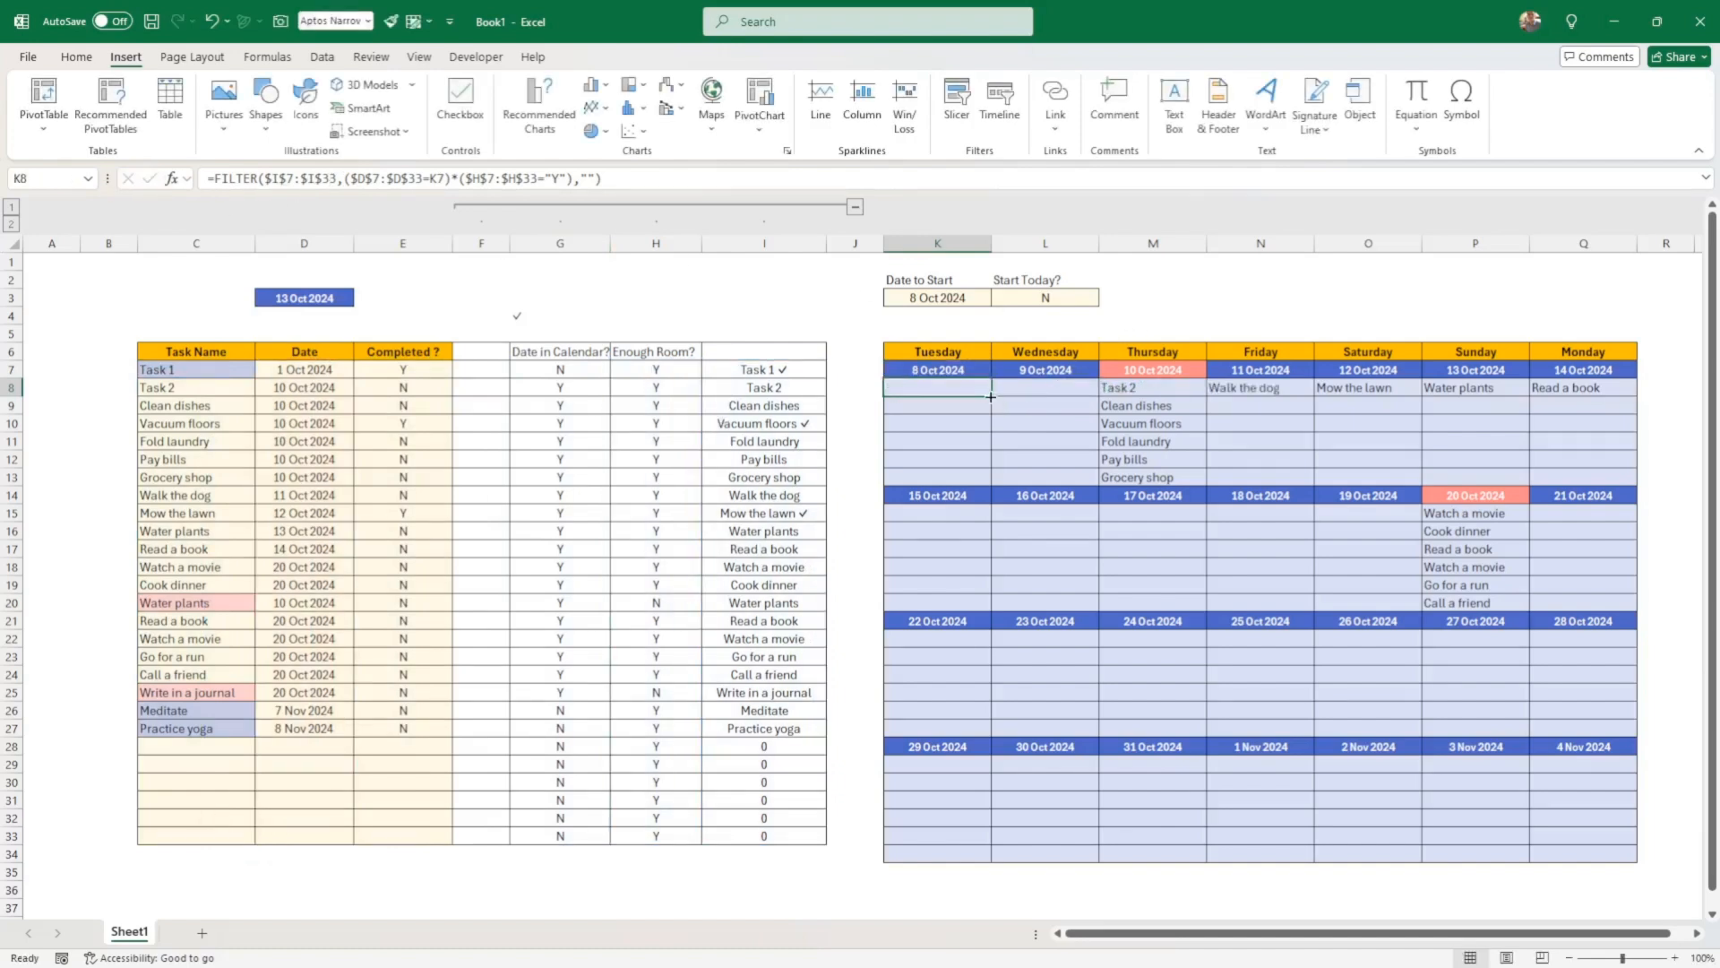
left_click_drag(990, 396, 1604, 400)
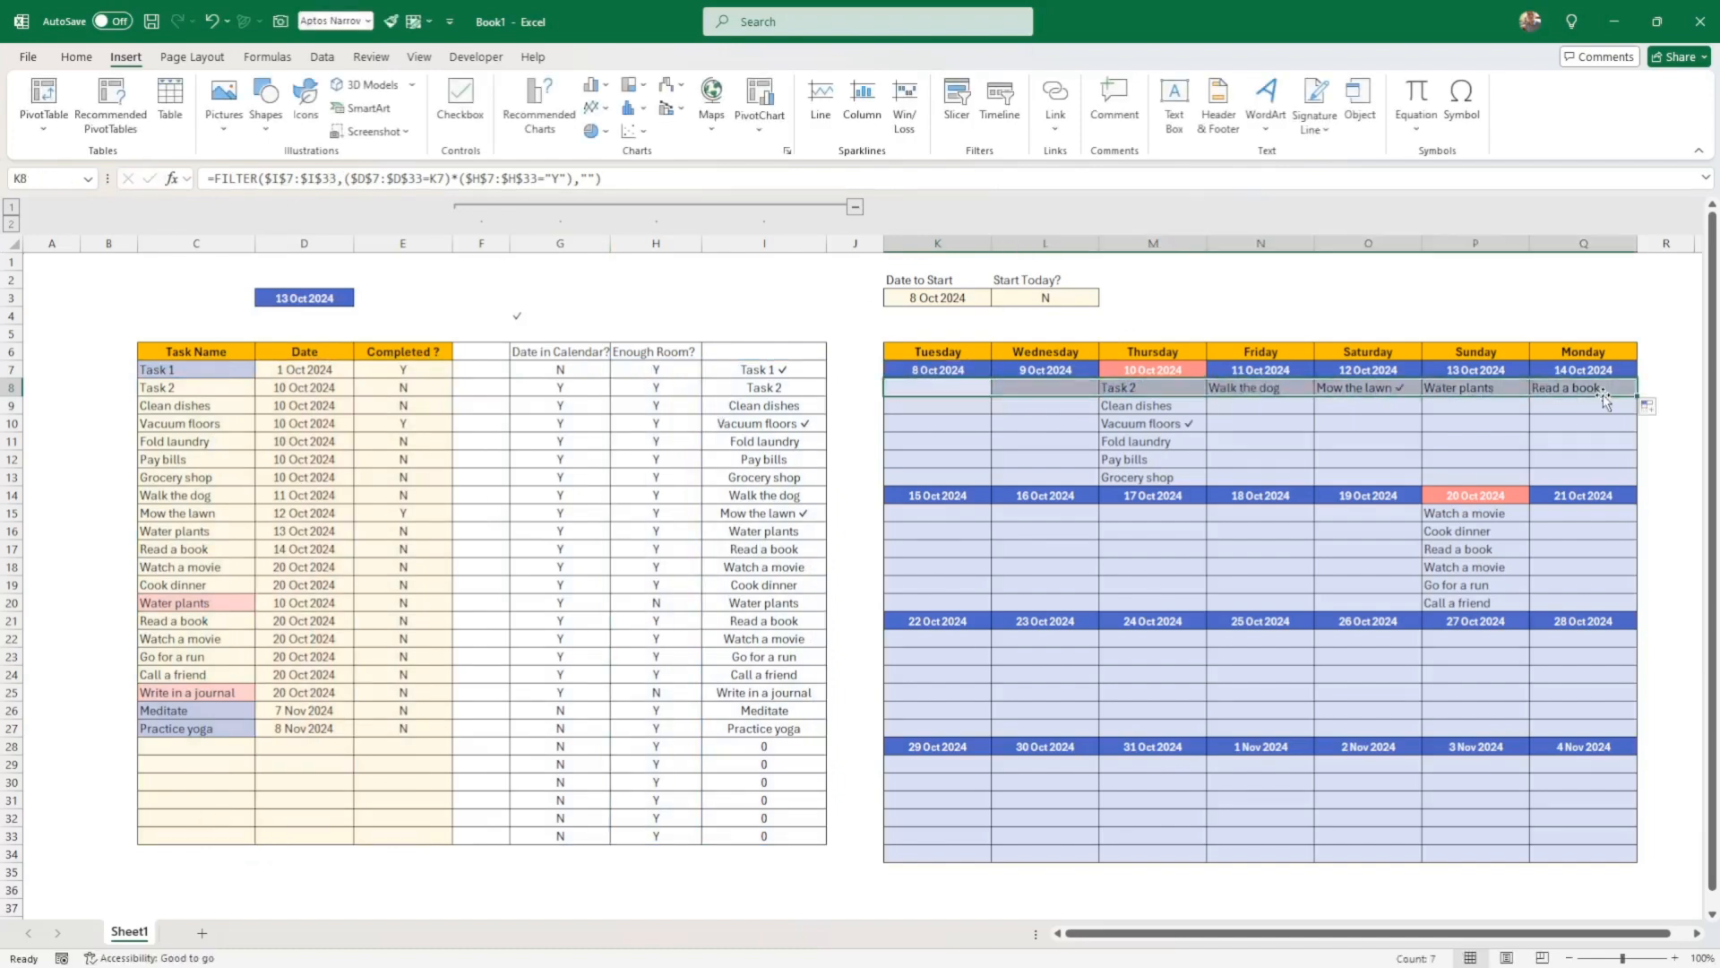
left_click(1177, 428)
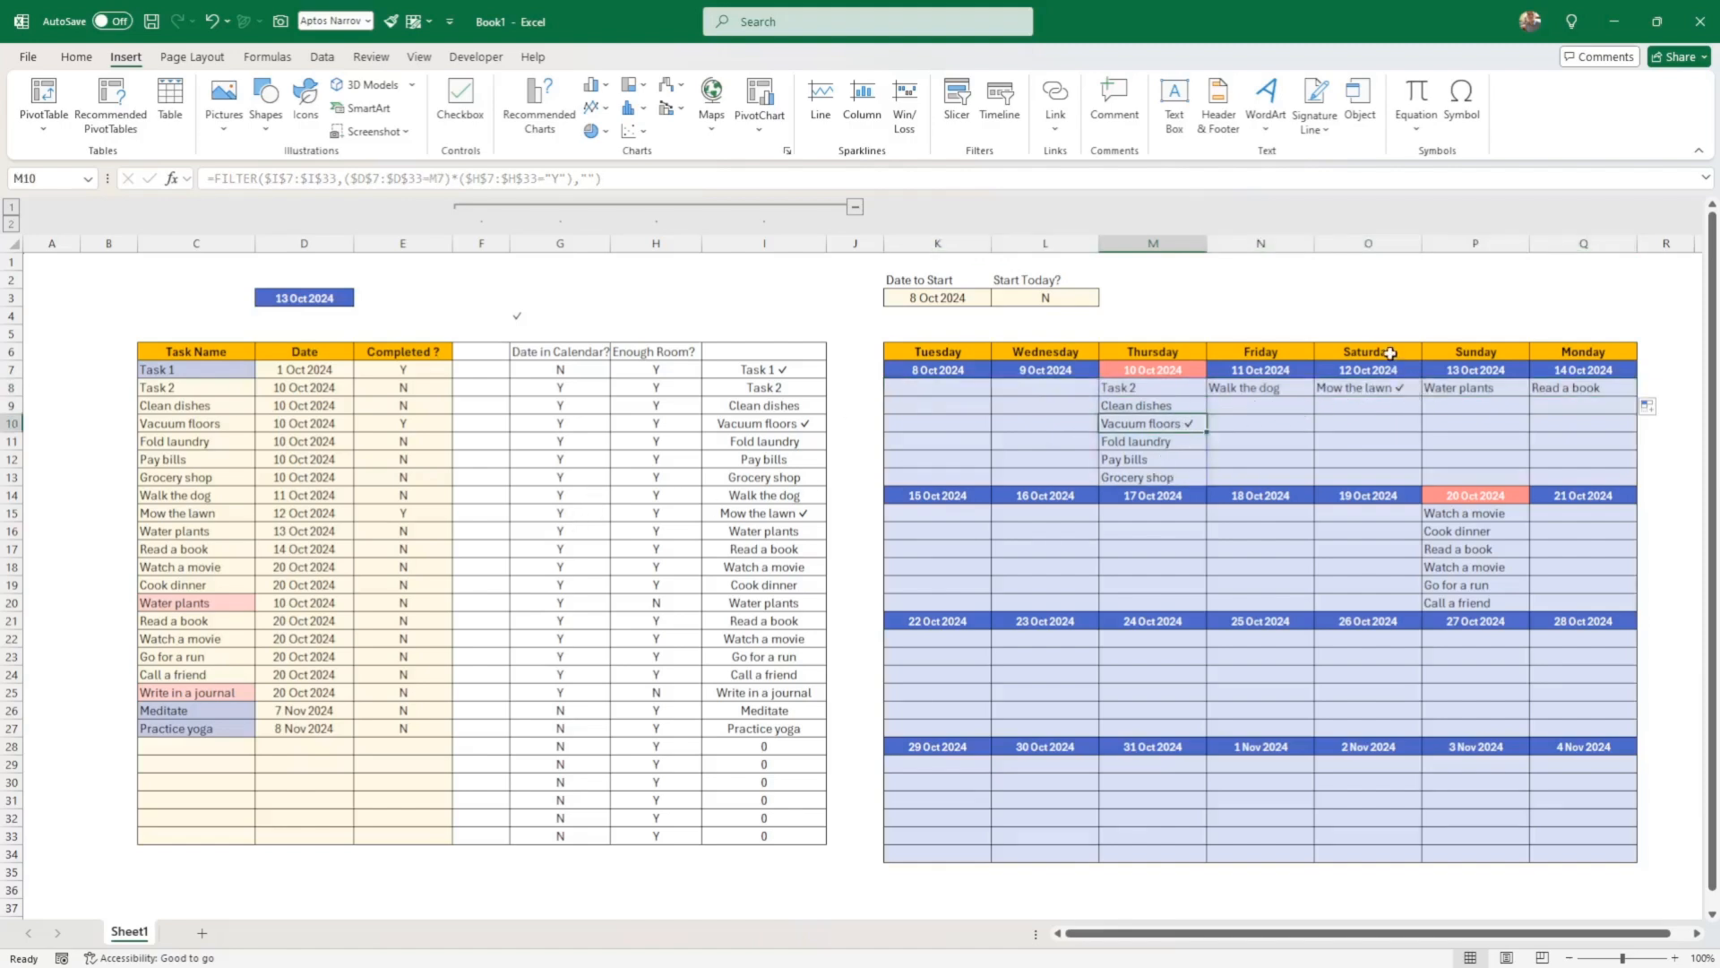
left_click(1382, 390)
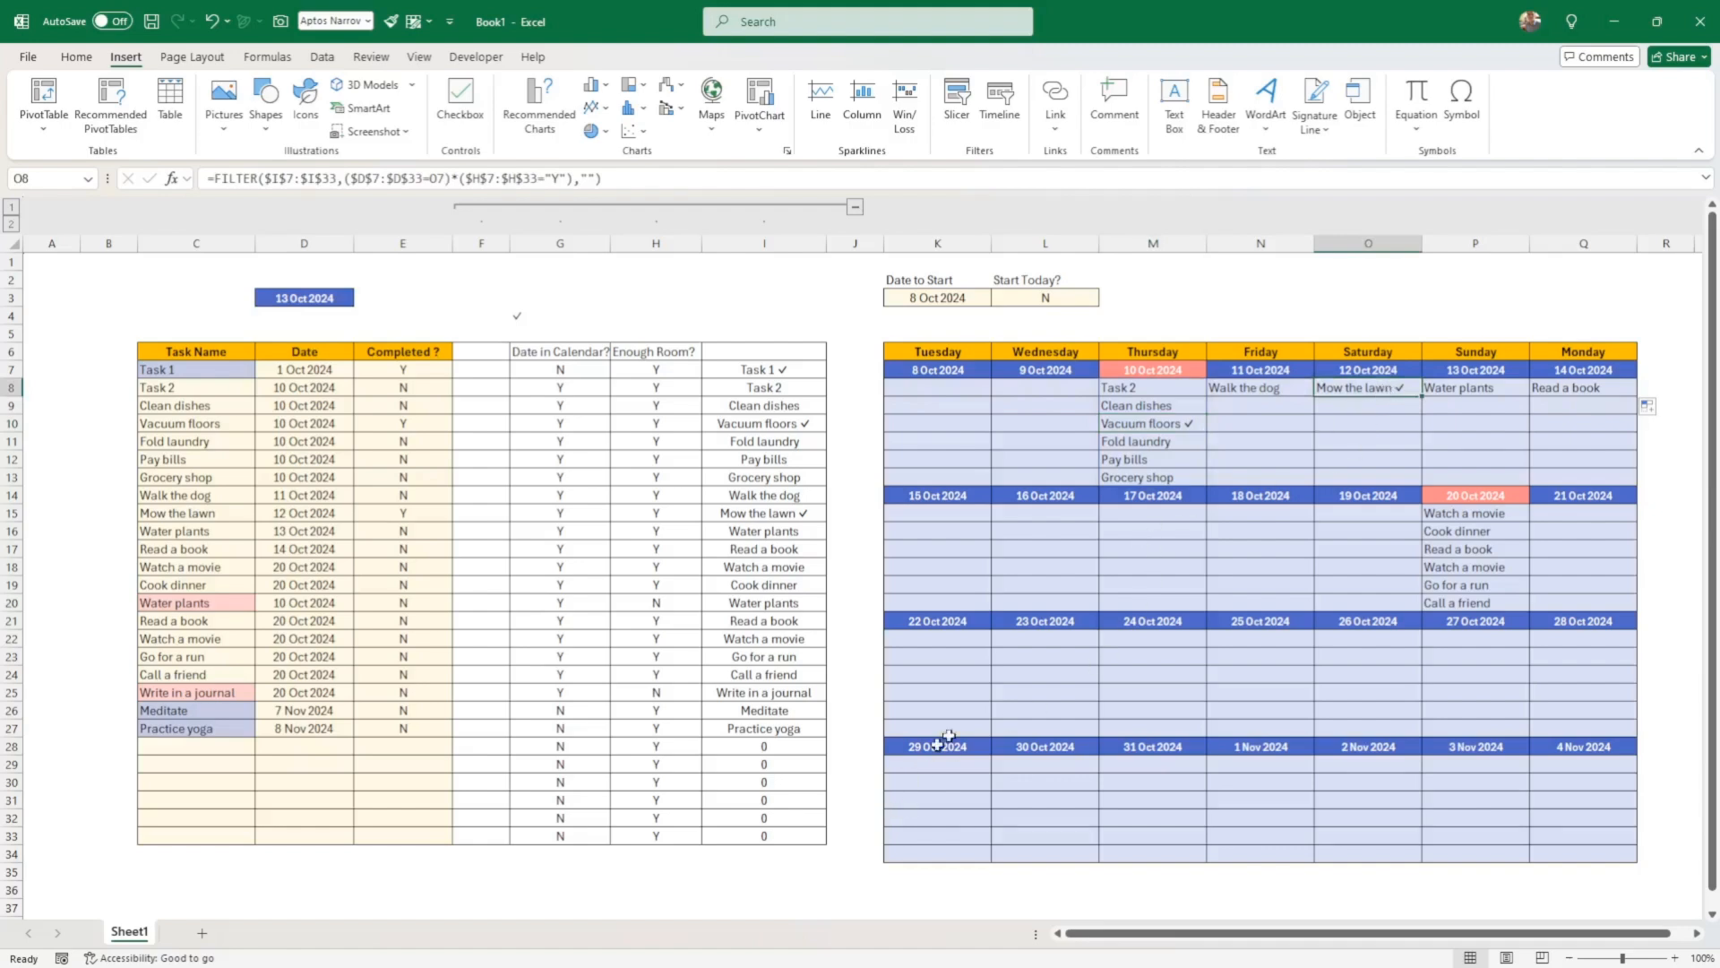
Copy the FILTER formula from K8 to K15 and fill it across the second calendar week to Q15
left_click(929, 386)
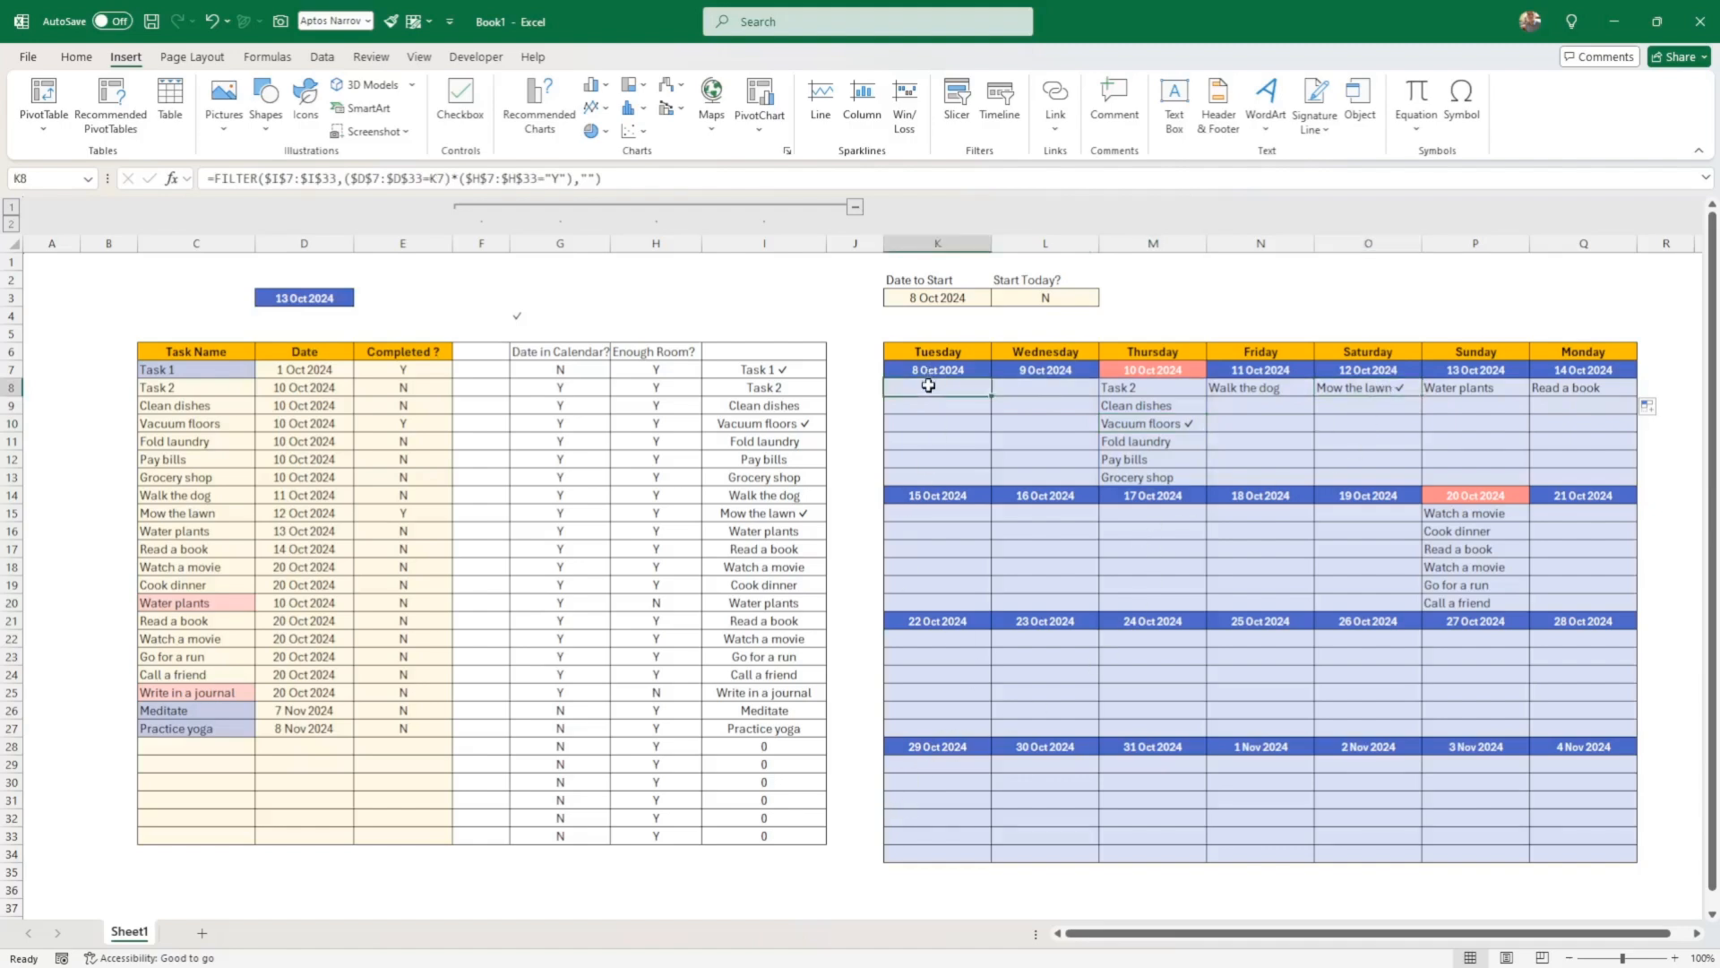
key("ctrl+c")
left_click(952, 512)
key("ctrl+v")
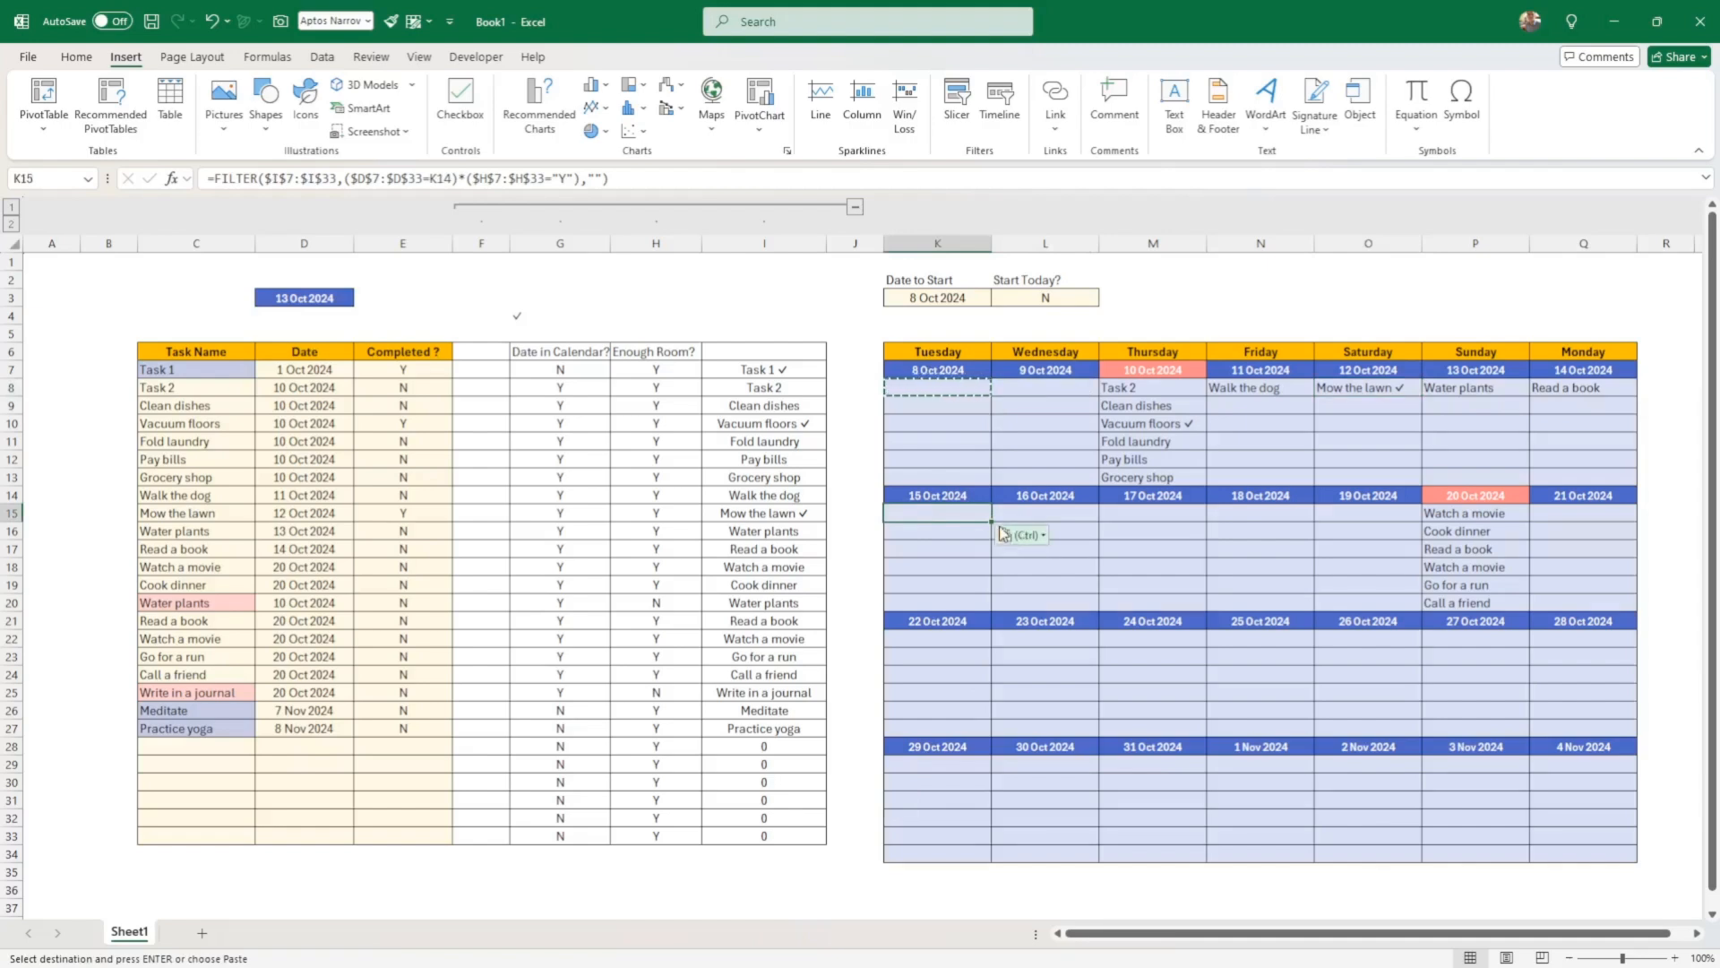
left_click_drag(991, 521, 1604, 519)
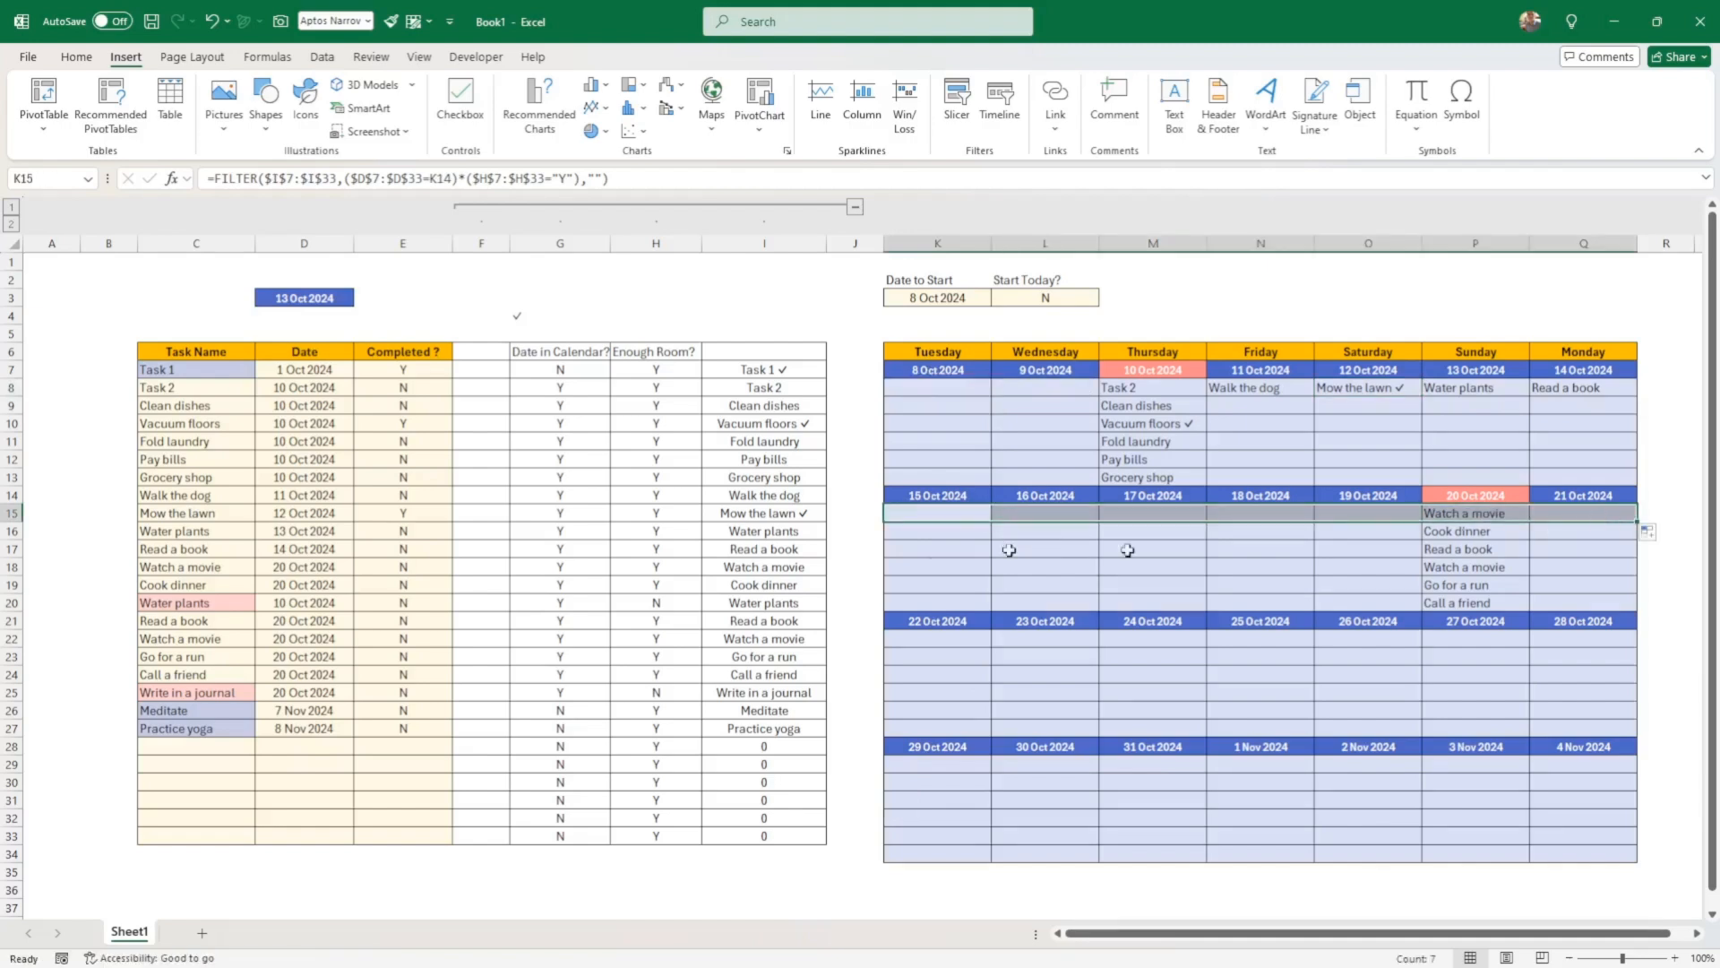
Set the Completed value of the Watch a movie task in E22 to Y
left_click(430, 637)
left_click(461, 639)
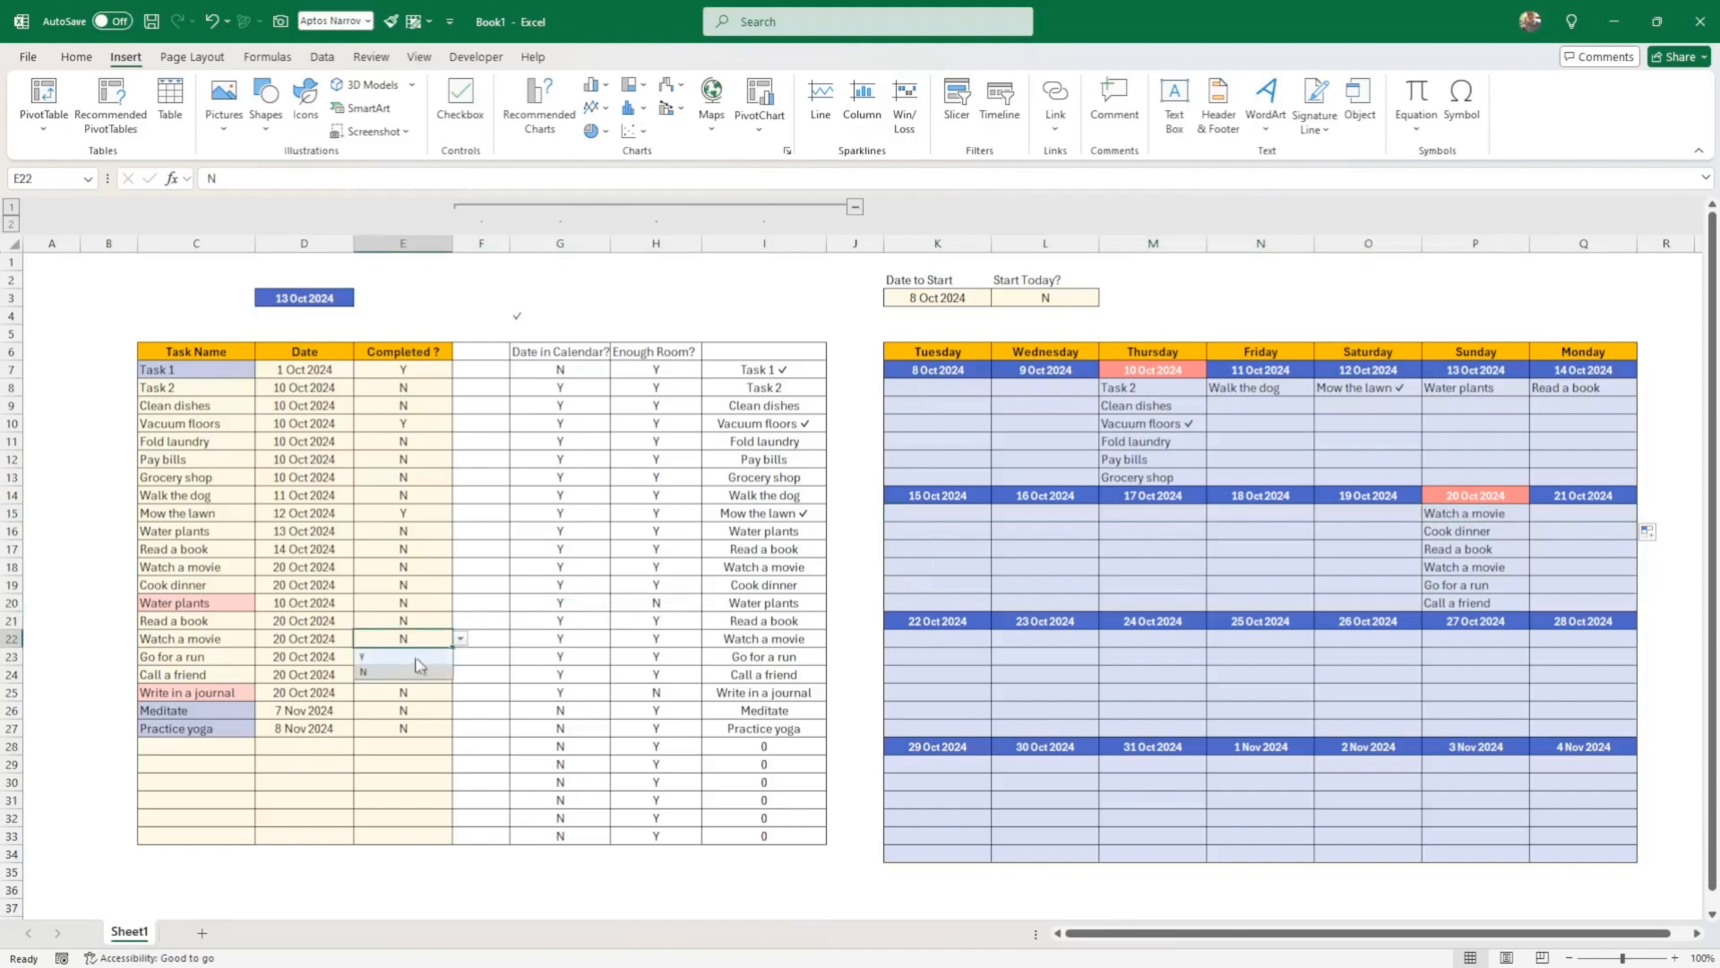
left_click(404, 656)
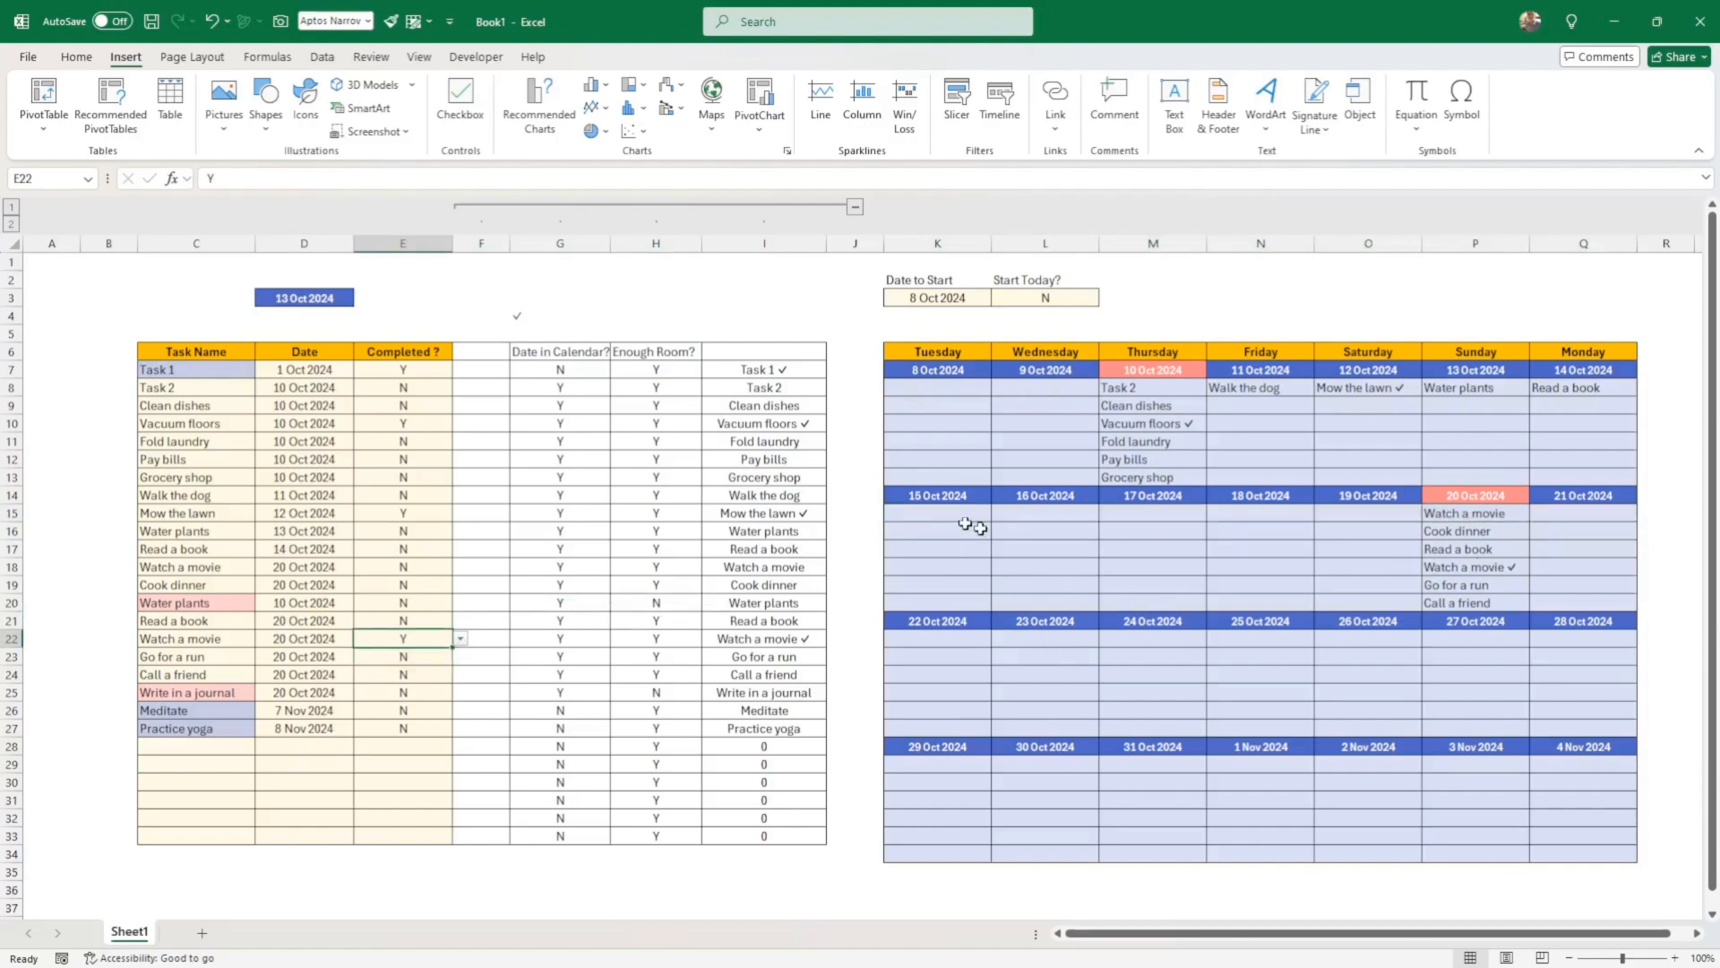
Copy the FILTER formulas in K15:Q15 to the third and fourth calendar weeks, starting at K22 and K29
left_click_drag(941, 513, 1600, 514)
key("ctrl+c")
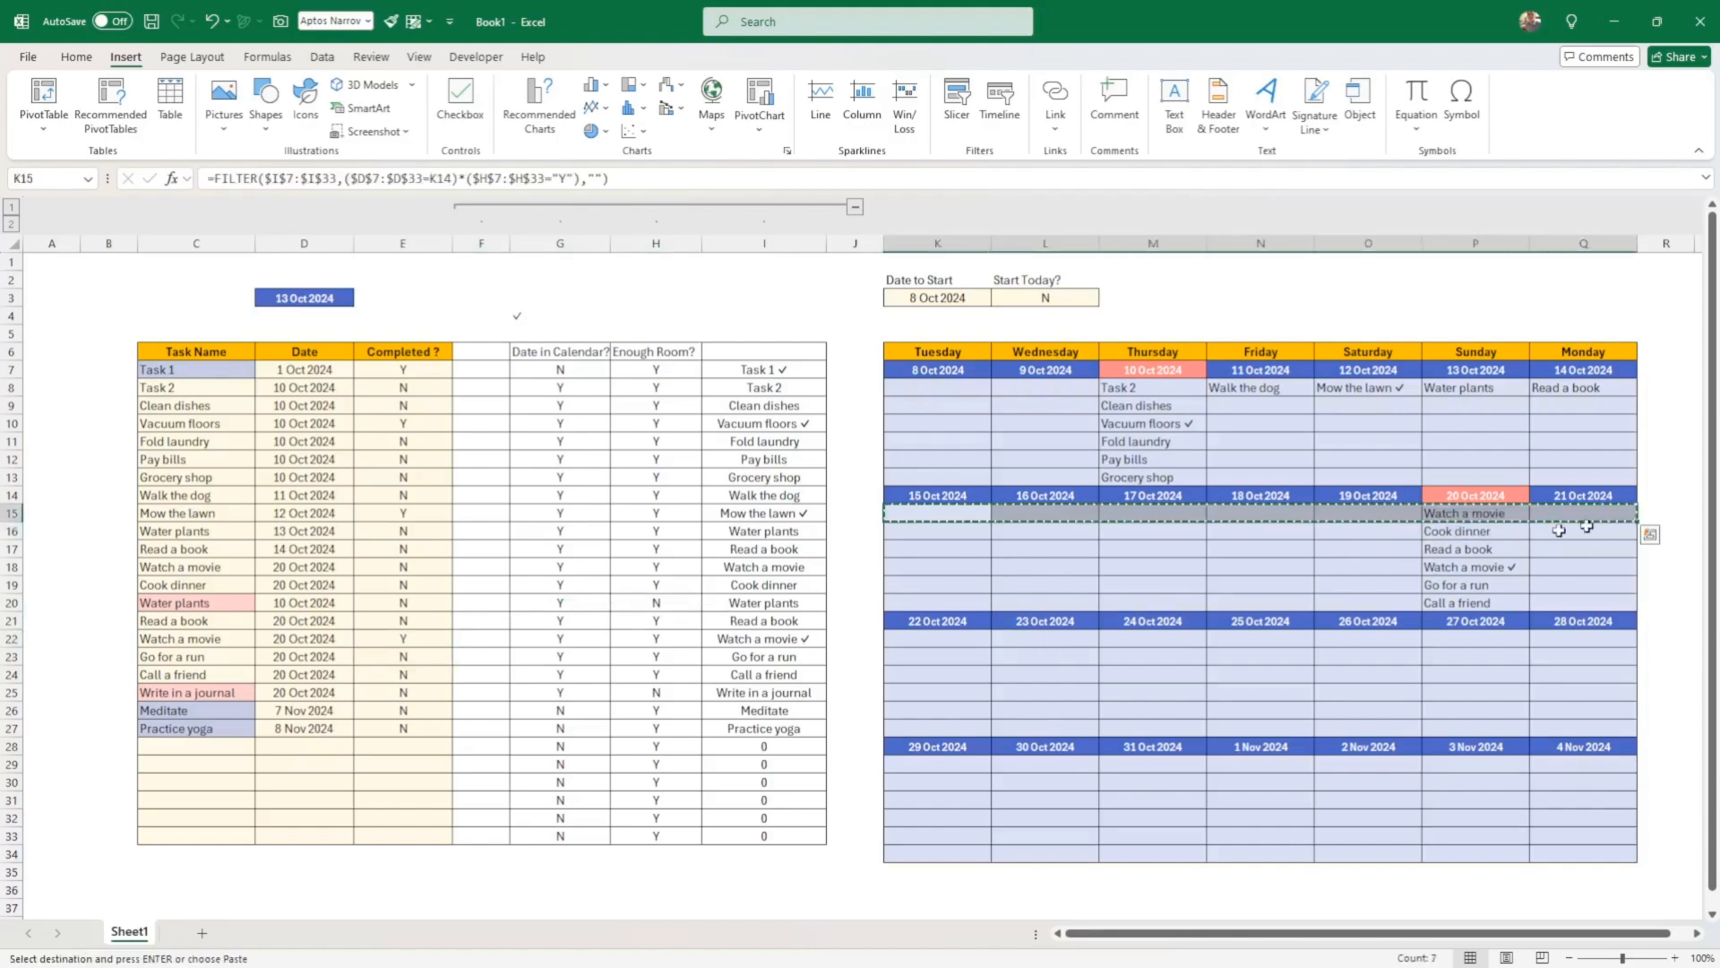
left_click(941, 638)
key("ctrl+v")
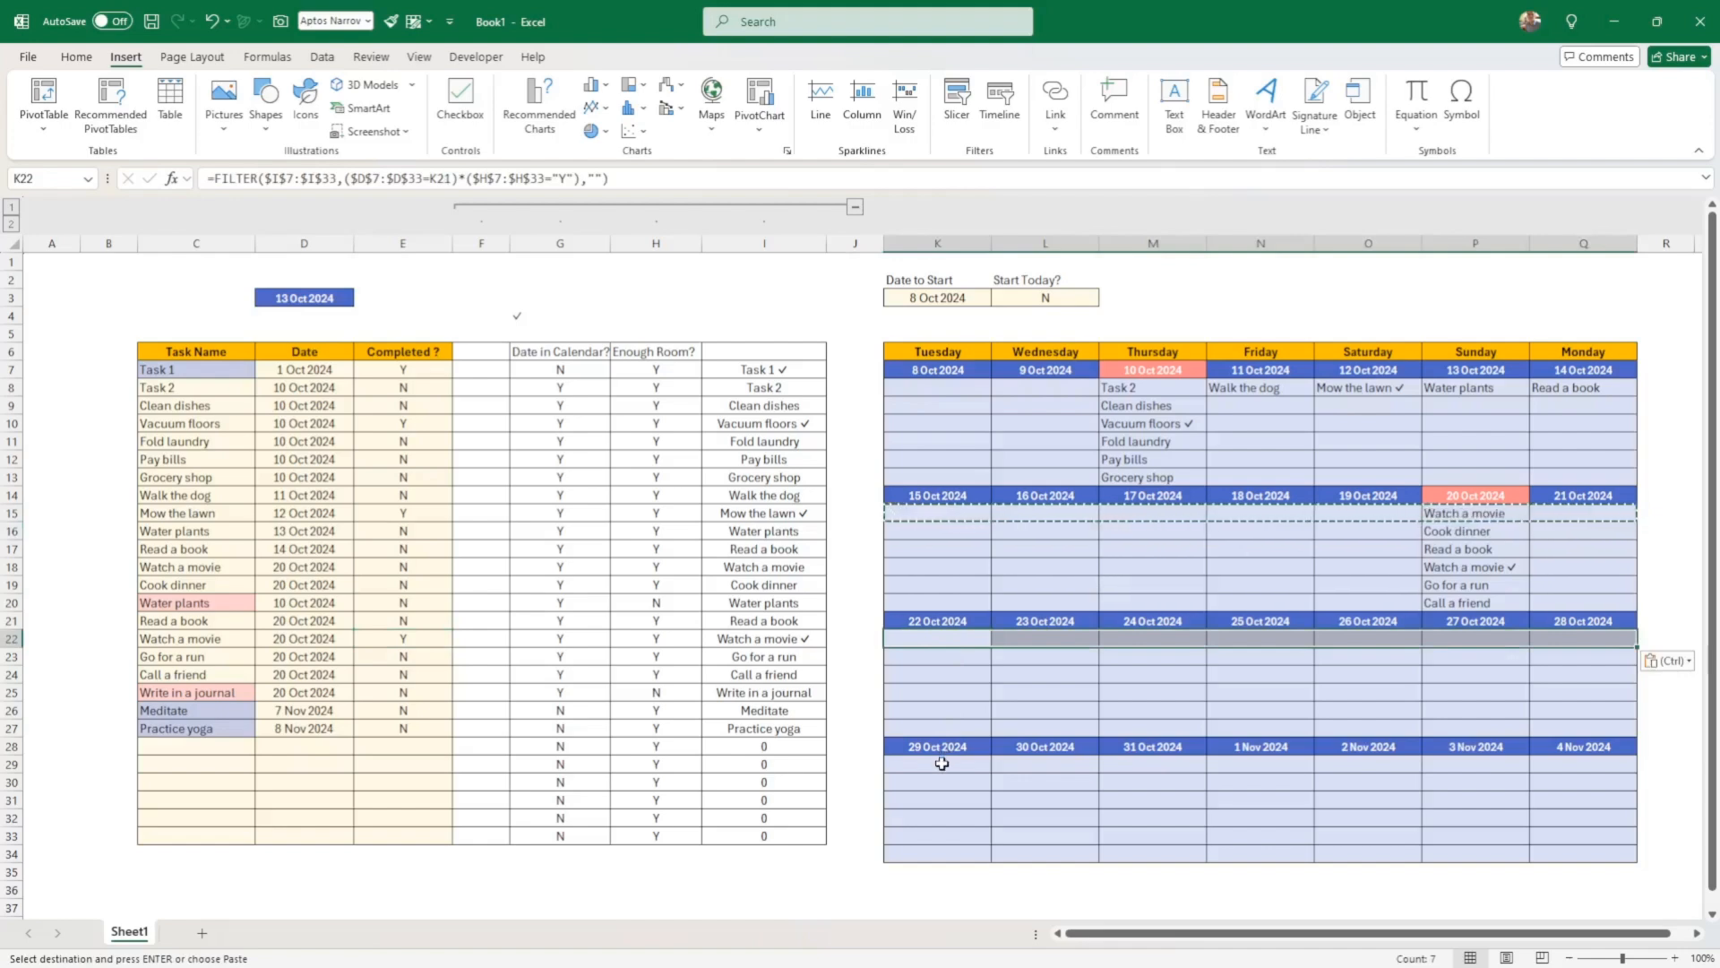
left_click(940, 763)
key("ctrl+v")
left_click(976, 706)
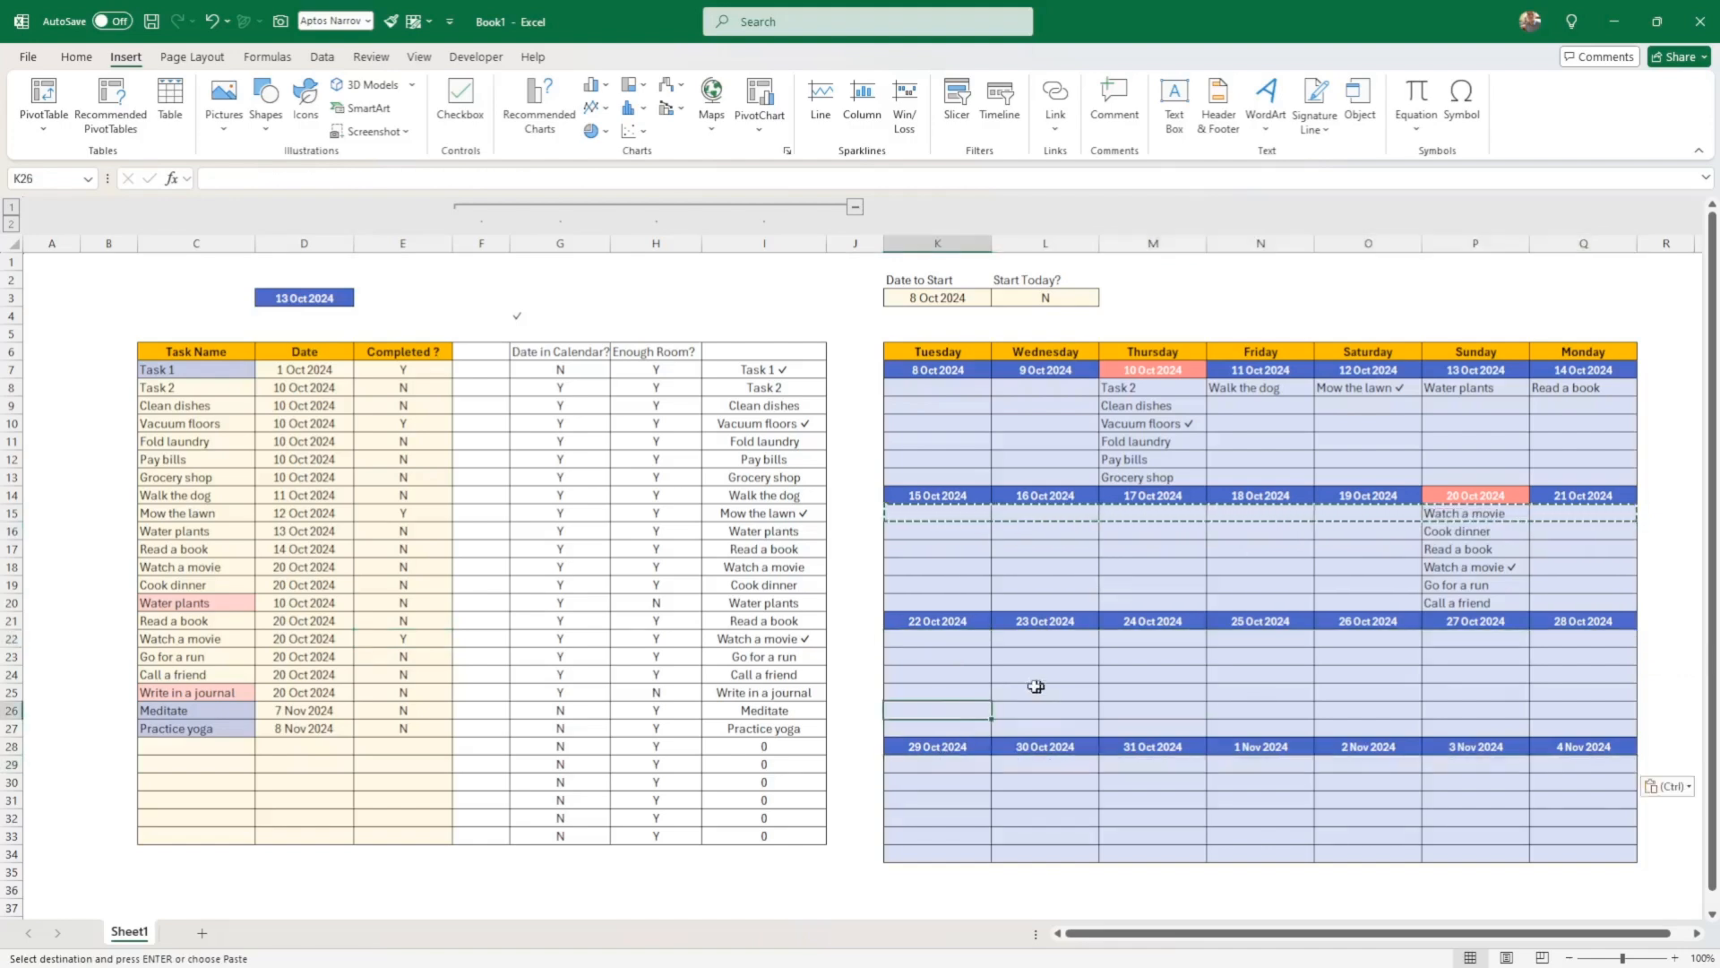
Change the date of the Meditate task in D26 to 3/11
left_click(308, 710)
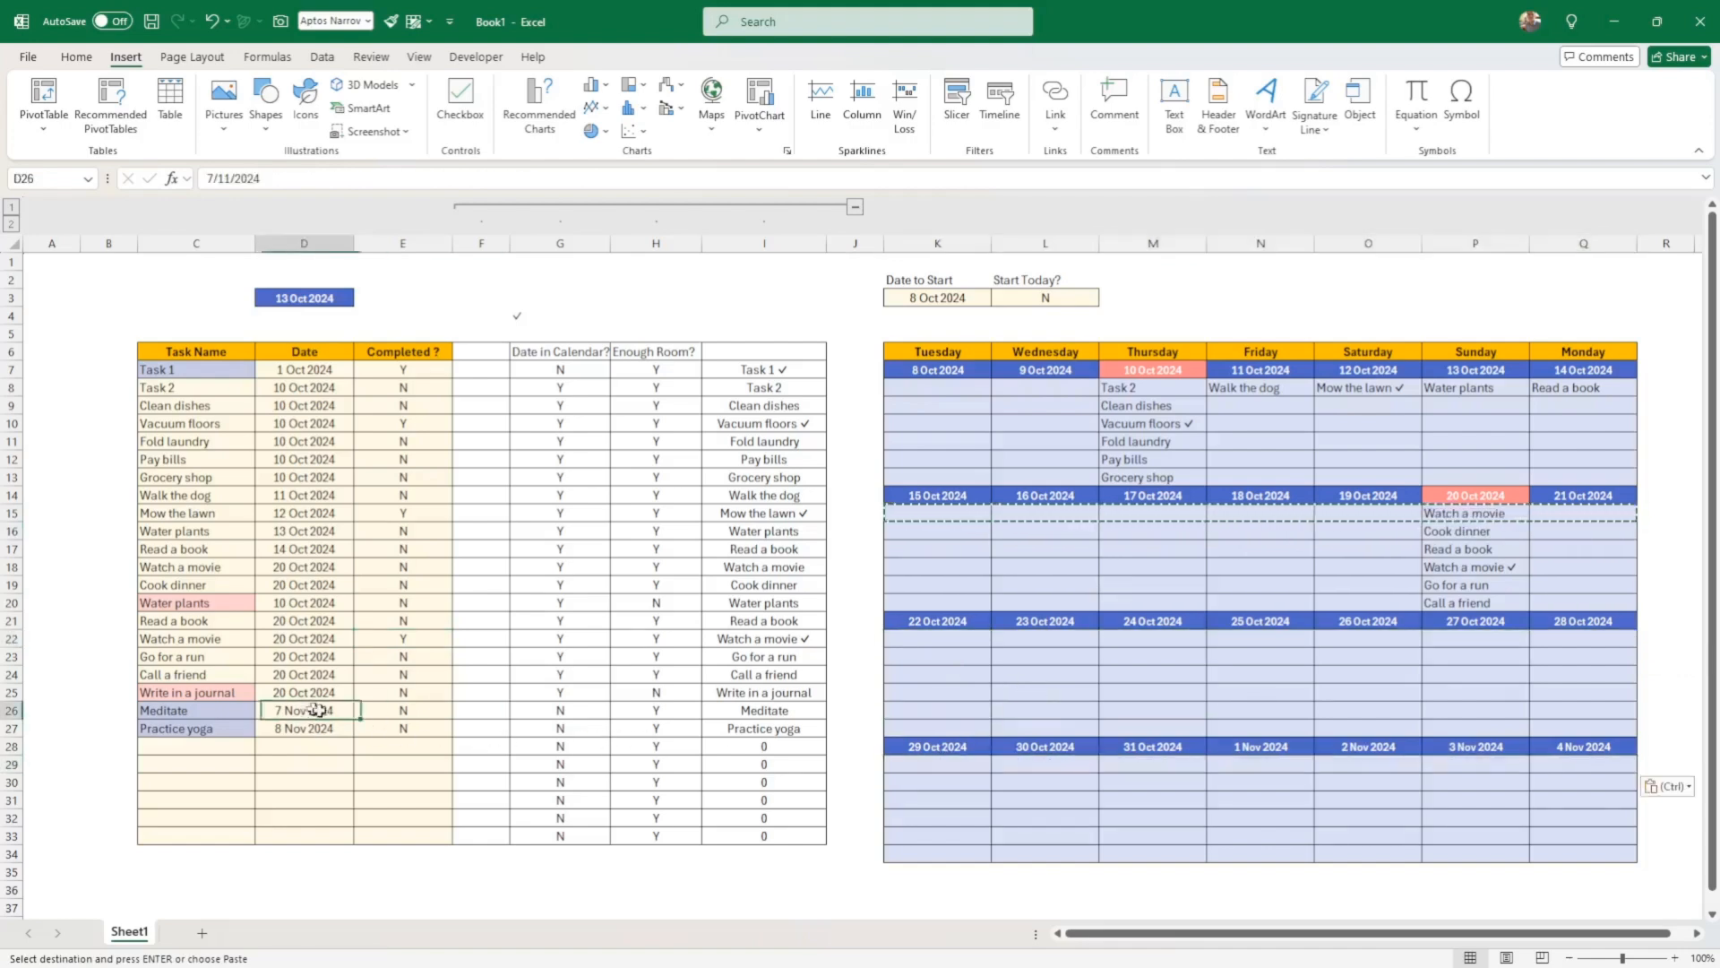
type("3")
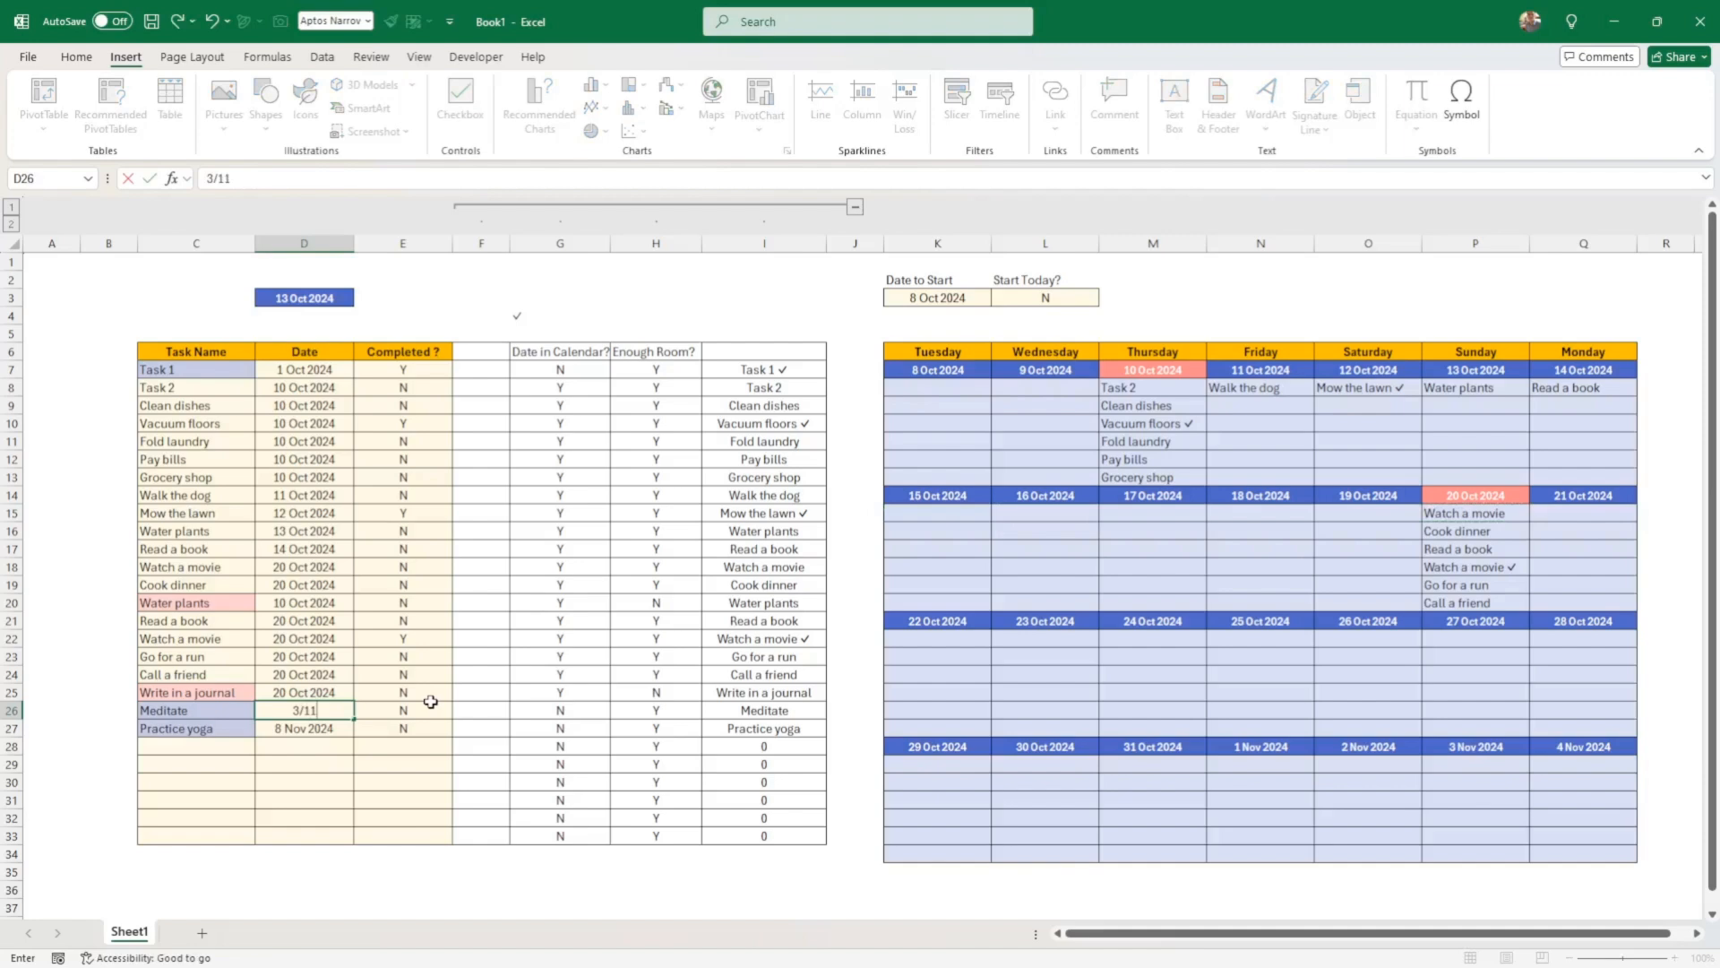
type("/11")
key("Return")
key("Up")
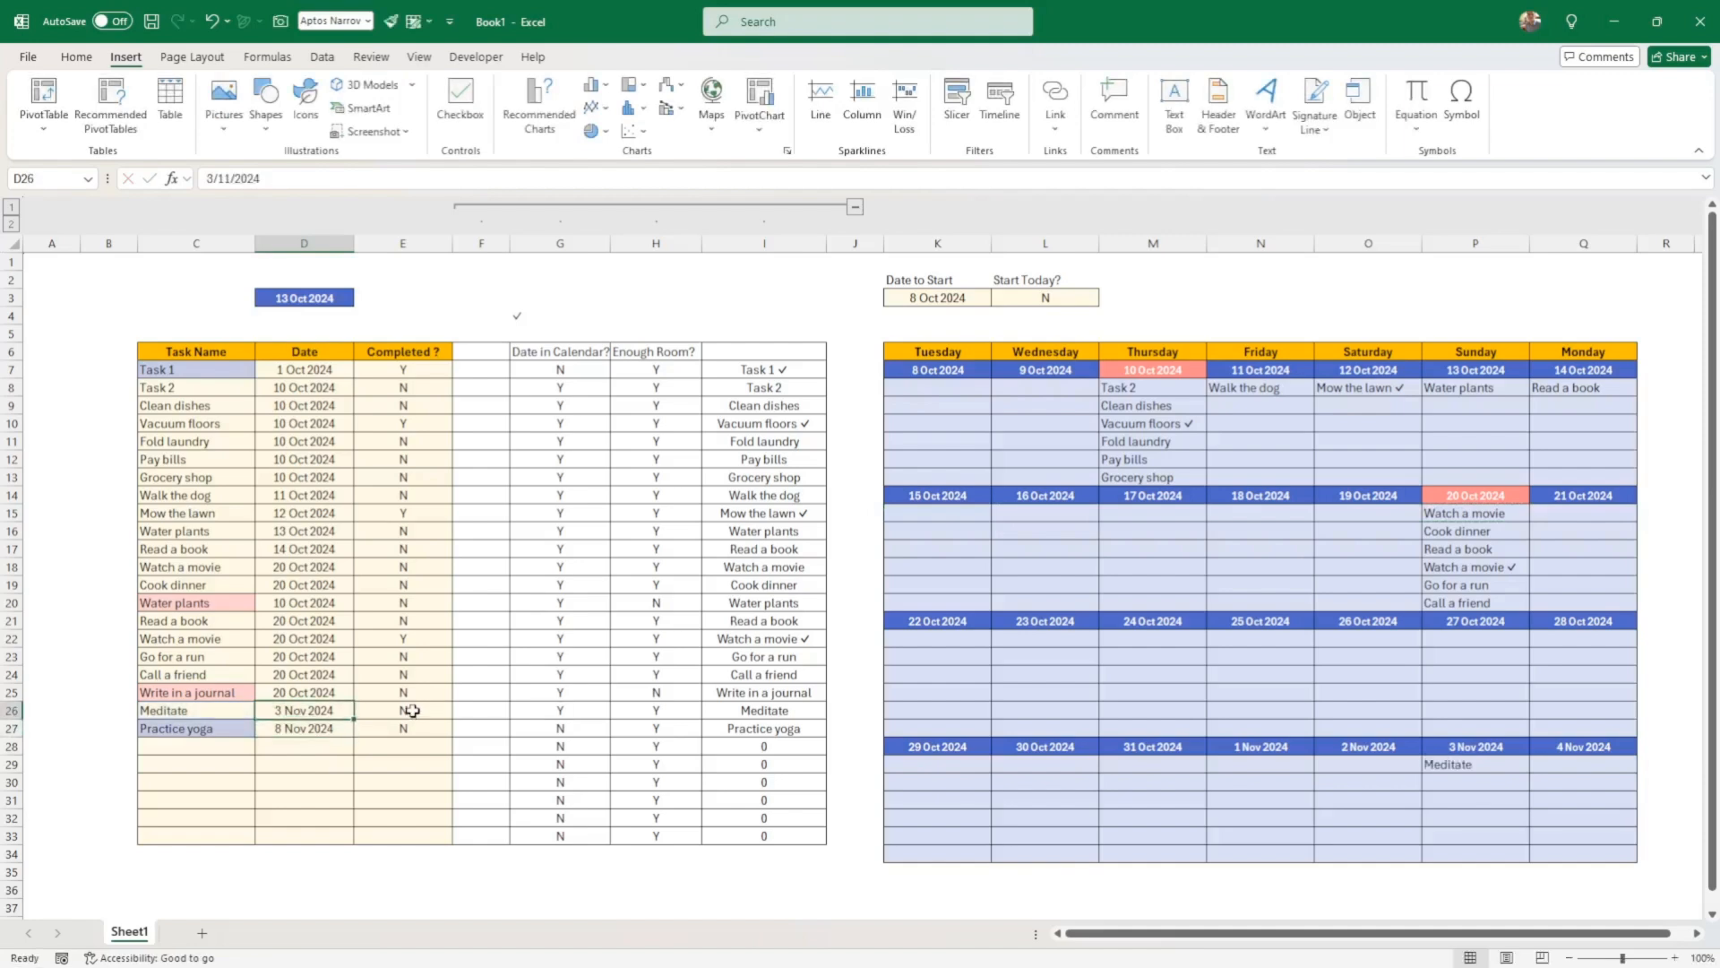
Mark the Meditate task as completed by setting E26 to Y
left_click(412, 710)
left_click(460, 711)
left_click(409, 729)
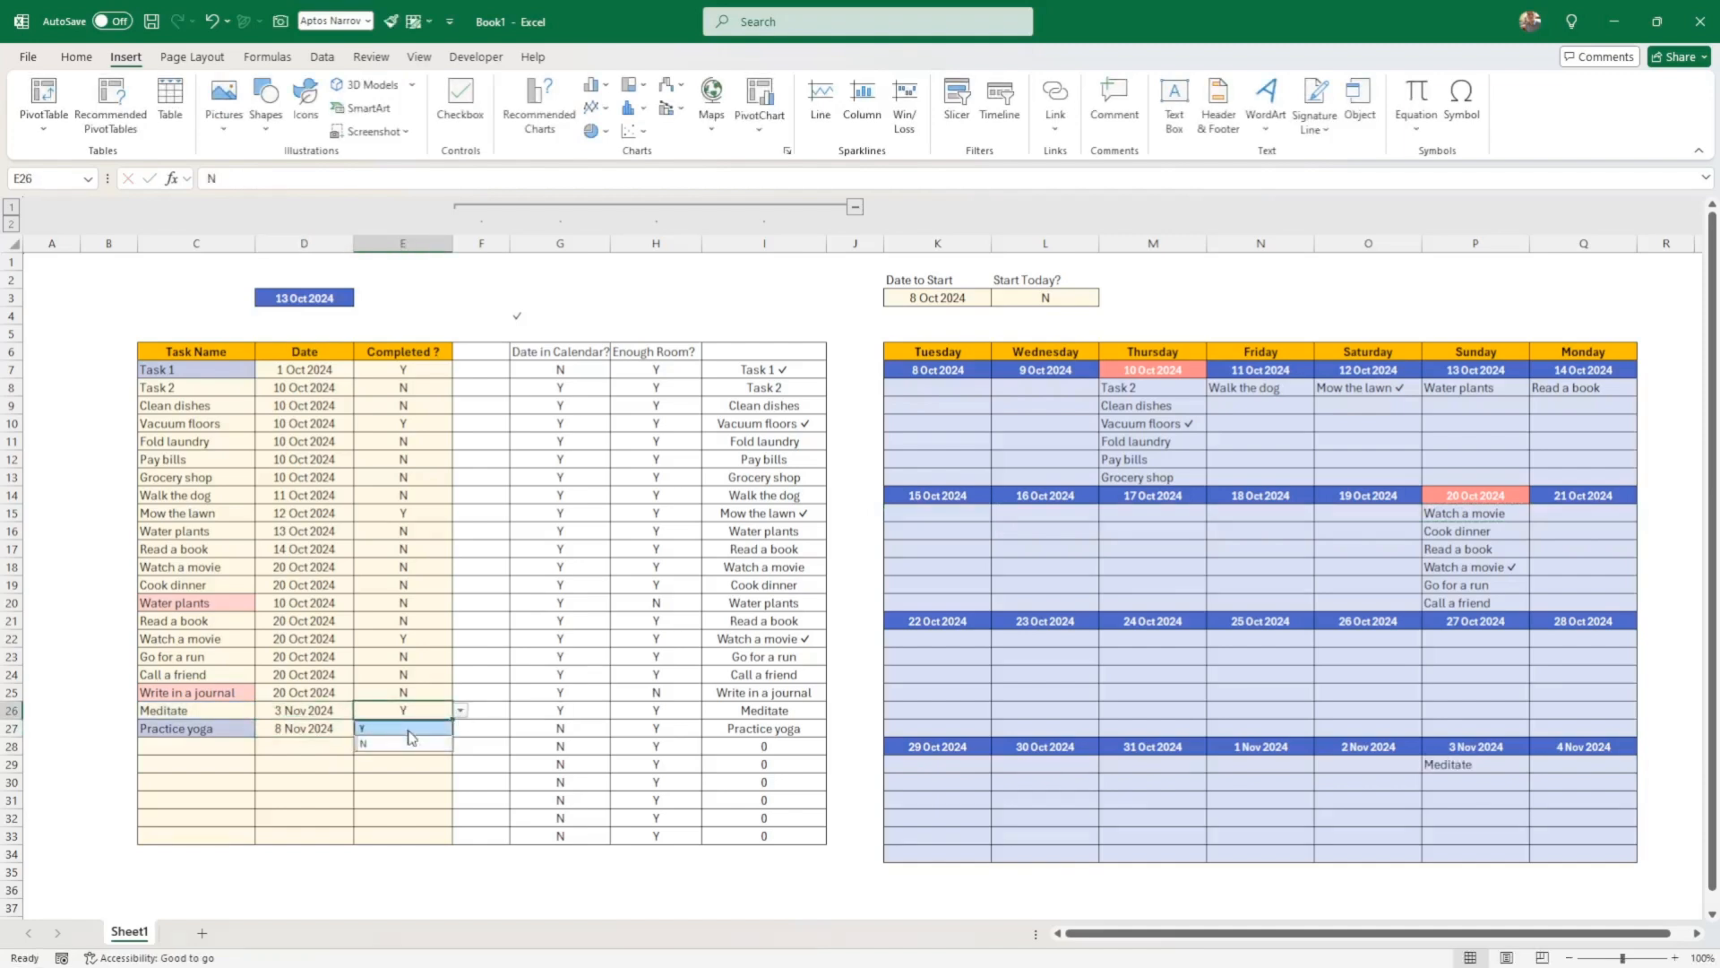
left_click(408, 729)
left_click(418, 766)
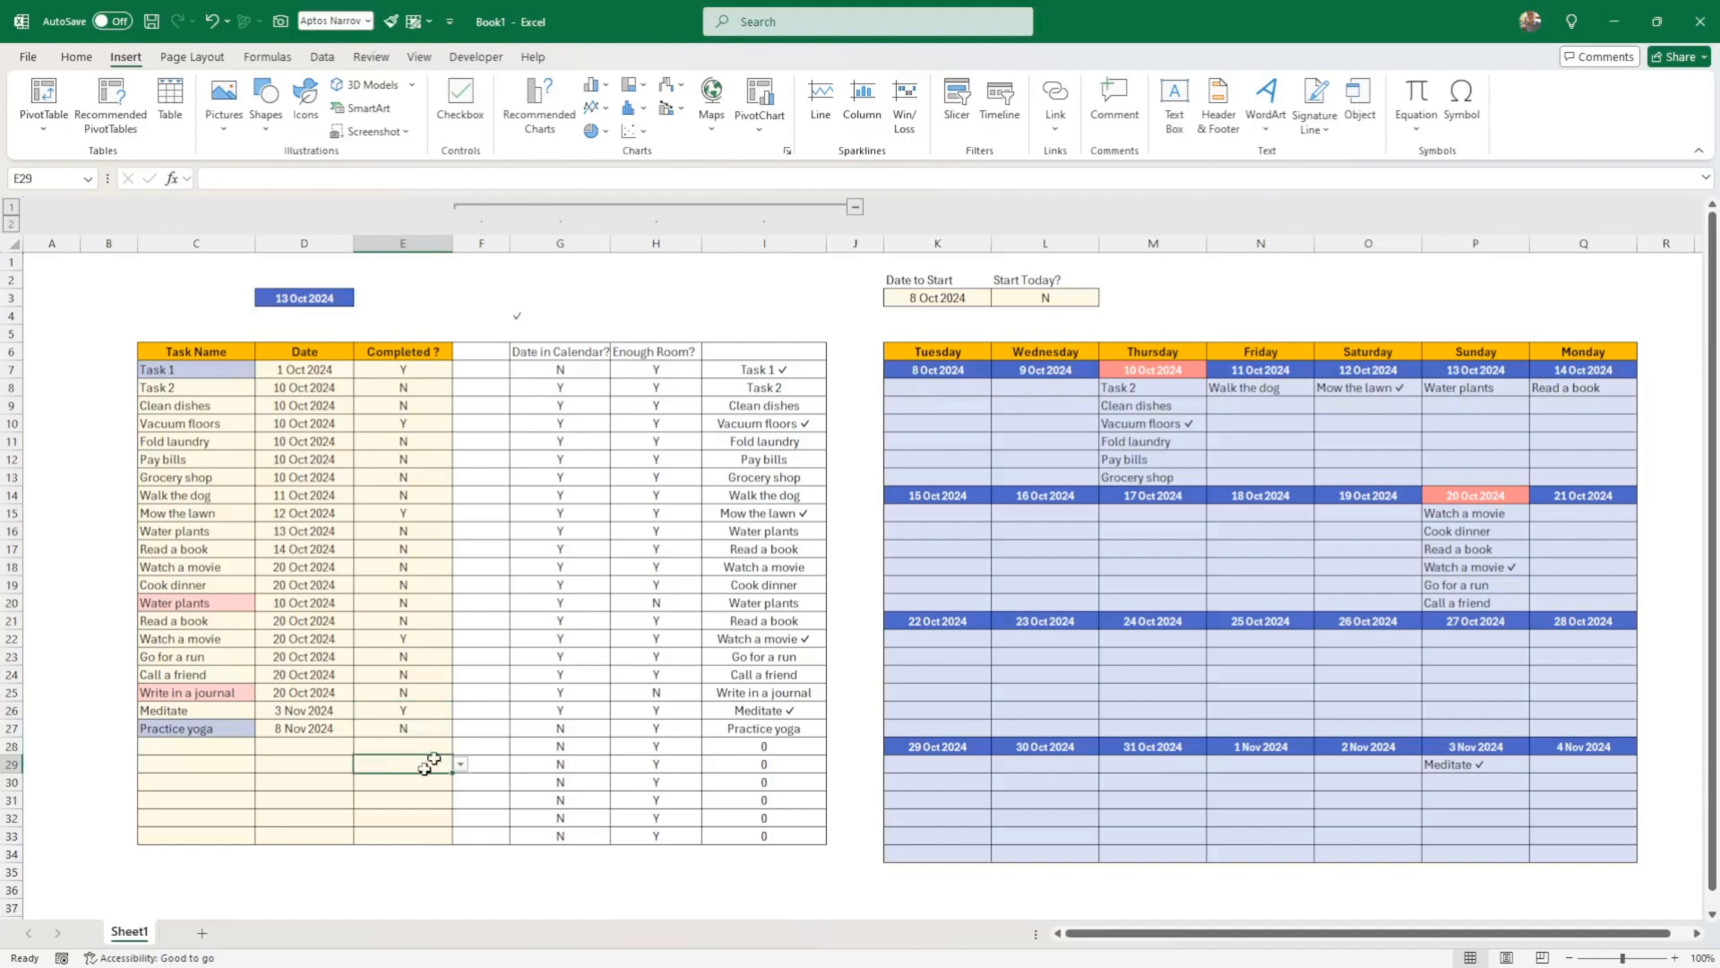
Collapse the grouped helper columns F to I and narrow the Completed column E slightly
left_click(855, 207)
left_click(793, 300)
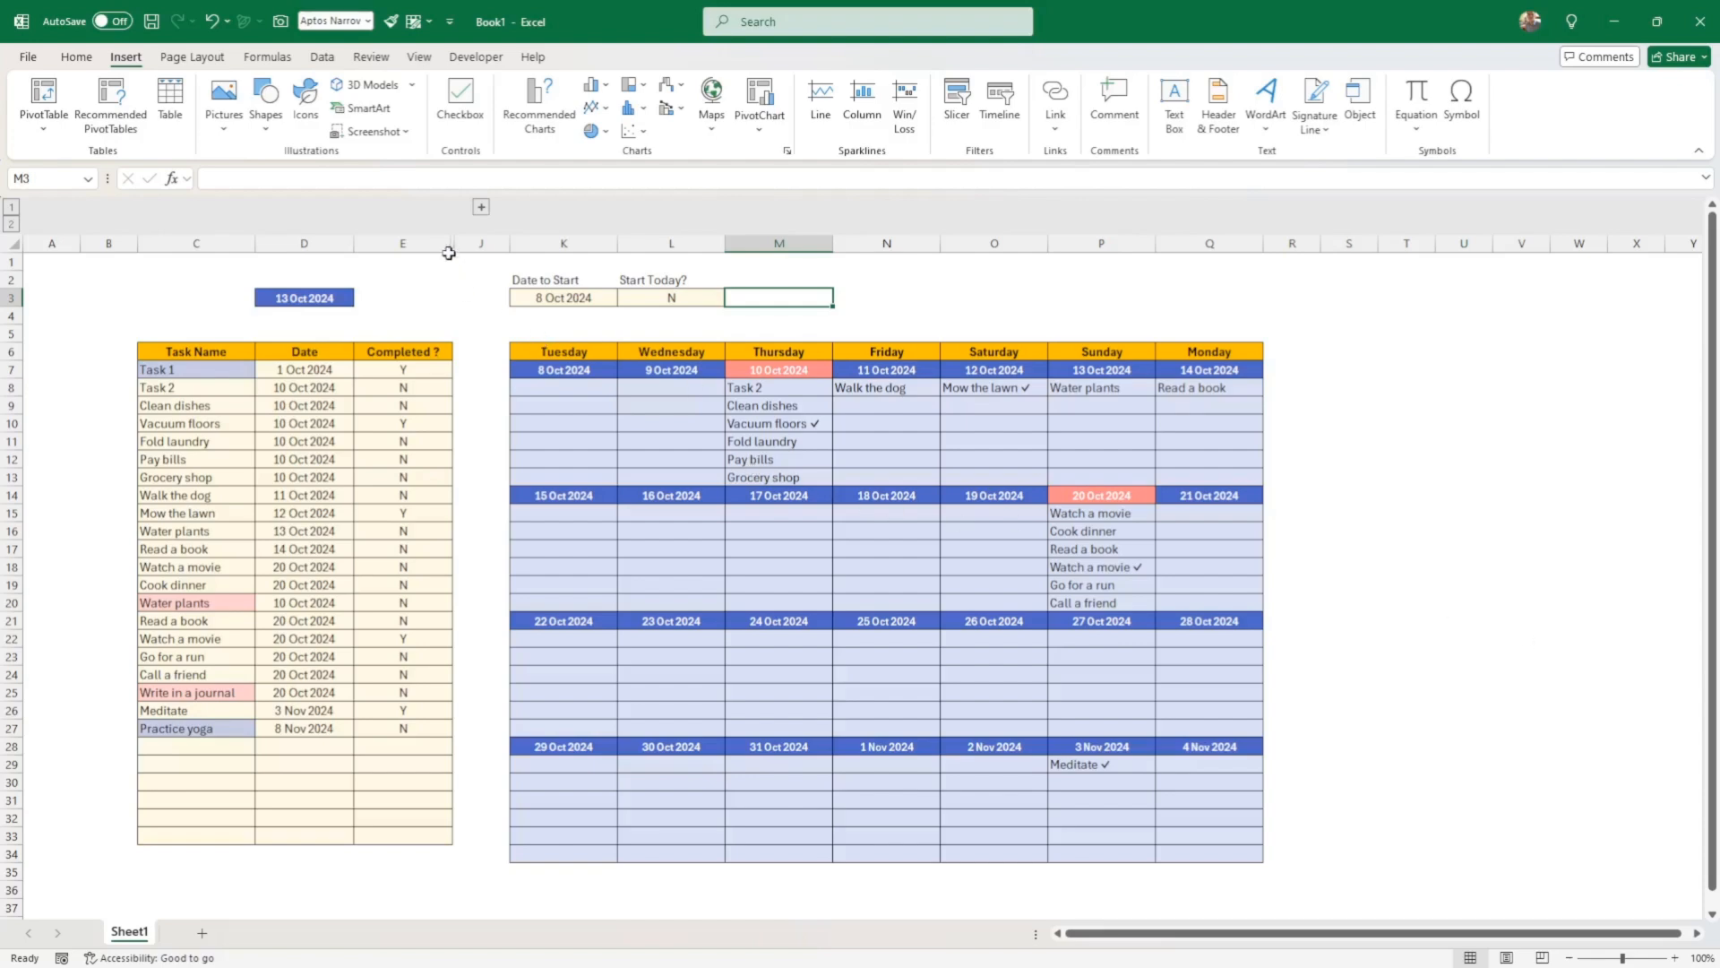
left_click_drag(449, 249, 432, 248)
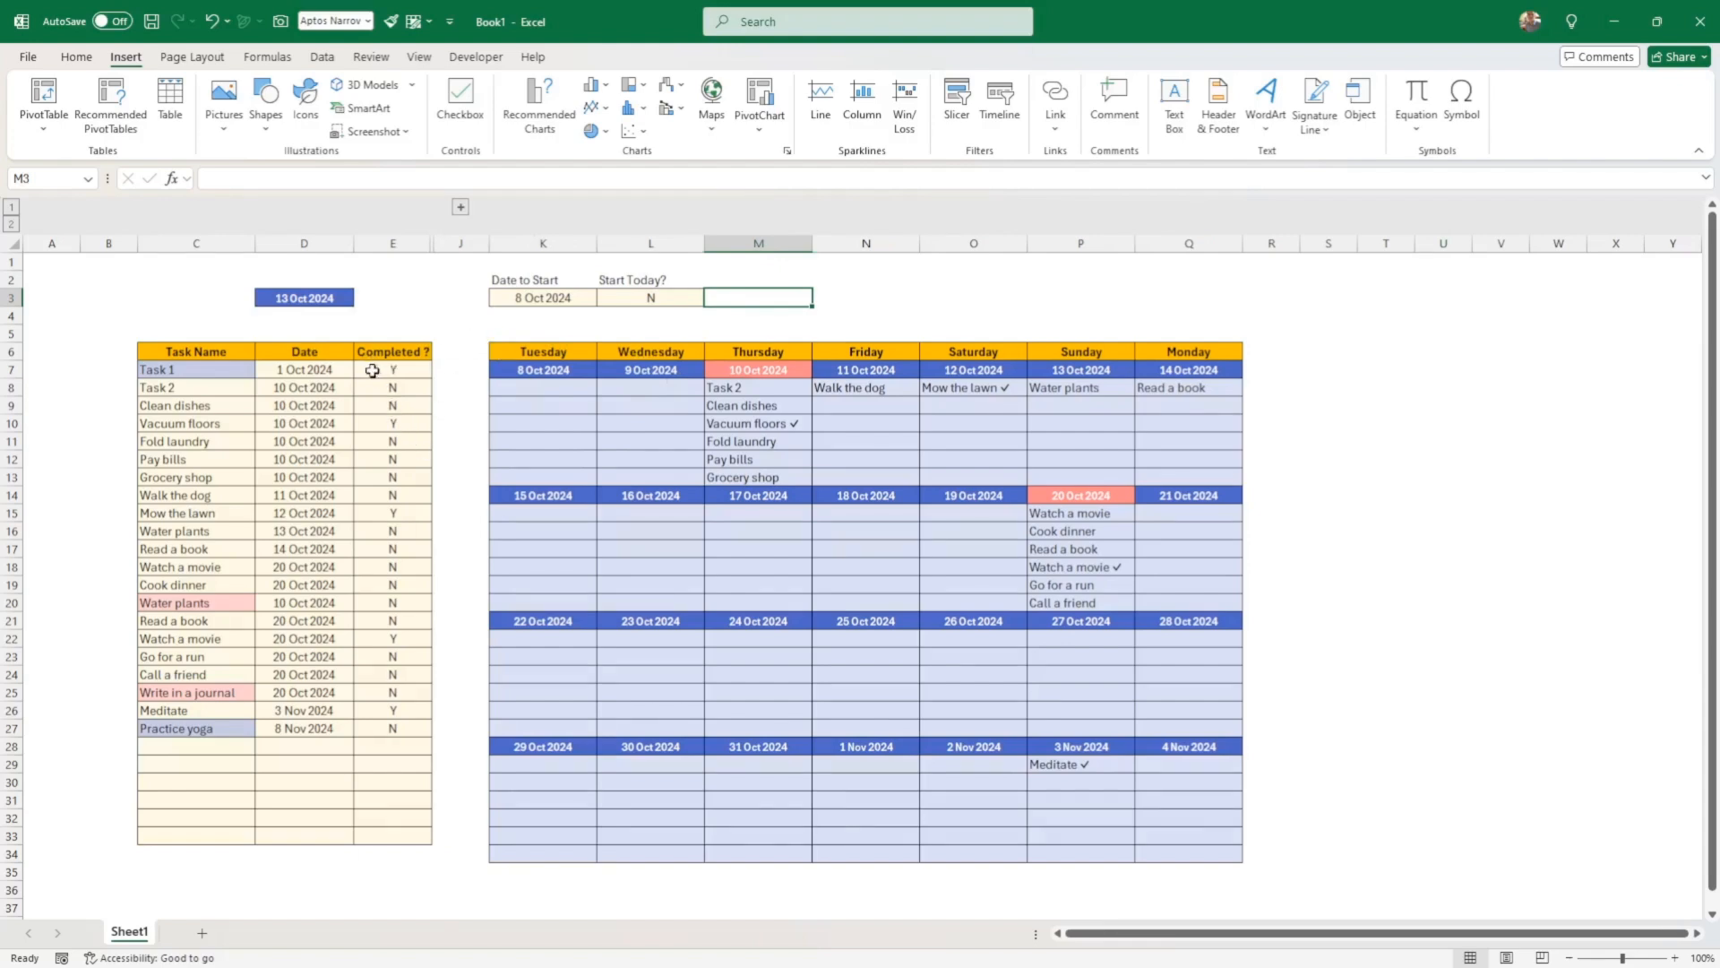
Create a conditional formatting rule for E7:E33 that gives cells with a value equal to Y a light grey fill
left_click_drag(374, 369, 380, 833)
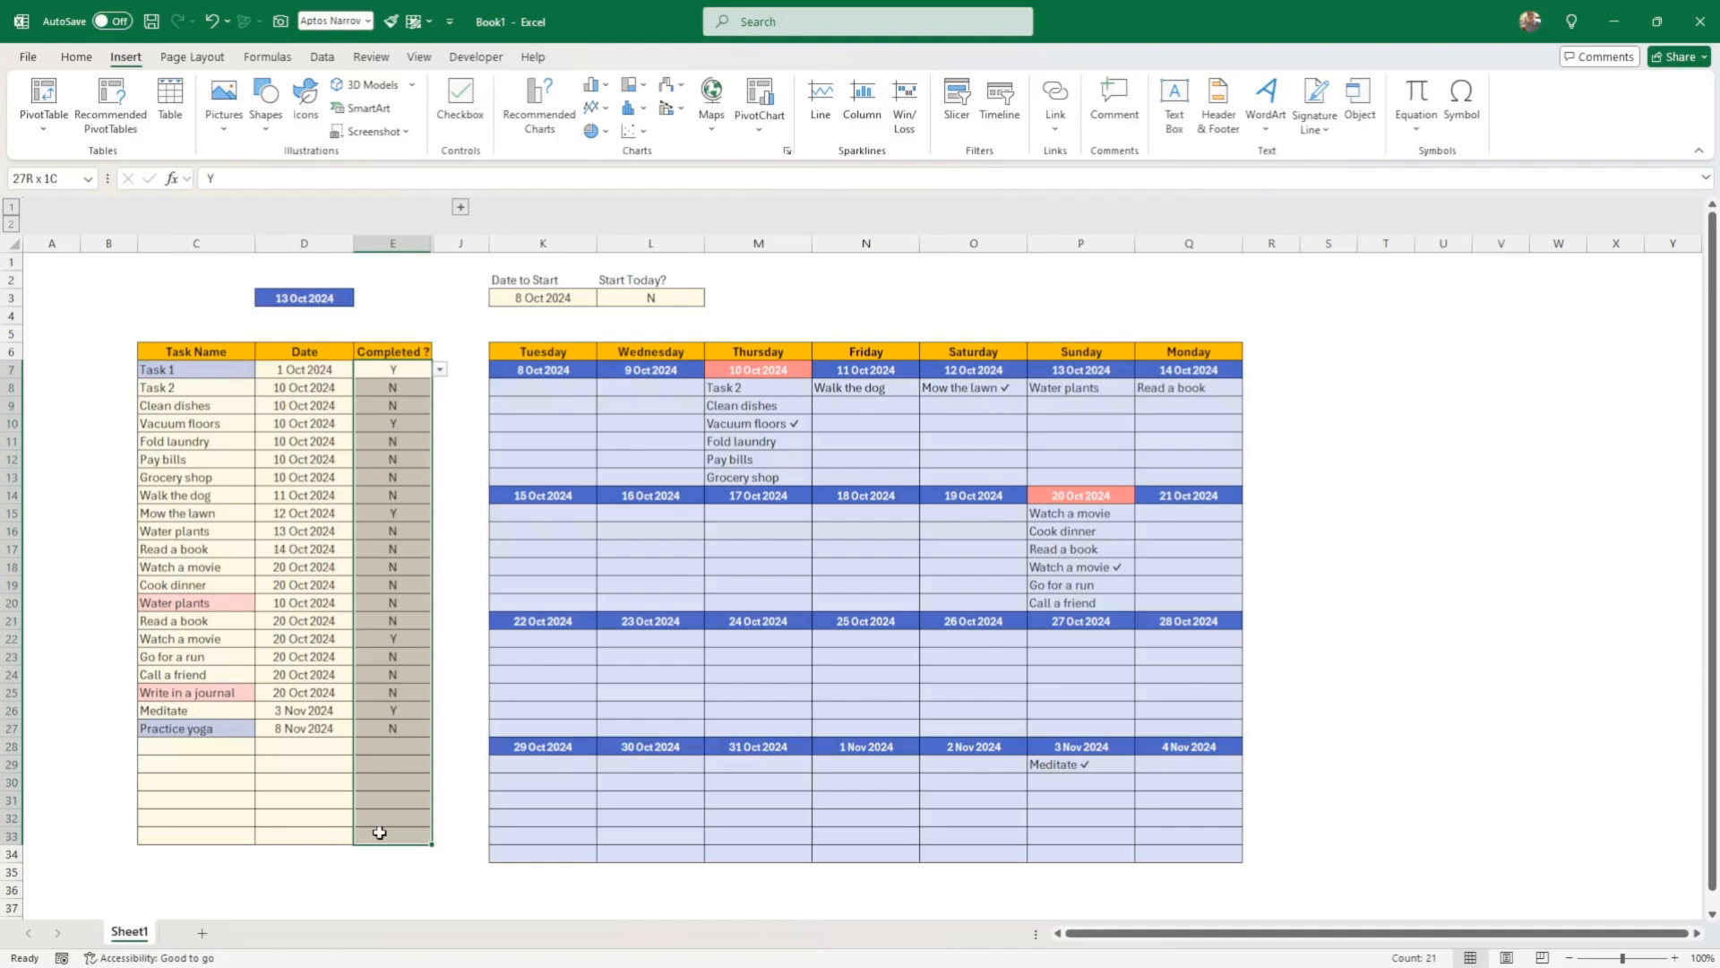
left_click_drag(380, 833, 380, 833)
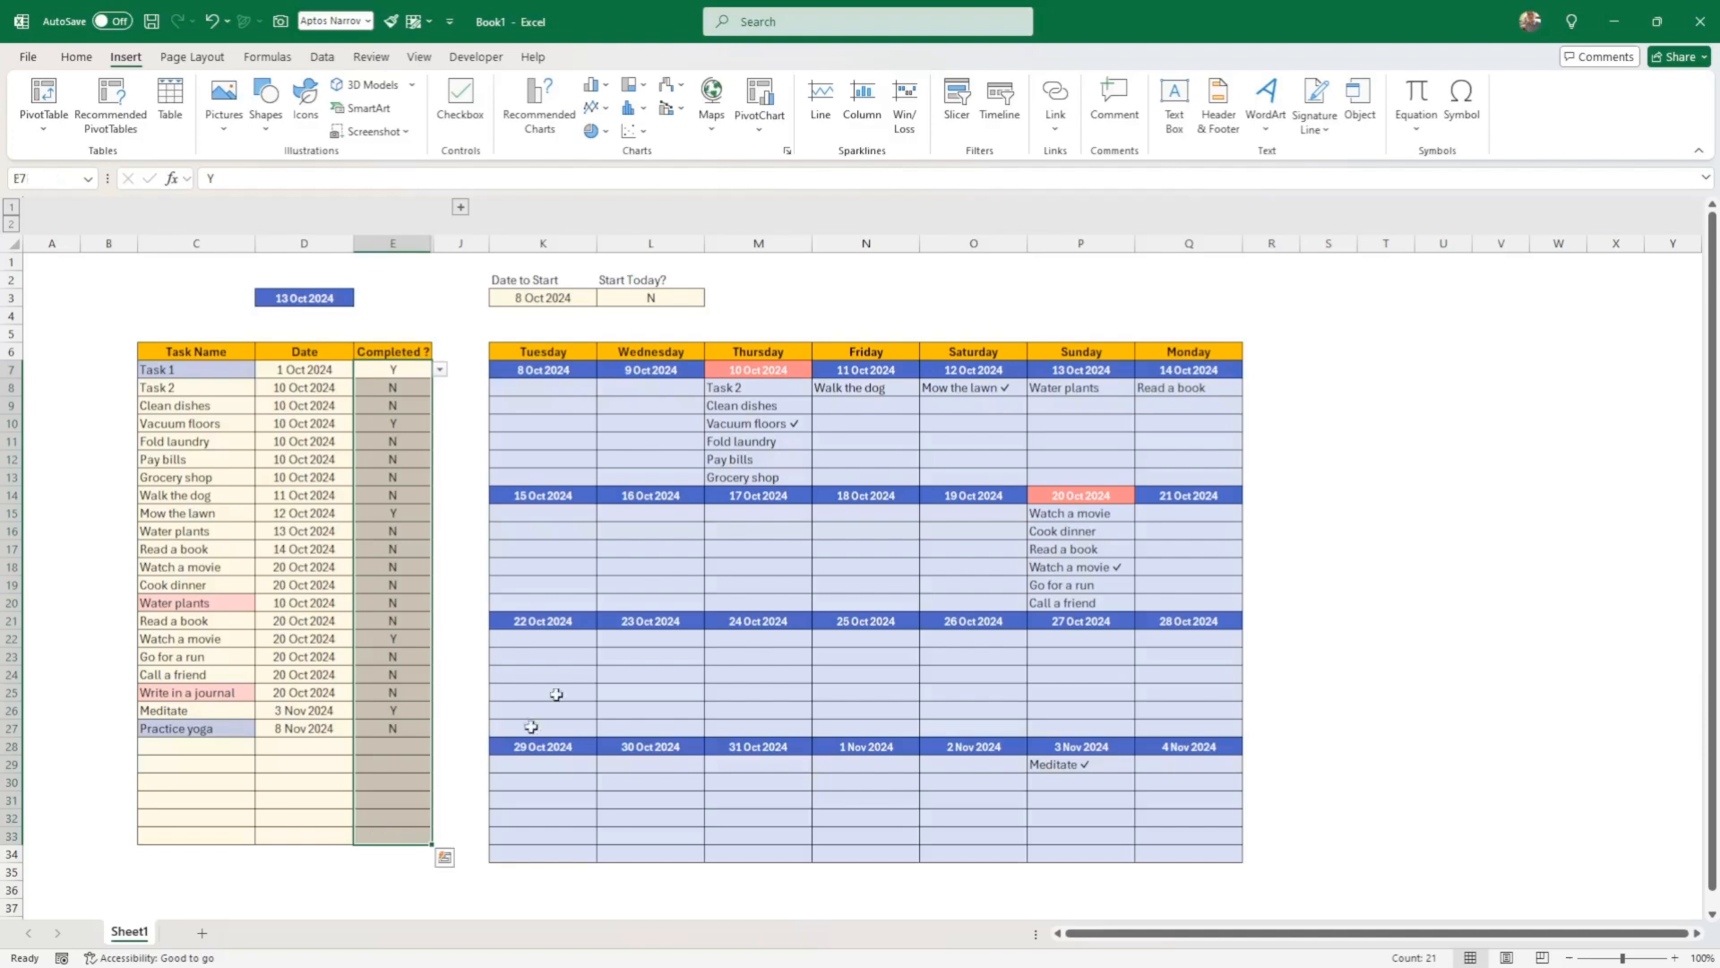
left_click(77, 57)
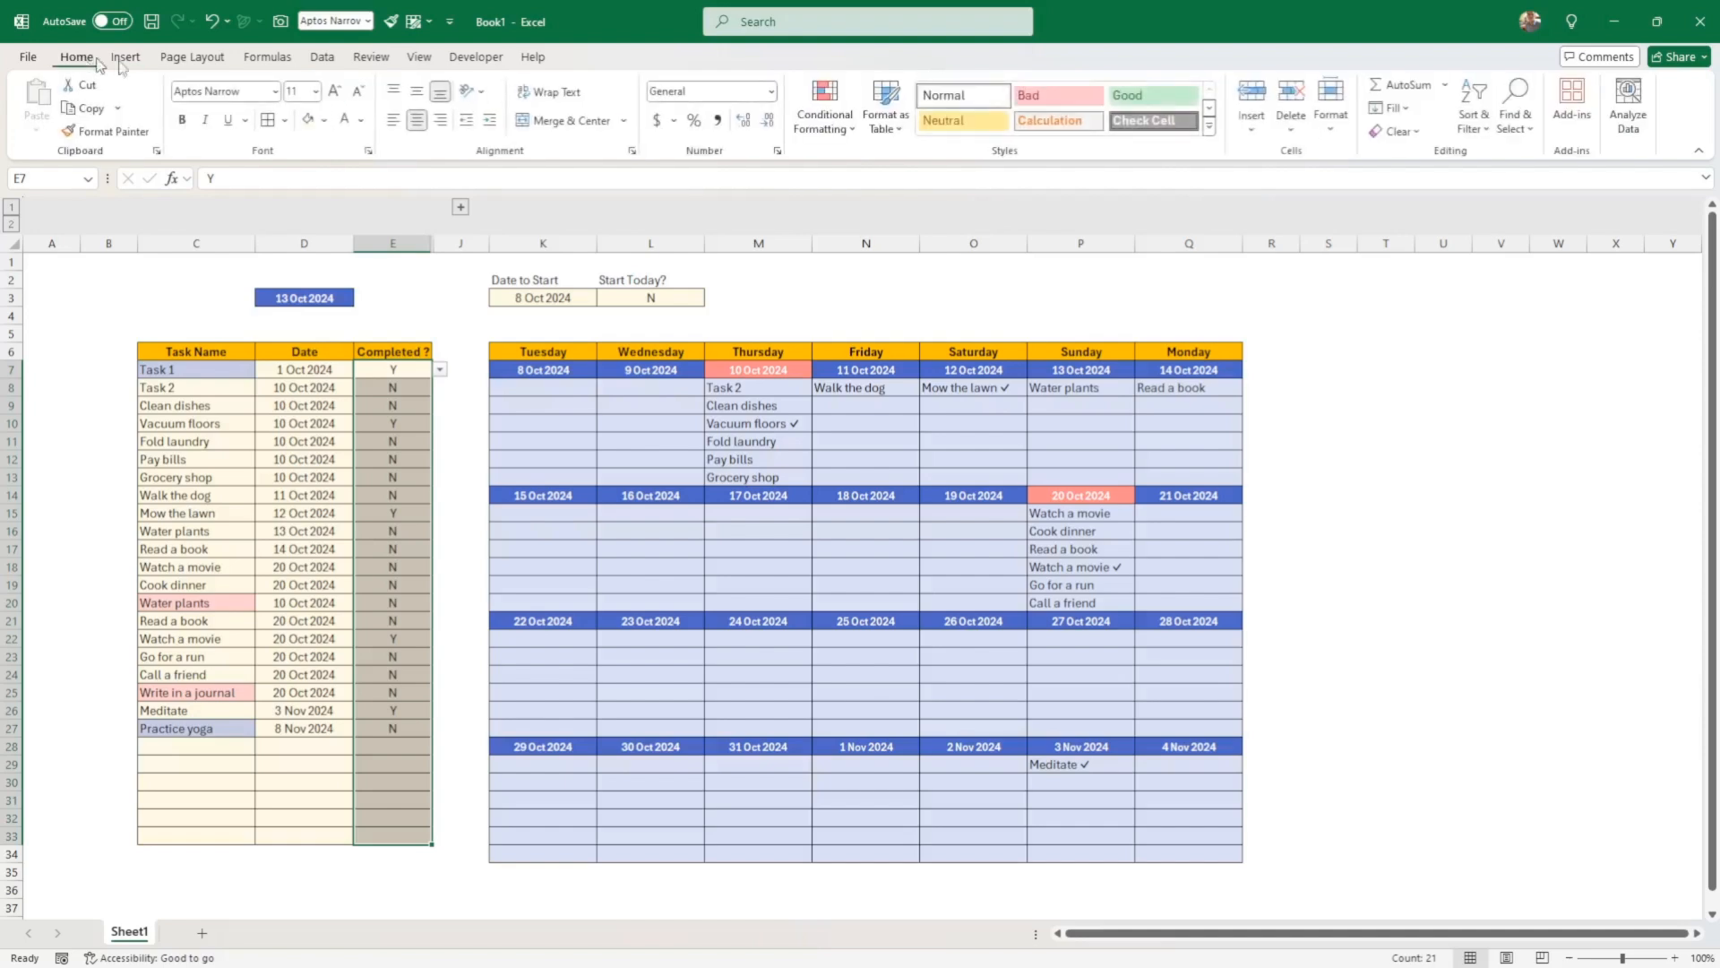
left_click(821, 124)
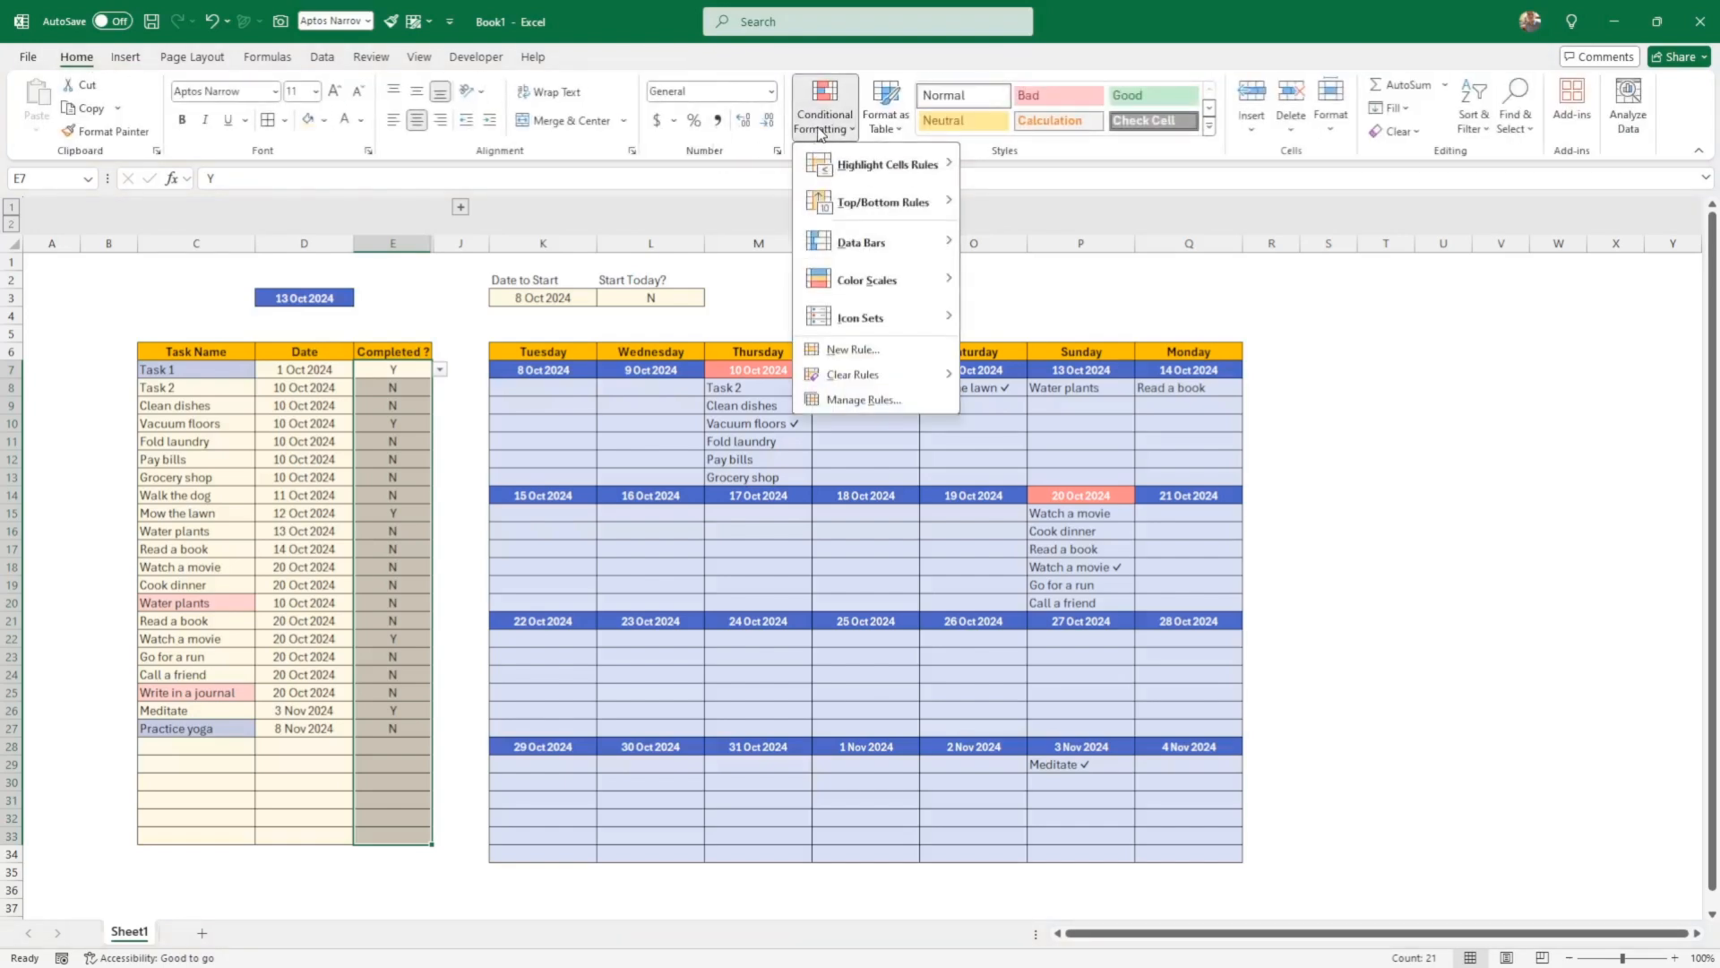
left_click(851, 349)
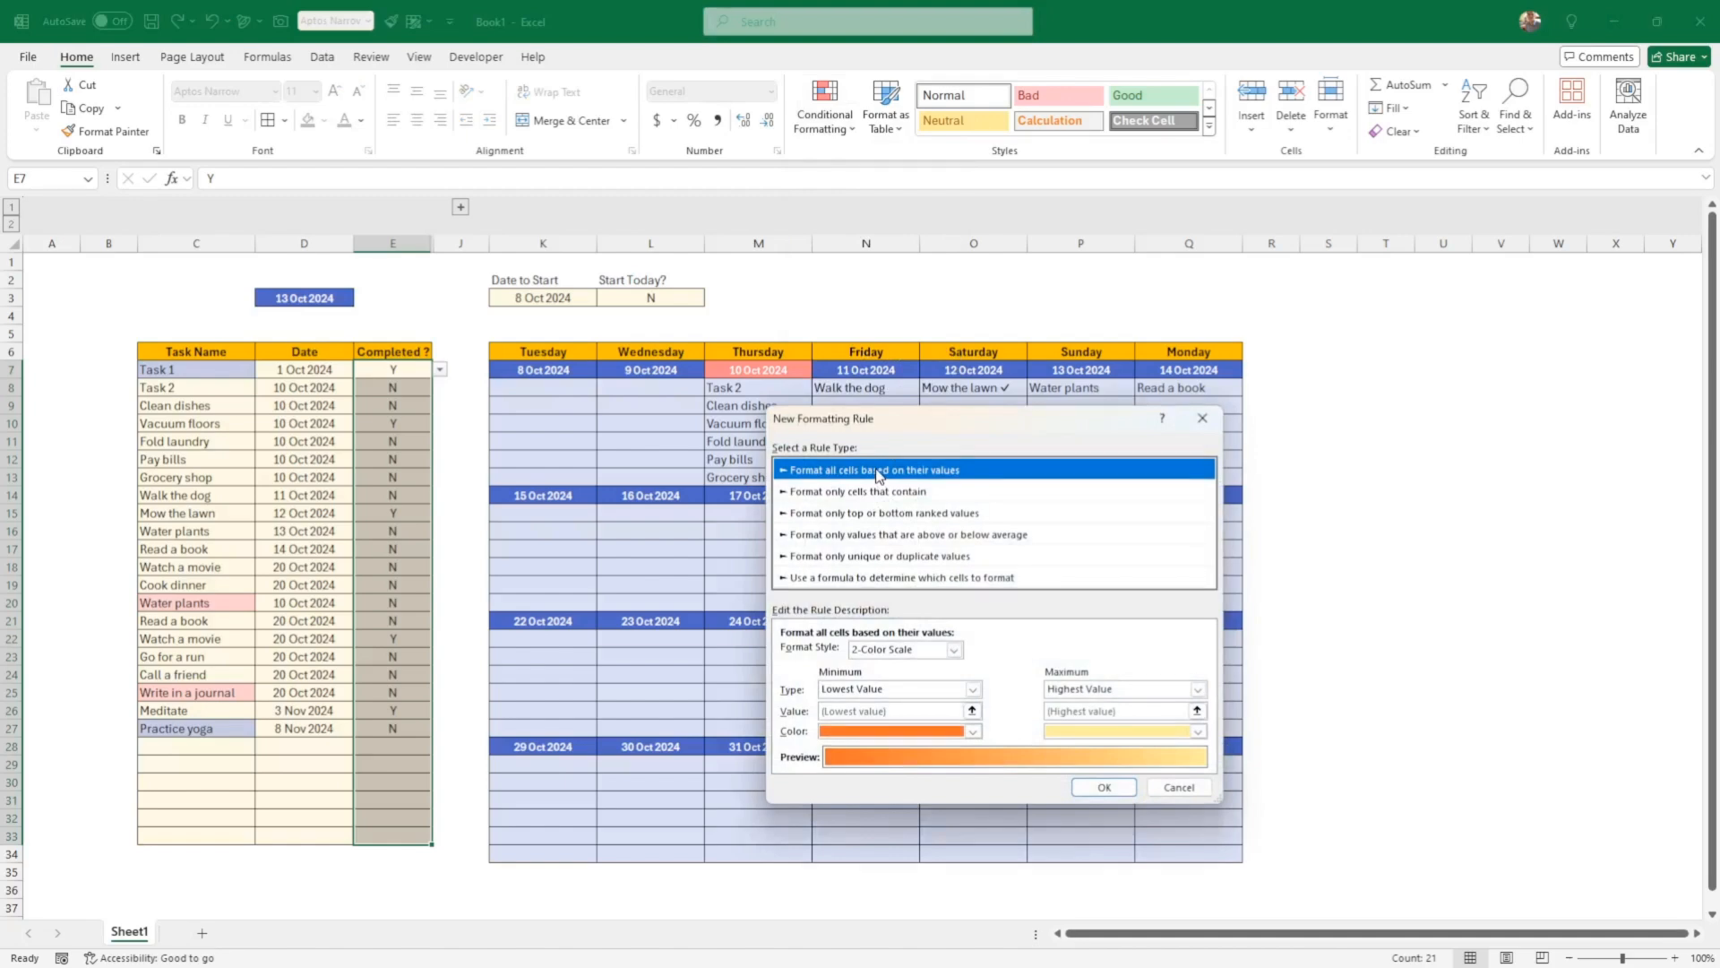
left_click(866, 495)
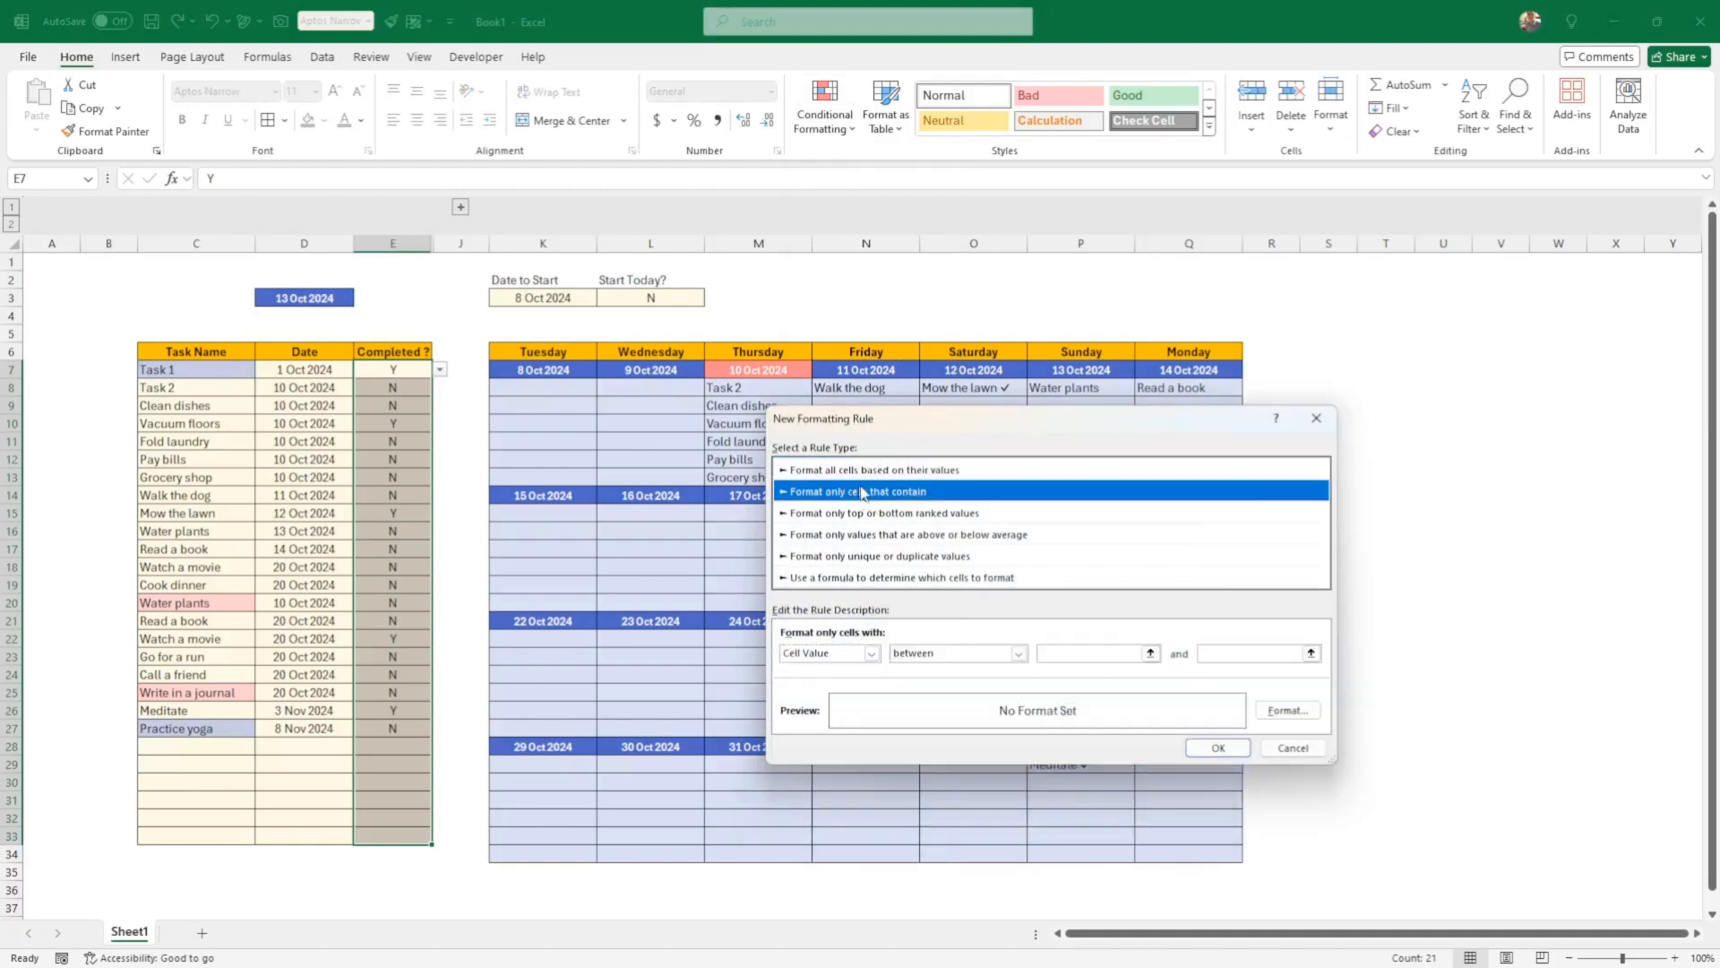
left_click(1019, 653)
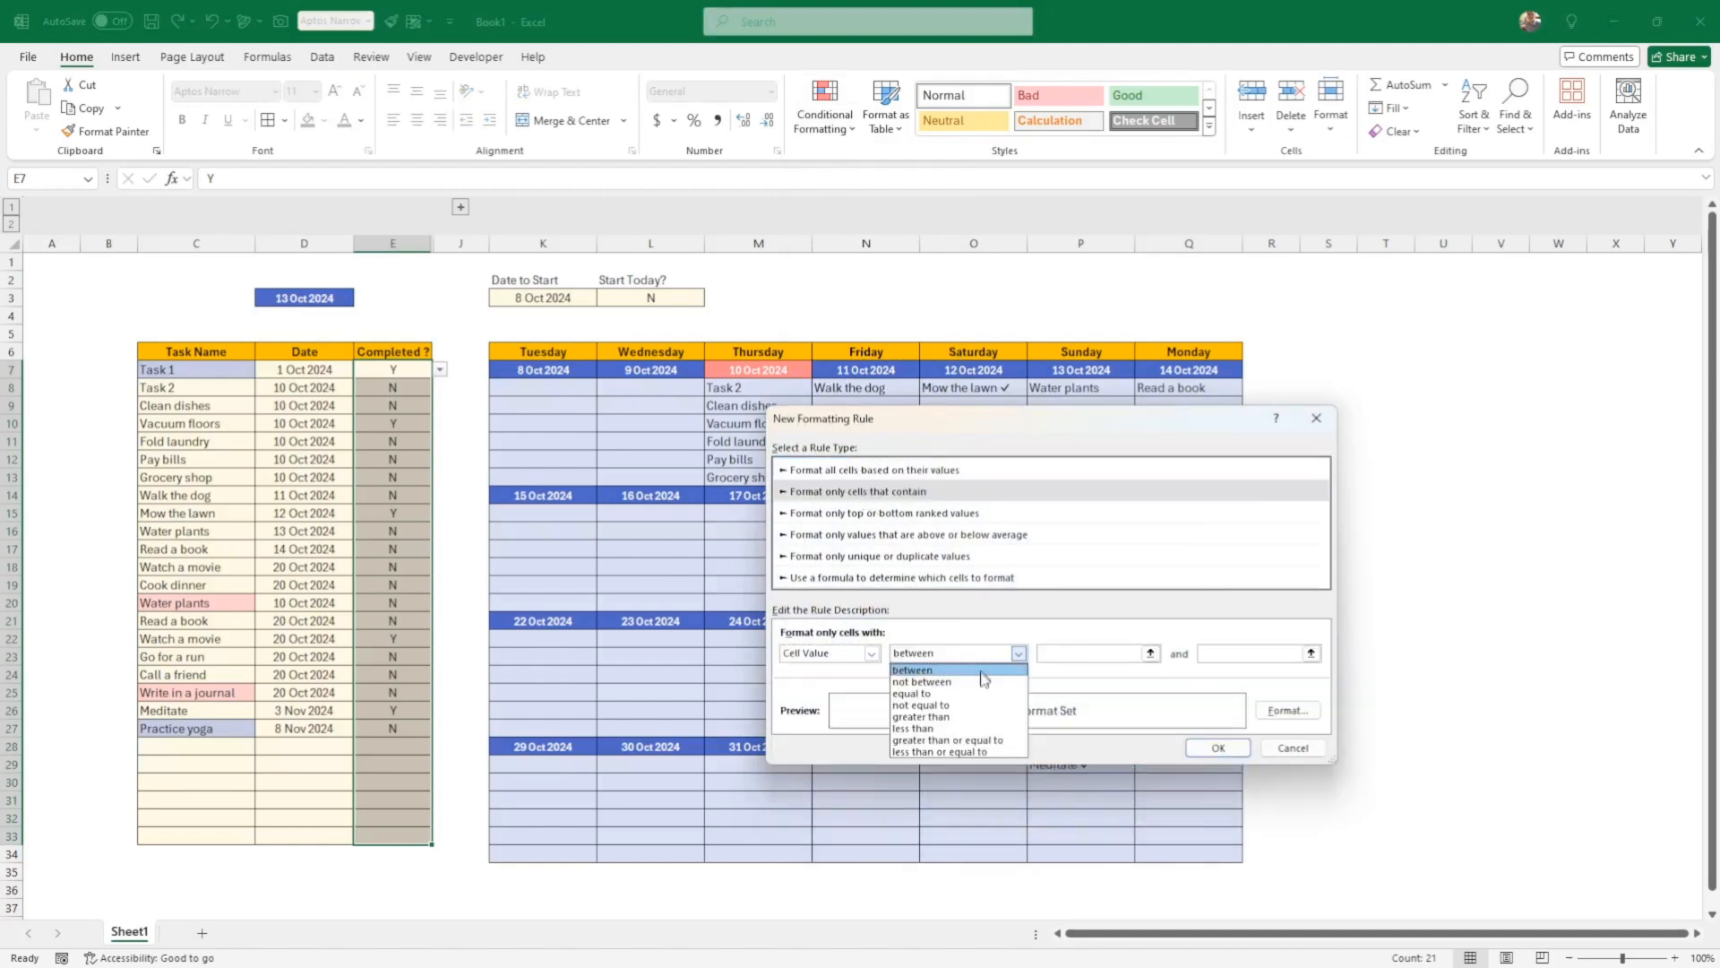
left_click(981, 693)
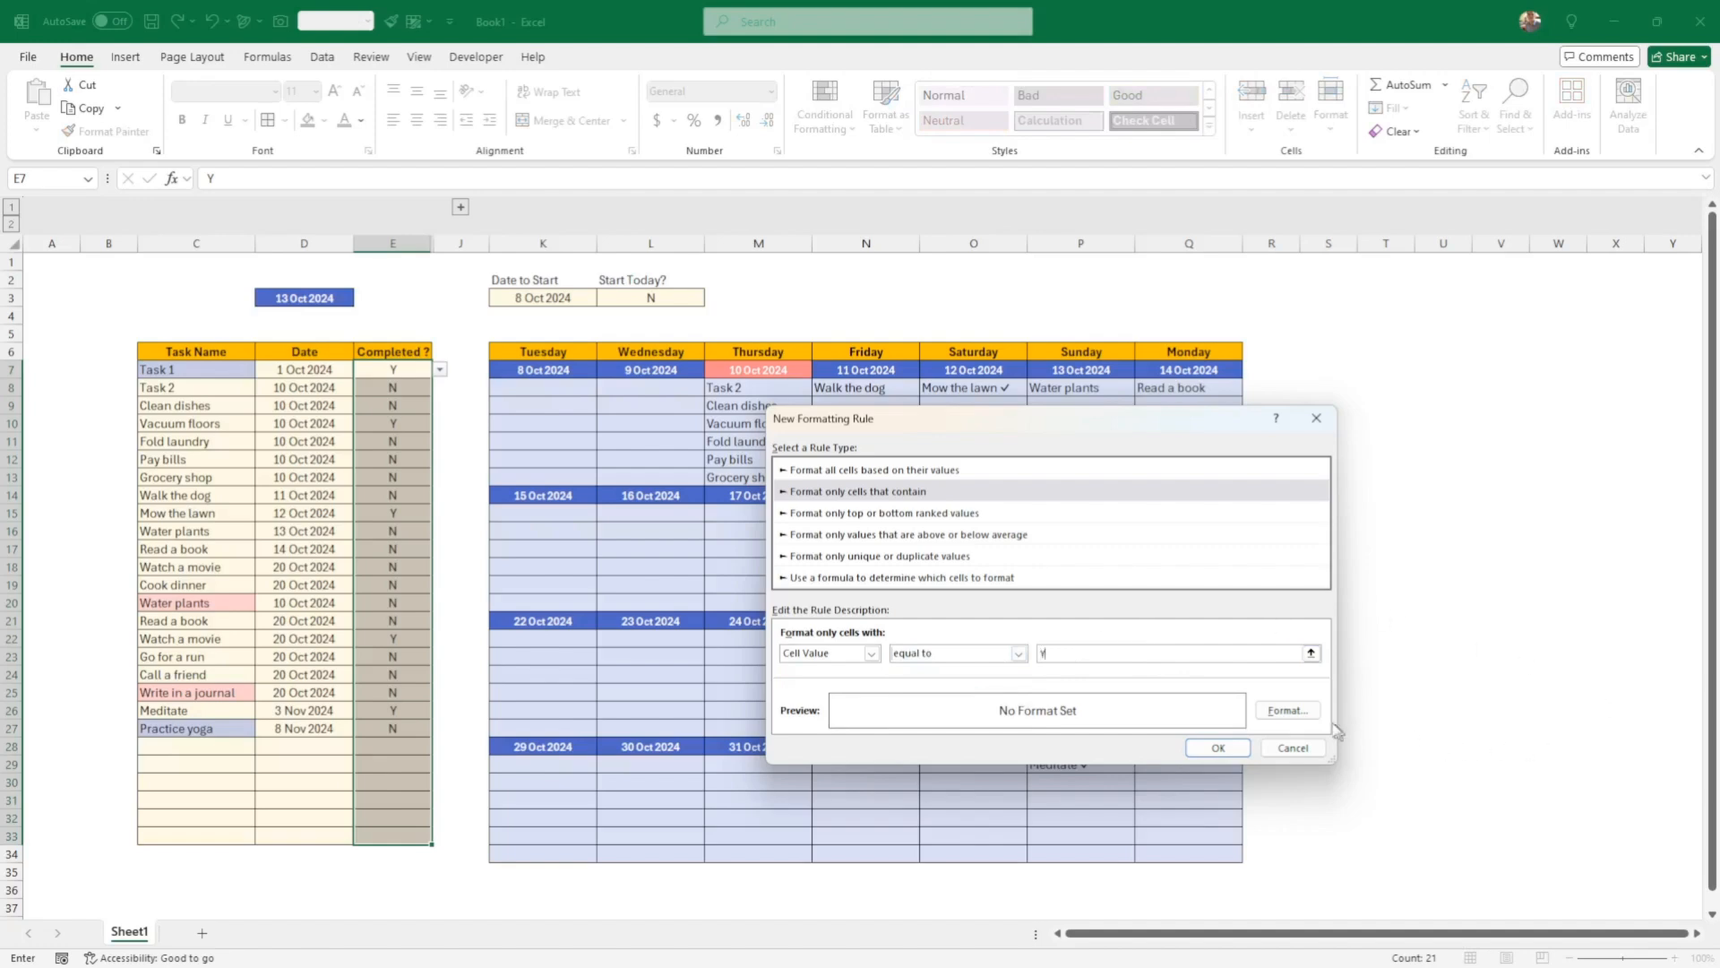
left_click(1285, 709)
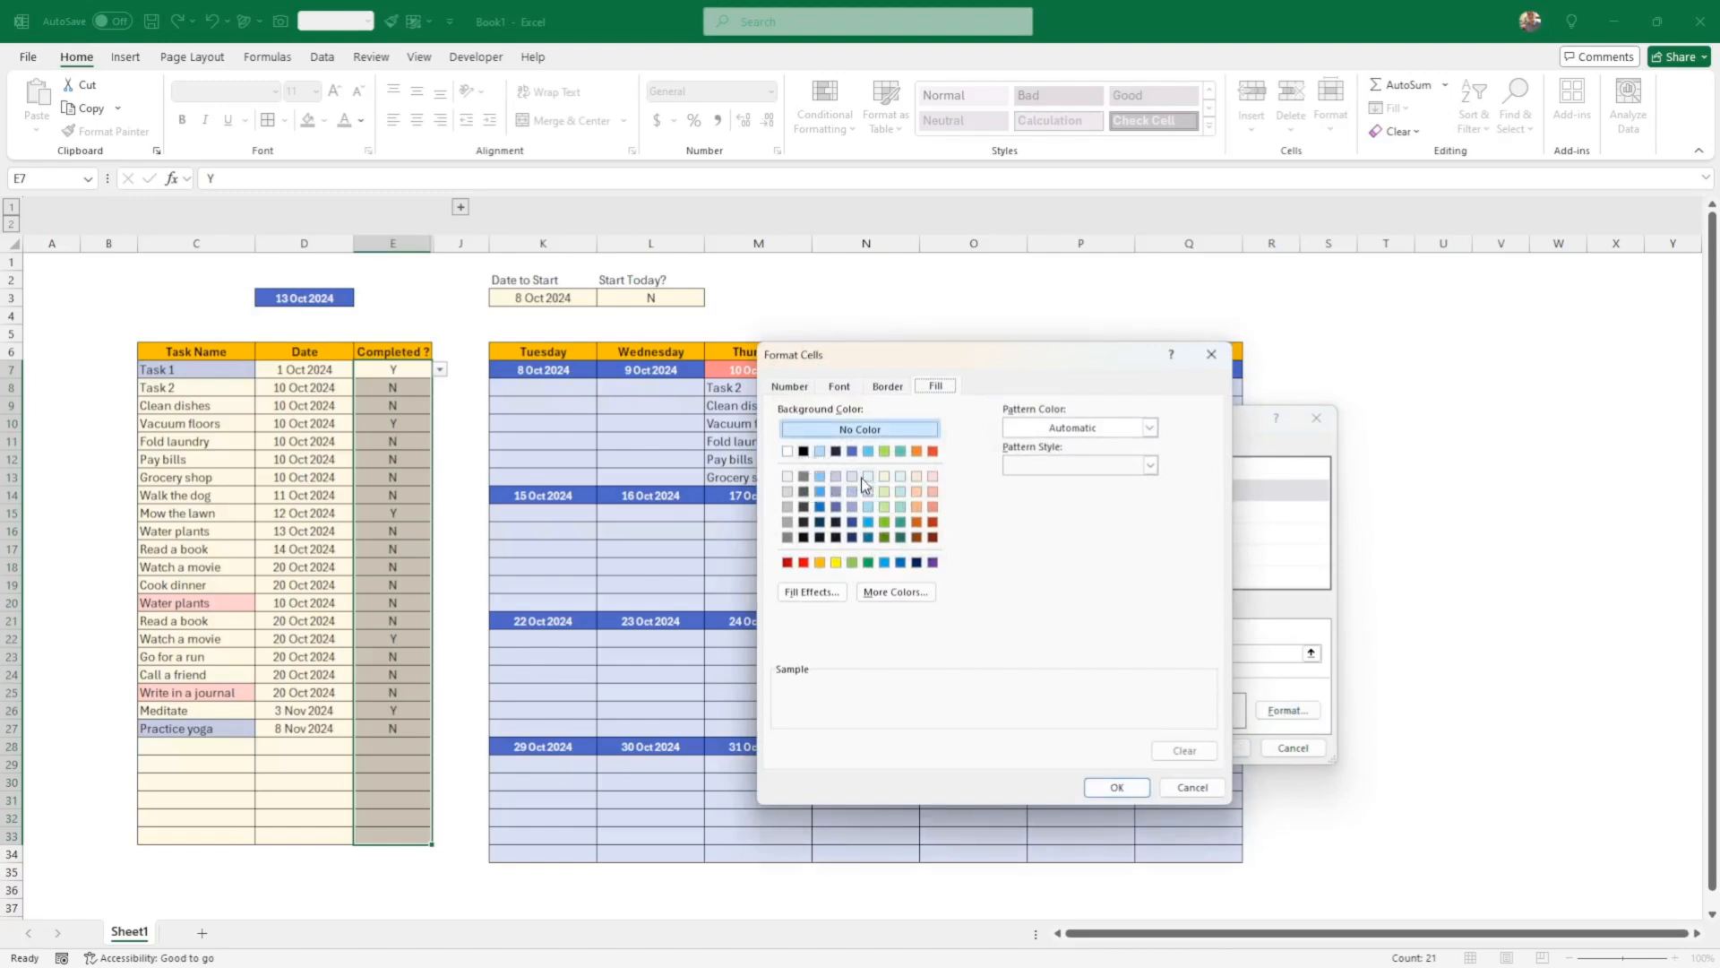
left_click(787, 491)
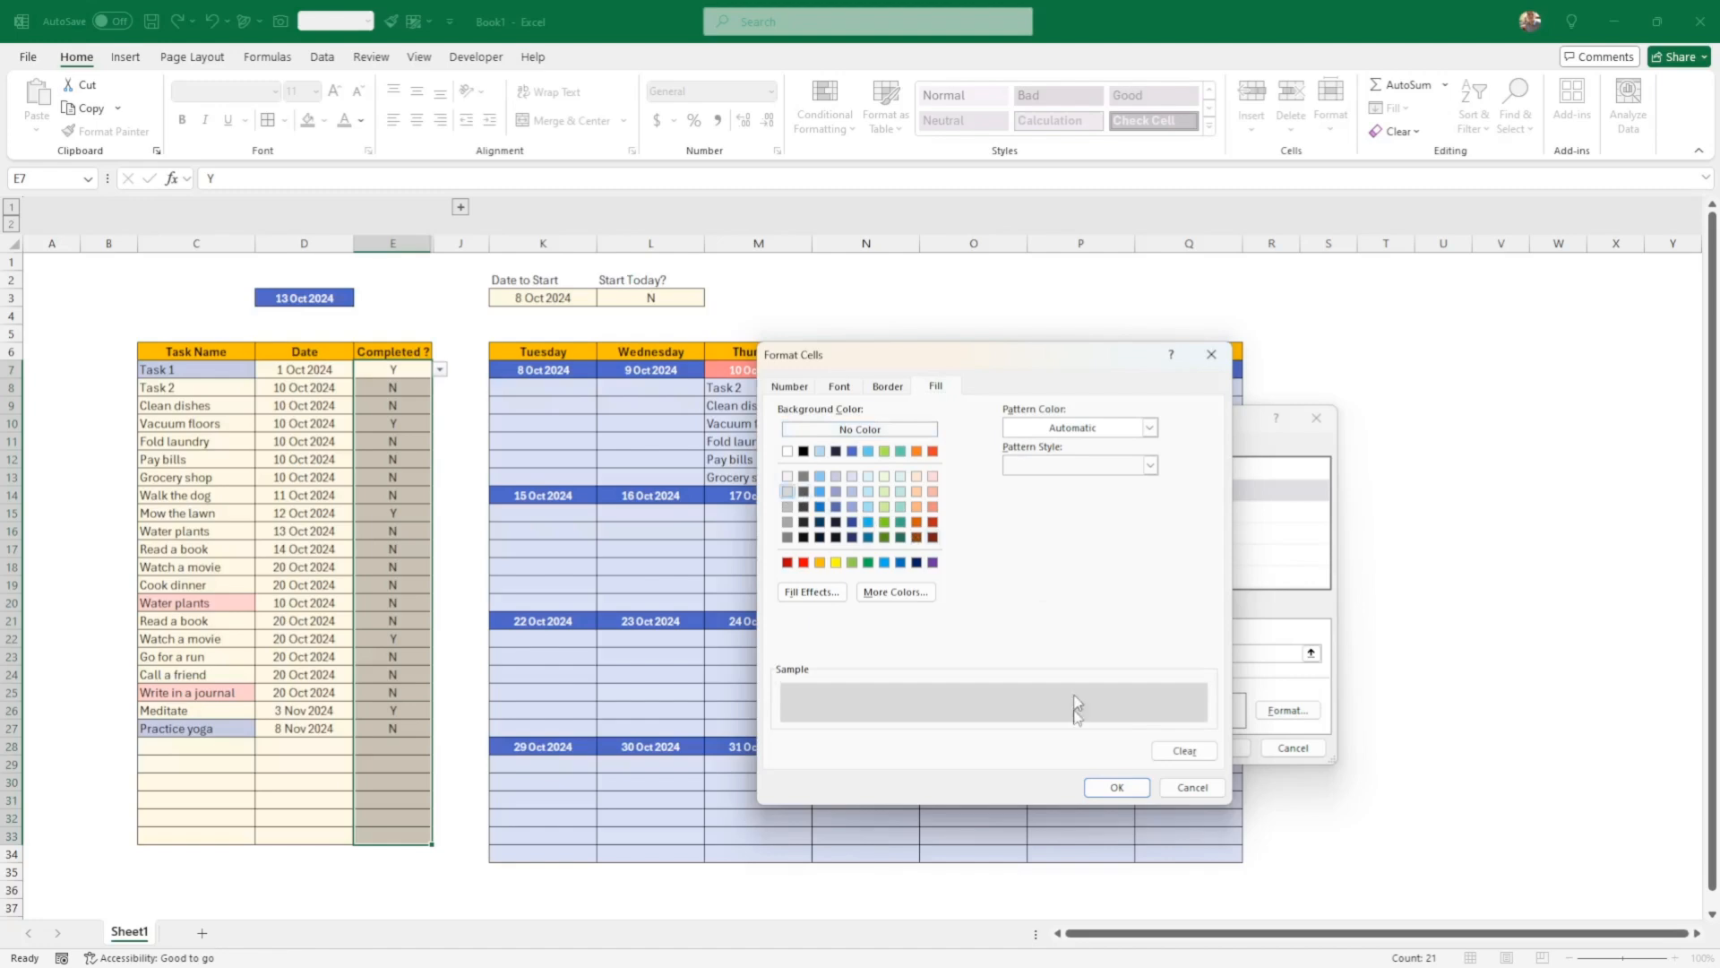
Apply the light grey fill to the conditional formatting rule for the Completed ? column
left_click(1109, 786)
left_click(1196, 749)
left_click(1335, 709)
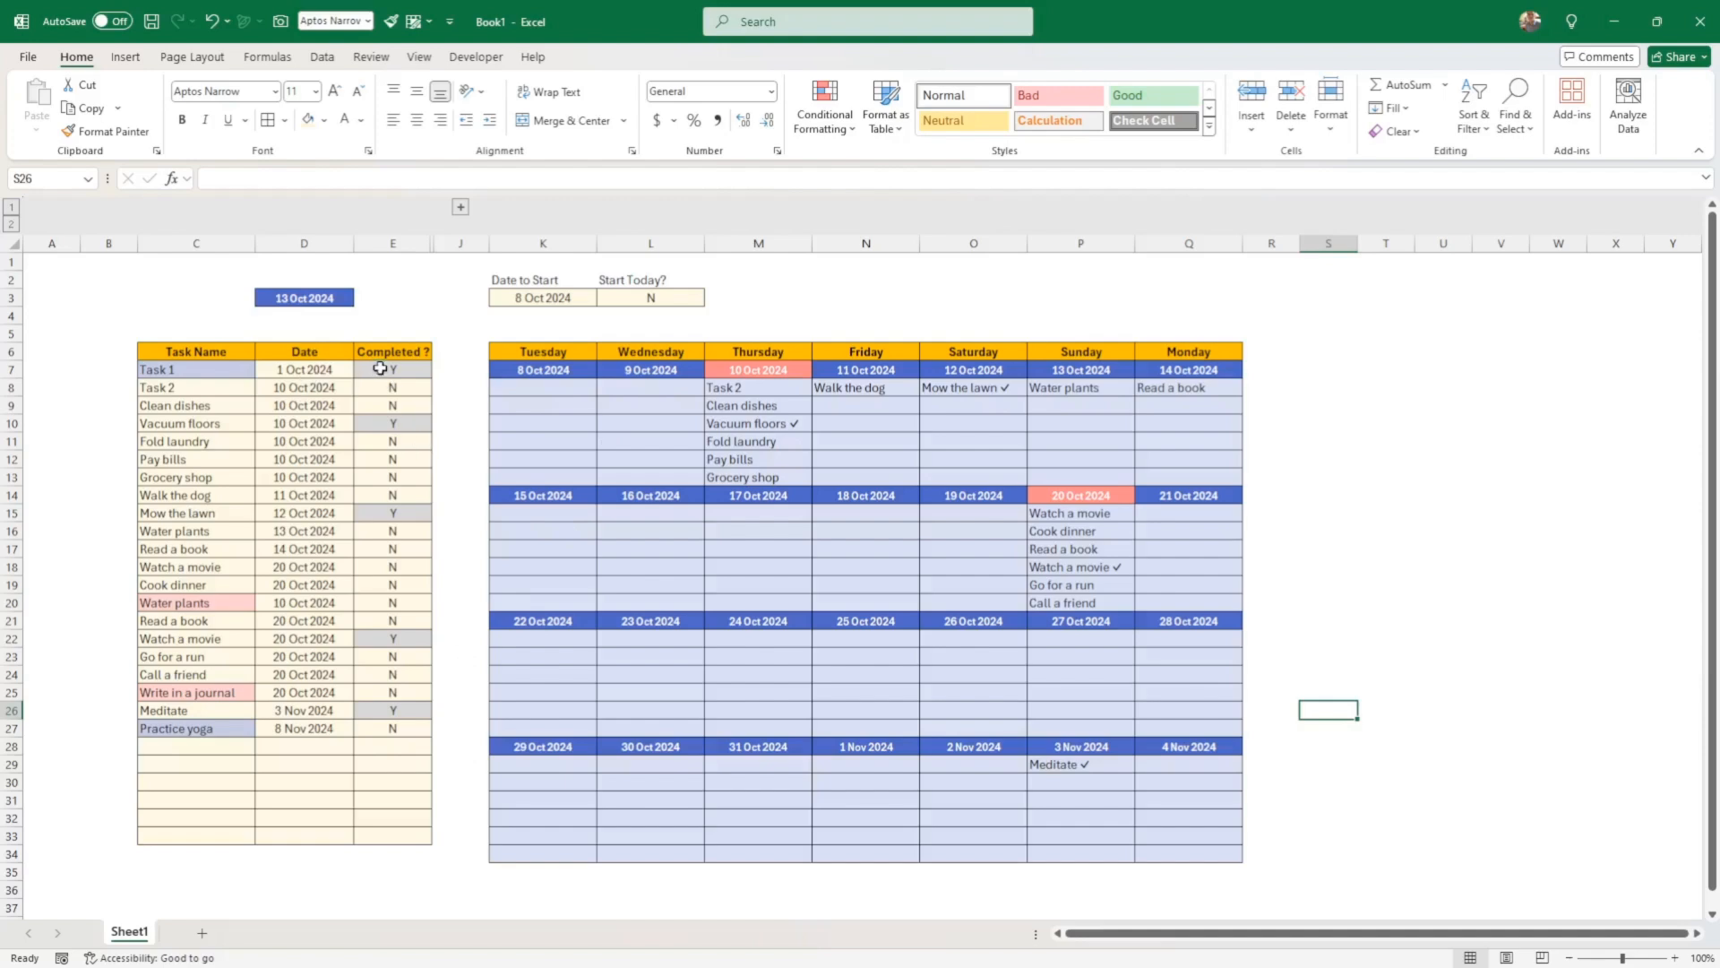
left_click_drag(387, 366, 379, 713)
left_click_drag(386, 733, 385, 726)
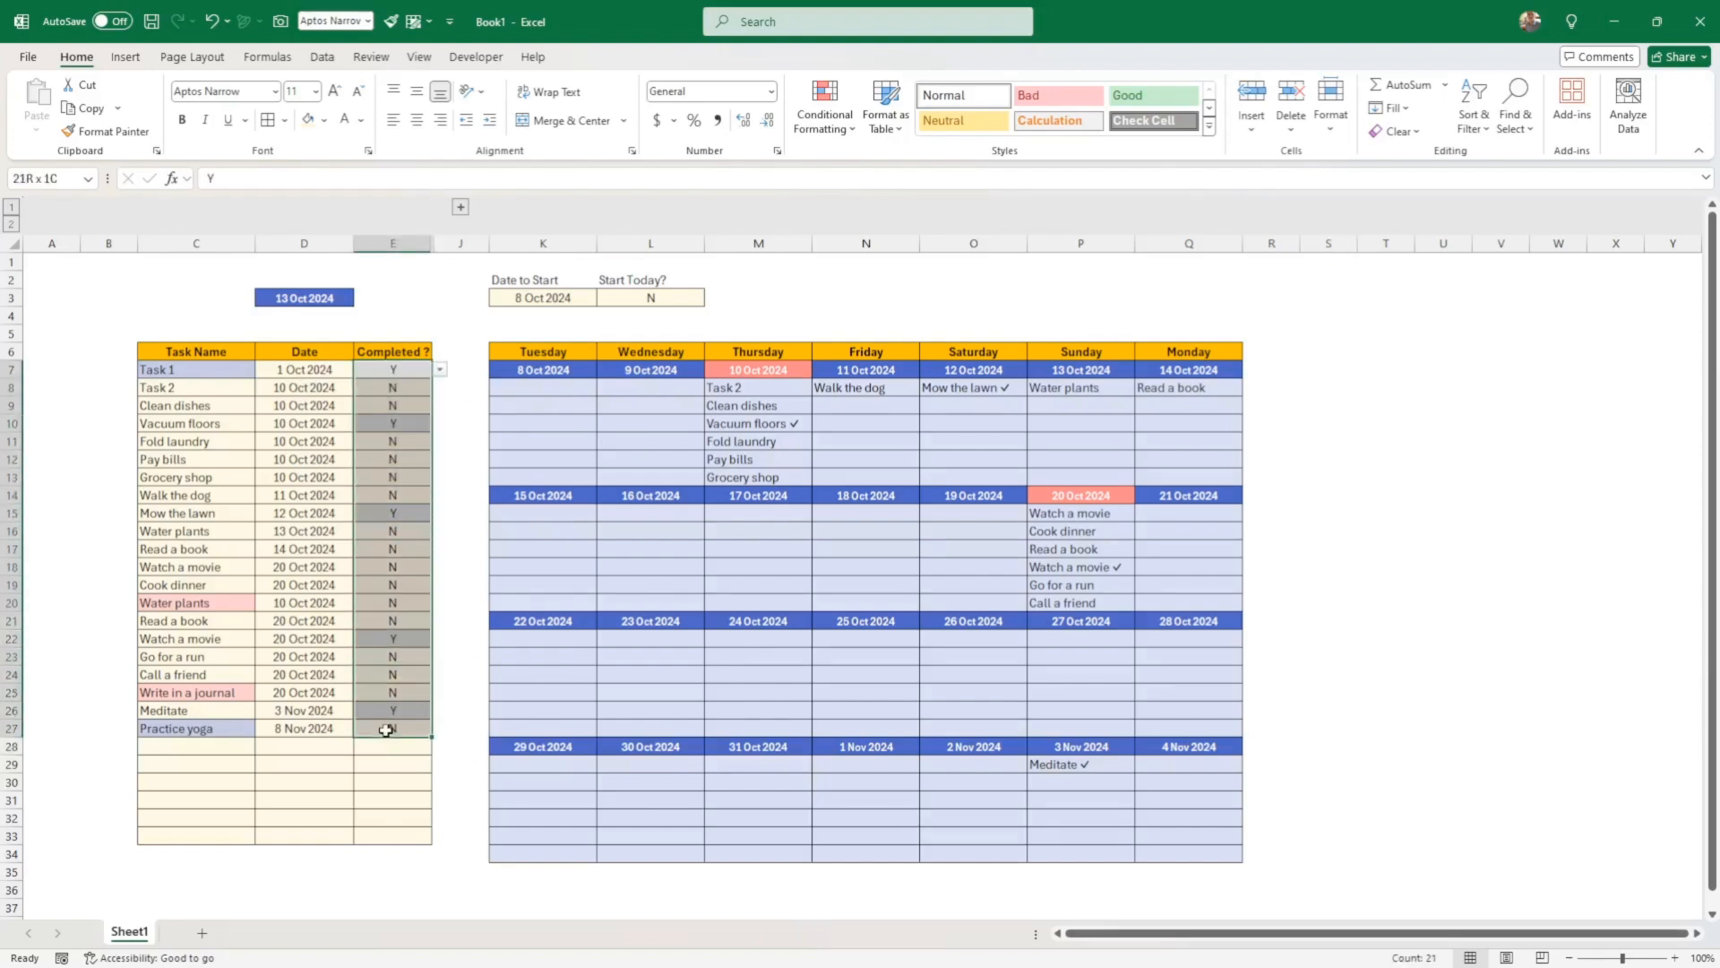
left_click(395, 728)
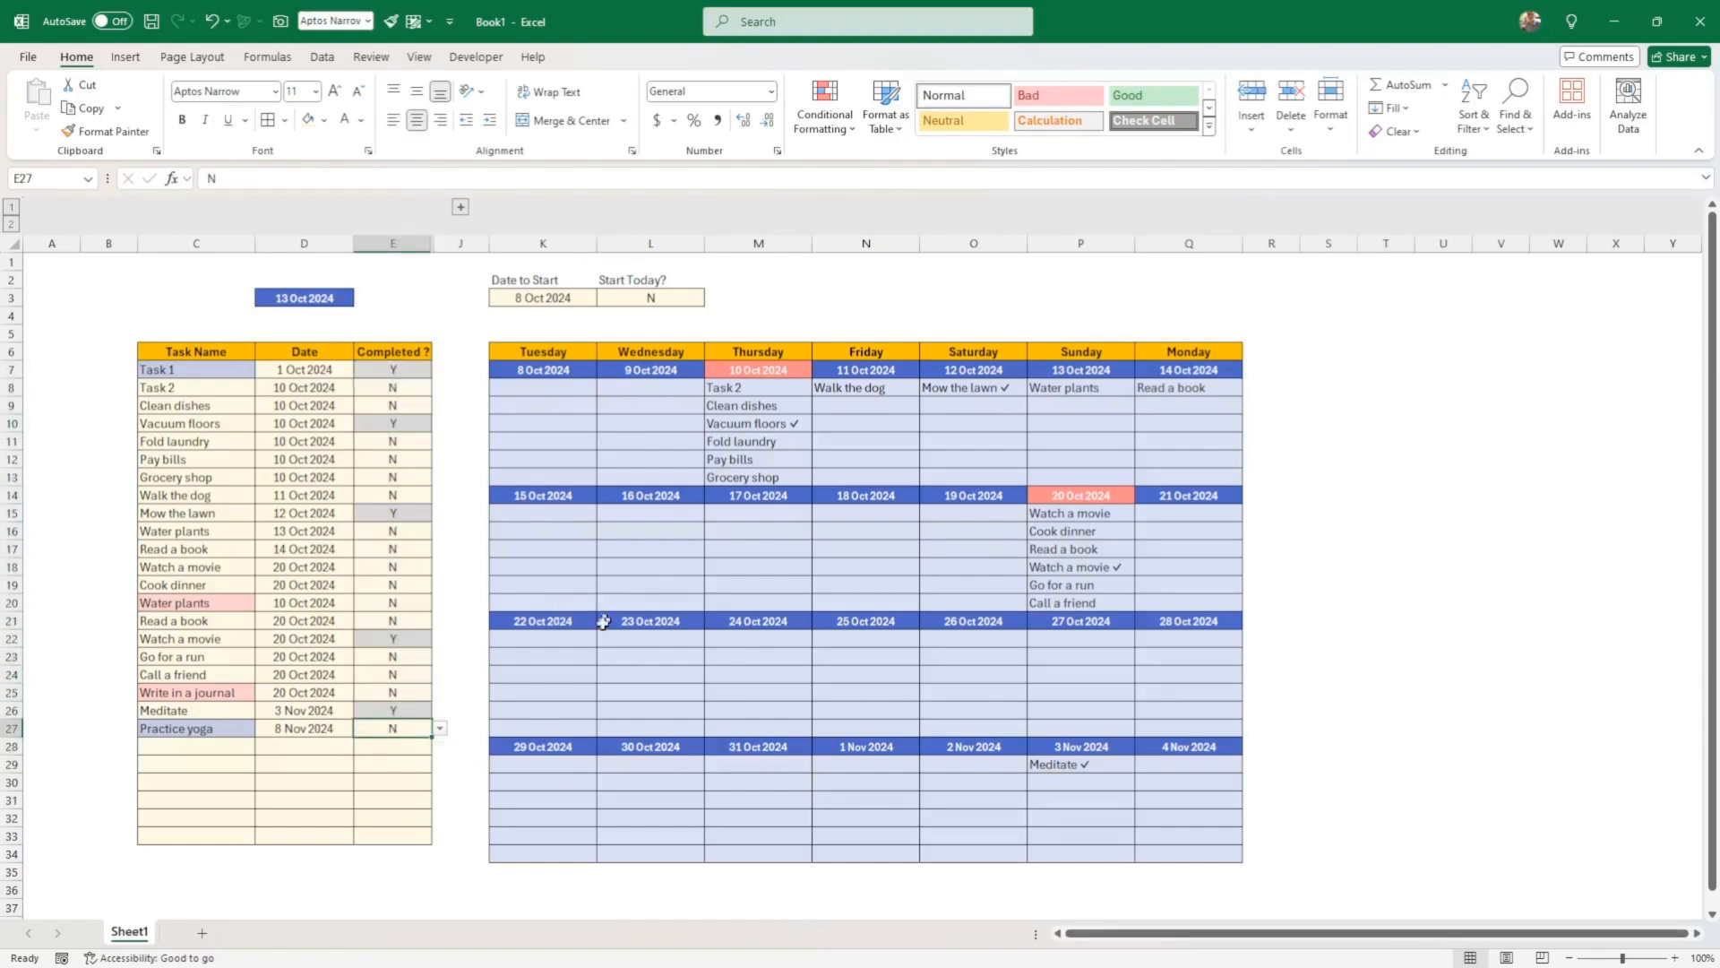
left_click(1084, 565)
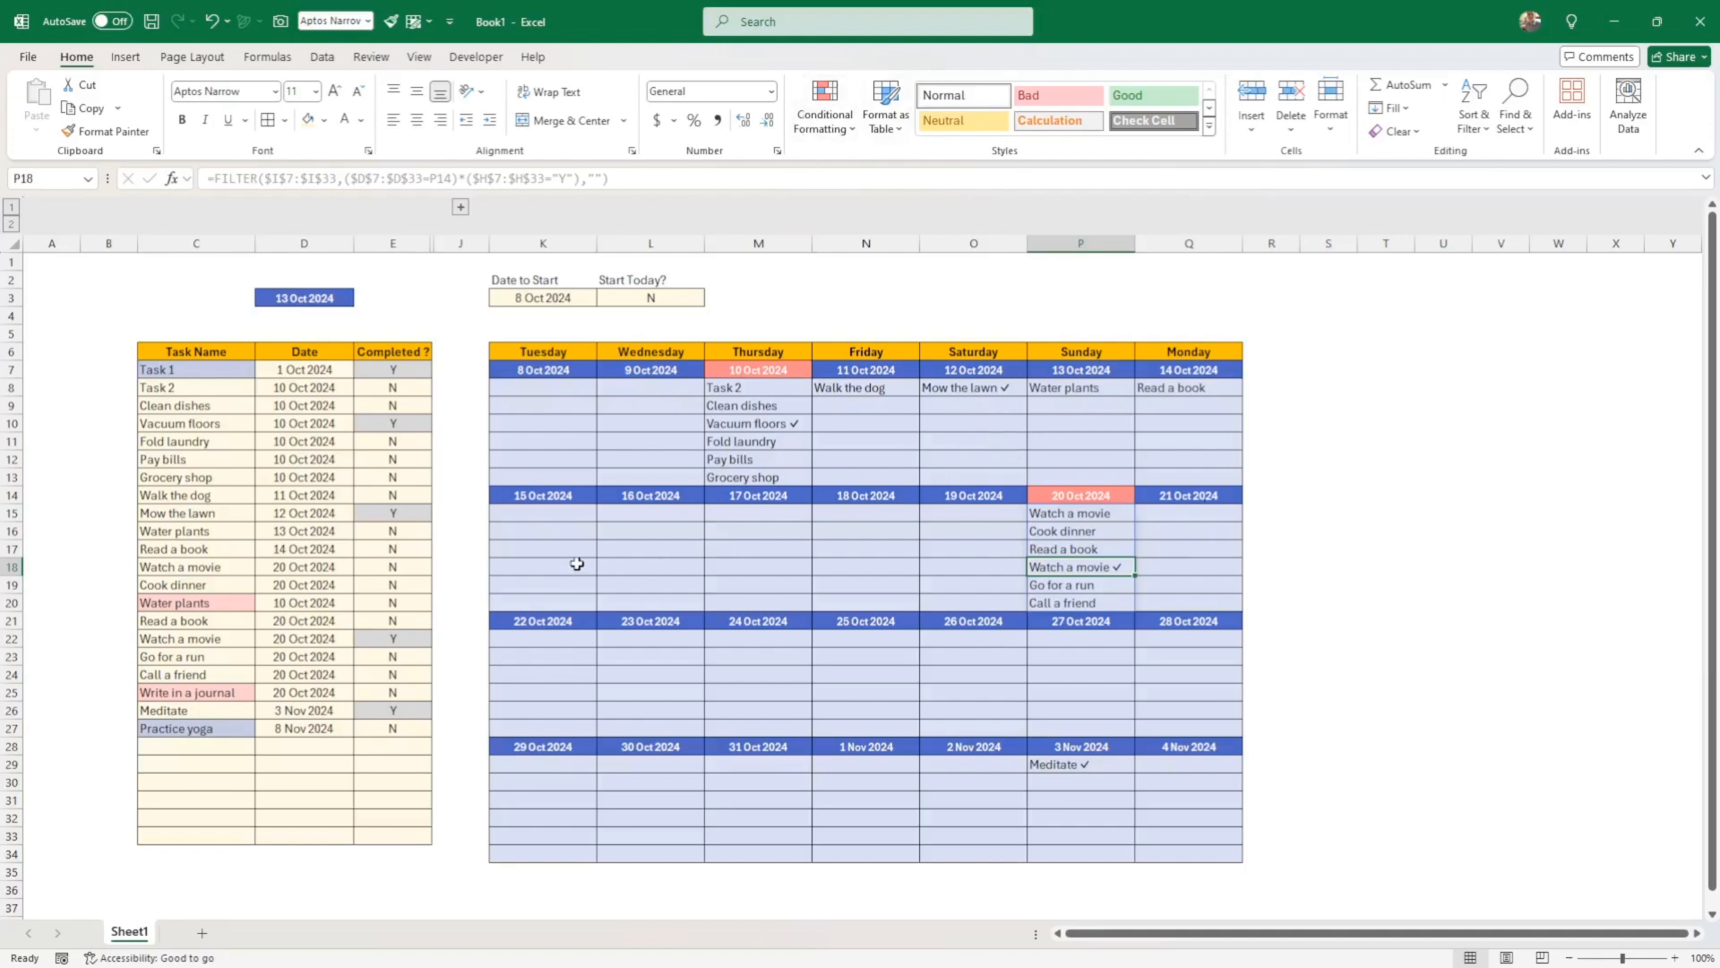
left_click(627, 566)
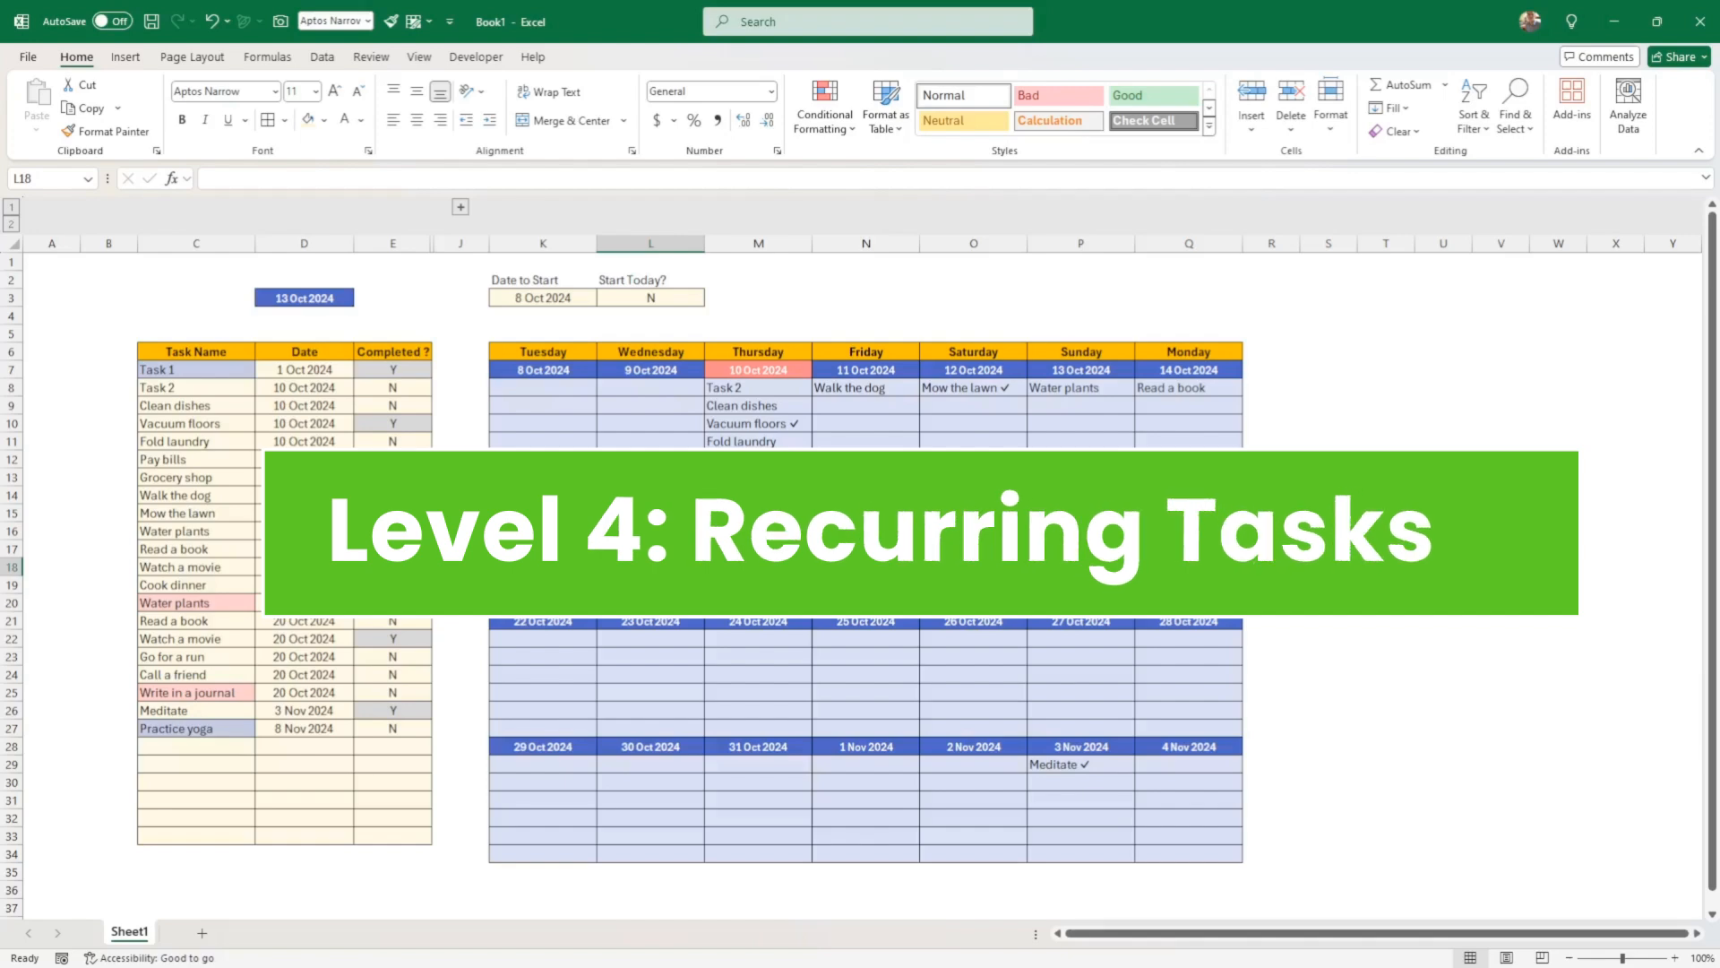
Extend the task table by one row, filling the empty formatted row C33:E33 down to row 34
scroll(627, 566, "down", 1)
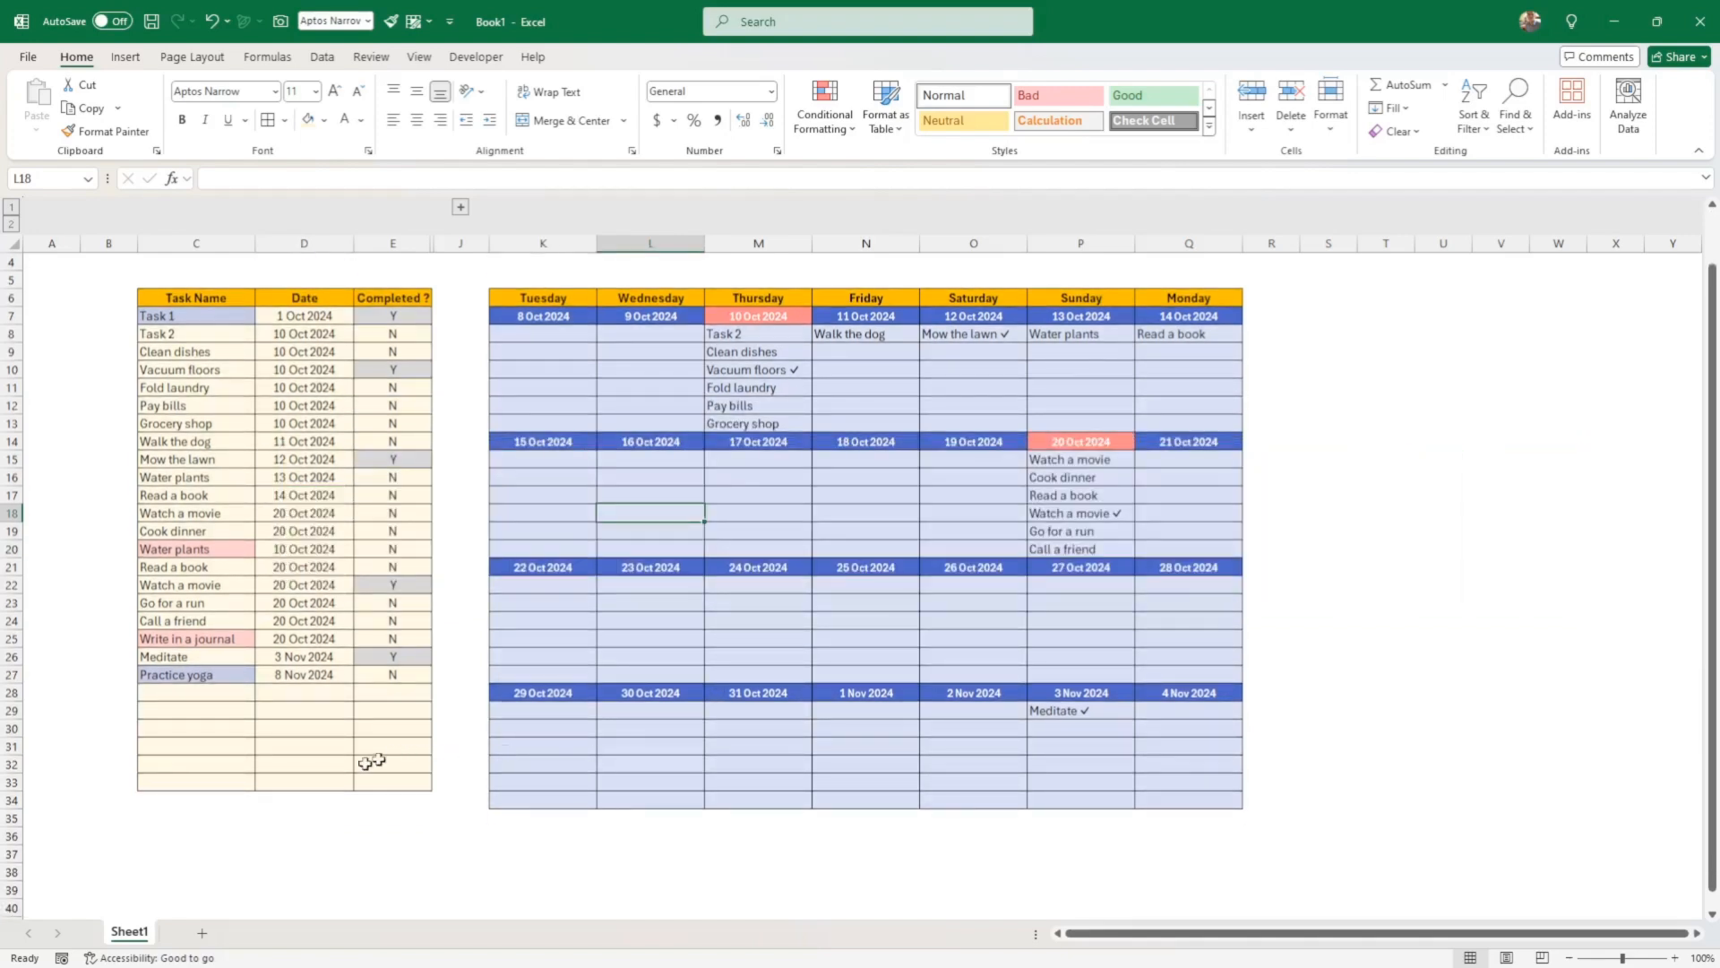
left_click_drag(229, 776, 435, 807)
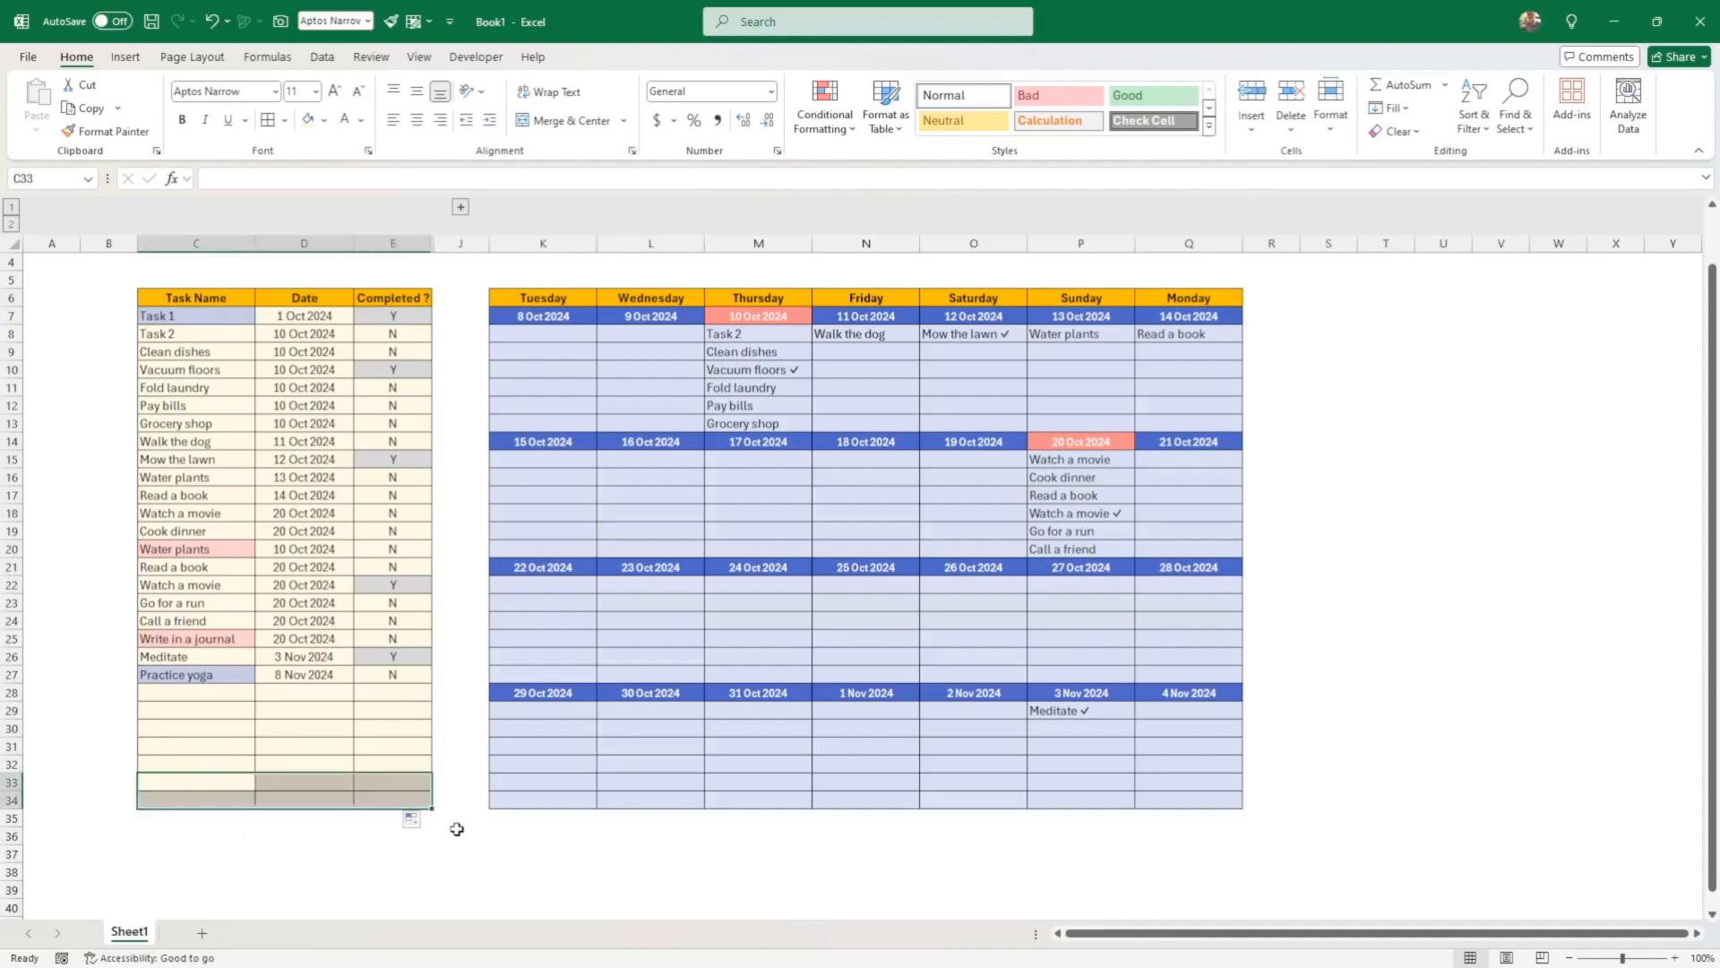
left_click(461, 835)
Copy the task table's header and first task row, C6:E7, to C36 below the table
left_click_drag(188, 299, 372, 317)
key("ctrl+c")
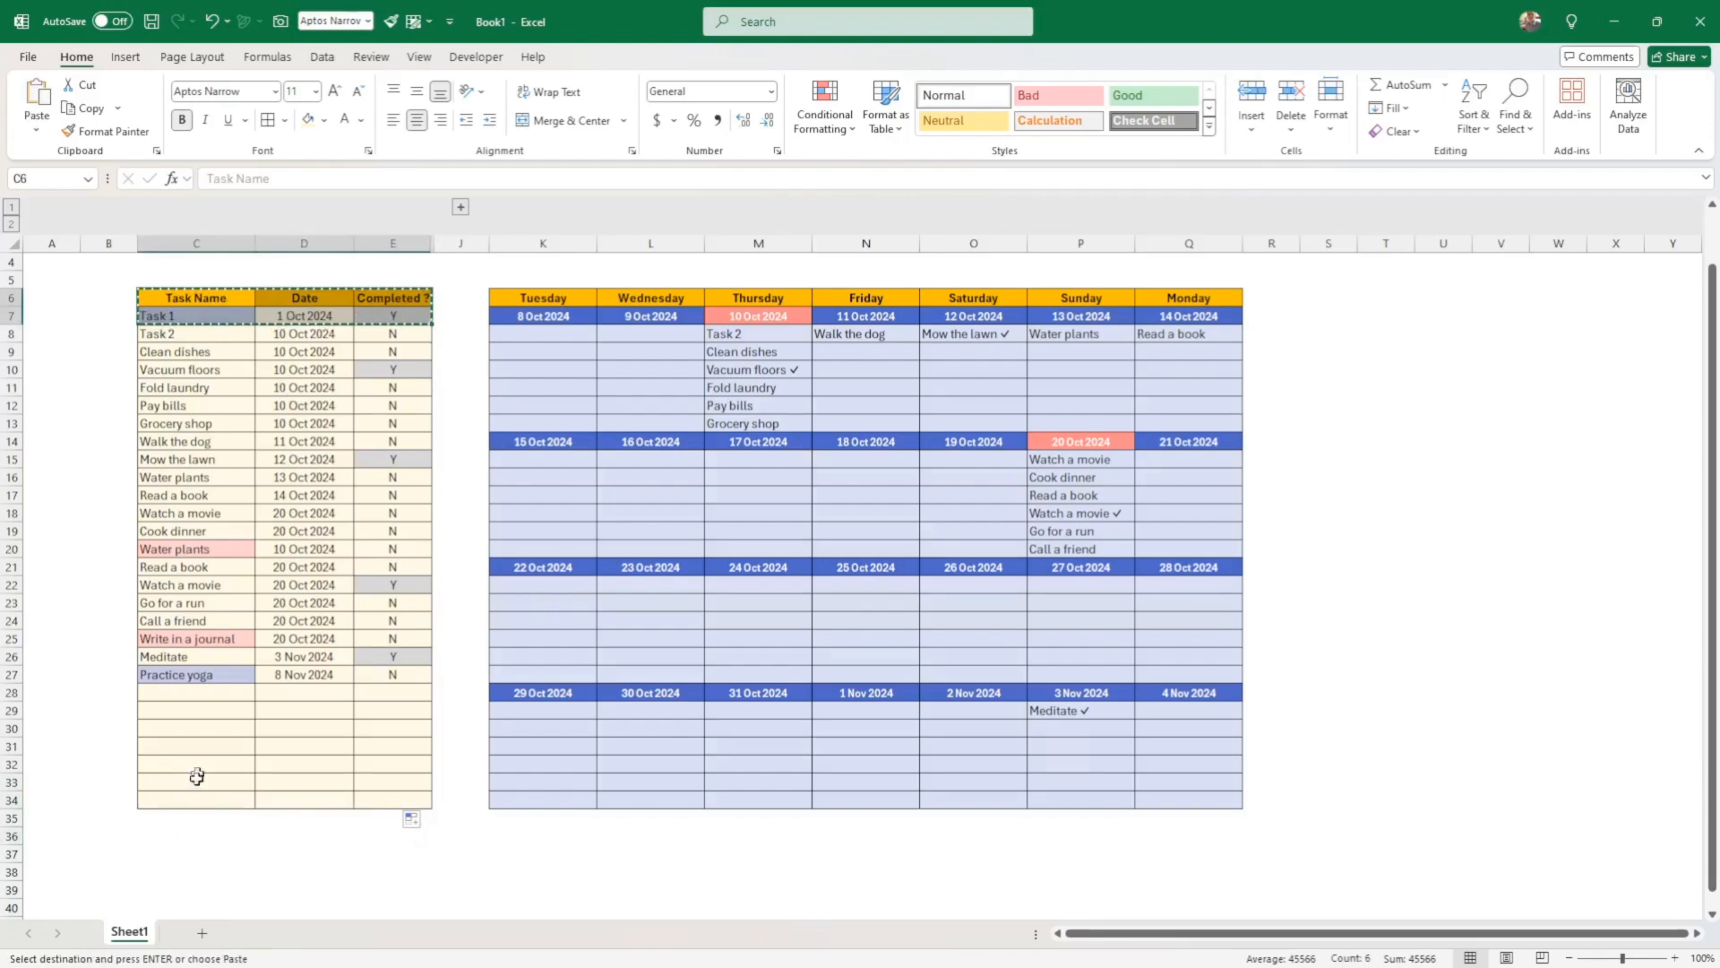
left_click(179, 840)
key("ctrl+v")
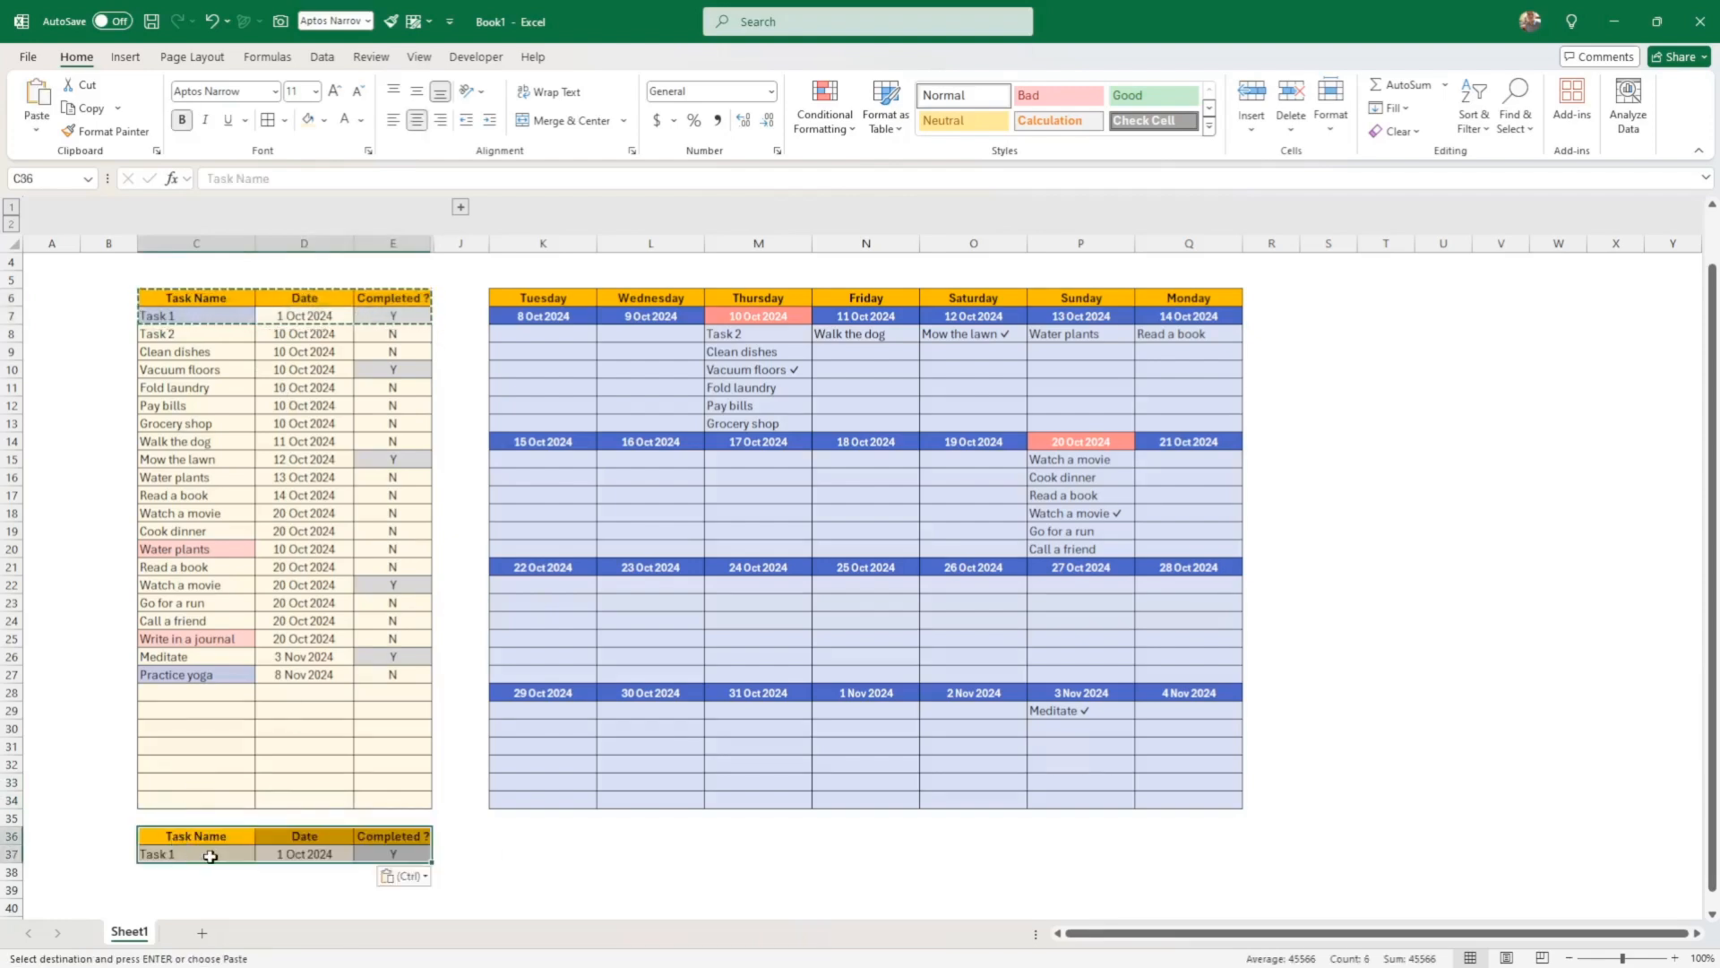
Remove the Completed ? column from the copied table by filling blank cell E35 down over E36:E37
left_click(211, 854)
scroll(621, 811, "down", 4)
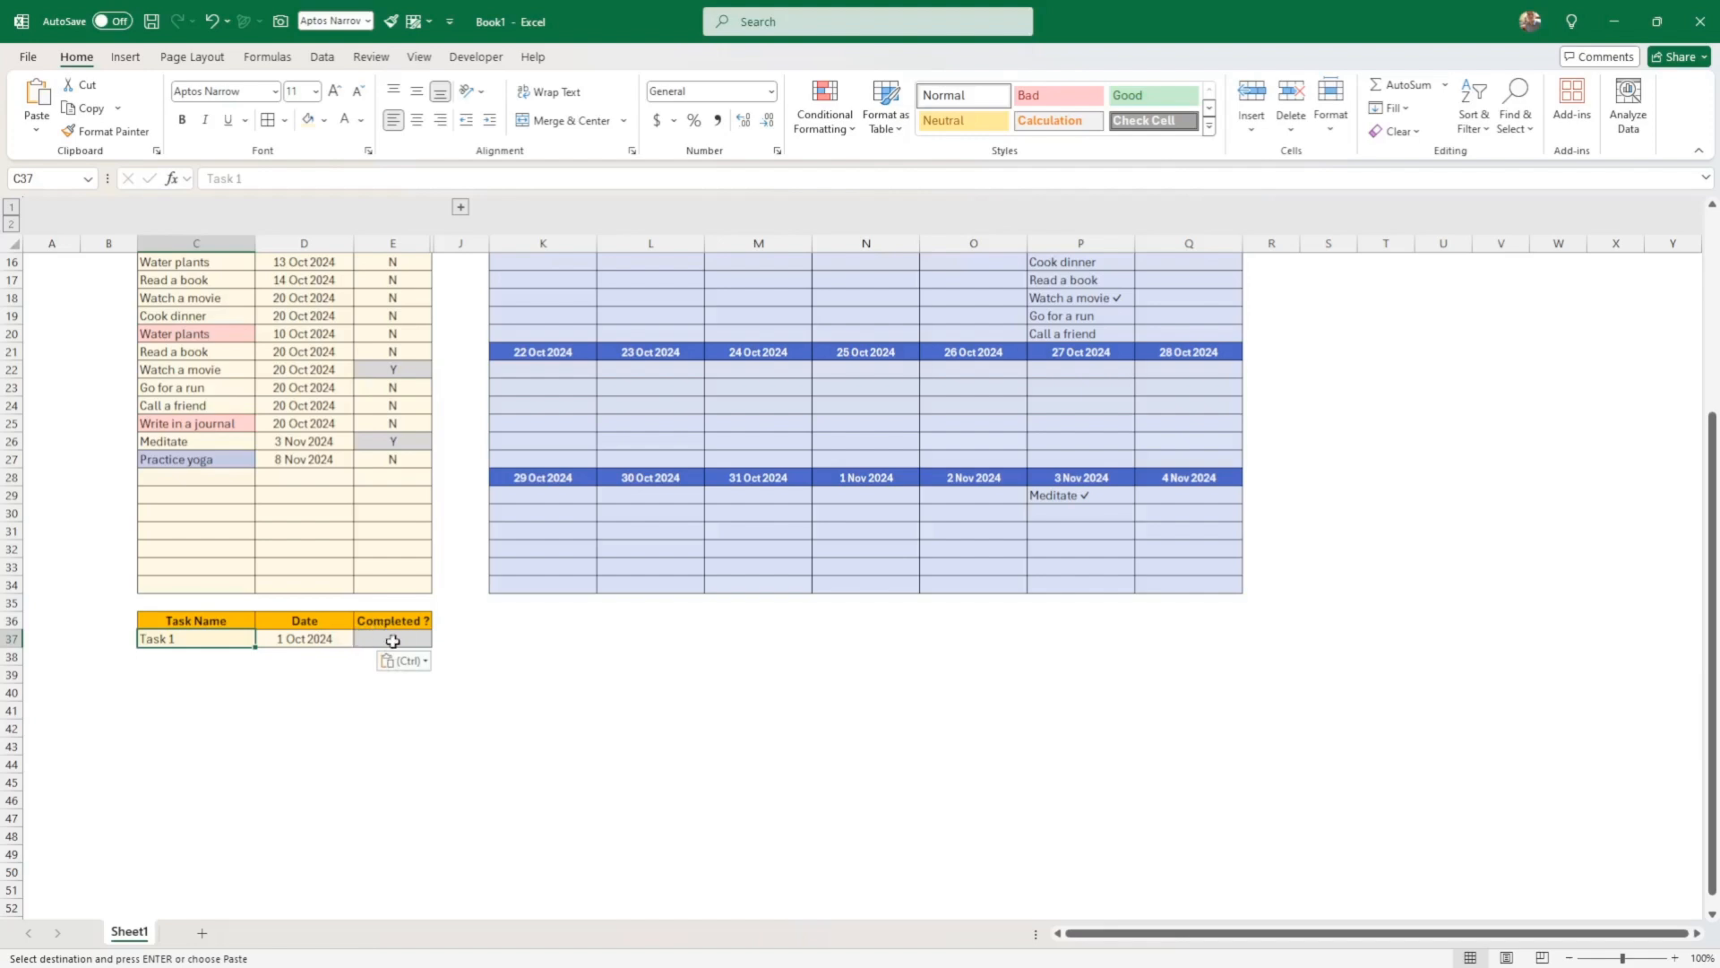
scroll(395, 642, "up", 1)
left_click(423, 658)
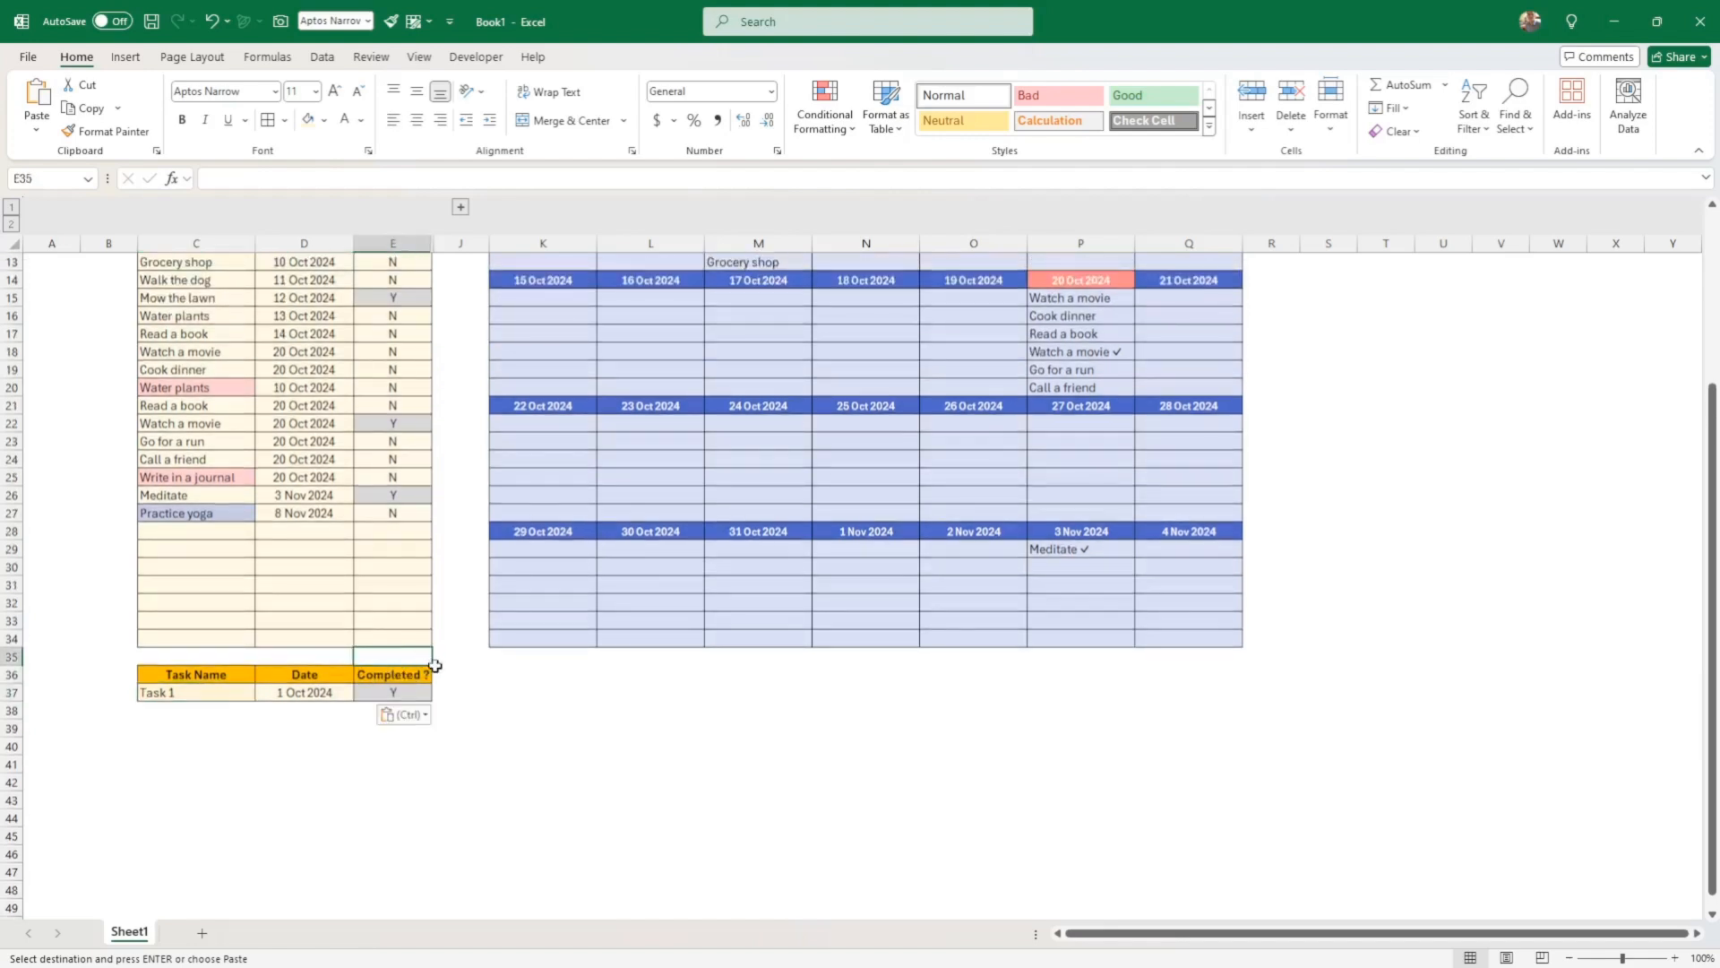
left_click_drag(431, 664, 432, 700)
left_click(483, 712)
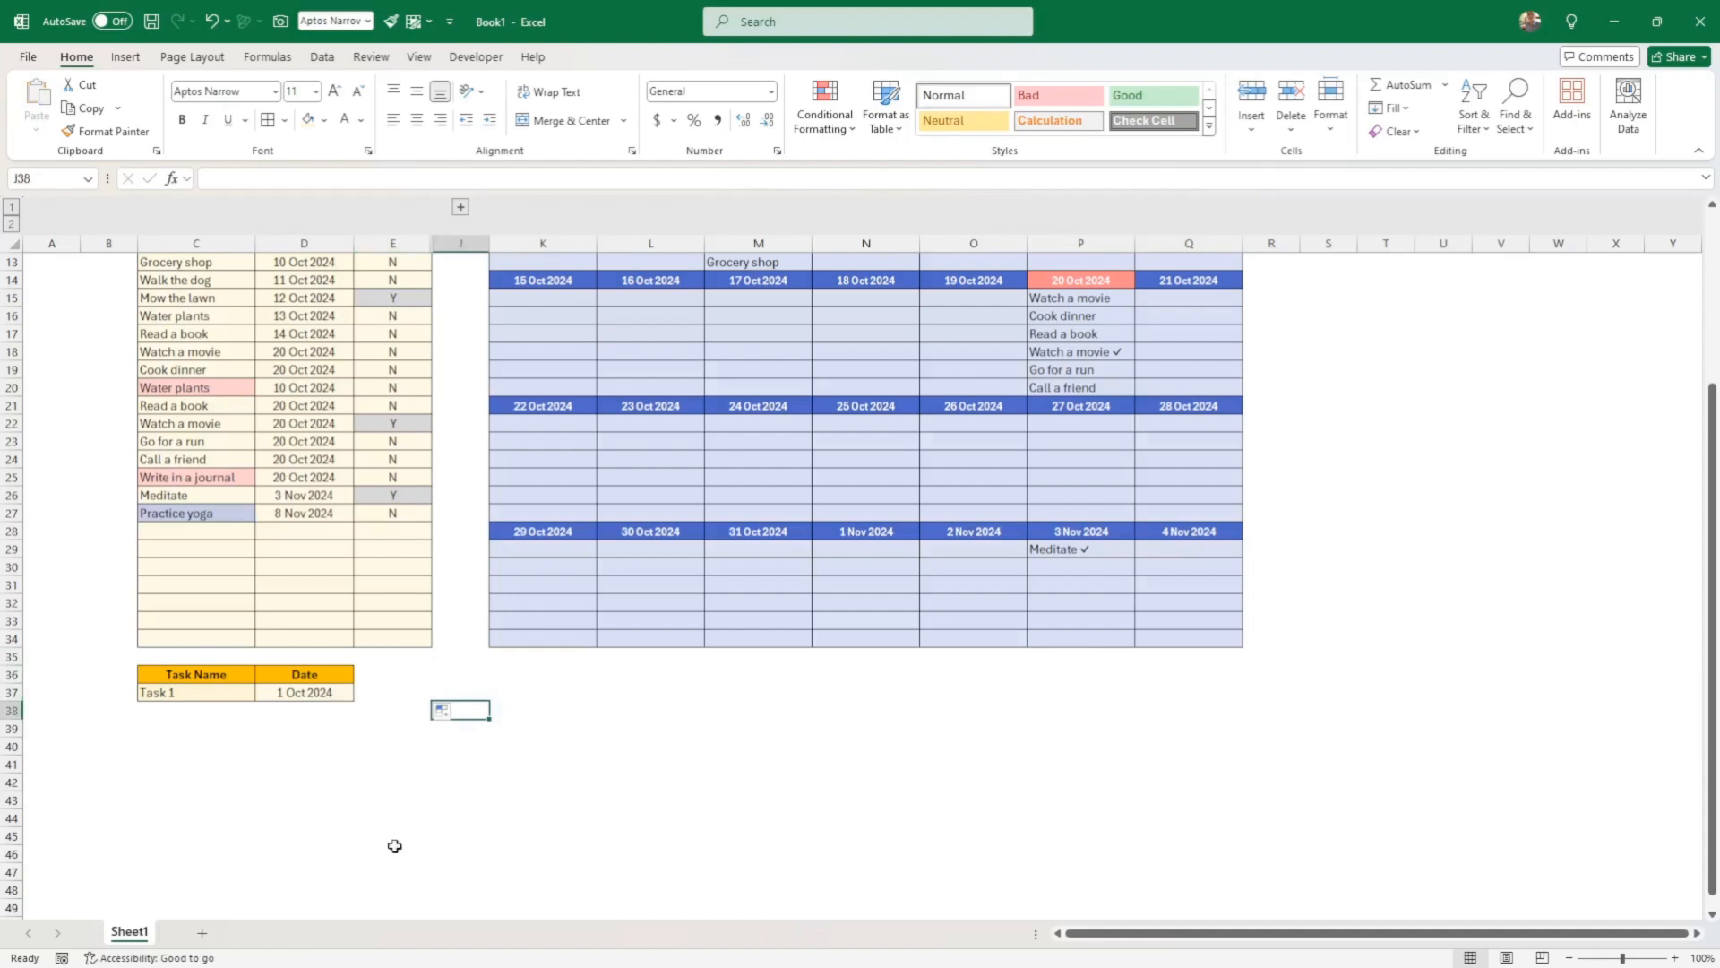
Rename the Date header in D36 of the copied table to Day
scroll(683, 664, "up", 3)
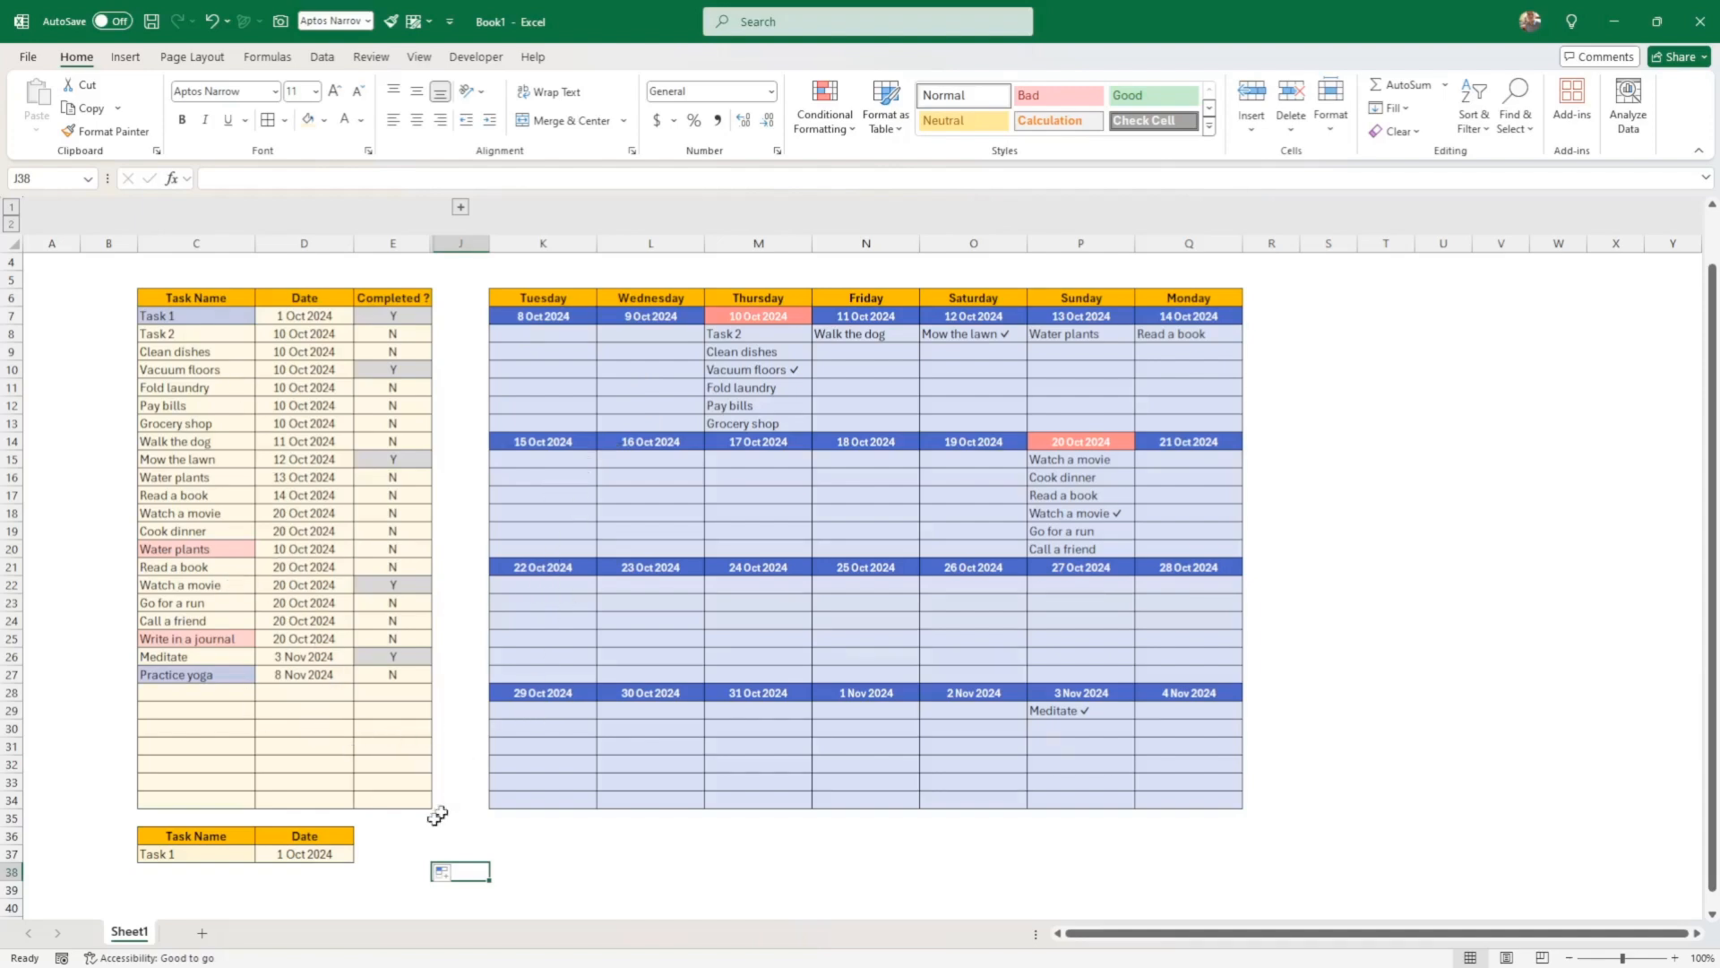
left_click(196, 855)
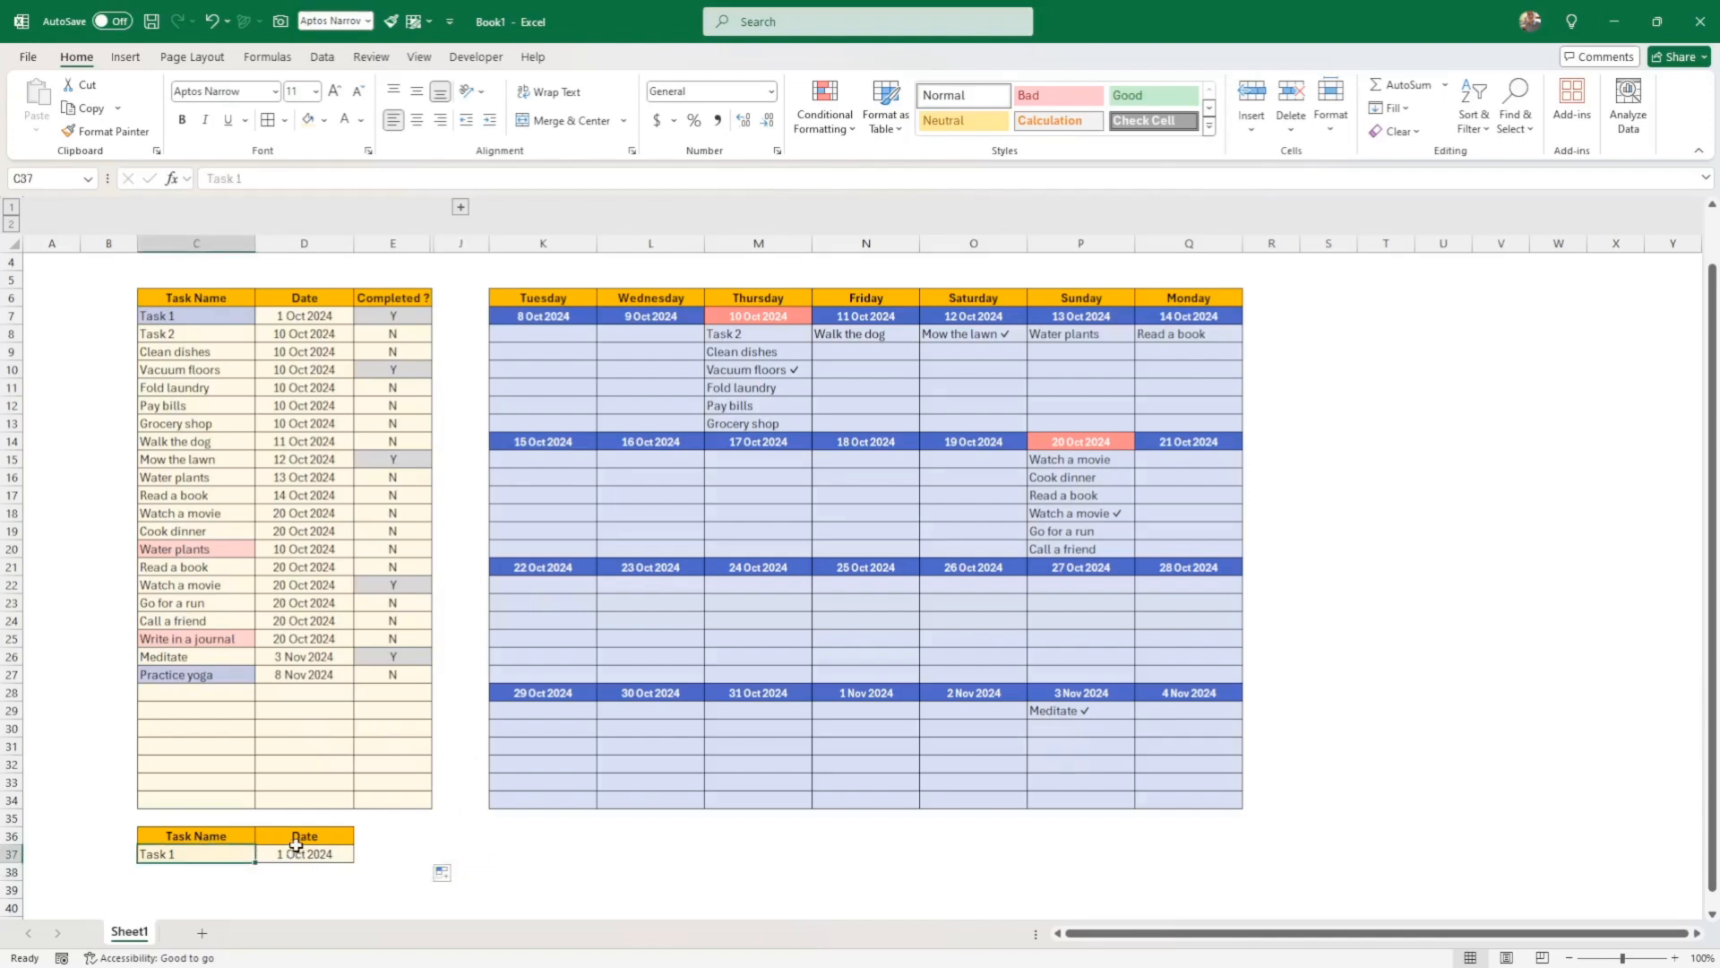
left_click(296, 845)
type("Da")
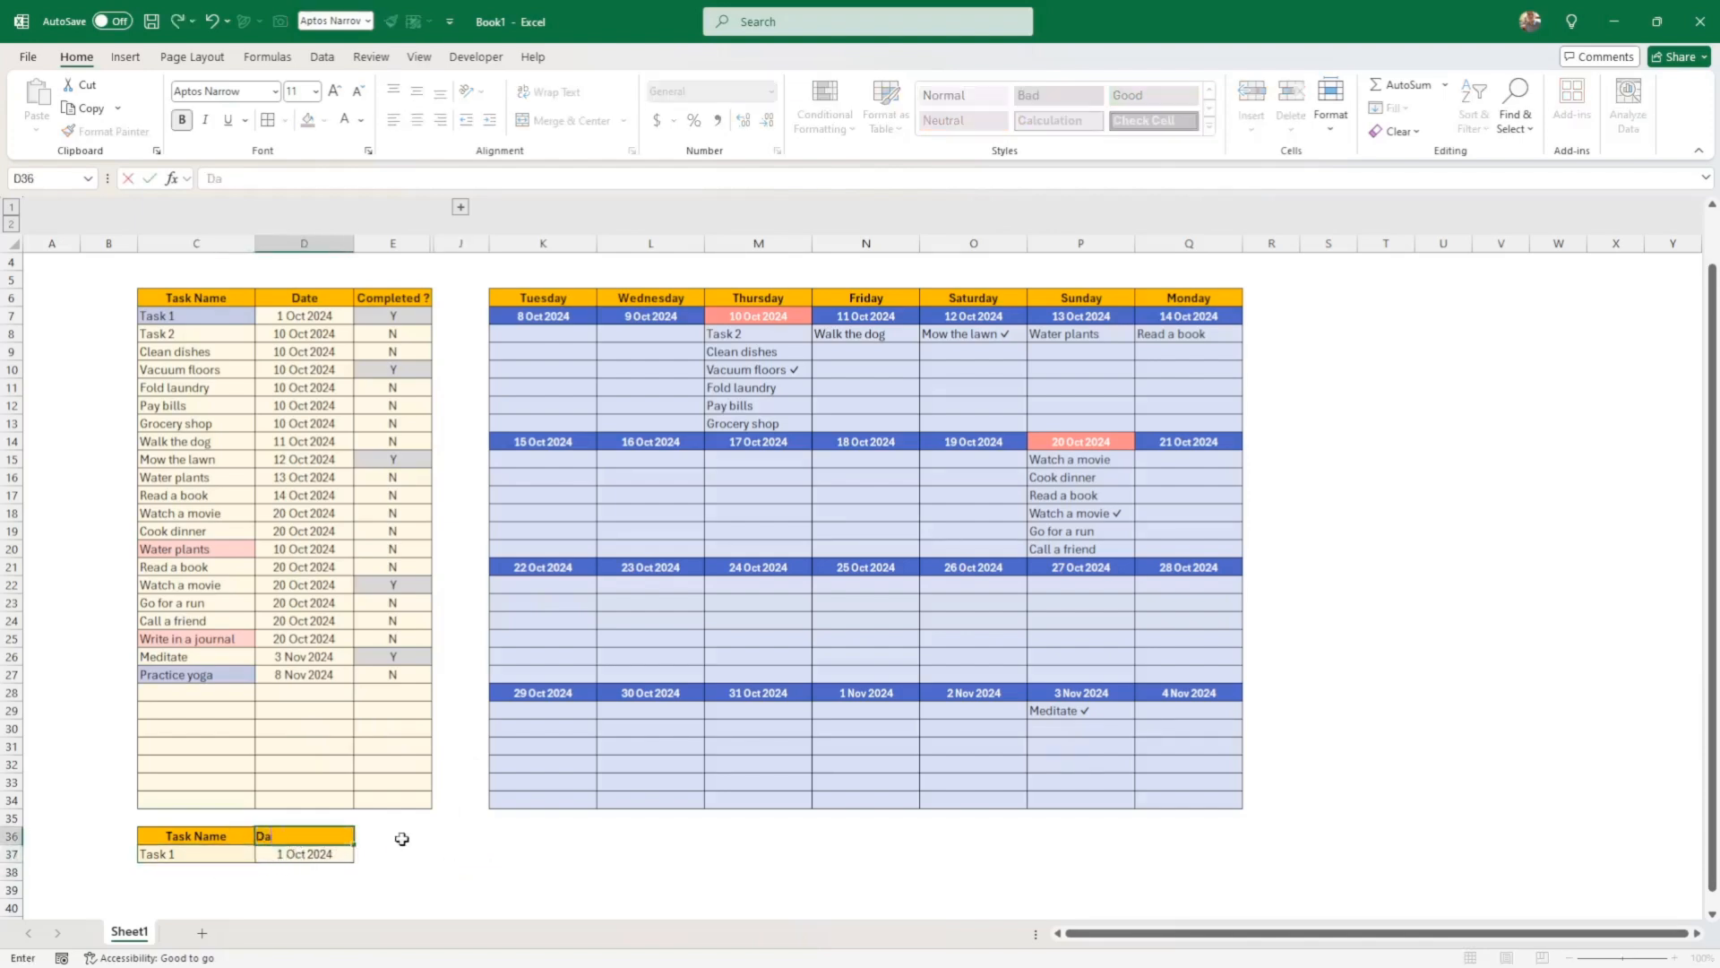
key("Return")
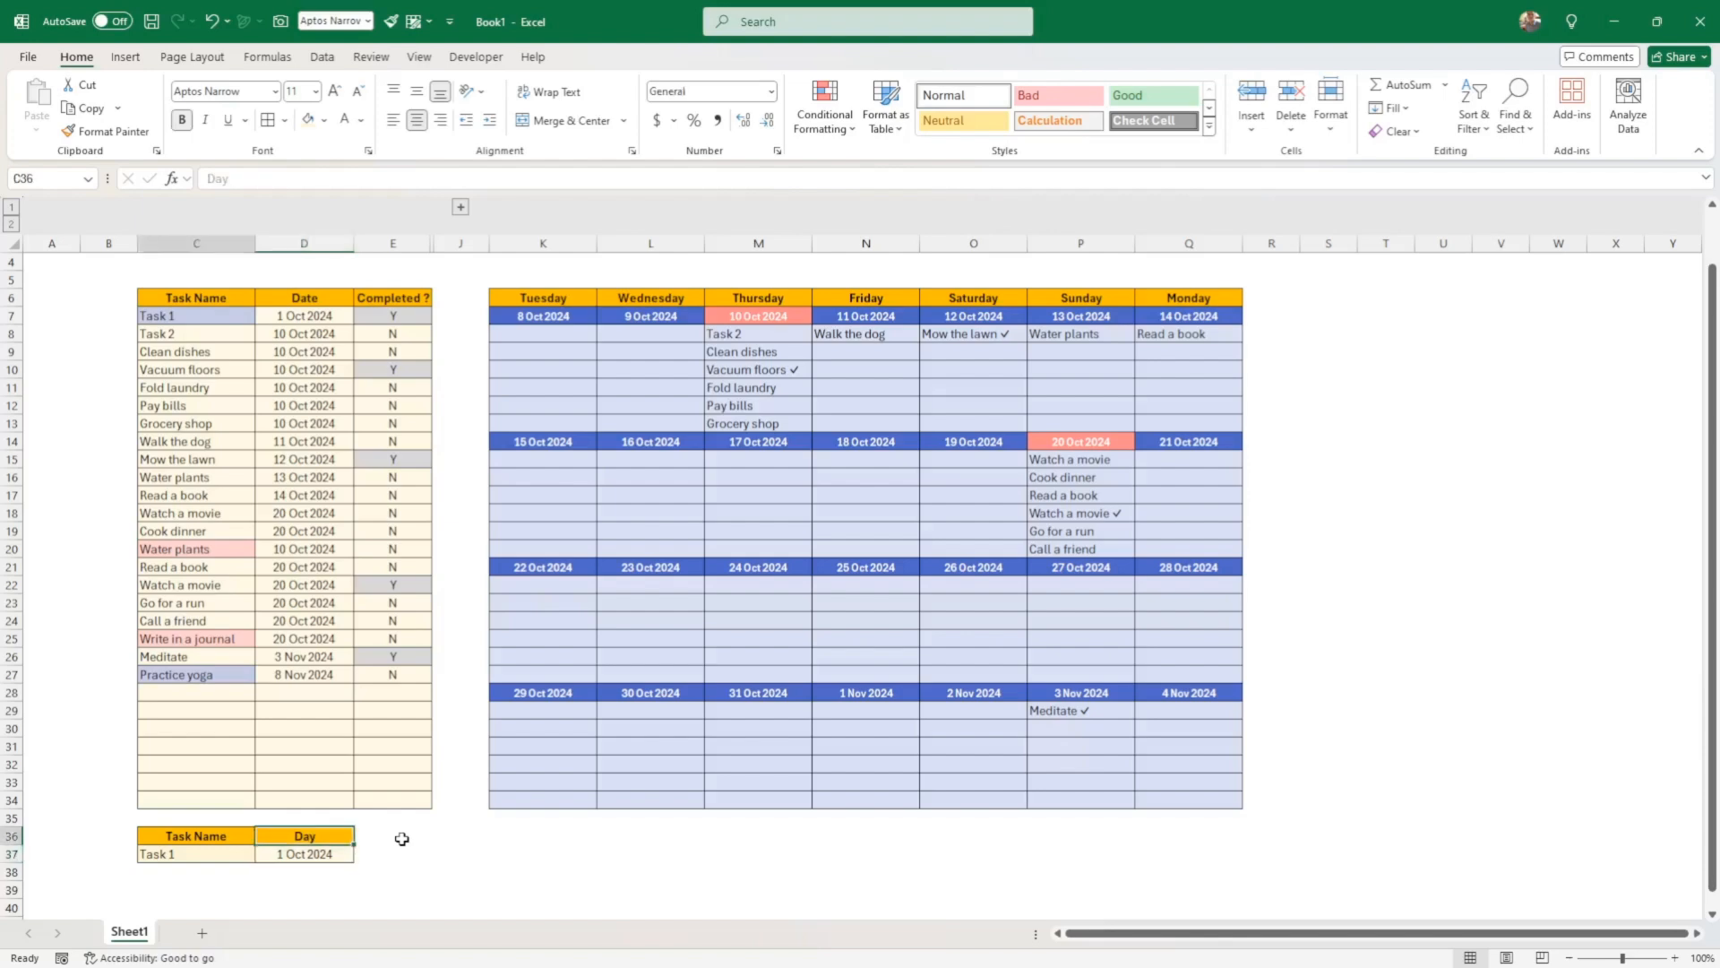
Expand the collapsed group of helper columns between the task table and the calendar
key("Return")
key("Return")
key("Return")
key("Return")
key("Return")
key("Return")
key("Return")
key("Return")
key("Return")
key("Return")
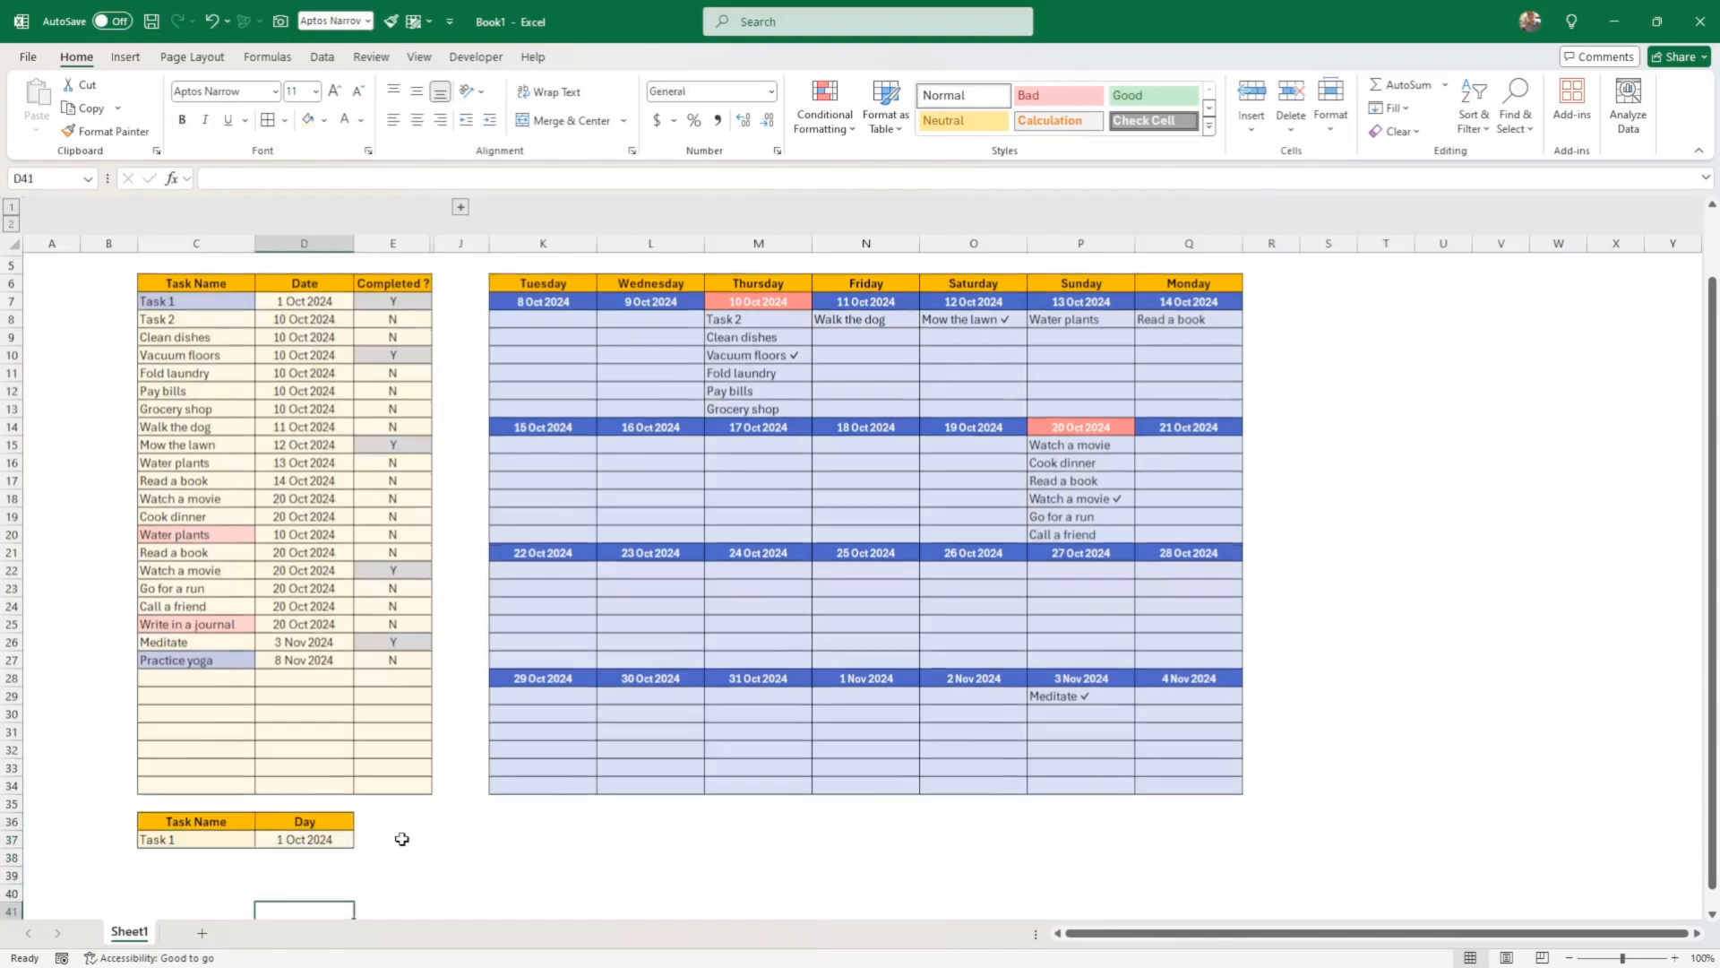
key("Return")
key("Return")
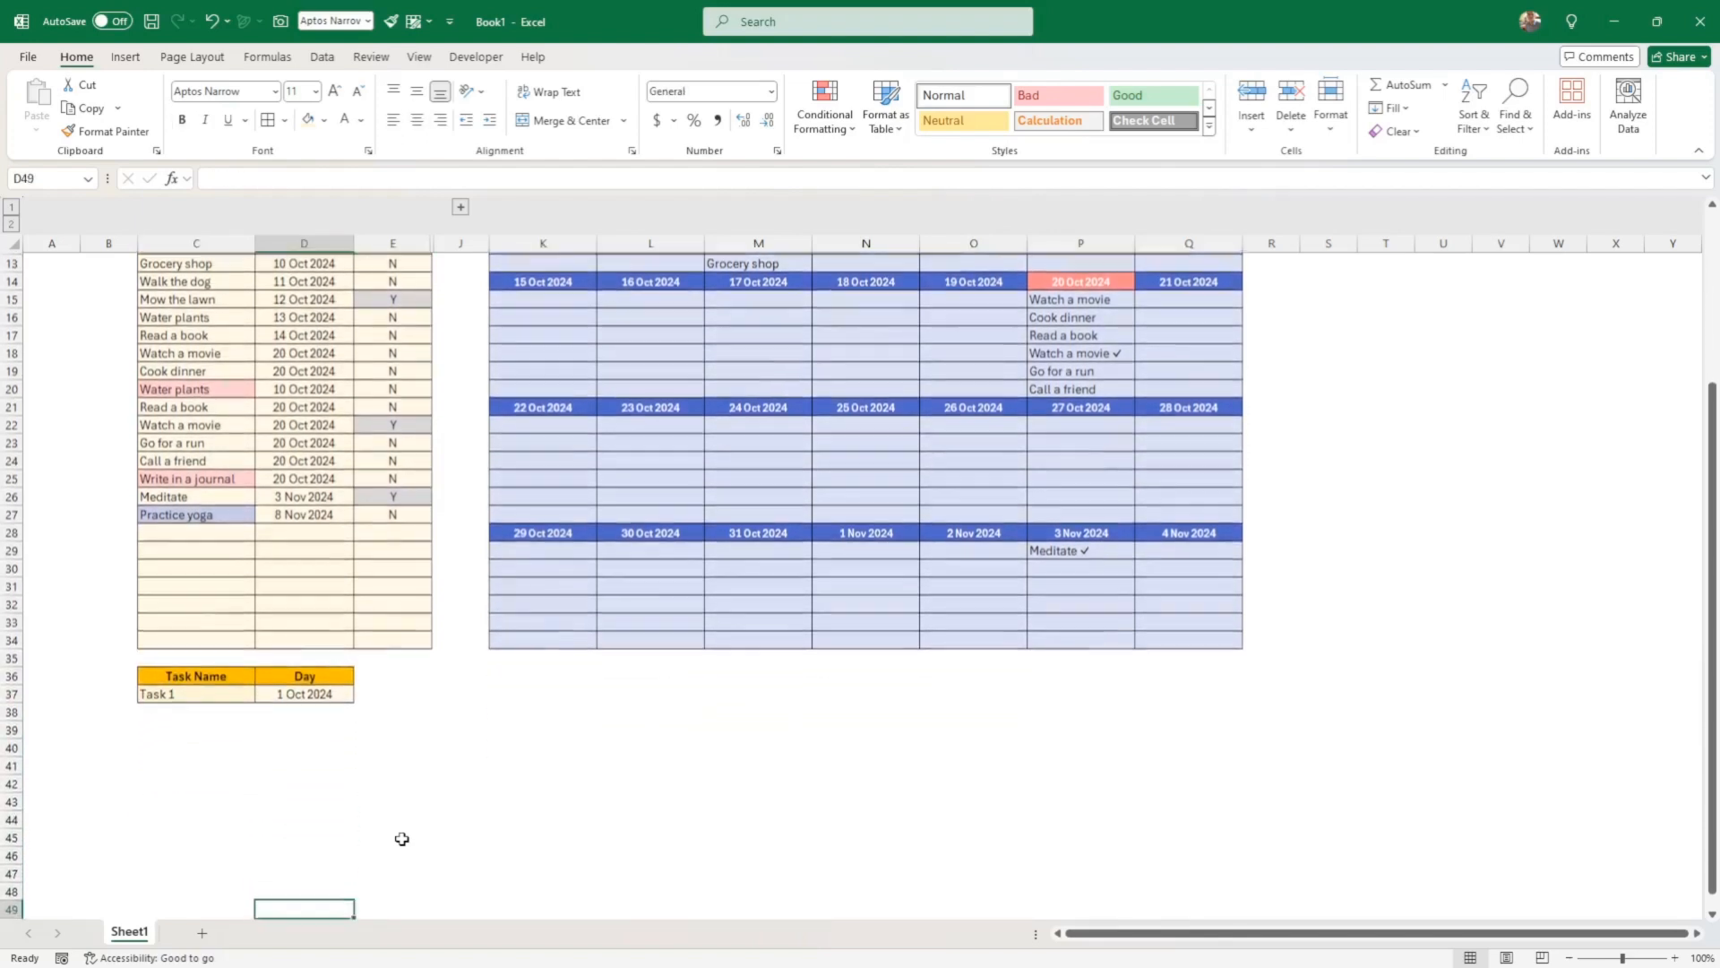
left_click(459, 208)
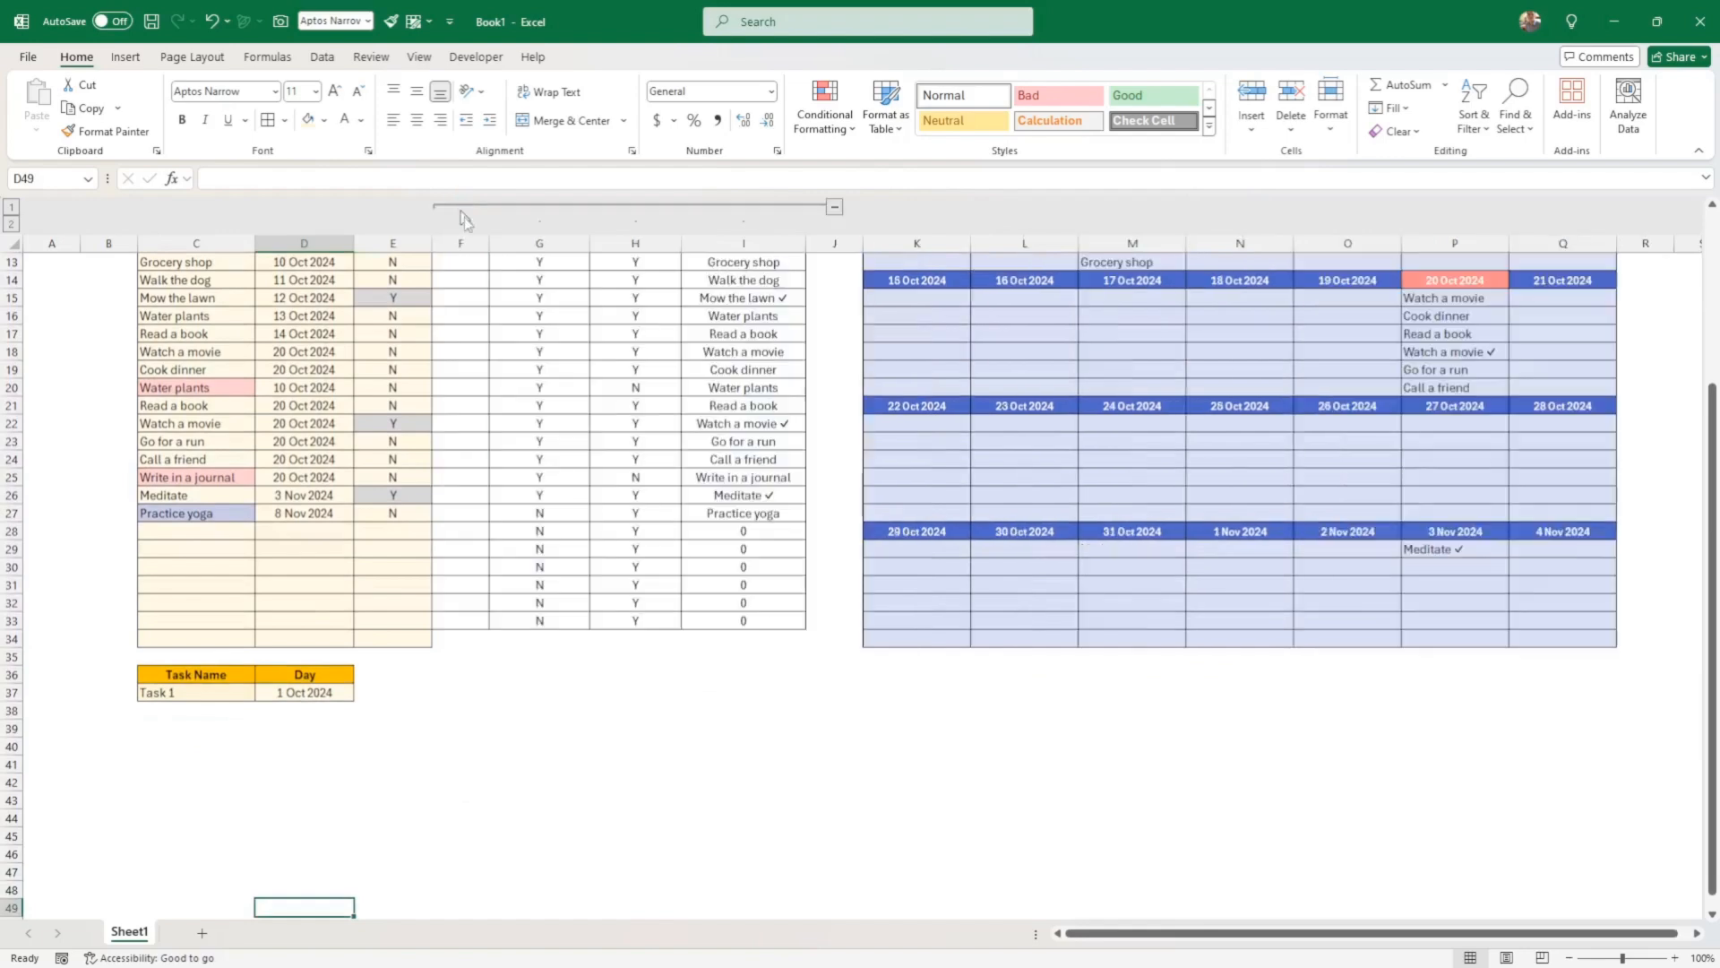
scroll(660, 595, "down", 1)
scroll(663, 667, "up", 5)
scroll(663, 667, "down", 6)
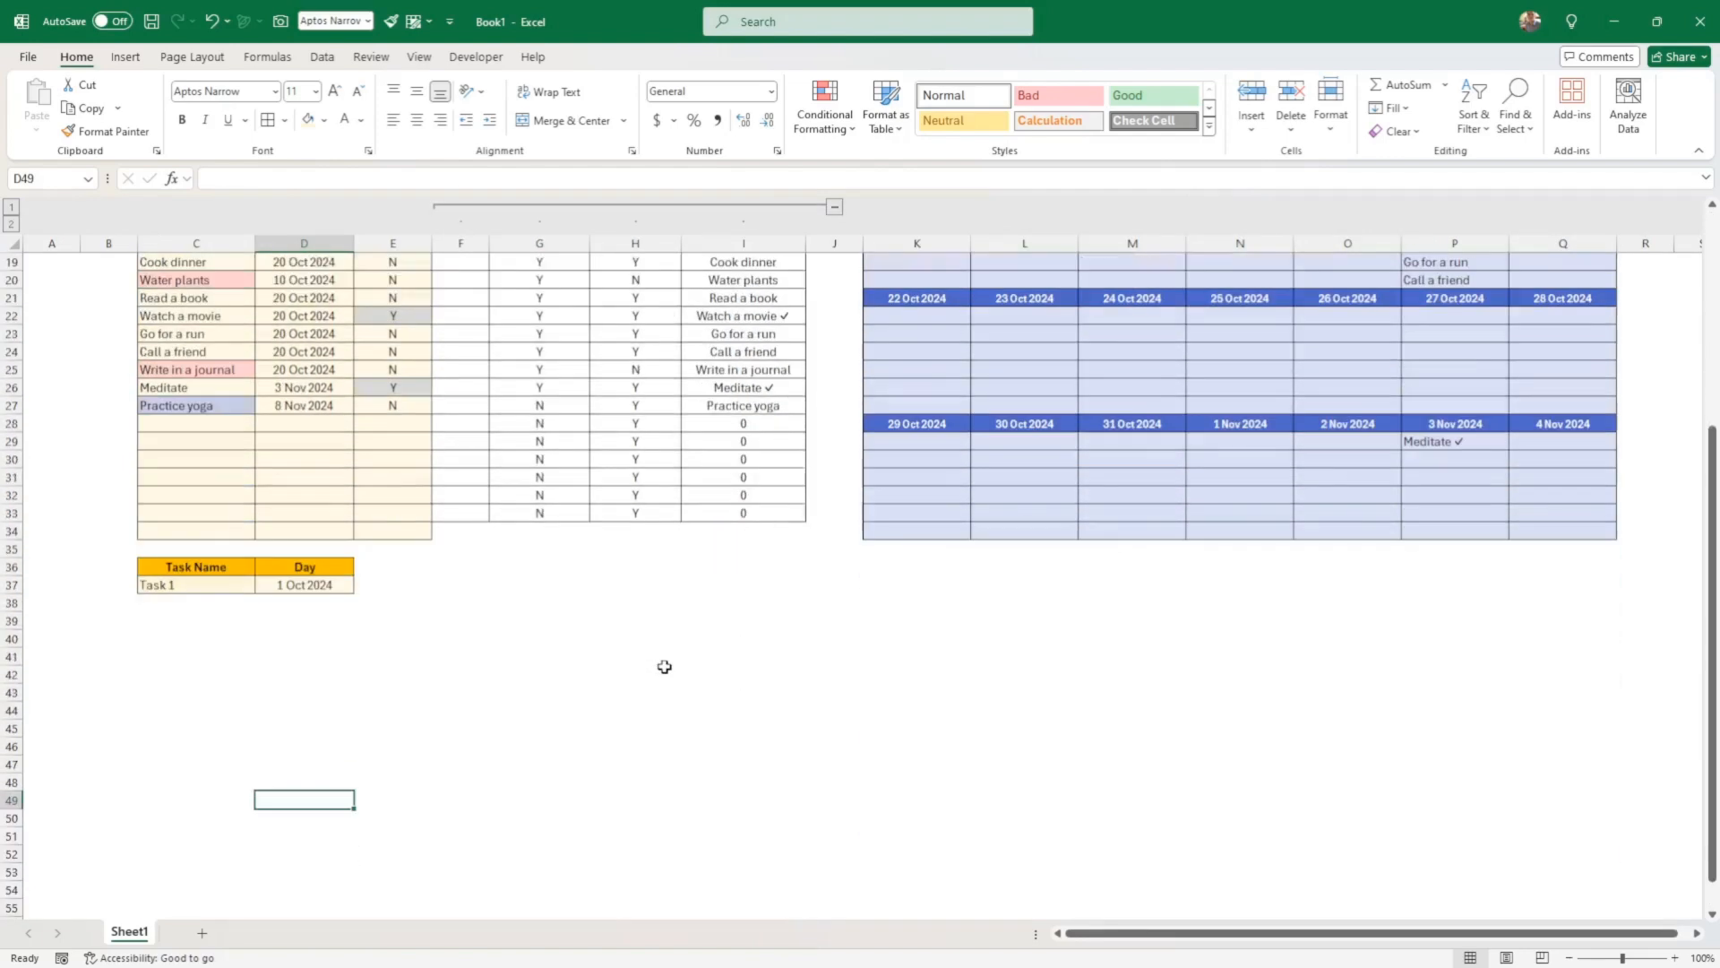
List the weekdays from Sunday to Saturday in G41:G47, entering Sunday and Monday and filling the series down
left_click(514, 656)
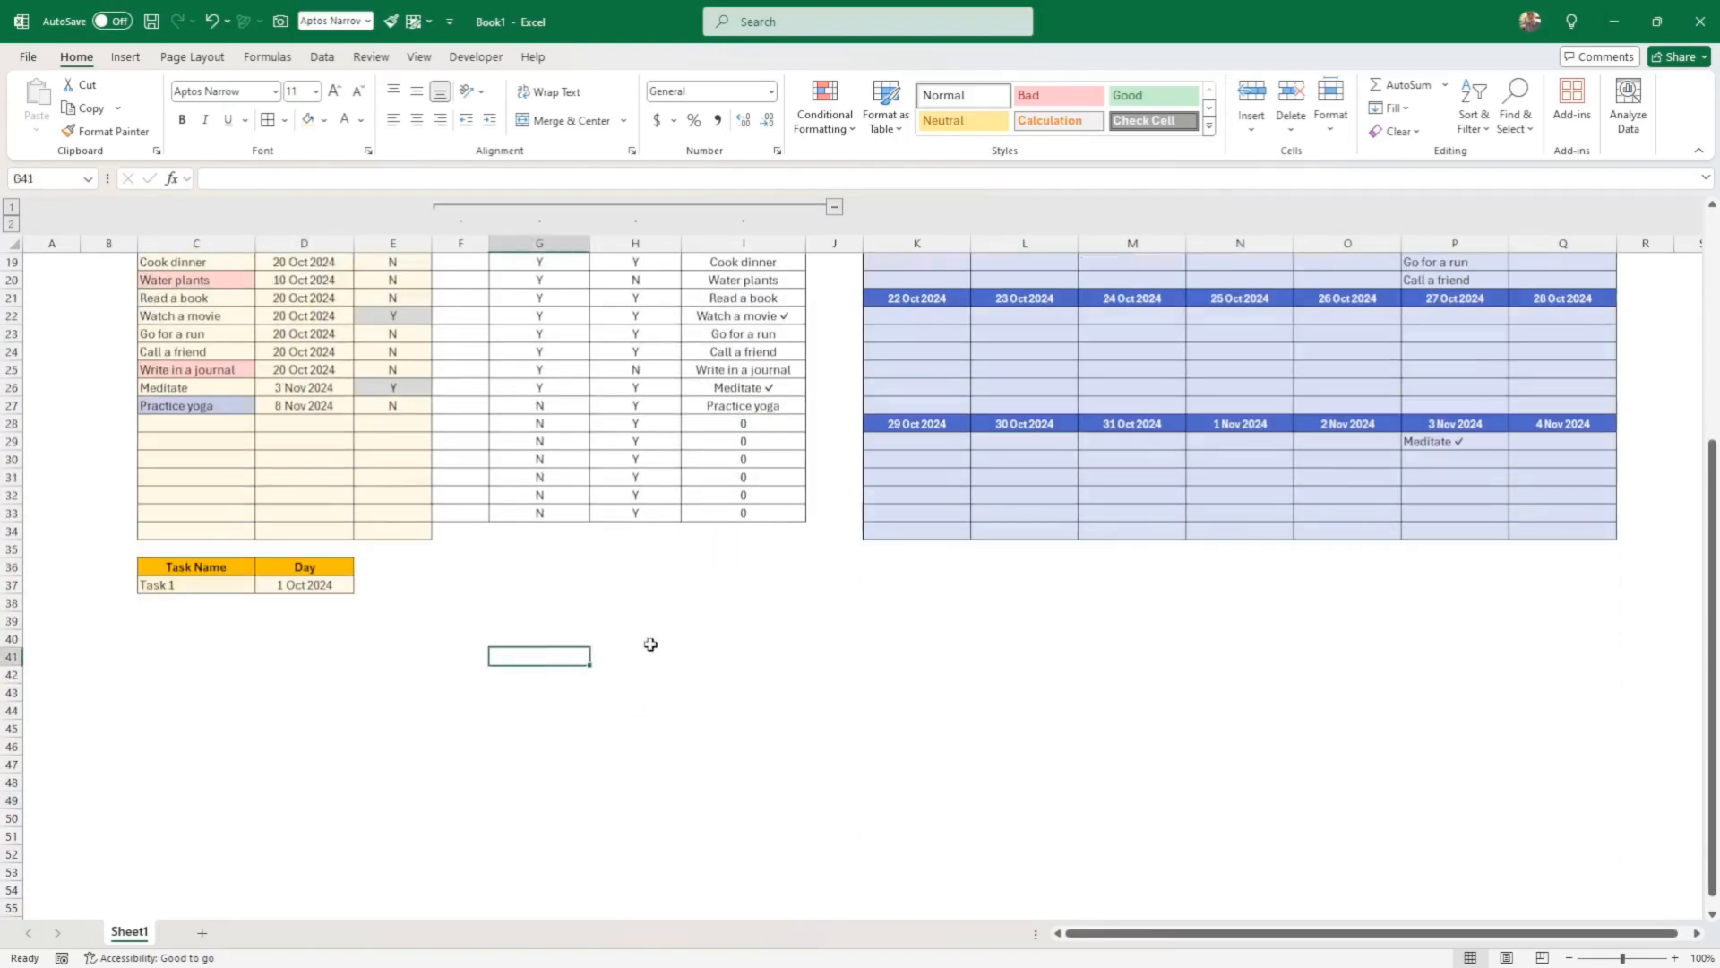
type("Sunday")
key("Return")
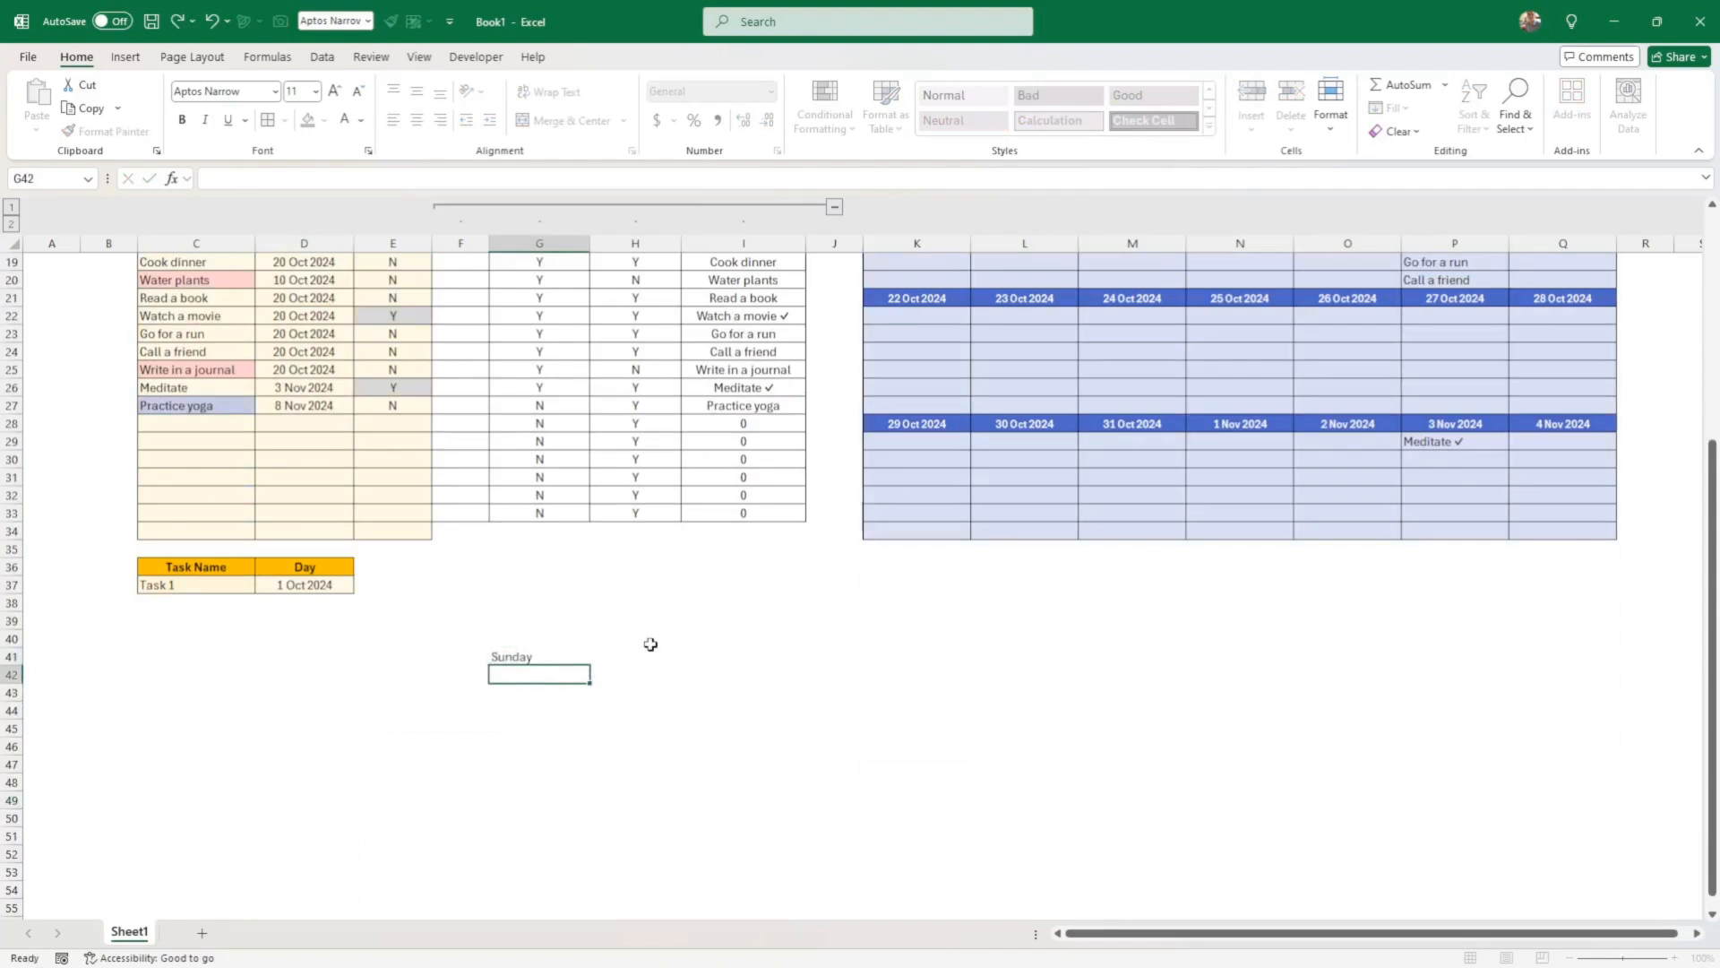
type("Monday")
key("Return")
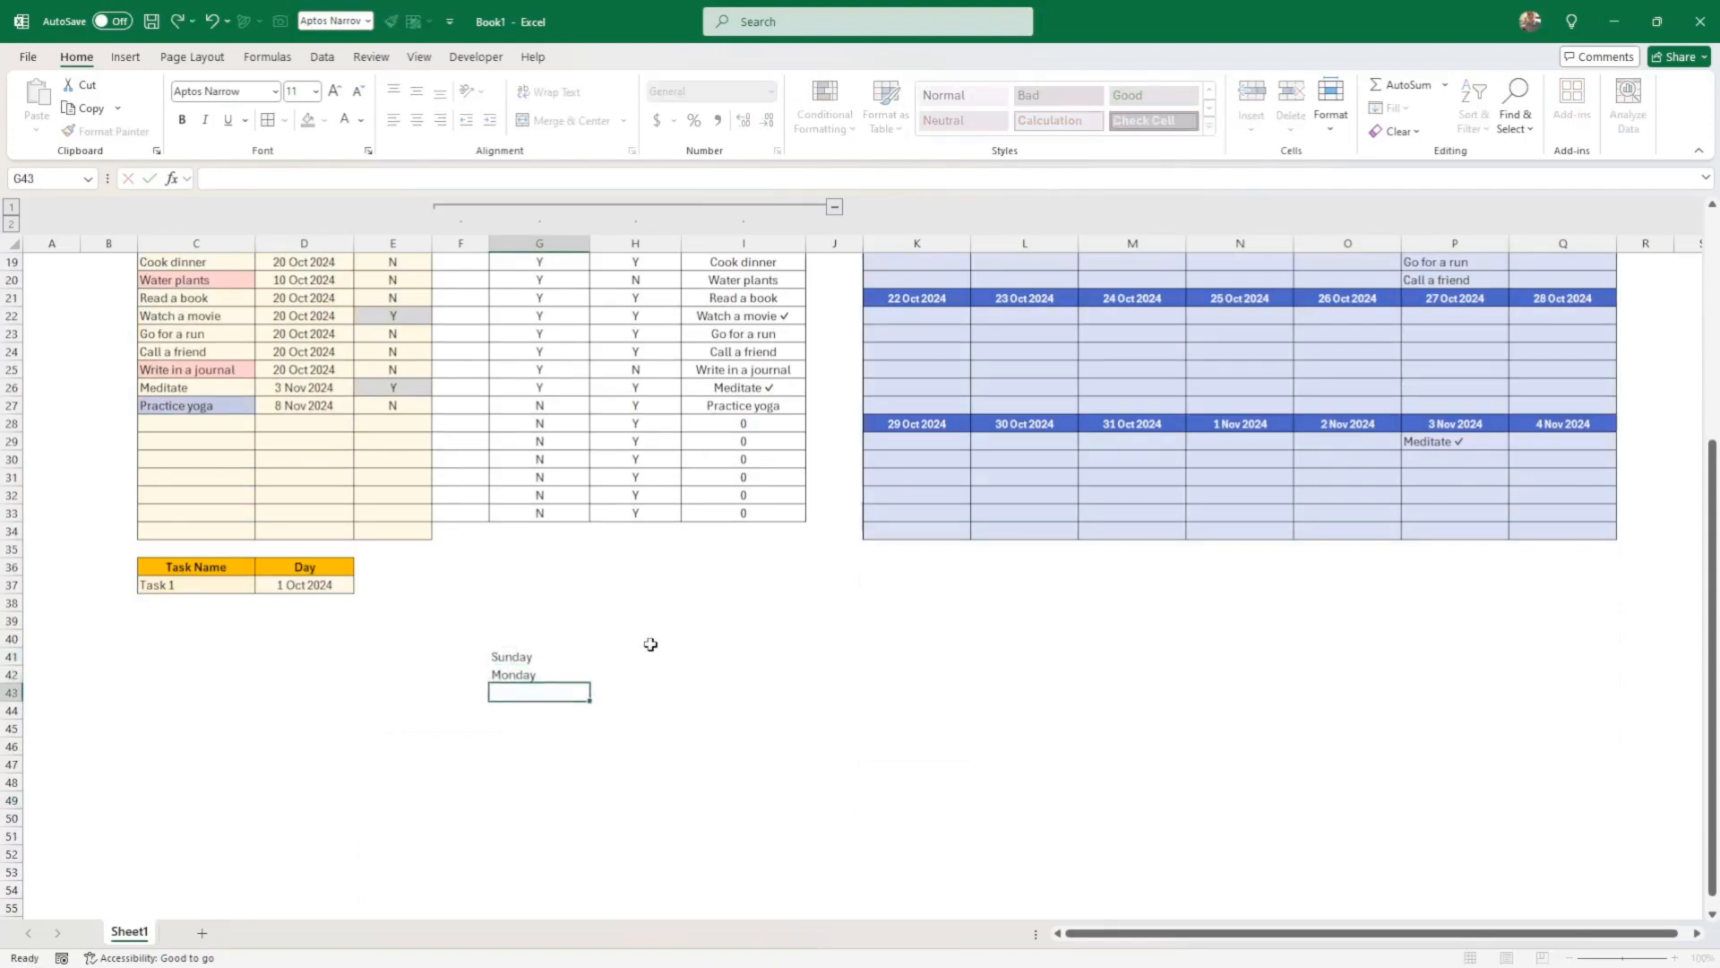
left_click_drag(536, 663, 593, 768)
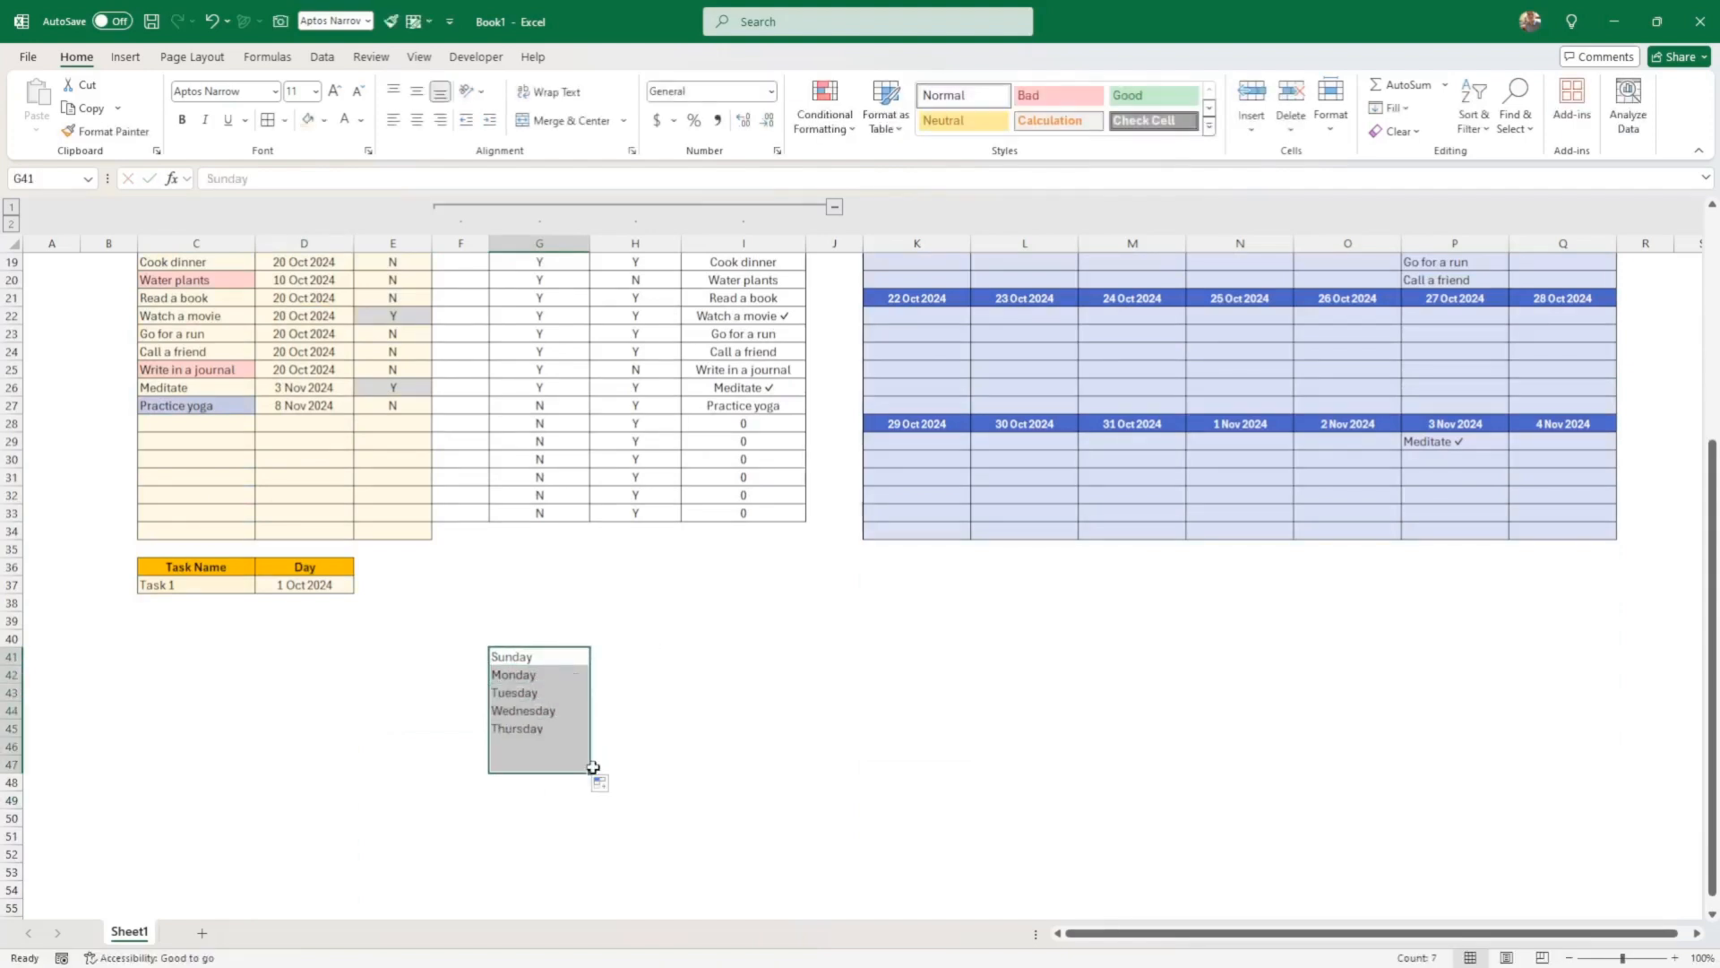
left_click(510, 656)
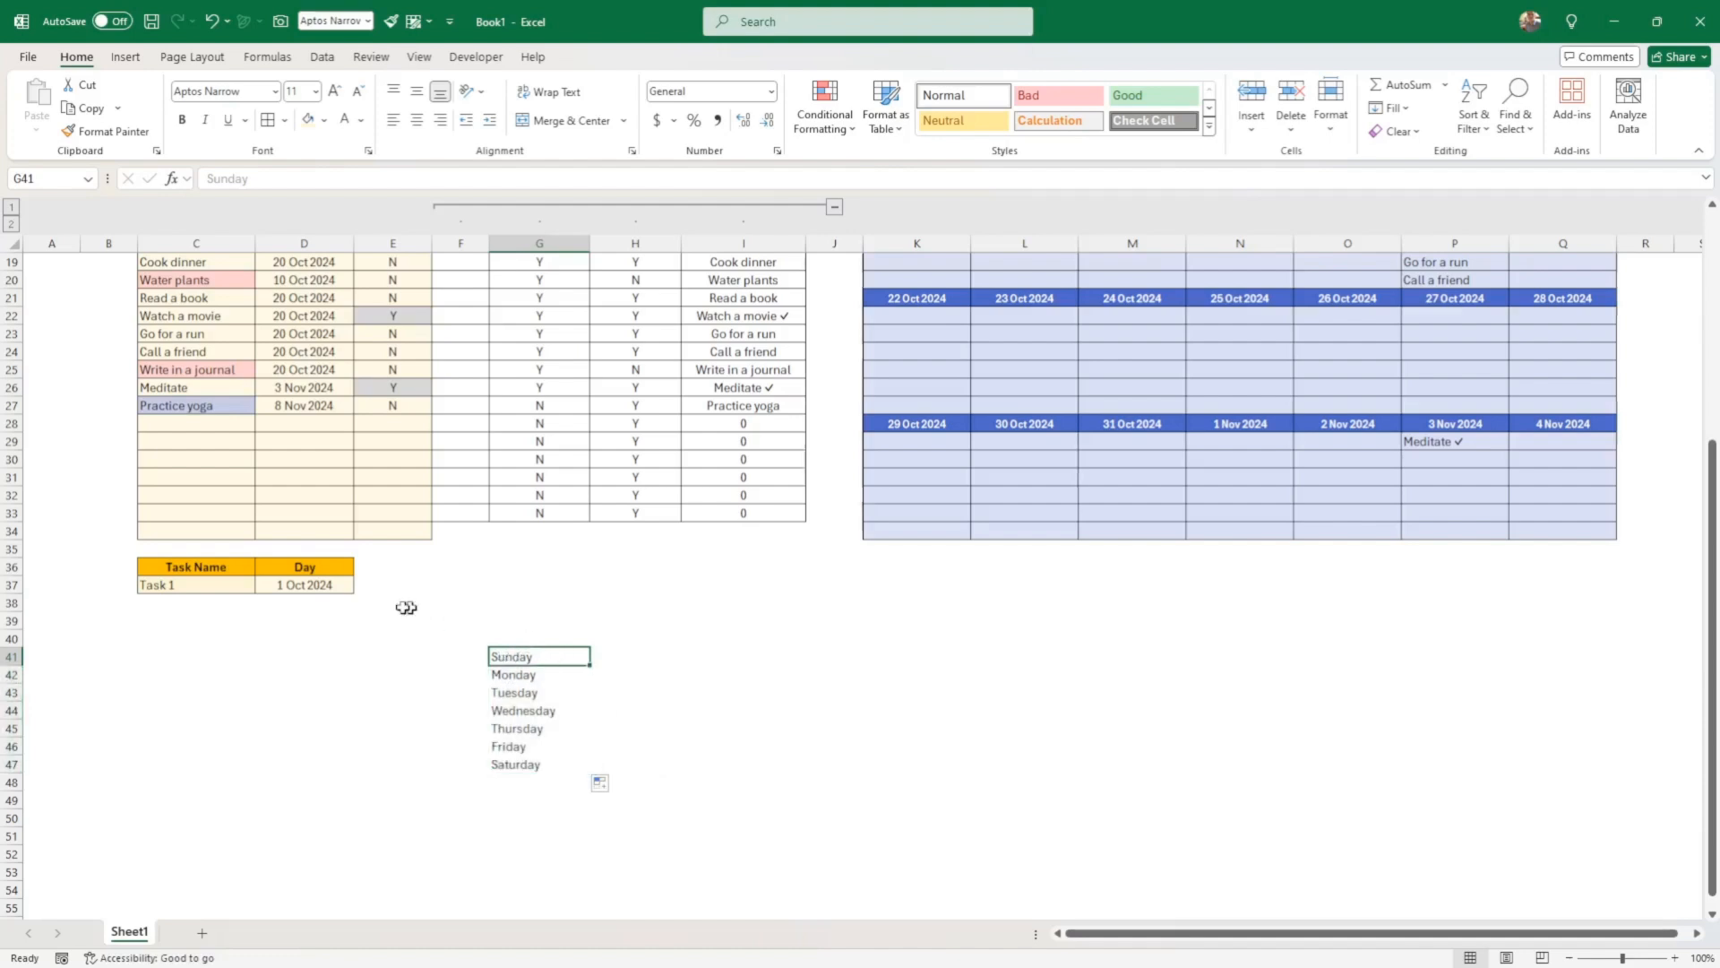
Add a list data validation to Day cell D37 with source =$G$41:$G$47 and choose Sunday in it
left_click(310, 585)
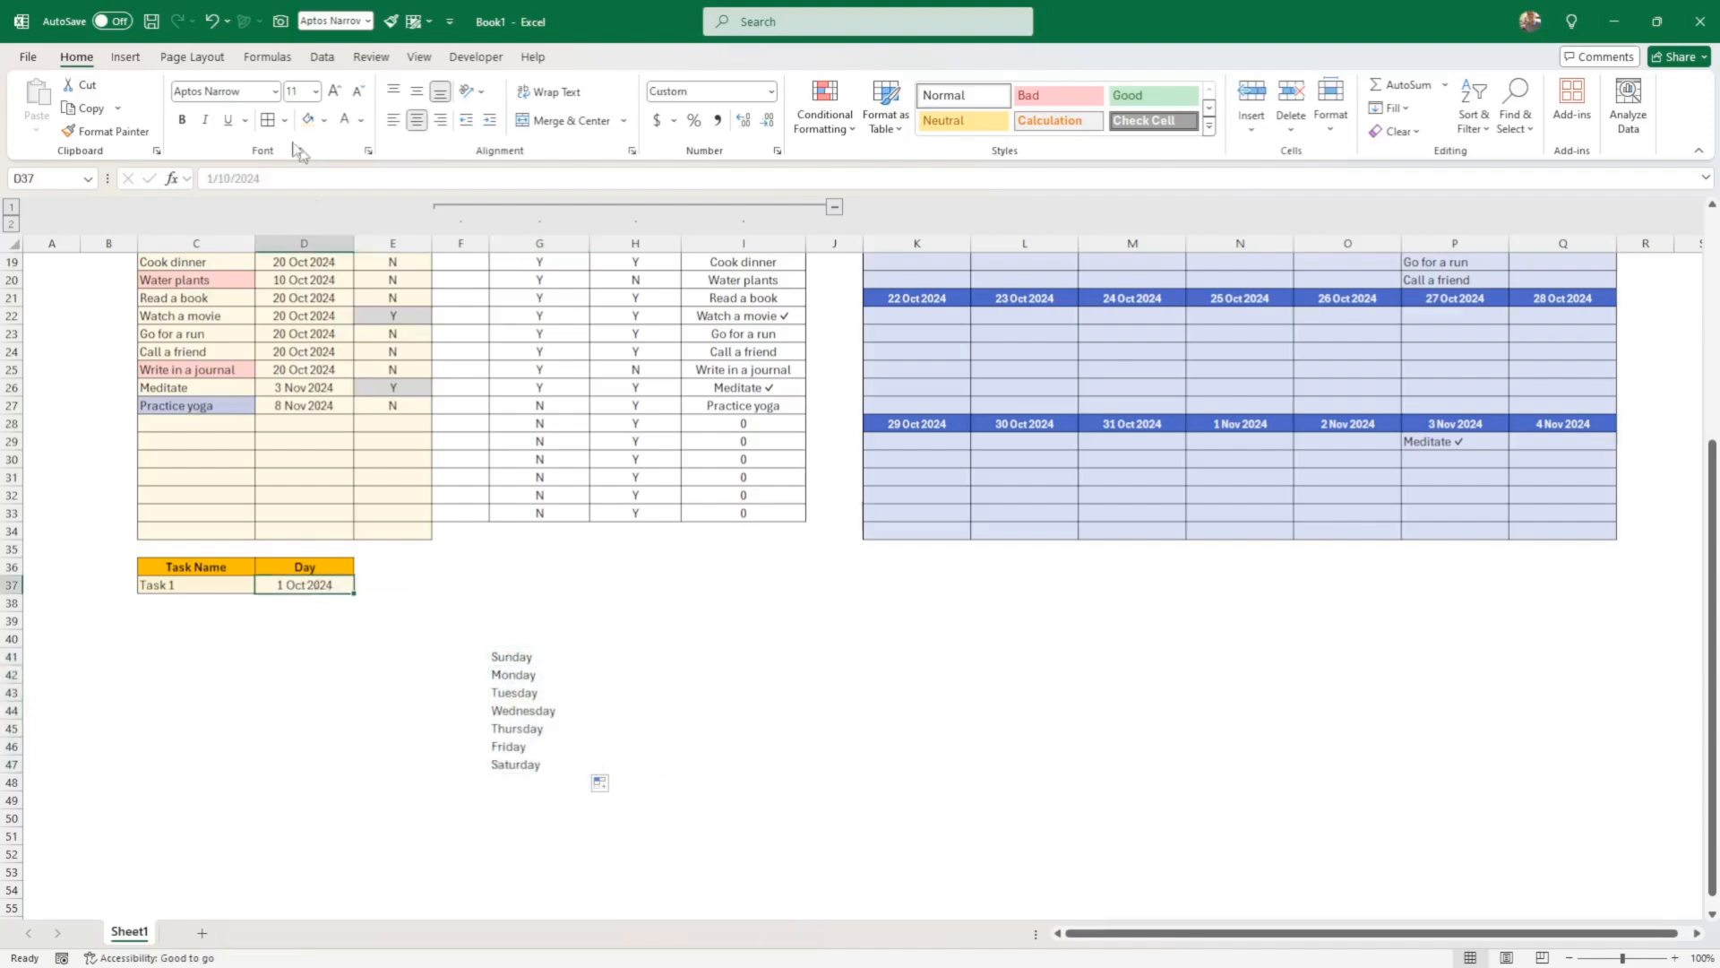
left_click(322, 57)
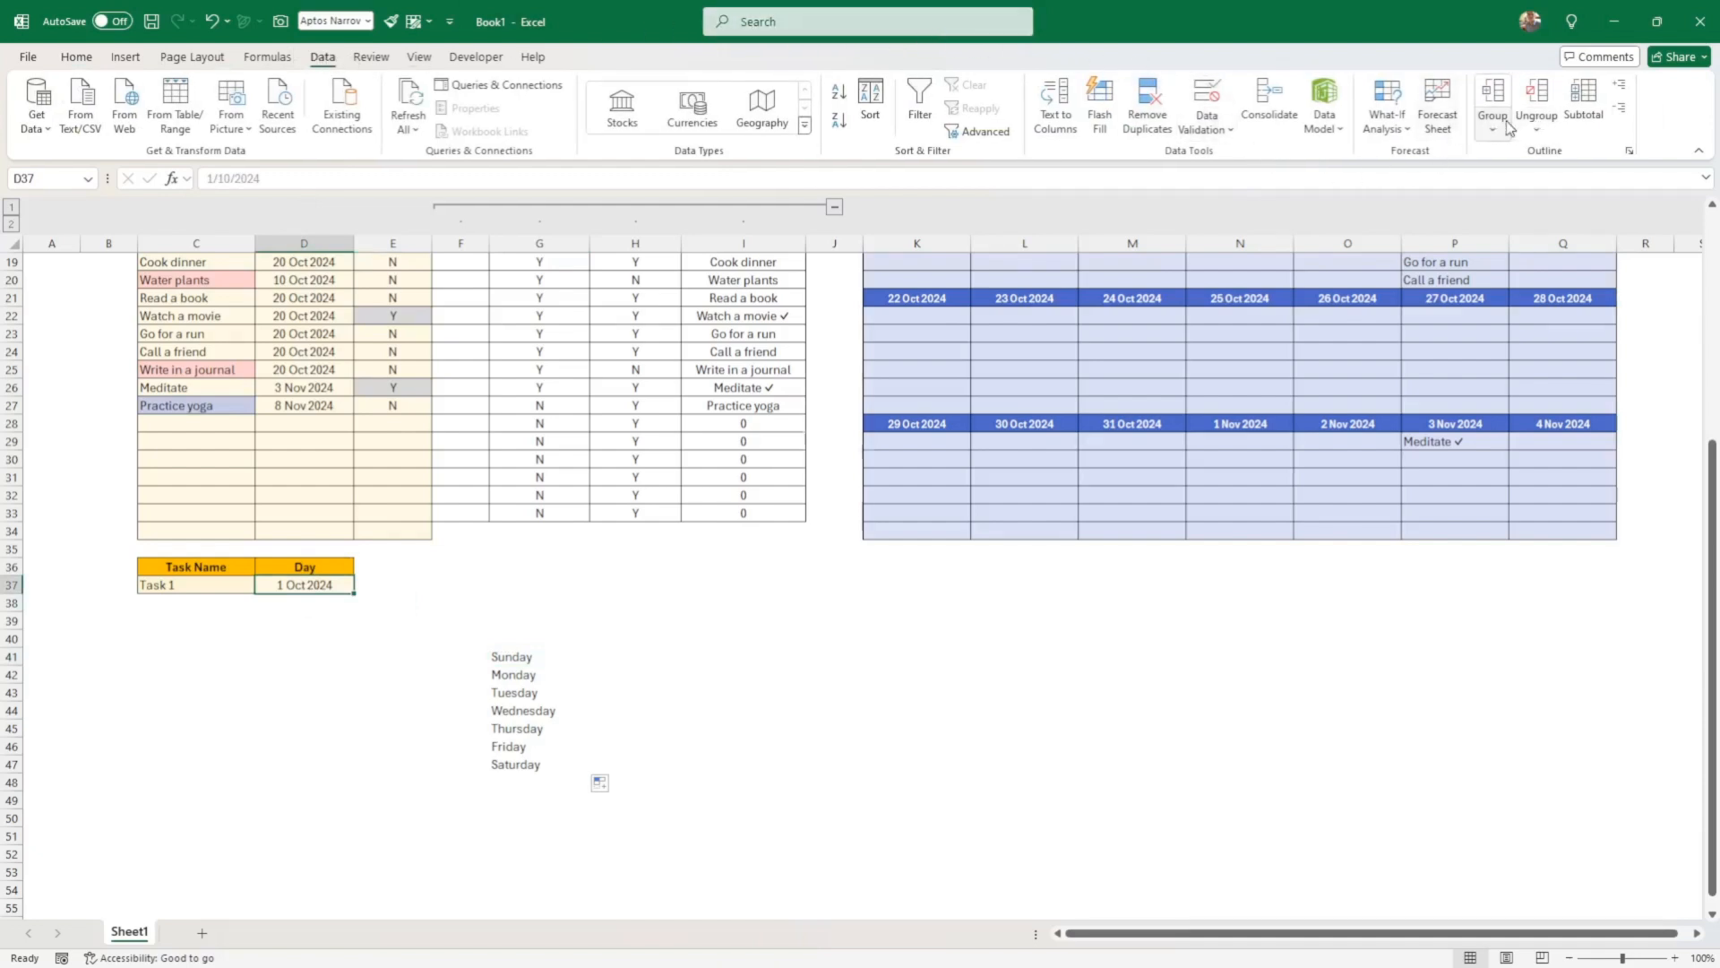
left_click(1207, 125)
left_click(1247, 161)
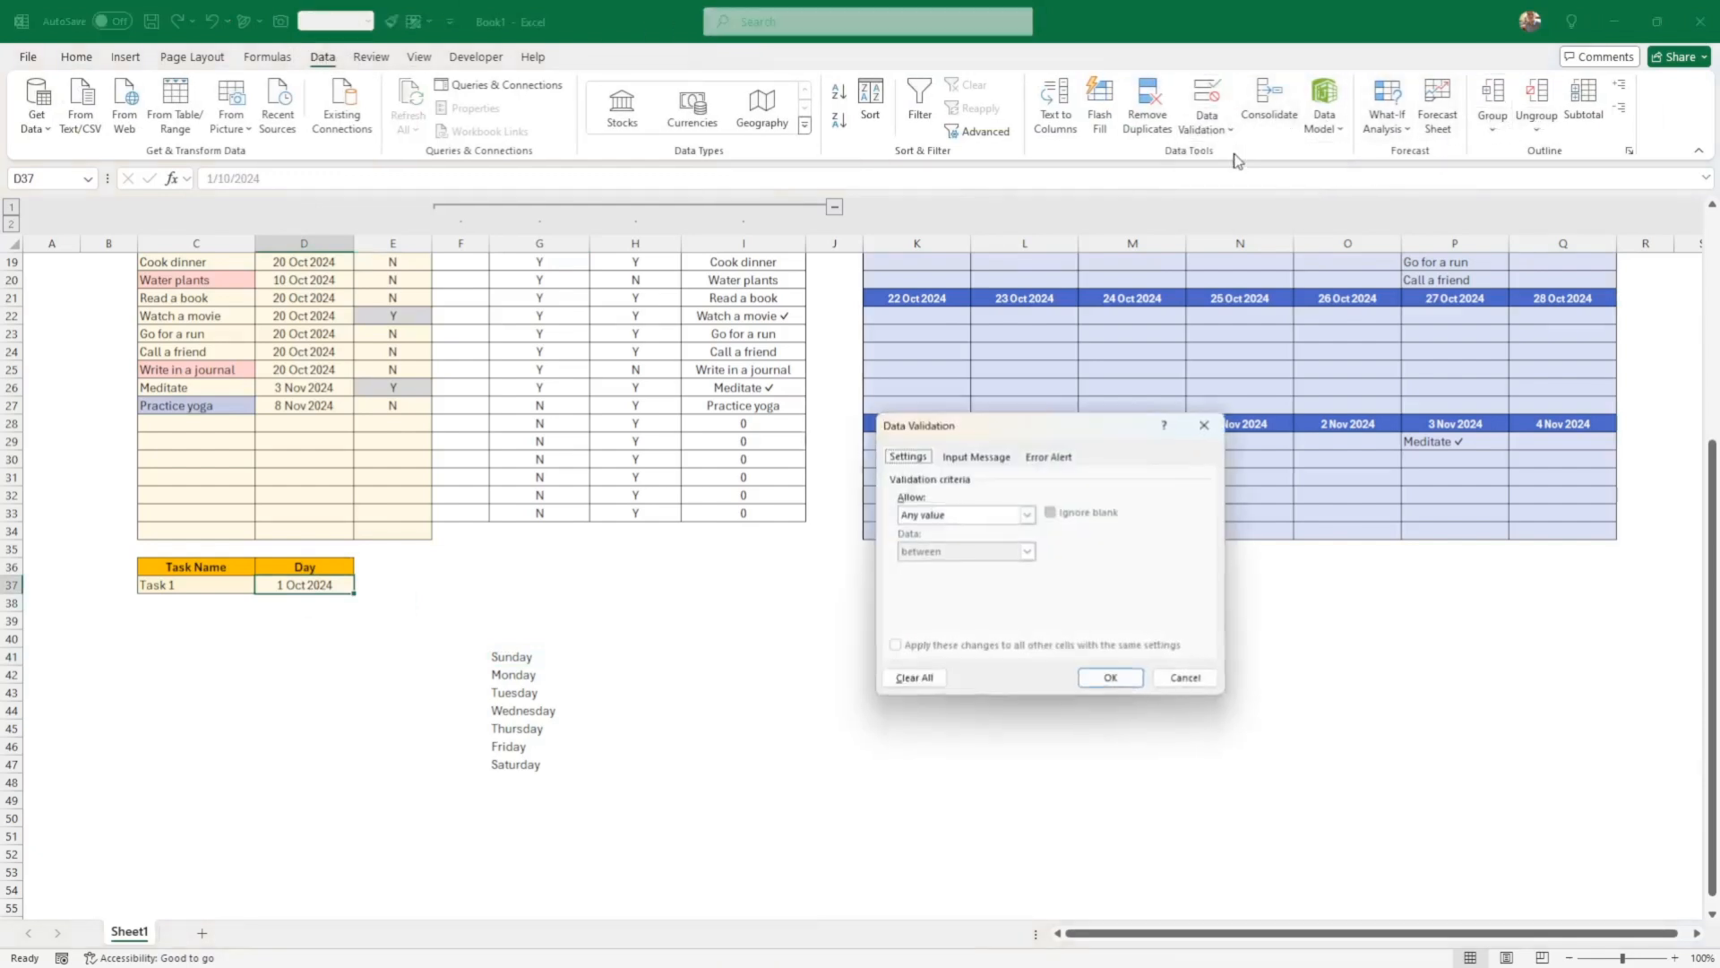
left_click(1003, 515)
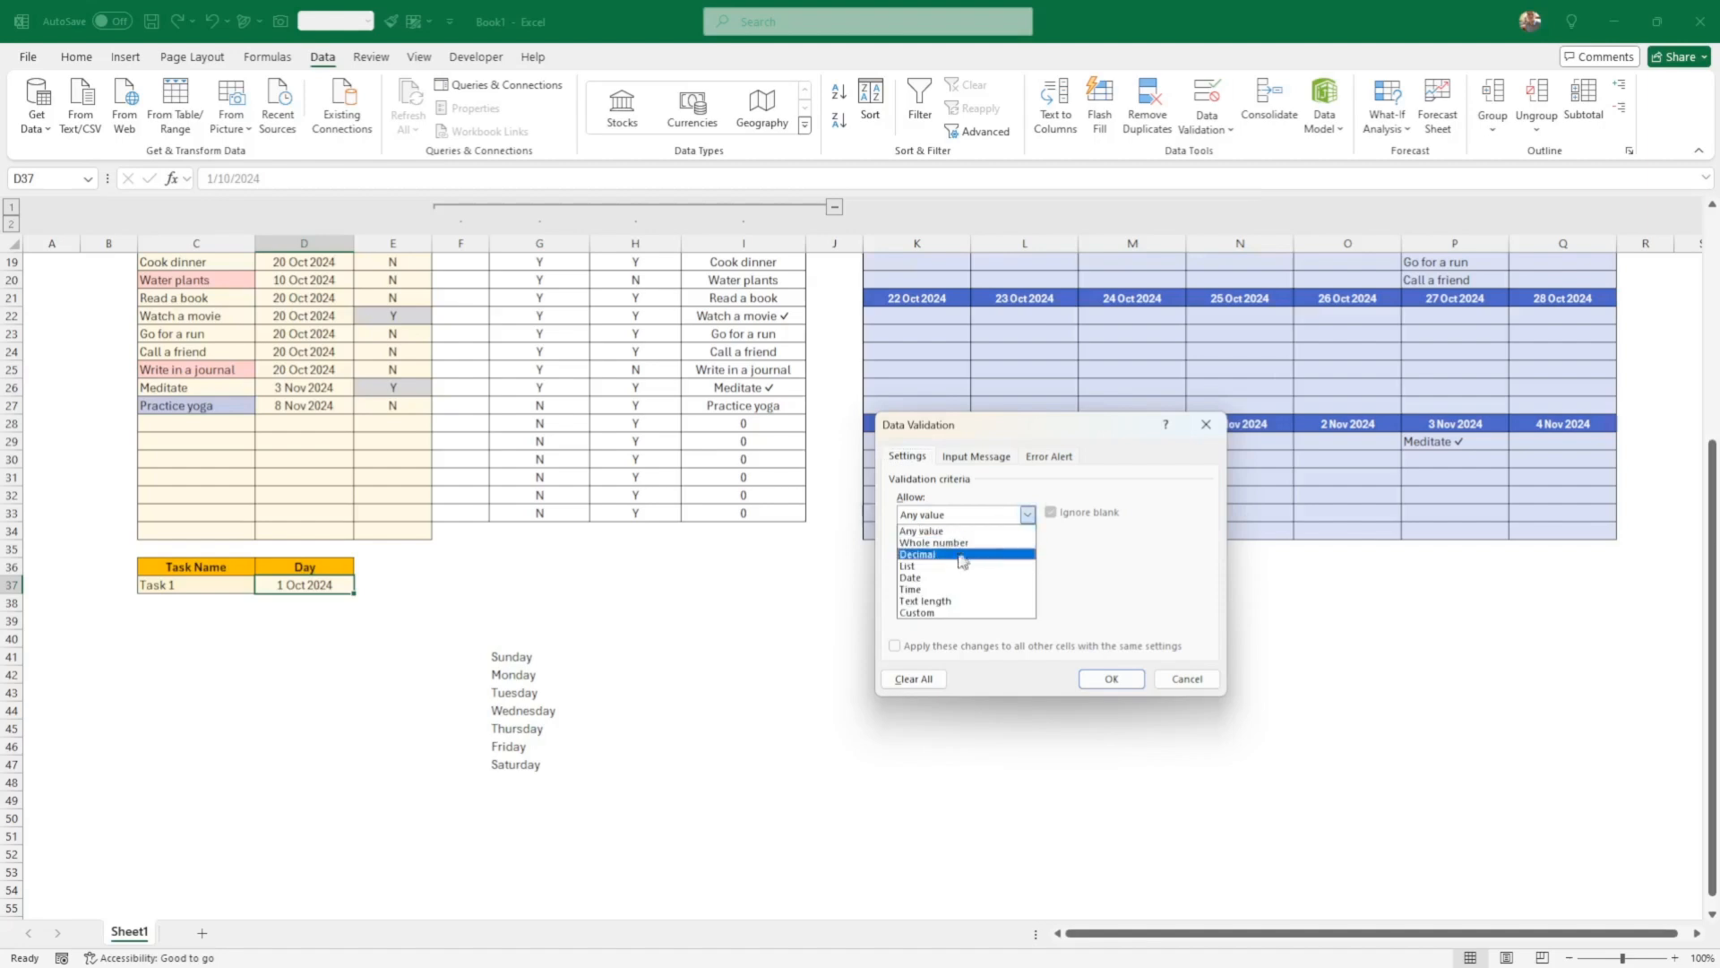
left_click(960, 566)
left_click(963, 588)
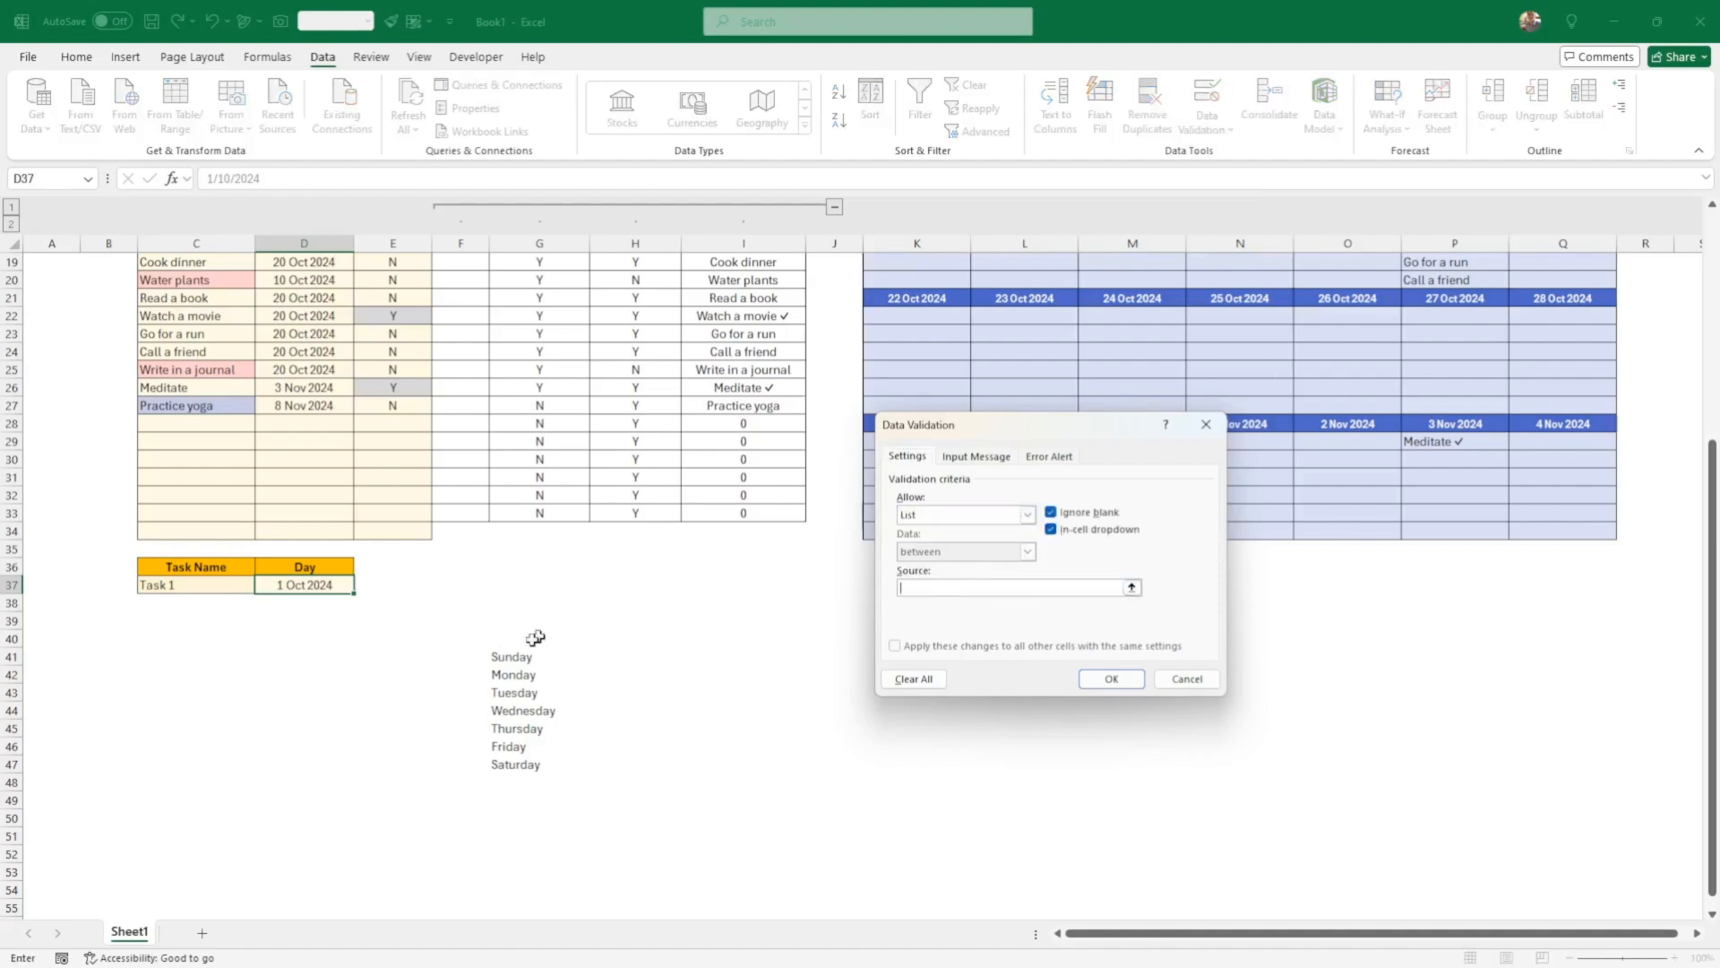
left_click_drag(524, 657, 517, 766)
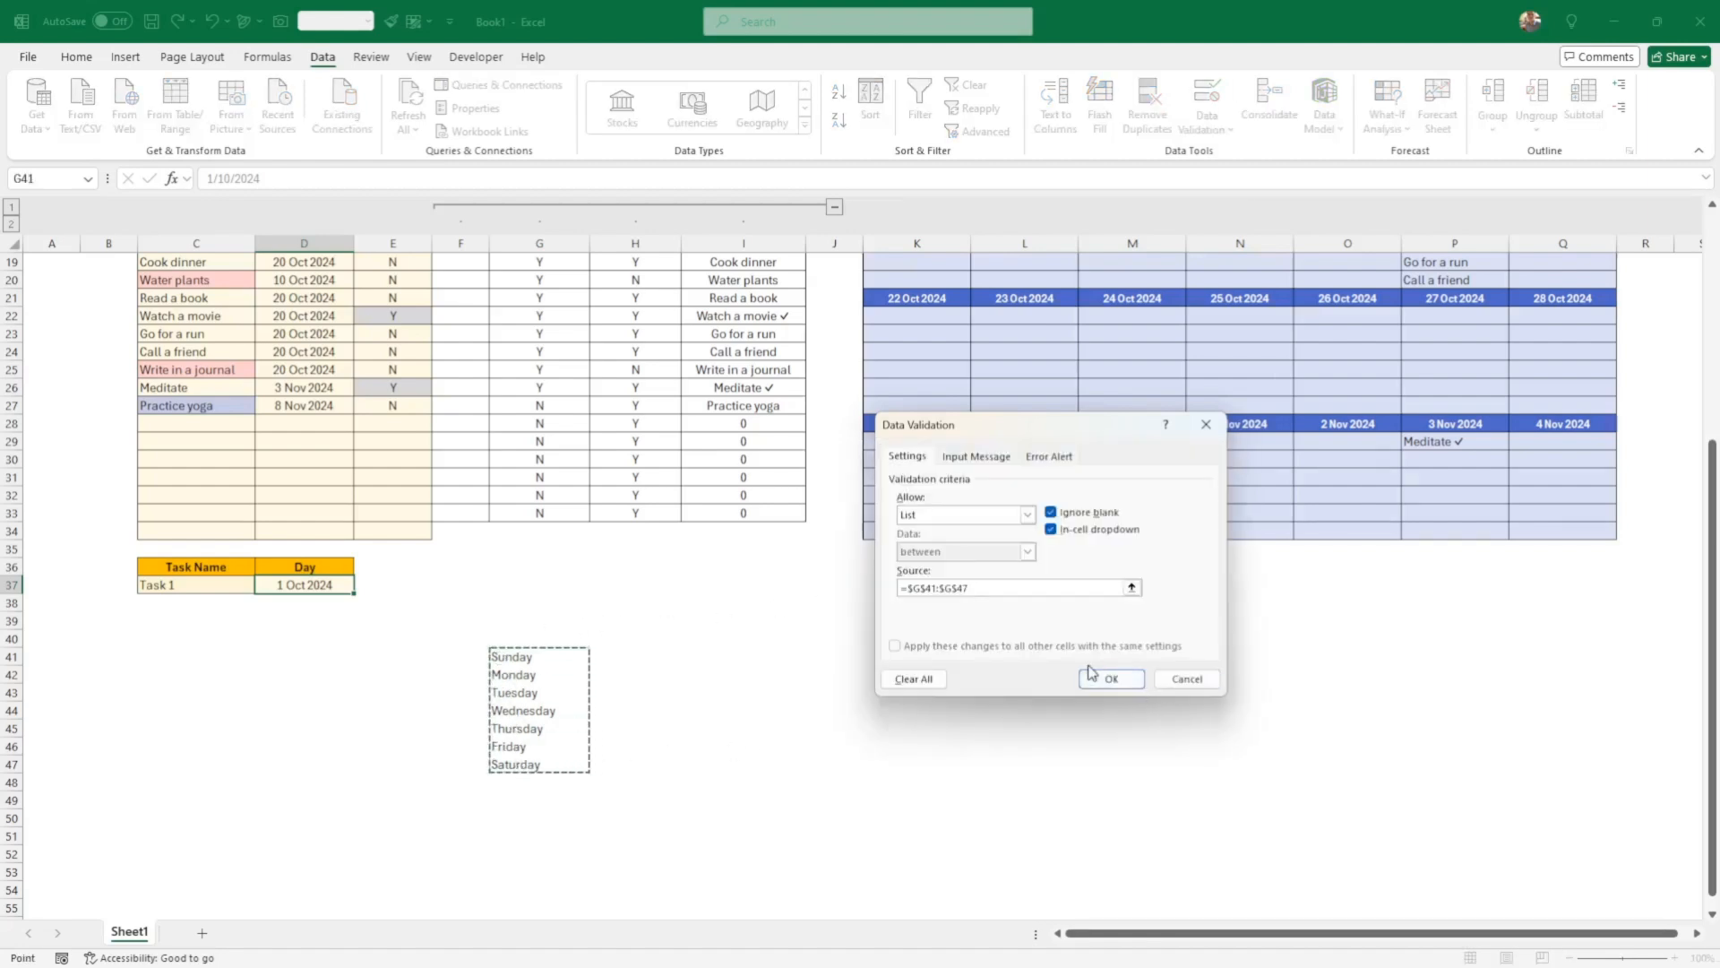
left_click(1108, 679)
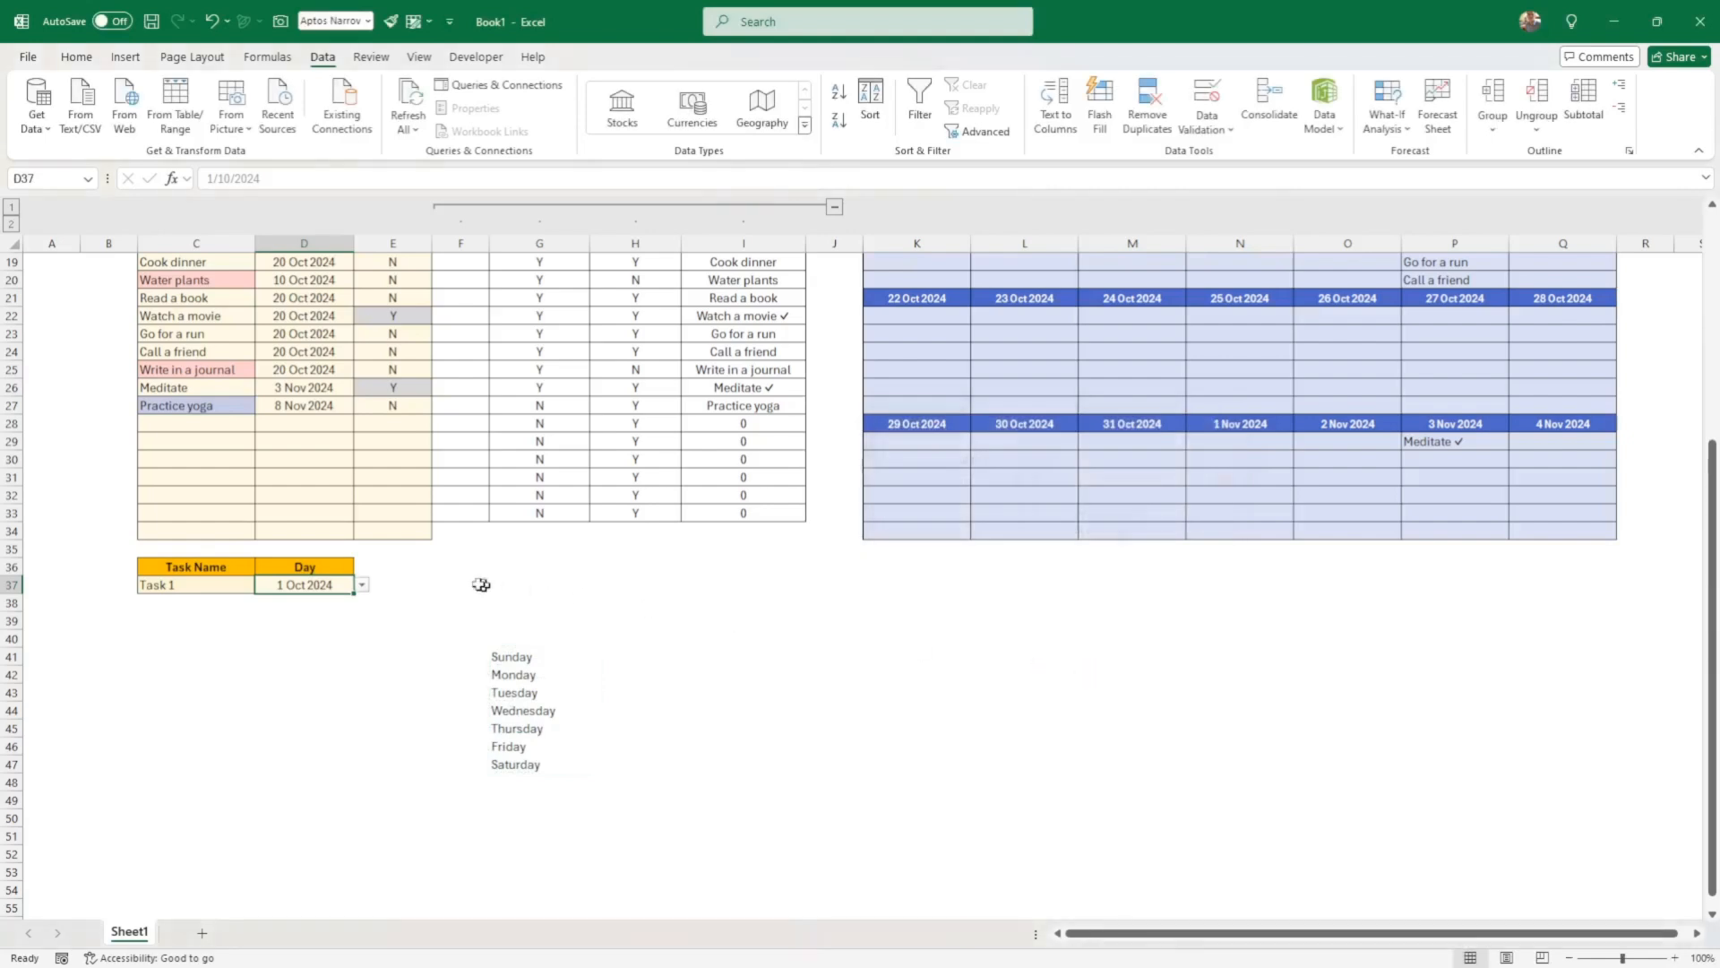
left_click(364, 585)
left_click(305, 603)
Number the weekdays Sunday to Saturday by entering 1 through 7 in H41:H47
left_click(498, 656)
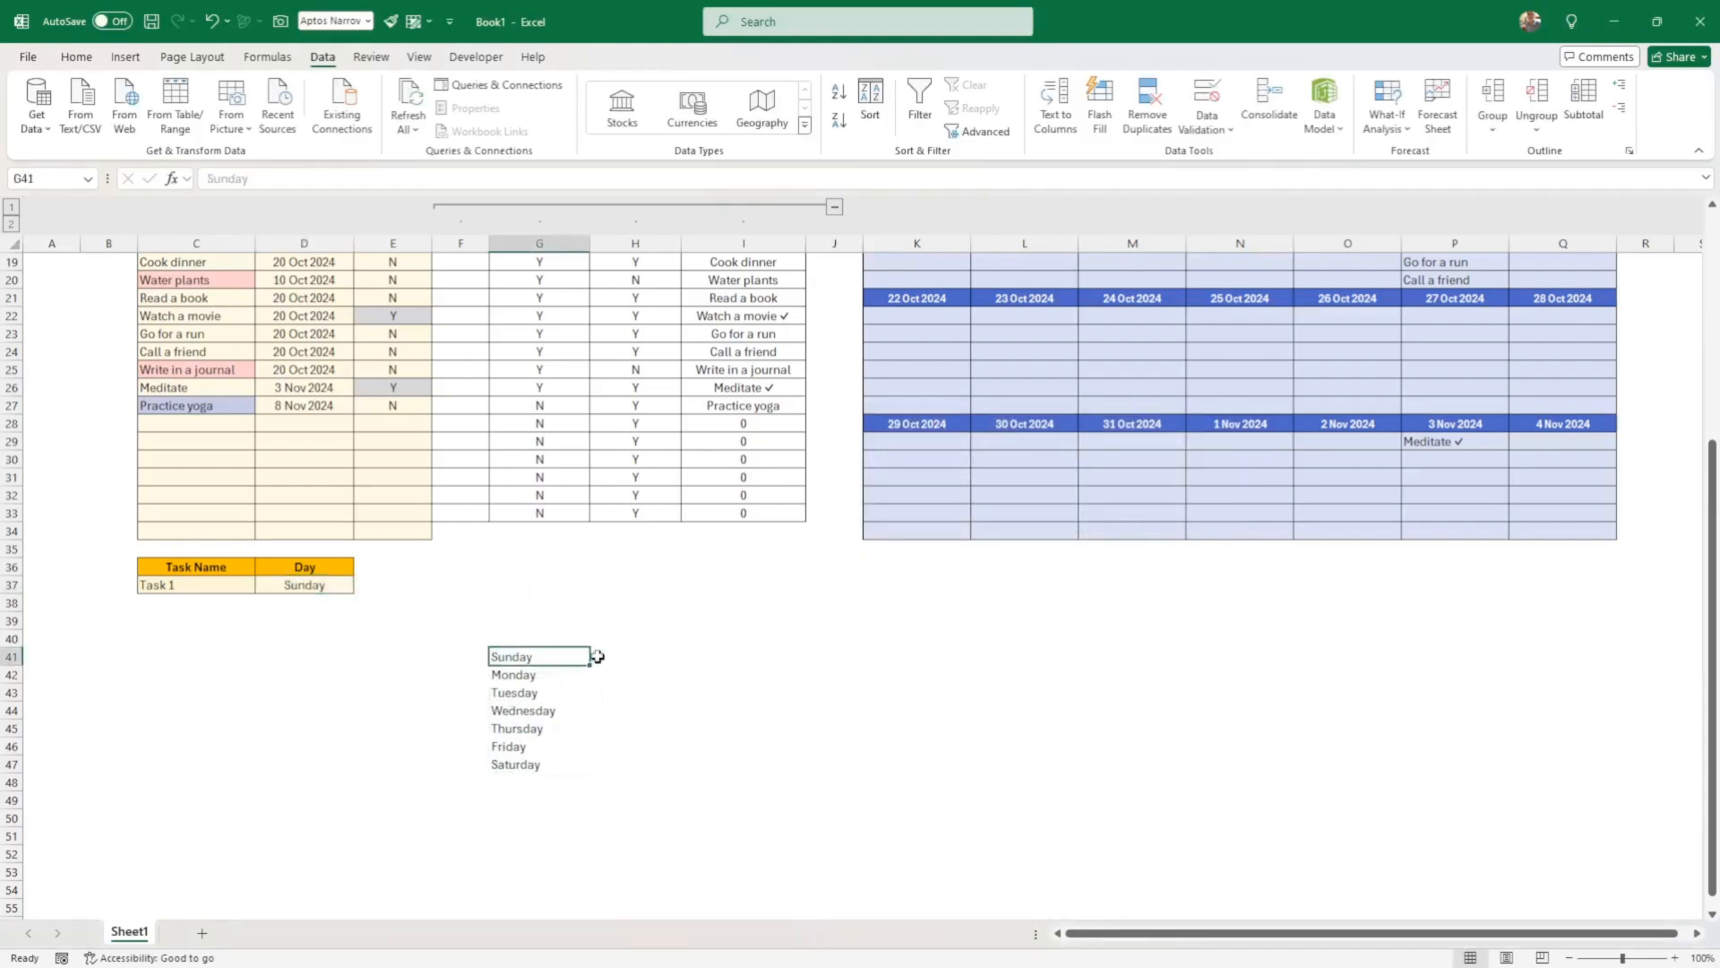
left_click(627, 657)
type("1")
key("Return")
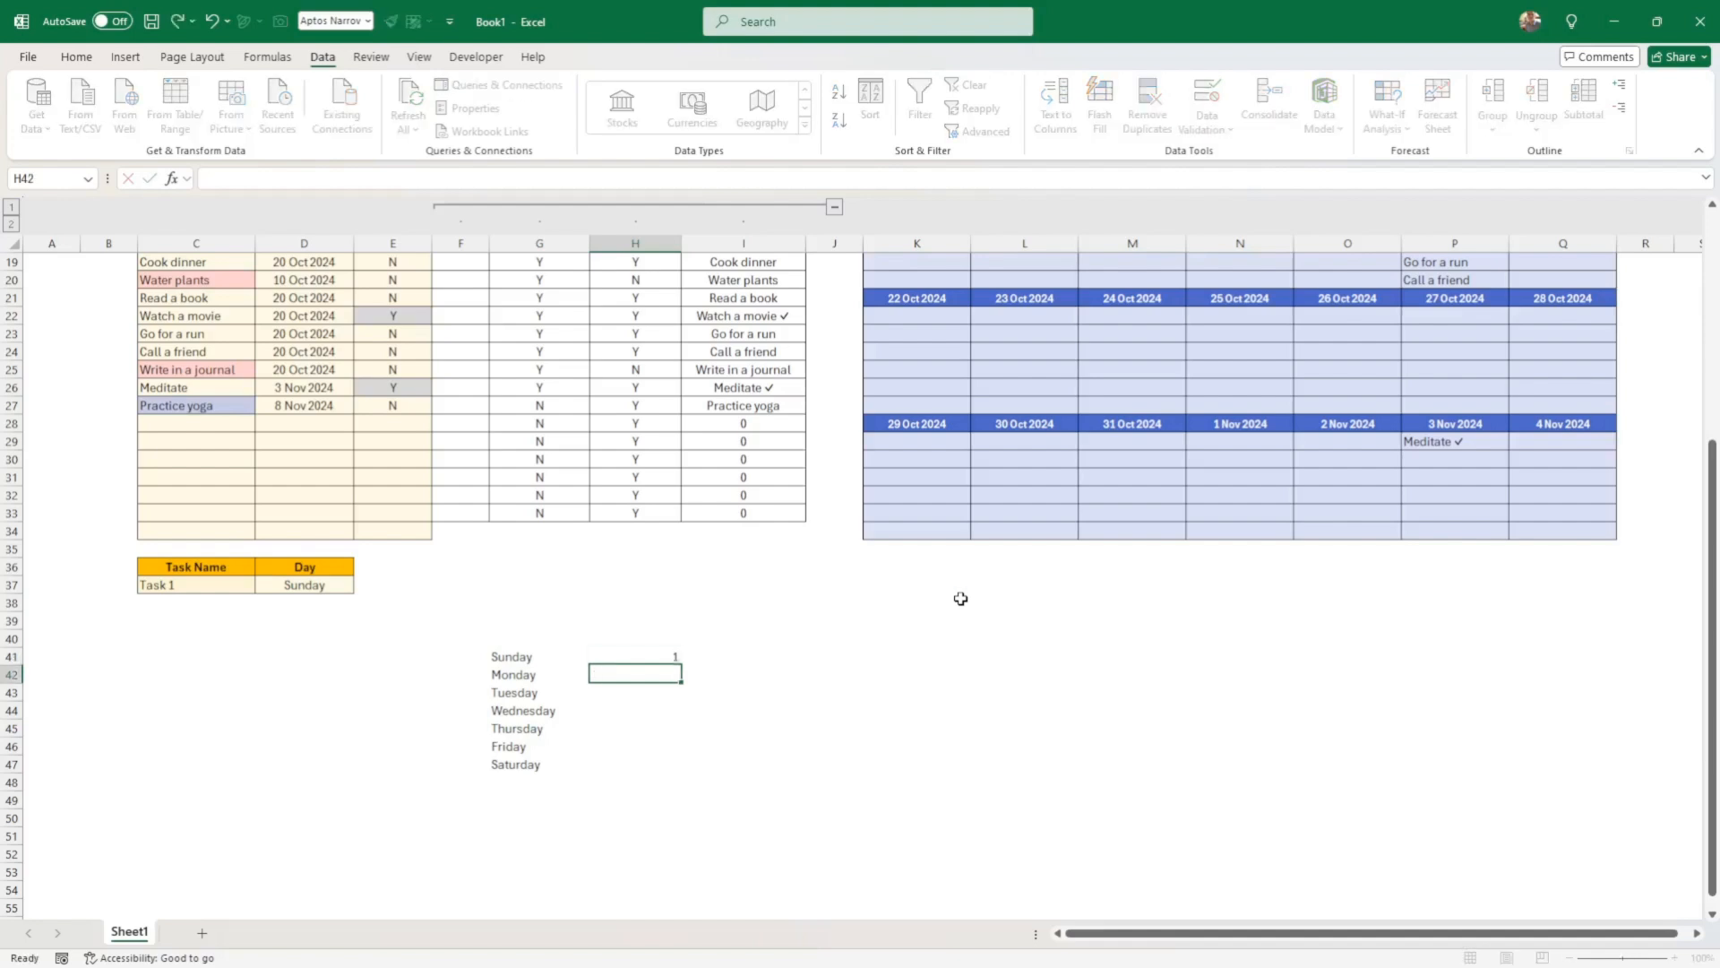
type("2")
key("Return")
type("3")
key("Return")
type("4")
key("Return")
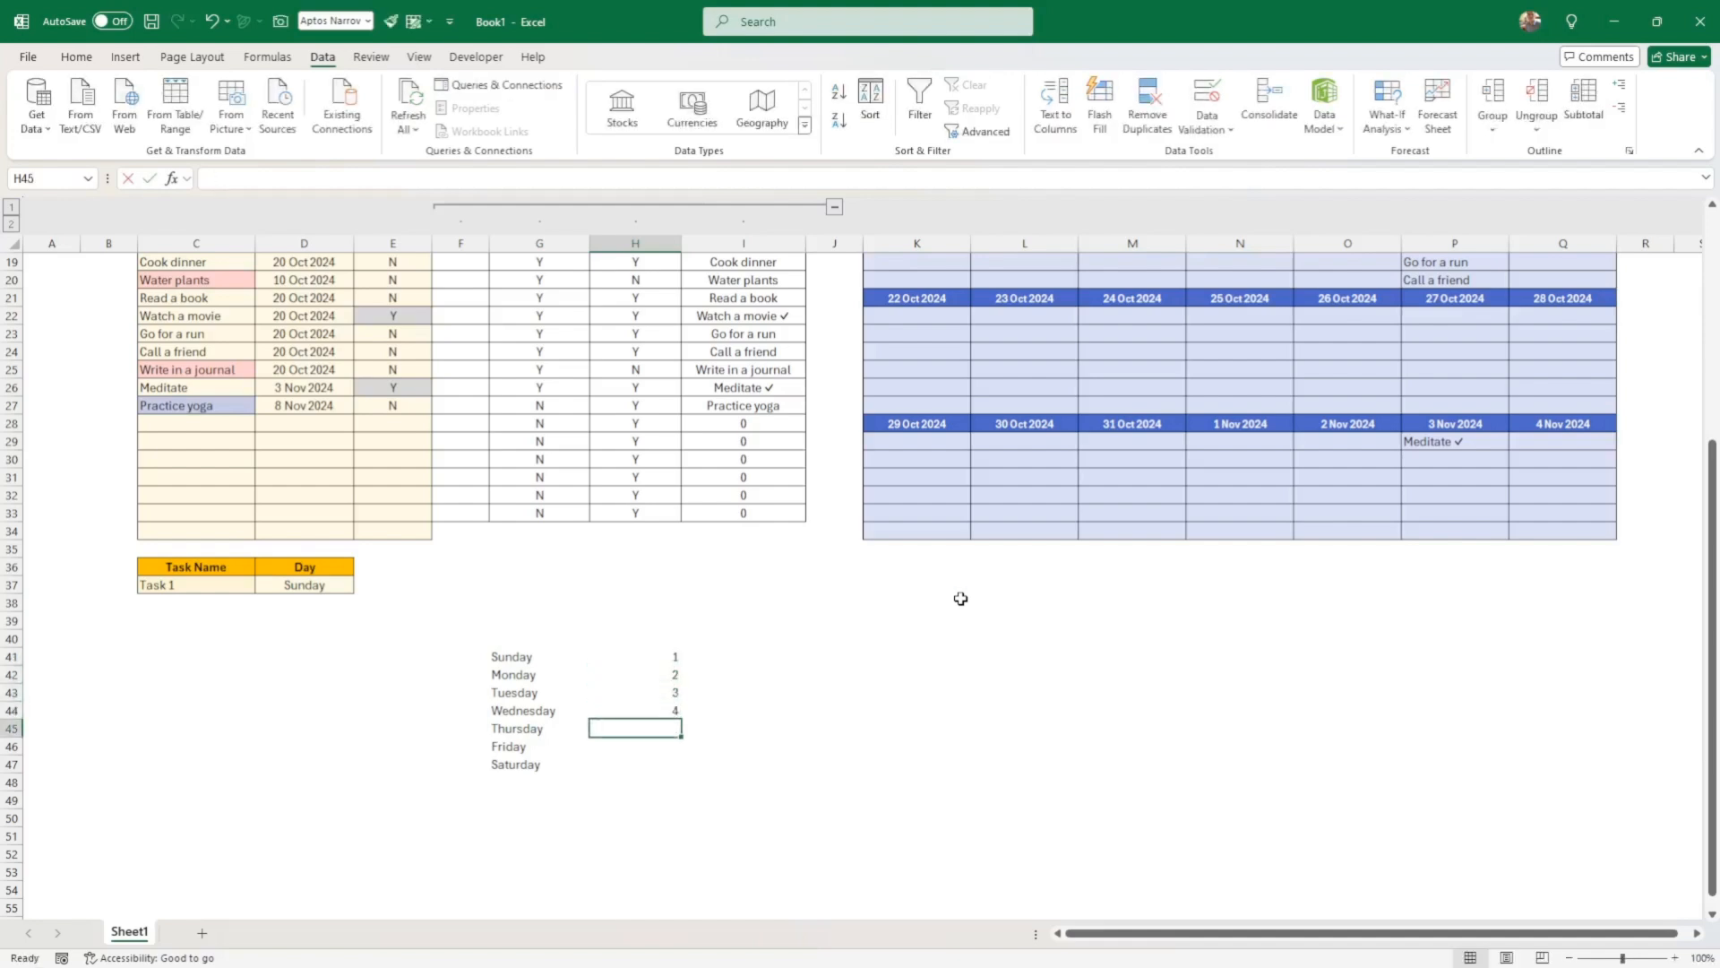
type("5")
key("Return")
type("6")
key("Return")
type("7")
key("ctrl+Return")
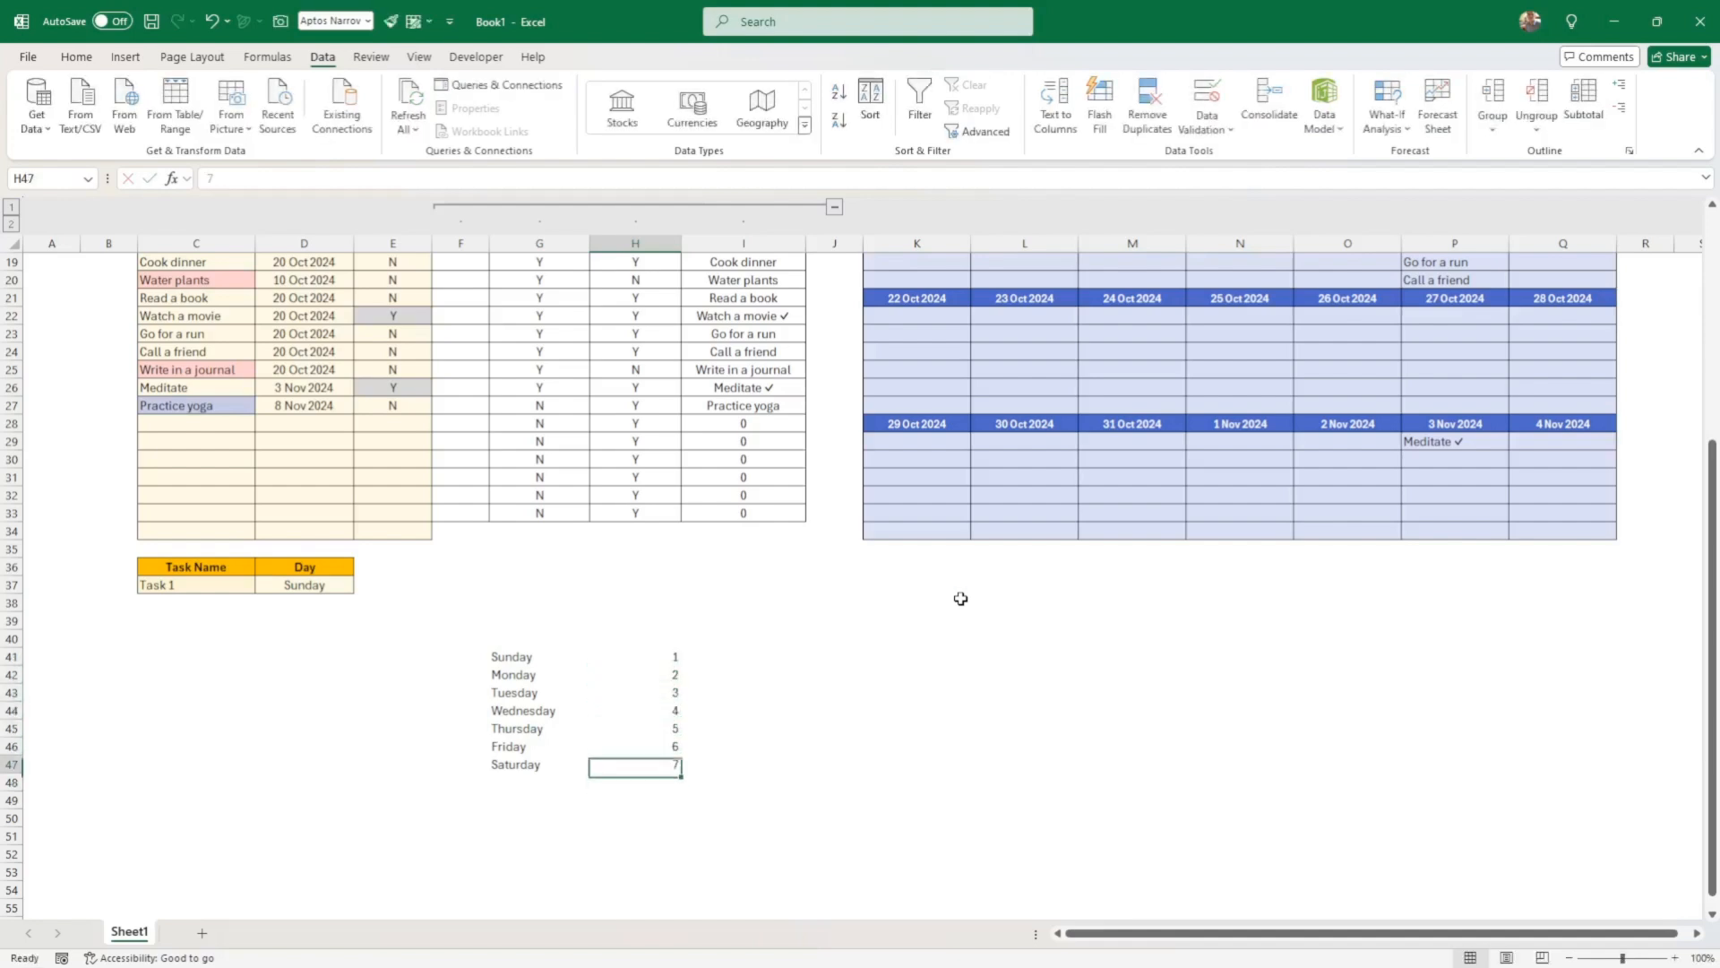
Apply all borders to the weekday and day-number lookup list in G41:H47
left_click_drag(519, 664, 647, 763)
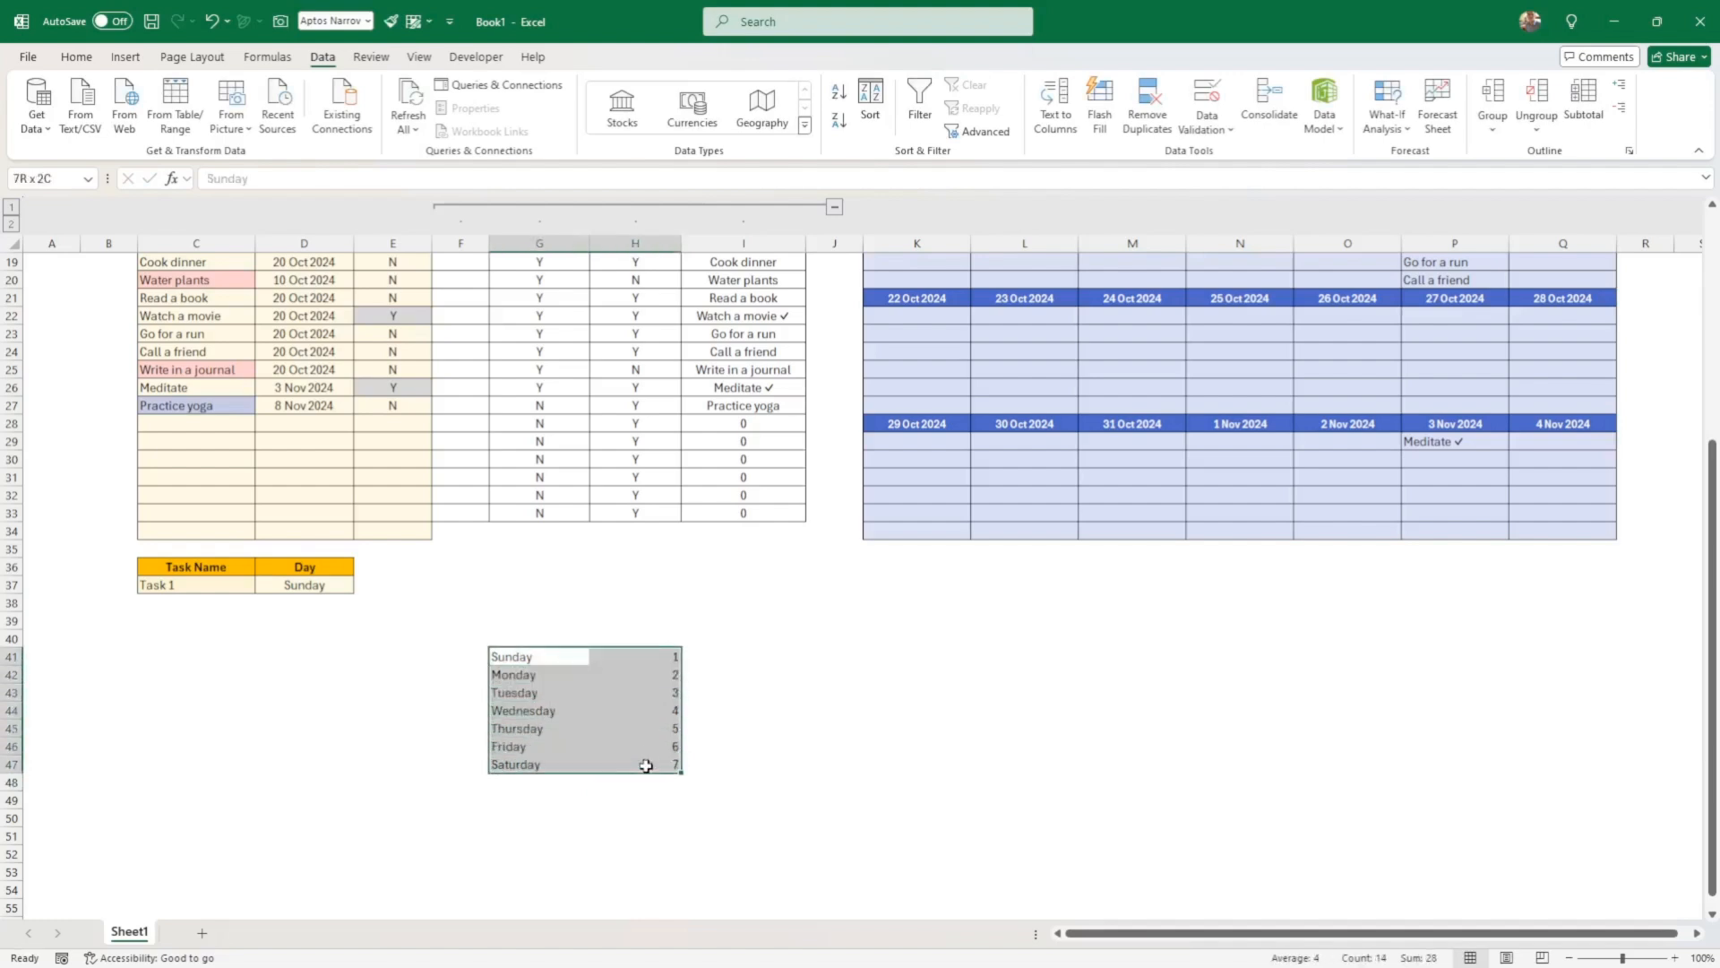
left_click(77, 57)
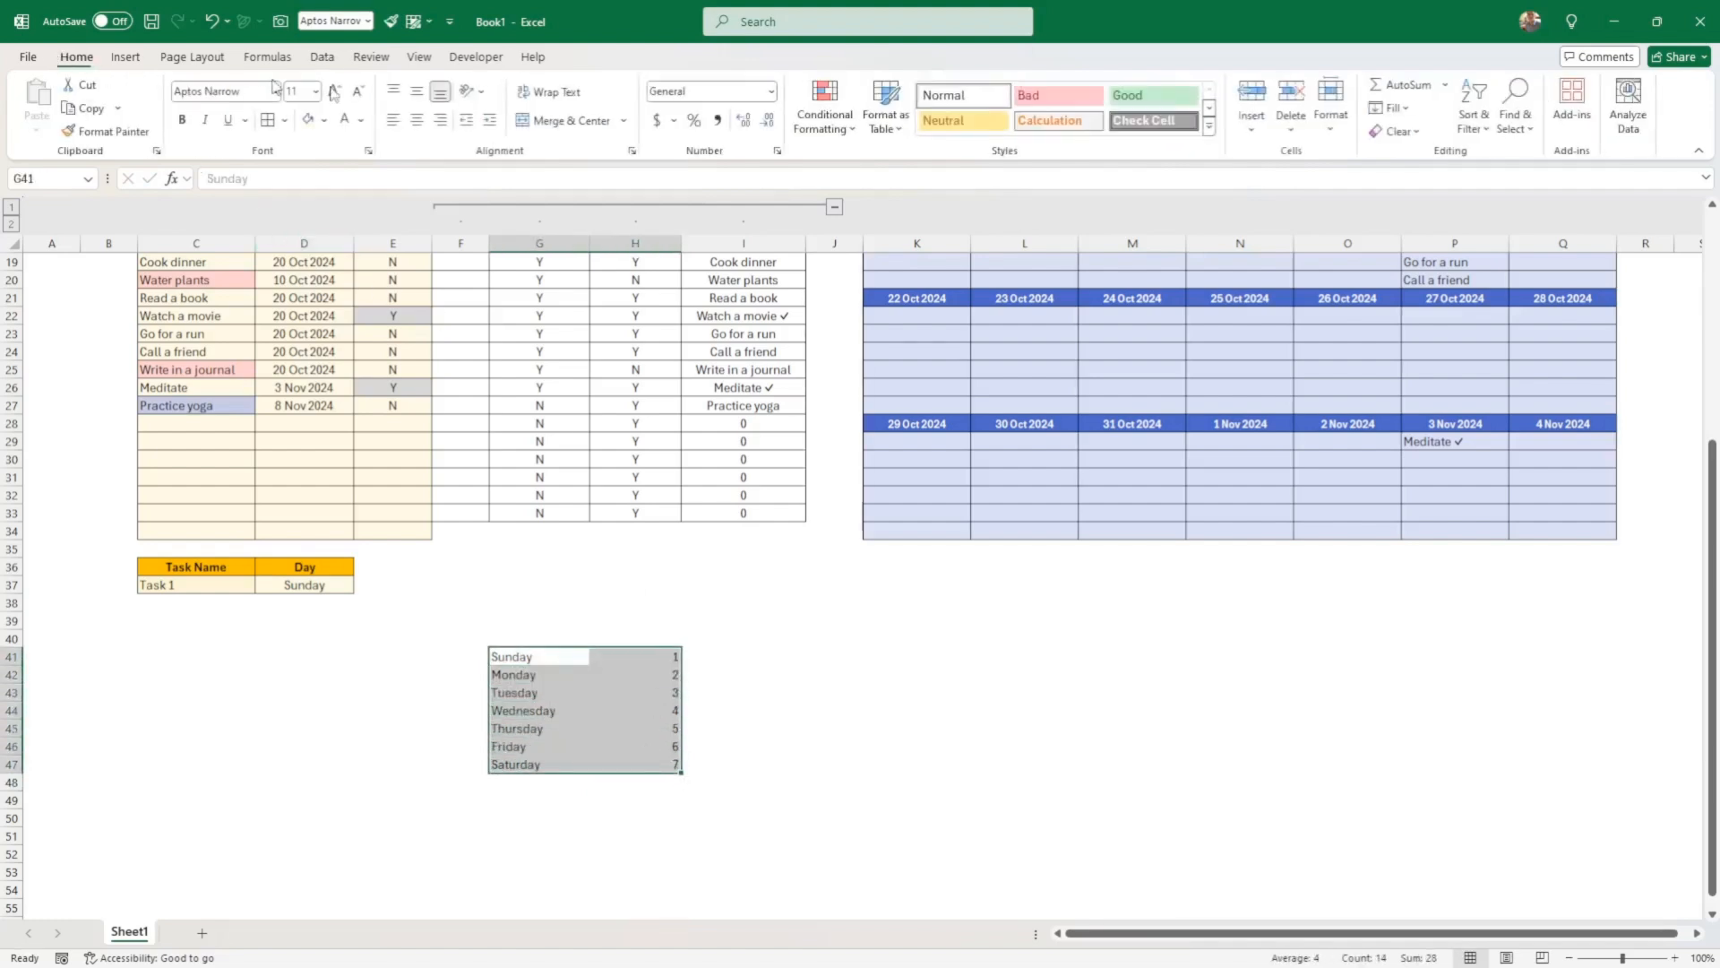
left_click(563, 655)
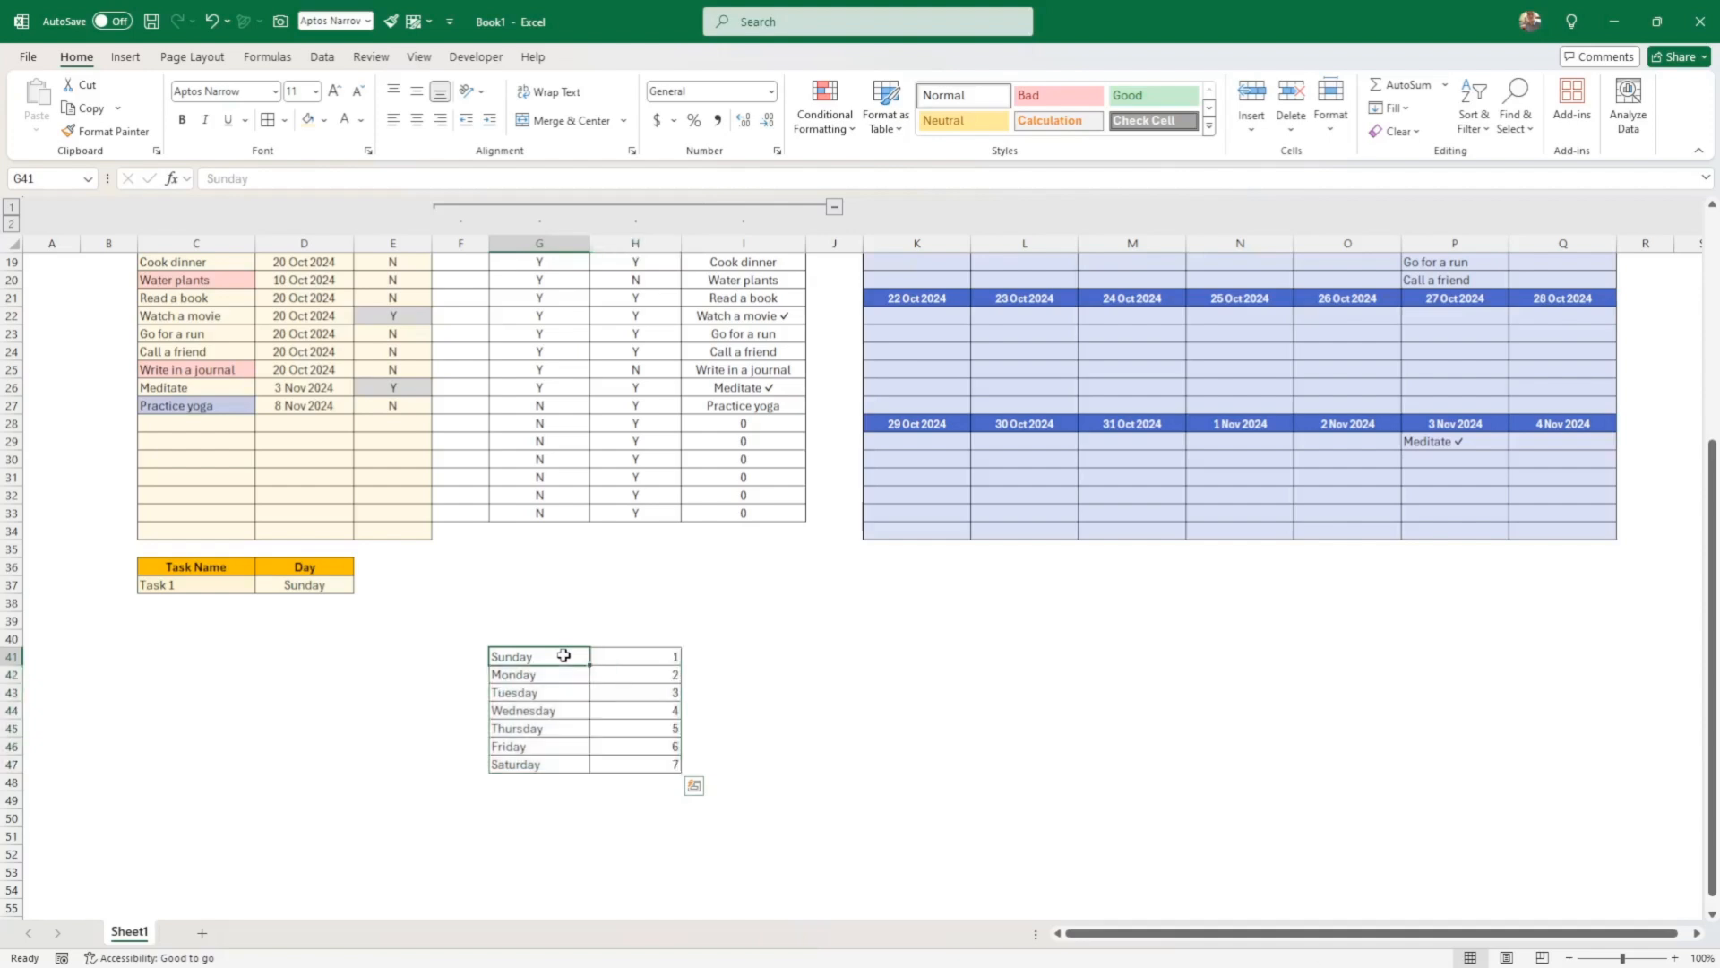
left_click(661, 661)
left_click_drag(550, 659, 607, 767)
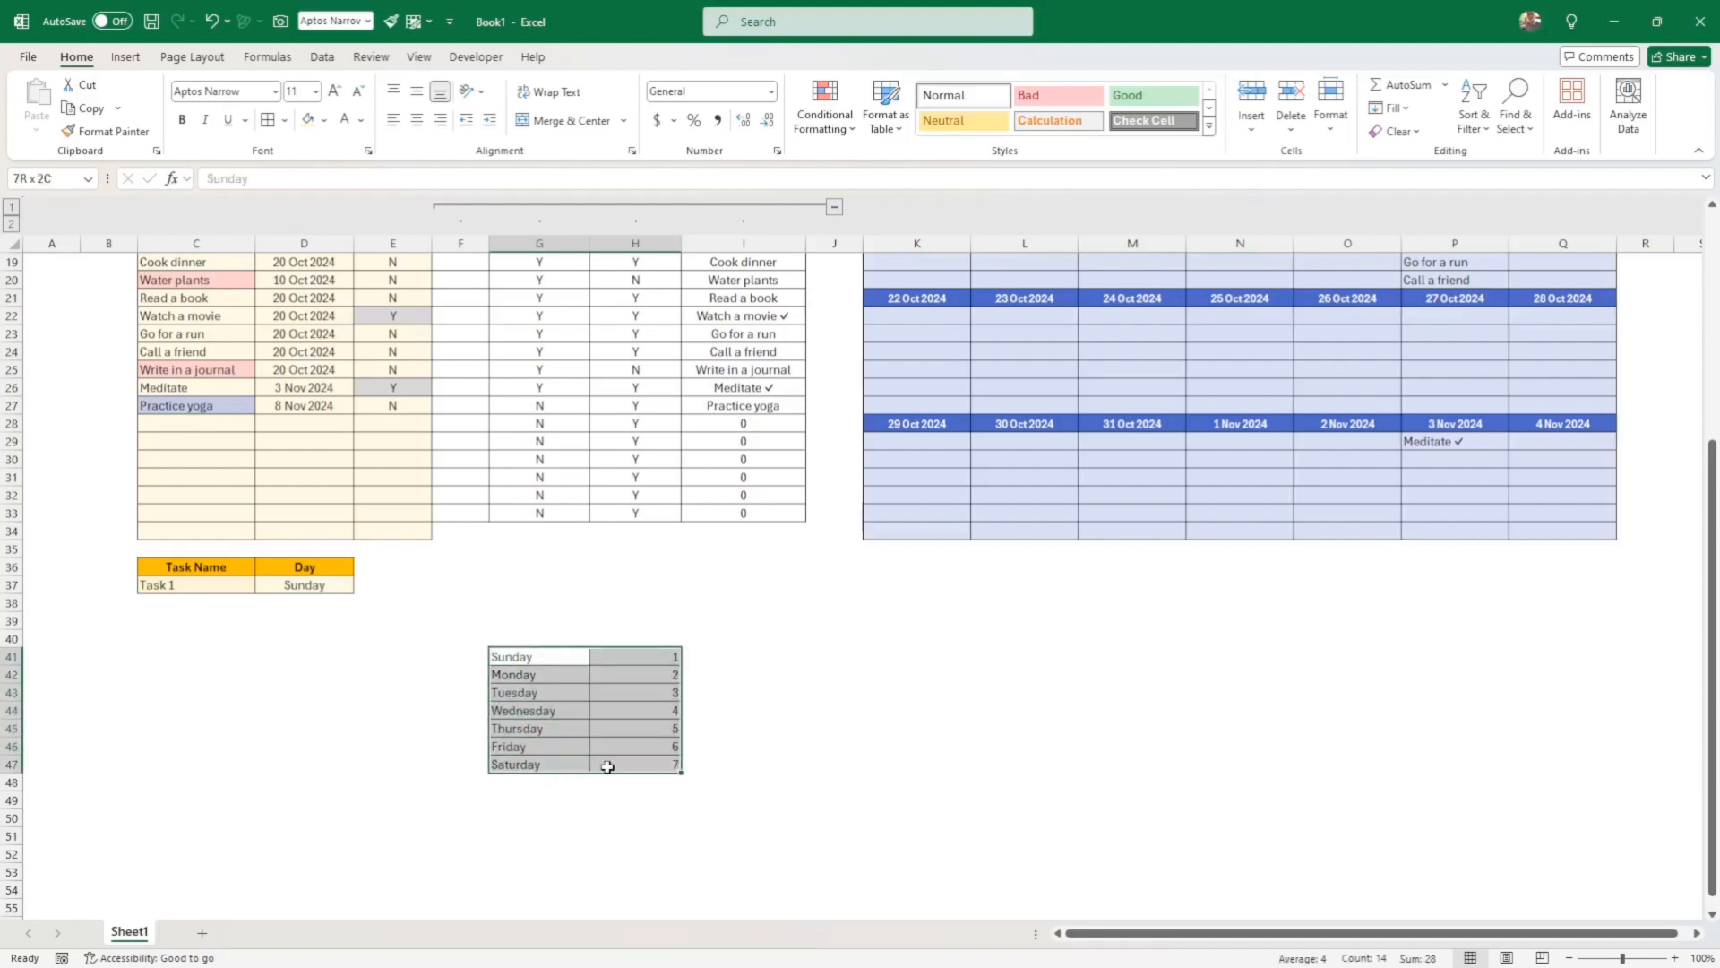
left_click(606, 781)
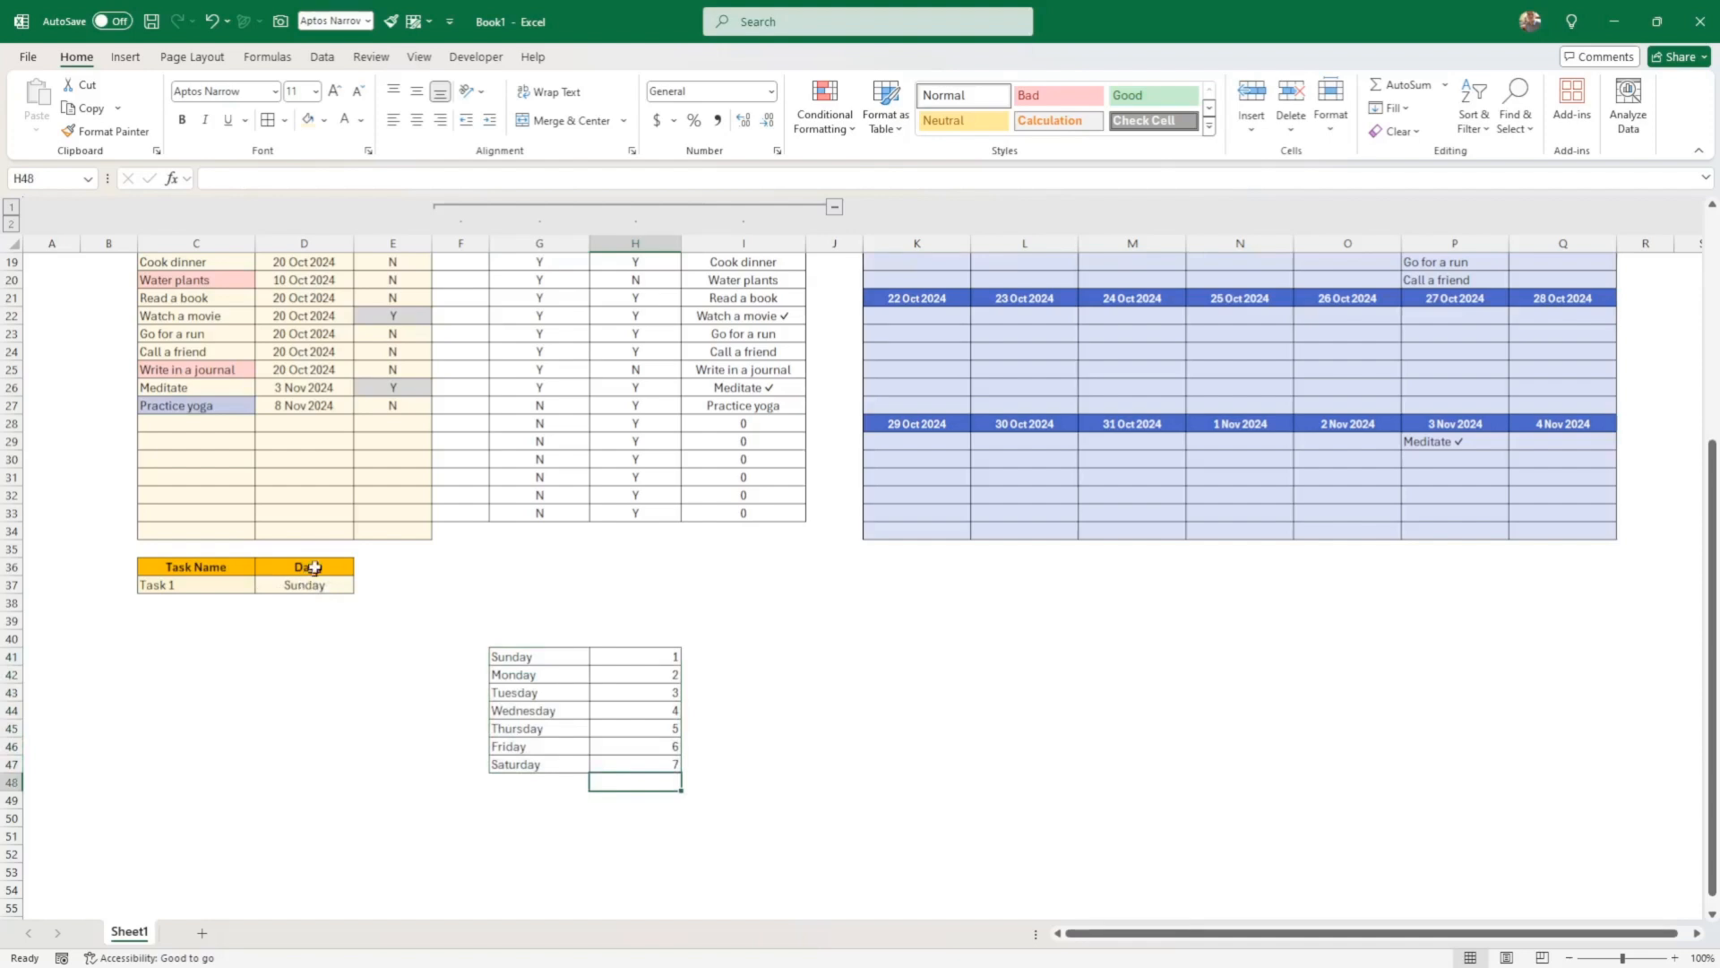
Look up the day number in E37 with =XLOOKUP(D37,$G$41:$G$47,$H$41:$H$47)
left_click(398, 586)
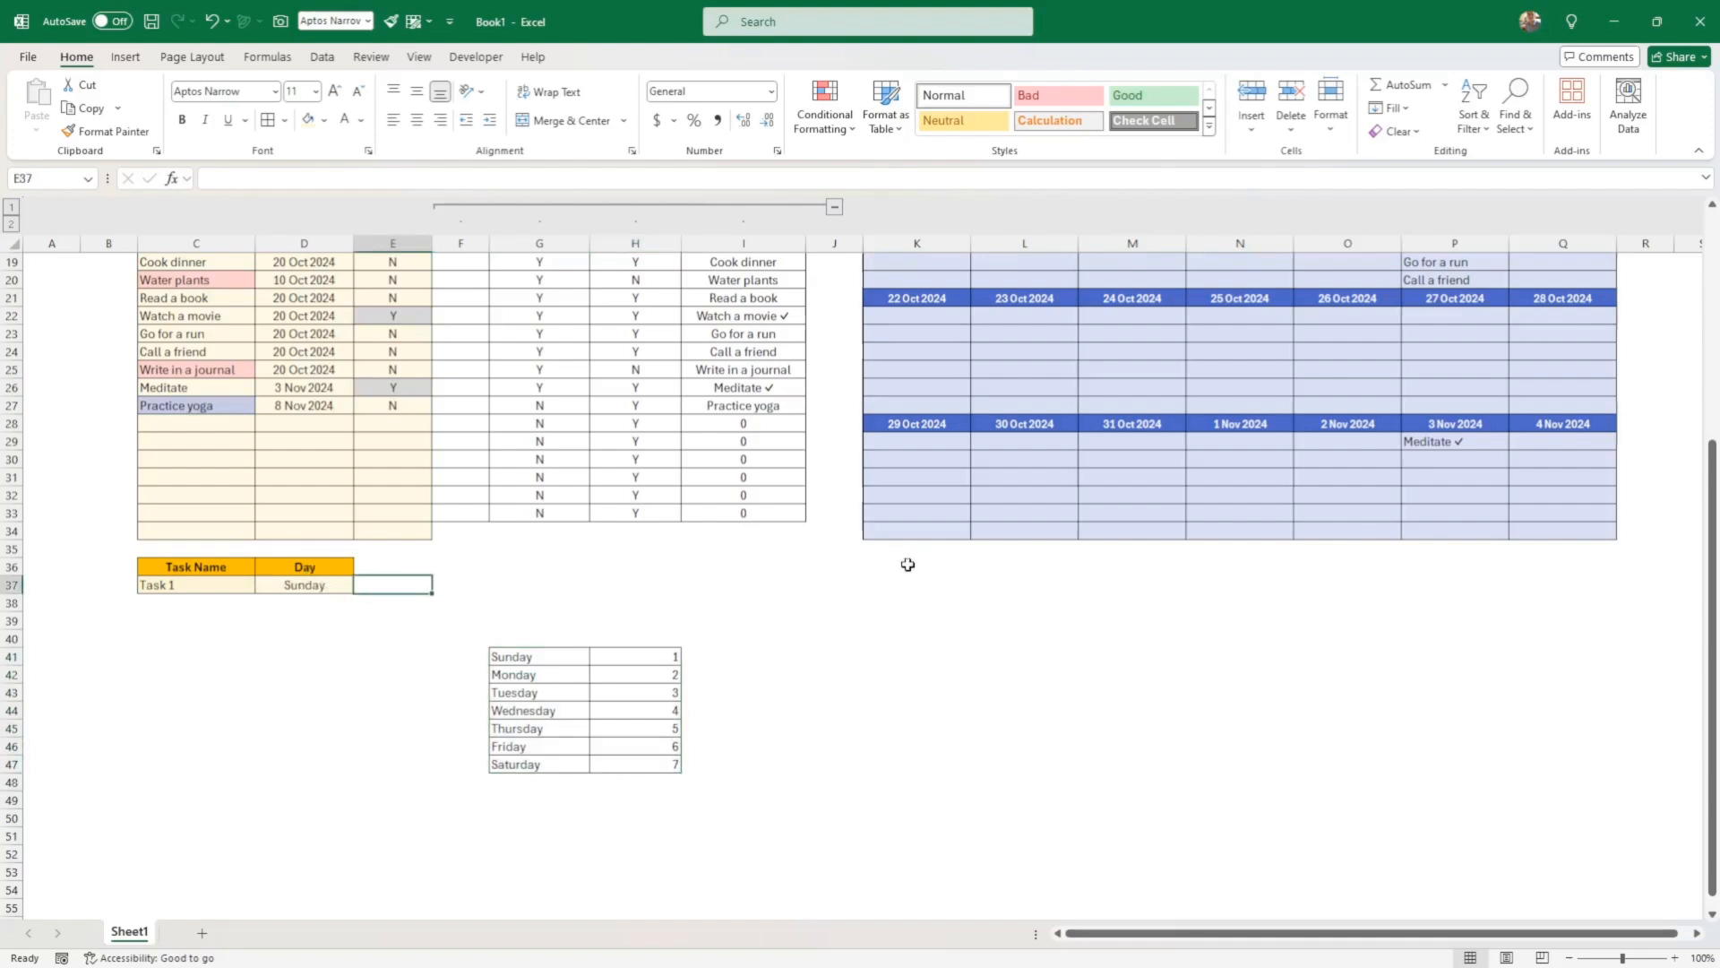
key("Right")
key("Right")
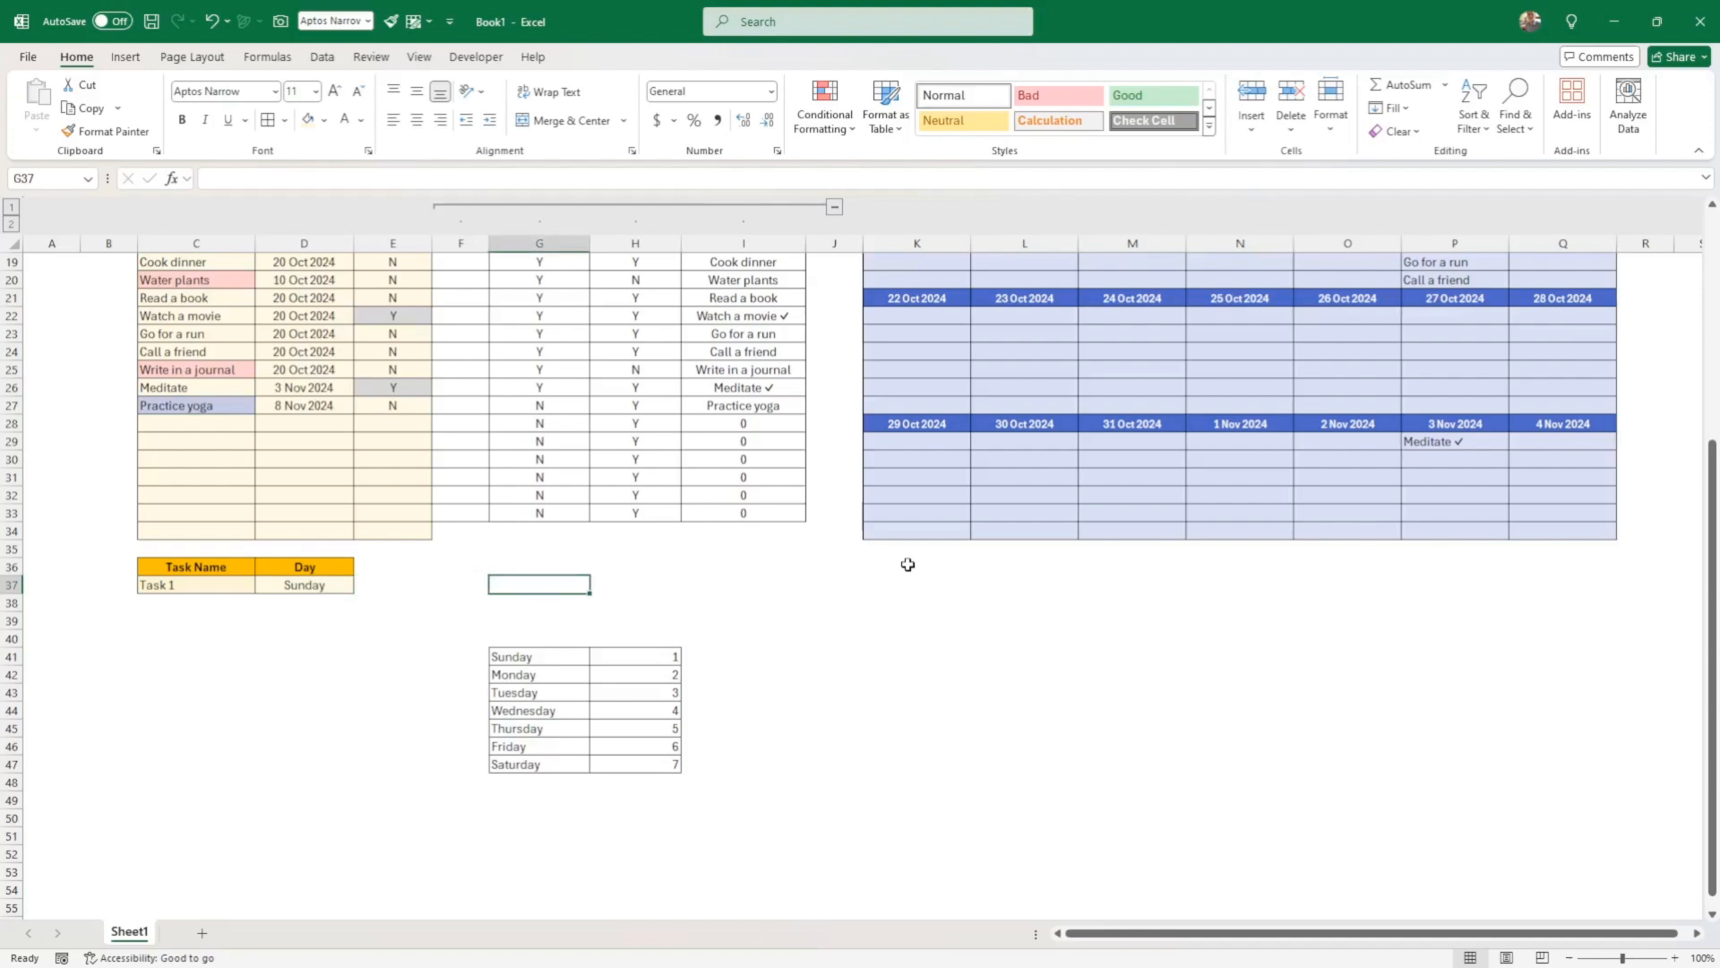
key("Left")
key("Left")
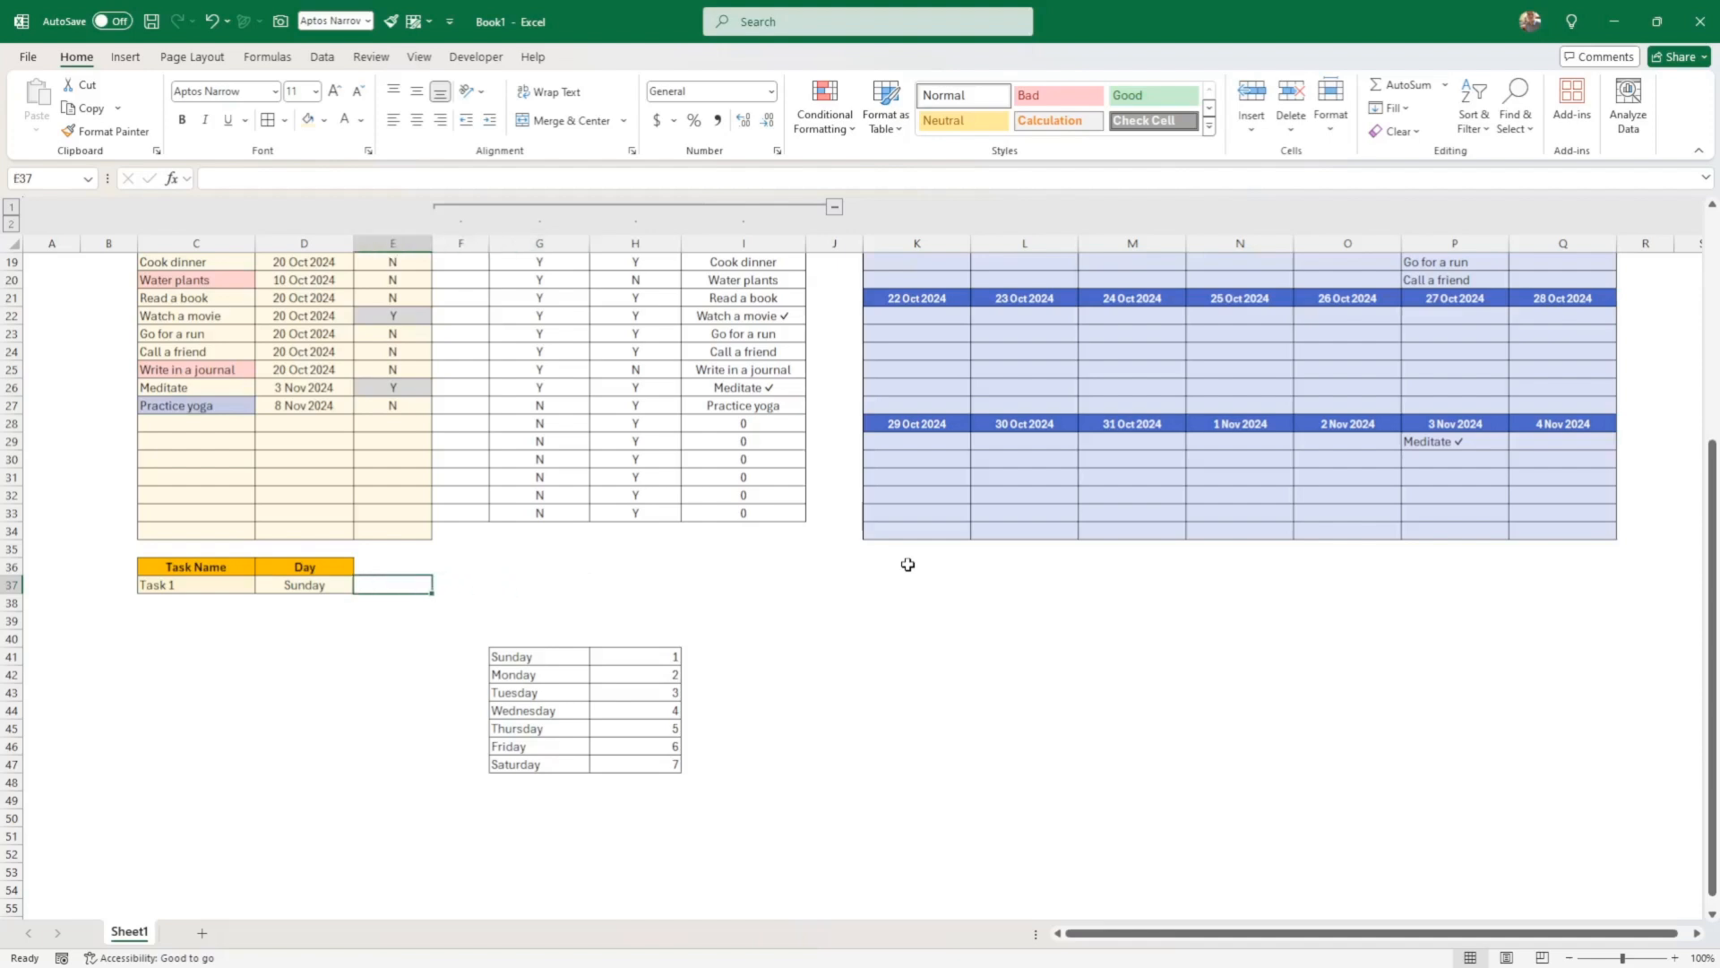
type("x=x")
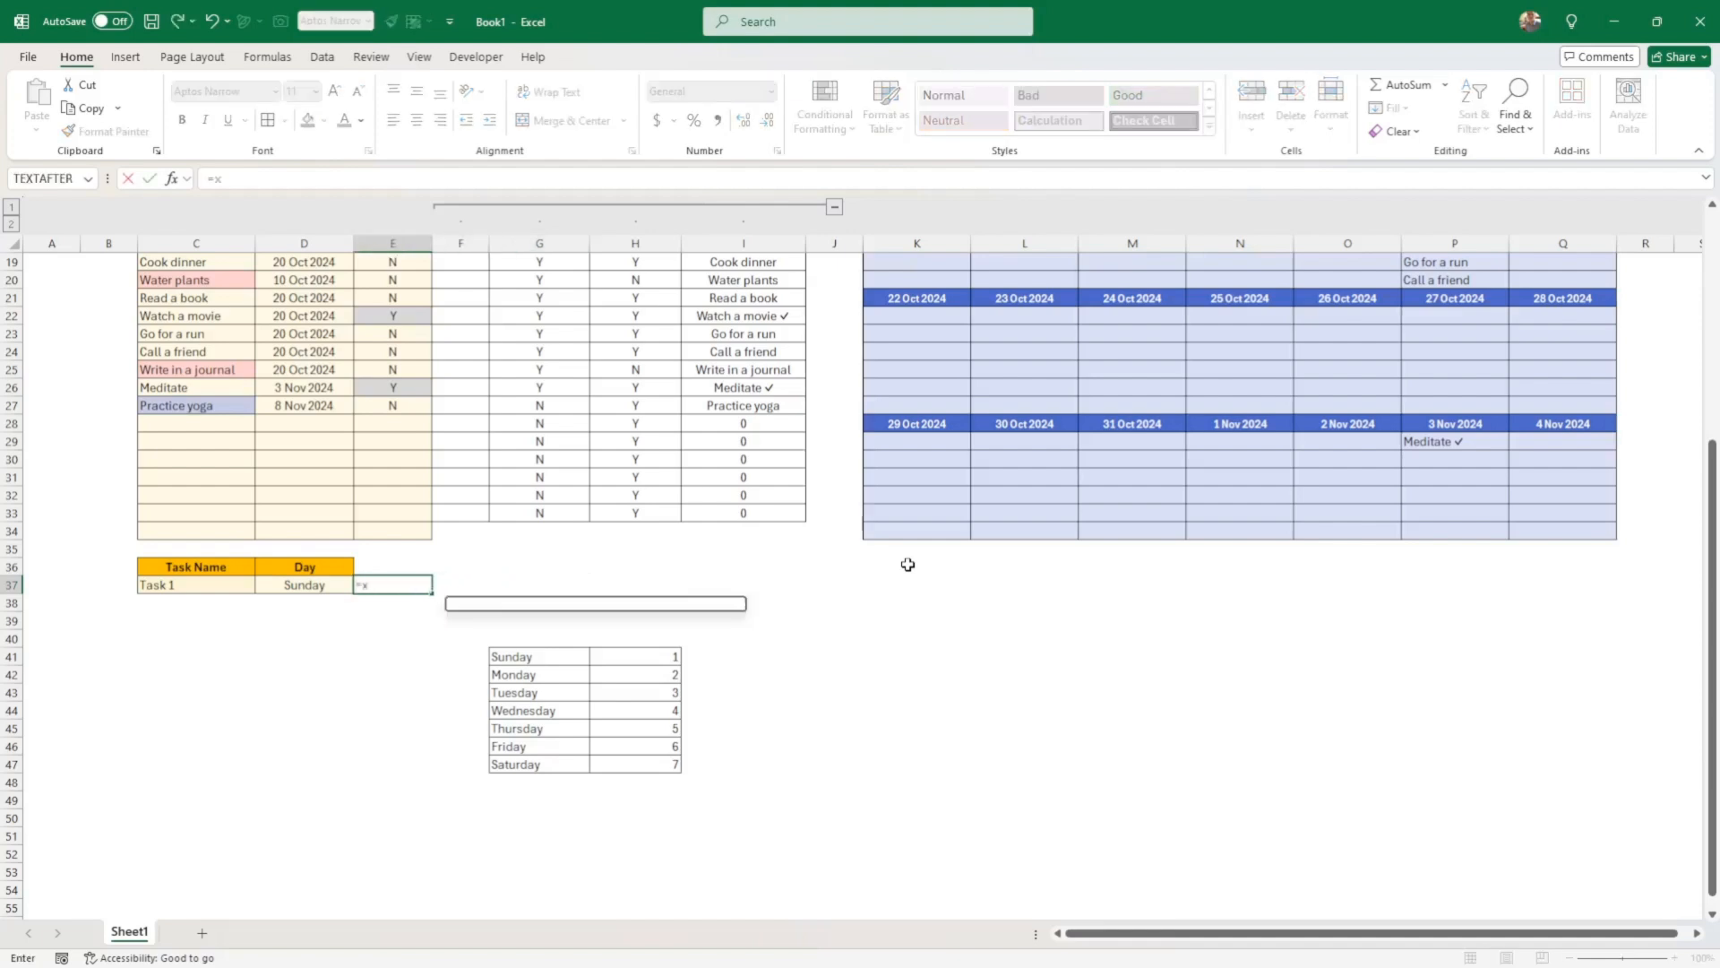
type("lookup")
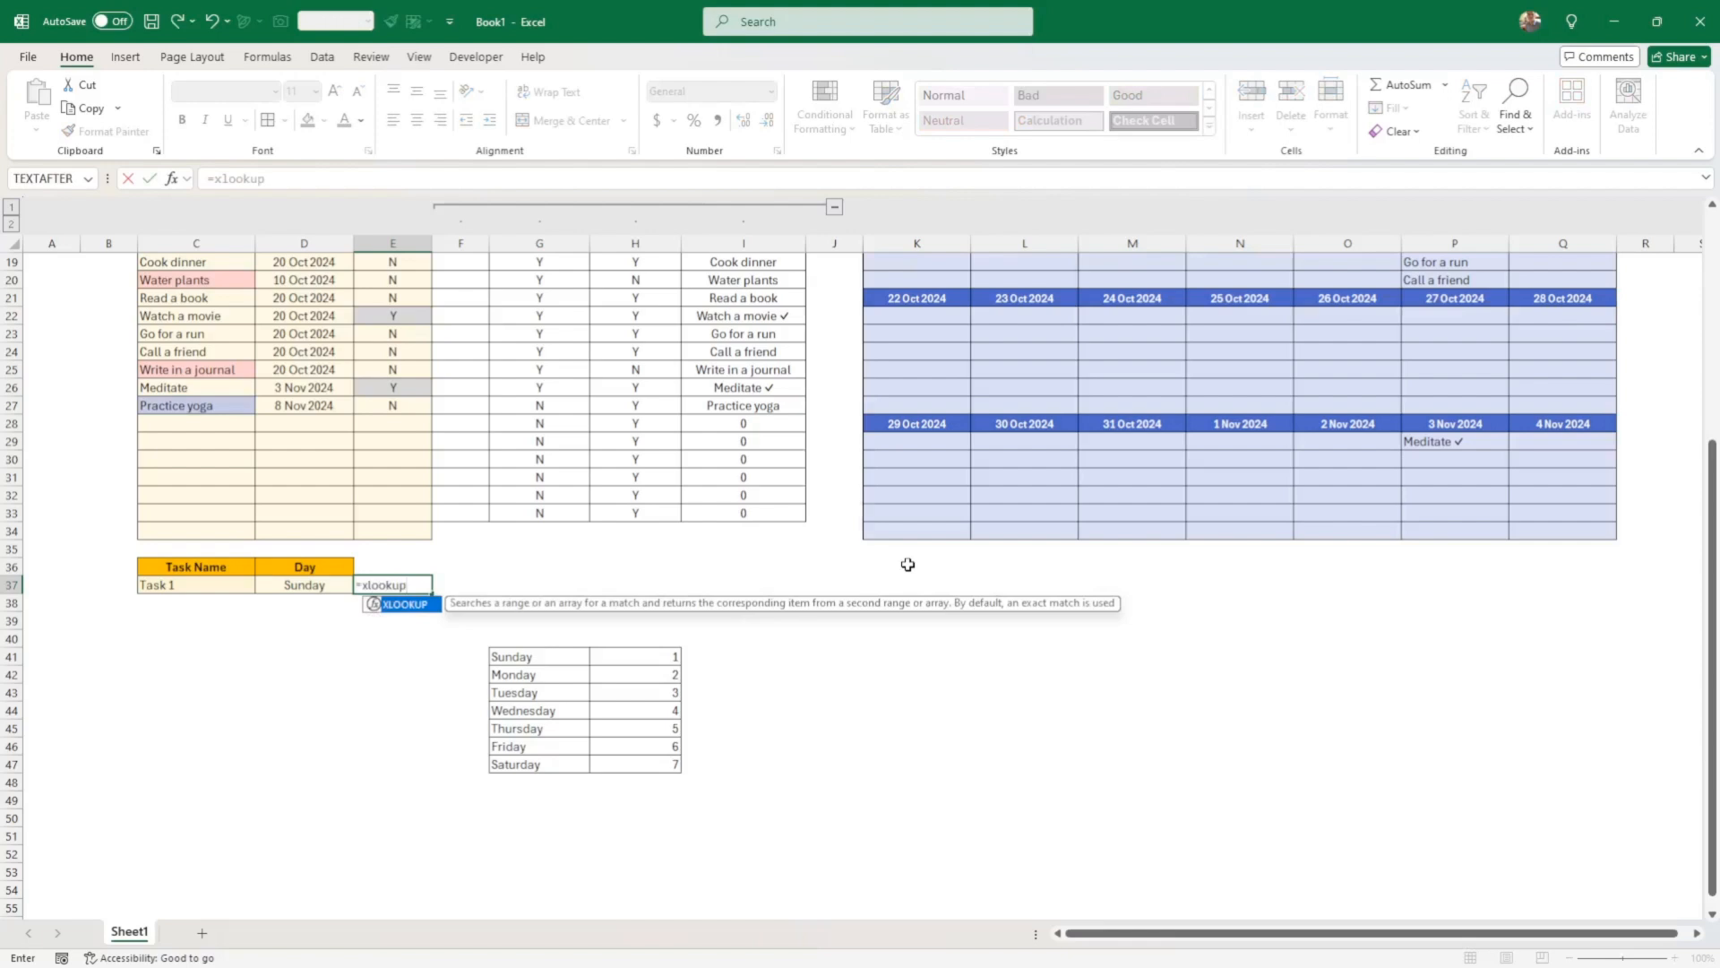
type("(")
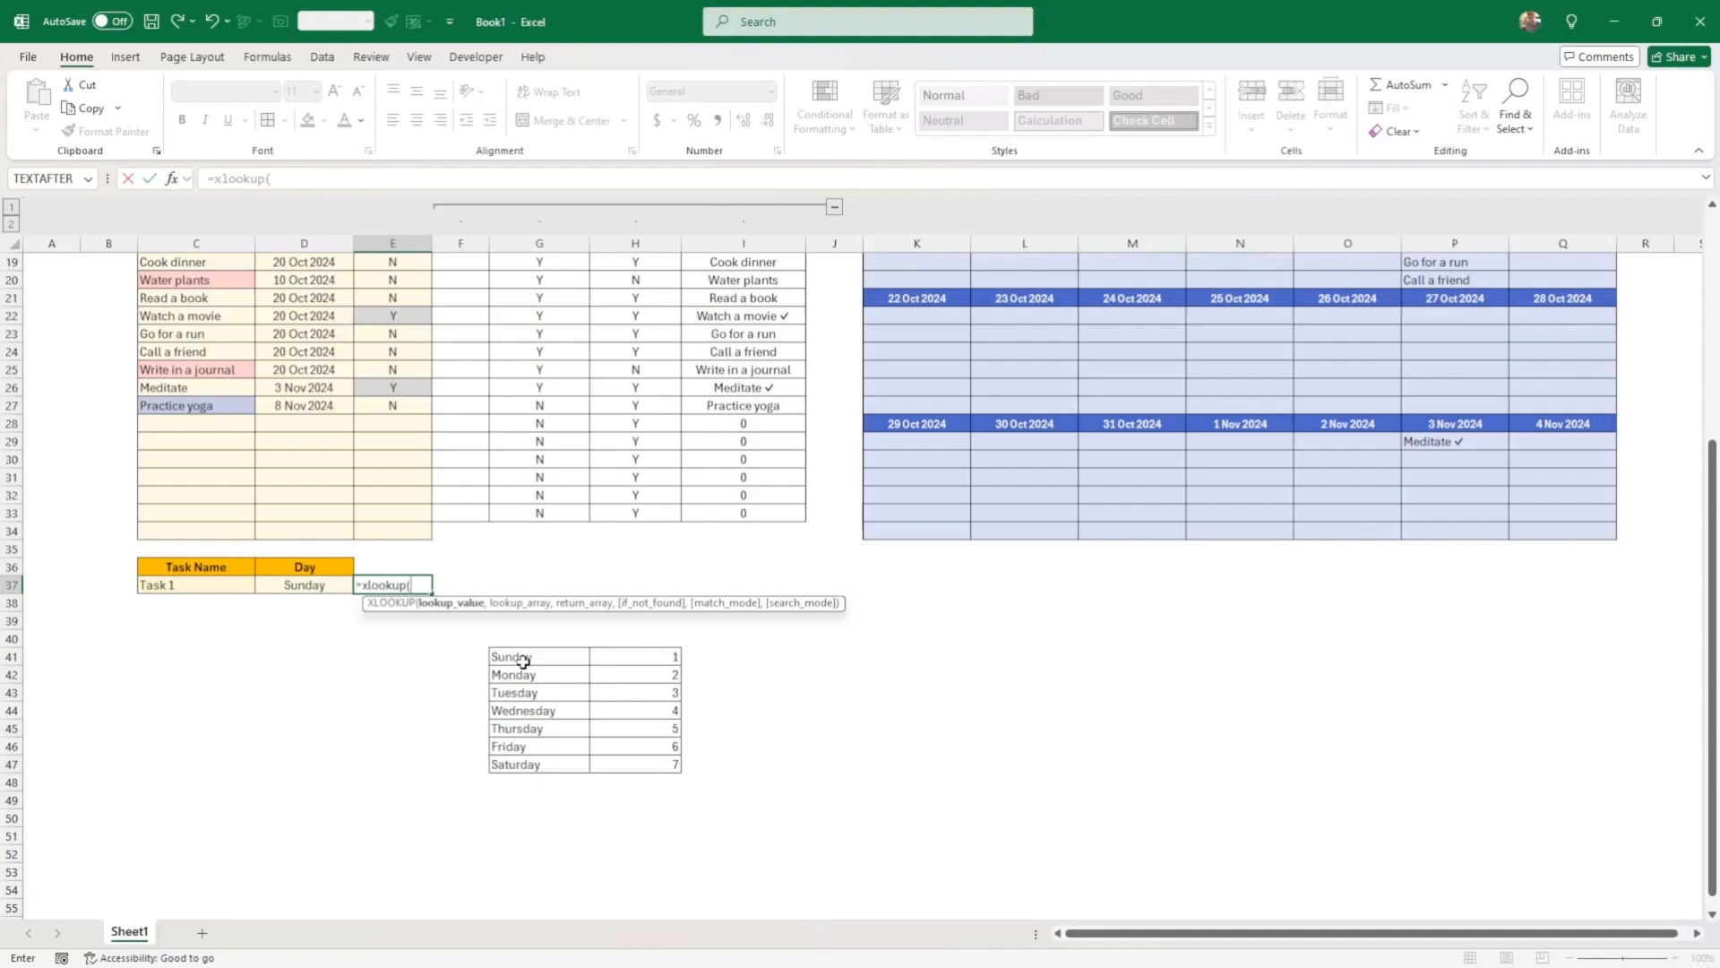
left_click(293, 584)
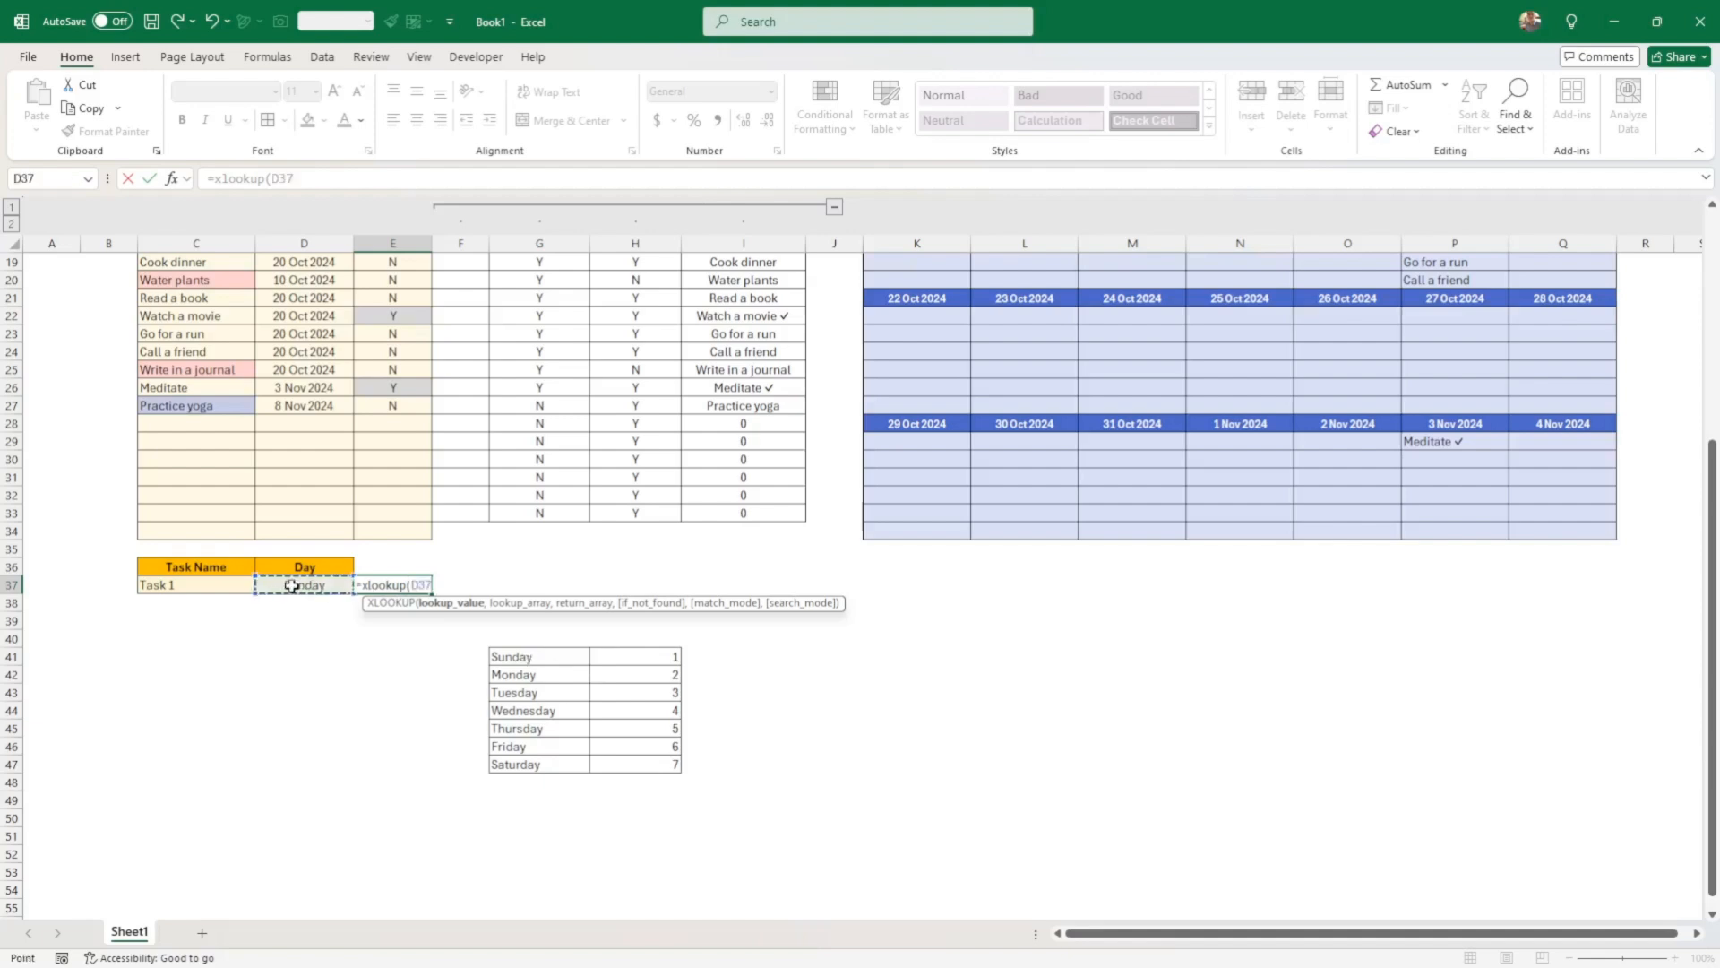
type(",")
left_click_drag(518, 658, 524, 759)
key("F4")
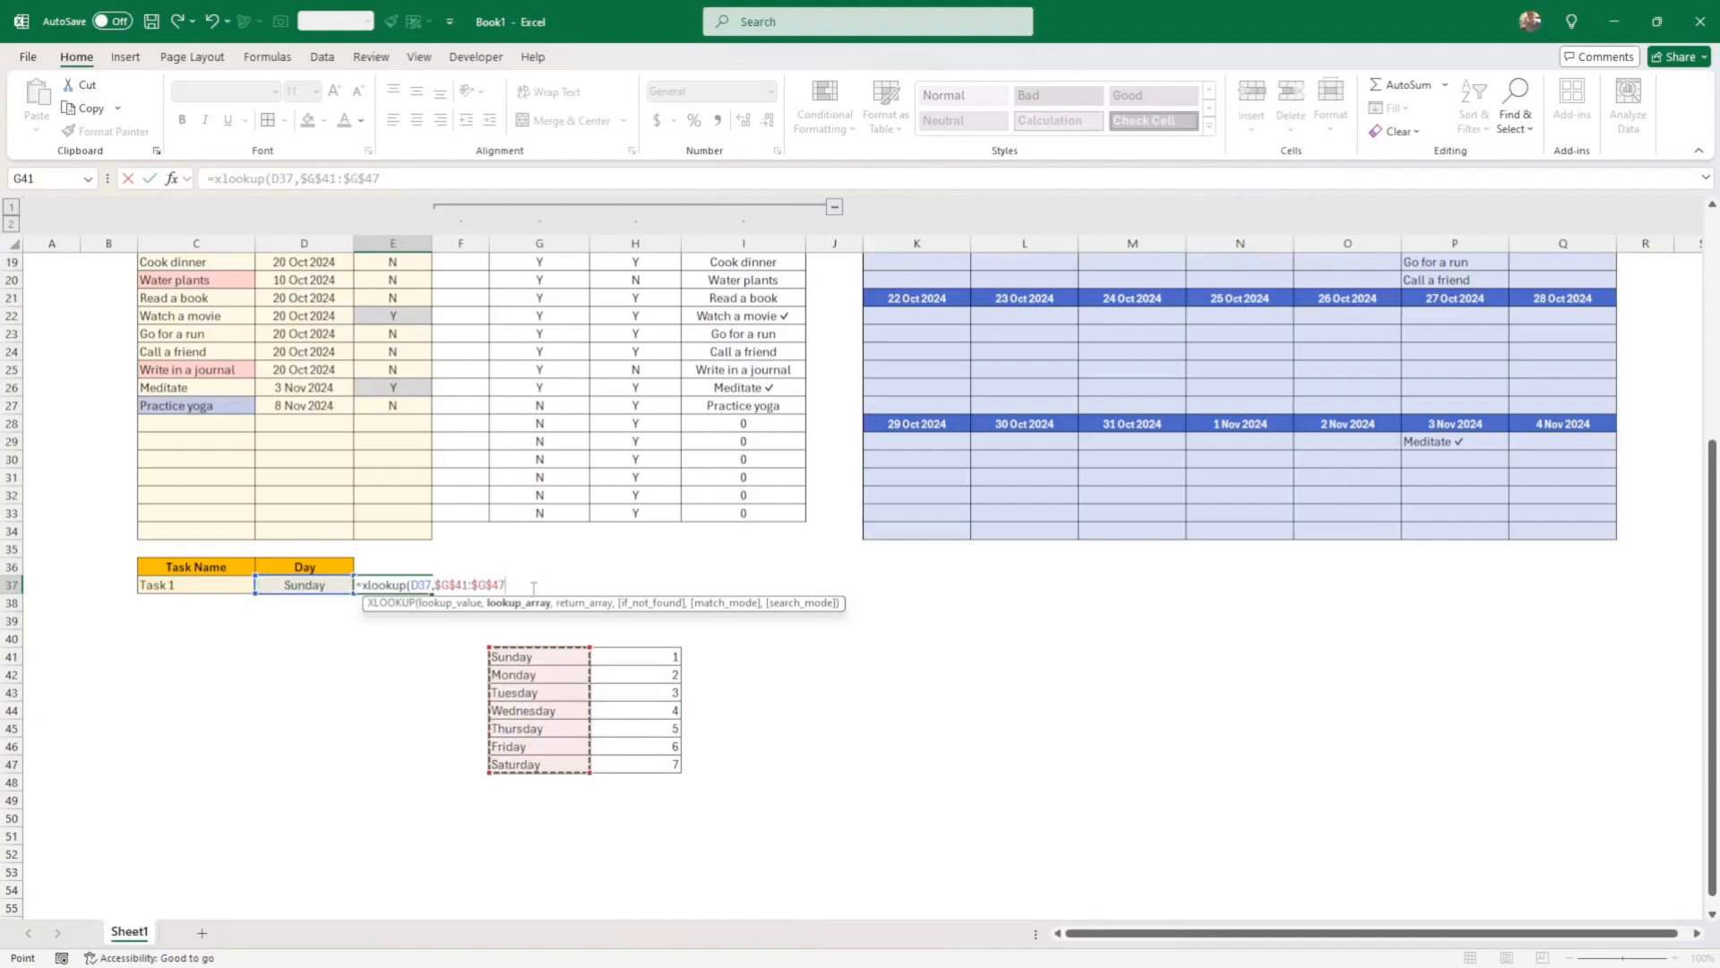
type(",")
left_click_drag(609, 651, 615, 761)
key("F4")
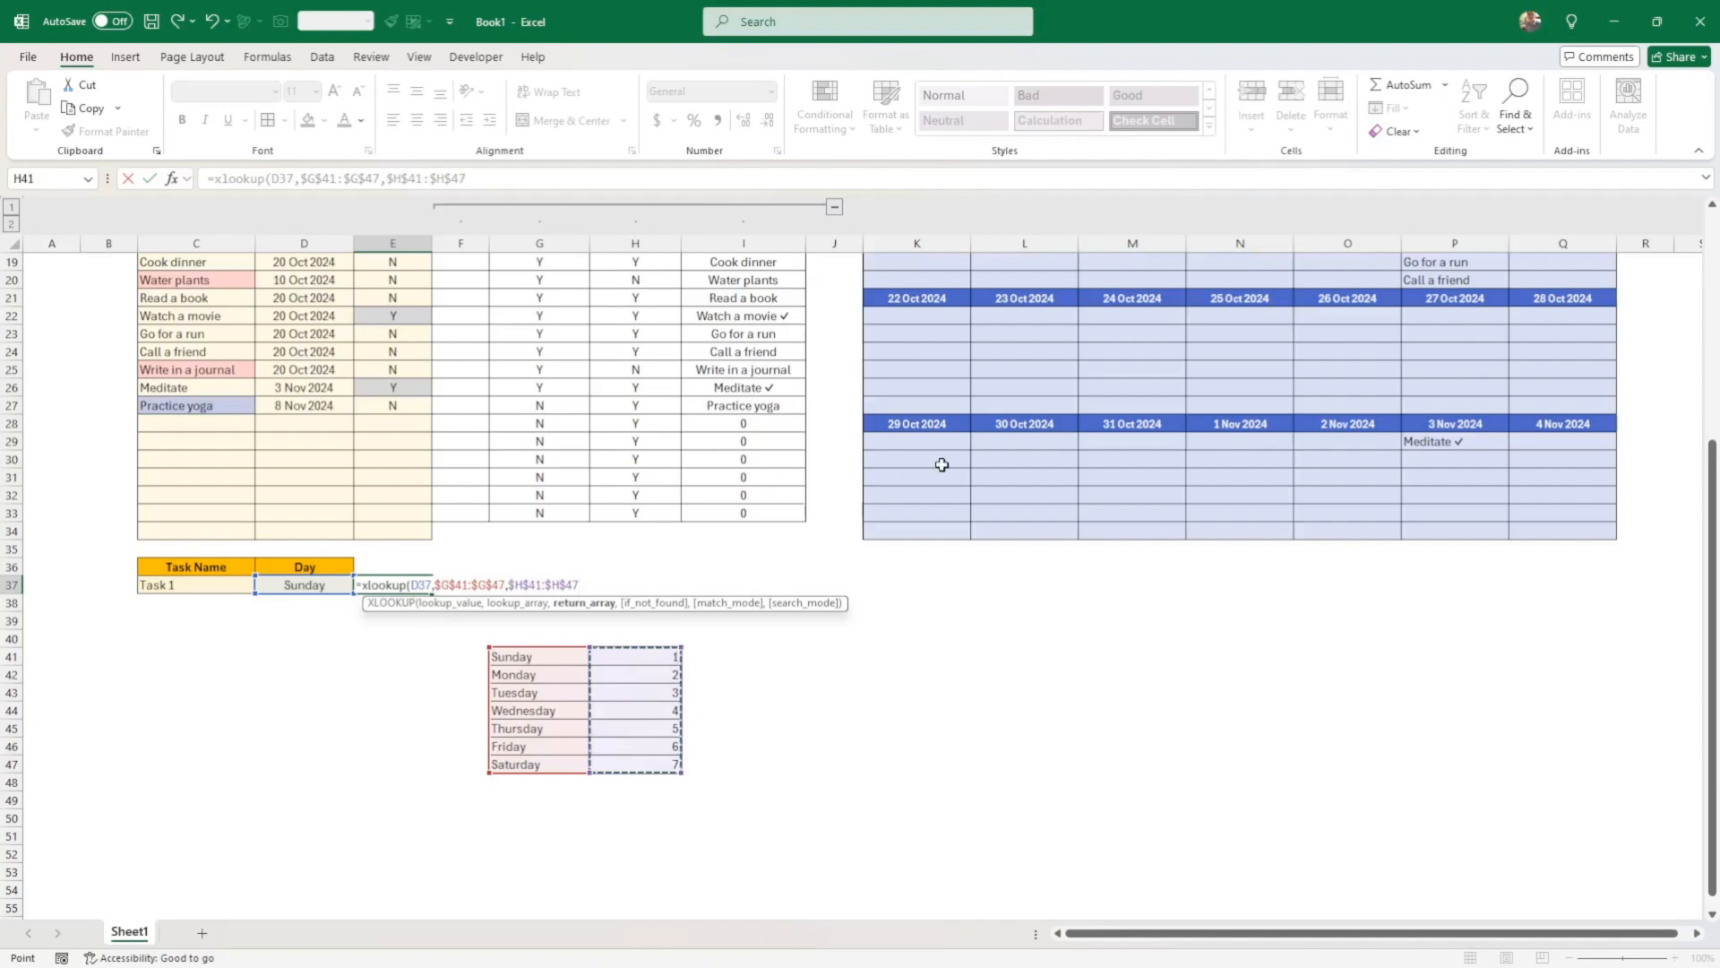
type(")")
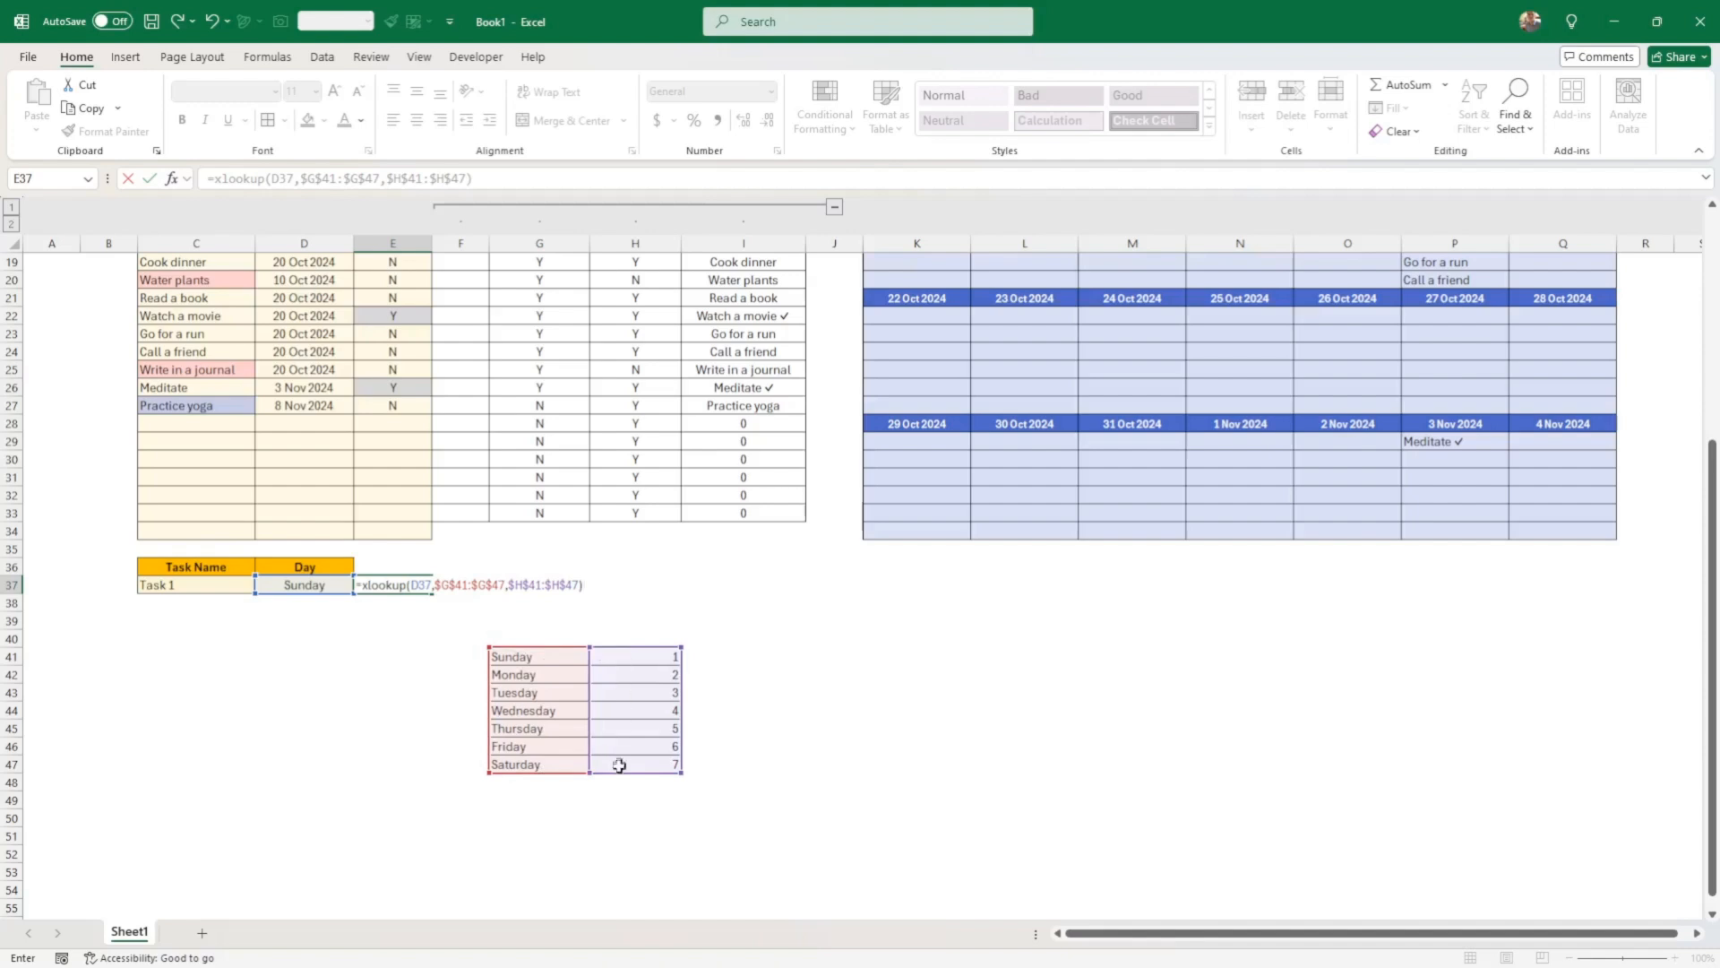
key("Return")
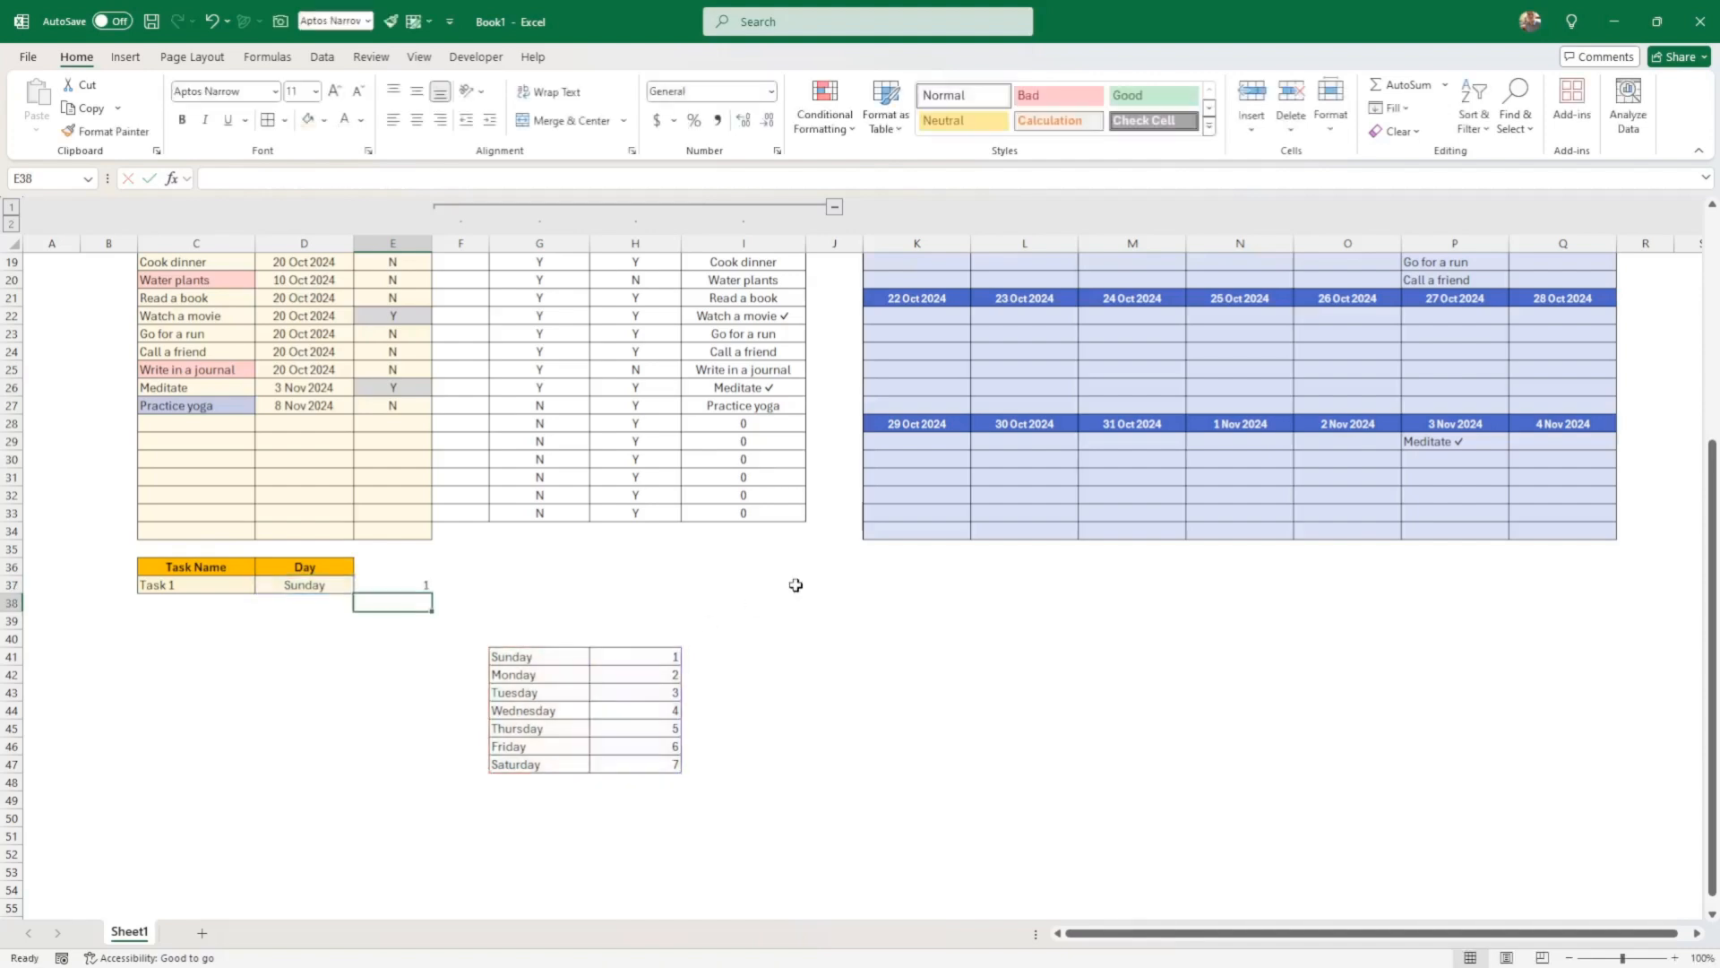
Fill the recurring task row C37:D37 down to row 44 as a series of task names and weekdays
left_click(387, 586)
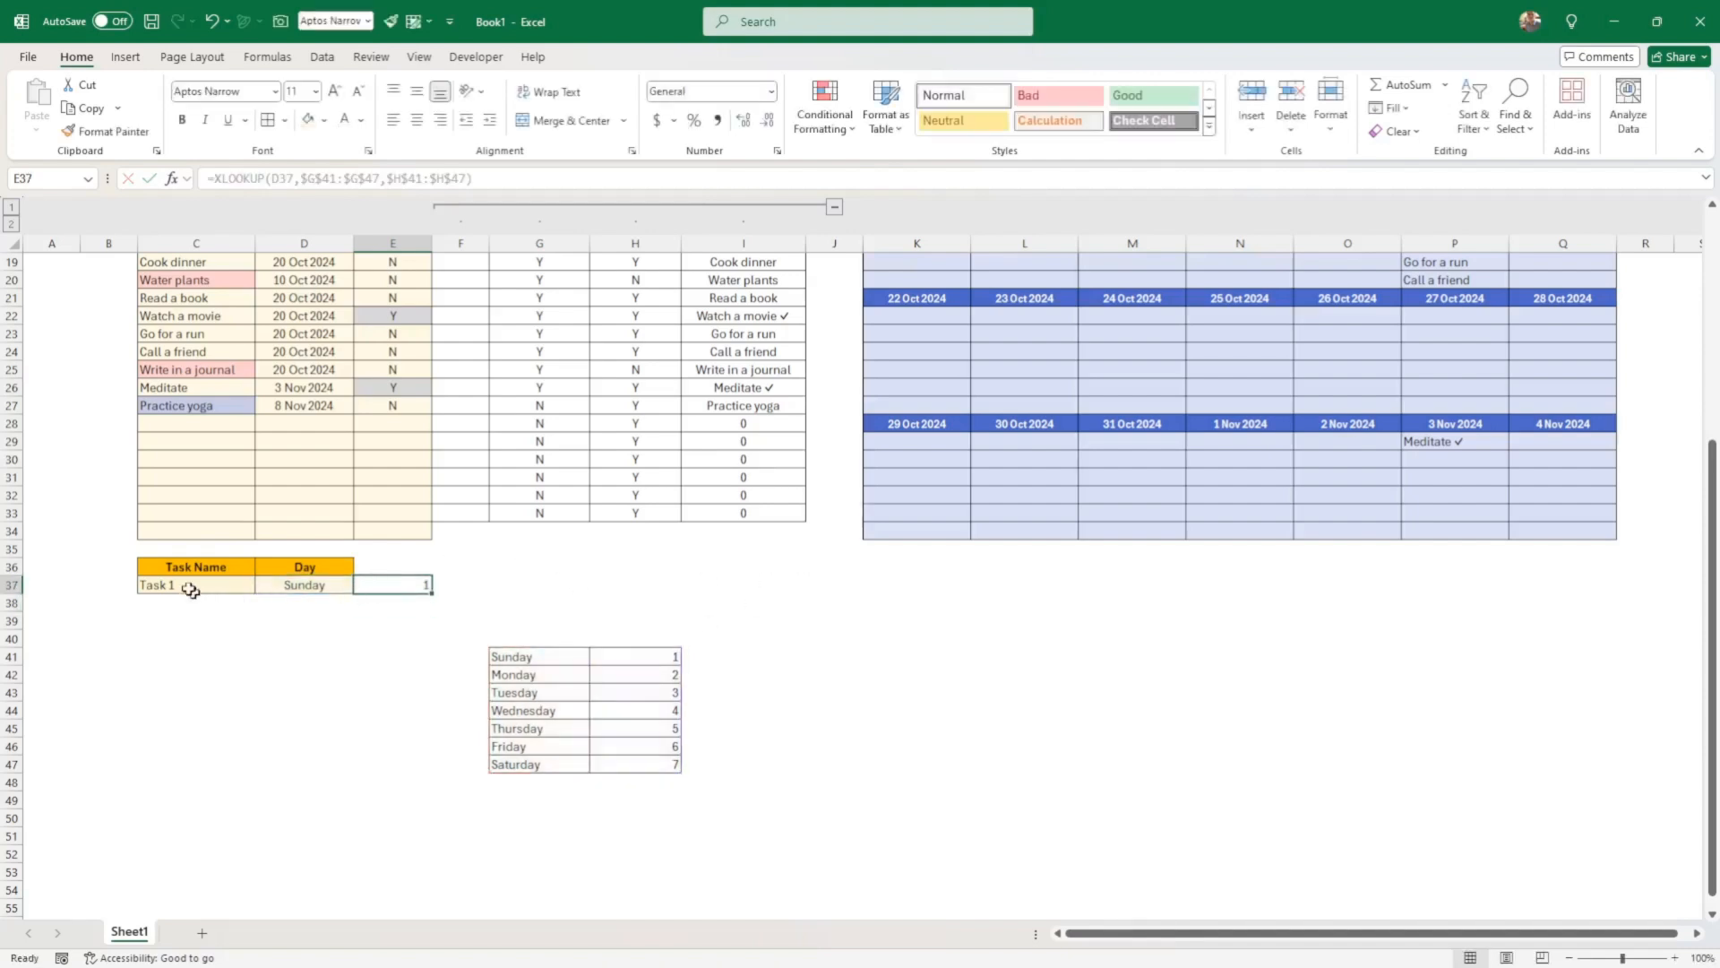
left_click_drag(185, 587, 360, 721)
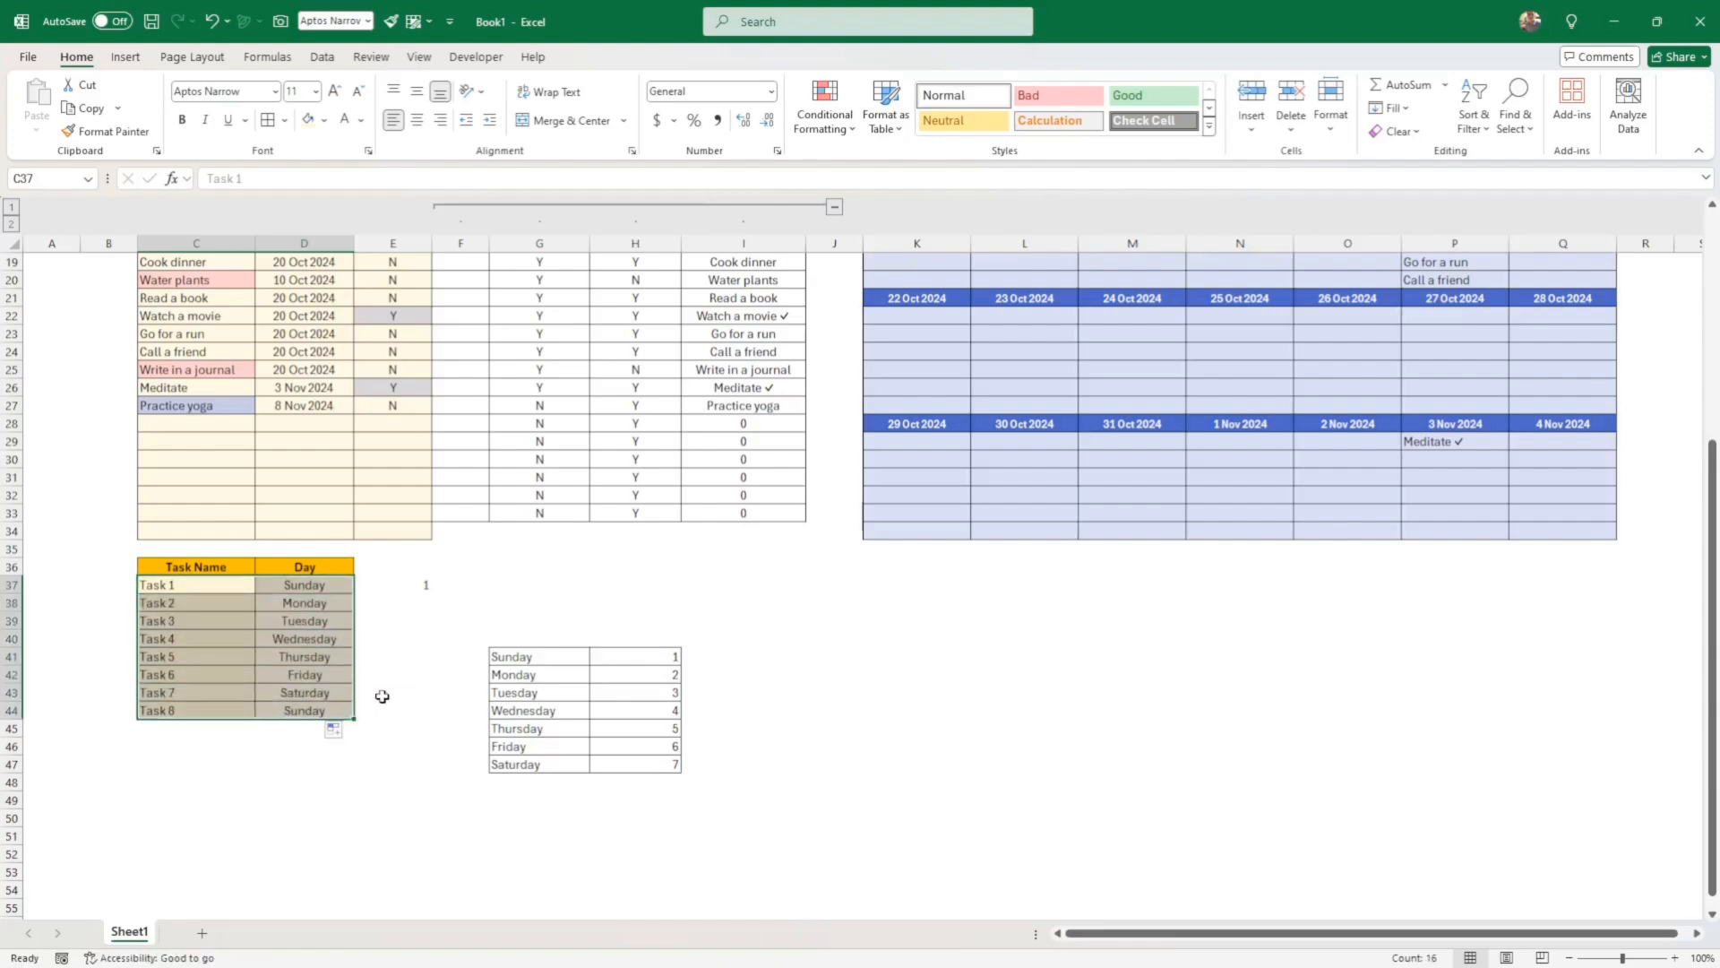
left_click(383, 690)
scroll(430, 517, "up", 6)
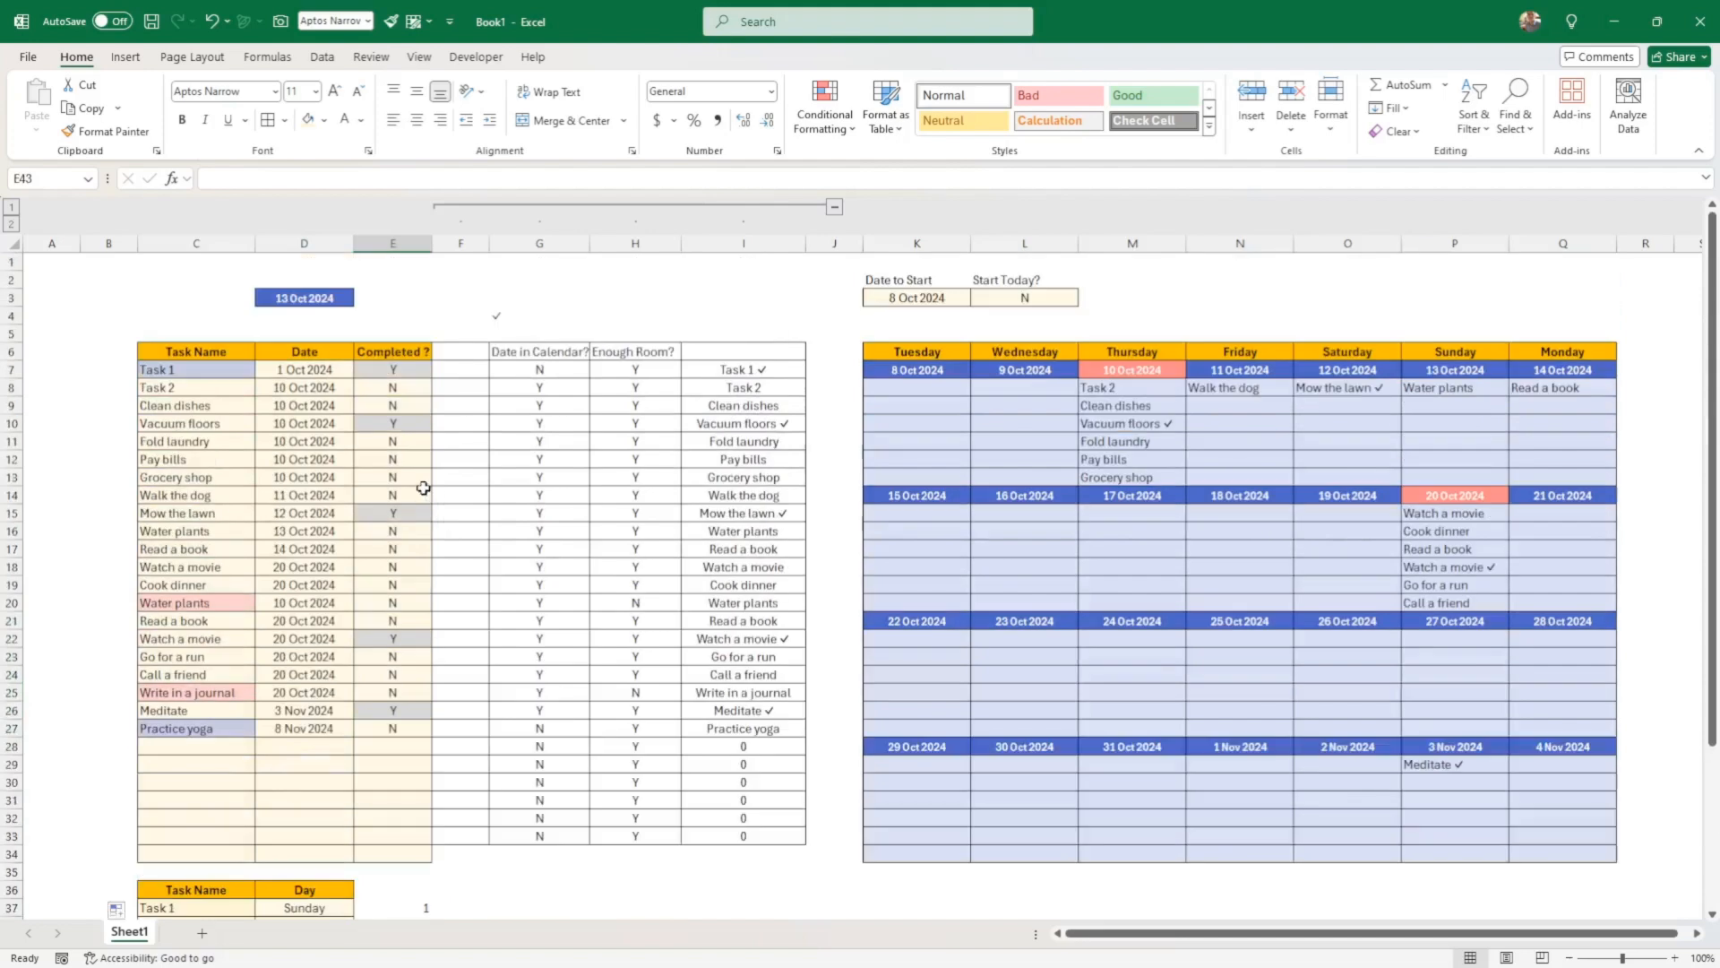
scroll(416, 514, "down", 6)
Rename the first three recurring tasks in C37:C39 as Task Sunday, Task Monday and Task Tuesday
left_click(218, 588)
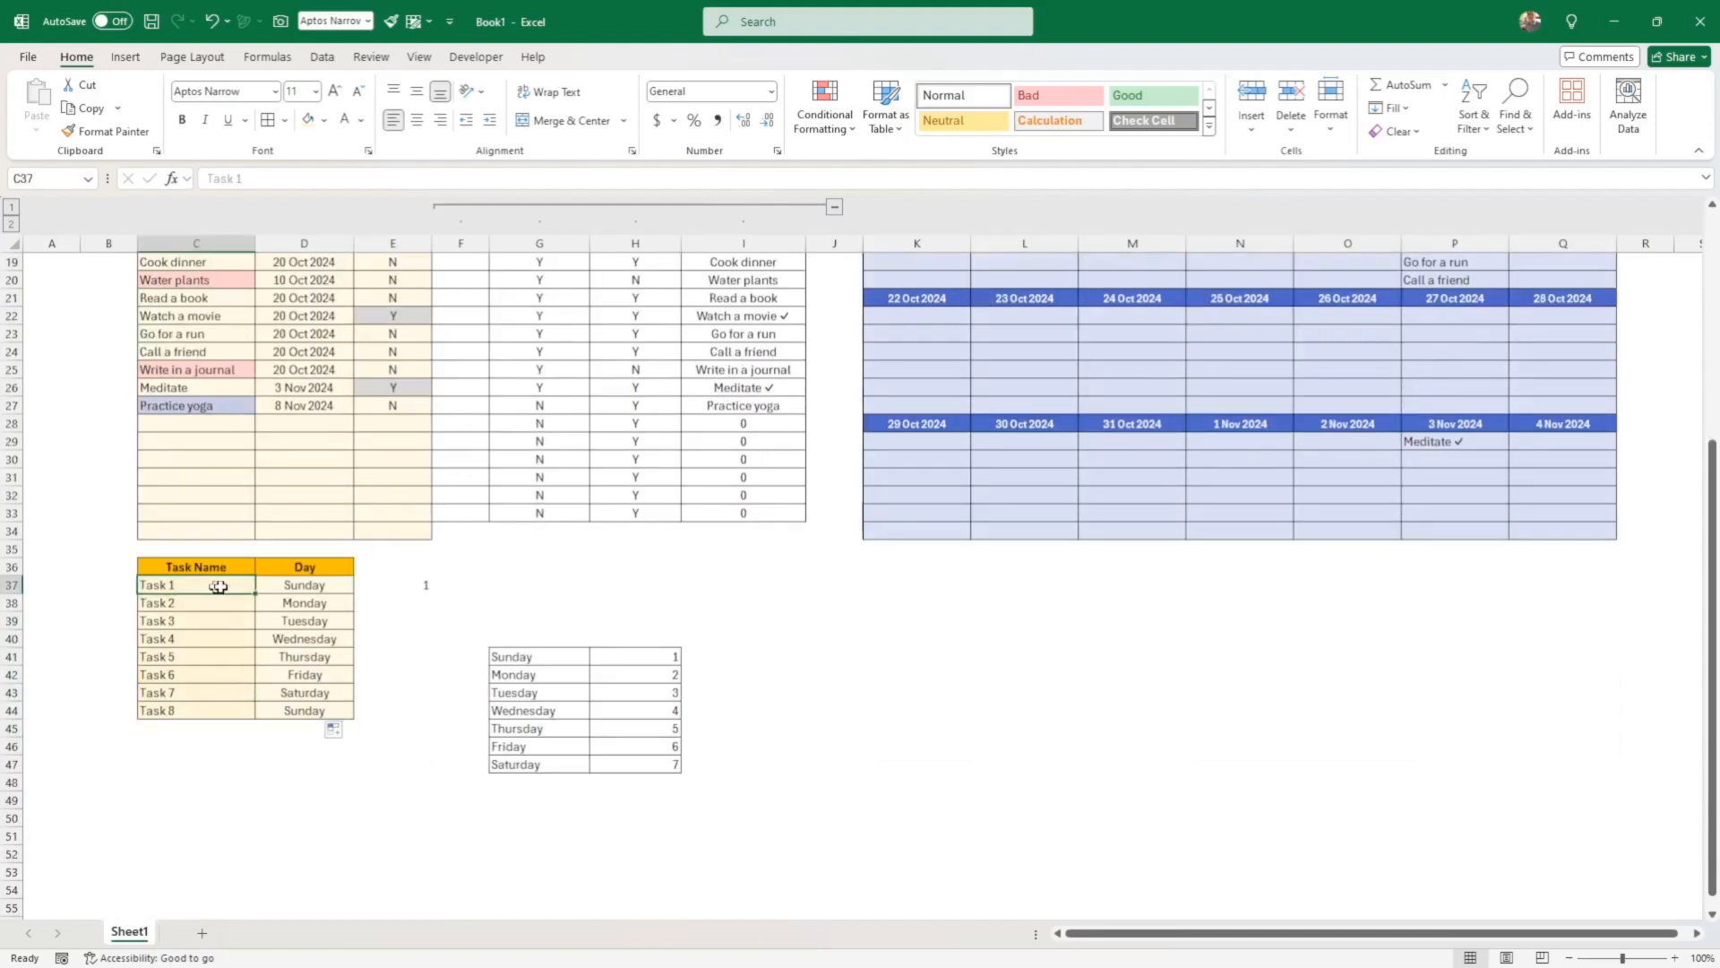
type("T")
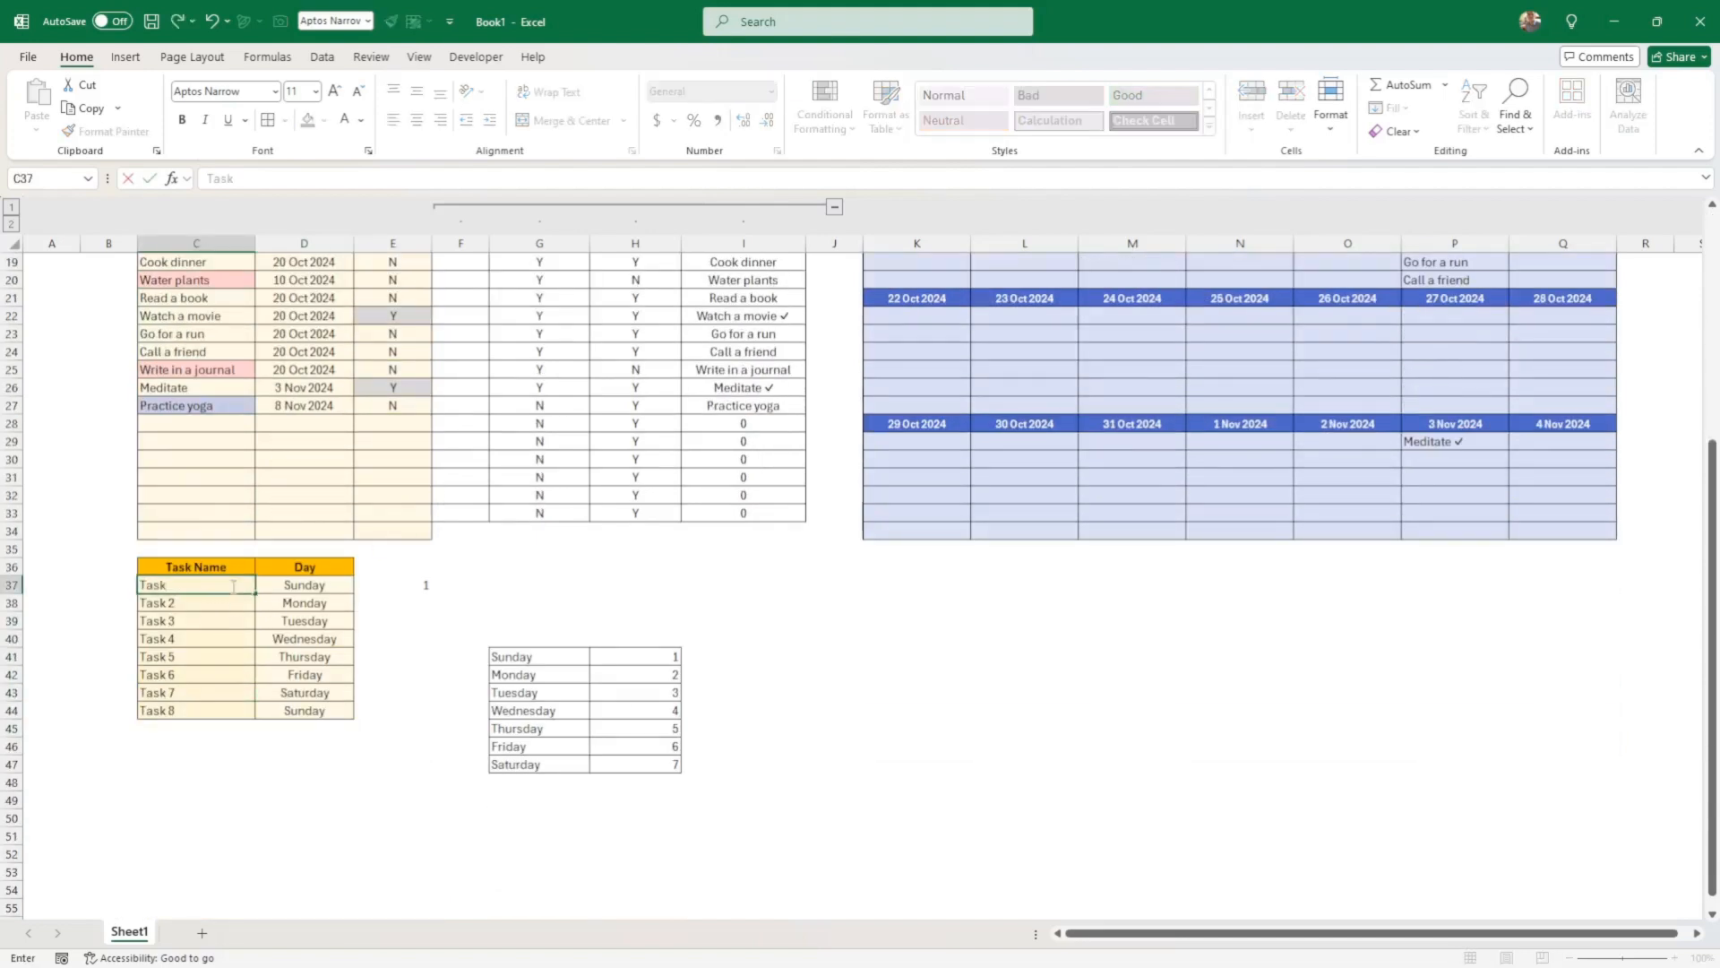
key("Return")
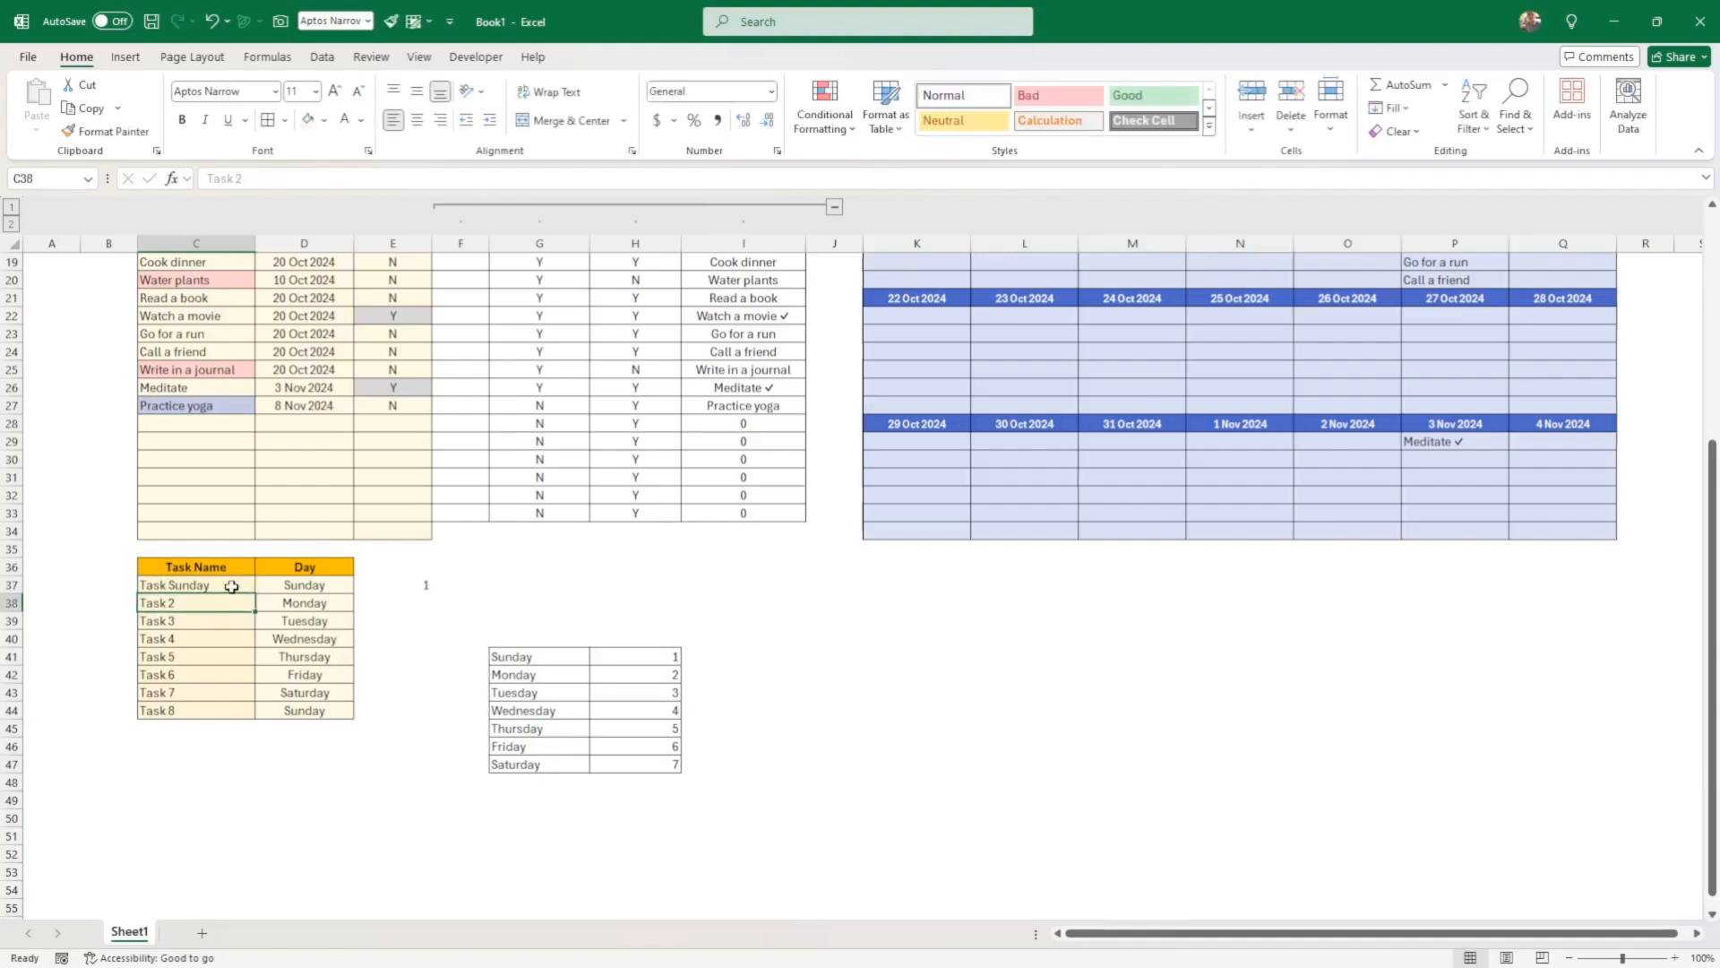
type("Task Monday")
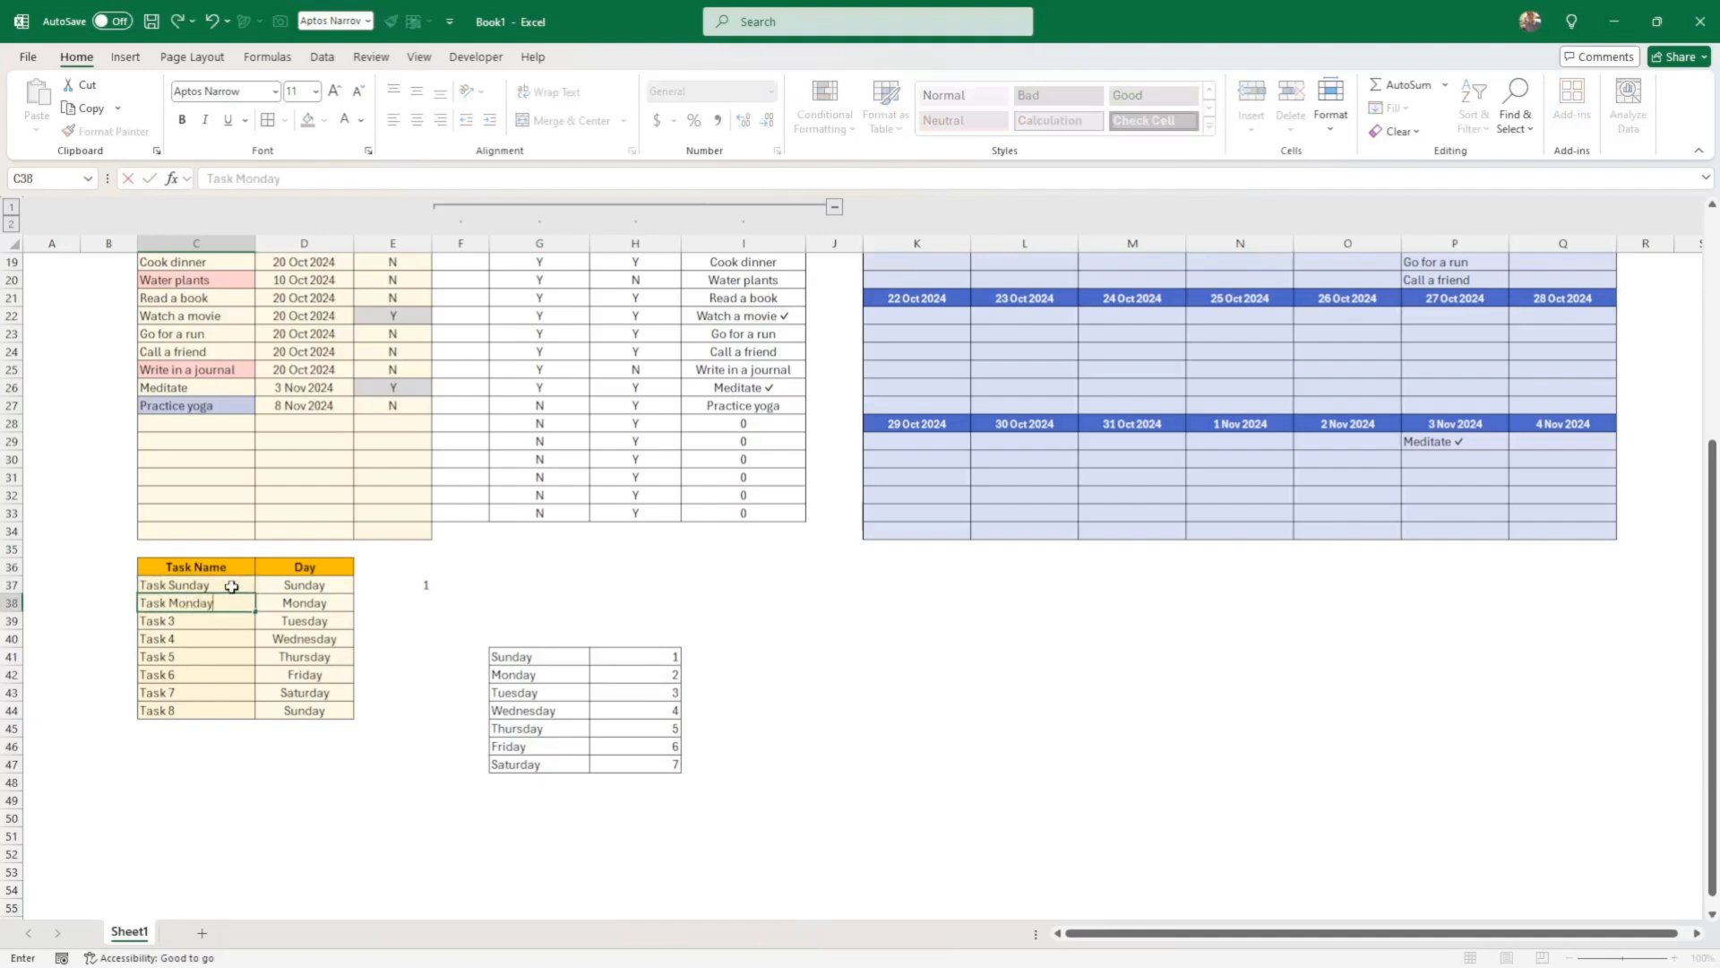
key("Return")
type("Task")
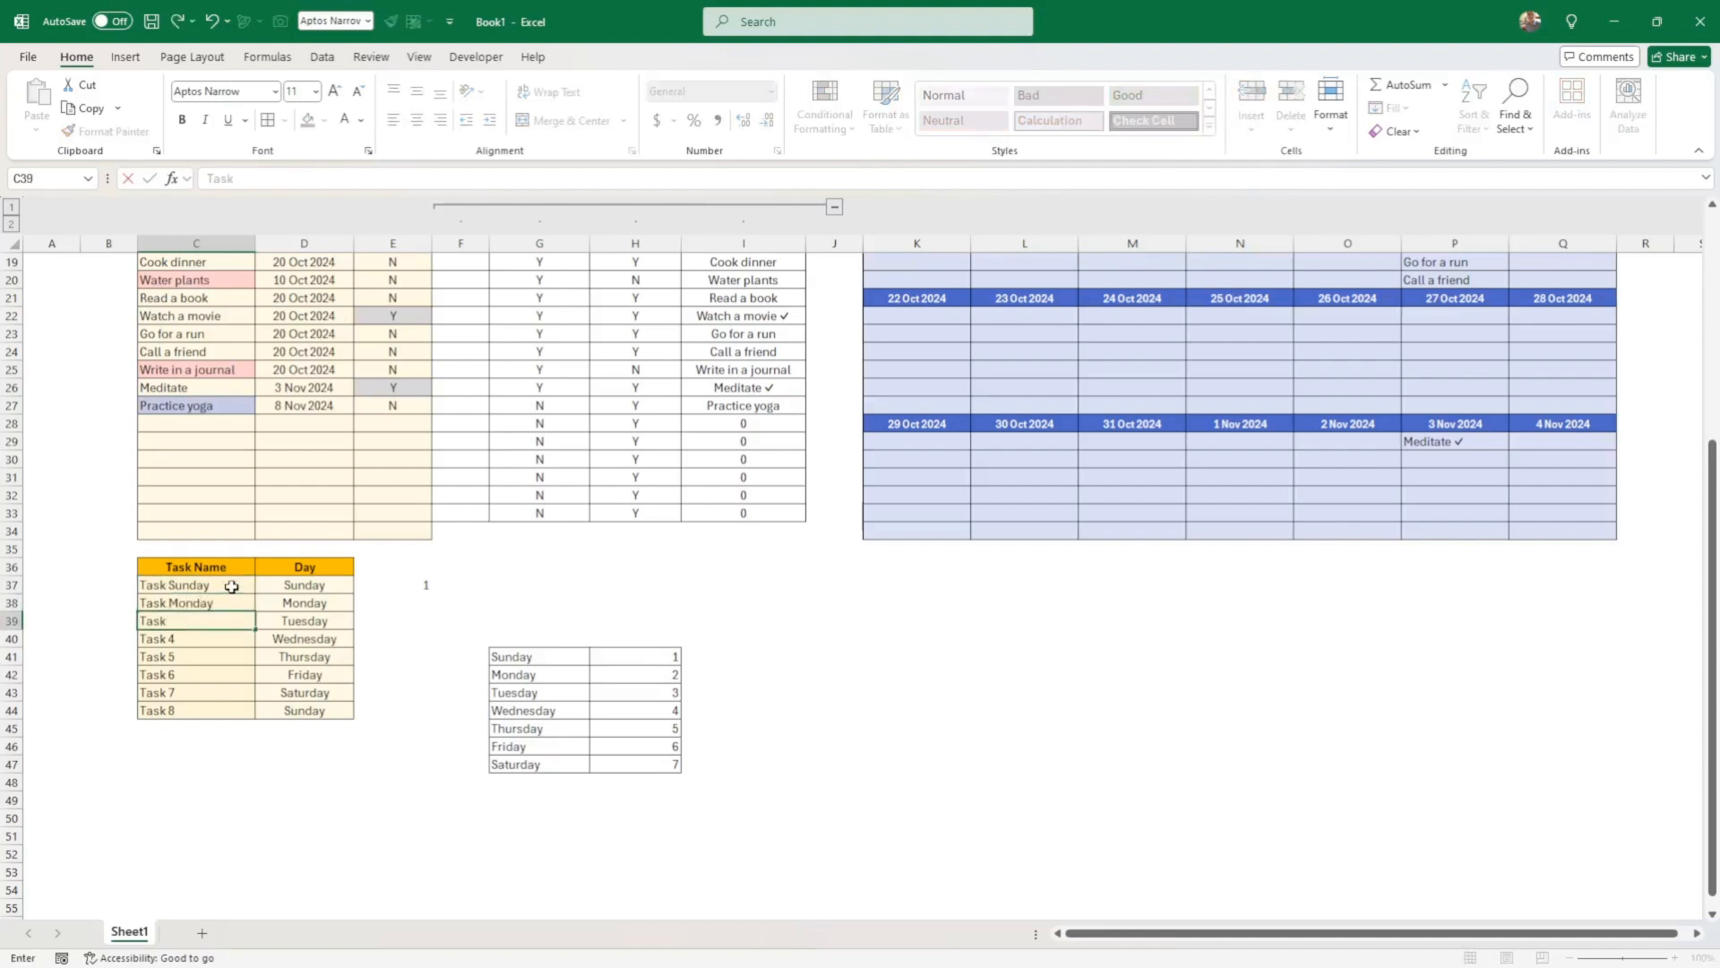
type(" tuesdat")
key("Return")
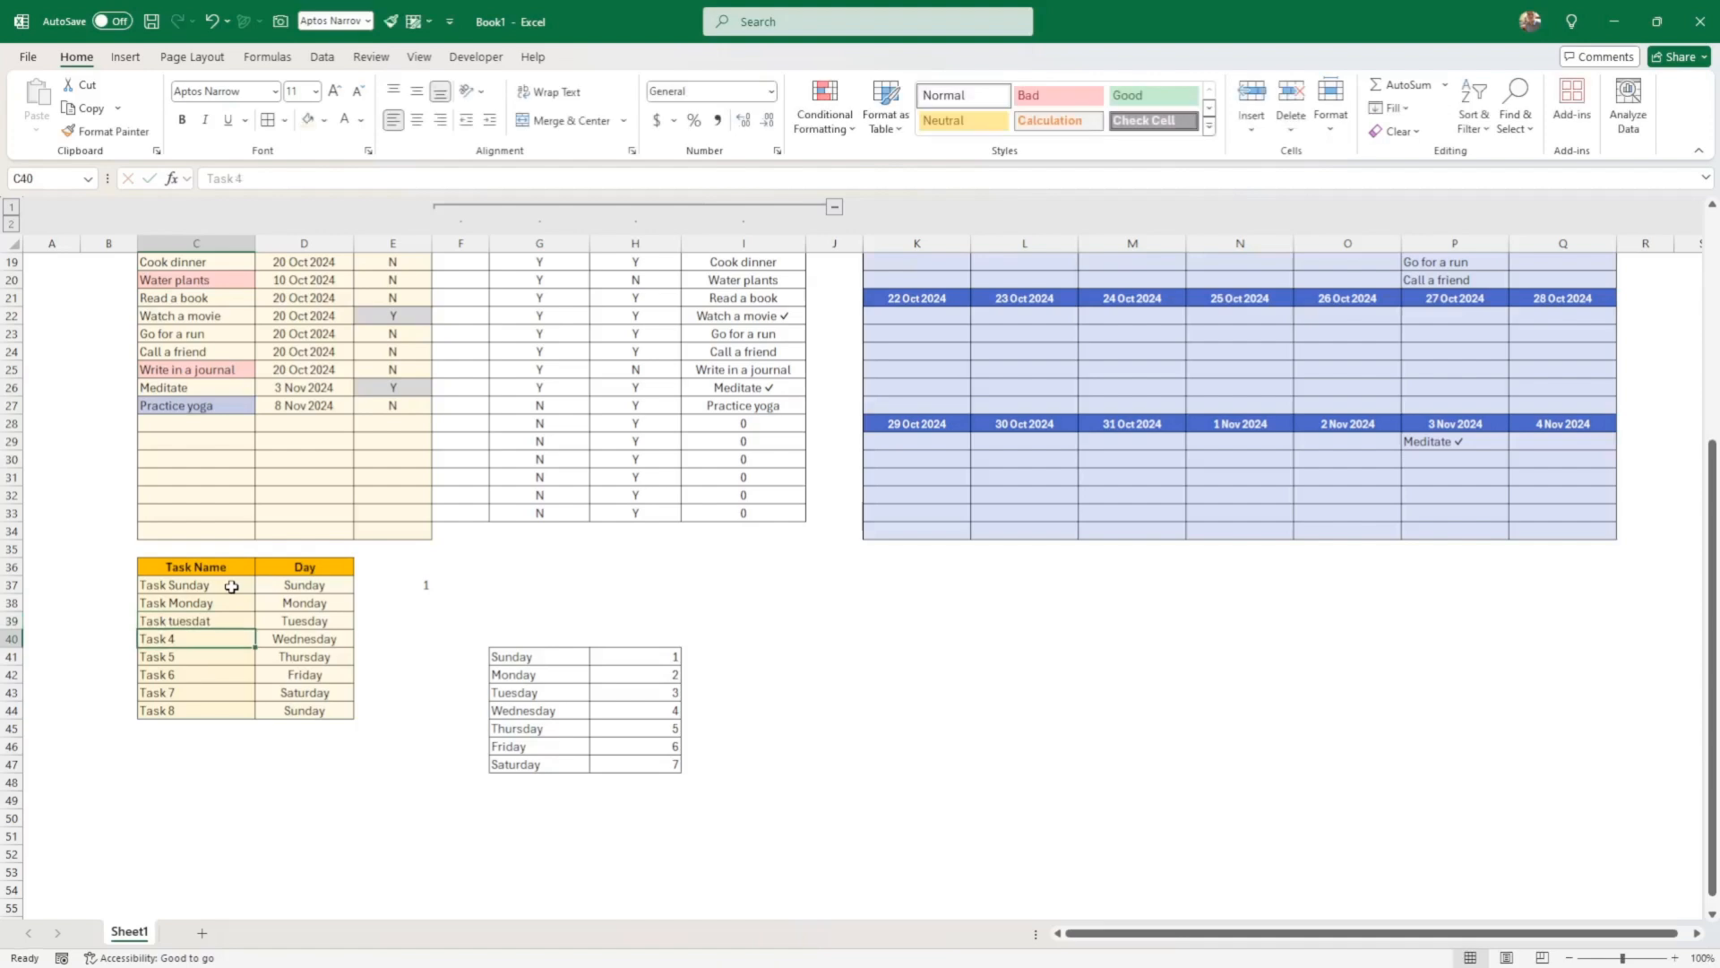
key("Up")
type("Tas")
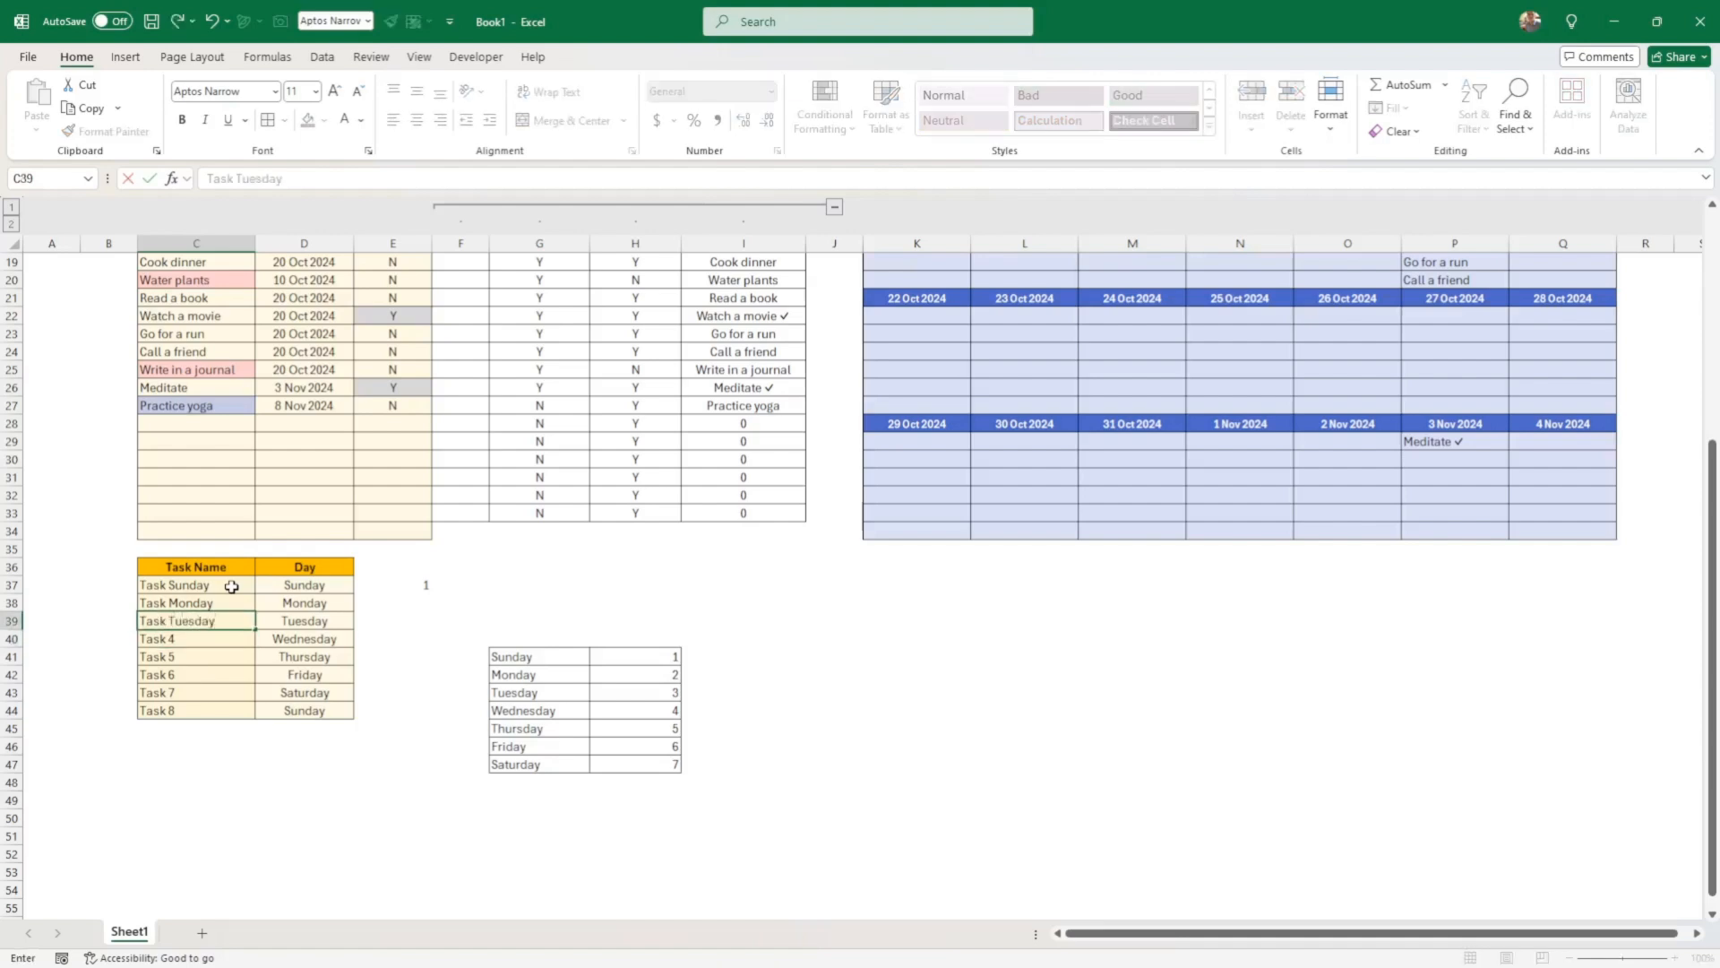
key("Return")
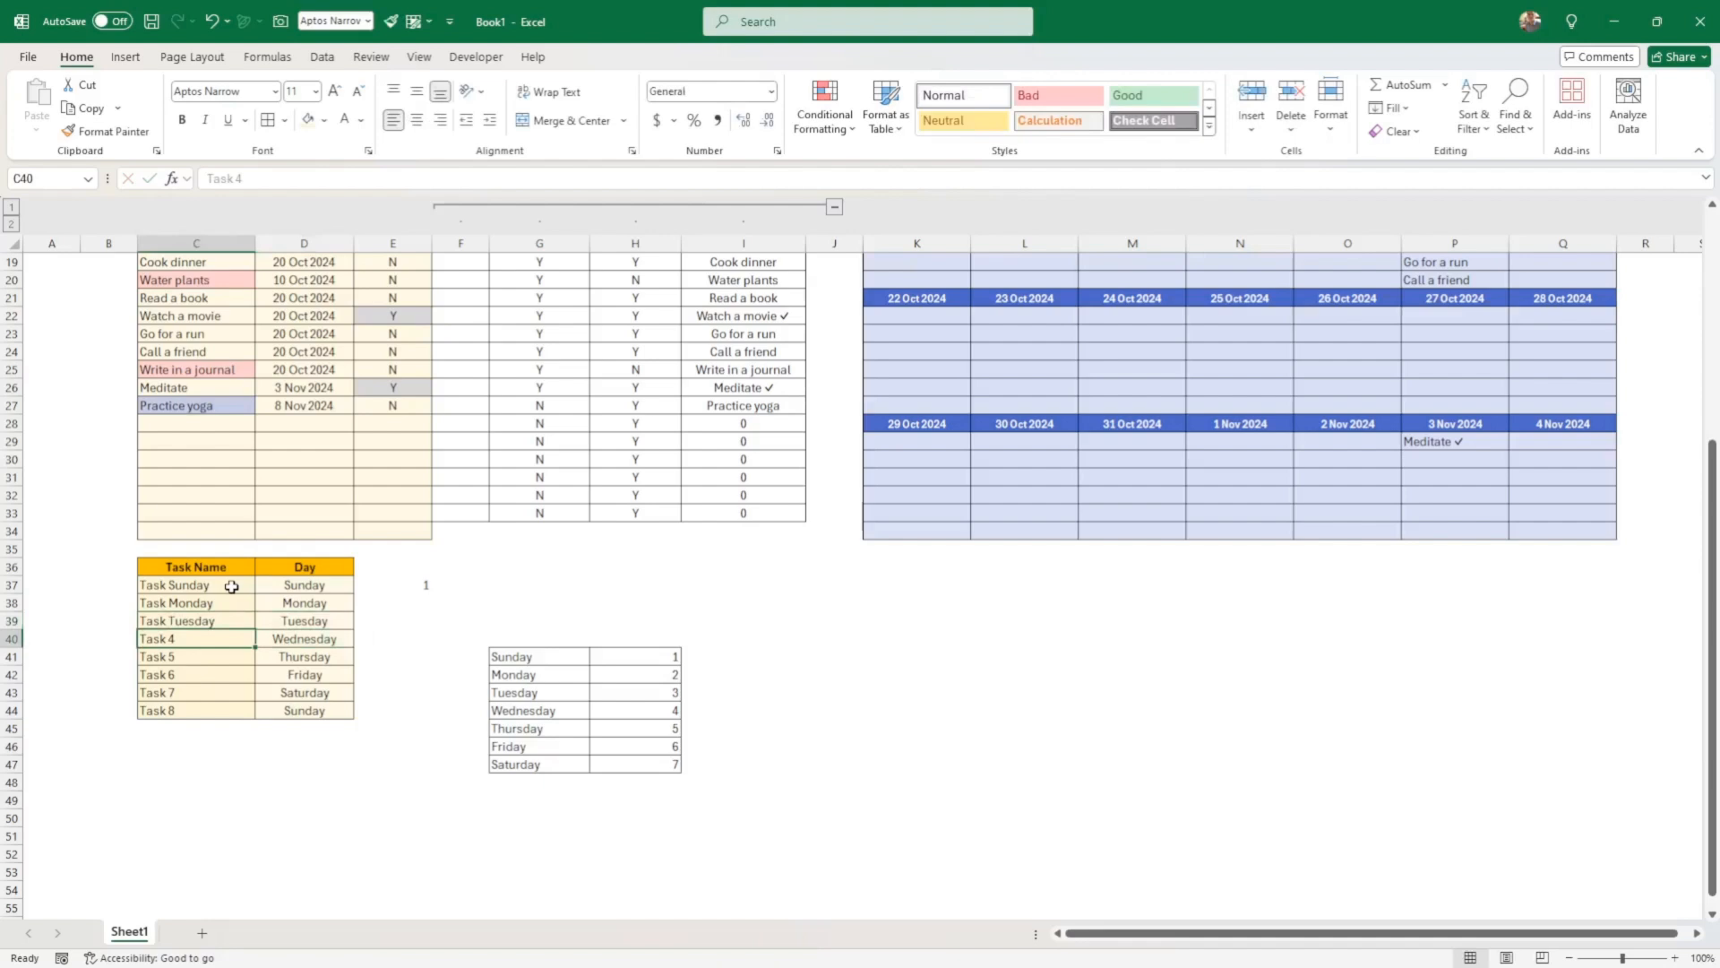
Set the day of Task 4 to Tuesday and the day of Task 6 to Wednesday
left_click(319, 644)
left_click(362, 639)
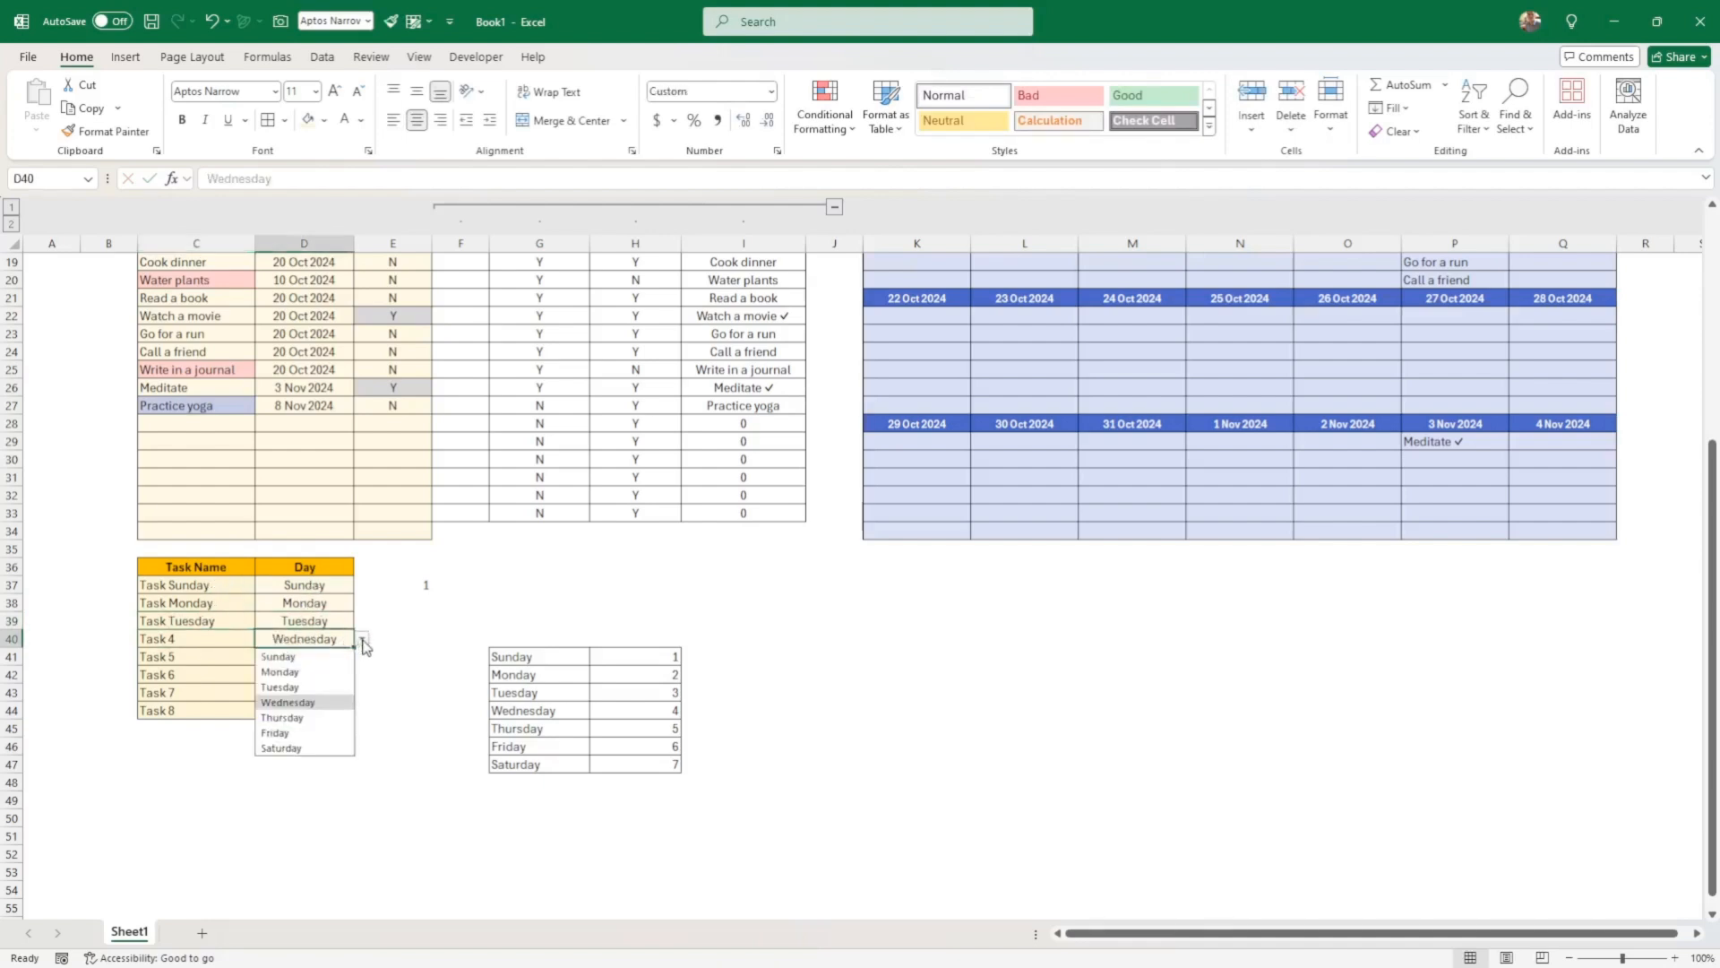
left_click(319, 686)
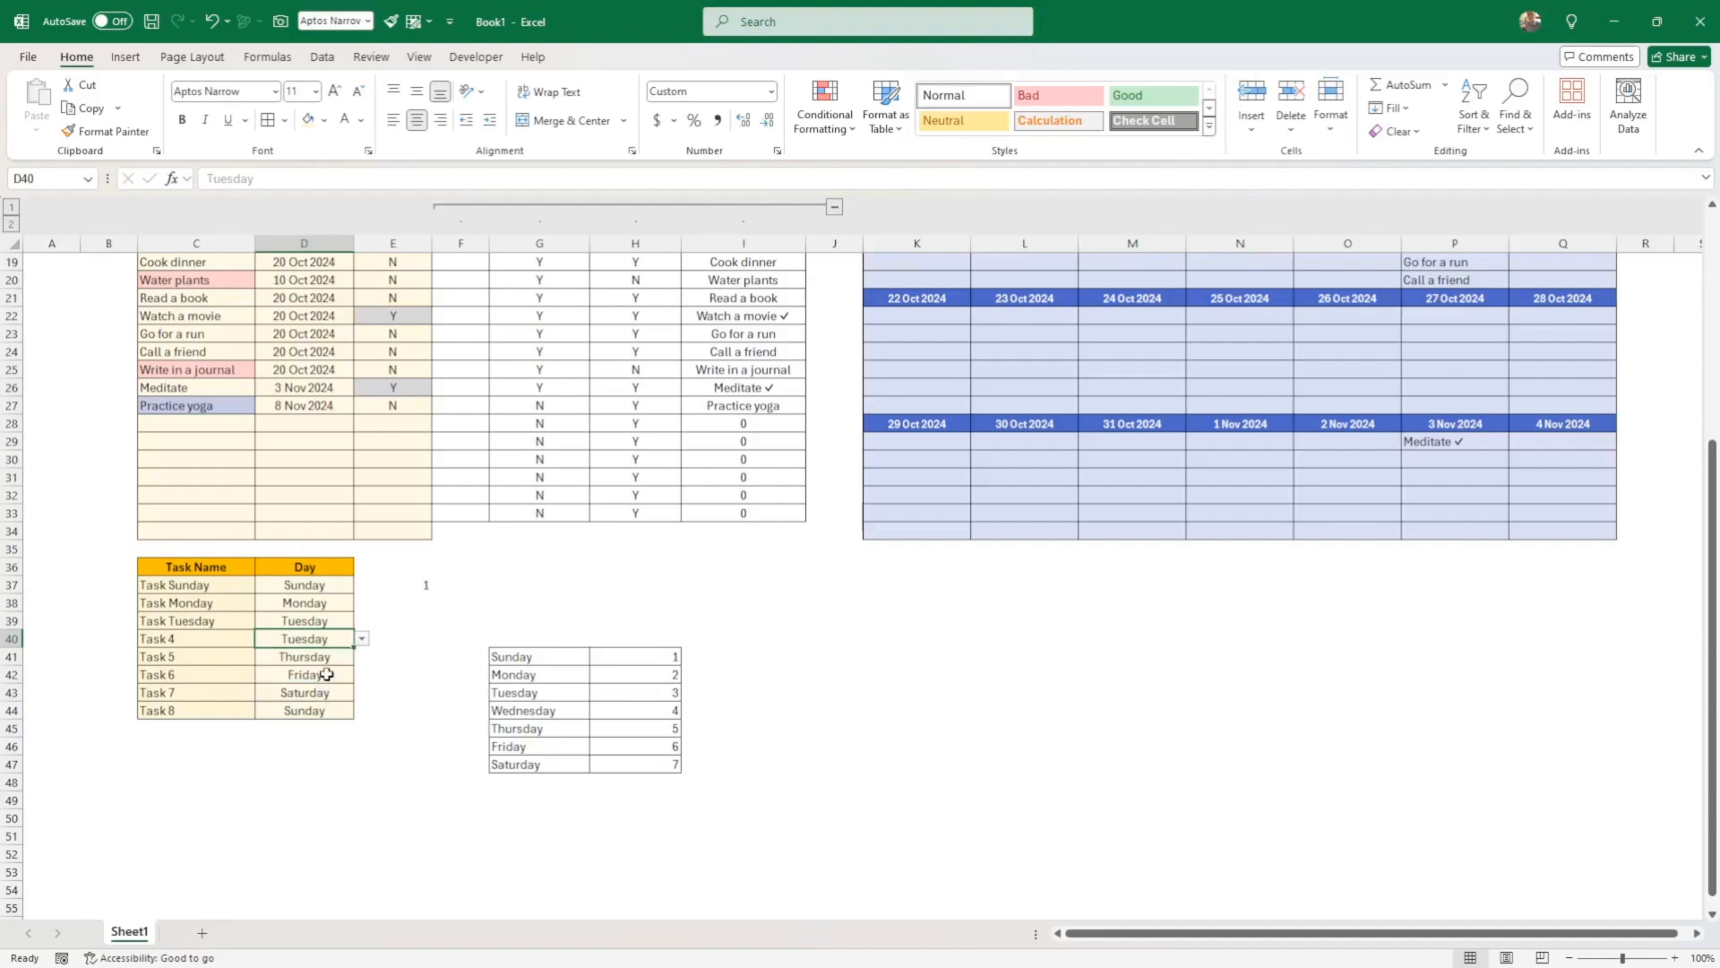
left_click(326, 674)
left_click(362, 675)
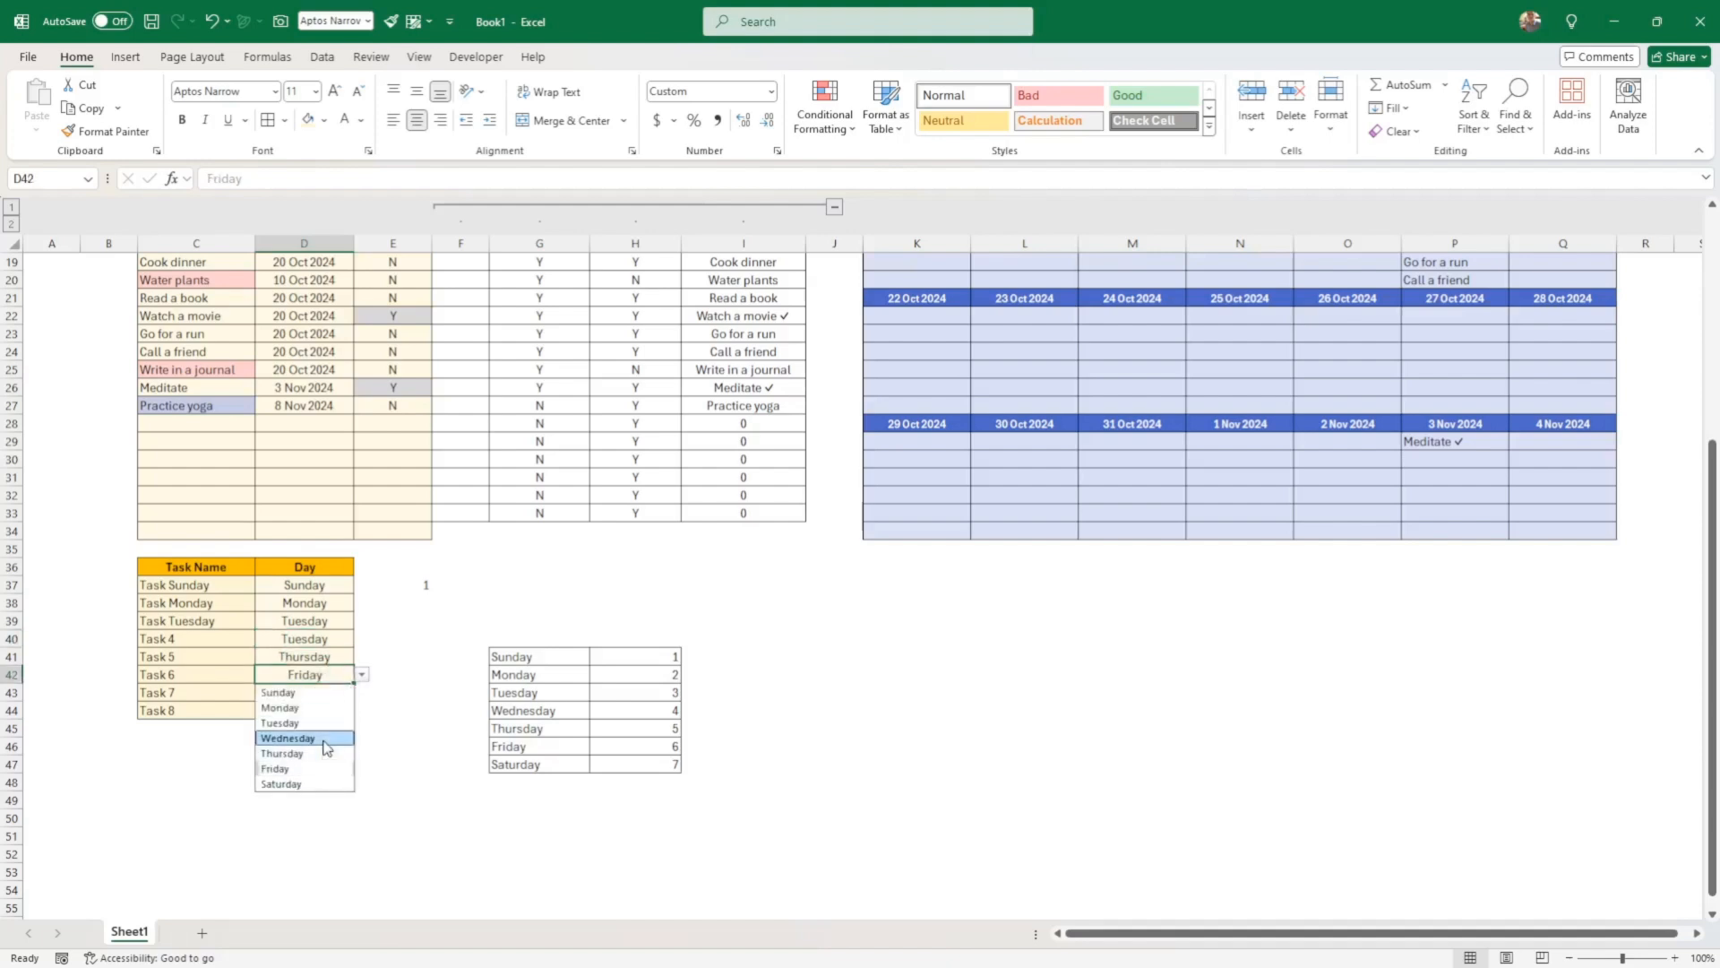
left_click(324, 740)
left_click(327, 708)
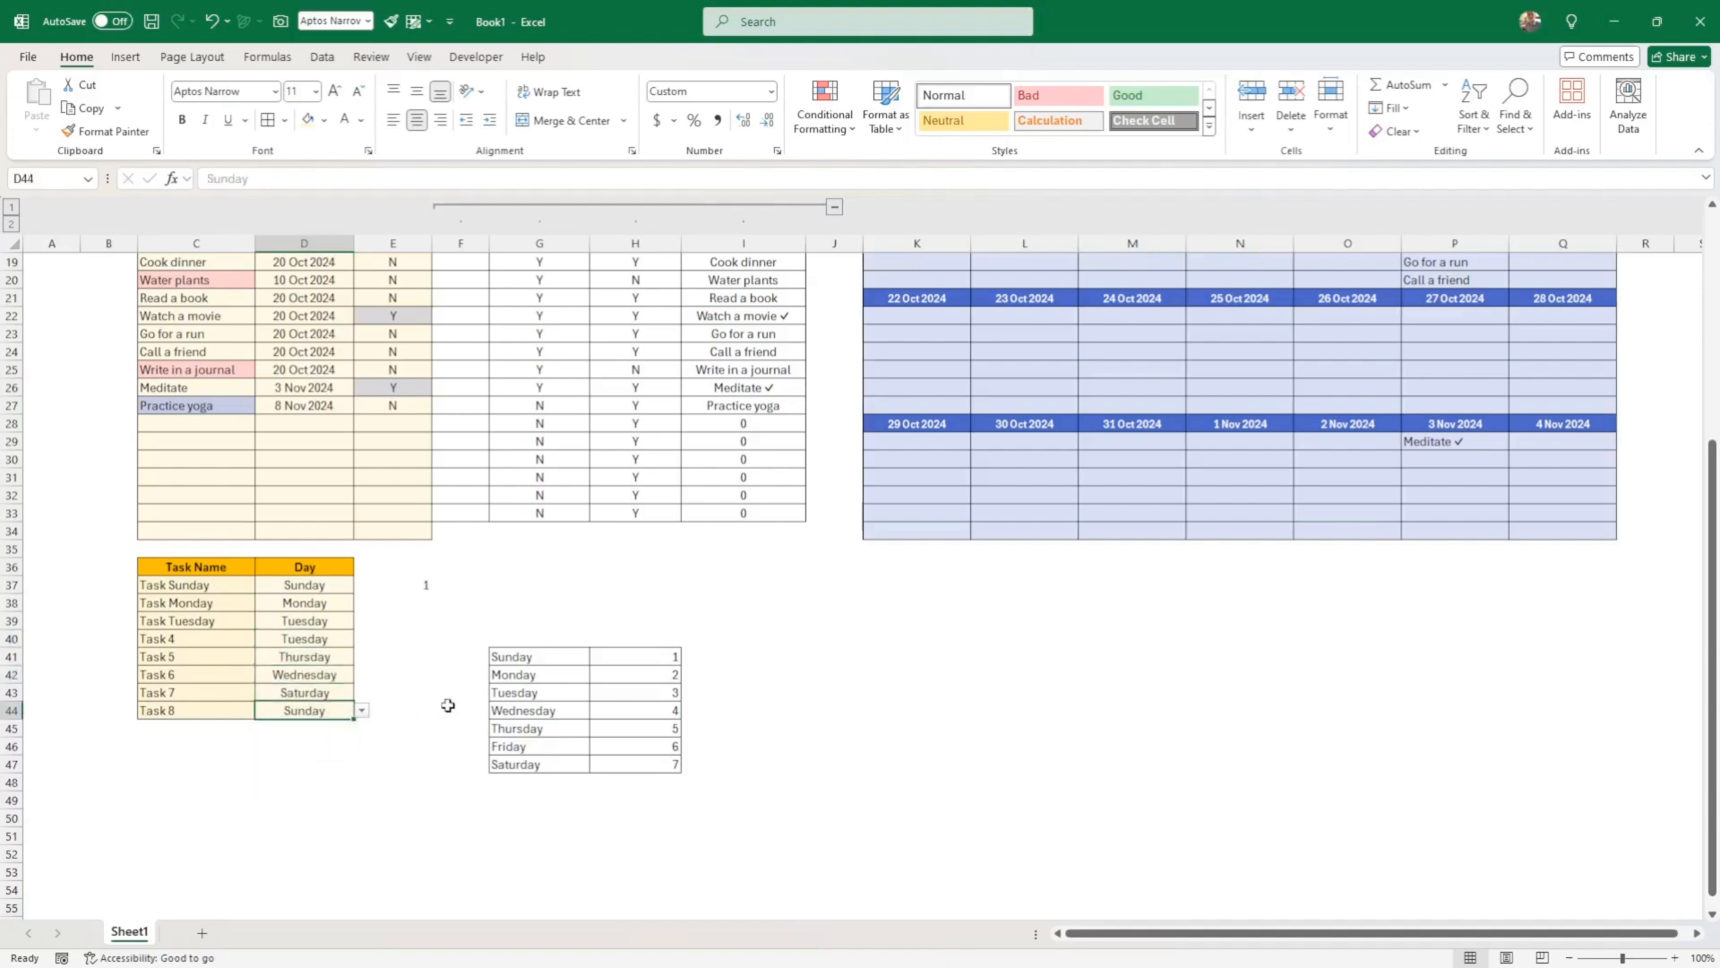
Fill the XLOOKUP formula from E37 down to E44 for all recurring tasks
left_click(411, 584)
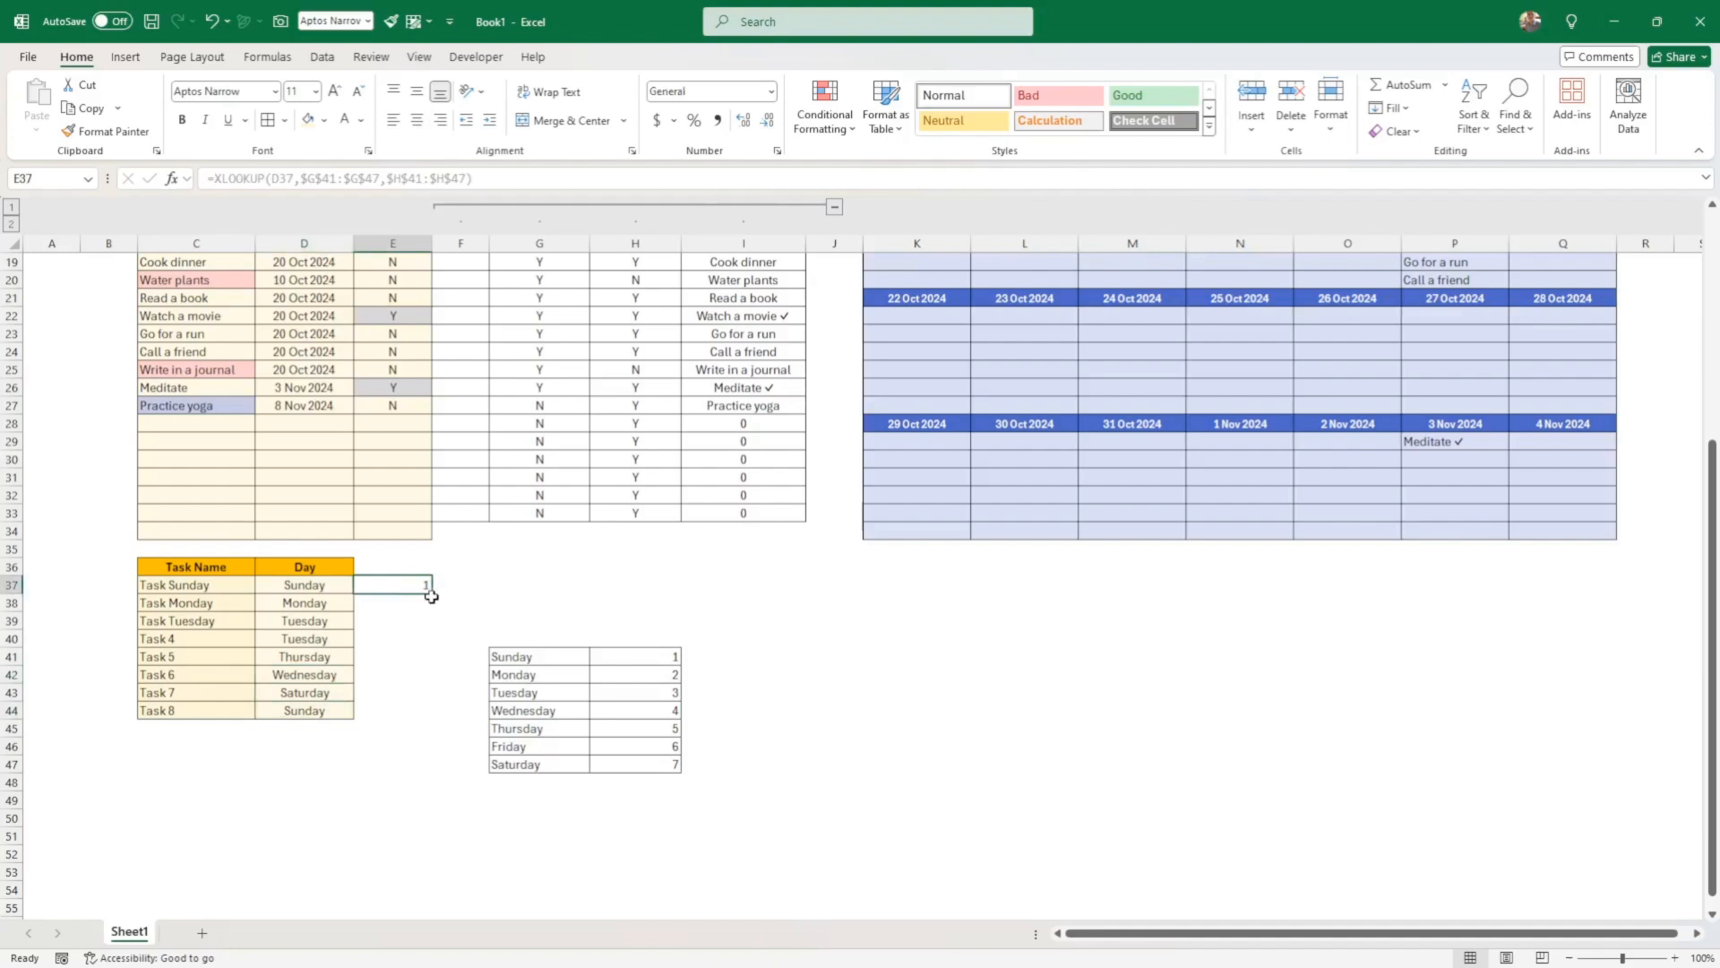
left_click_drag(432, 594, 428, 718)
left_click(424, 726)
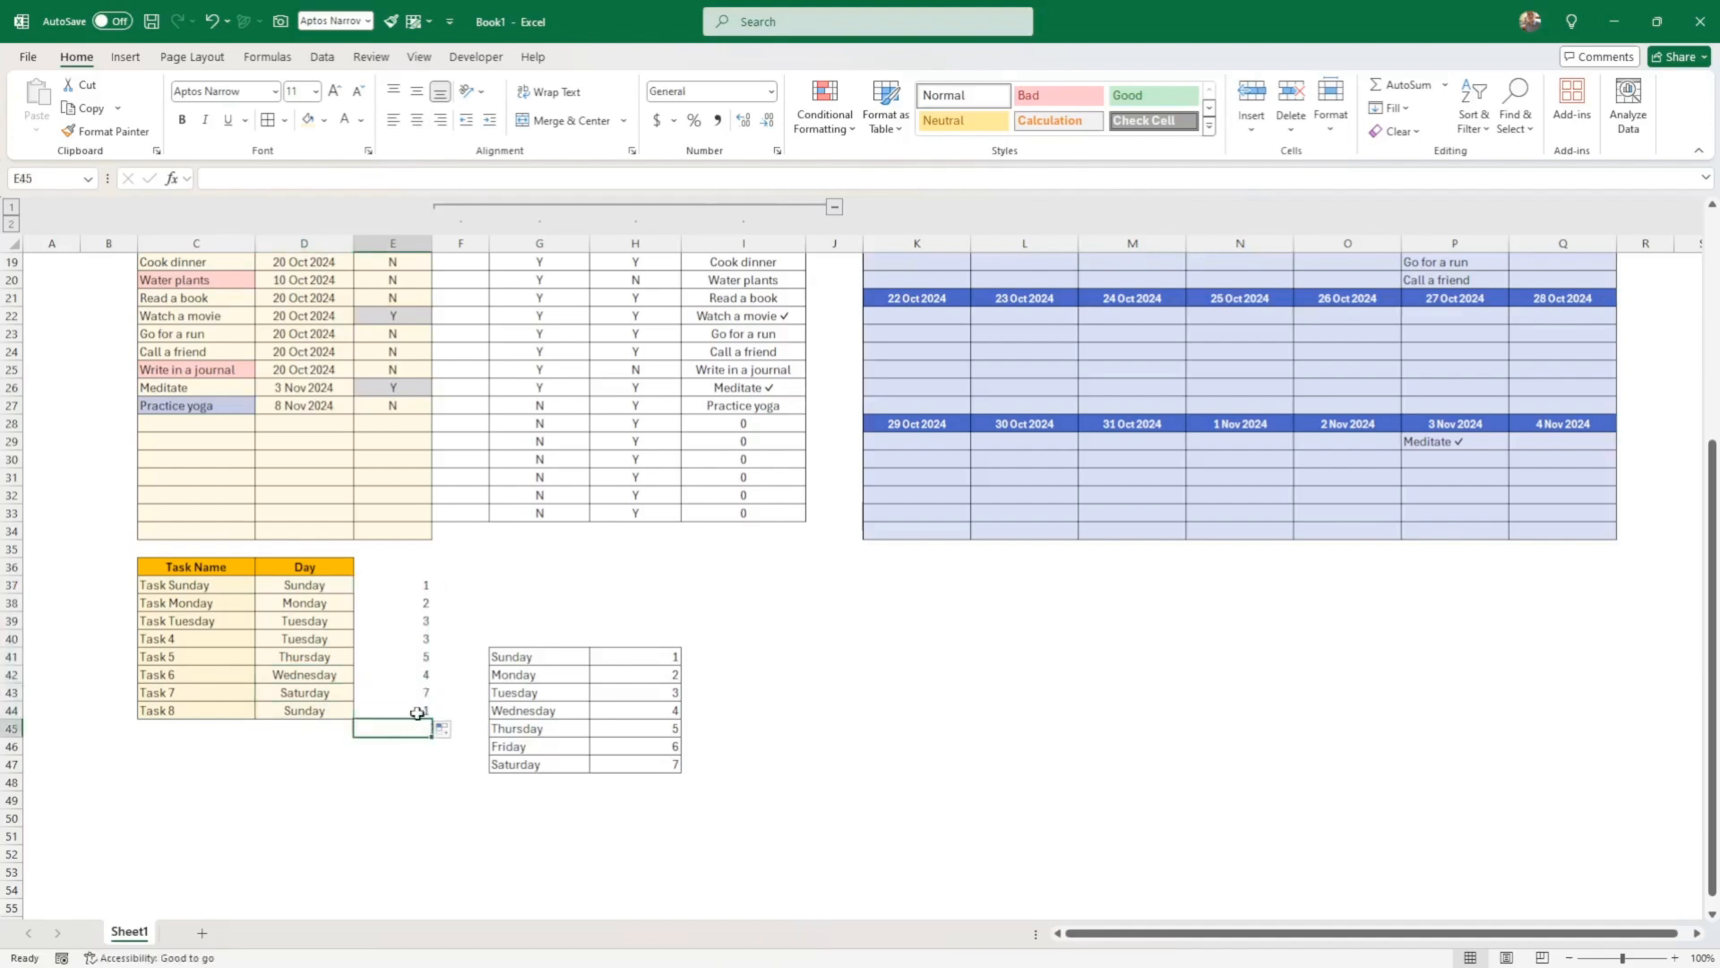
left_click(418, 713)
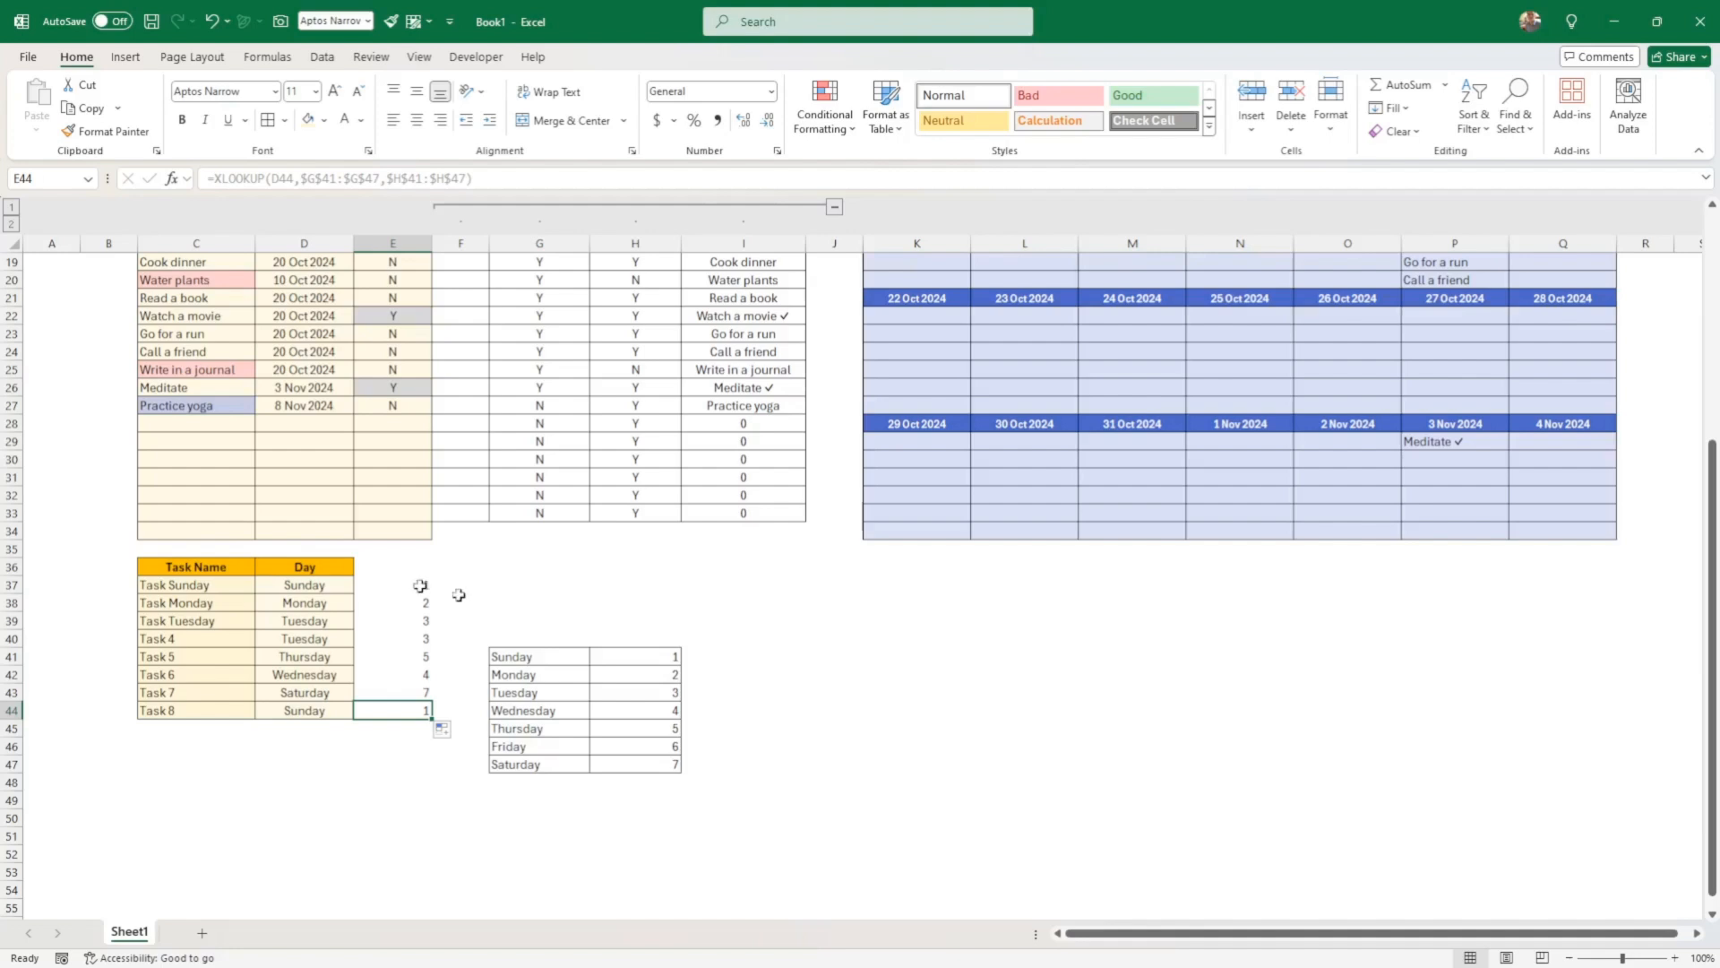
Move the day numbers from E37:E44 to F37:F44 and the weekday lookup table down to G47:H53
left_click_drag(417, 584, 470, 724)
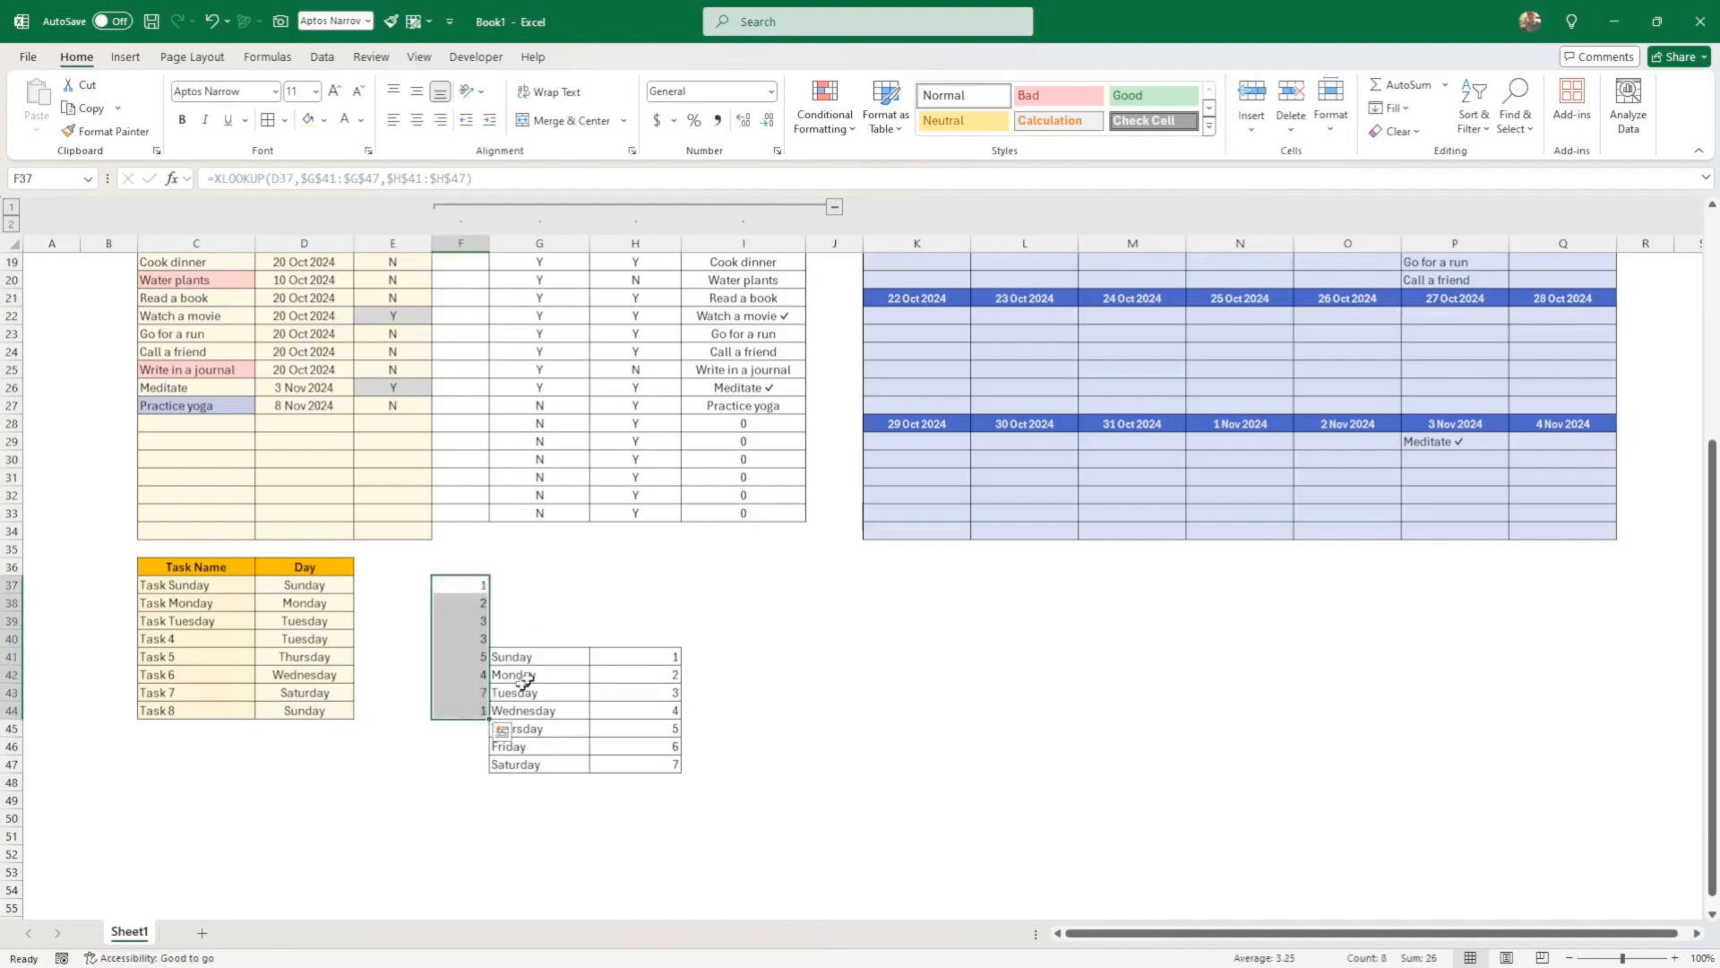
left_click(570, 661)
left_click_drag(574, 662, 624, 886)
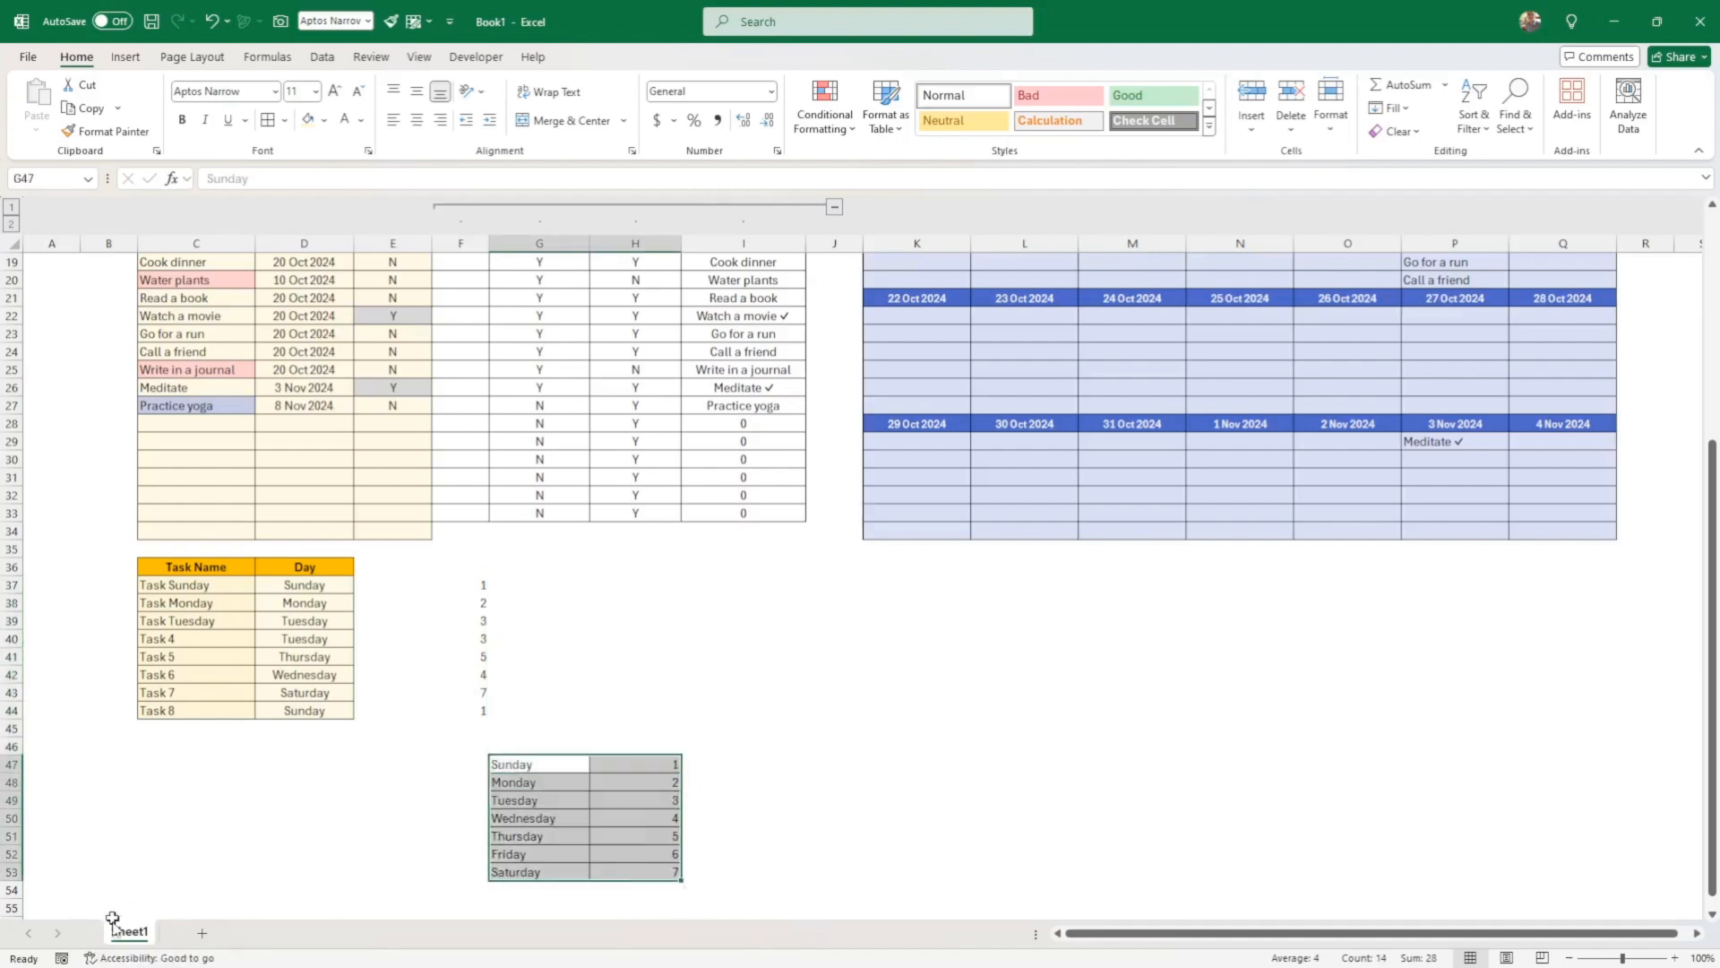
left_click(399, 827)
Centre the day numbers in F37:F44 and add borders around their cells
scroll(454, 768, "up", 2)
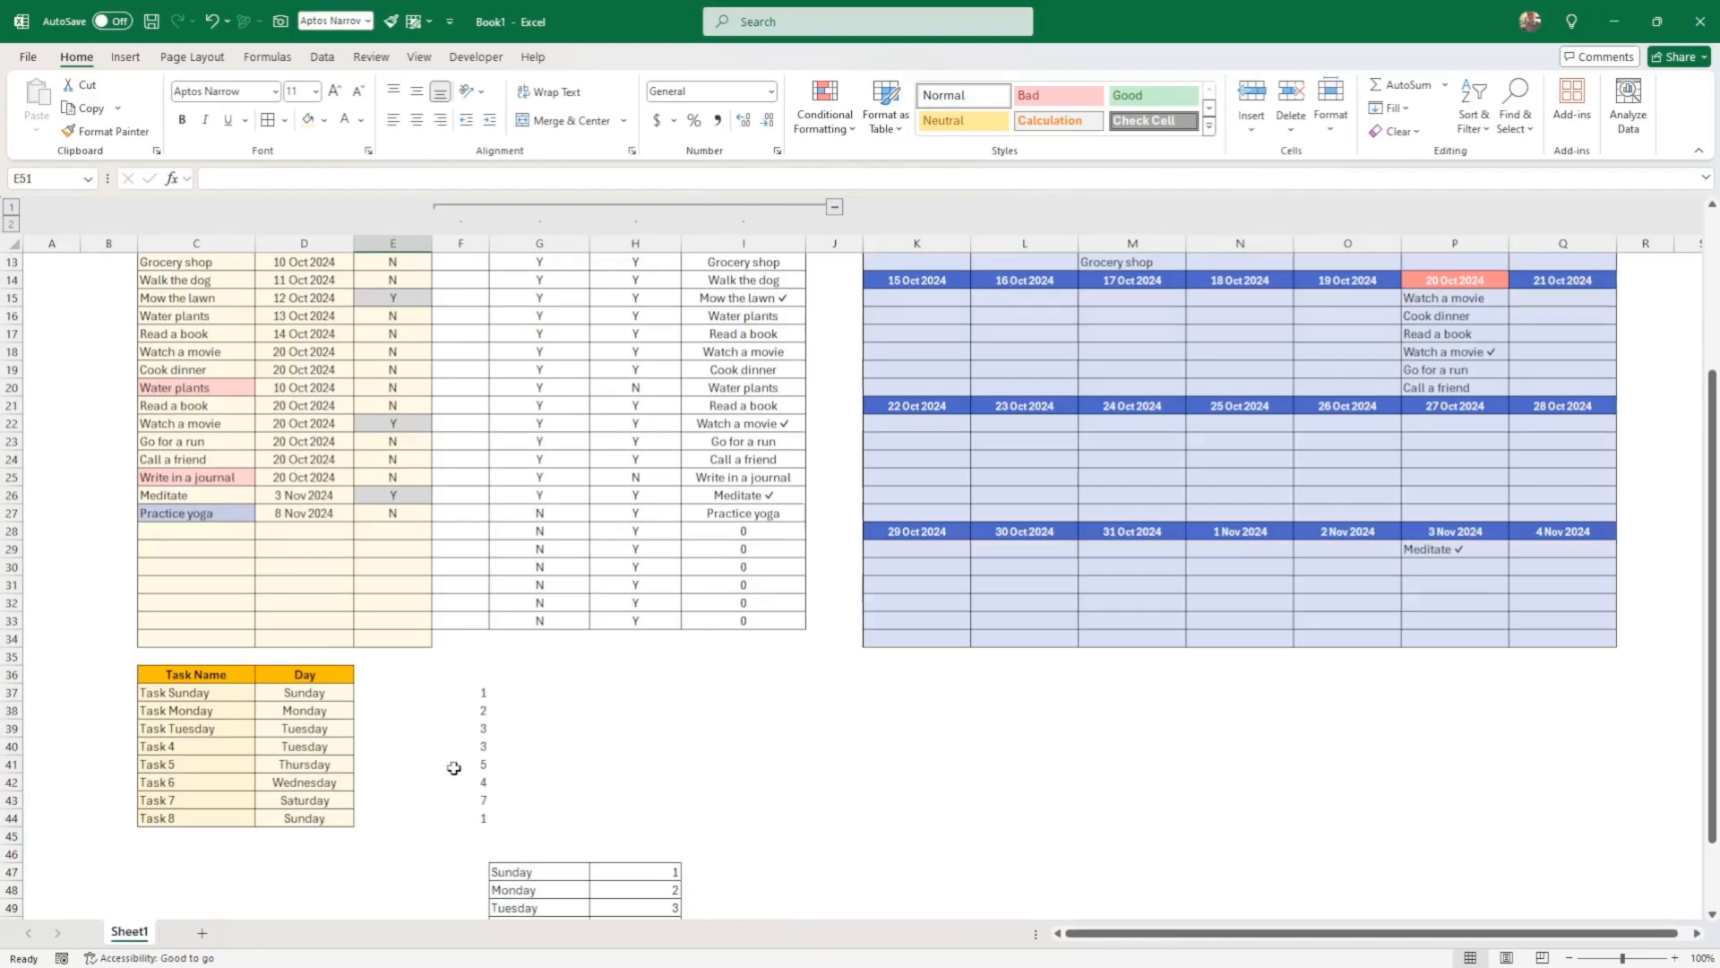
scroll(546, 657, "down", 2)
scroll(605, 760, "up", 1)
left_click_drag(460, 637, 467, 764)
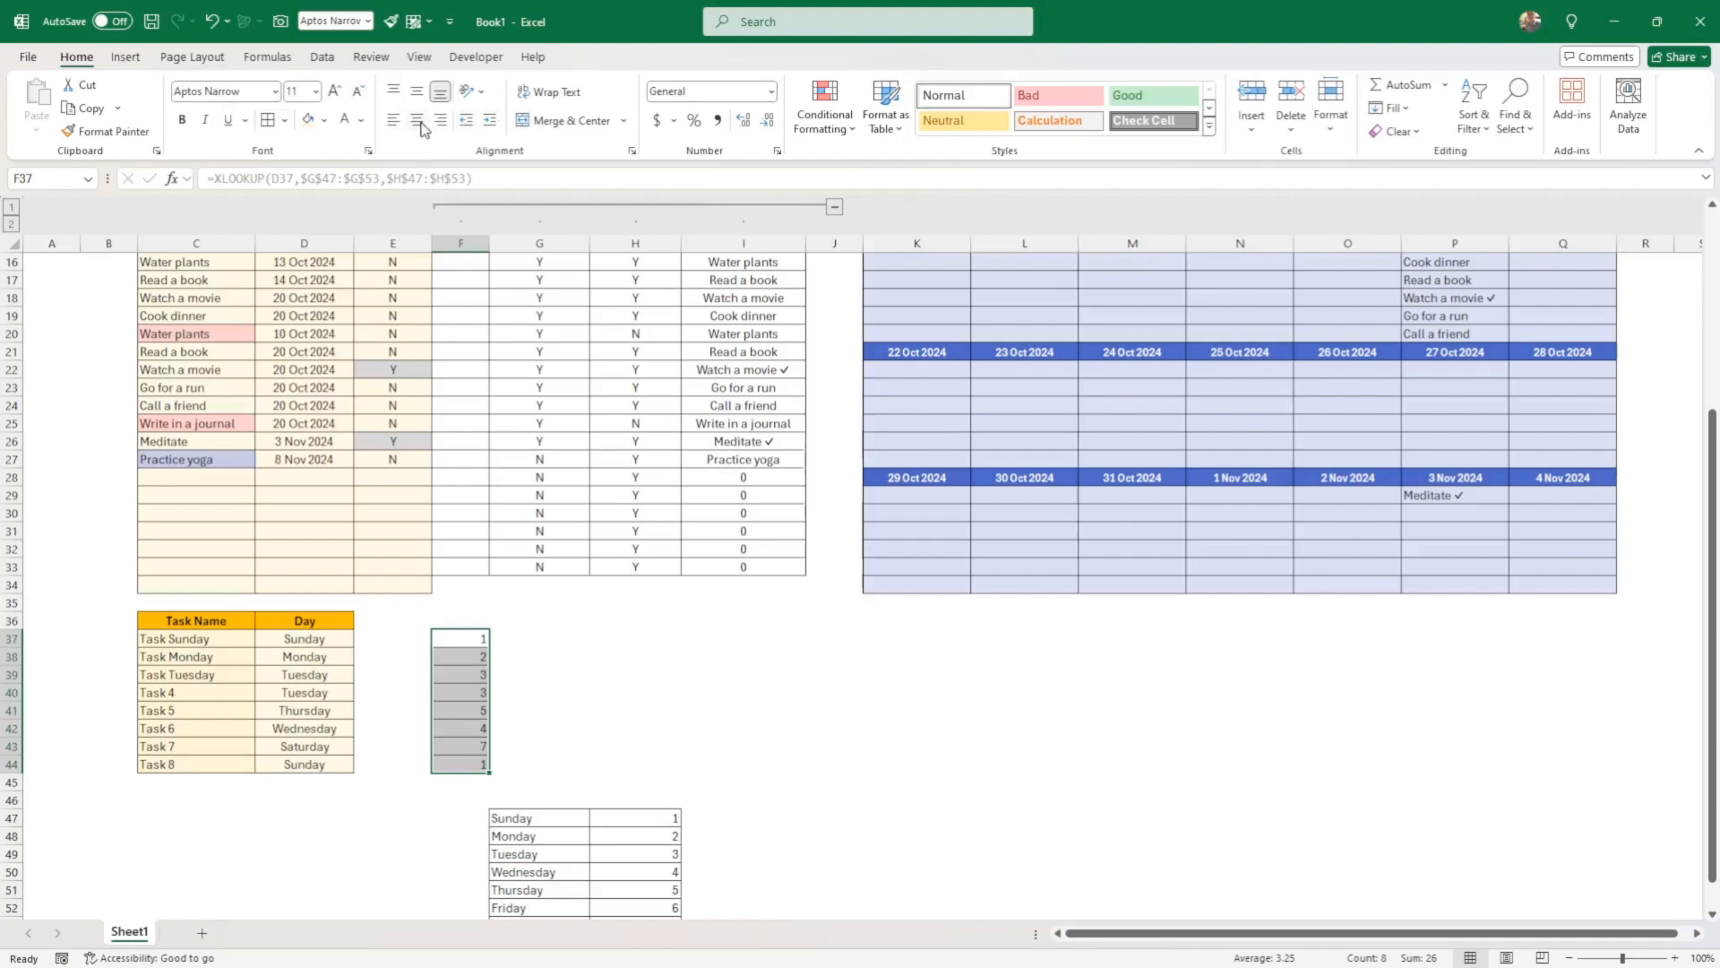
left_click(557, 637)
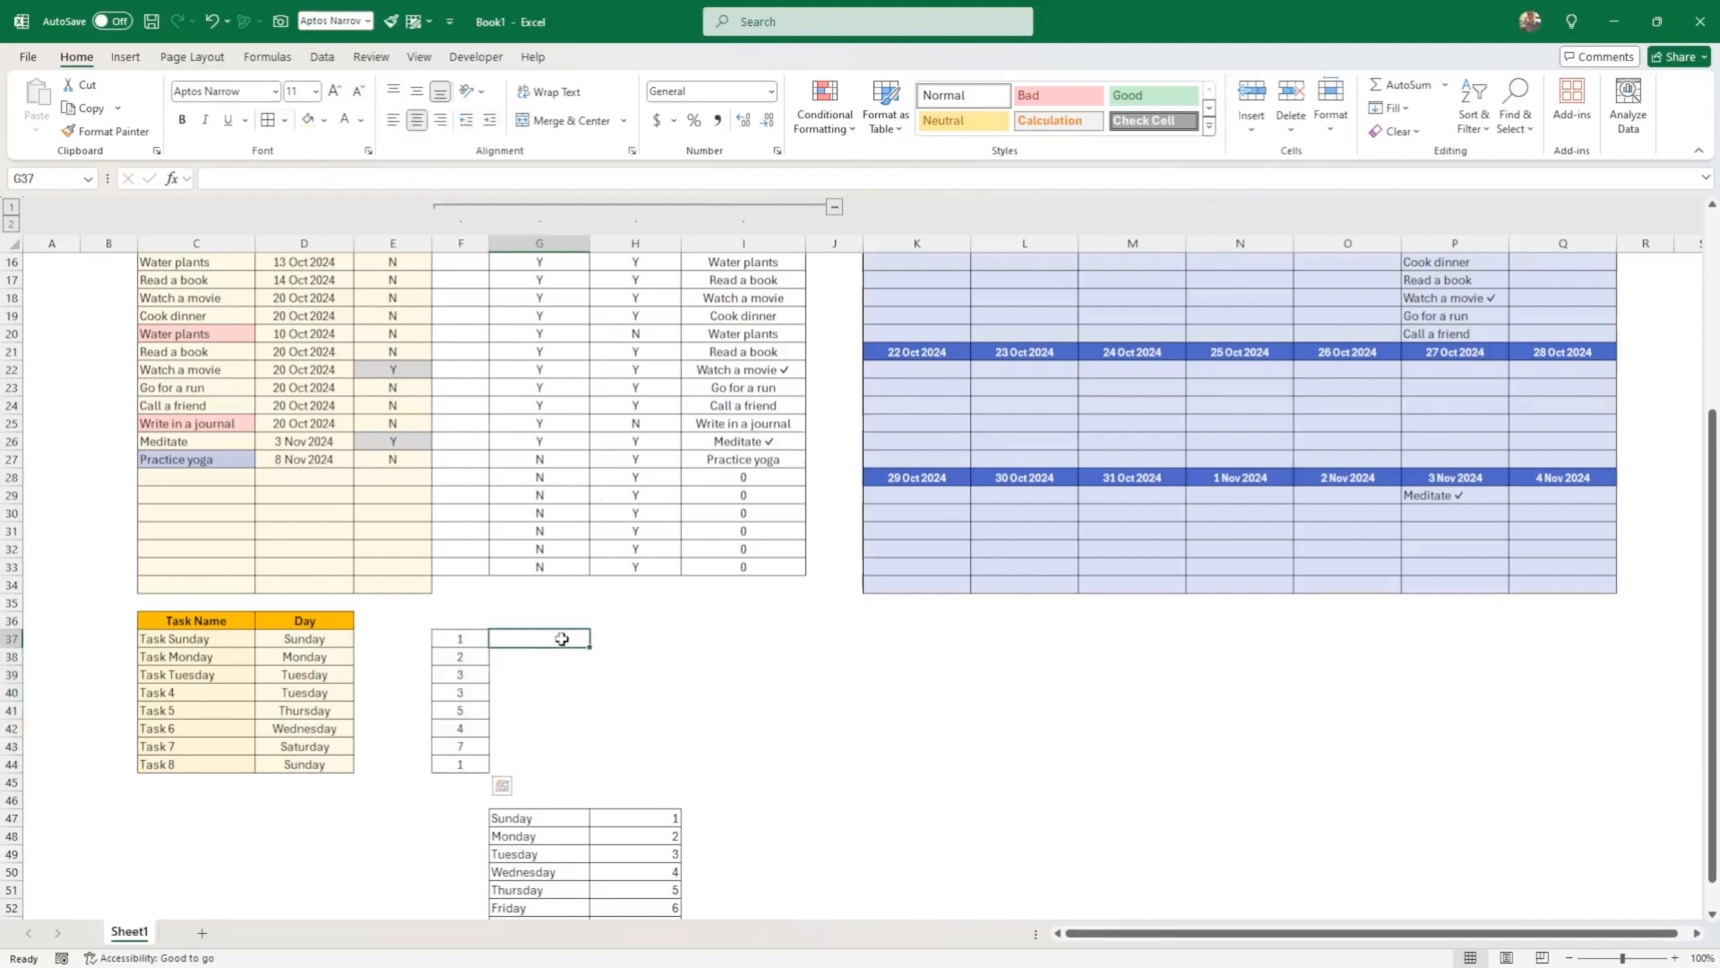
Collapse the grouped helper columns F to I and expand them again
left_click(834, 209)
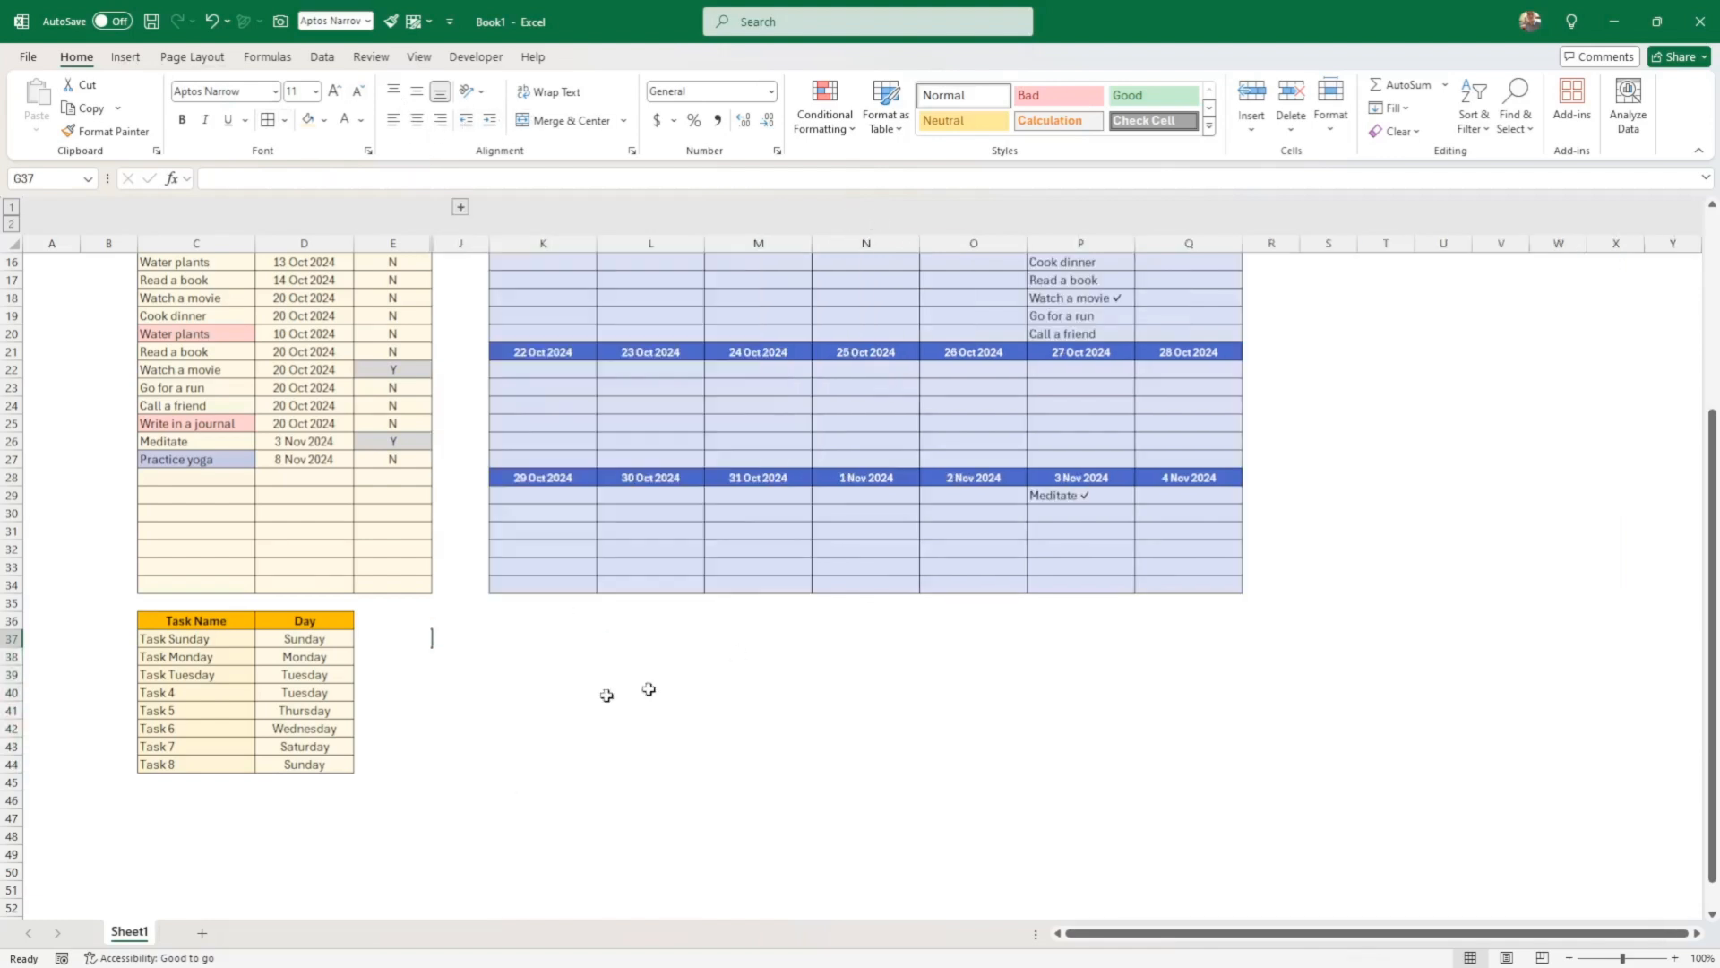
left_click(541, 674)
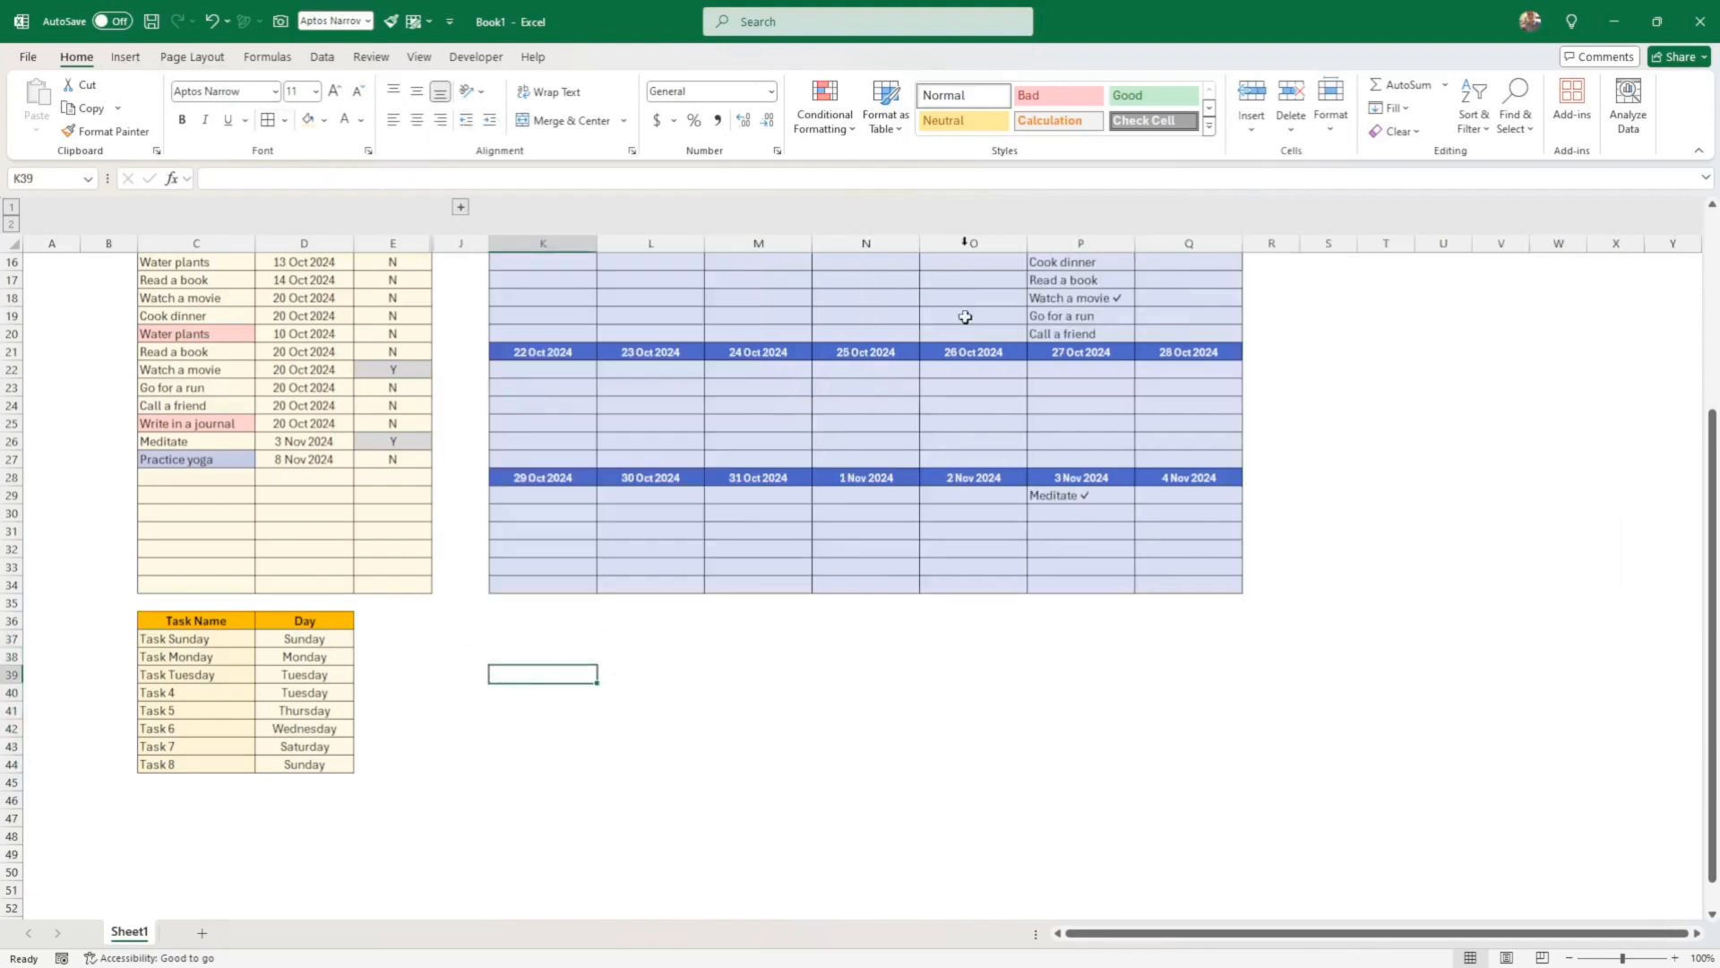
left_click(462, 209)
left_click(733, 714)
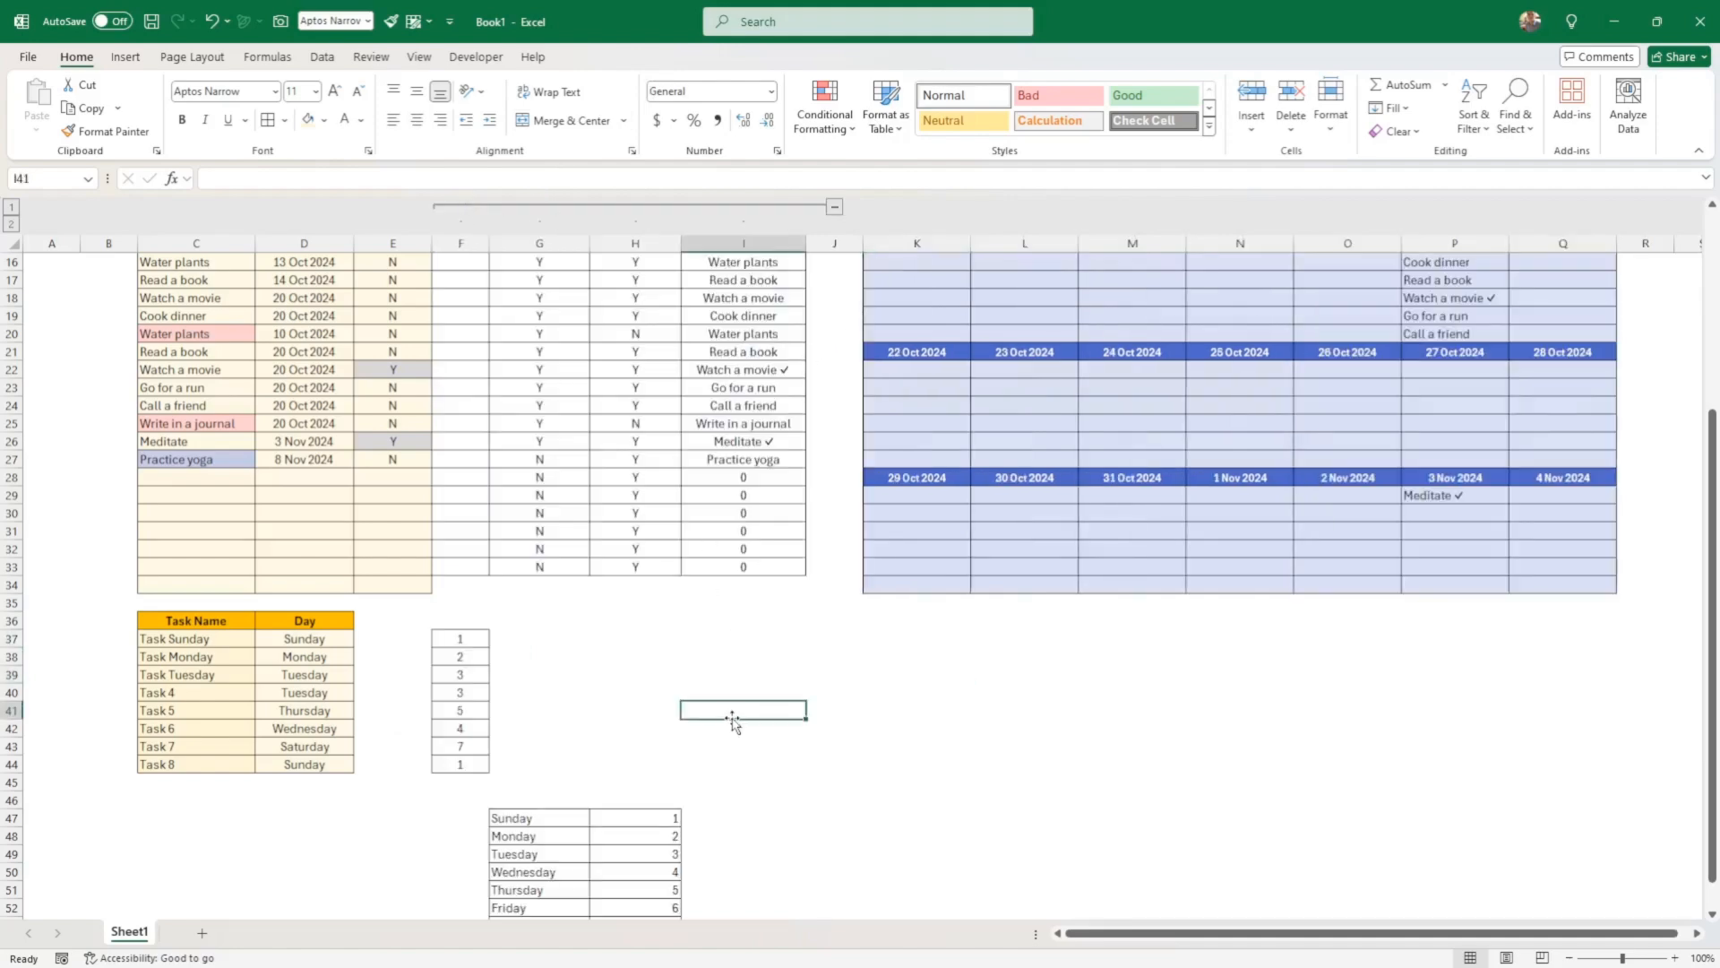
Review the dates and FILTER formulas in the calendar's first week alongside the recurring tasks table
scroll(730, 706, "up", 4)
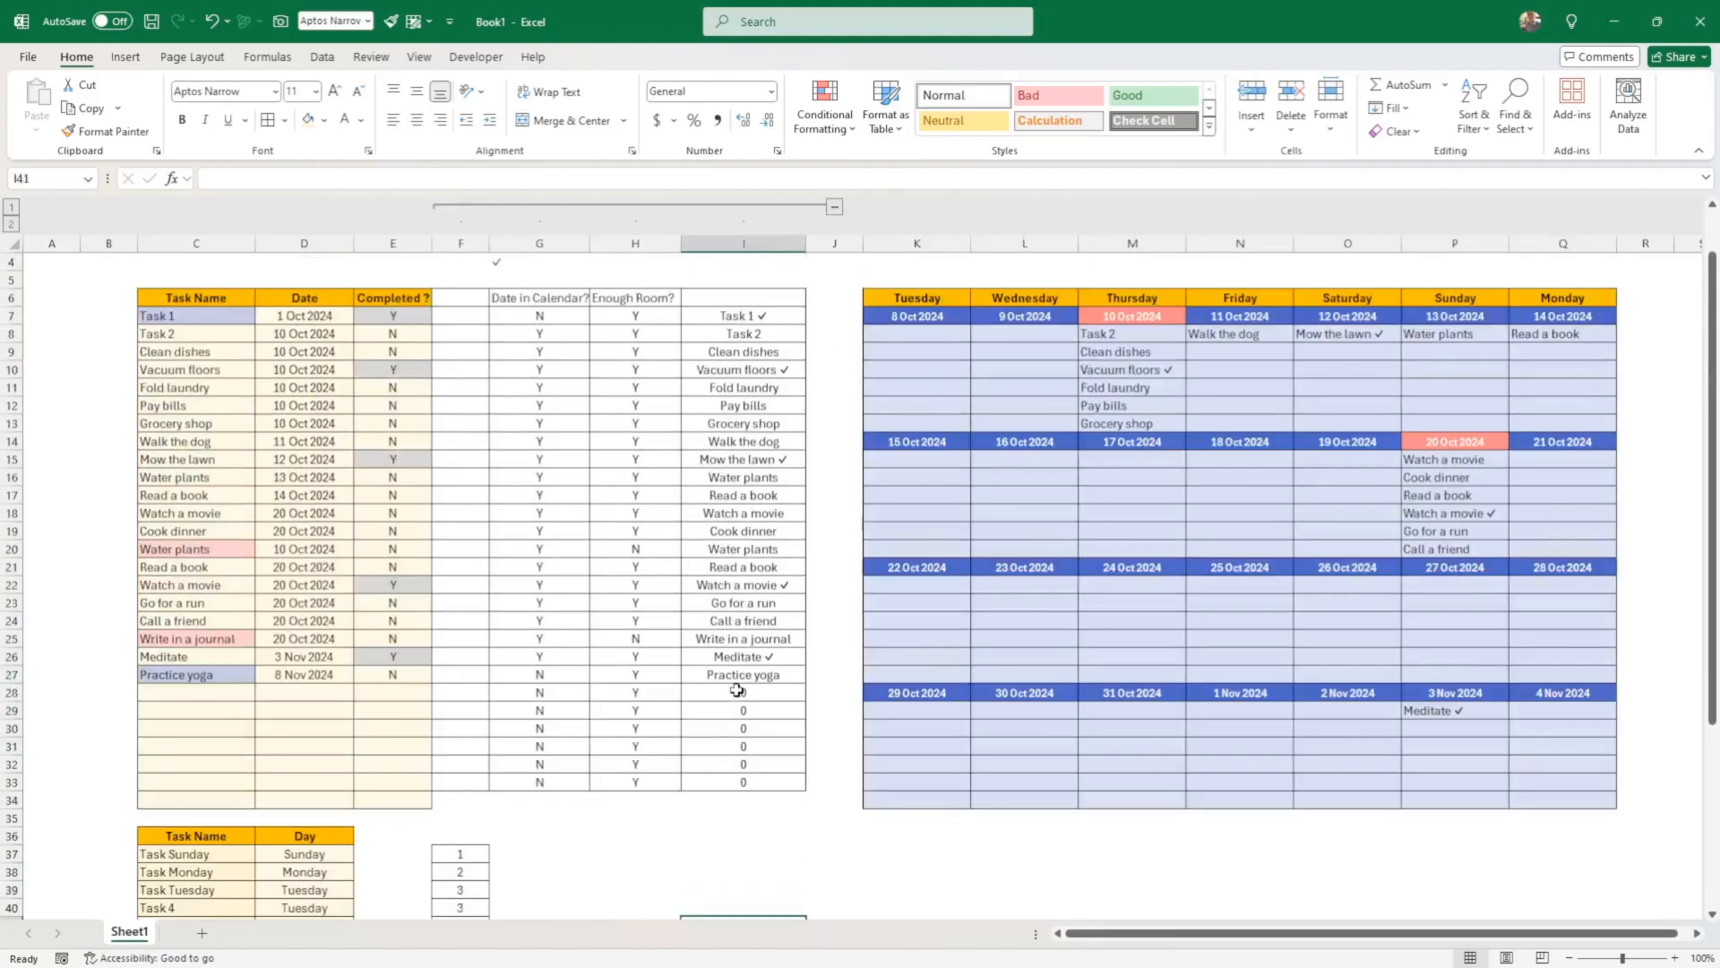
scroll(744, 682, "down", 4)
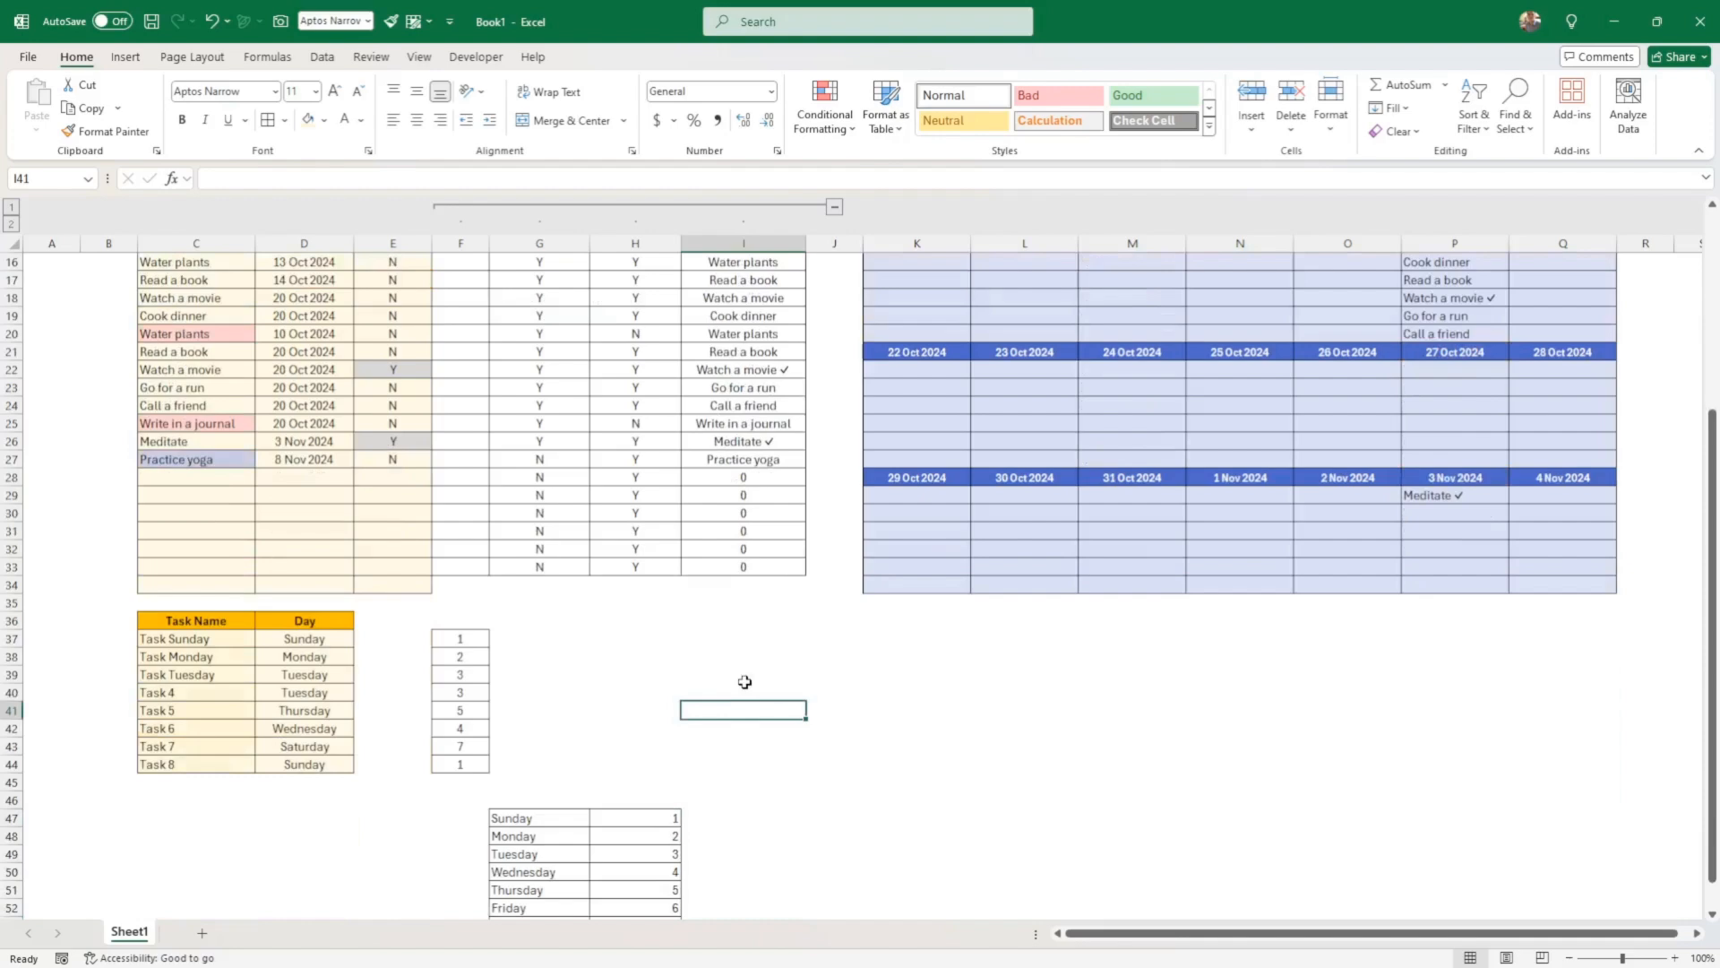
scroll(745, 681, "up", 5)
left_click(912, 392)
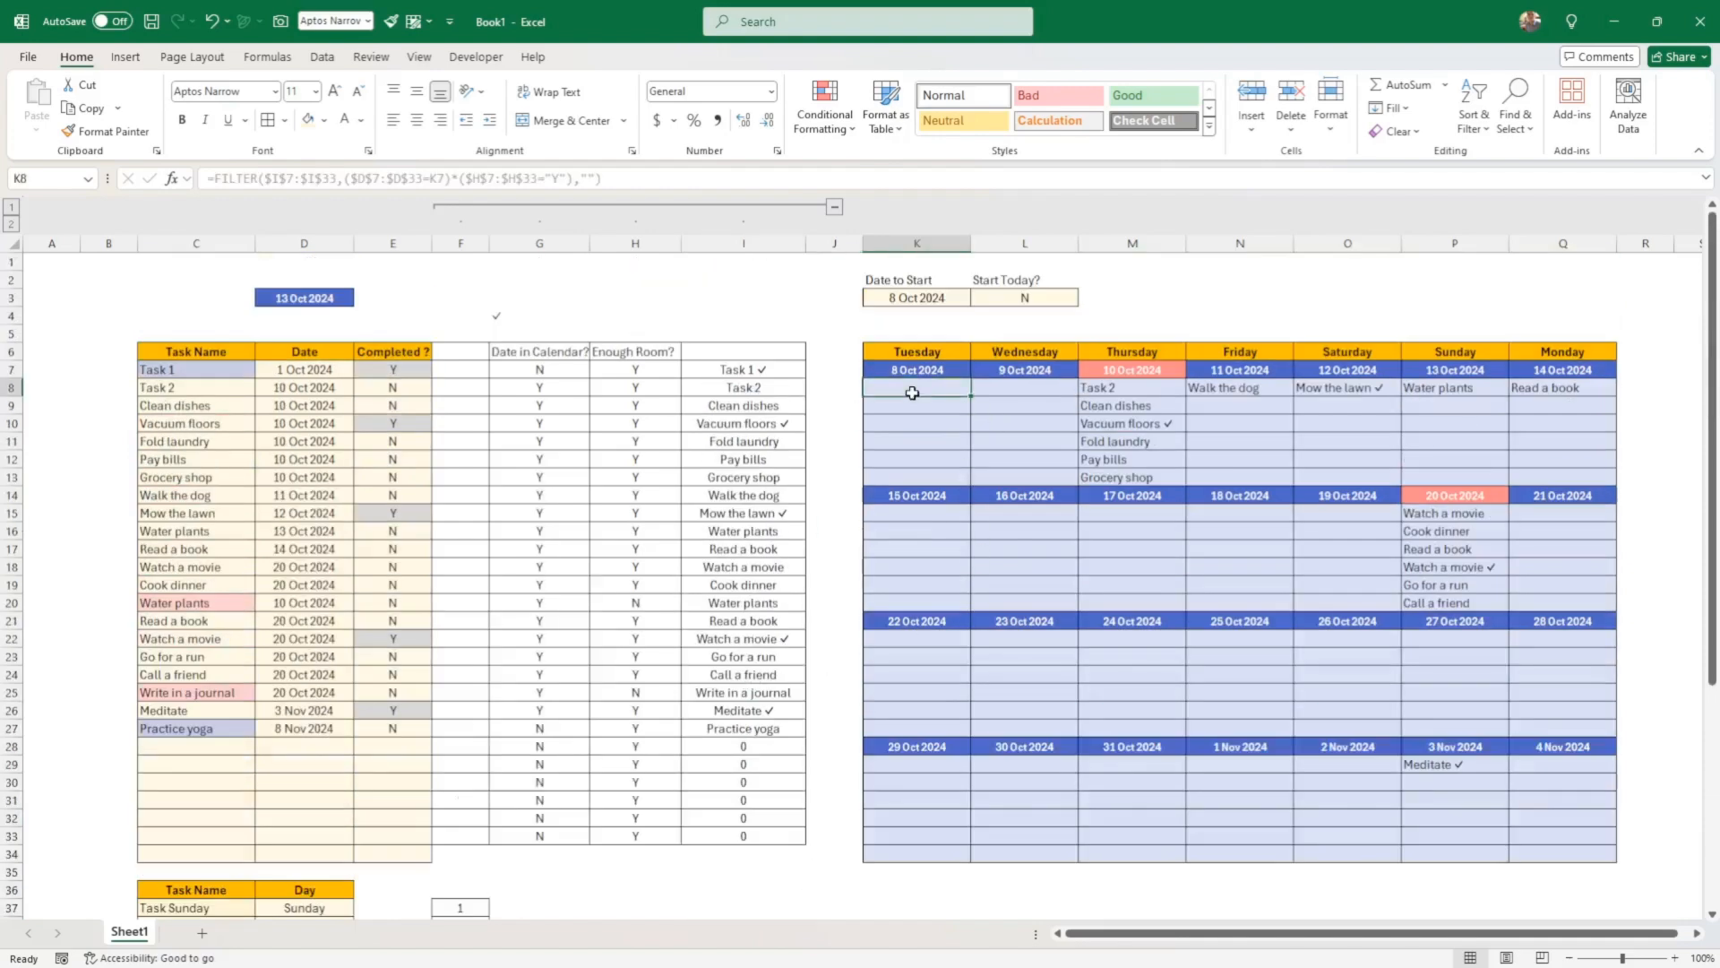
left_click(939, 423)
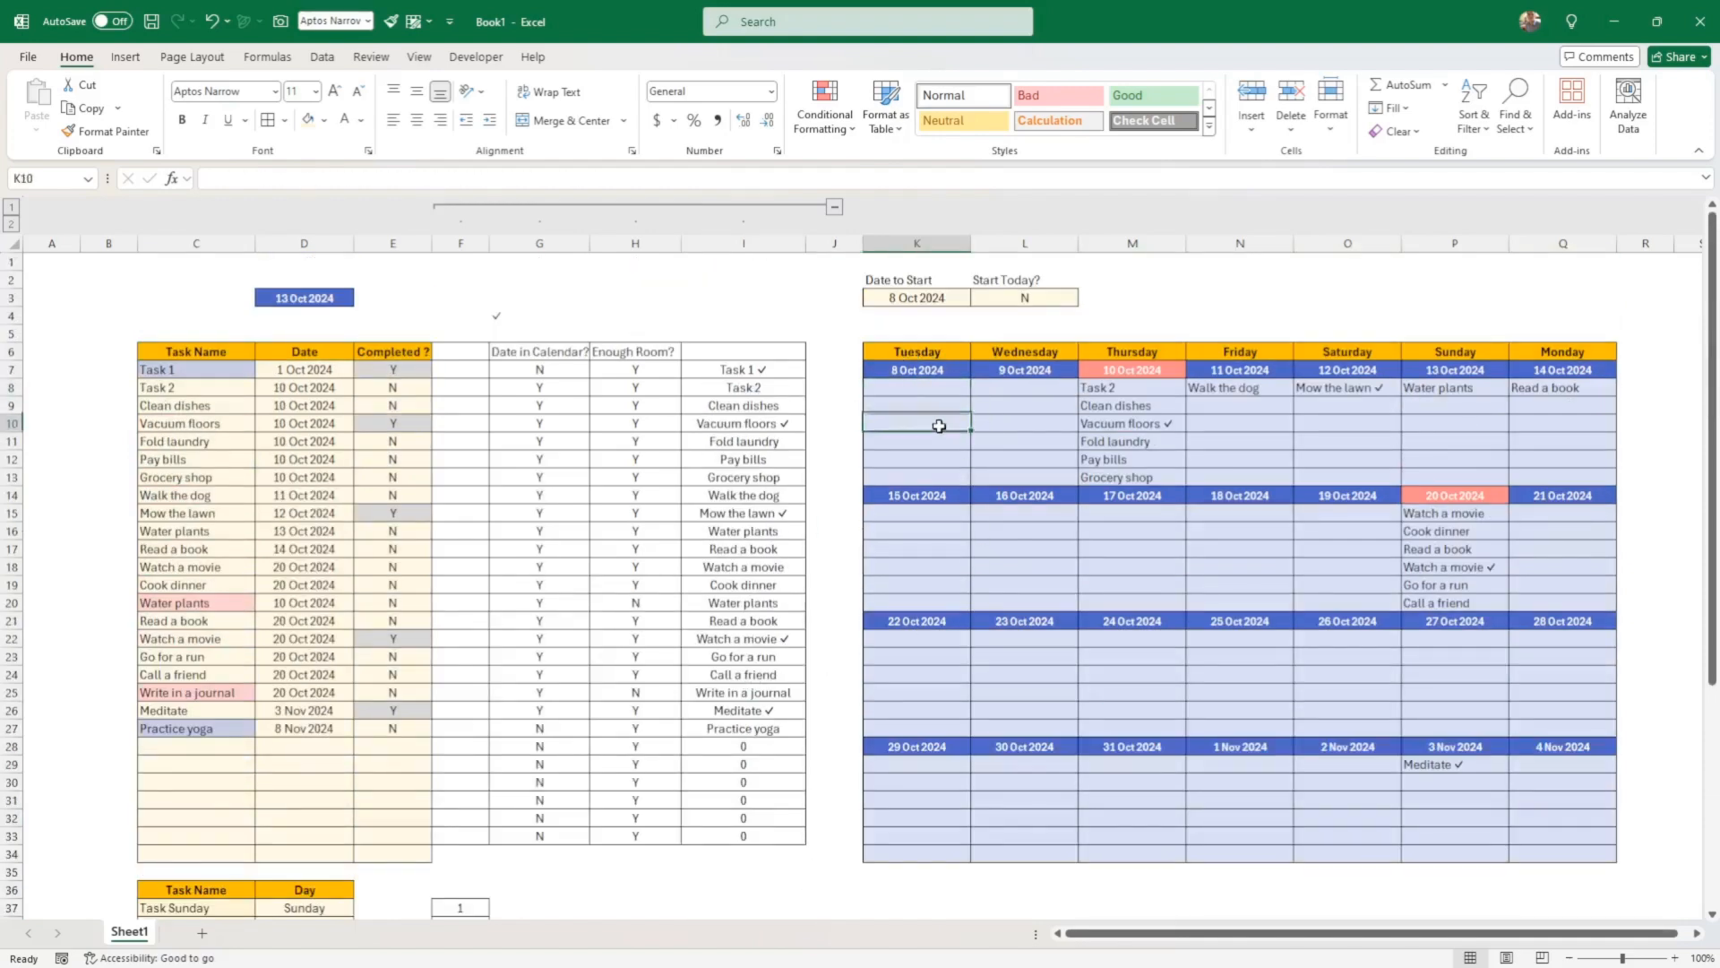
left_click(923, 372)
left_click(922, 391)
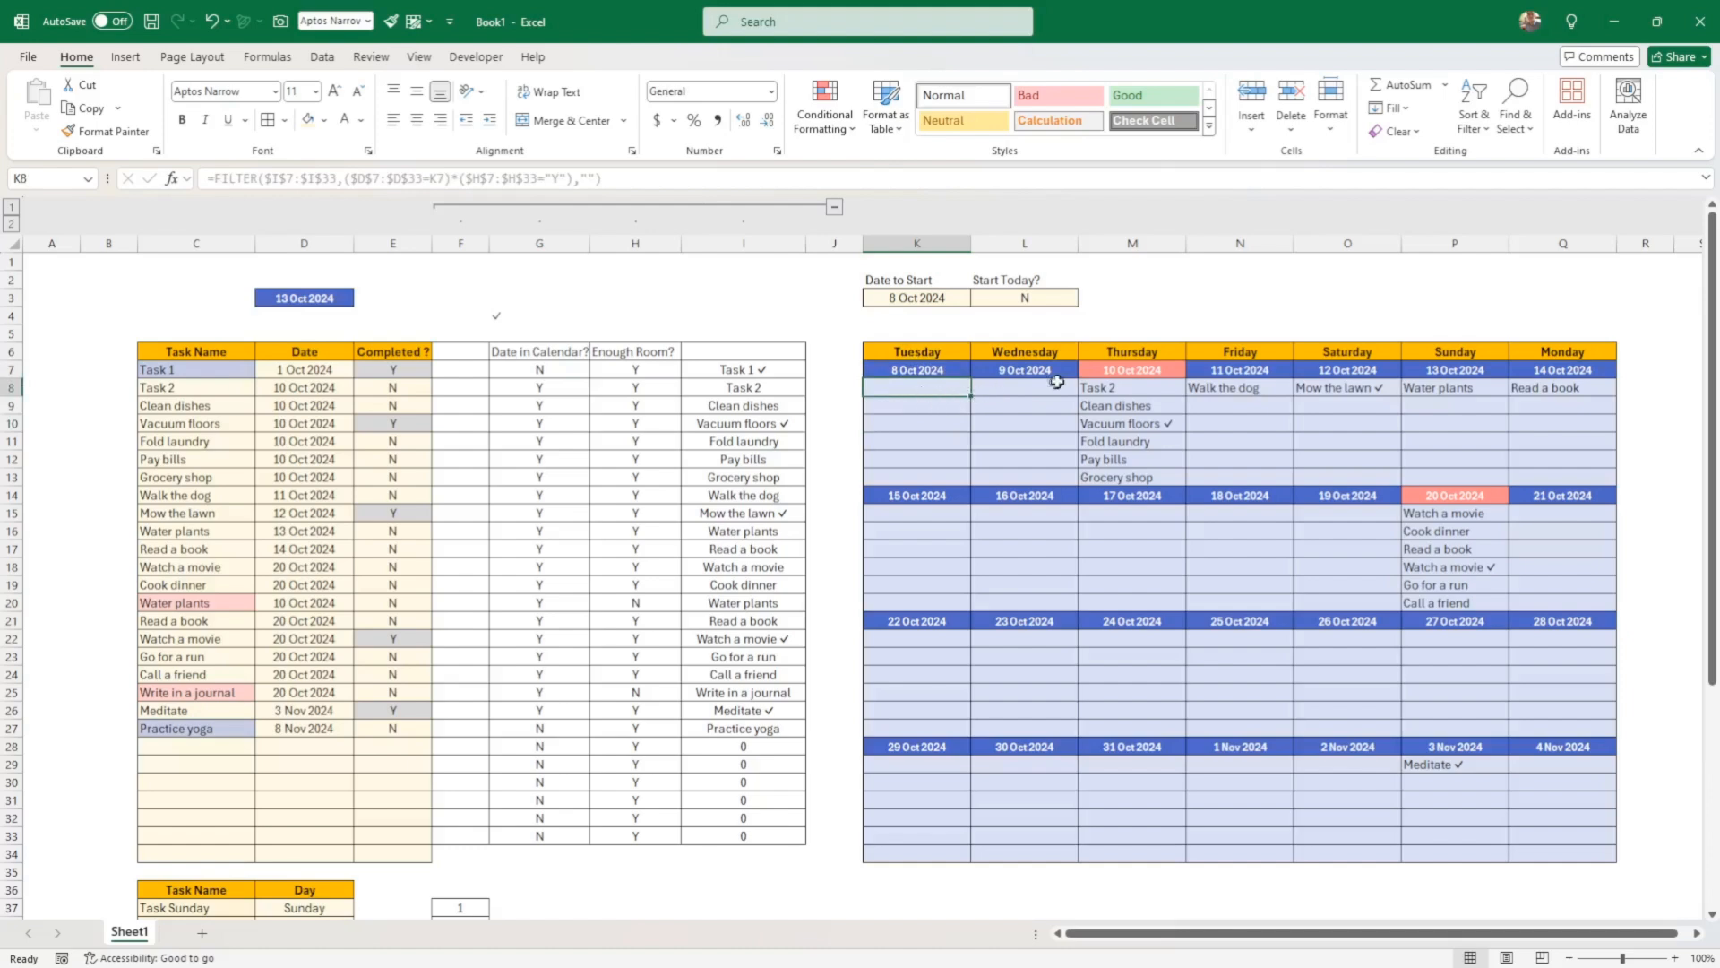
left_click(1099, 386)
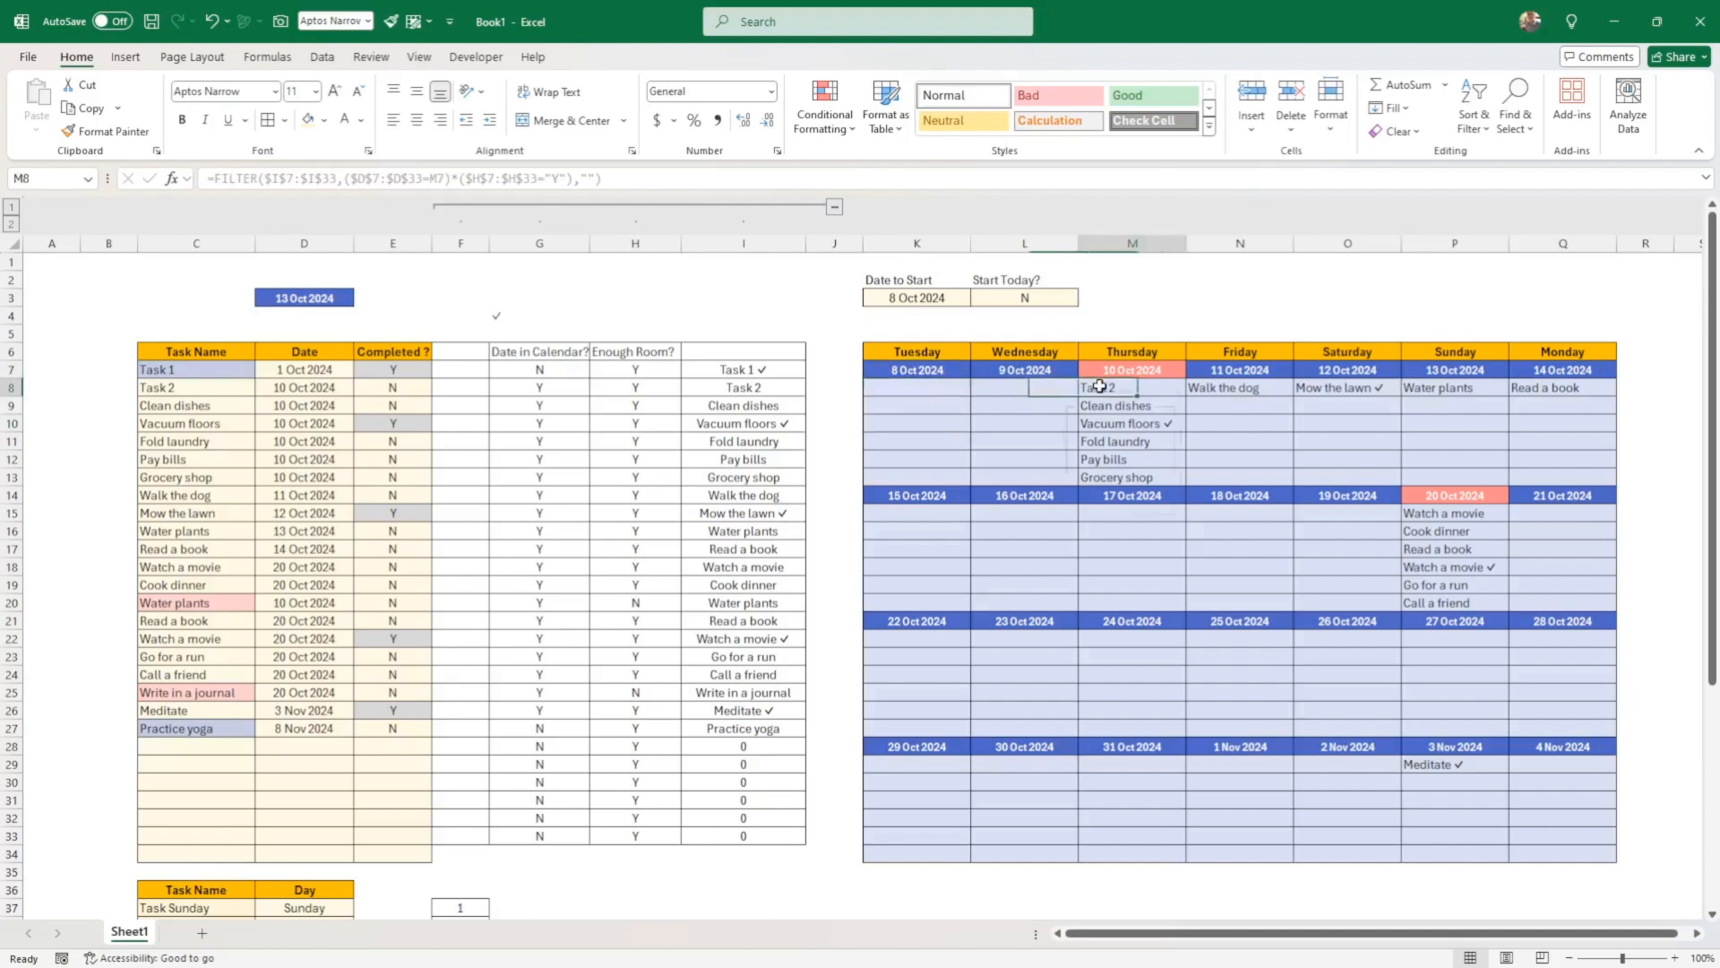
left_click(929, 388)
left_click(929, 372)
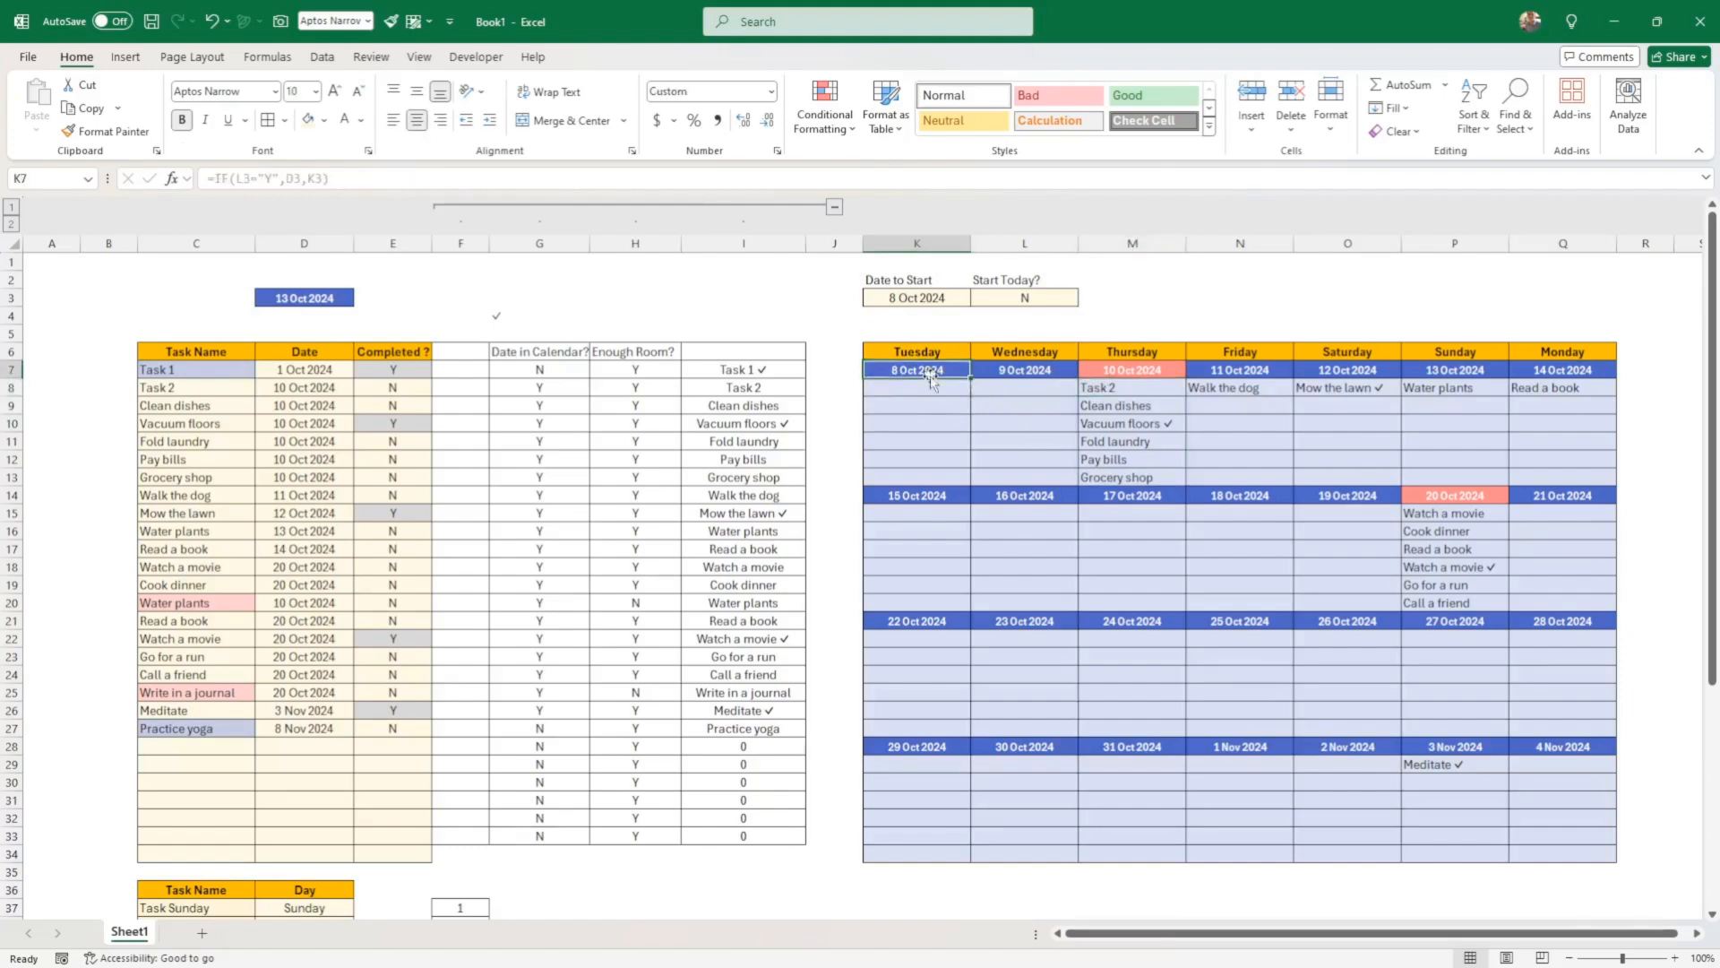
left_click(929, 390)
left_click(949, 428)
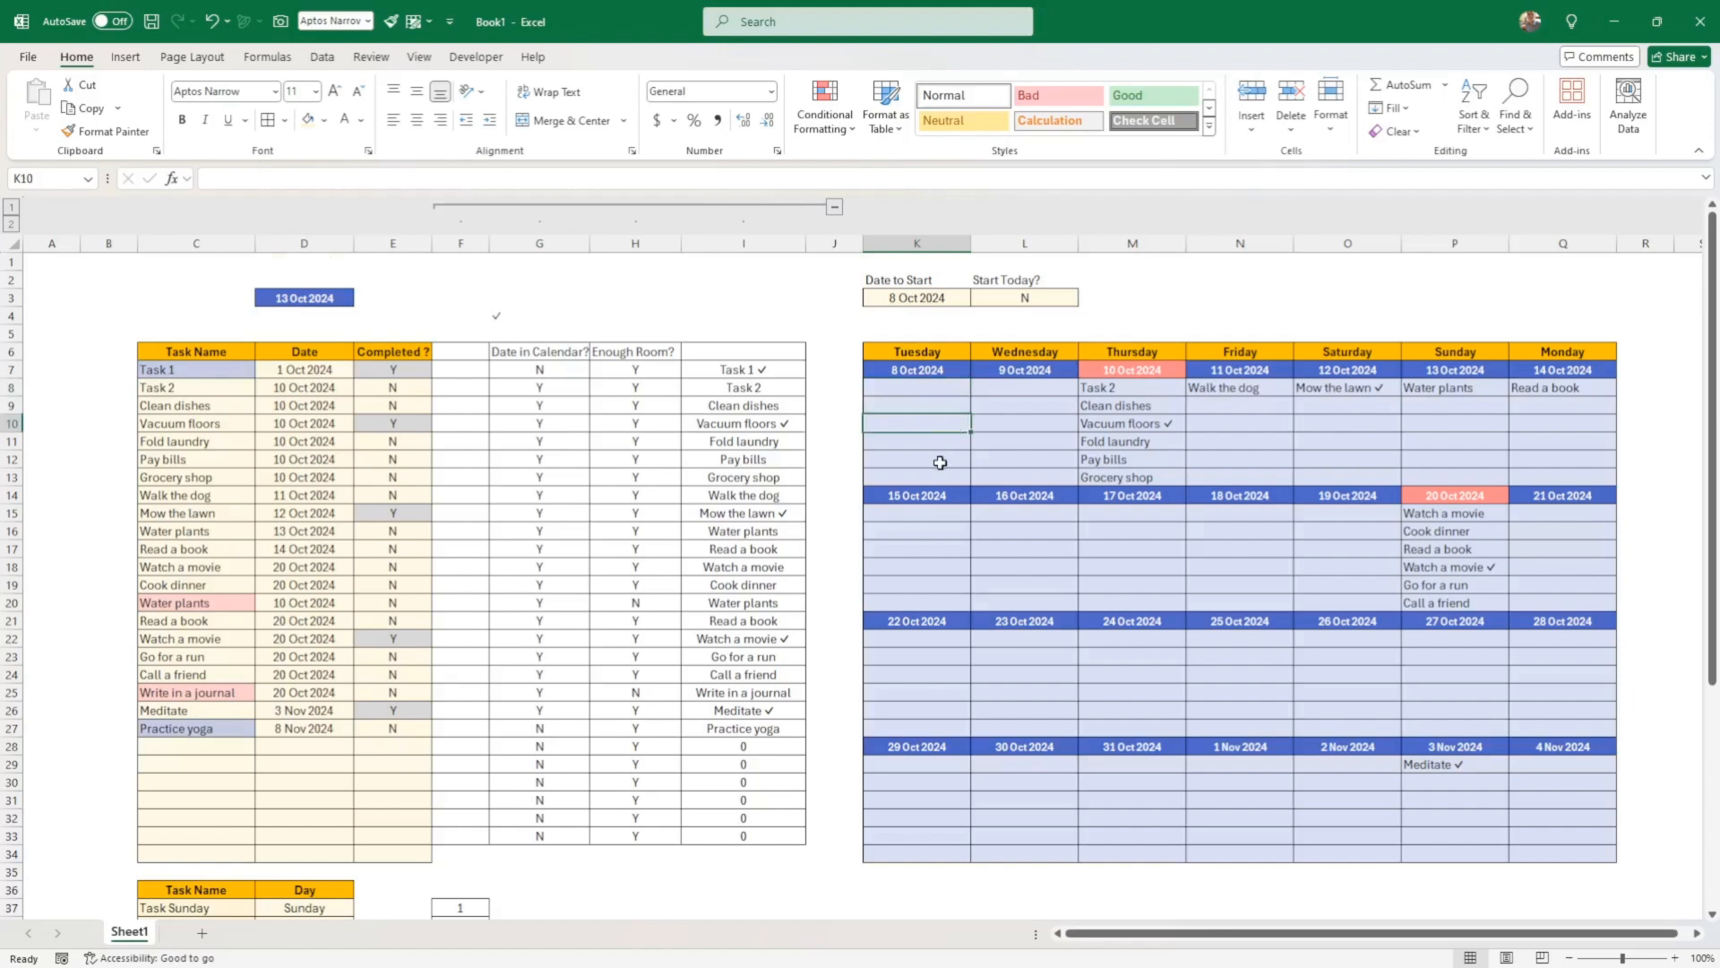
scroll(937, 465, "down", 4)
scroll(937, 465, "up", 4)
Inspect the ranges referenced by the FILTER formula in K8, leaving the formula as it is
left_click(933, 388)
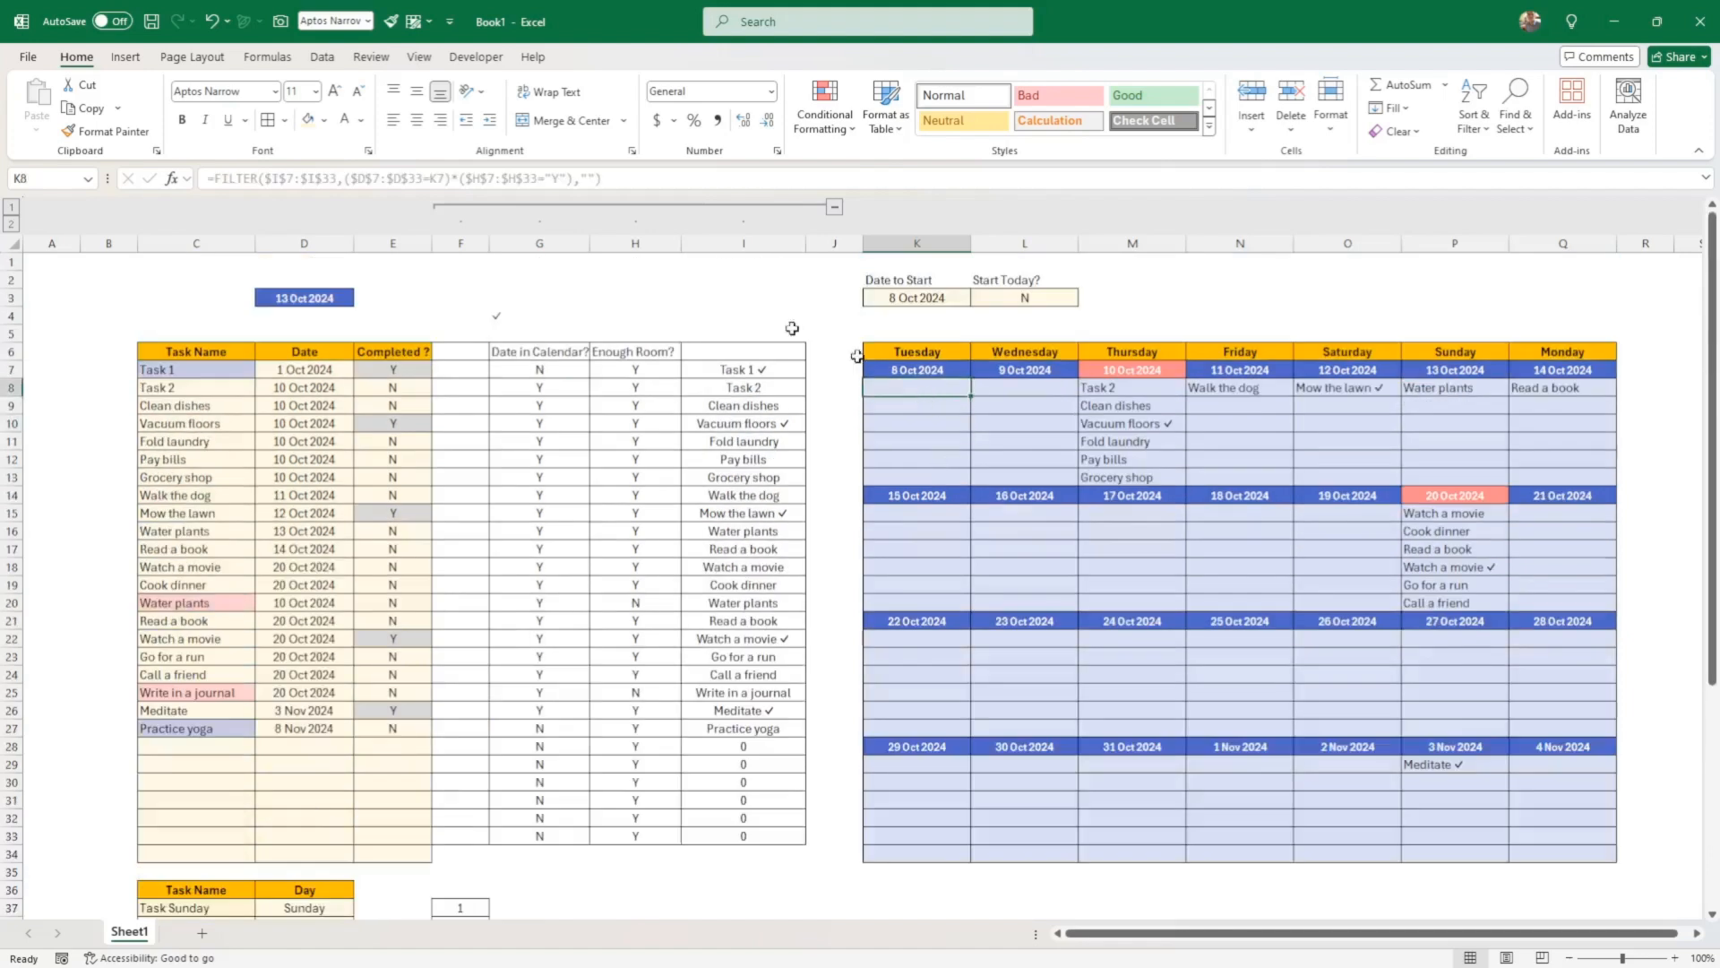
double_click(887, 388)
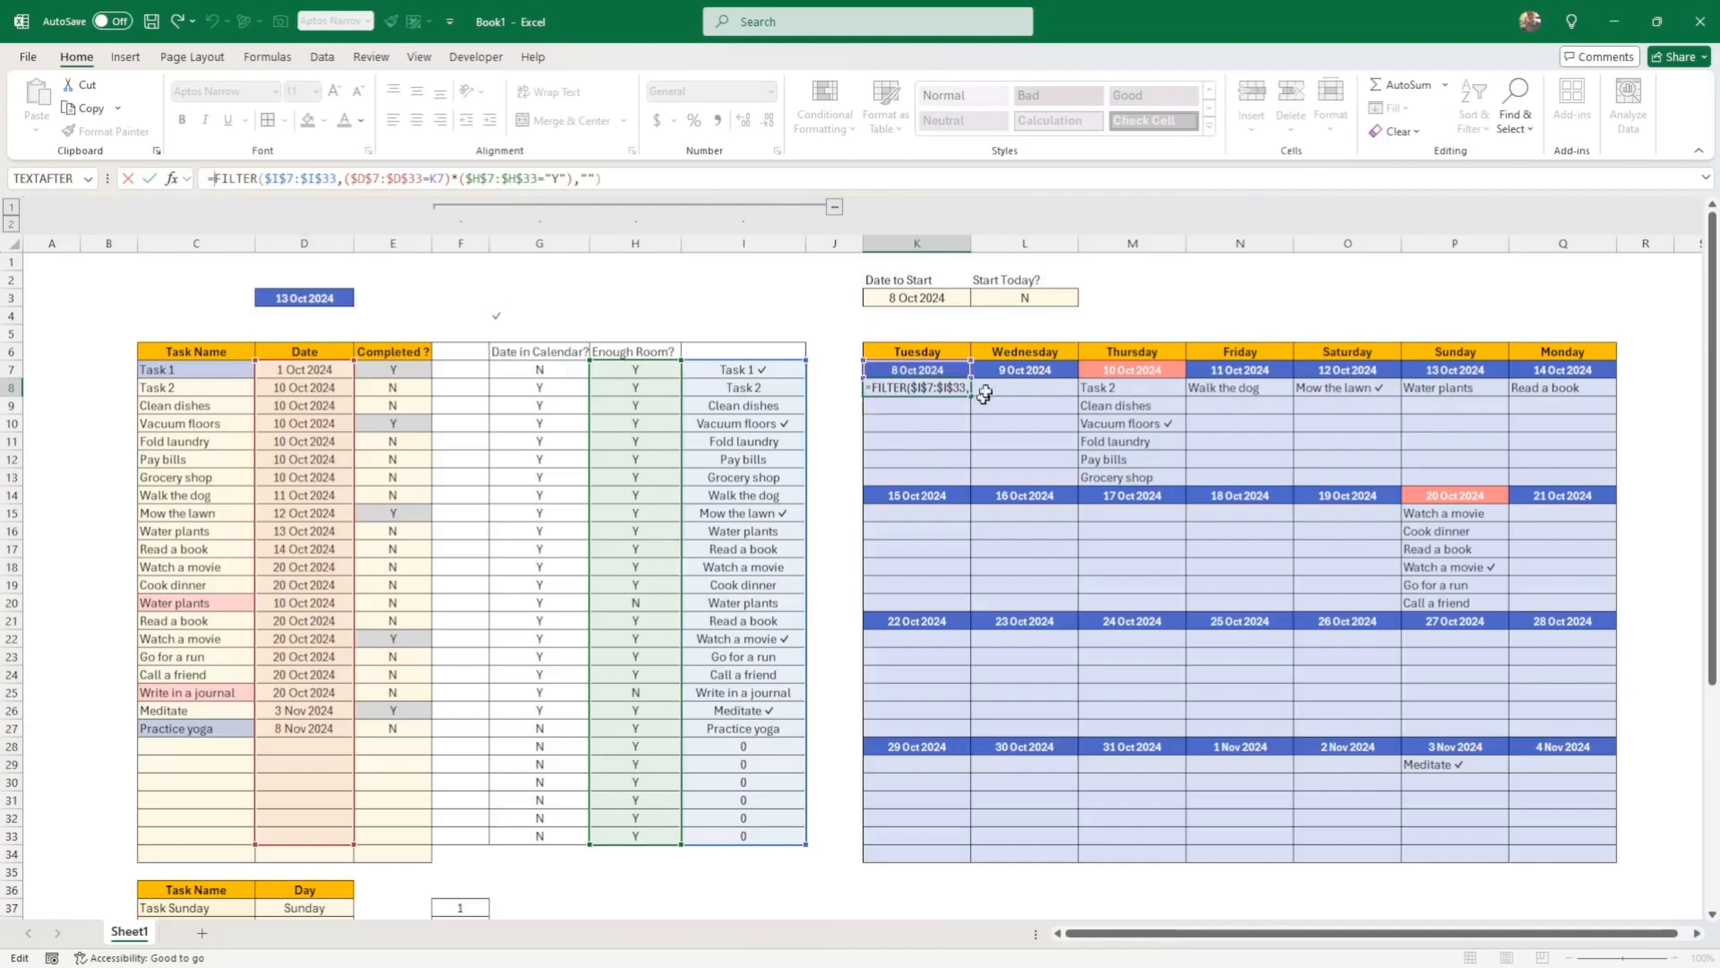
scroll(531, 518, "down", 4)
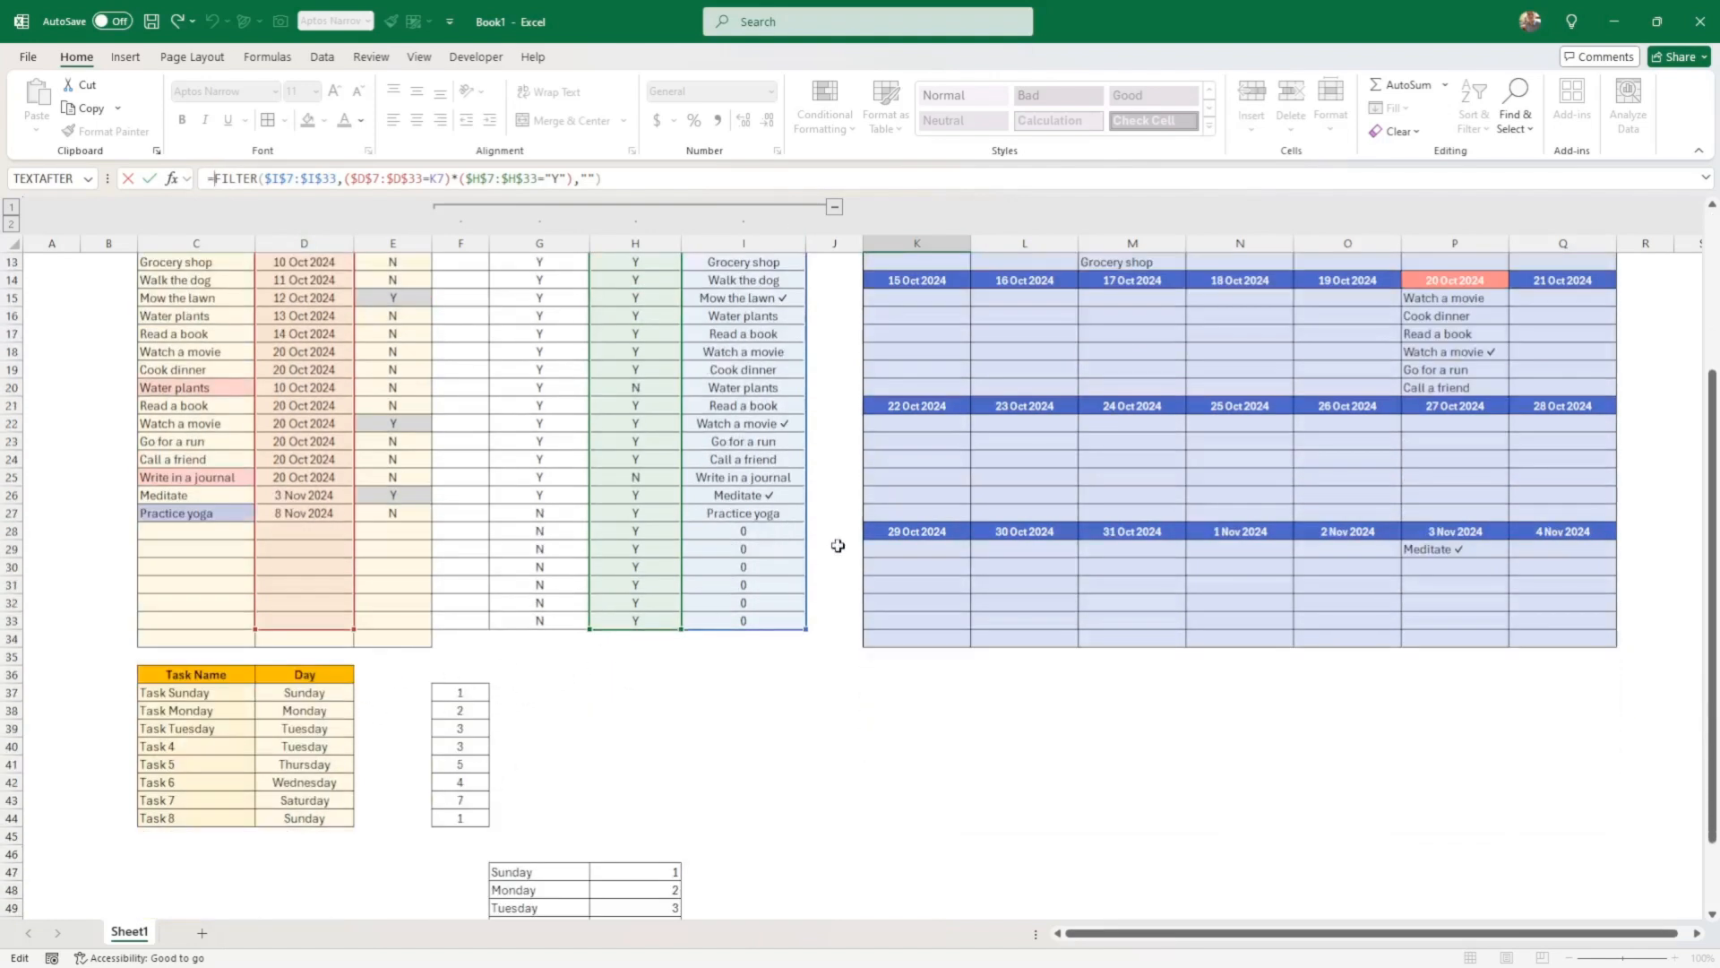
key("Return")
scroll(839, 547, "up", 3)
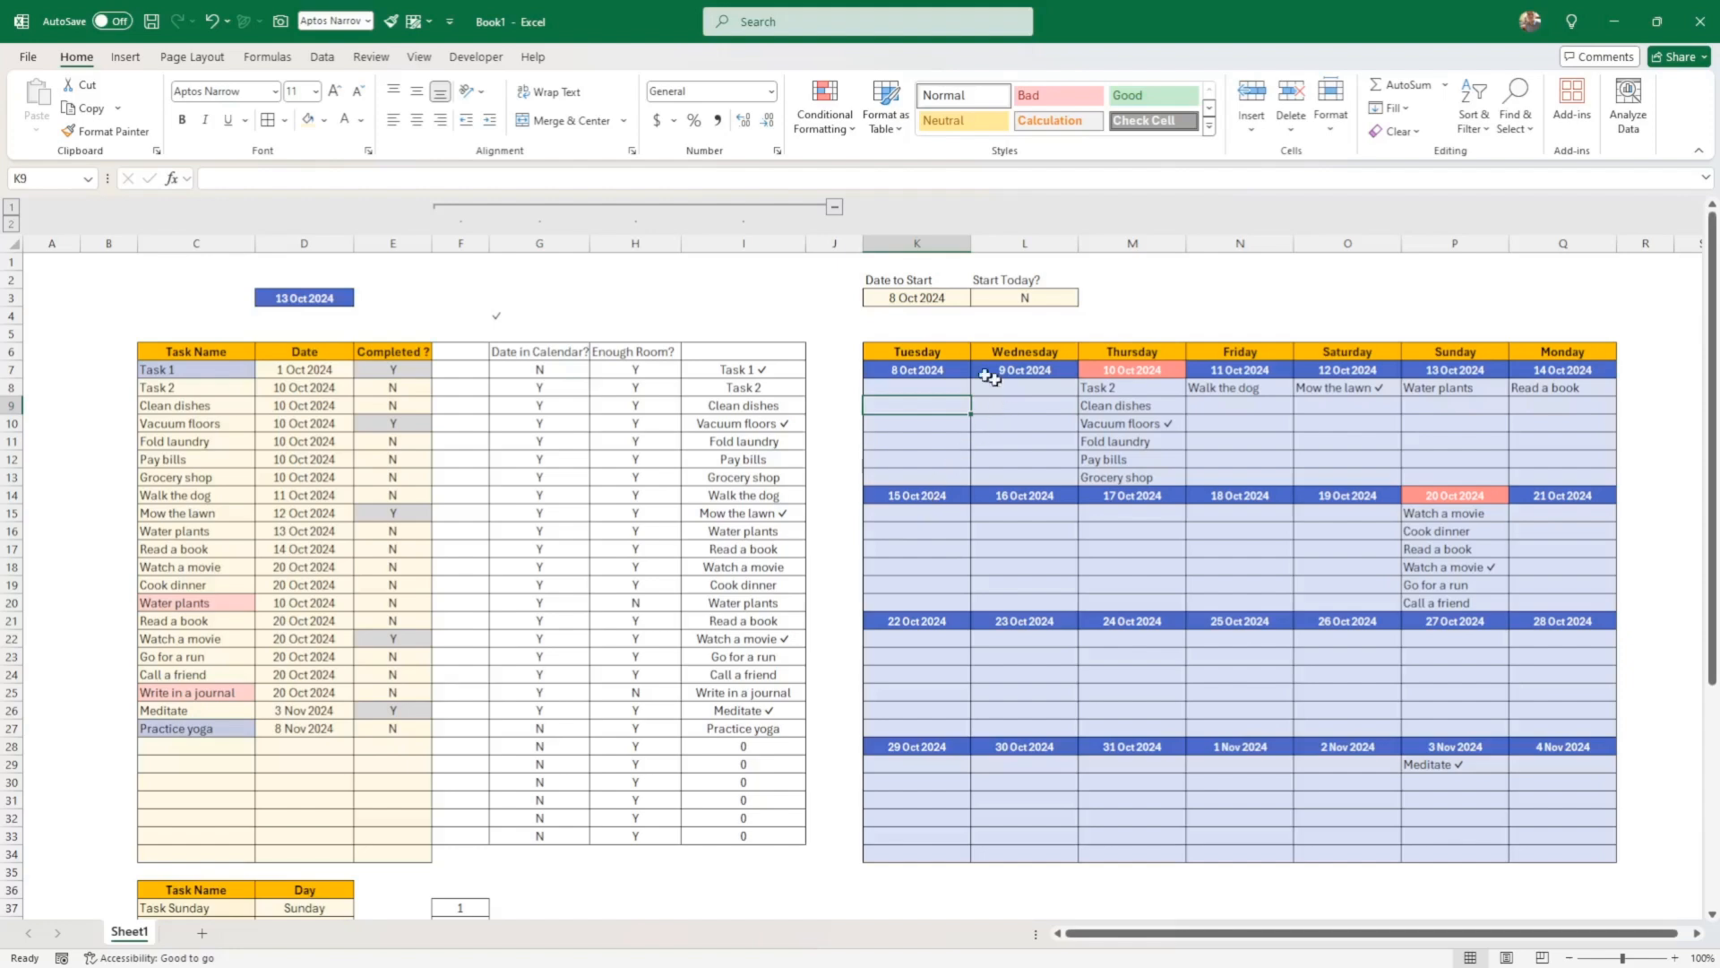
Calculate the weekday number of the first calendar date in K5 with =WEEKDAY(K7)
left_click(906, 329)
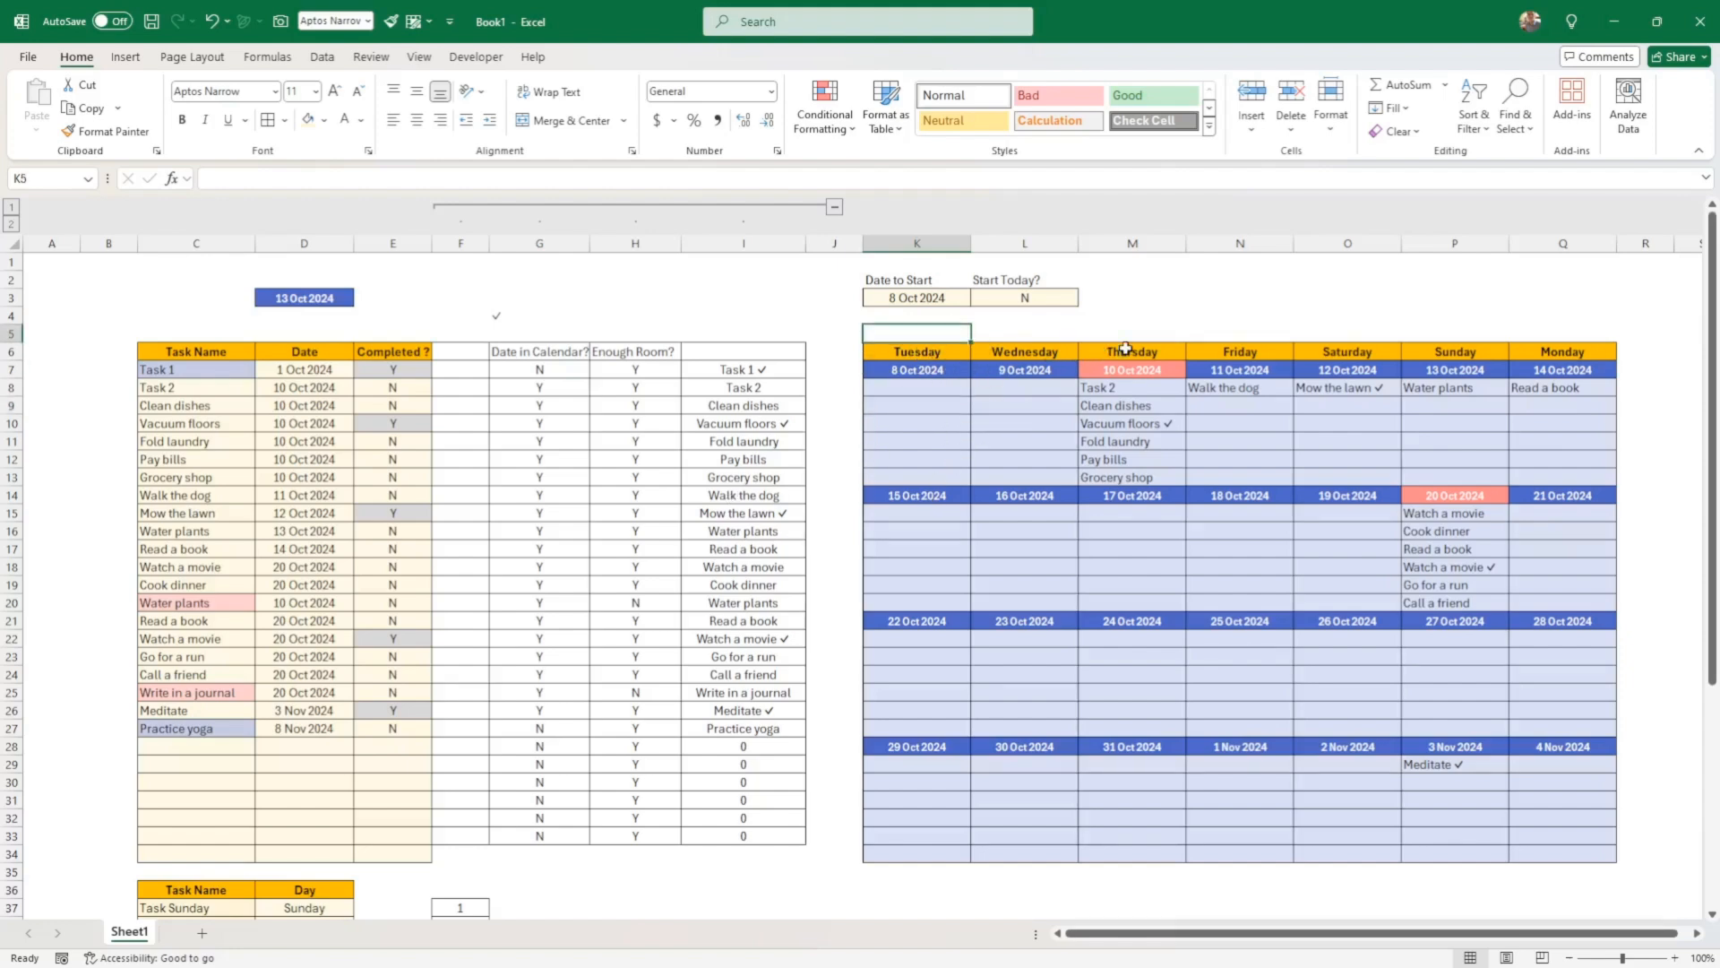
type("=")
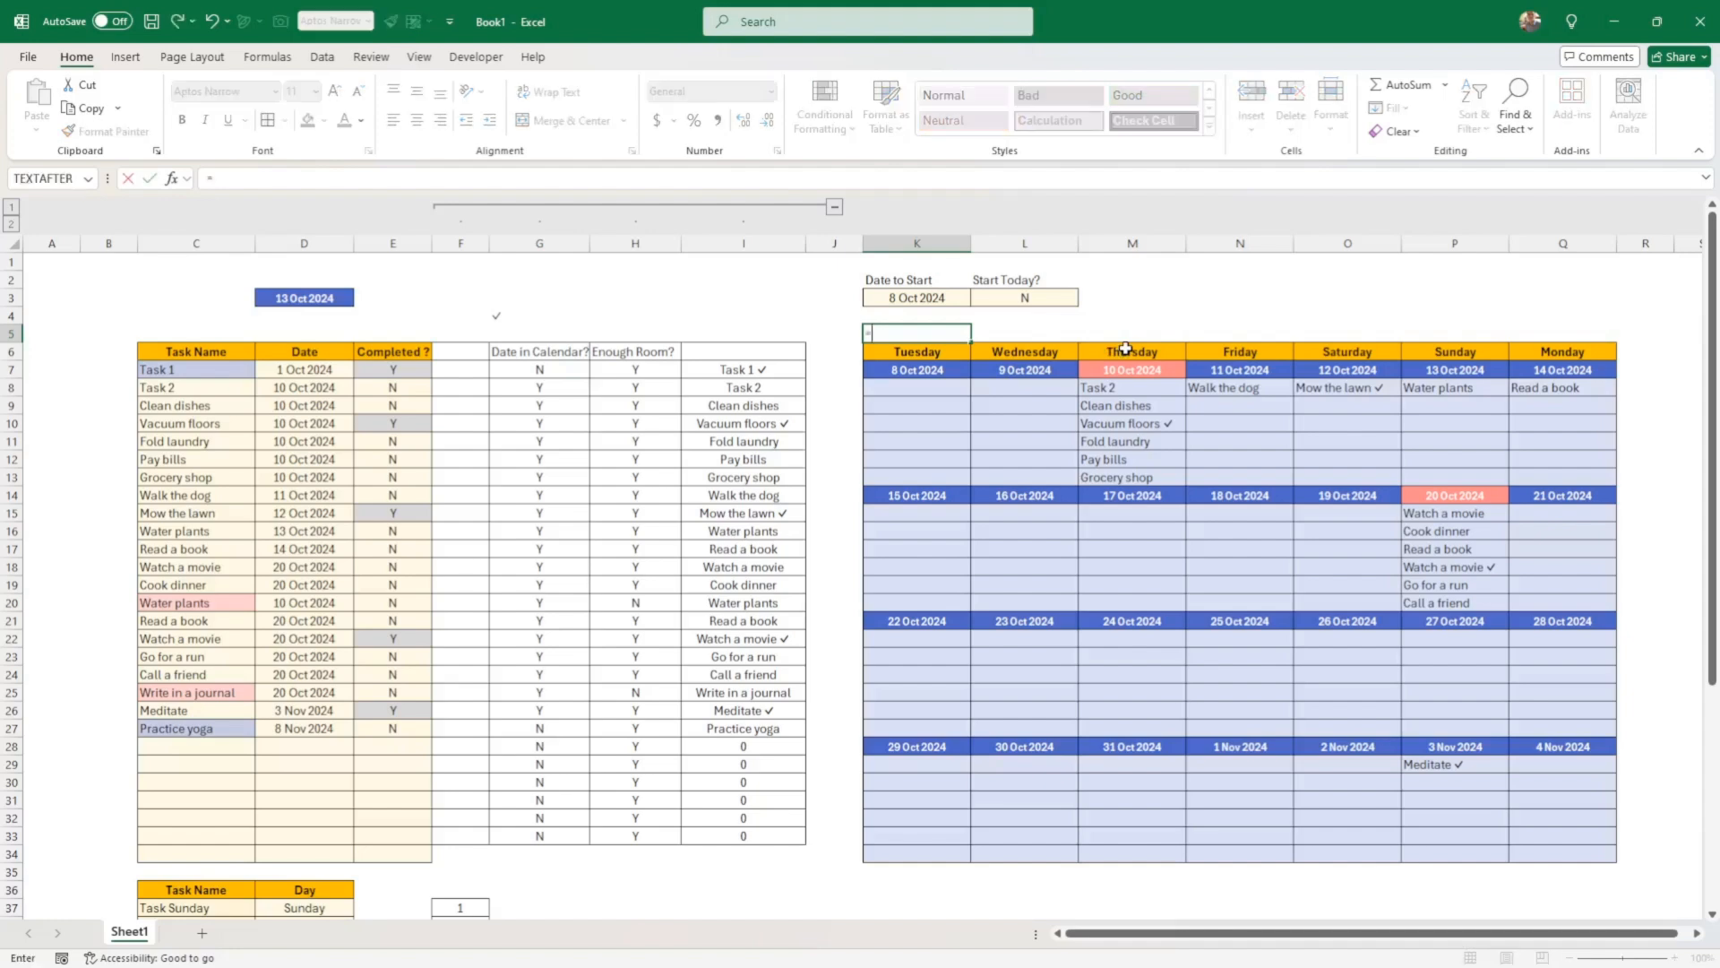
type("week")
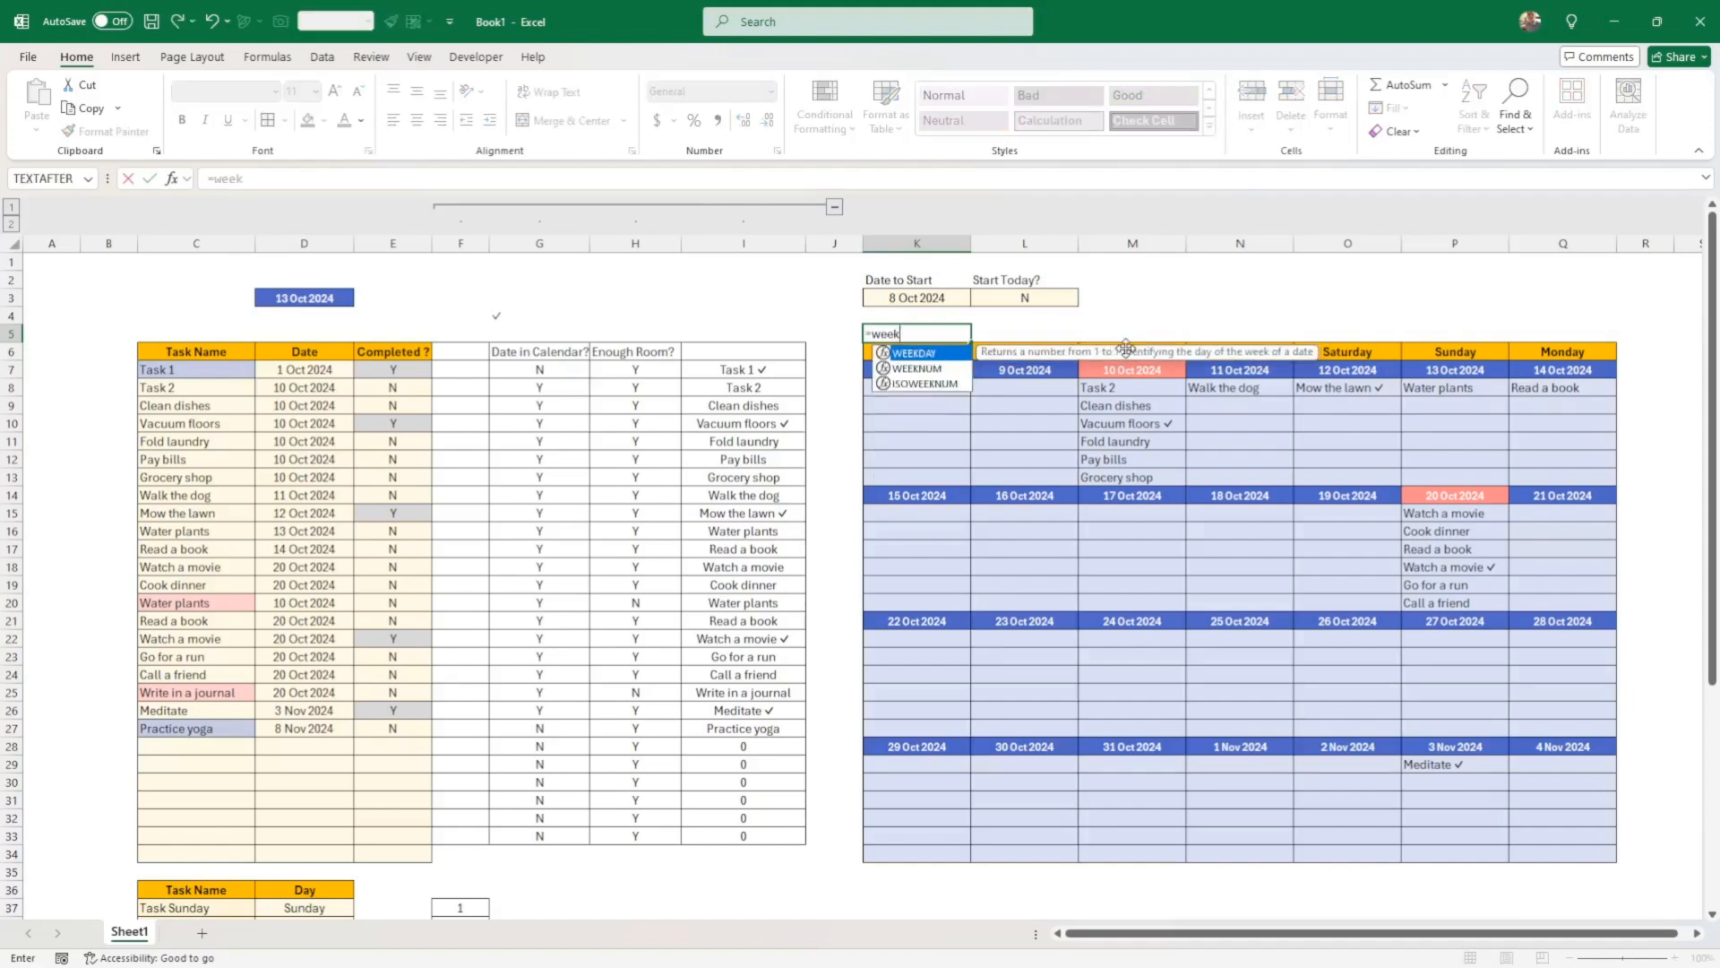
type("day(")
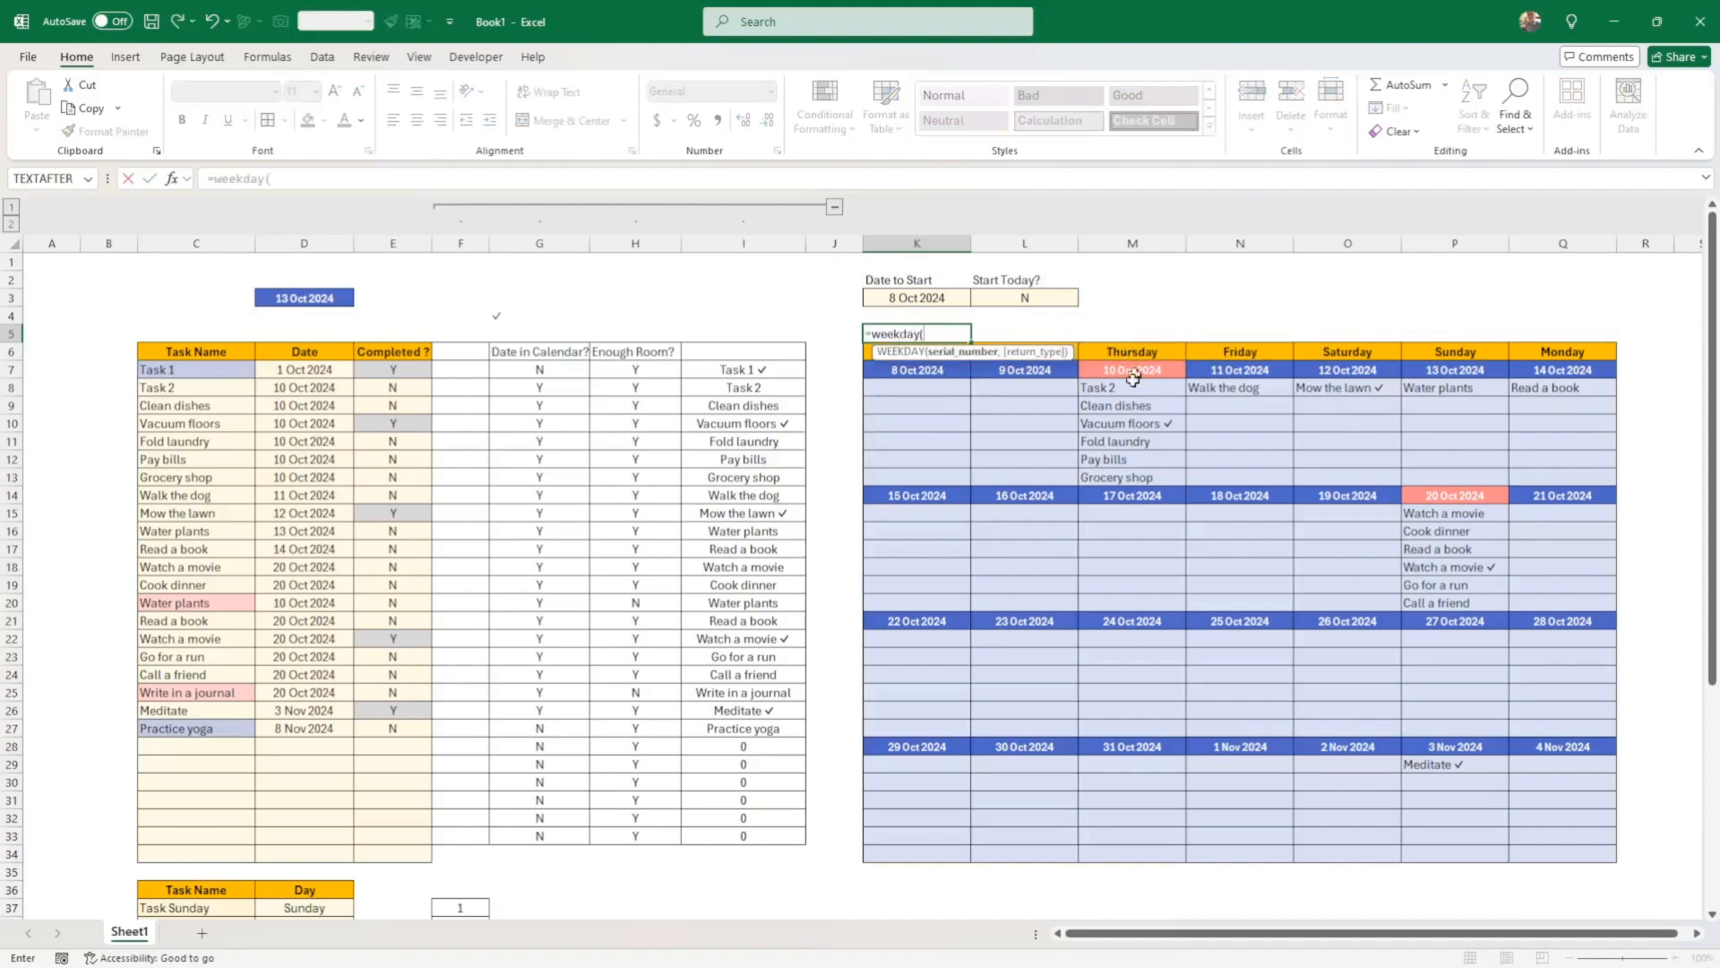
left_click(907, 372)
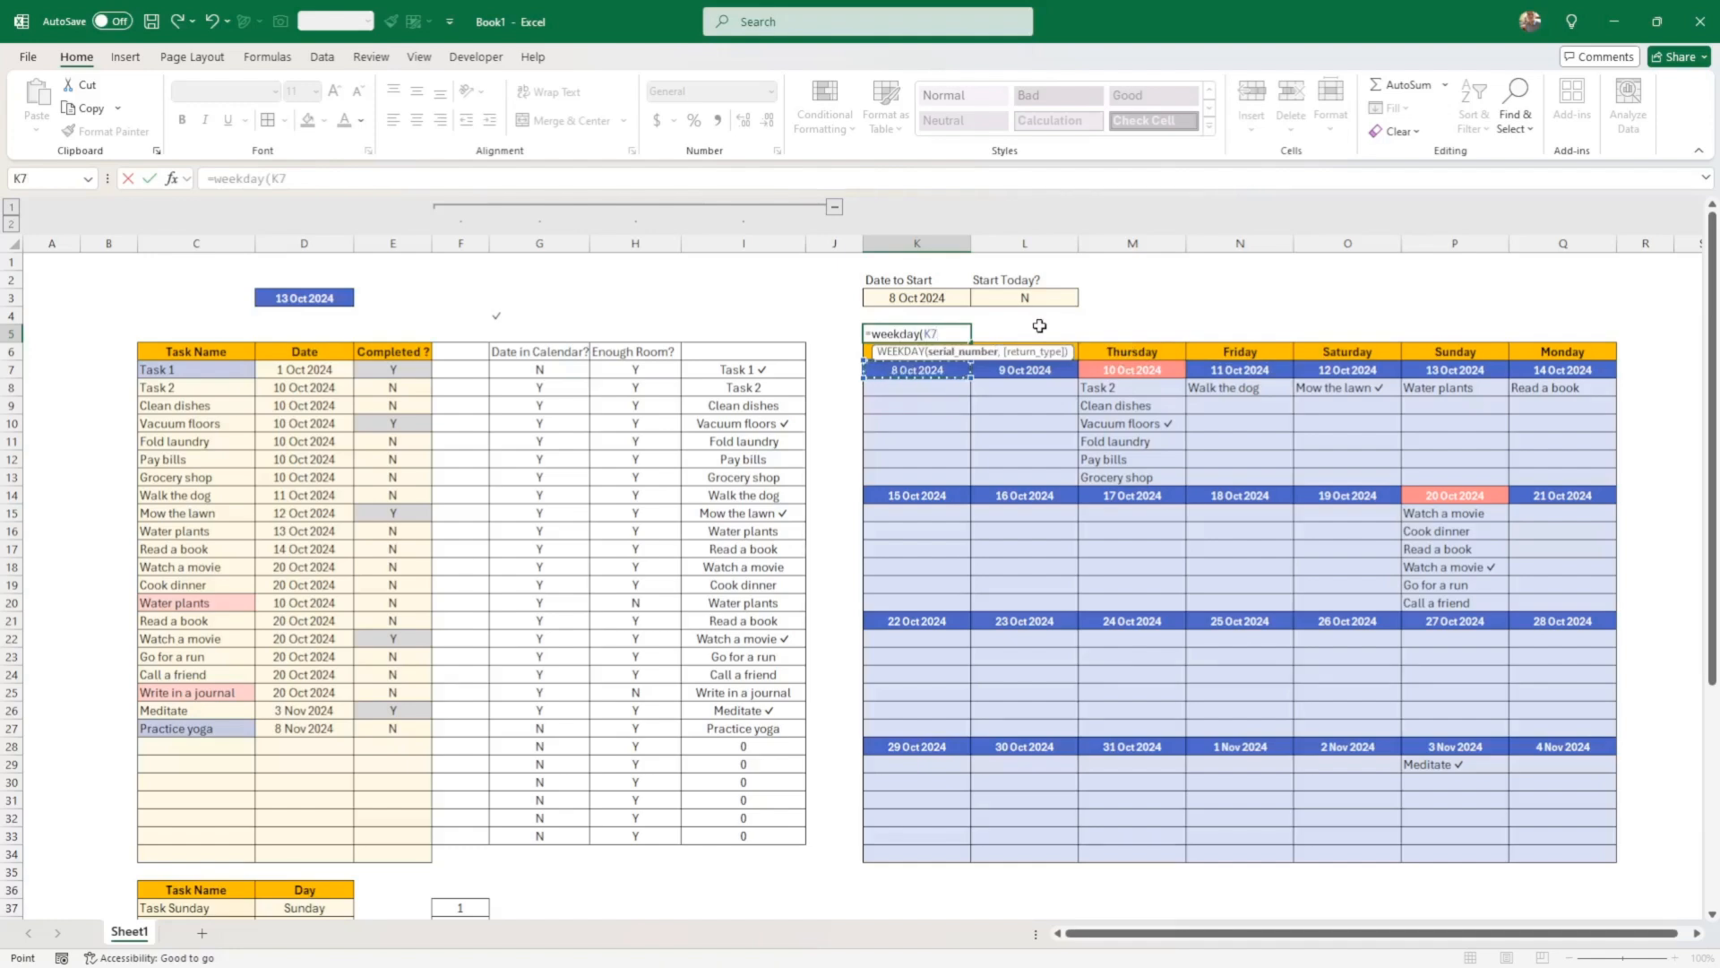
type(")")
key("ctrl+Return")
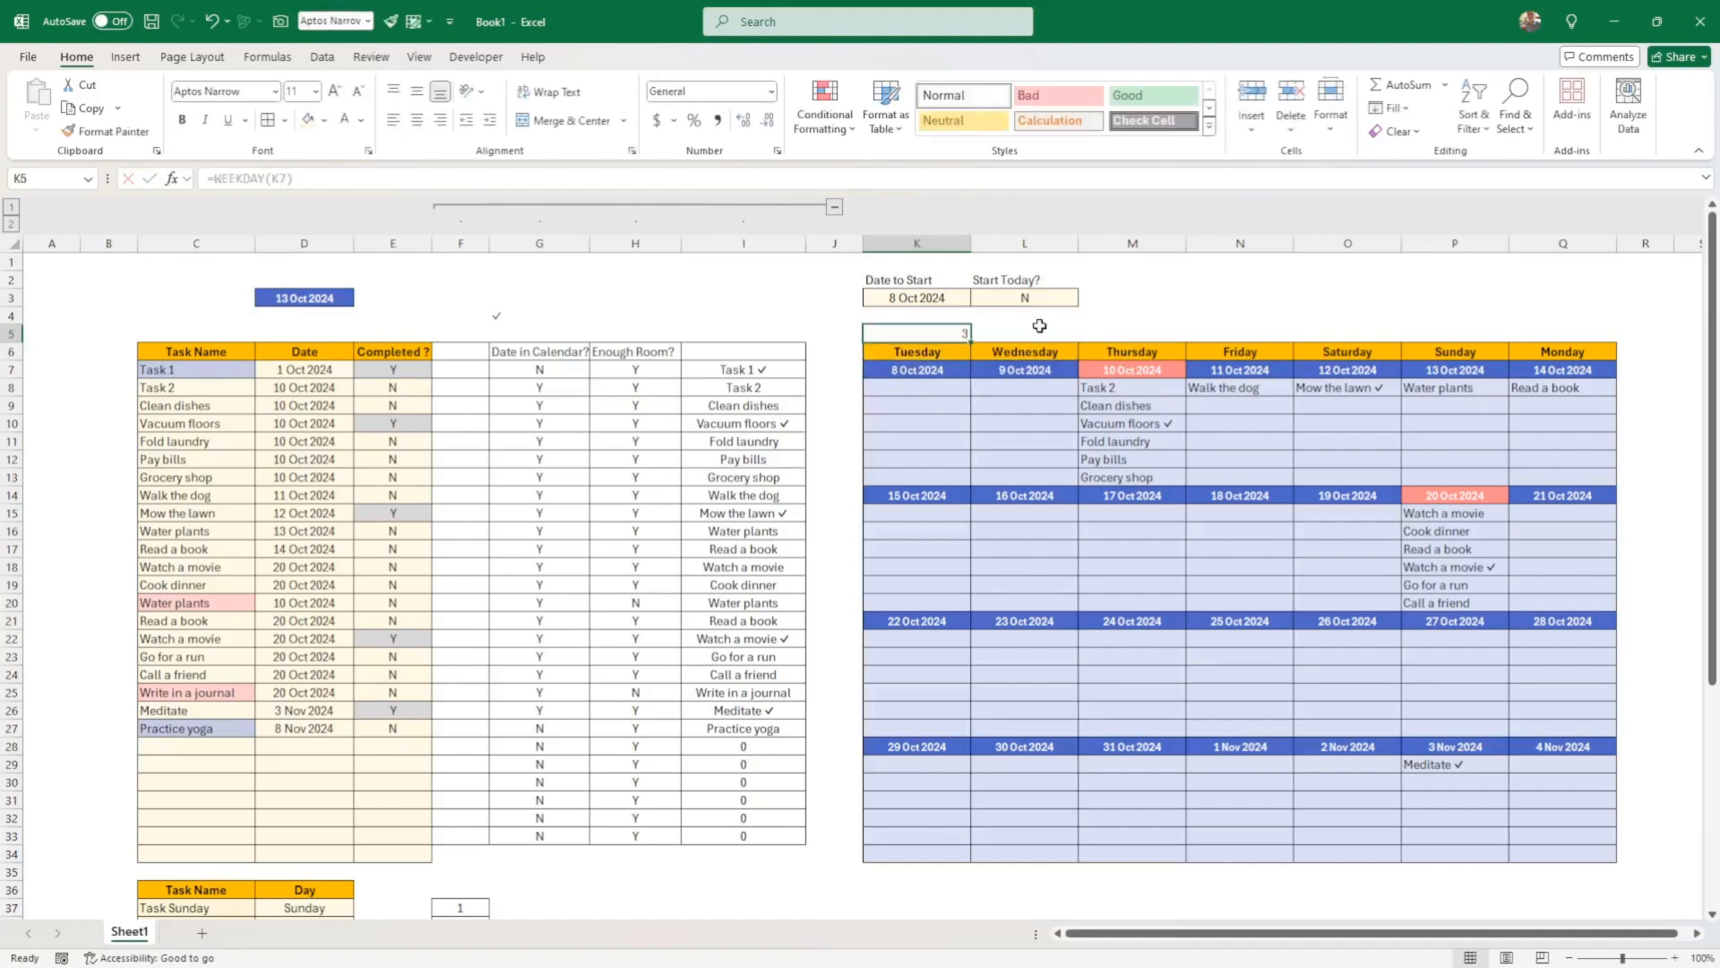
Centre the weekday number in K5 and fill its formula across to Q5
left_click(417, 119)
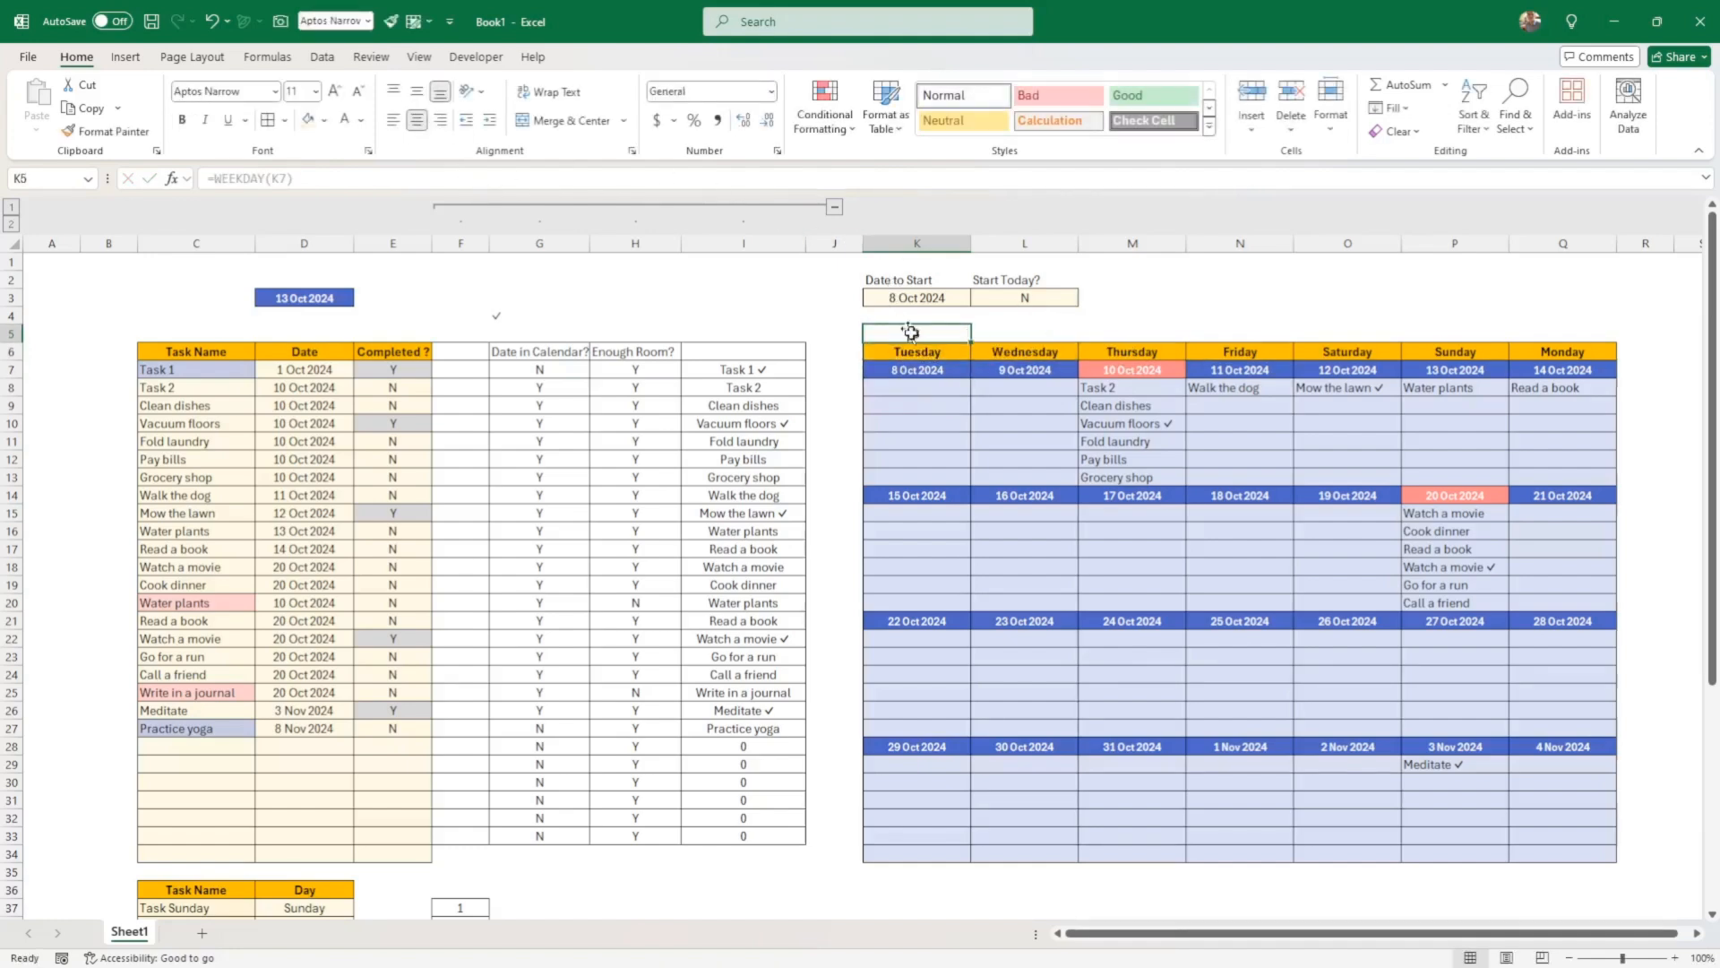
left_click_drag(970, 341, 1613, 346)
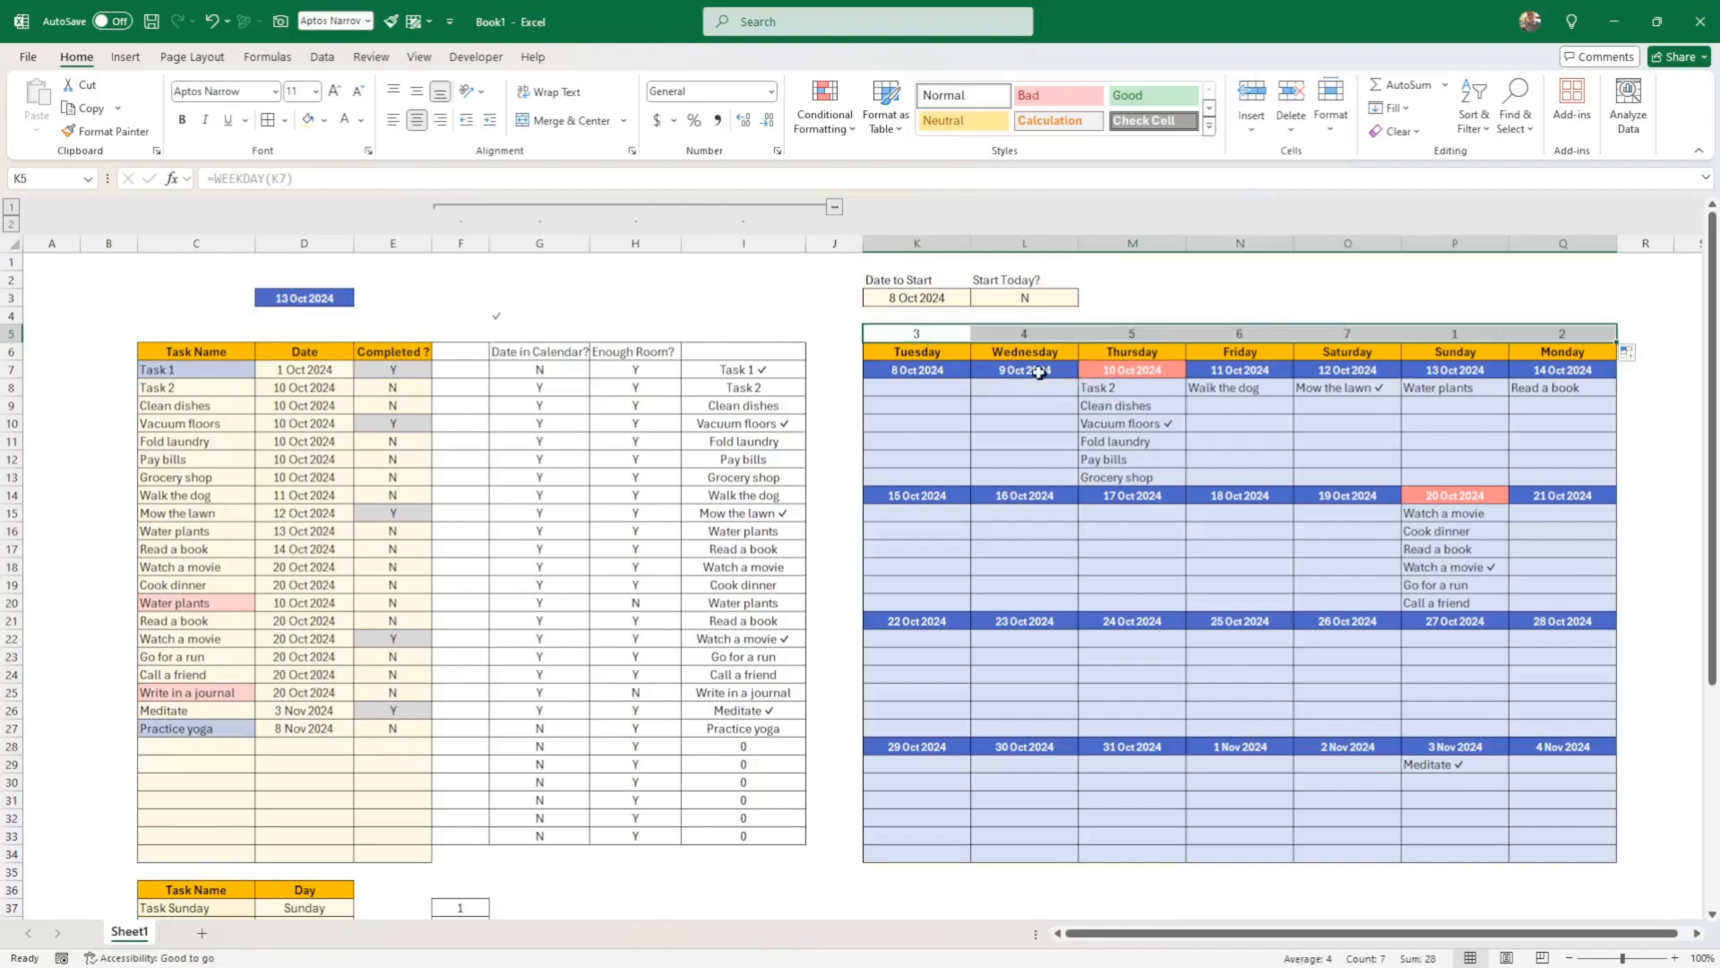
left_click(1465, 350)
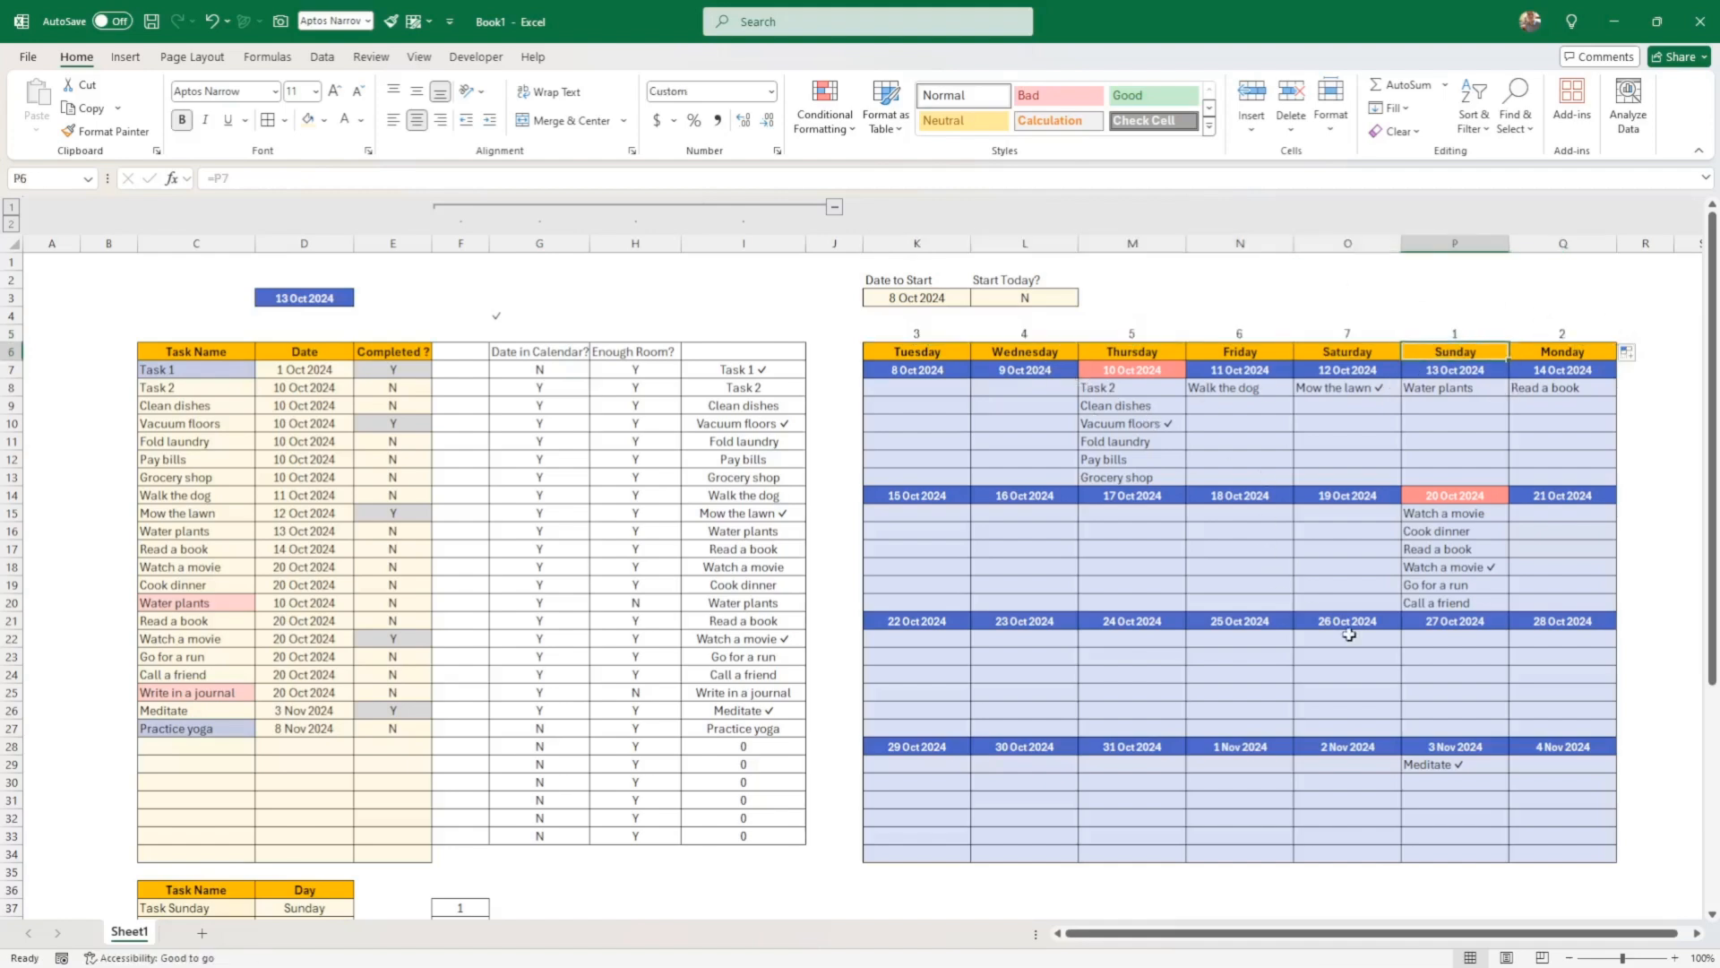
Compare the FILTER formula in K8 with the recurring tasks and their day numbers in F37:F44
left_click(906, 388)
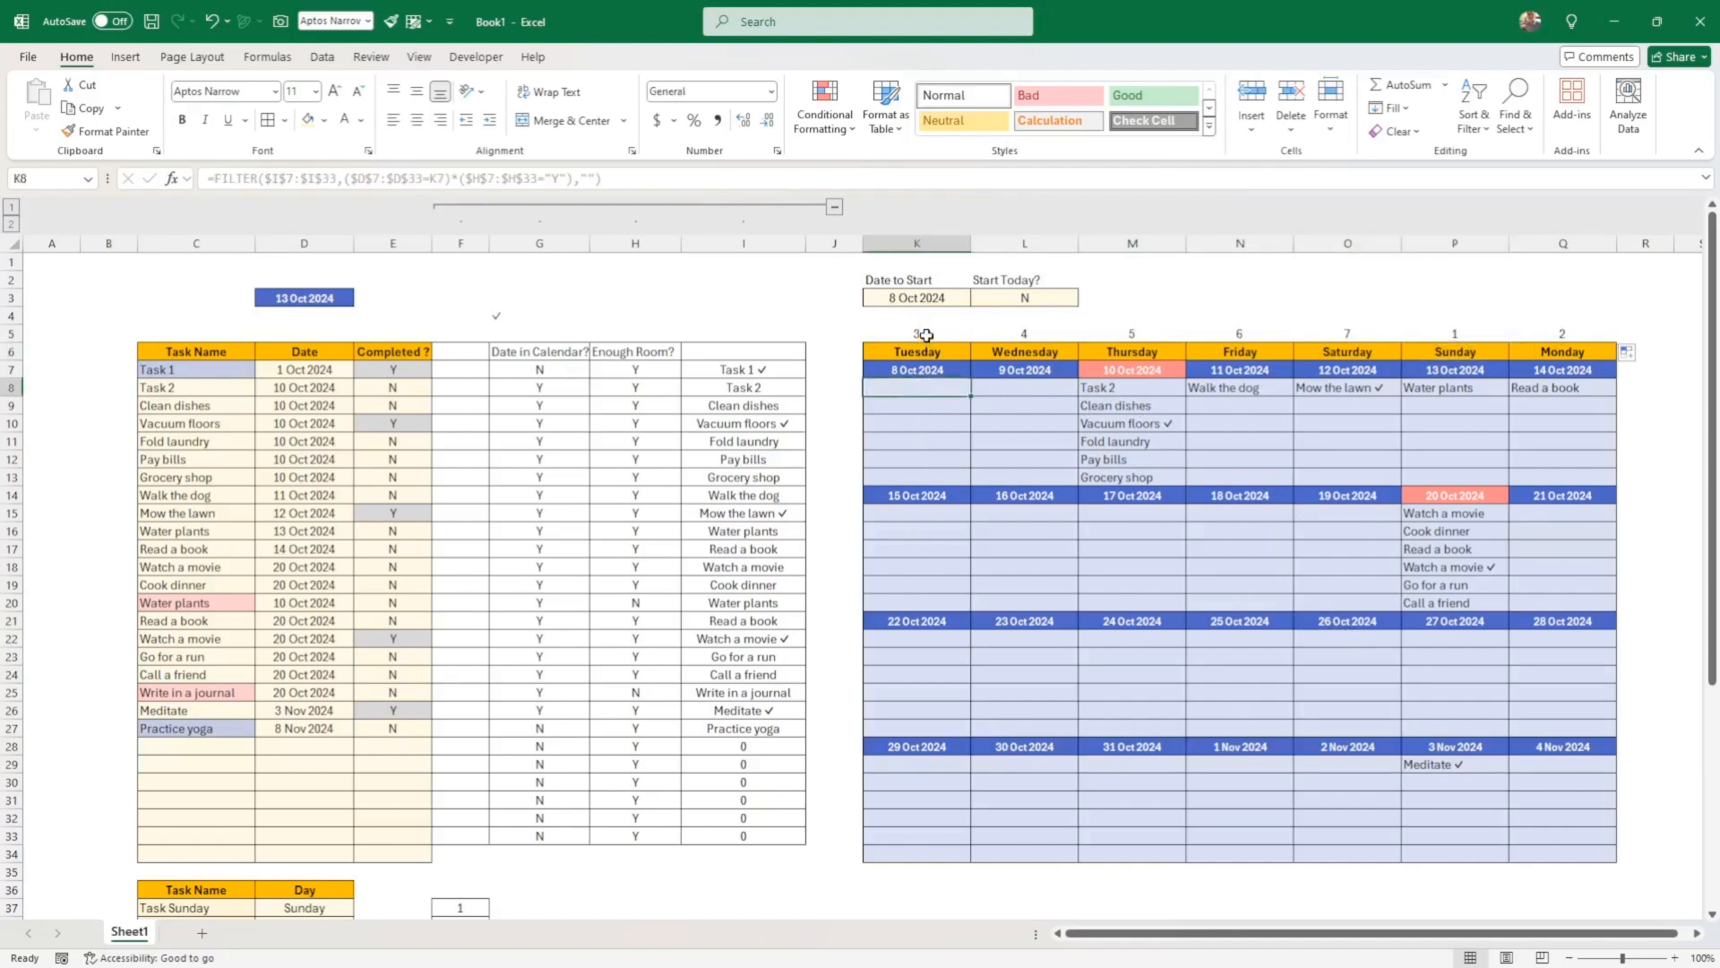
scroll(503, 618, "down", 3)
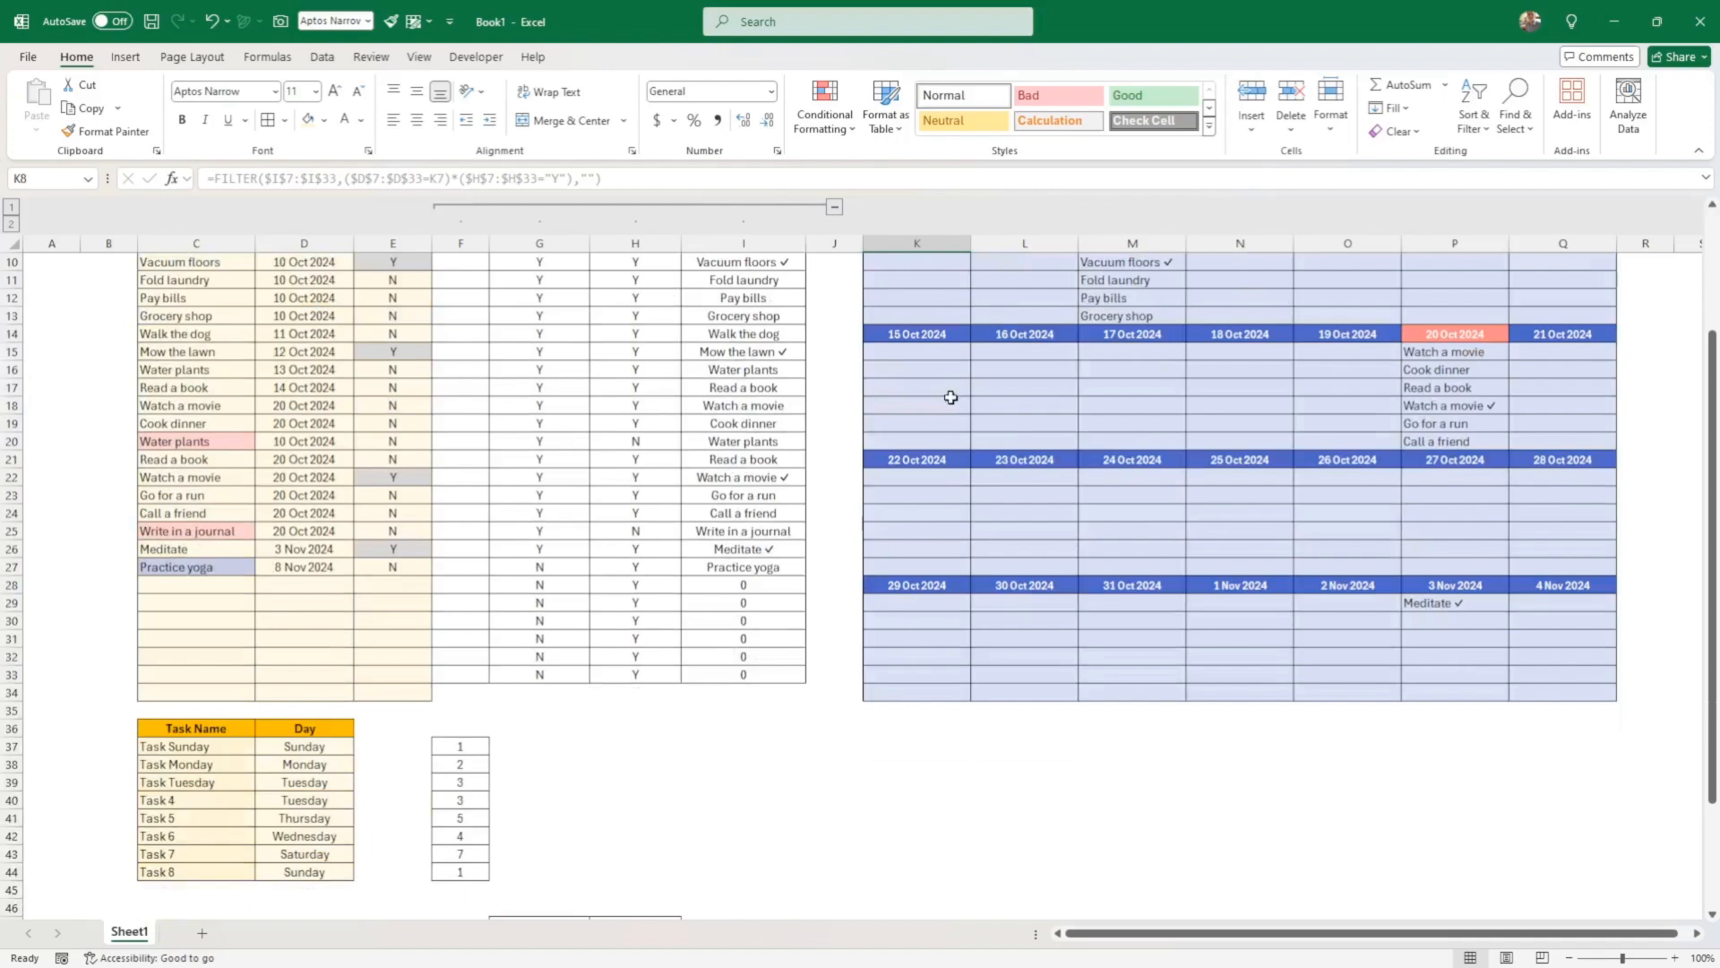
scroll(951, 397, "up", 3)
scroll(645, 681, "down", 3)
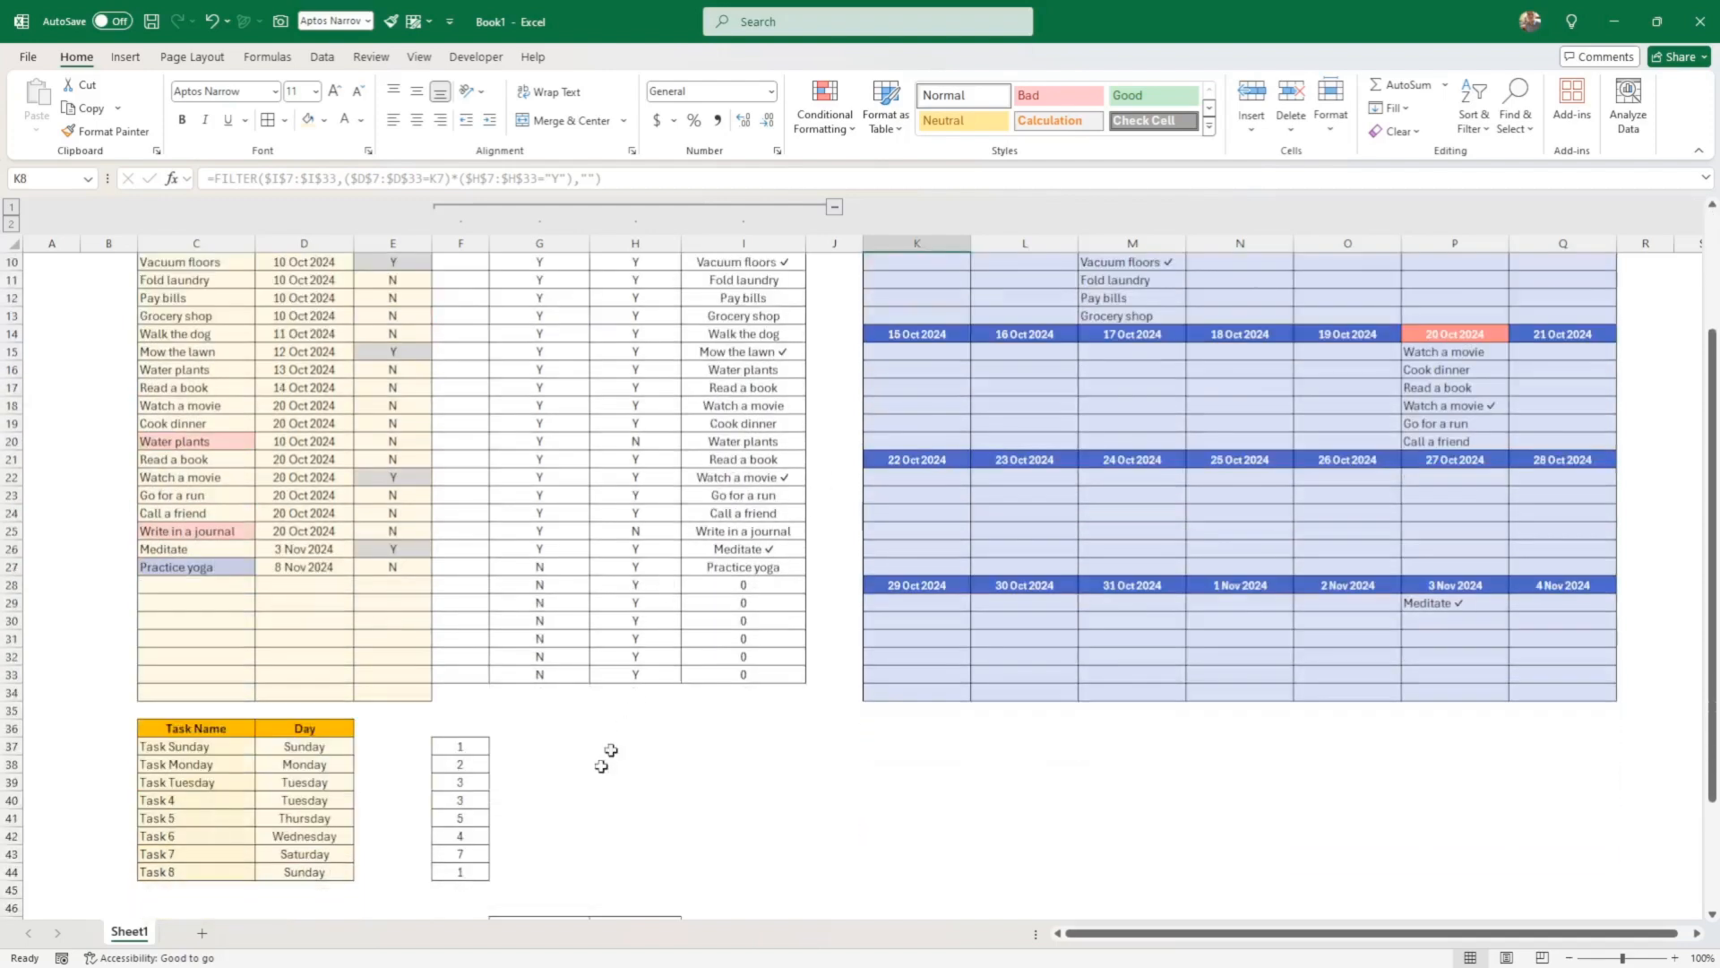
Review the day-number lookup in F39 and the FILTER formula in K8, leaving both formulas as they are
left_click(477, 780)
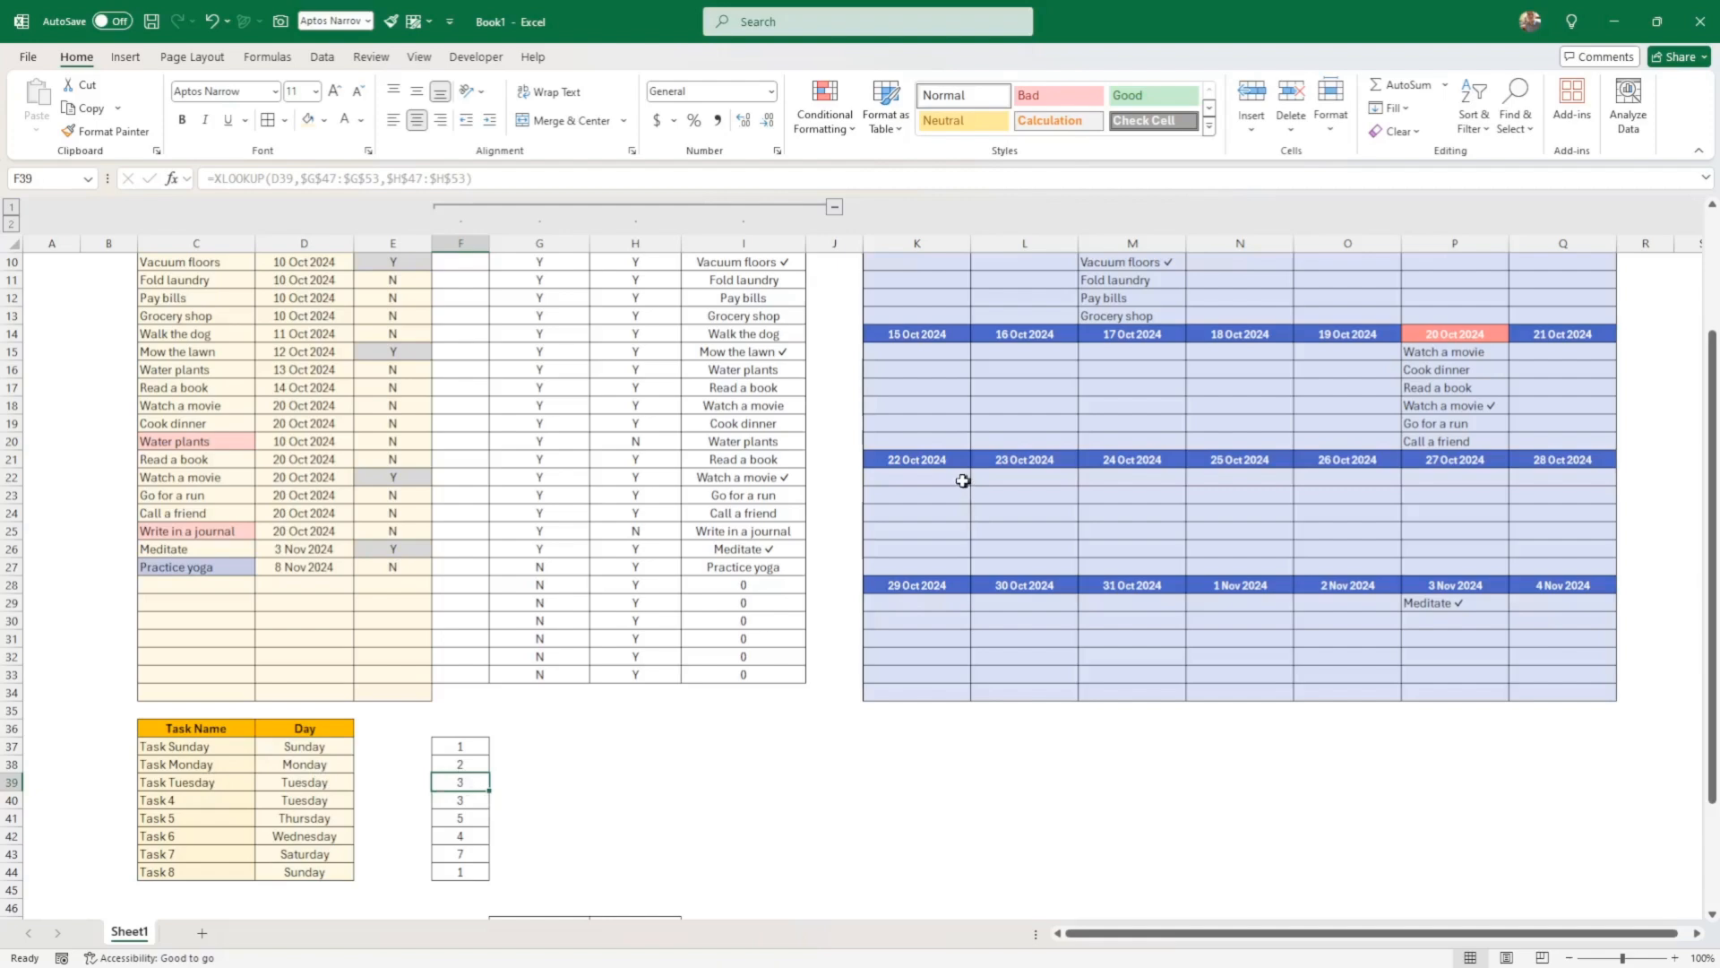
scroll(970, 452, "up", 2)
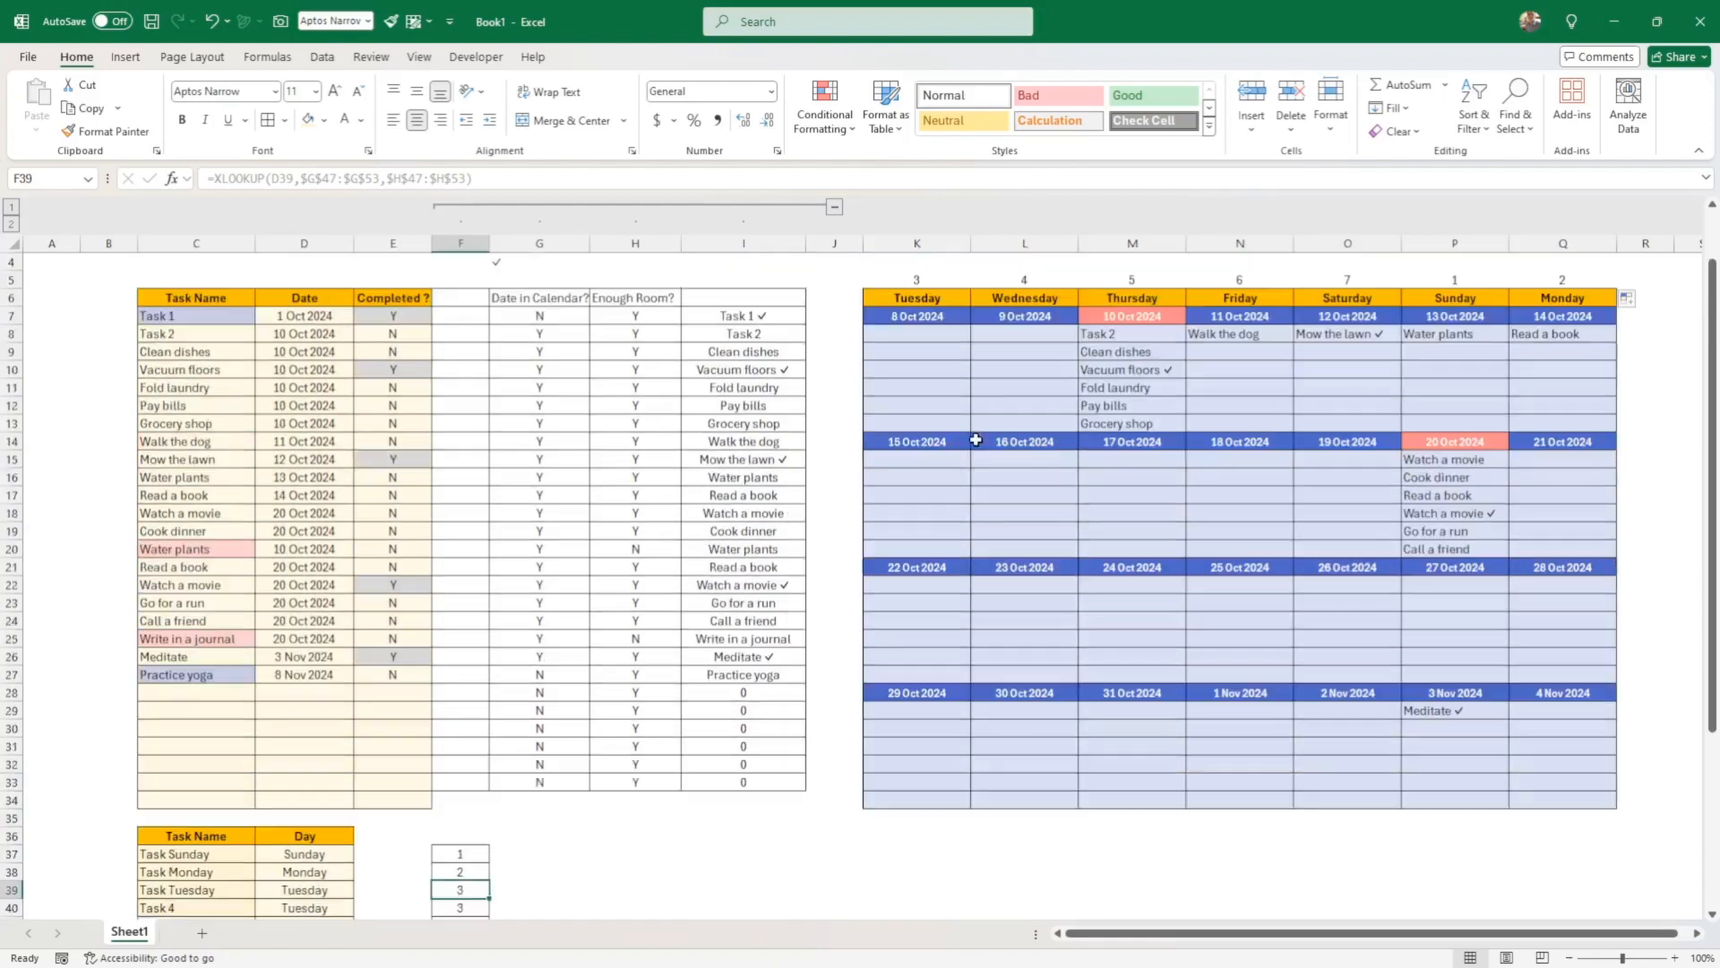
left_click(919, 333)
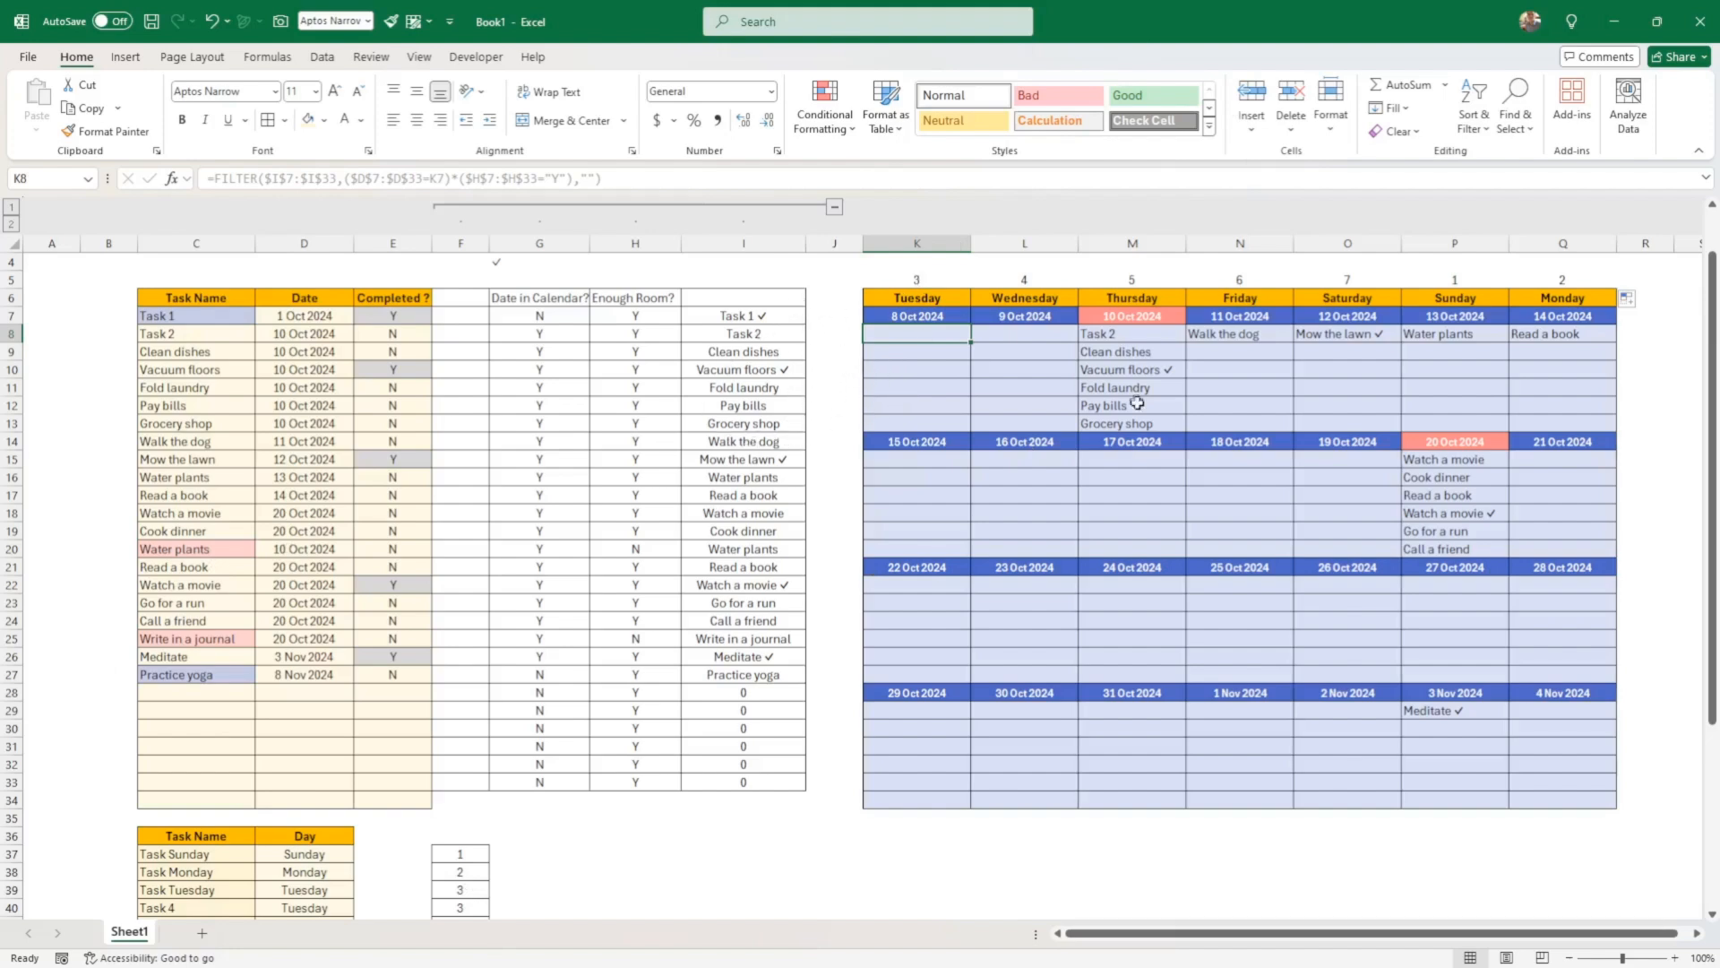
double_click(935, 335)
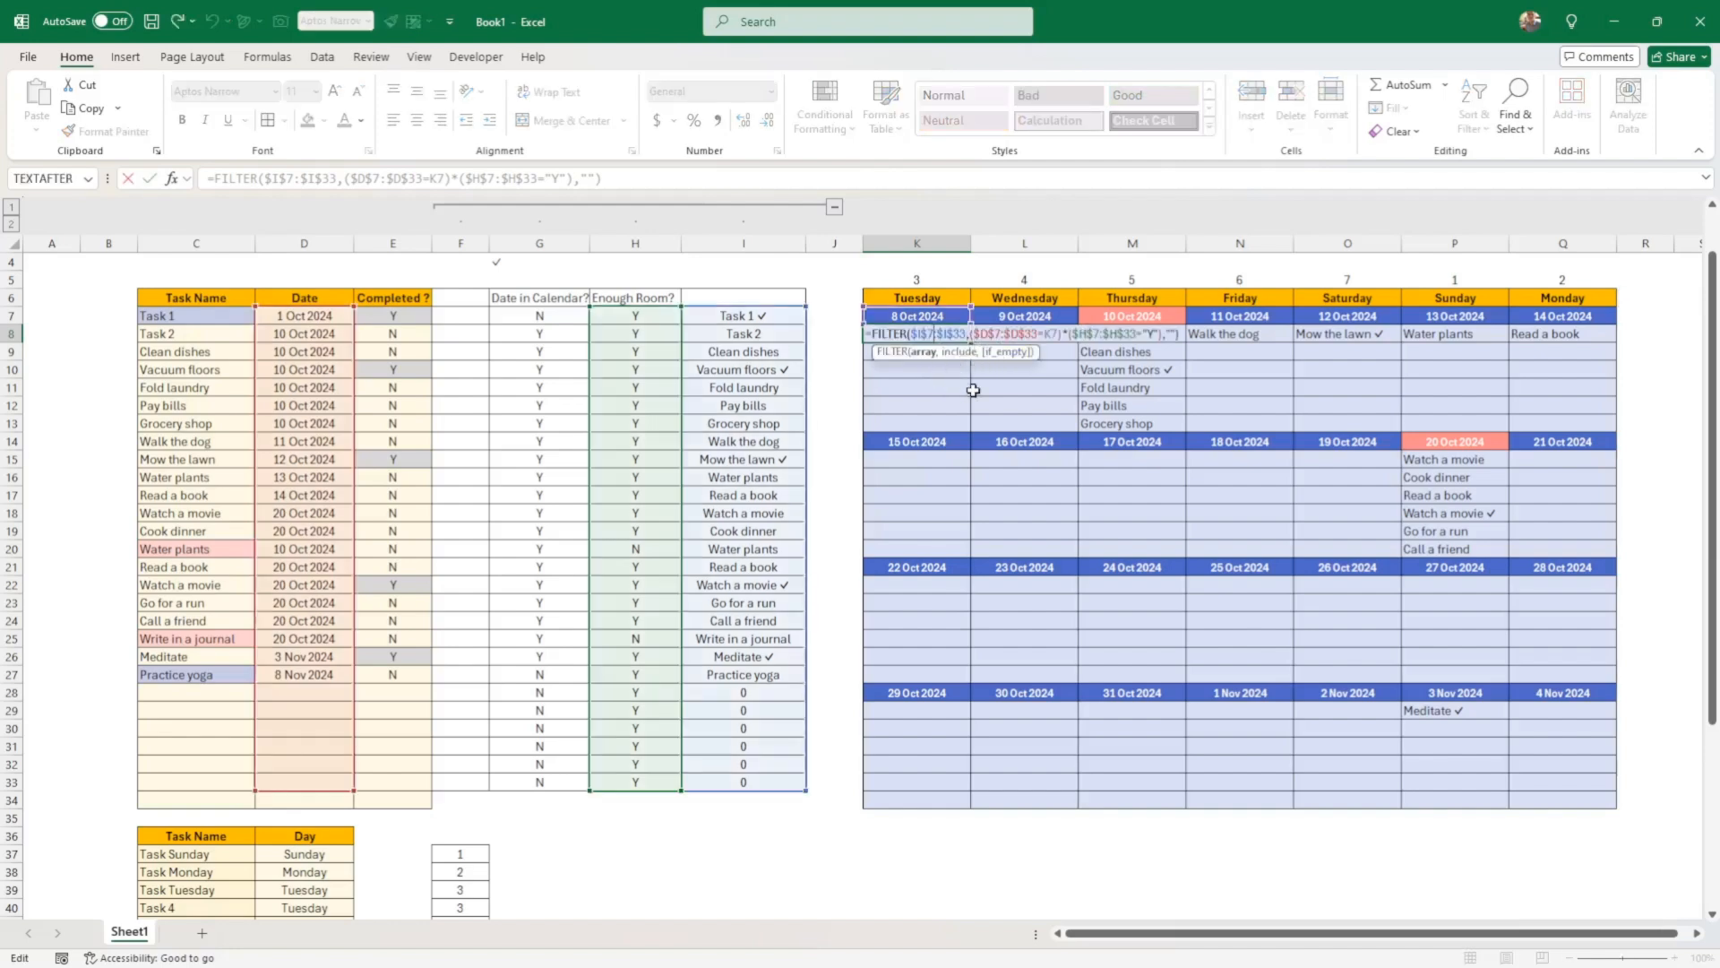
key("Escape")
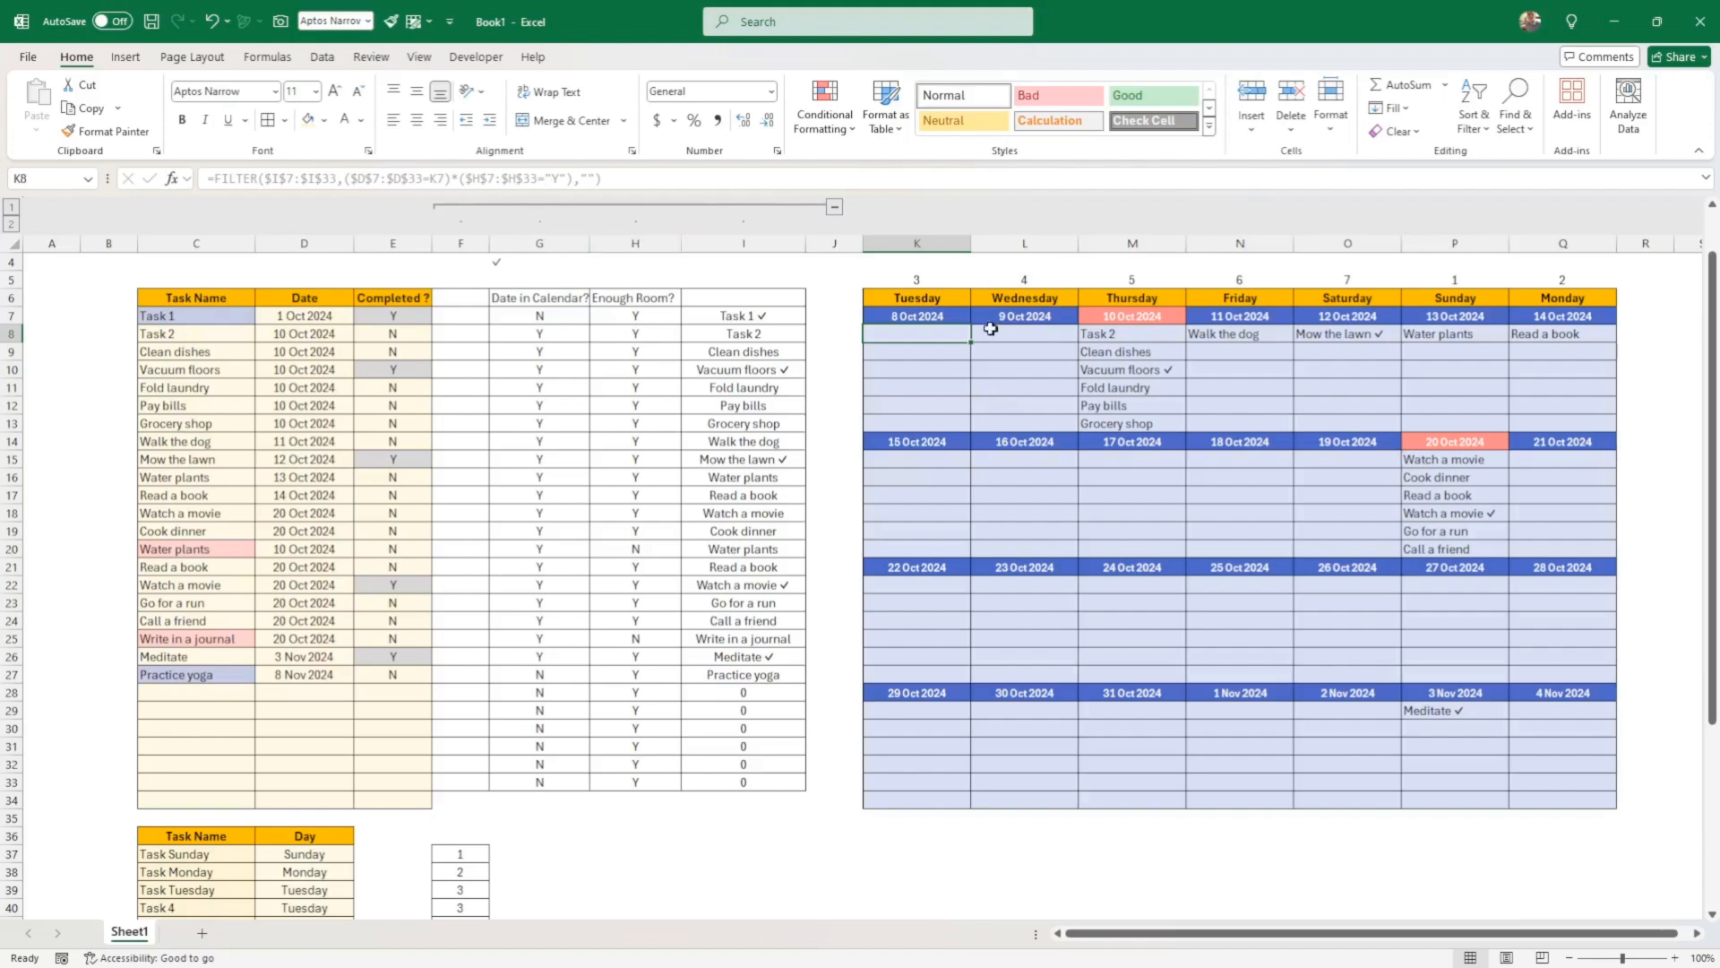
Wrap the FILTER formula in K8 in VSTACK and start another FILTER before it with $C$37:$C$44 as its array
left_click(217, 177)
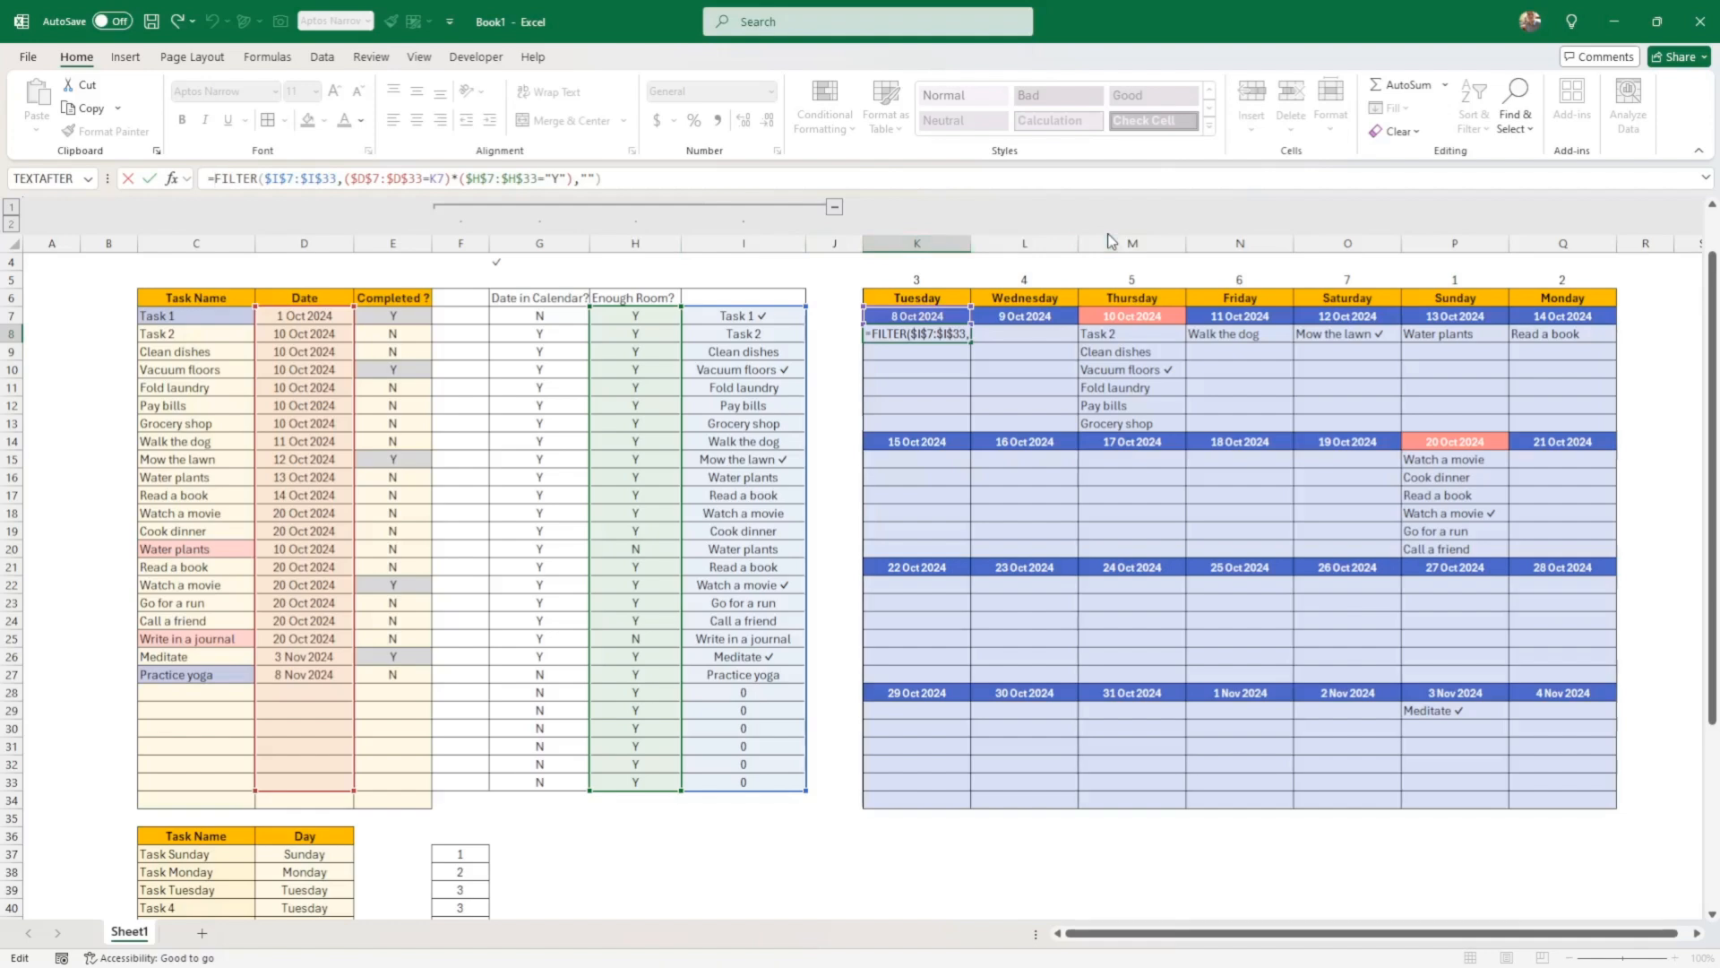
type("vstack(")
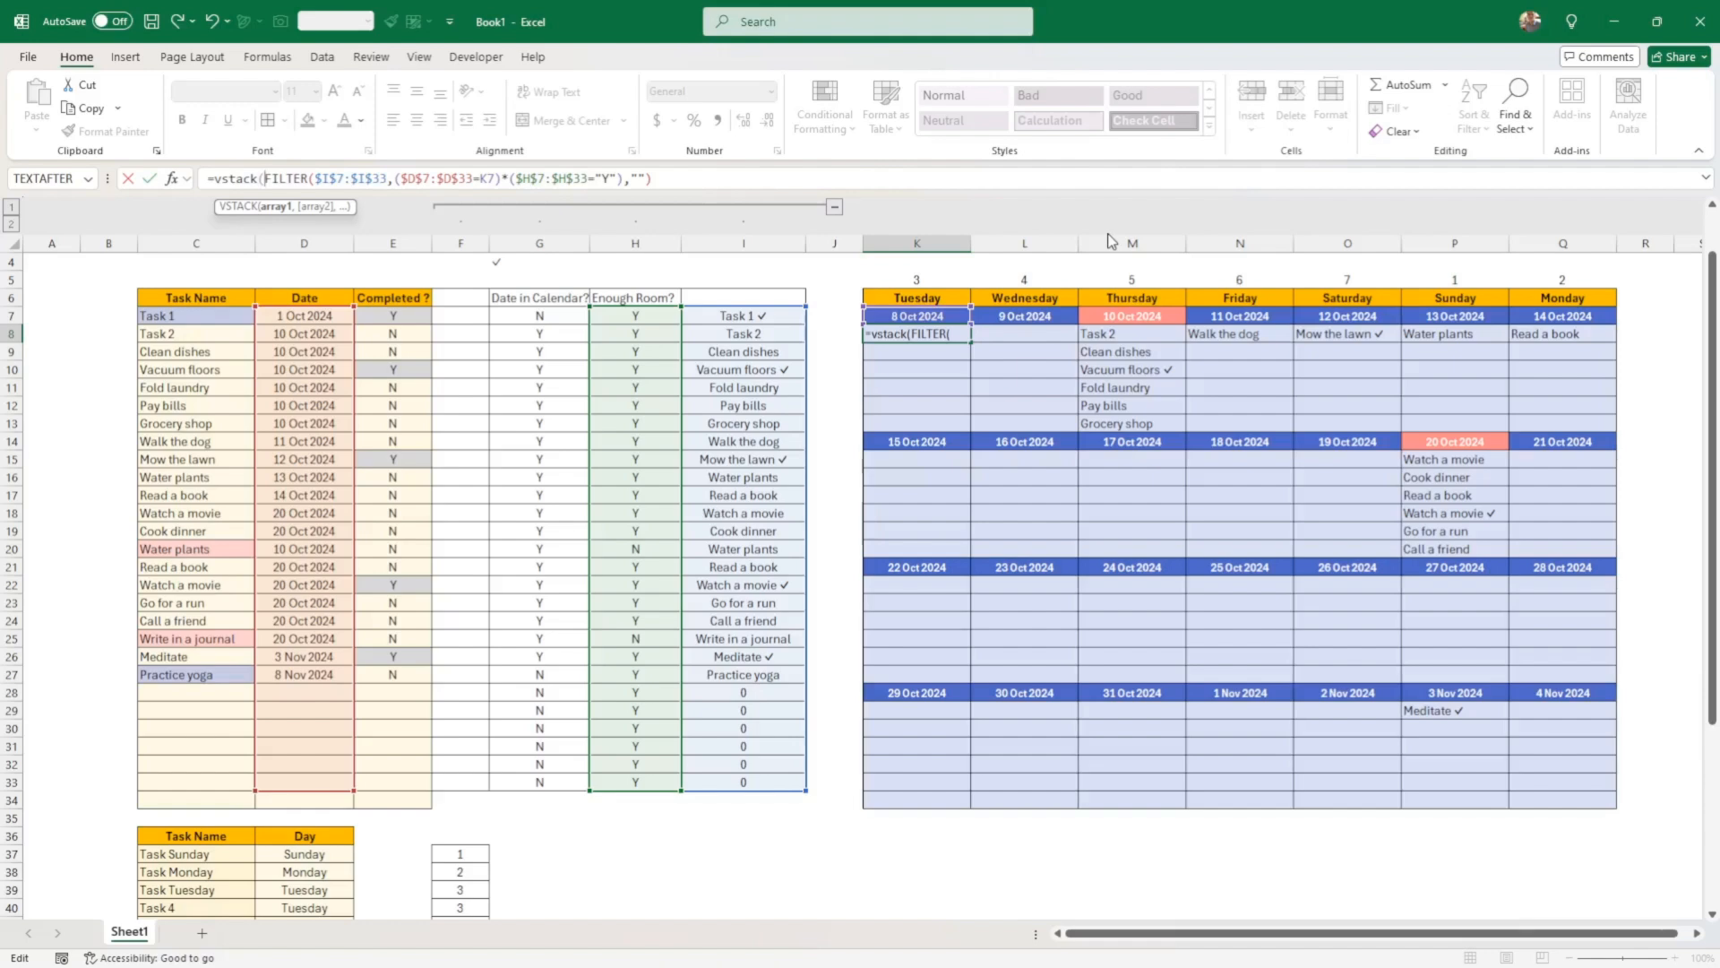
scroll(502, 609, "down", 2)
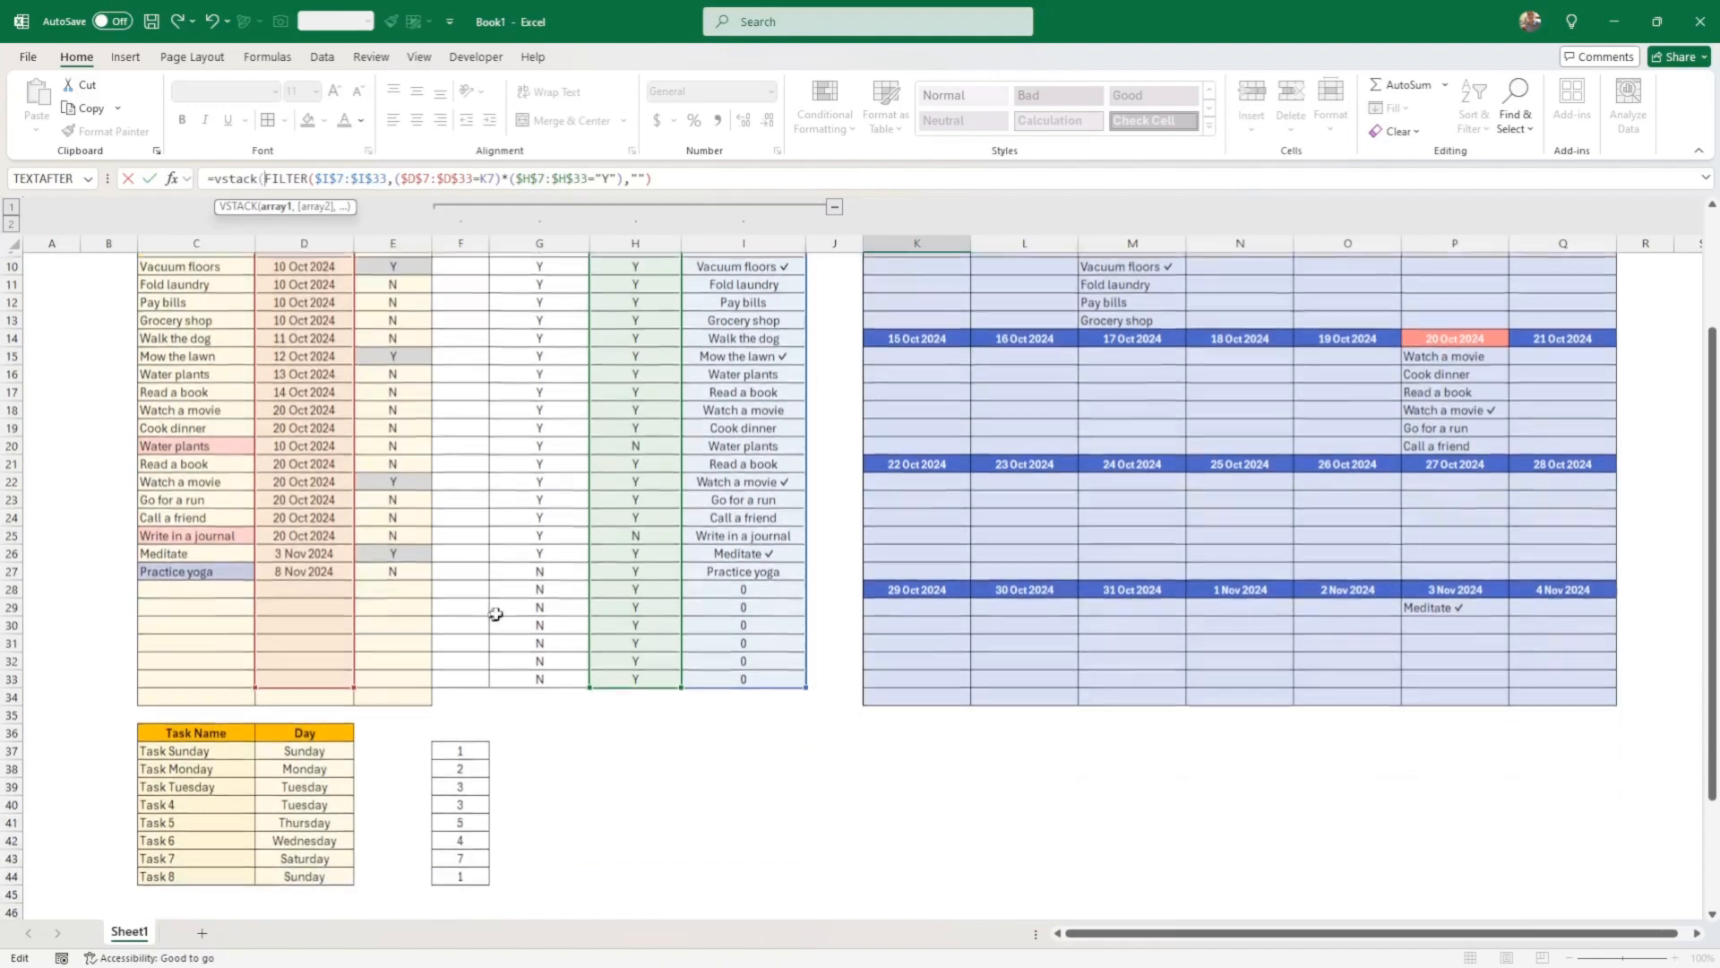
scroll(915, 446, "up", 3)
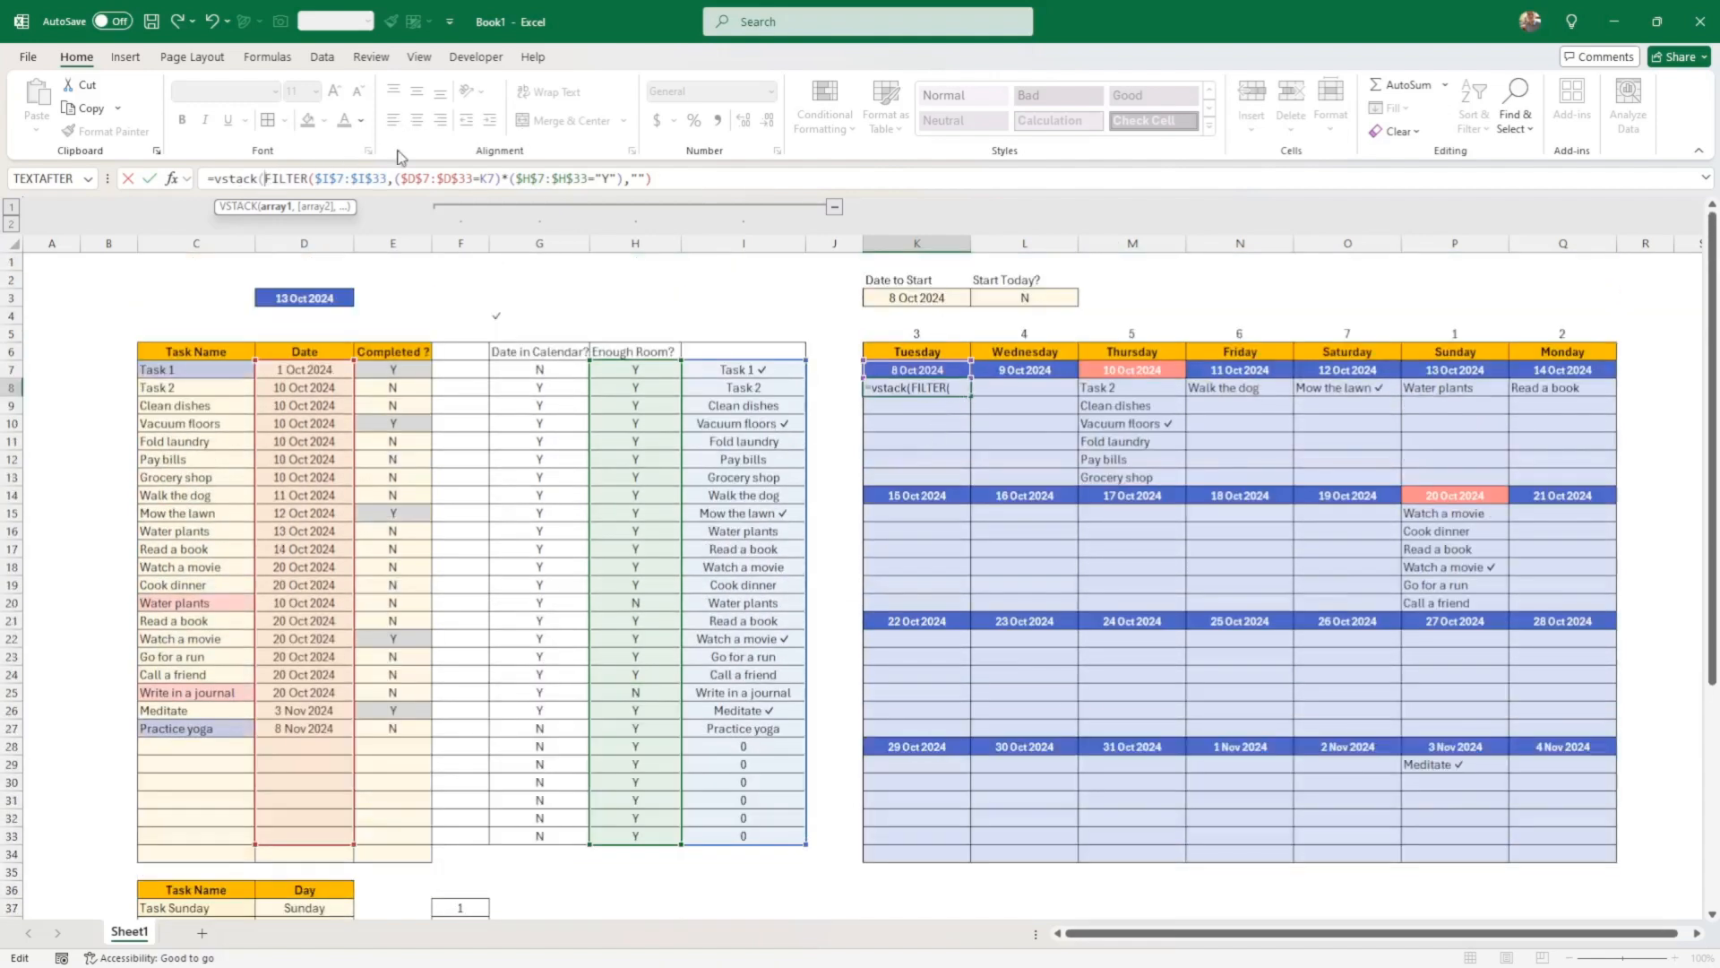
type("filter")
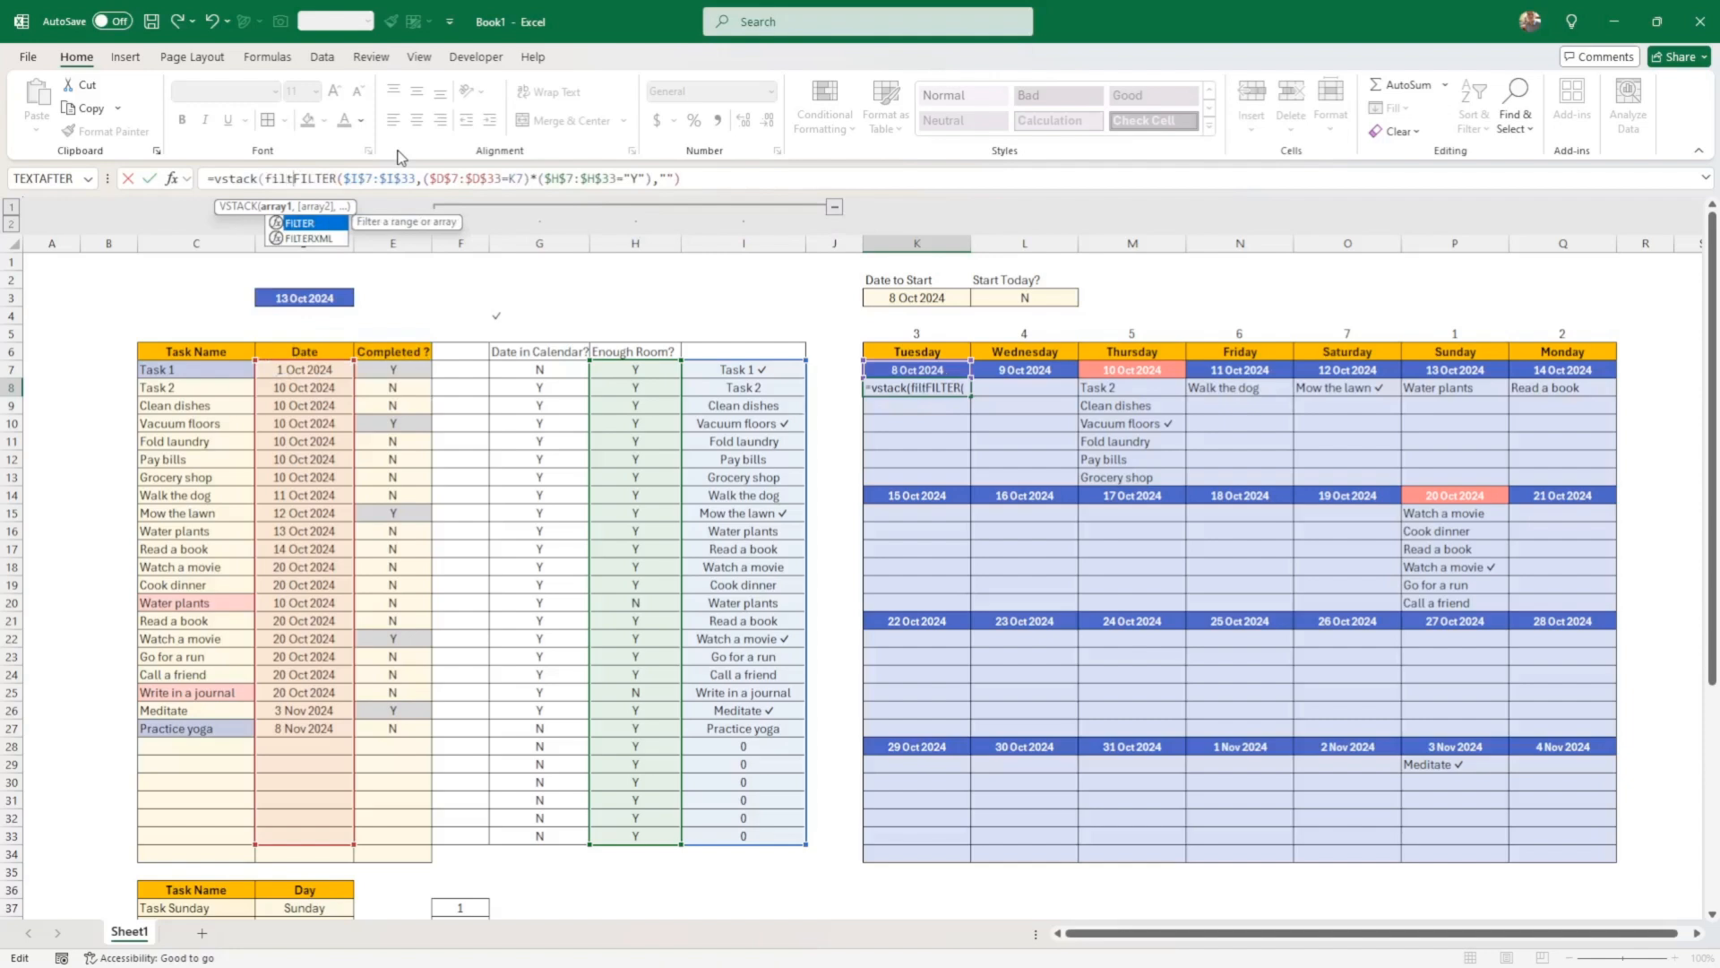
type("(")
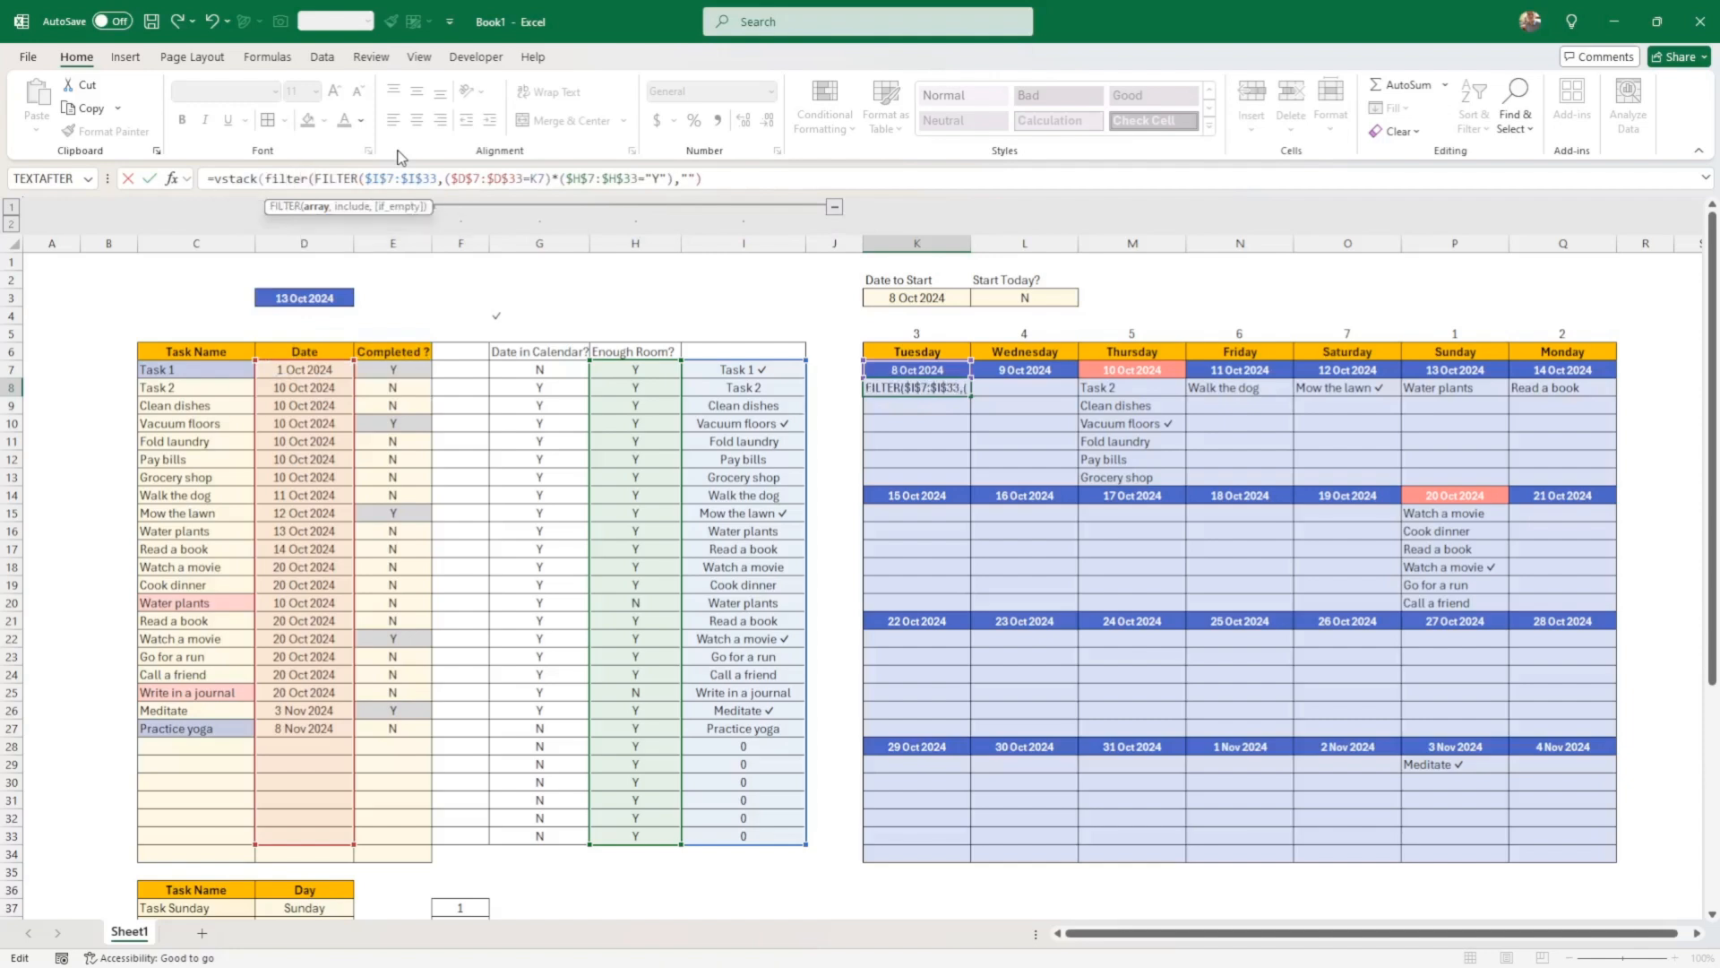
scroll(180, 779, "down", 3)
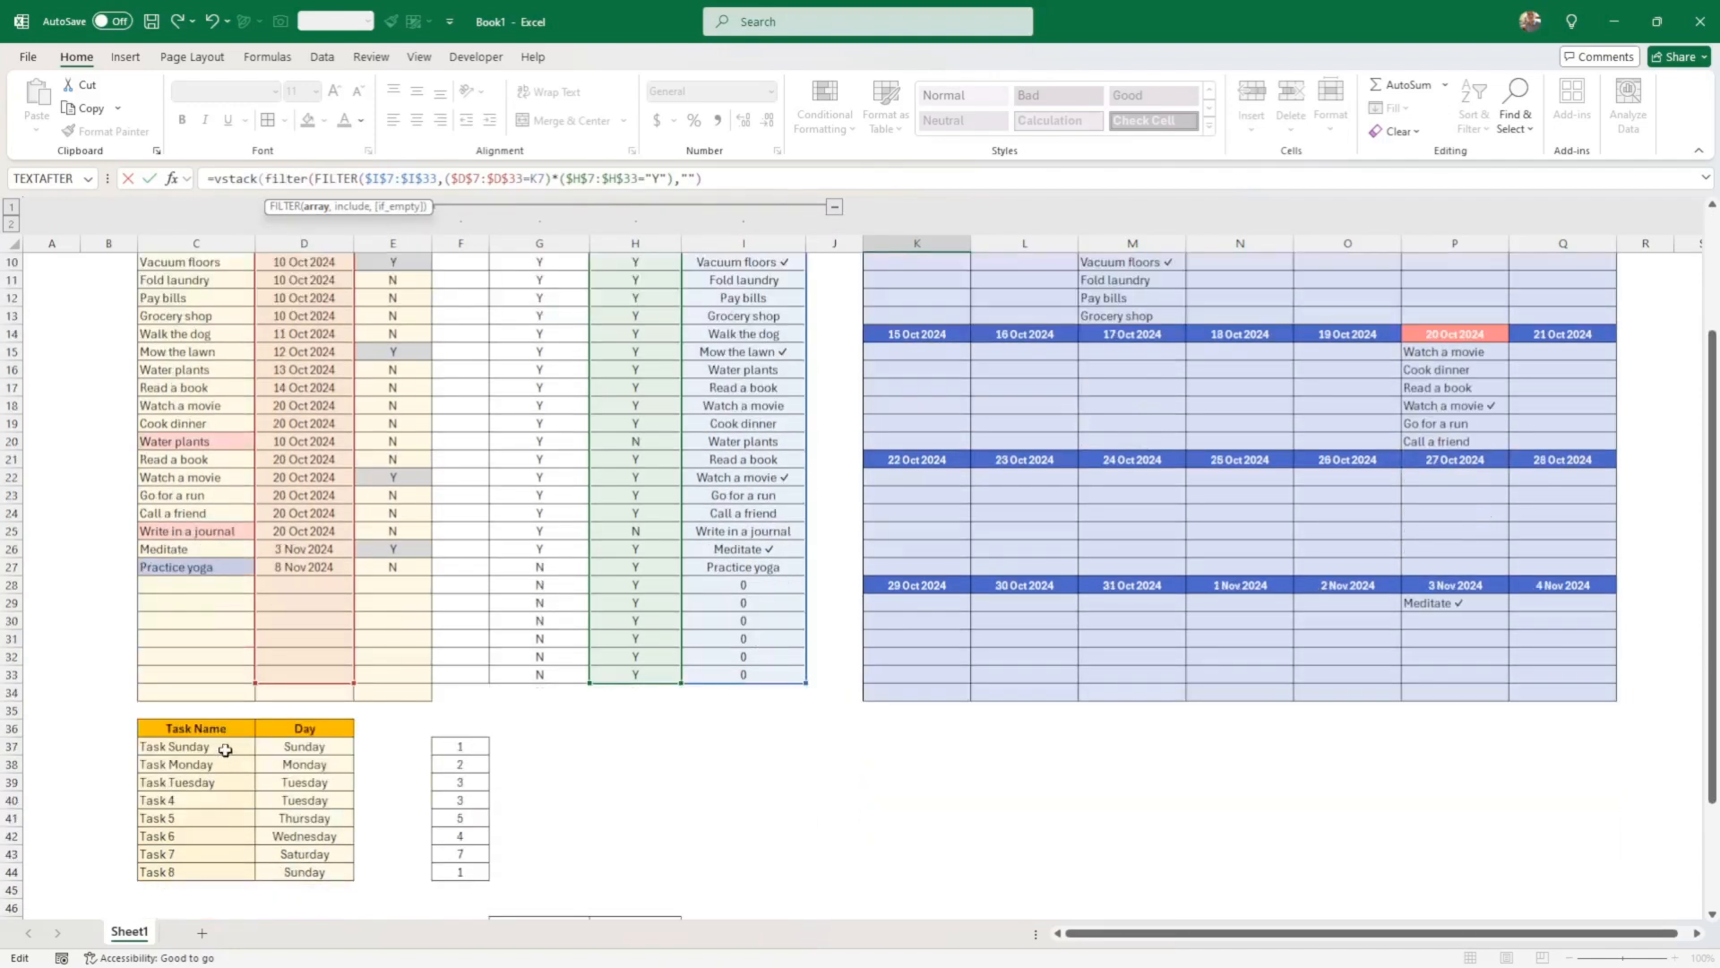
left_click_drag(225, 749, 223, 871)
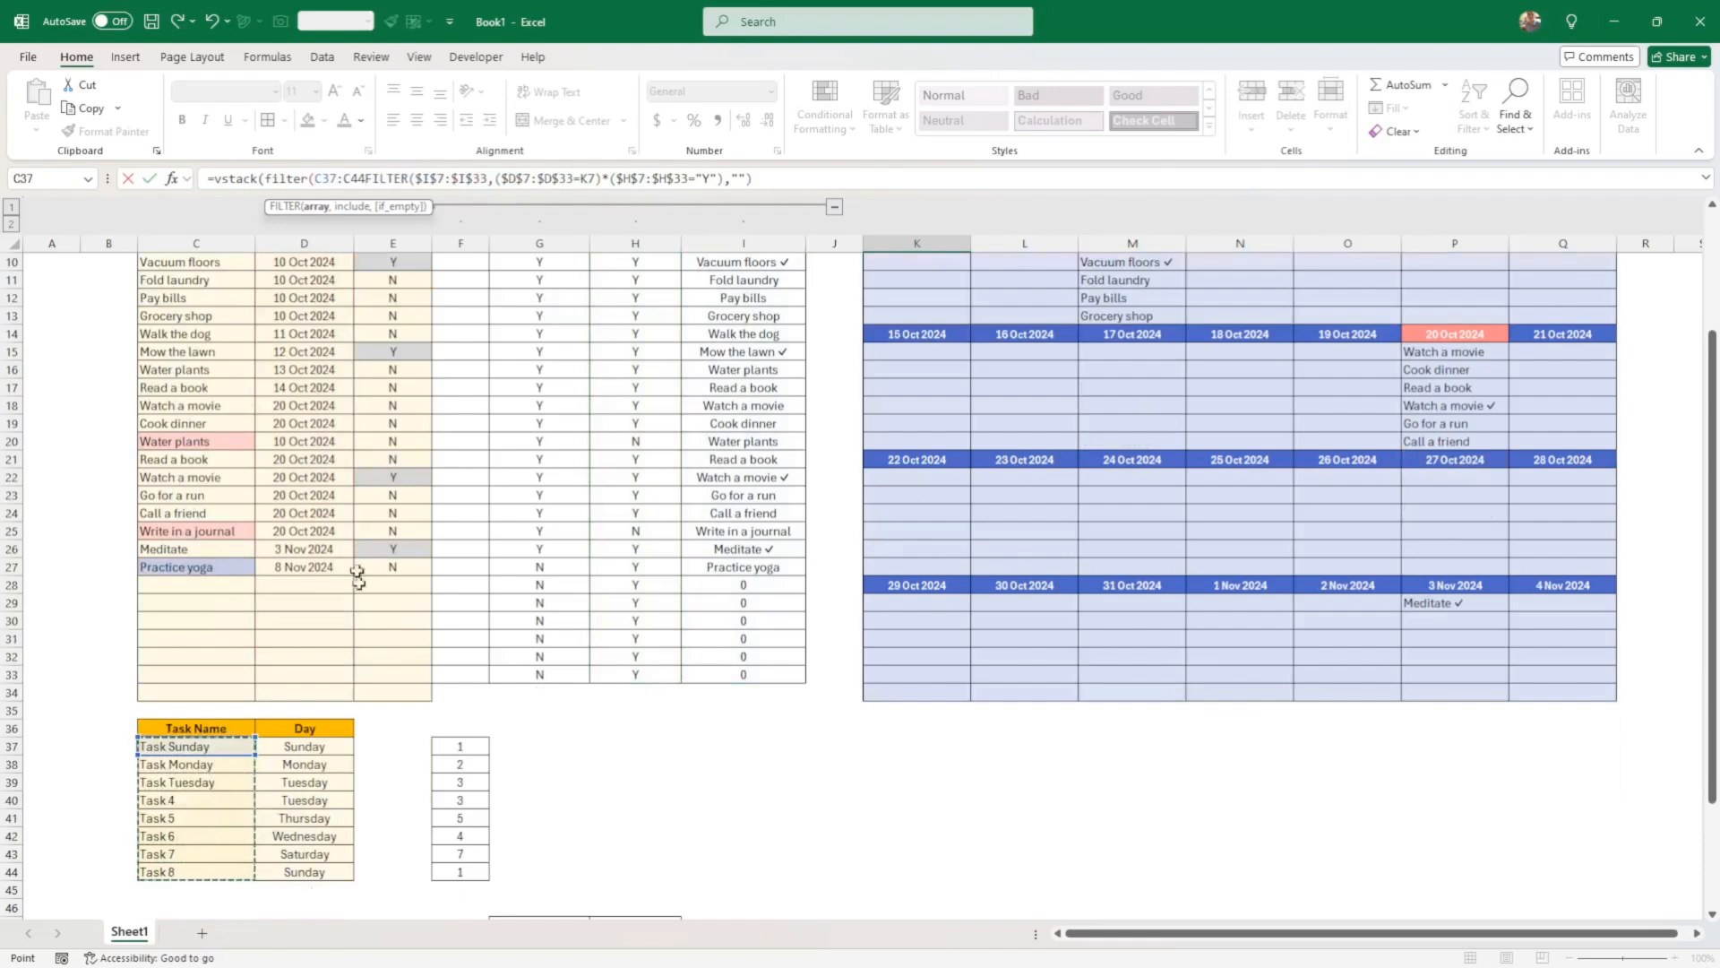
key("F4")
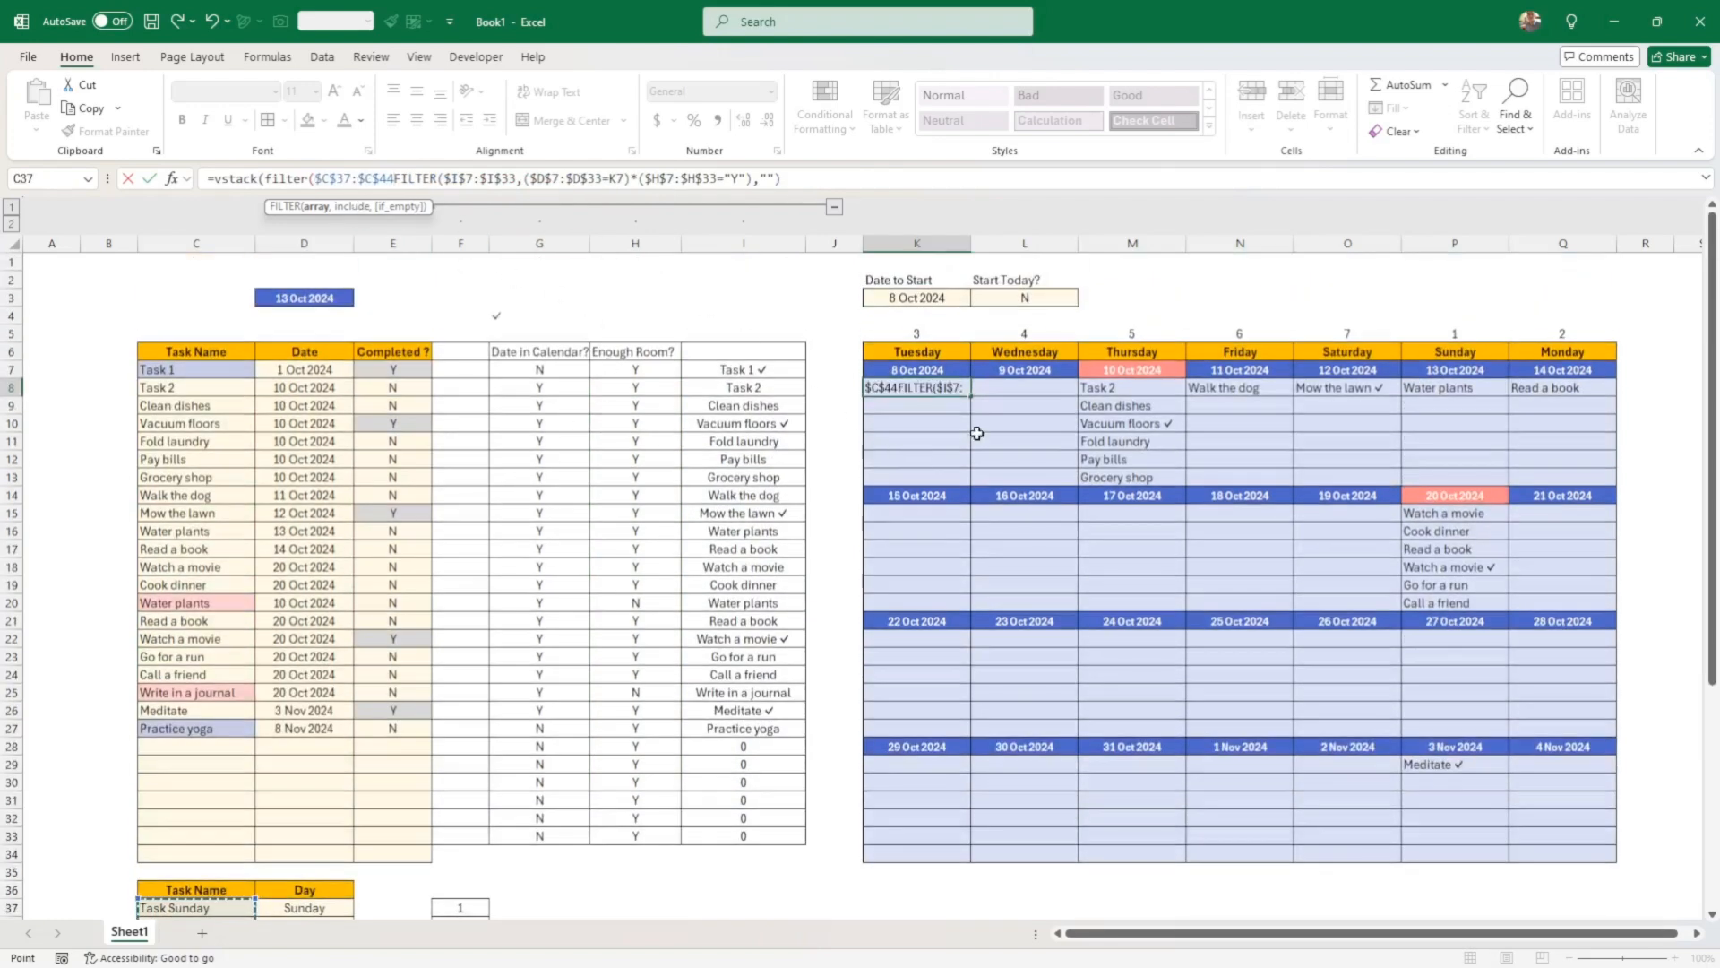
type(",")
Set the new FILTER's include condition in K8 to $F$37:$F$44=K$5, locking only the row of the weekday reference
scroll(625, 479, "down", 6)
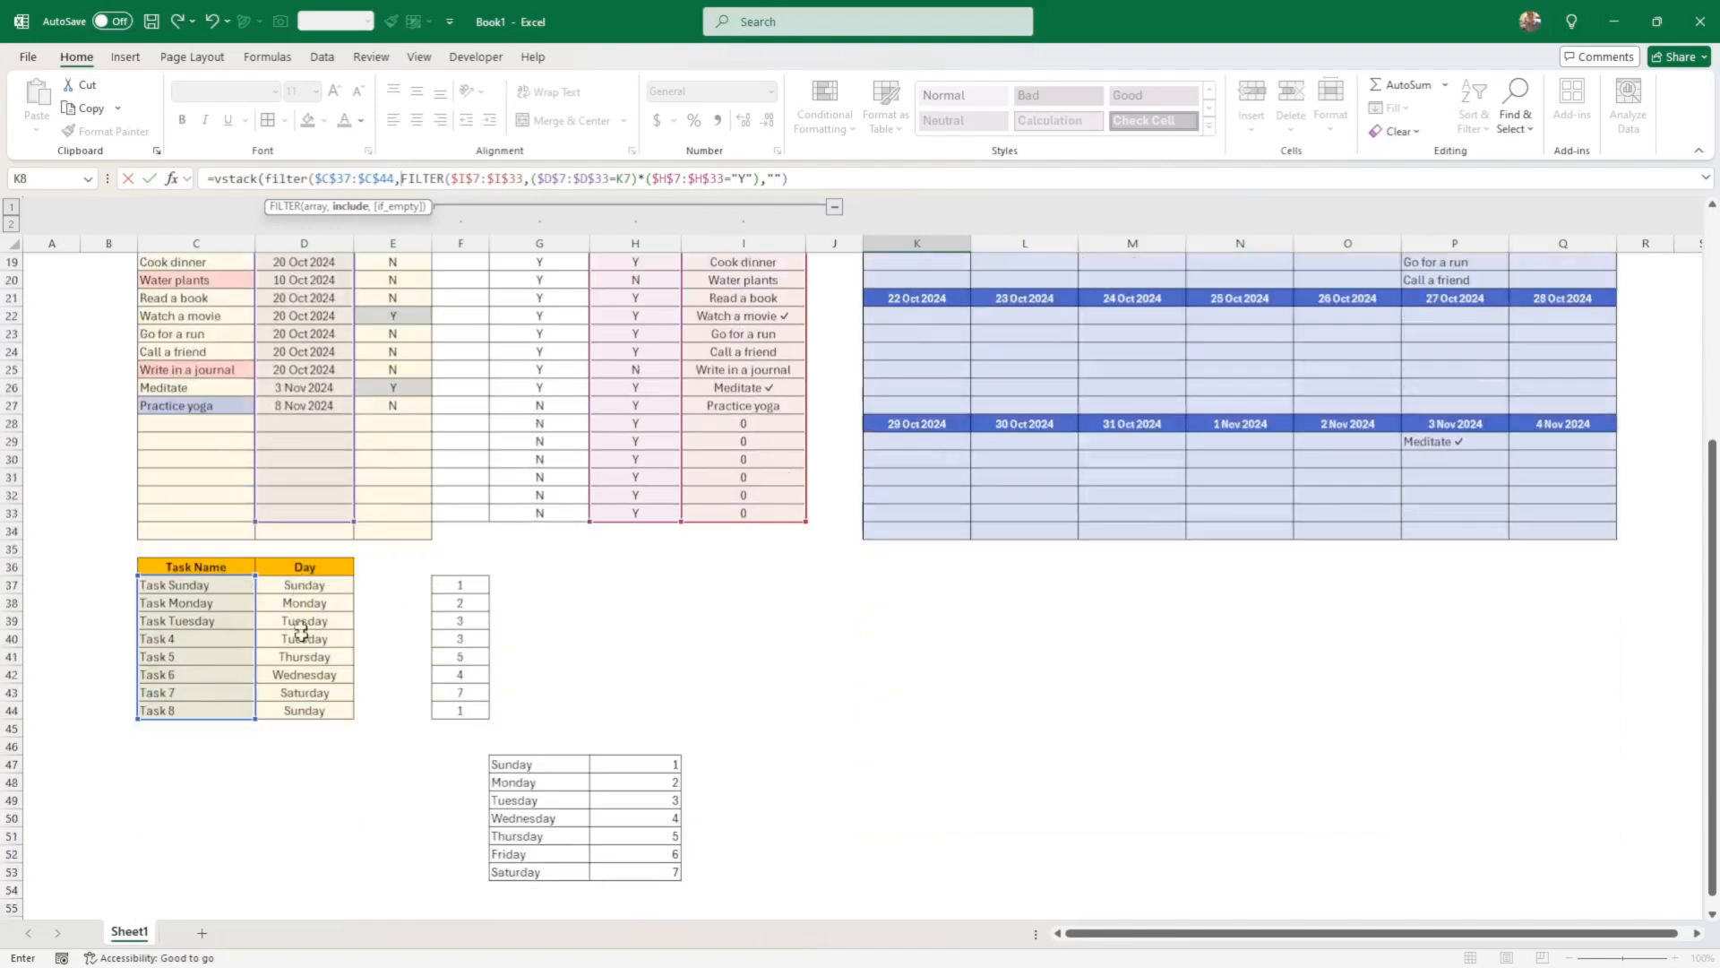
left_click_drag(453, 584, 457, 708)
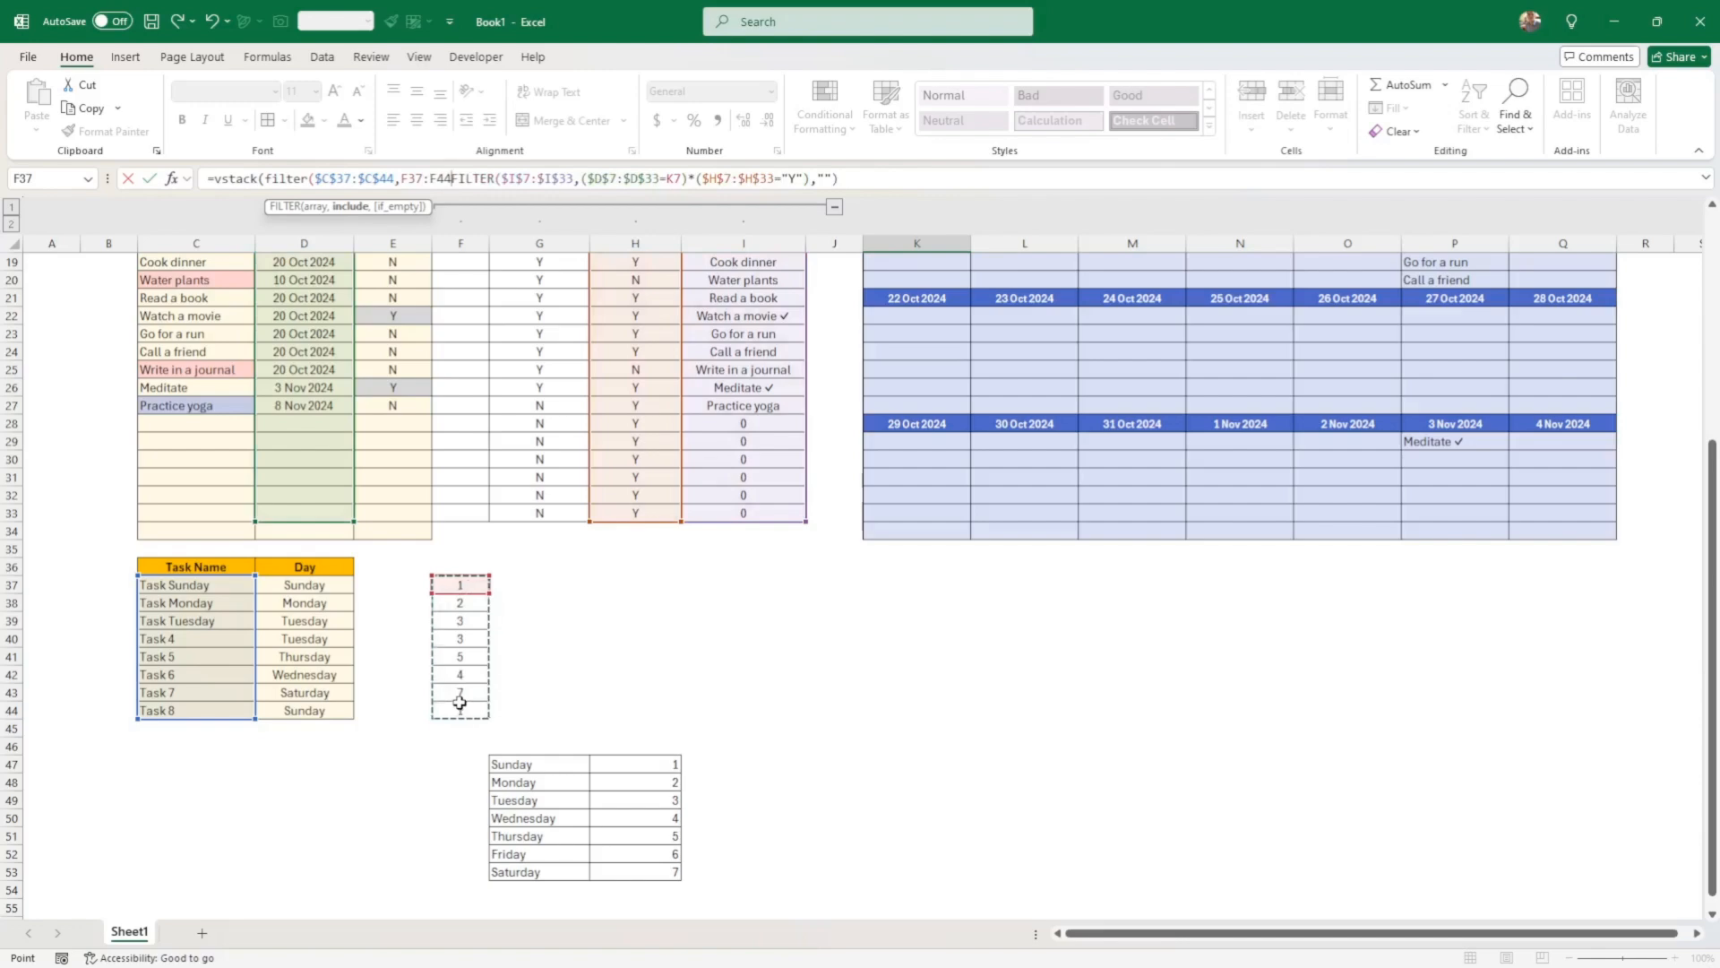
key("F4")
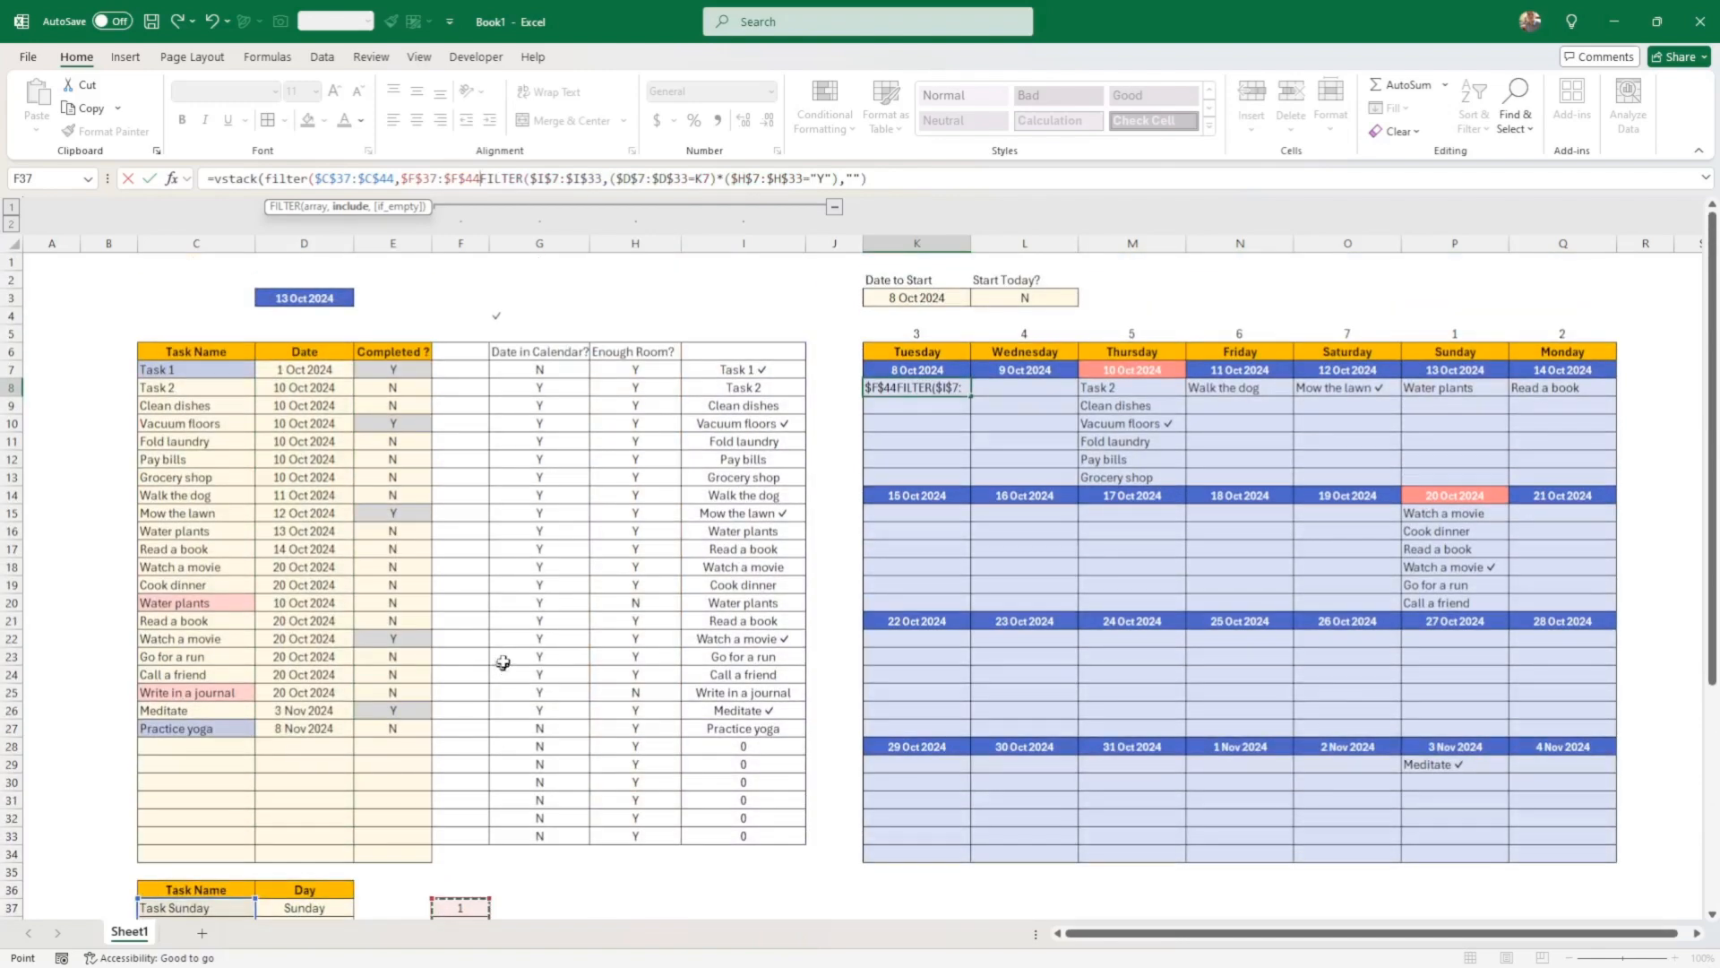
type("=")
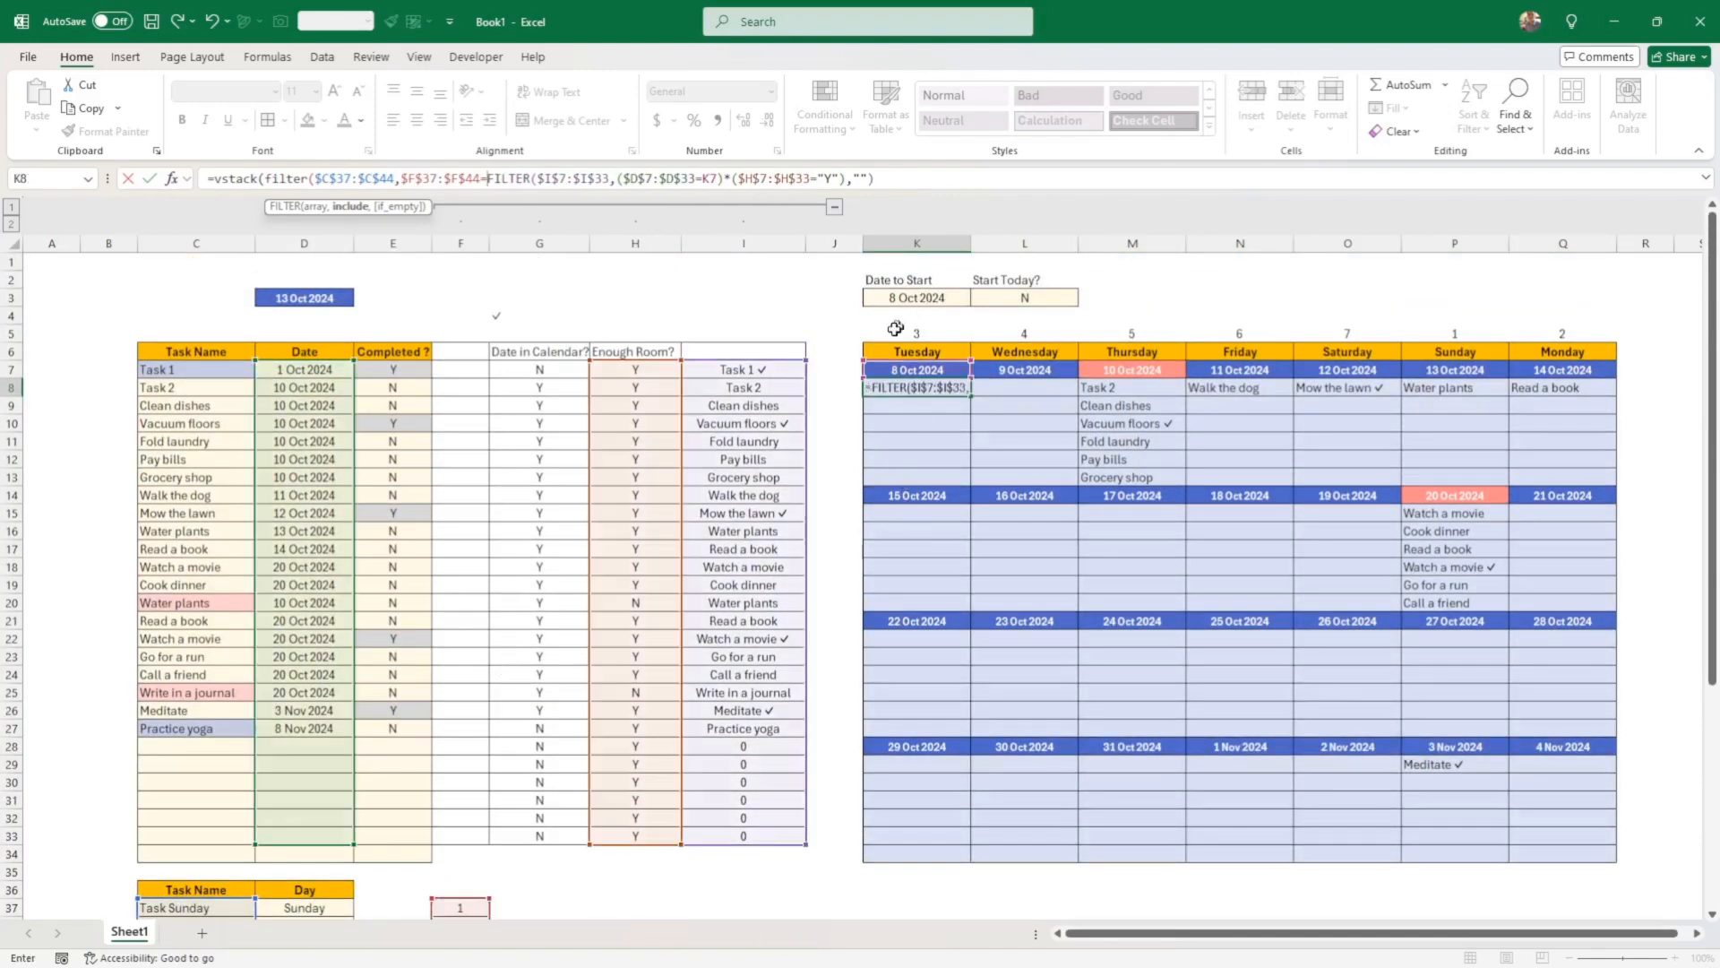
left_click(903, 333)
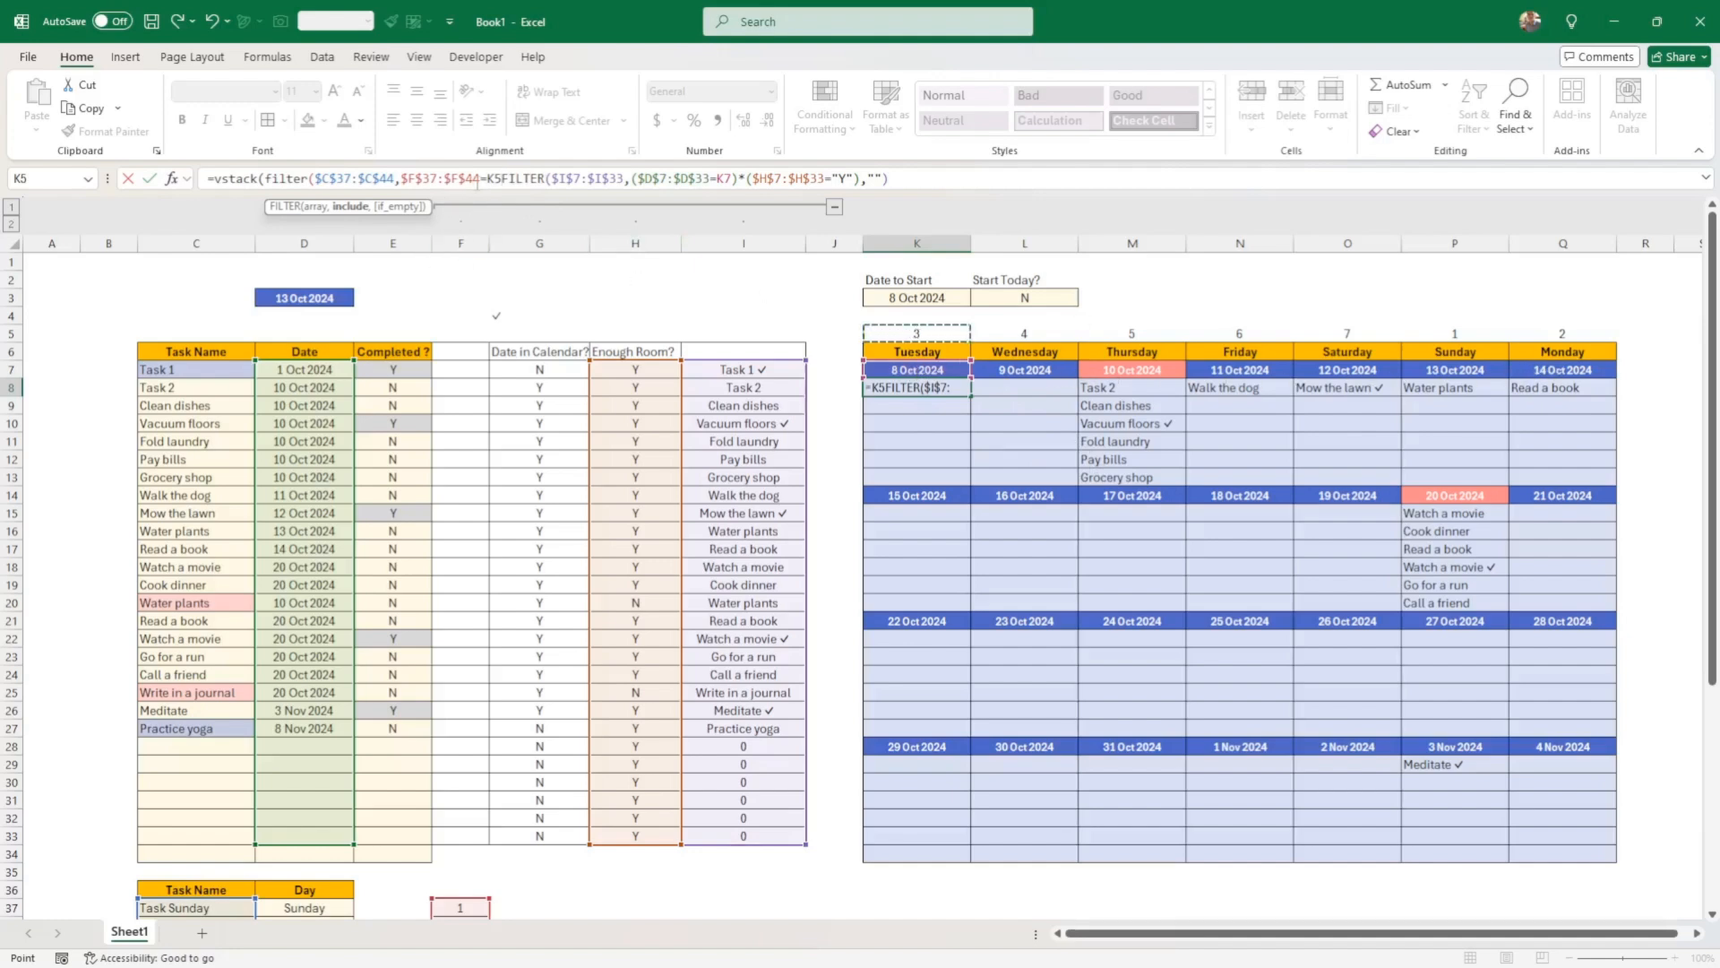
left_click(495, 179)
type("$")
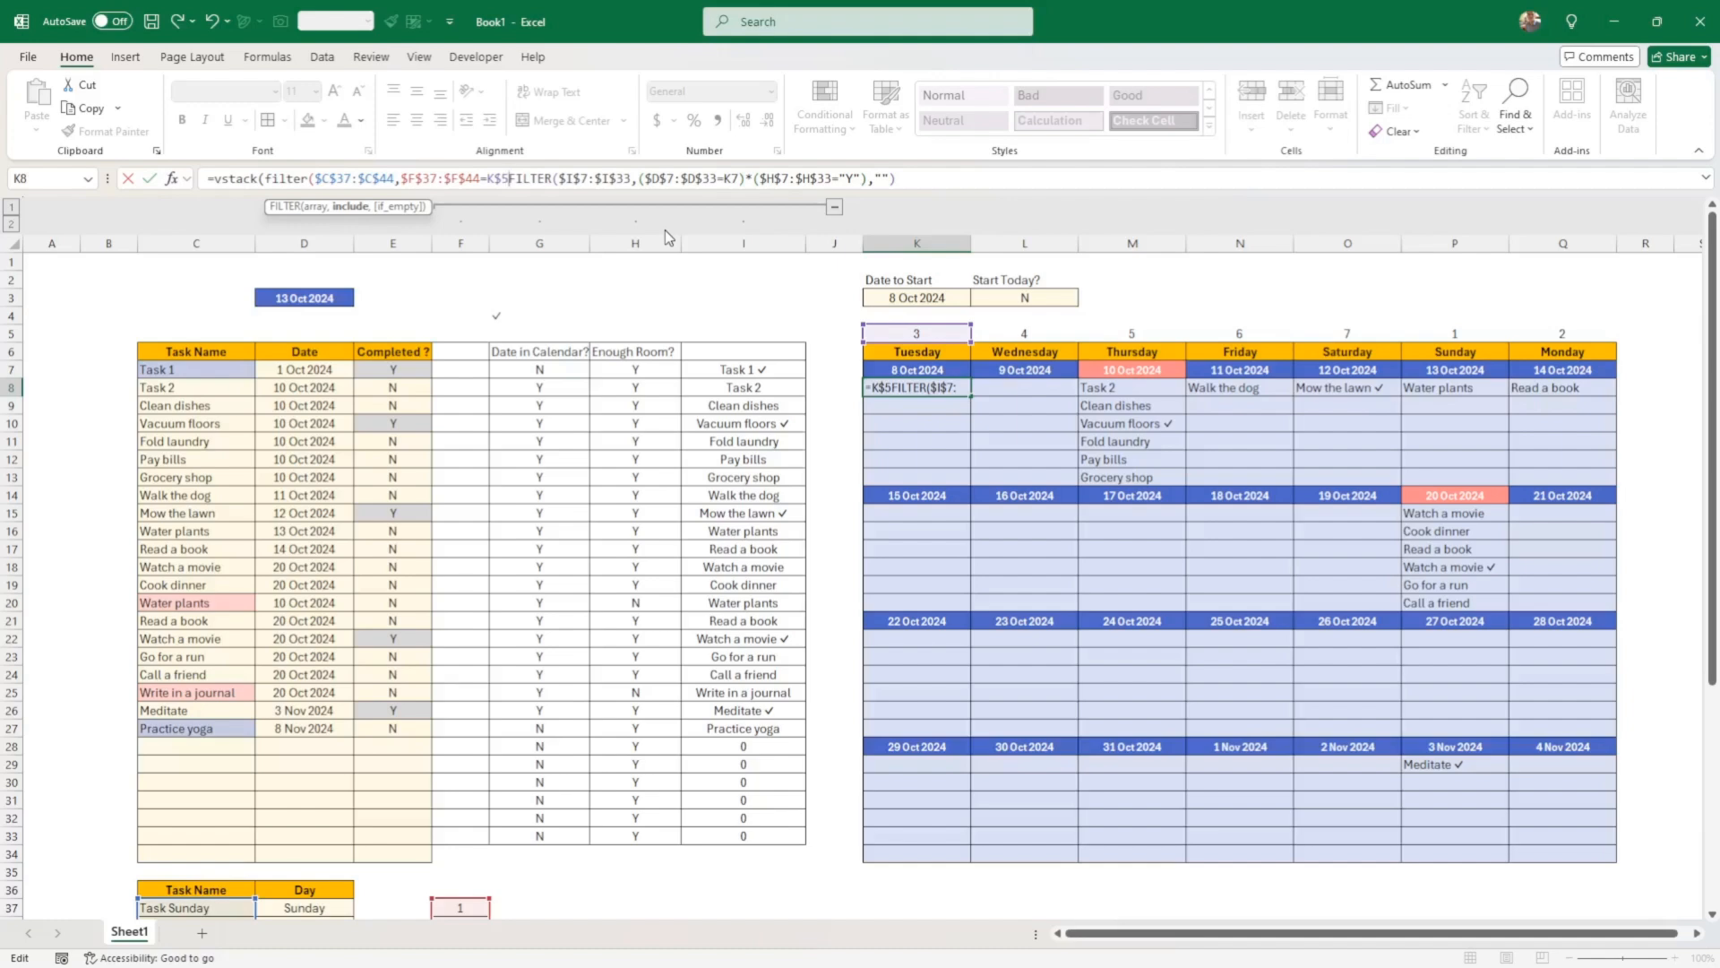
Give the recurring-task FILTER the if-empty text "No weekly" and close it as the first VSTACK array
type(",")
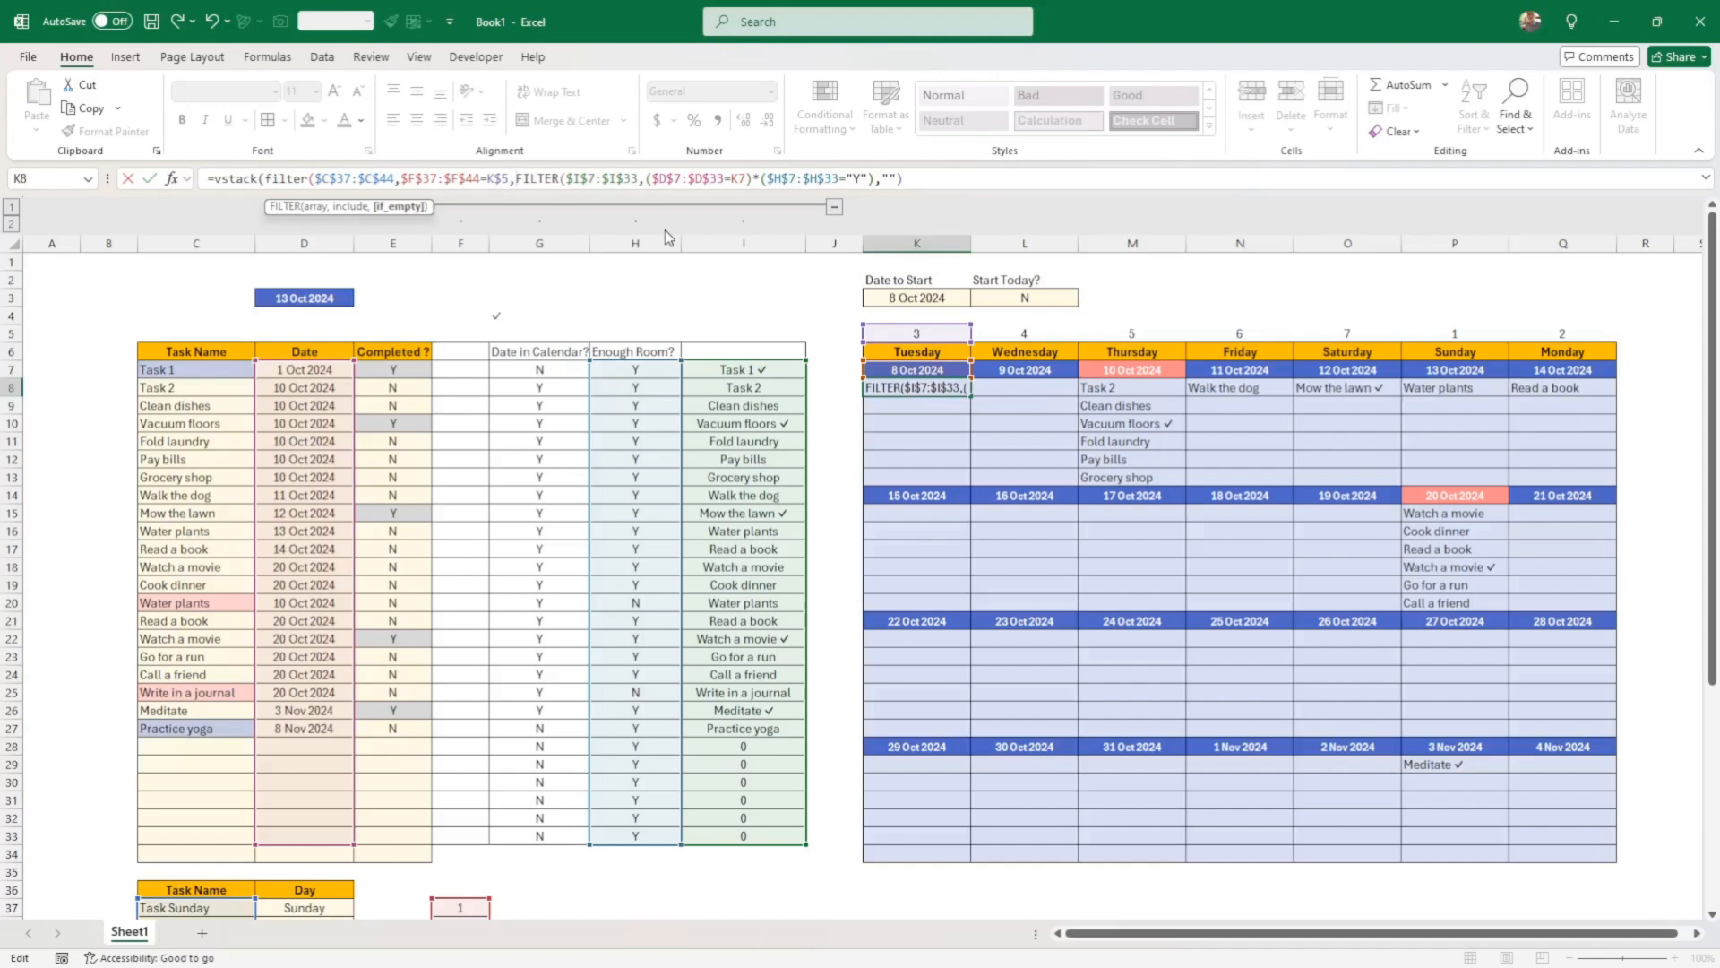
type("\"")
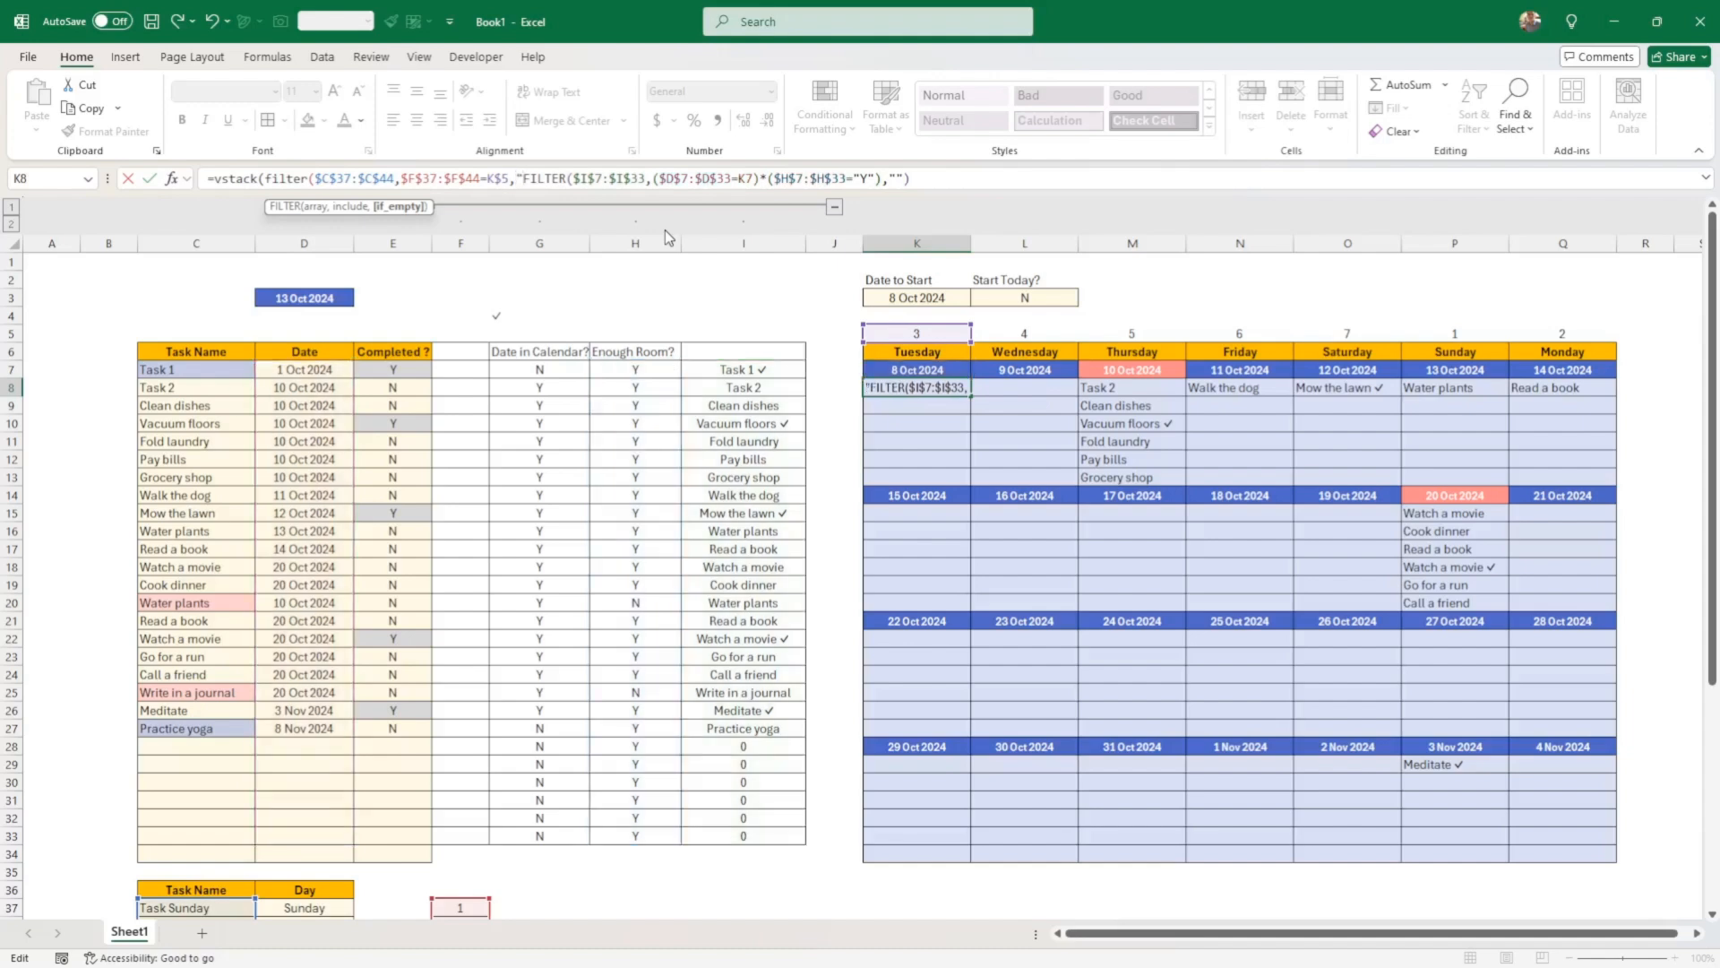
type("N")
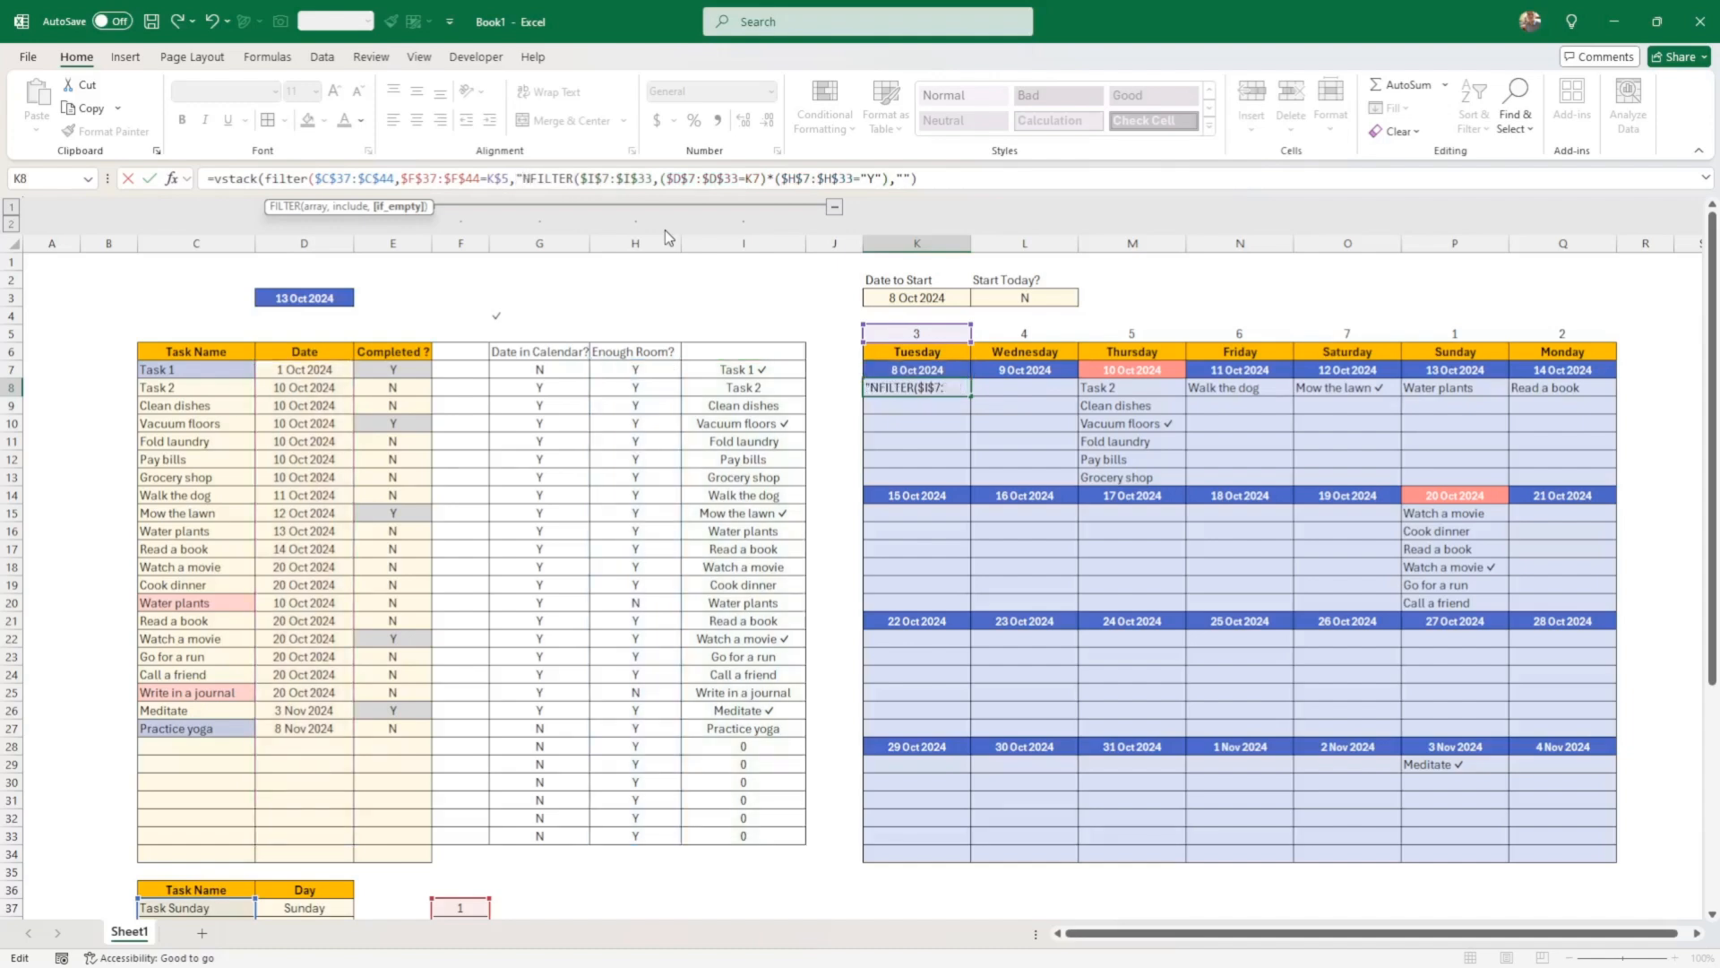
type("o weekly")
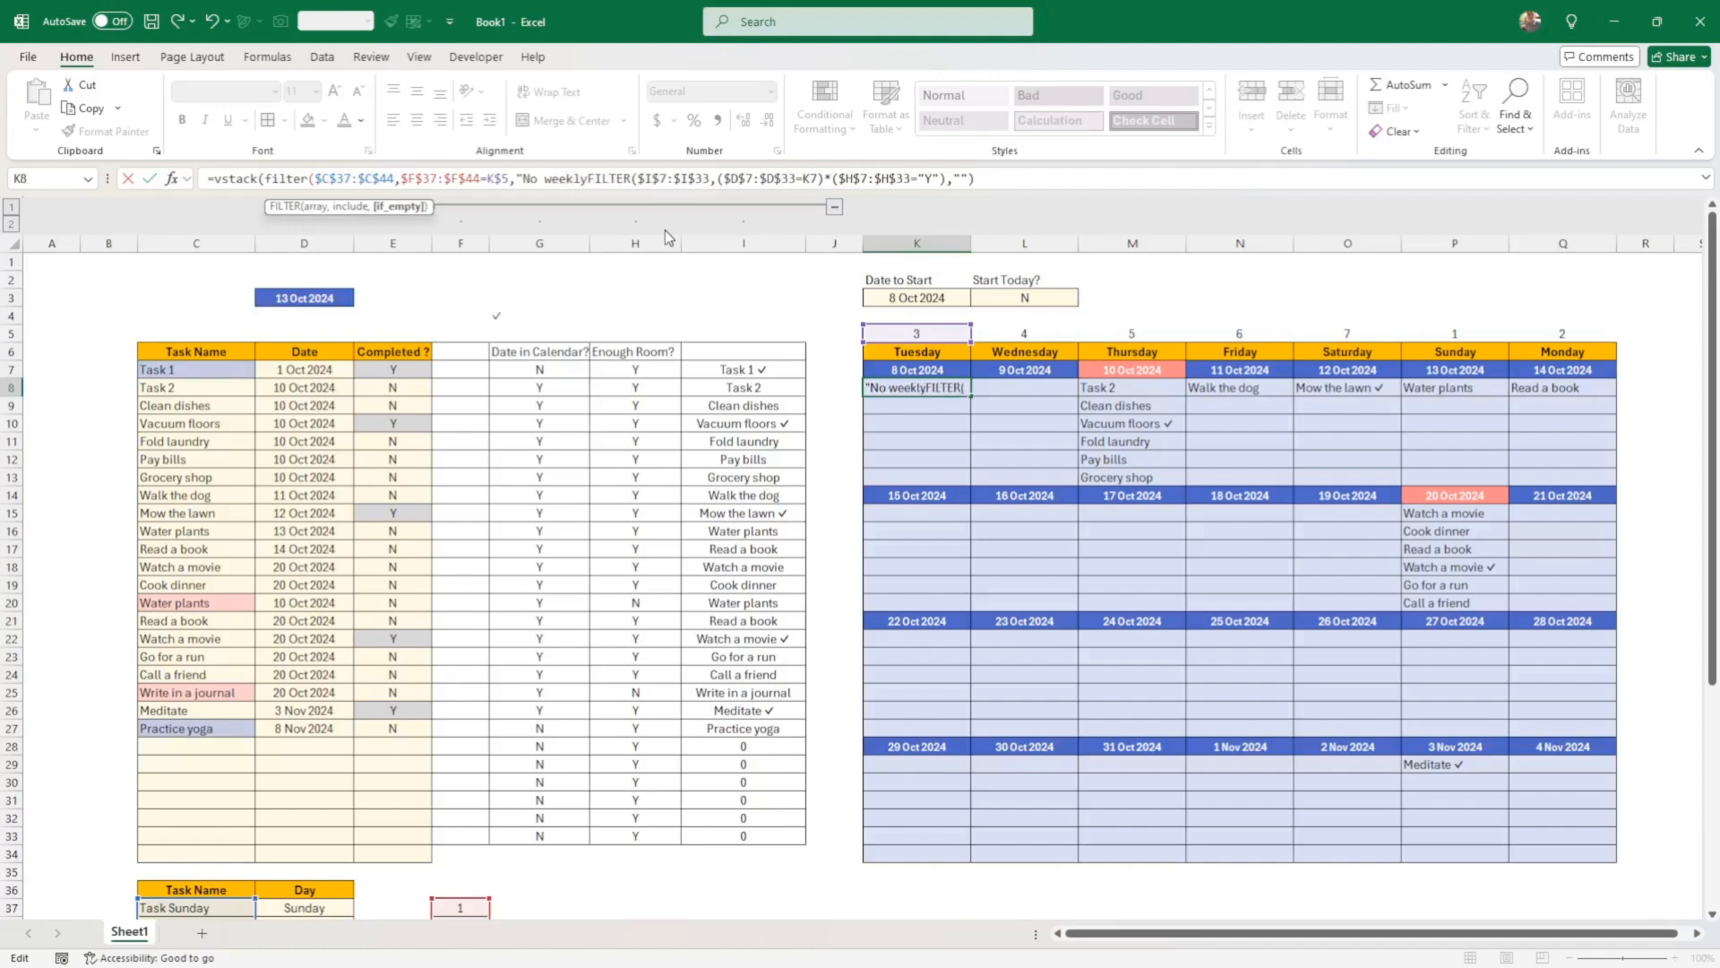
type("\"")
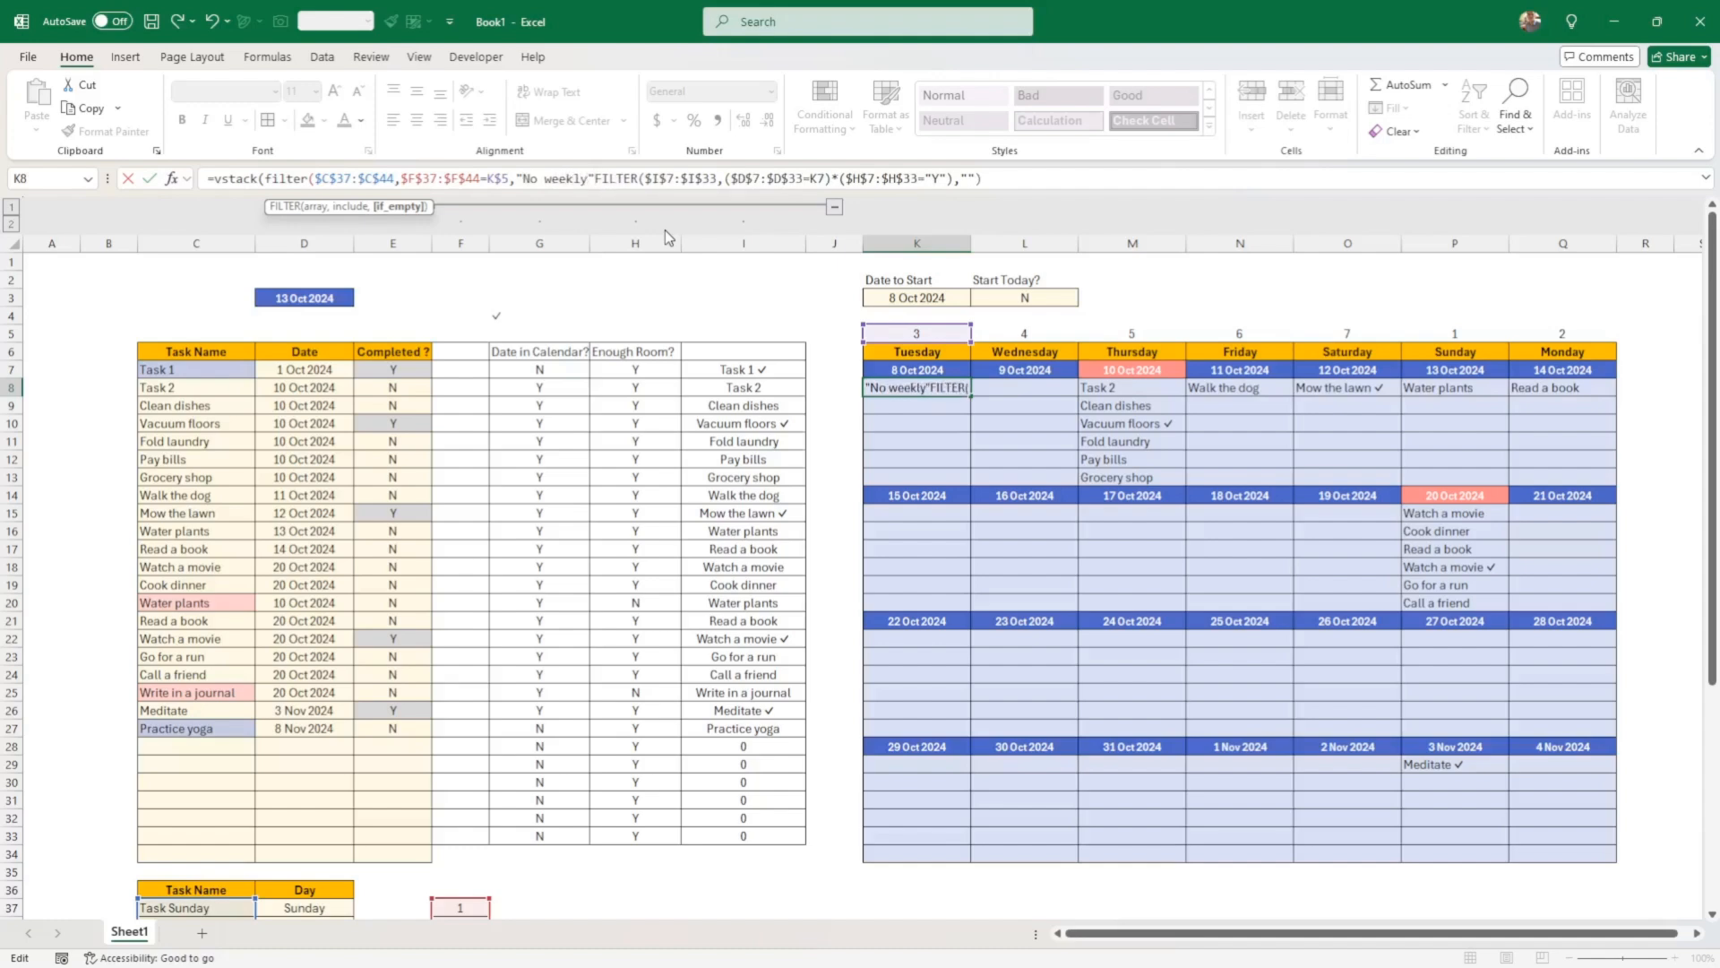
type("),")
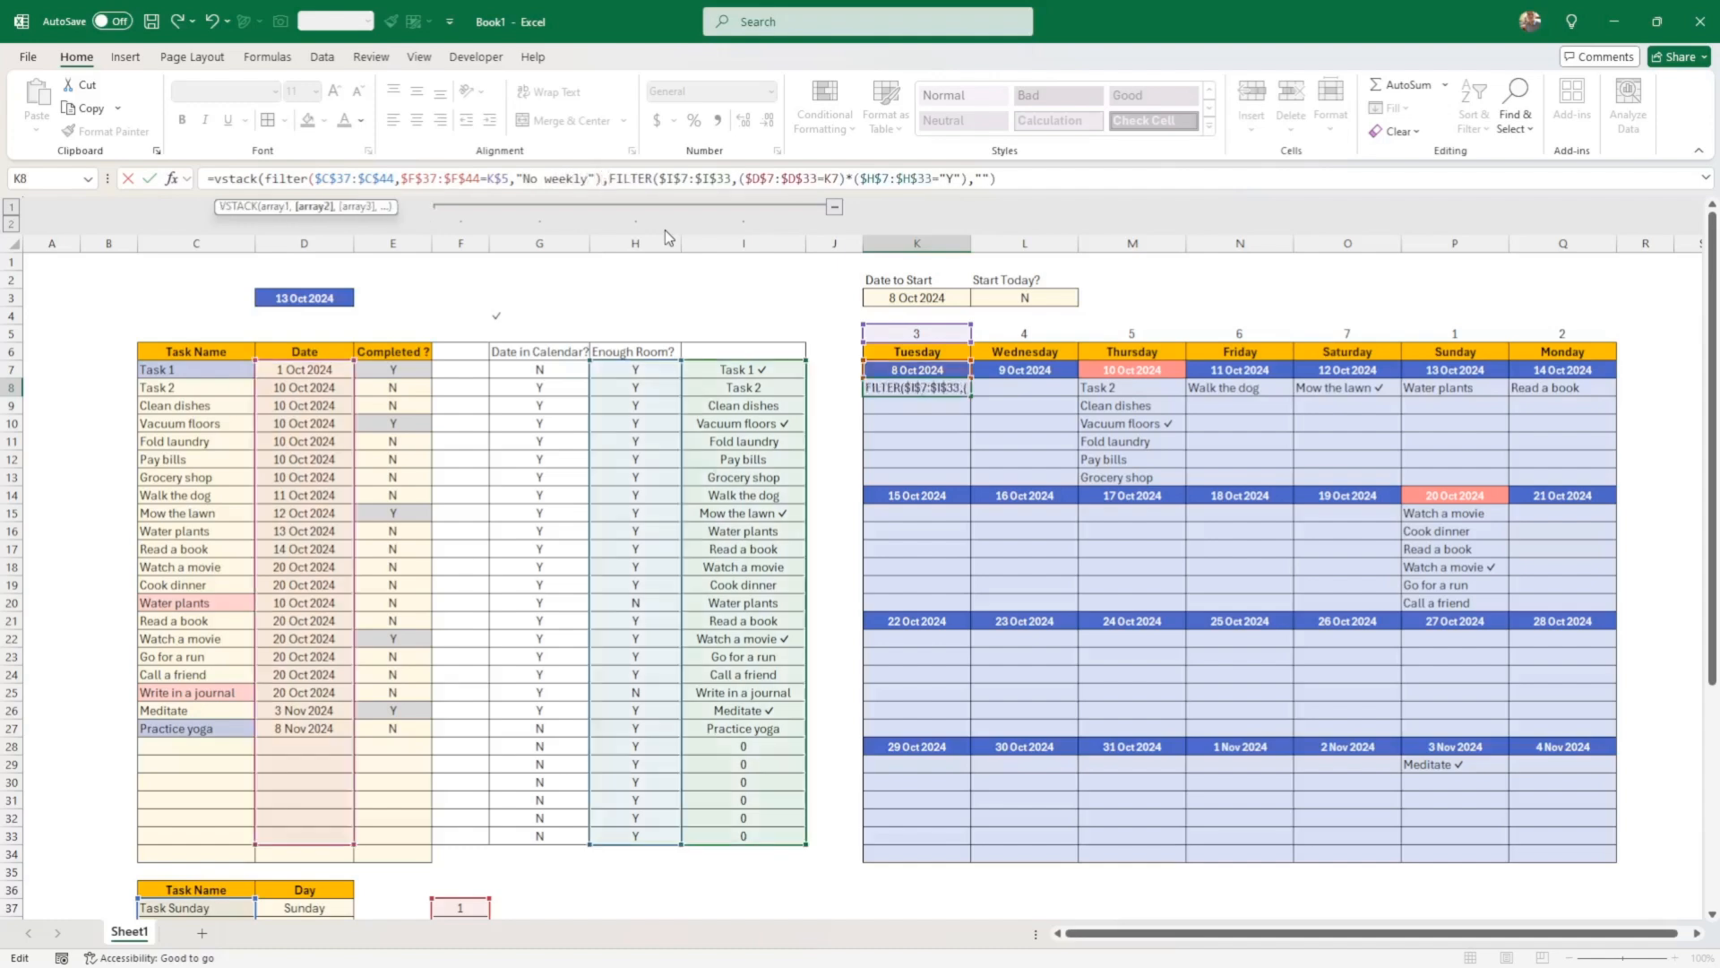
Complete the VSTACK formula in K8 with its closing bracket and fill it across to Q8
left_click(1016, 179)
type(")")
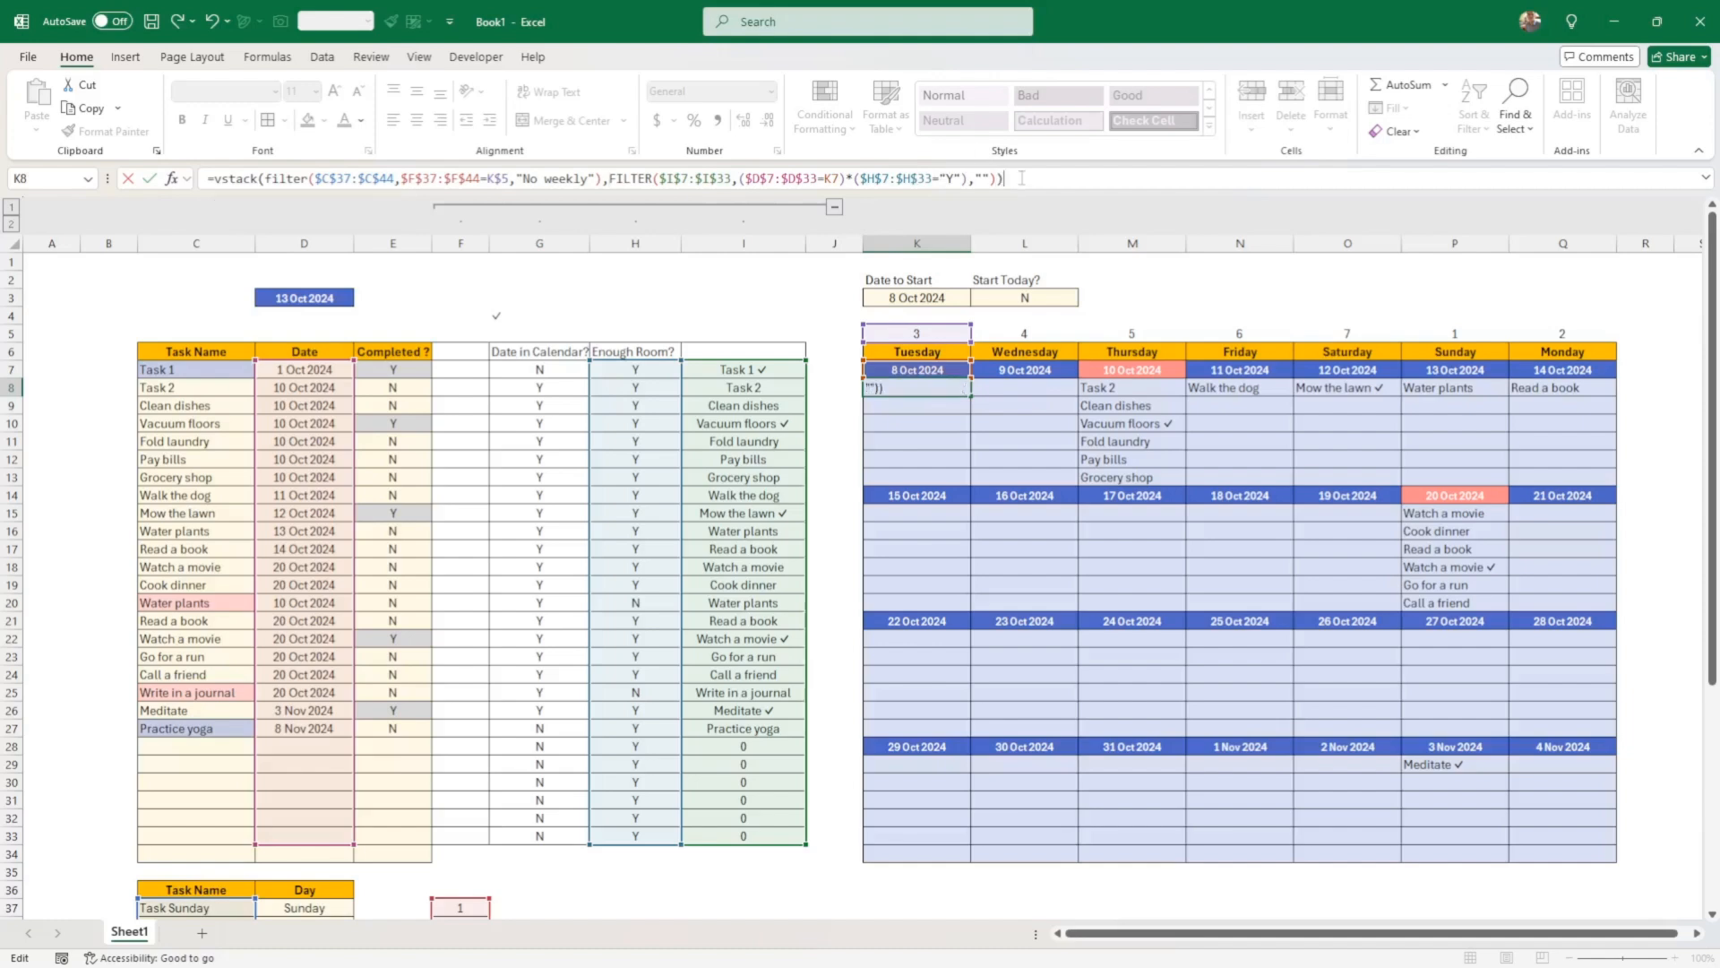
key("ctrl+Return")
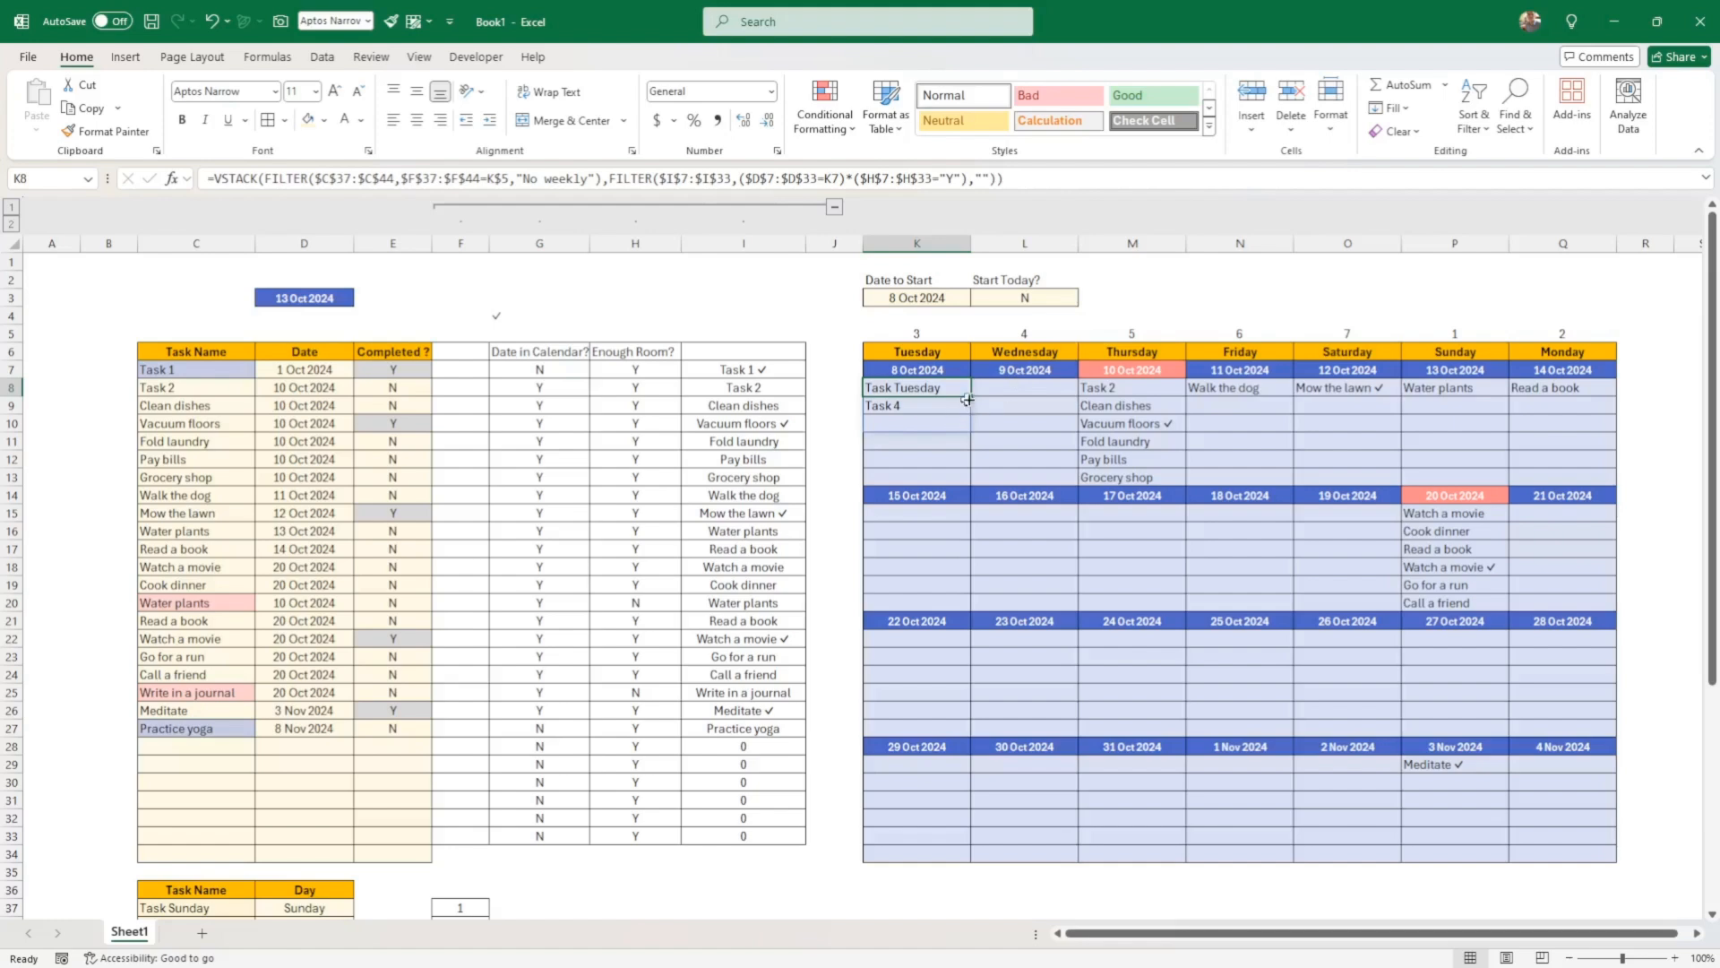
left_click_drag(971, 398, 1569, 394)
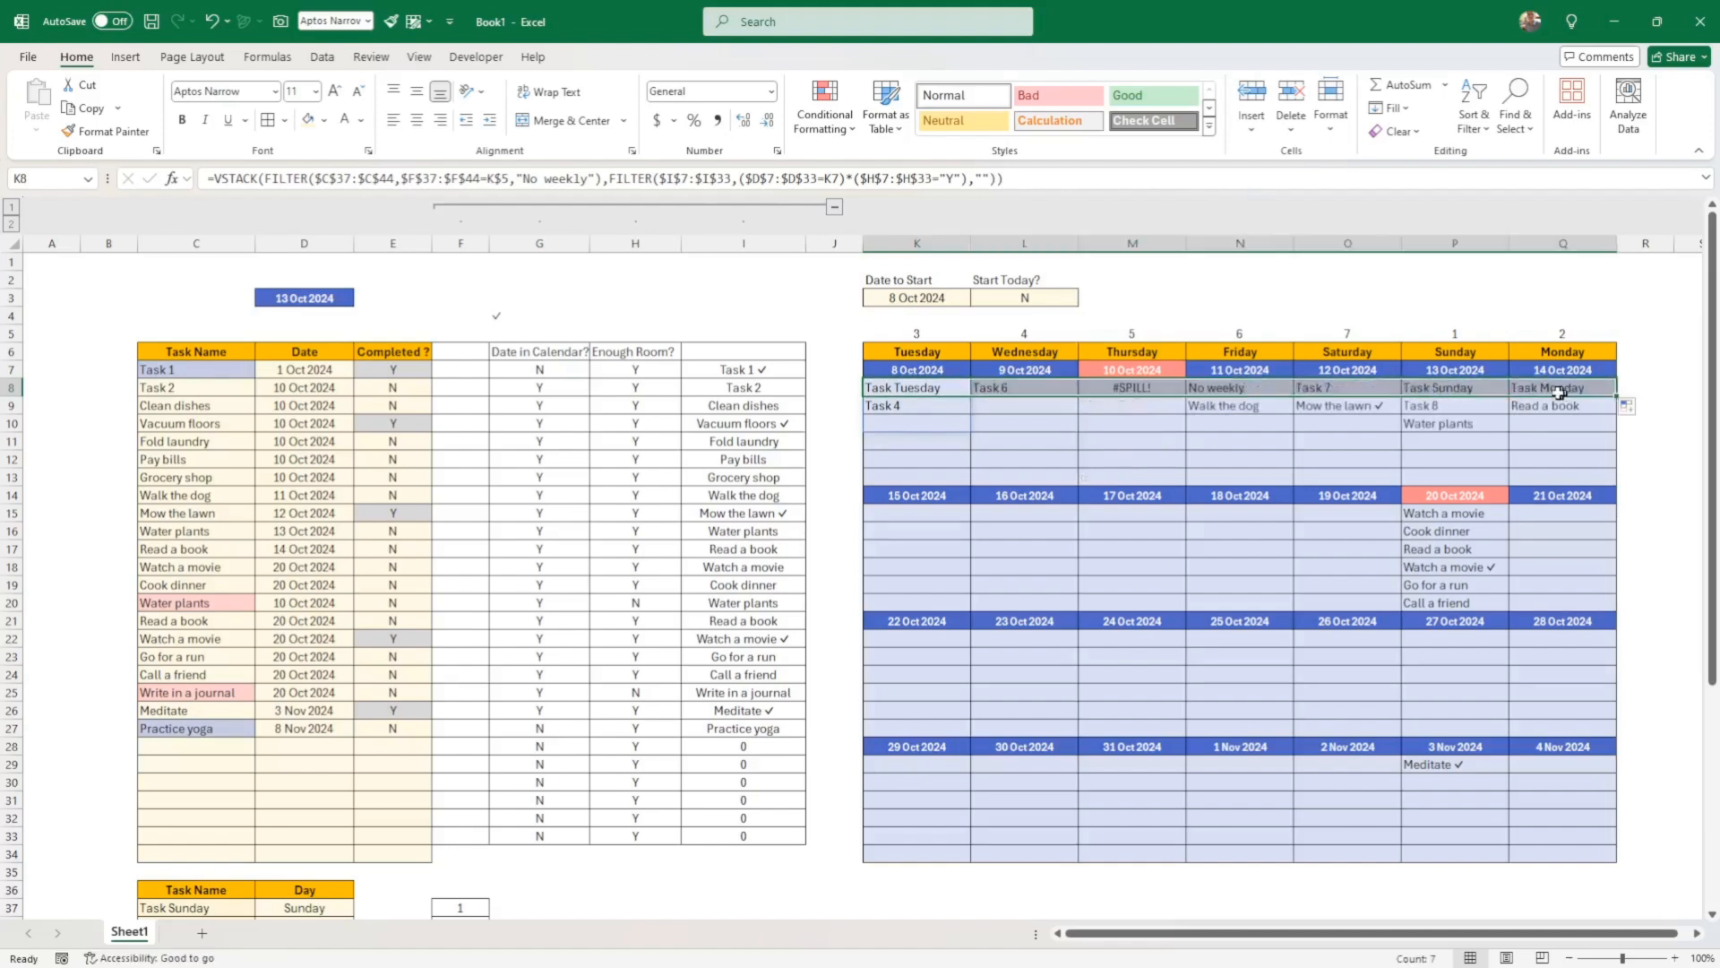
Check the formulas in M8 and K8 and compare the Tuesday entries with the recurring task list in C37:D44
left_click(1125, 389)
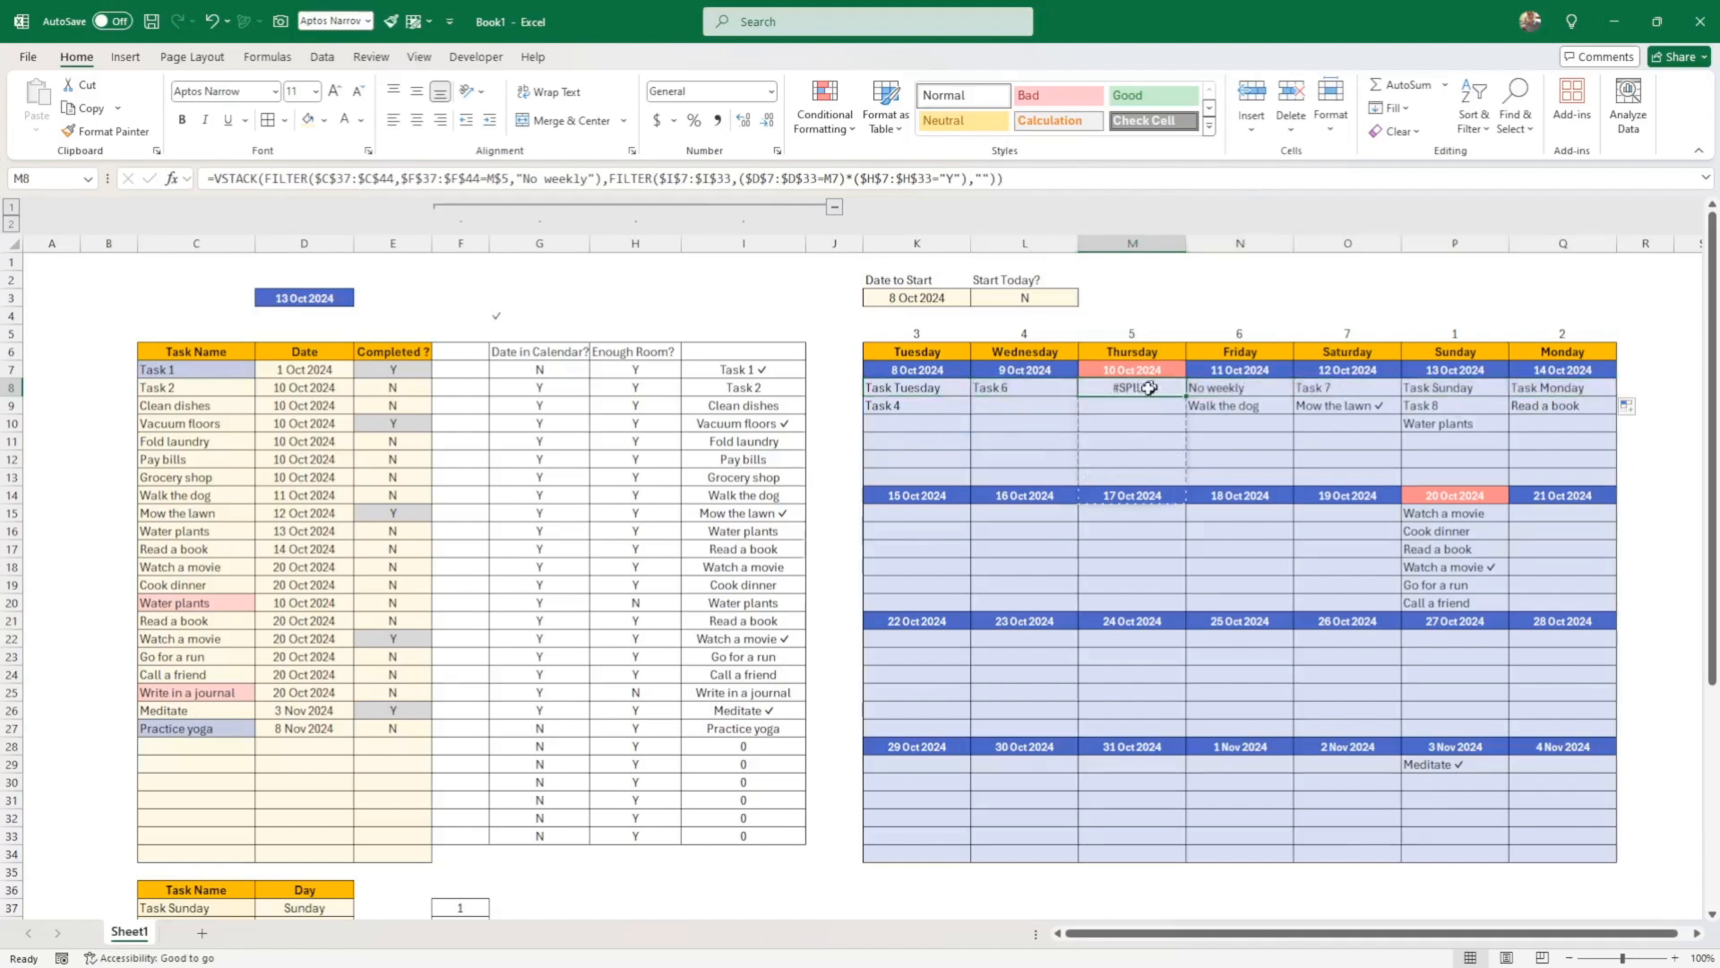
left_click(928, 392)
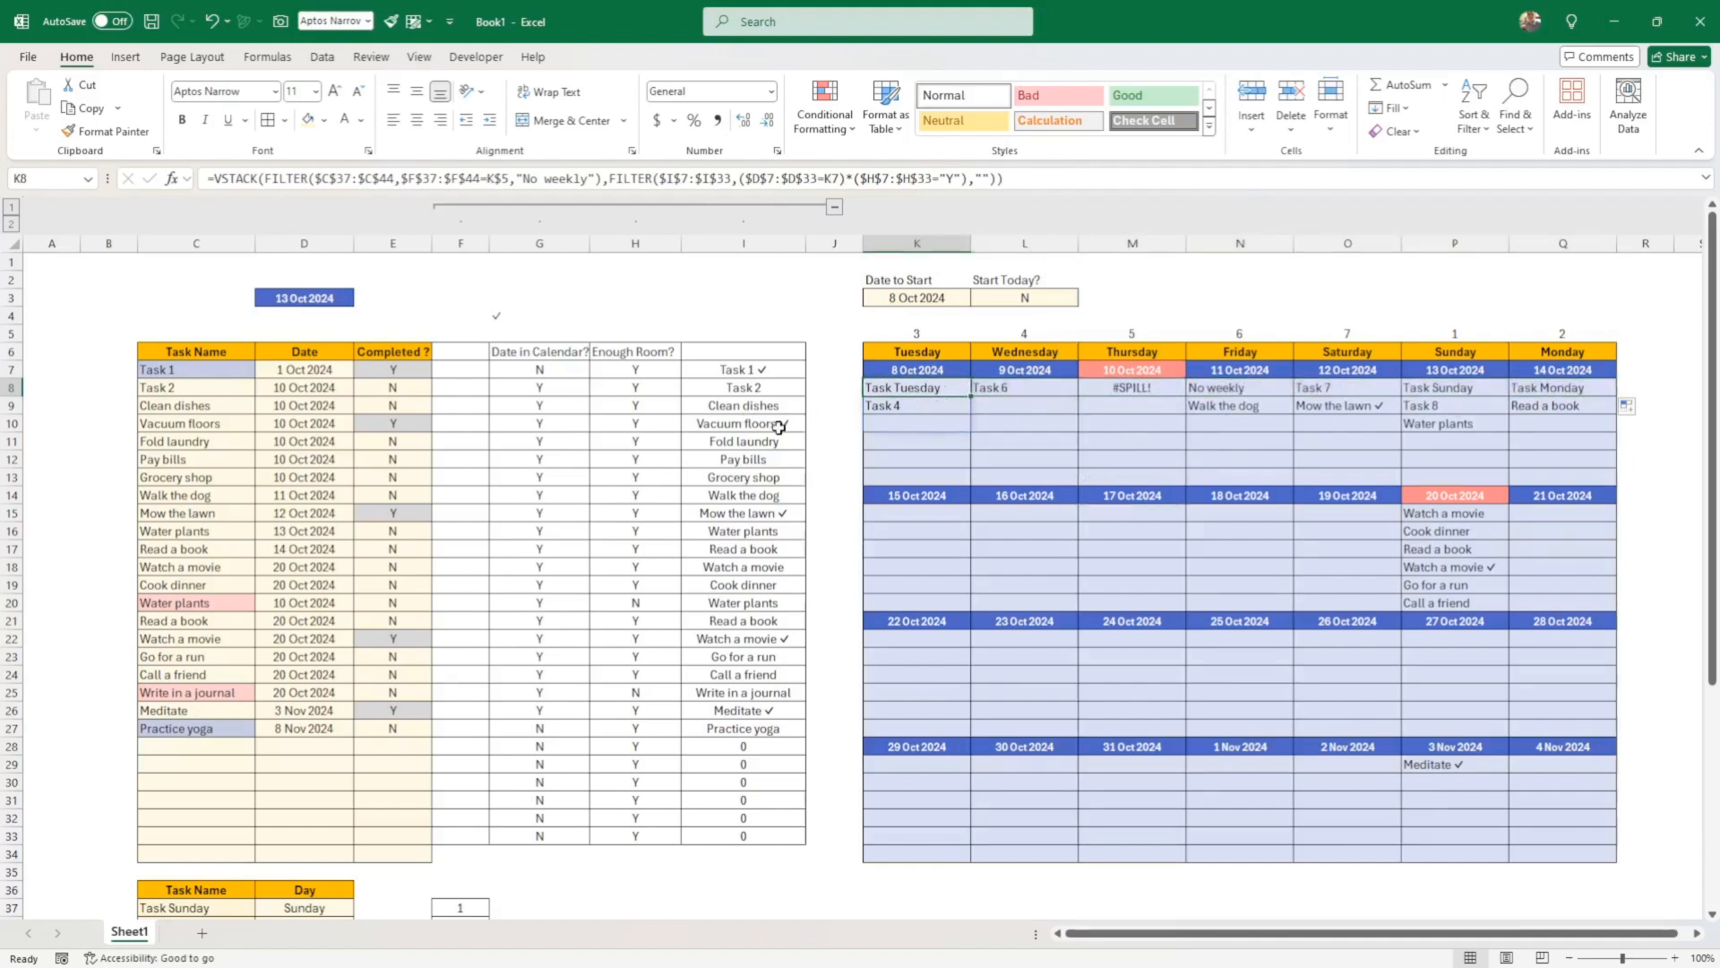
scroll(744, 432, "down", 4)
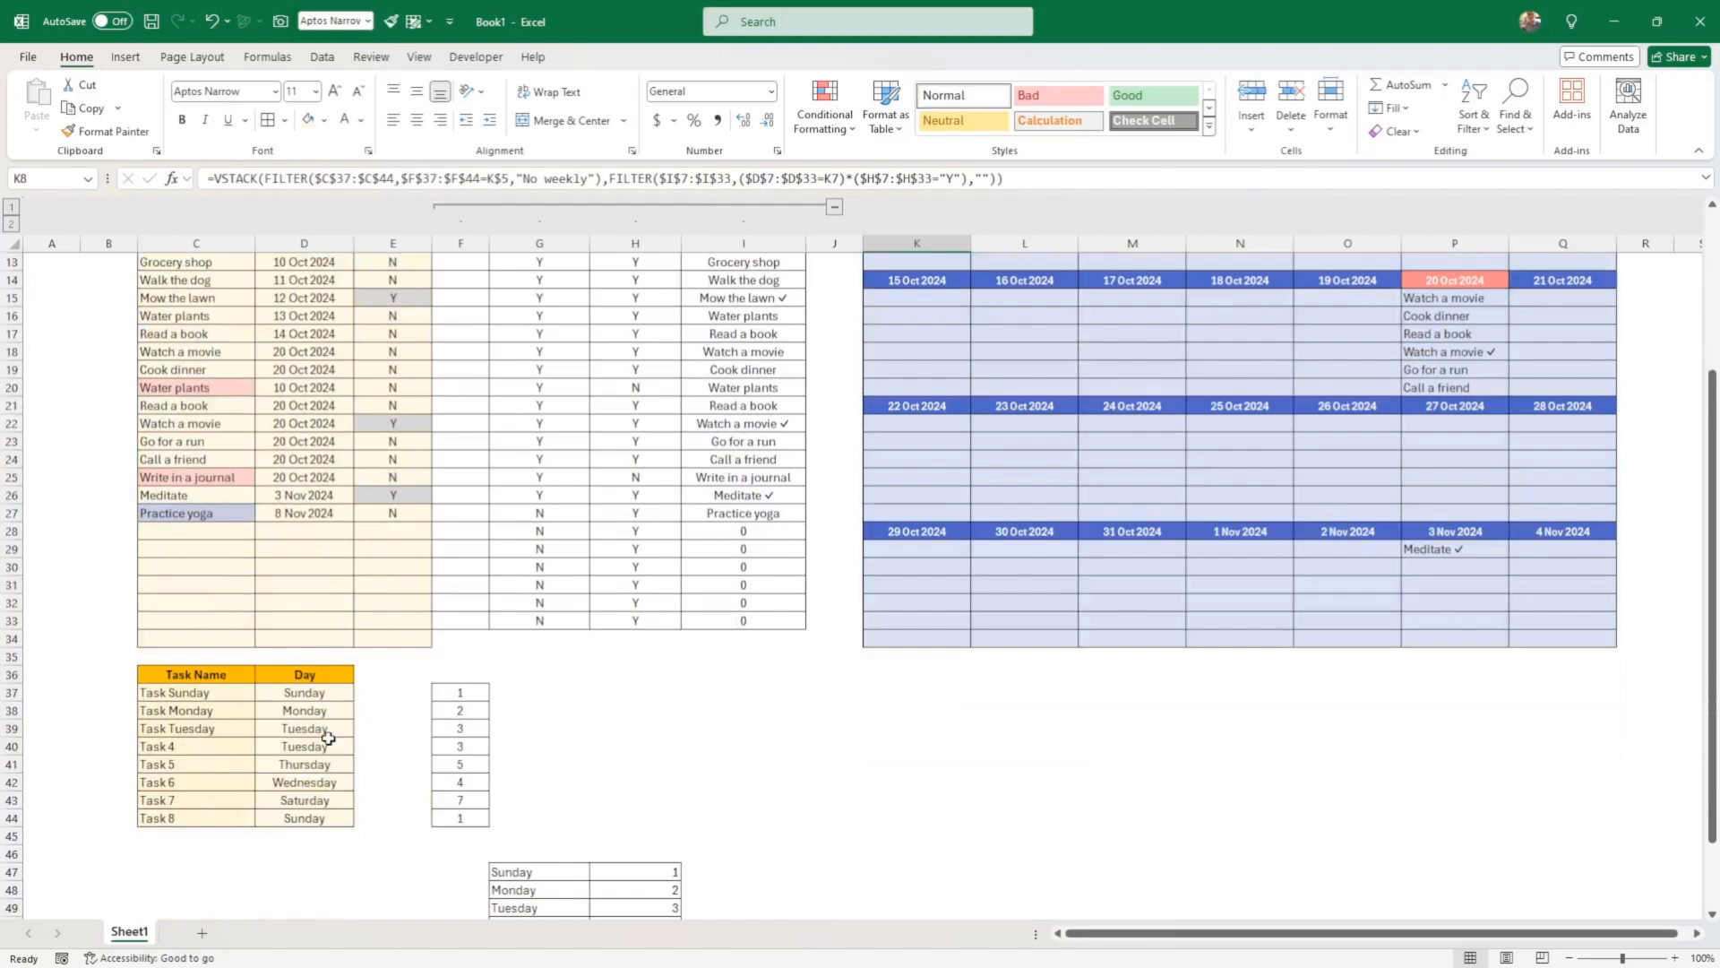
left_click(215, 746)
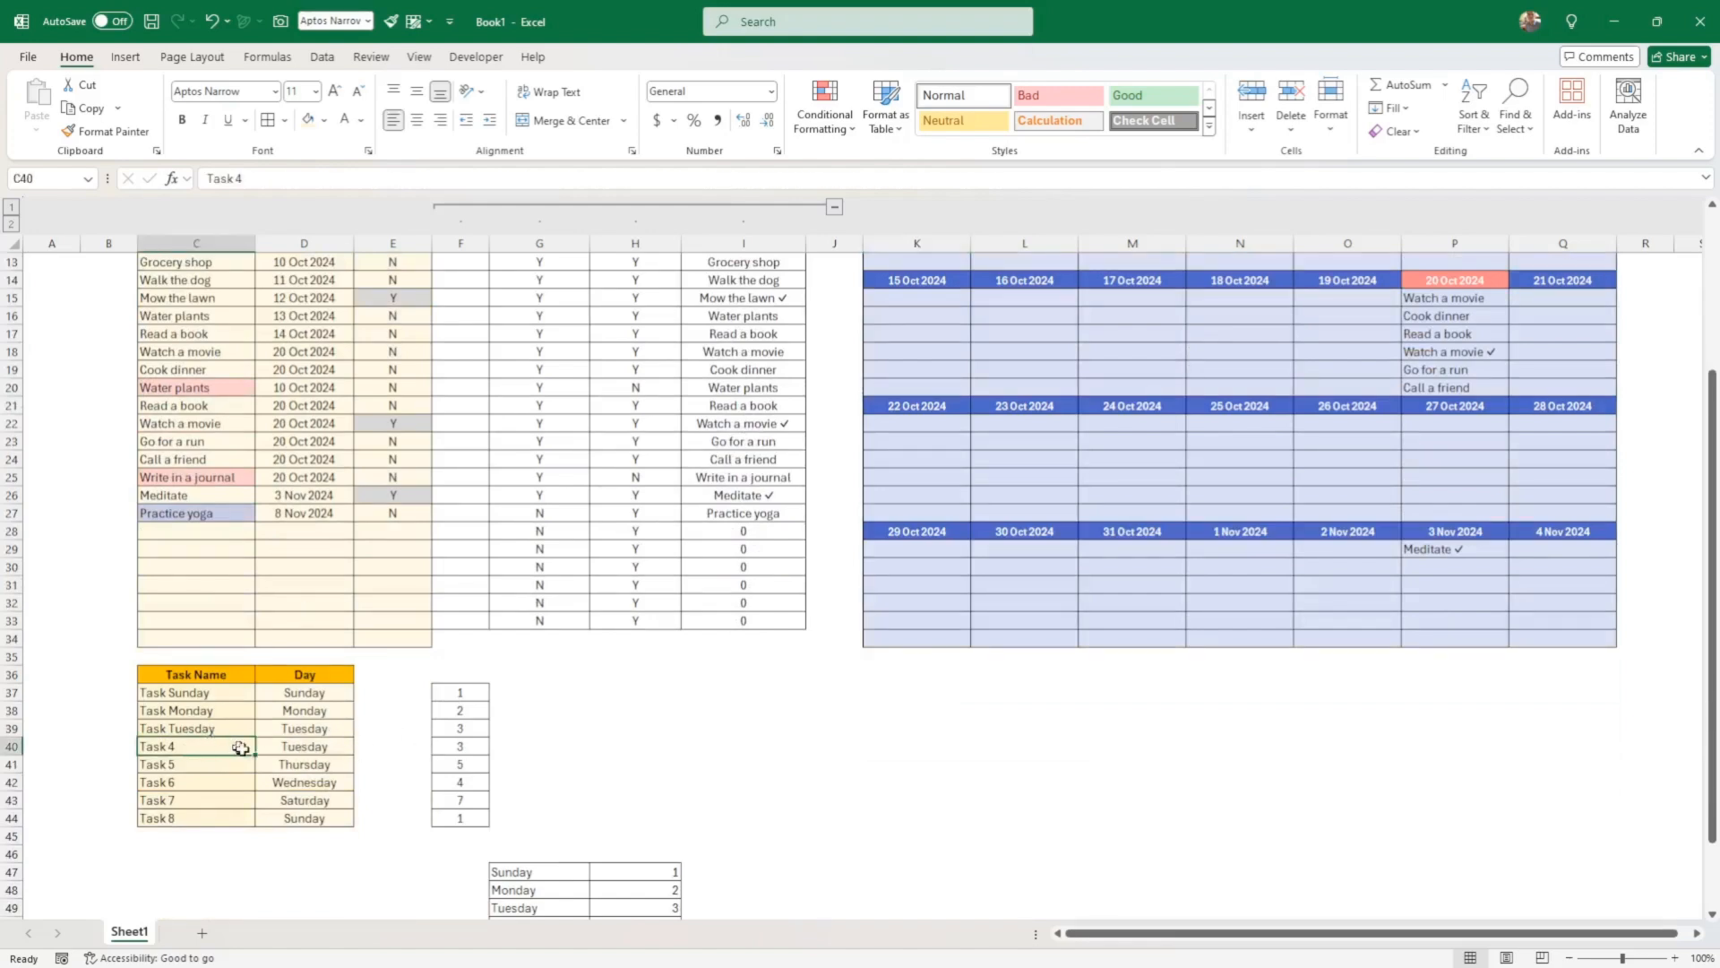
scroll(816, 536, "up", 4)
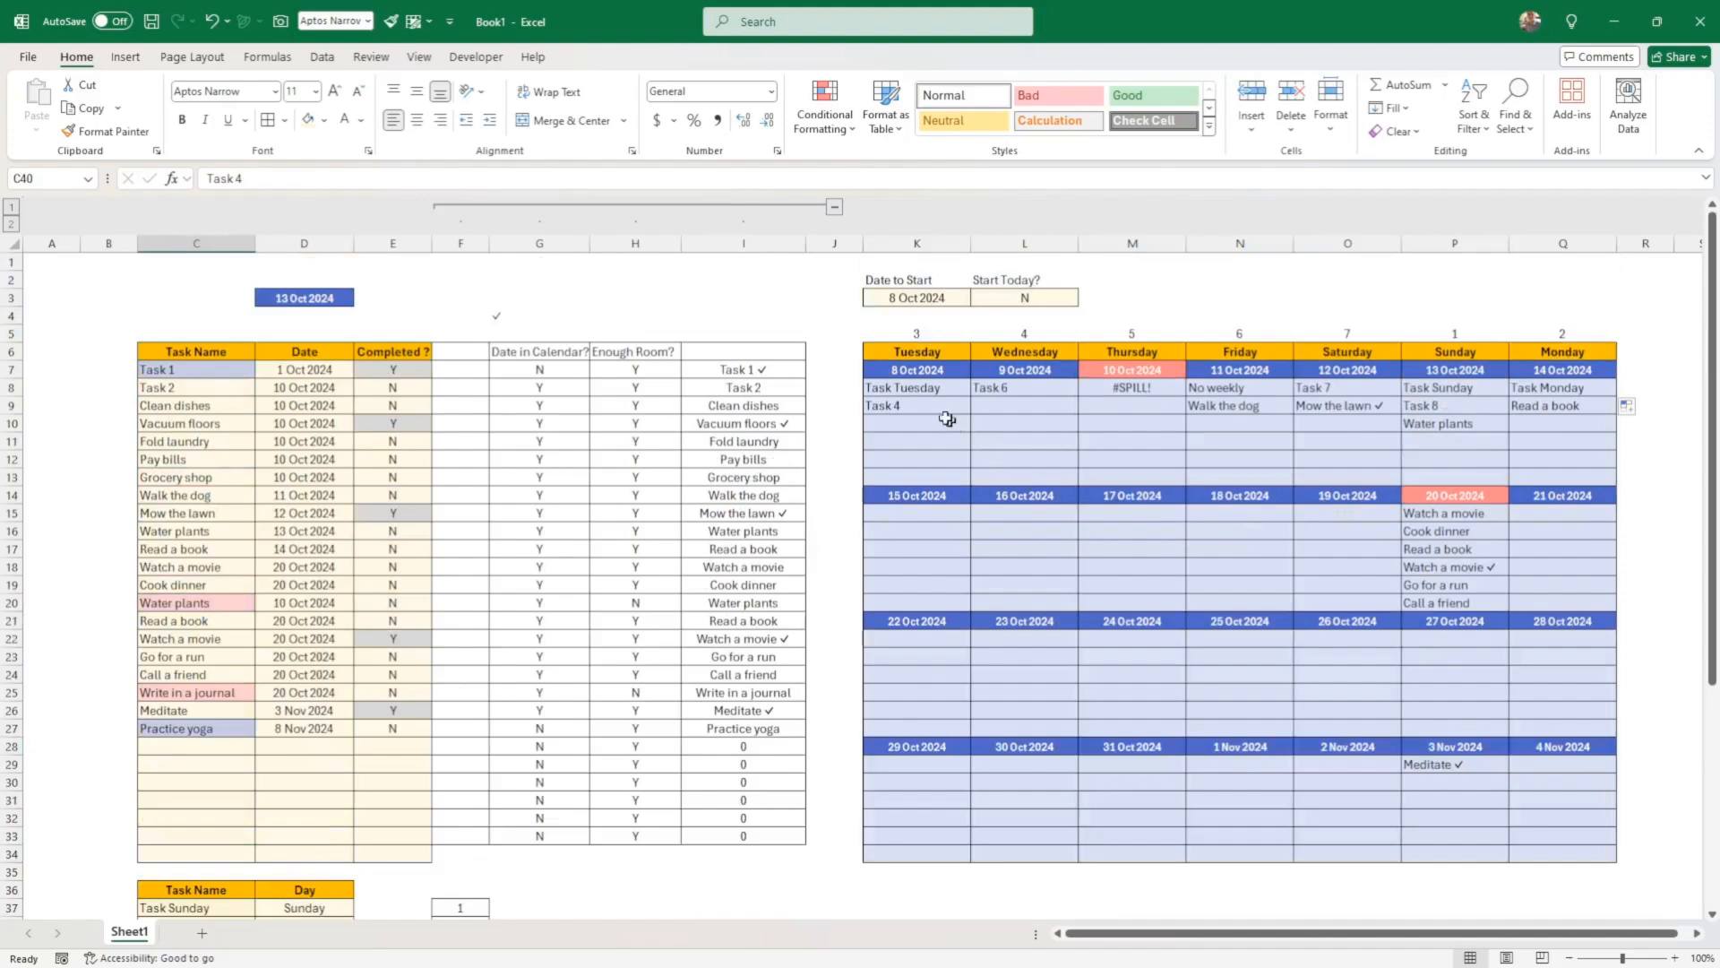
scroll(538, 618, "down", 2)
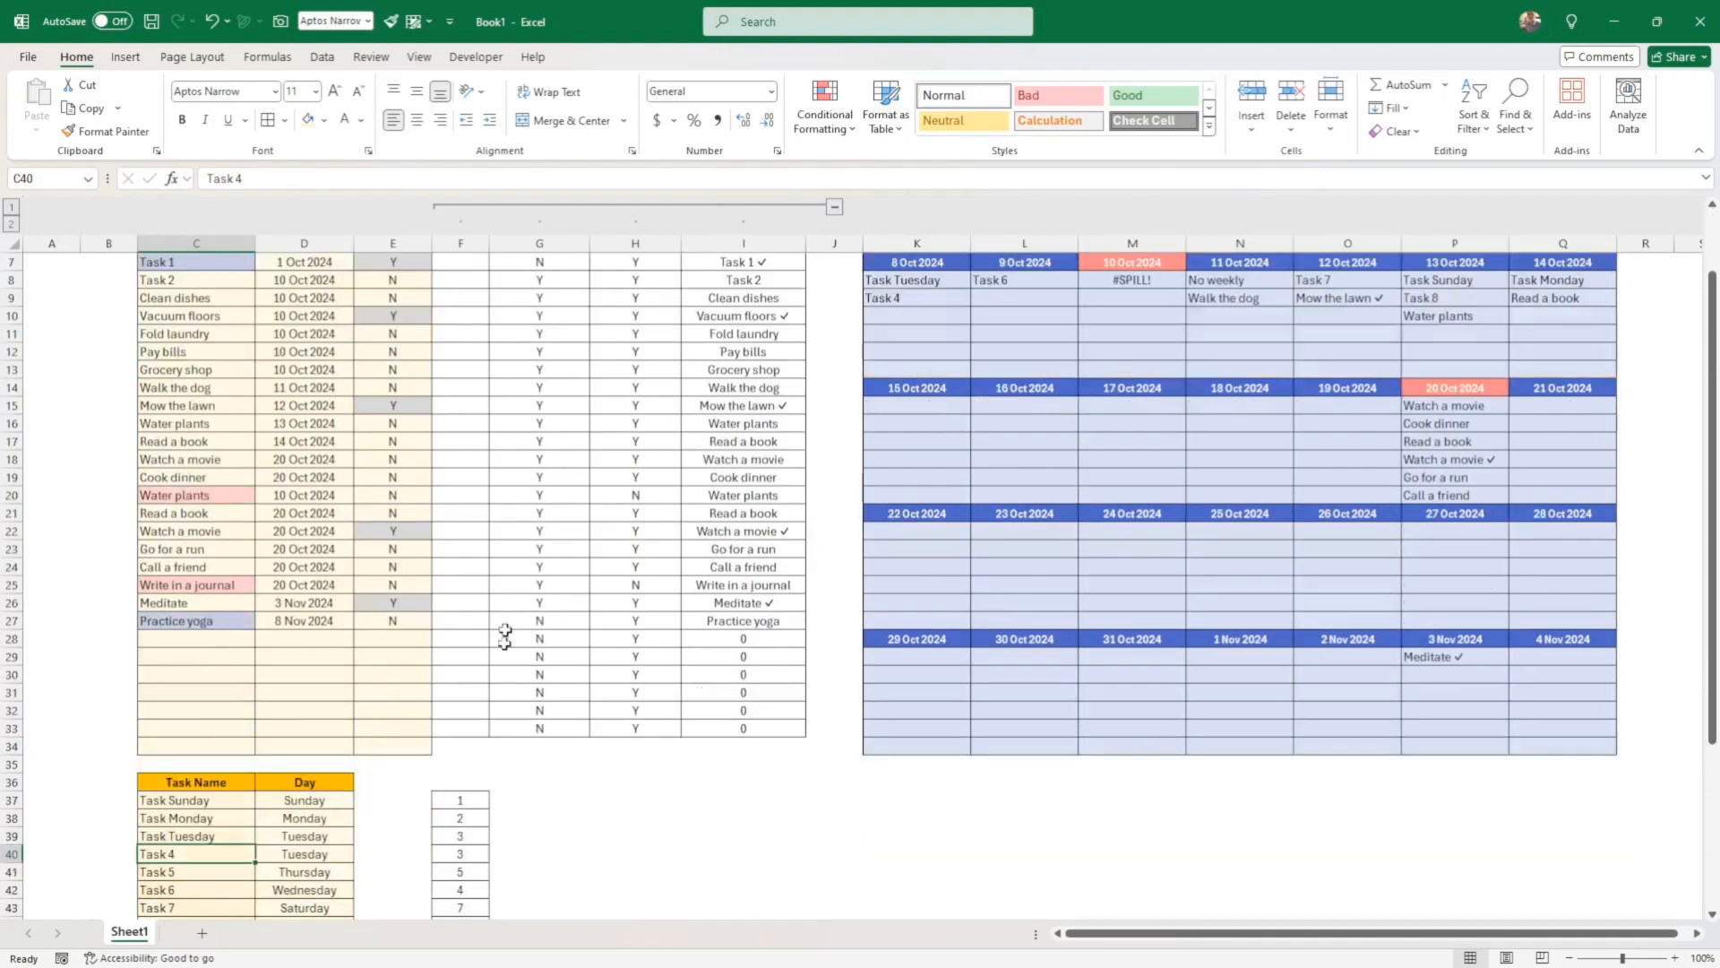
Rename the two Tuesday entries in the recurring task list, C39 and C40, as Task Tuesday 1 and Task Tuesday 2
left_click(211, 842)
left_click(208, 856)
left_click(232, 840)
double_click(232, 840)
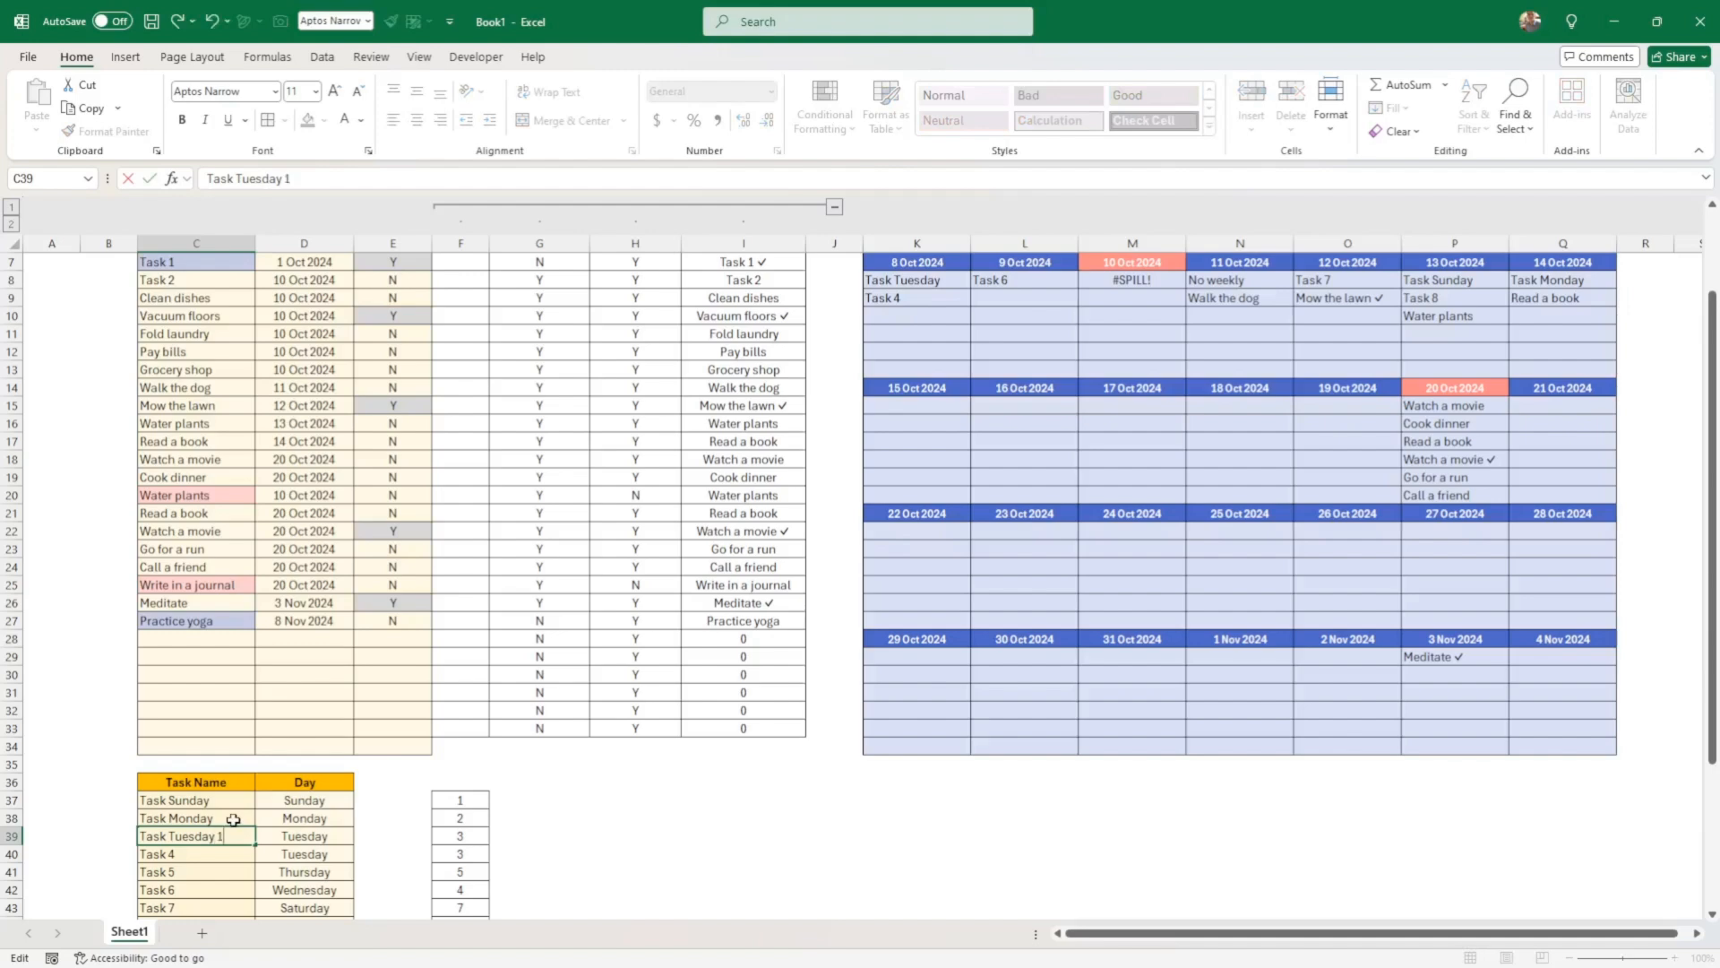
key("Return")
type("Task")
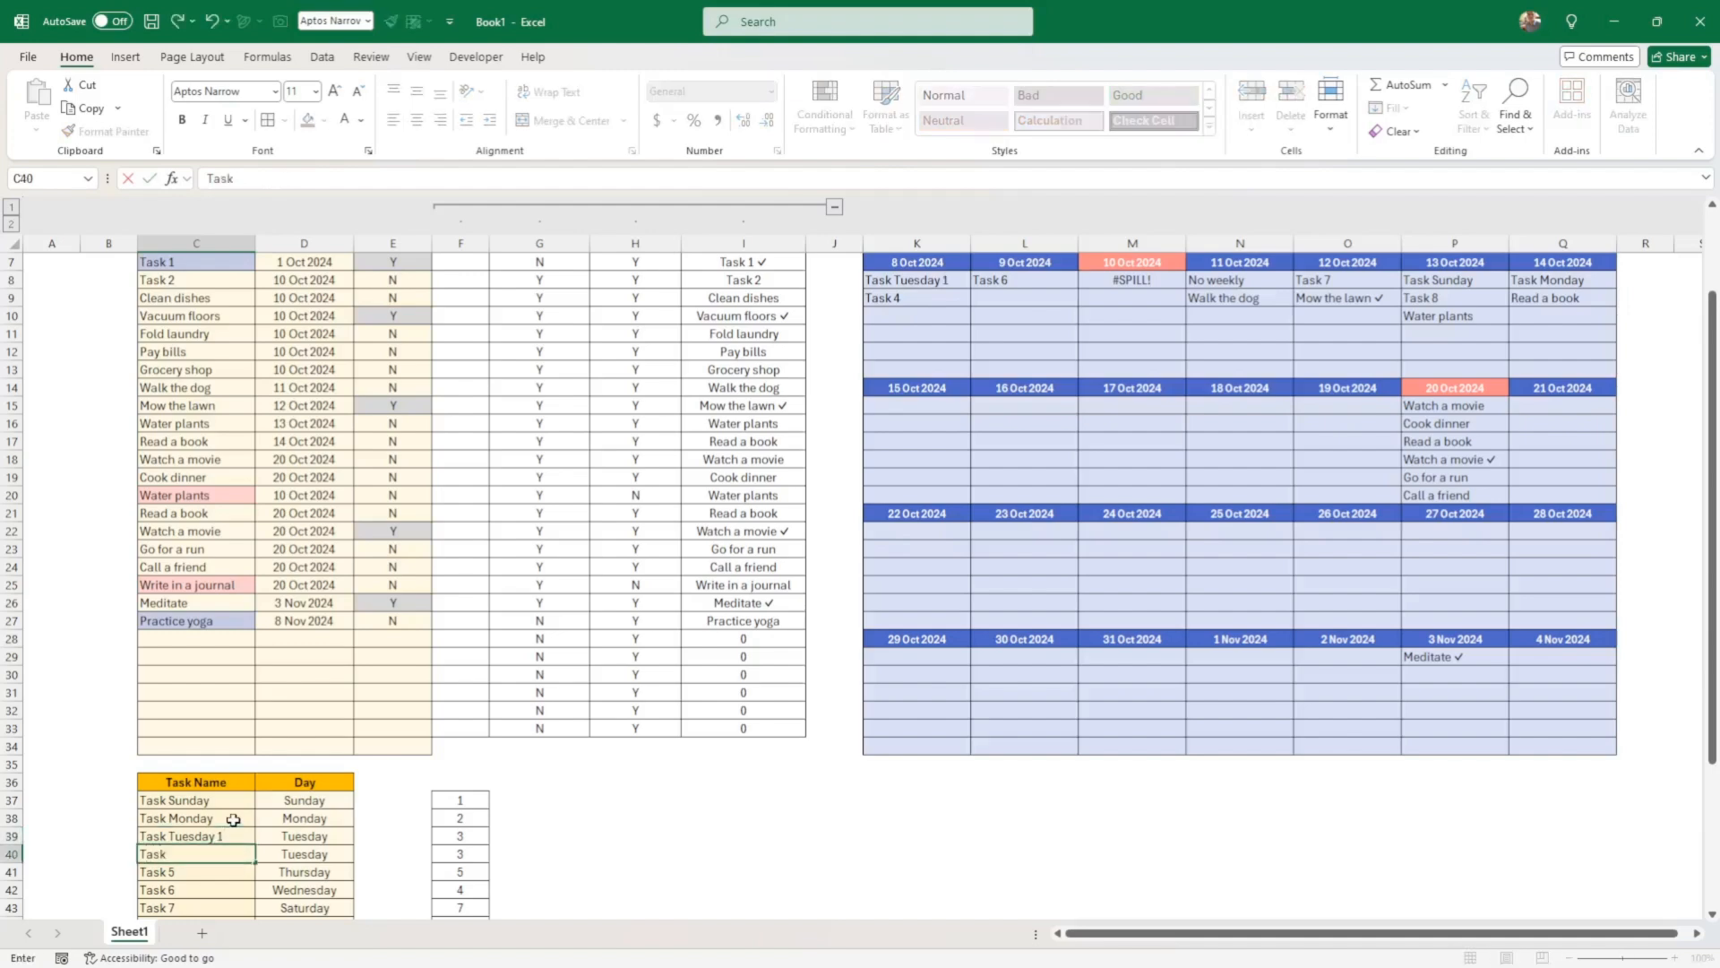
type(" Tuesday 2")
key("Return")
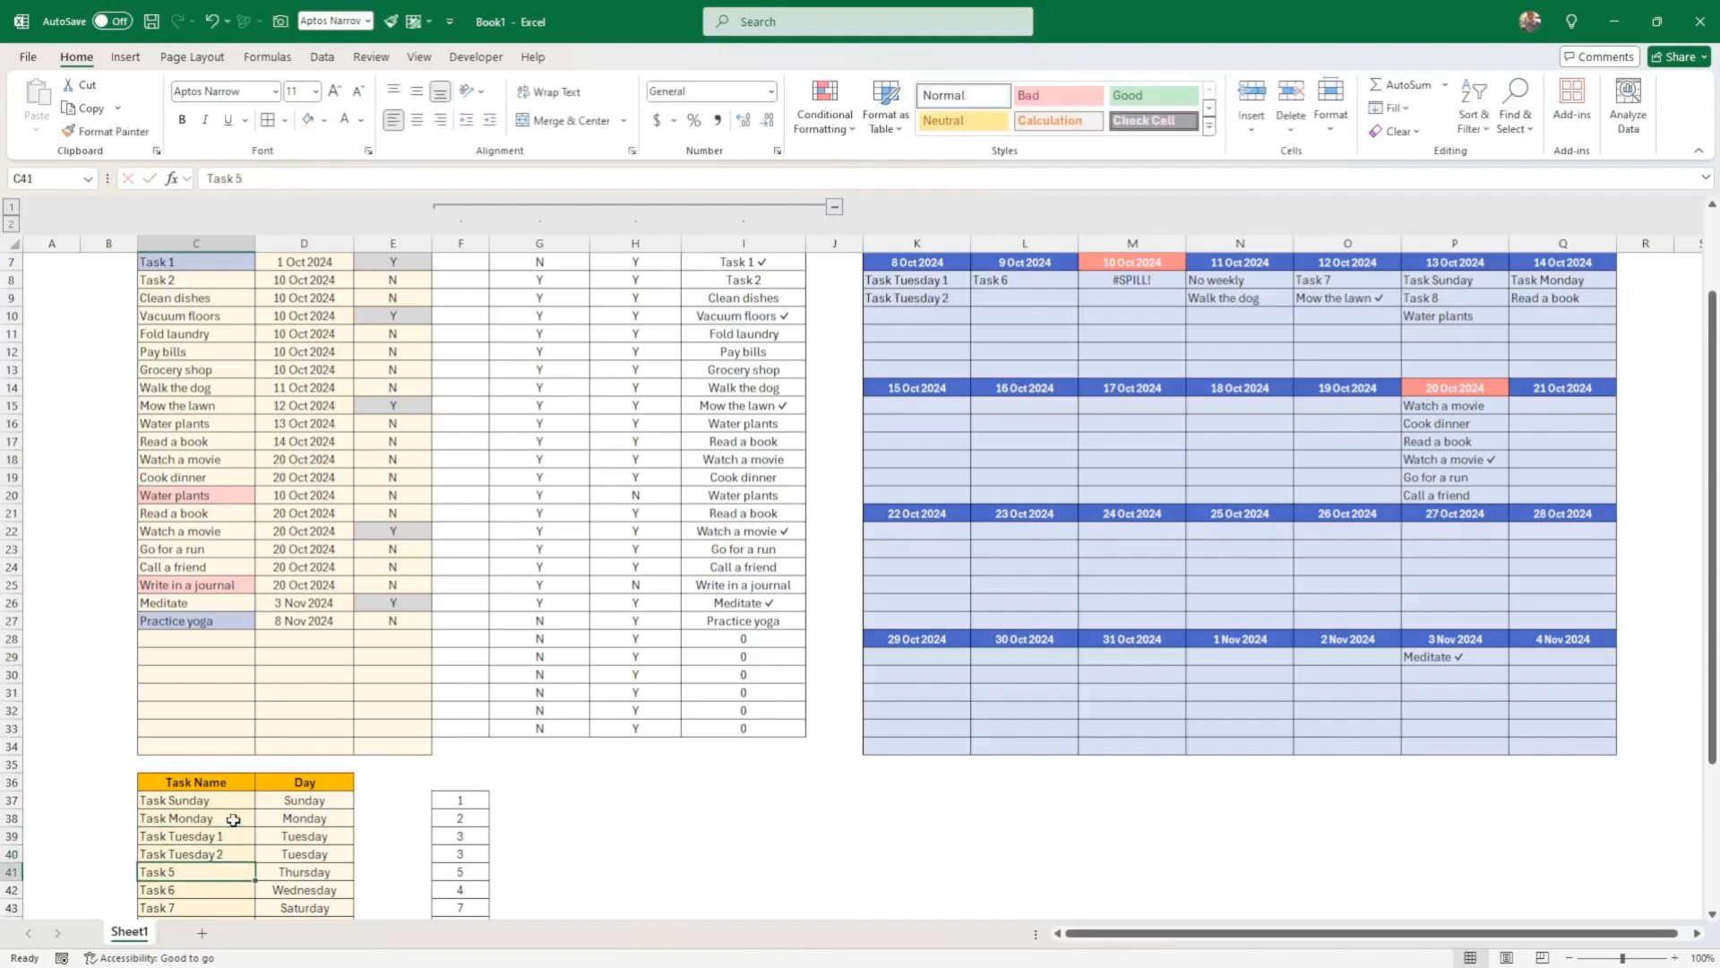
key("Up")
Set the date of Task 2 in D8 to 8/10
scroll(857, 542, "up", 1)
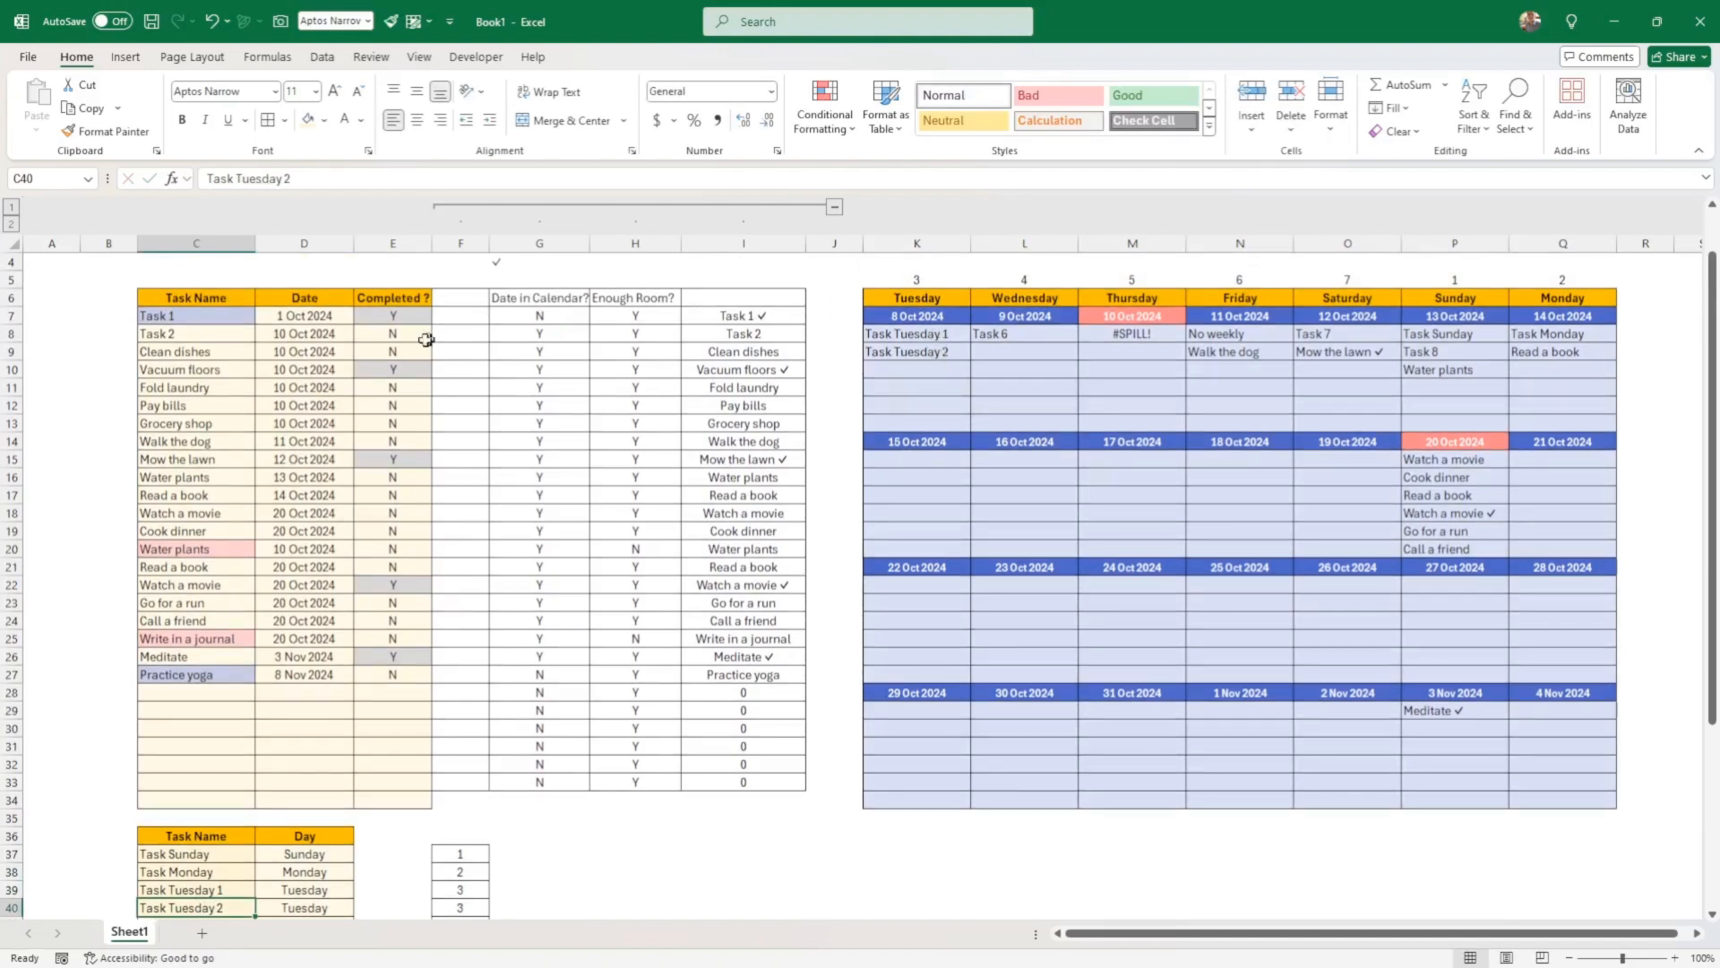
left_click(321, 334)
type("8/10")
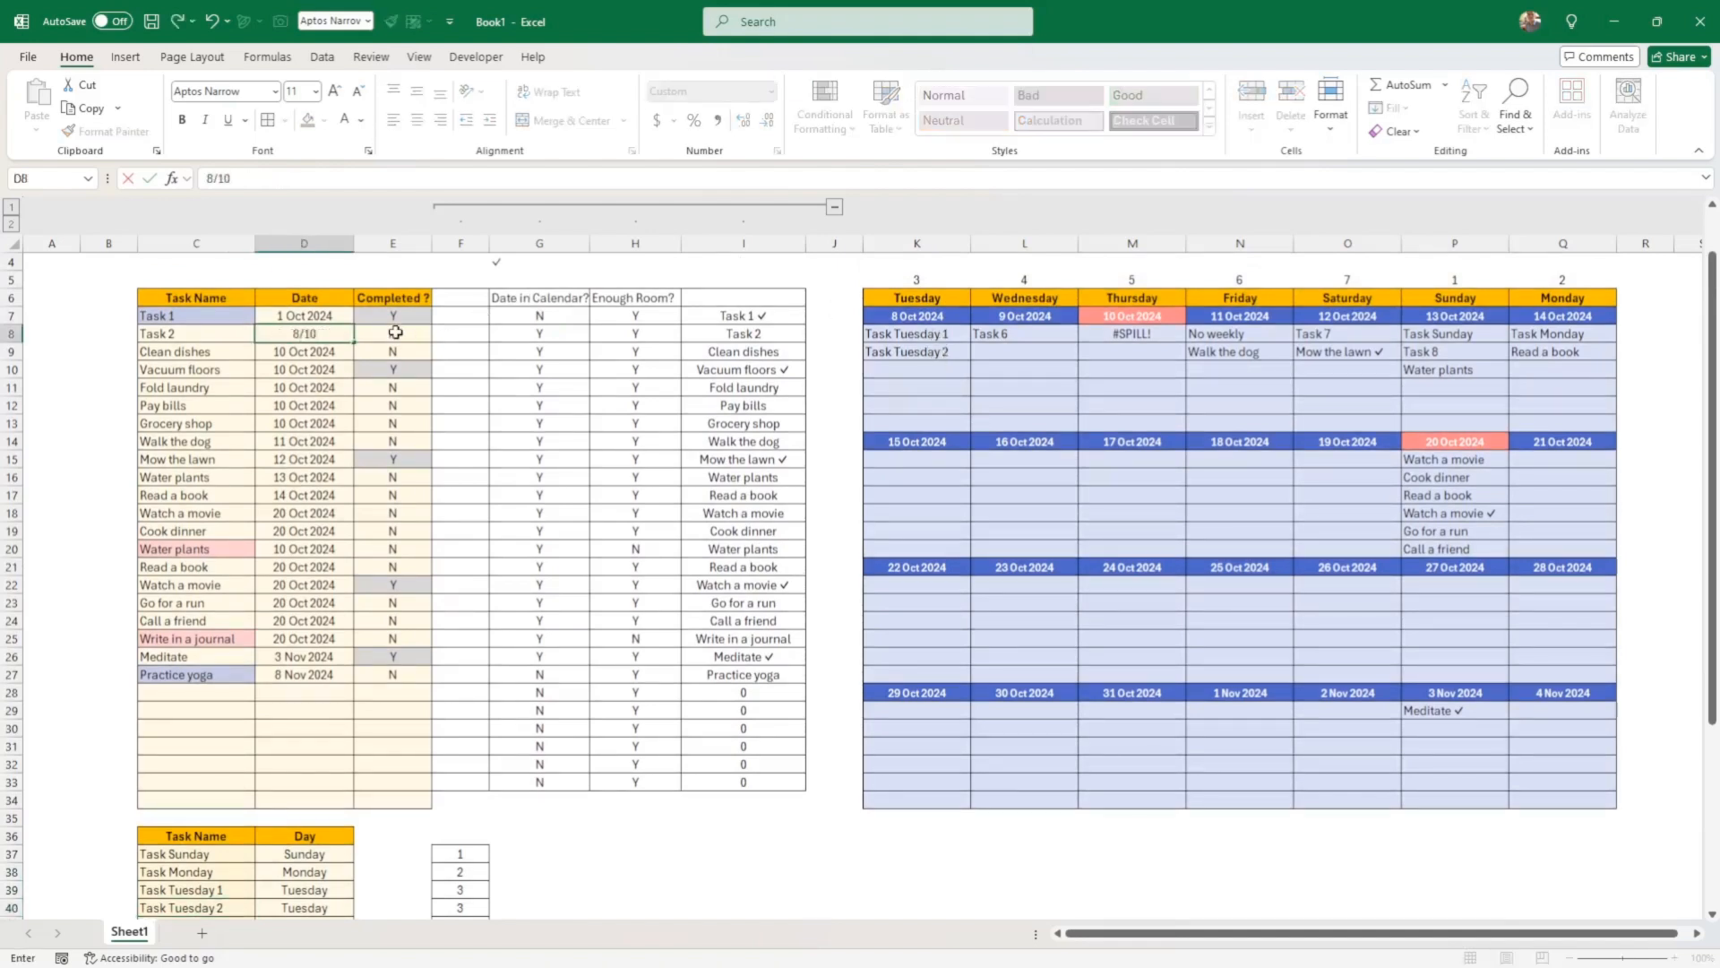
key("ctrl+Return")
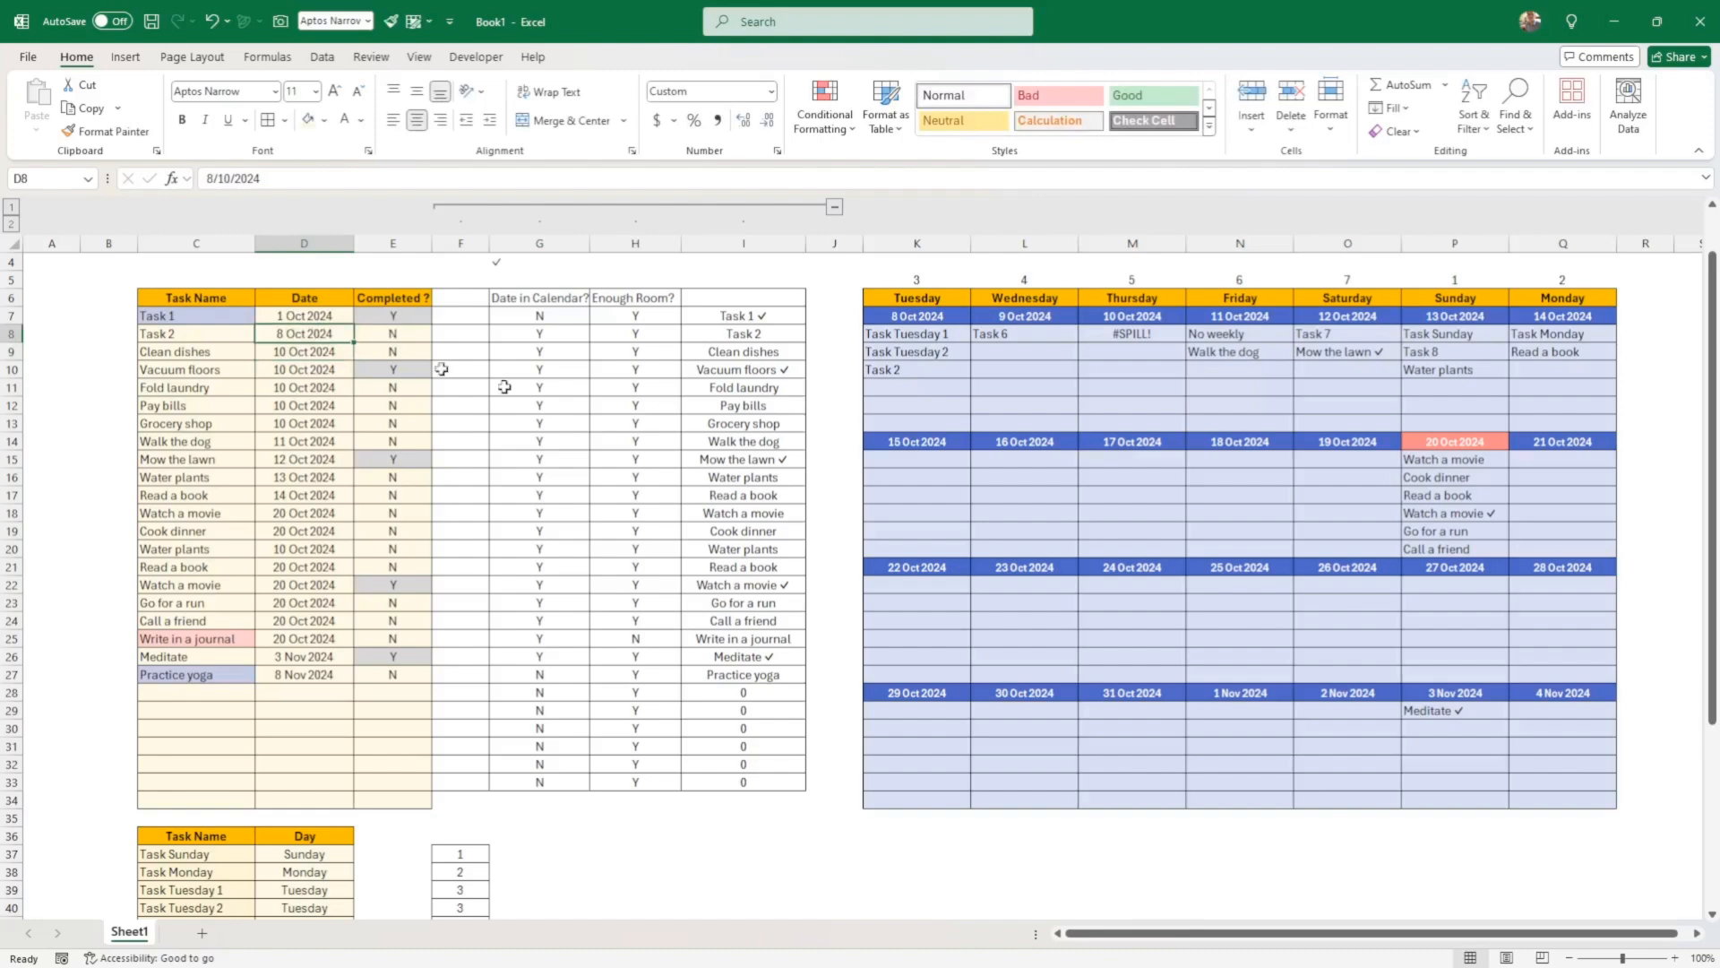
Check the formulas behind the Tuesday entries in K8 and K10 and the Thursday cell M8
left_click(876, 335)
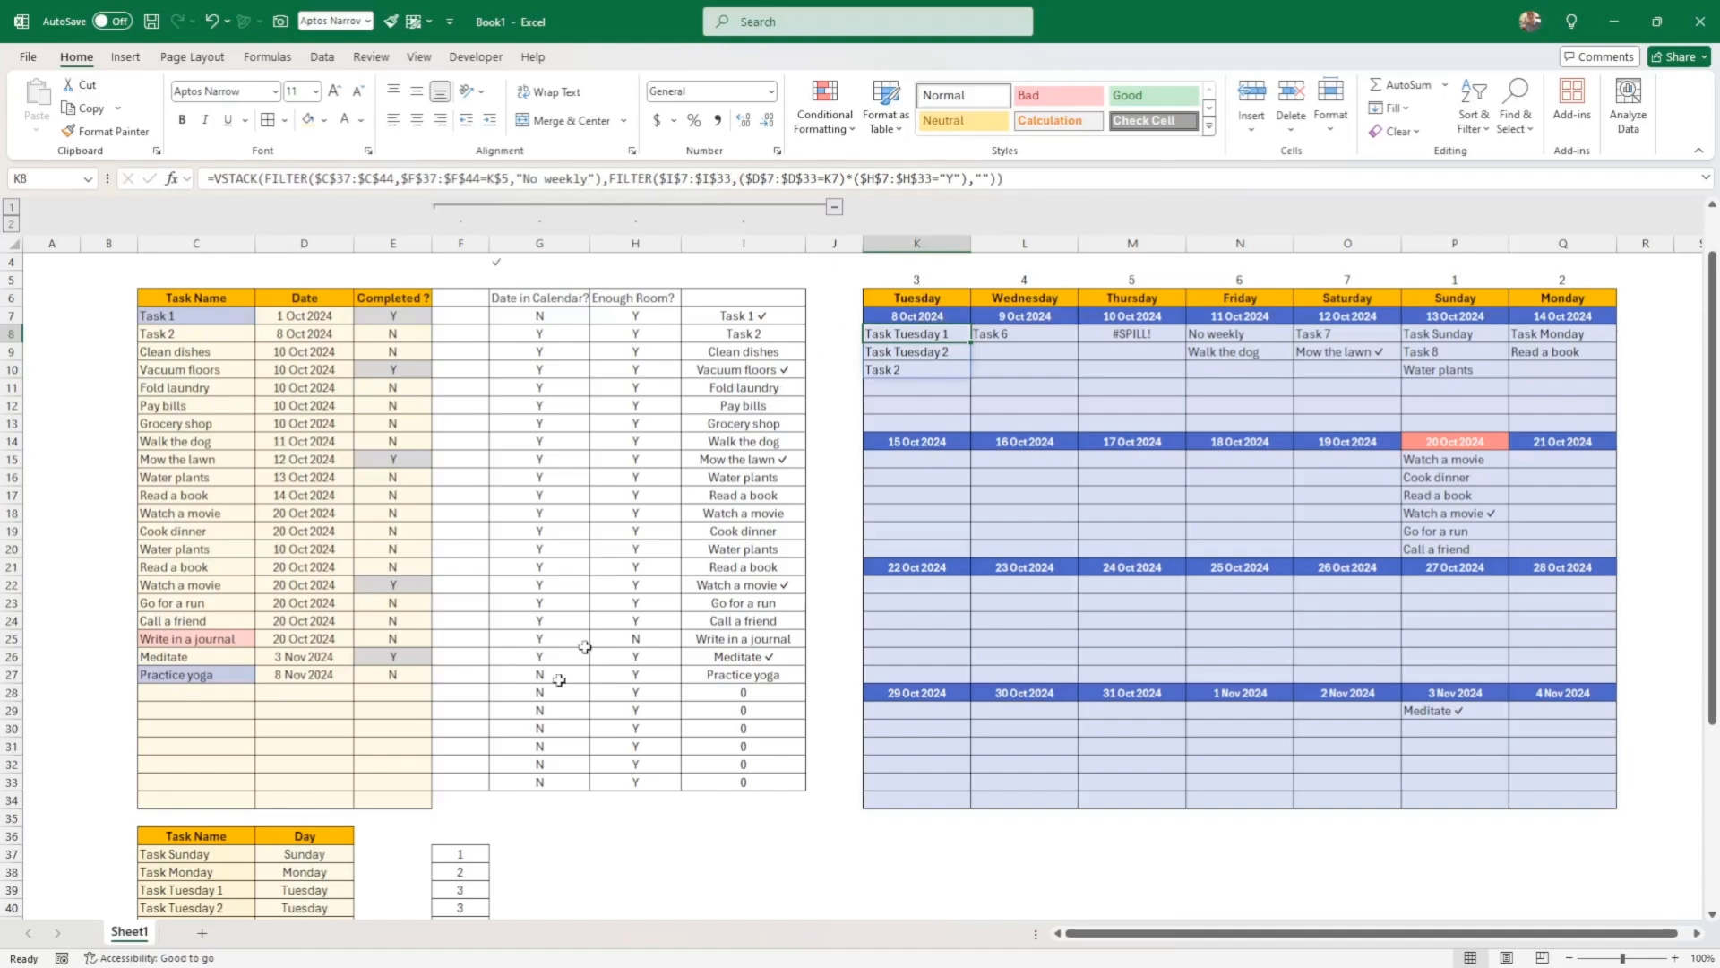
scroll(421, 766, "down", 2)
scroll(1002, 335, "up", 2)
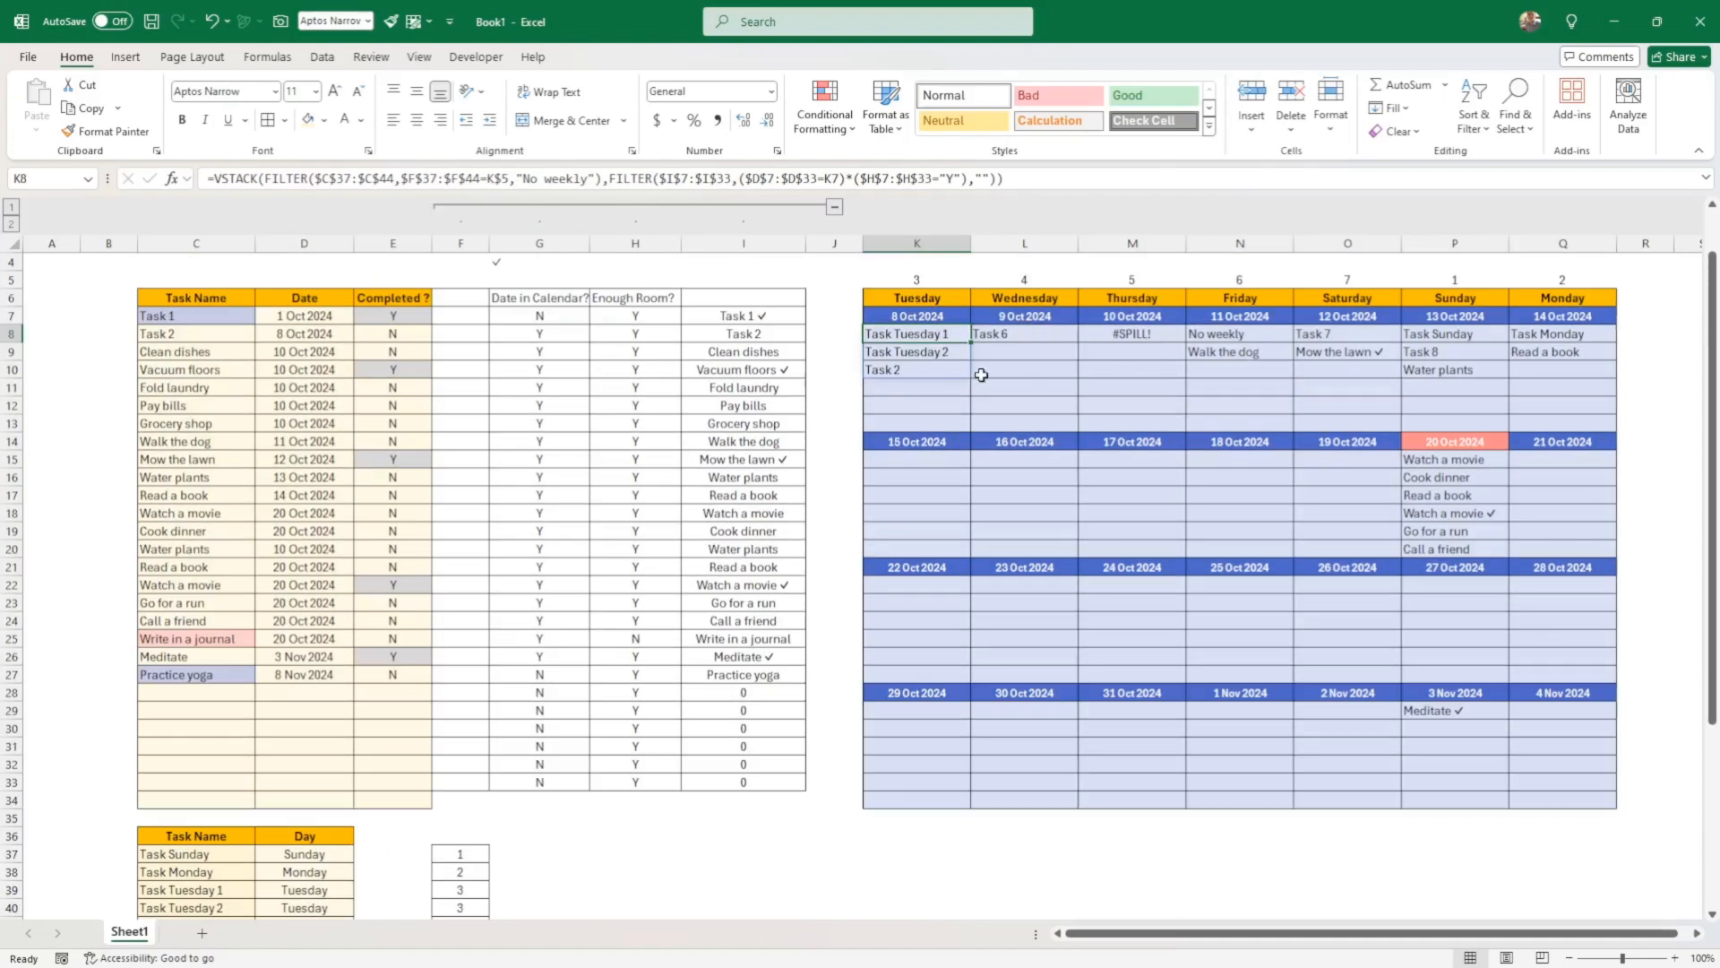
left_click(952, 366)
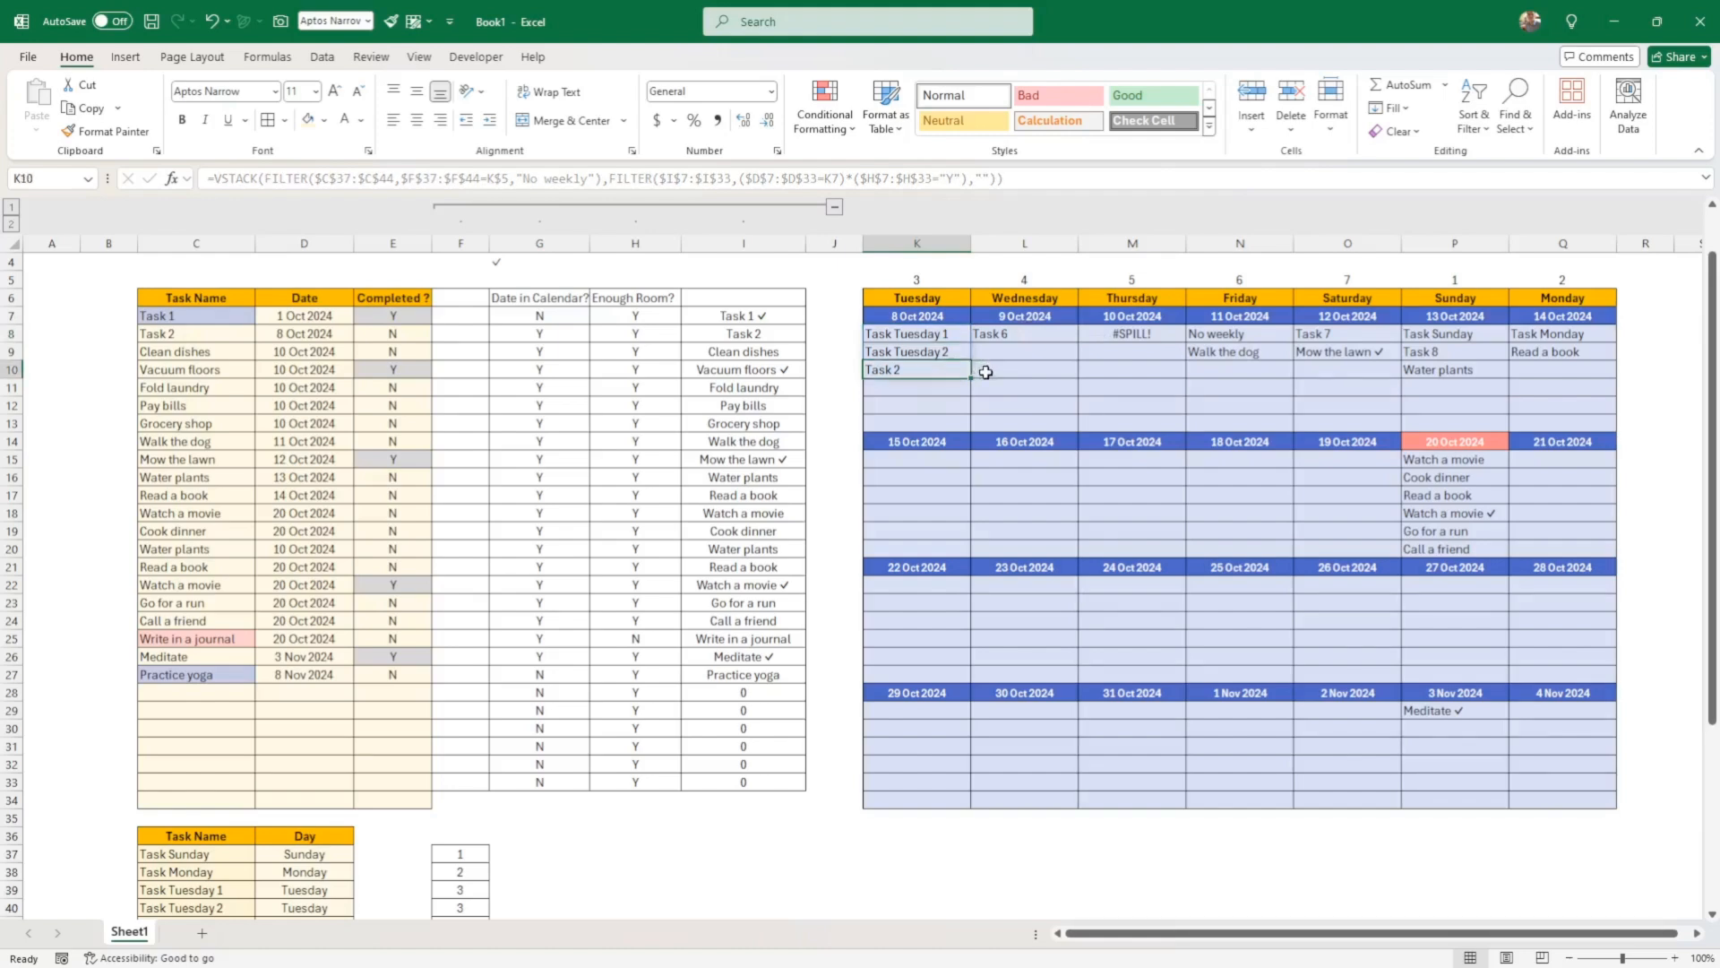
left_click(1127, 334)
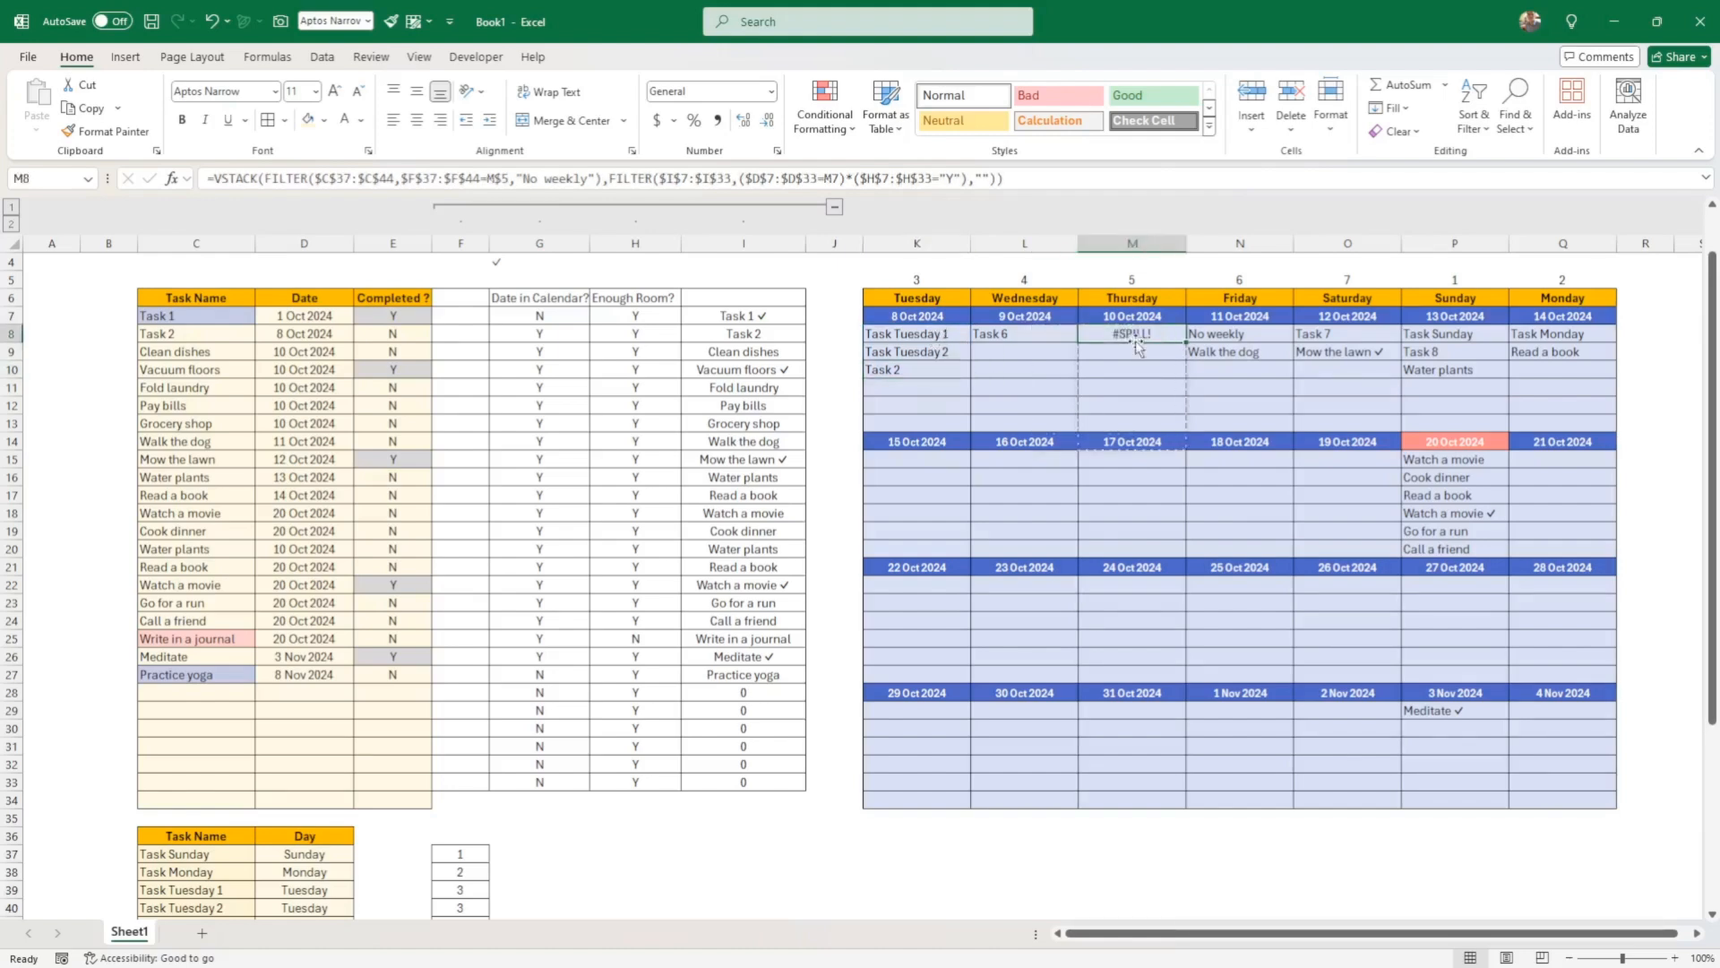
Refill the VSTACK formula from K8 across the first calendar week to Q8
left_click(905, 336)
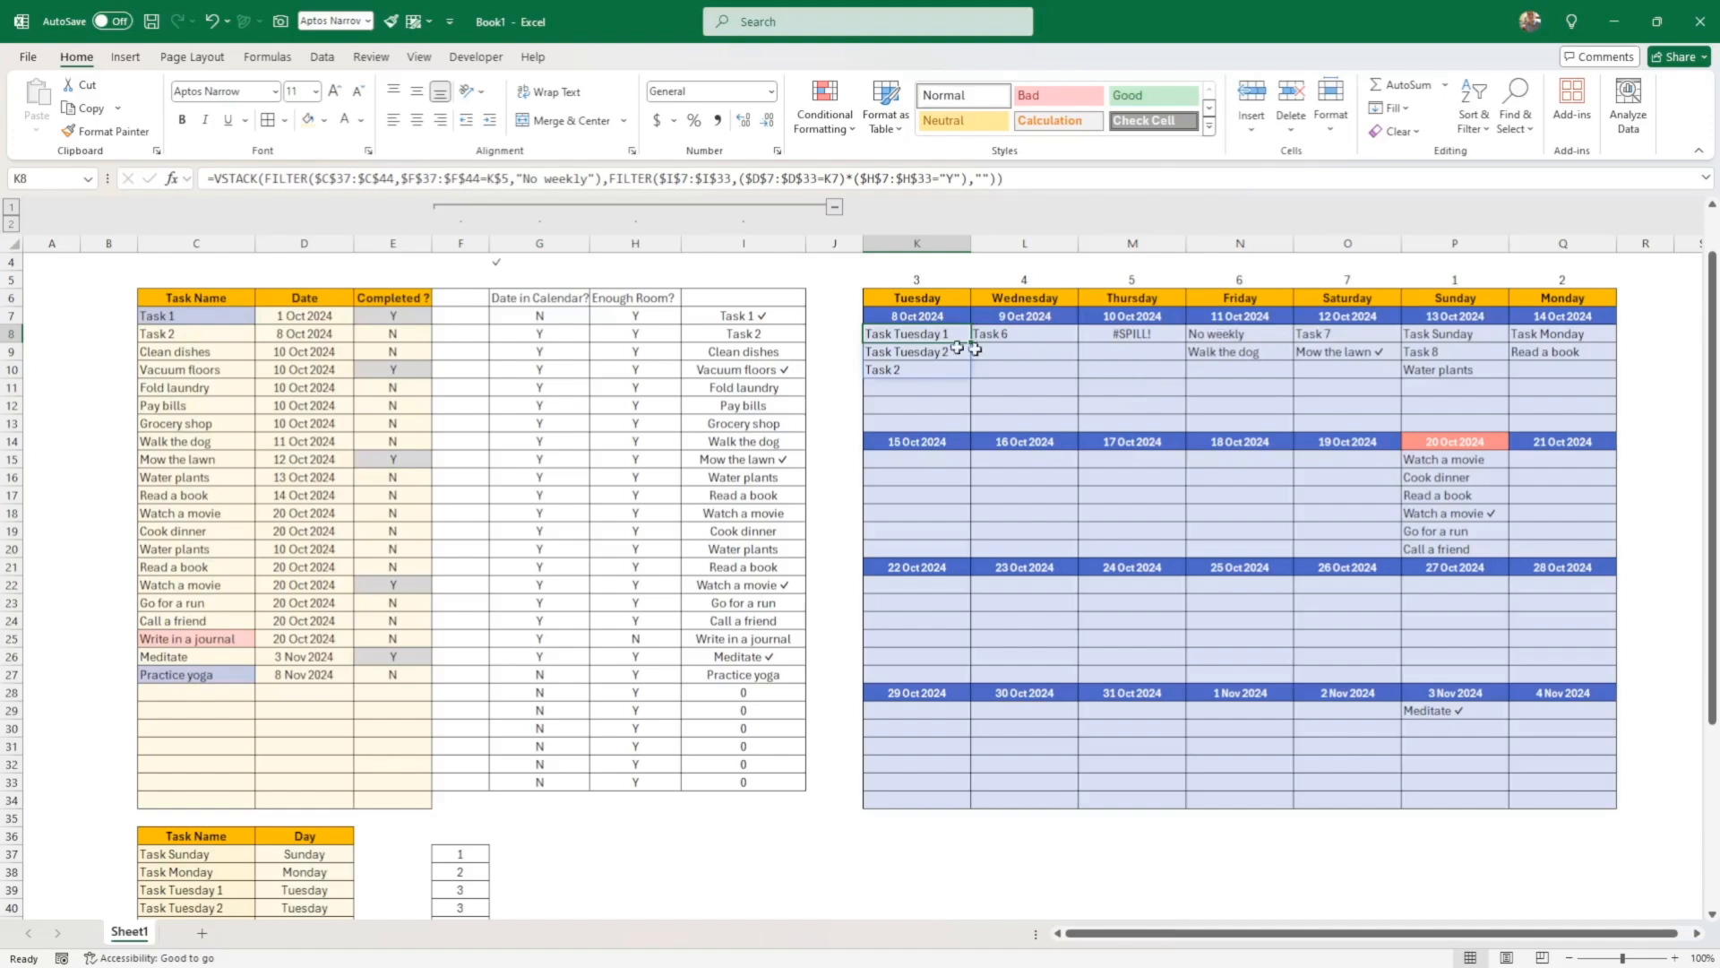
left_click_drag(967, 336, 1567, 336)
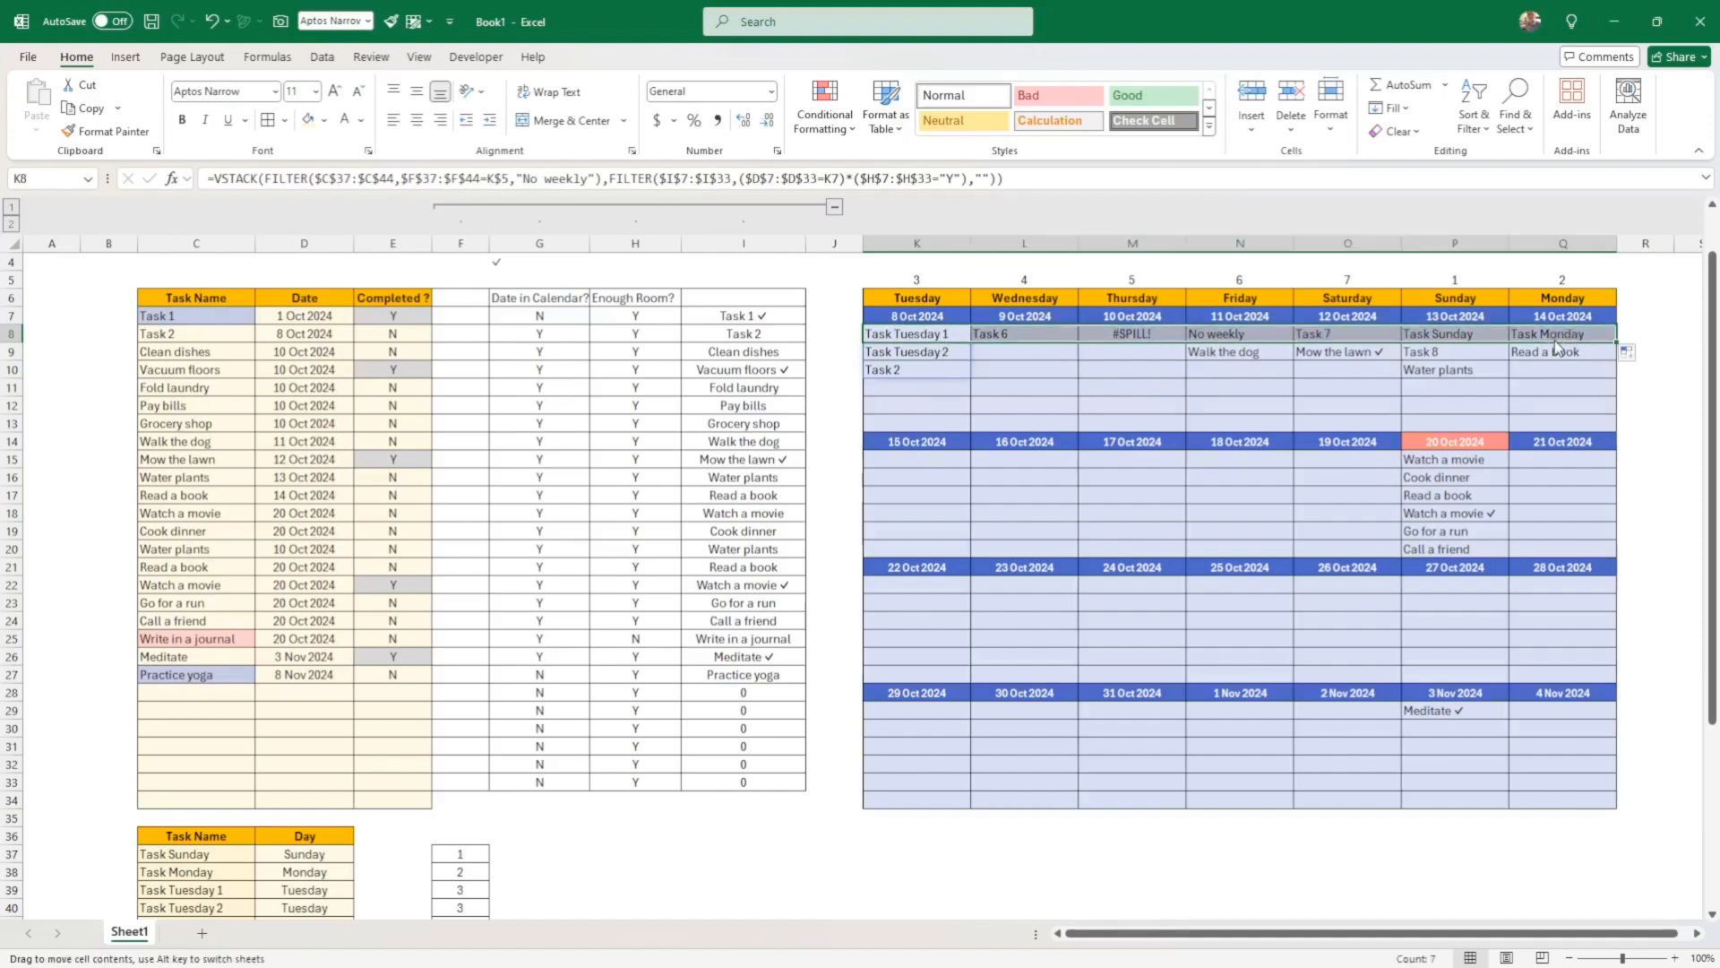
left_click(940, 334)
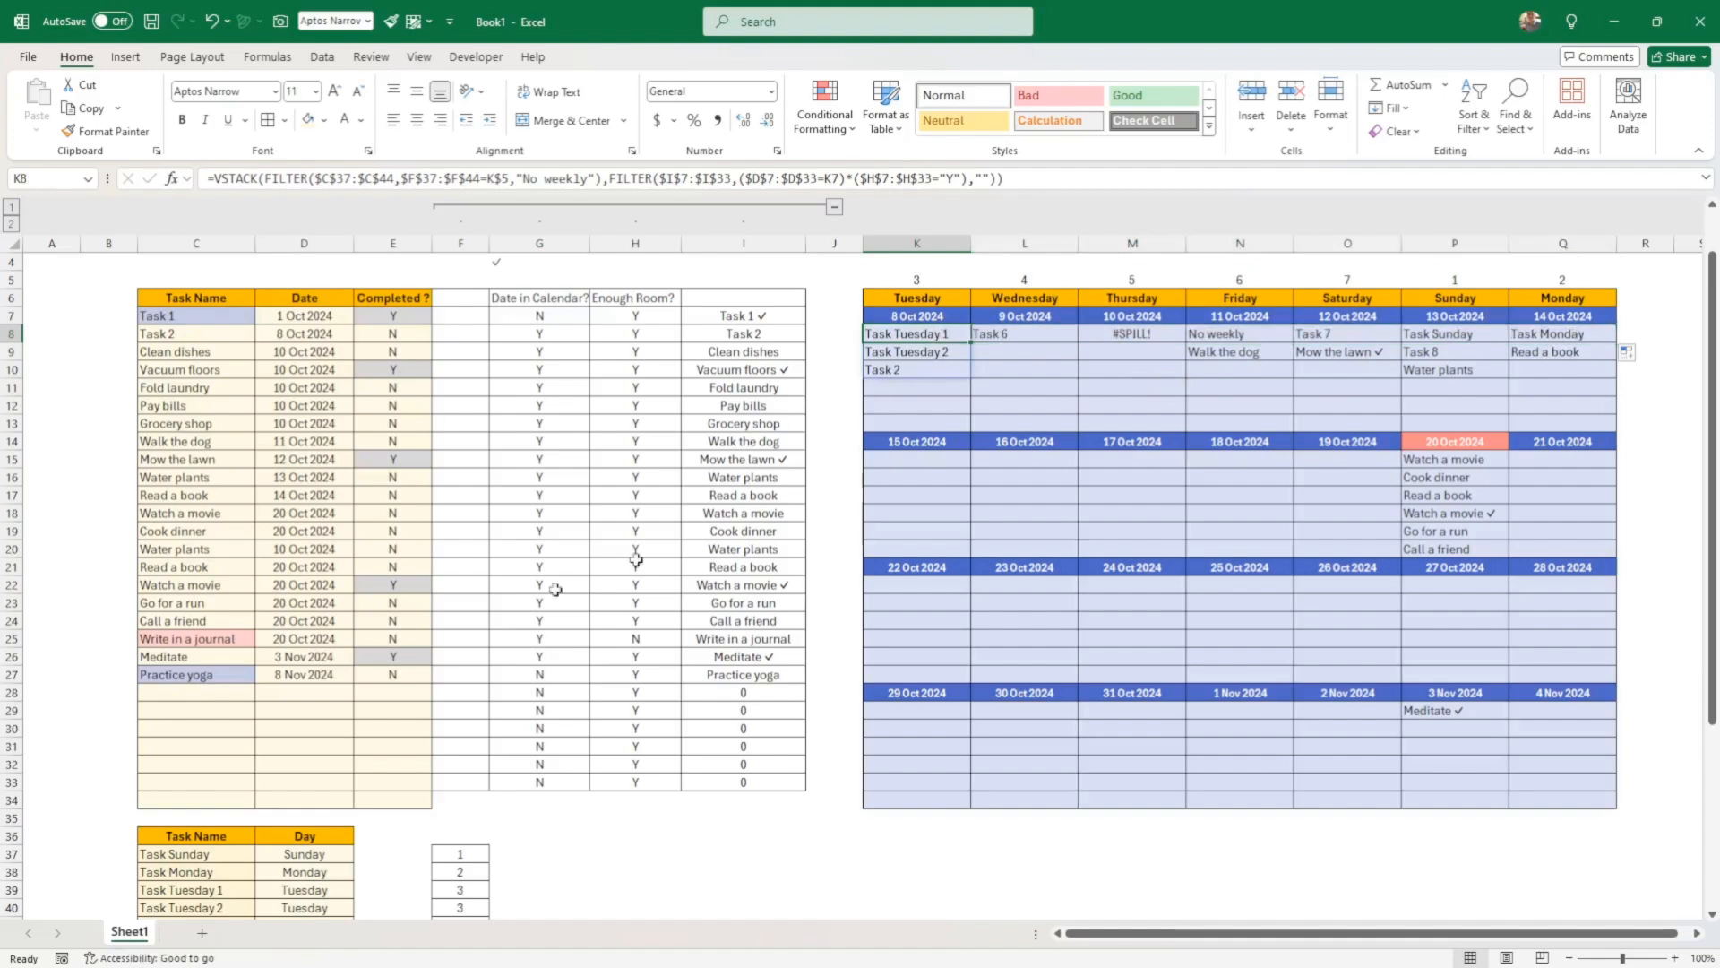
Change the day of Task 6 in the recurring task list (D42) to Thursday
scroll(448, 555, "down", 4)
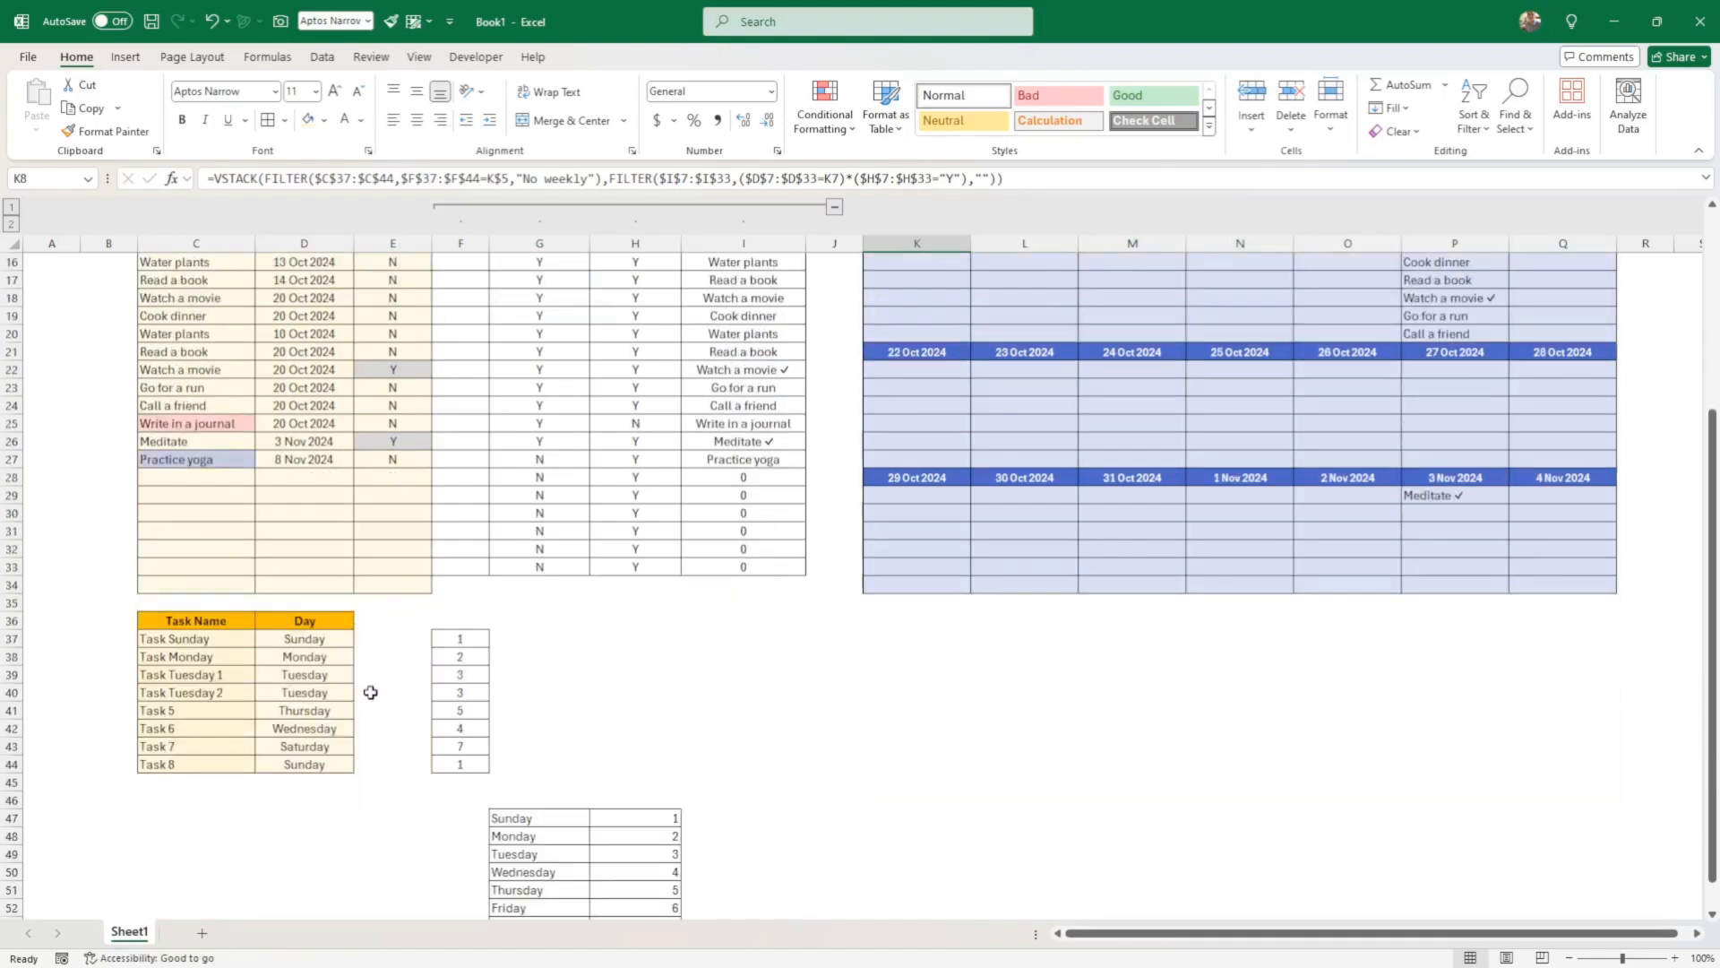
scroll(895, 449, "up", 3)
scroll(896, 449, "up", 1)
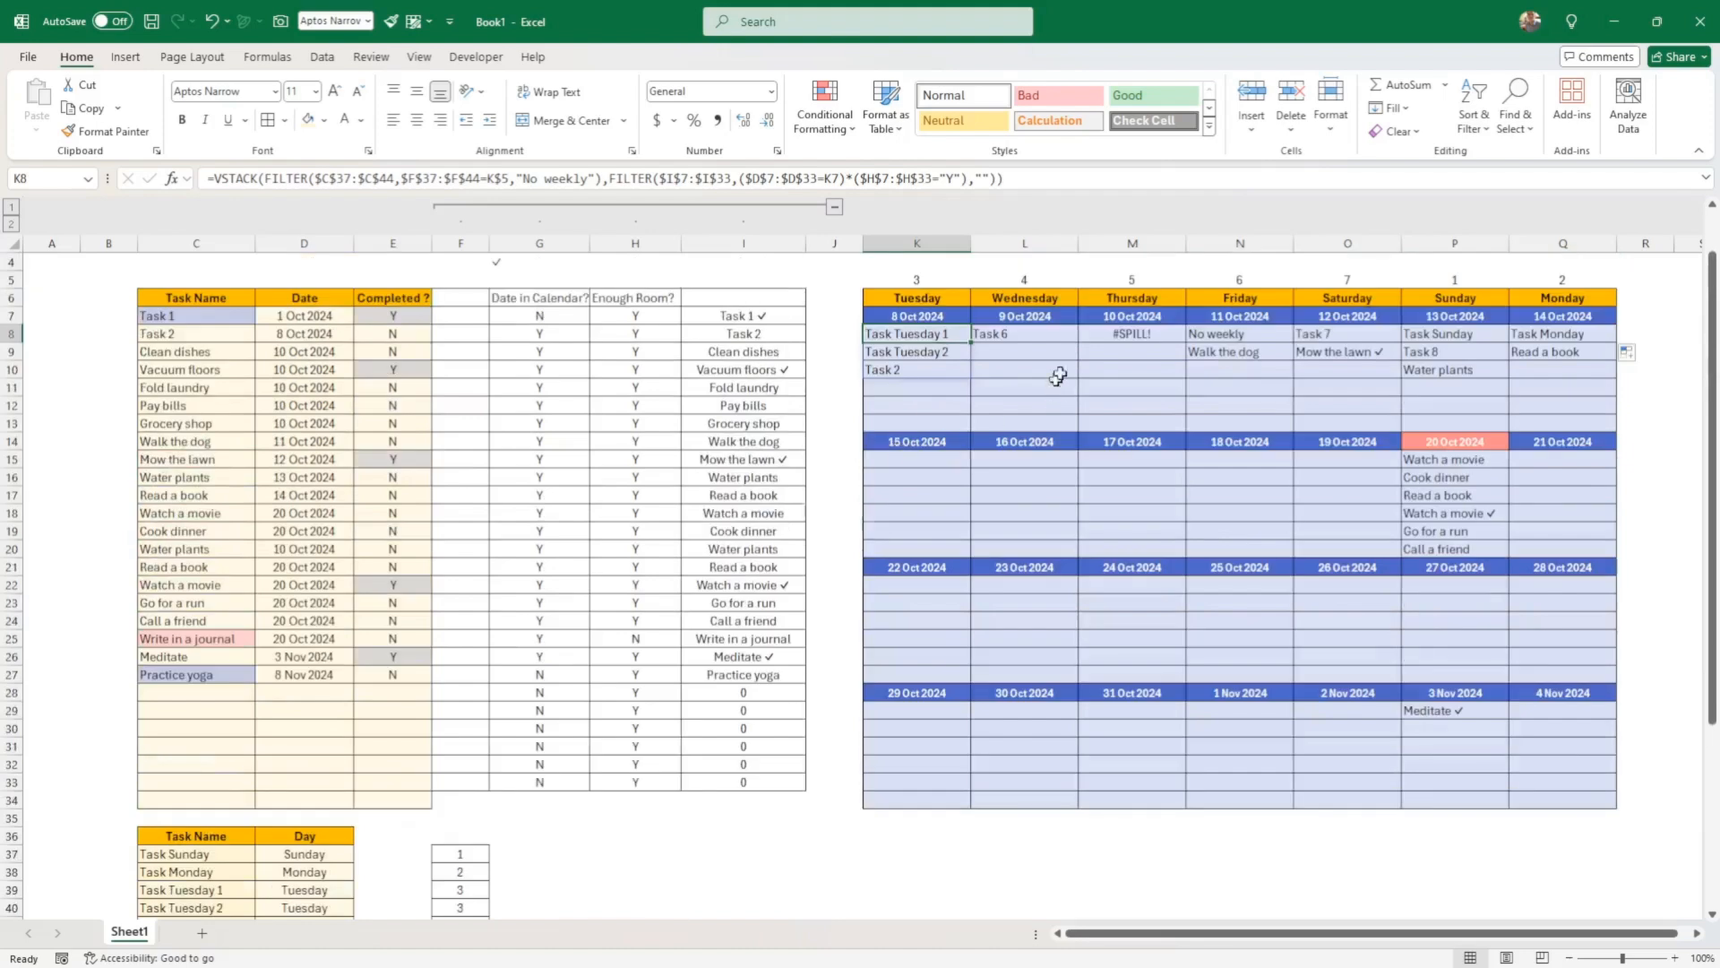
left_click(1014, 335)
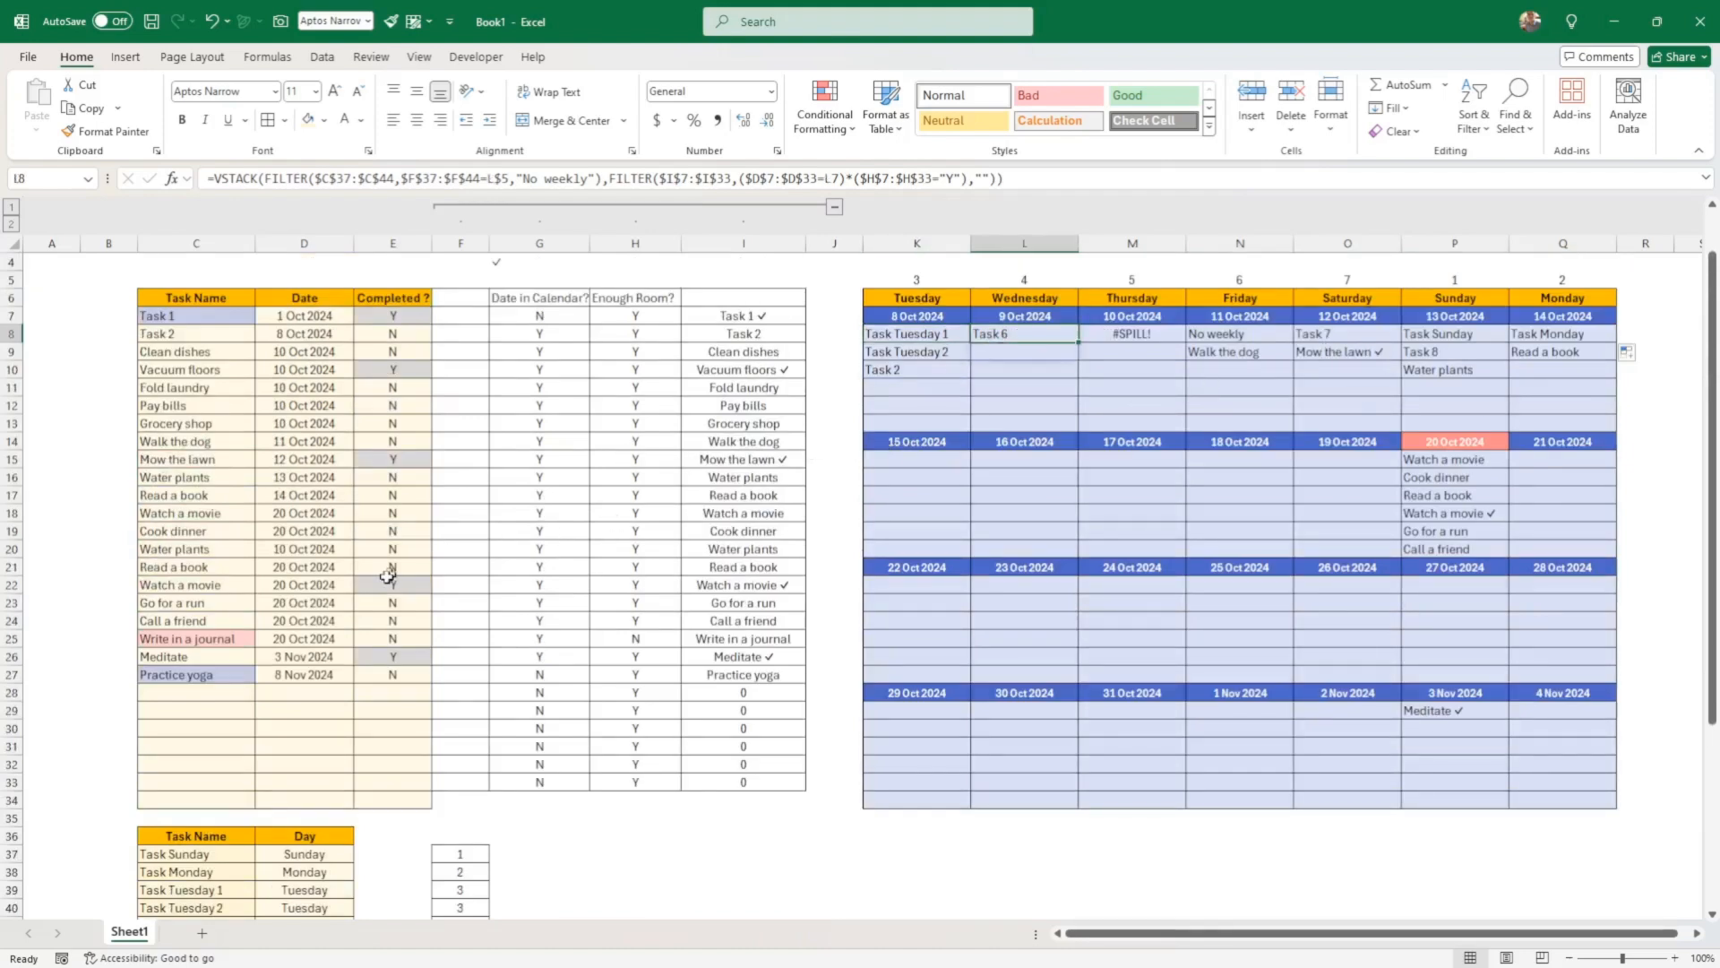
scroll(388, 576, "down", 2)
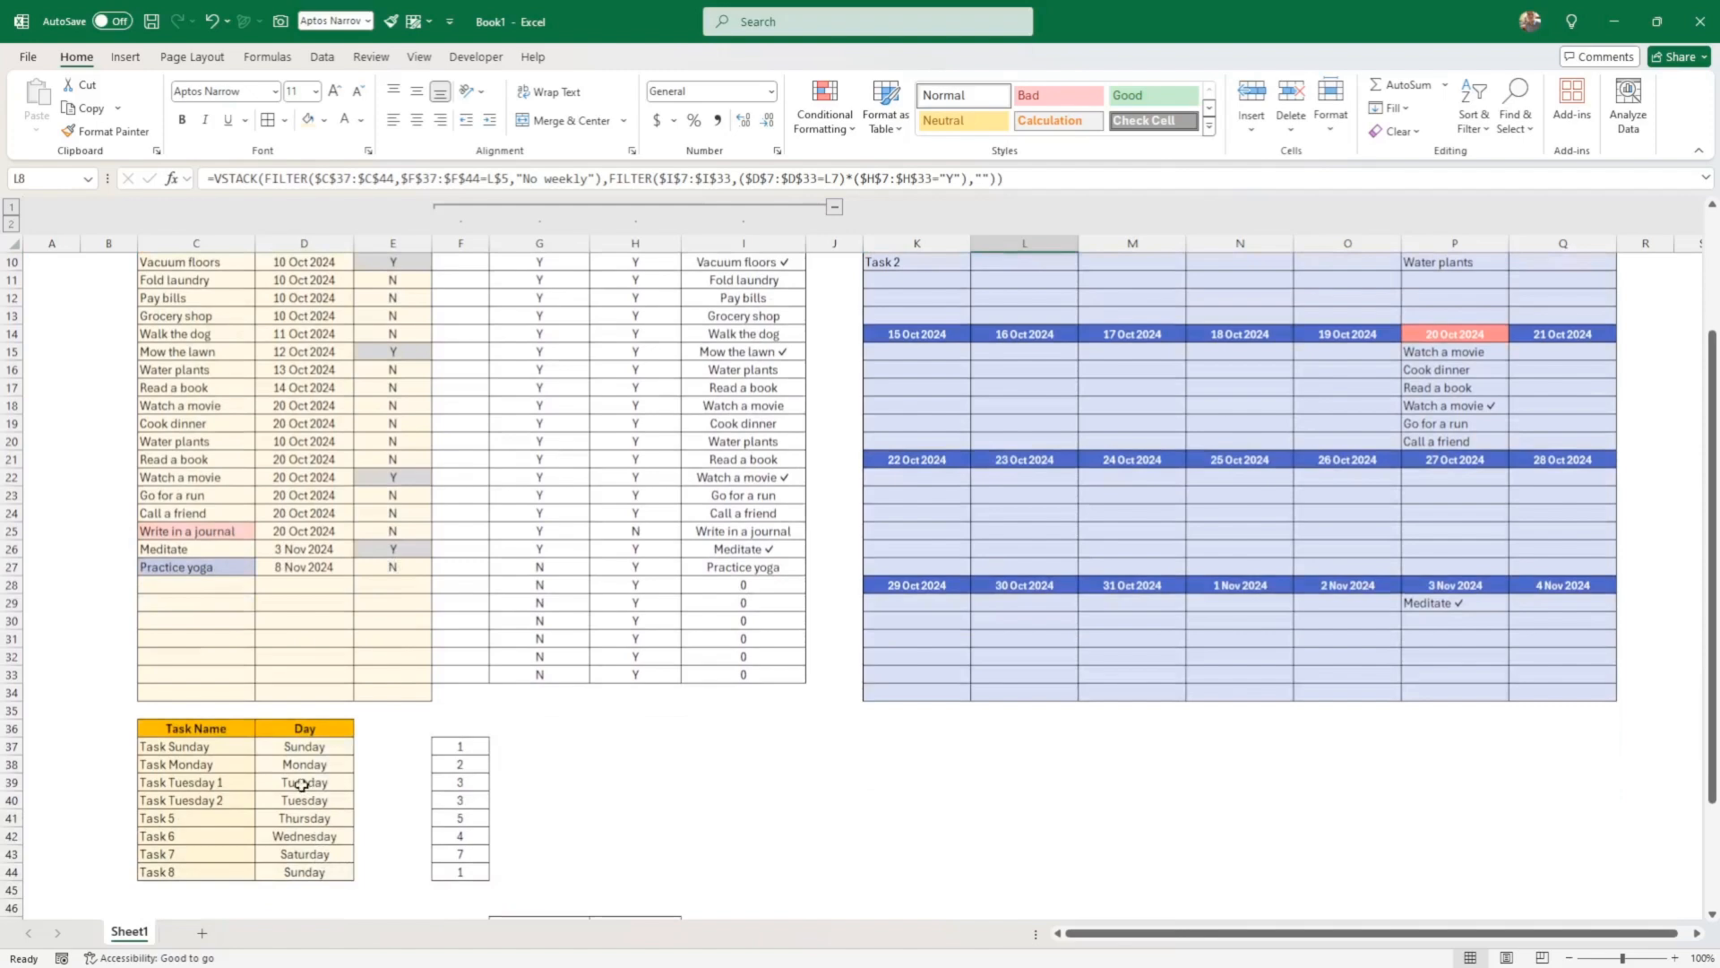
scroll(926, 564, "up", 3)
scroll(473, 645, "down", 4)
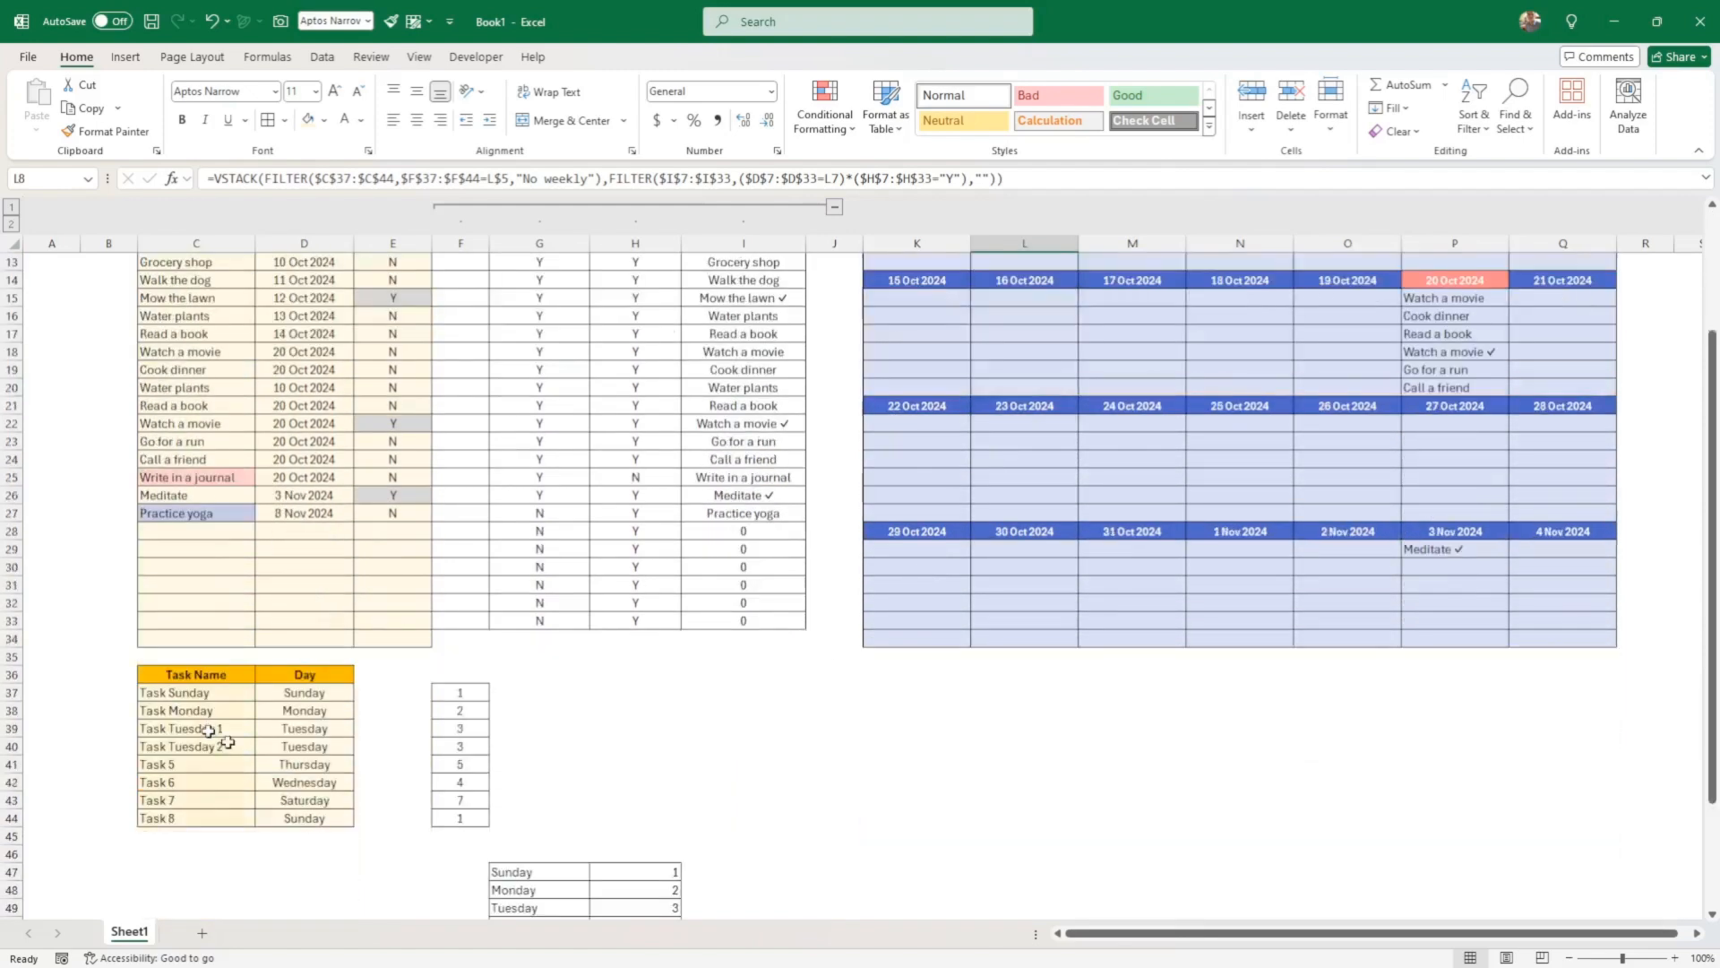
left_click(285, 781)
left_click(362, 782)
left_click(319, 860)
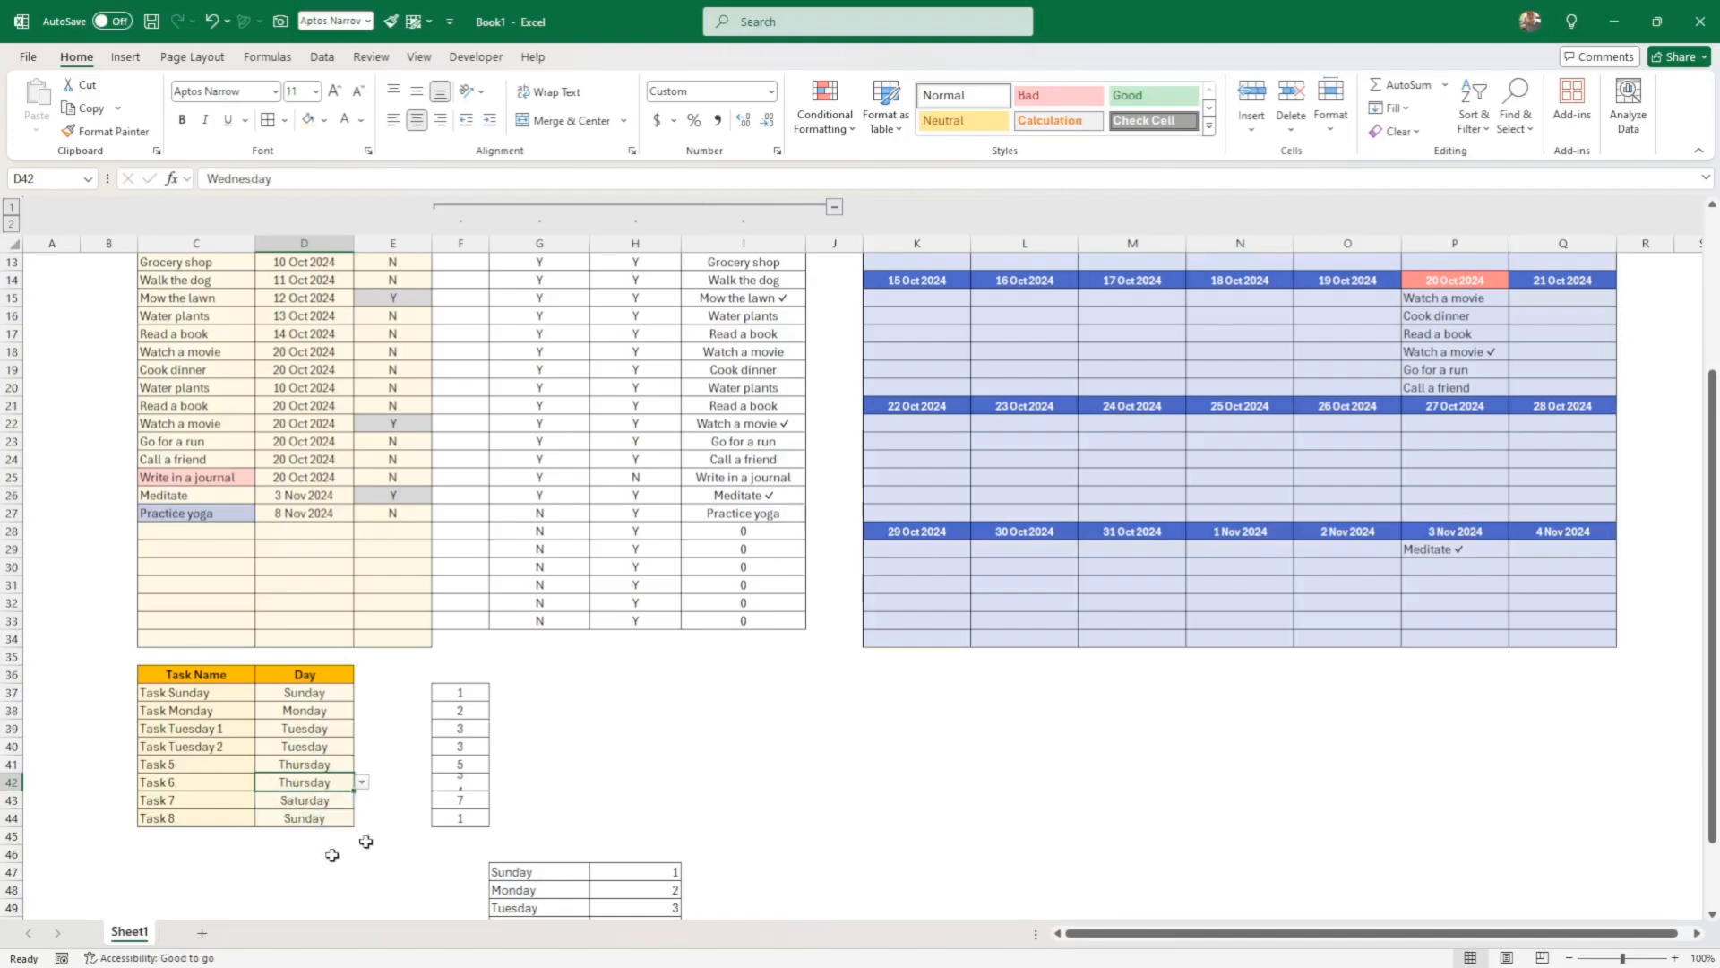
Check the Wednesday formula in L8 and set the Clean dishes date in D9 to 9 Oct 2024
scroll(1005, 485, "up", 3)
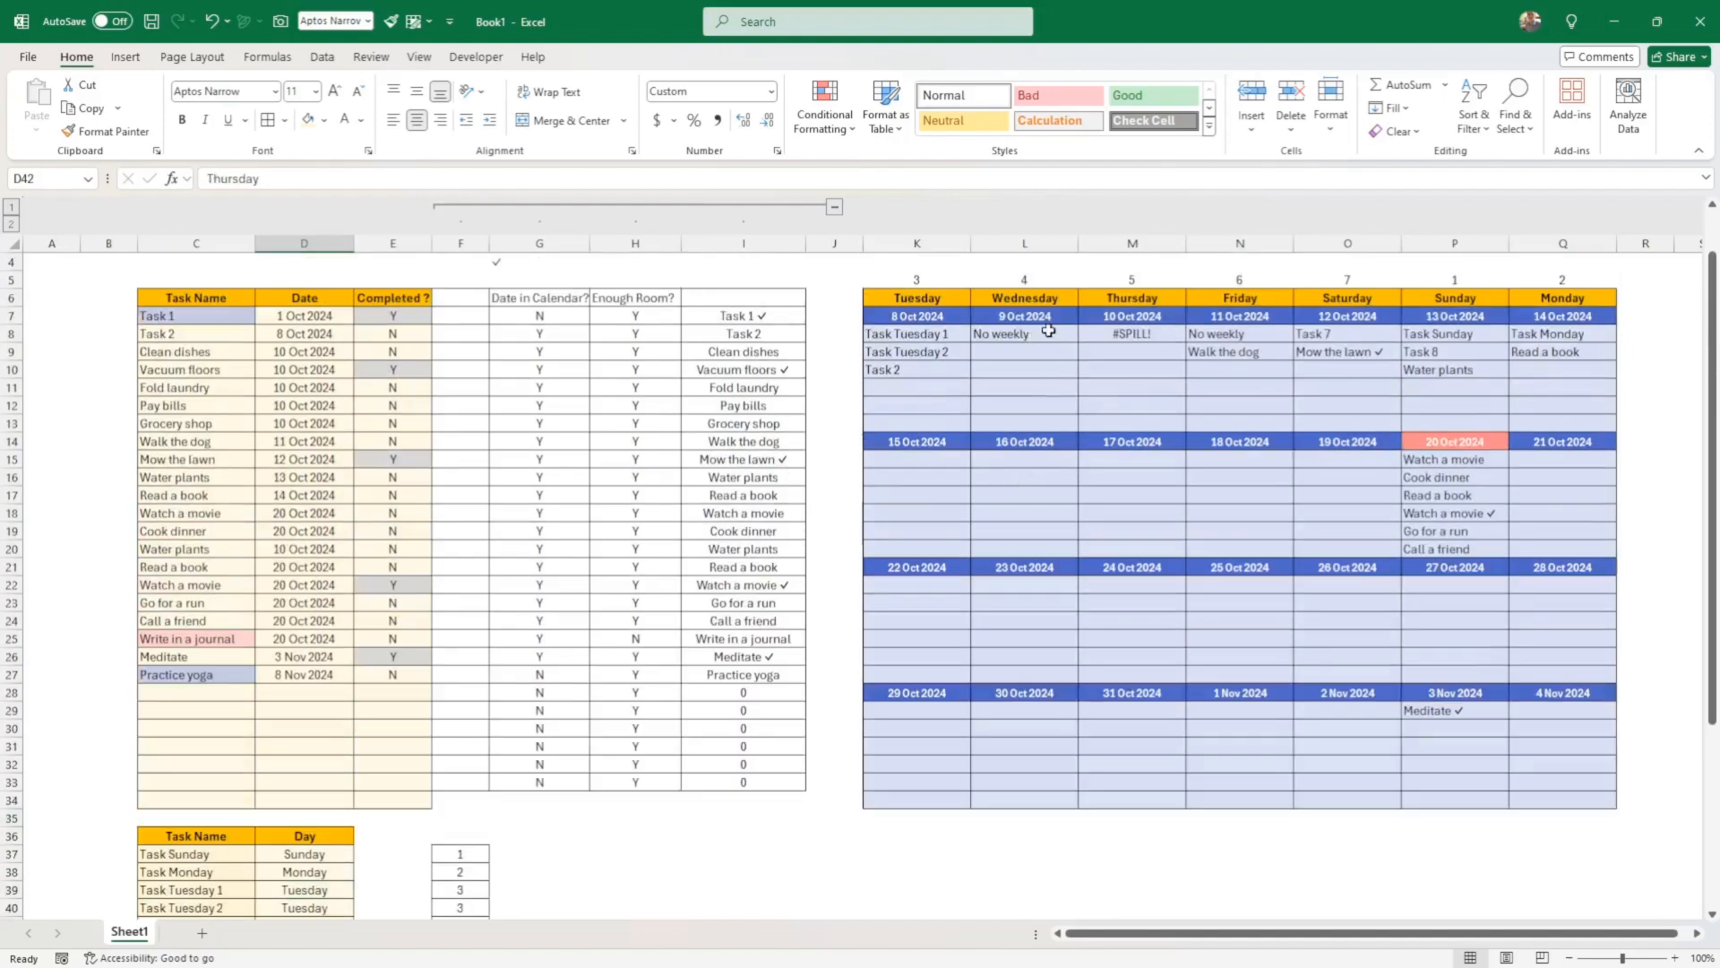
left_click(1044, 334)
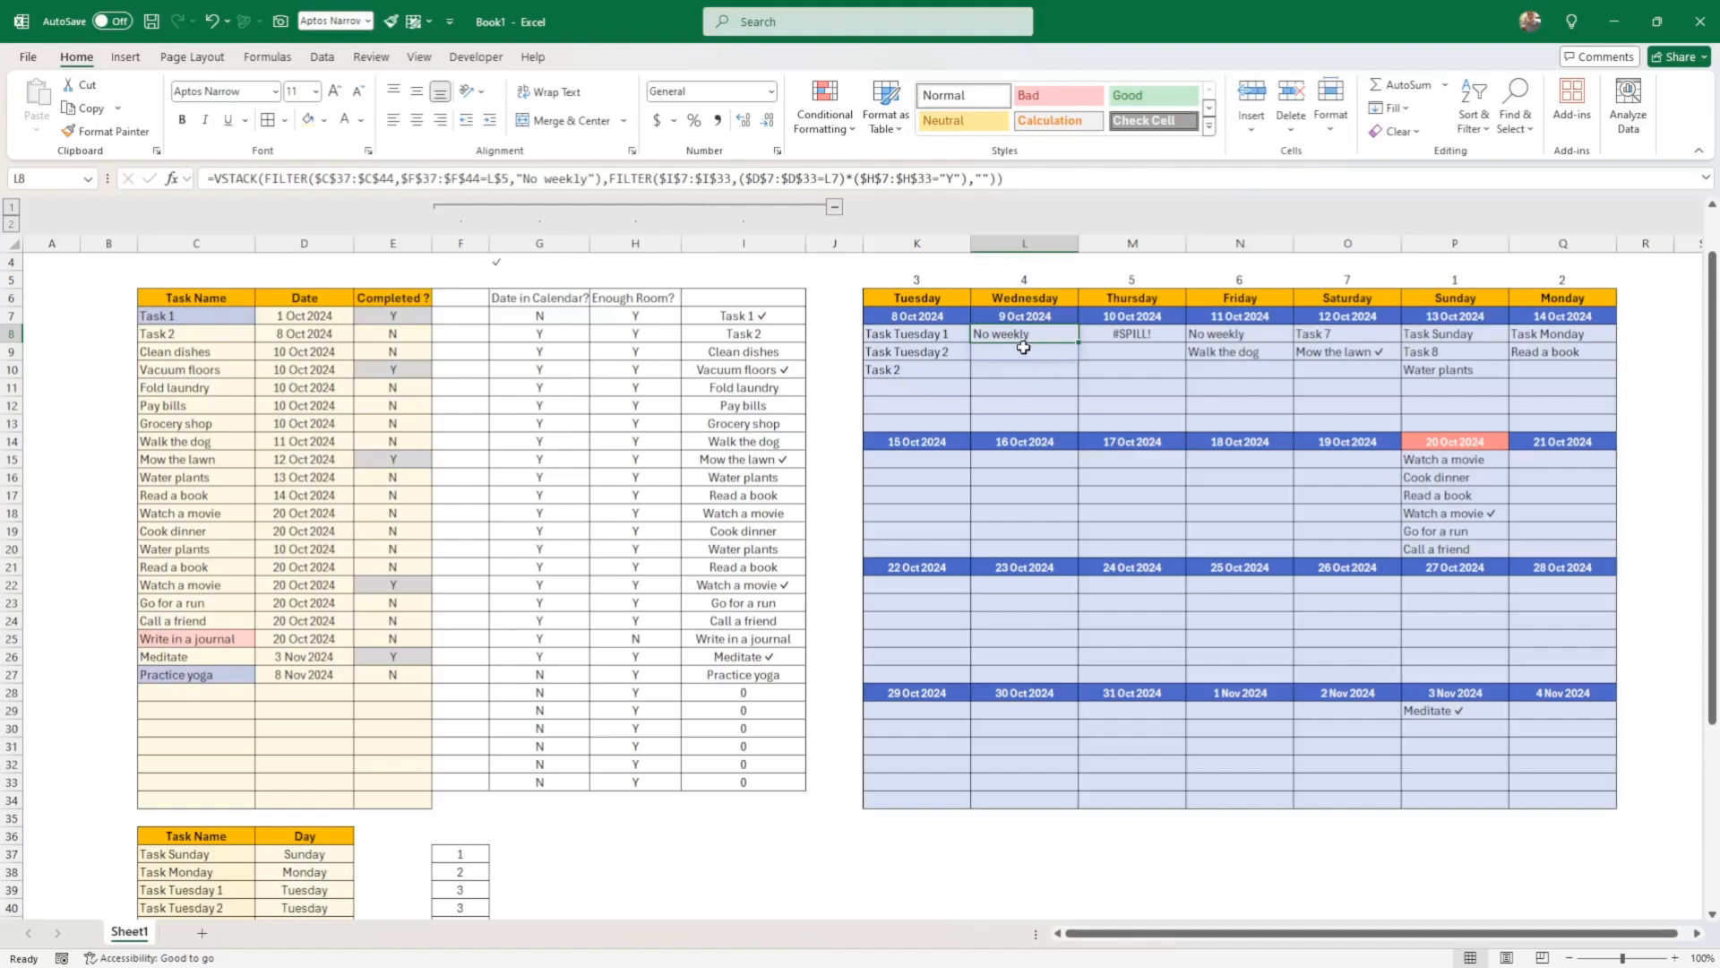
left_click(309, 351)
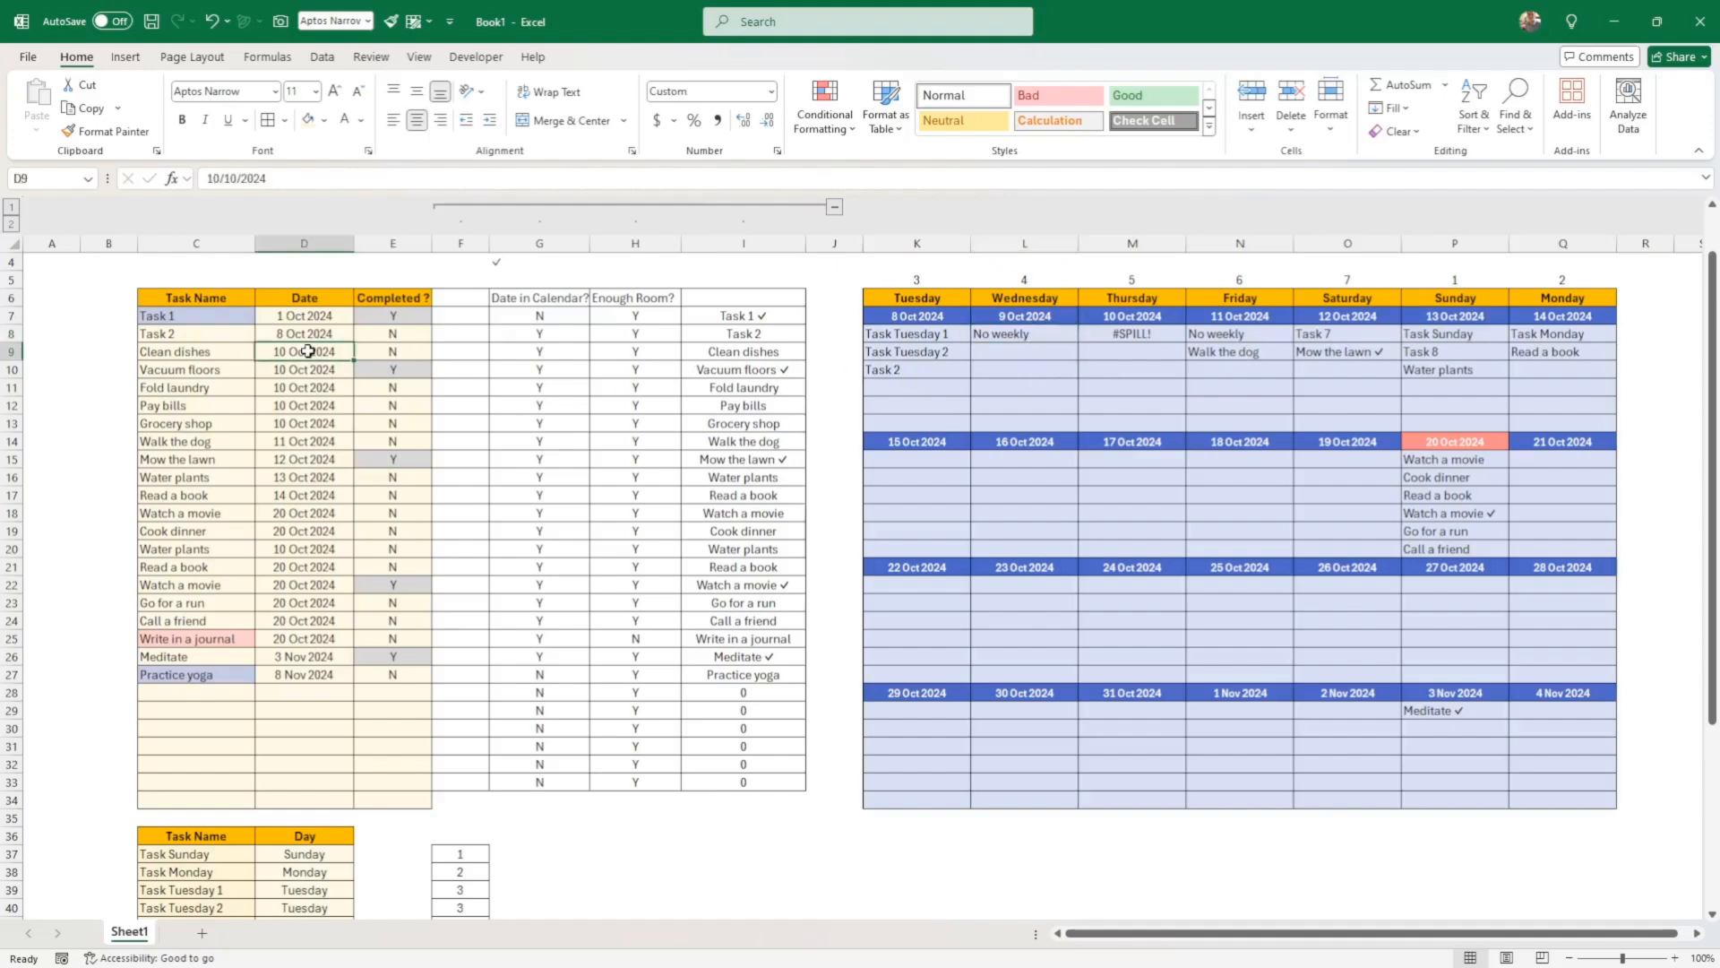
type("9")
key("ctrl+Return")
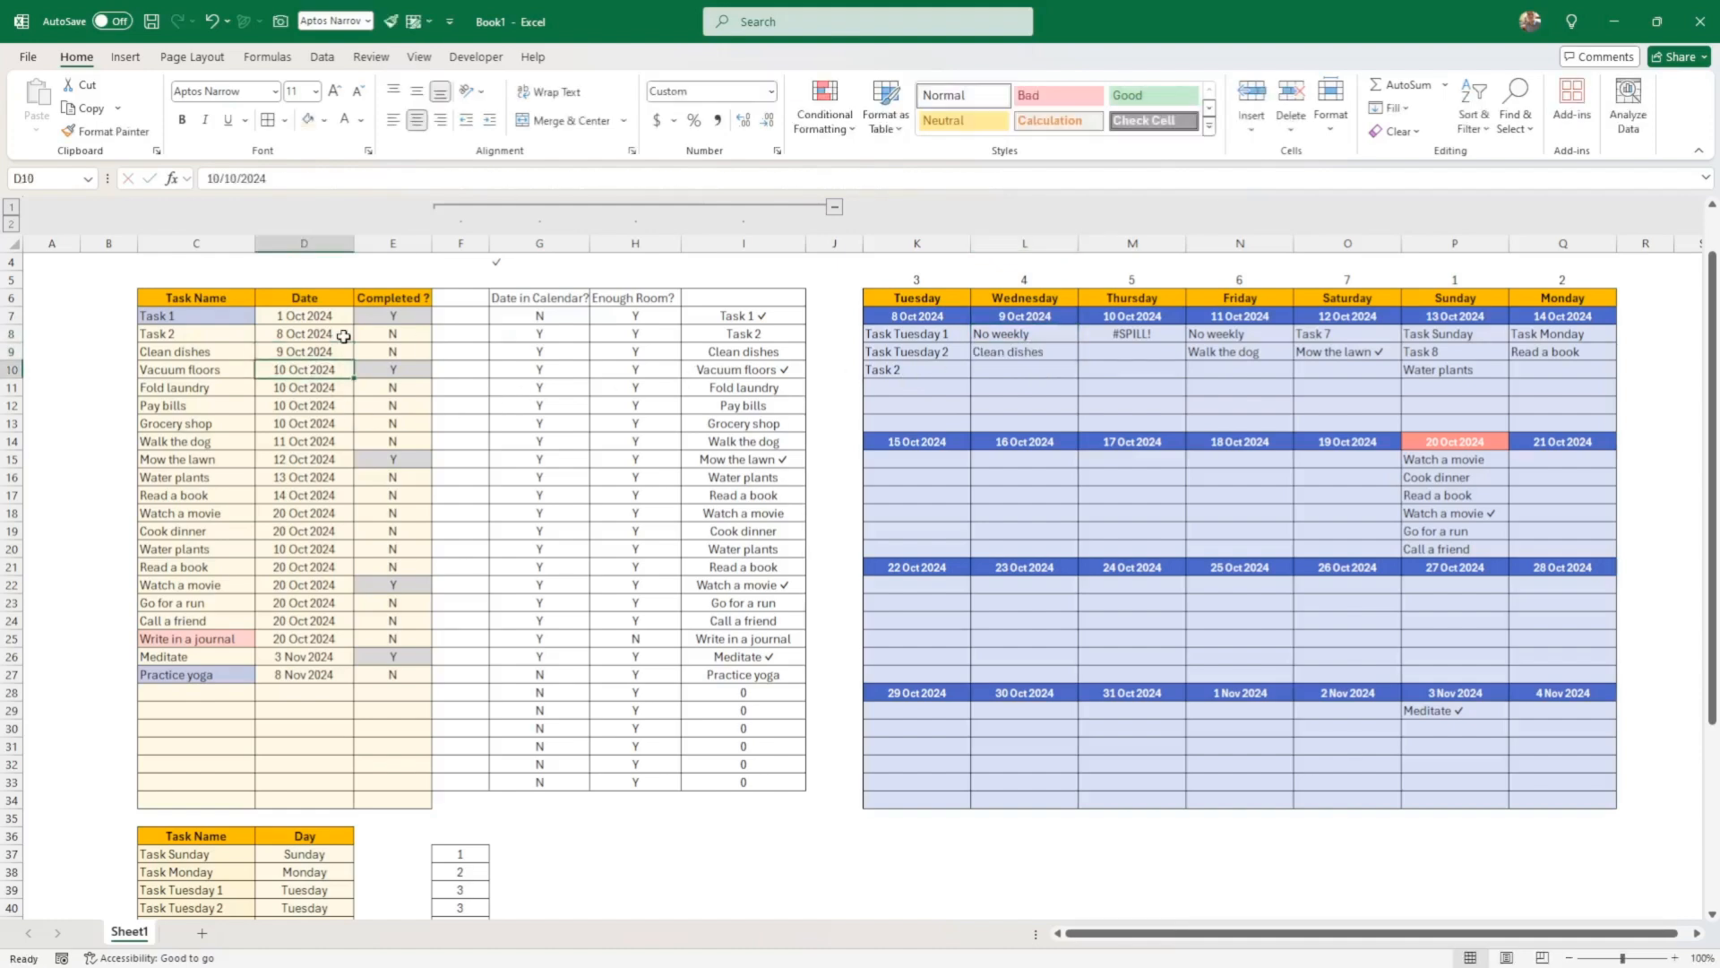
Set the if-empty argument of the recurring-task FILTER in K8 to an empty string ("")
left_click(1035, 333)
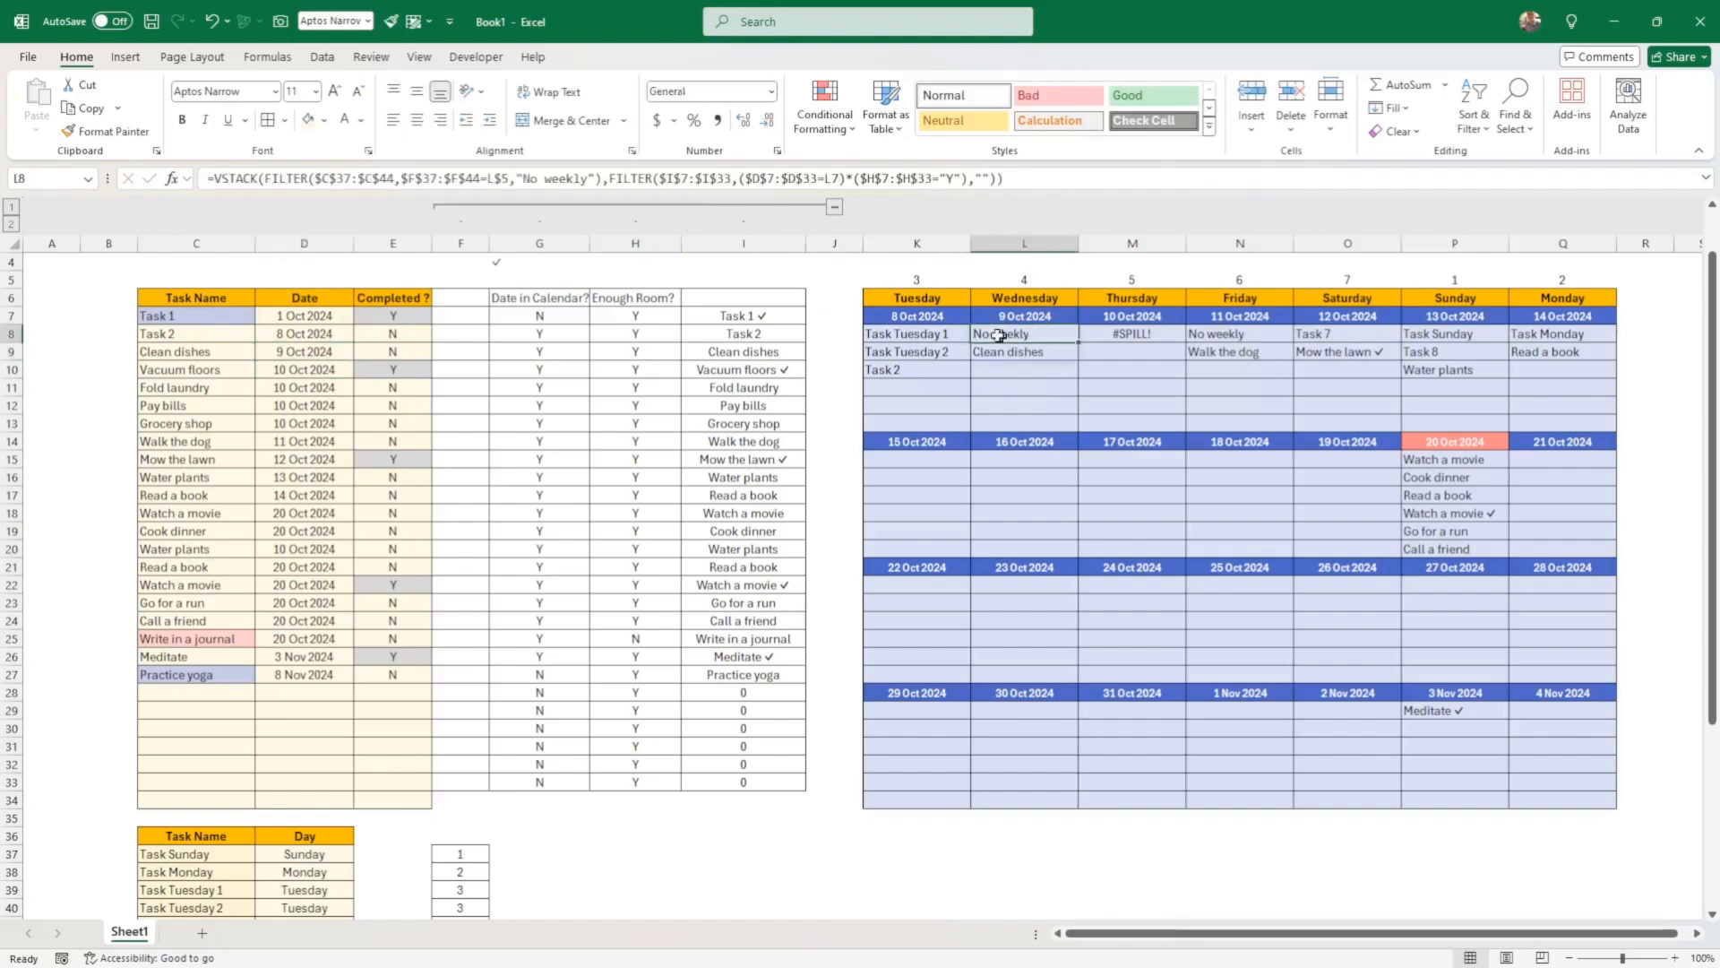
left_click(885, 334)
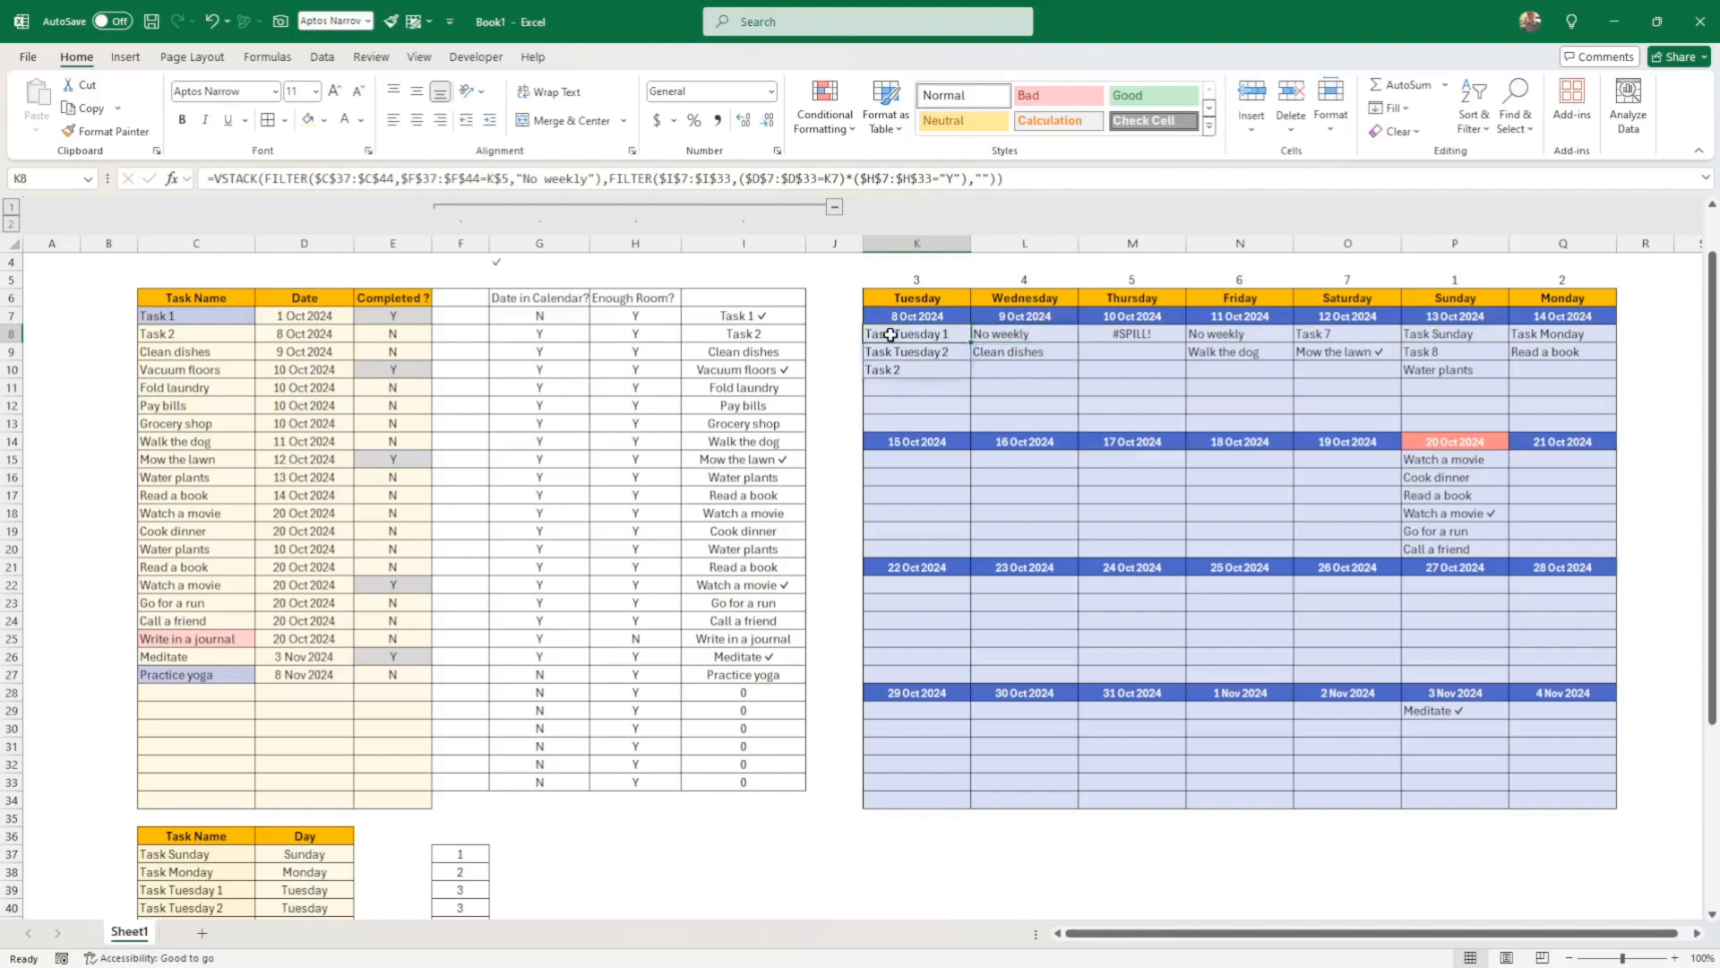
left_click(590, 178)
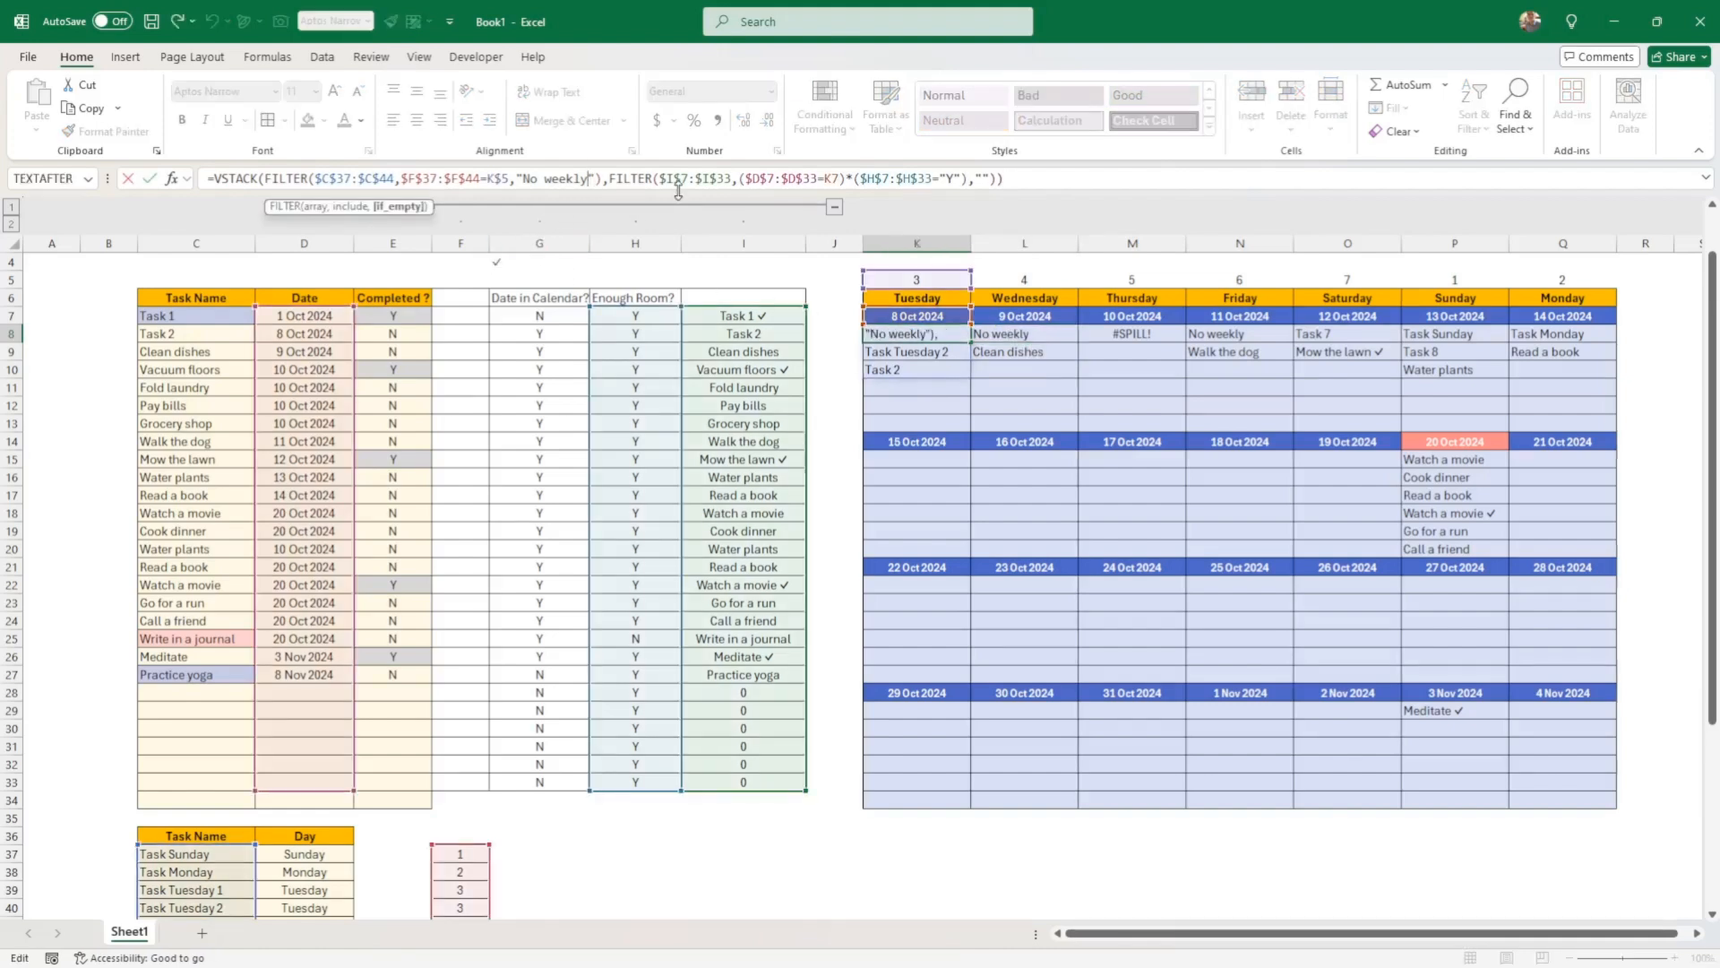
key("BackSpace")
key("BackSpace")
key("BackSpace")
key("BackSpace")
key("BackSpace")
key("BackSpace")
key("BackSpace")
key("BackSpace")
key("BackSpace")
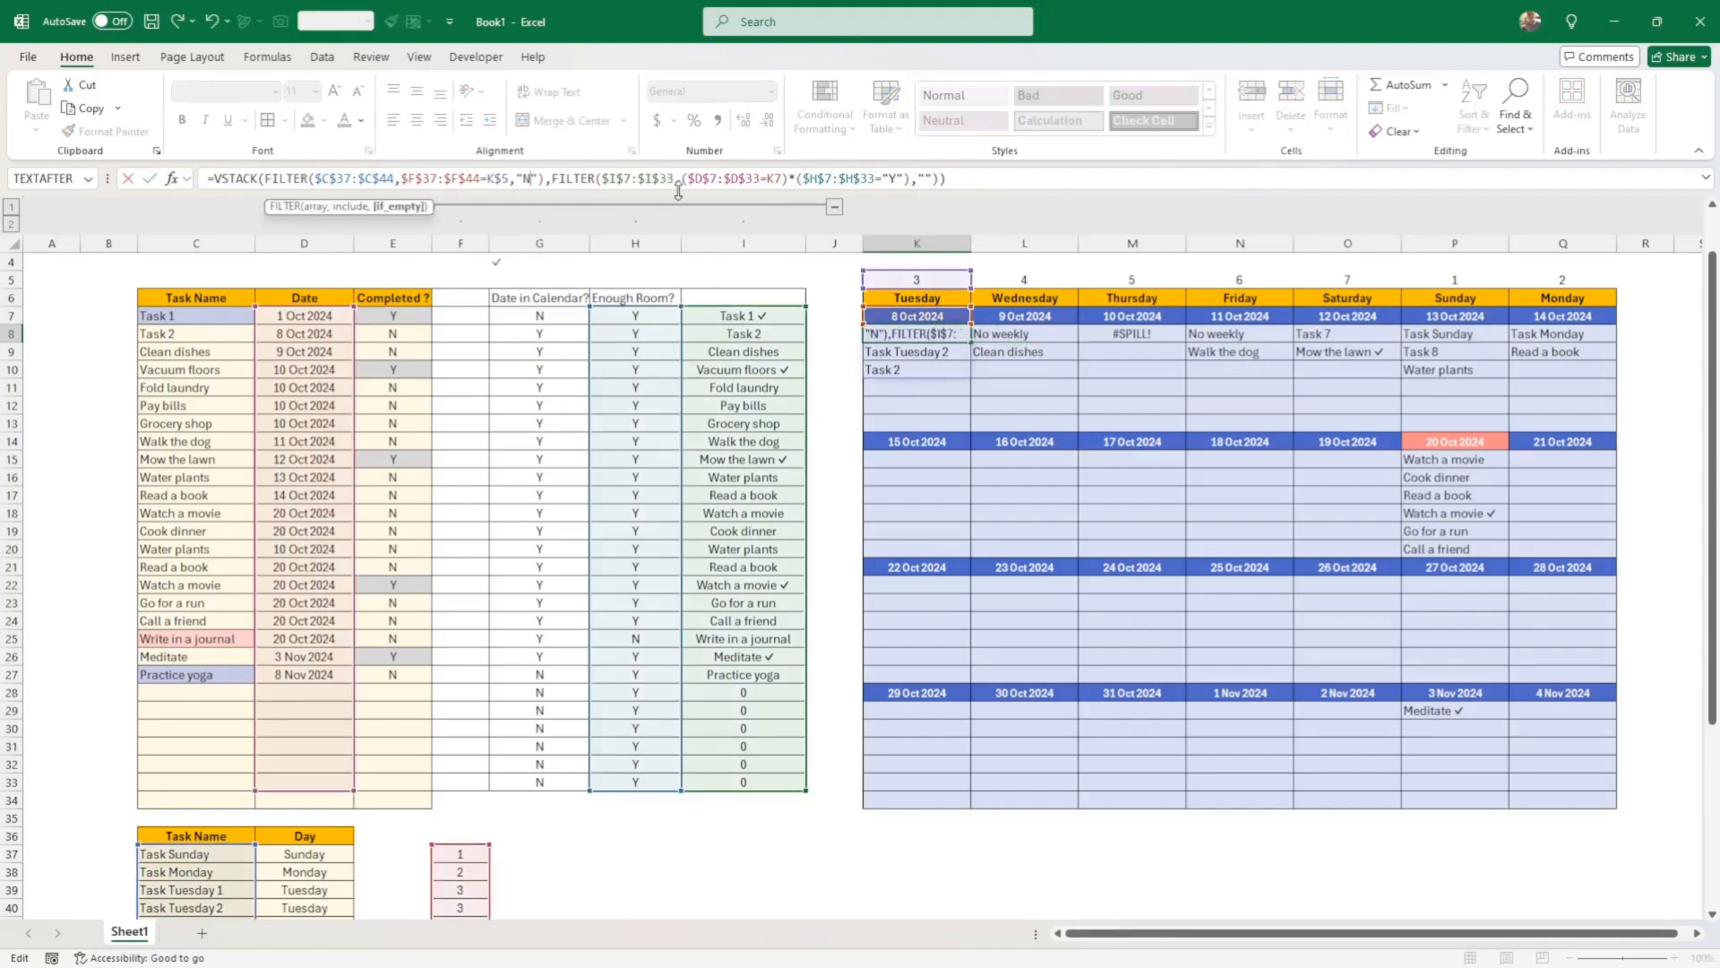
key("Return")
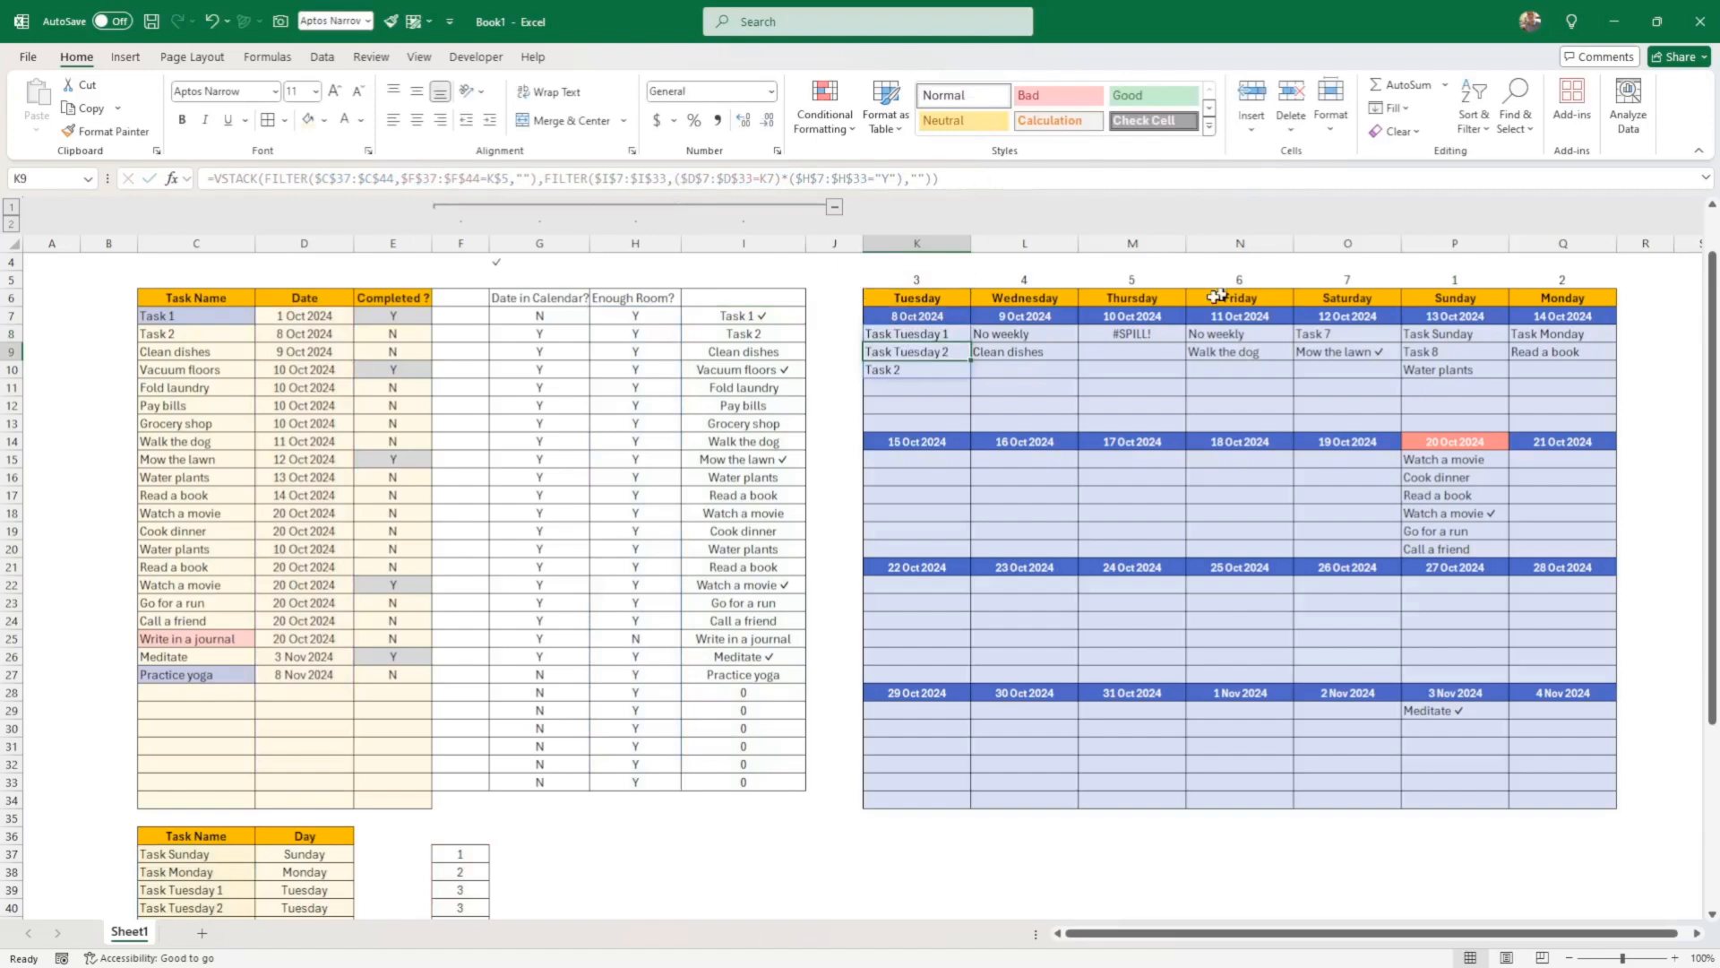
Copy the edited K8 formula with the empty-string argument across to Q8
left_click(947, 335)
left_click_drag(970, 343, 1586, 345)
left_click(1253, 403)
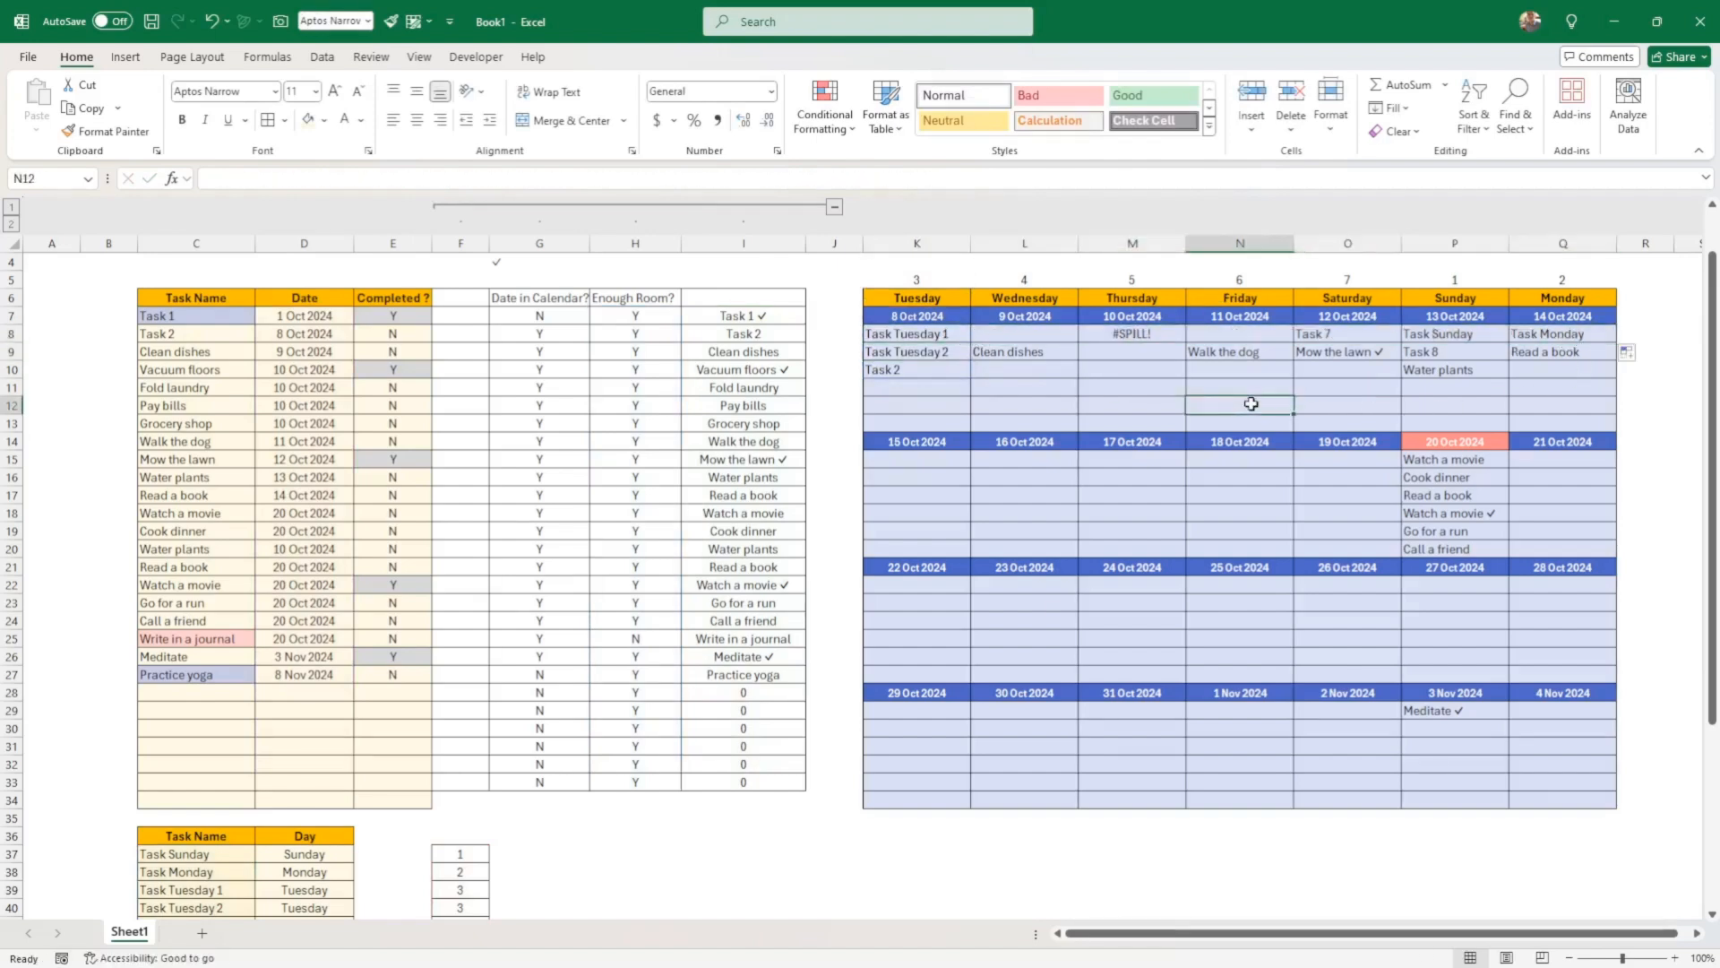
Wrap the VSTACK formula in K8 in an IF whose test starts with COUNTIF over F37:F44, making the F37 reference absolute
left_click(1004, 334)
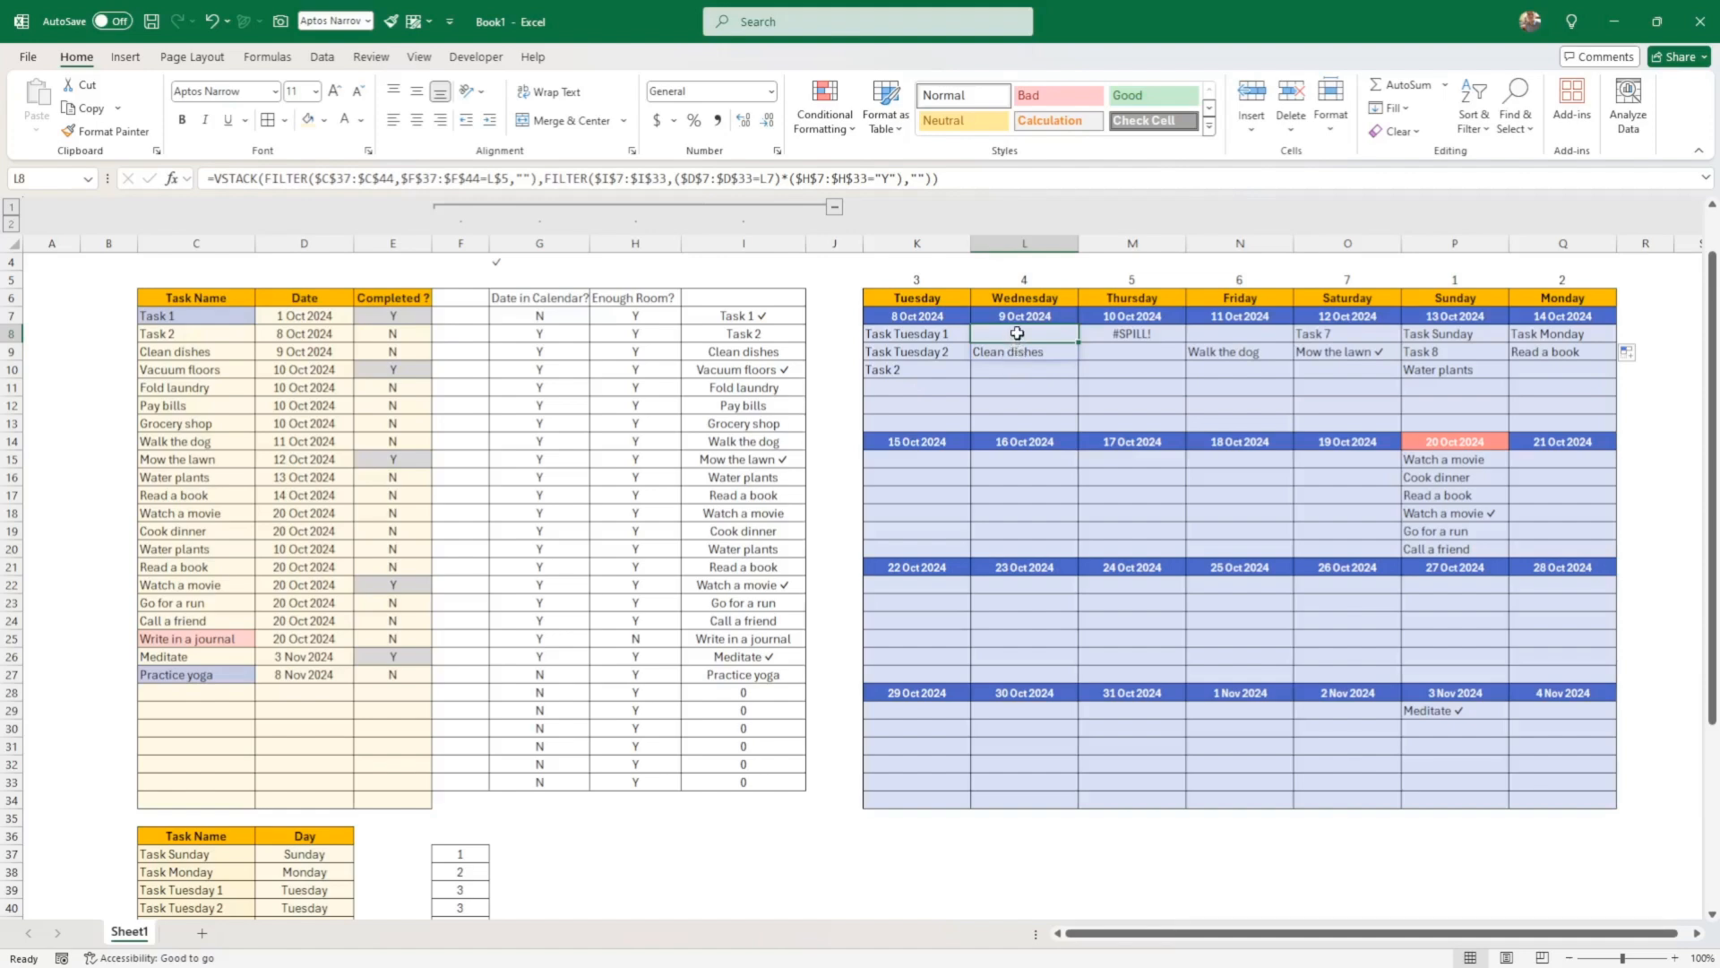
left_click(943, 334)
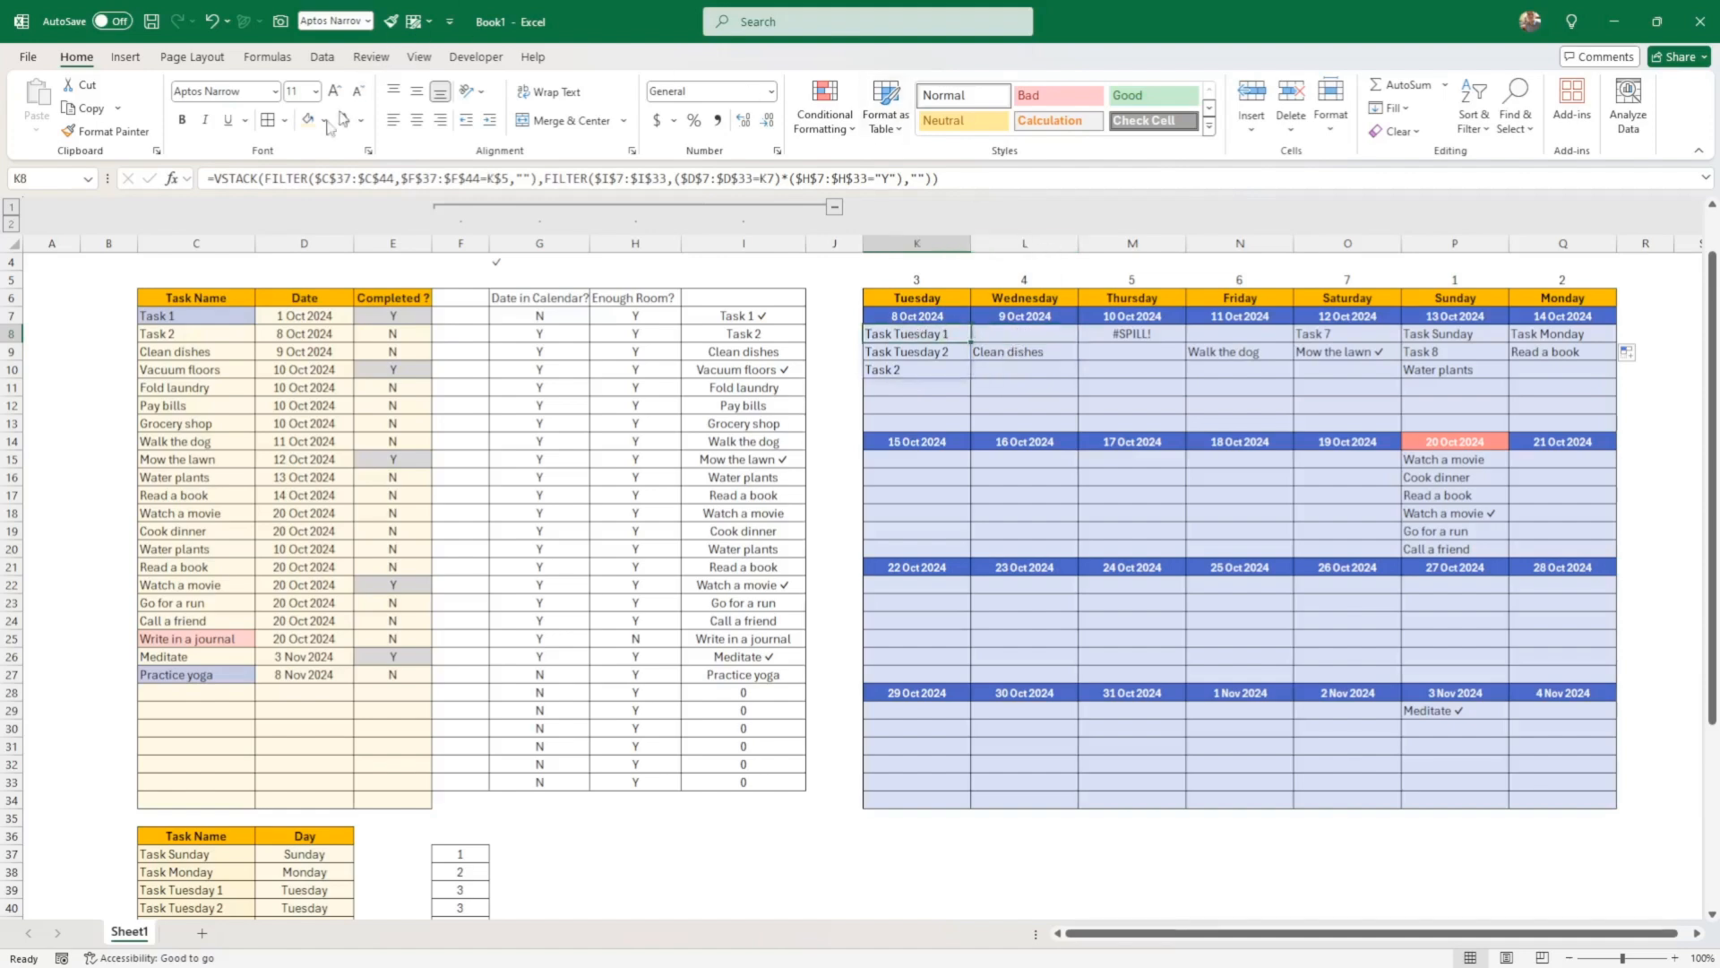
left_click(217, 177)
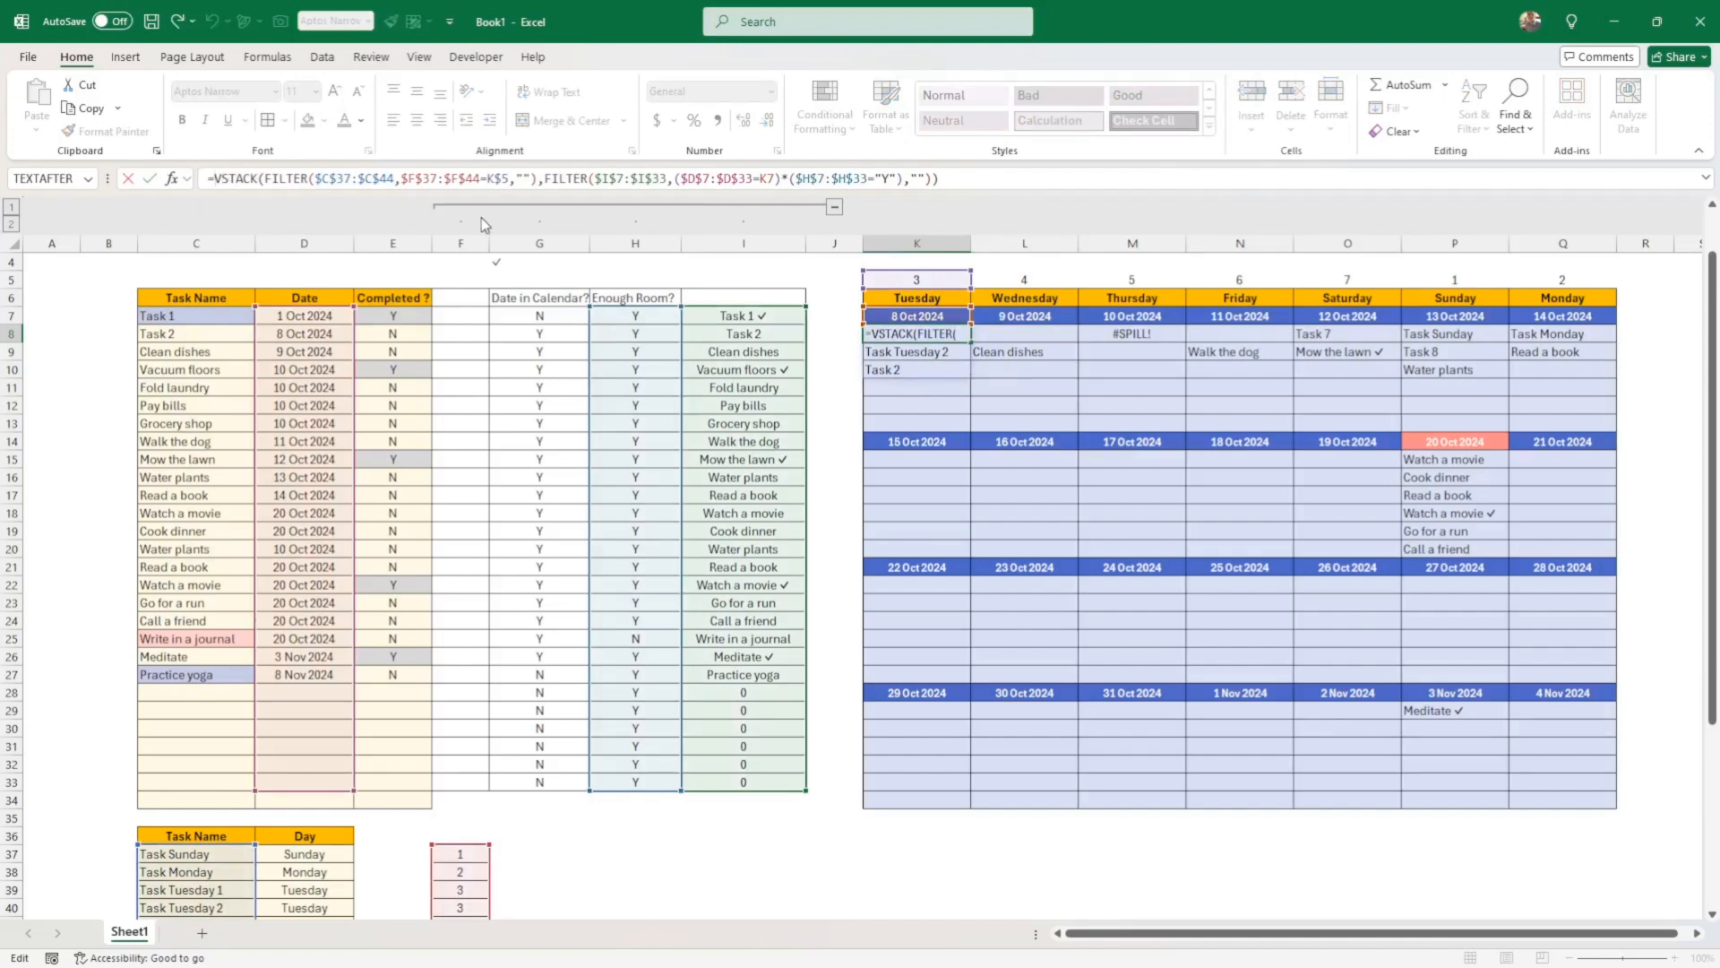
type("if(")
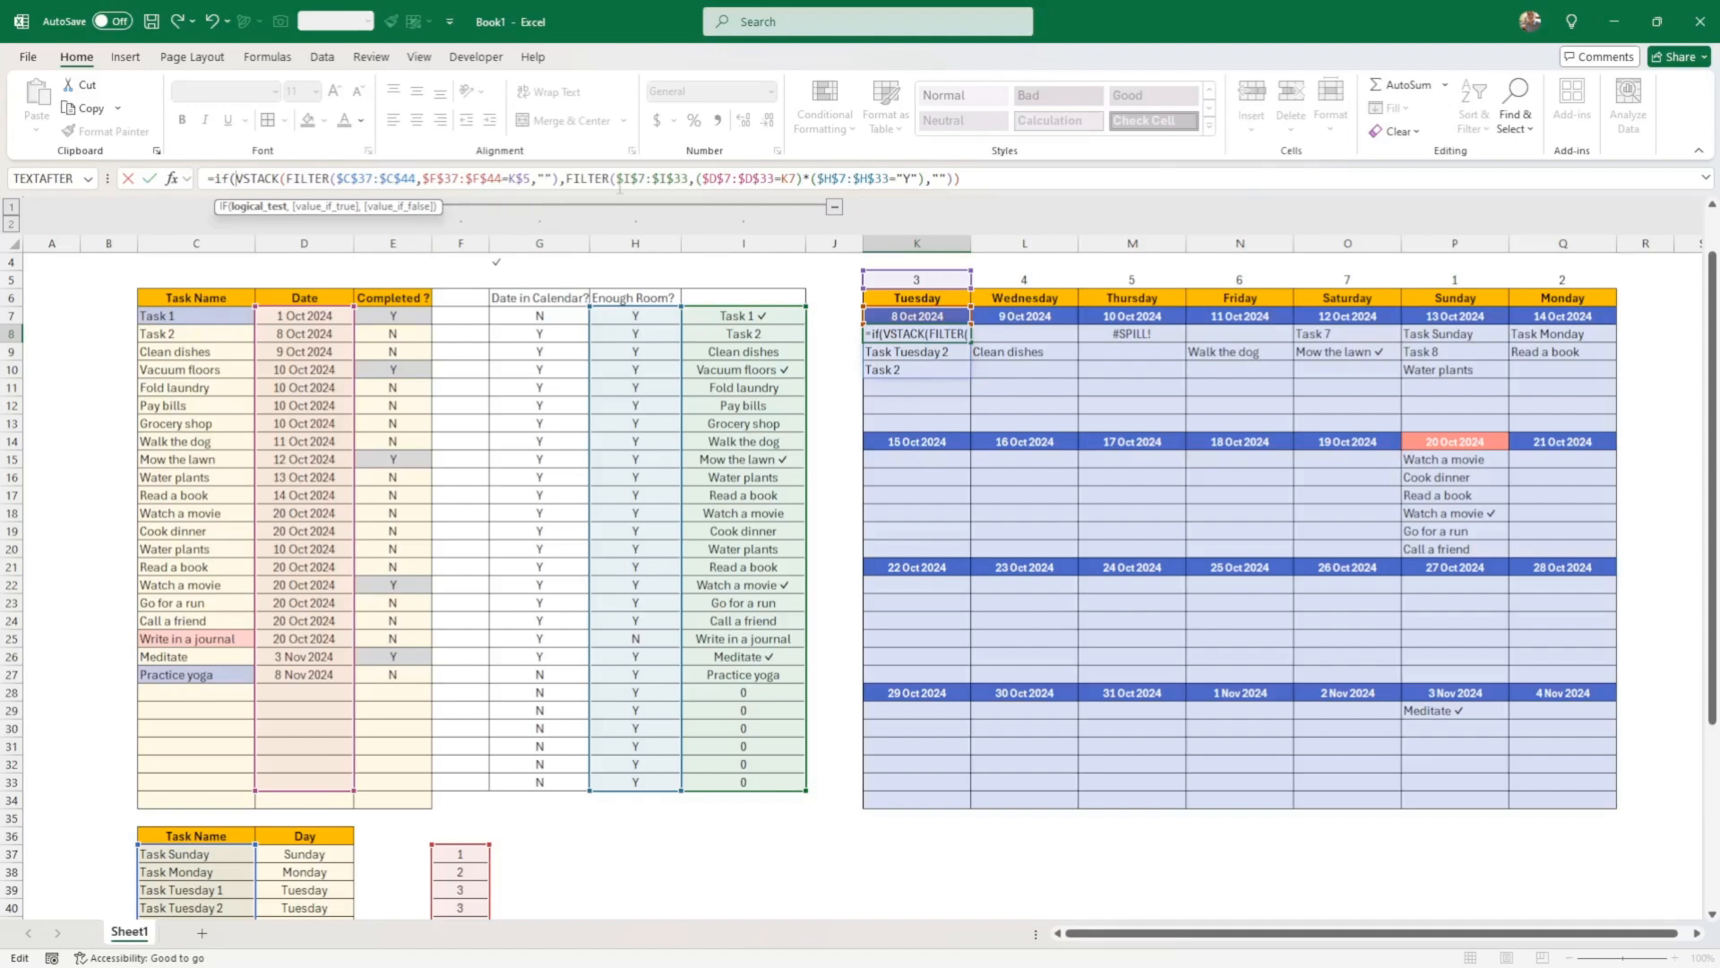
type("countif(")
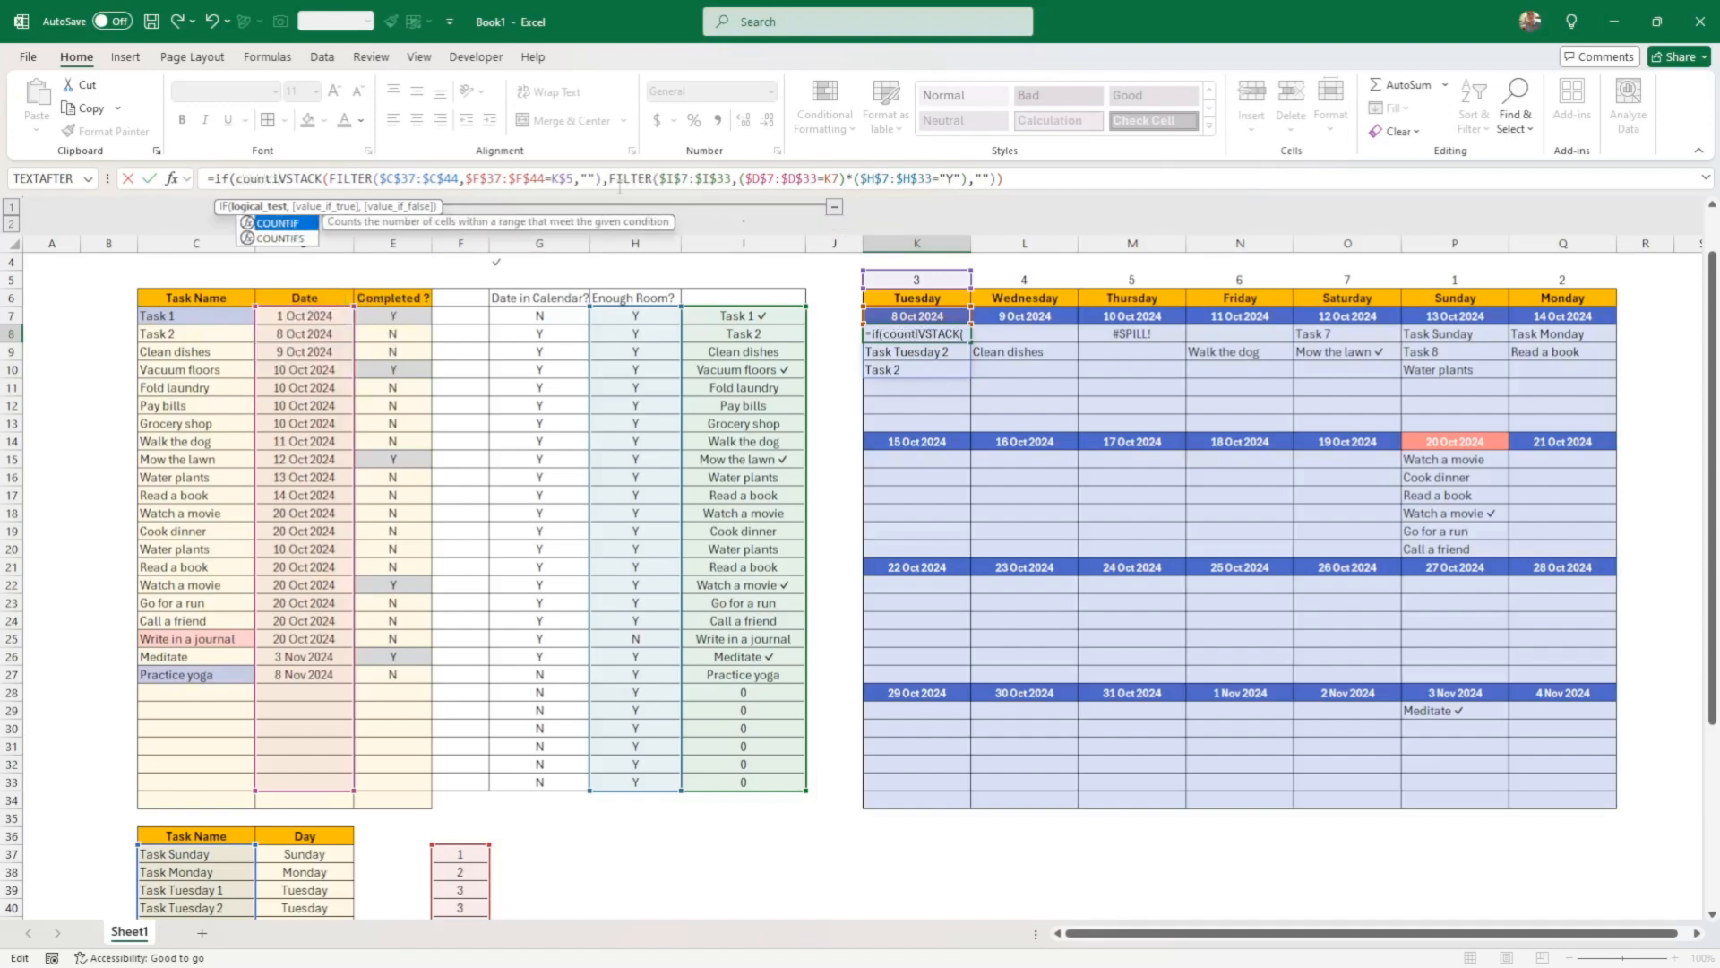
scroll(411, 325, "down", 5)
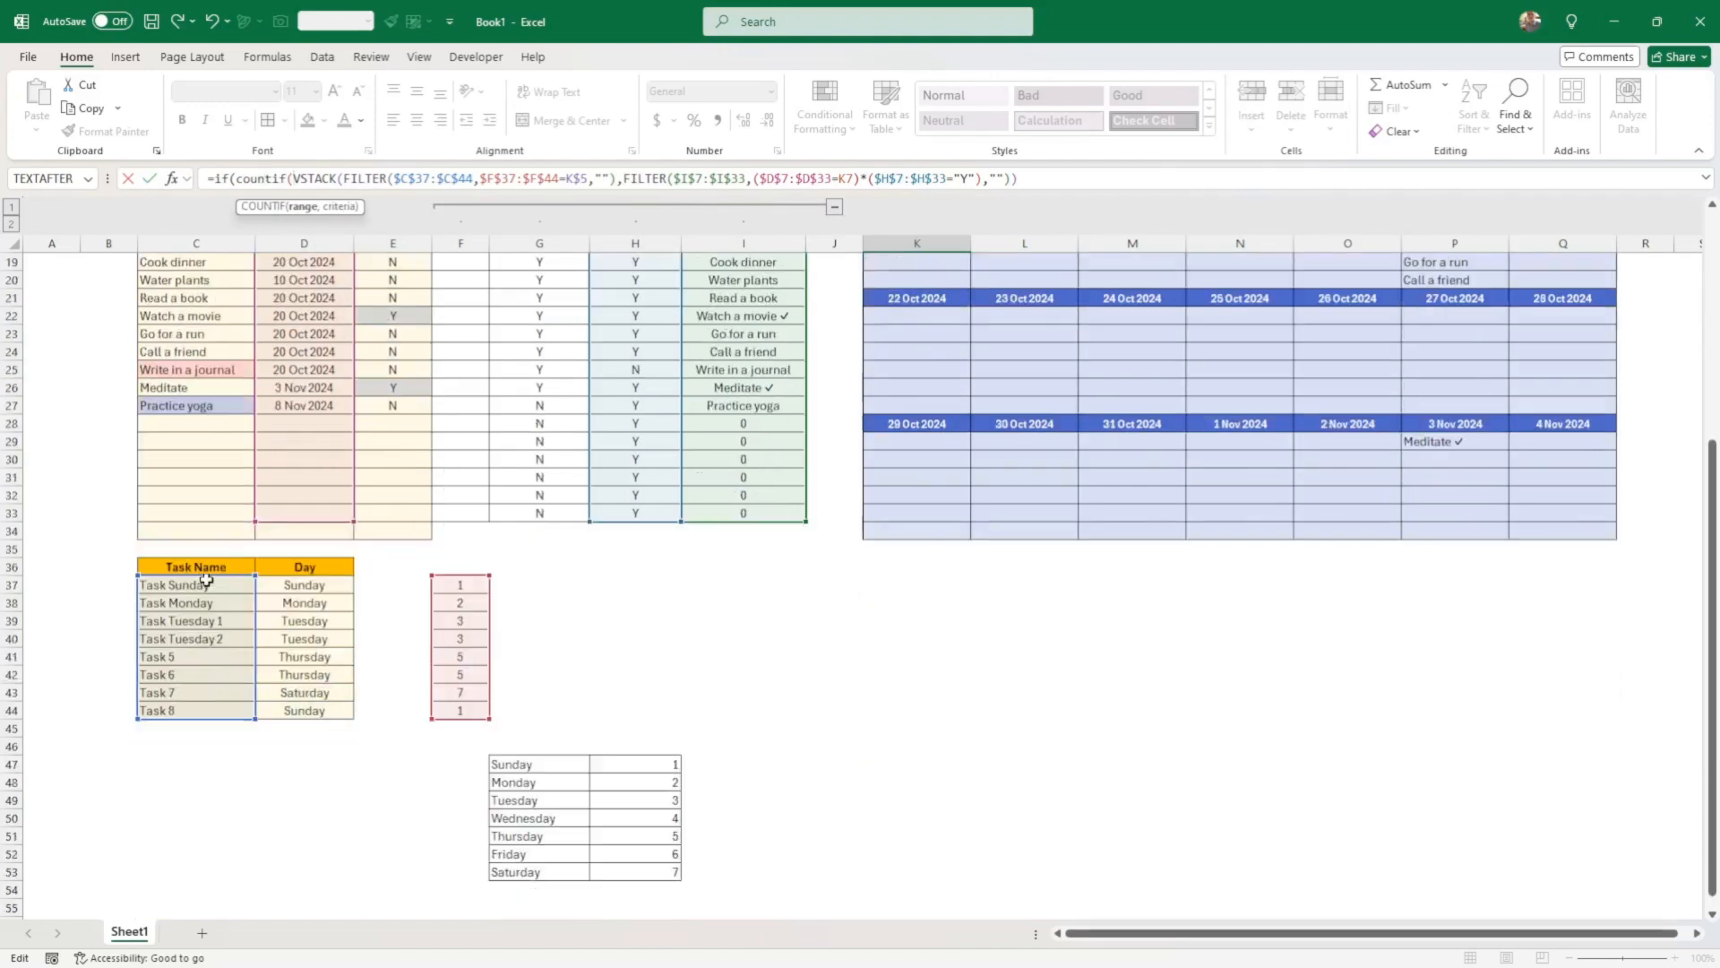
left_click(450, 583)
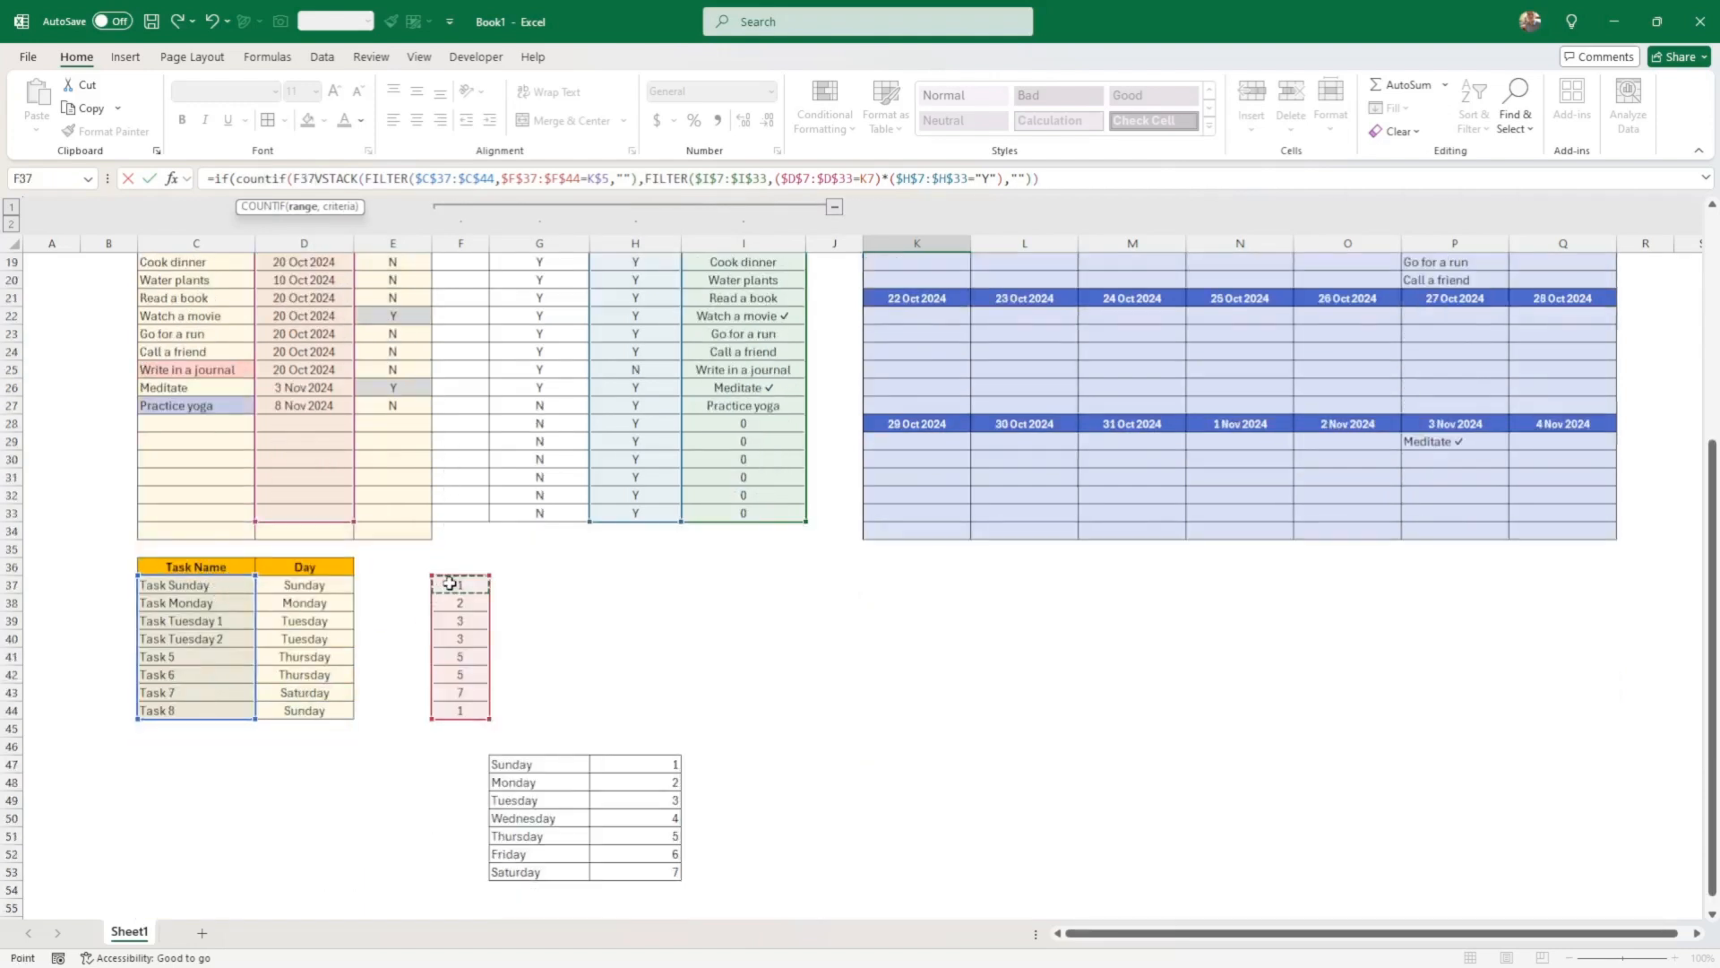
left_click_drag(449, 584, 453, 715)
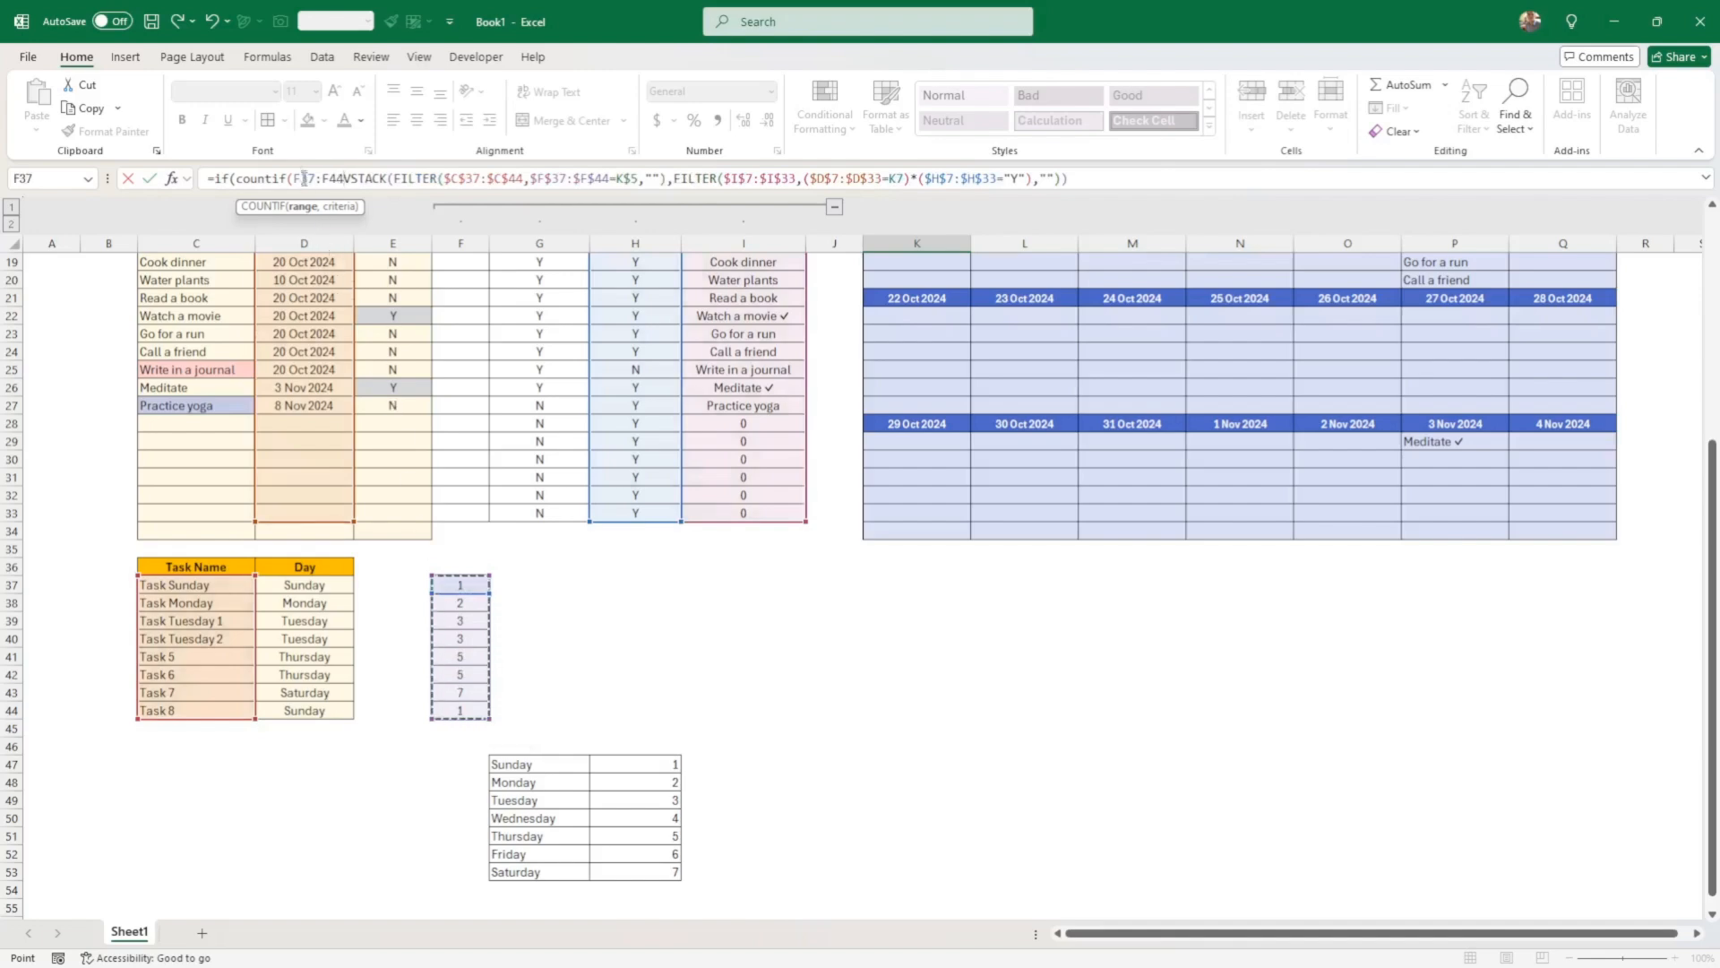
left_click(303, 179)
key("F4")
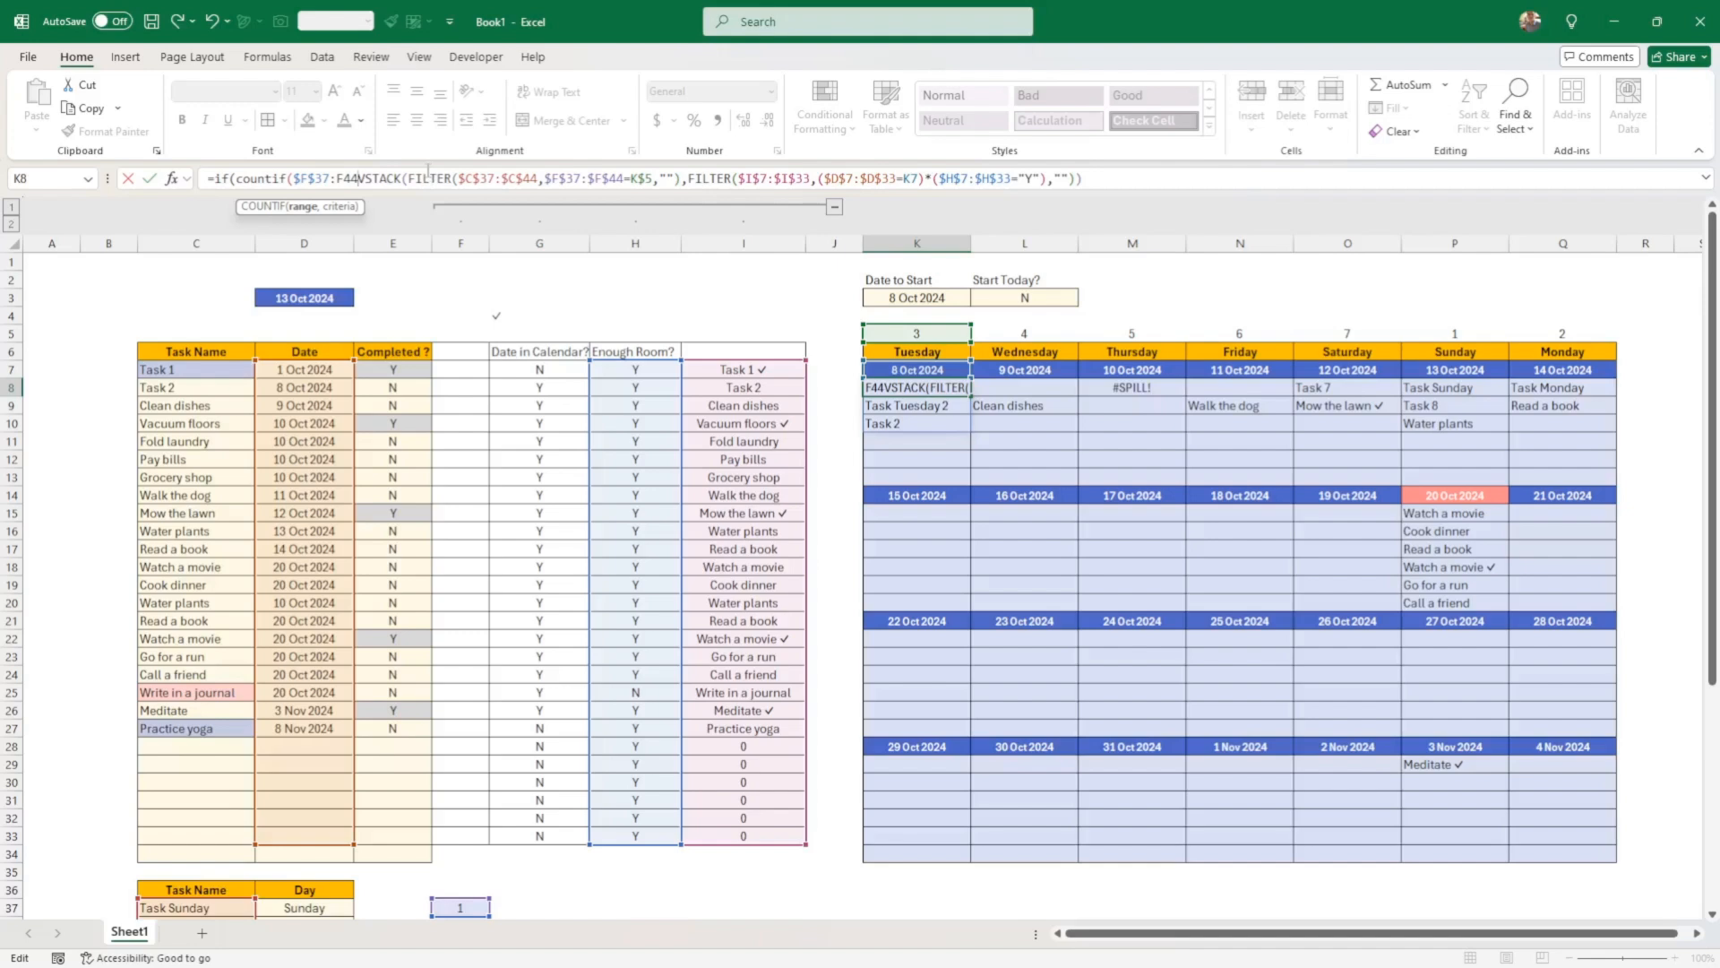
Set the COUNTIF criteria in K8 to K5, close the function, and make the range's end reference absolute as $F$44
type(",")
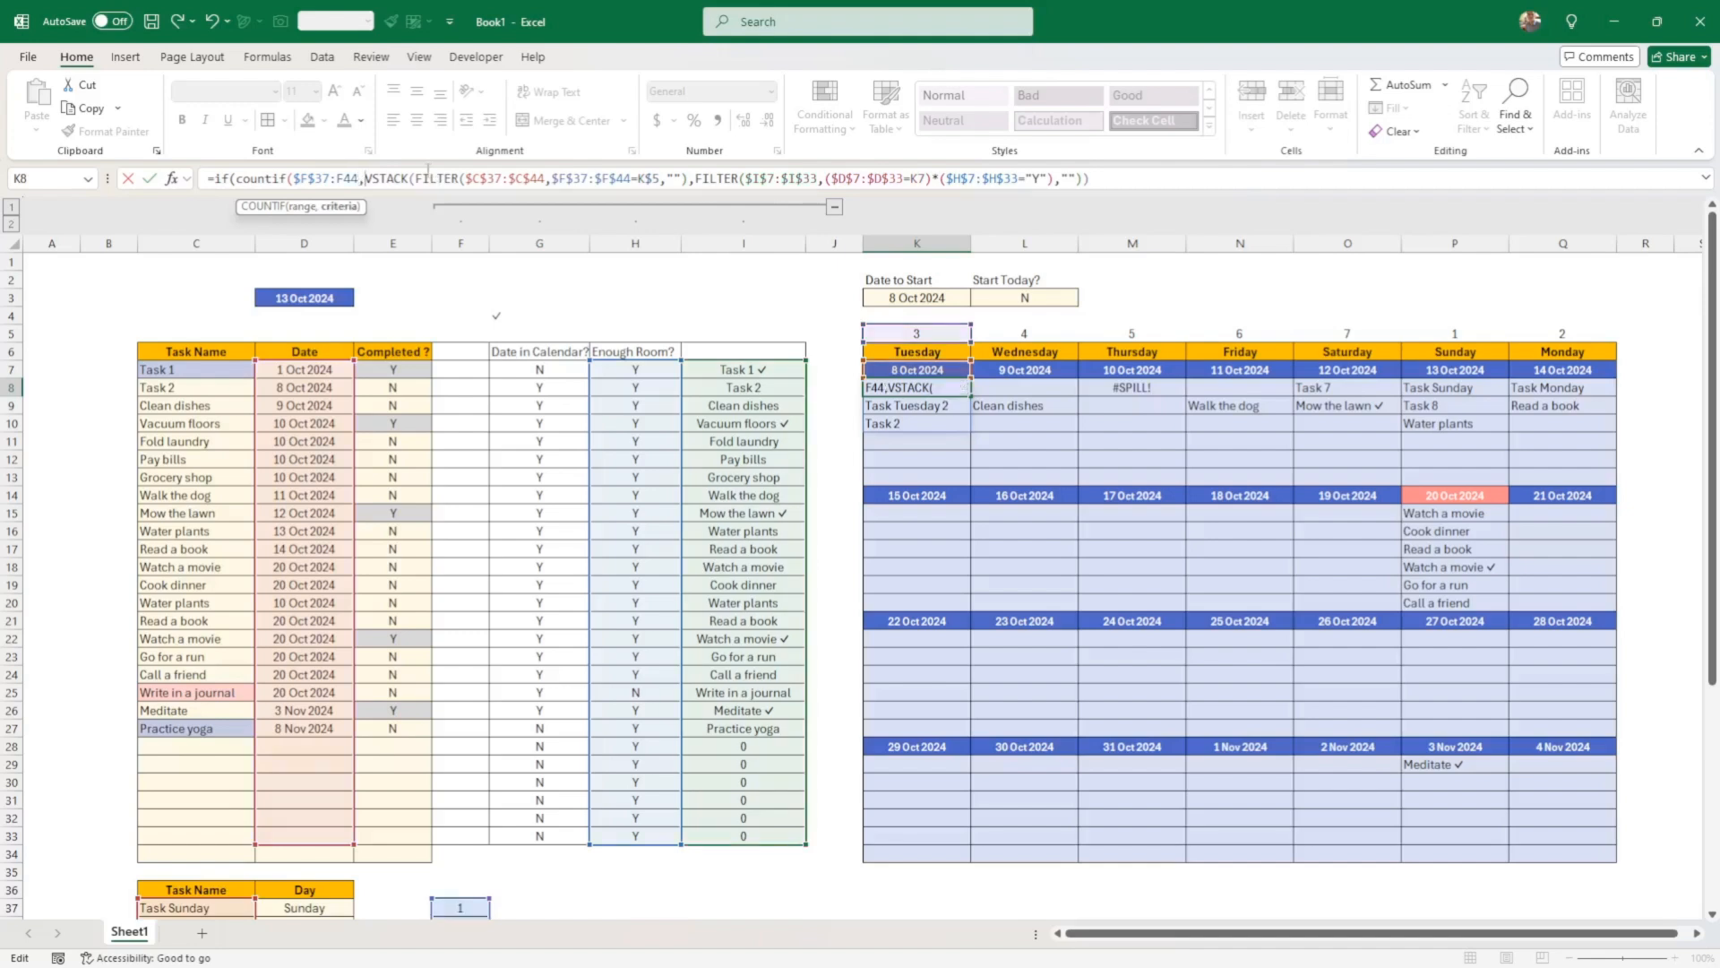
left_click(902, 333)
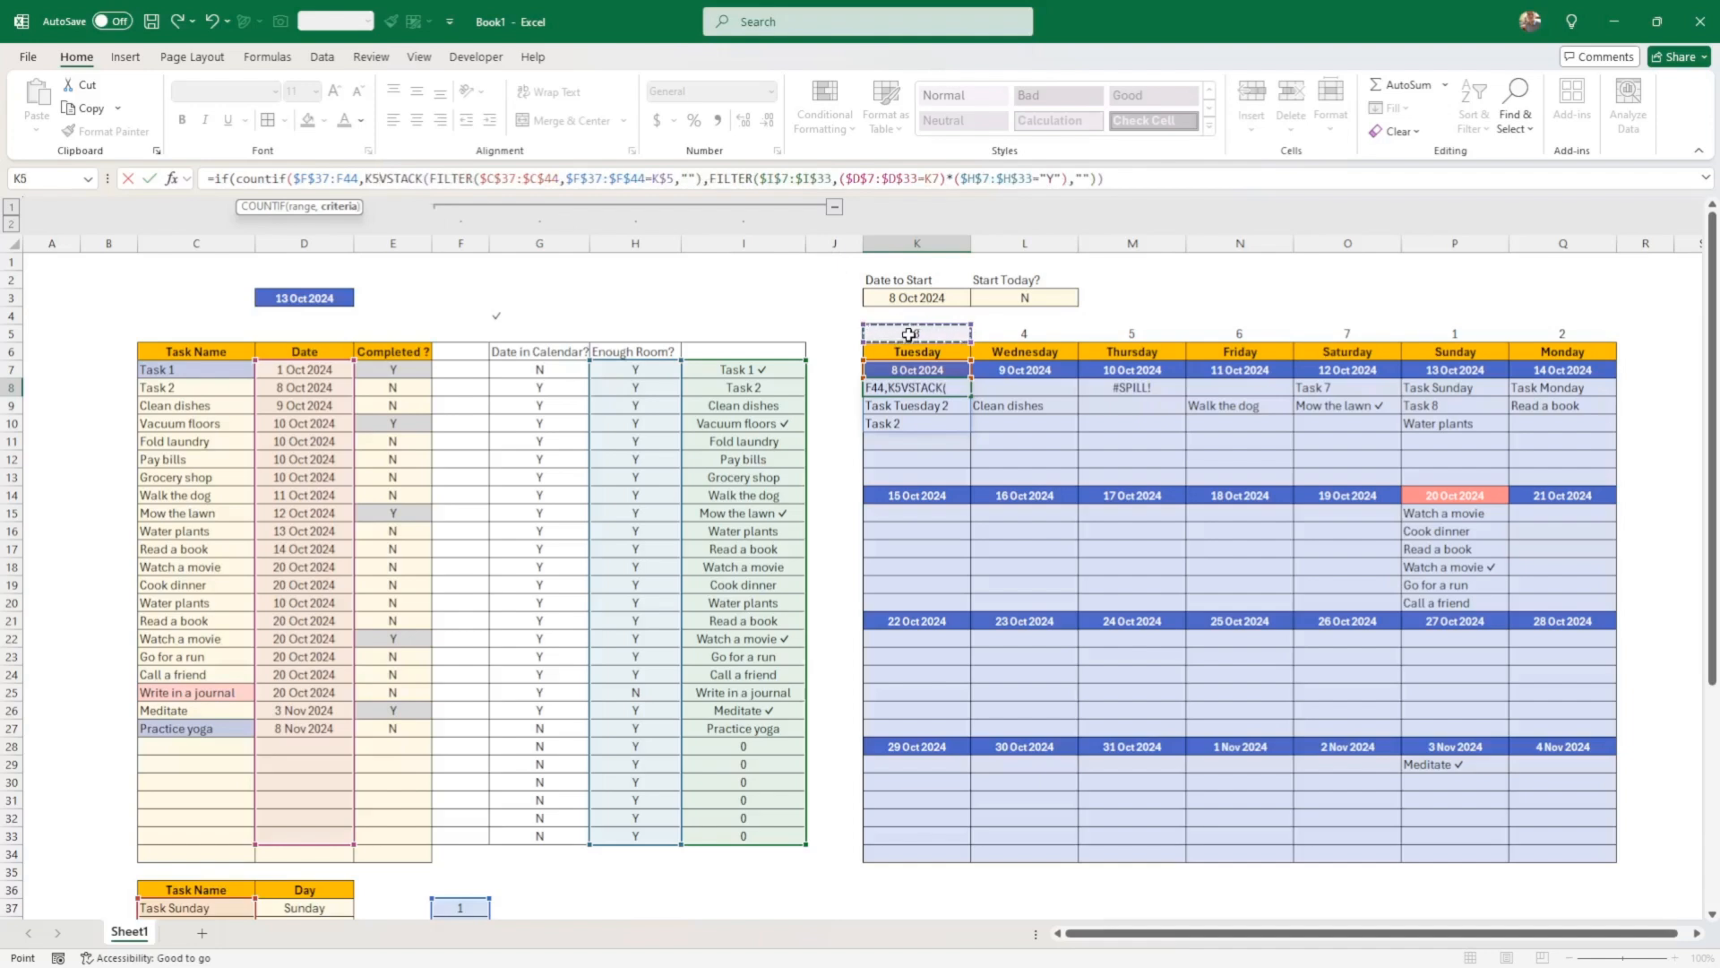
type(",")
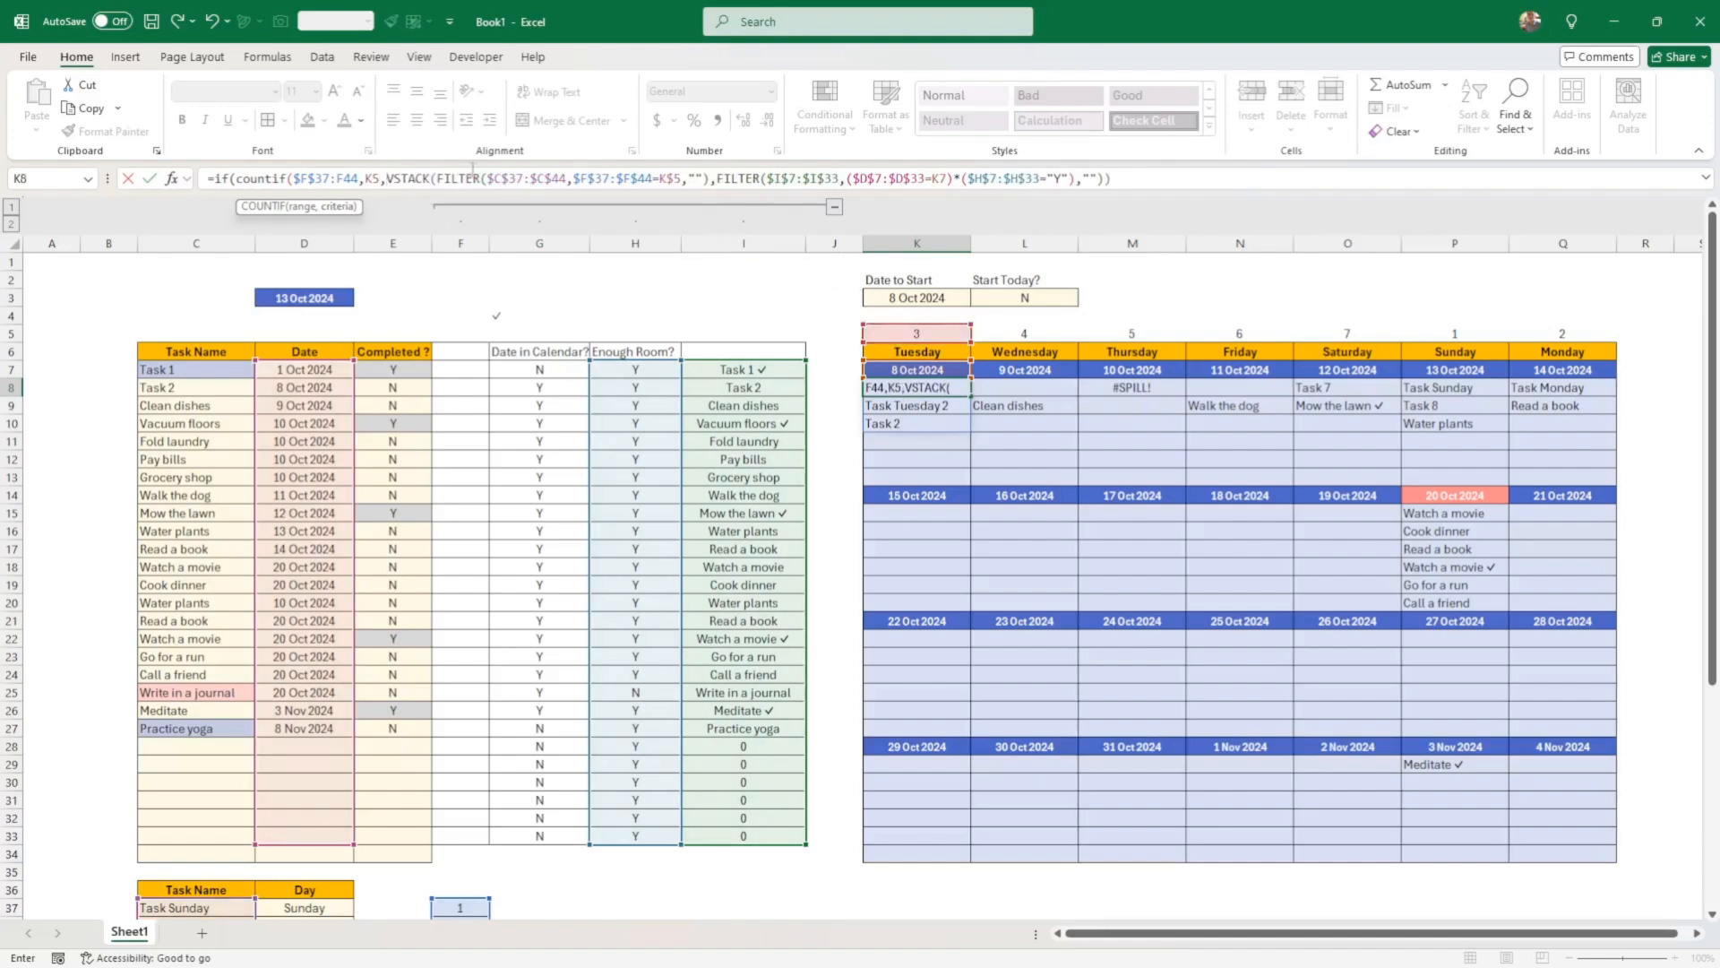
key("BackSpace")
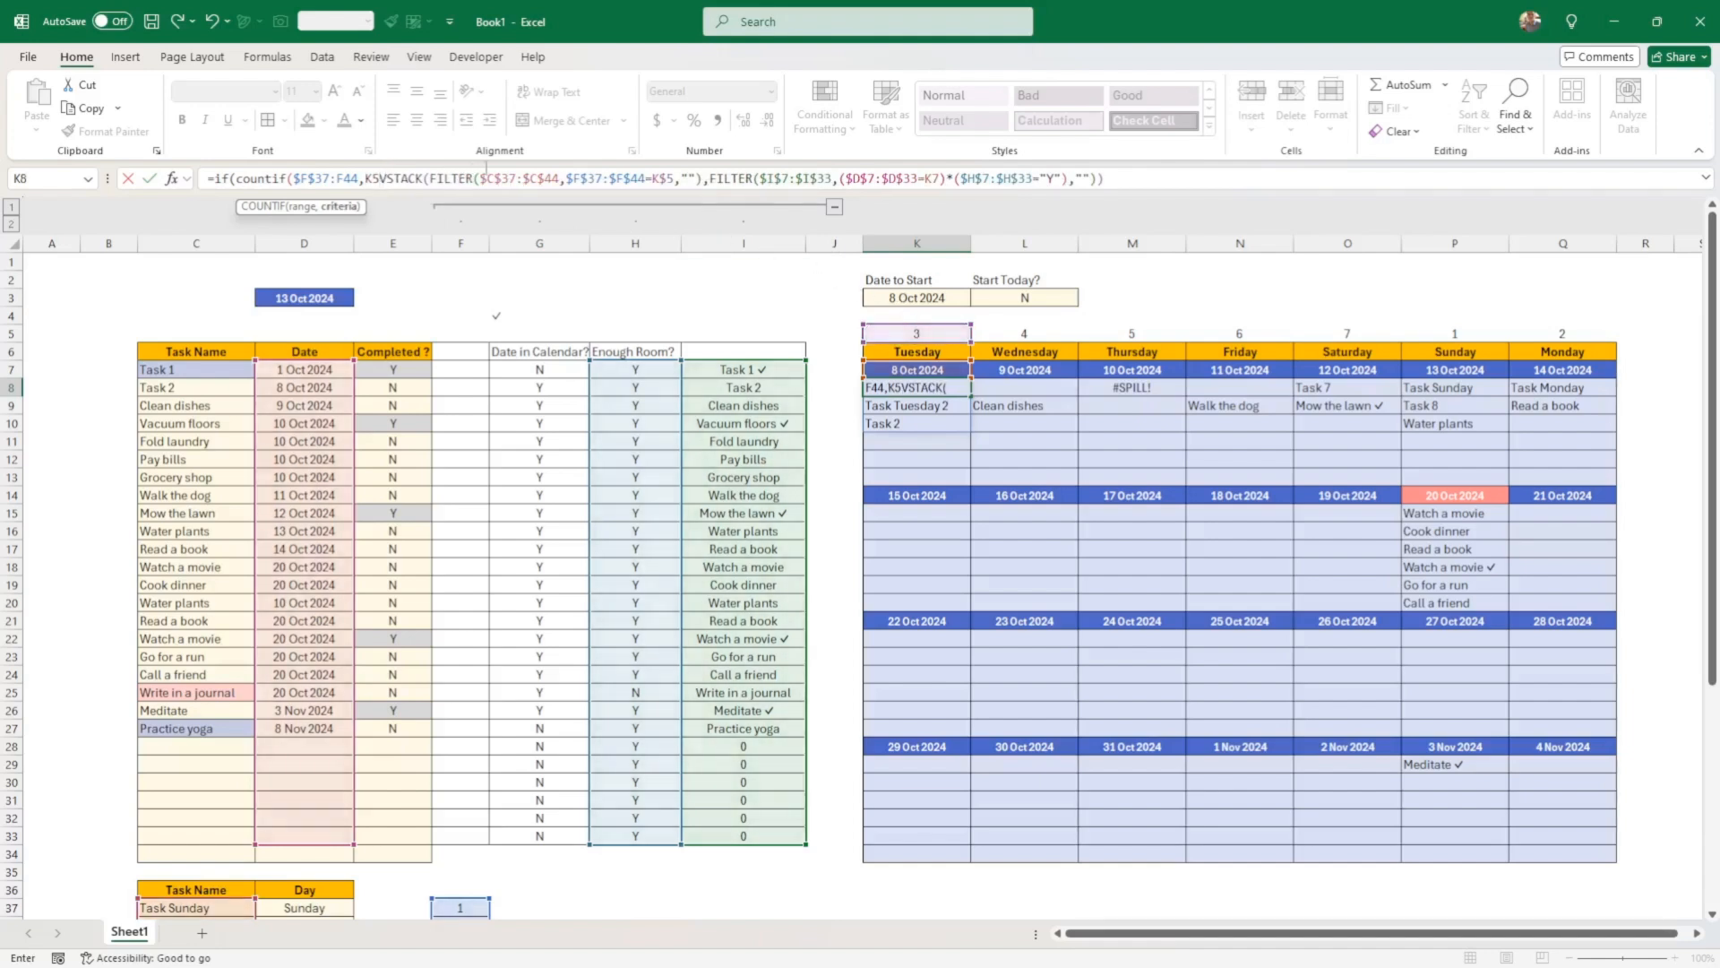
type(")")
left_click(347, 177)
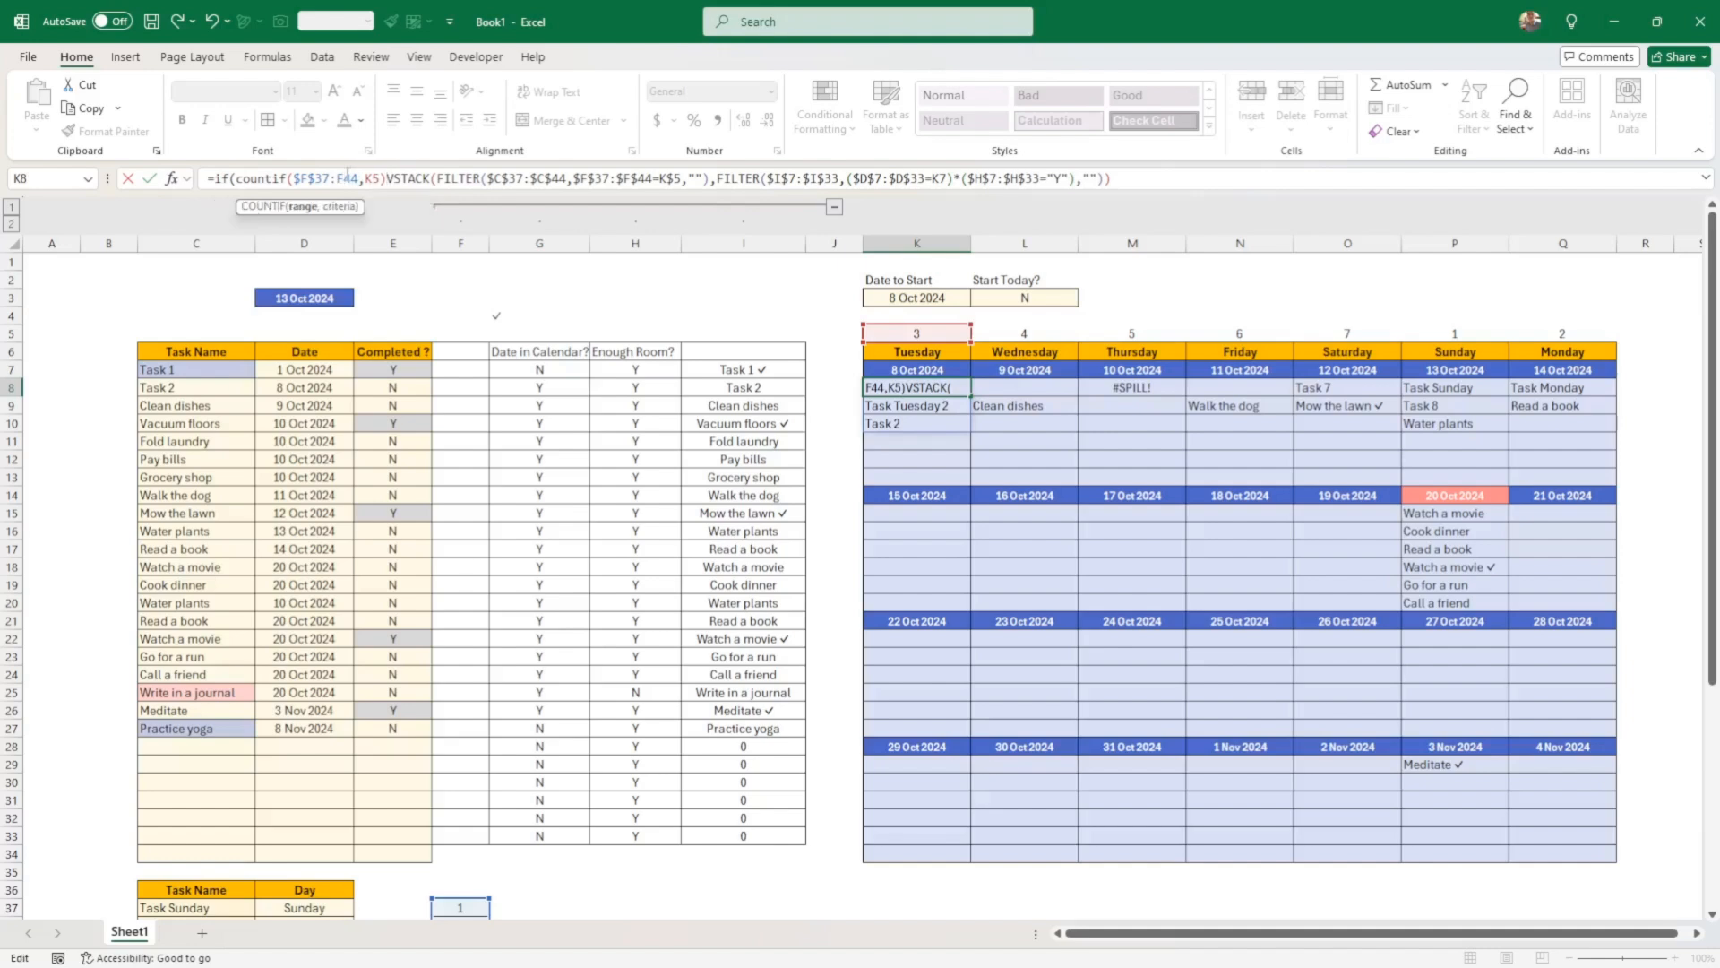
key("F4")
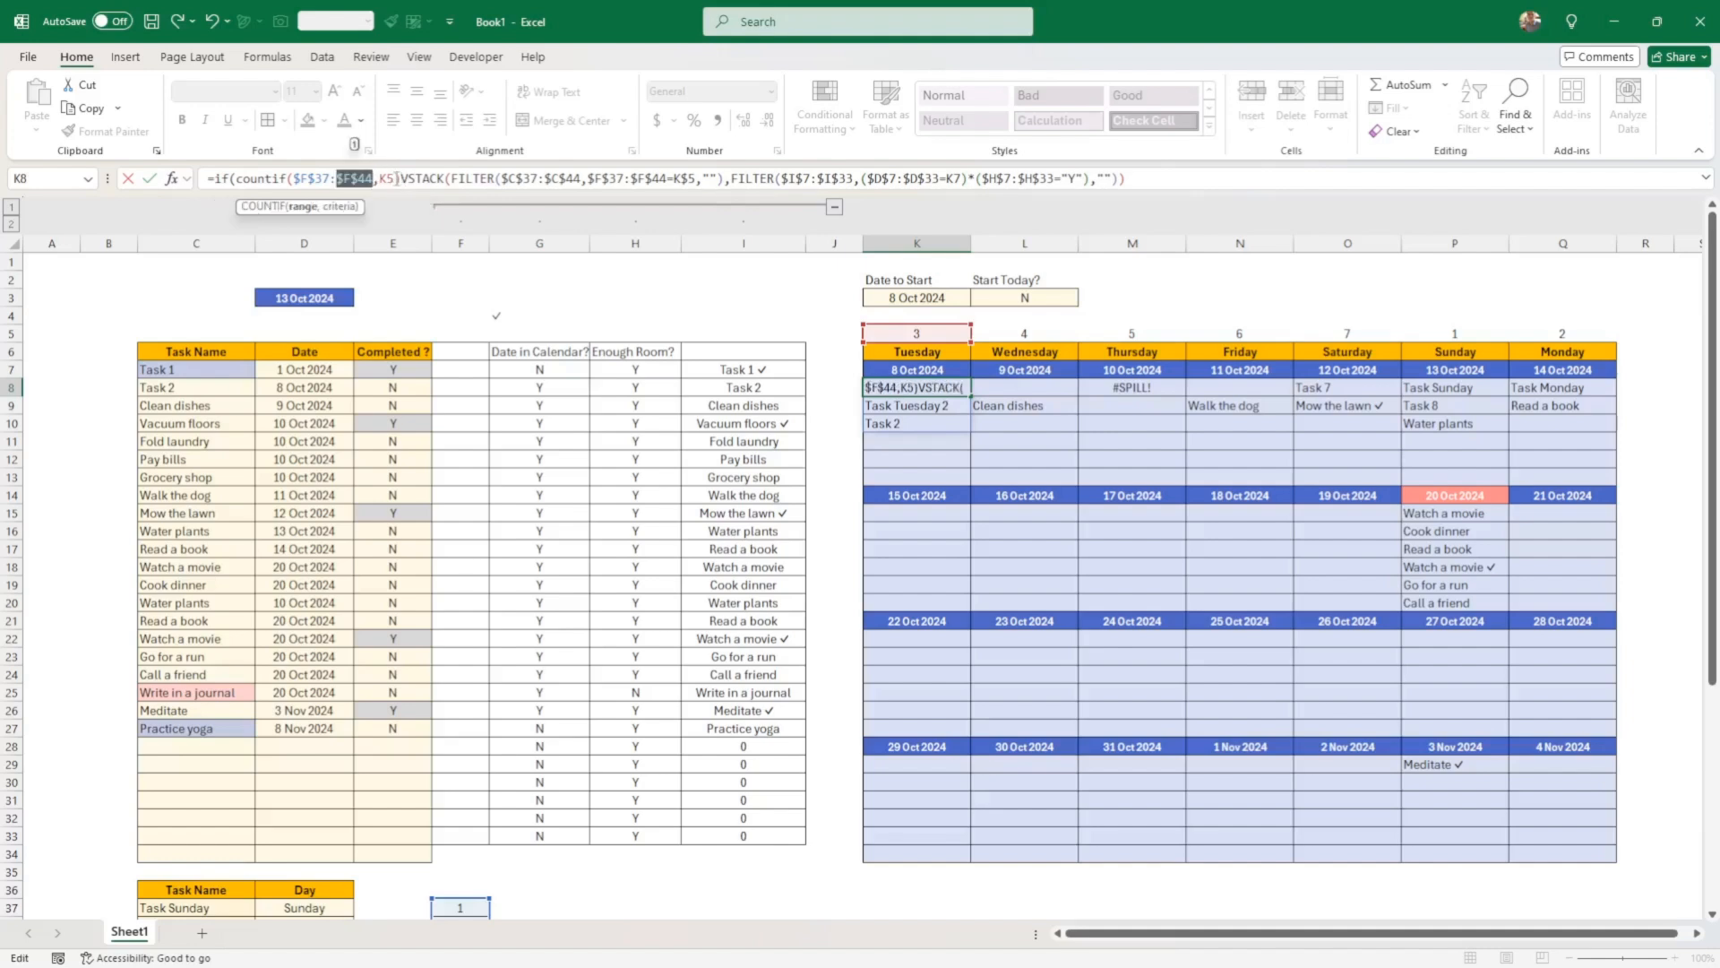
Complete the IF test in K8 with >0 so the existing VSTACK becomes the value-if-true argument
left_click(402, 178)
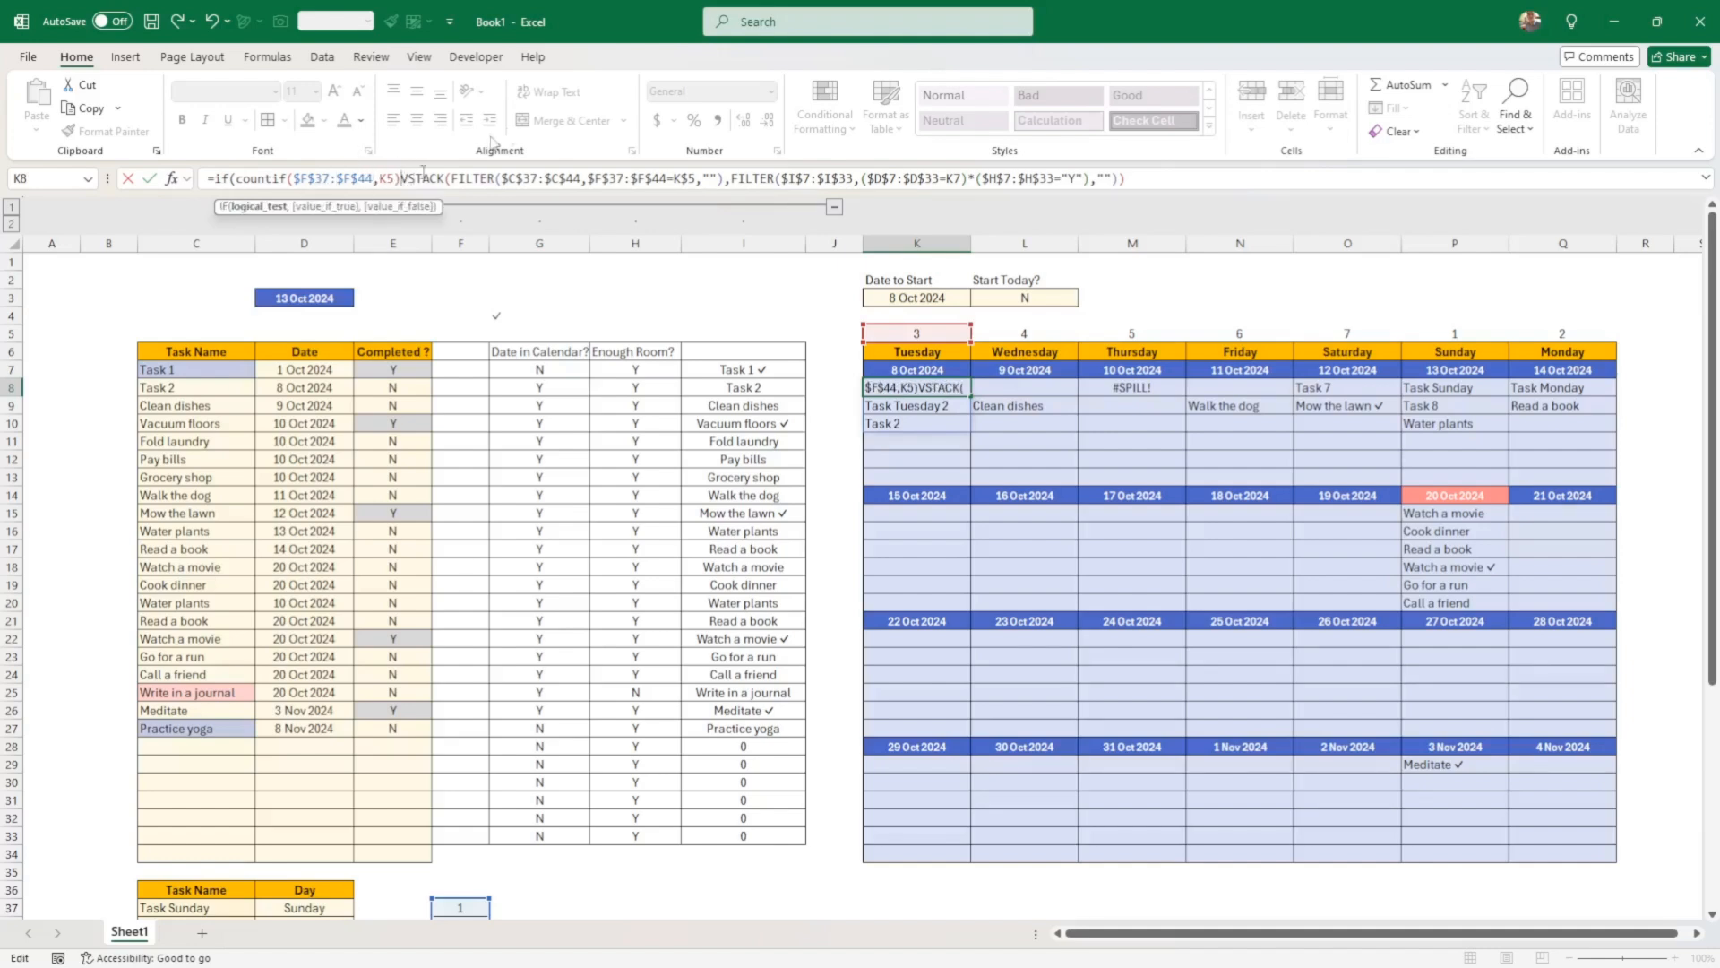
type(",K5)>")
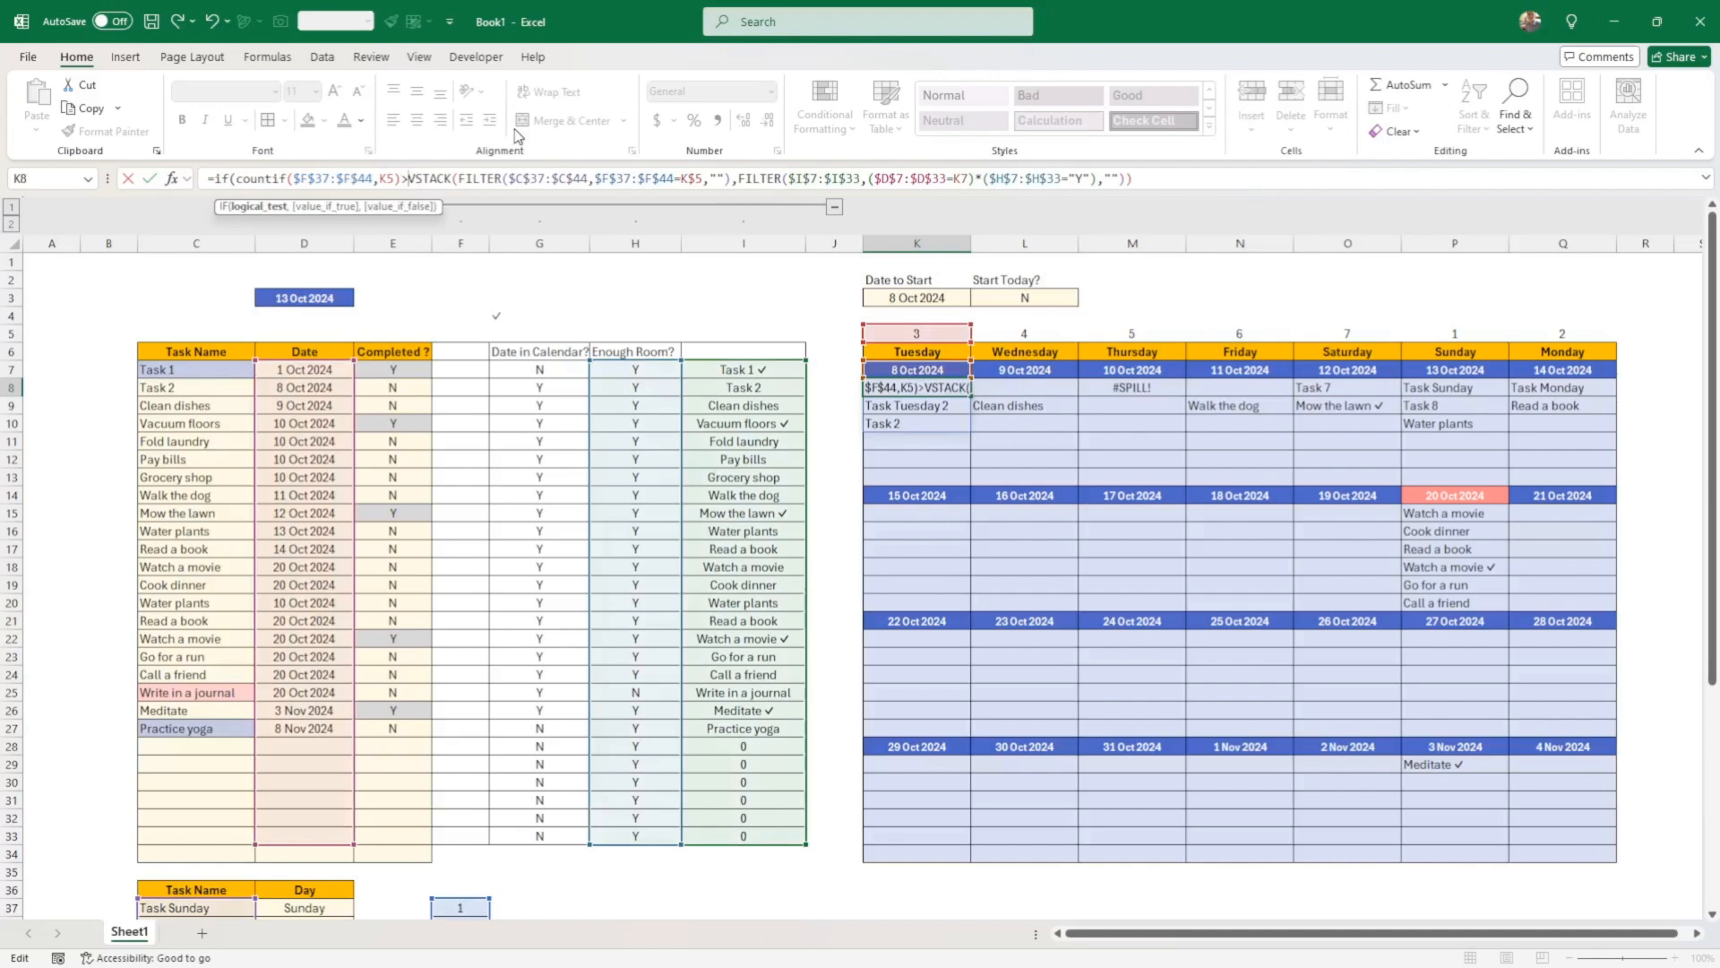
type("0")
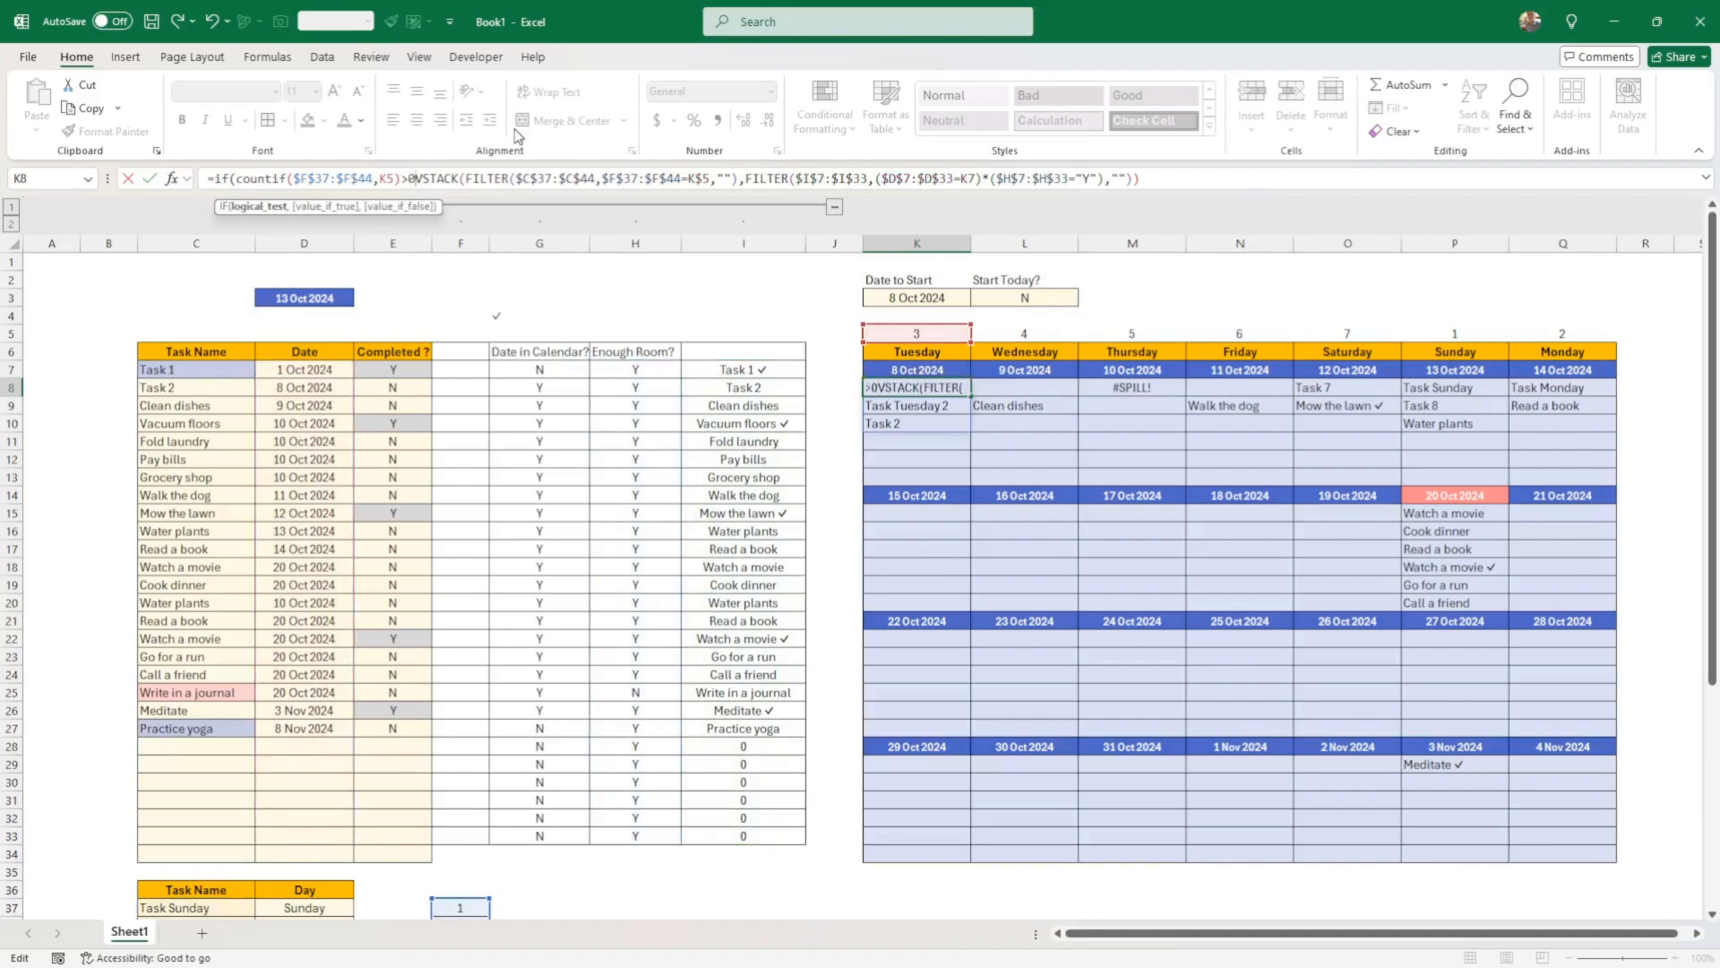
type(",")
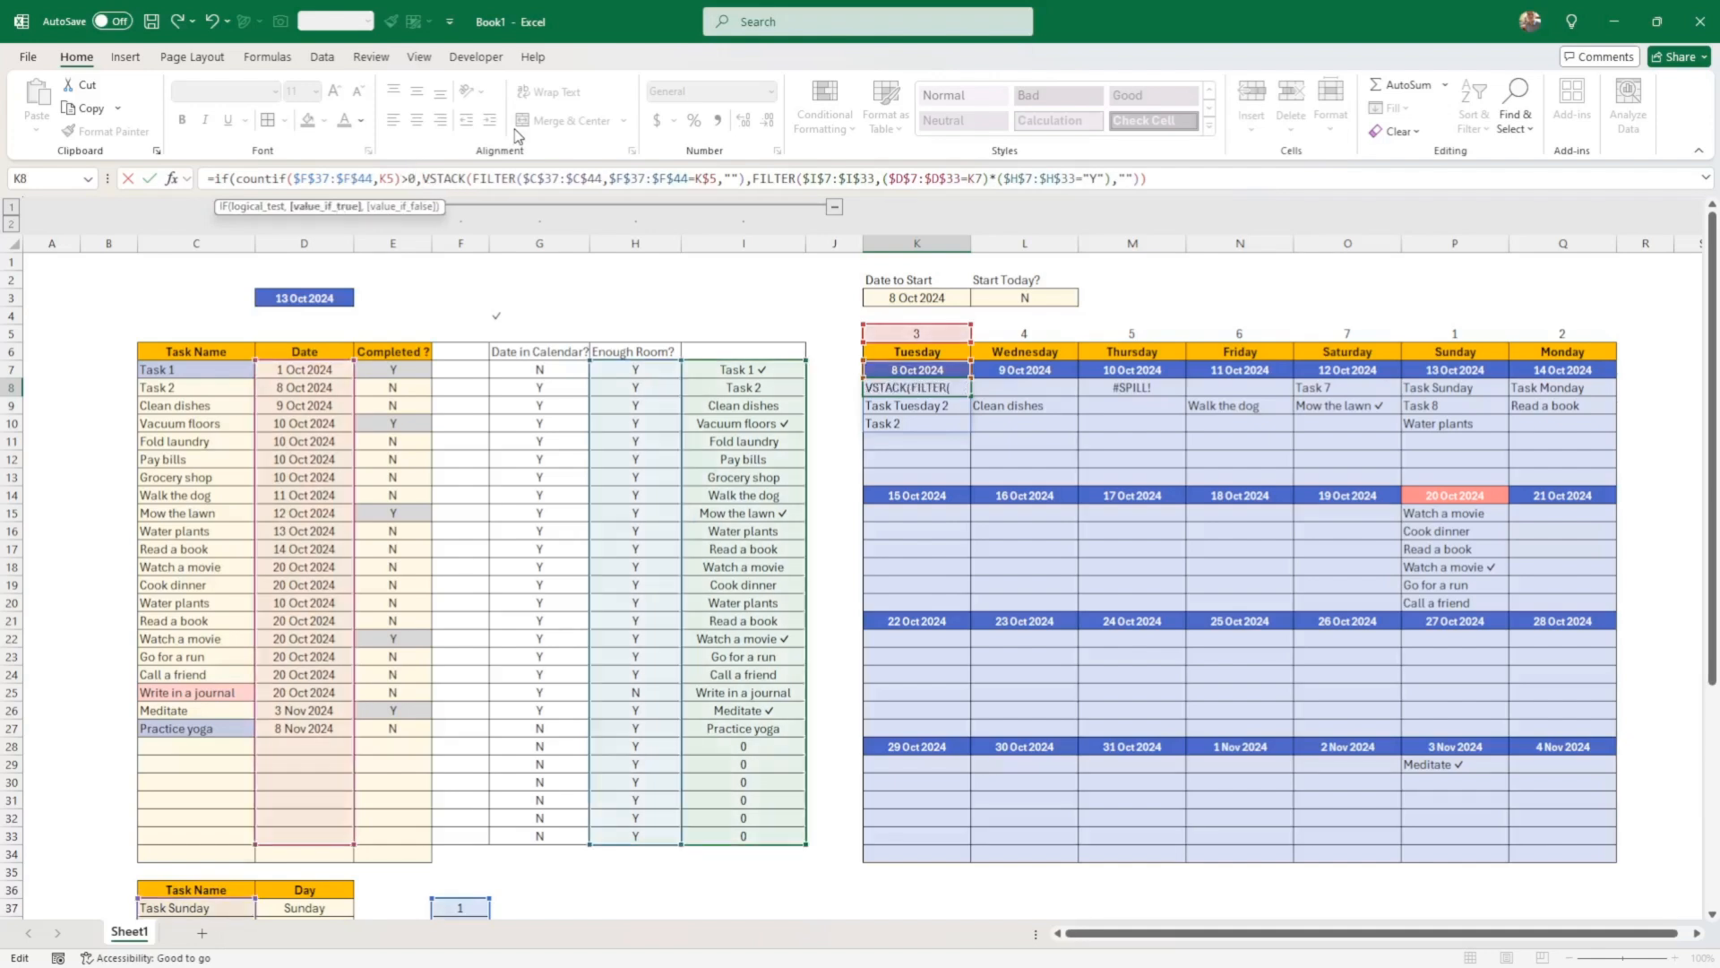
Add a copy of the dated-task FILTER($I$7:$I$33,($D$7:$D$33=K7)*($H$7:$H$33="Y"),"") as the value-if-false argument and commit the K8 formula
left_click(1174, 179)
type(",")
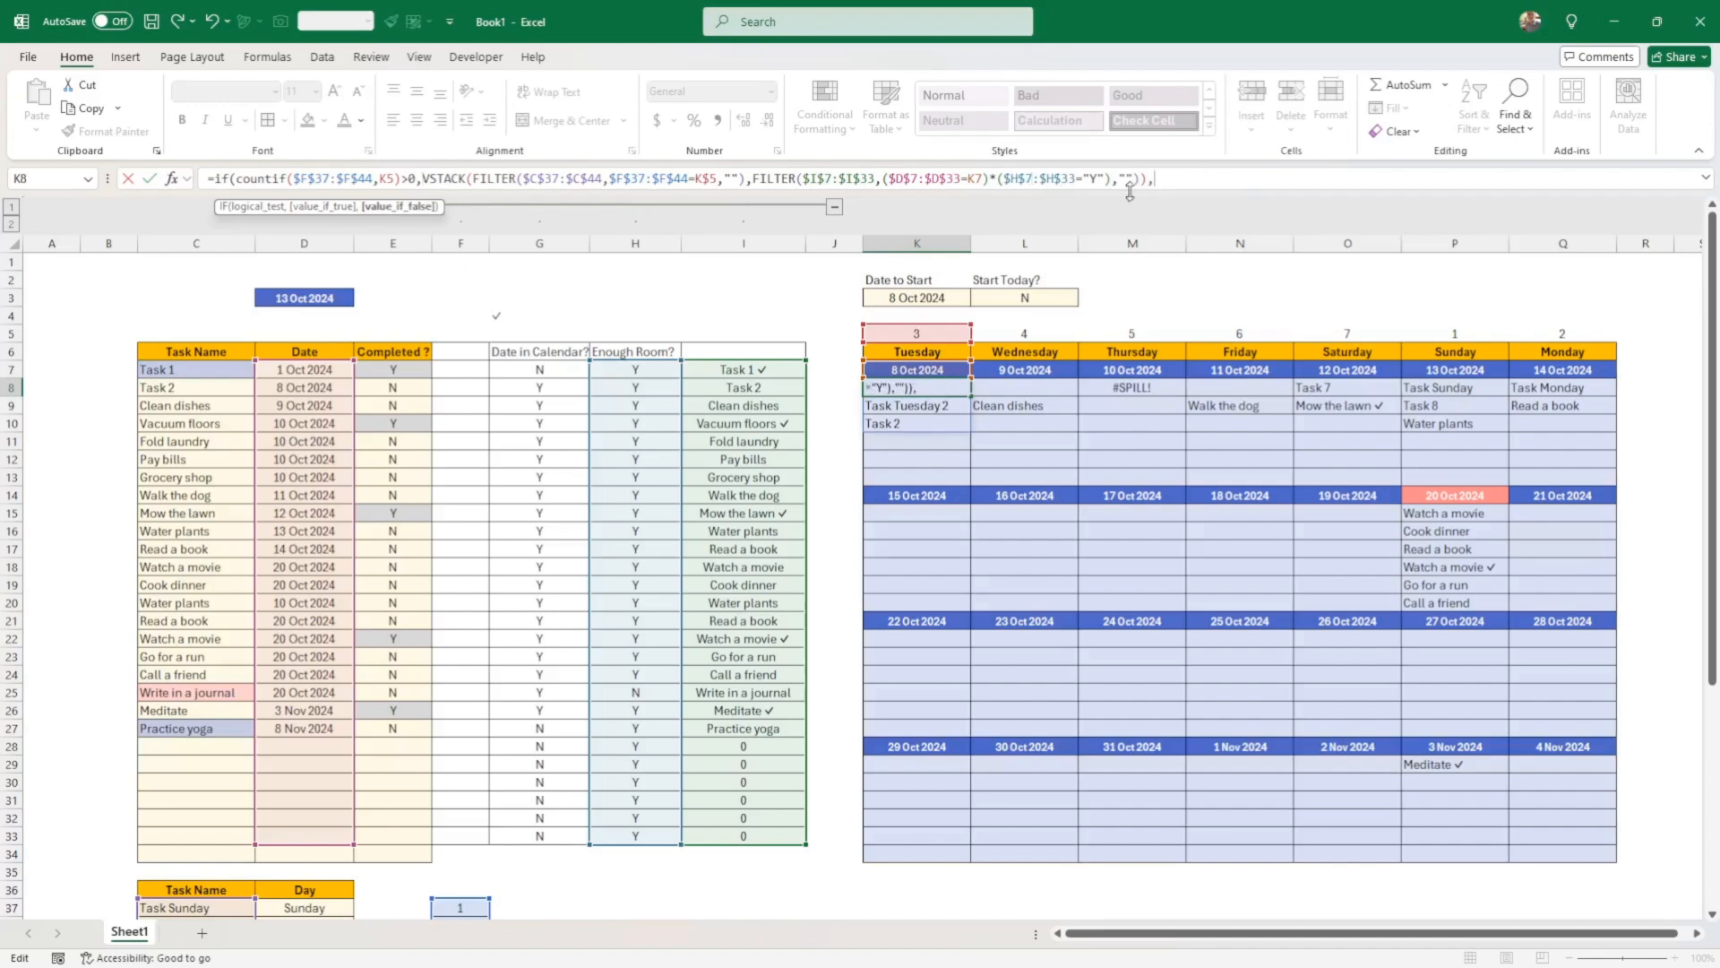
left_click_drag(1142, 179, 759, 180)
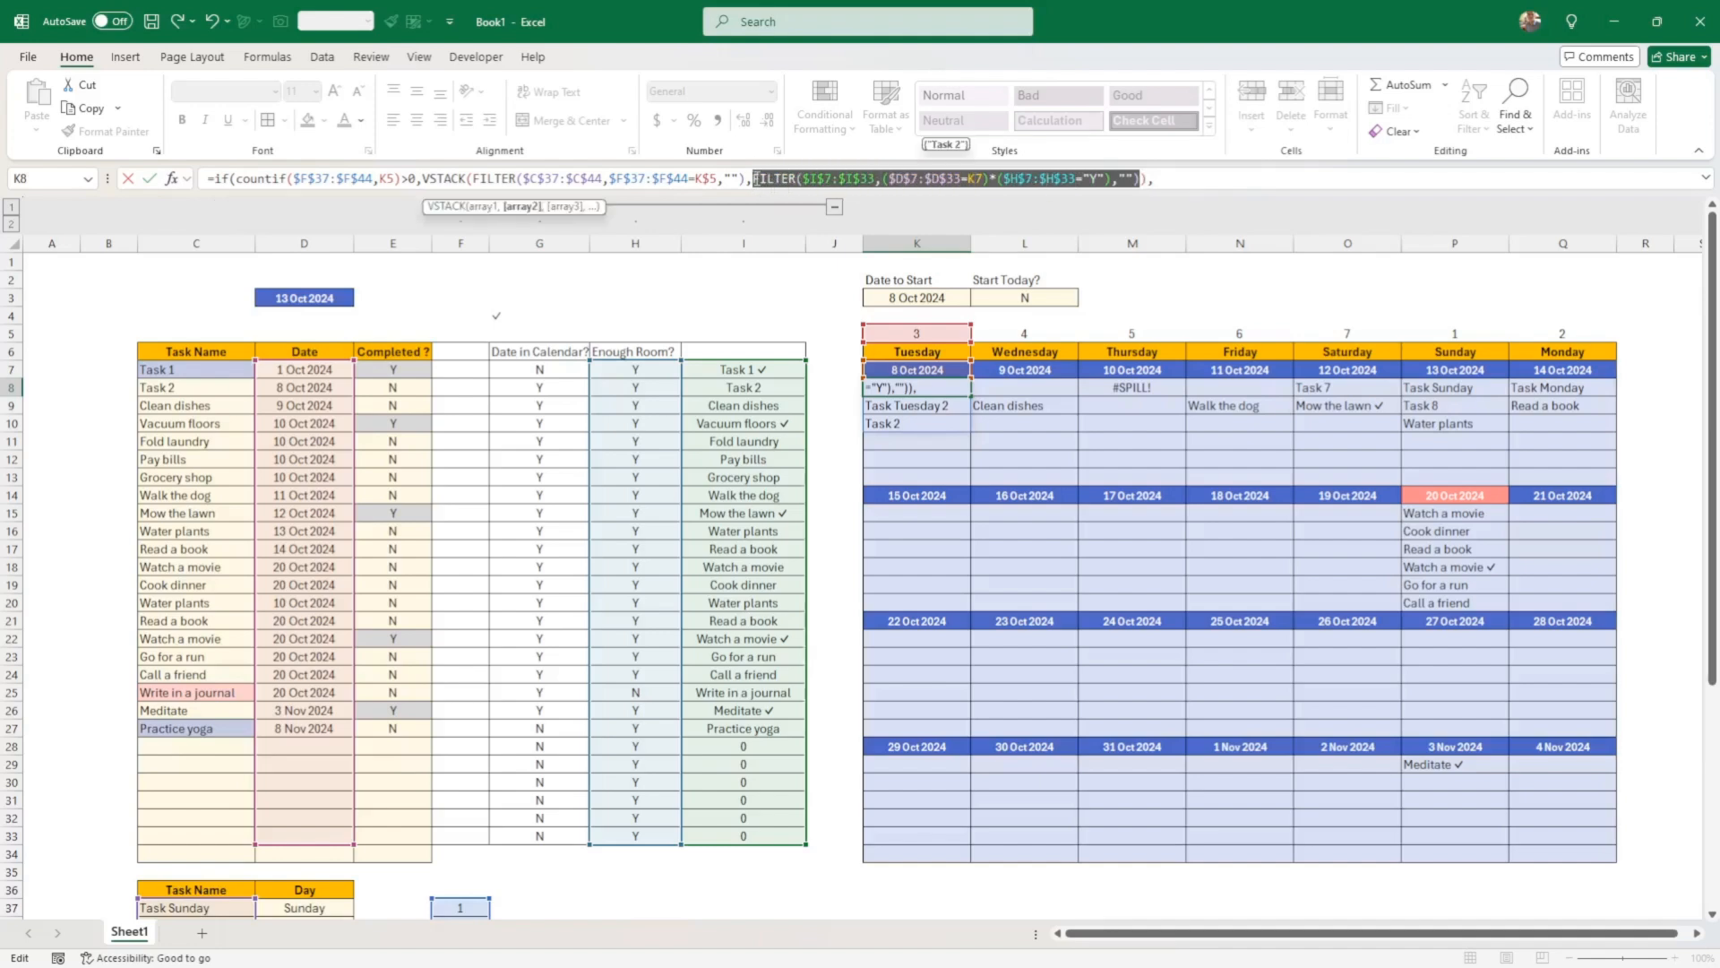
left_click(1195, 178)
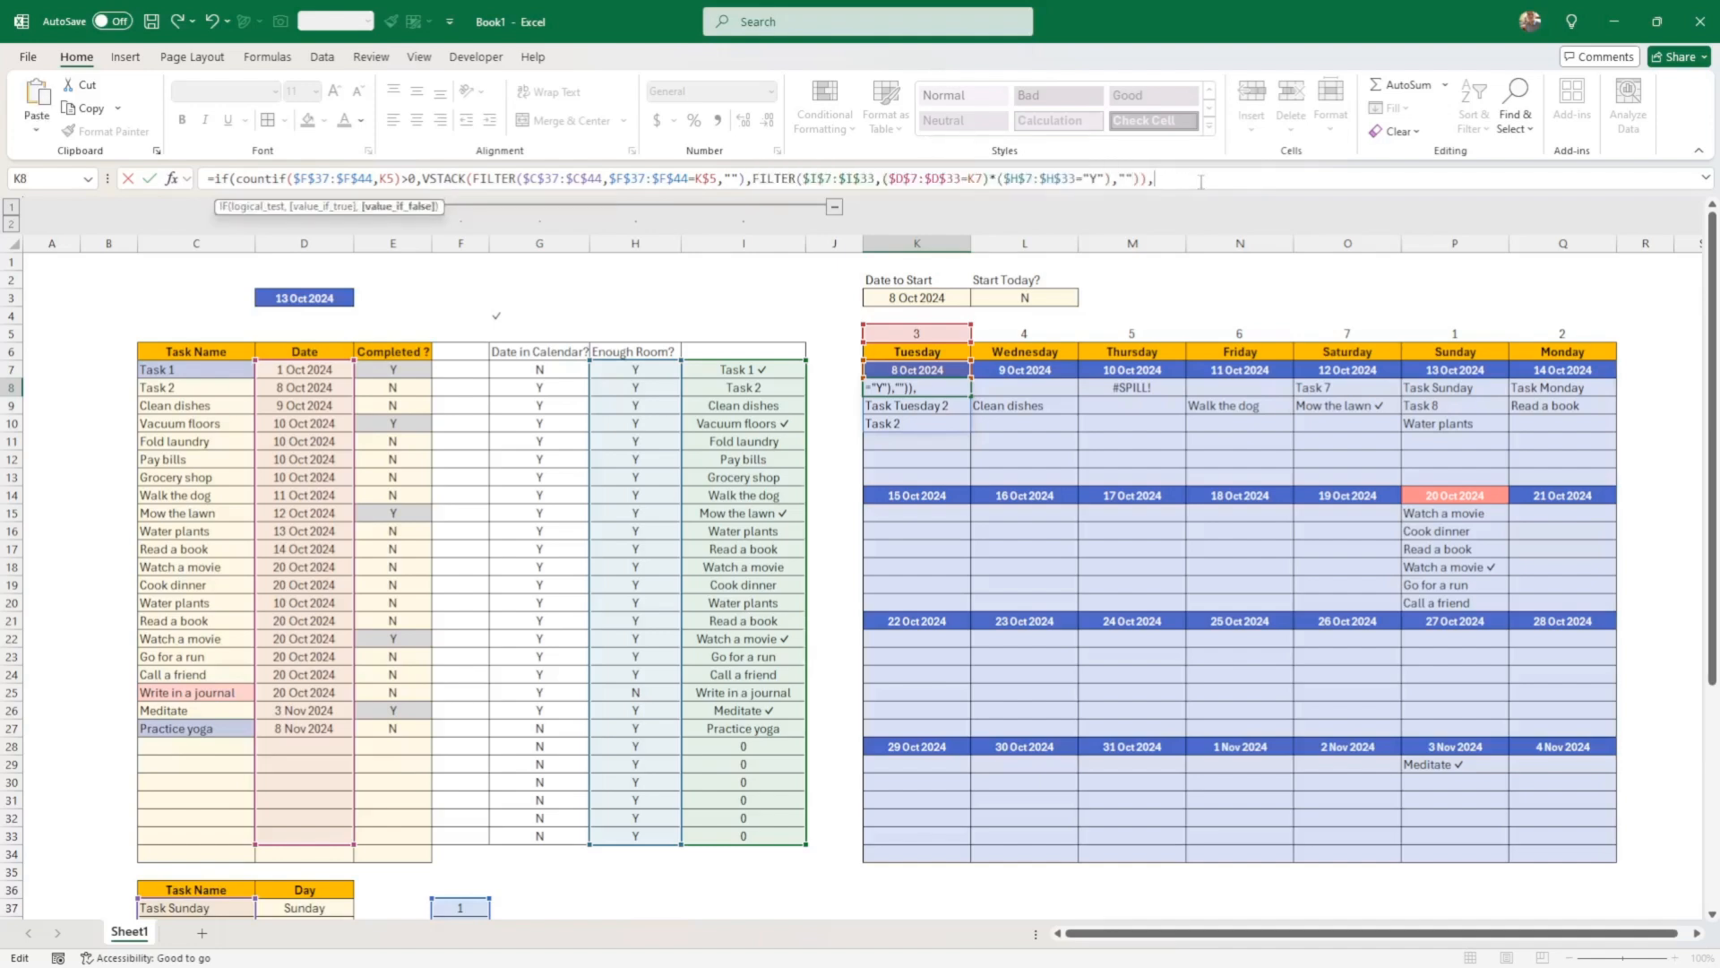
type("FILTER($I$7:$I$33,($D$7:$D$33=K7)*($H$7:$H$33=\"Y\"),\"\")")
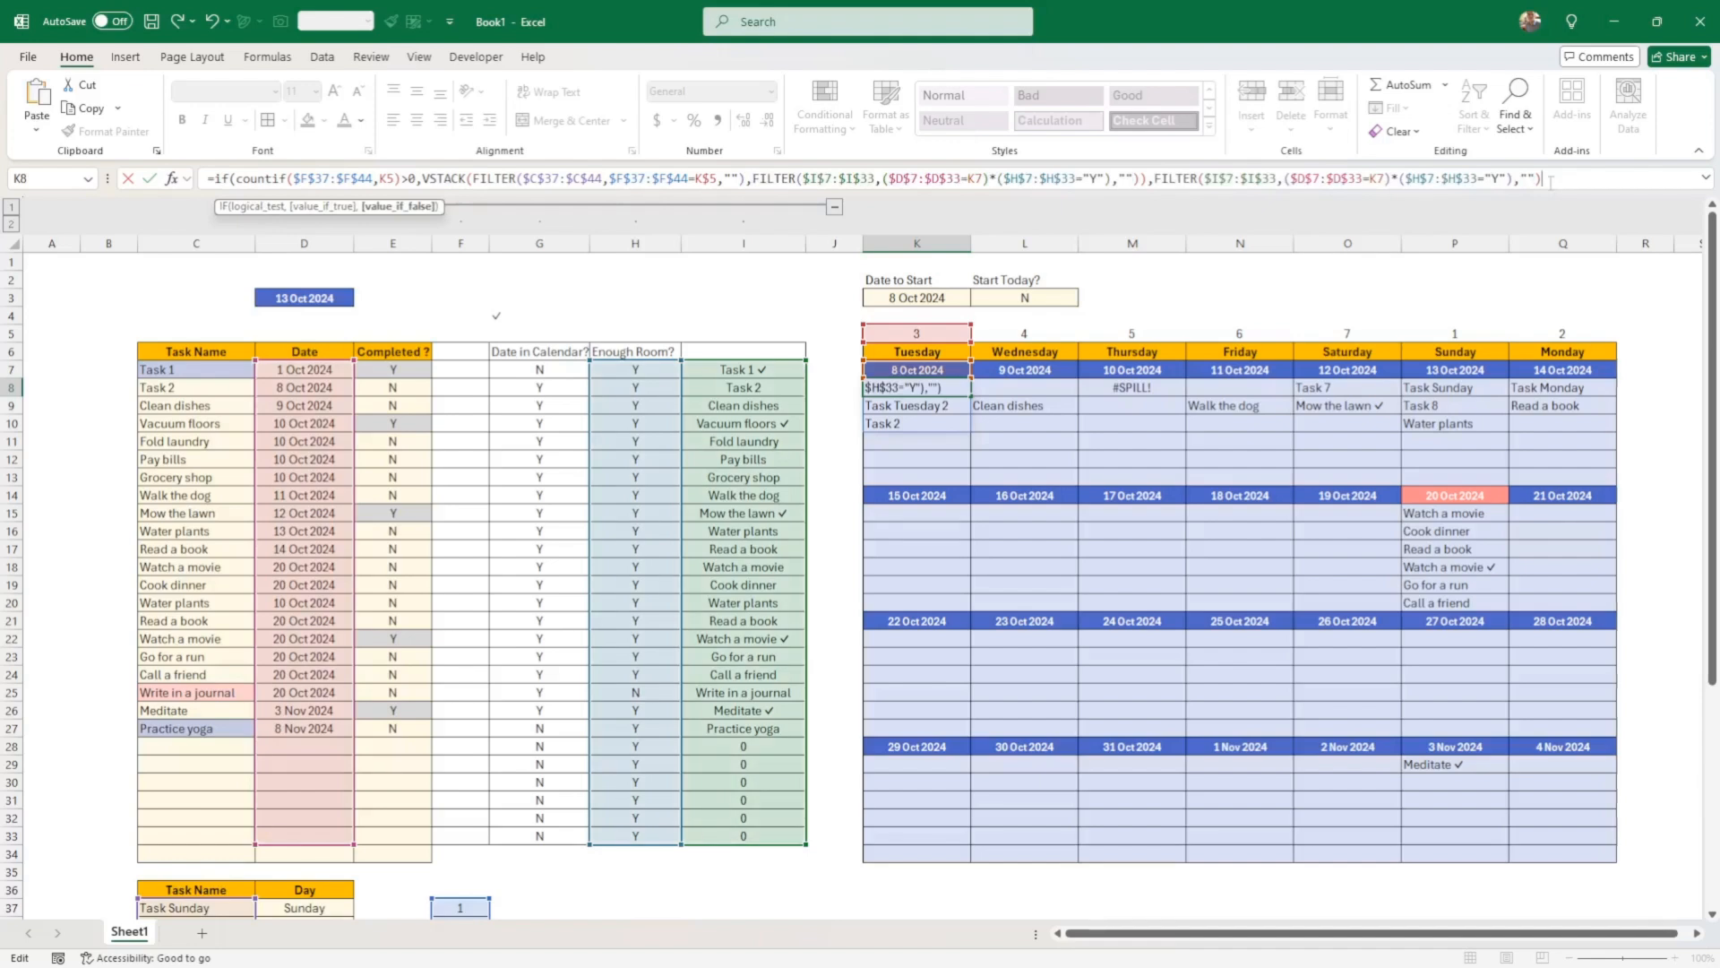
type(")")
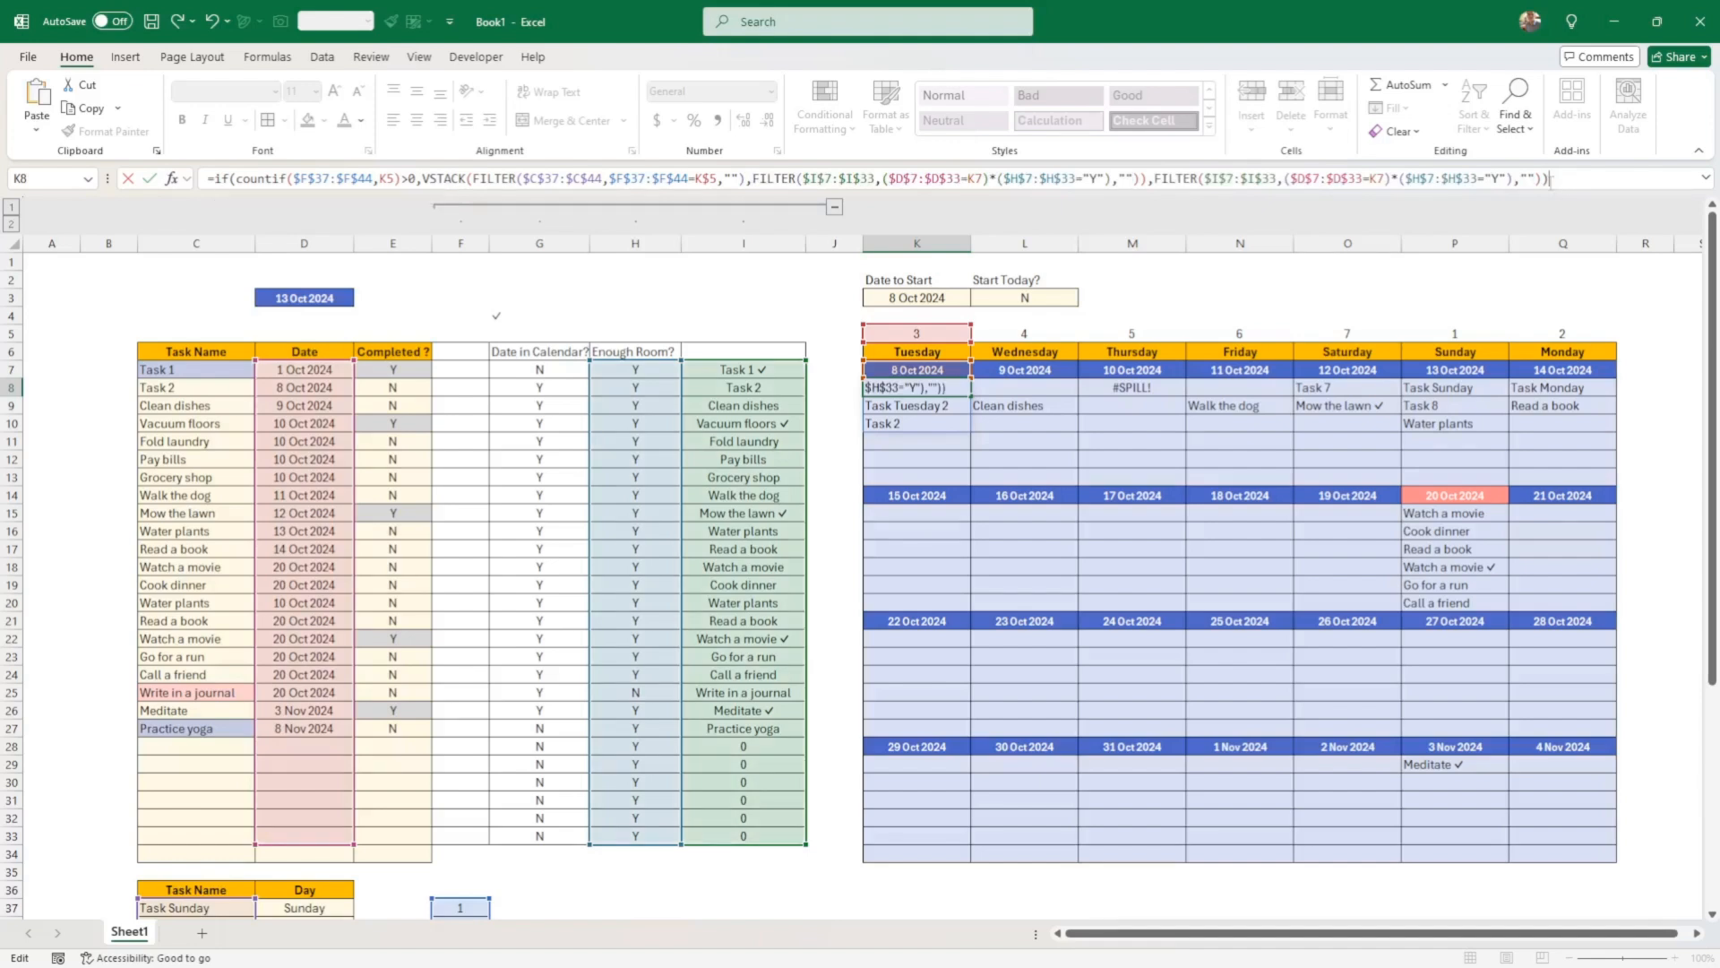
key("ctrl+Return")
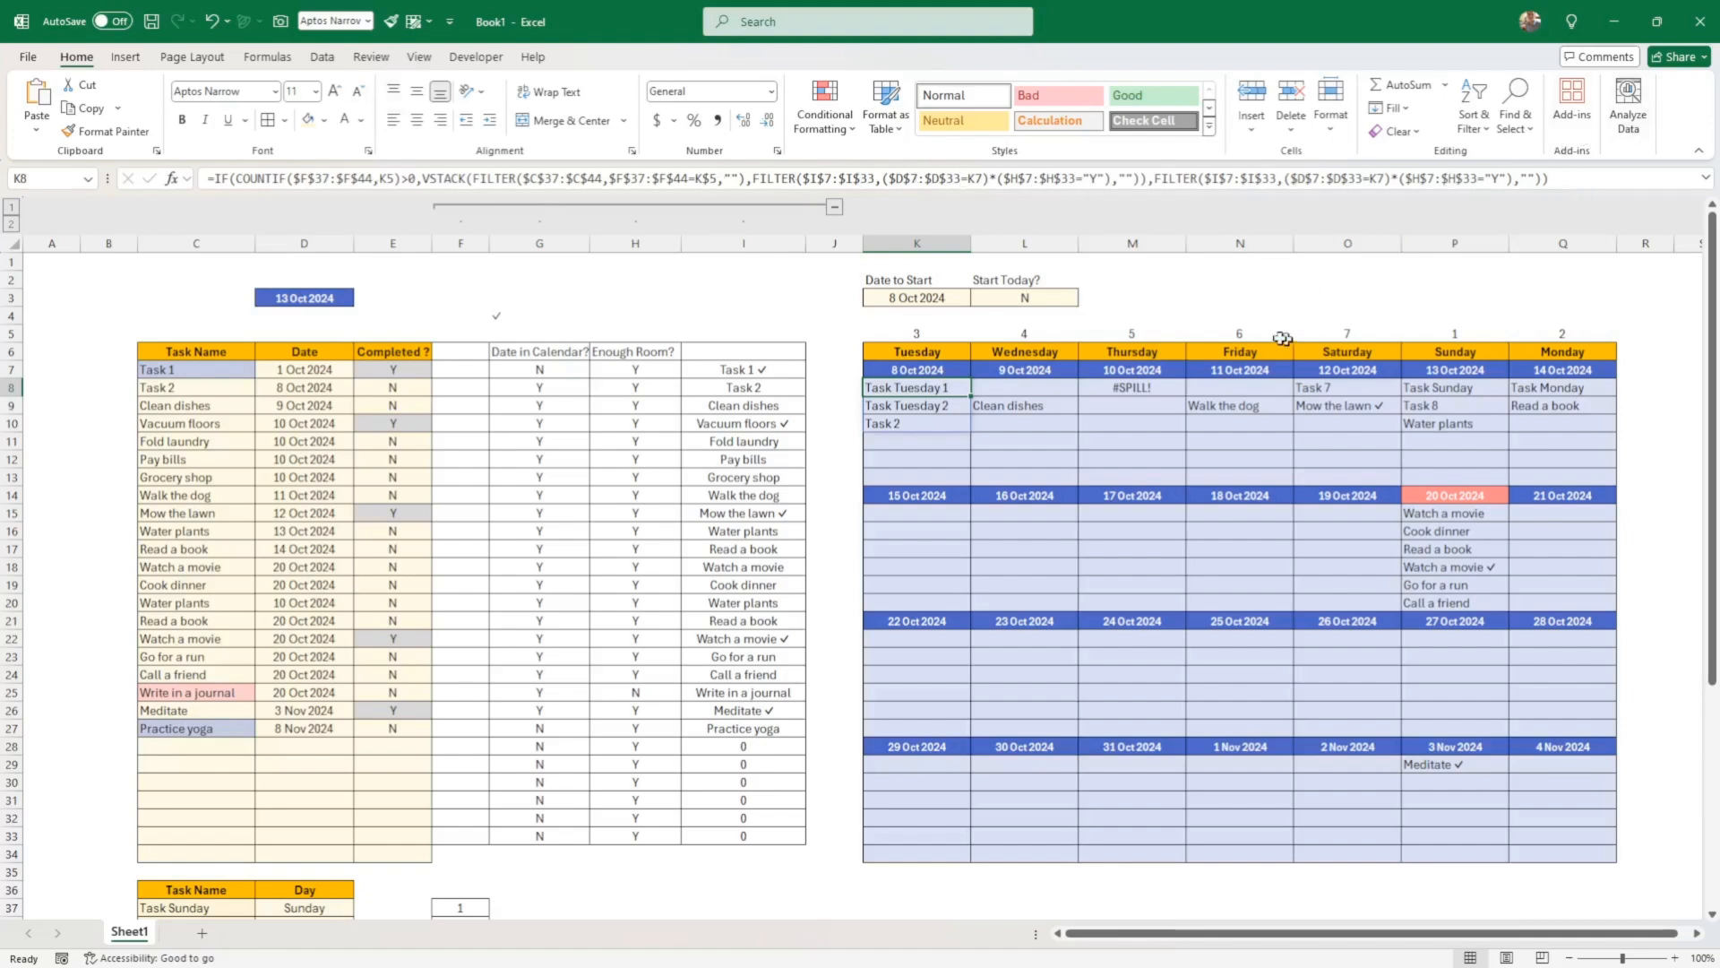
Copy the K8 IF formula across to Q8 and select the Wednesday copy in L8
left_click_drag(970, 396, 1563, 395)
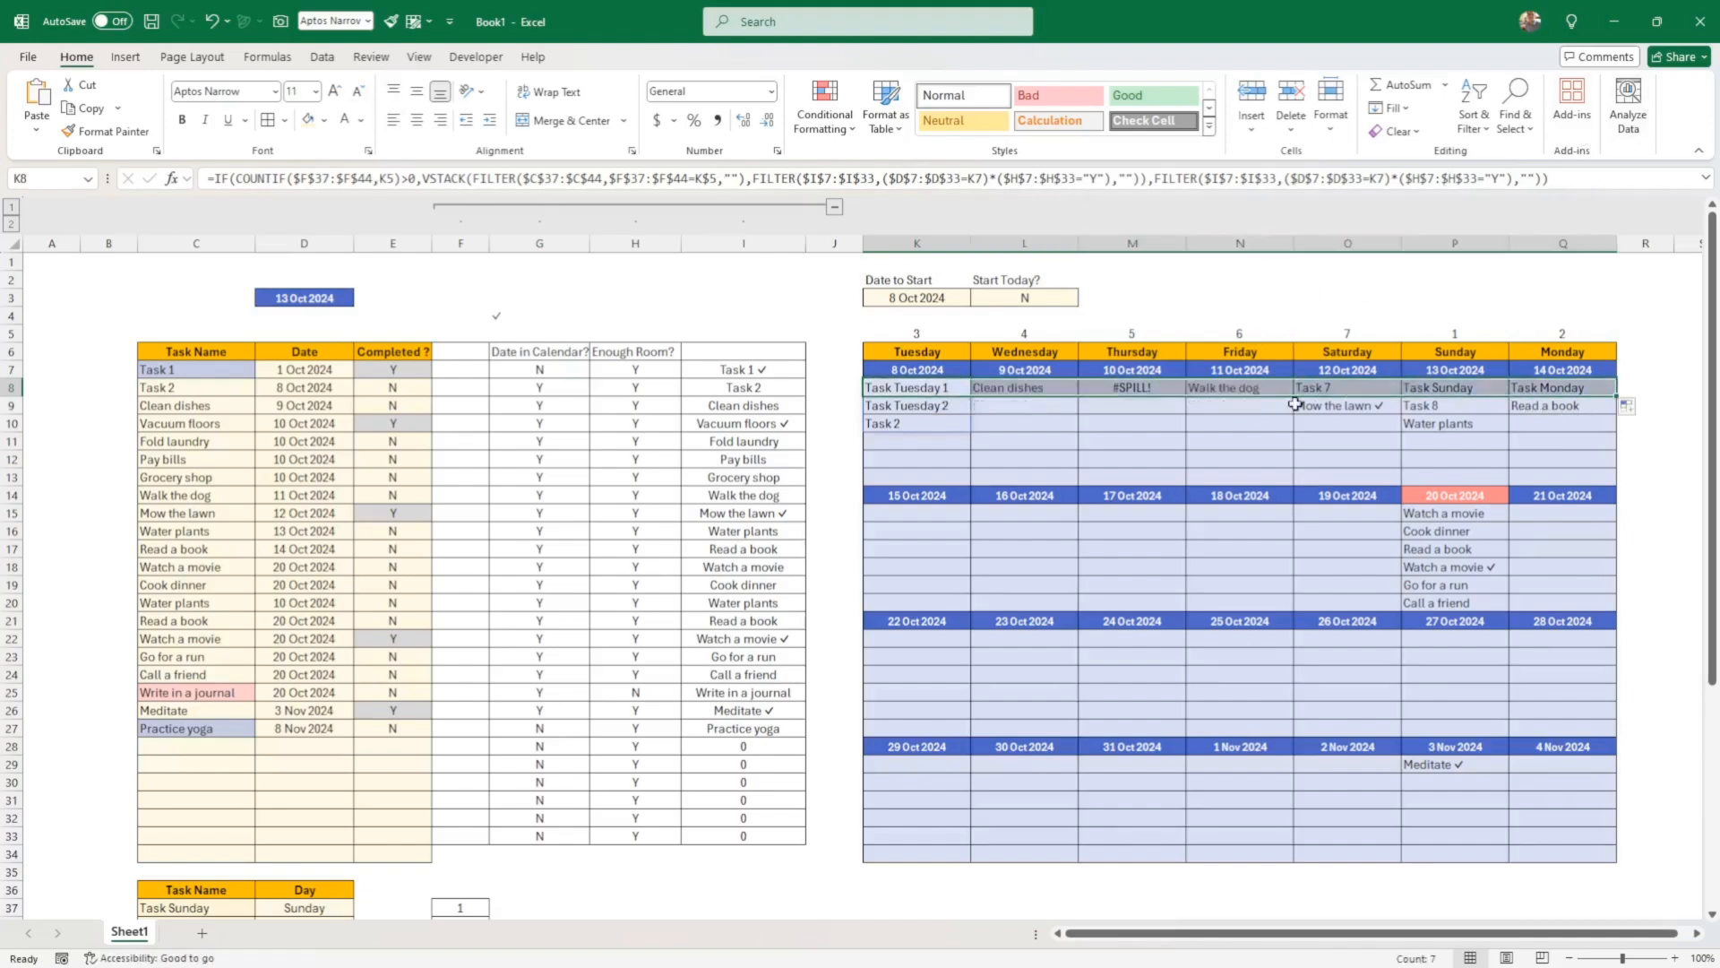
left_click(927, 385)
left_click(1008, 387)
Examine the Wednesday COUNTIF inputs in F37:F44 and L5, and inspect the Tuesday and Thursday formulas in K8 and M8
scroll(779, 445, "down", 2)
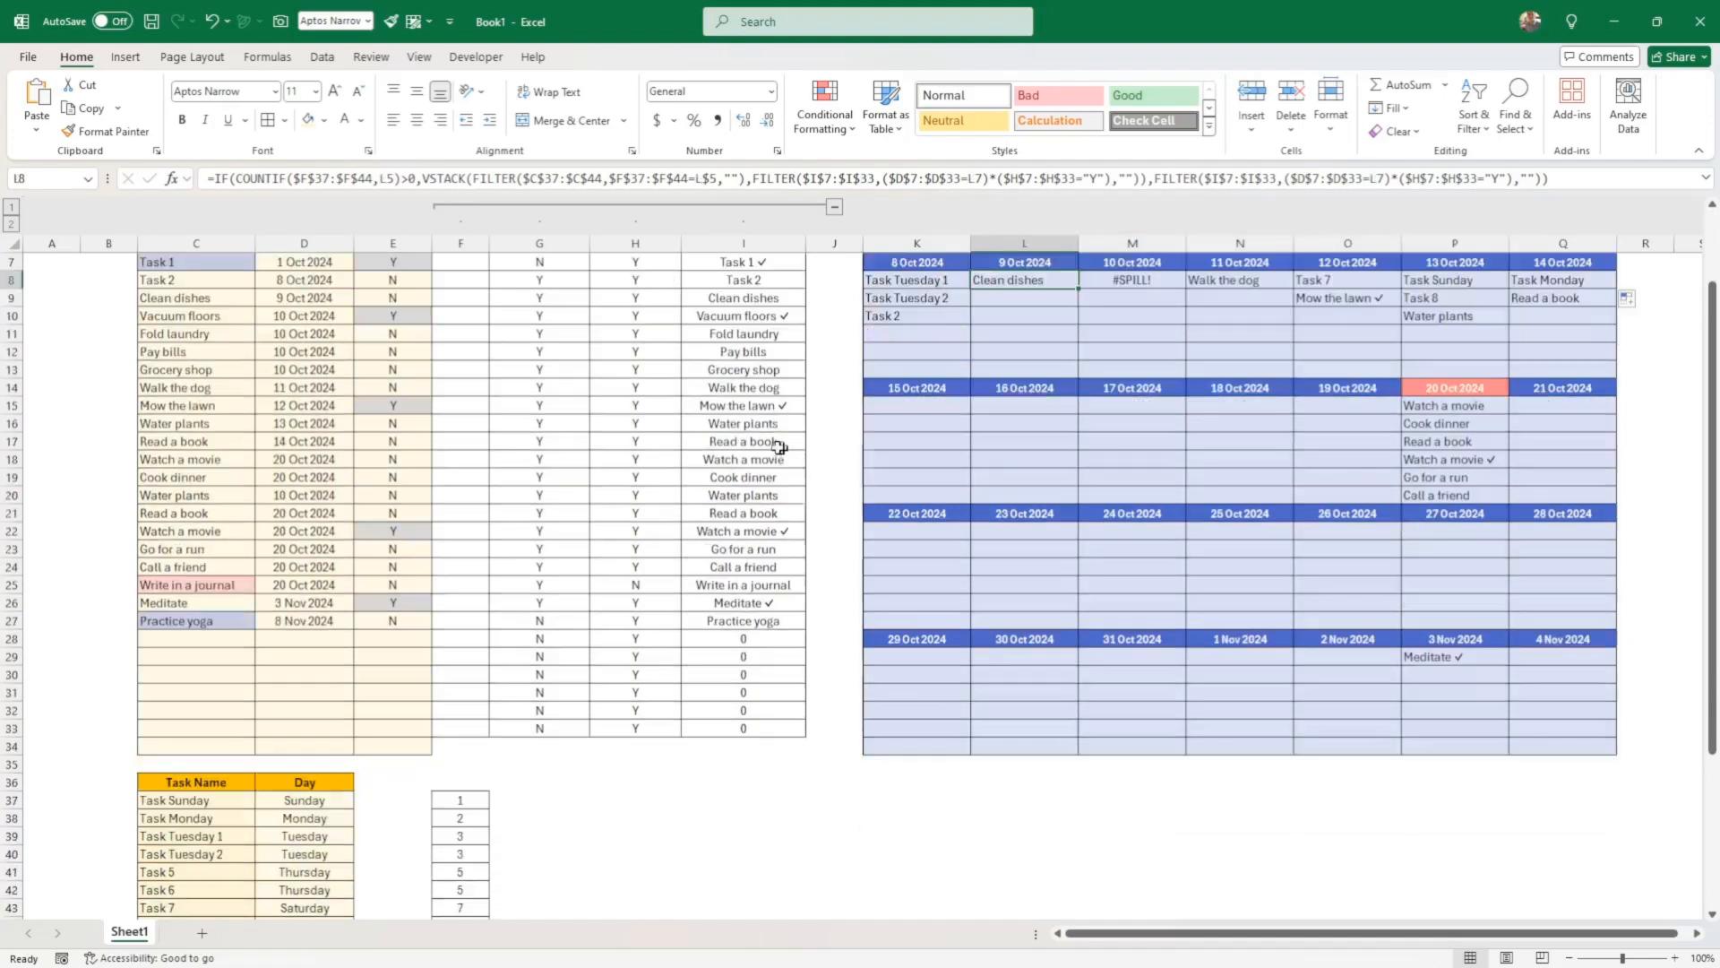
scroll(386, 260, "up", 1)
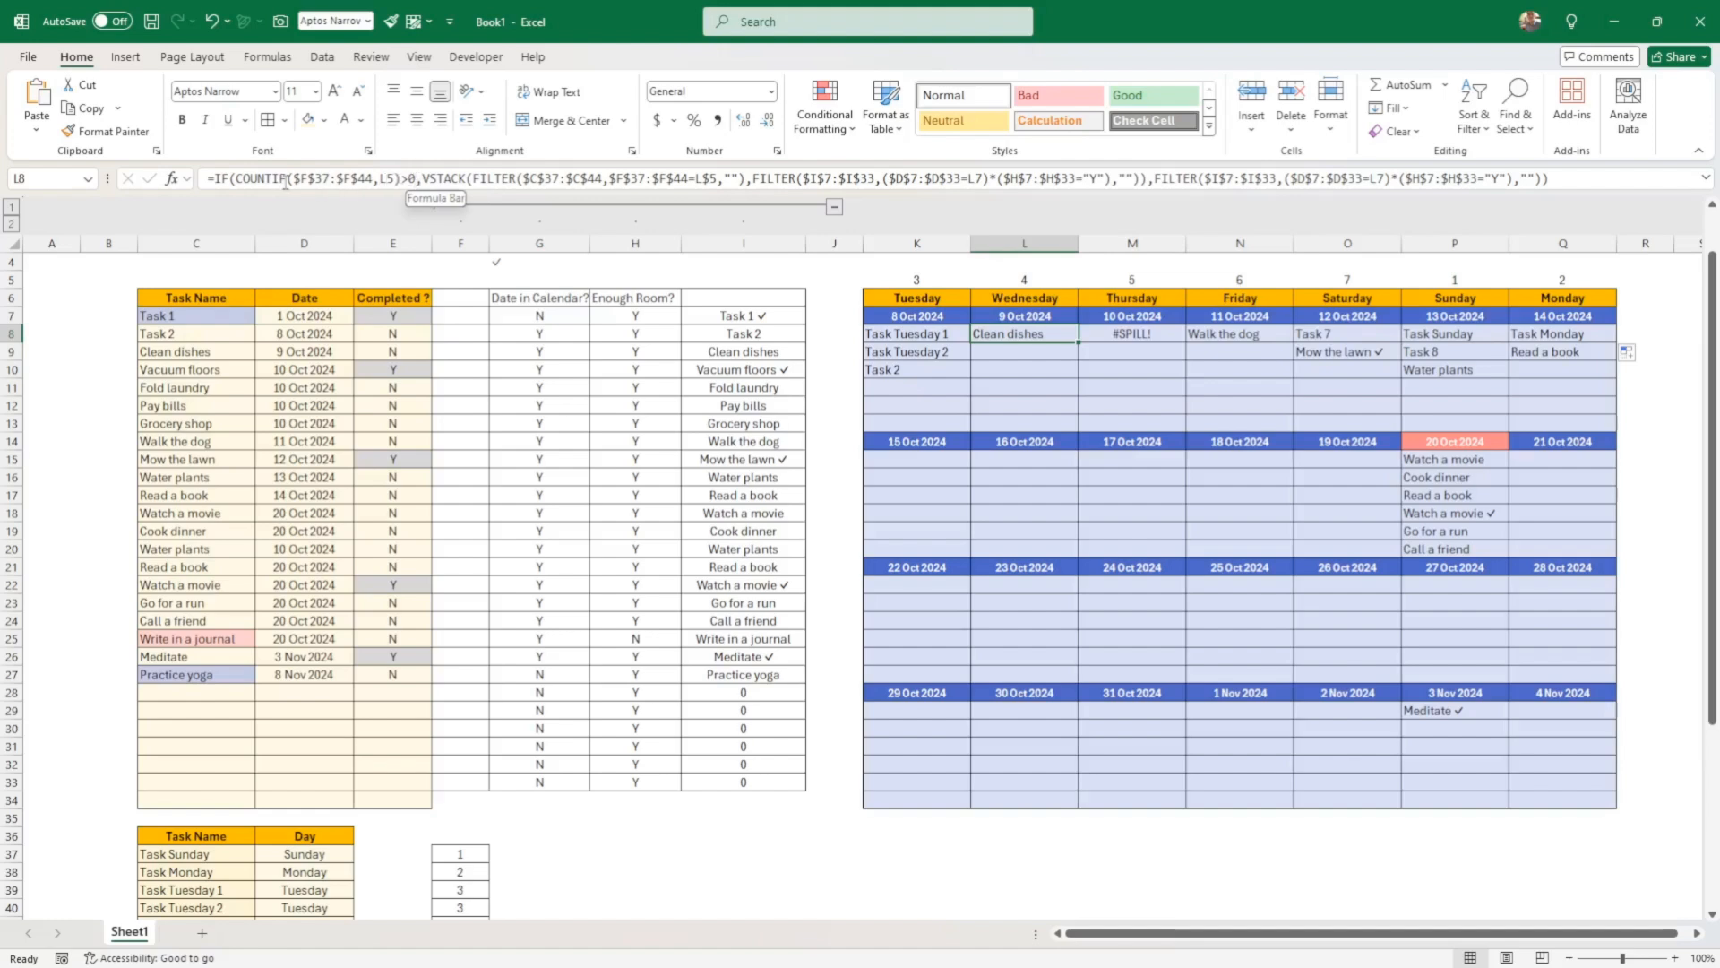
scroll(499, 818, "down", 1)
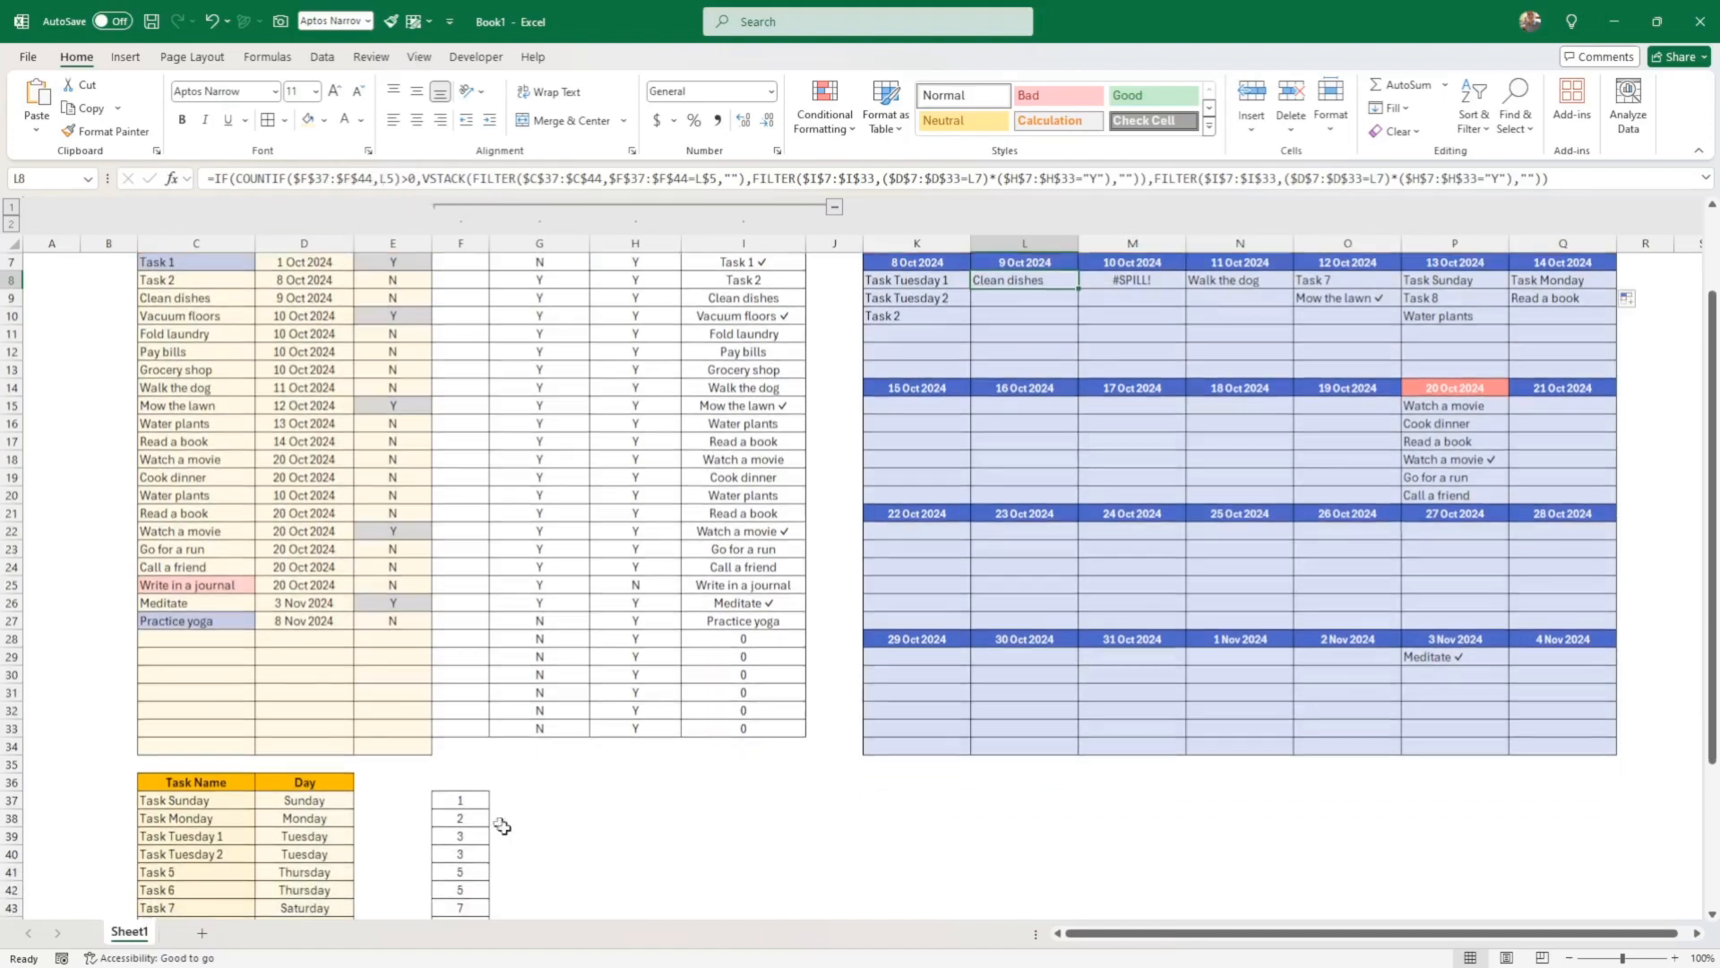
scroll(1028, 314, "up", 1)
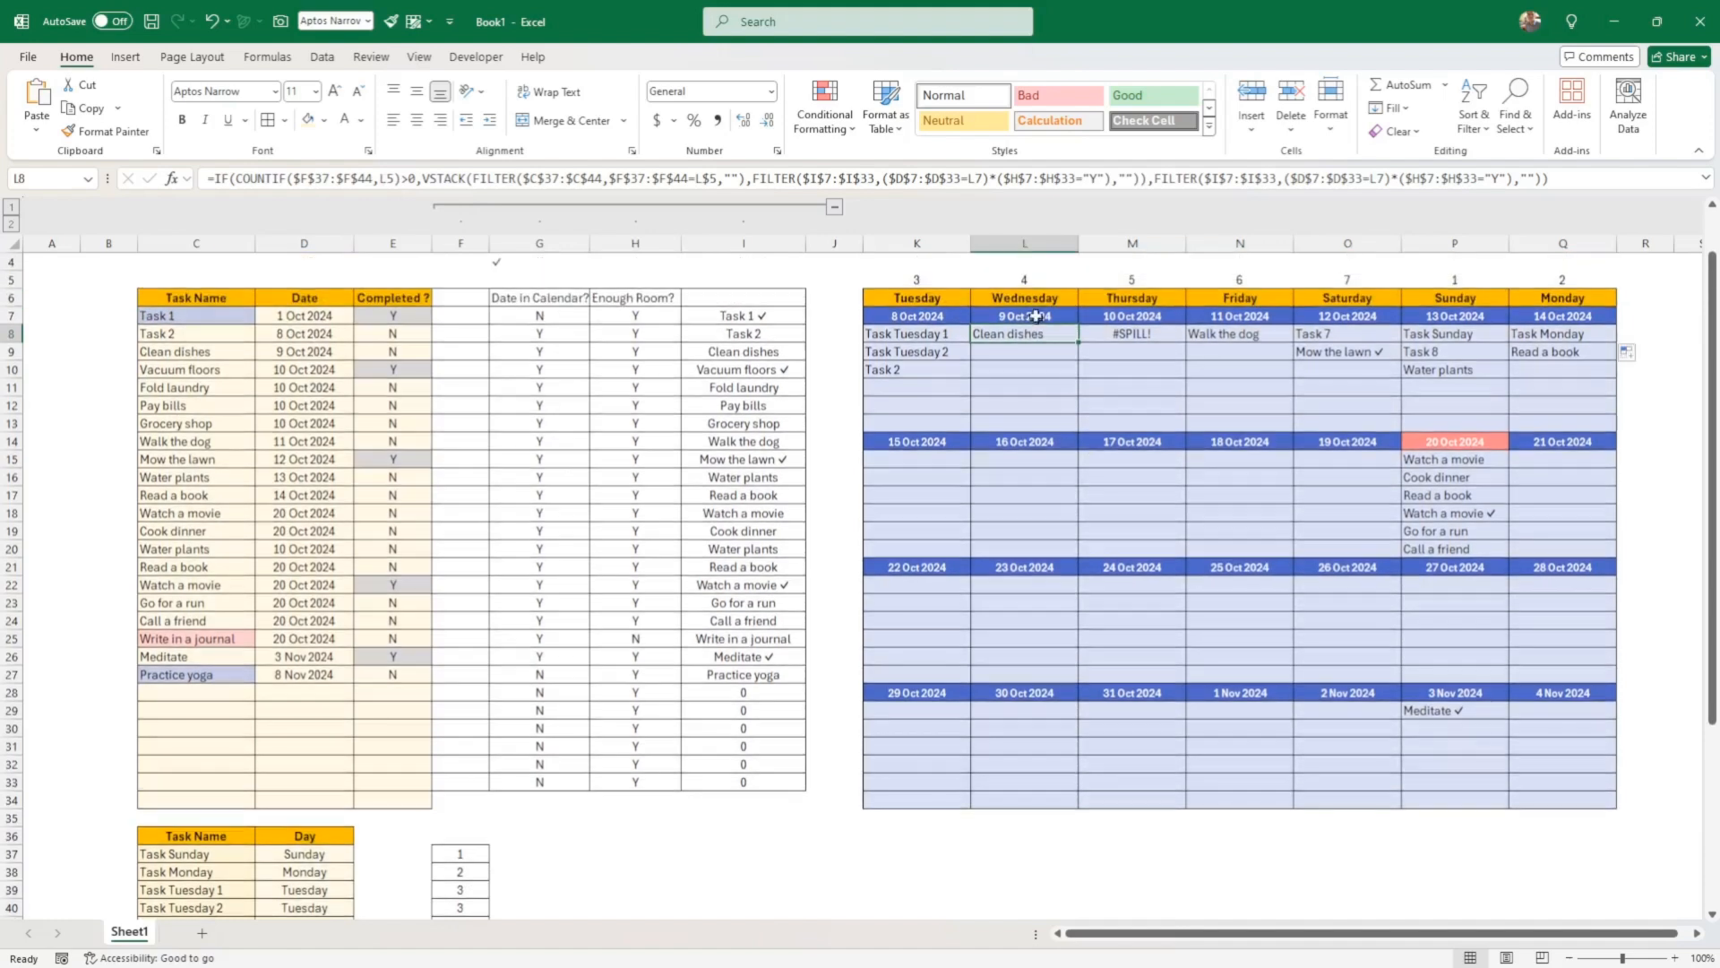
left_click(1022, 282)
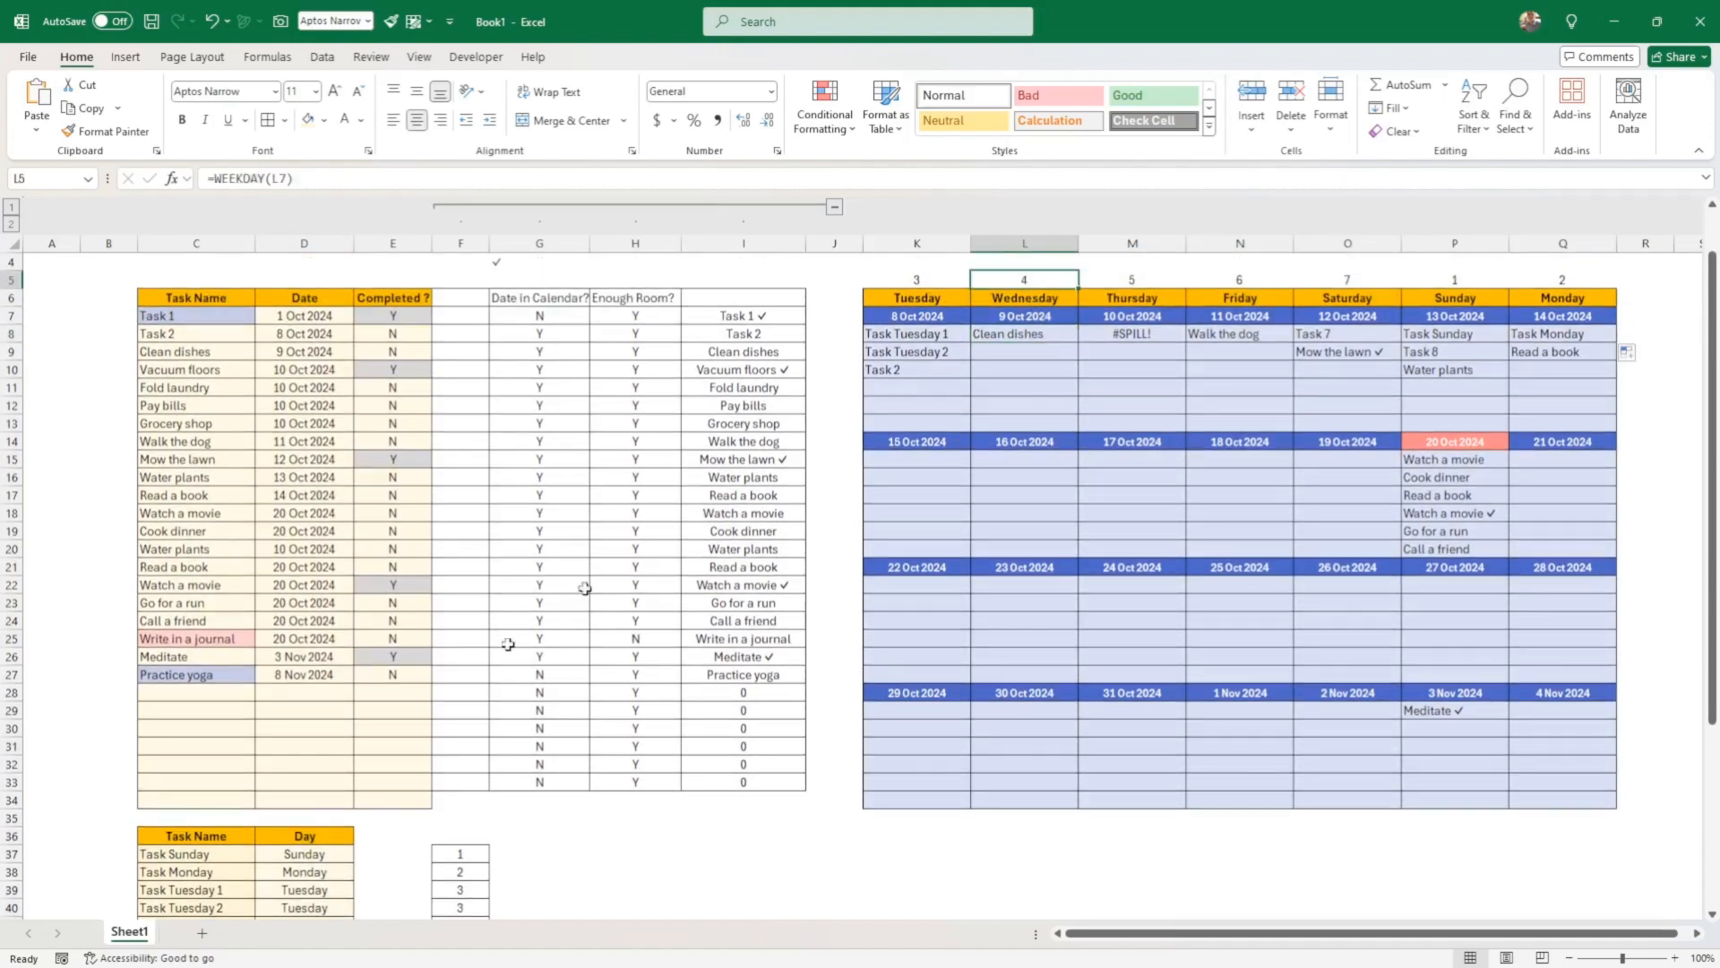
scroll(528, 824, "down", 2)
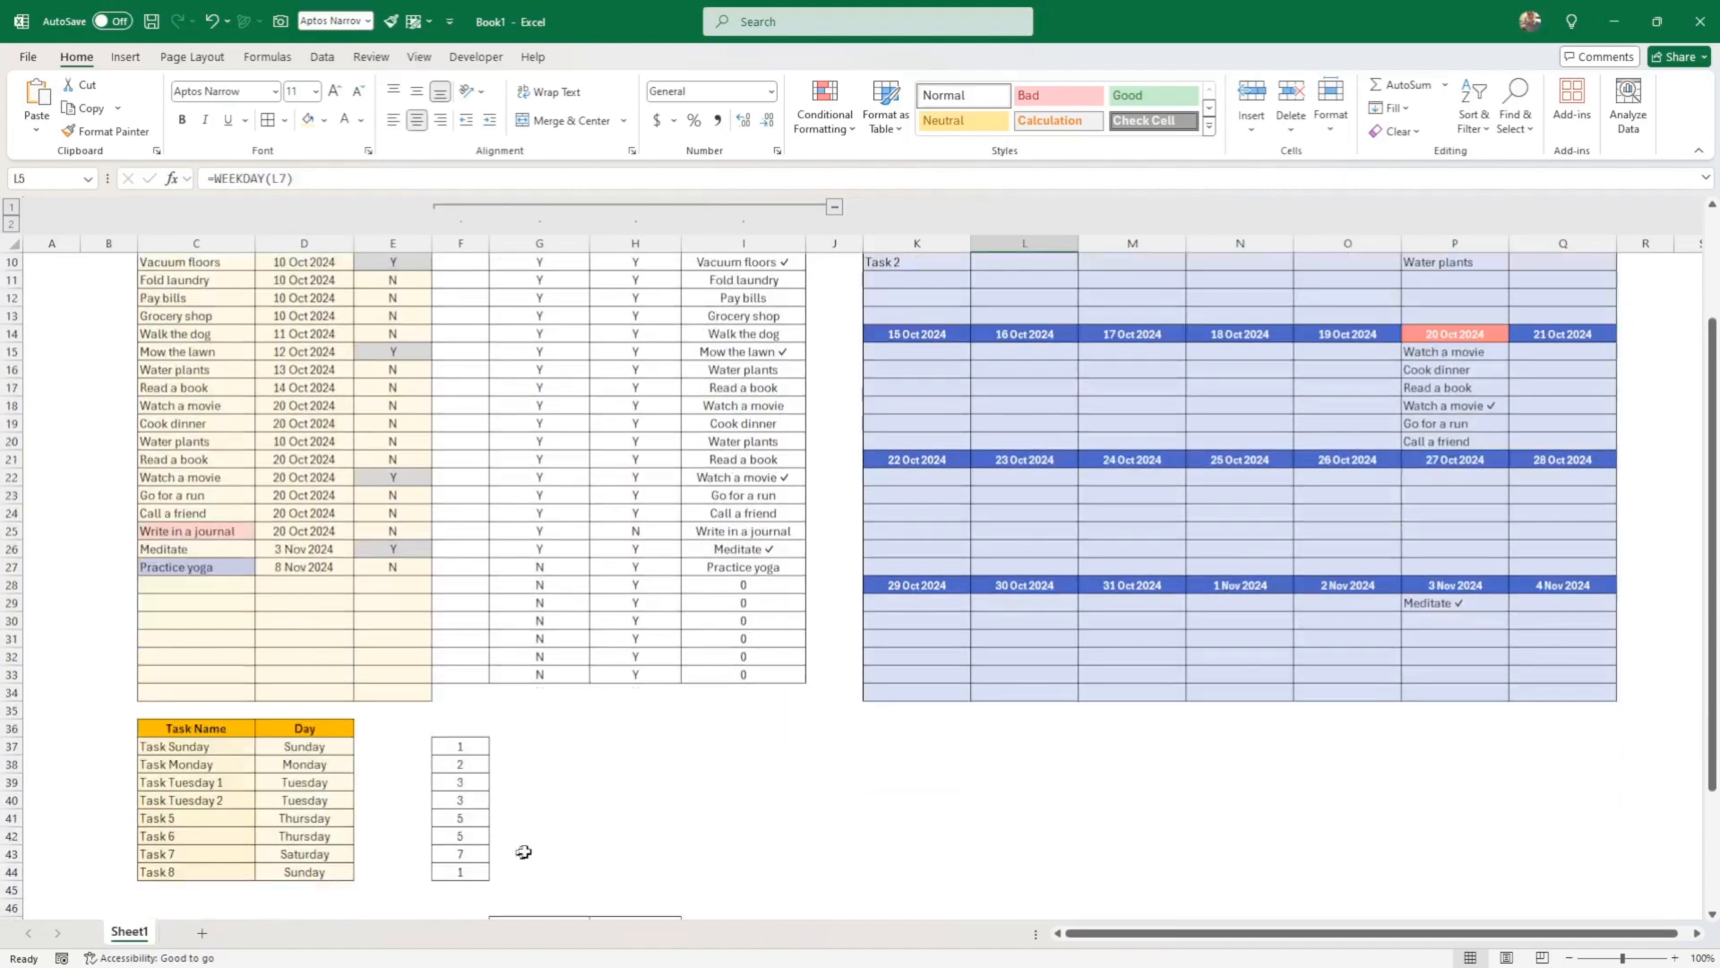
scroll(1046, 348, "up", 3)
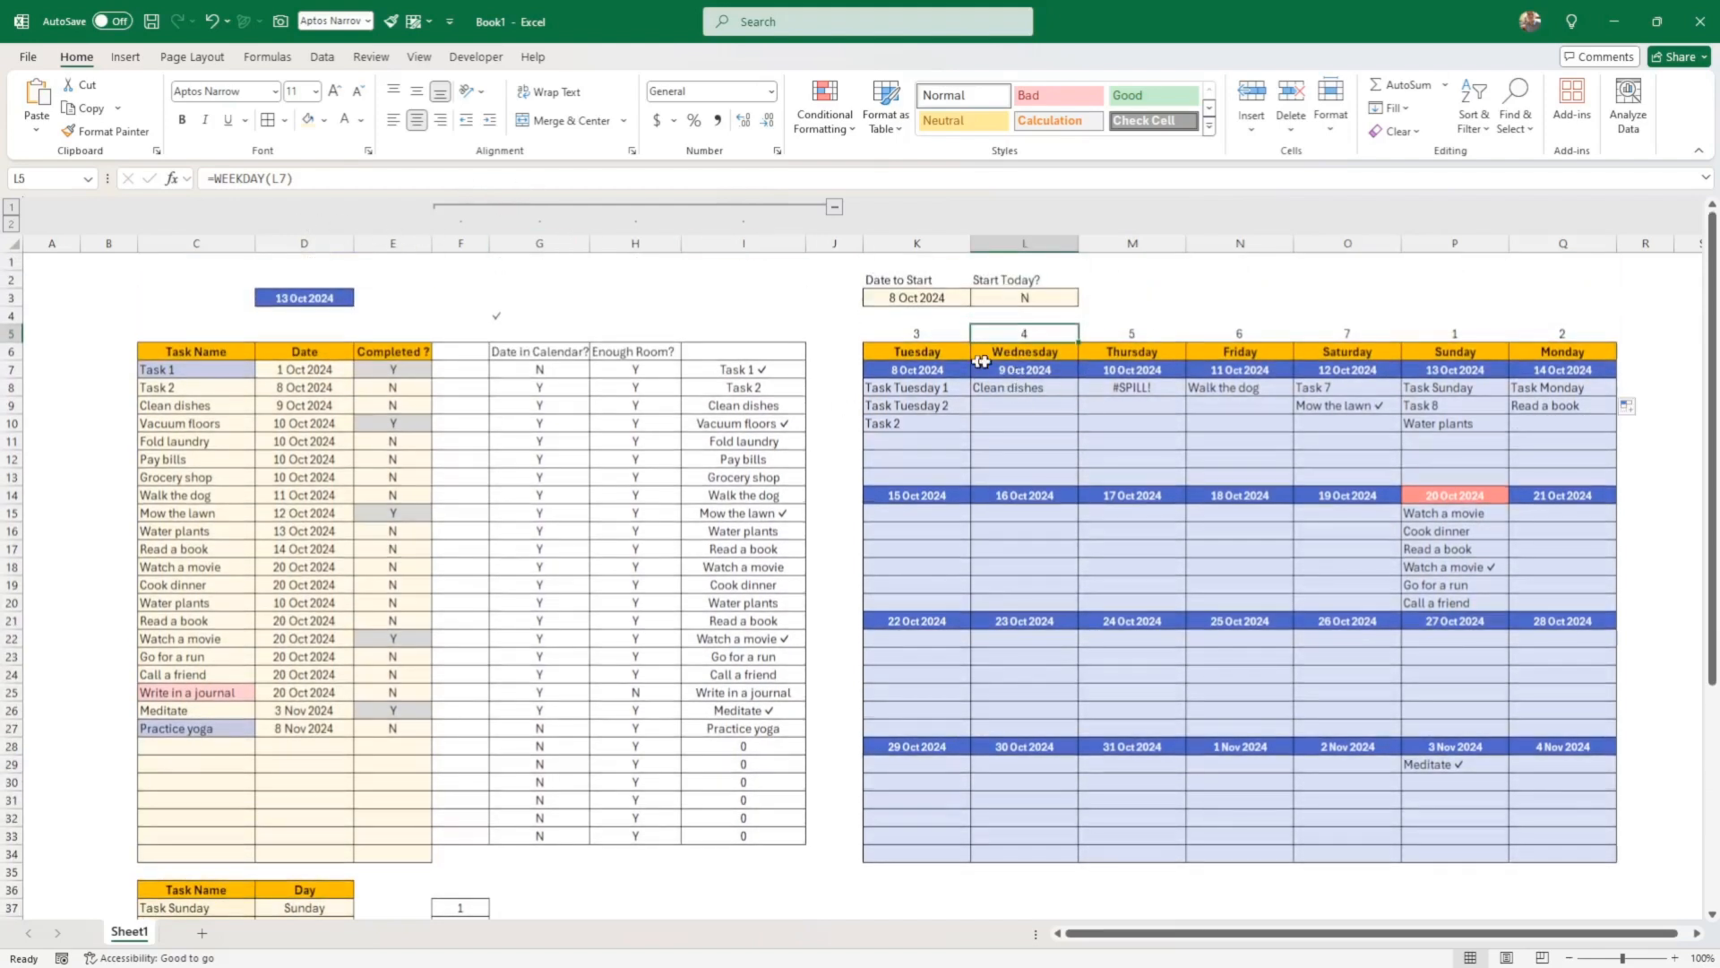
left_click(910, 388)
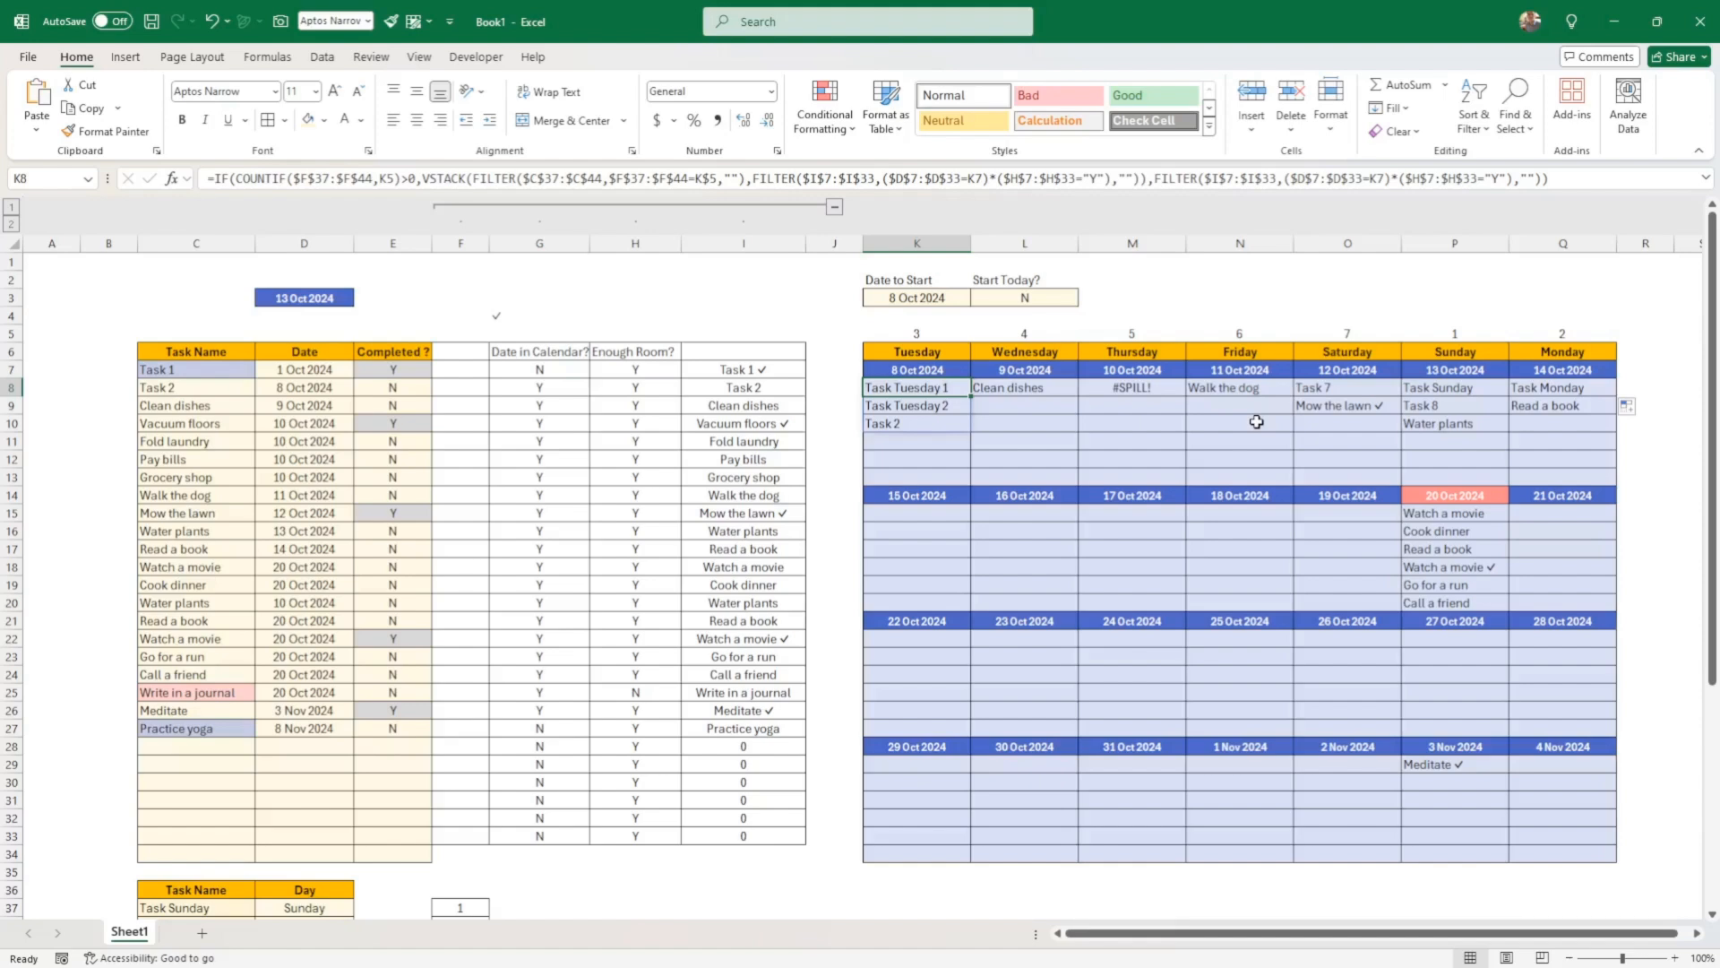
left_click(1140, 390)
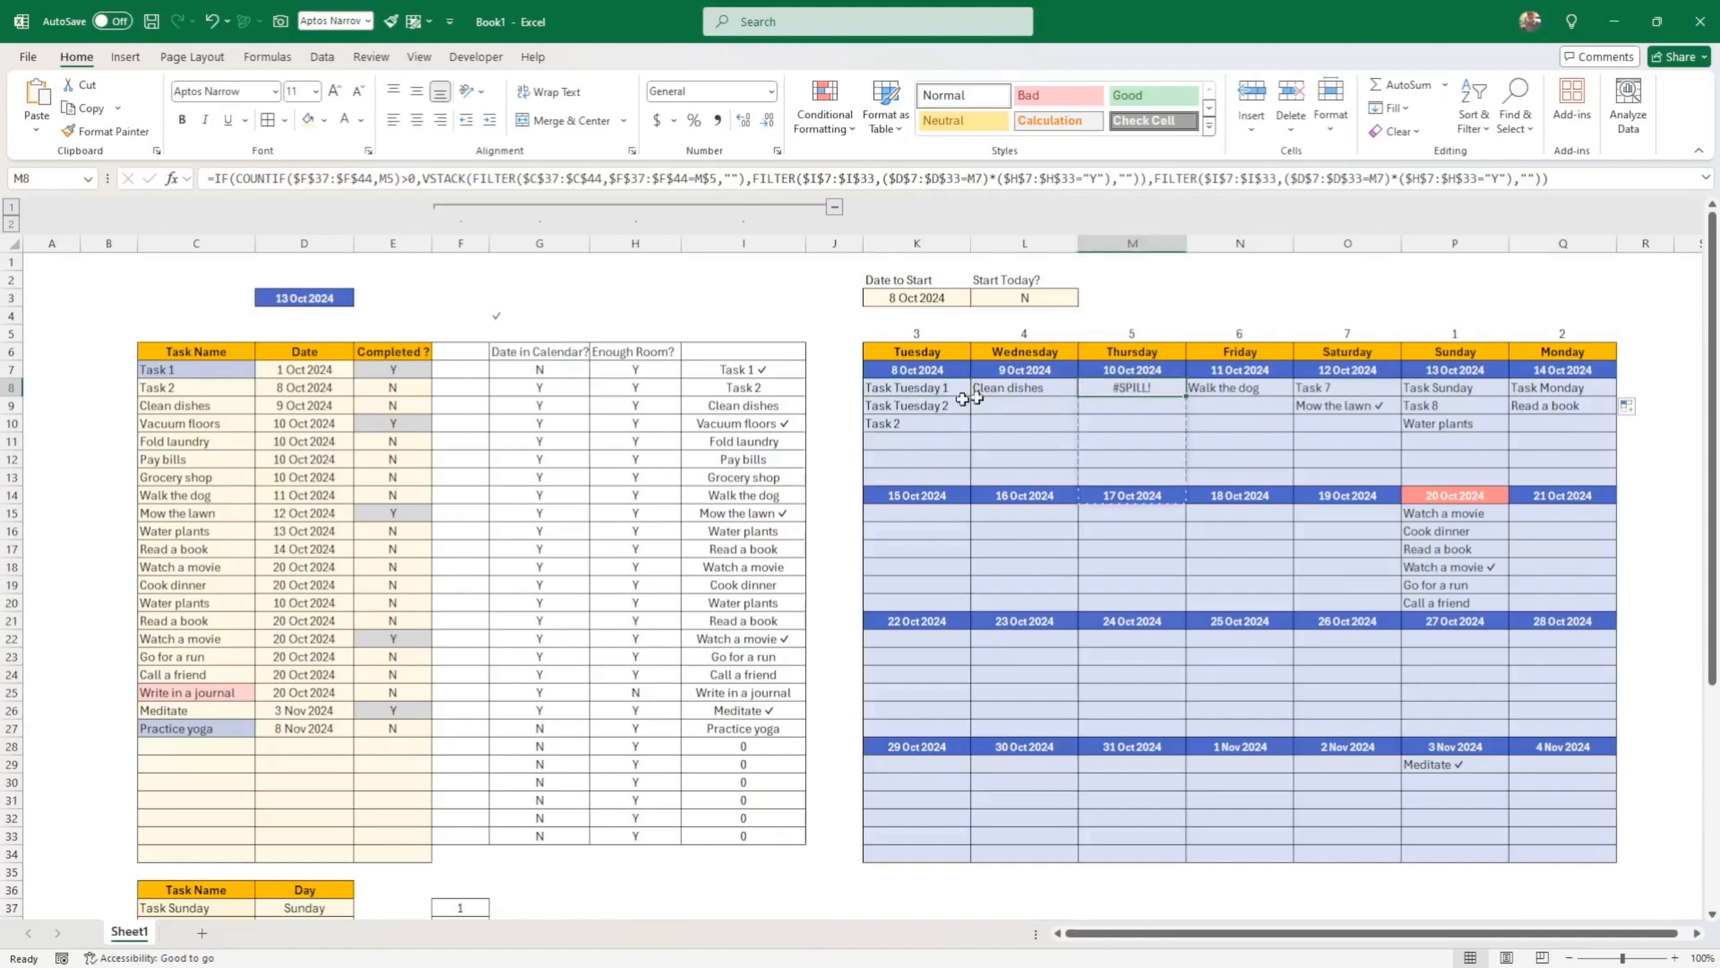
Check the Enough Room formula in H7 and insert a blank column J between the helper columns and the calendar
left_click(548, 356)
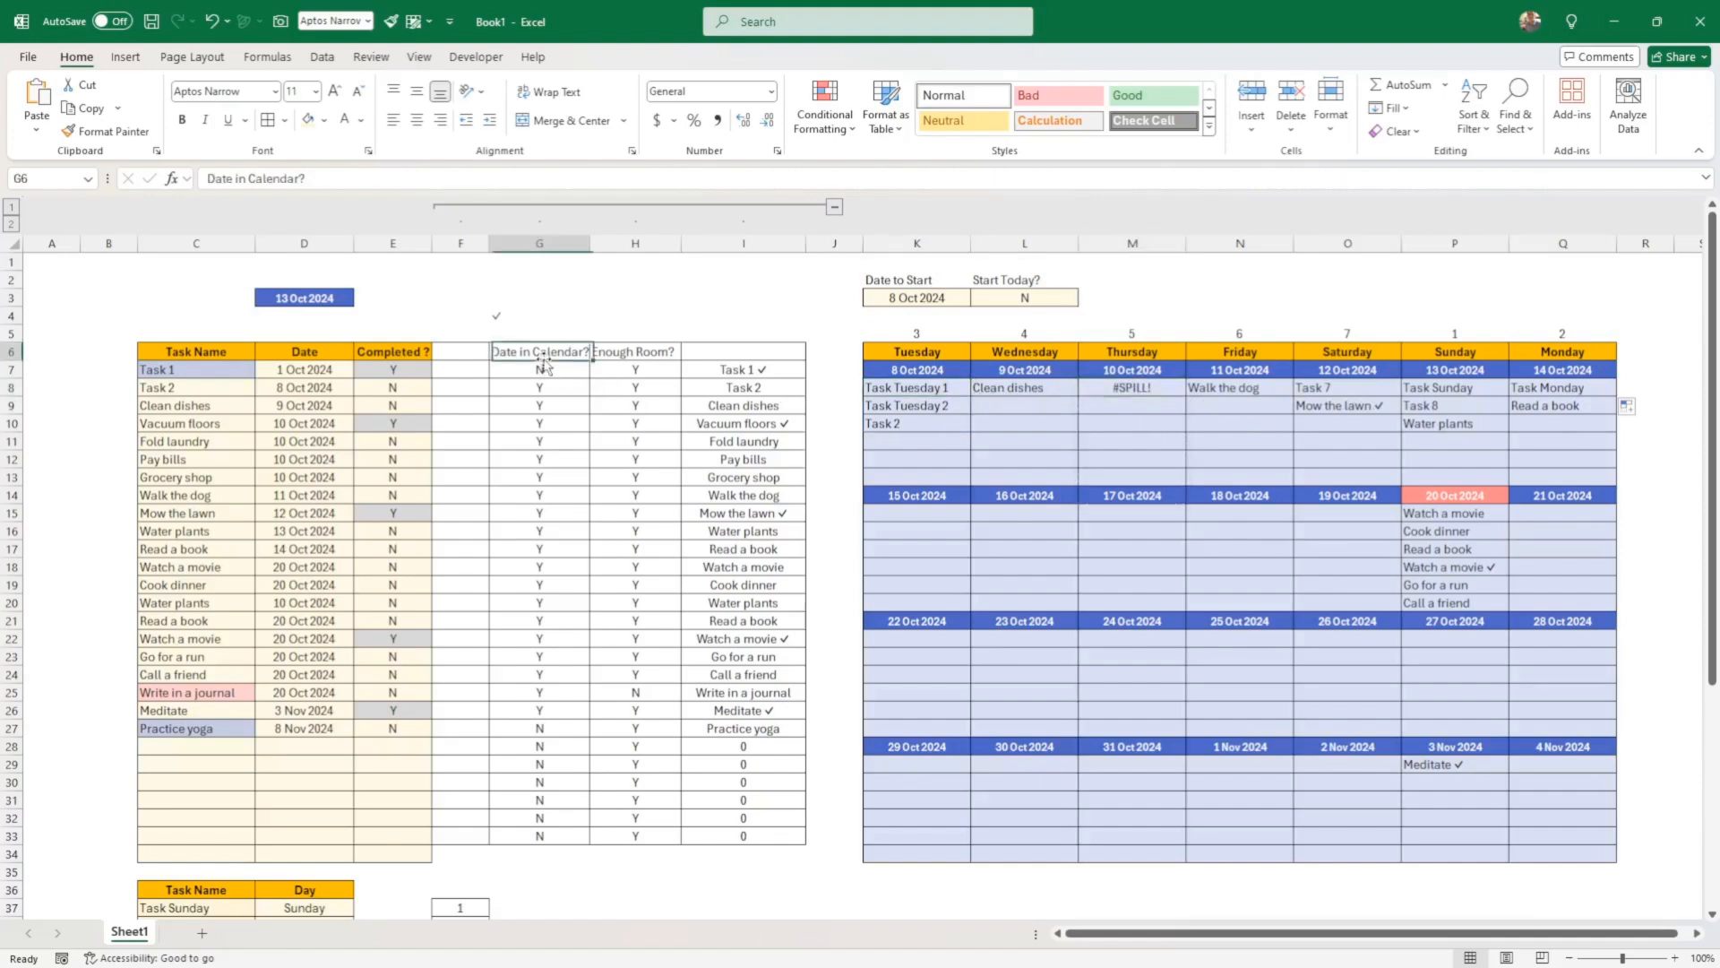
left_click(612, 371)
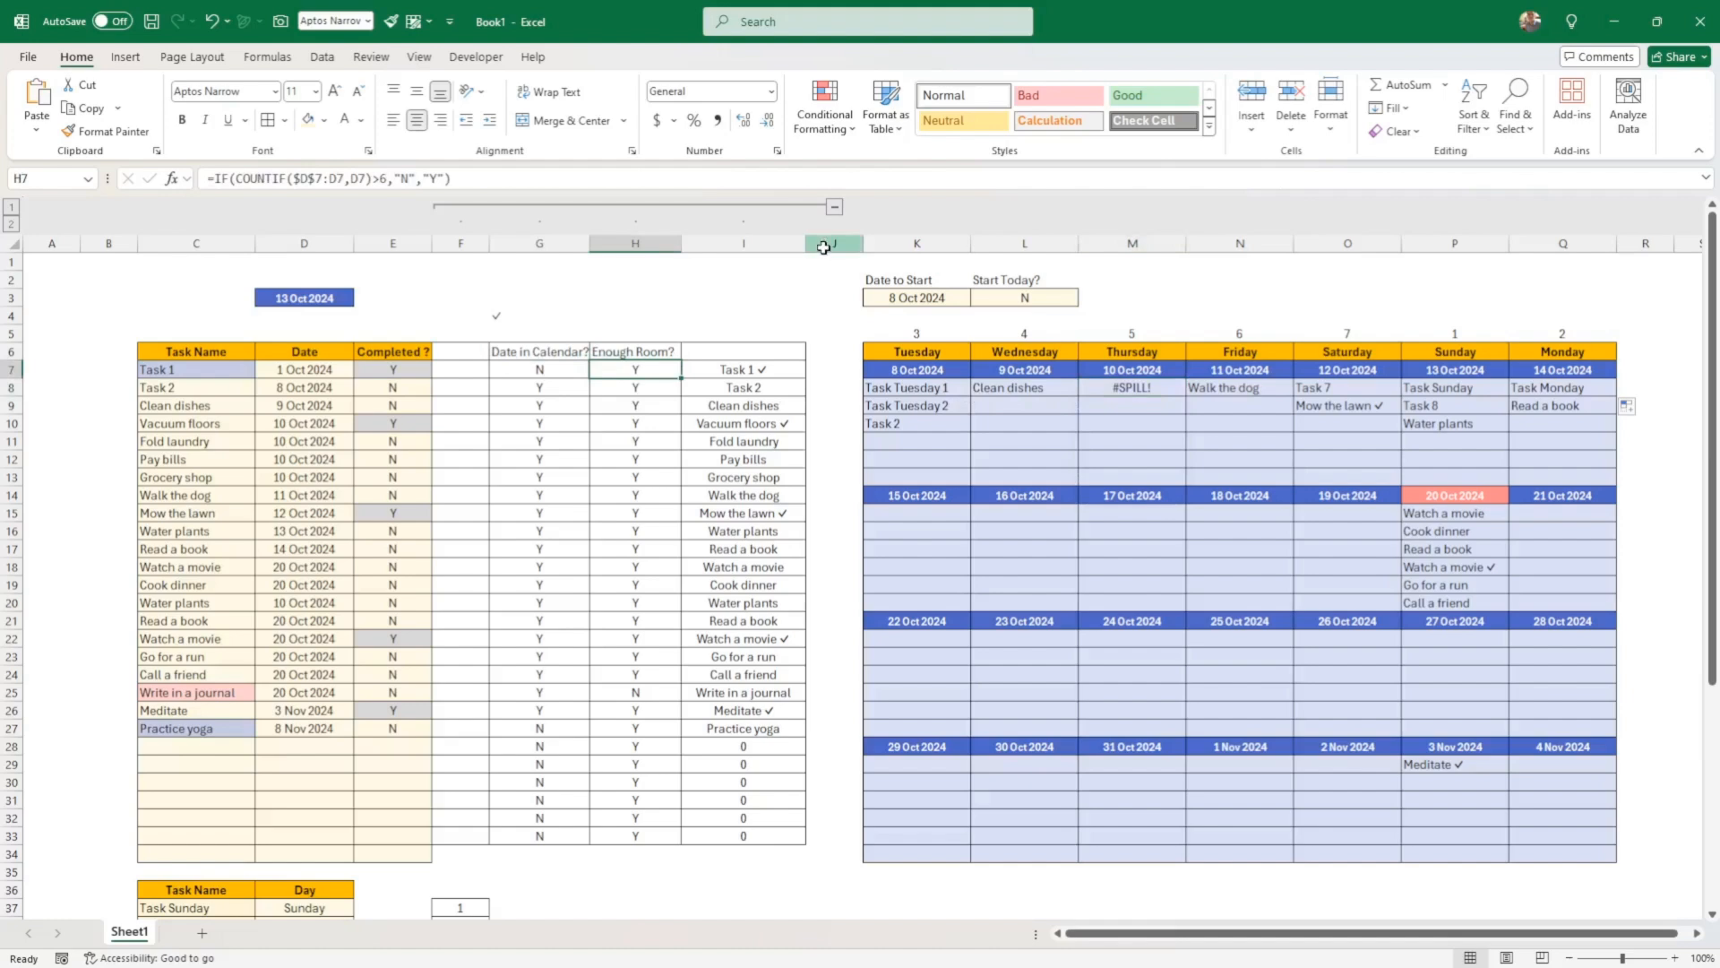
right_click(825, 251)
left_click(871, 424)
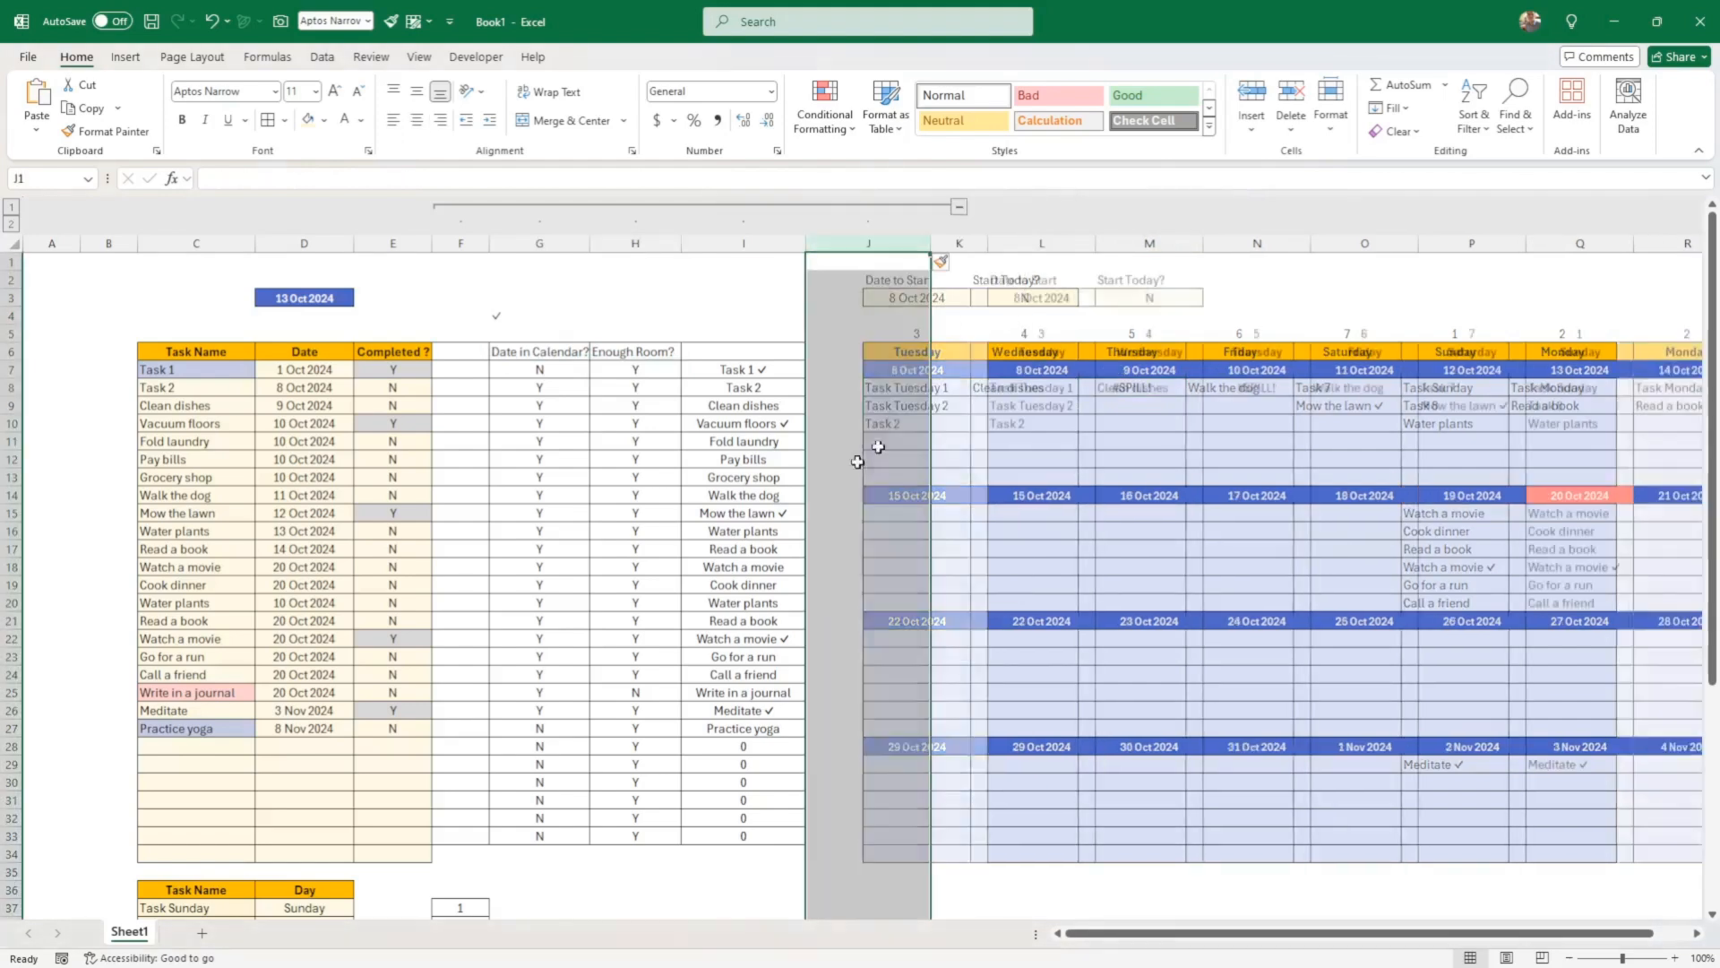
Start a COUNTIF in J7 with the recurring tasks' weekday numbers $F$37:$F$44 as its absolute range
scroll(499, 750, "down", 3)
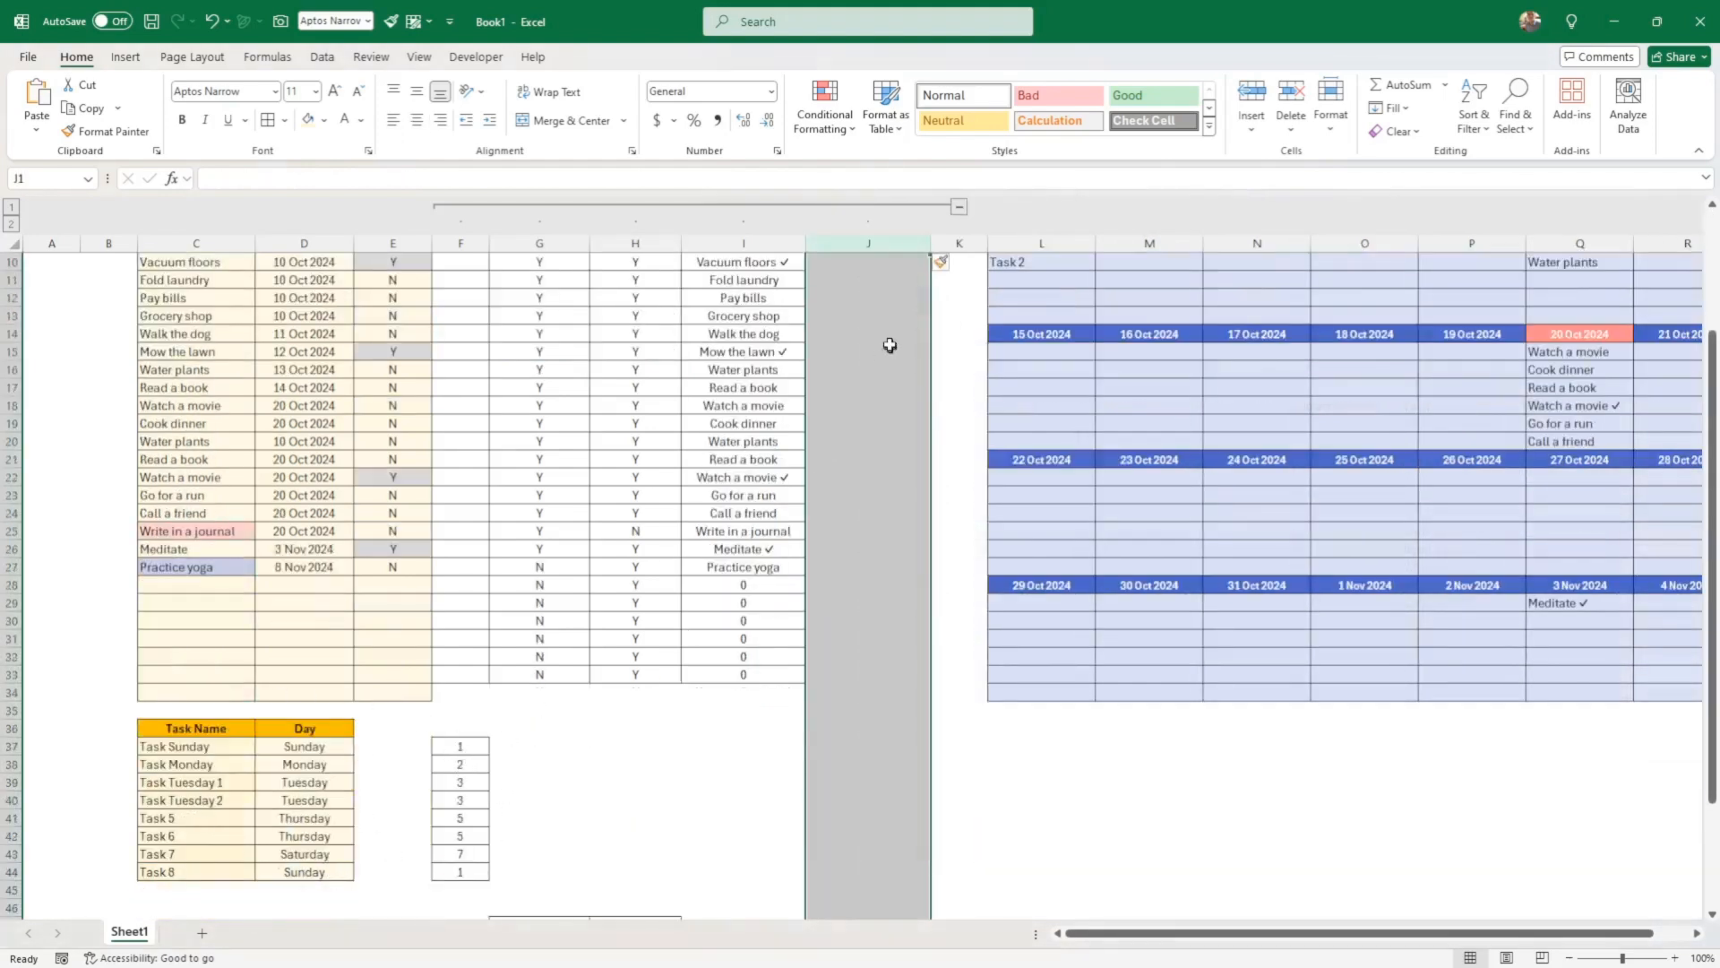
scroll(887, 346, "up", 2)
left_click(847, 316)
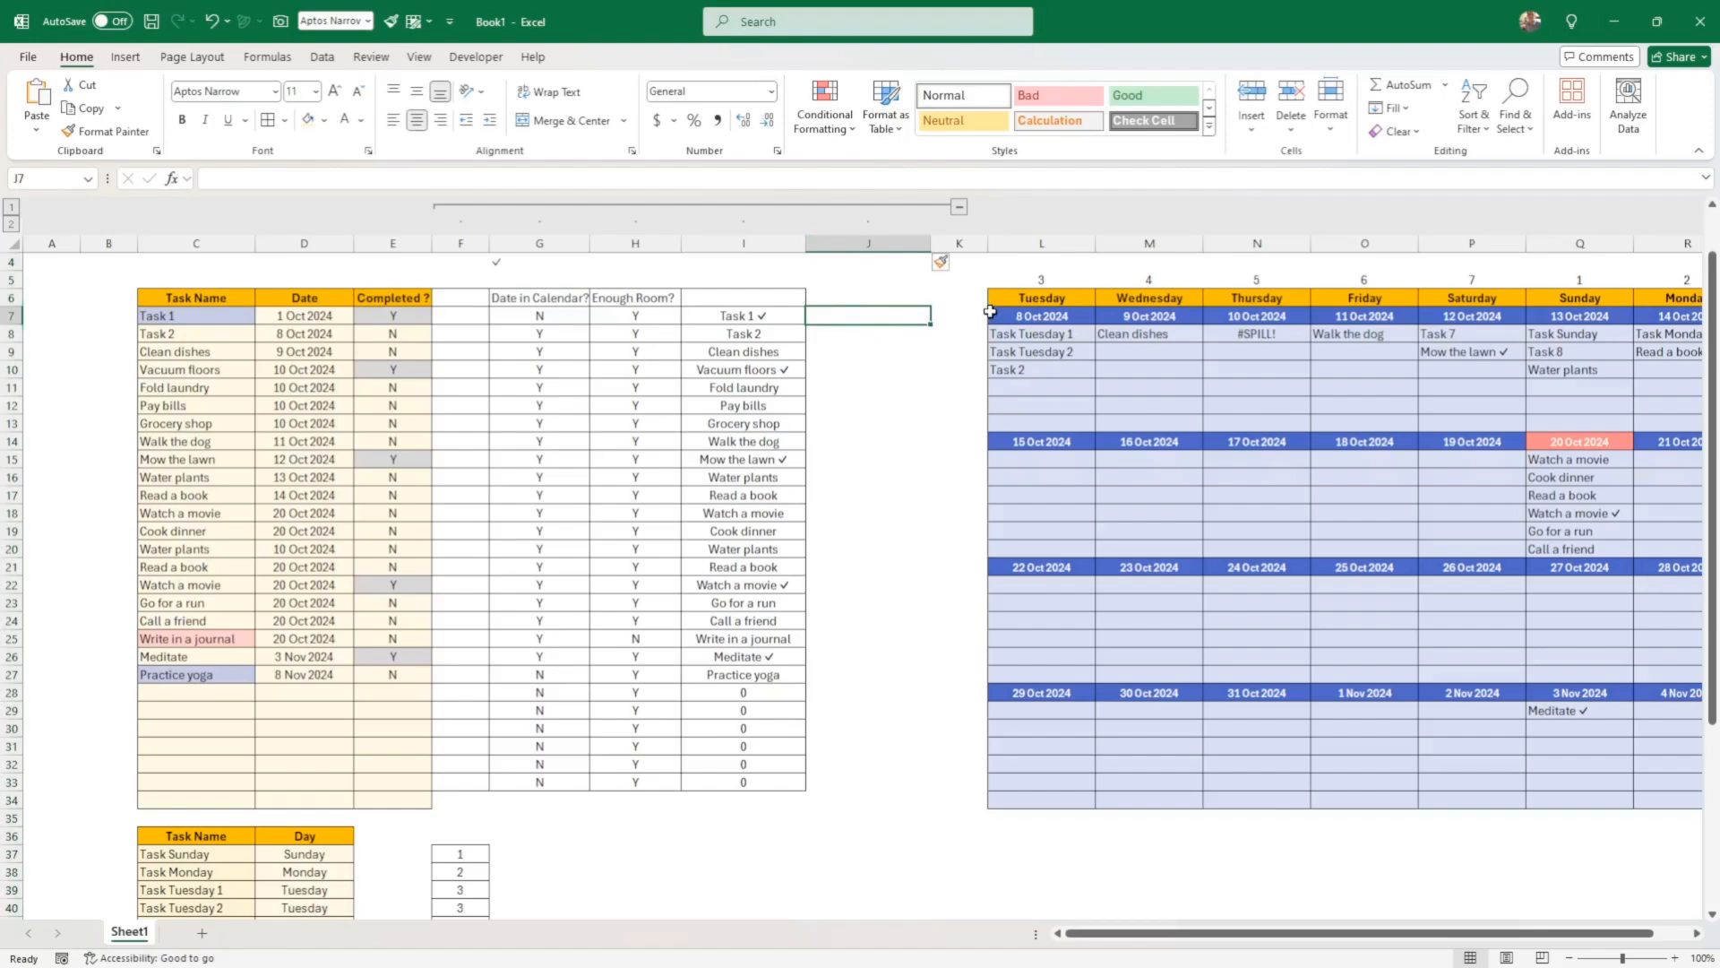
type("=countif")
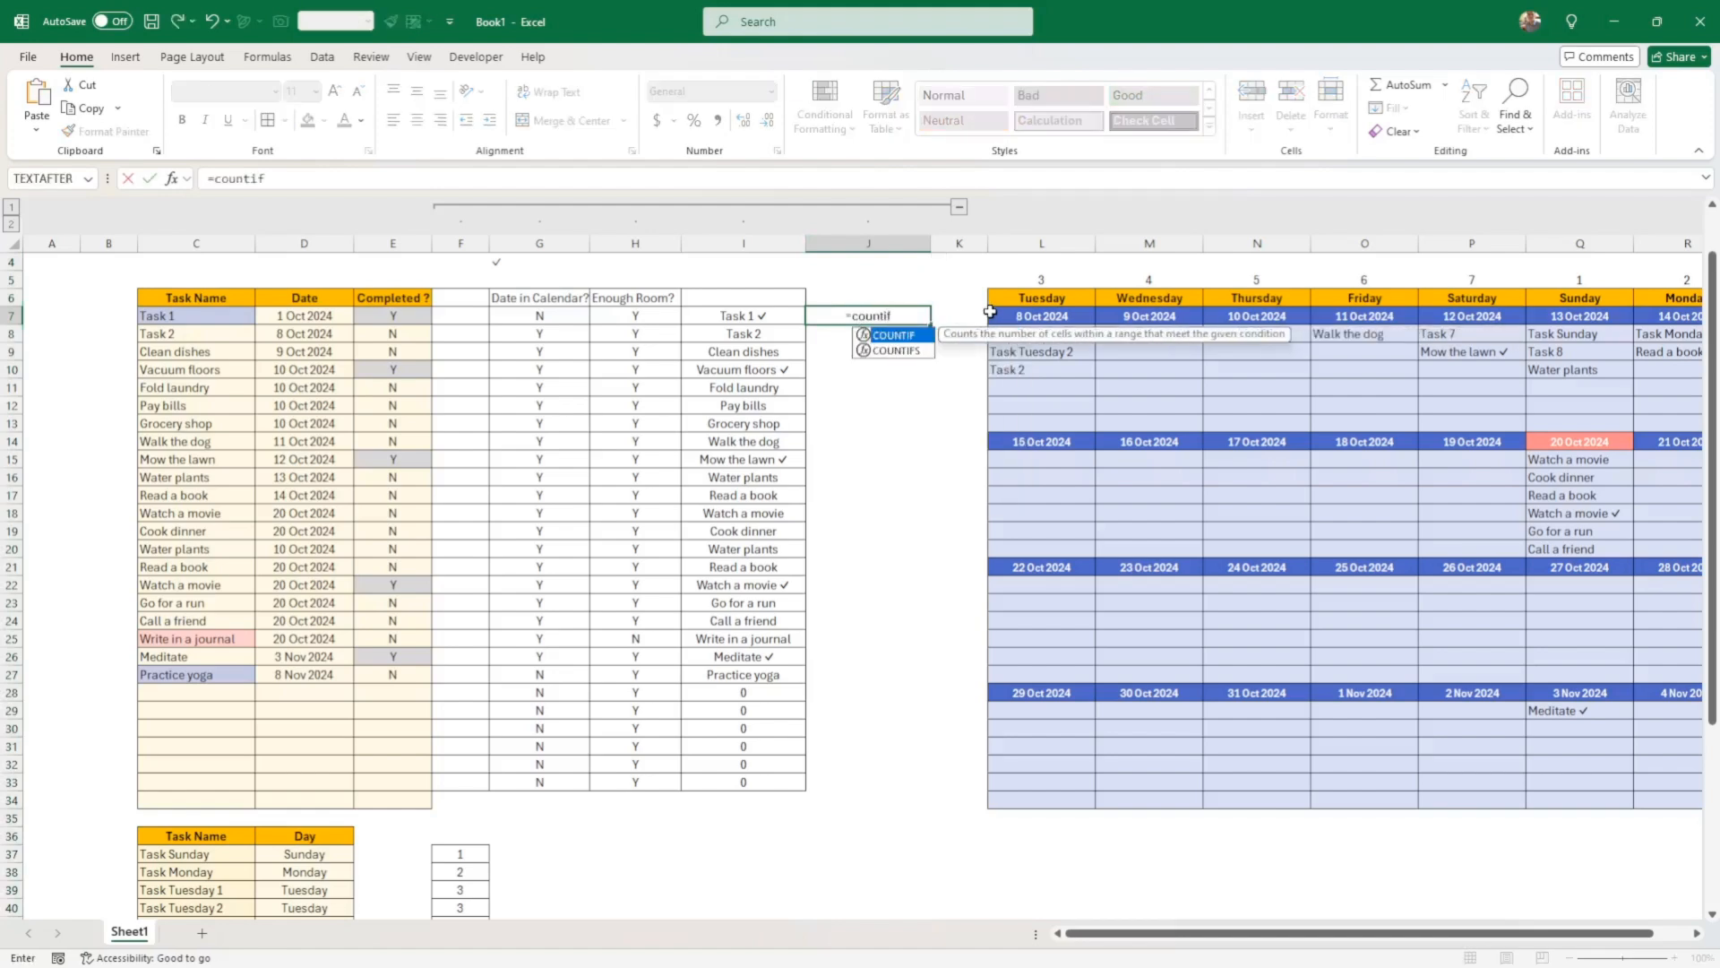
type("(")
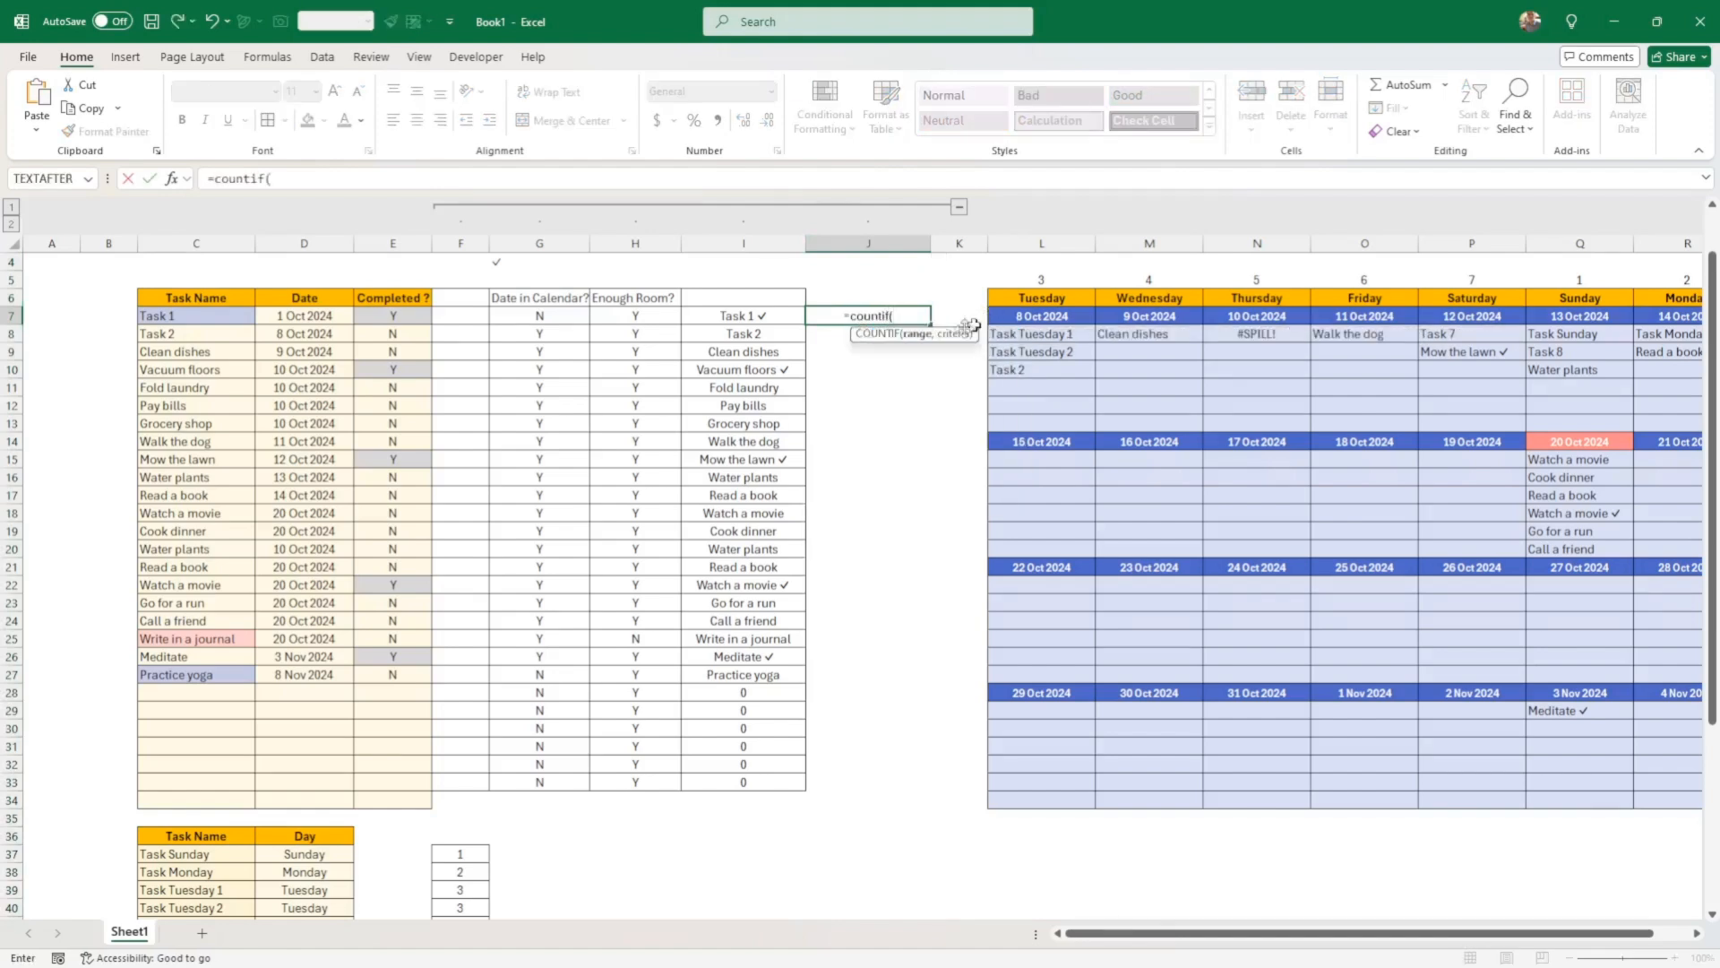
scroll(627, 548, "down", 3)
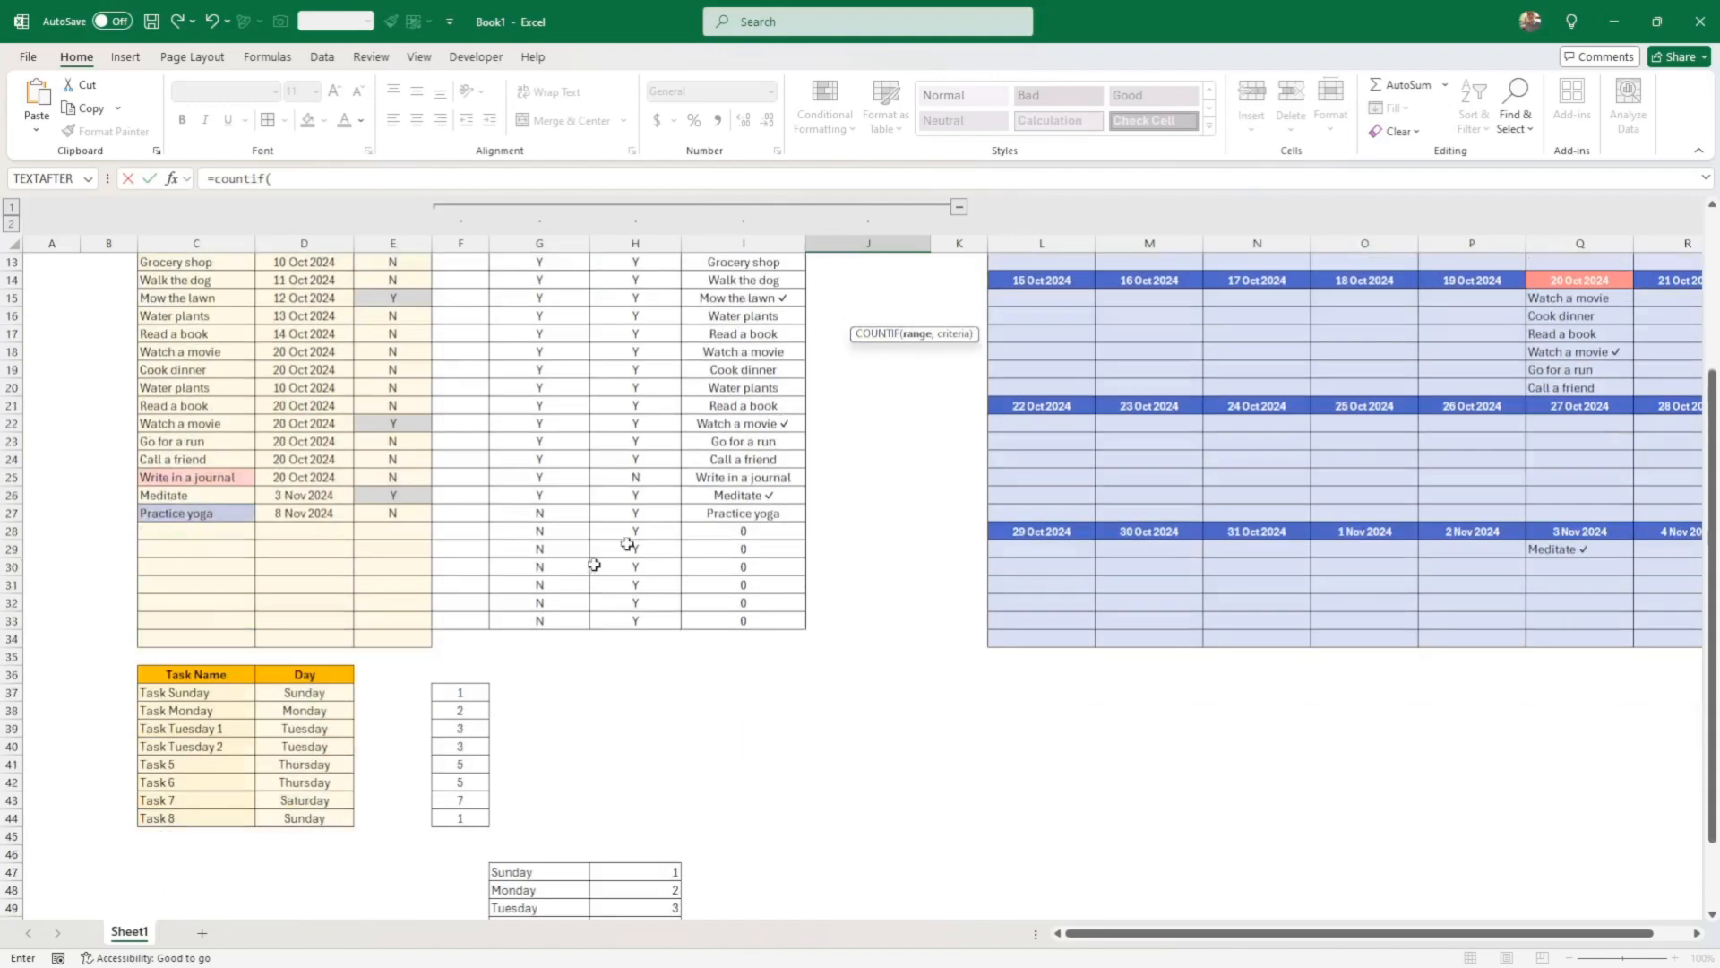
scroll(303, 380, "up", 3)
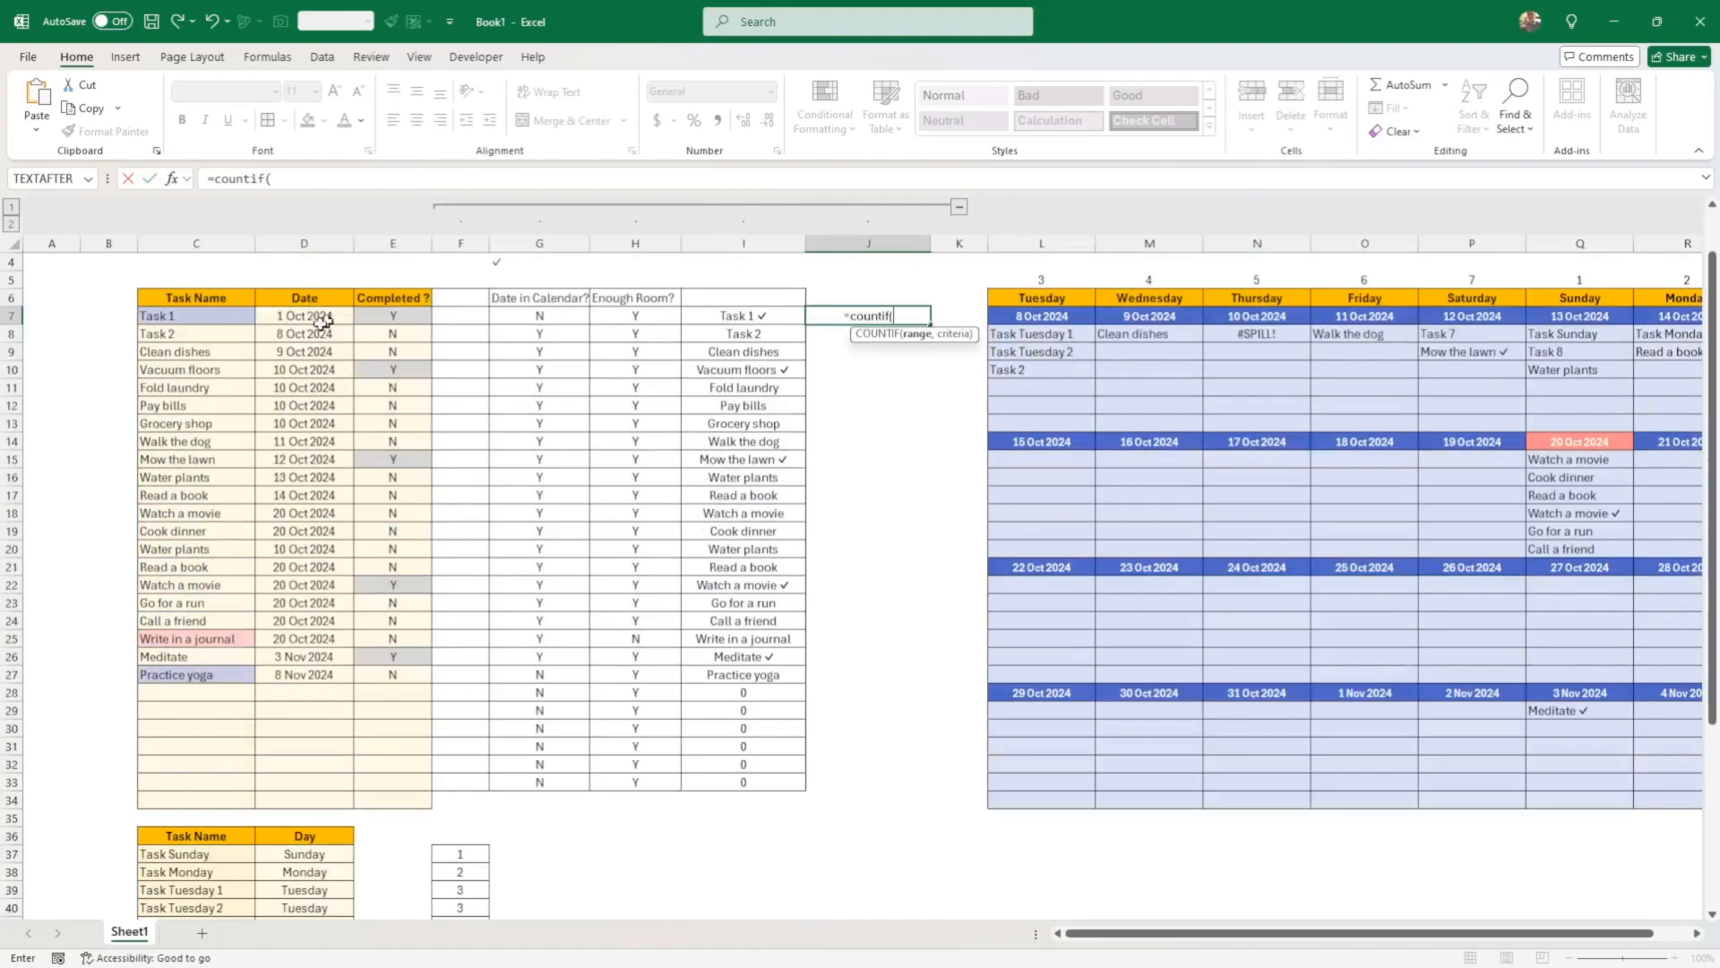
scroll(402, 548, "down", 2)
scroll(402, 548, "down", 1)
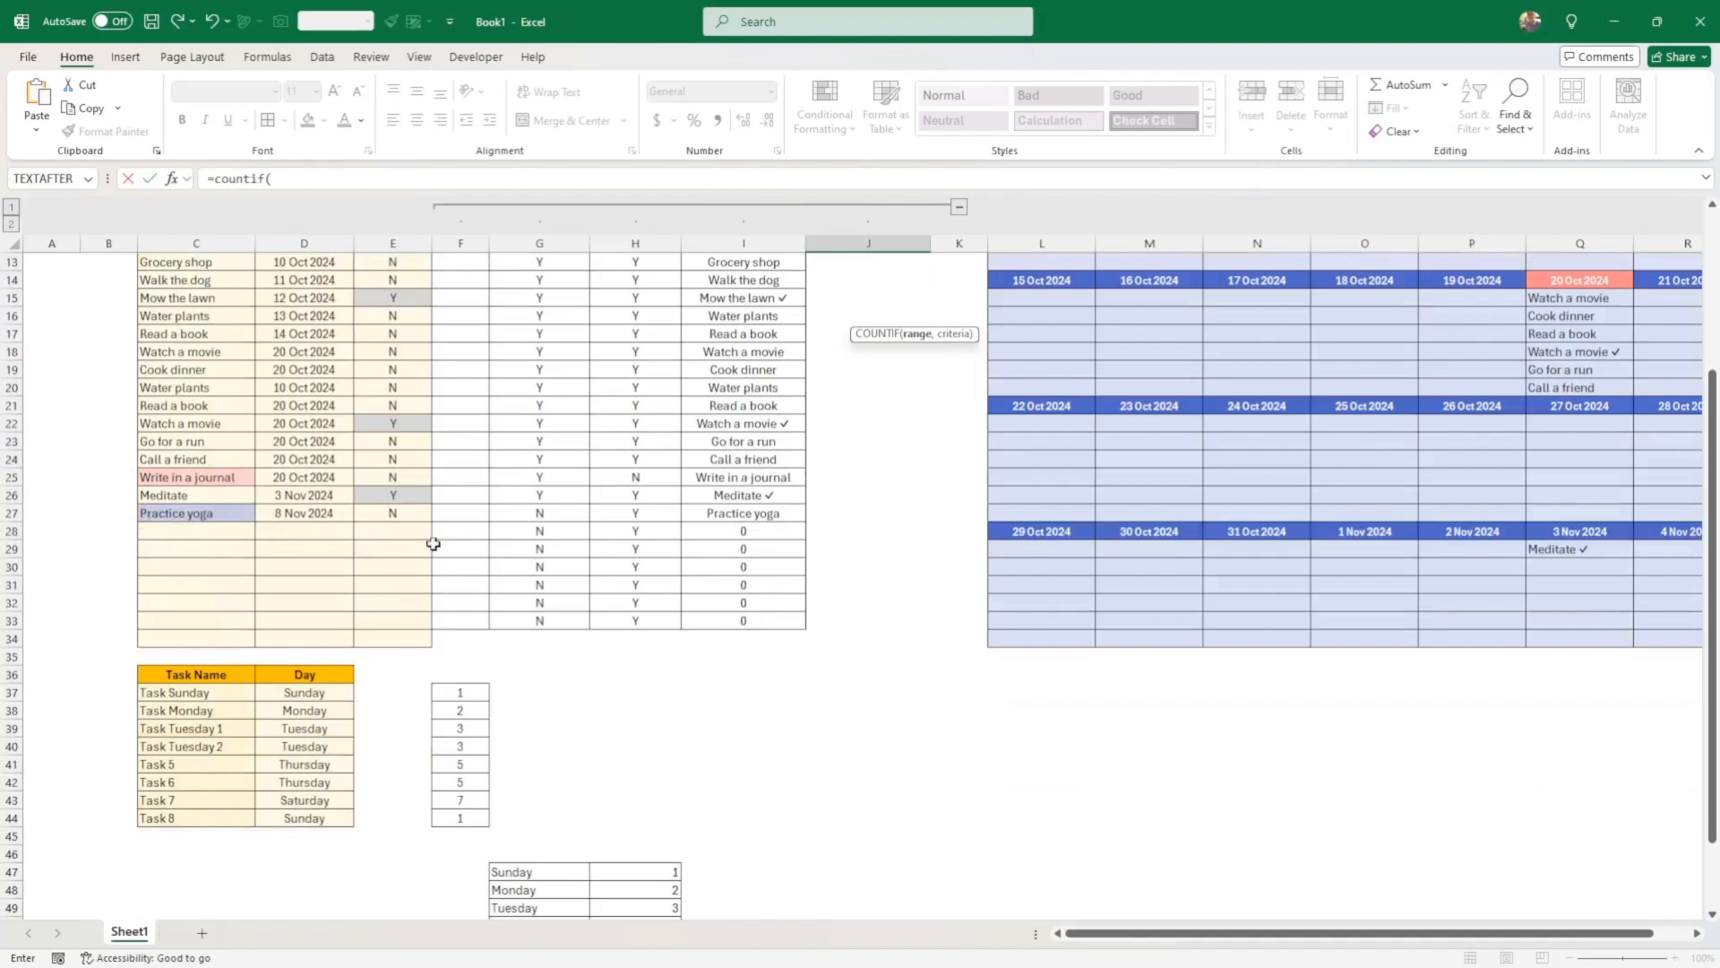
scroll(557, 638, "up", 2)
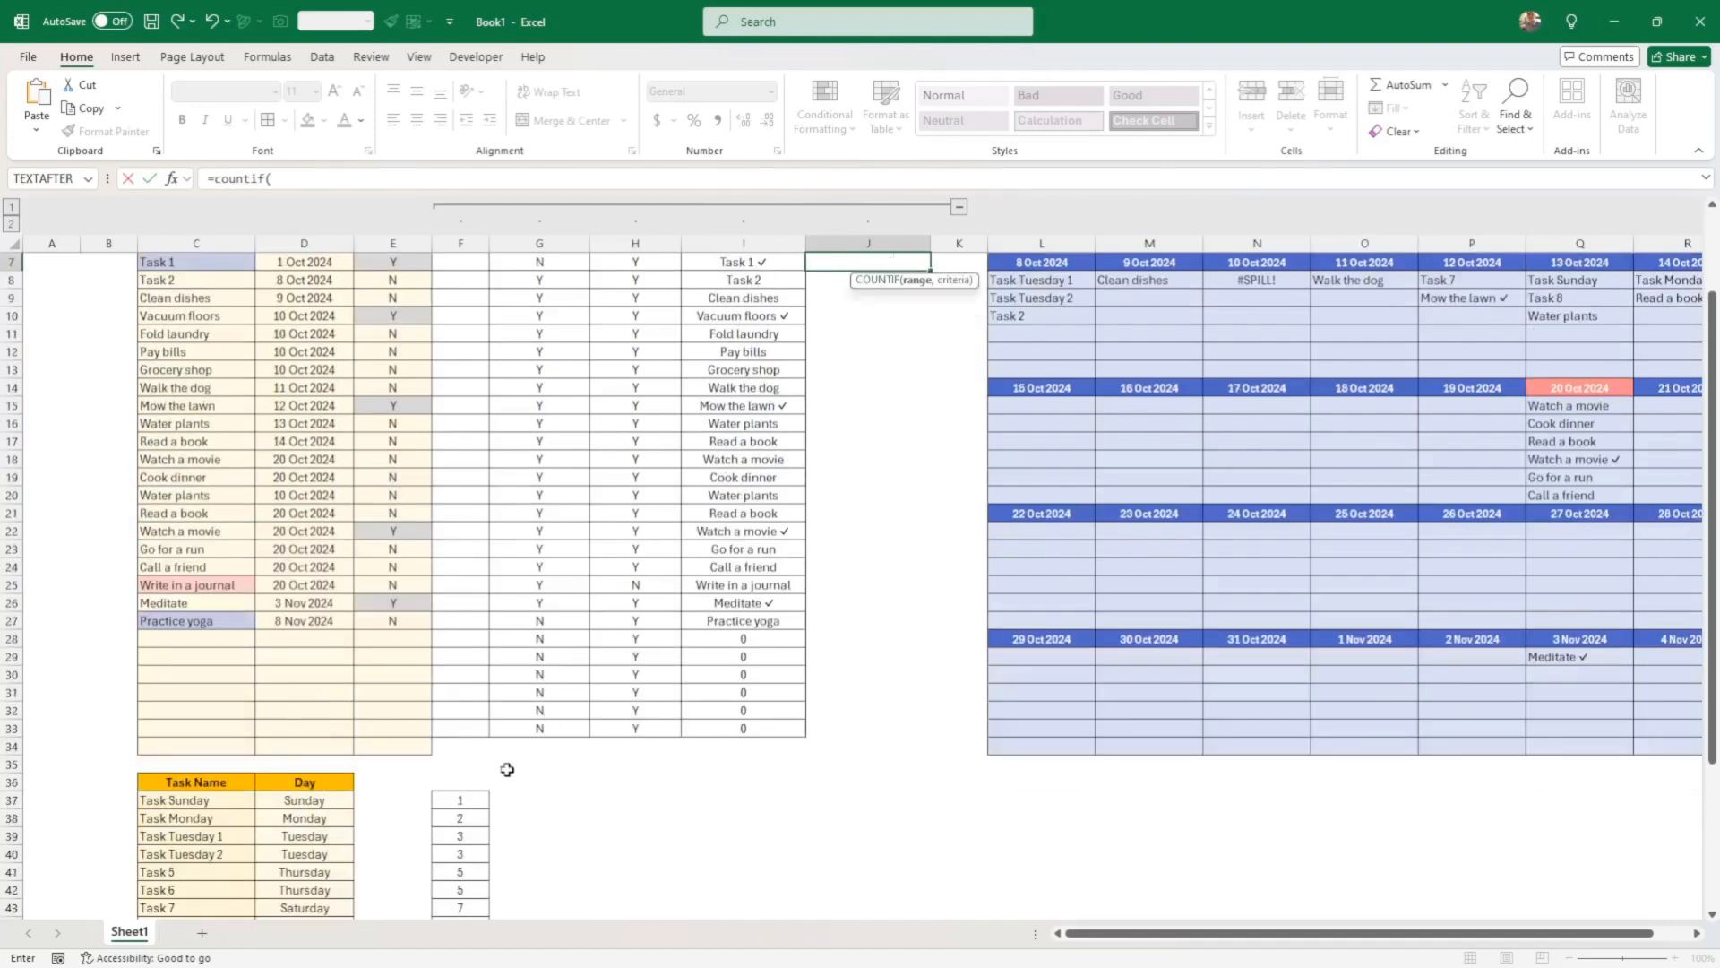
scroll(538, 663, "down", 2)
left_click_drag(460, 694, 460, 818)
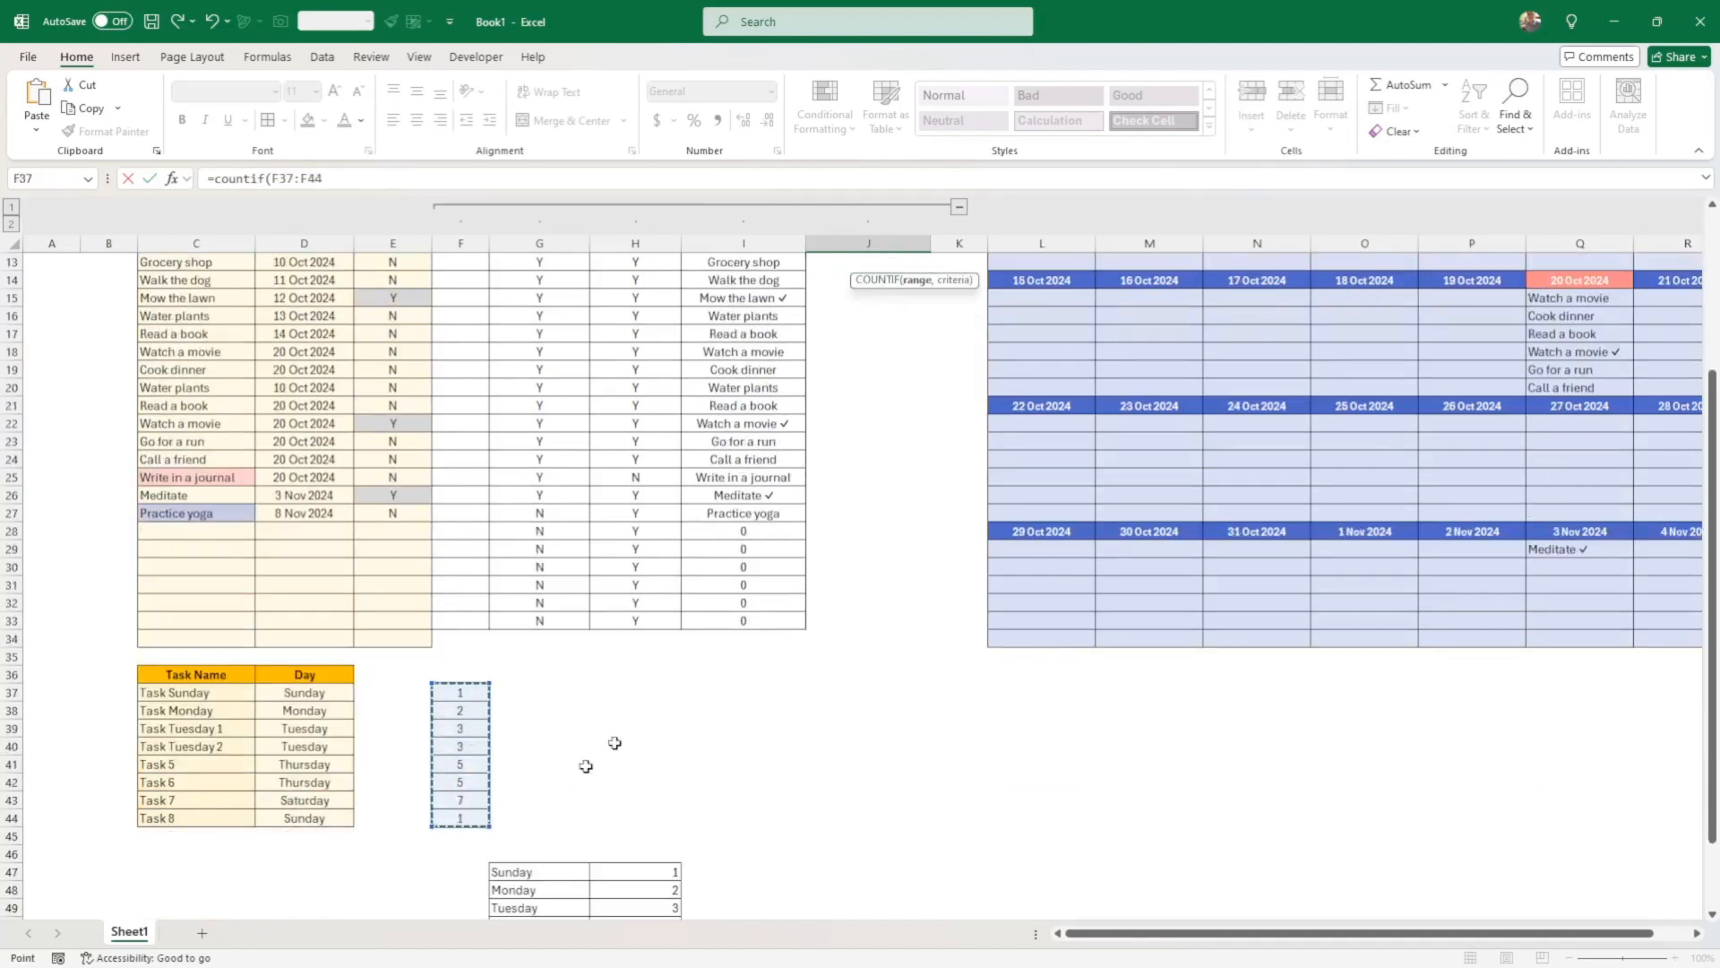
scroll(750, 594, "up", 4)
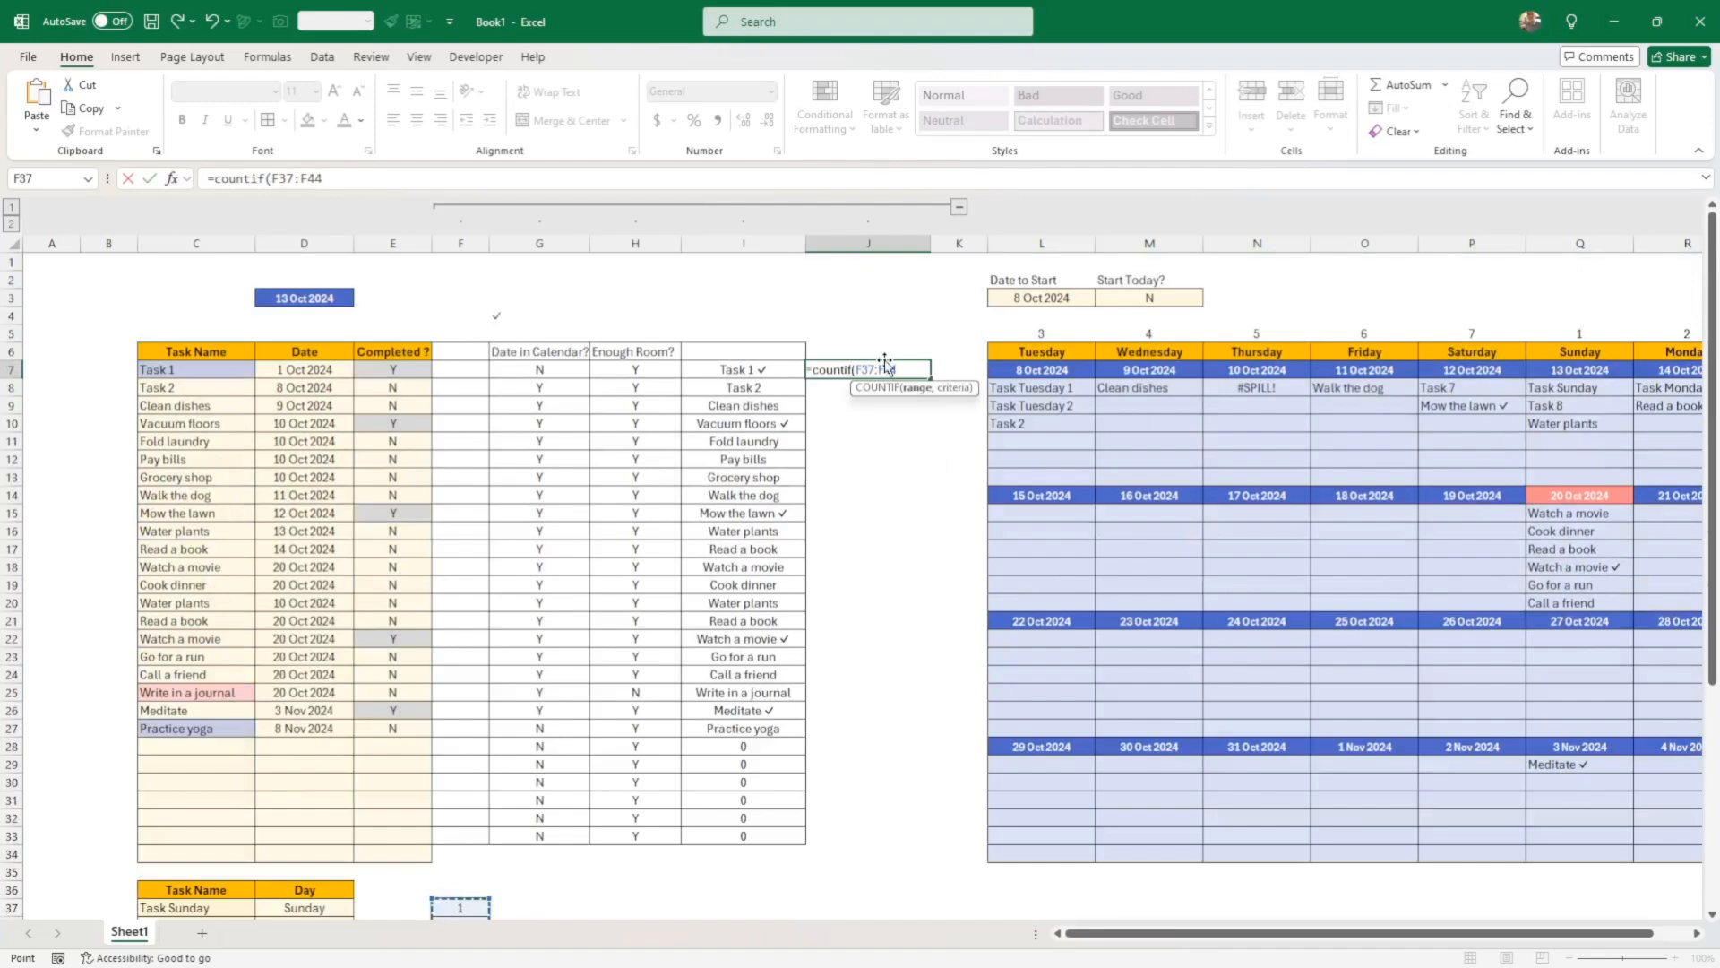
key("F4")
type(",")
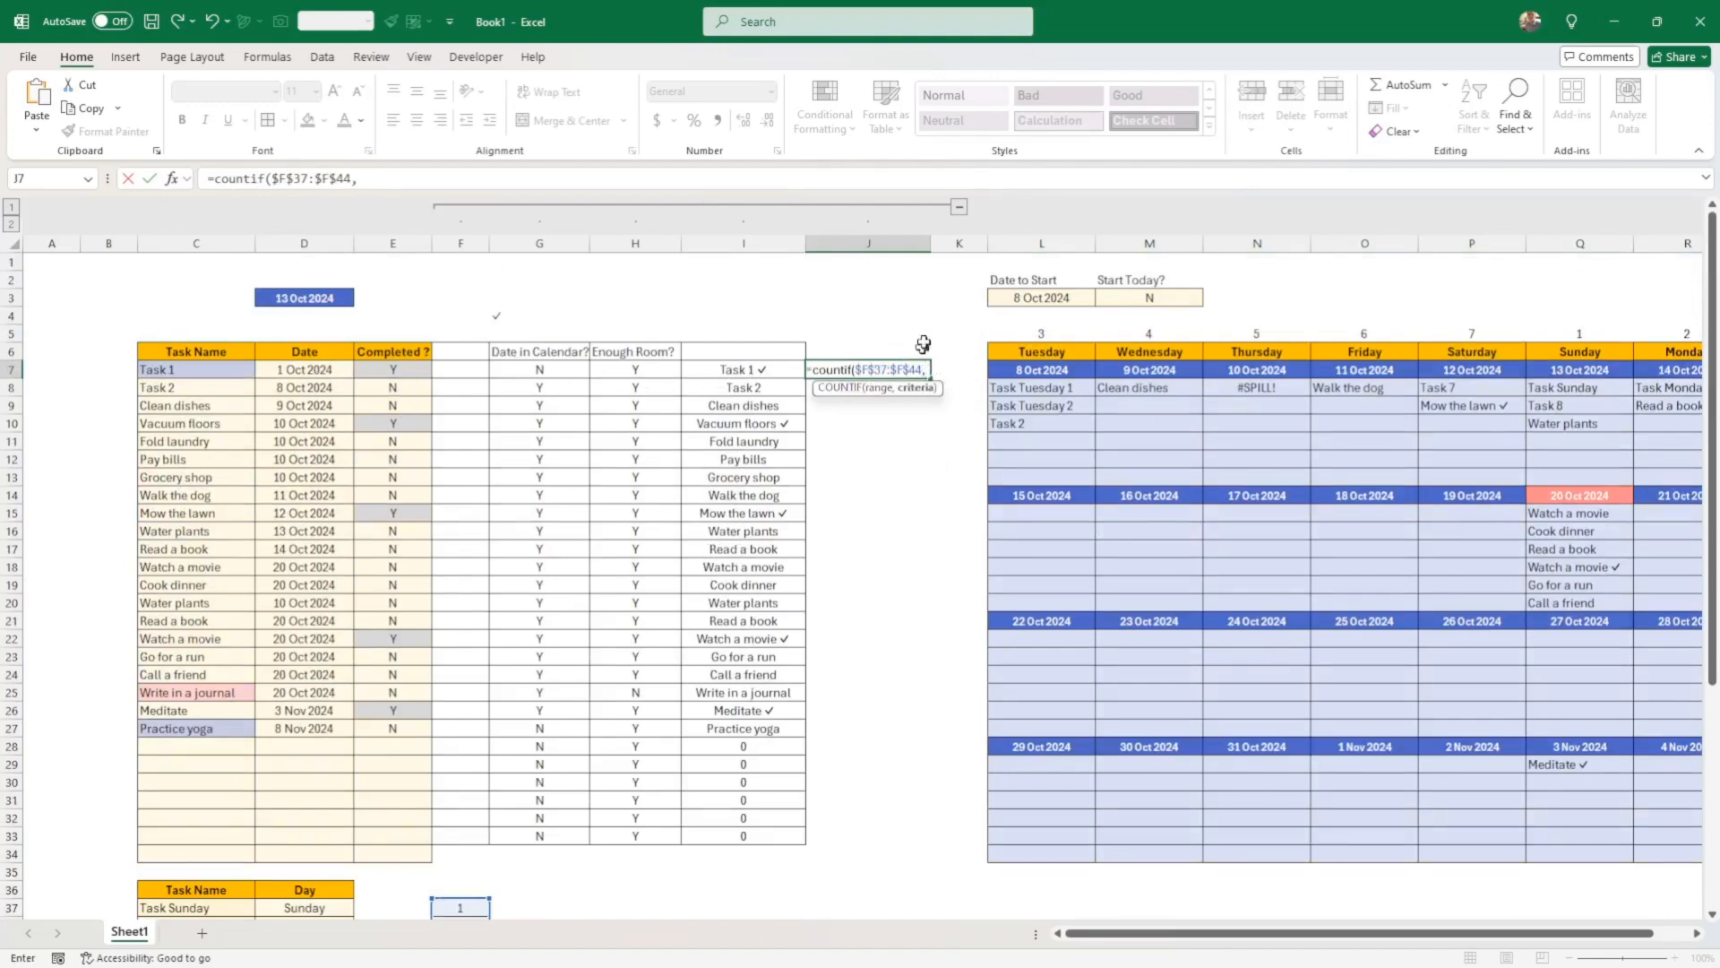
Complete the J7 COUNTIF with WEEKDAY(D7) as its criteria and commit the formula
type("weekday")
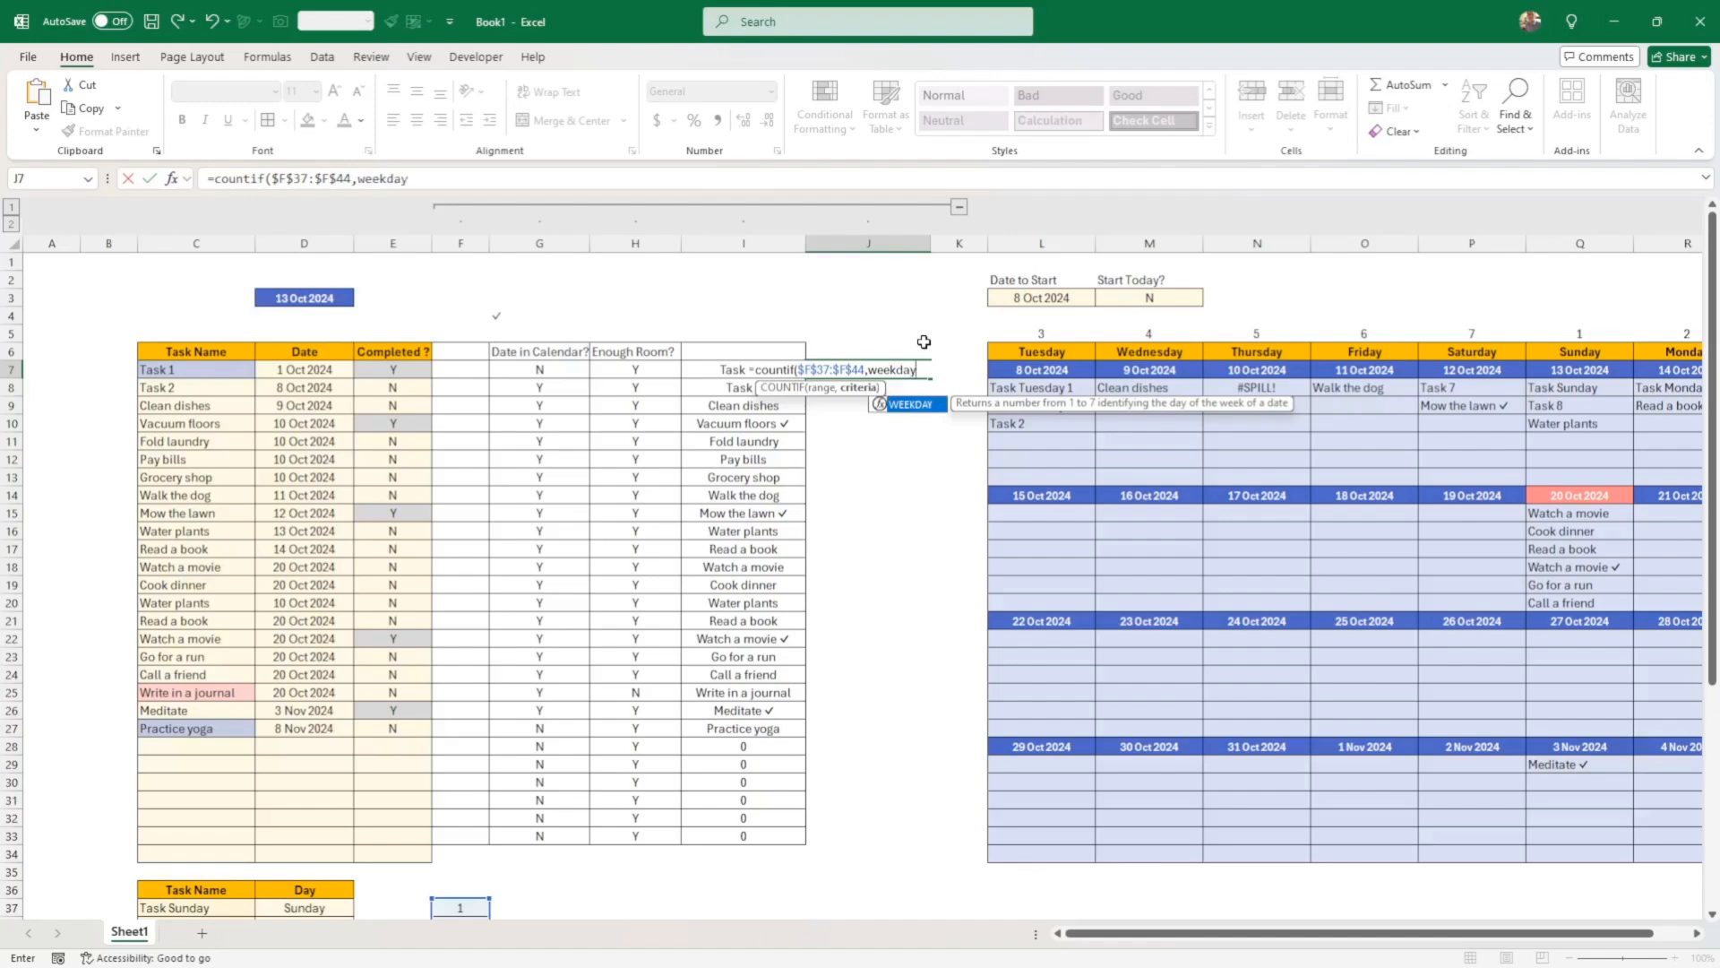
type("(")
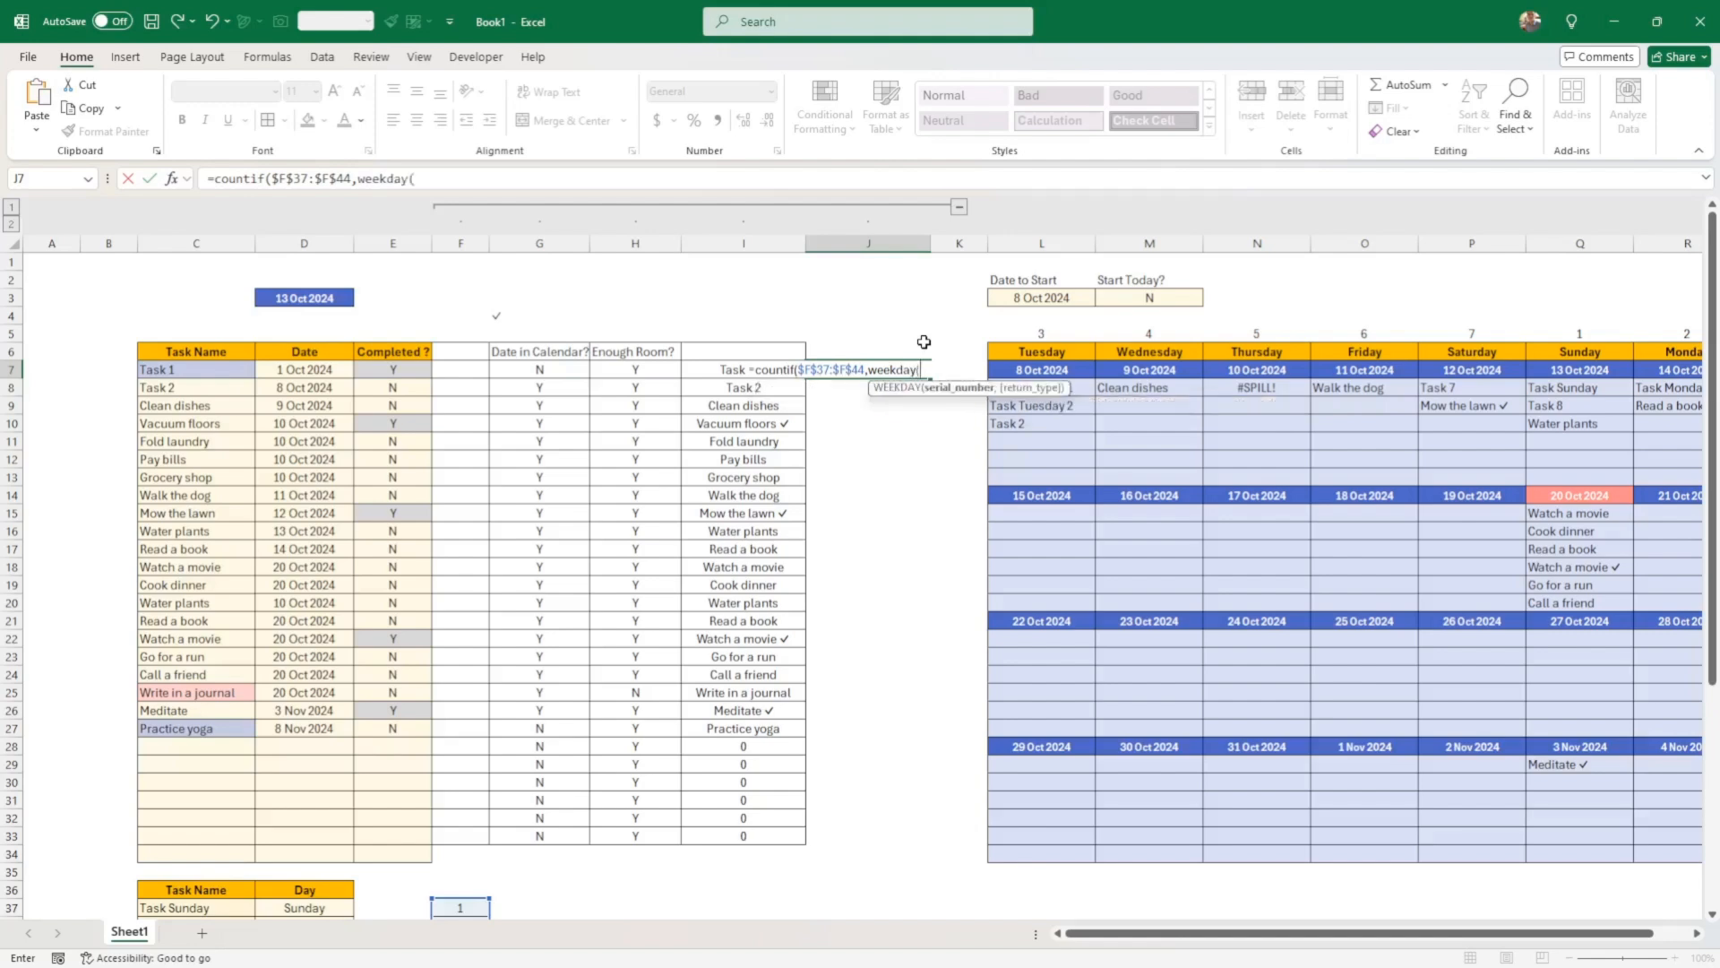
left_click(315, 372)
type(")")
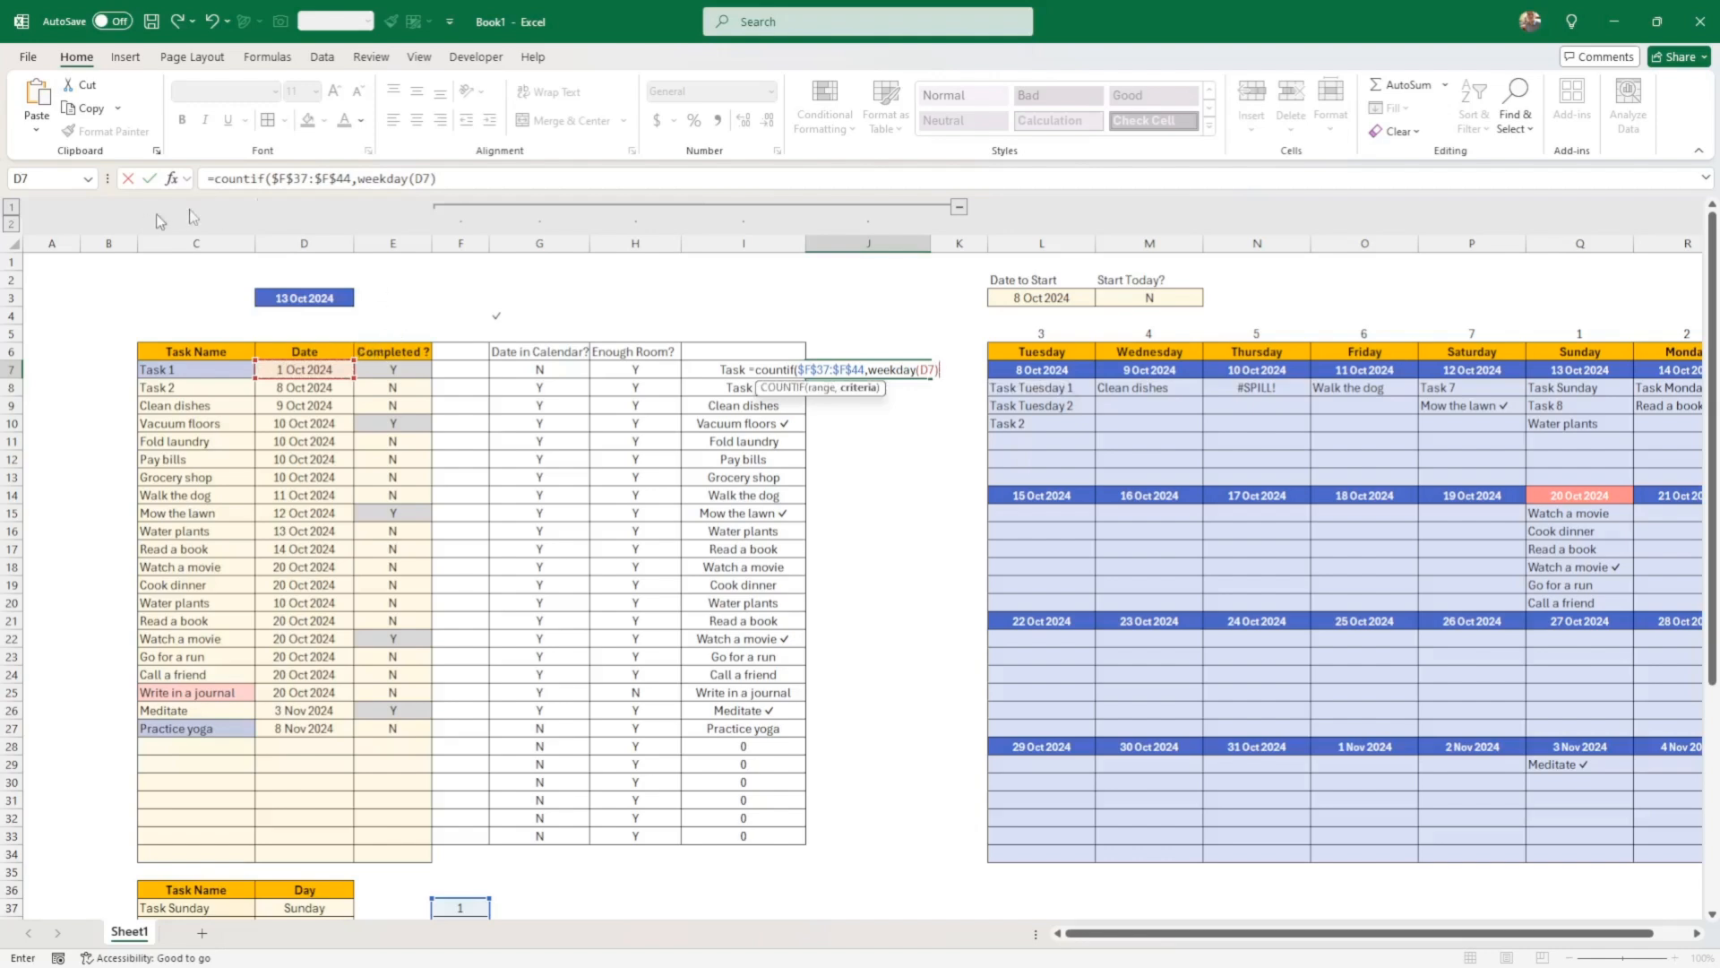
left_click(458, 182)
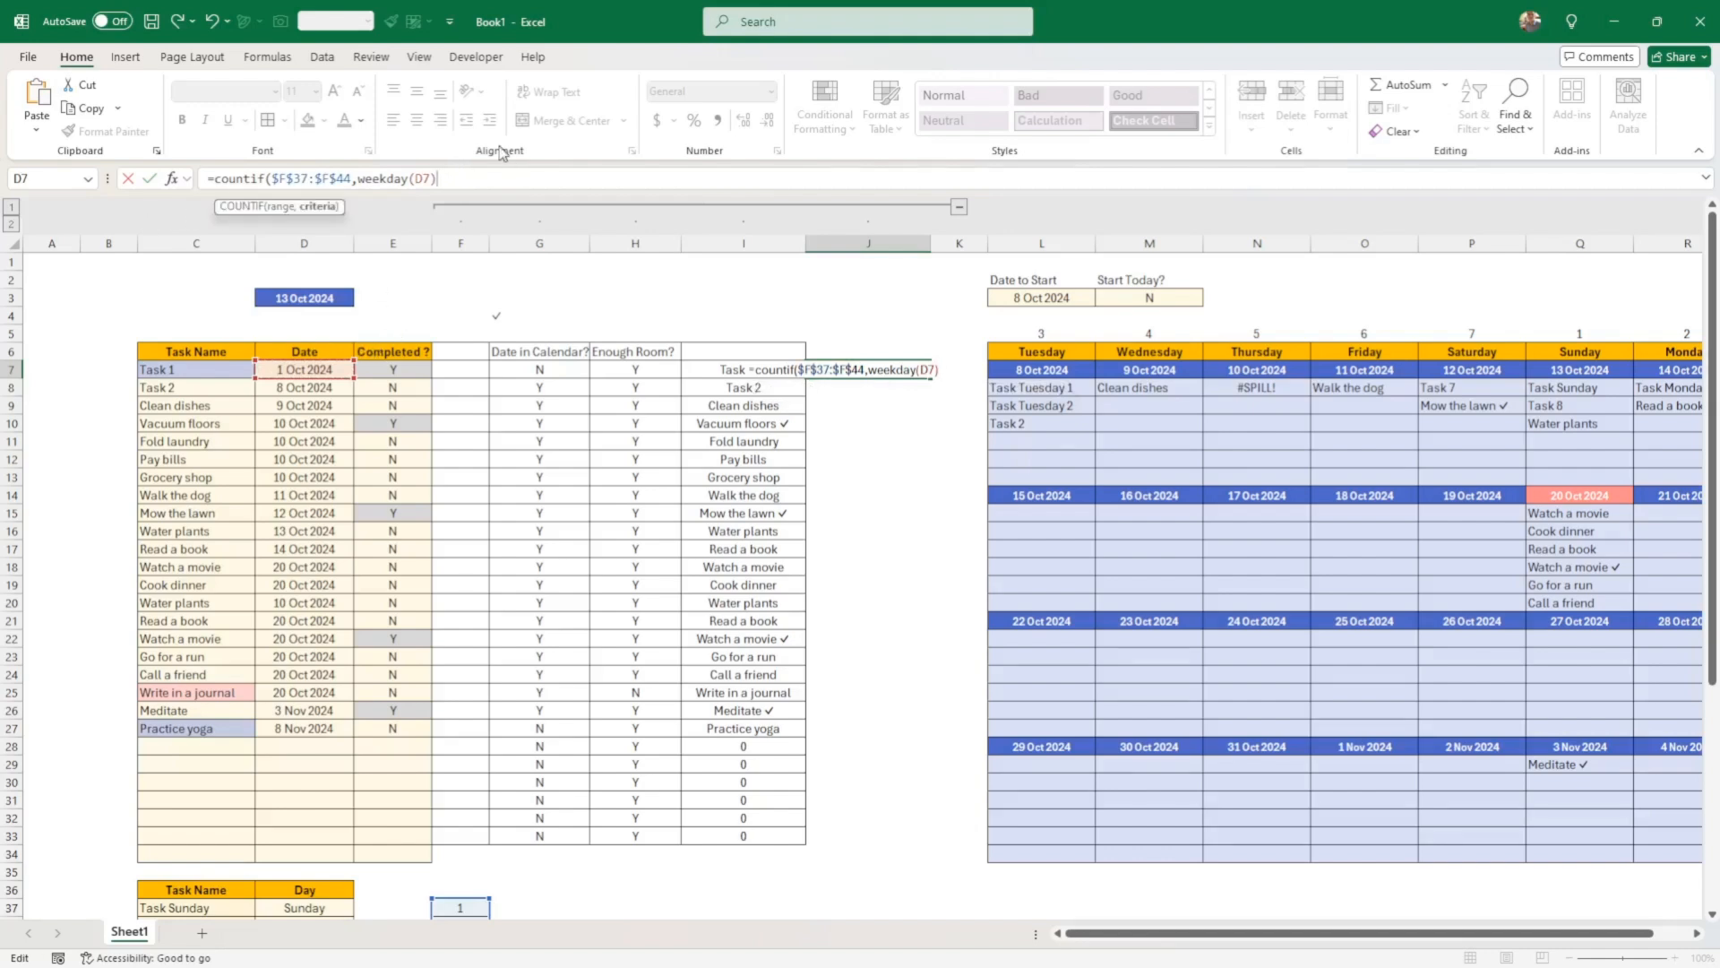
type(")")
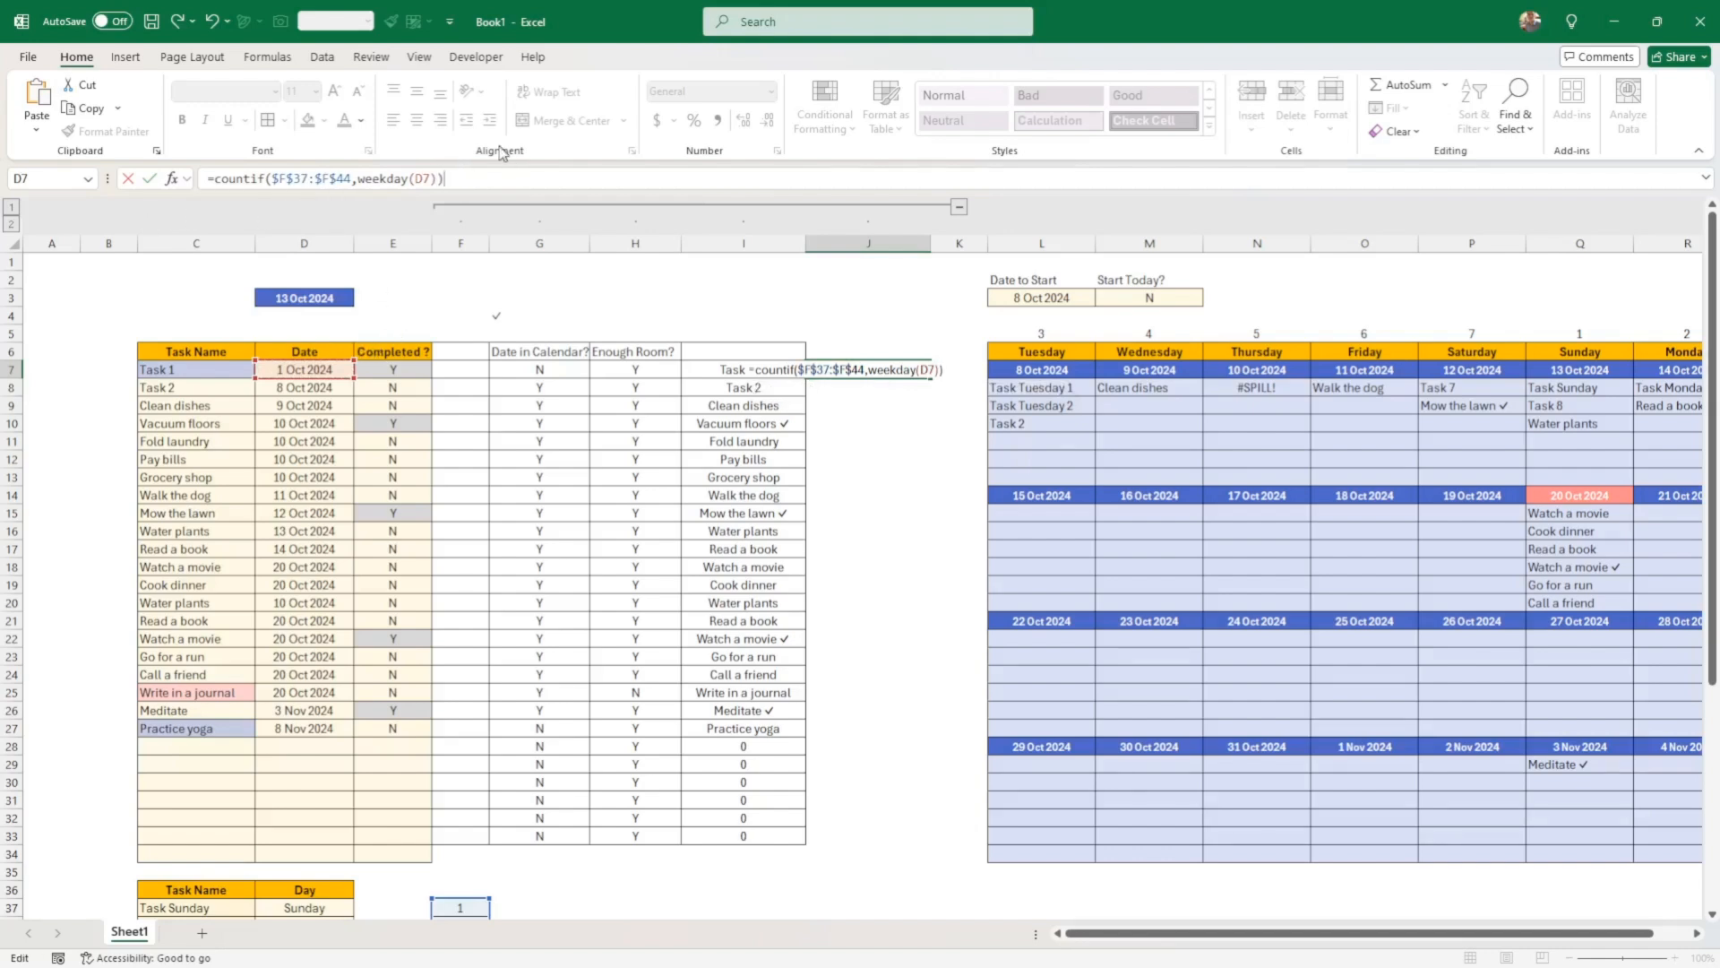
key("ctrl+Return")
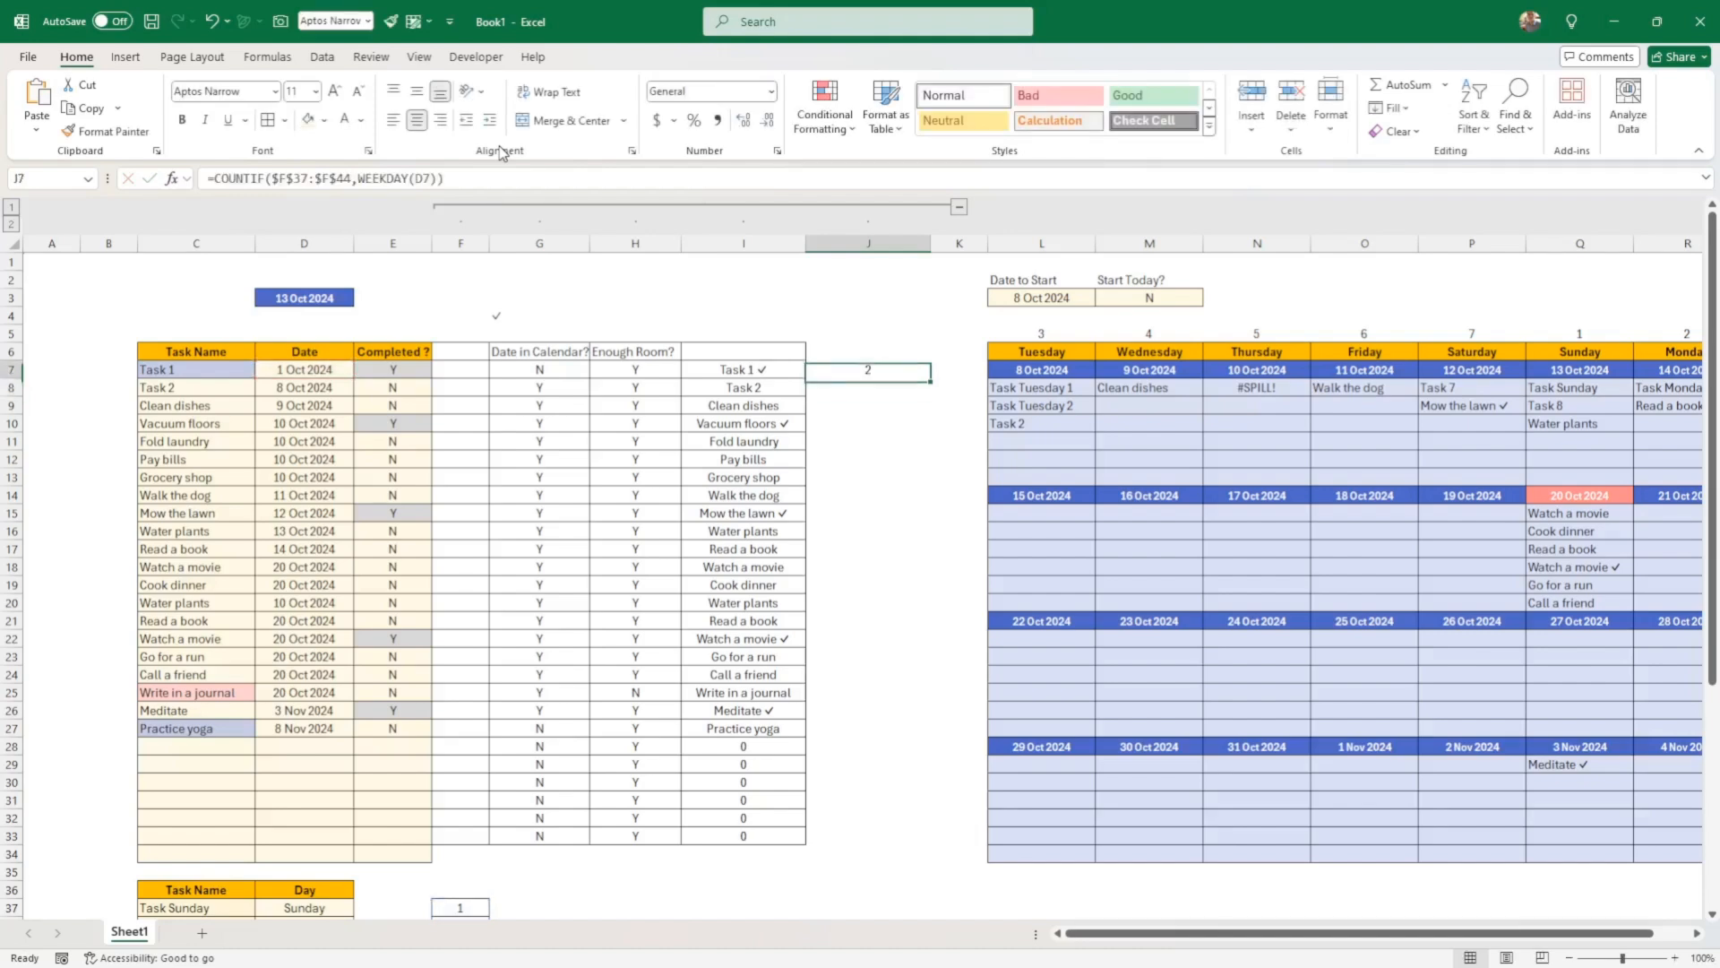
Fill the J7 formula down to J33 and check J7 and J8 against the H7 formula, the D8 date and the Tuesday heading
double_click(929, 378)
left_click(906, 368)
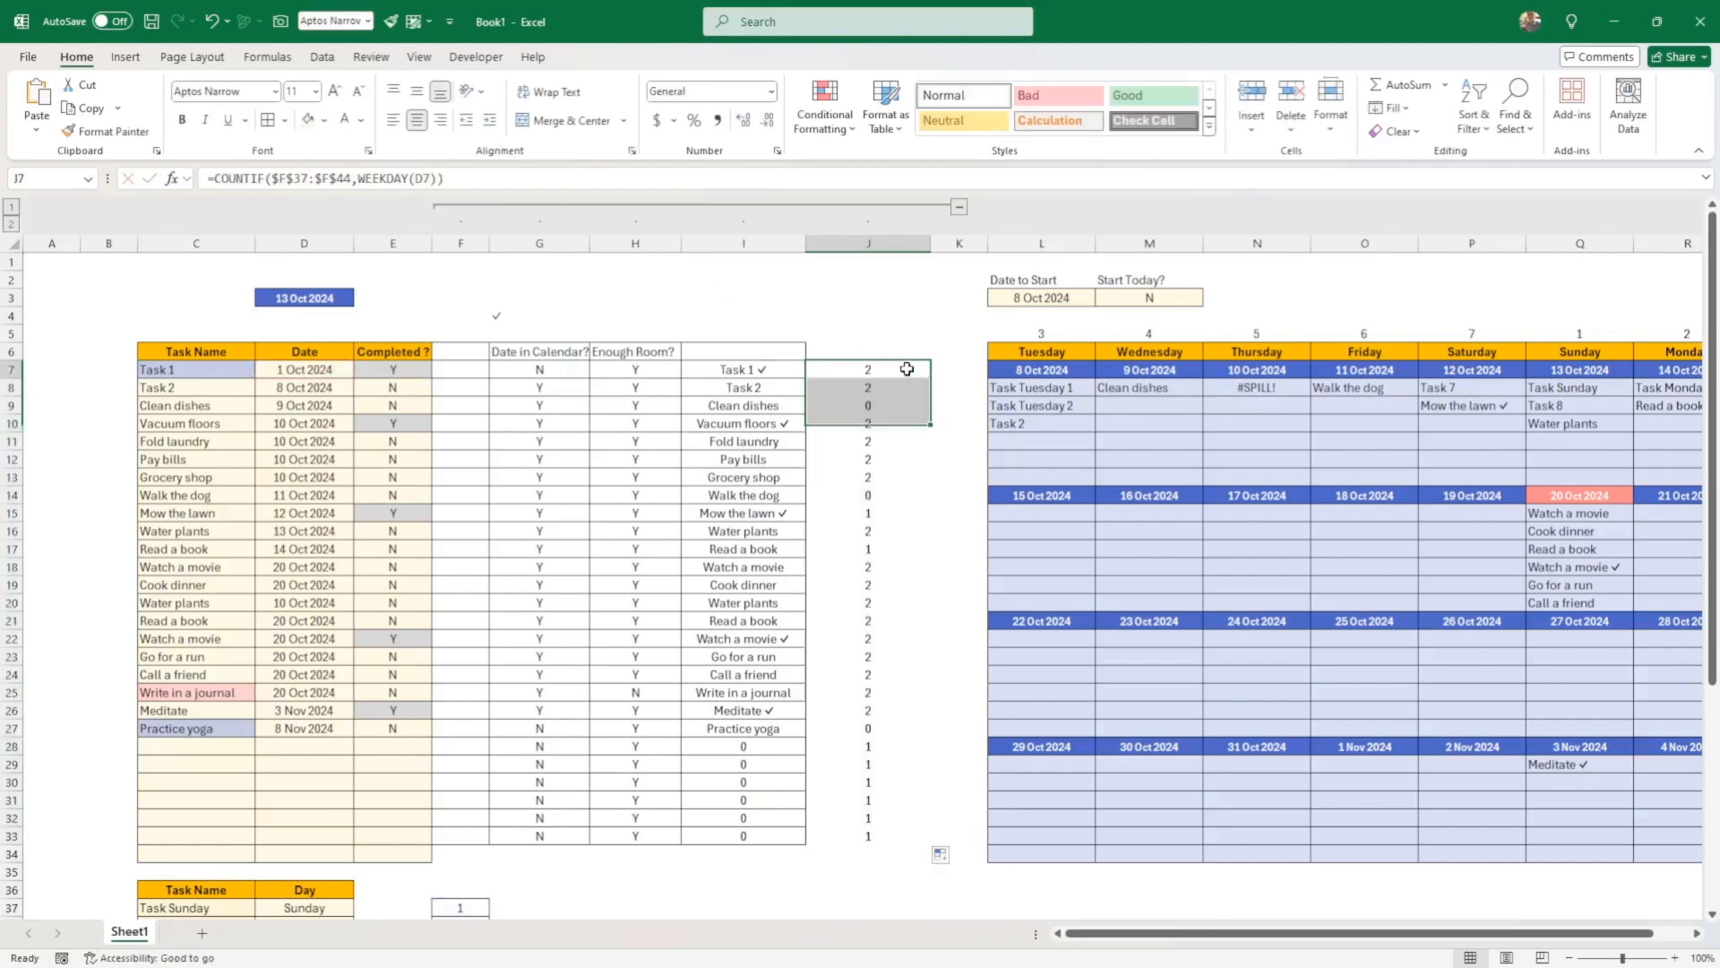
left_click(633, 365)
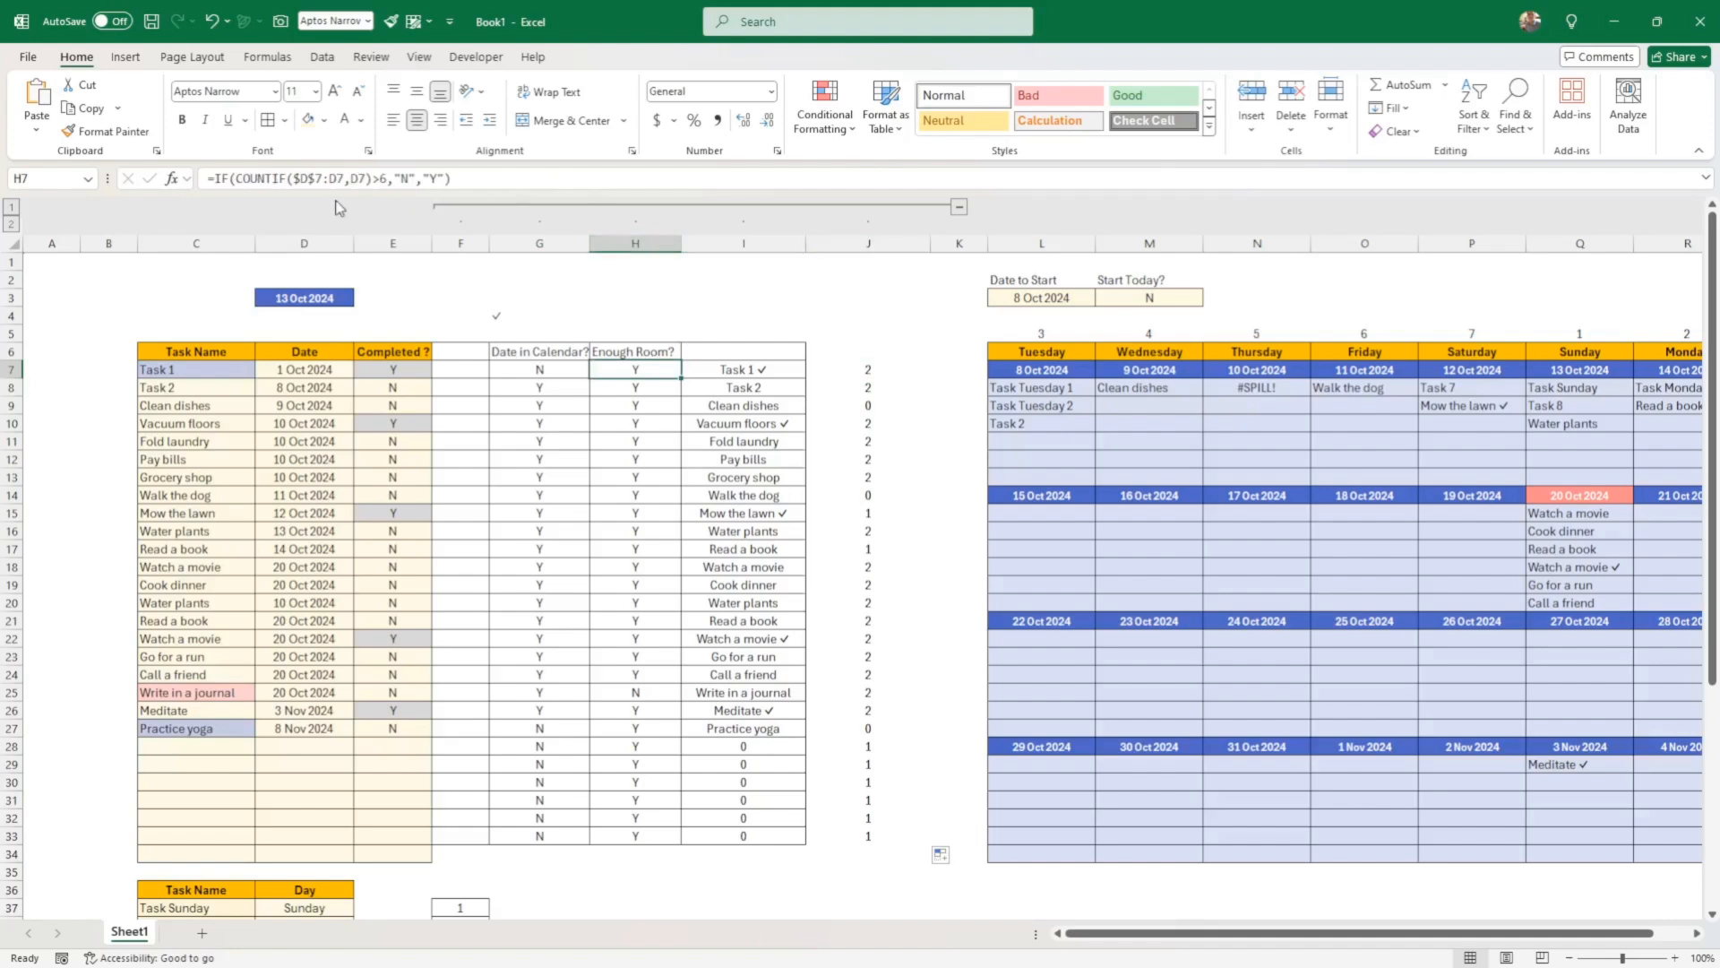
left_click(858, 370)
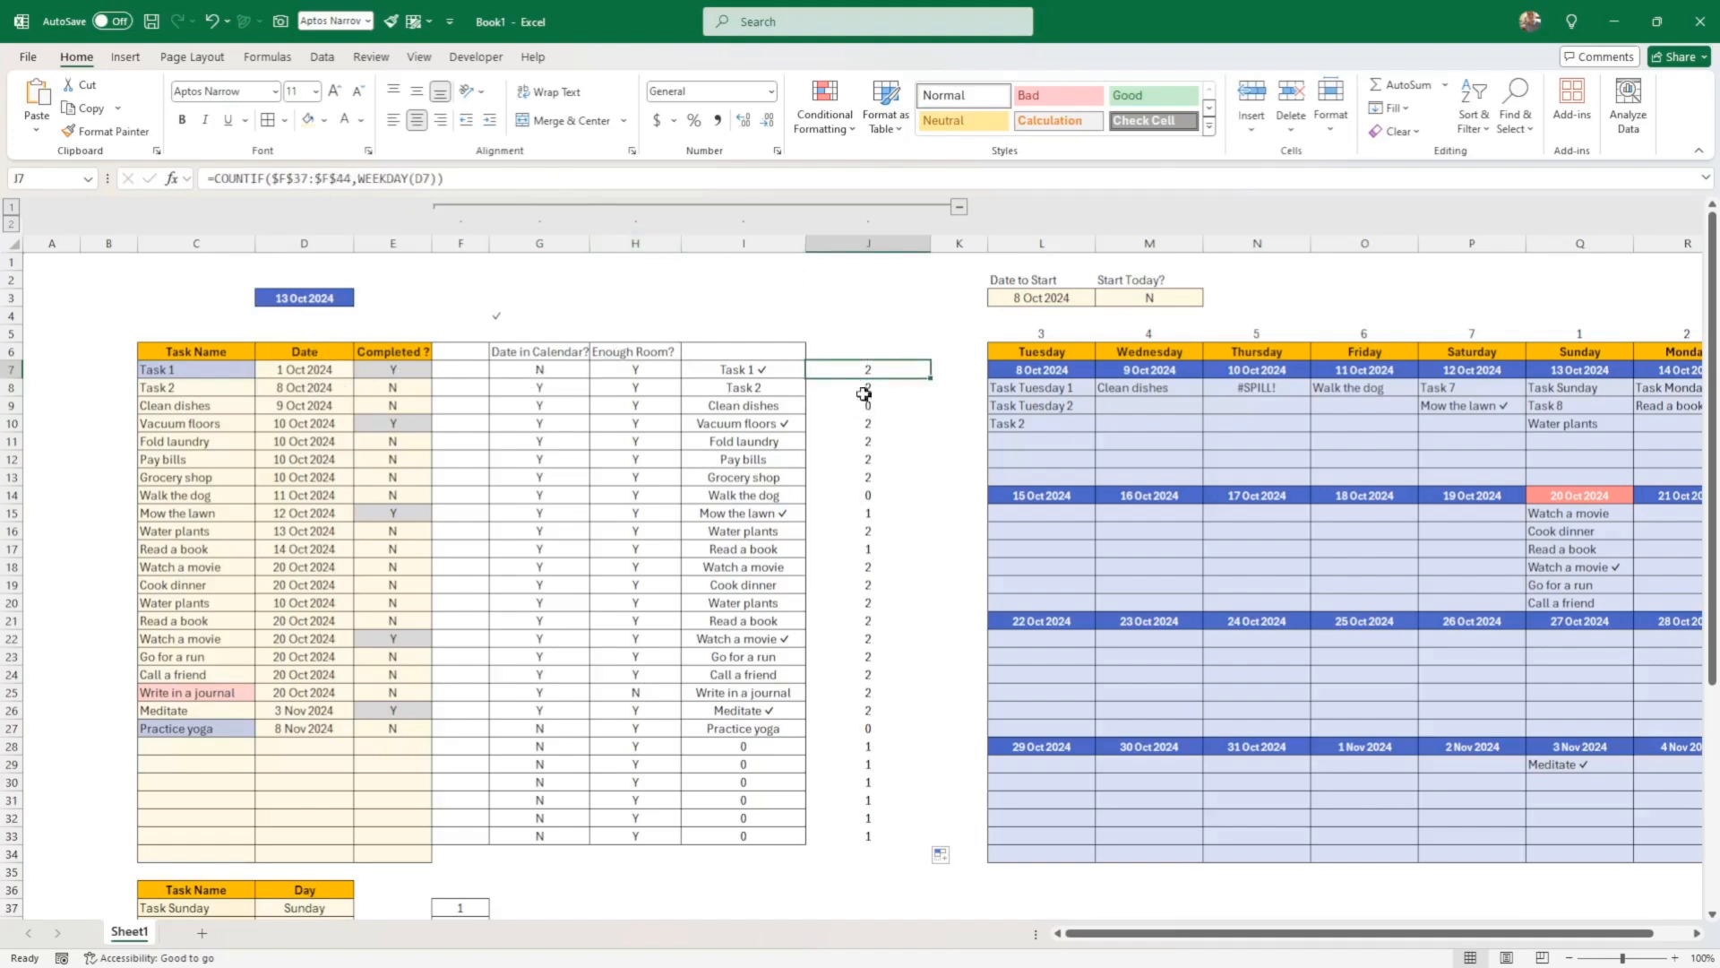
left_click(291, 387)
left_click(844, 391)
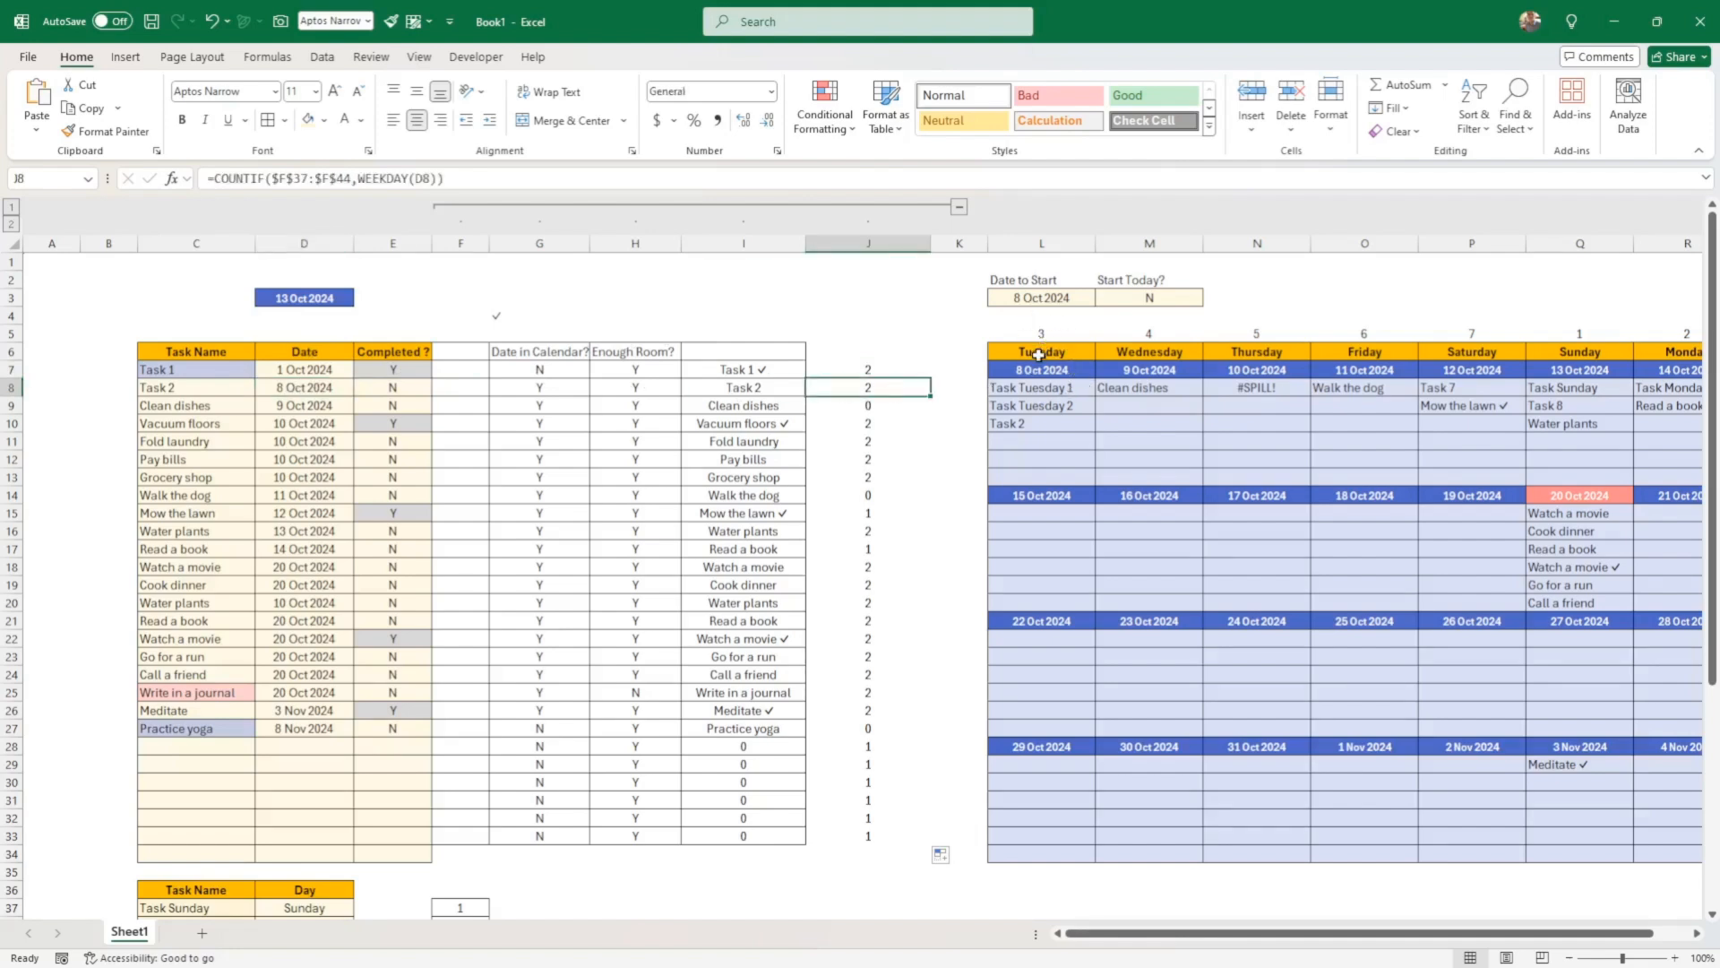
left_click(1035, 353)
left_click(861, 388)
Enter the heading "How many weekly/recurring" in J6 above the new counts
left_click(846, 355)
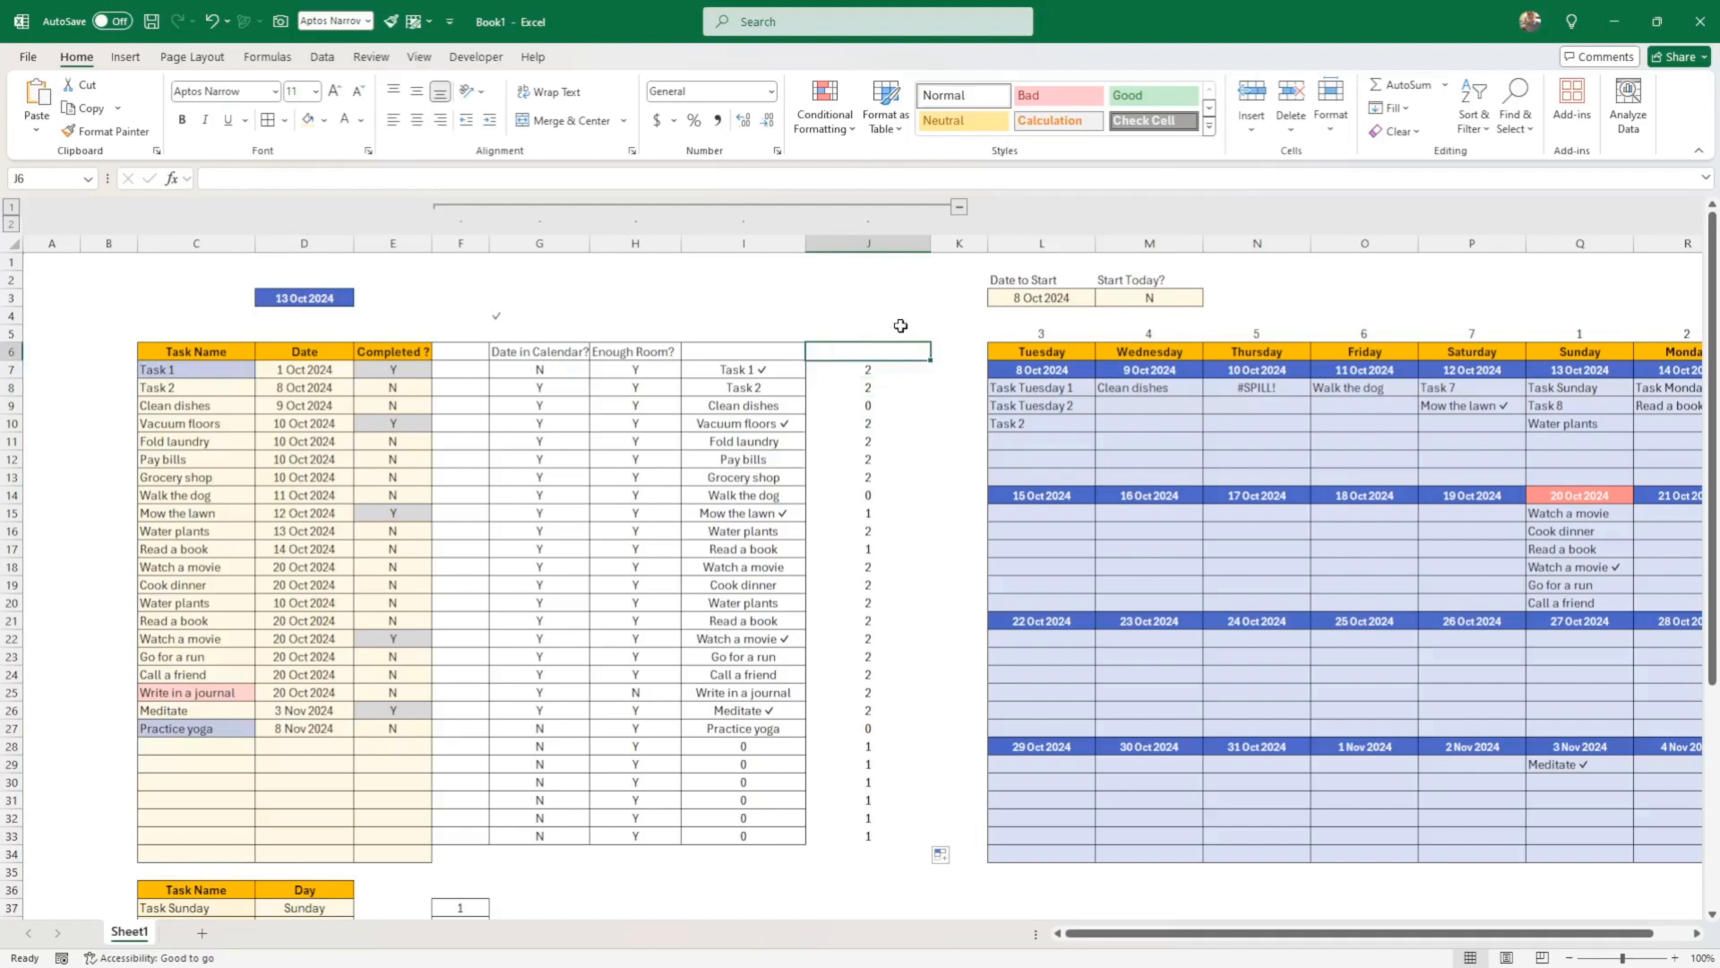
type("How many weekly/recurring")
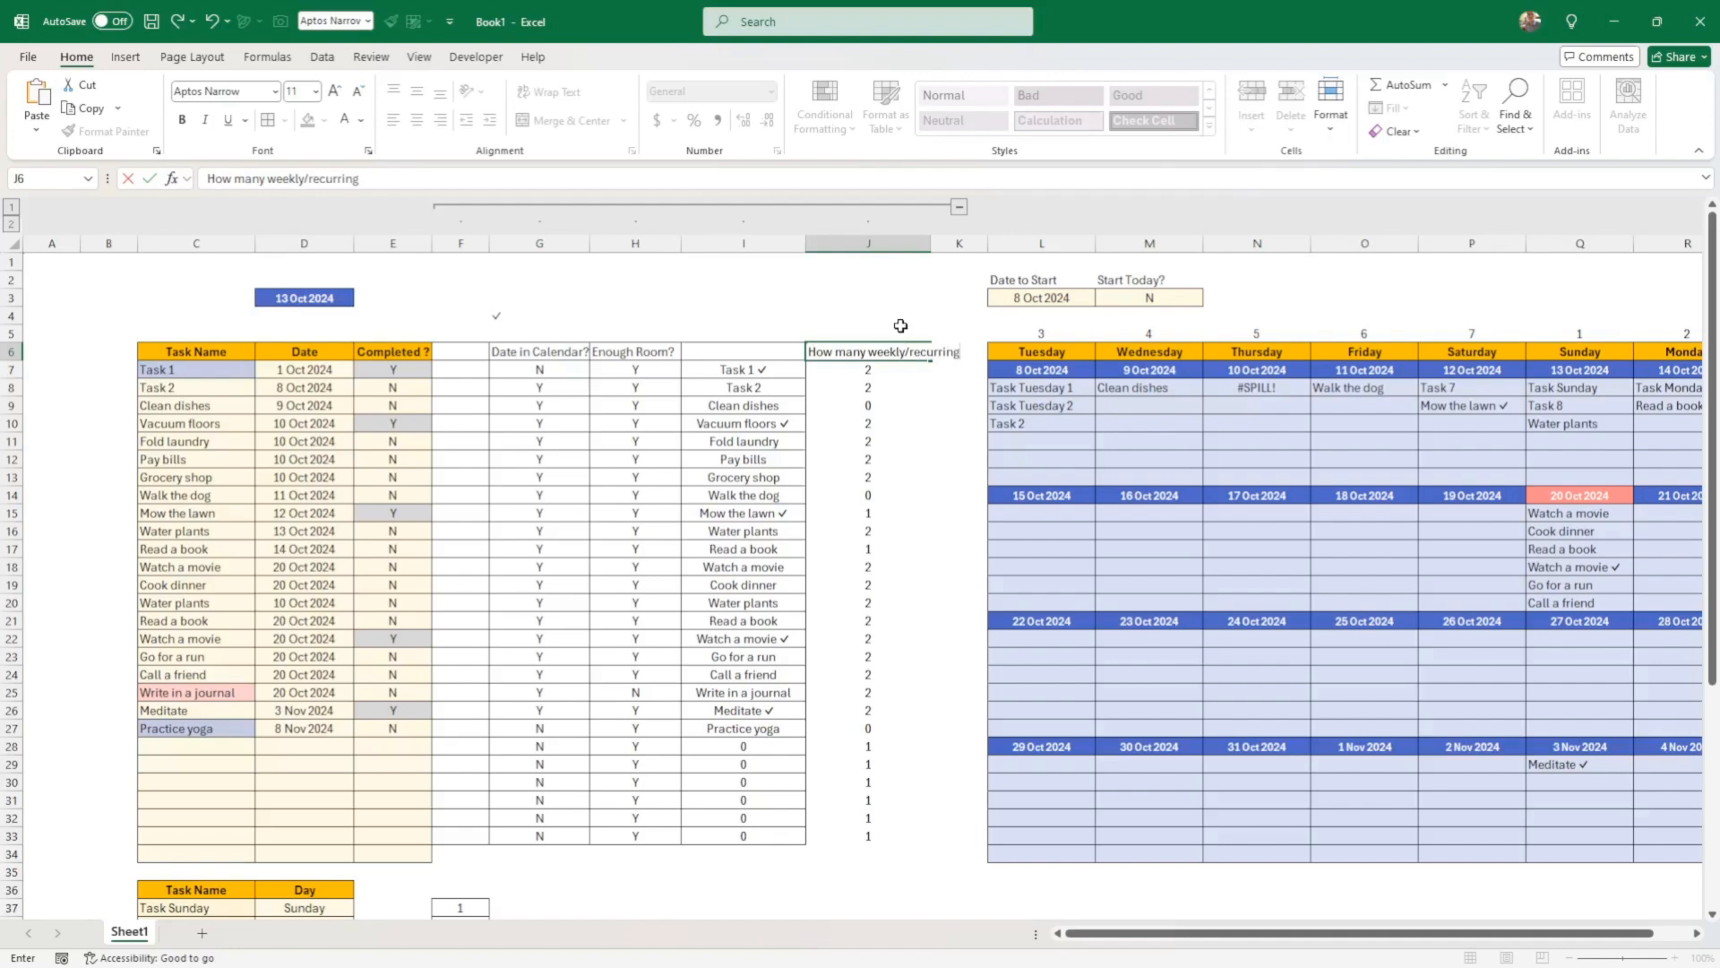
key("Return")
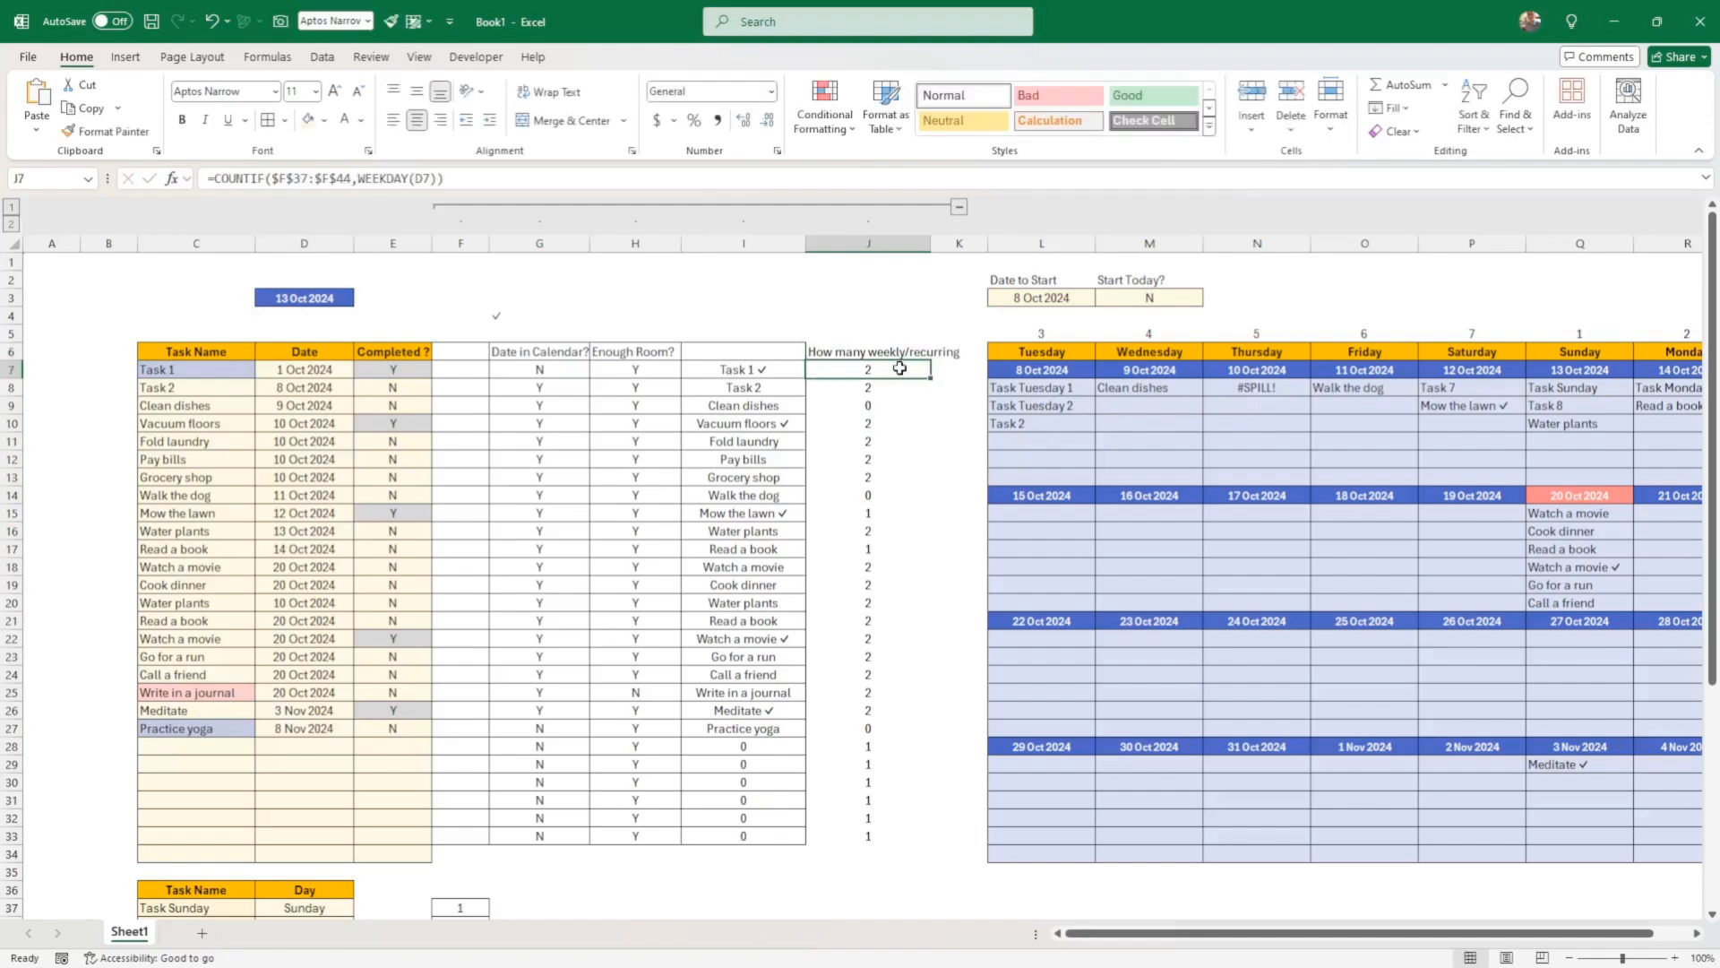
Add the recurring count to the Enough Room test in H8, making it =IF((COUNTIF($D$7:D8,D8)+J8)>6,"N","Y")
left_click(866, 395)
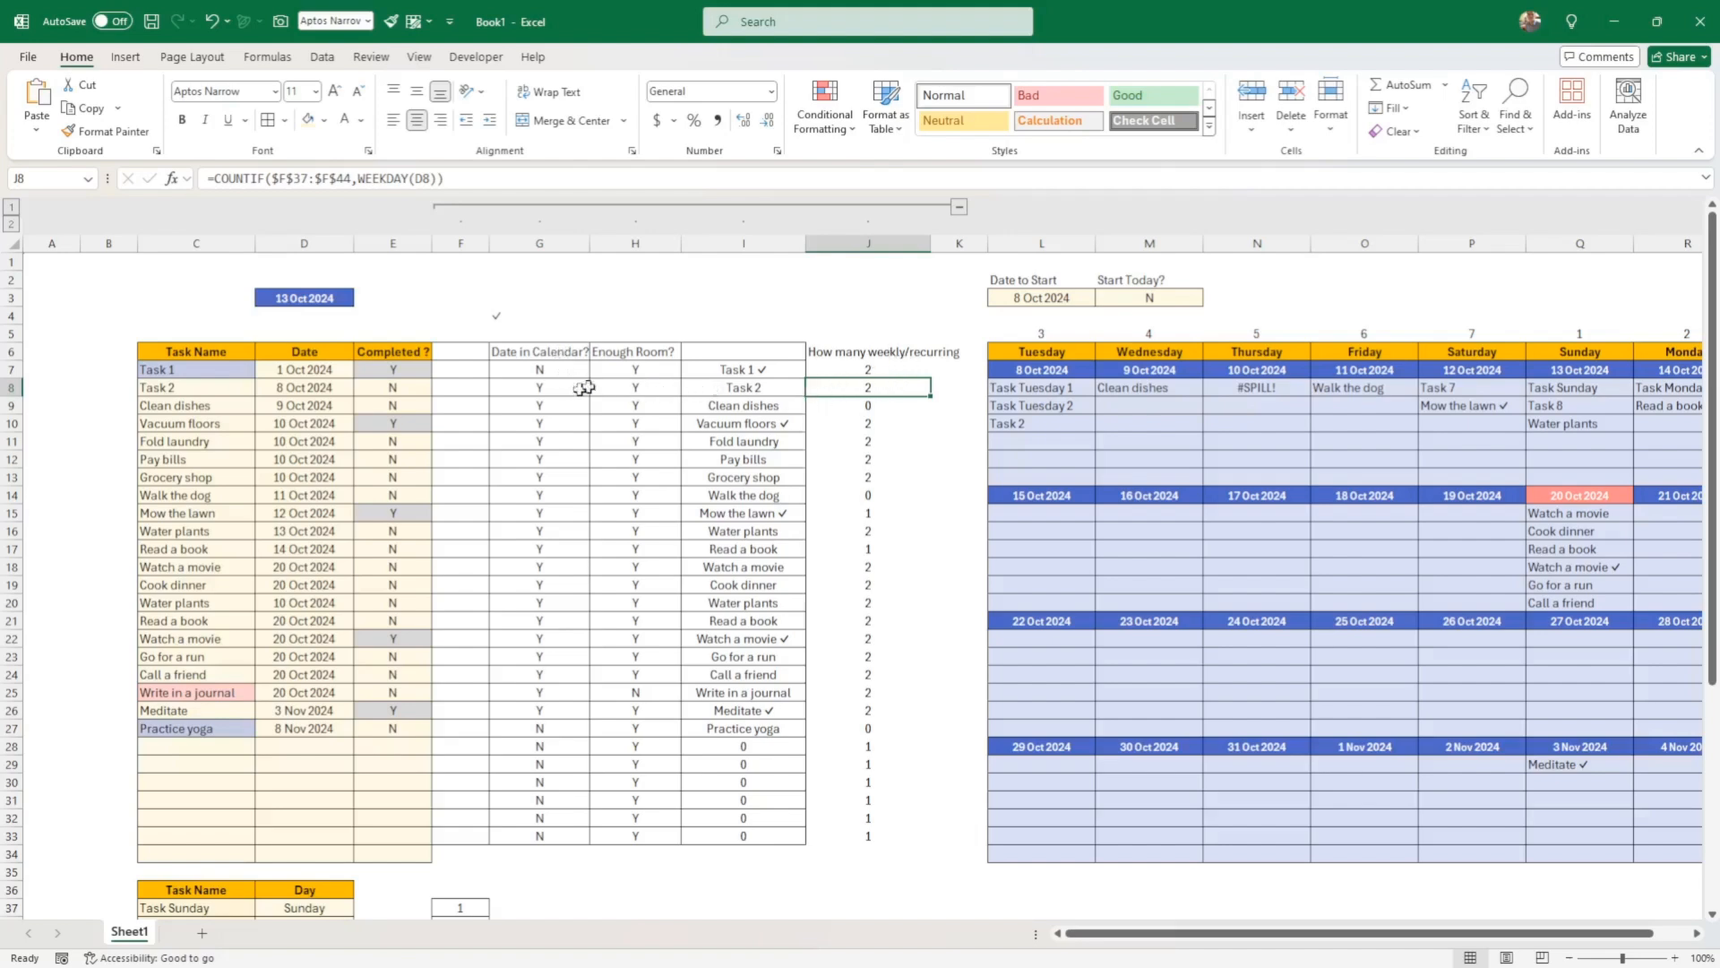
left_click(621, 387)
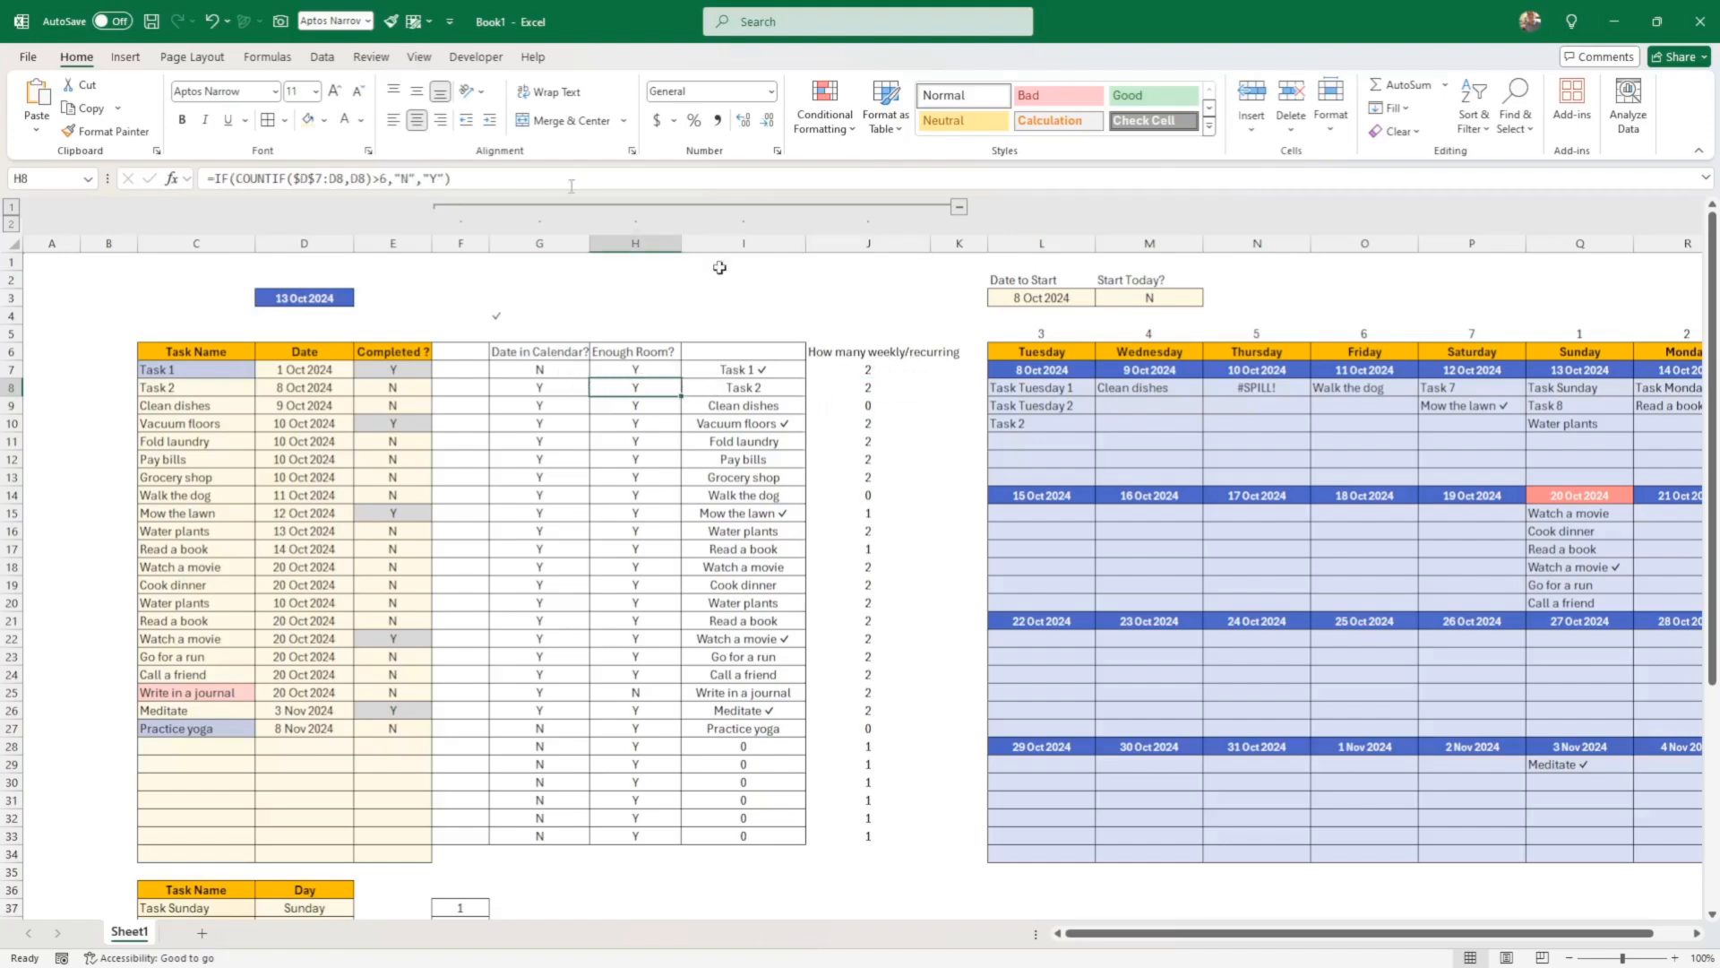
left_click(240, 179)
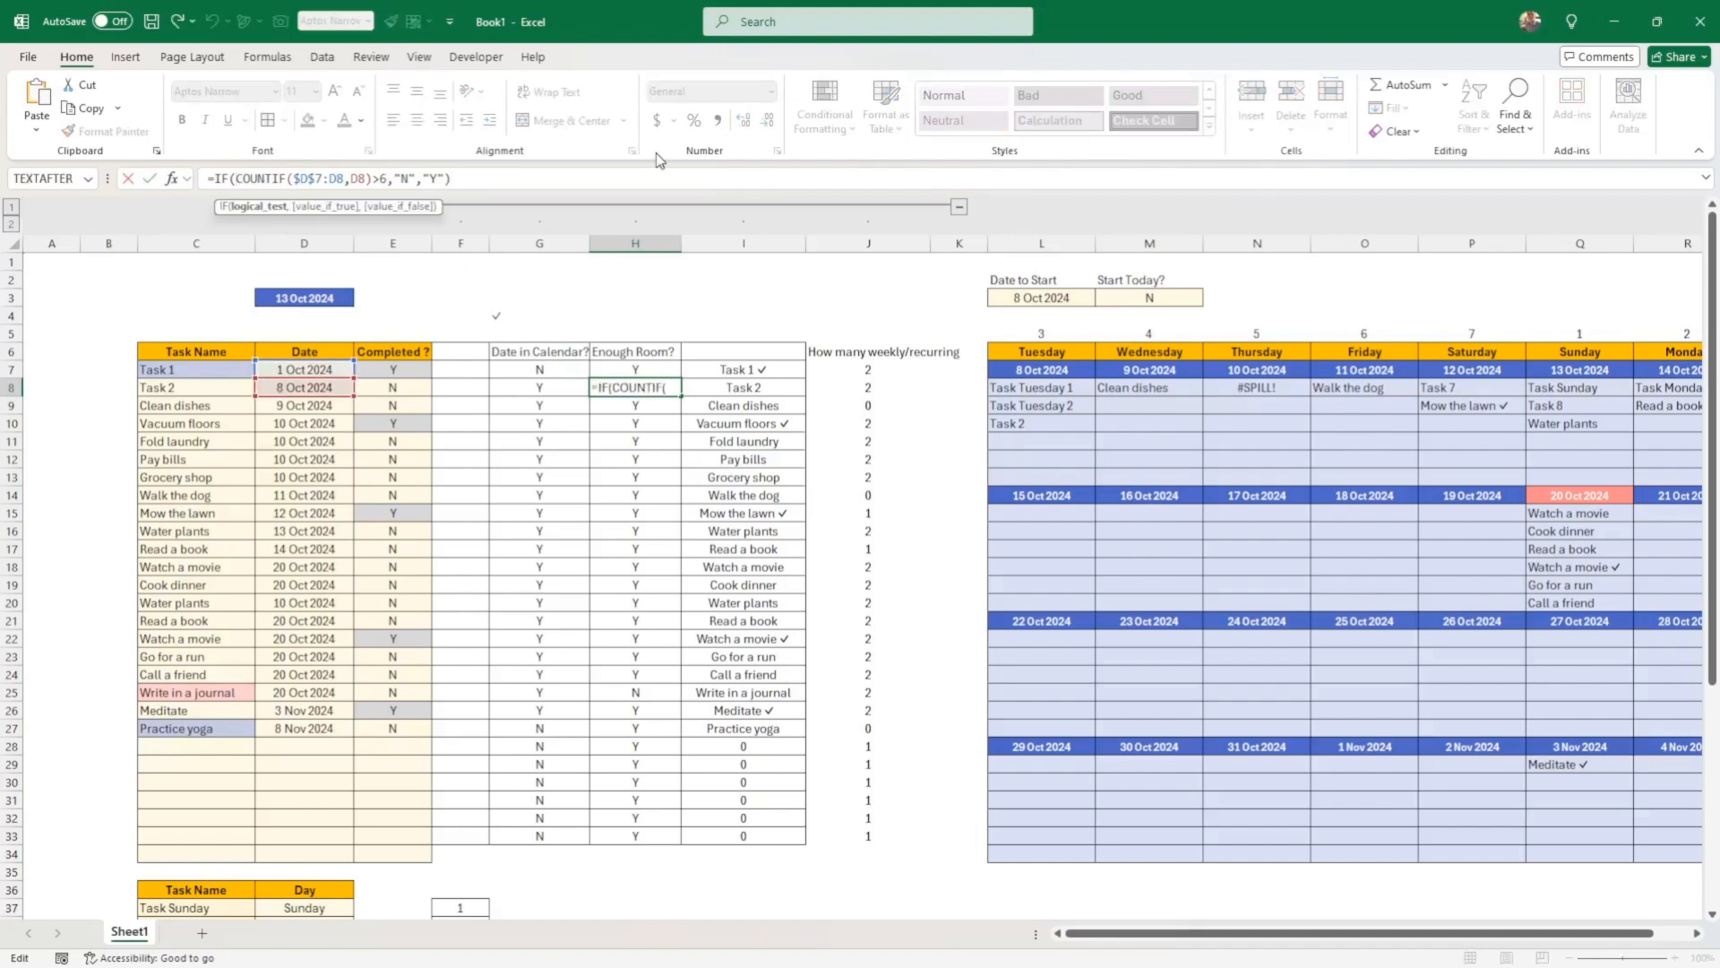
type("(")
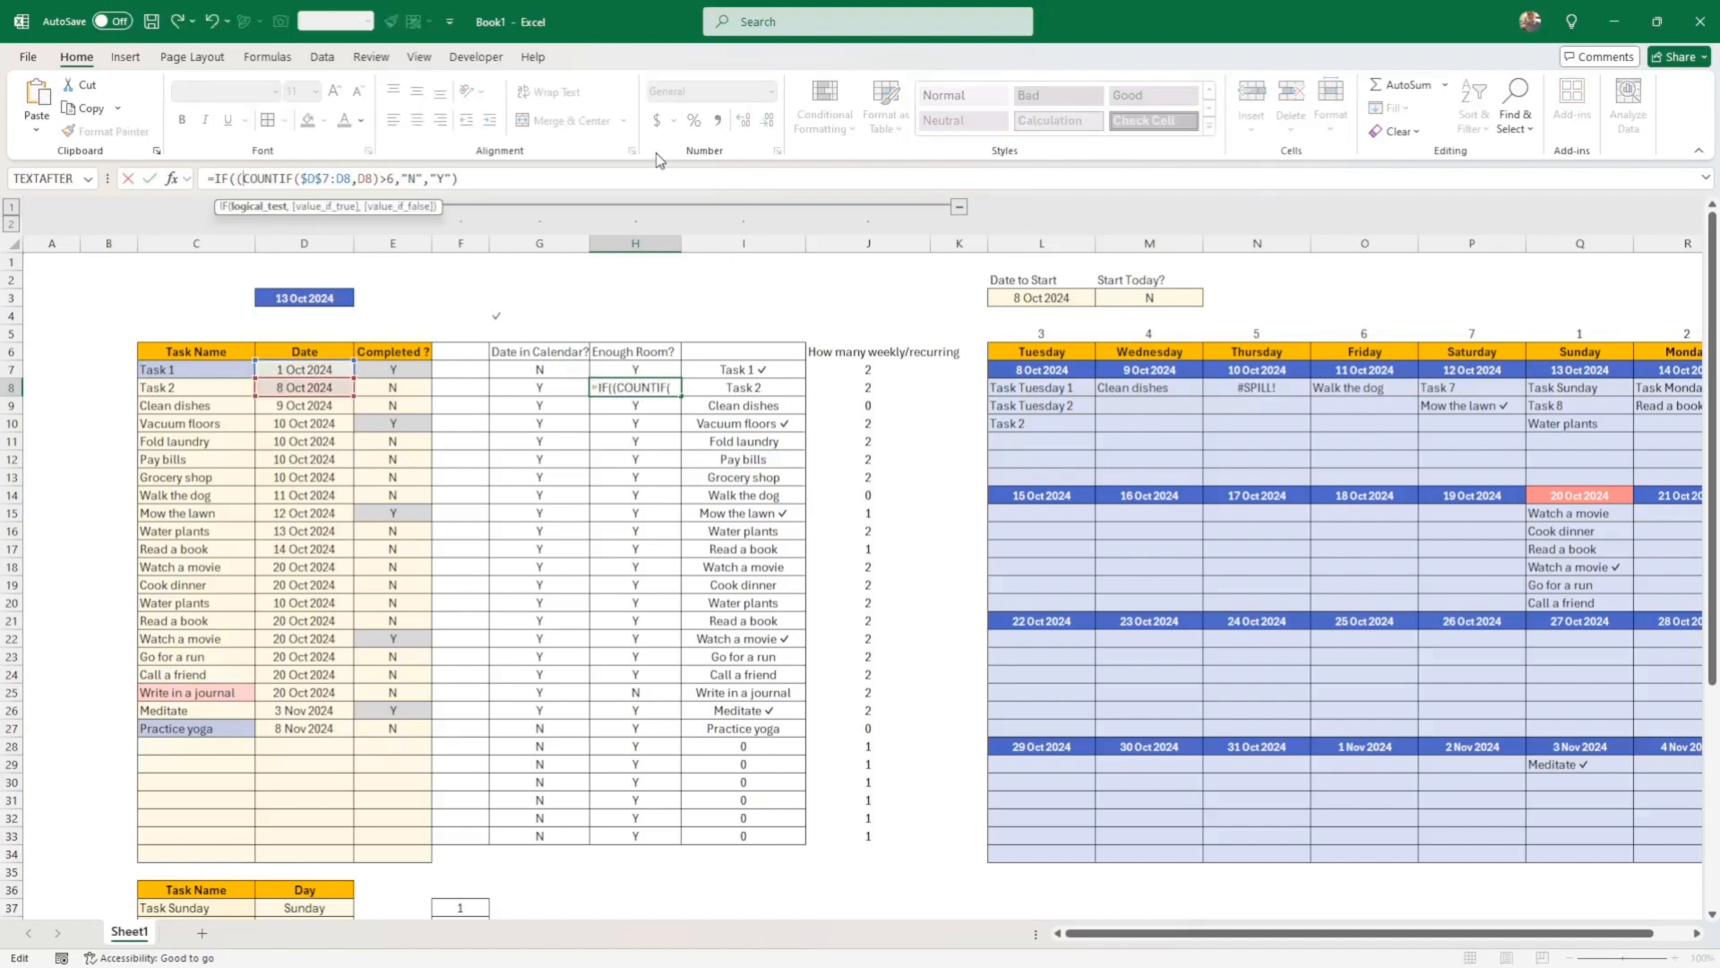
left_click(383, 178)
type("+")
left_click(869, 389)
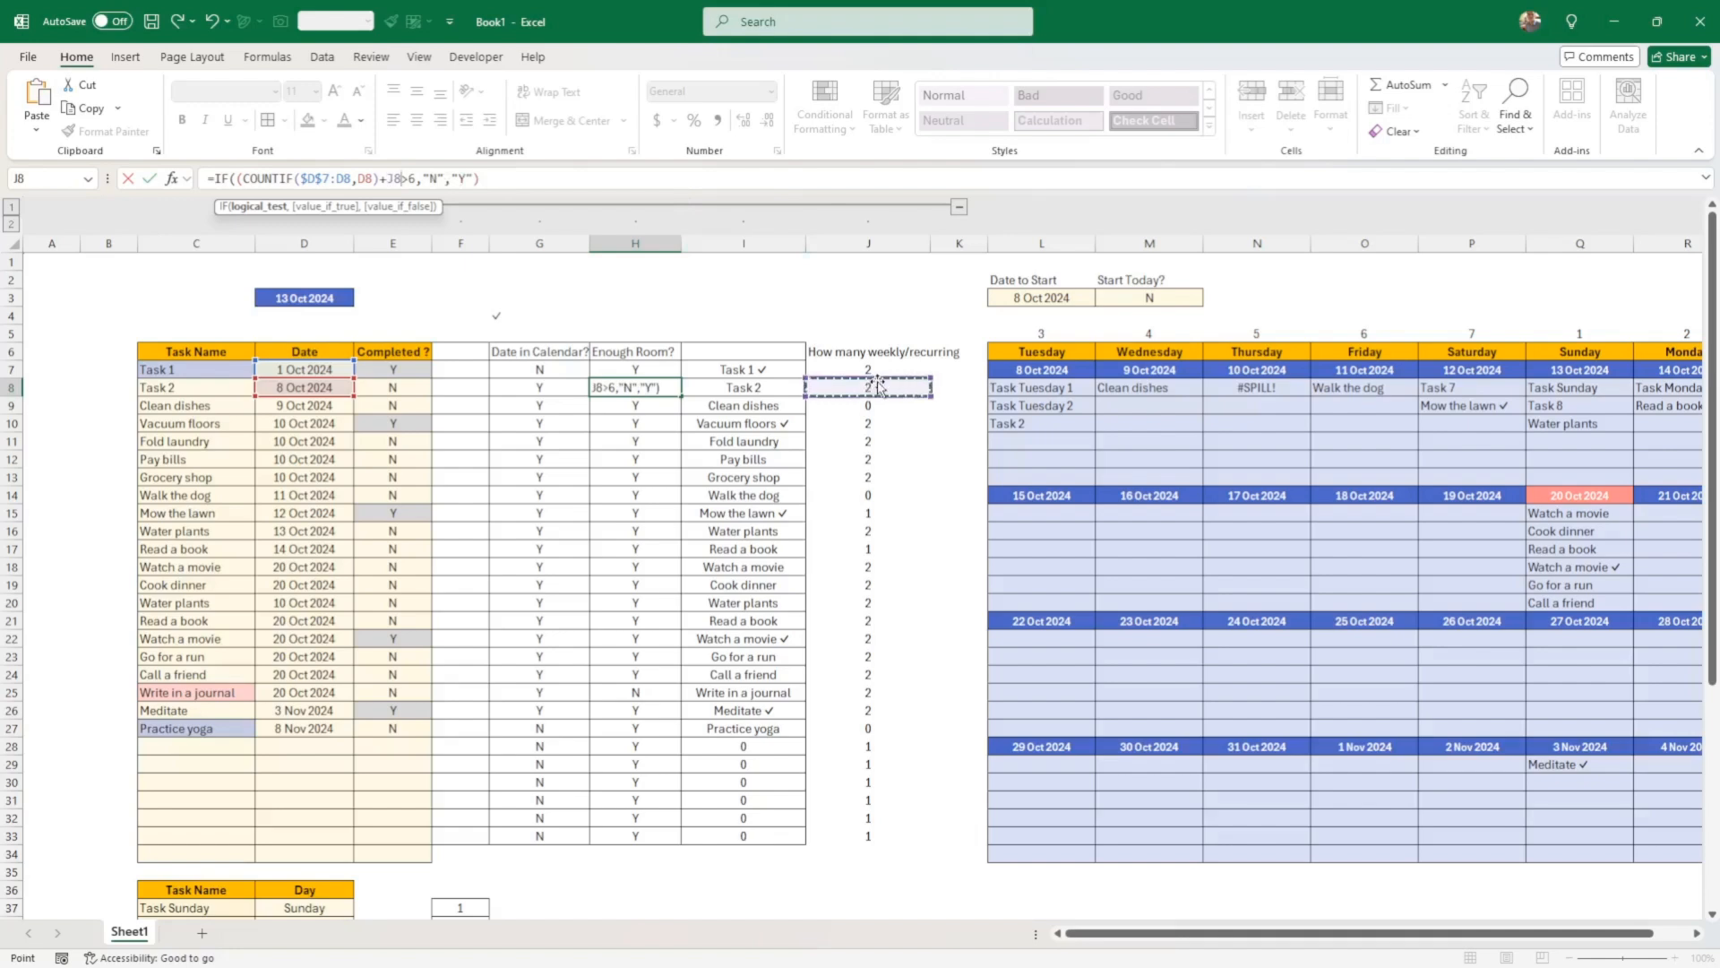
type(")")
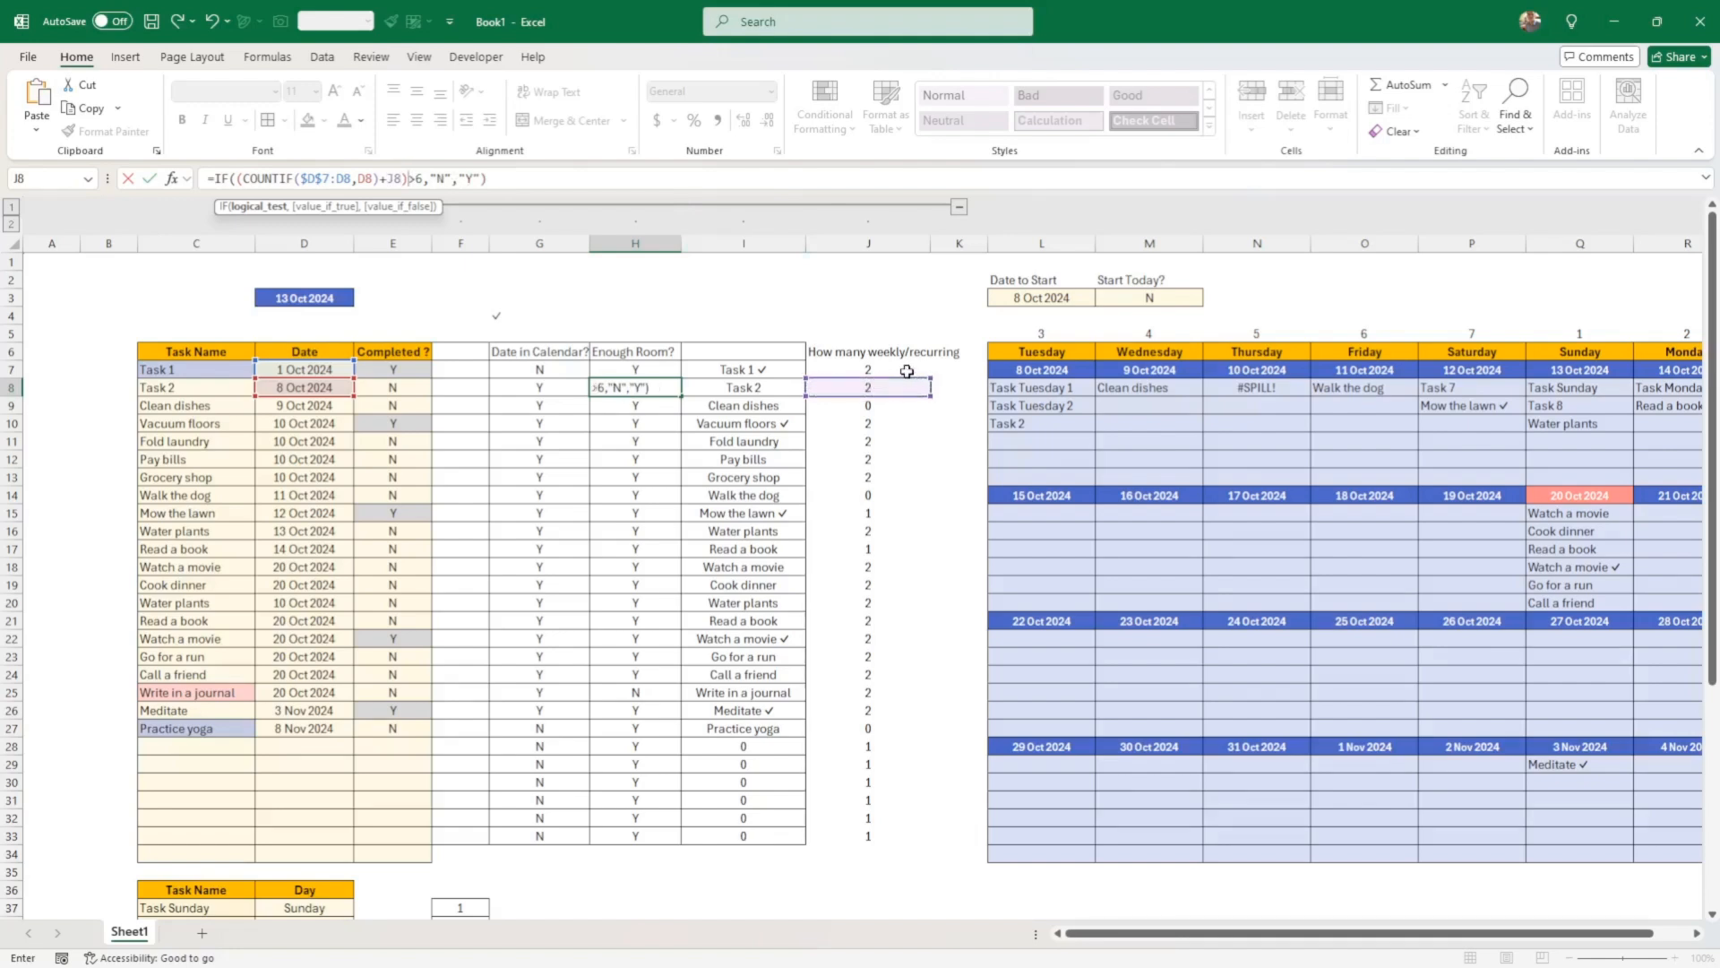
key("Return")
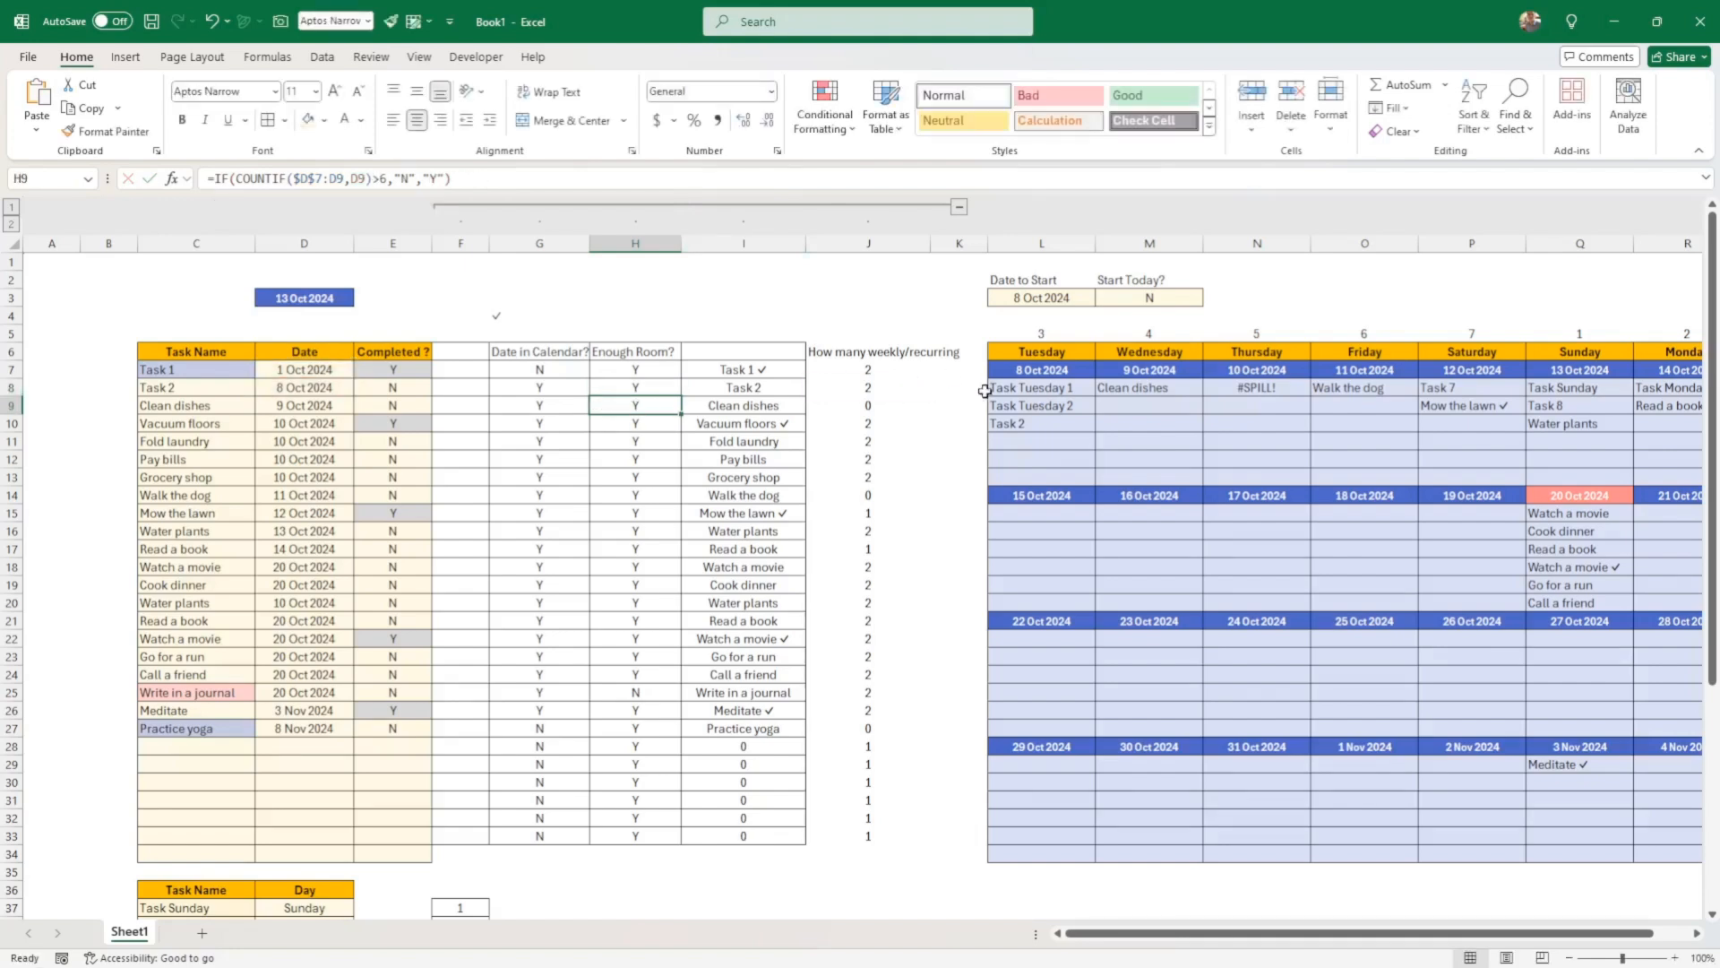
Fill the updated Enough Room formula from H8 down to H33
left_click(663, 387)
key("ctrl+c")
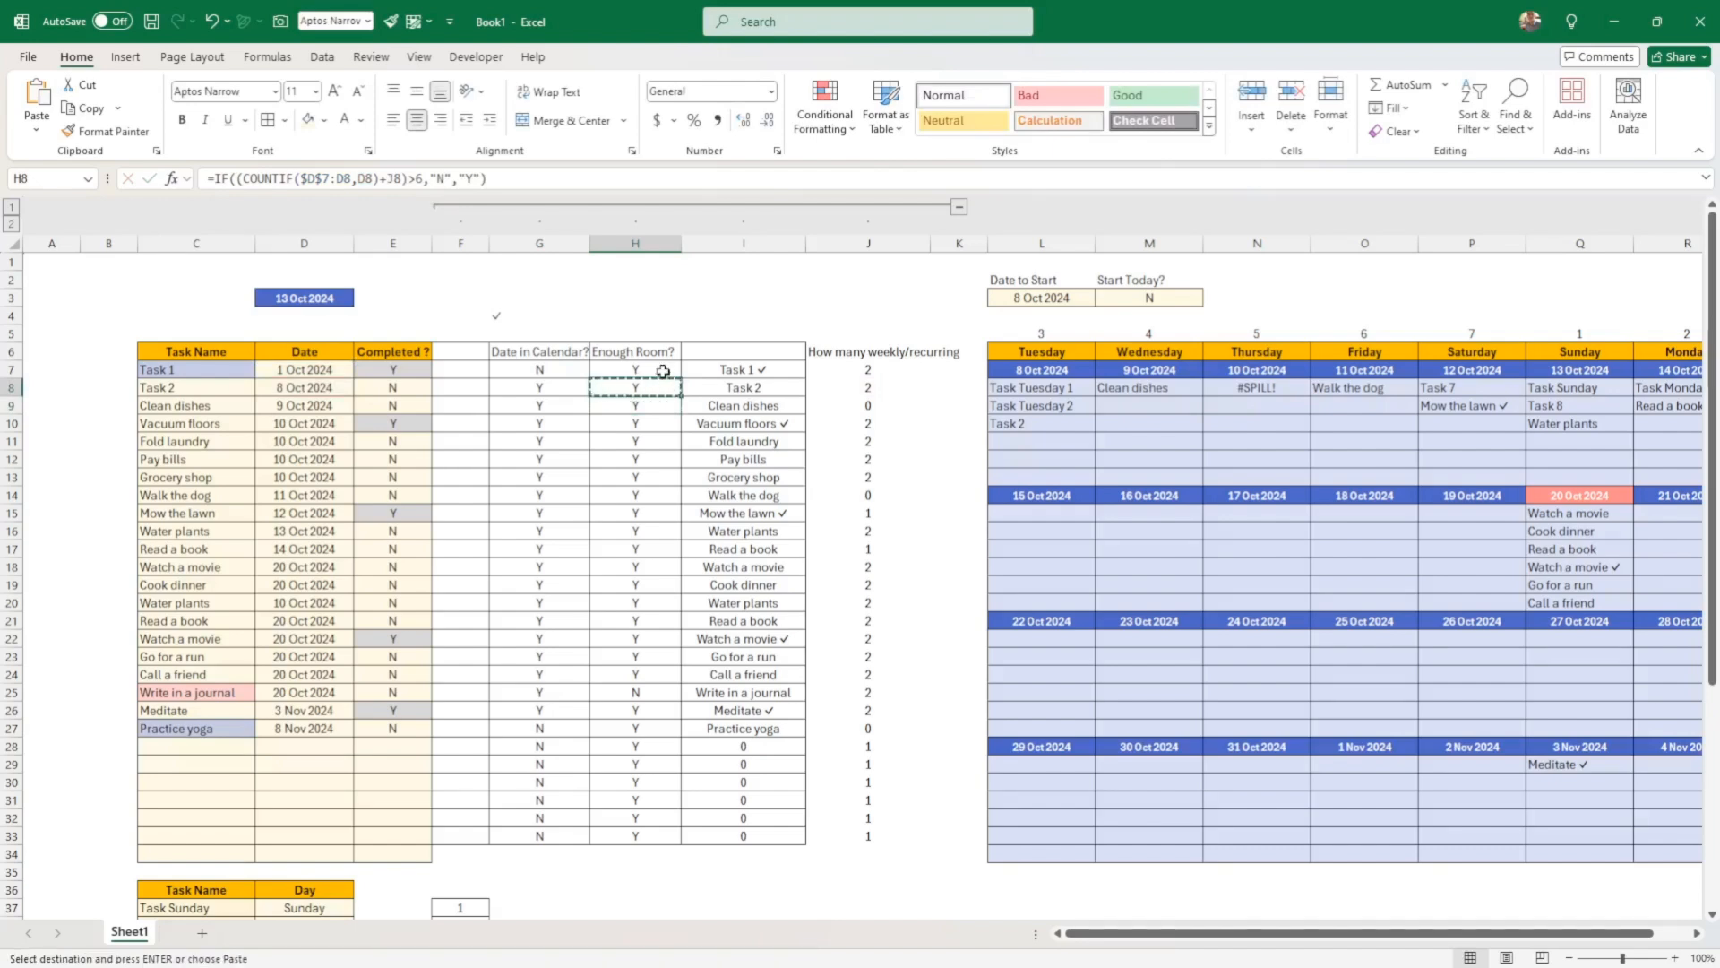
key("ctrl+v")
left_click_drag(683, 391, 687, 842)
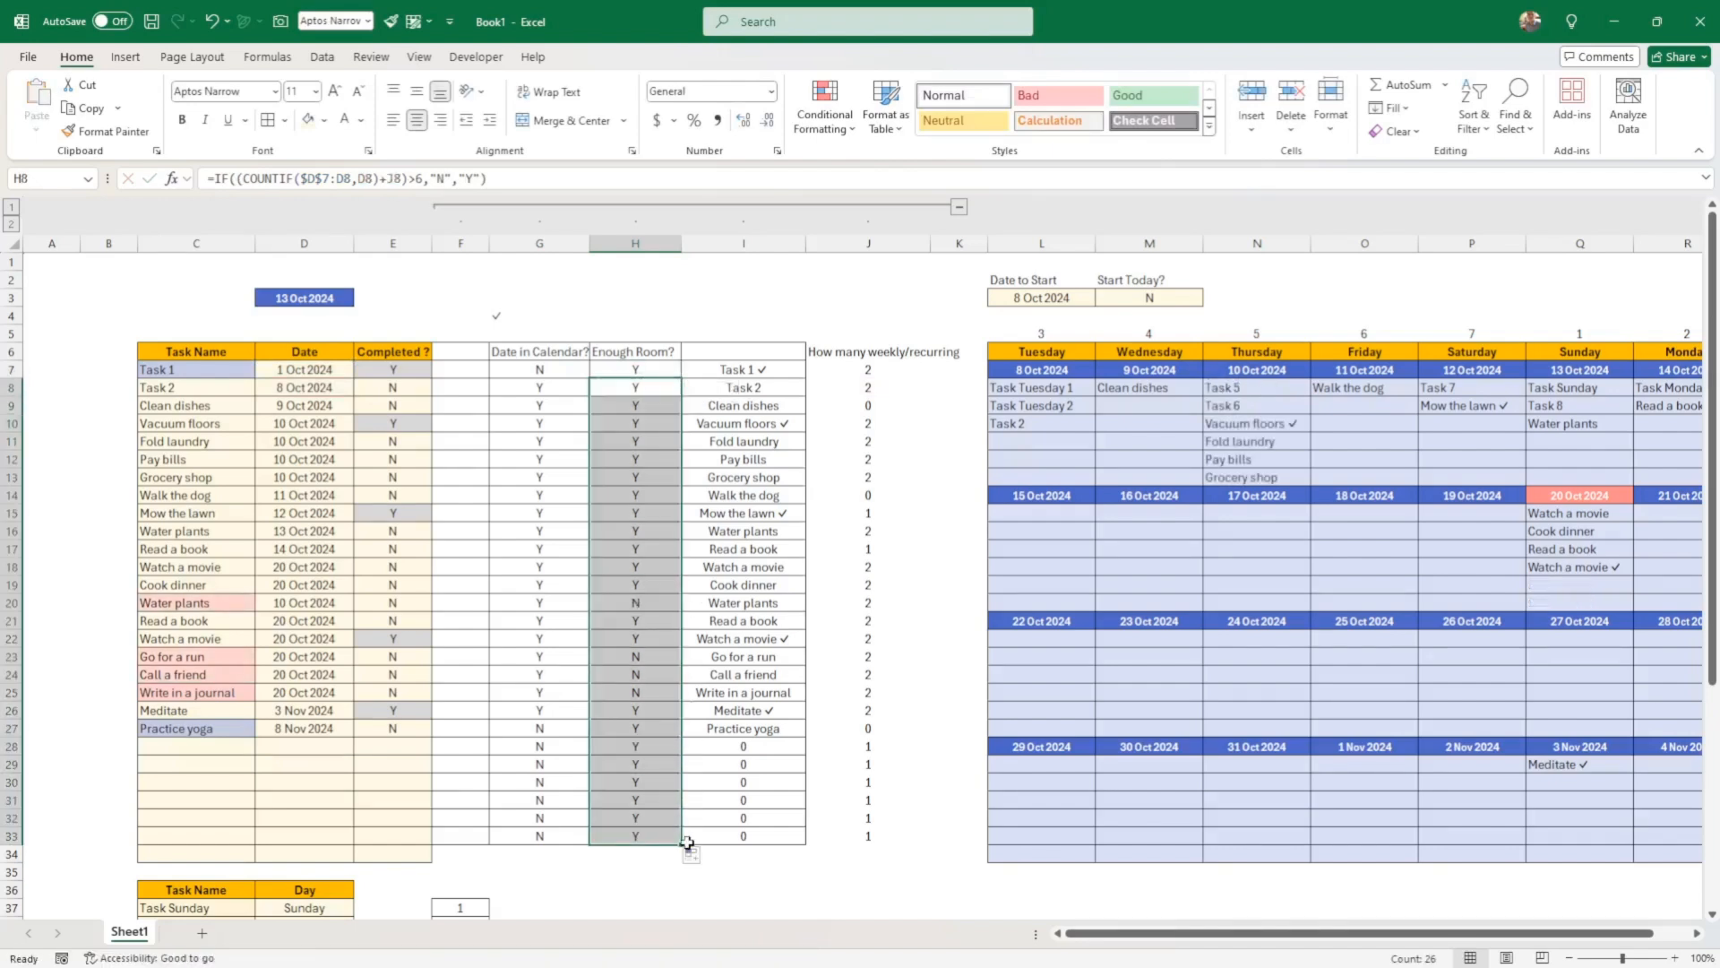
Review the recurring-task counts in J7:J33 and the 10 Oct 2024 dates in D10:D13
left_click(881, 699)
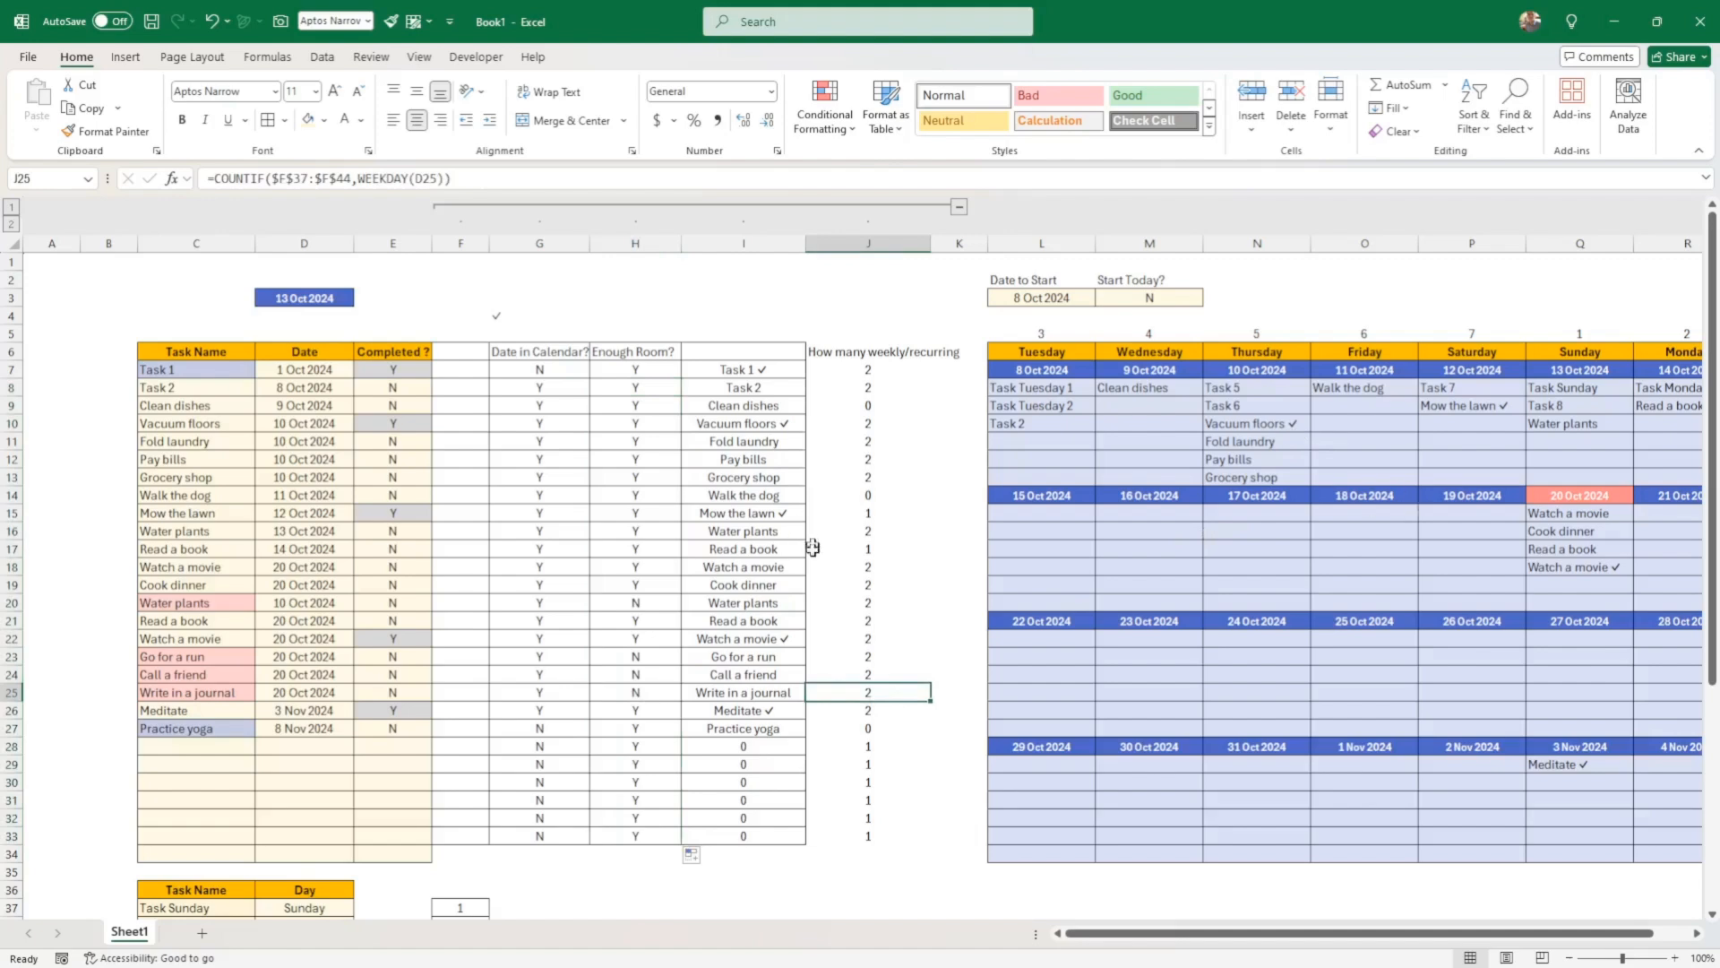
left_click_drag(841, 372, 835, 820)
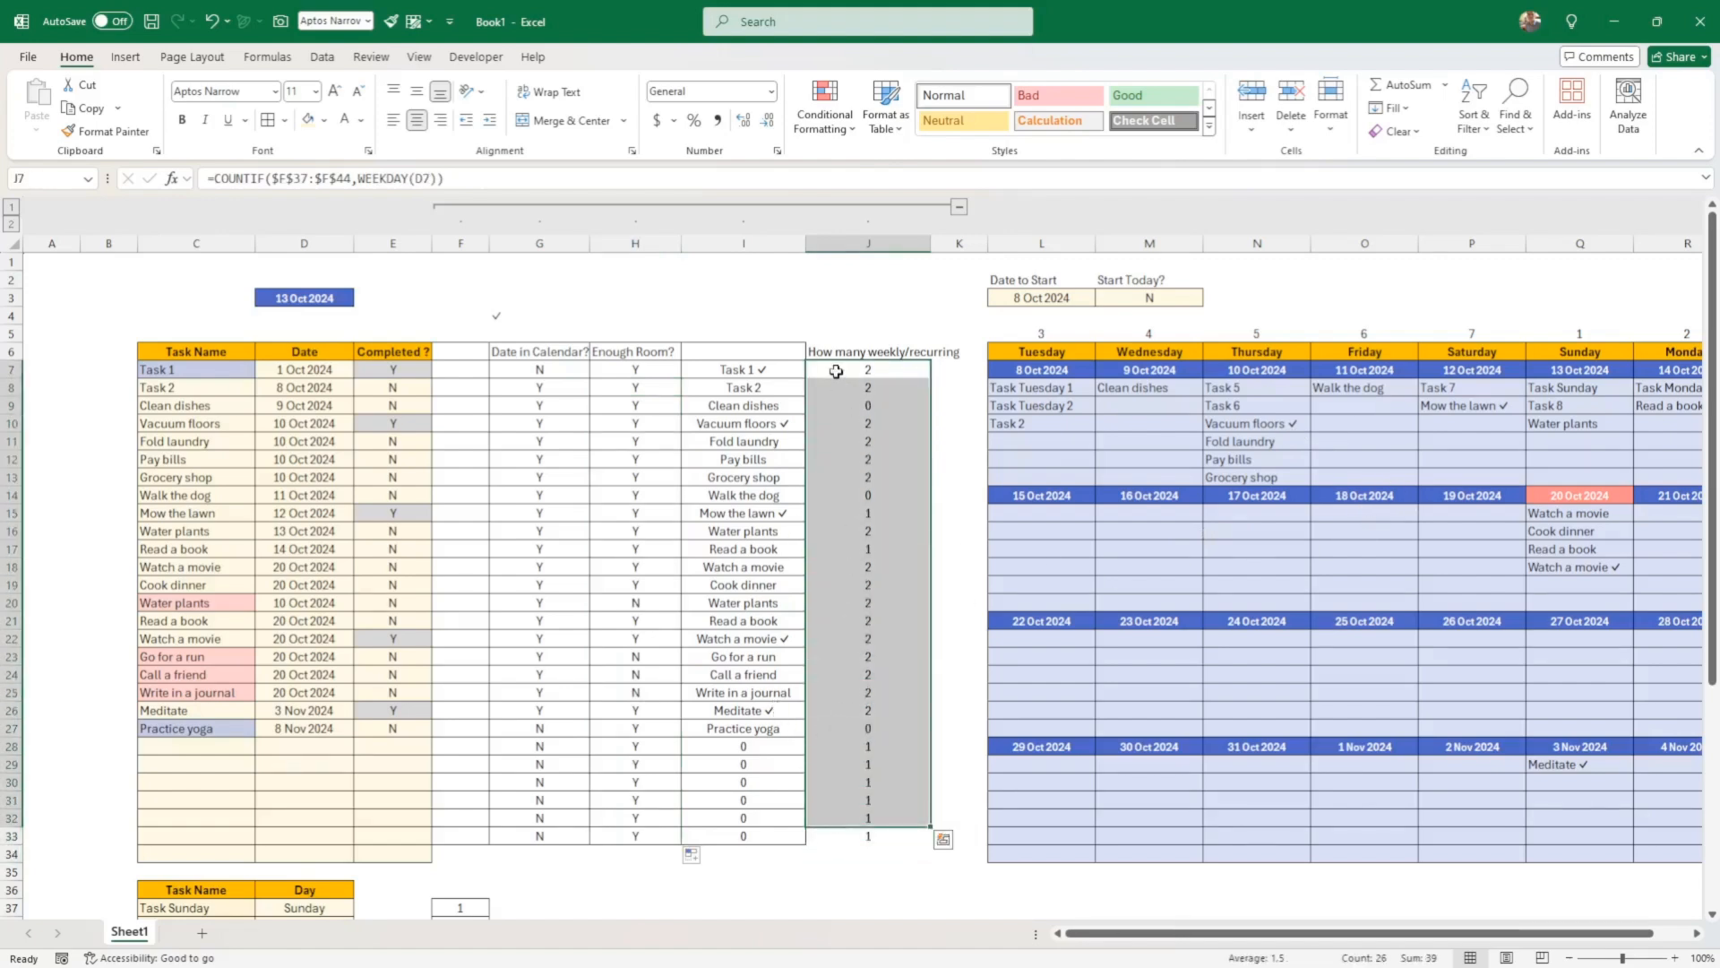
left_click_drag(832, 353, 838, 843)
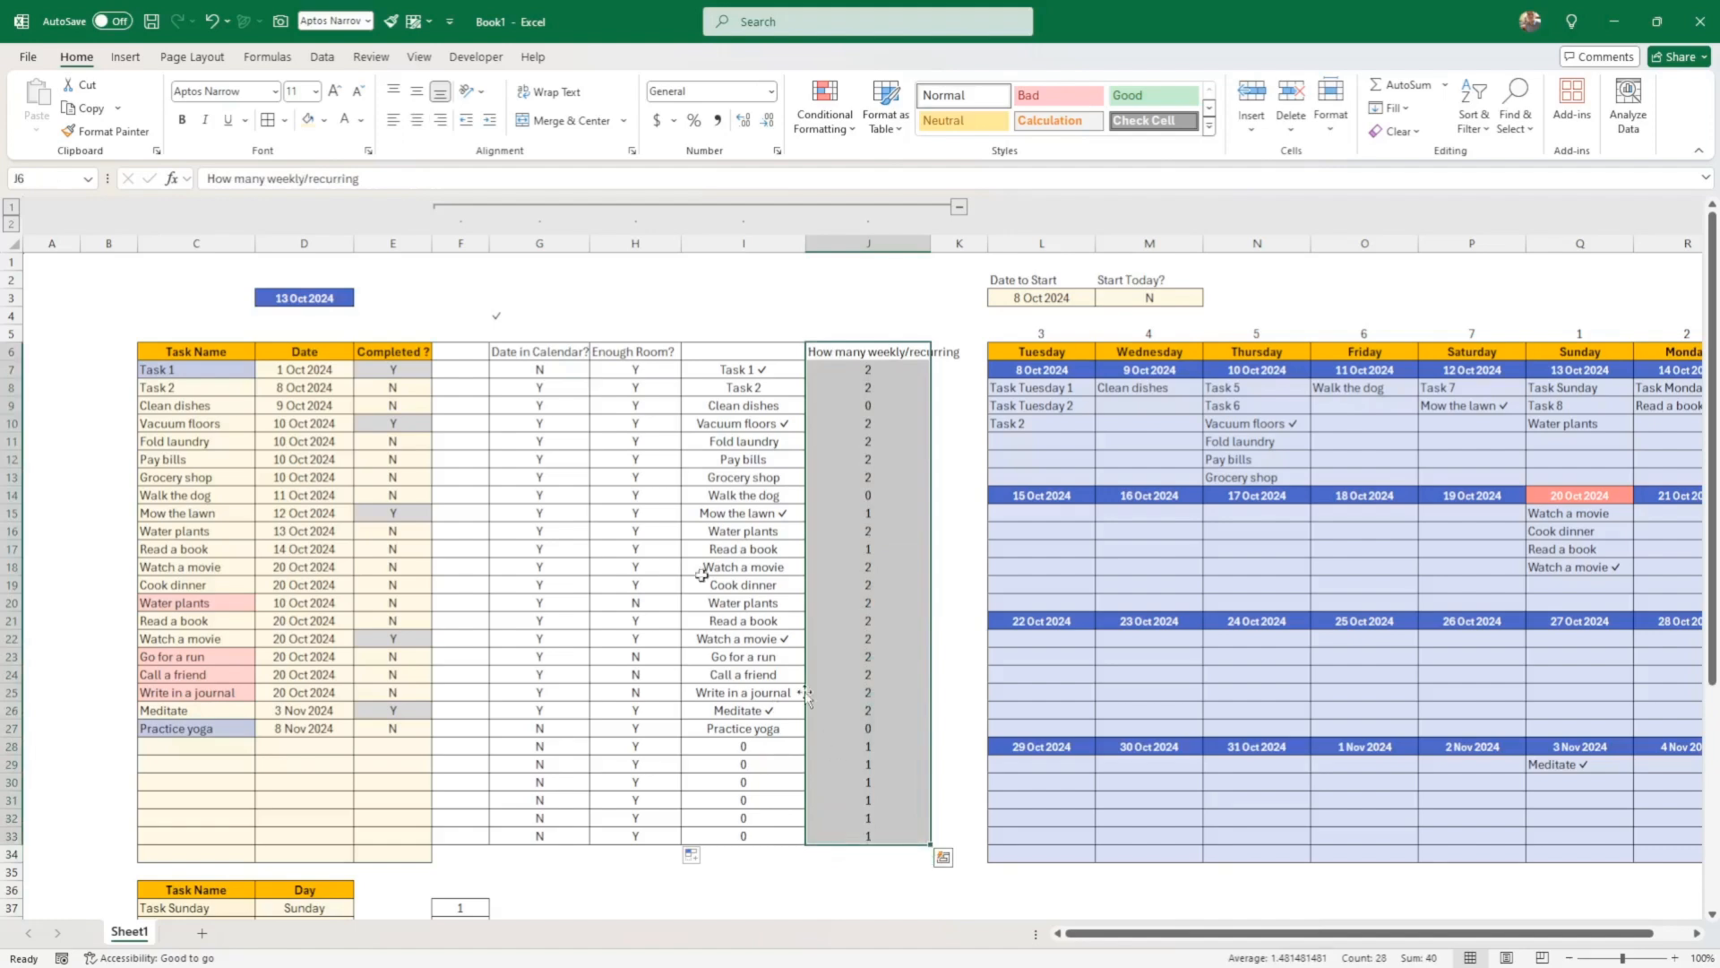
left_click(898, 386)
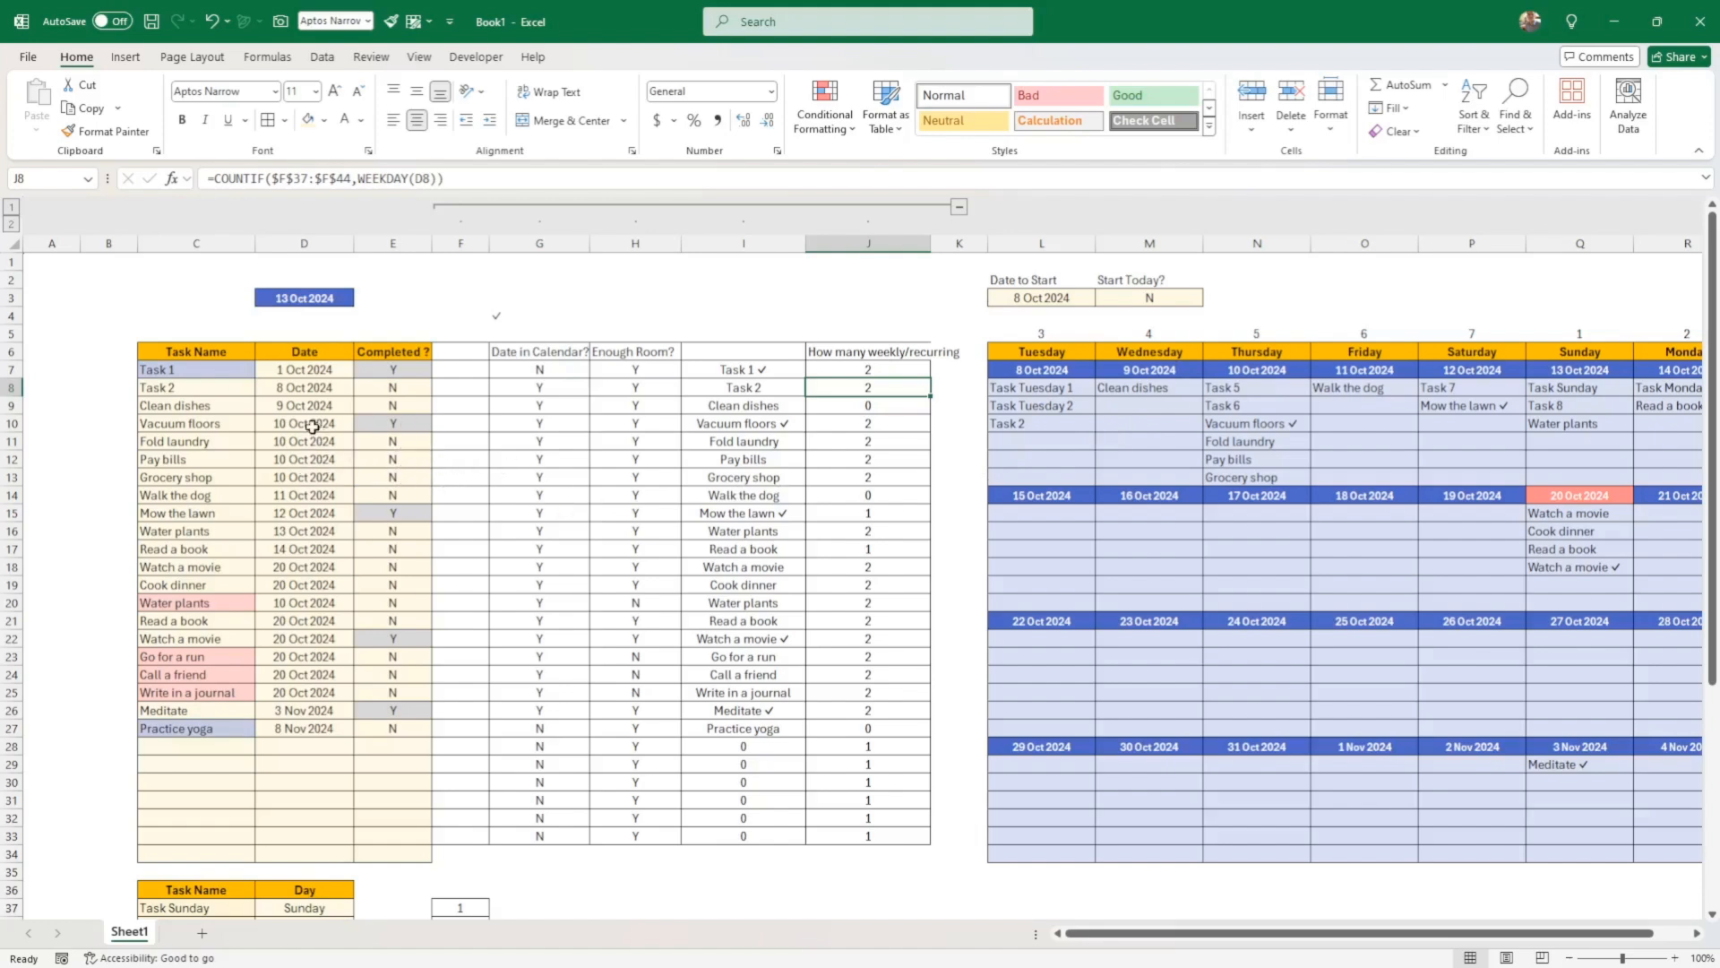
left_click_drag(312, 426, 309, 470)
left_click_drag(309, 469, 310, 471)
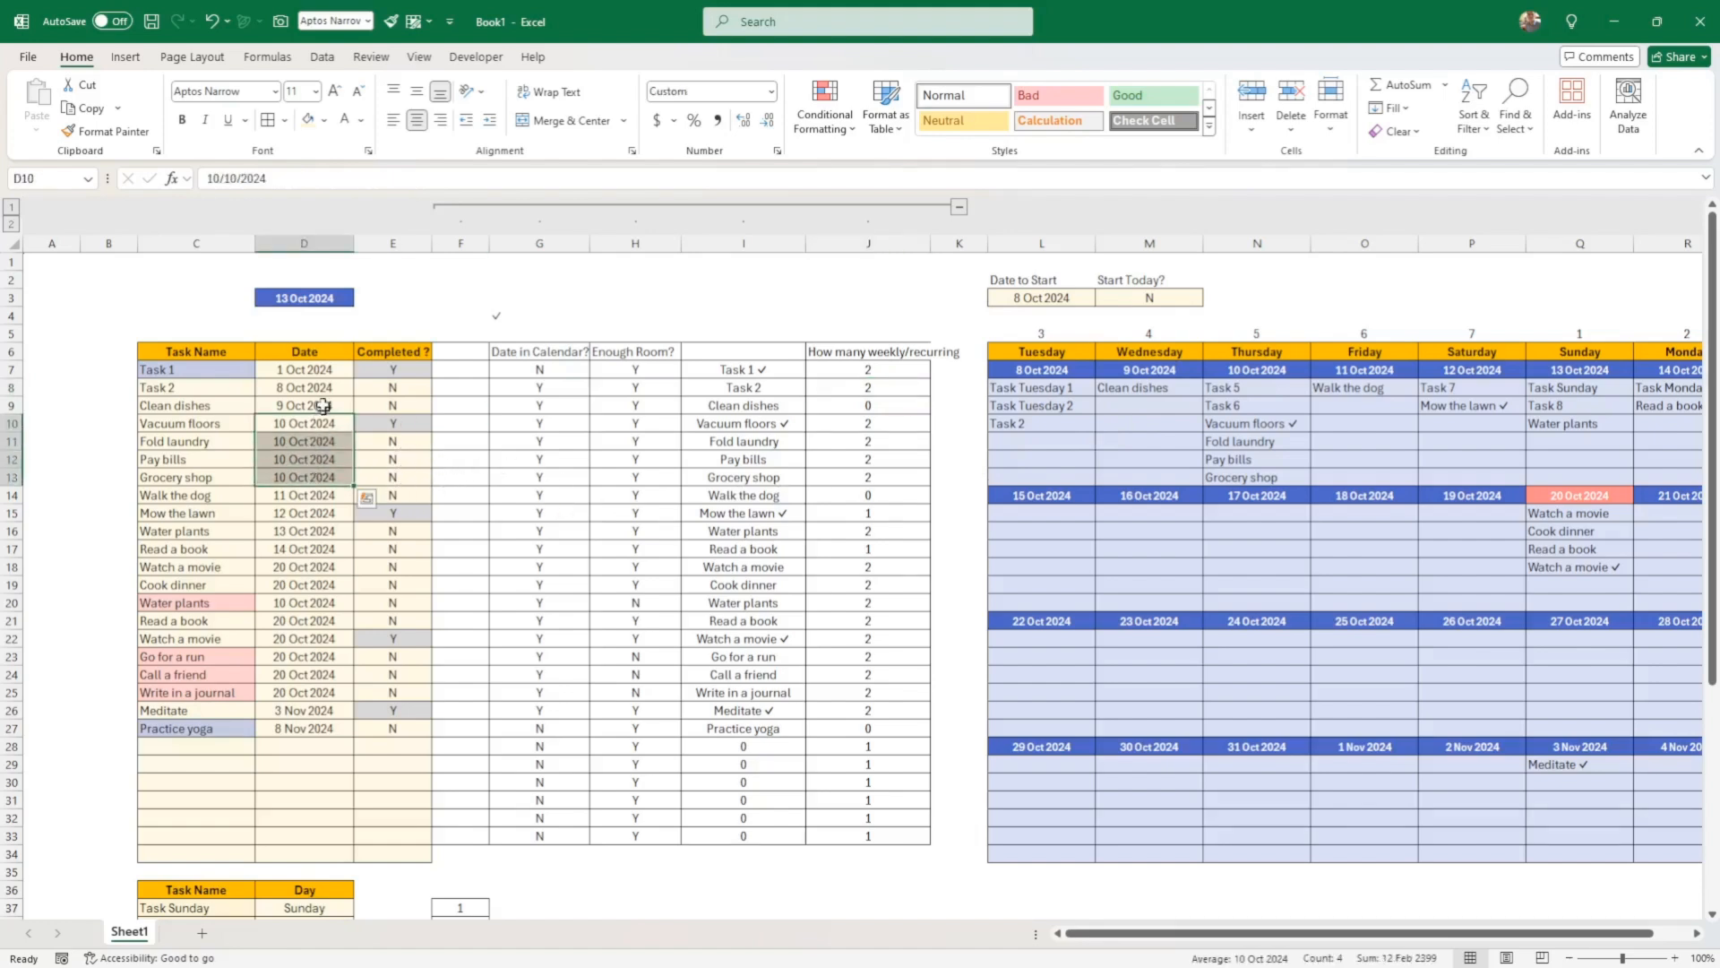
Copy the 8 Oct 2024 date from D8 into D9, D10 and D11 for Clean dishes, Vacuum floors and Fold laundry
left_click(311, 387)
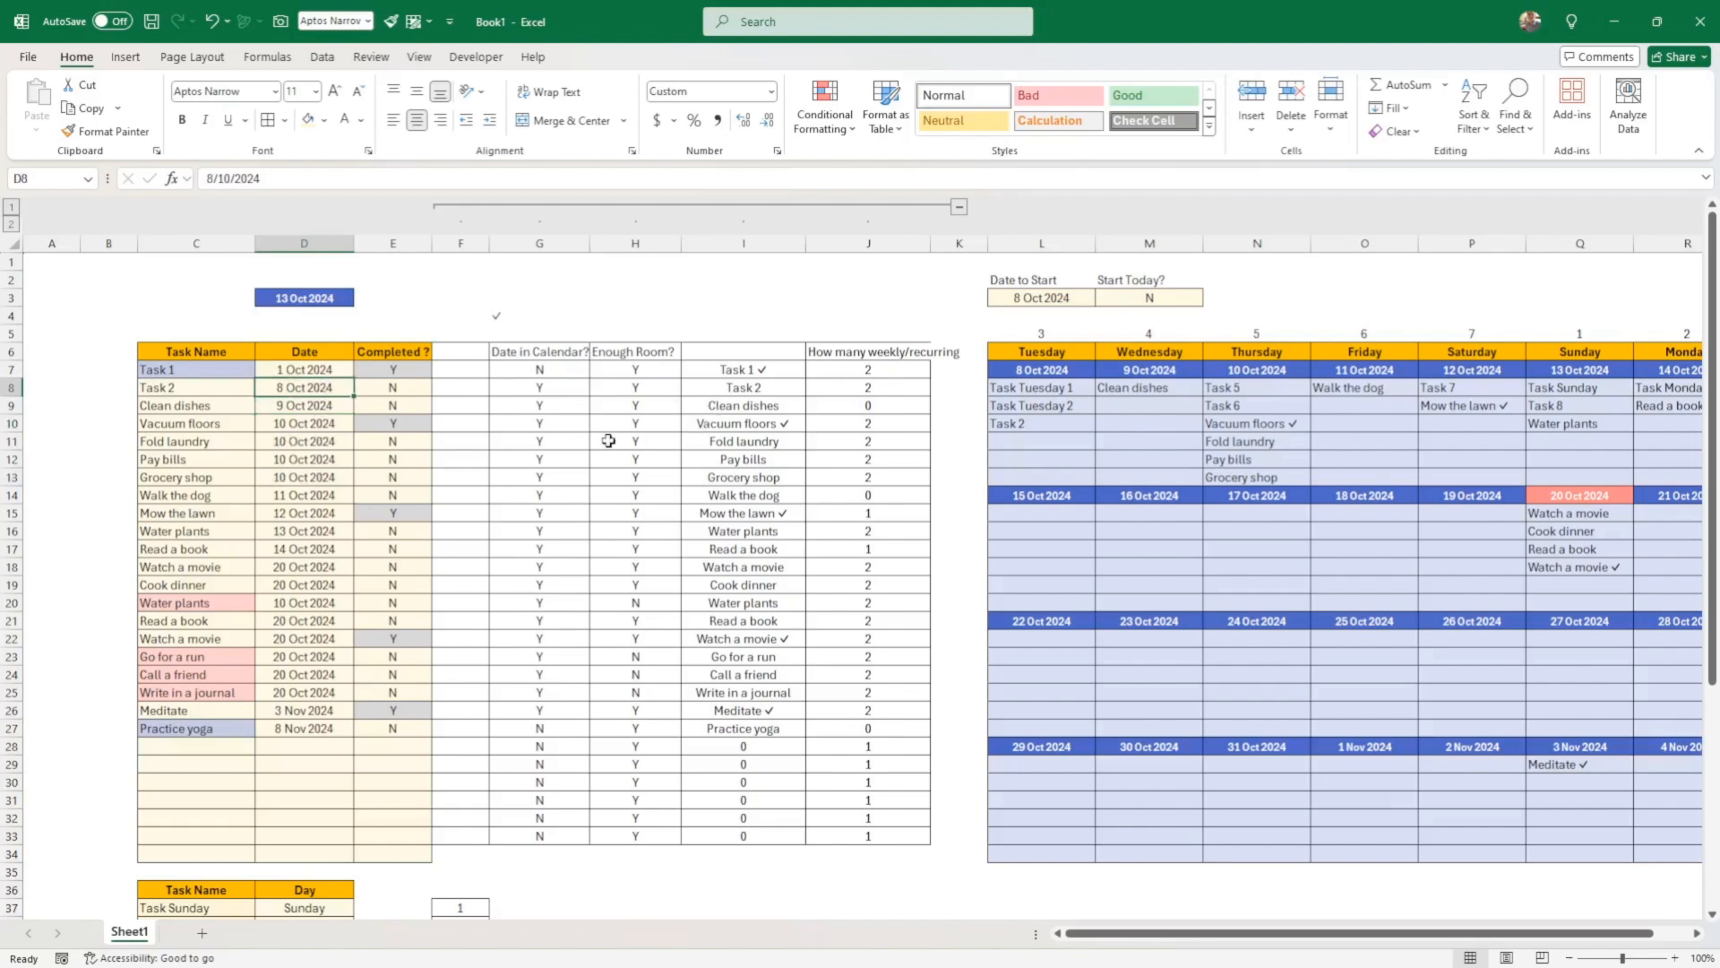
key("ctrl+c")
left_click(309, 405)
key("ctrl+v")
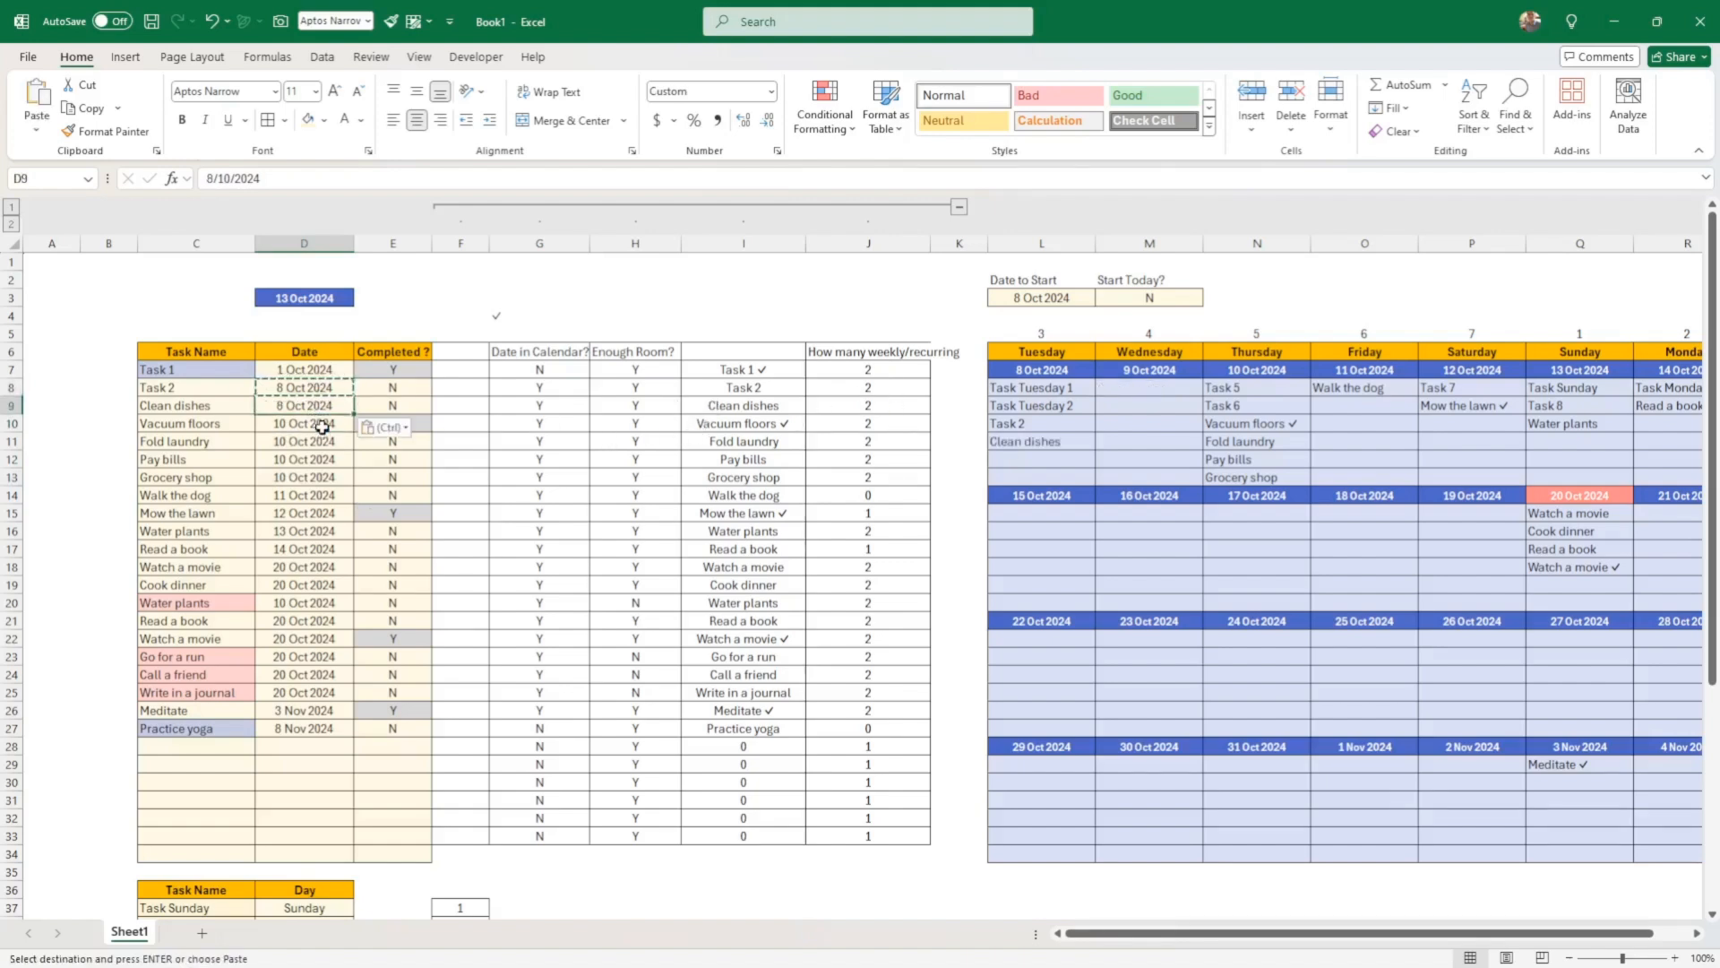
left_click(315, 423)
key("ctrl+v")
left_click(321, 437)
key("ctrl+v")
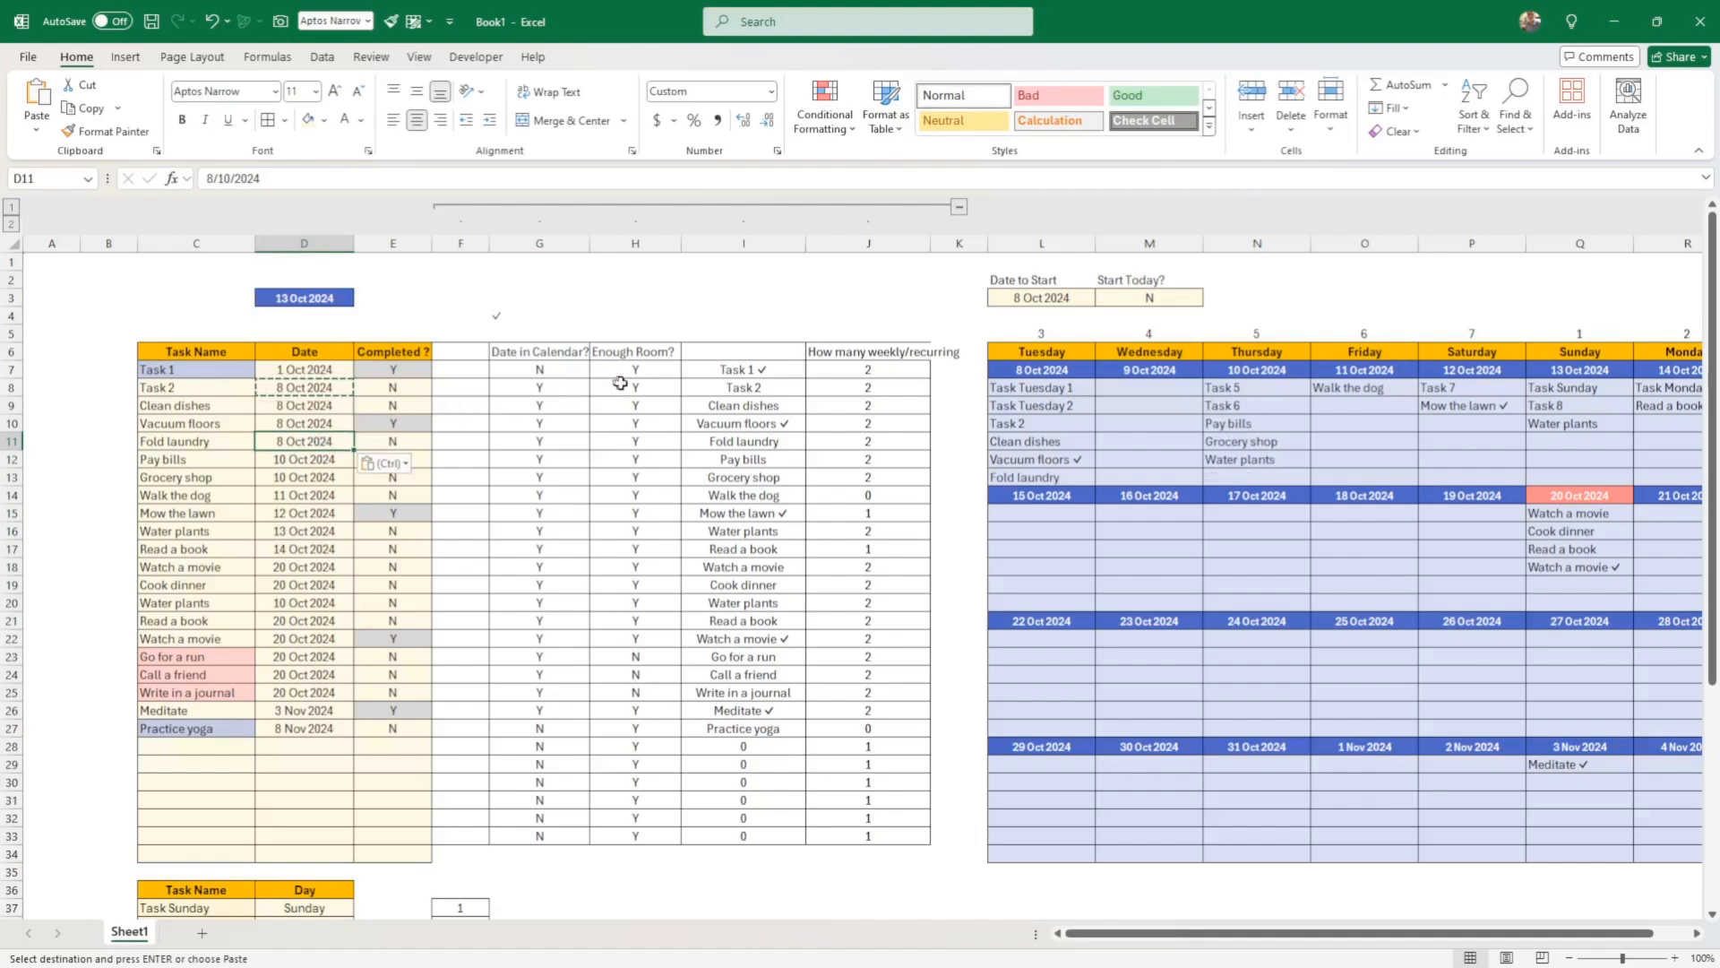
Compare the Enough Room results in H8:H11 with the dated and recurring tasks listed under Tuesday, 8 Oct 2024
left_click_drag(620, 384, 617, 442)
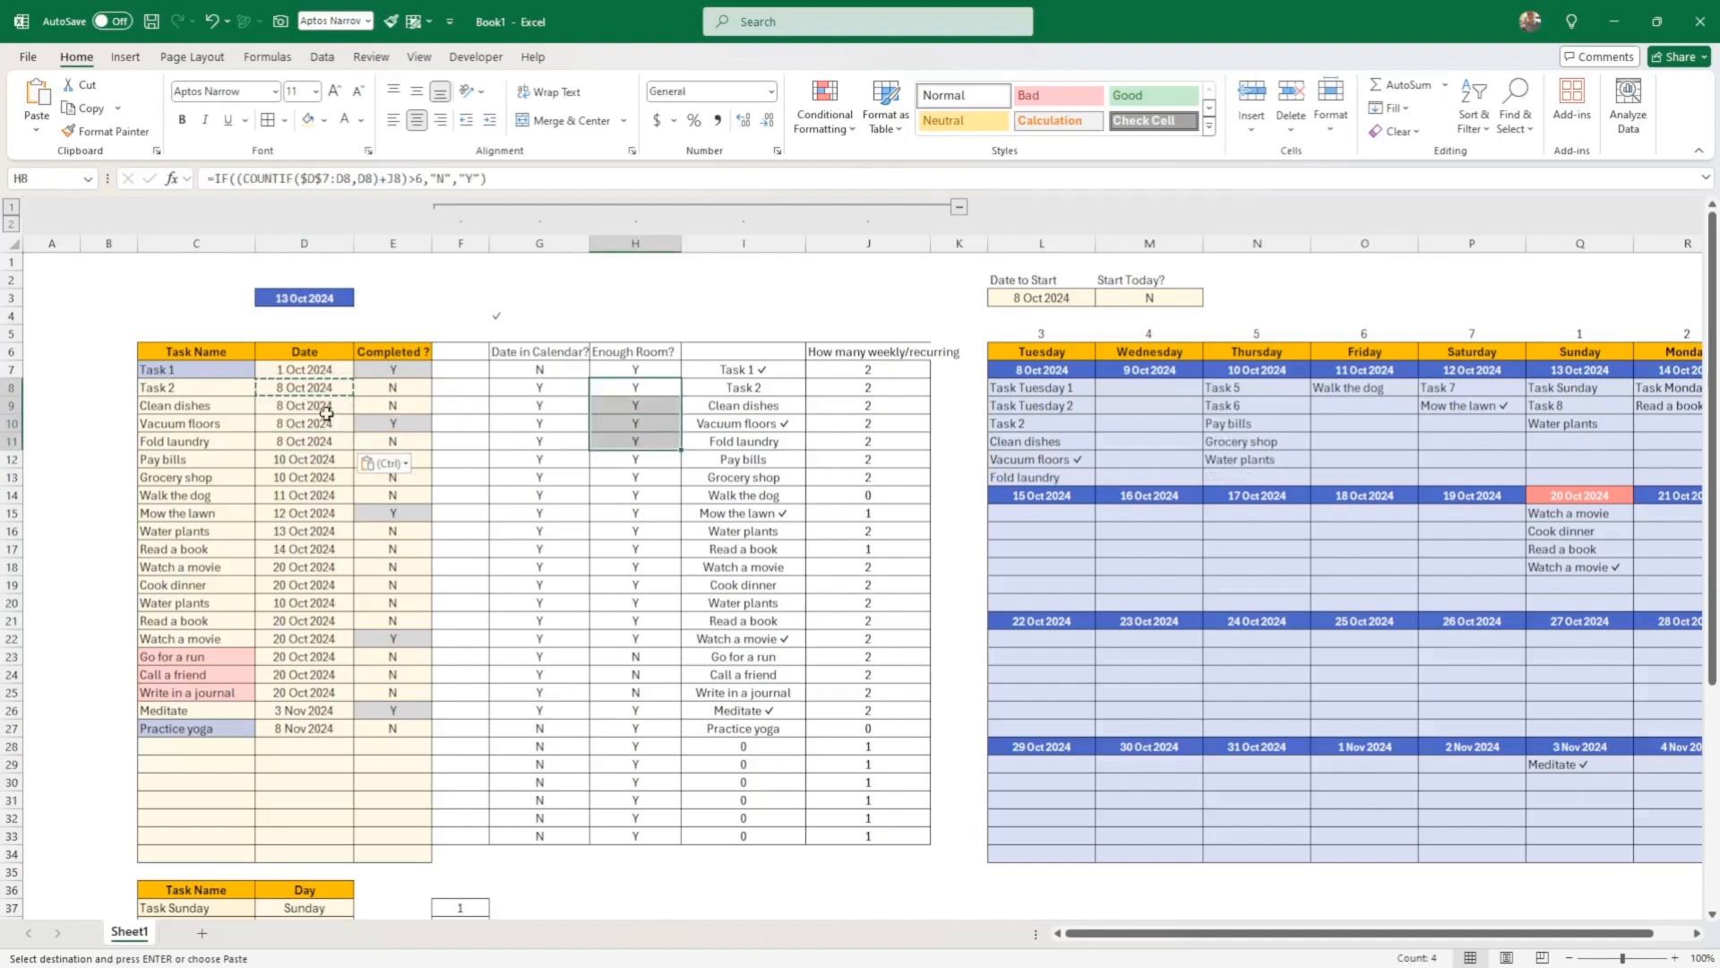
left_click_drag(1037, 427, 1037, 476)
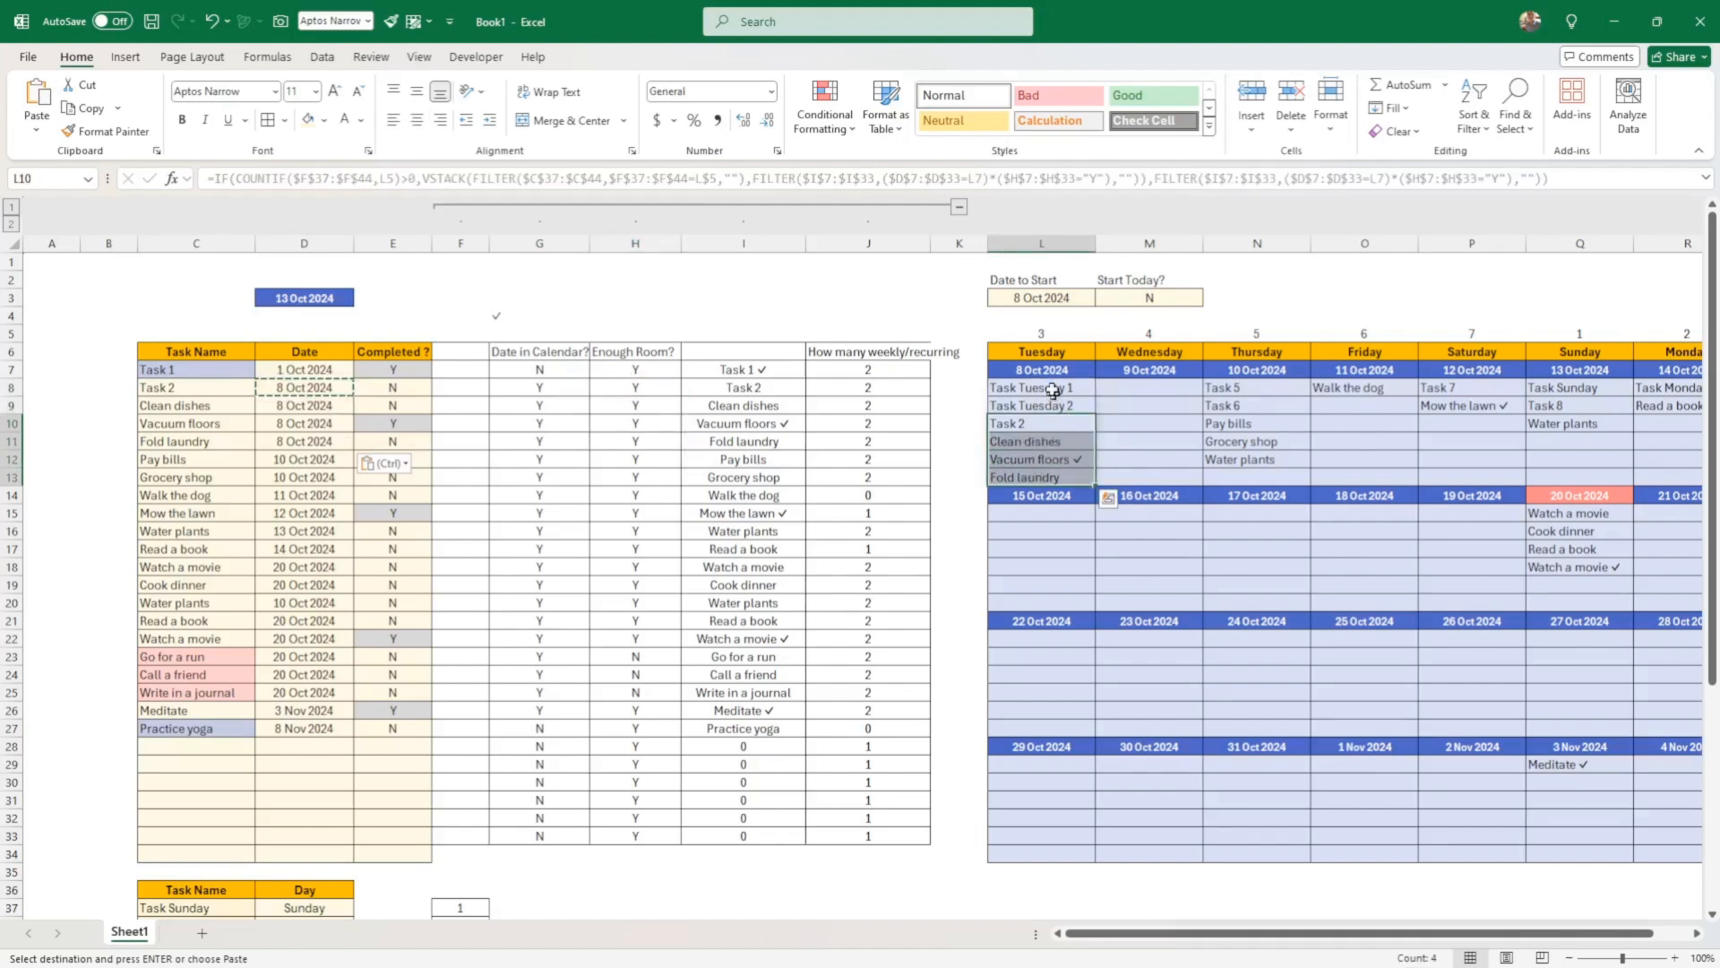
left_click_drag(1044, 387, 1044, 405)
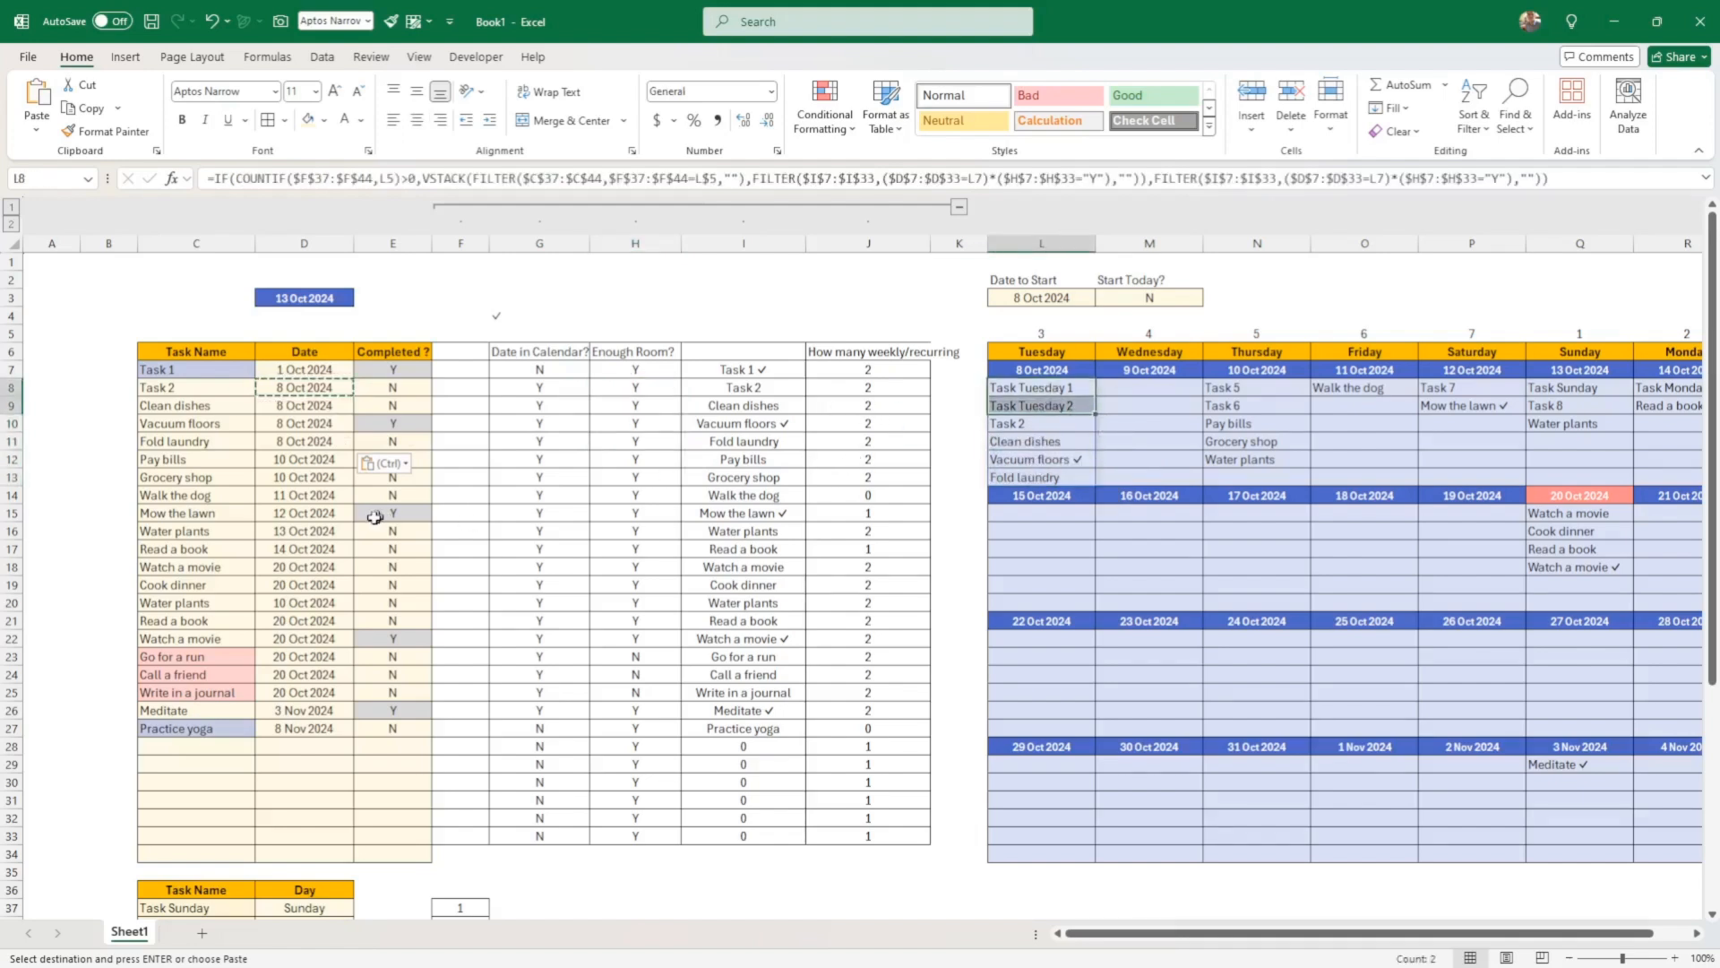
Copy the 10 Oct 2024 date from D13 into D14 for Walk the dog
left_click(297, 480)
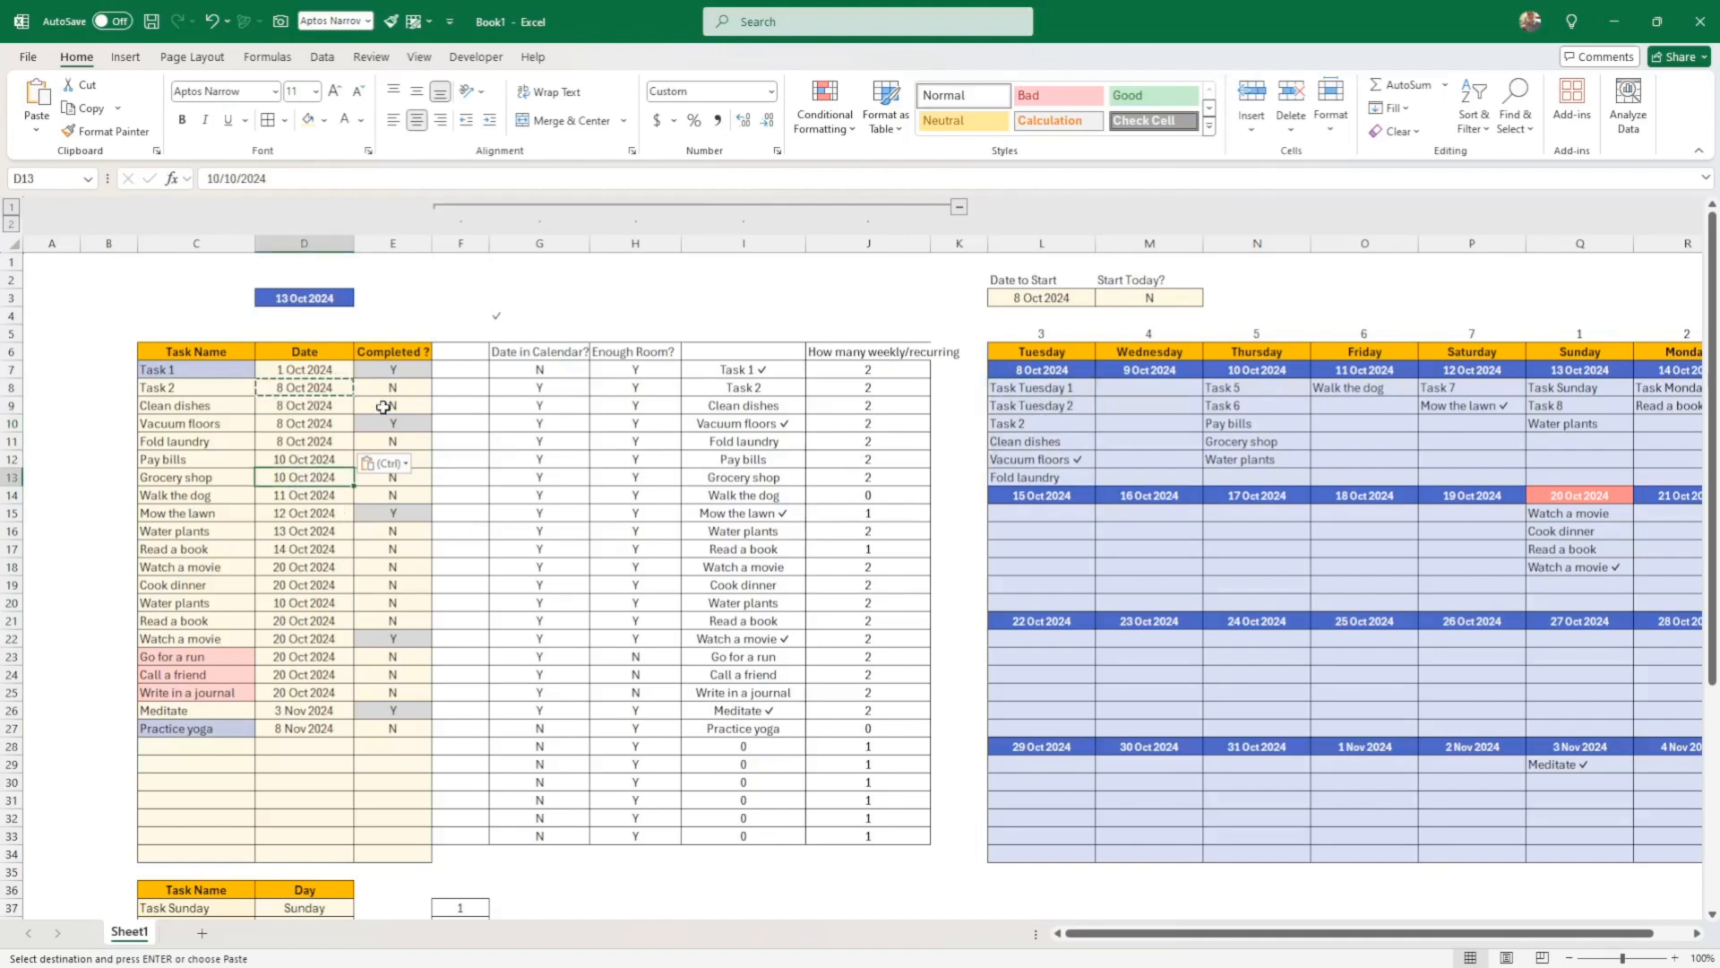
key("ctrl+c")
key("Down")
key("ctrl+v")
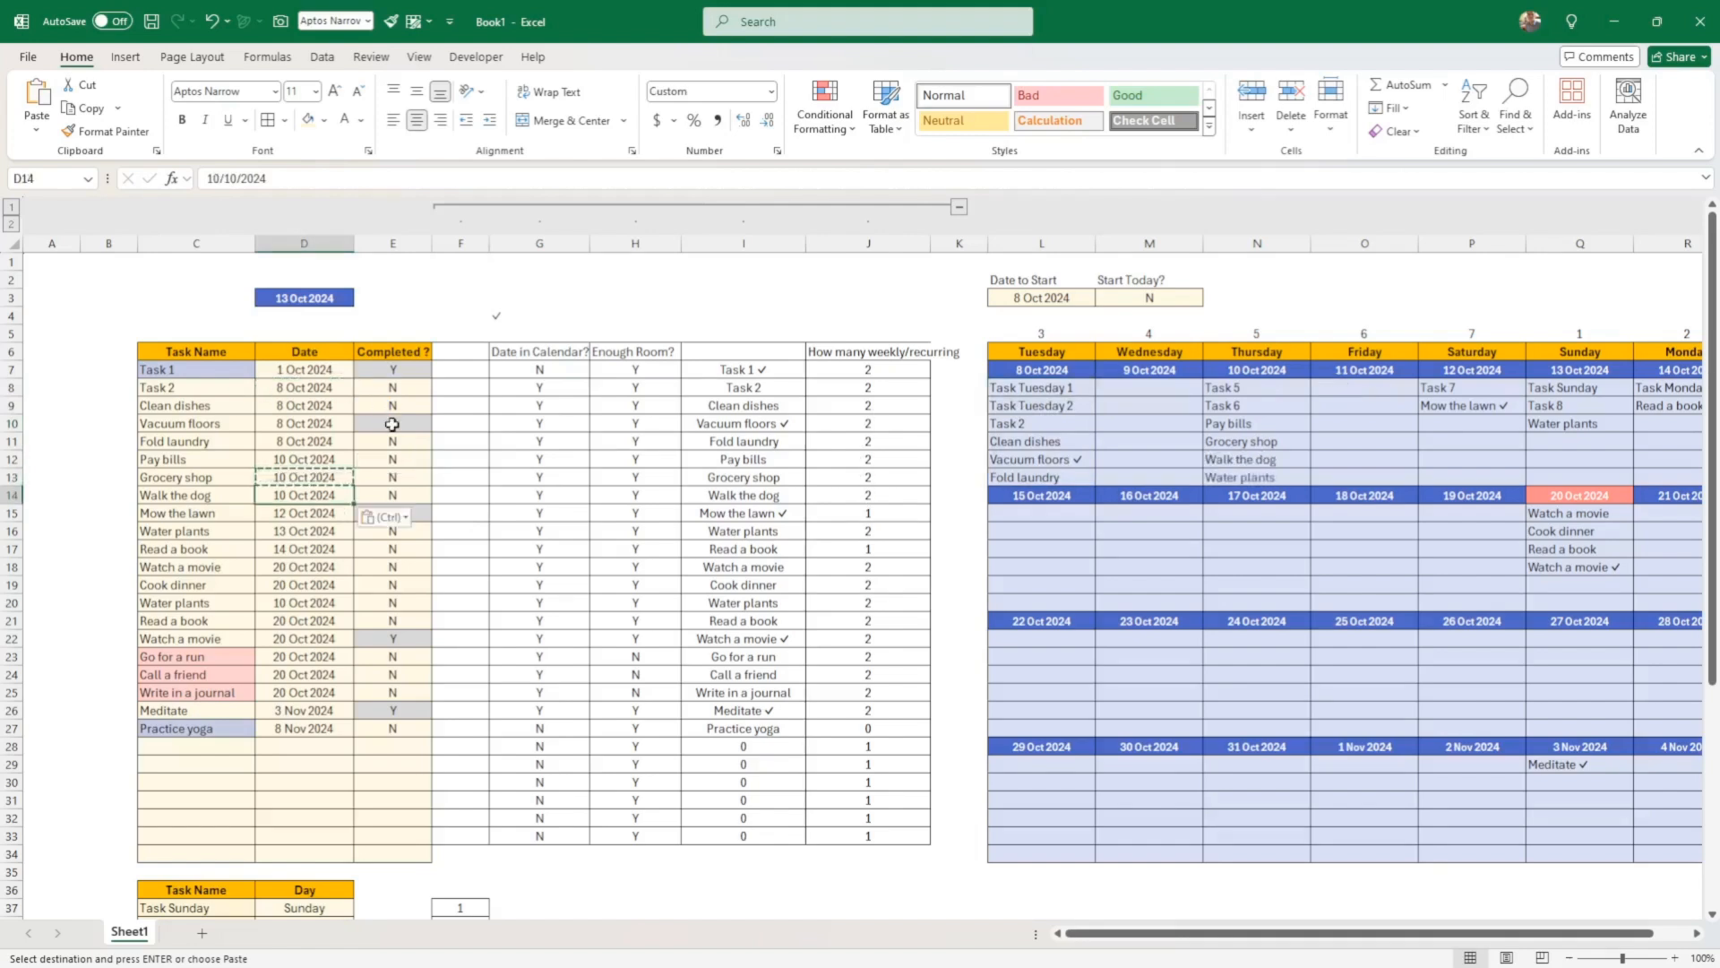
left_click_drag(318, 495, 578, 498)
left_click(313, 491)
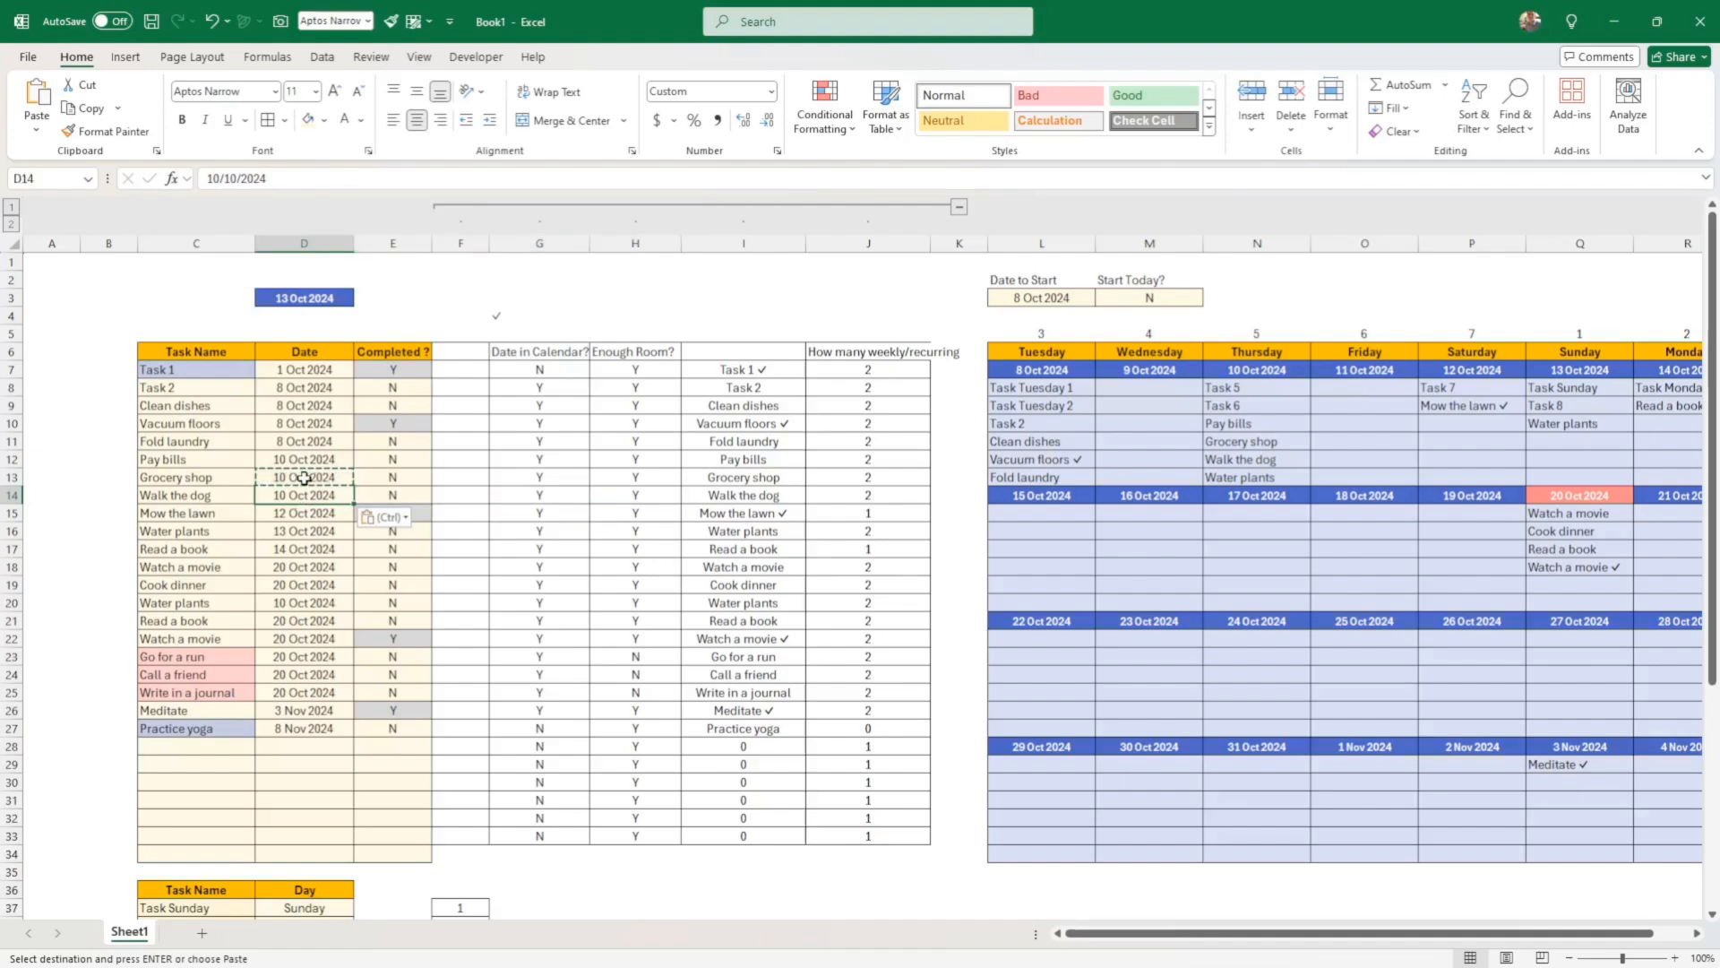
Change the Pay bills date in D12 to 8/10/2024
left_click(301, 457)
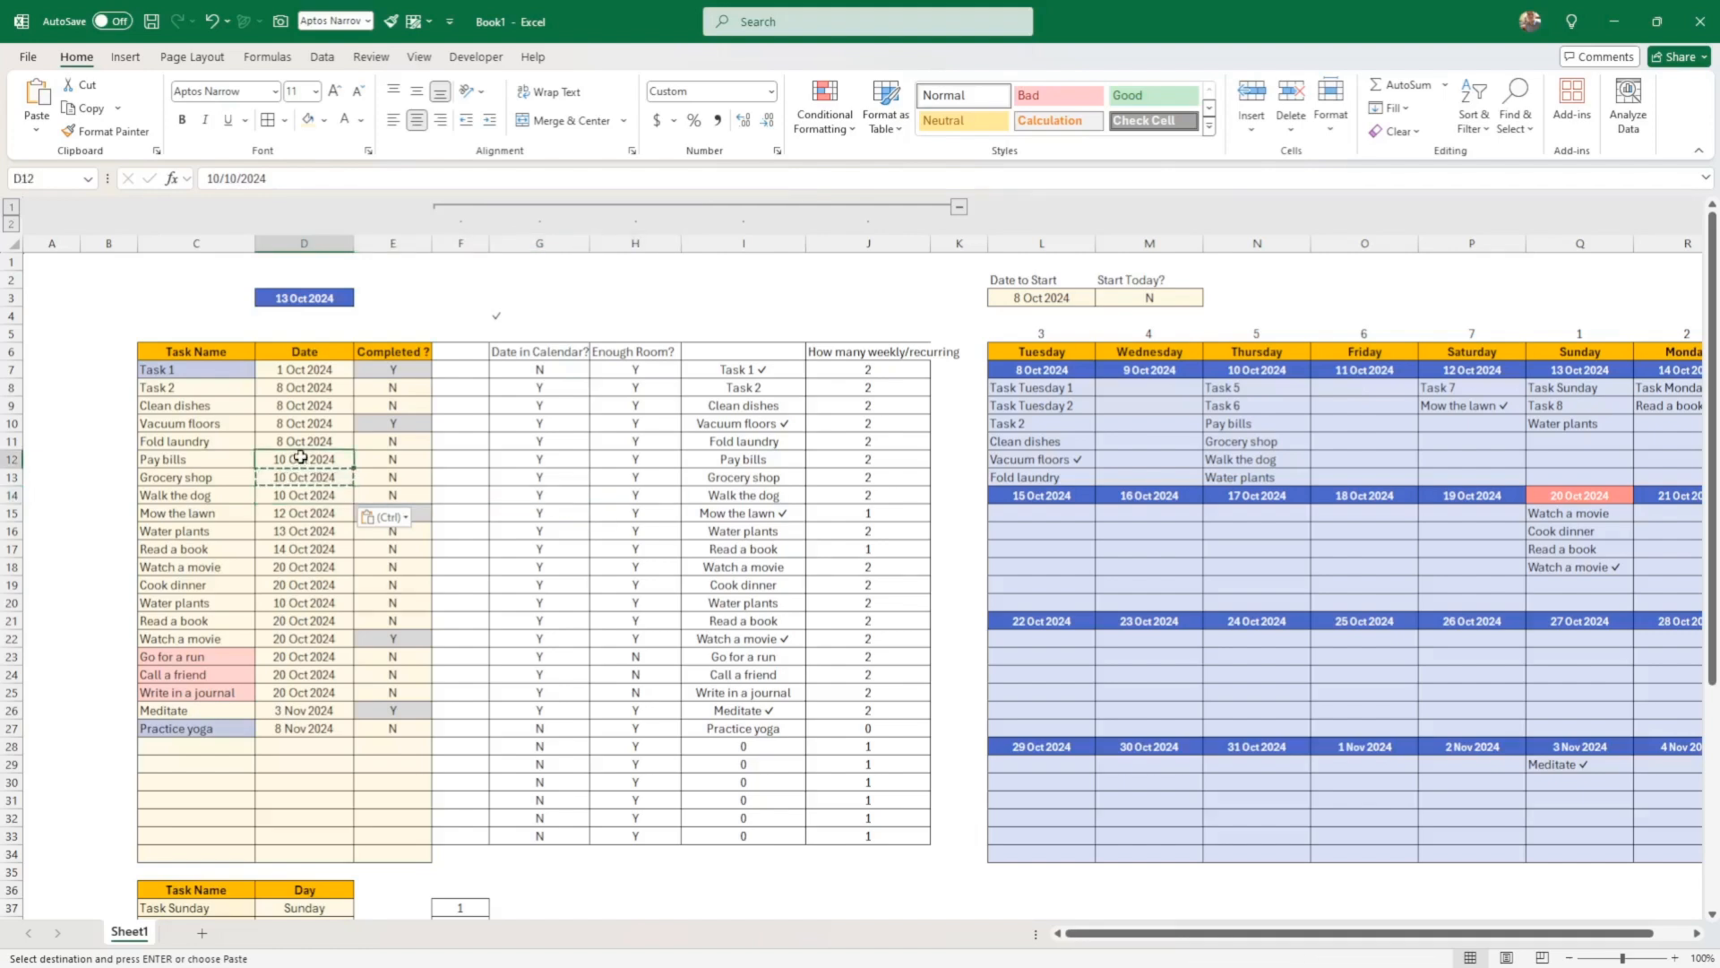
type("8/1")
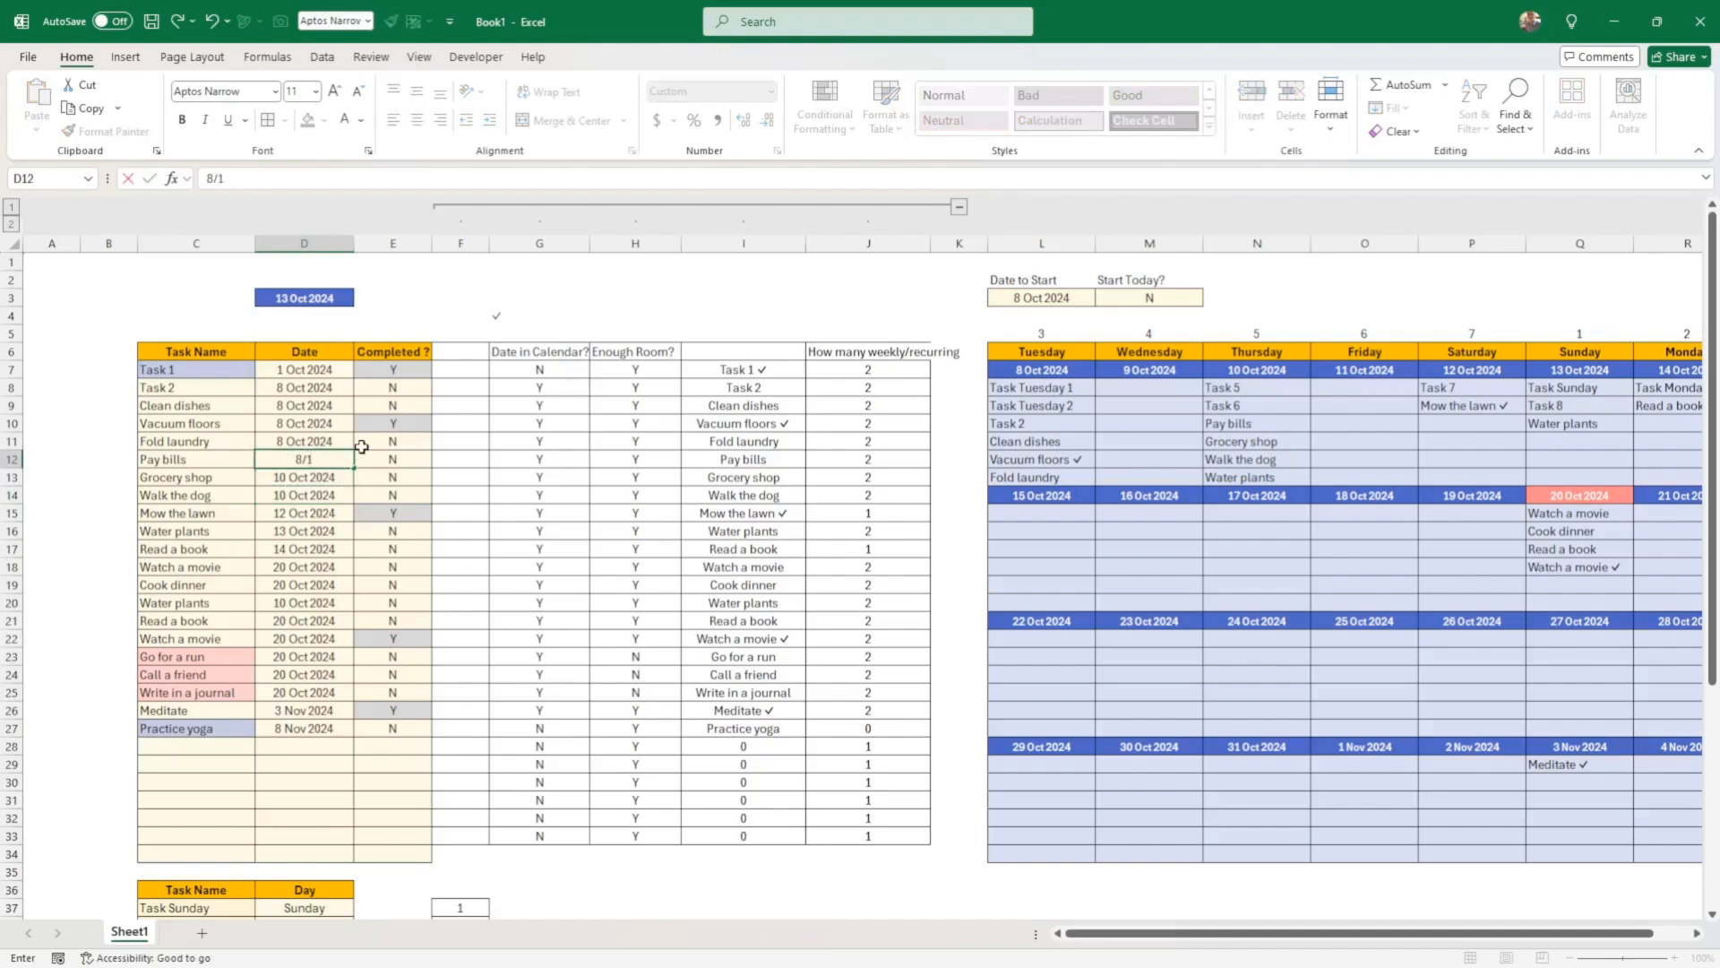
type("024")
key("ctrl+Return")
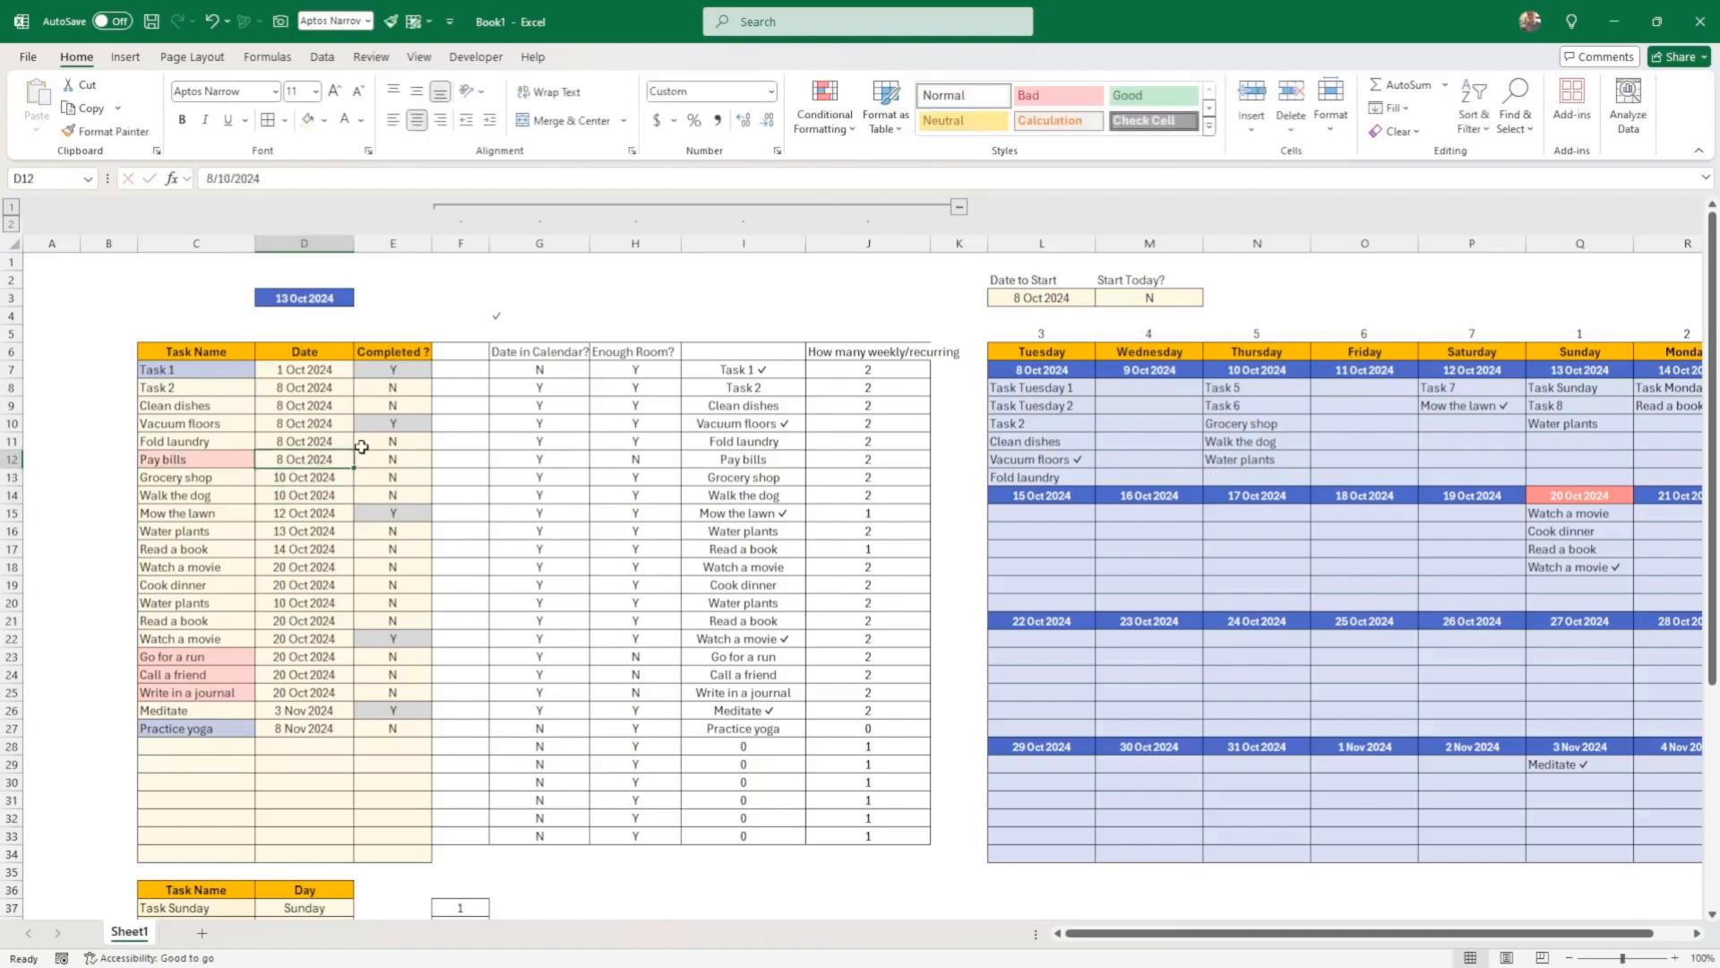
Inspect the Pay bills row across to J12, checking its recurring count and the Enough Room formula in H12
key("Tab")
key("Left")
key("Right")
key("Left")
key("Right")
key("Right")
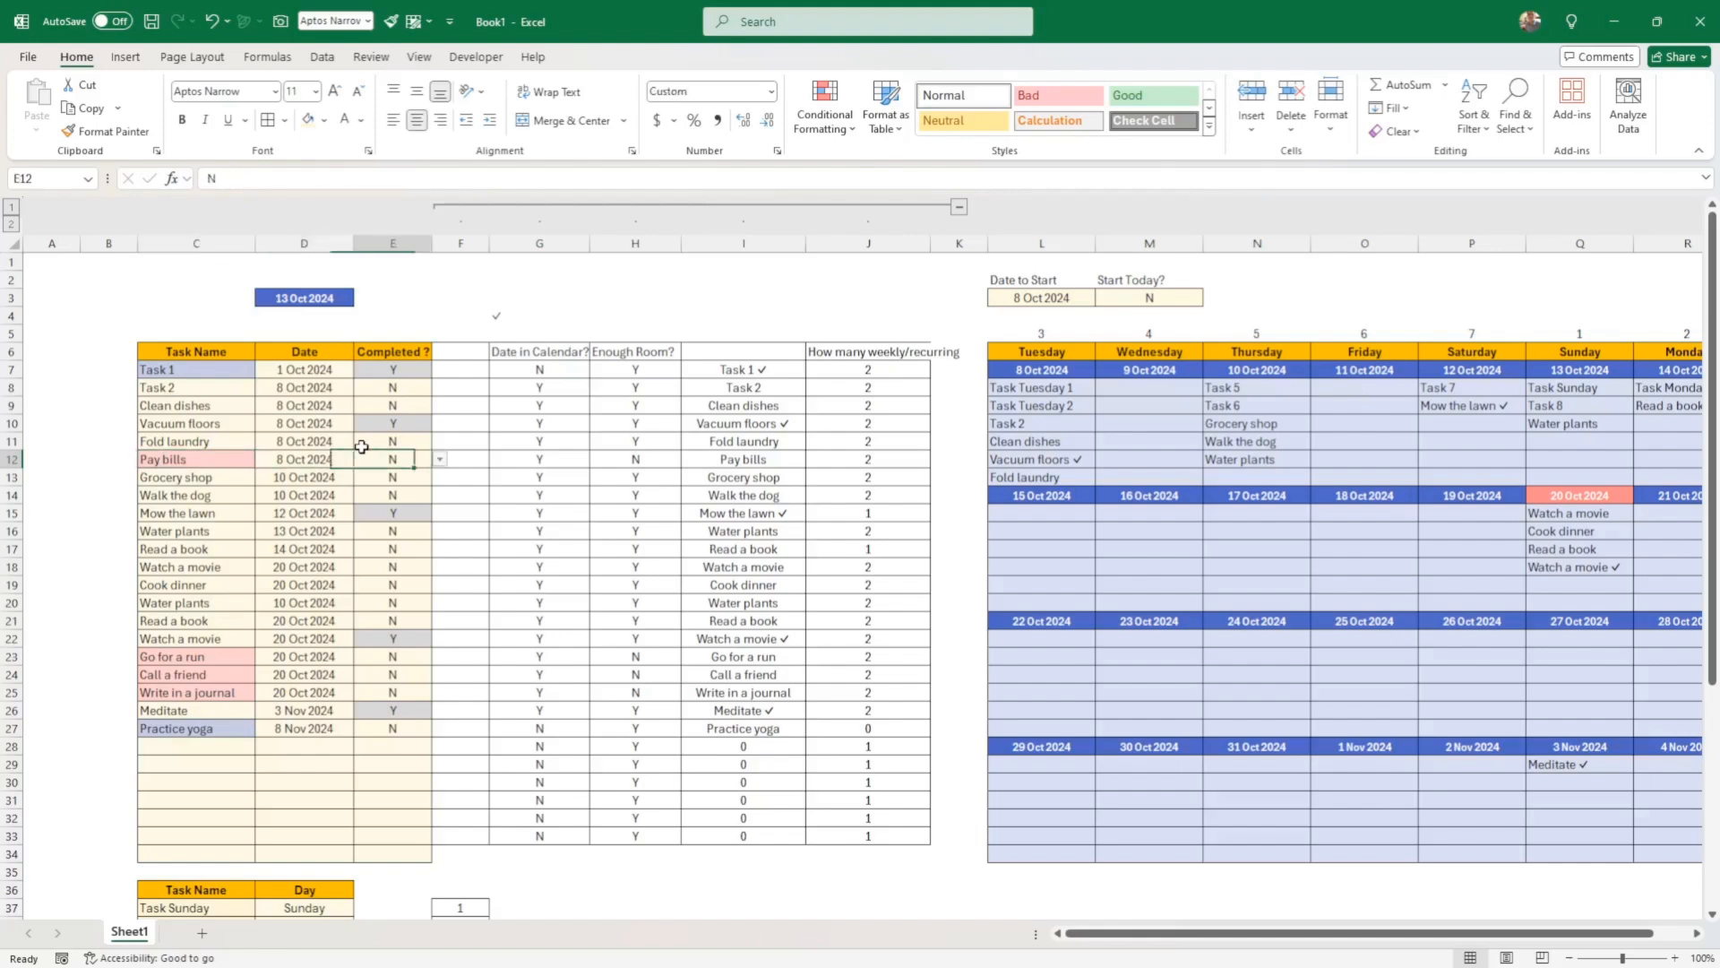
key("Right")
key("Right")
key("Right")
key("Right")
key("Right")
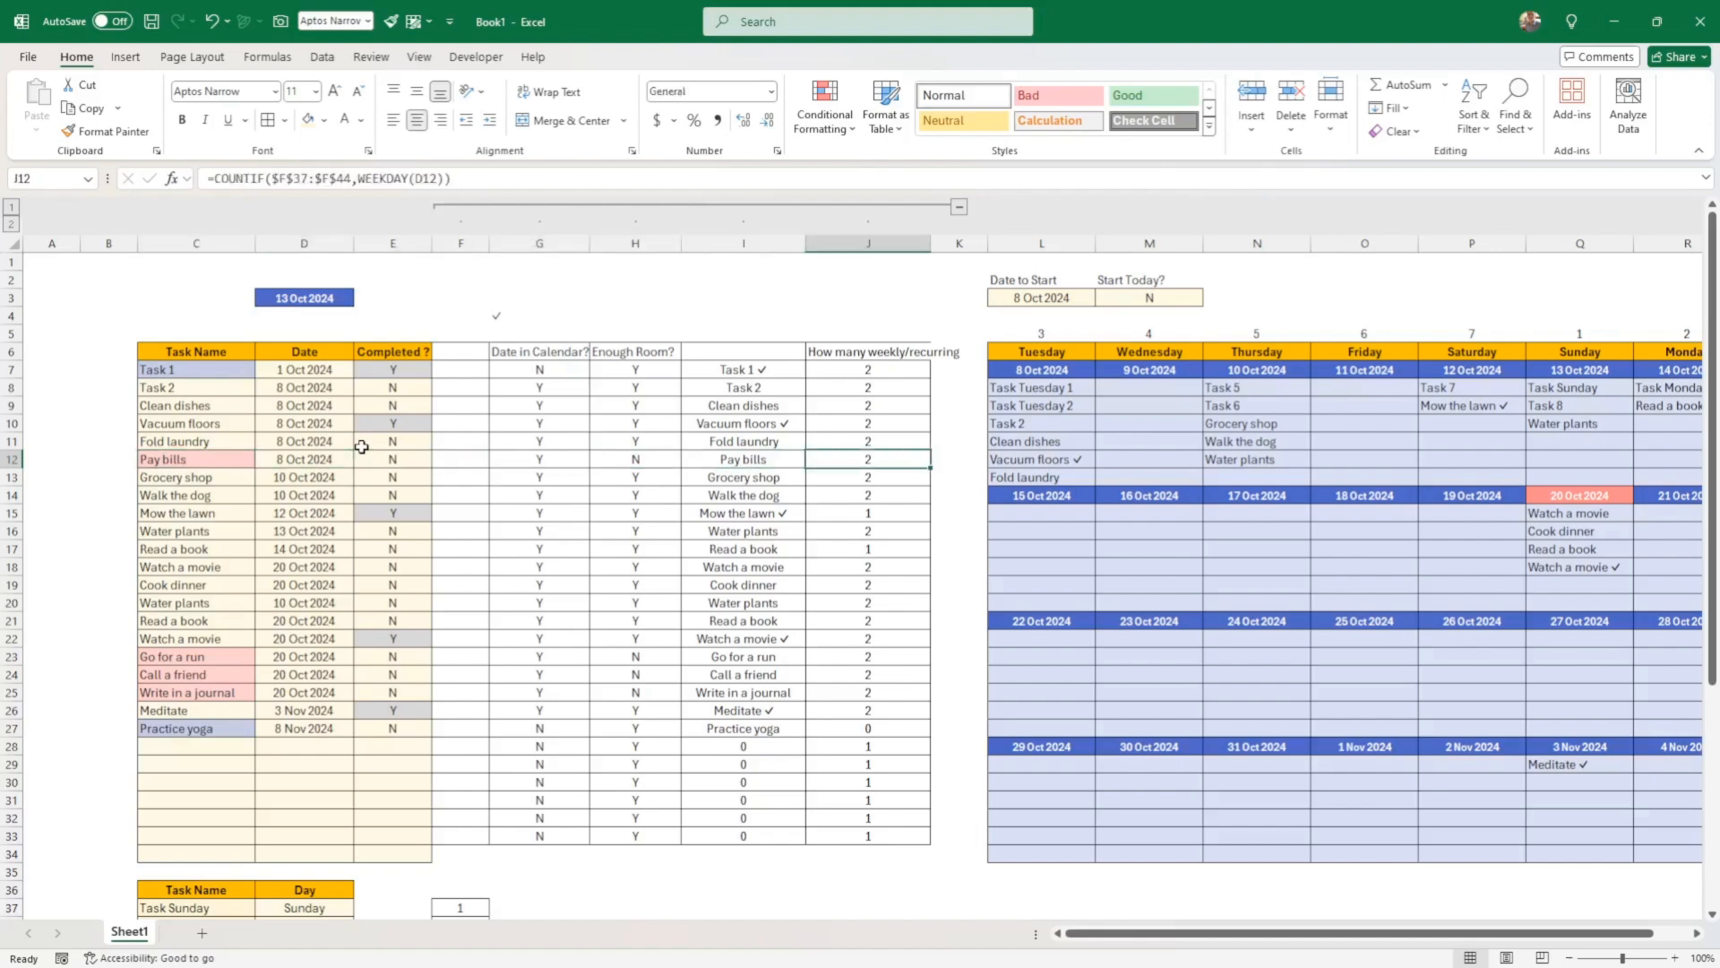
key("Left")
key("Left")
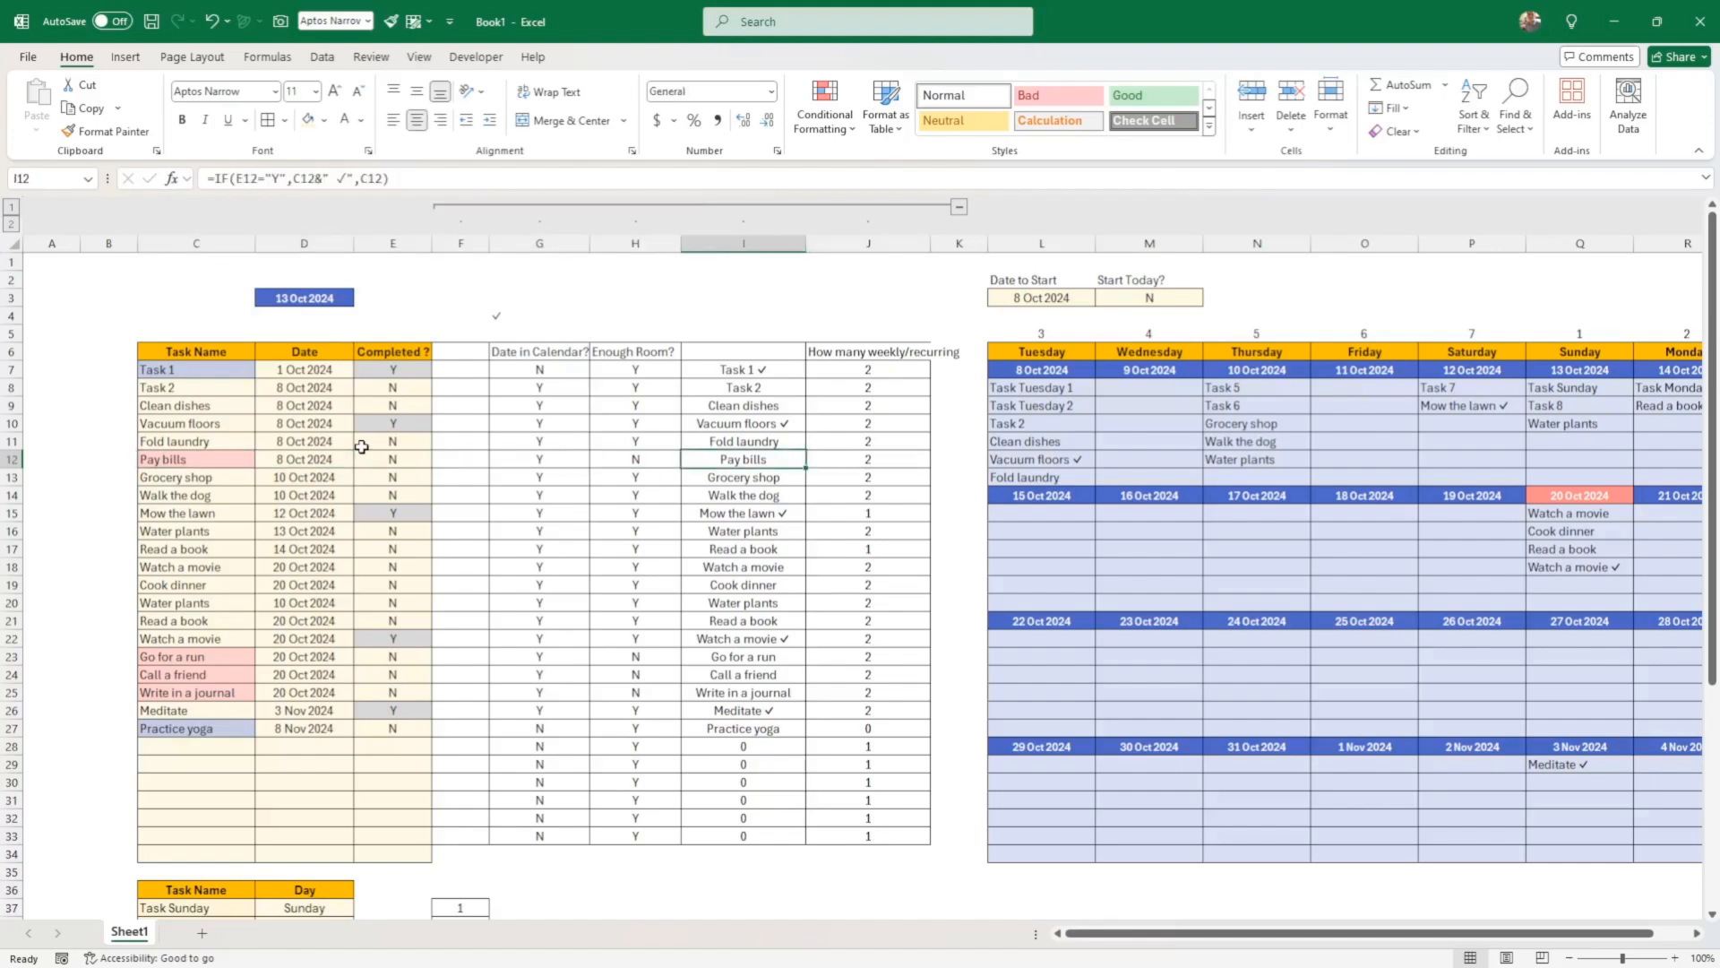
key("Right")
key("Right")
key("Left")
key("Left")
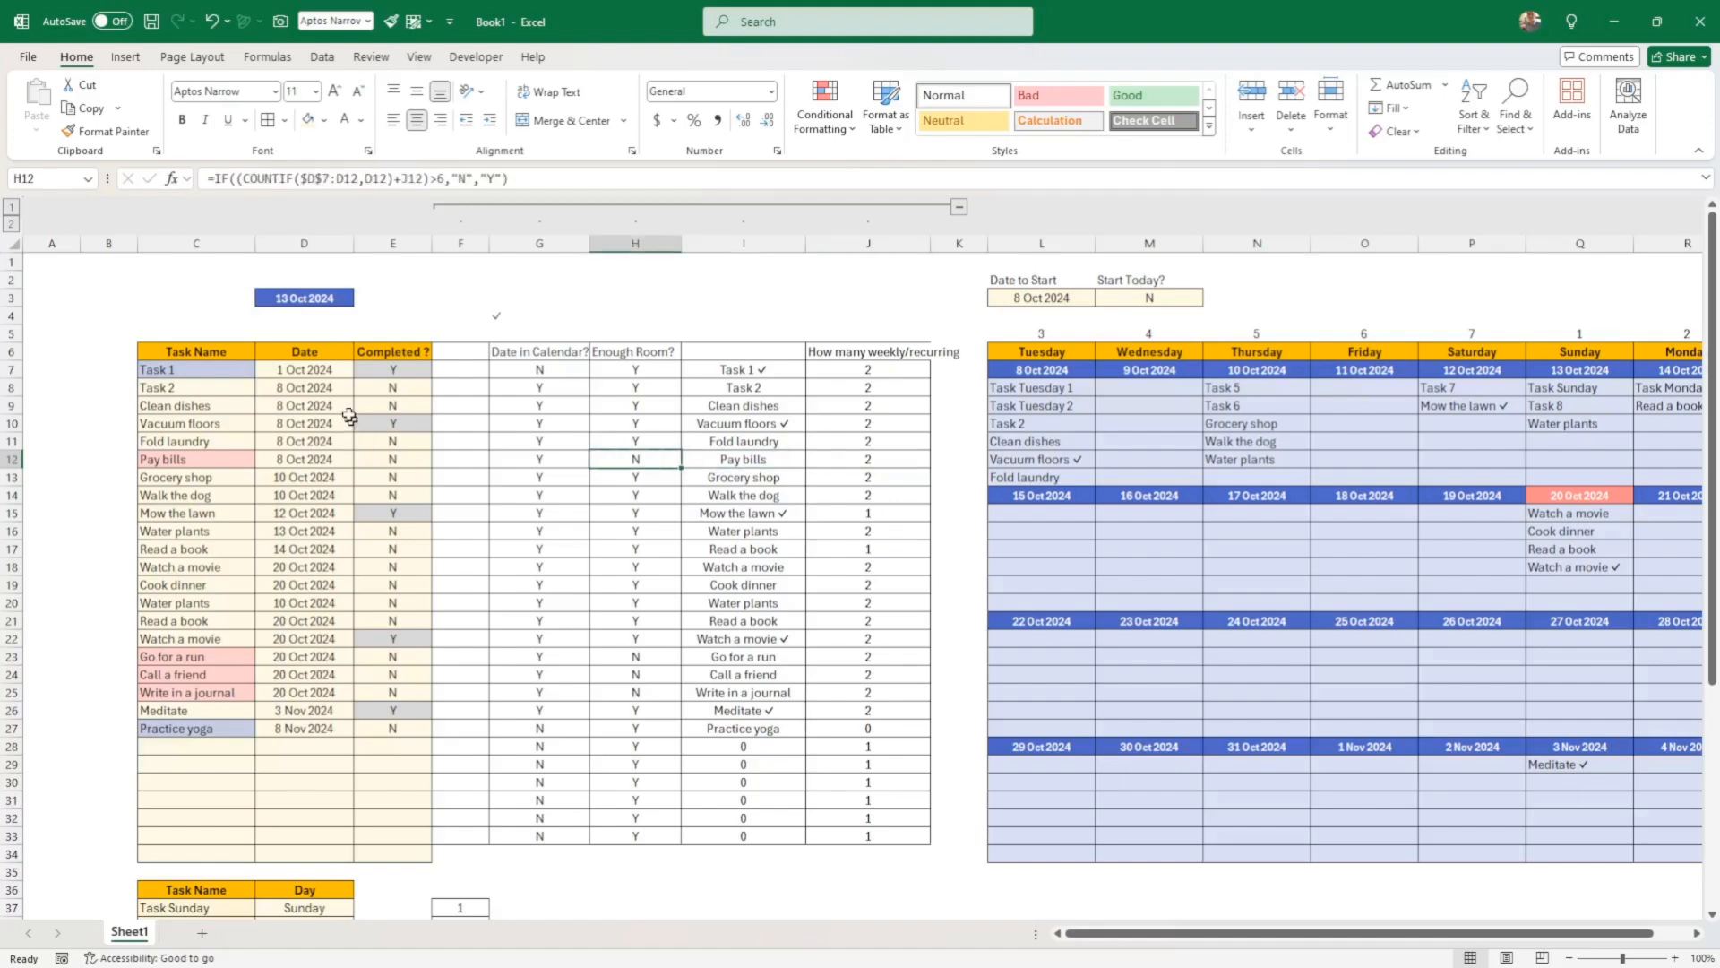
Check the 8 Oct 2024 dates in D8:D12 and the J12 count against the recurring task list in rows 37 to 44
left_click_drag(318, 391, 316, 443)
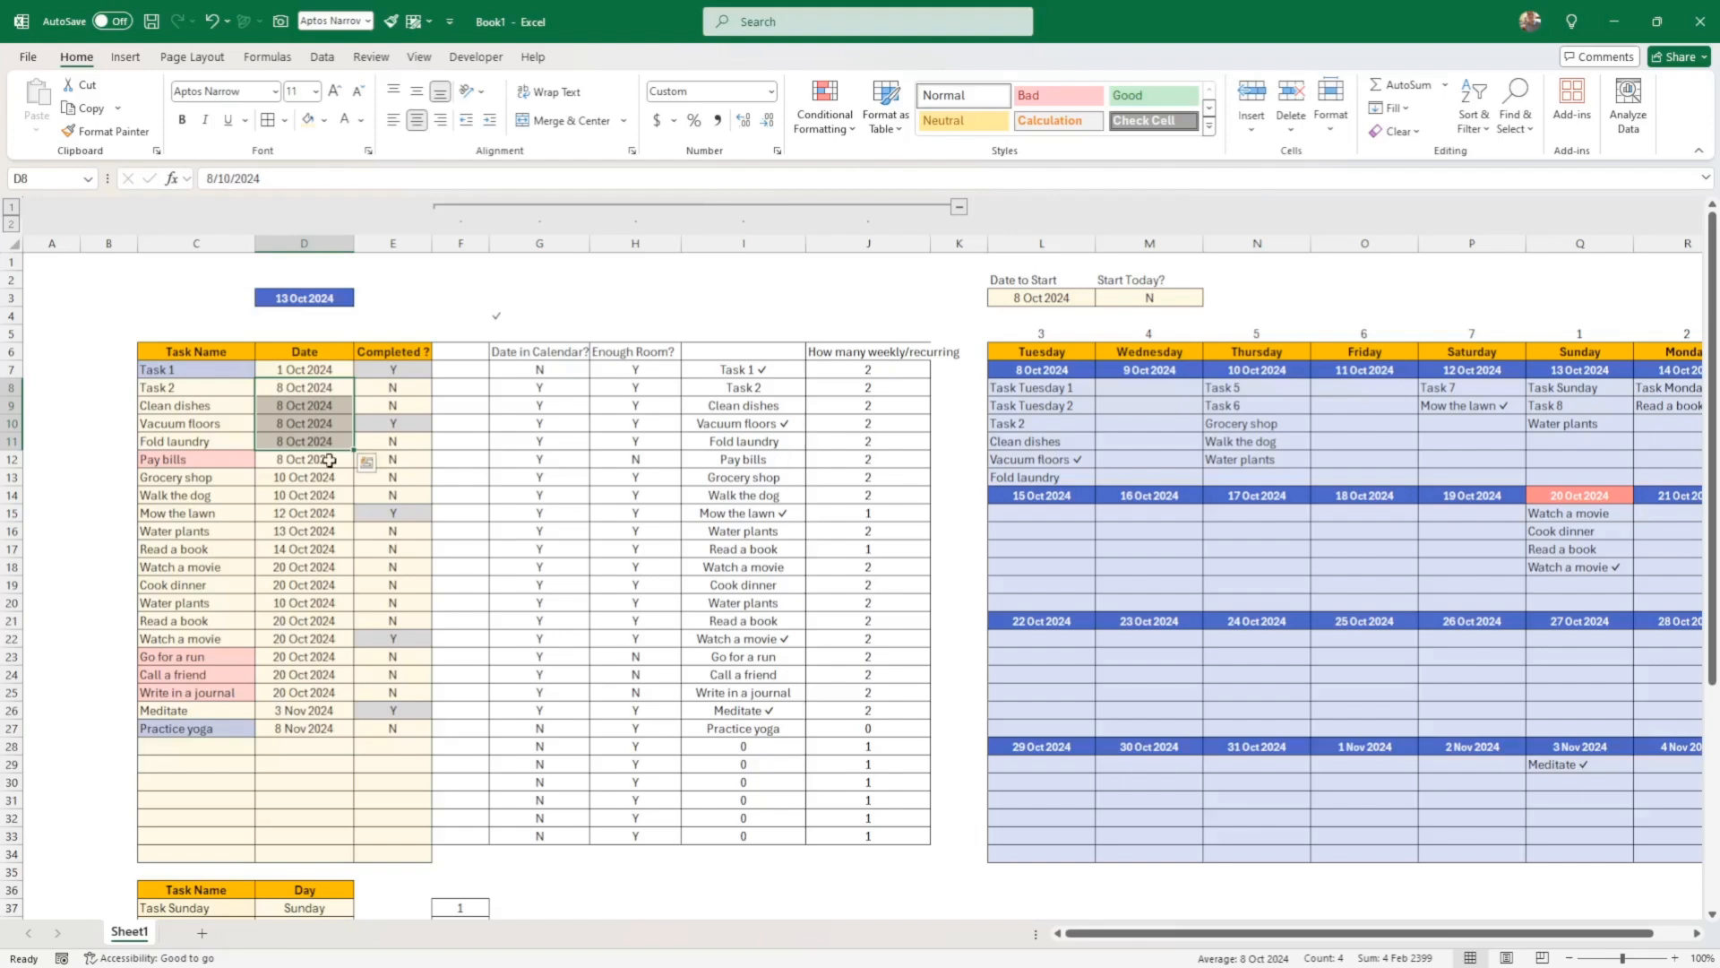
left_click(316, 458)
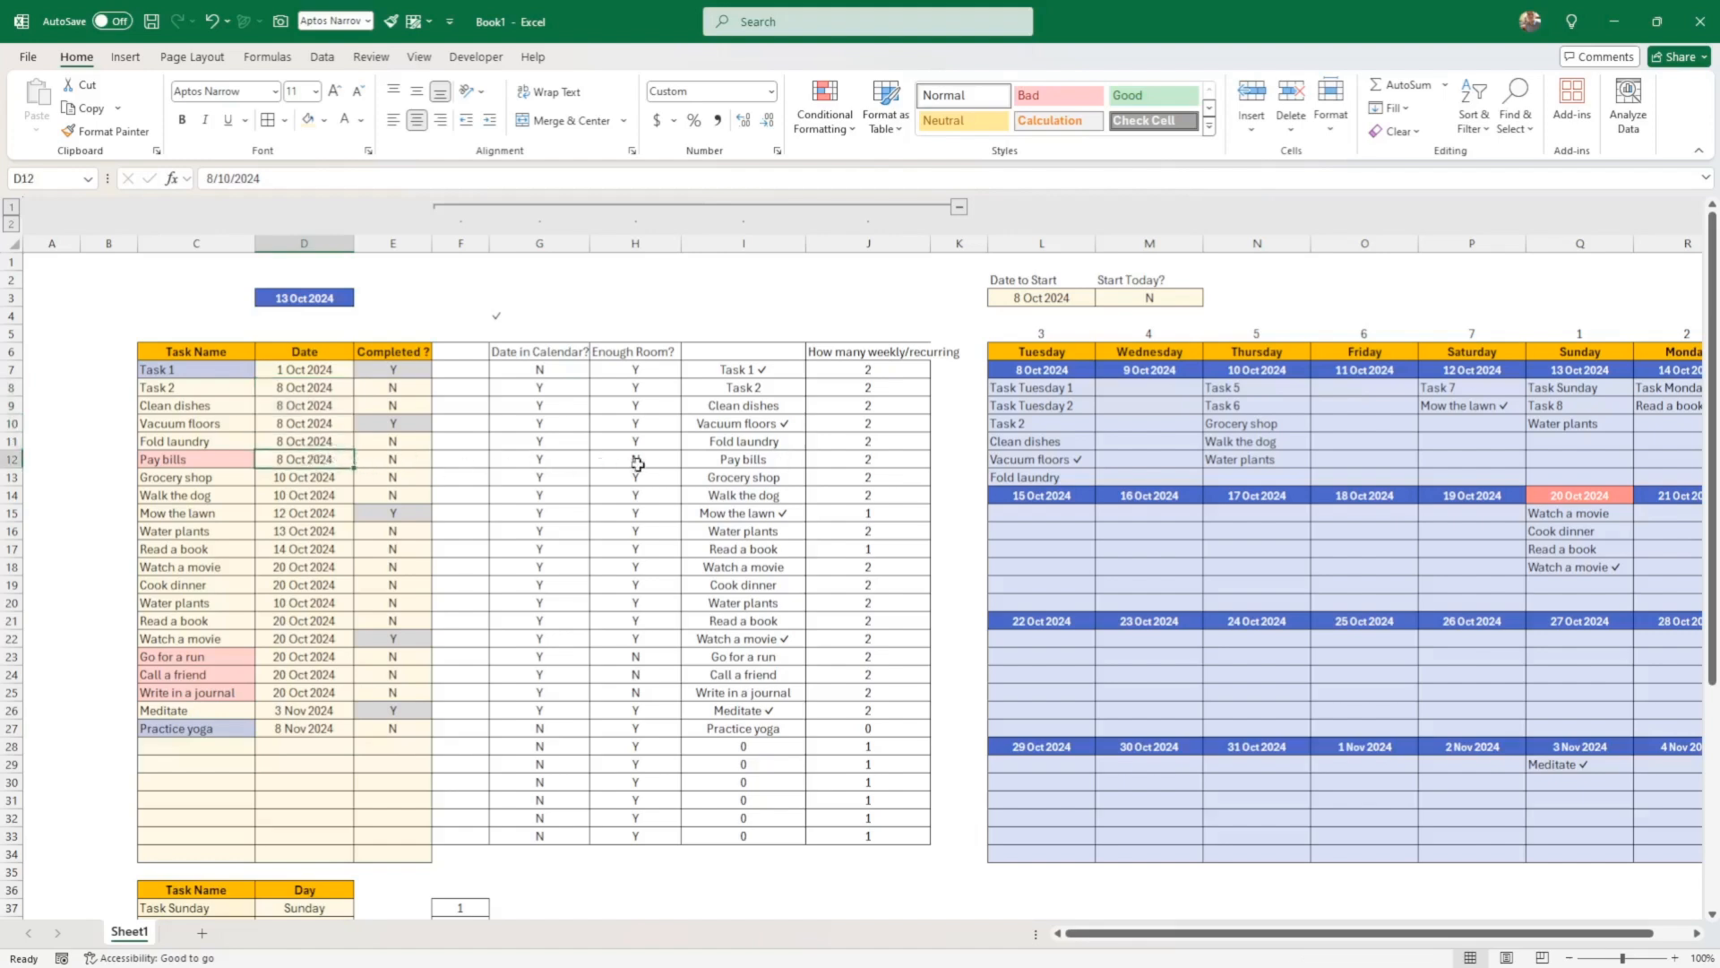
left_click(822, 460)
scroll(862, 459, "down", 5)
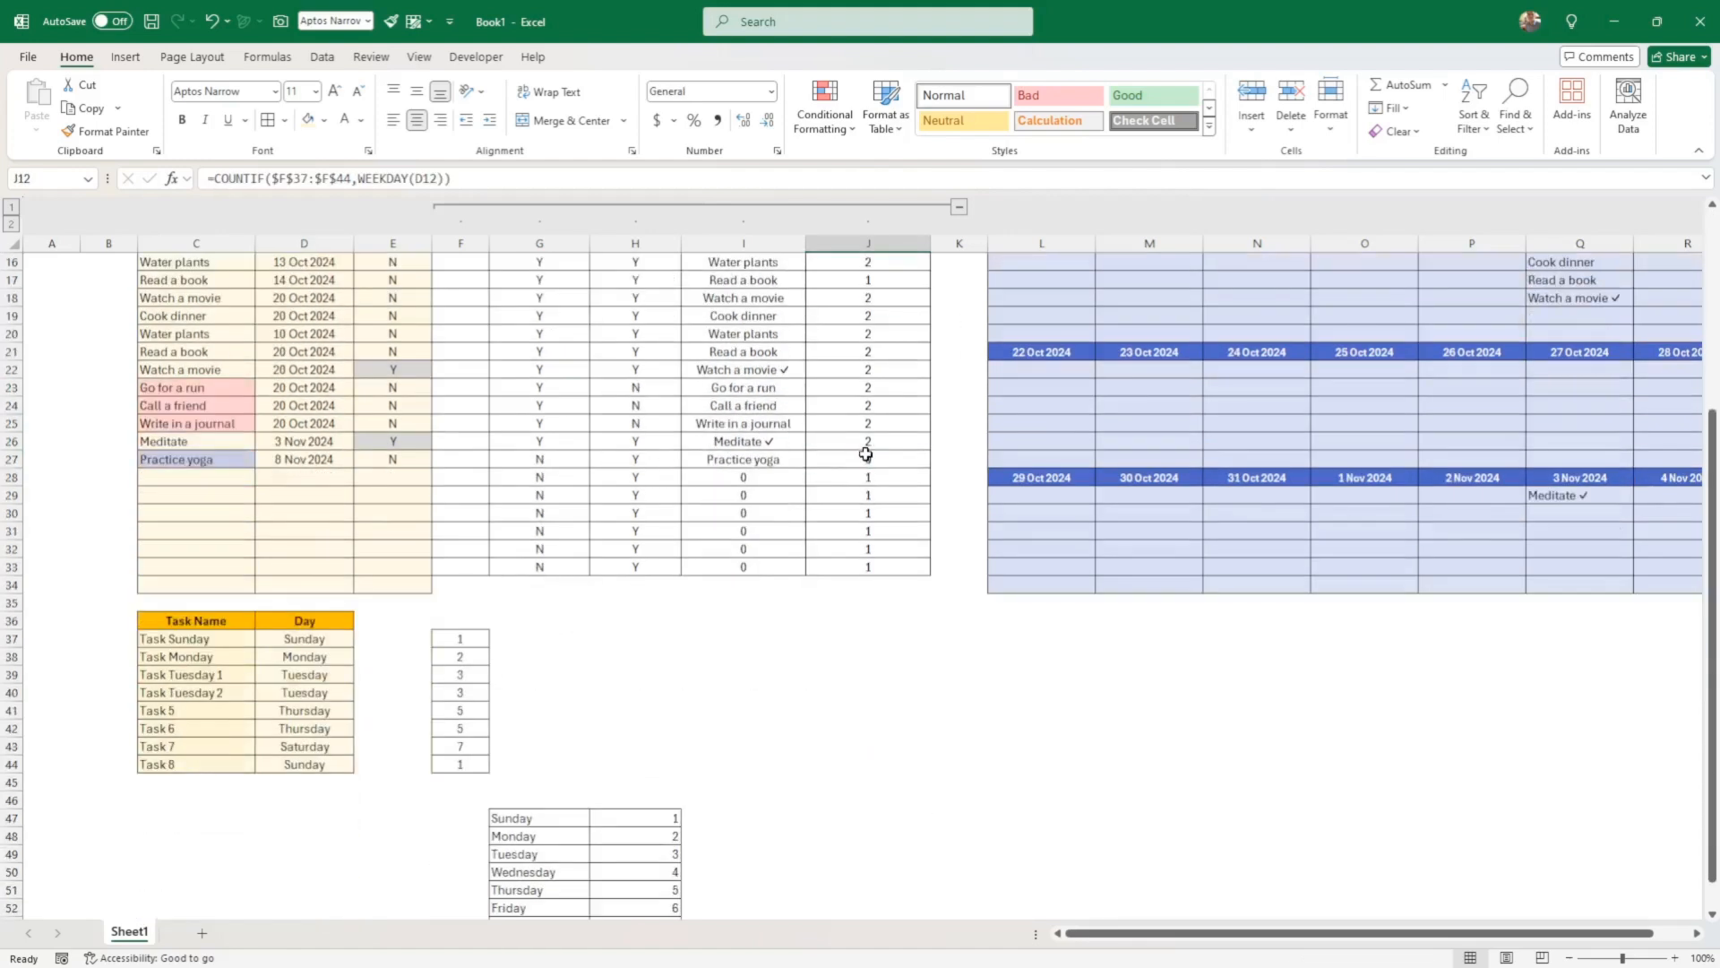
scroll(868, 451, "down", 3)
scroll(874, 449, "up", 8)
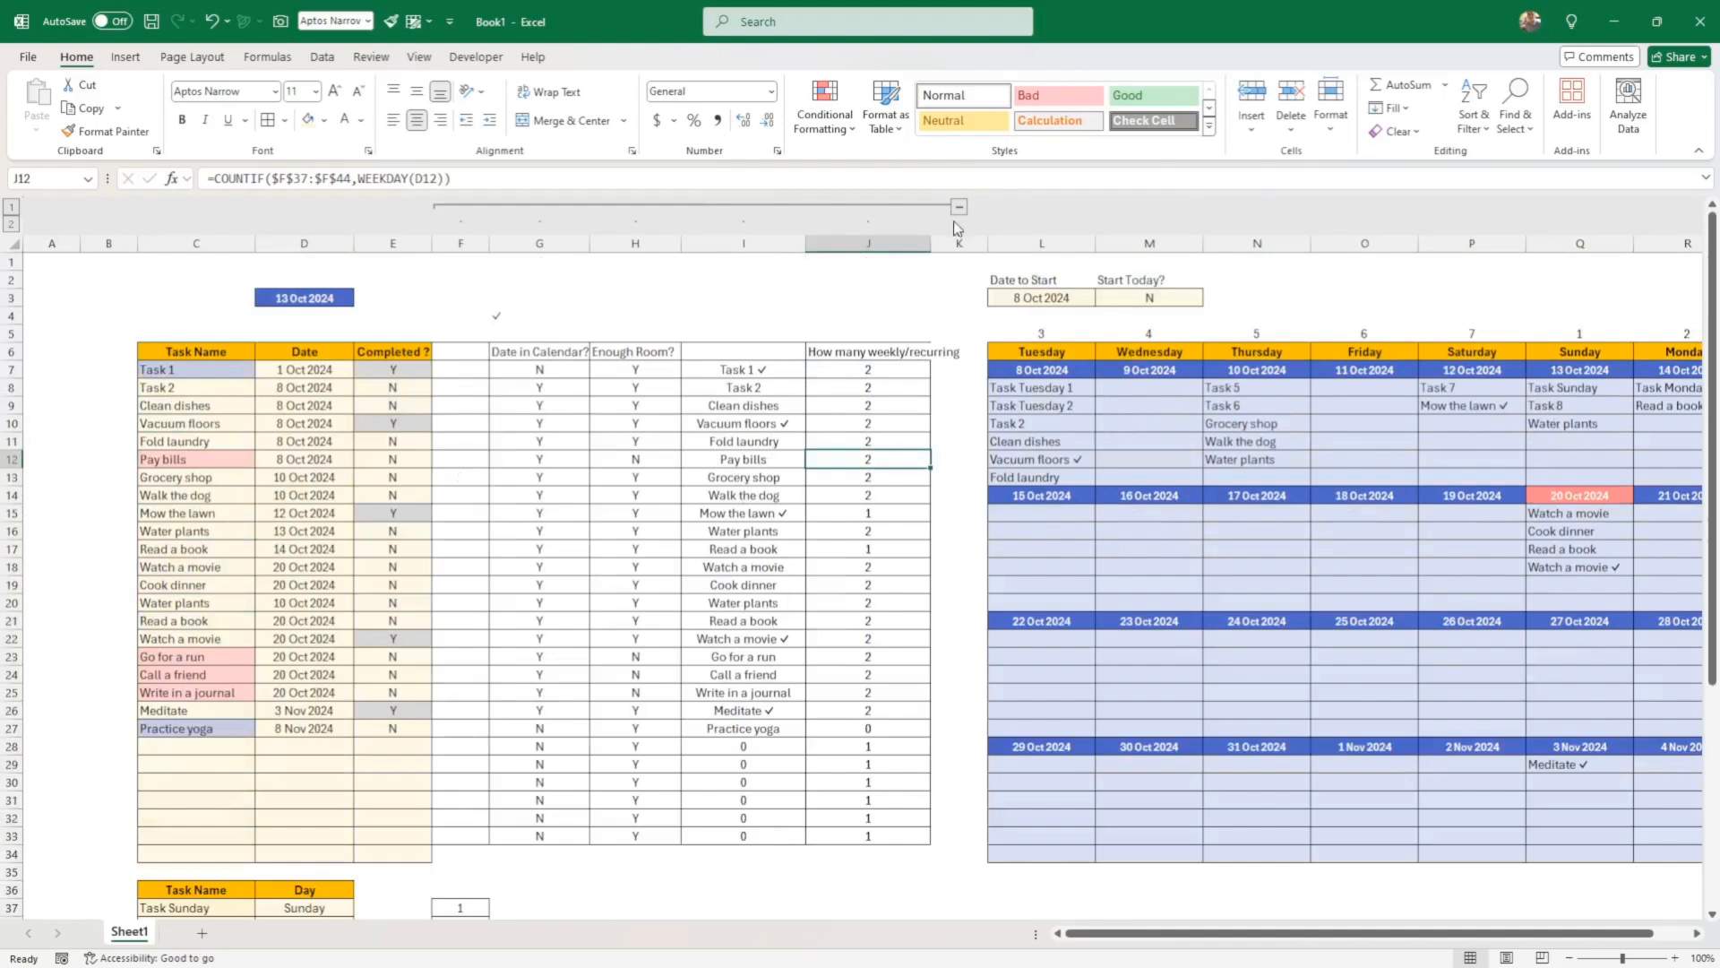
Collapse the grouped helper columns F to J and review the task lists beside the calendar
left_click(959, 209)
left_click(849, 421)
scroll(935, 624, "down", 3)
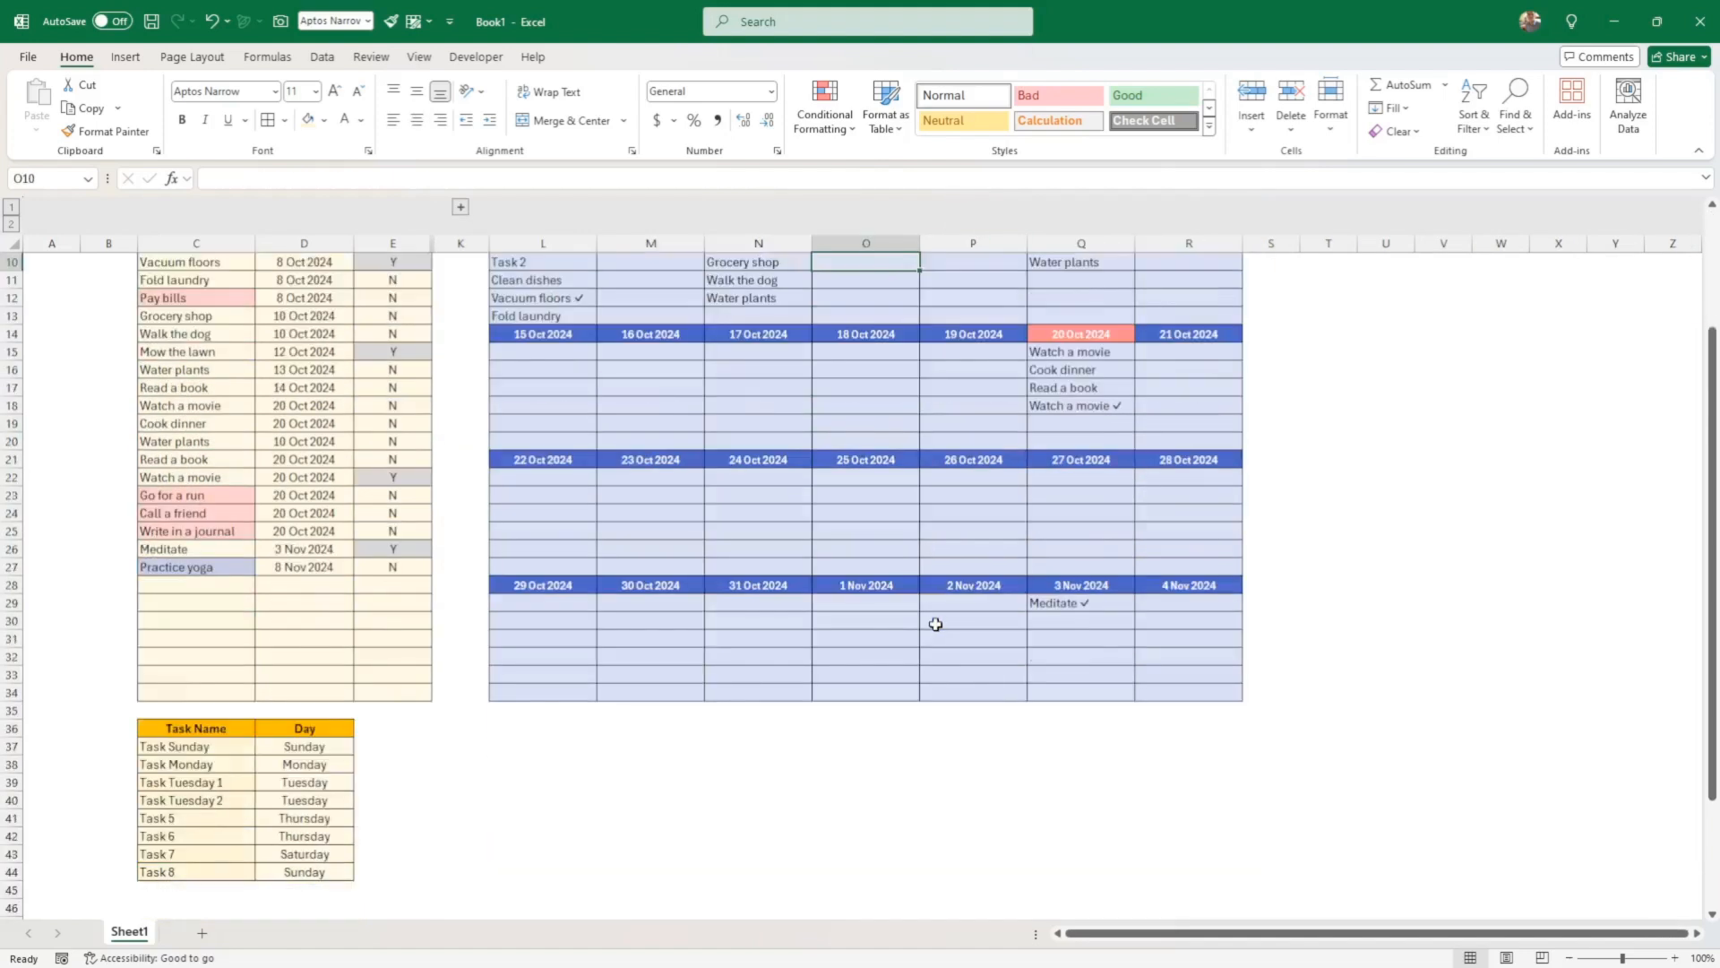
scroll(938, 624, "up", 3)
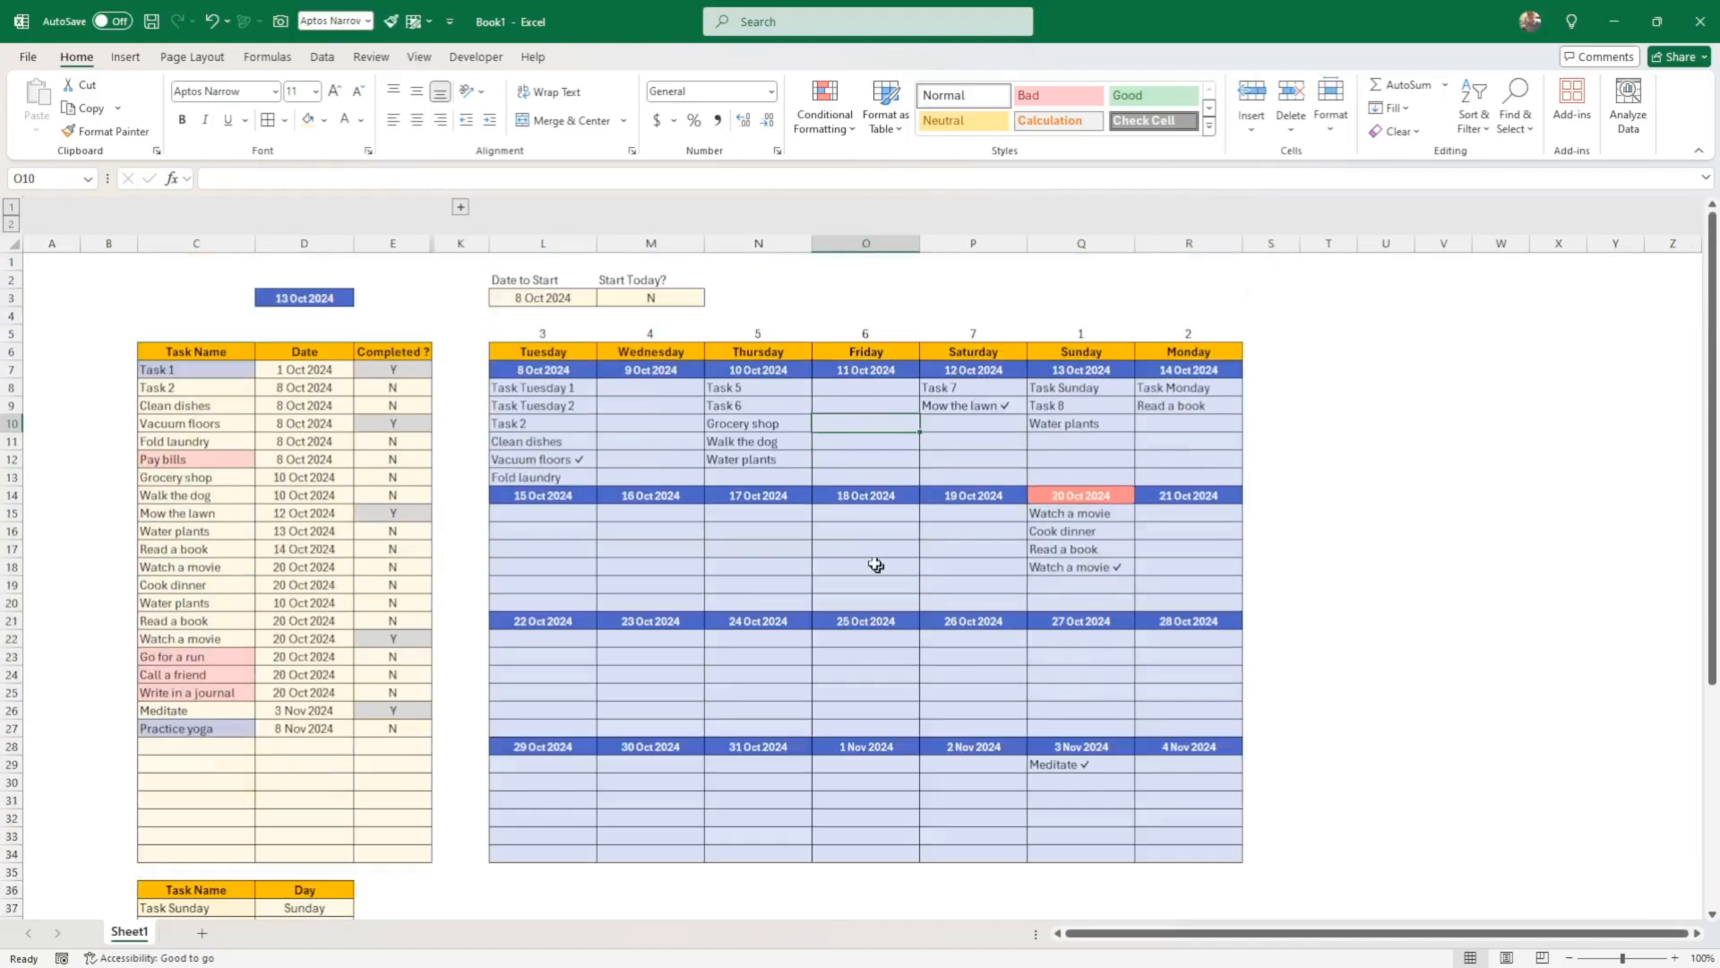
Move the TODAY date from D3 to D4, and merge and center C2:E3 above it
left_click(314, 298)
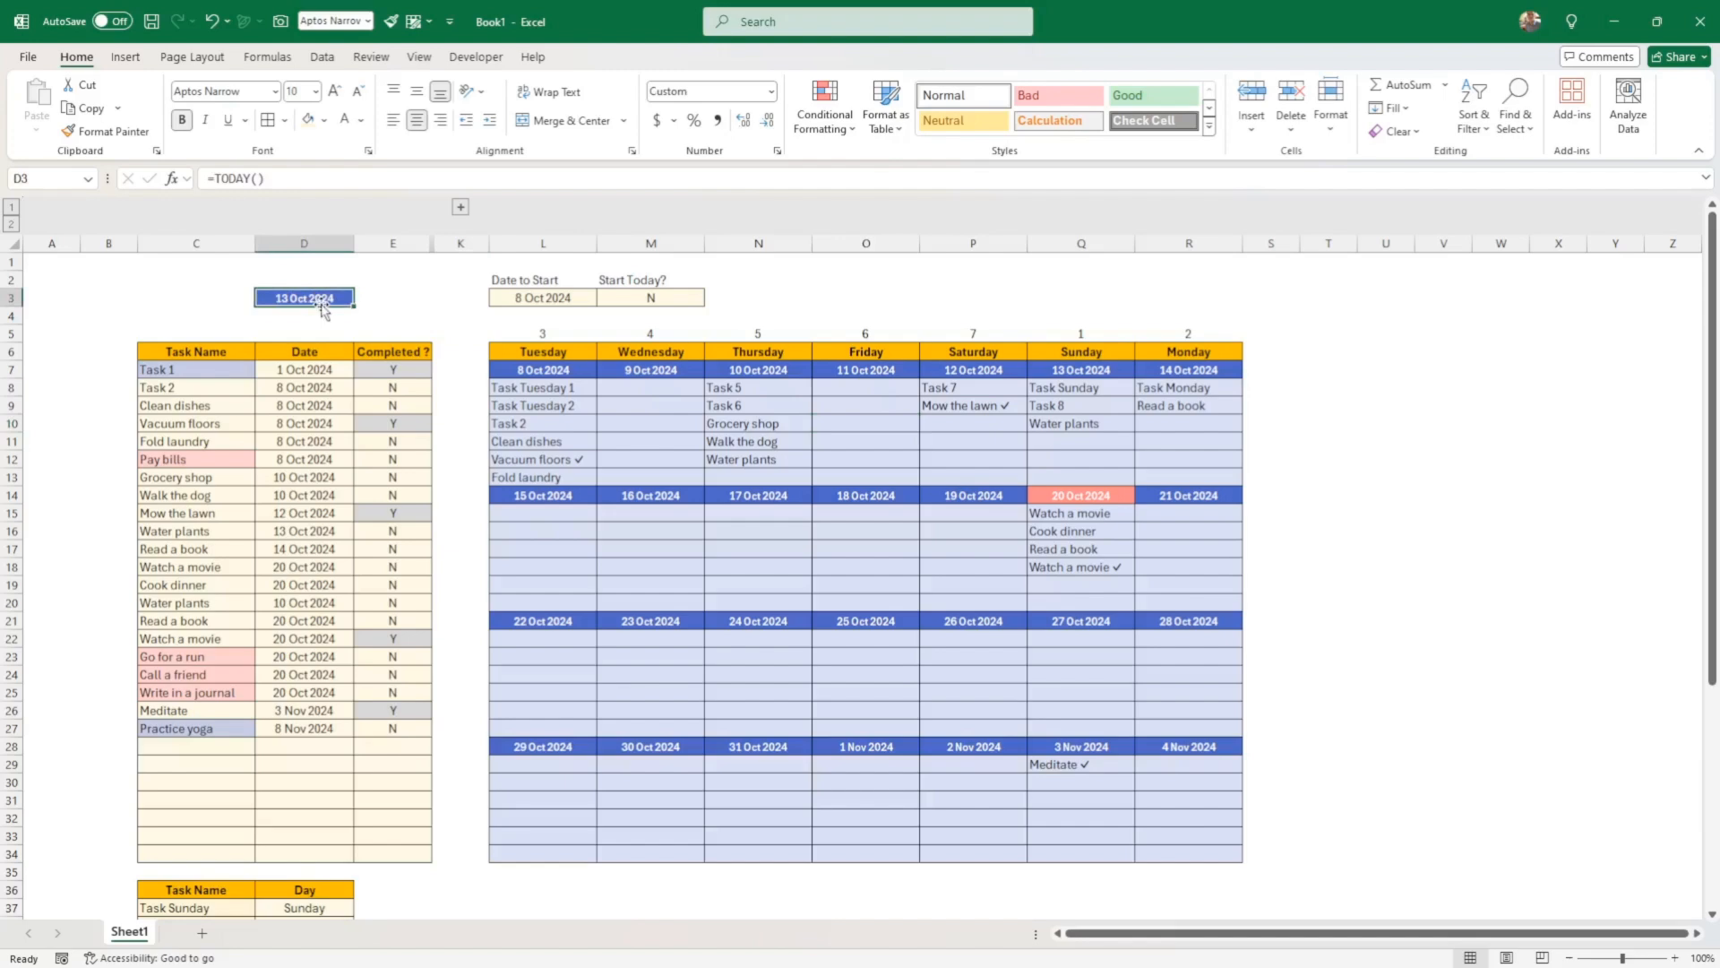
left_click_drag(323, 309, 324, 325)
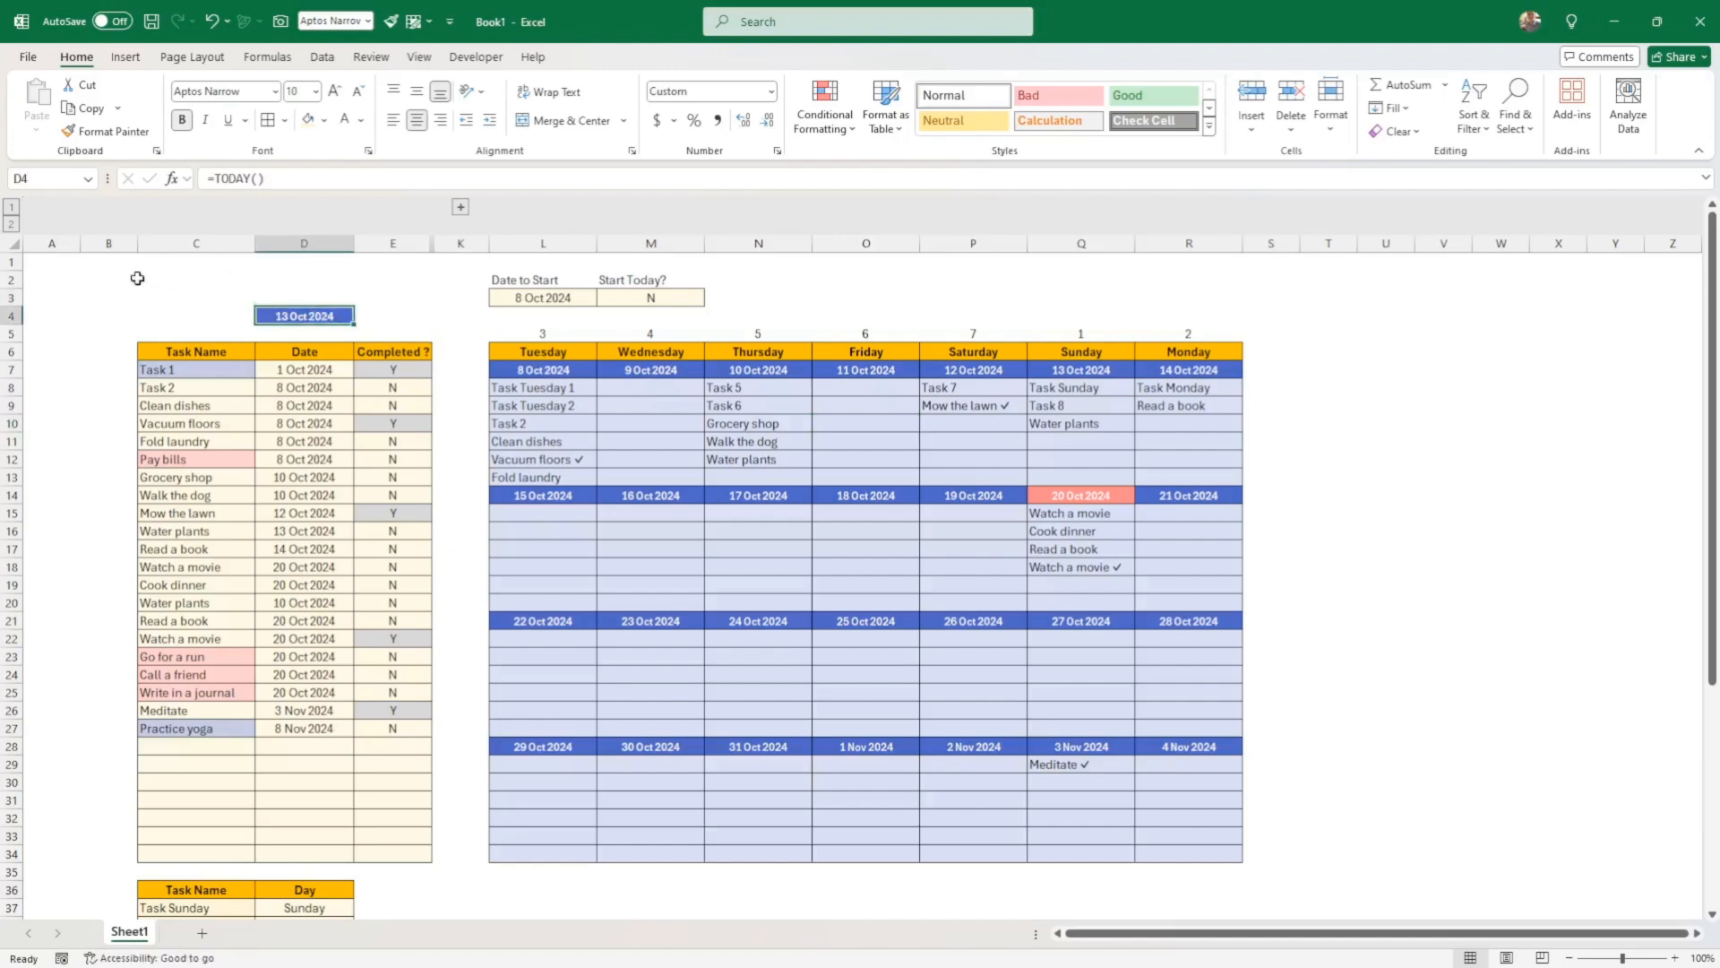
left_click(187, 280)
left_click_drag(190, 286, 390, 293)
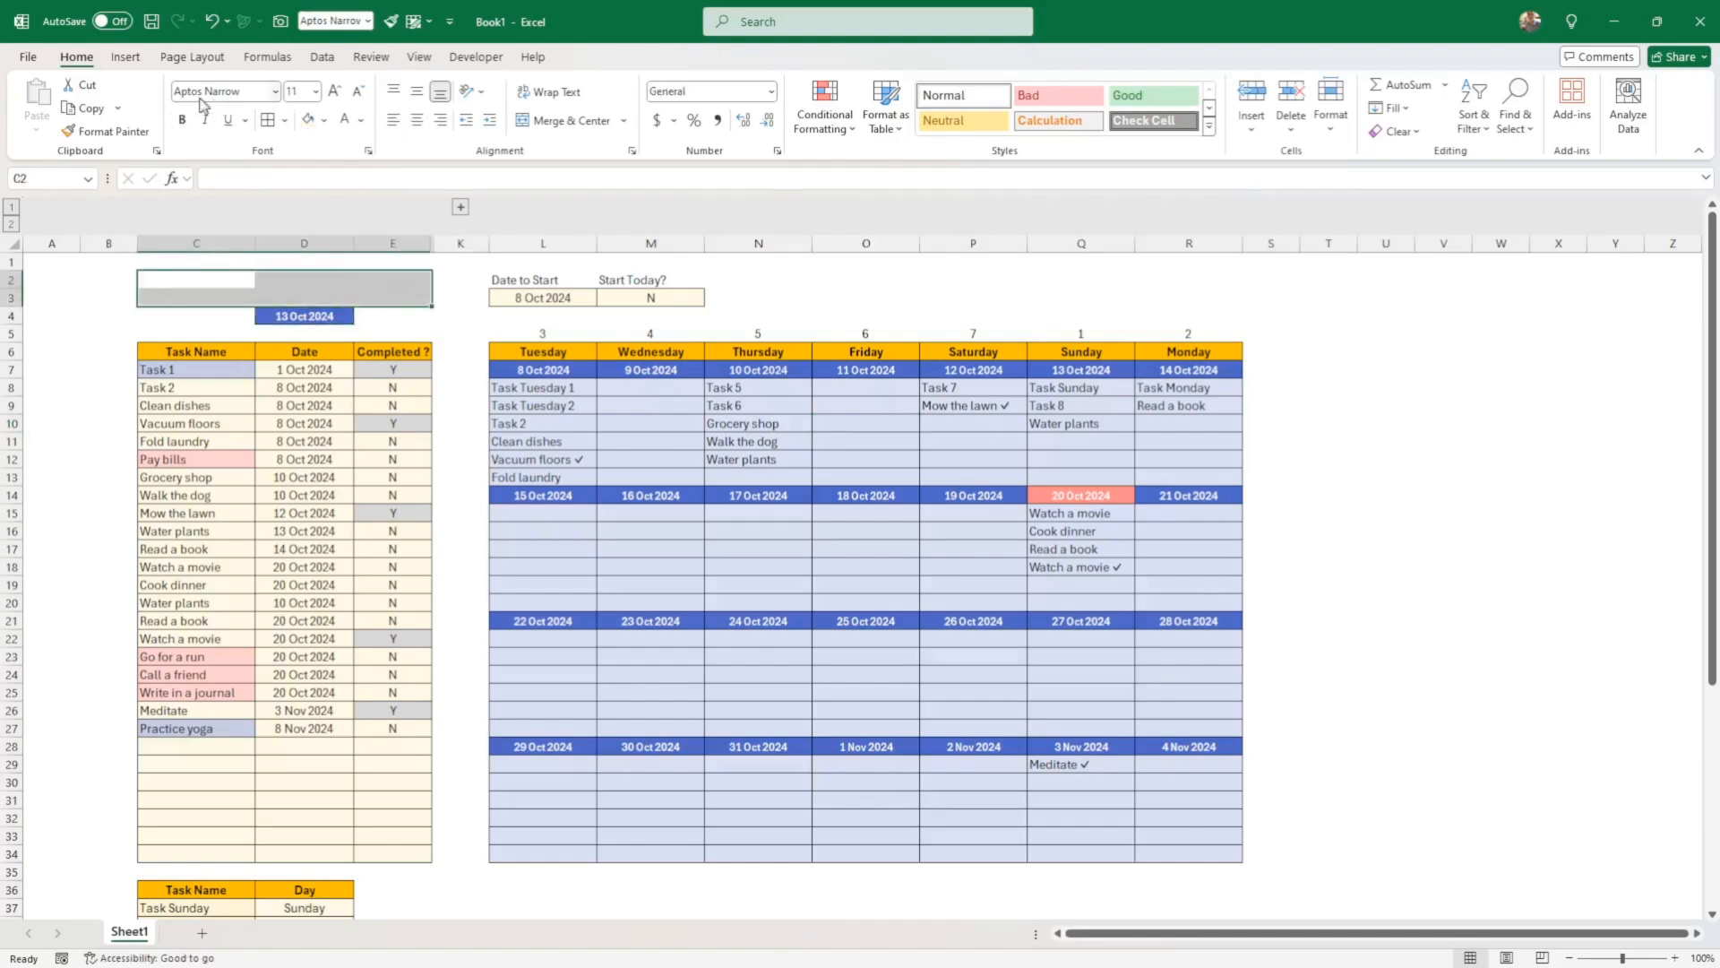
left_click(566, 123)
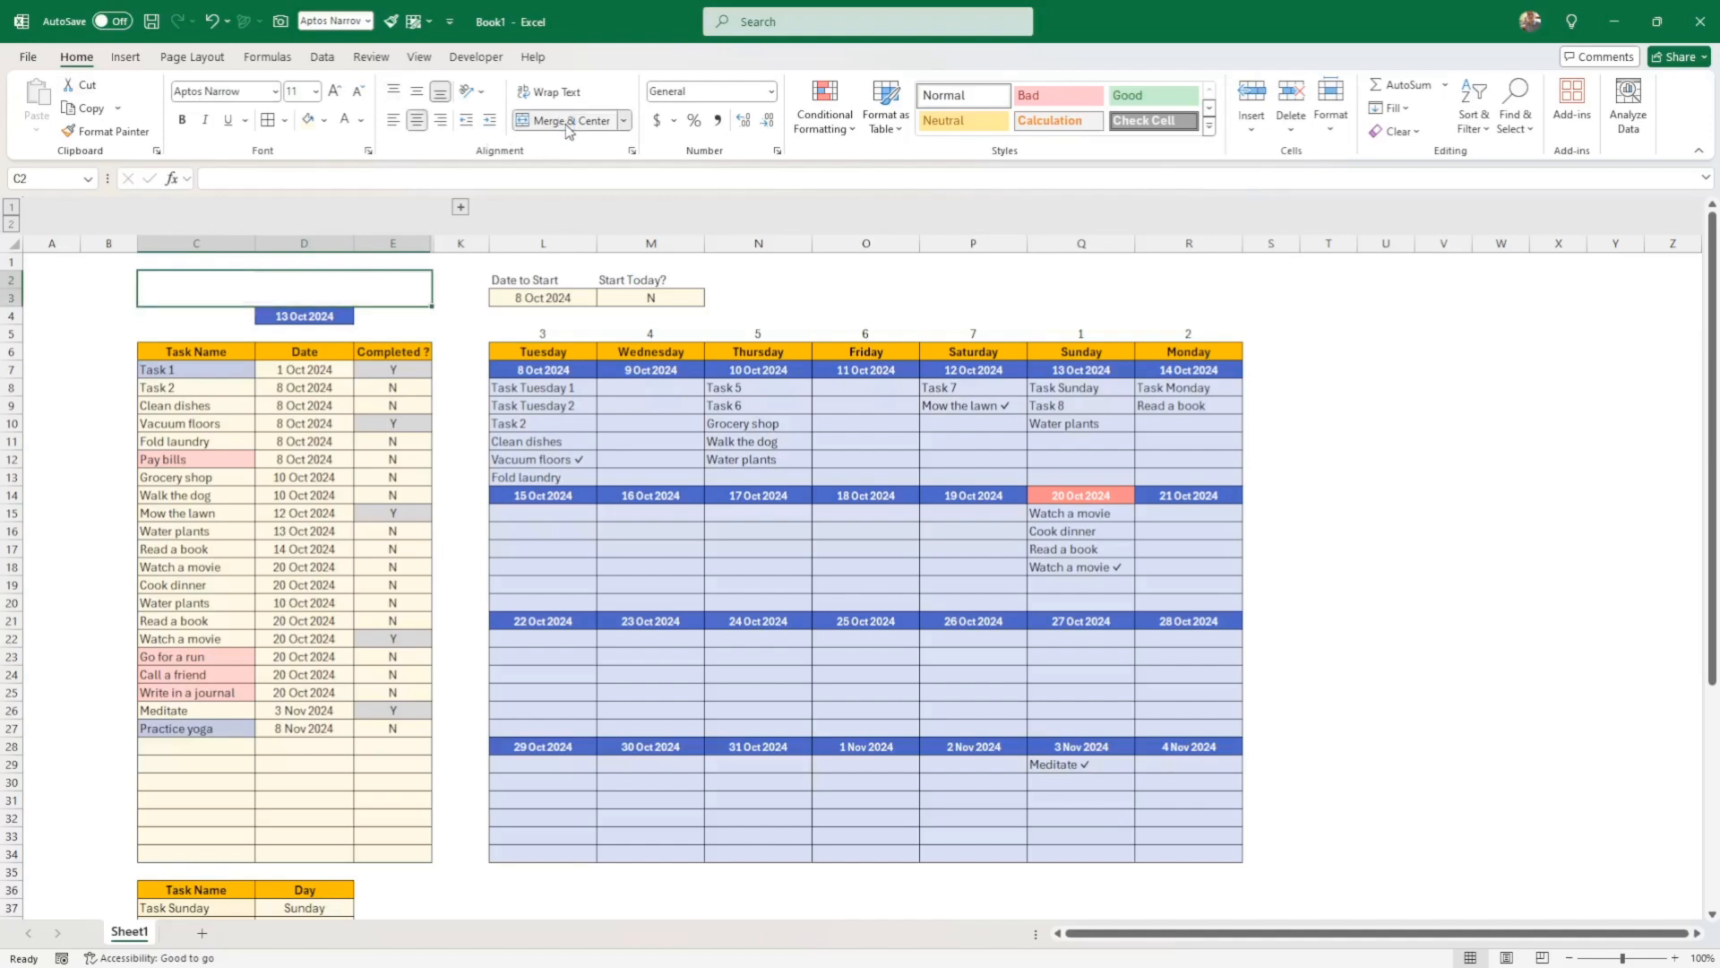
Set the merged title cell C2 to the Bernard MT Condensed font and enter CALENDAR BASED TASK LIST
left_click(275, 91)
scroll(322, 390, "down", 2)
scroll(322, 390, "down", 8)
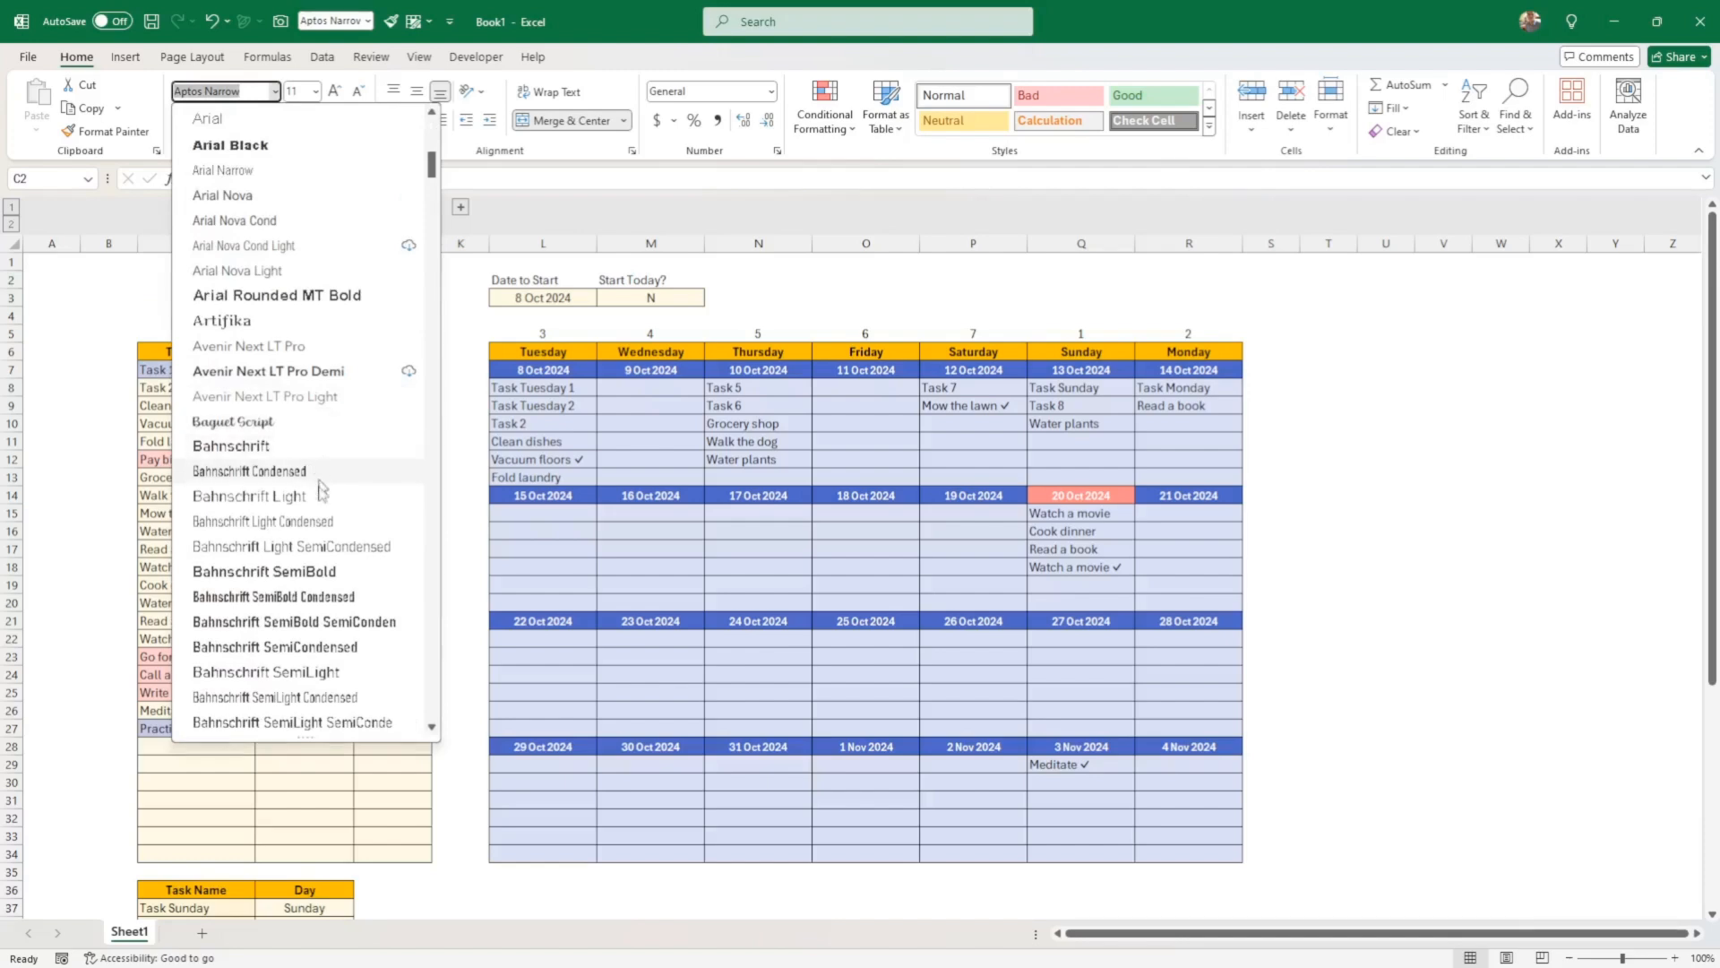
scroll(318, 518, "down", 3)
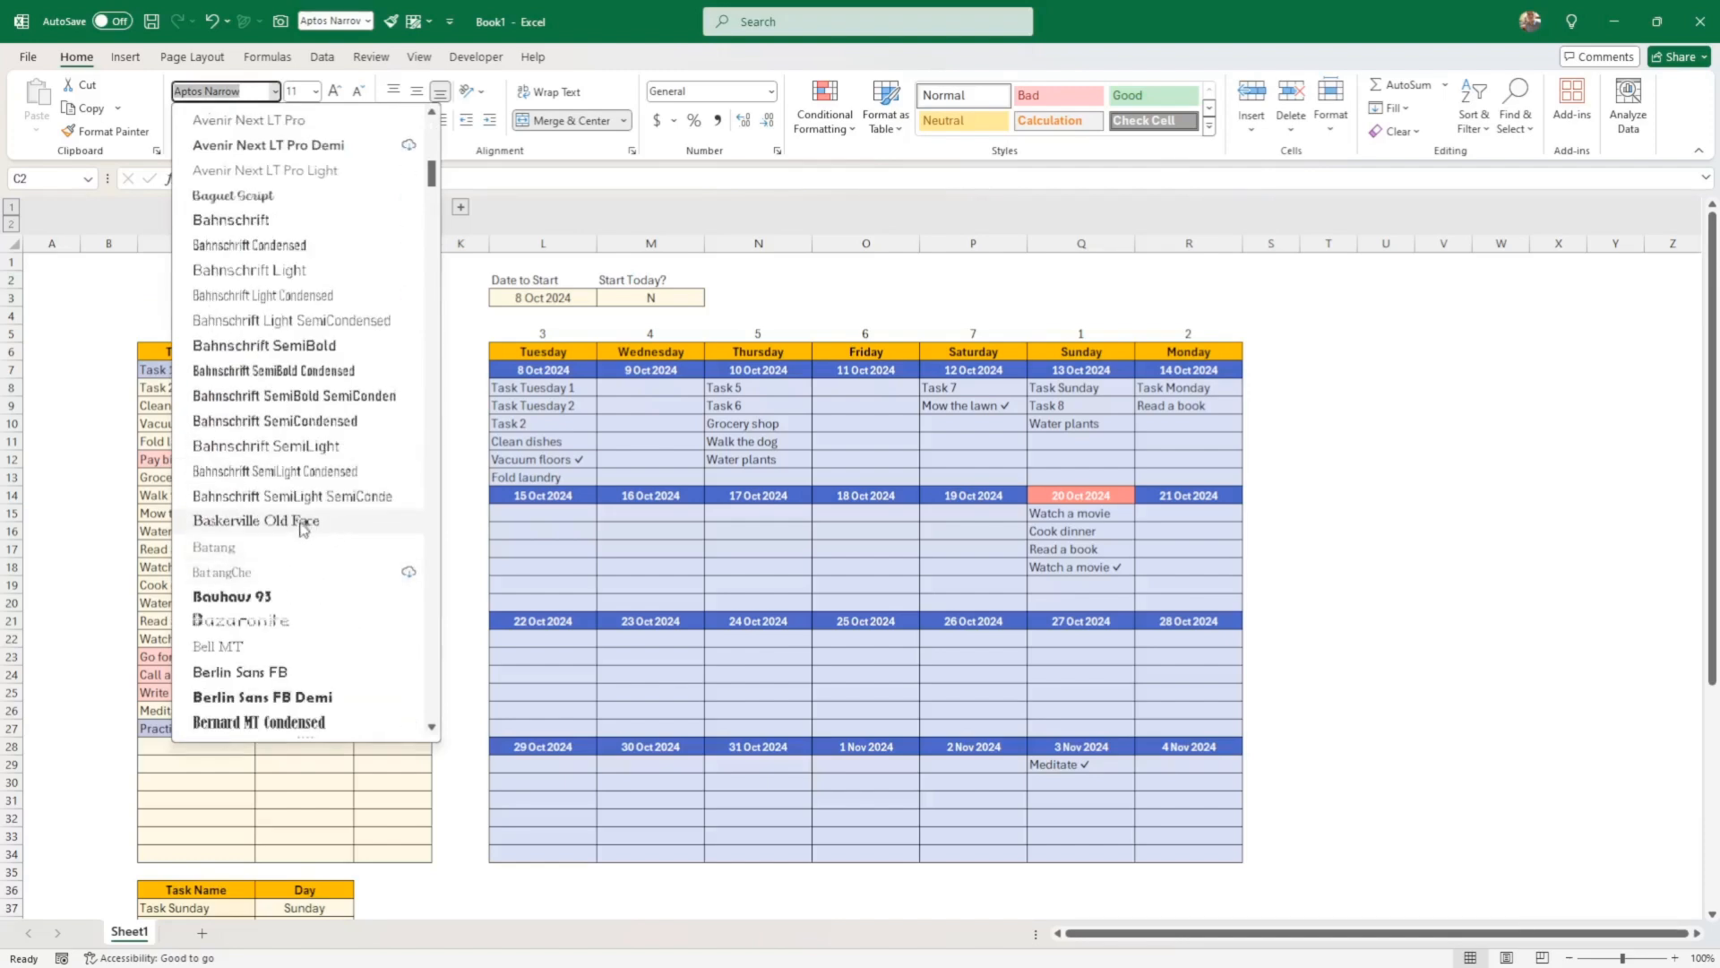
scroll(300, 537, "down", 1)
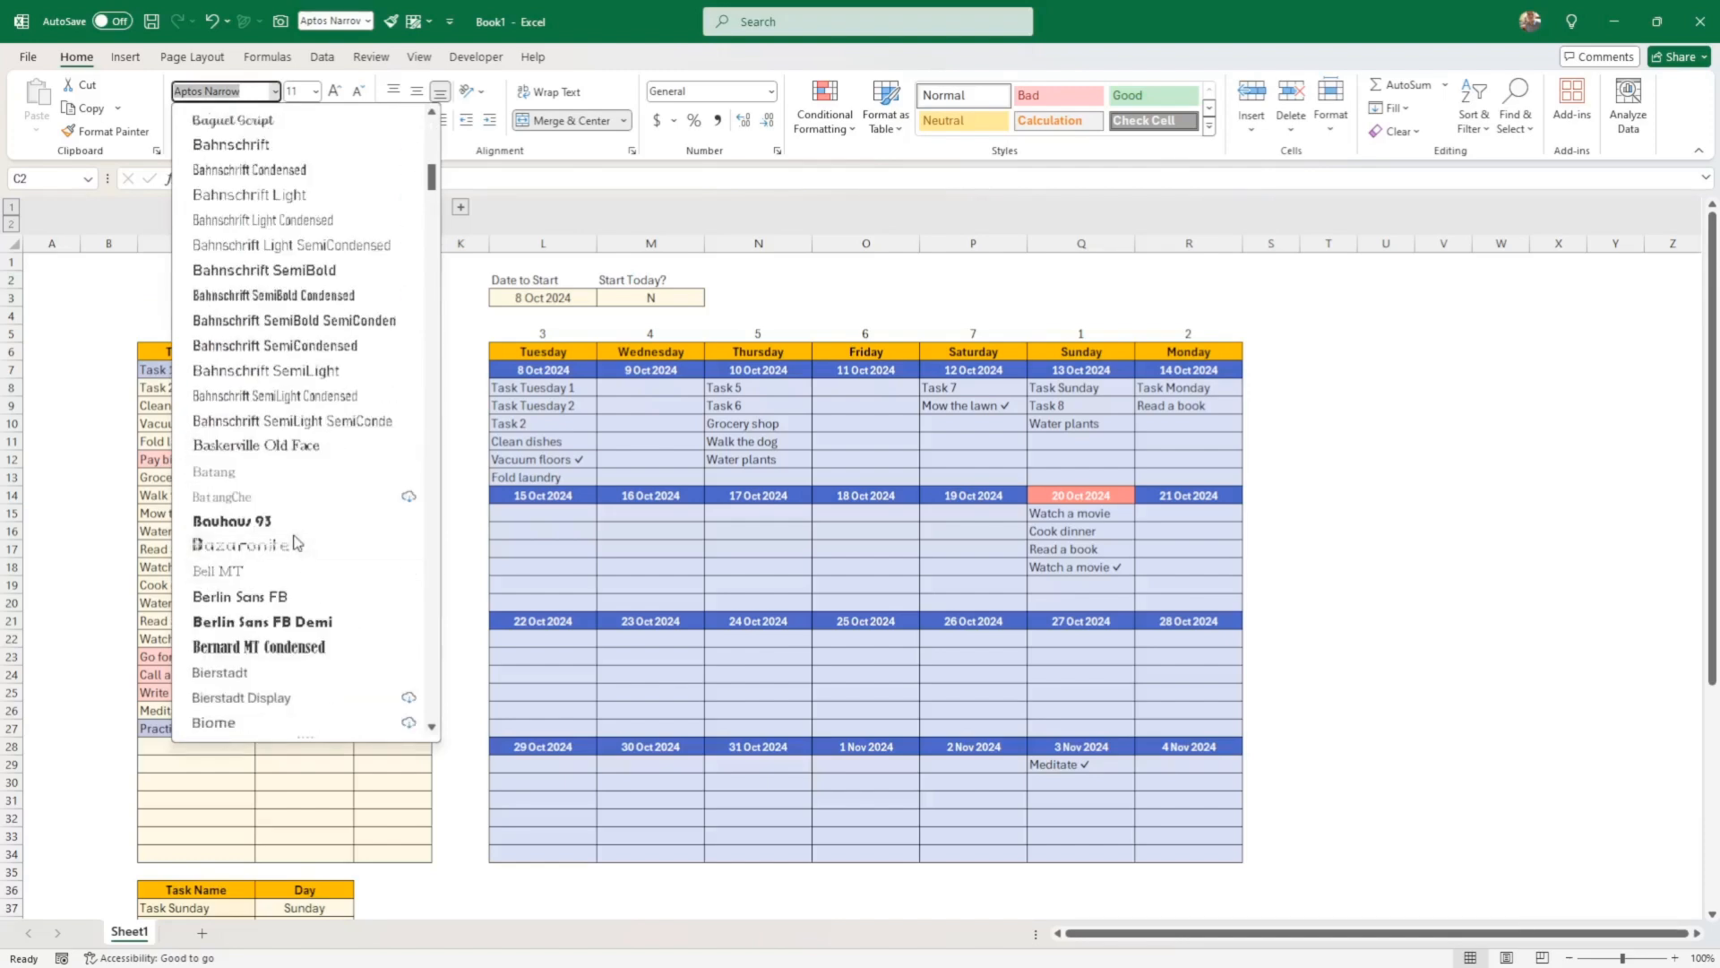
left_click(290, 647)
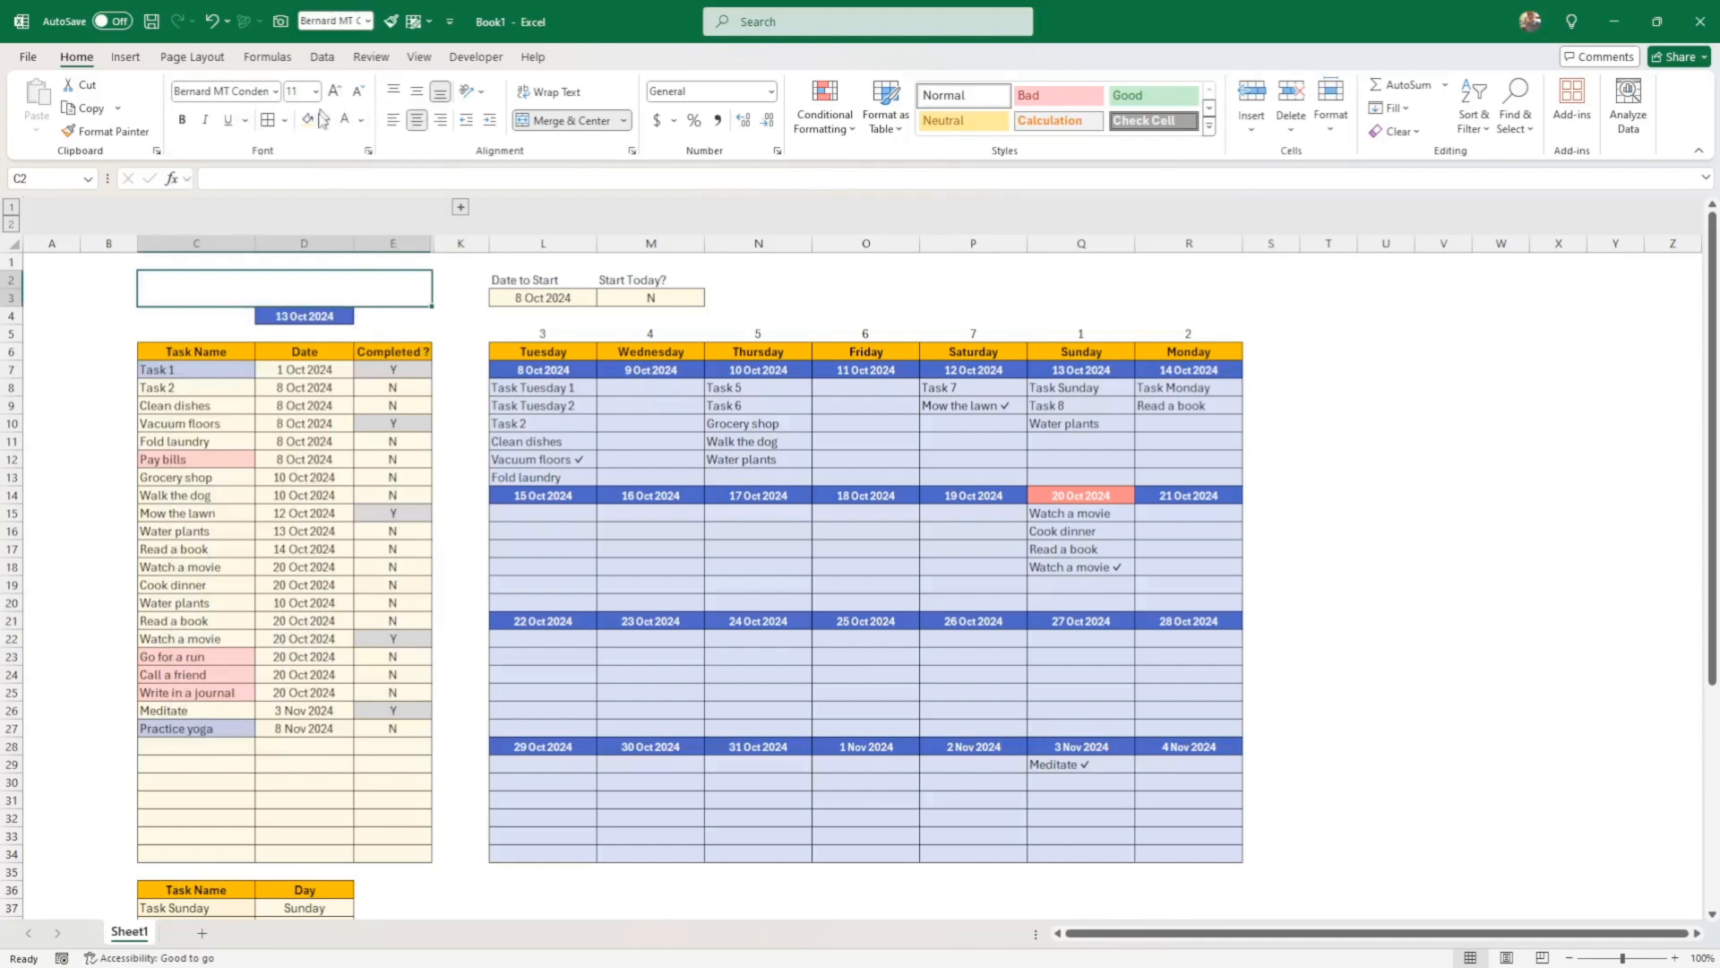
type("CALENDAR BASED TASK LIST")
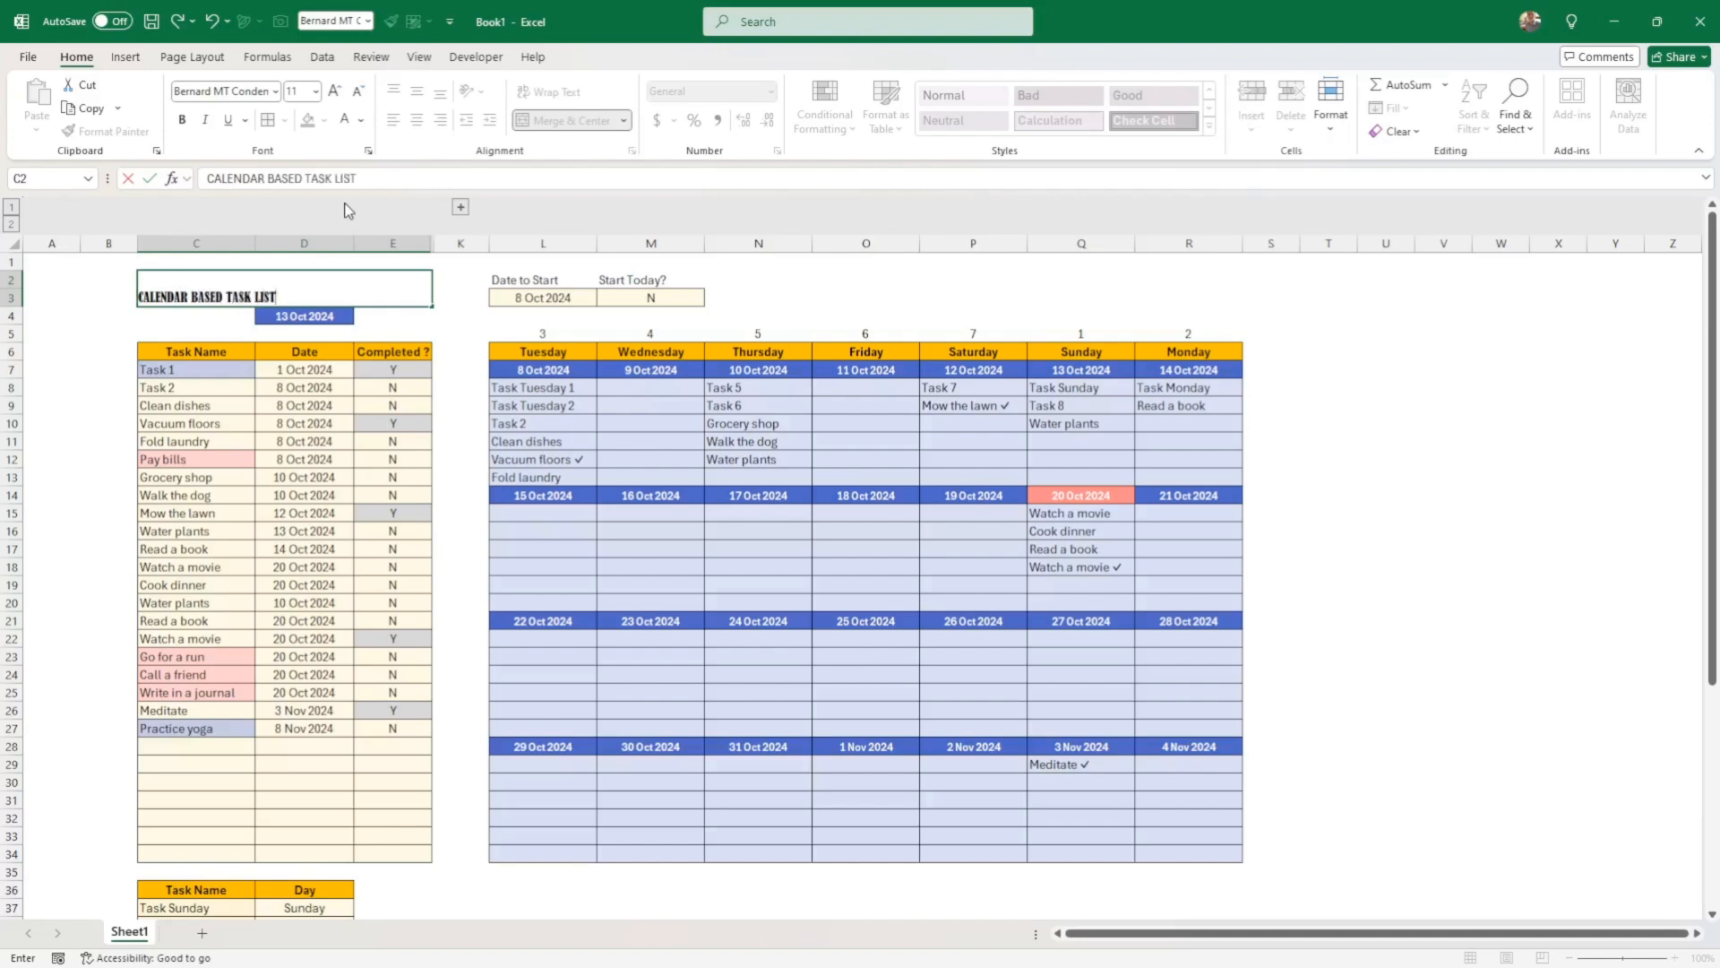
key("ctrl+Return")
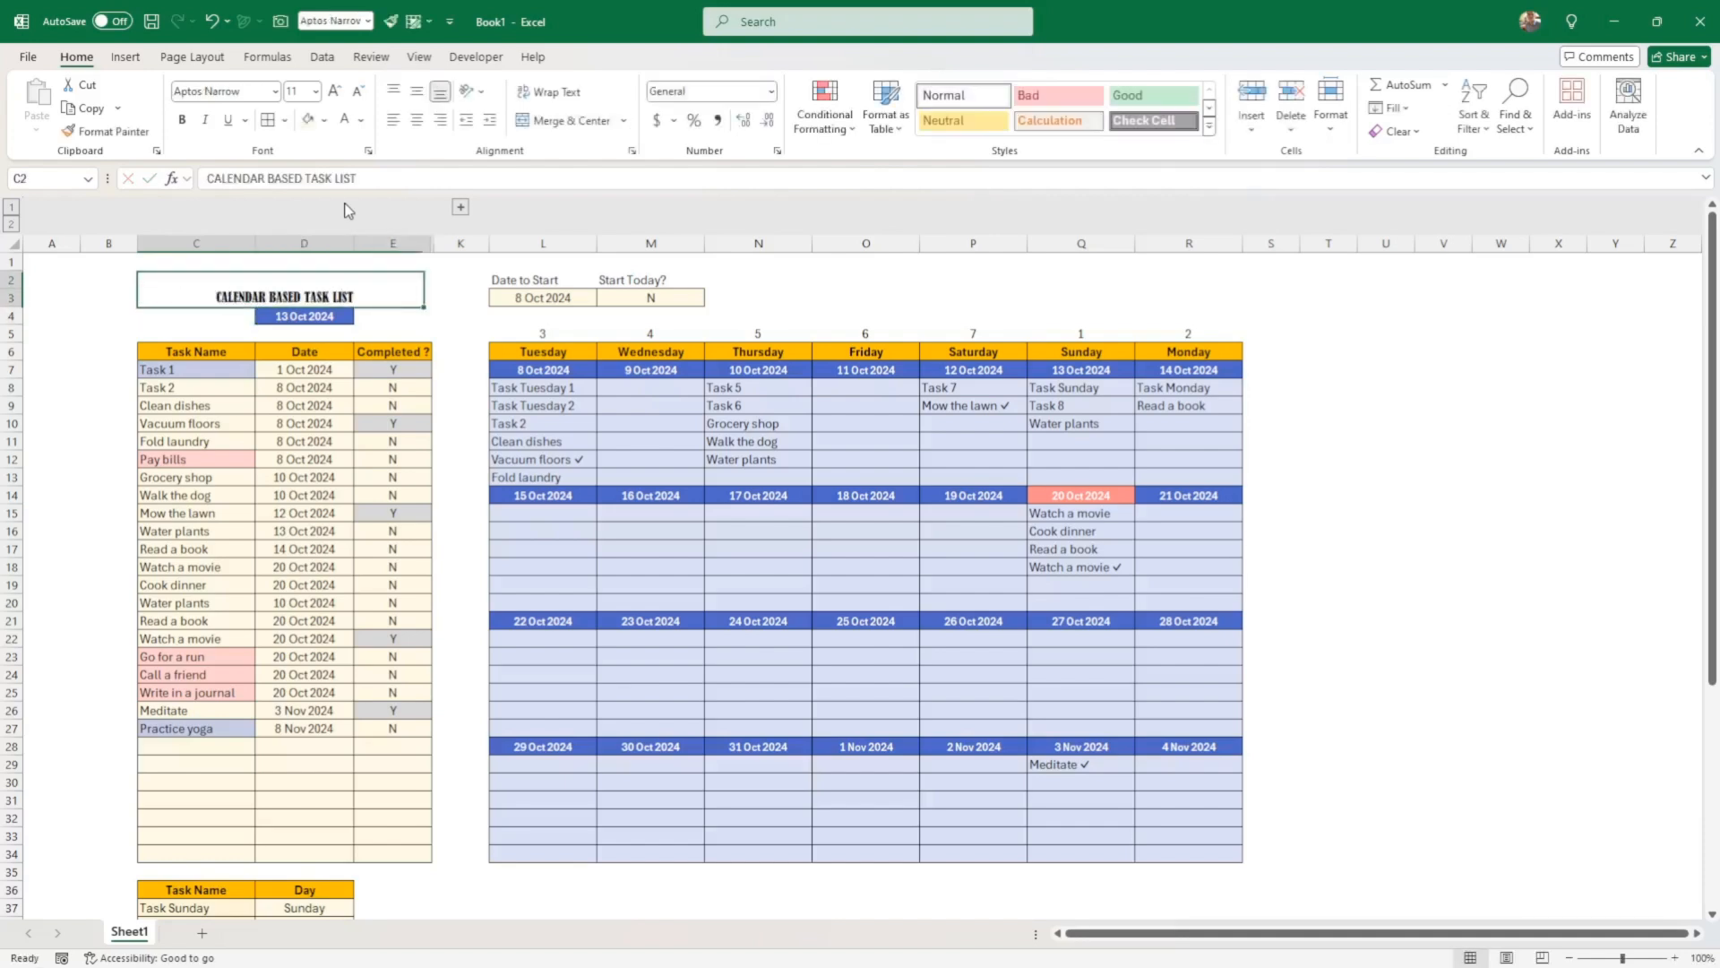
Middle-align the title vertically in C2 and color its text dark gray
left_click(416, 93)
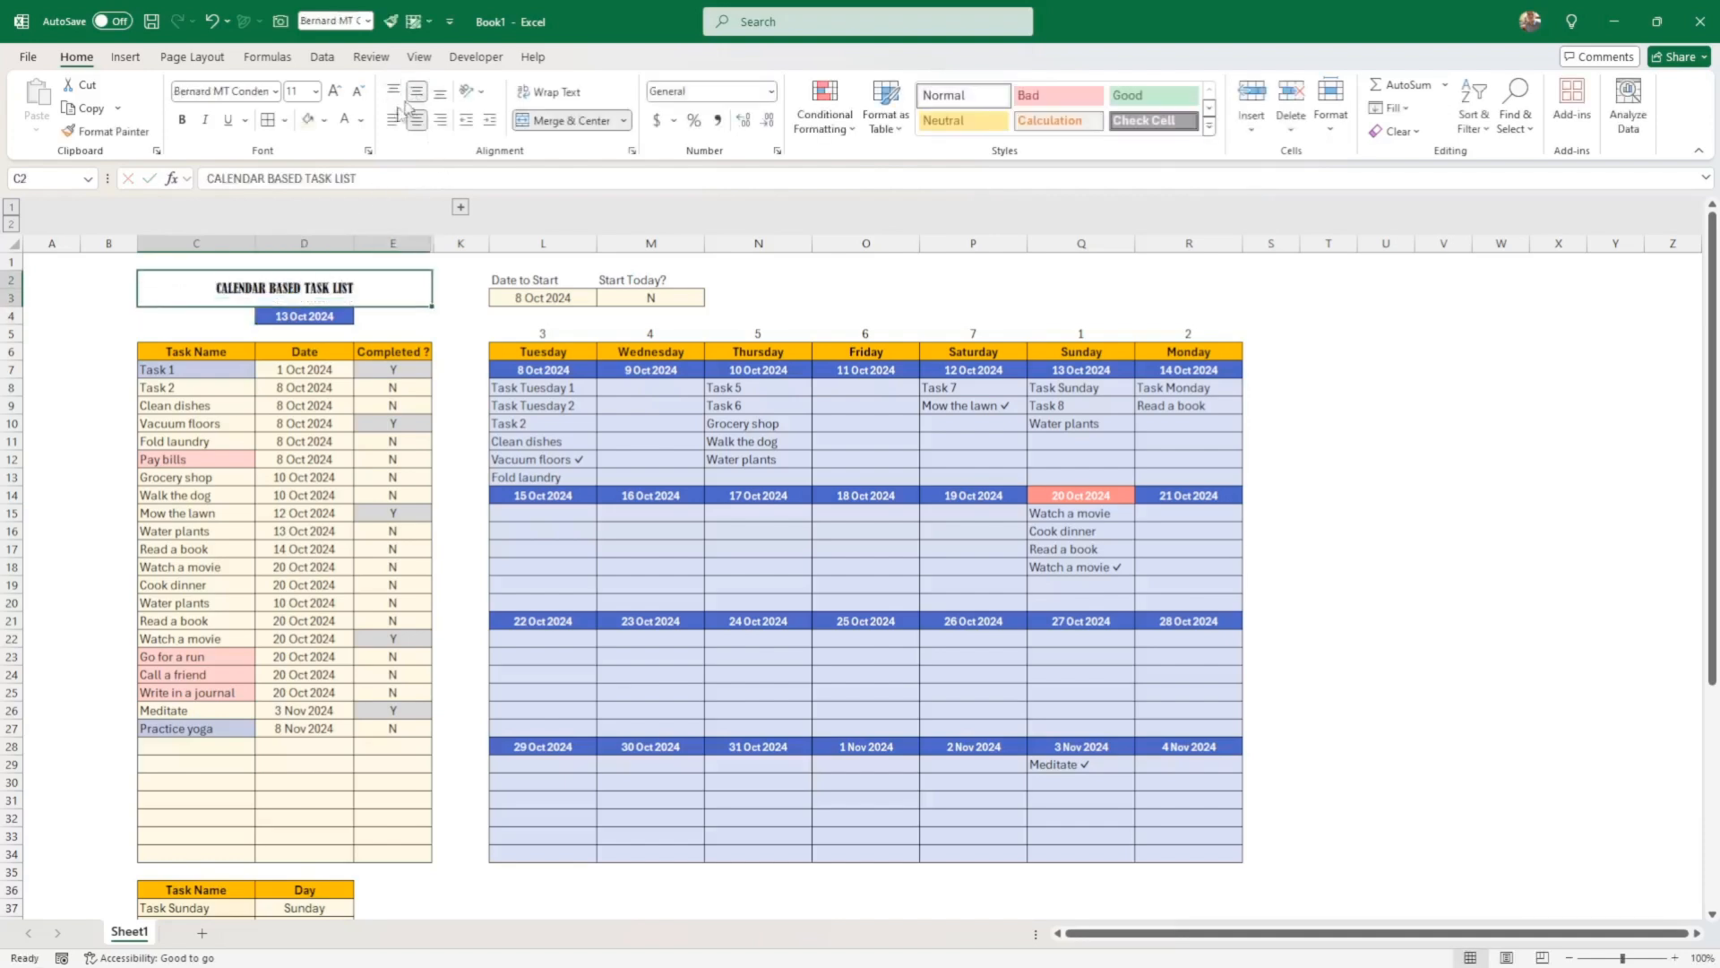
left_click(361, 120)
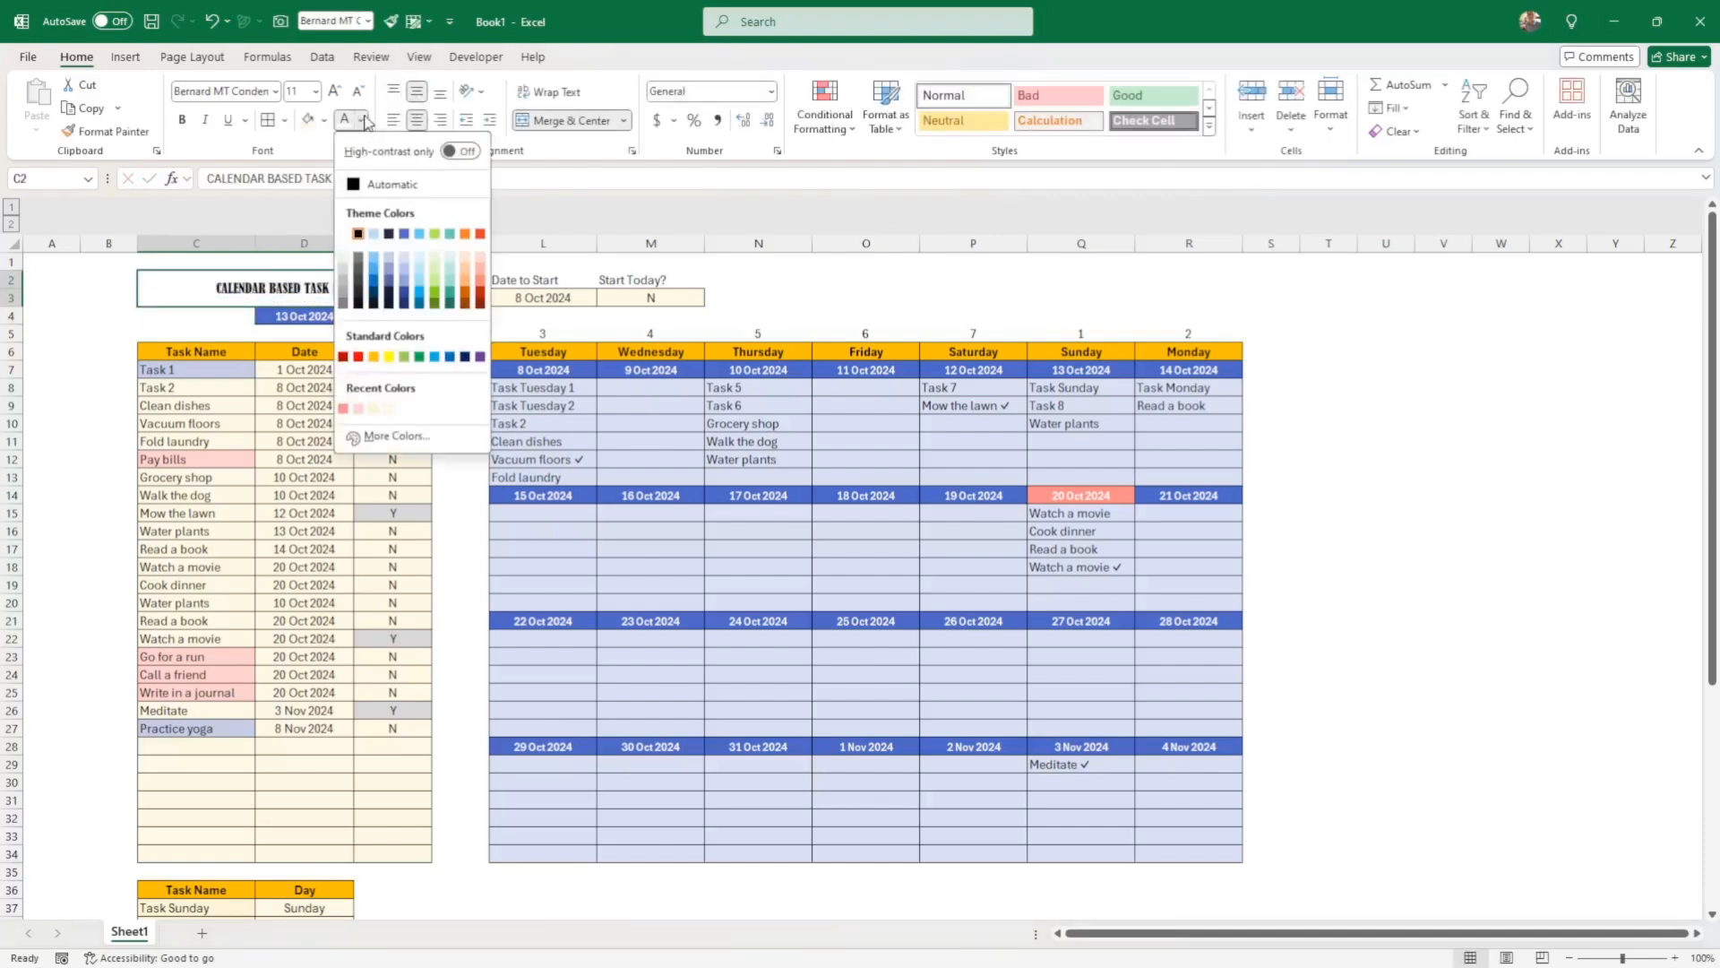
left_click(358, 281)
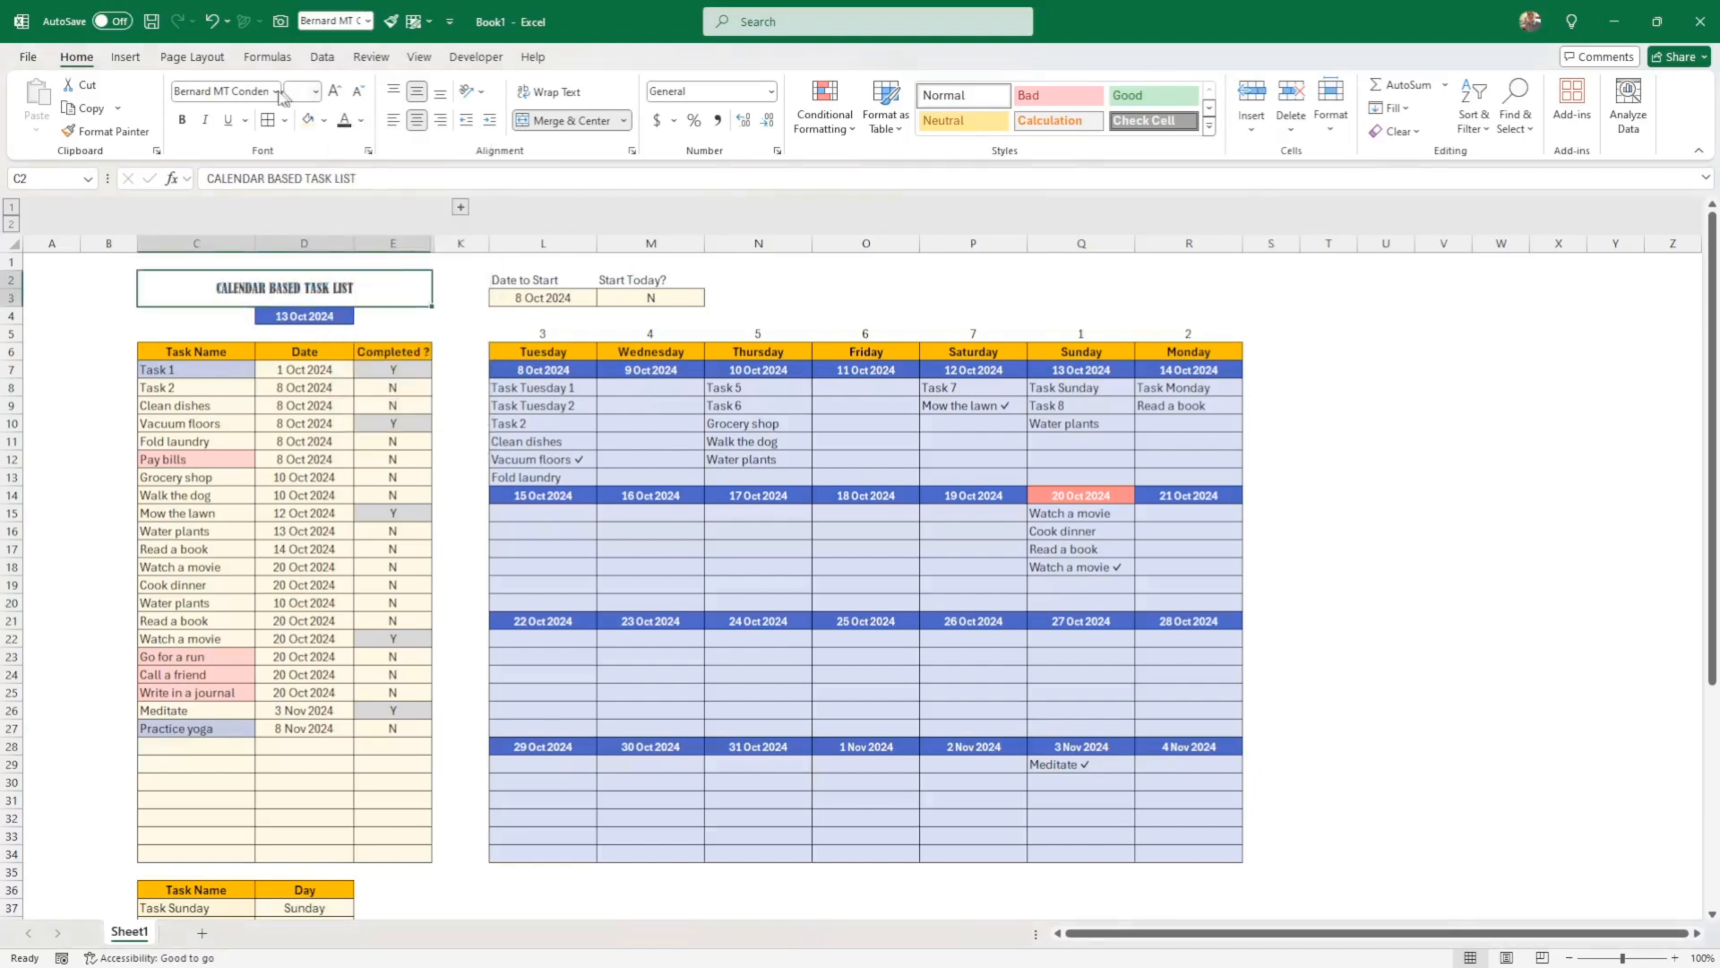
Enlarge the title in C2 to font size 18
left_click(335, 92)
left_click(334, 92)
left_click(334, 92)
left_click(335, 93)
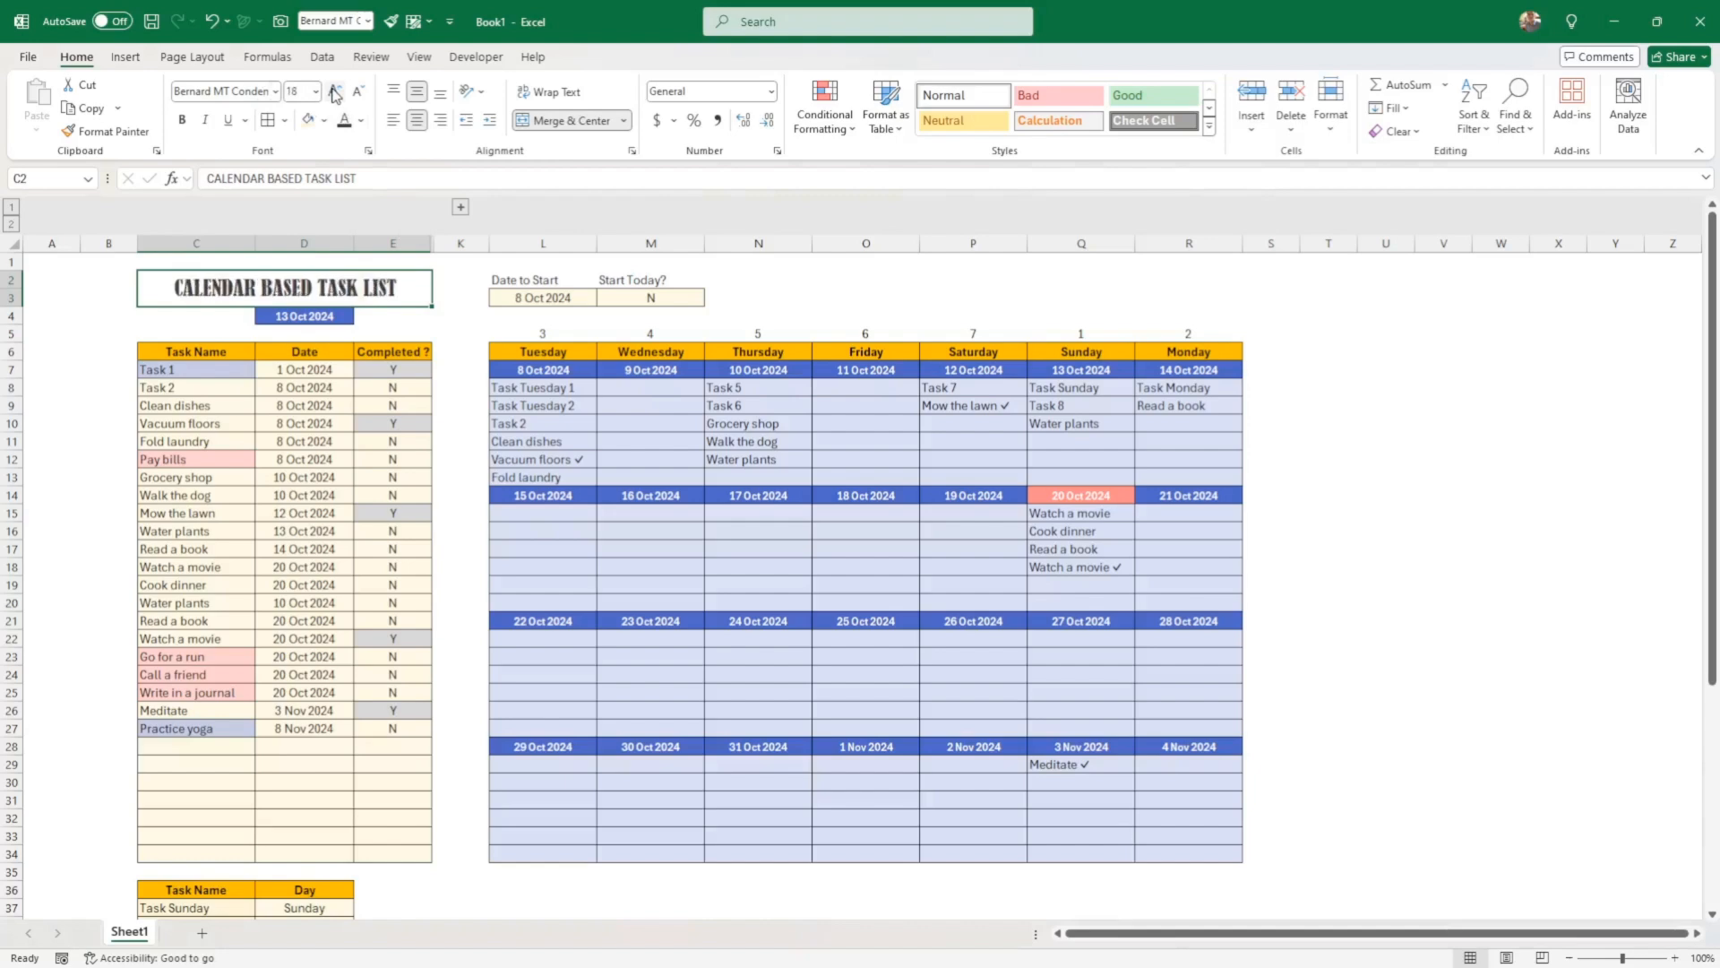
left_click(394, 333)
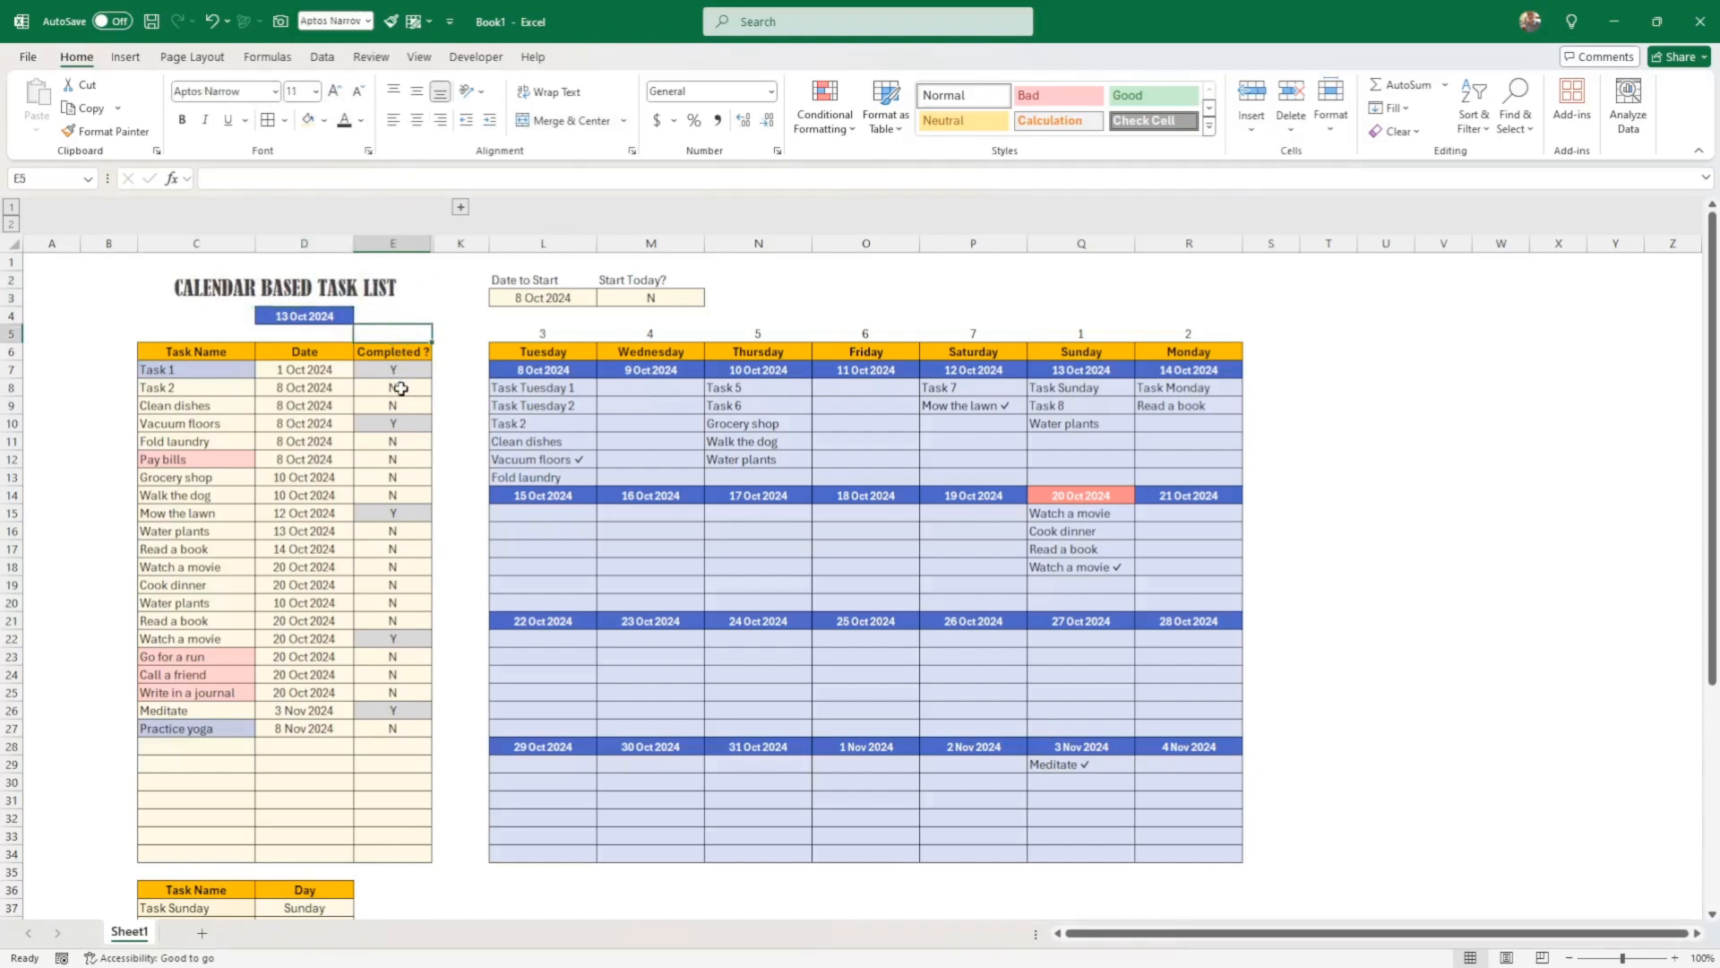
Remove the fill color from the TODAY date in D4 below the title
left_click(214, 314)
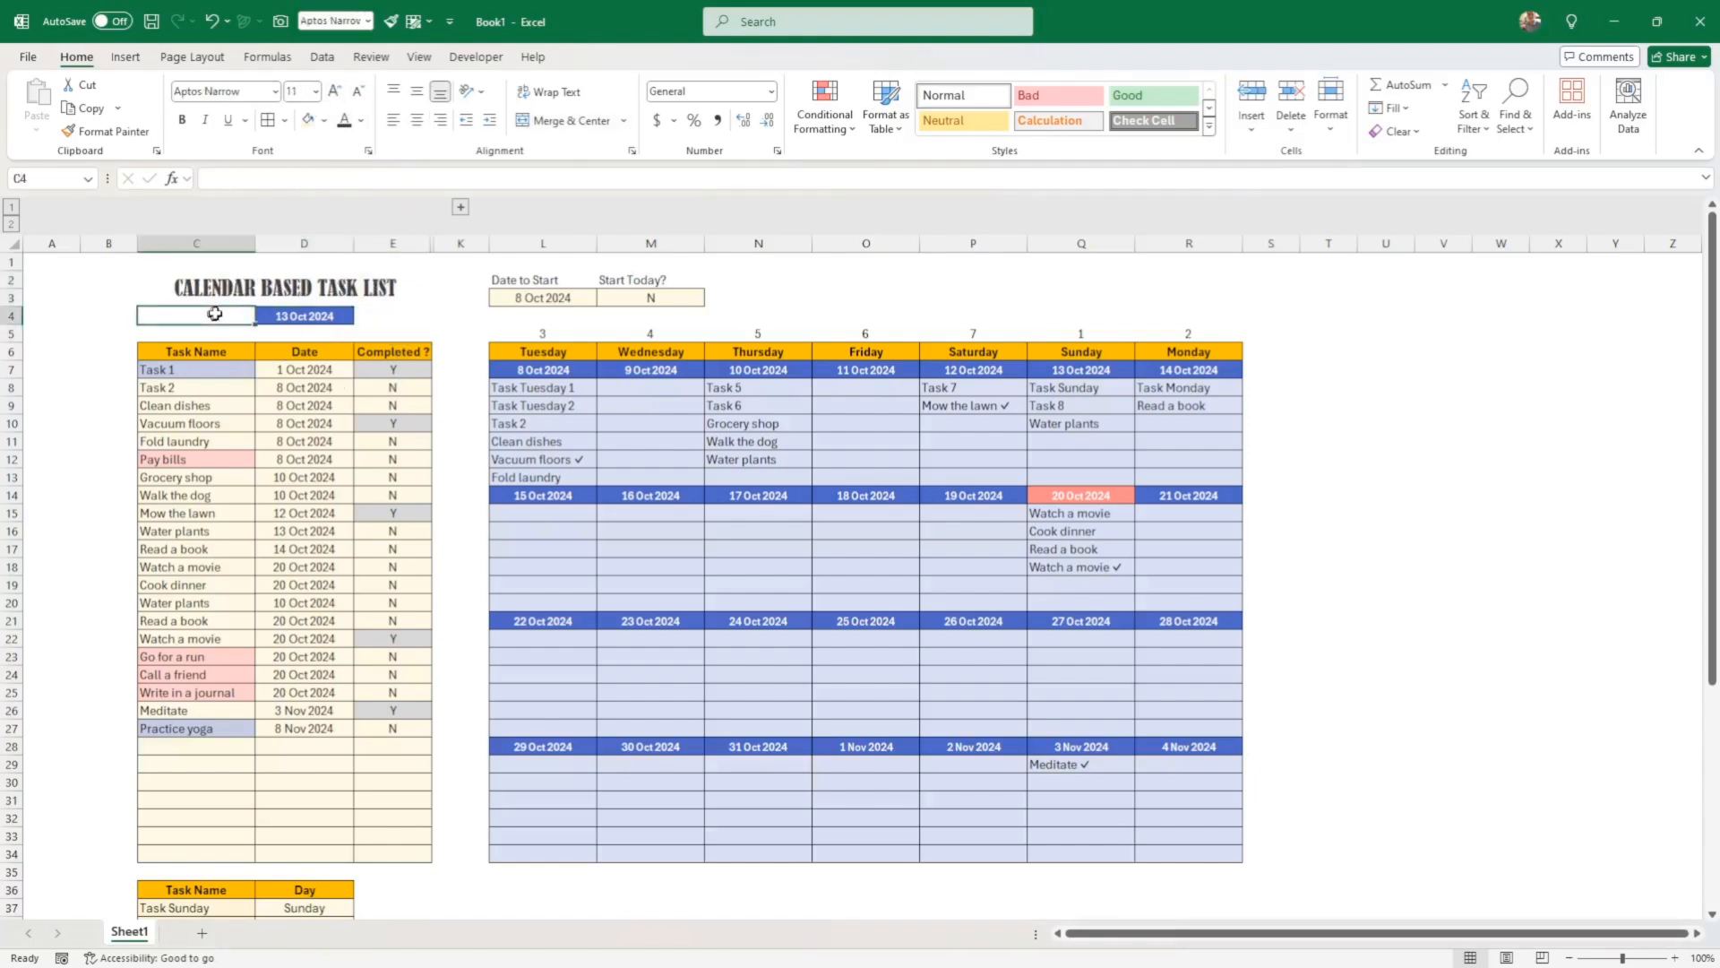
left_click(297, 315)
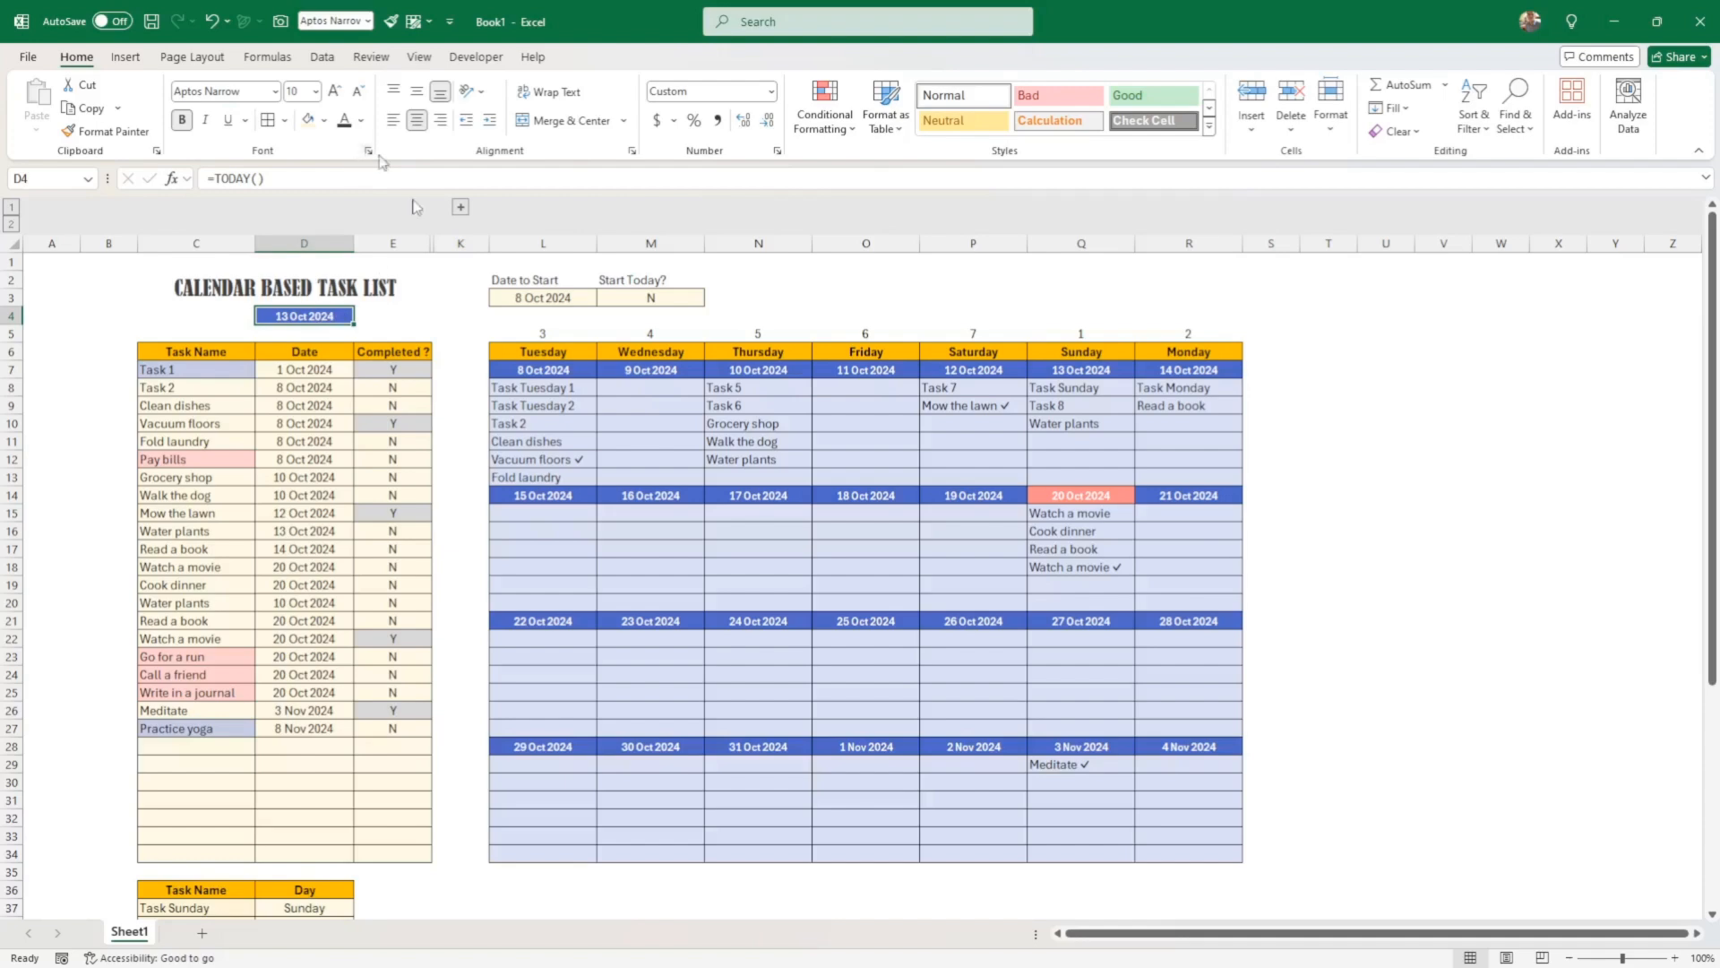
left_click(325, 120)
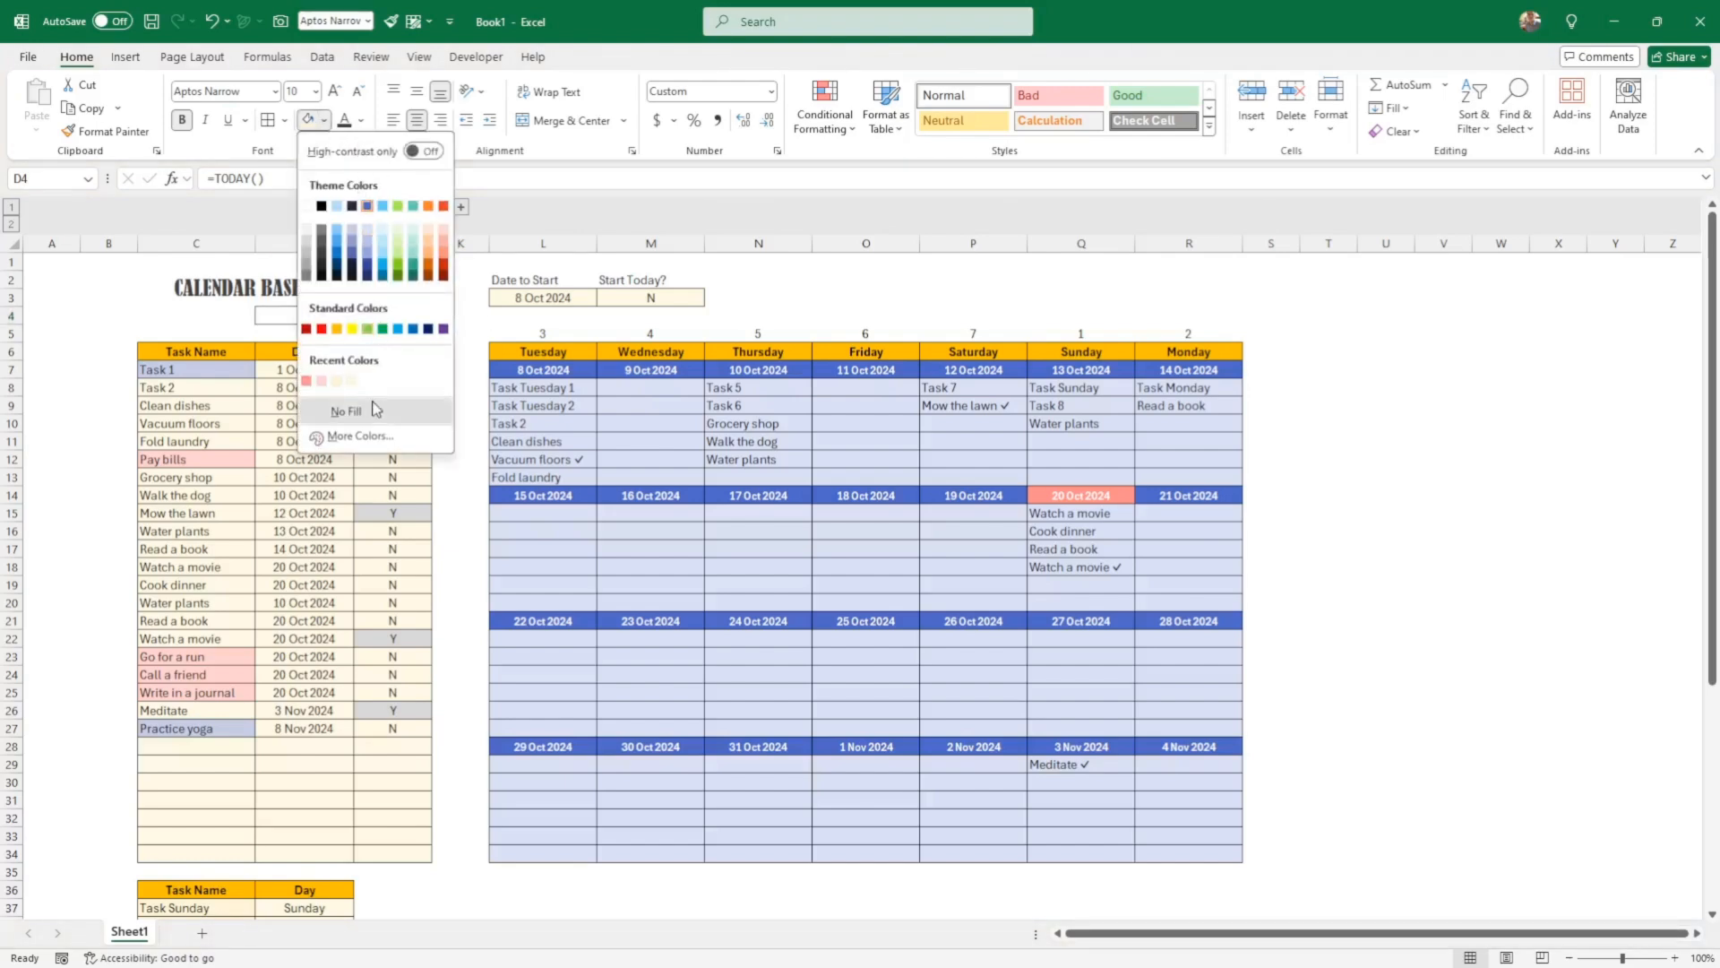
left_click(346, 411)
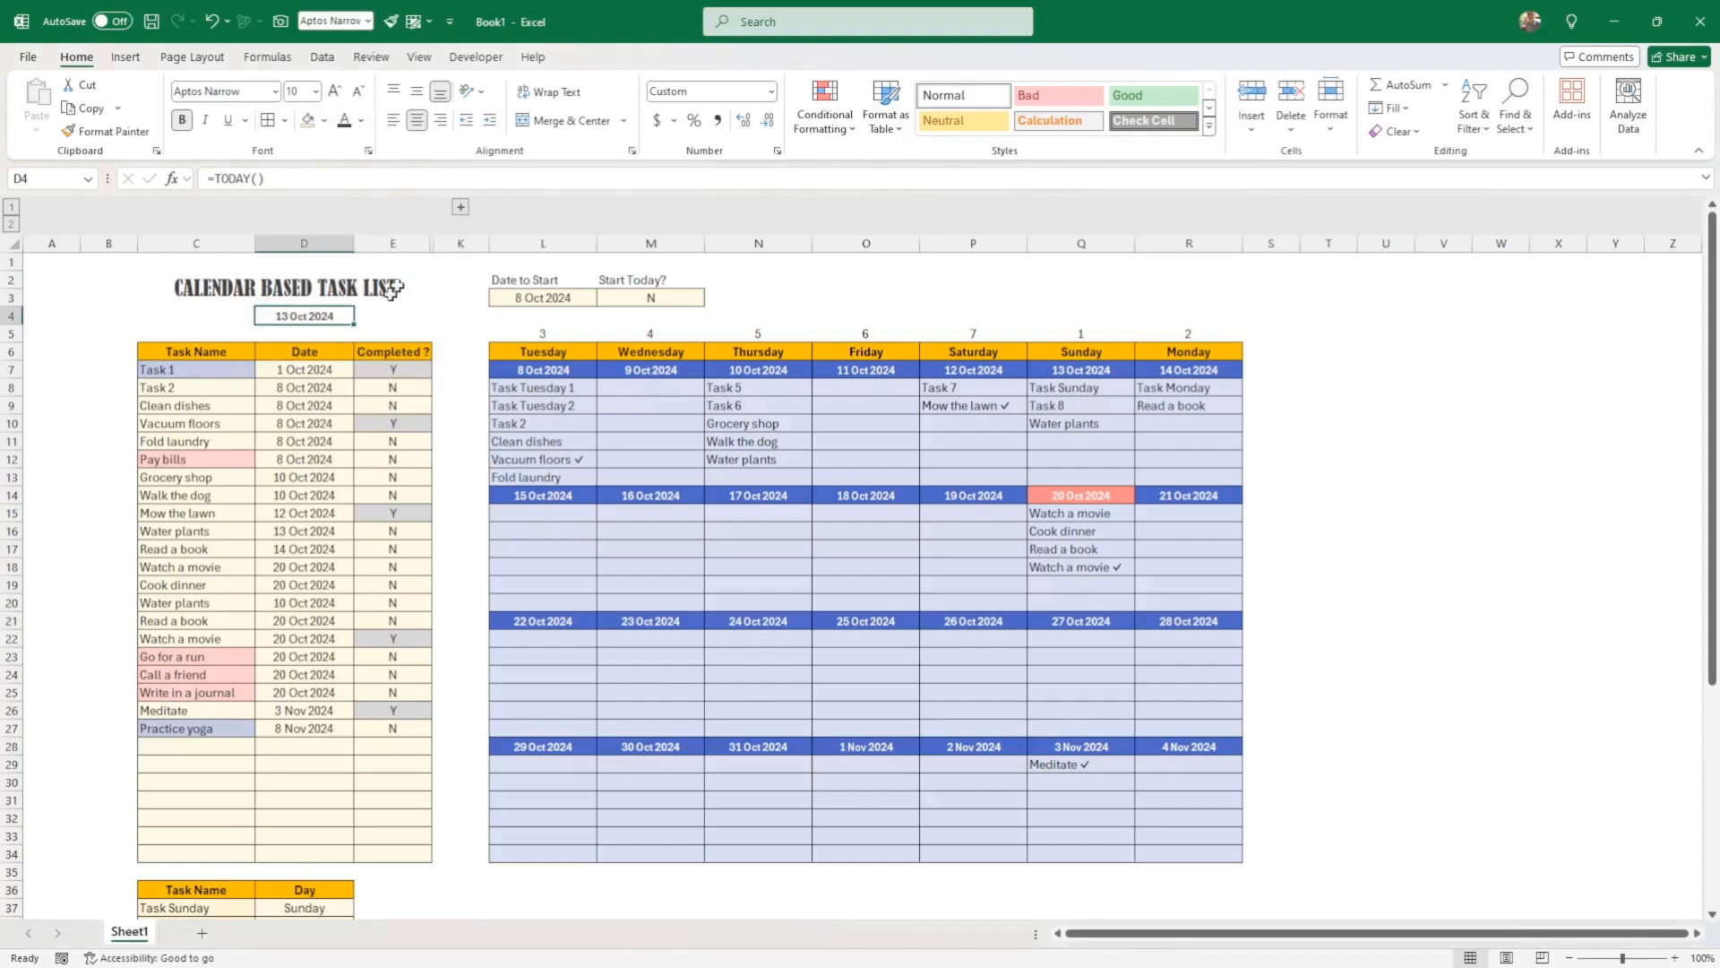
left_click(190, 333)
left_click(182, 287)
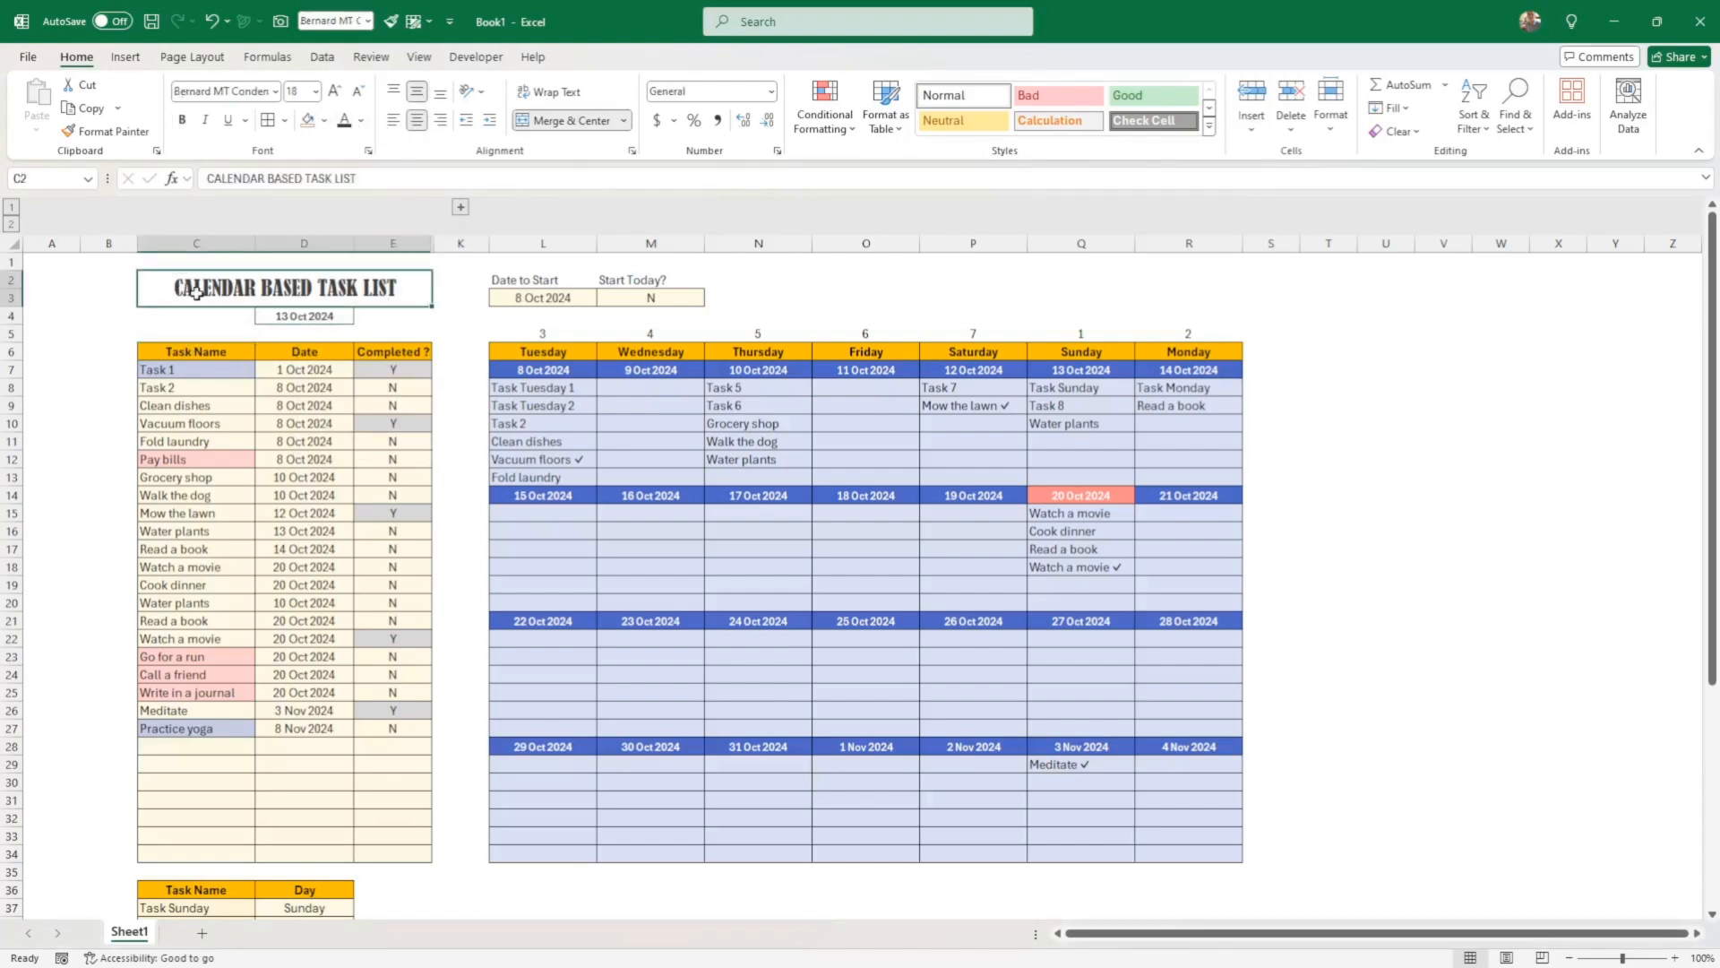
left_click(327, 313)
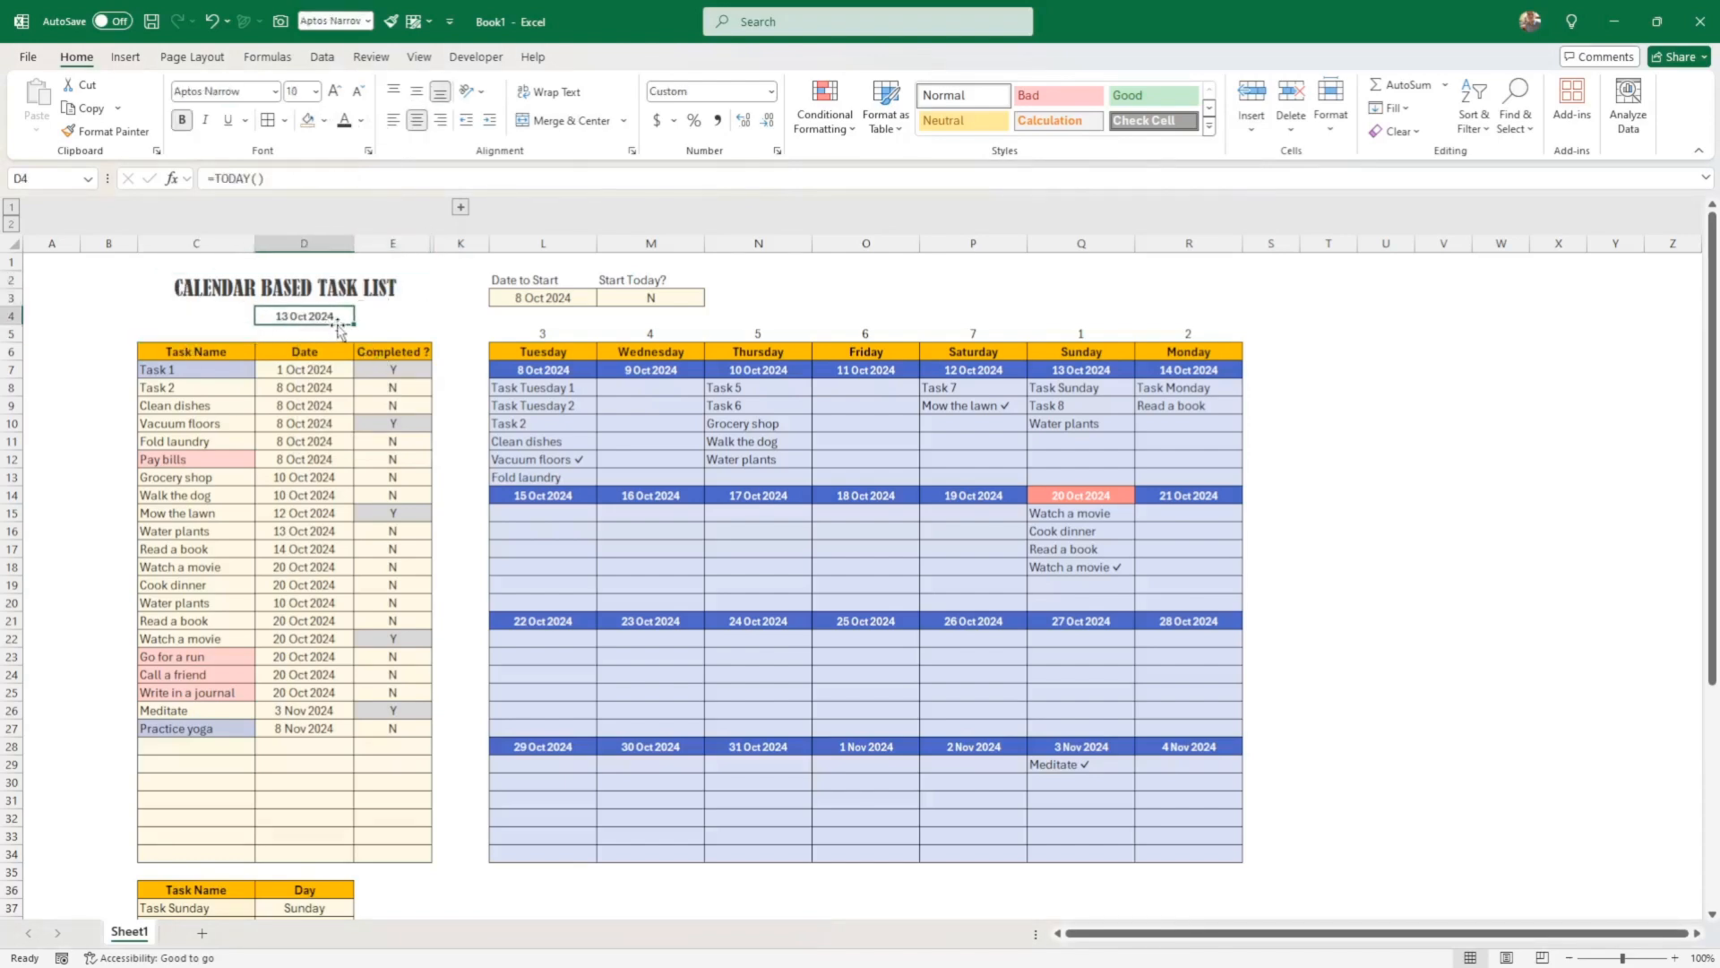
left_click(457, 371)
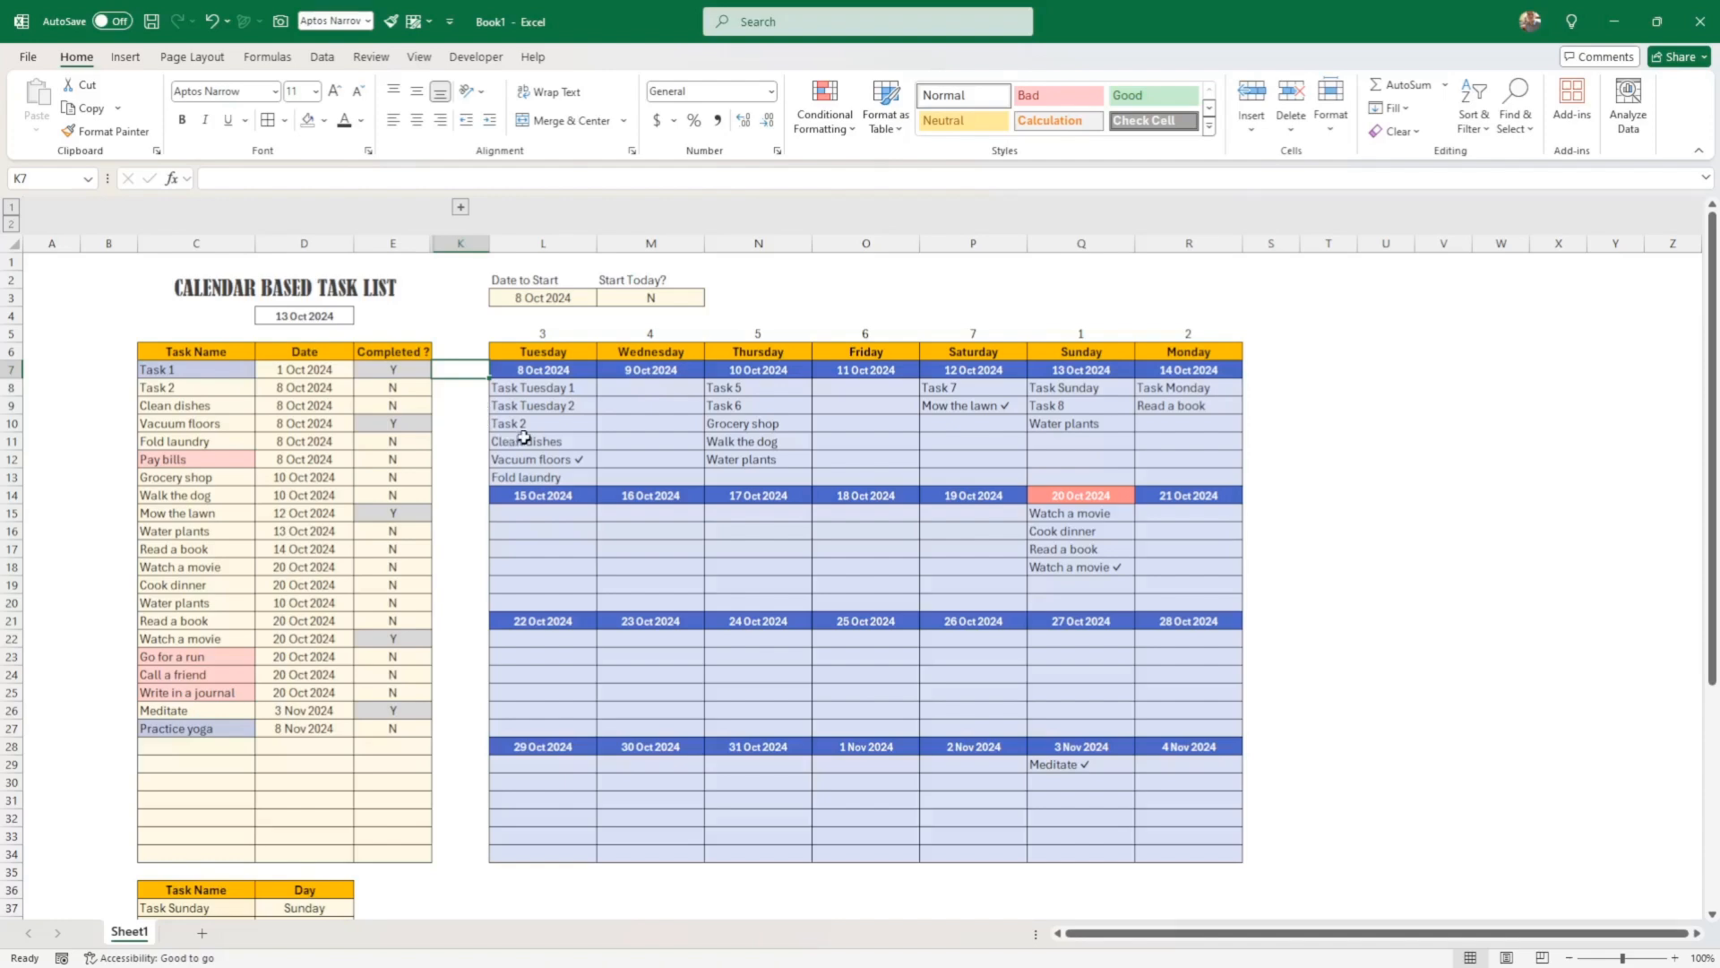
Review the calendar together with the recurring task list, including the empty cells E37:E44 beside its Day column
scroll(520, 387, "down", 5)
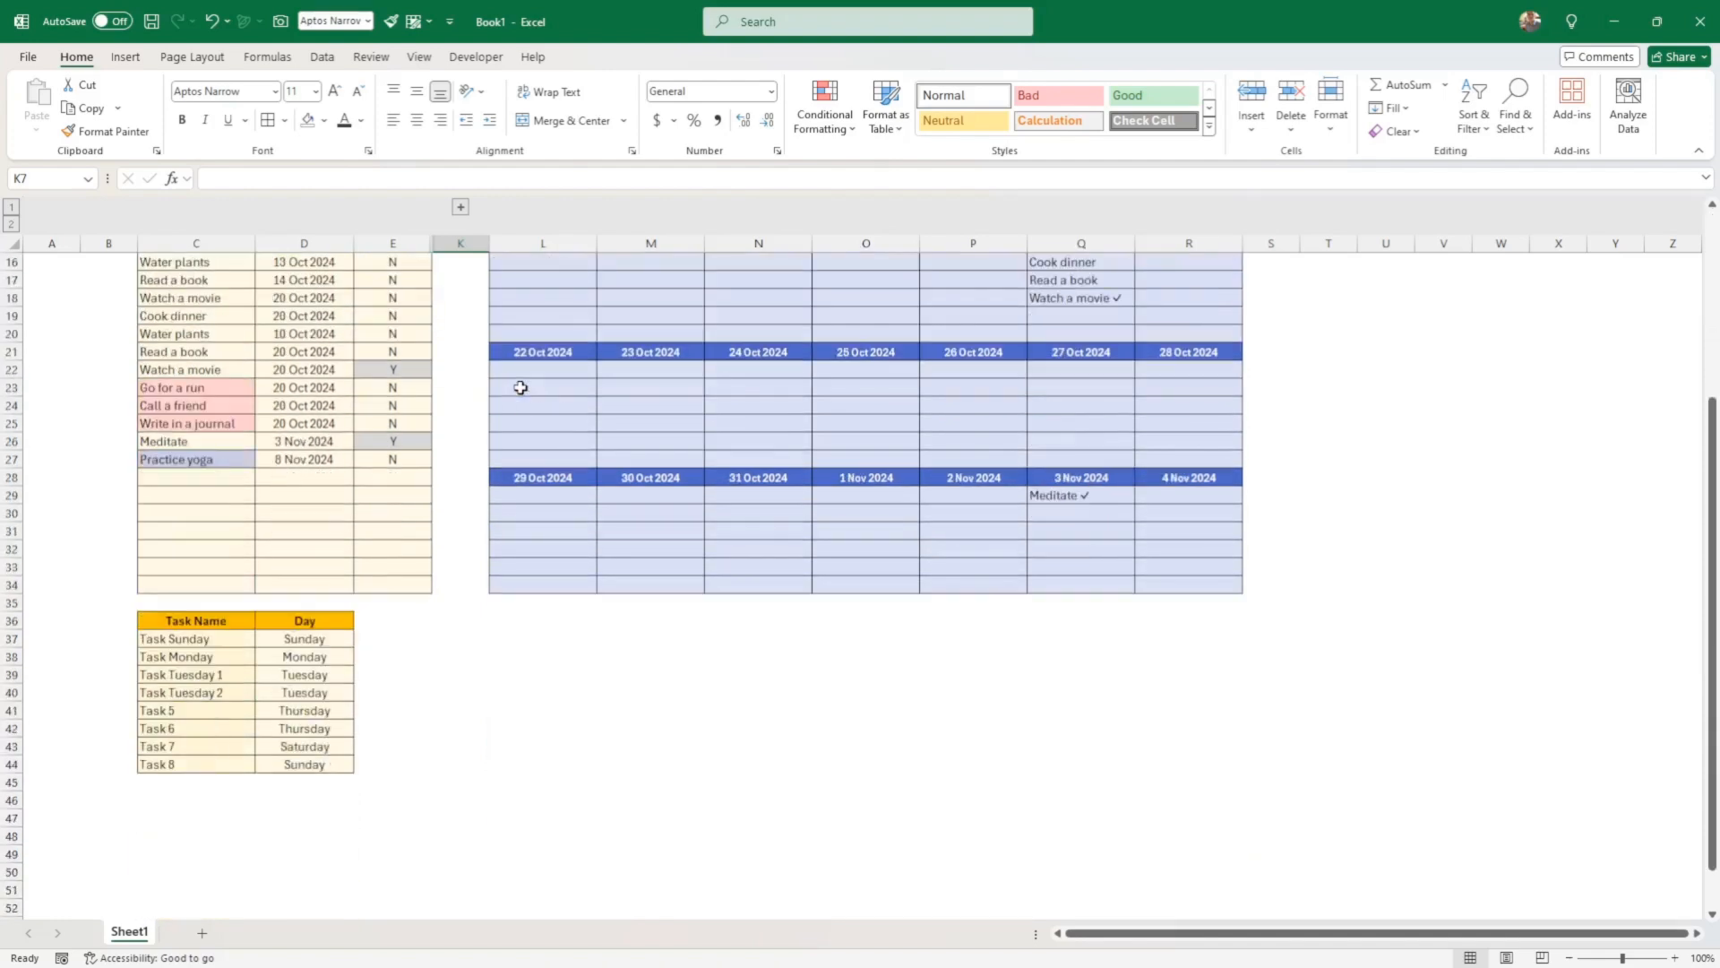
scroll(717, 456, "up", 5)
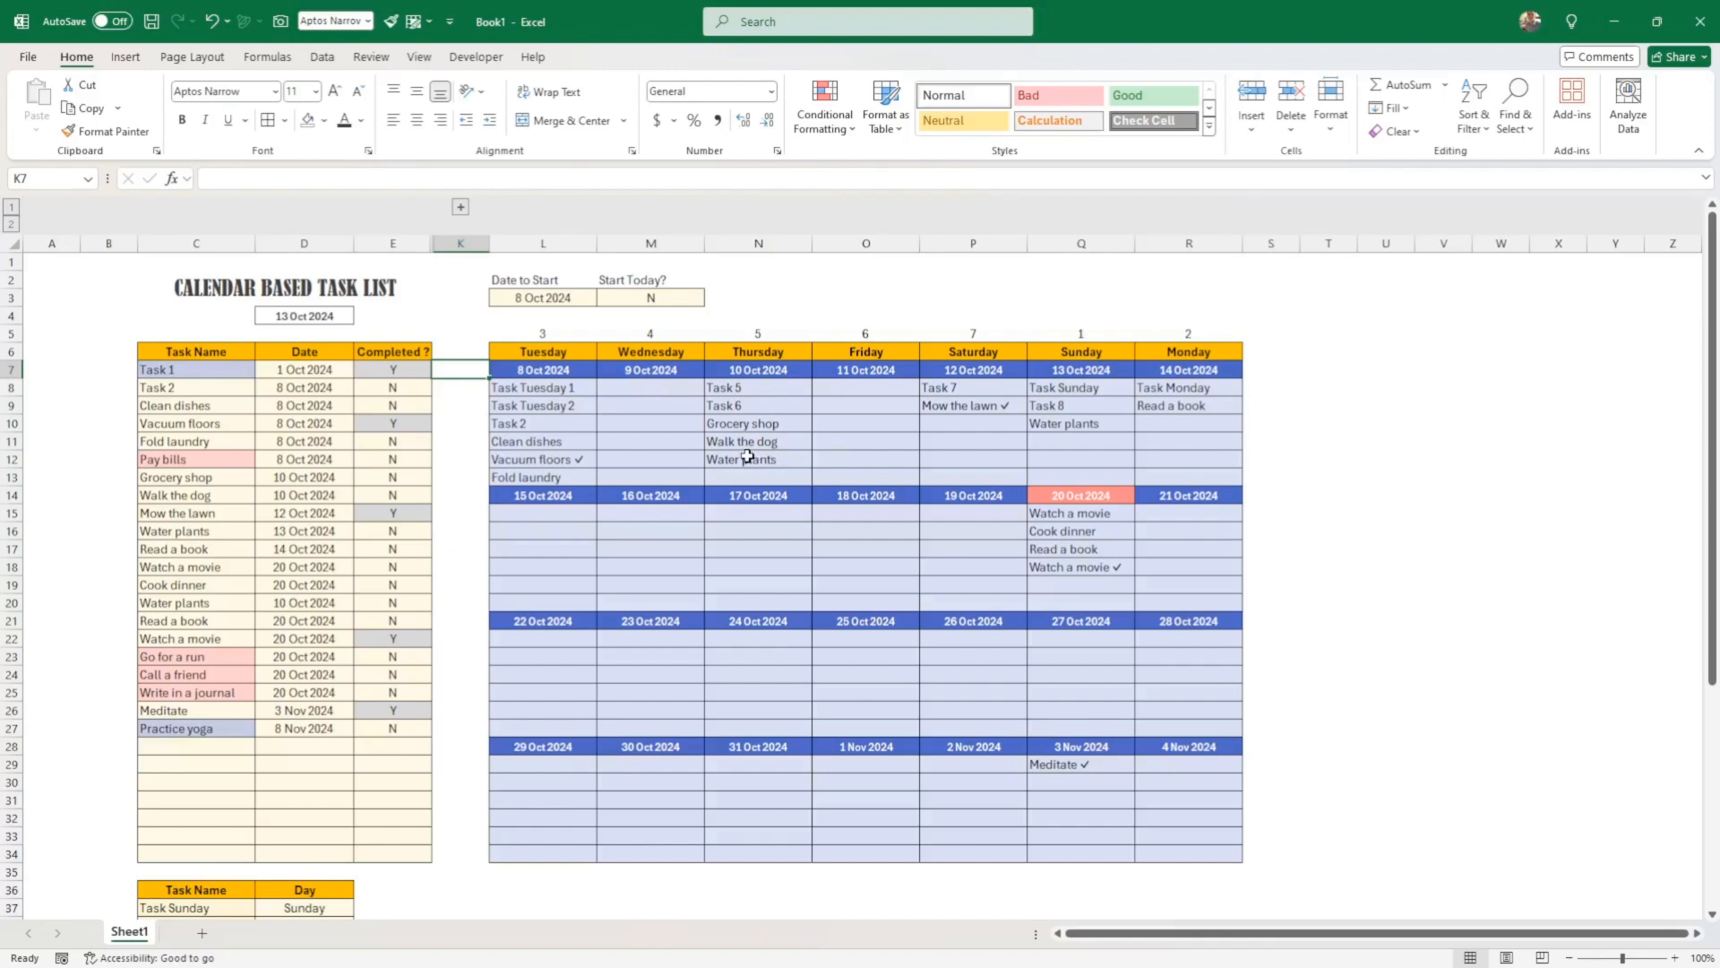
scroll(747, 457, "down", 3)
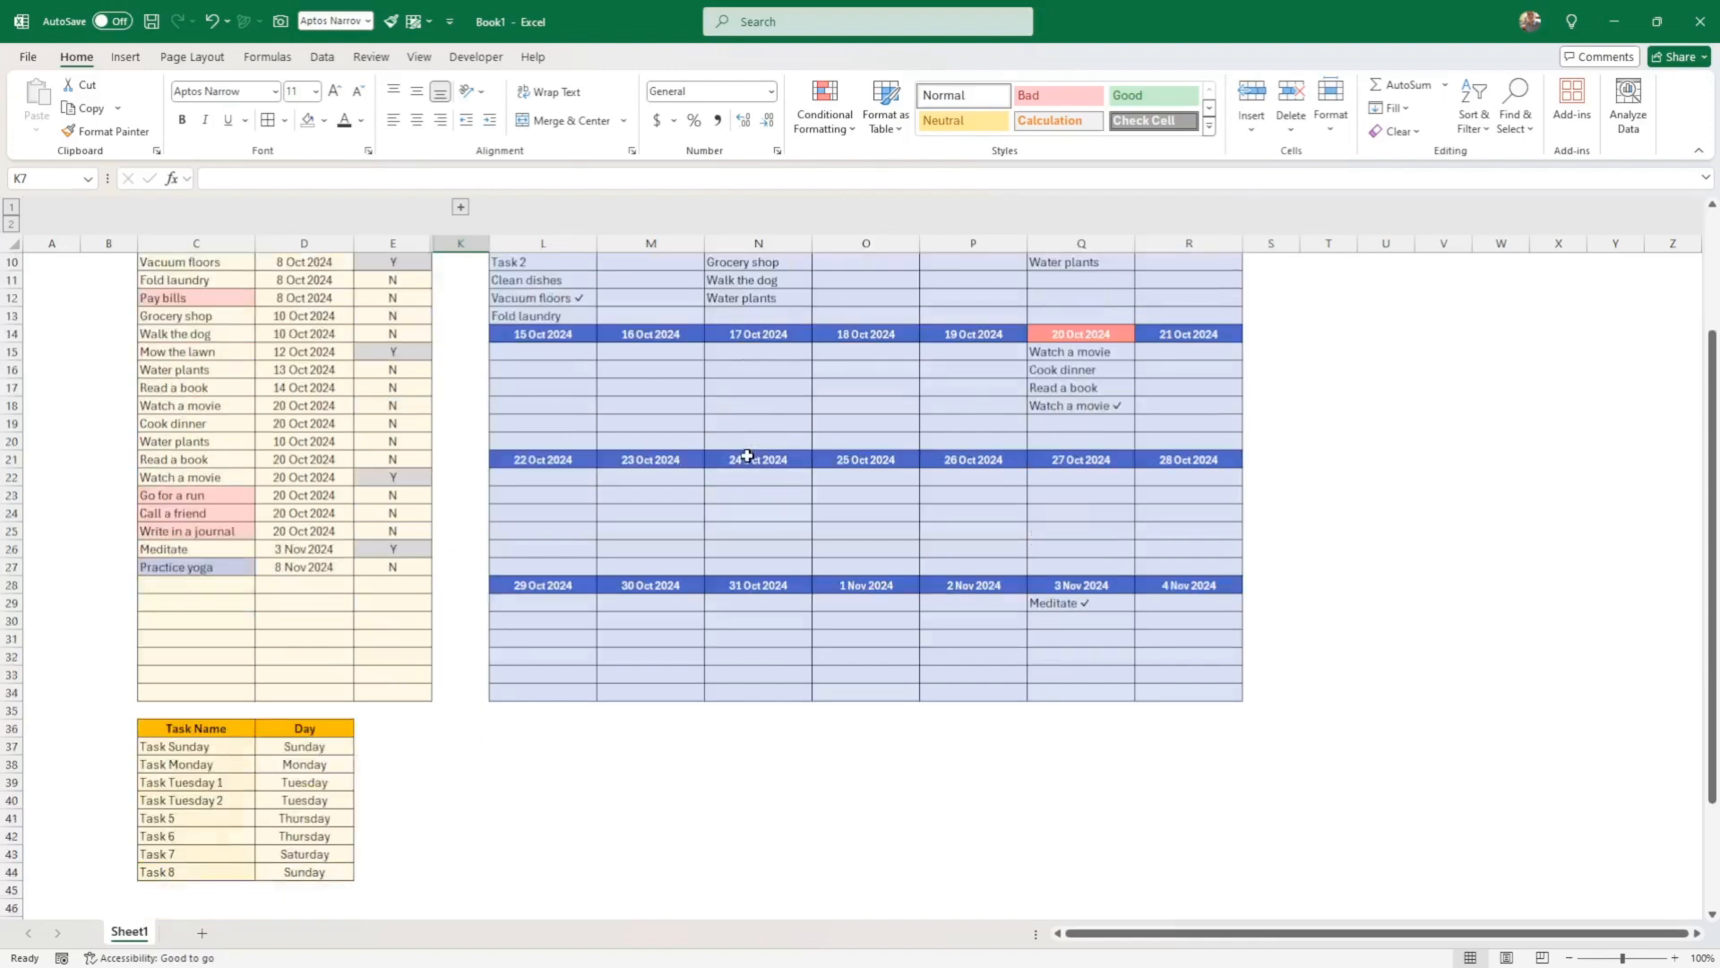
left_click(302, 744)
left_click(391, 751)
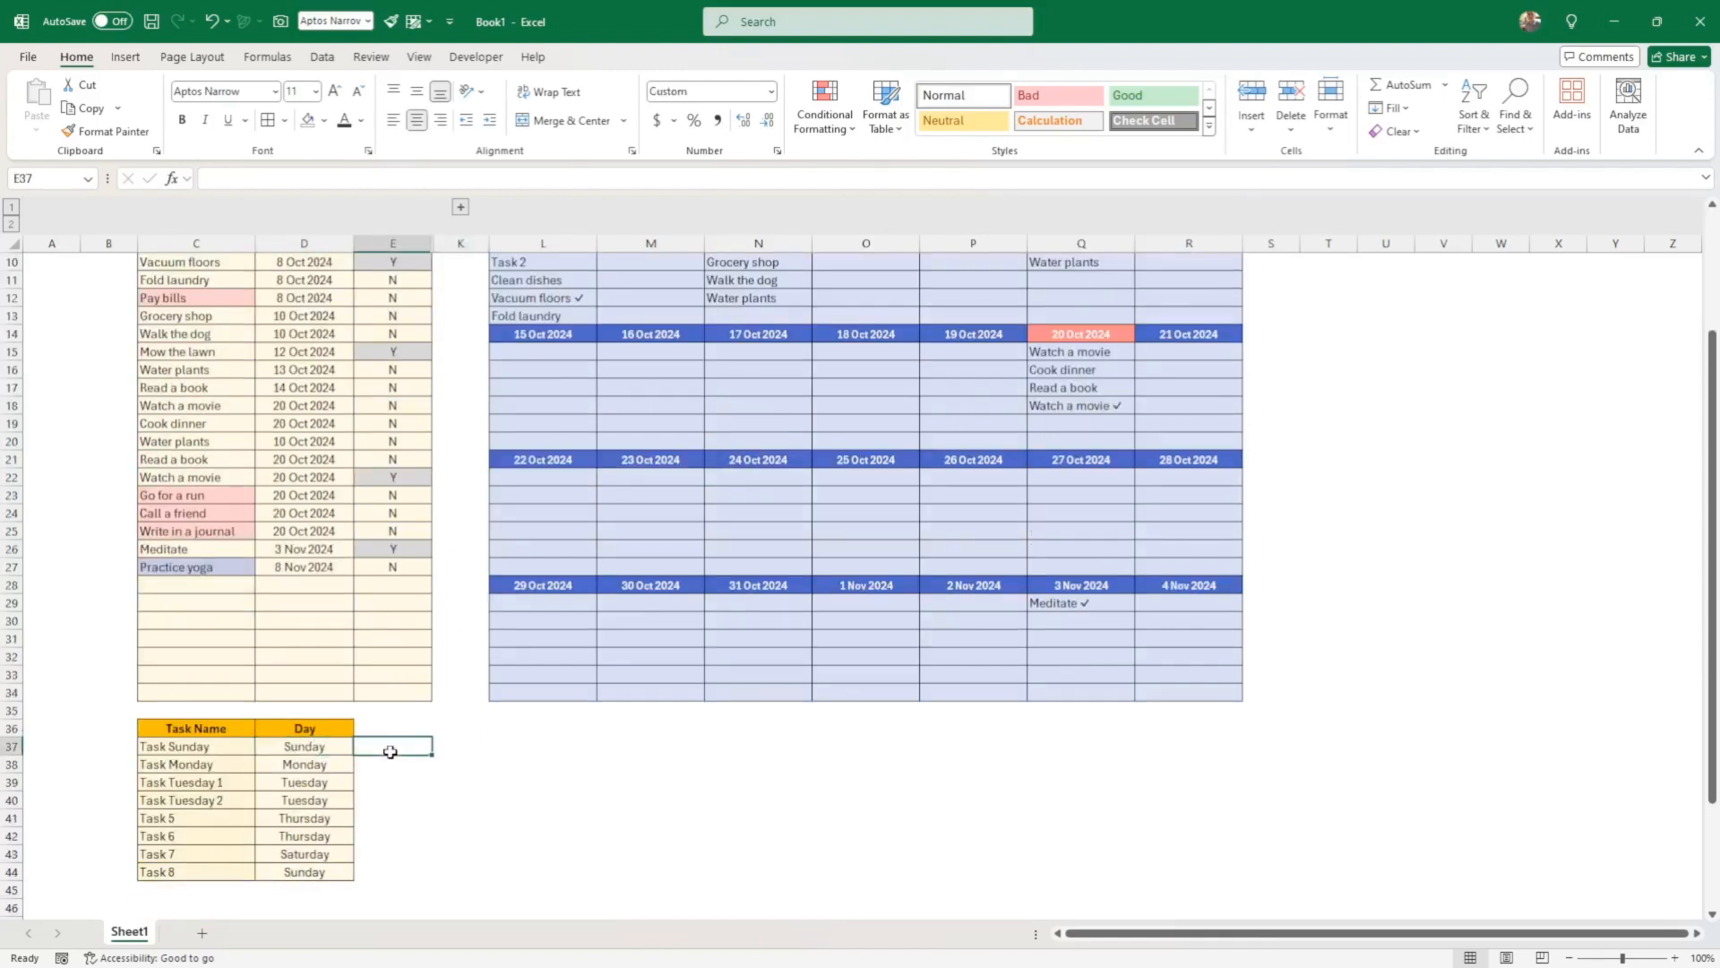
left_click_drag(390, 752, 387, 874)
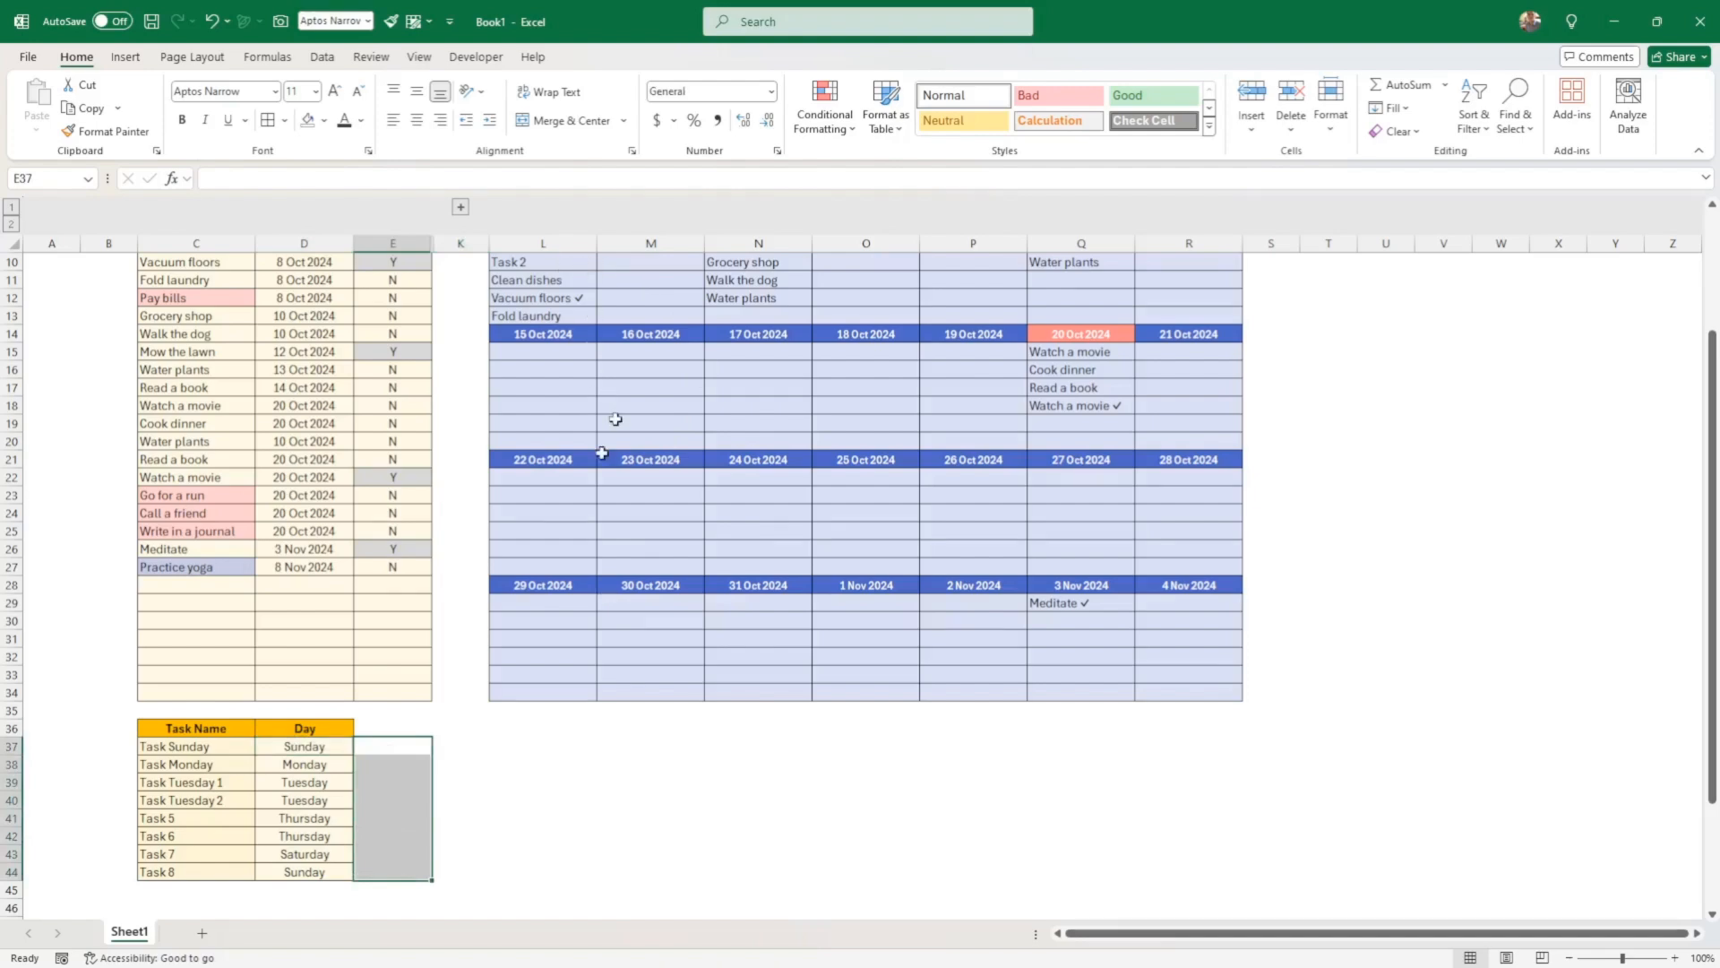
scroll(616, 560, "up", 3)
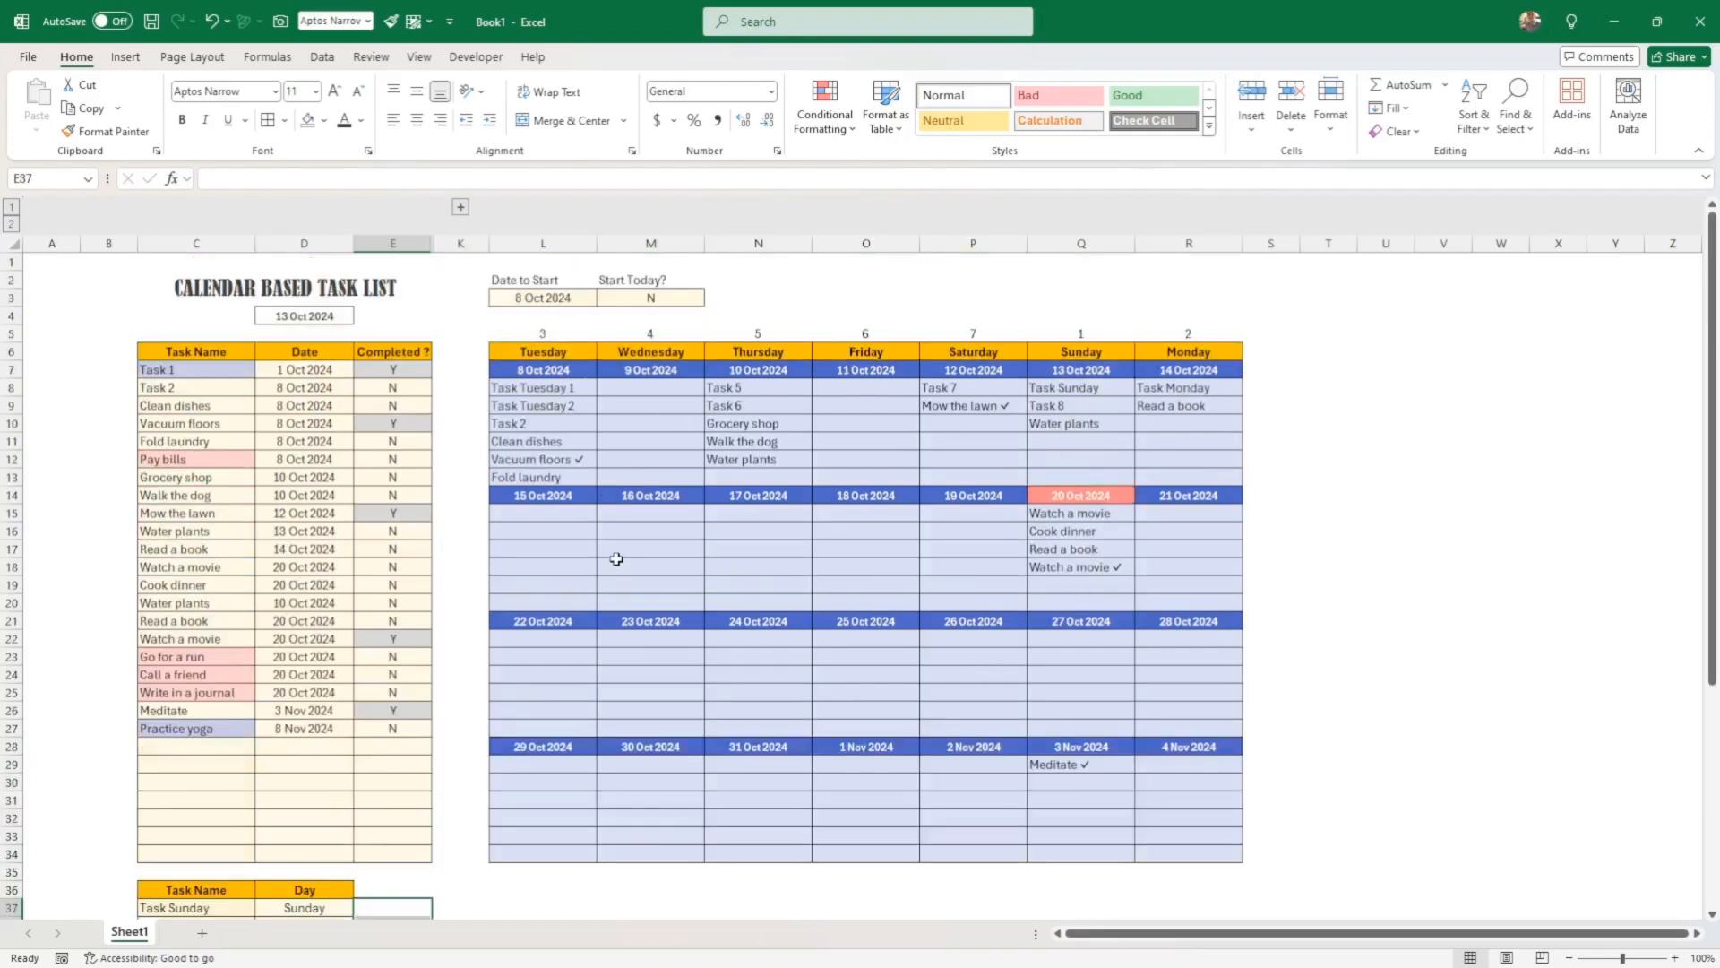
scroll(620, 553, "down", 3)
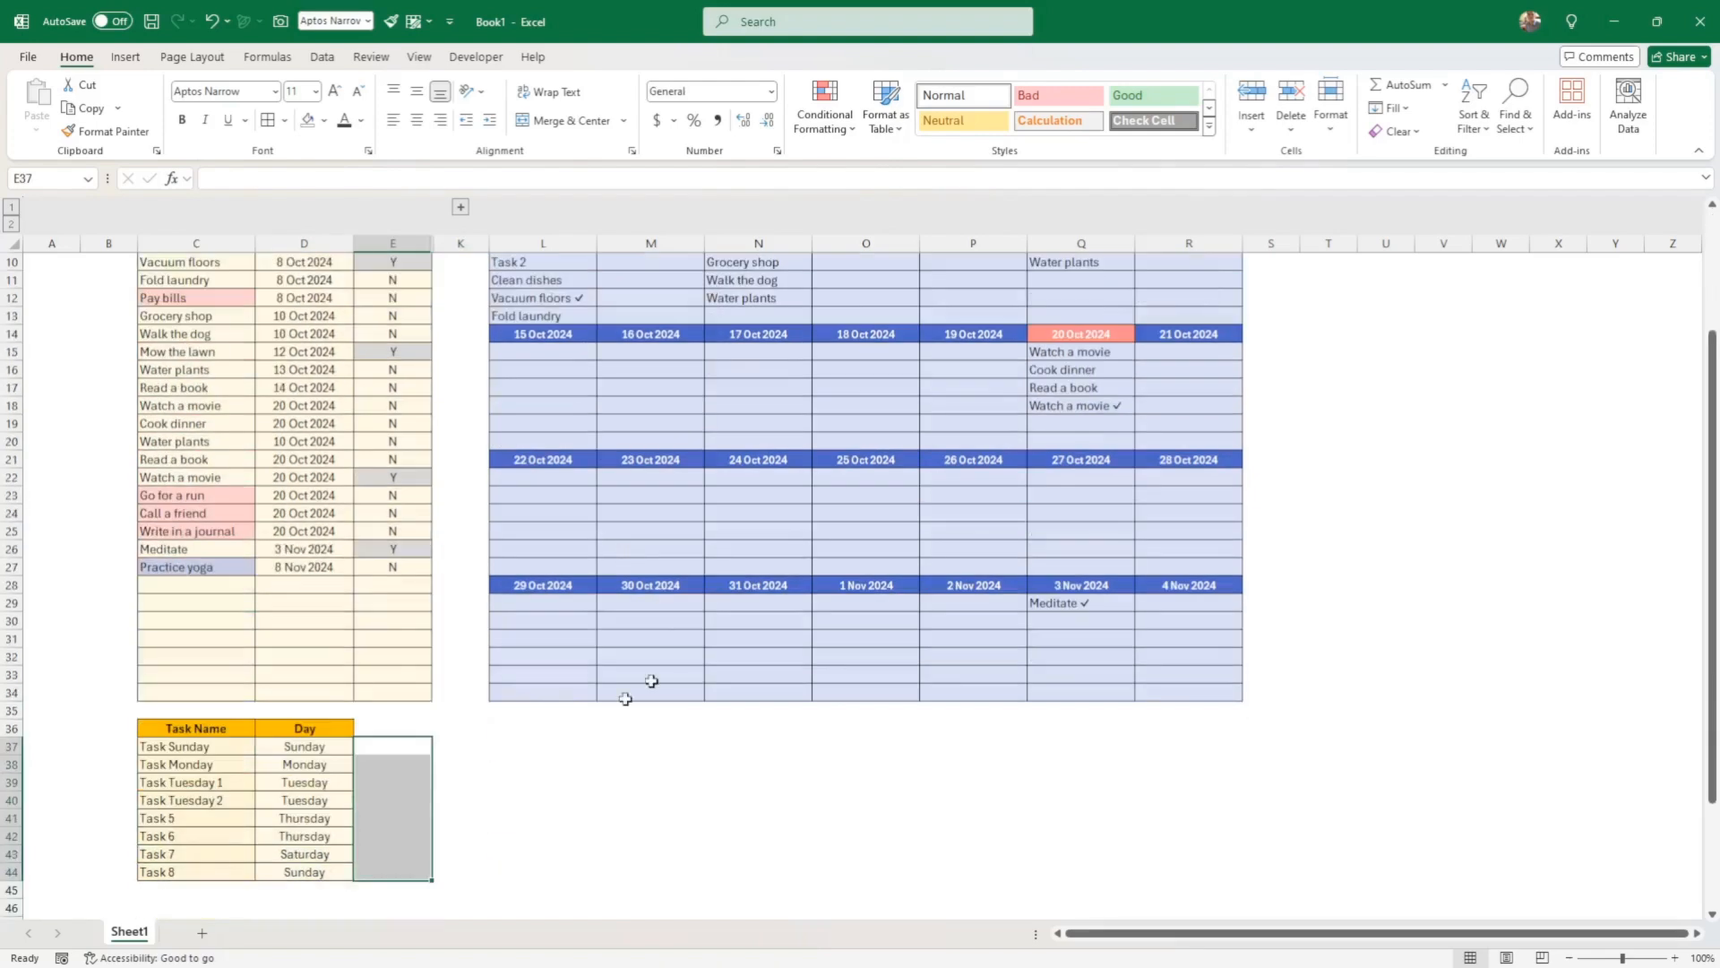
Compare the recurring days in D37 and D38, and the empty cells E37:L37 beside them, with the calendar weeks
left_click(326, 766)
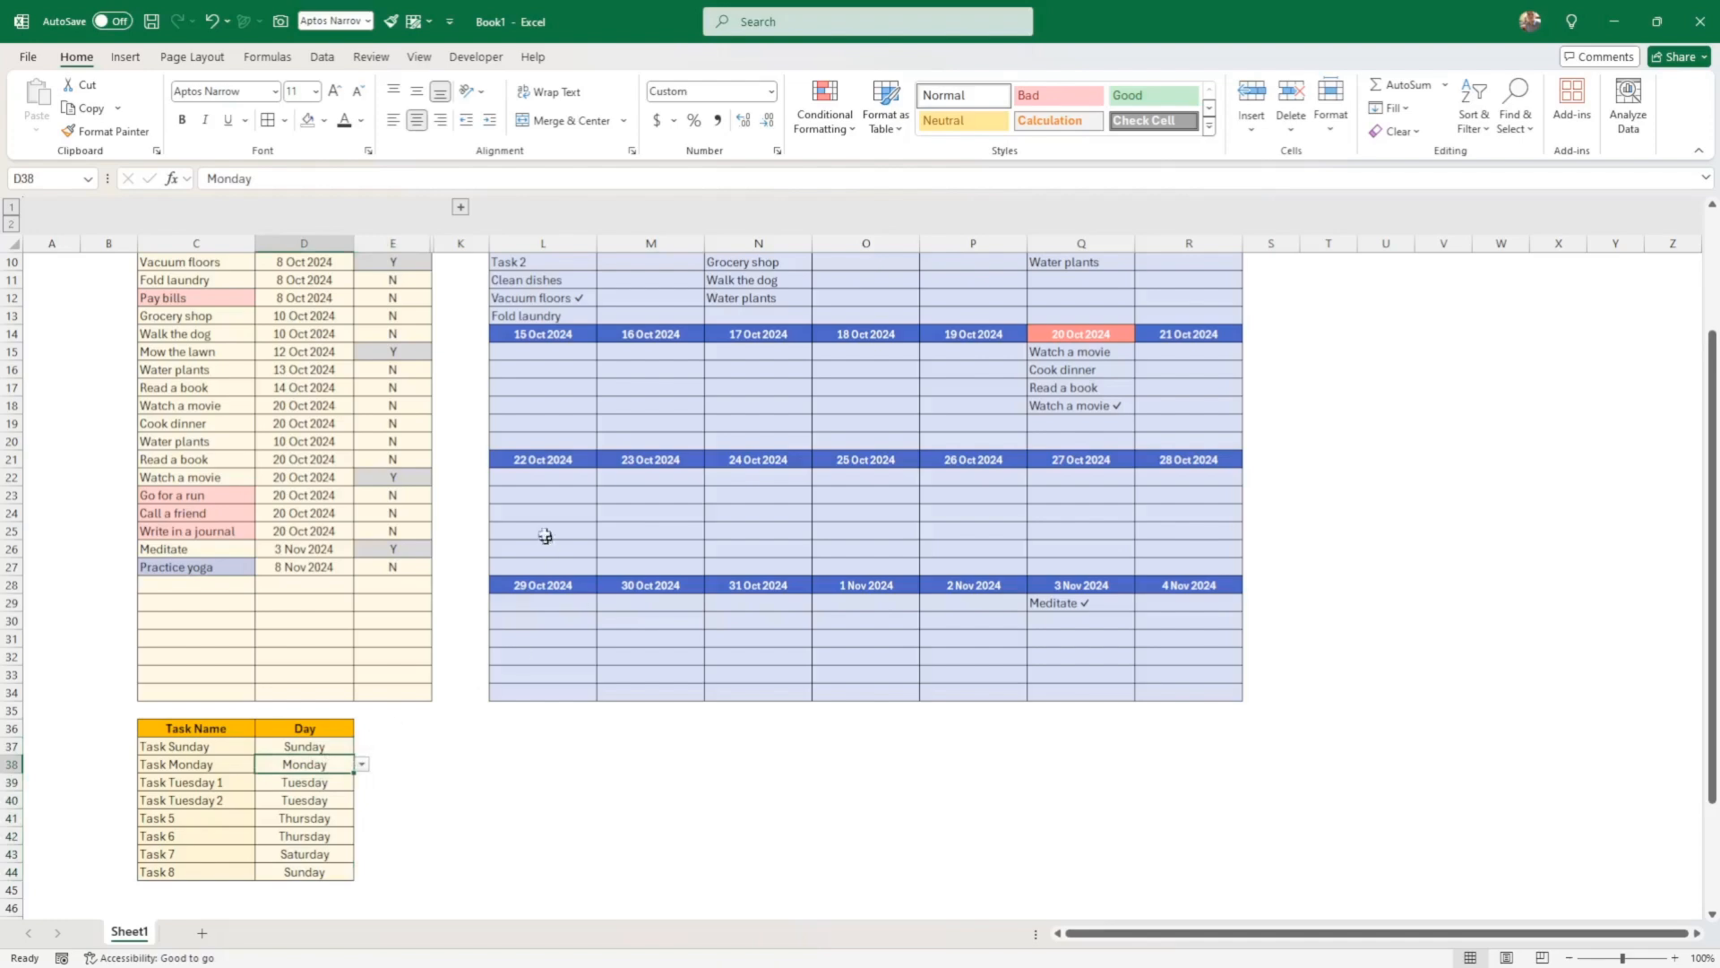
scroll(600, 537, "up", 2)
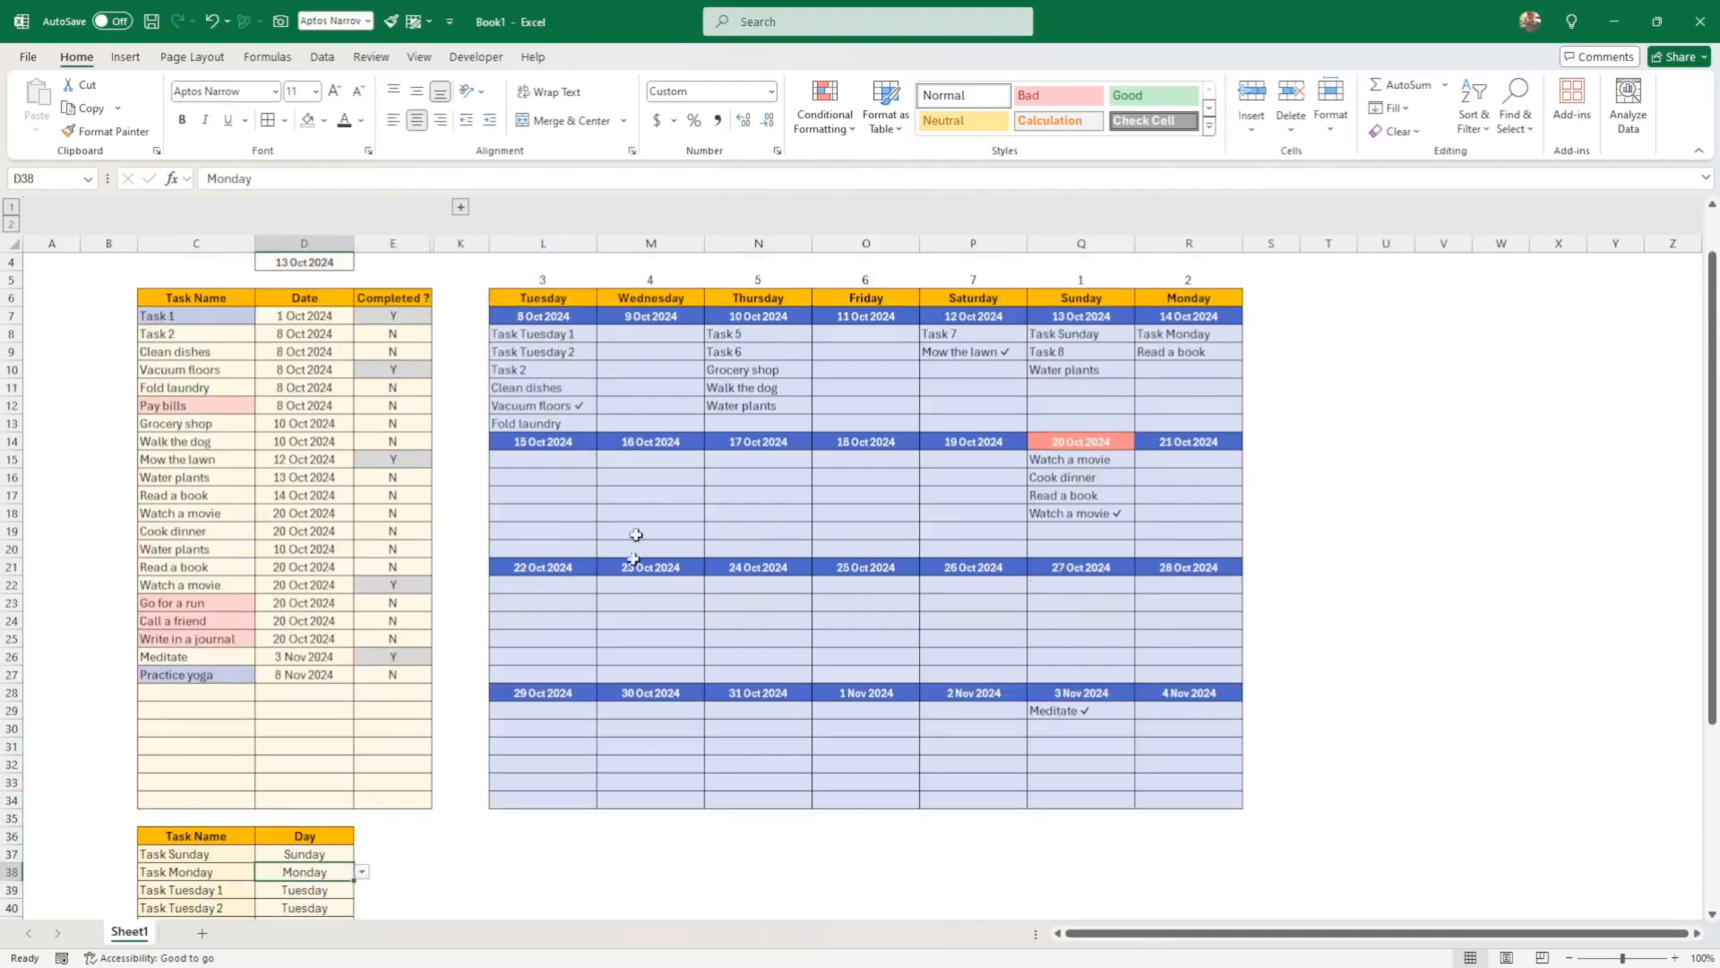
scroll(515, 681, "down", 3)
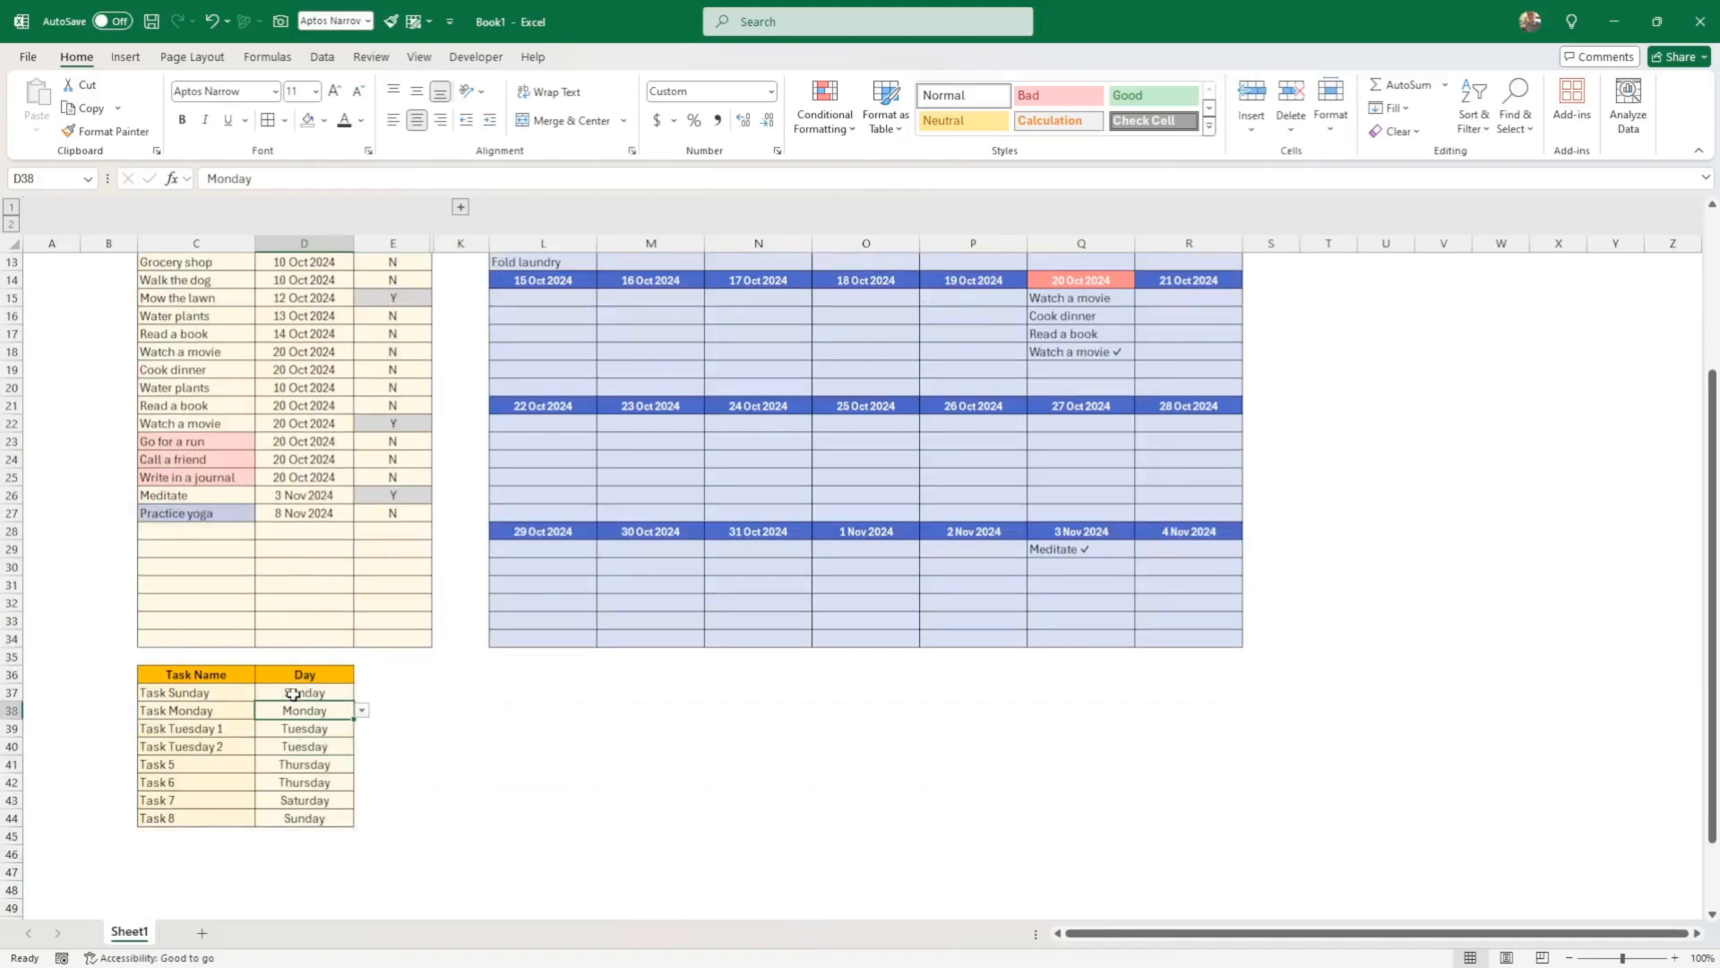
left_click(293, 694)
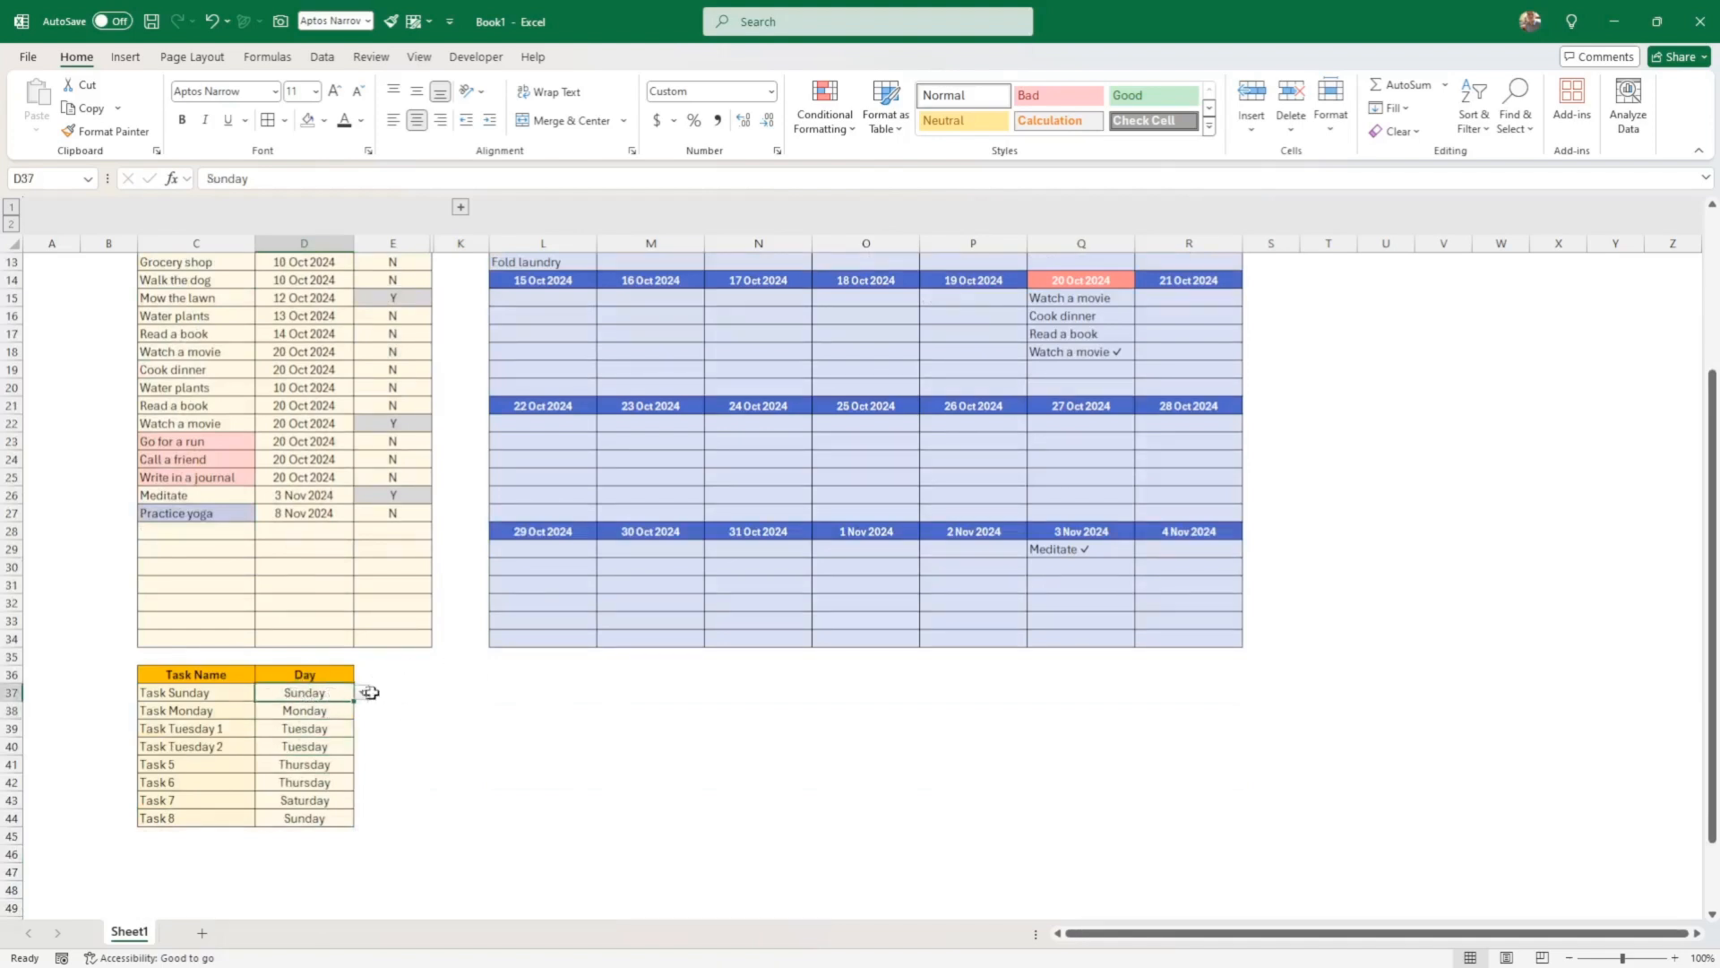
left_click_drag(367, 694, 573, 696)
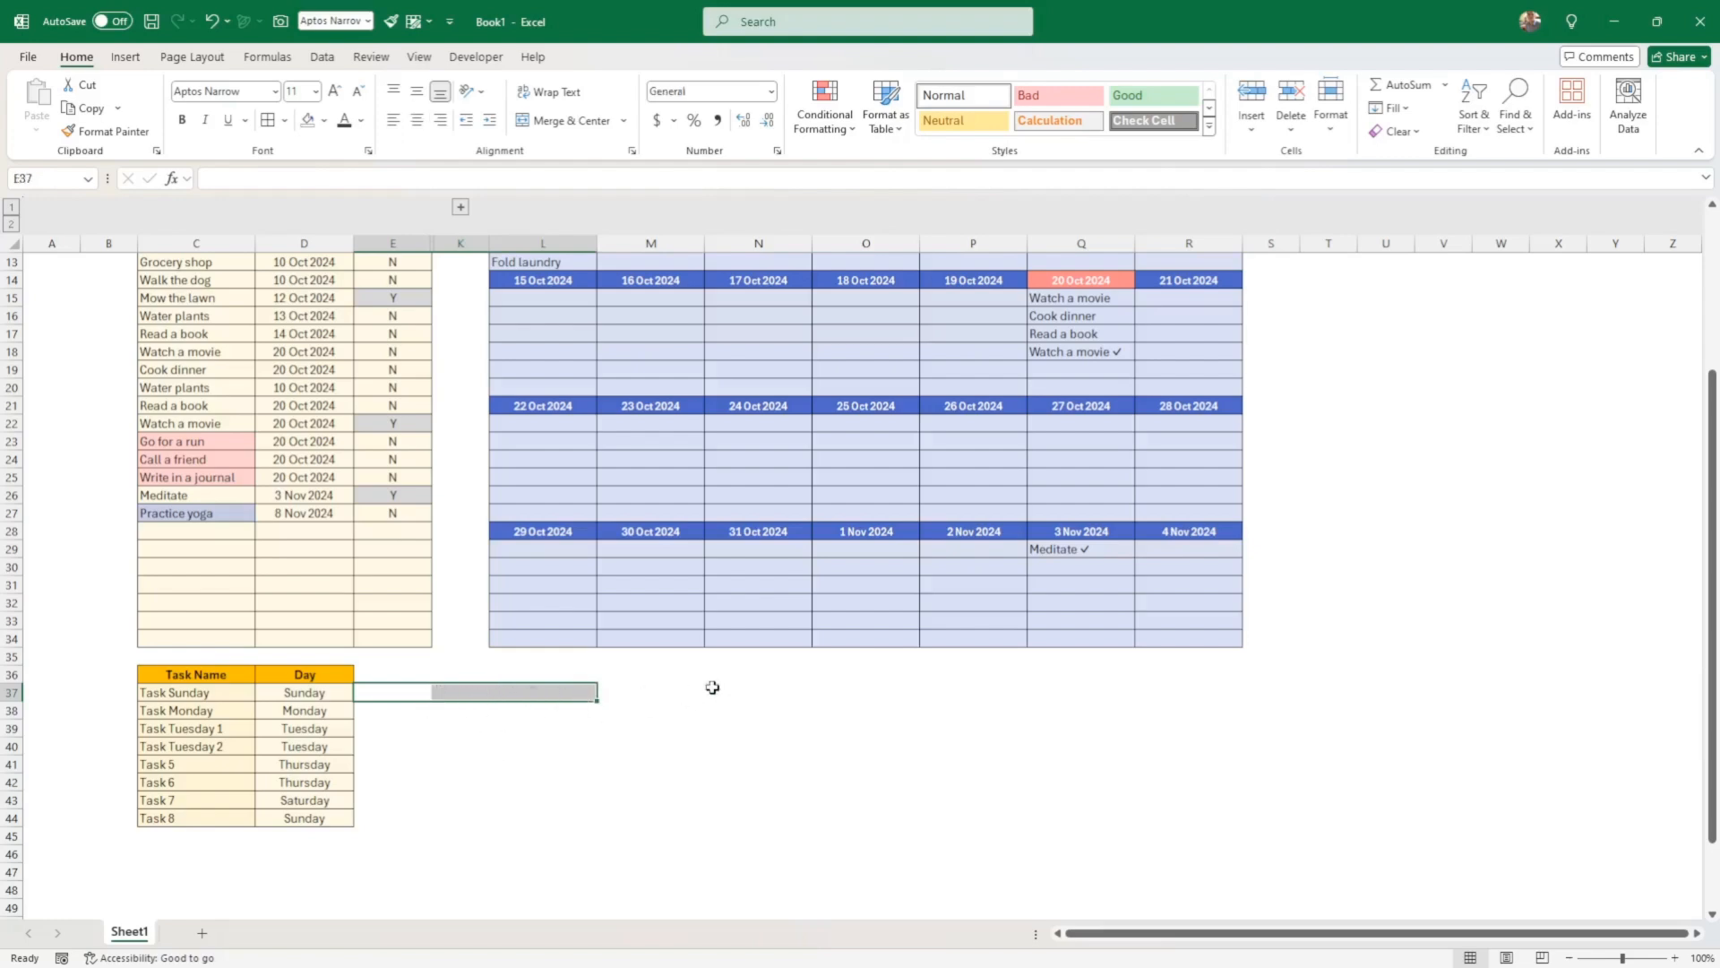
scroll(742, 700, "up", 3)
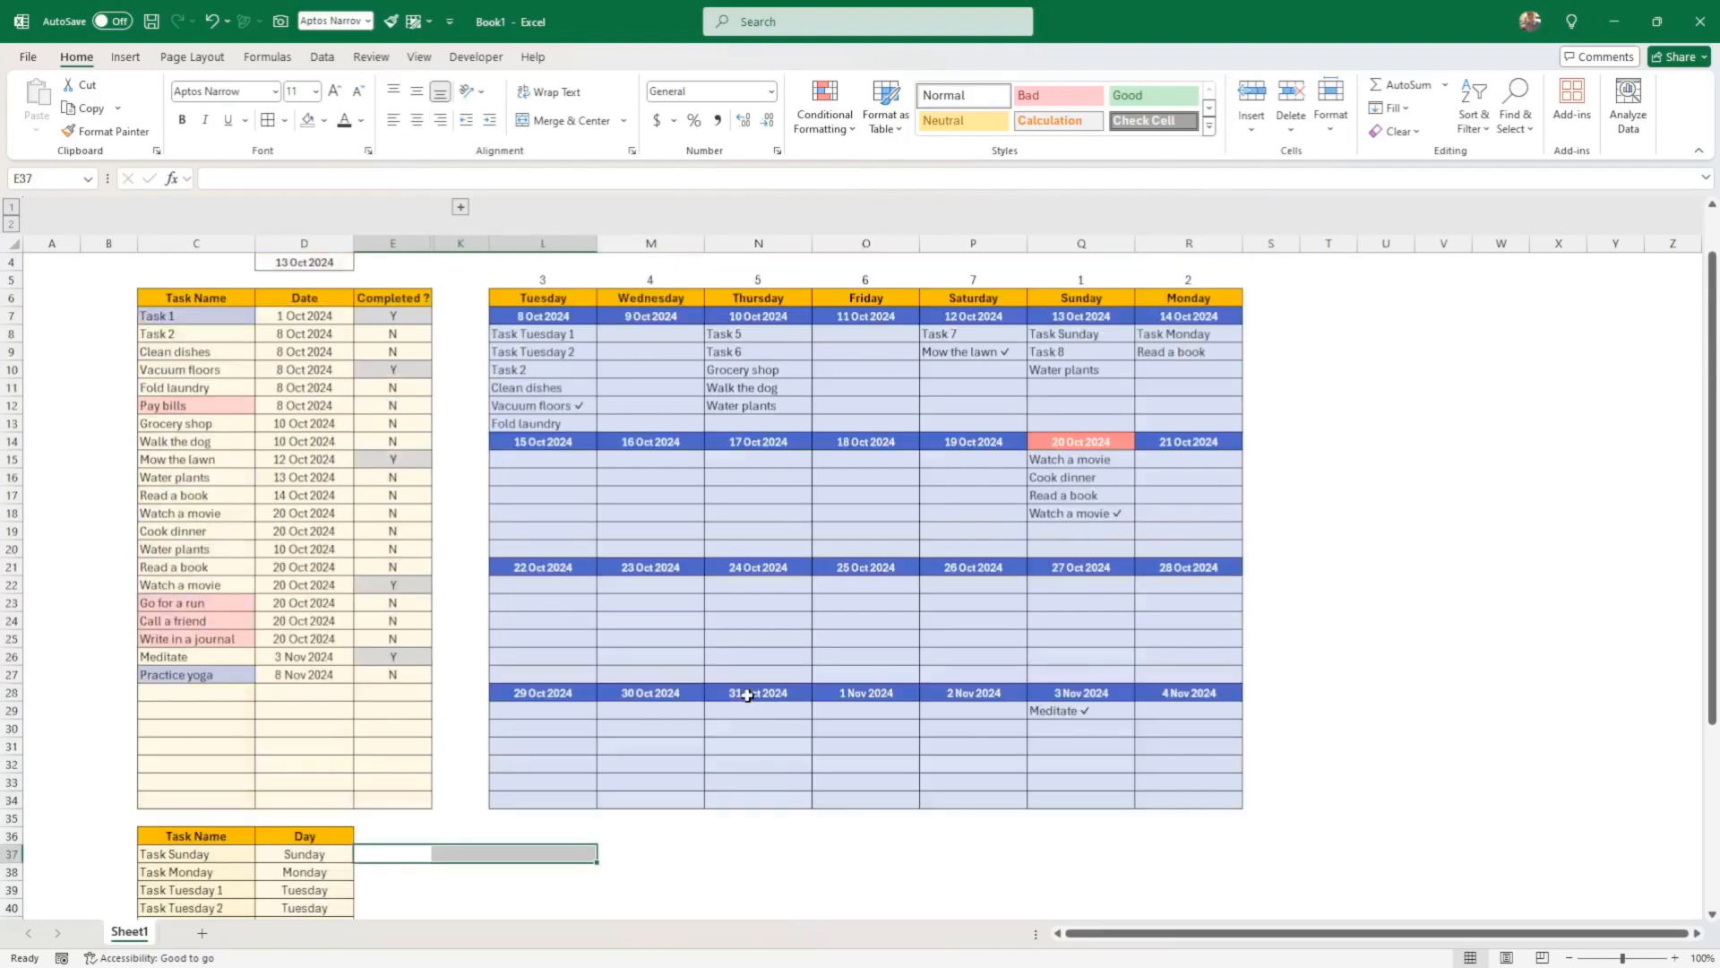
scroll(836, 607, "up", 1)
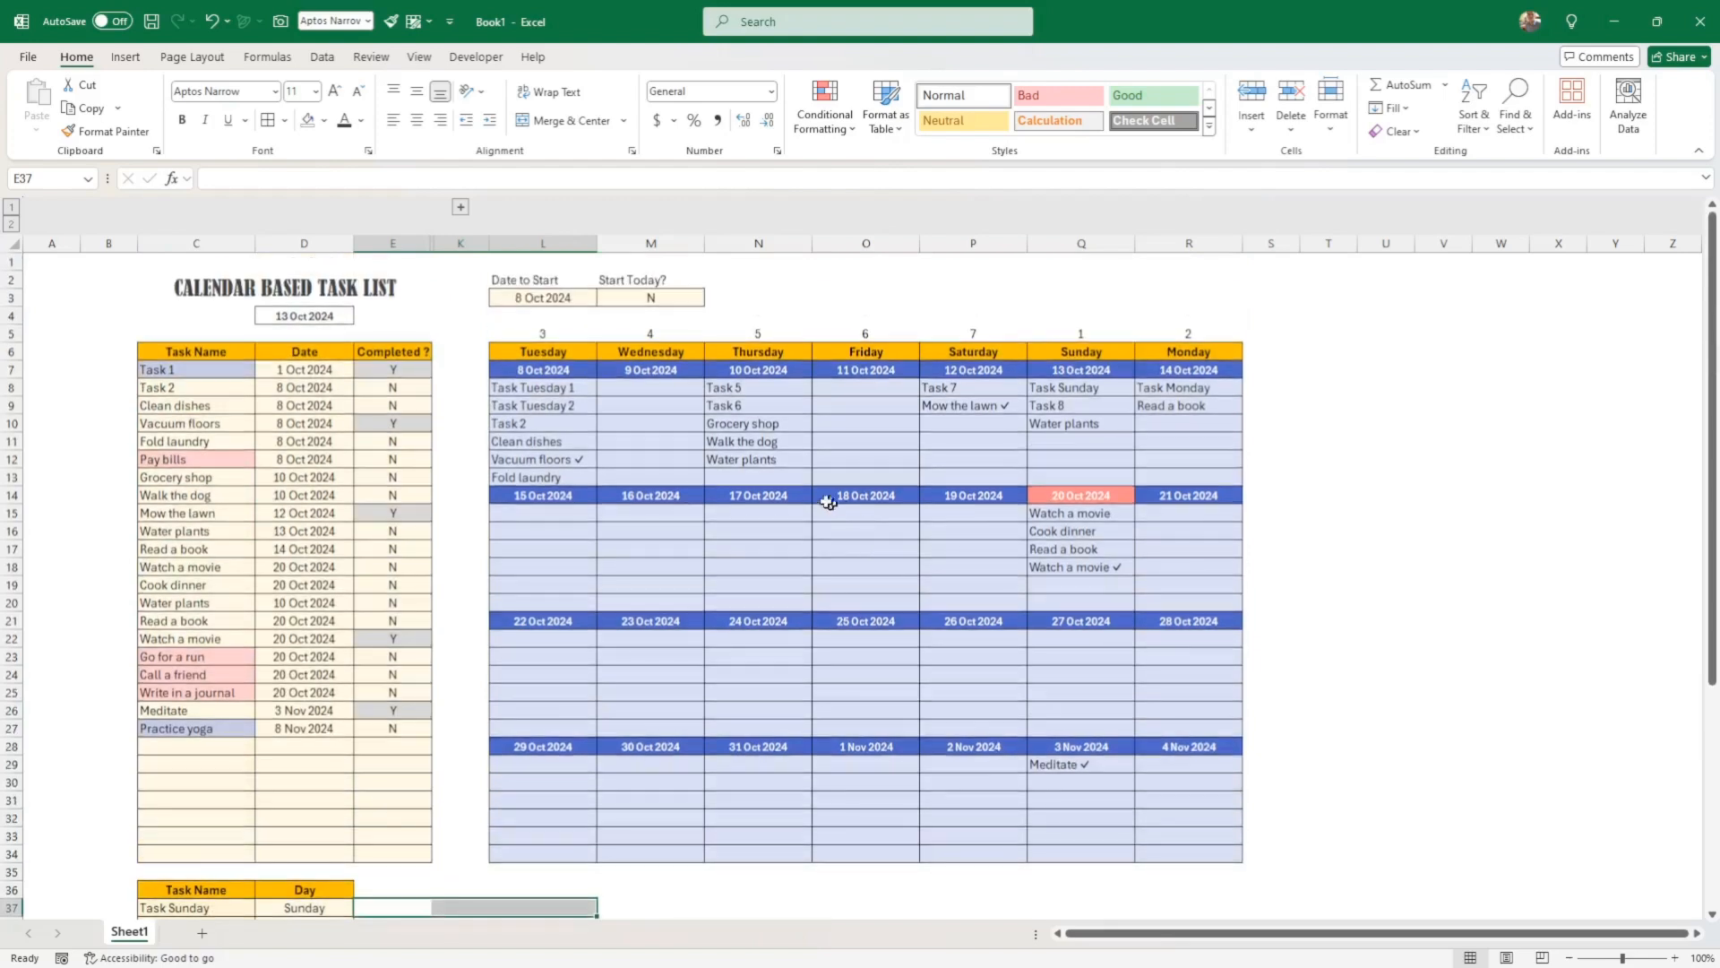
scroll(810, 502, "down", 5)
left_click(798, 607)
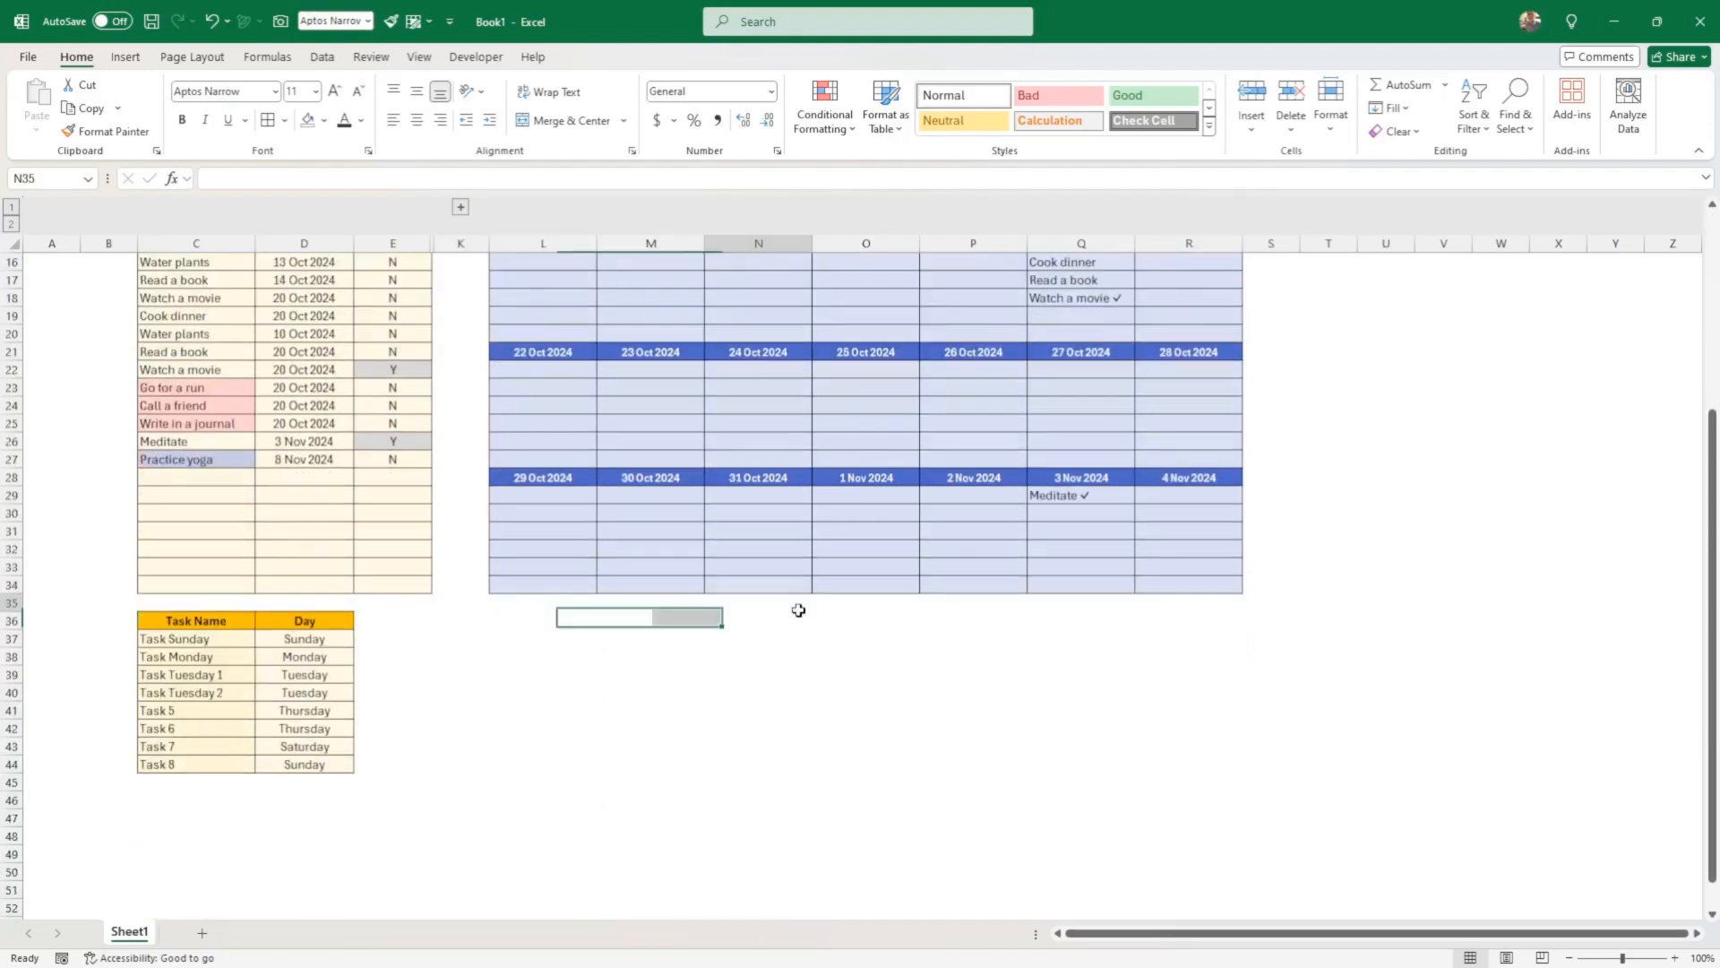
Expand the grouped helper columns F to J and review the day numbers beside the recurring task list
left_click(460, 208)
scroll(682, 530, "up", 5)
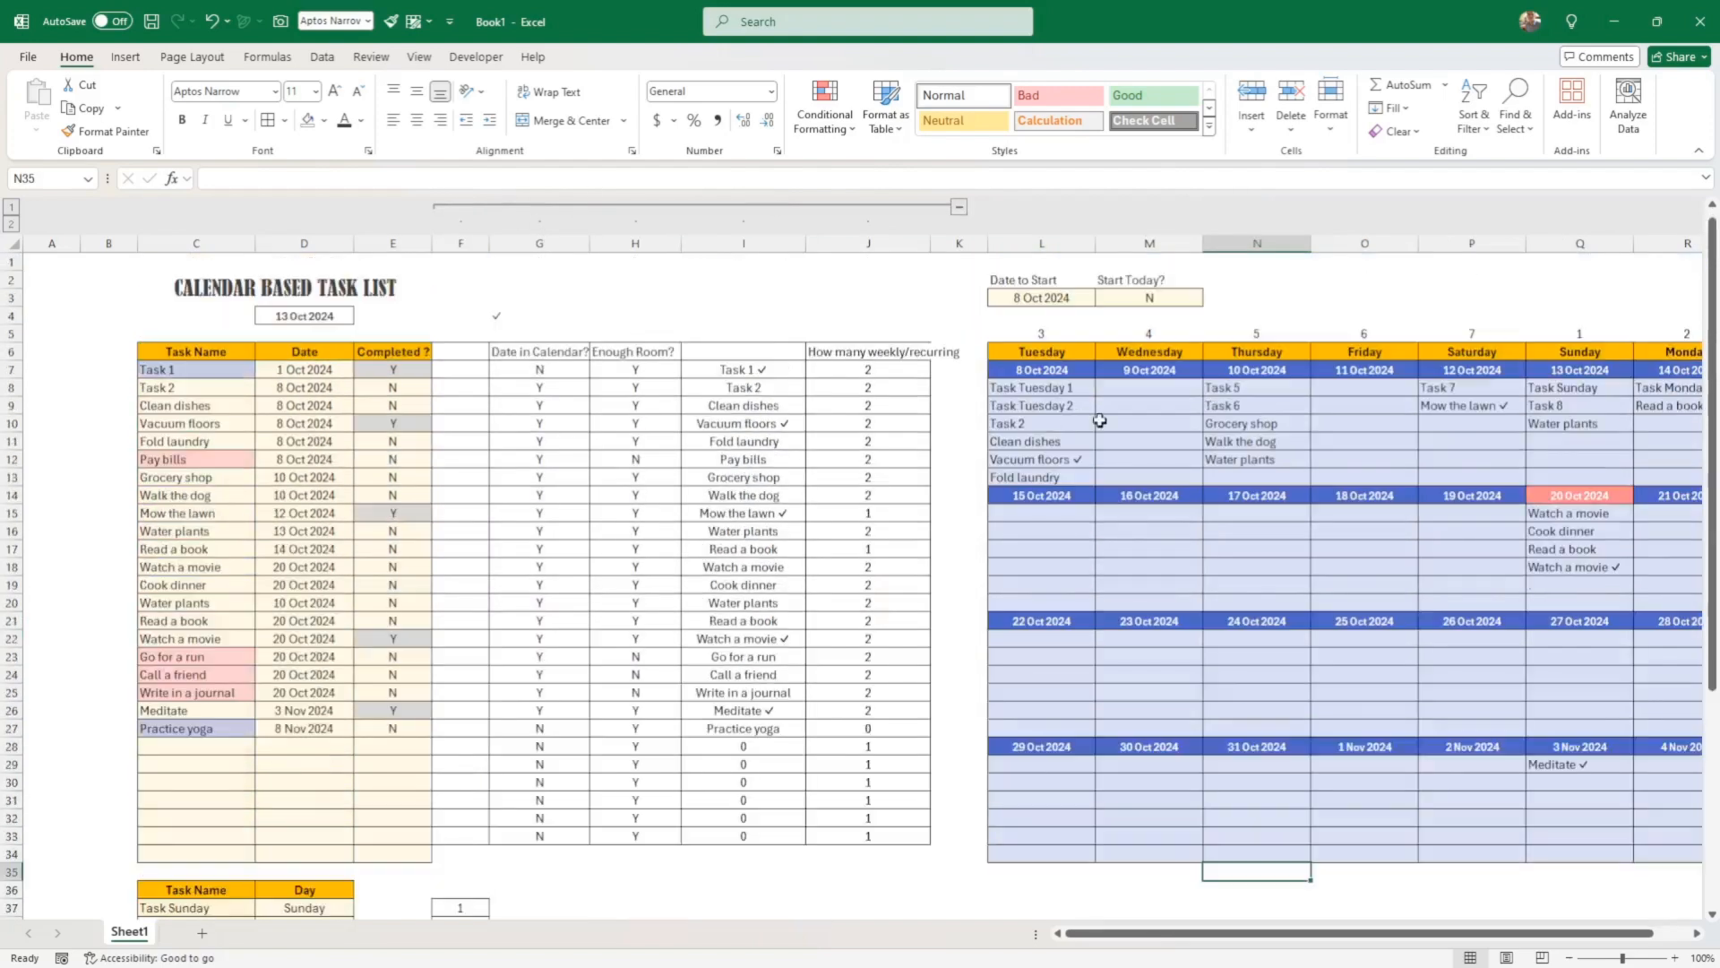
scroll(936, 452, "down", 4)
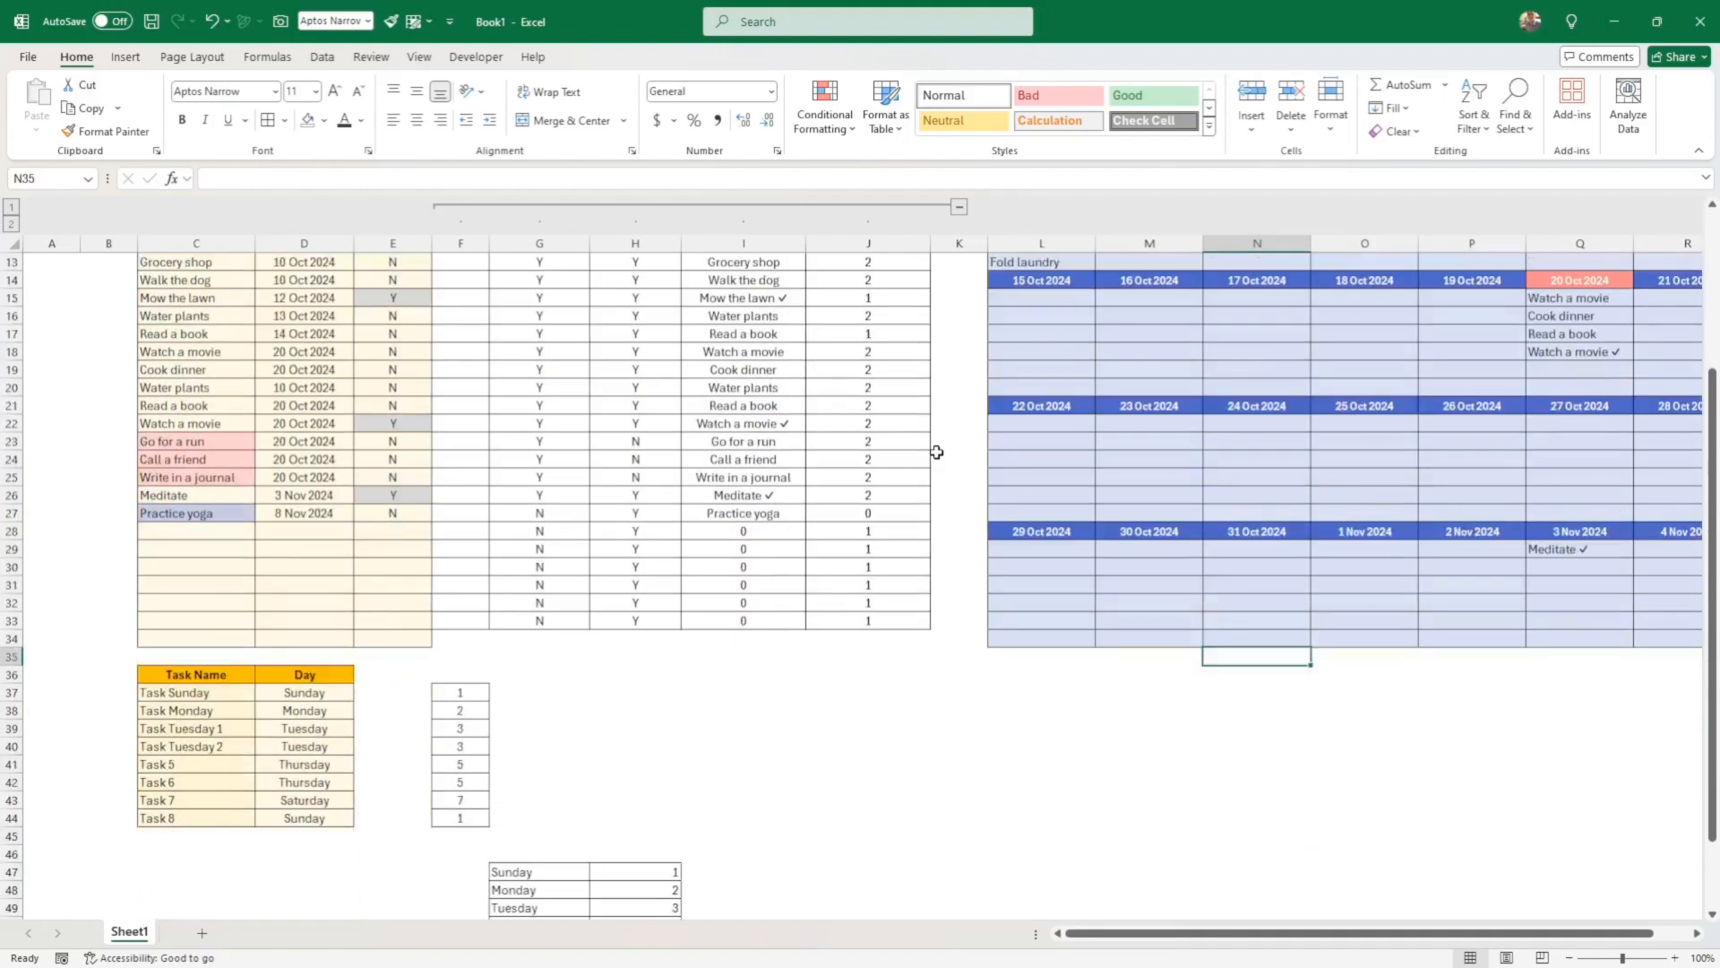
left_click(738, 620)
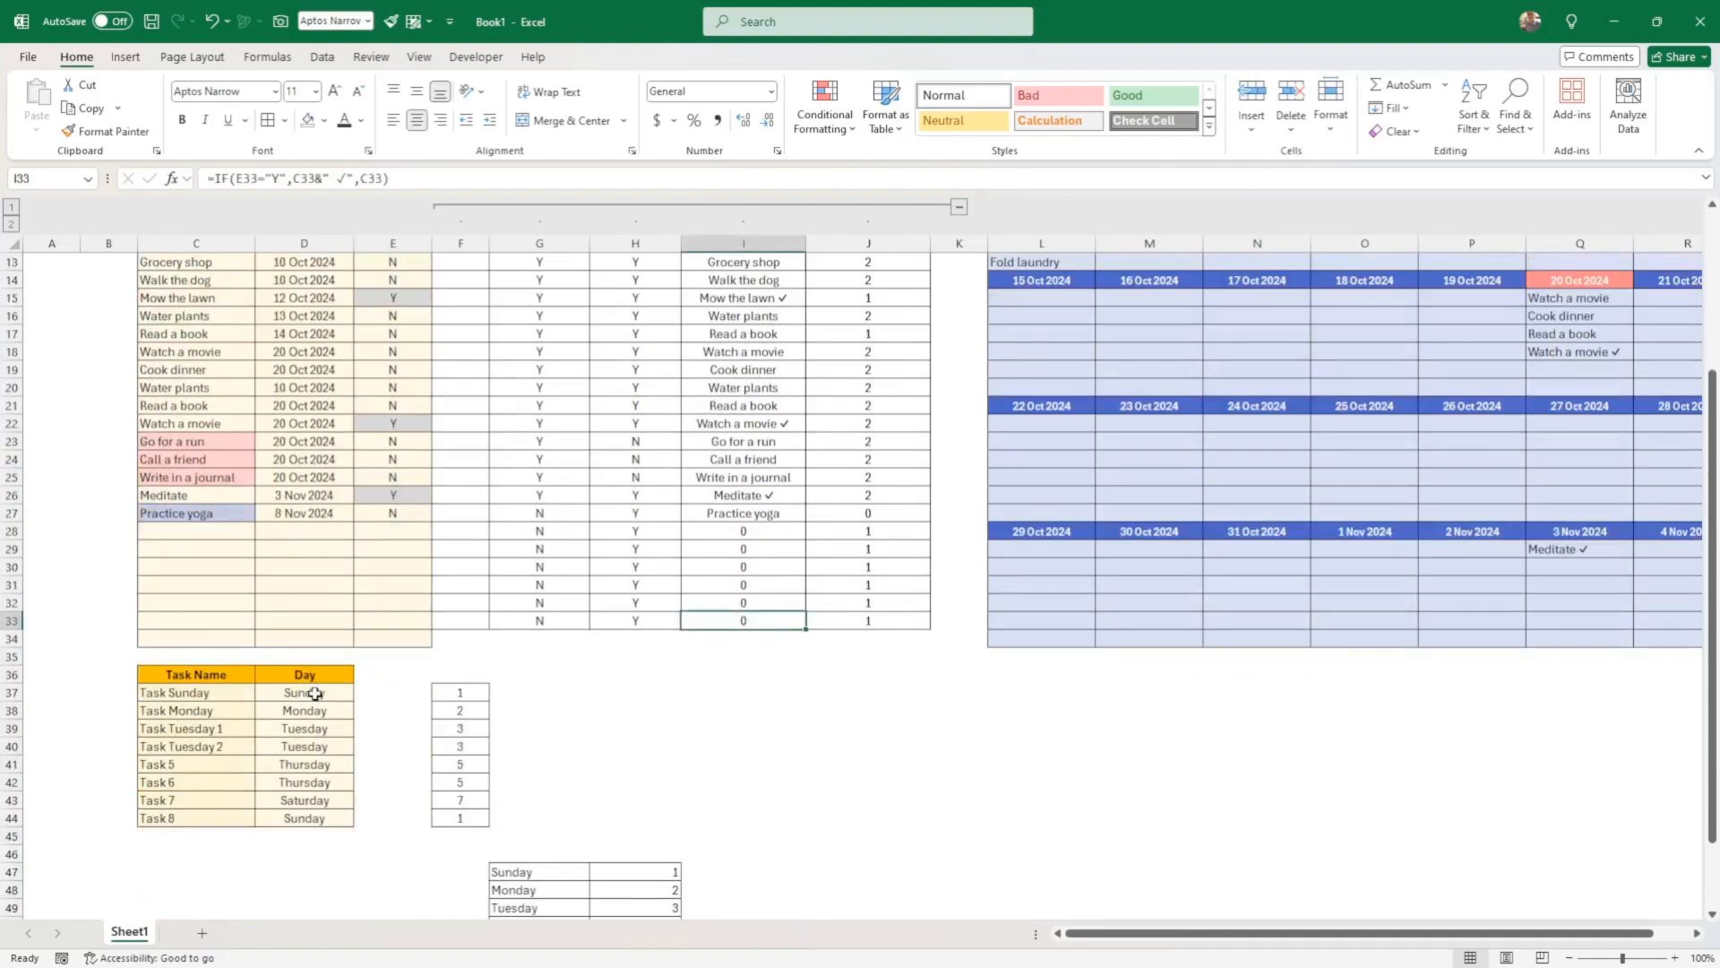
left_click(727, 690)
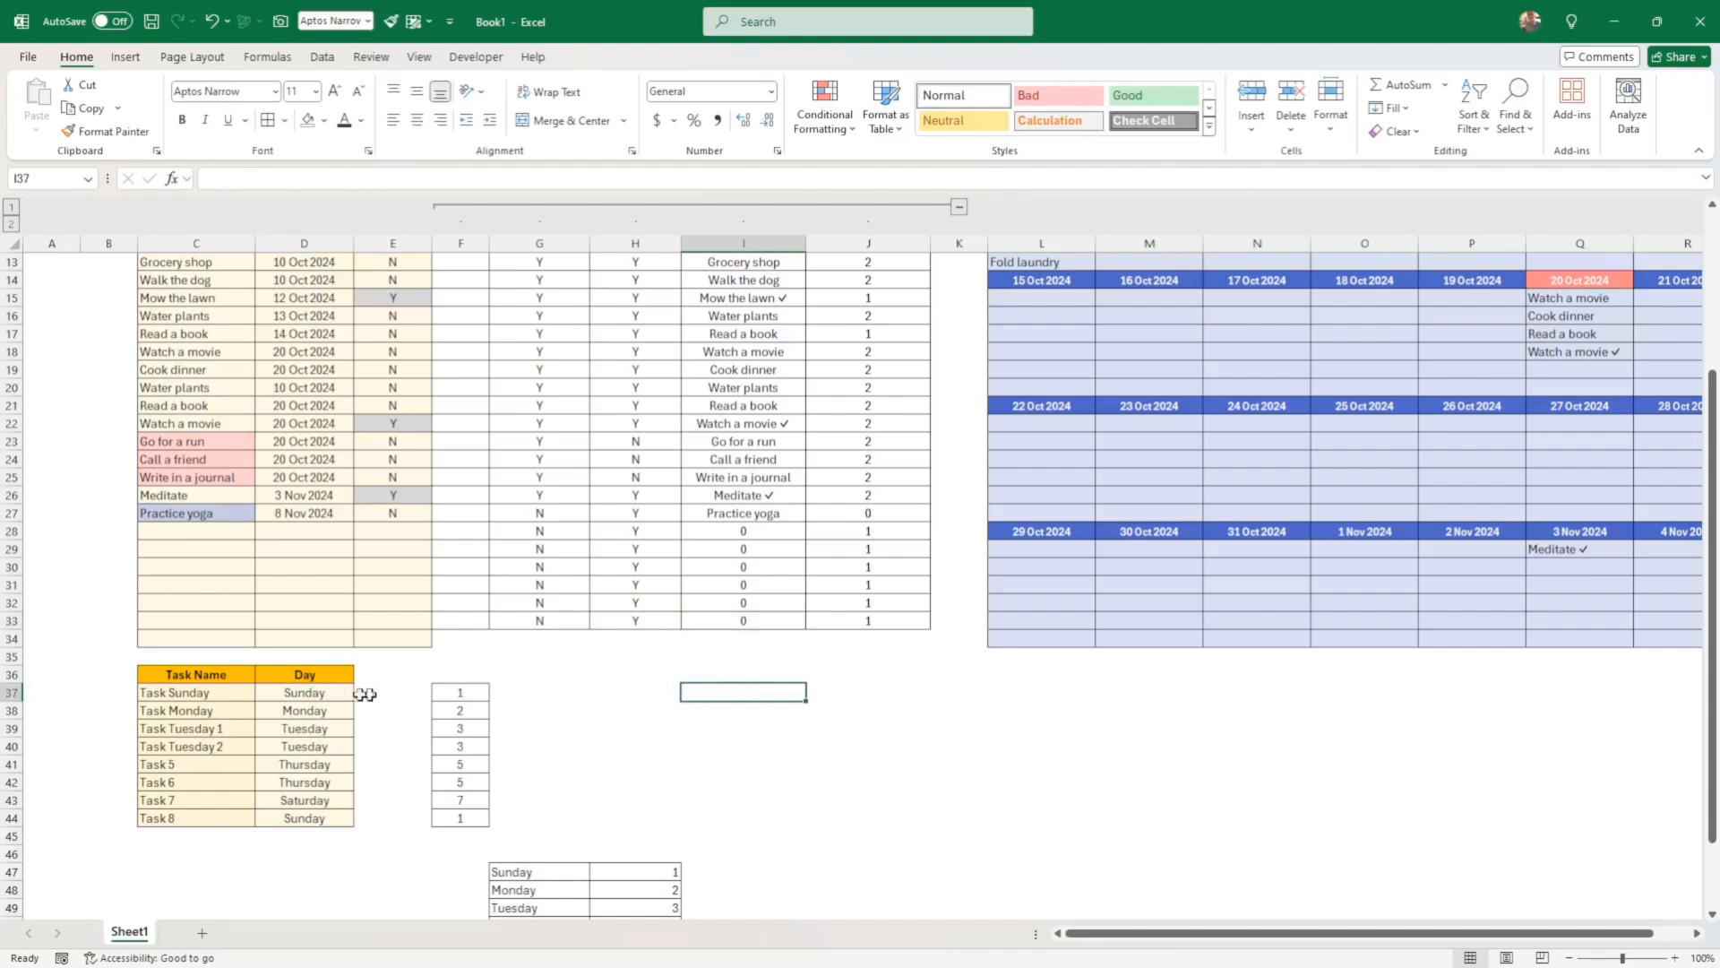
type("=if")
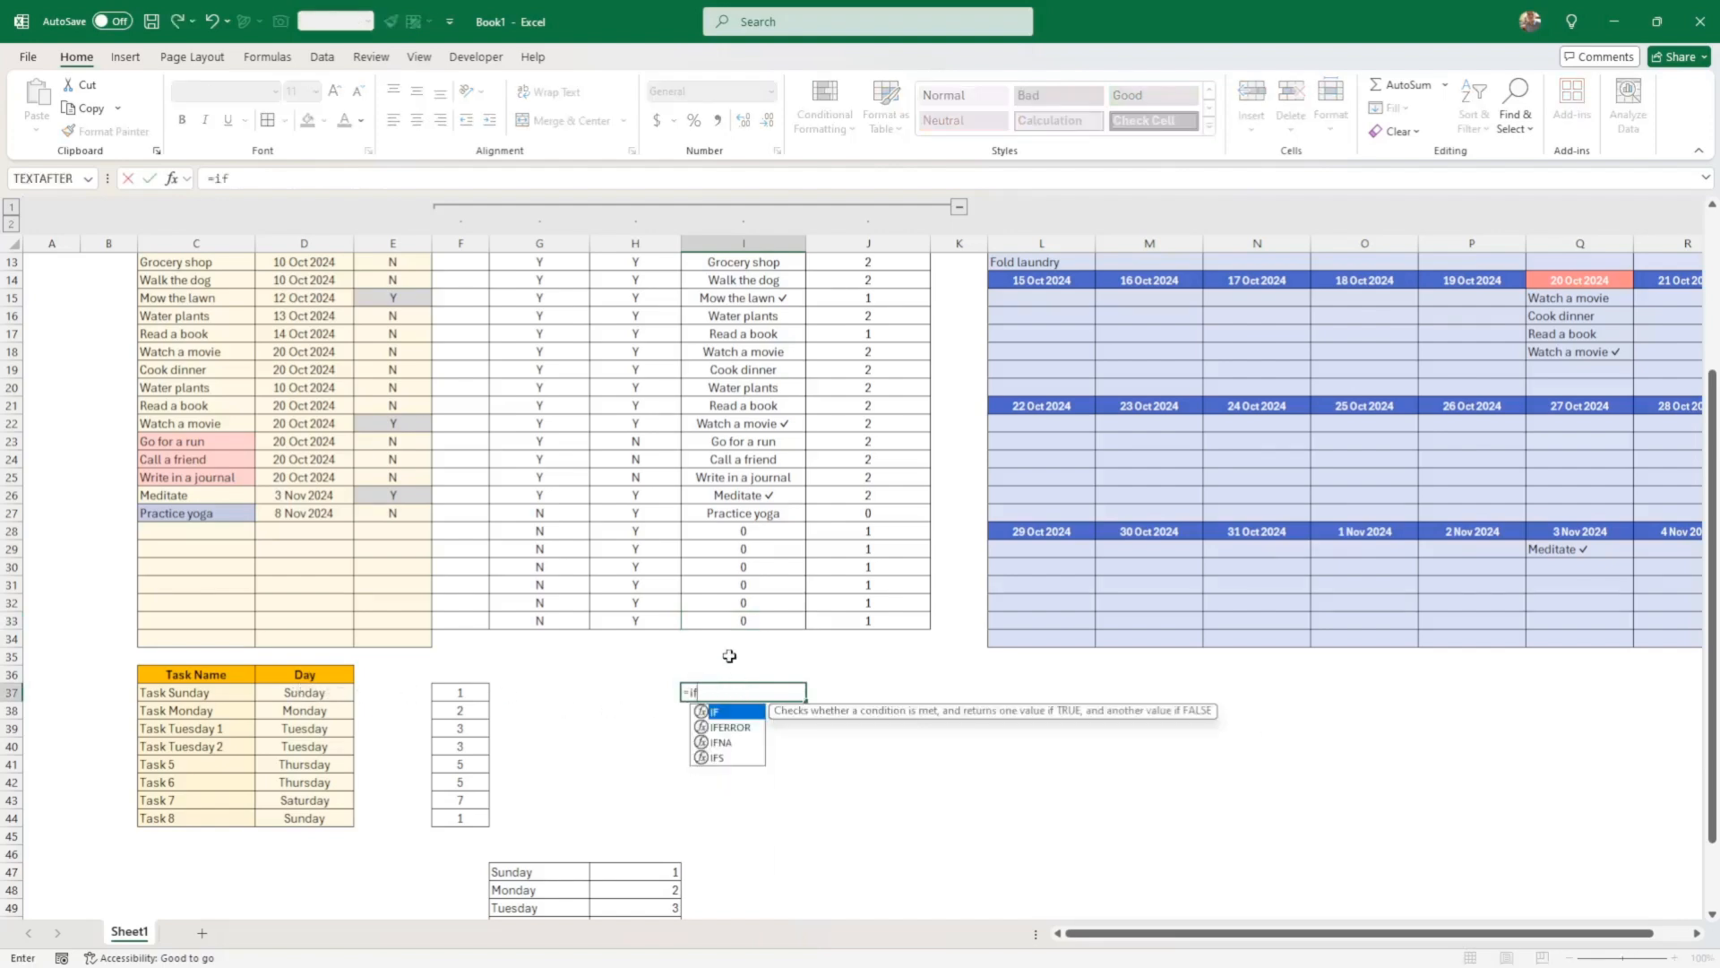
key("BackSpace")
key("BackSpace")
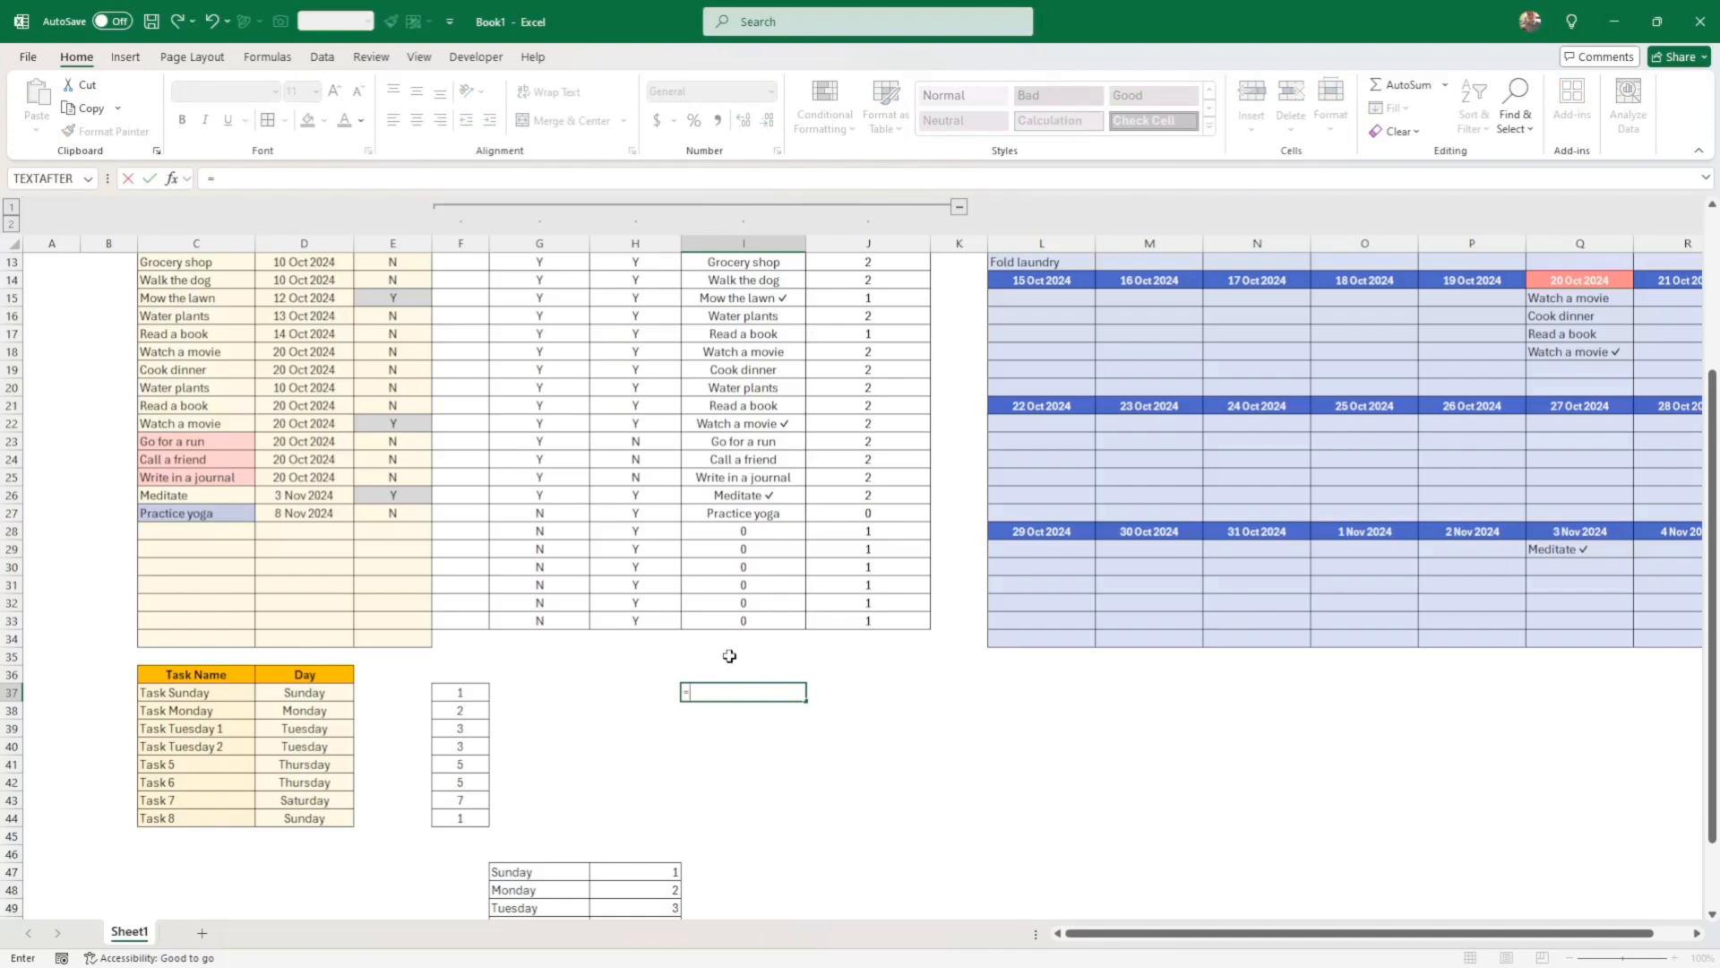
key("BackSpace")
type("=")
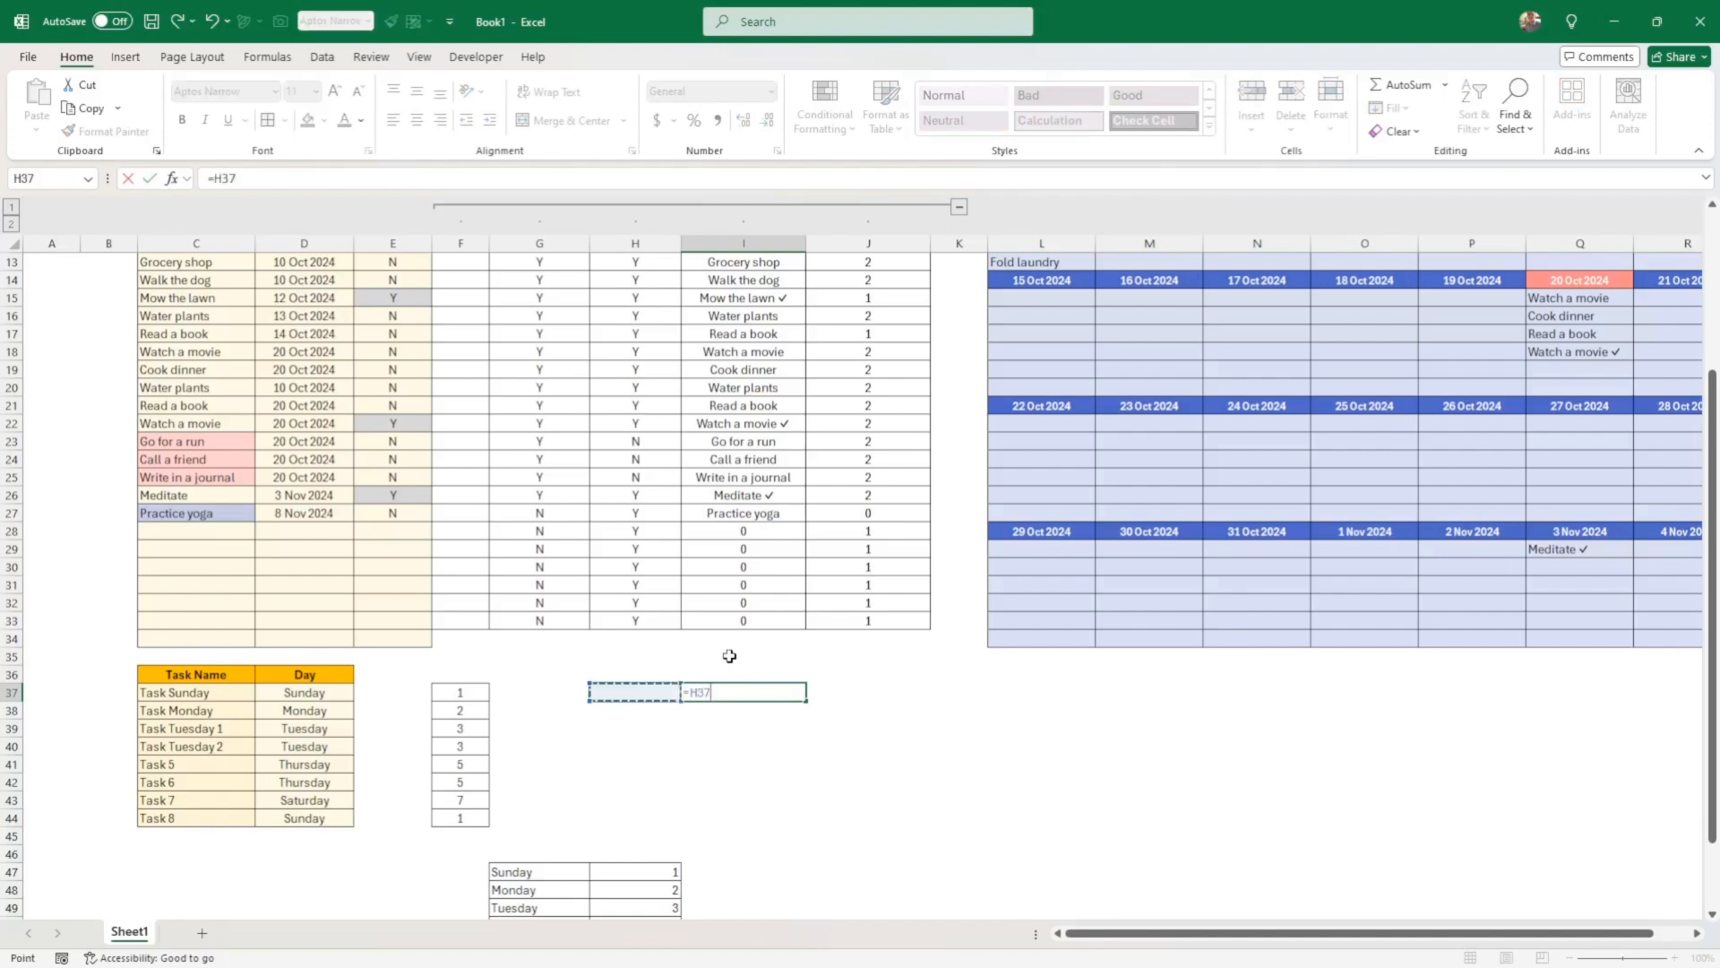
key("Left")
key("Left")
key("Left")
key("Left")
key("Left")
key("Left")
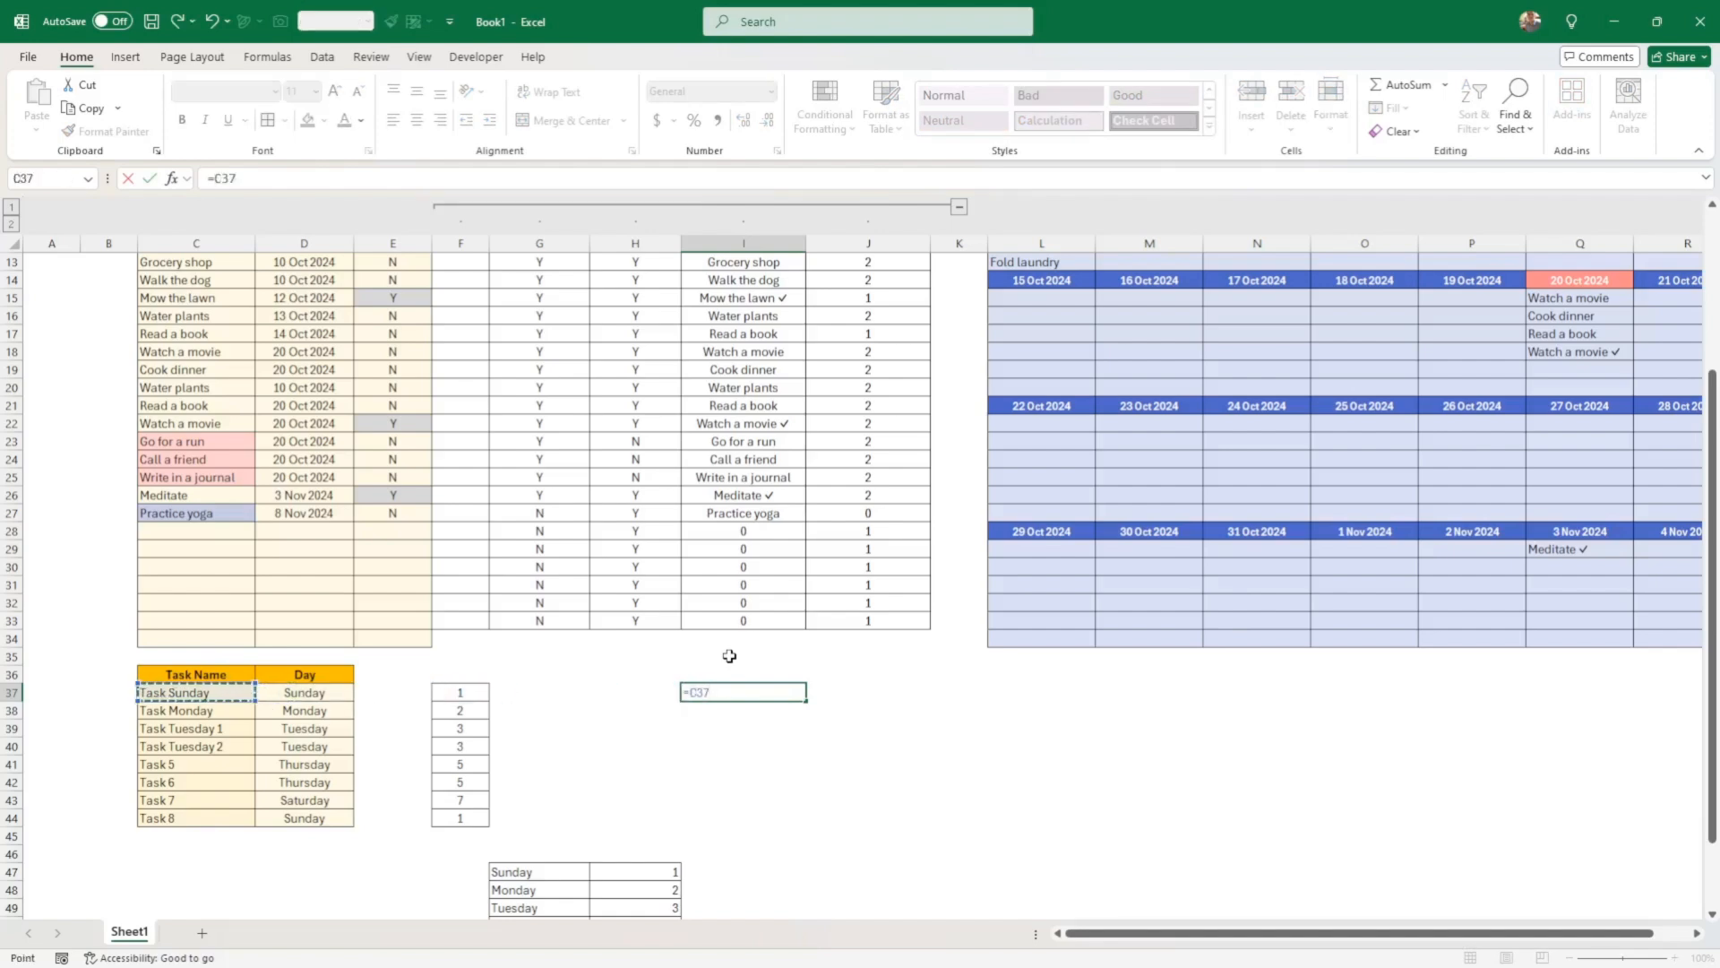
key("BackSpace")
key("BackSpace")
key("BackSpace")
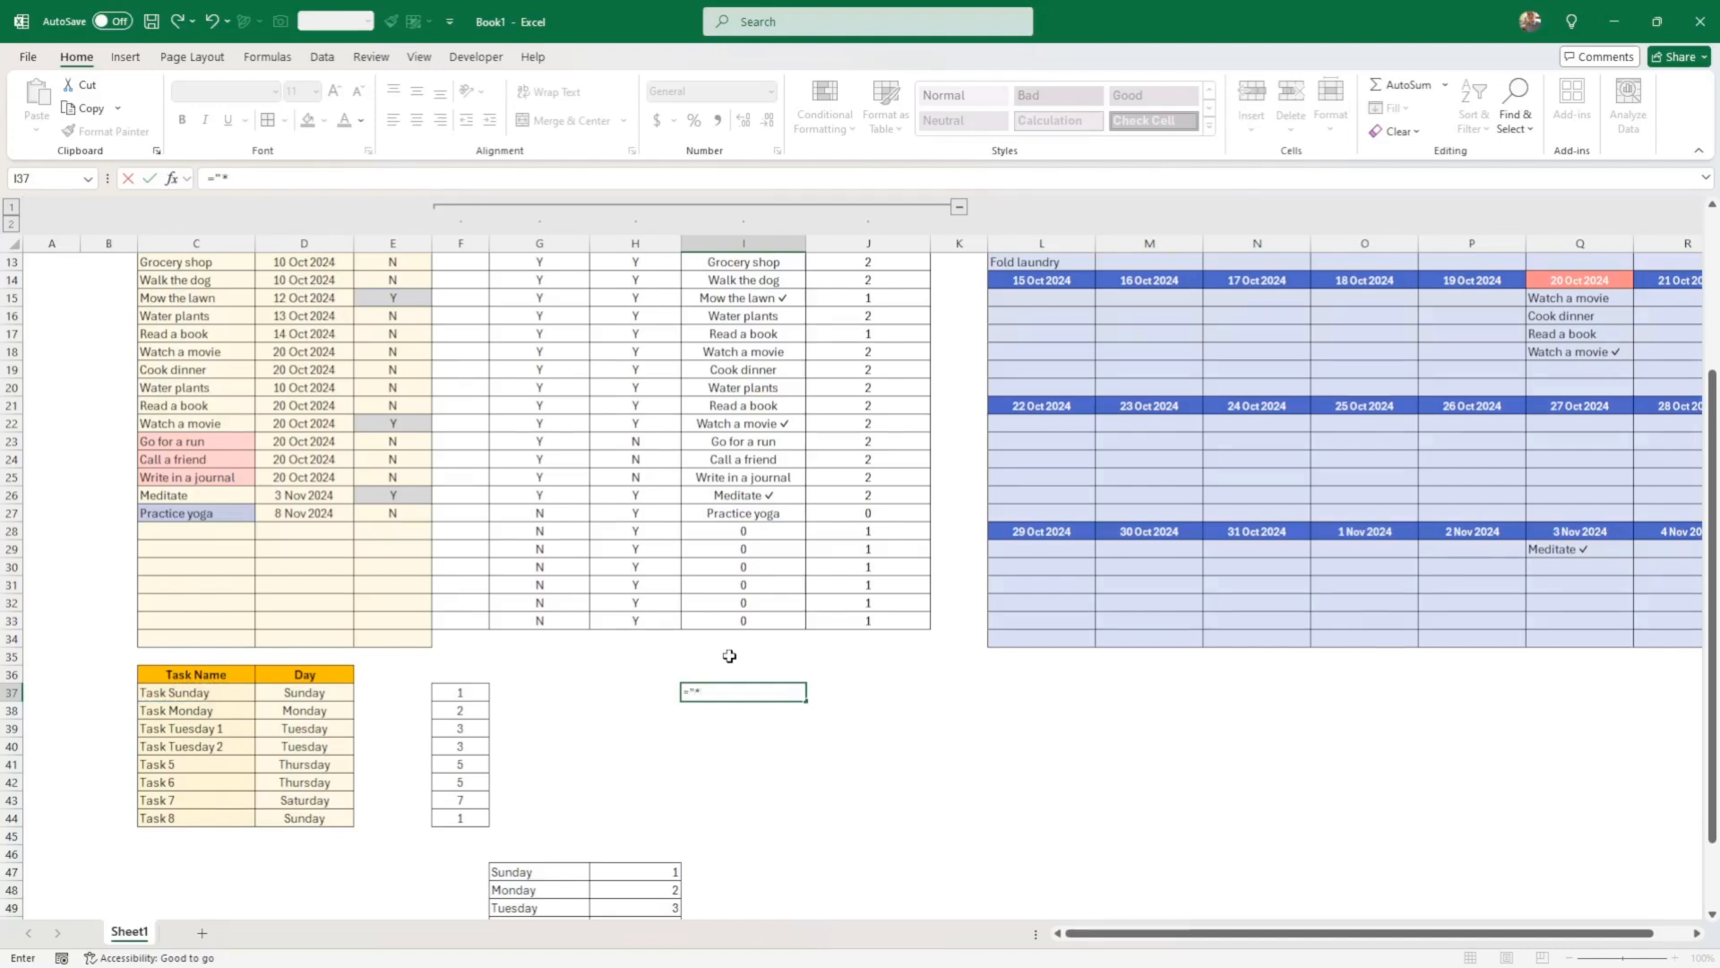
type("\"*")
key("shift+space")
key("BackSpace")
key("BackSpace")
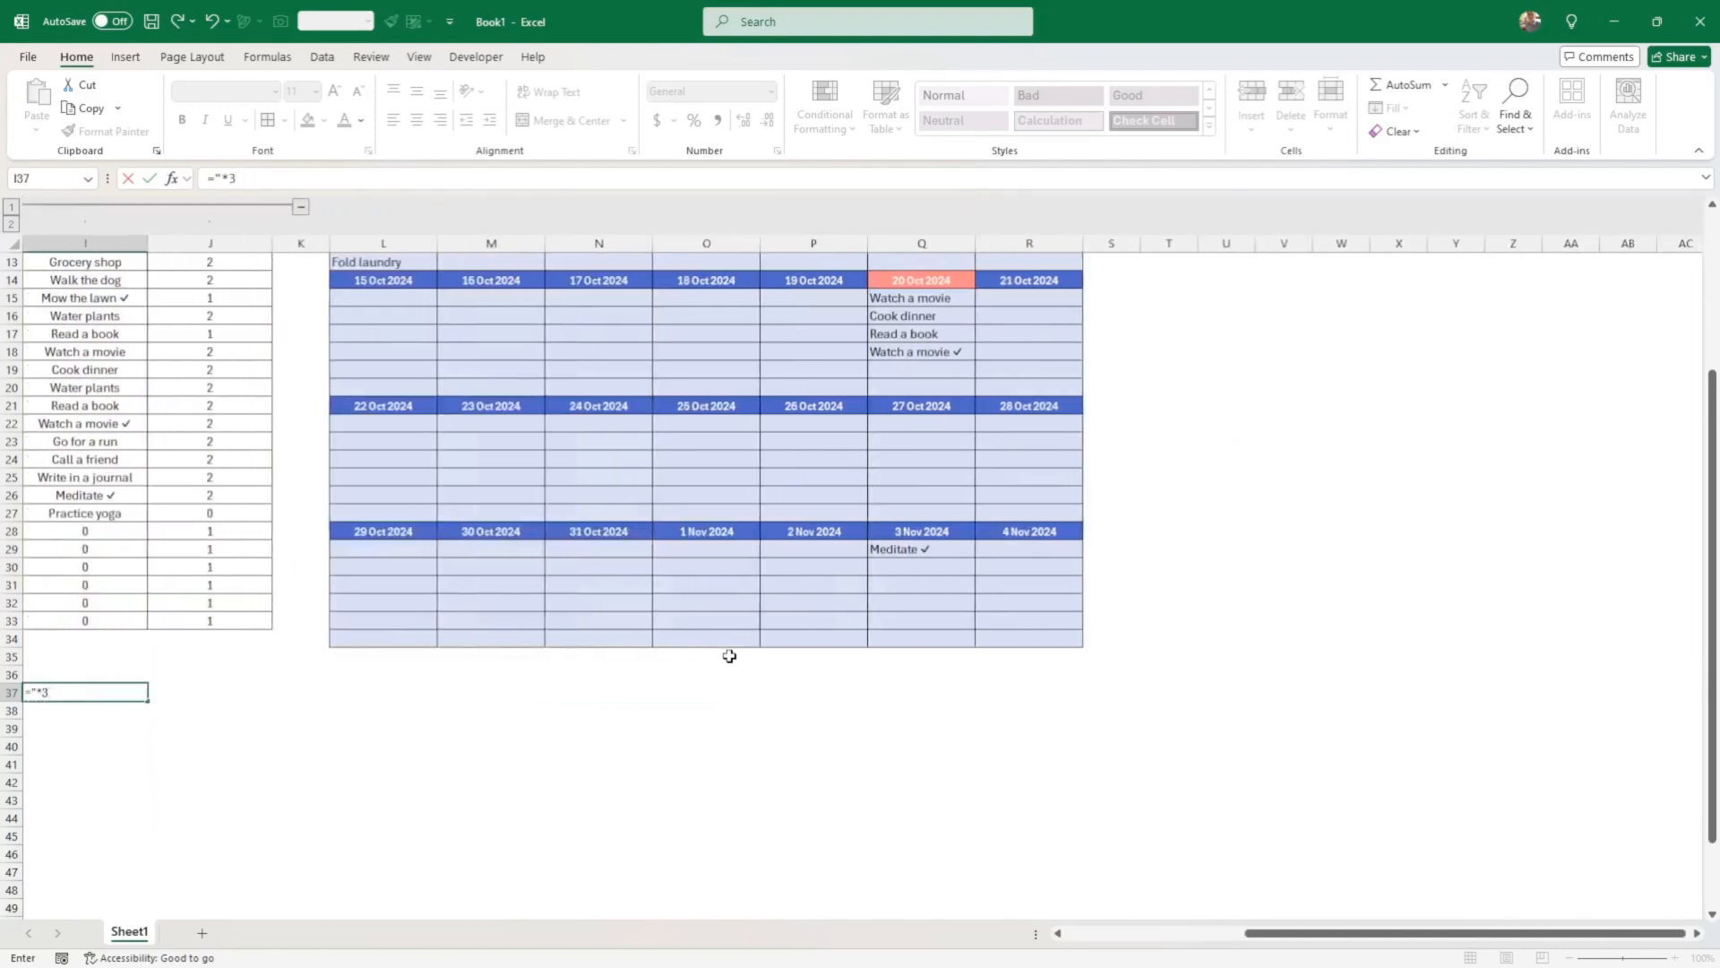
key("Escape")
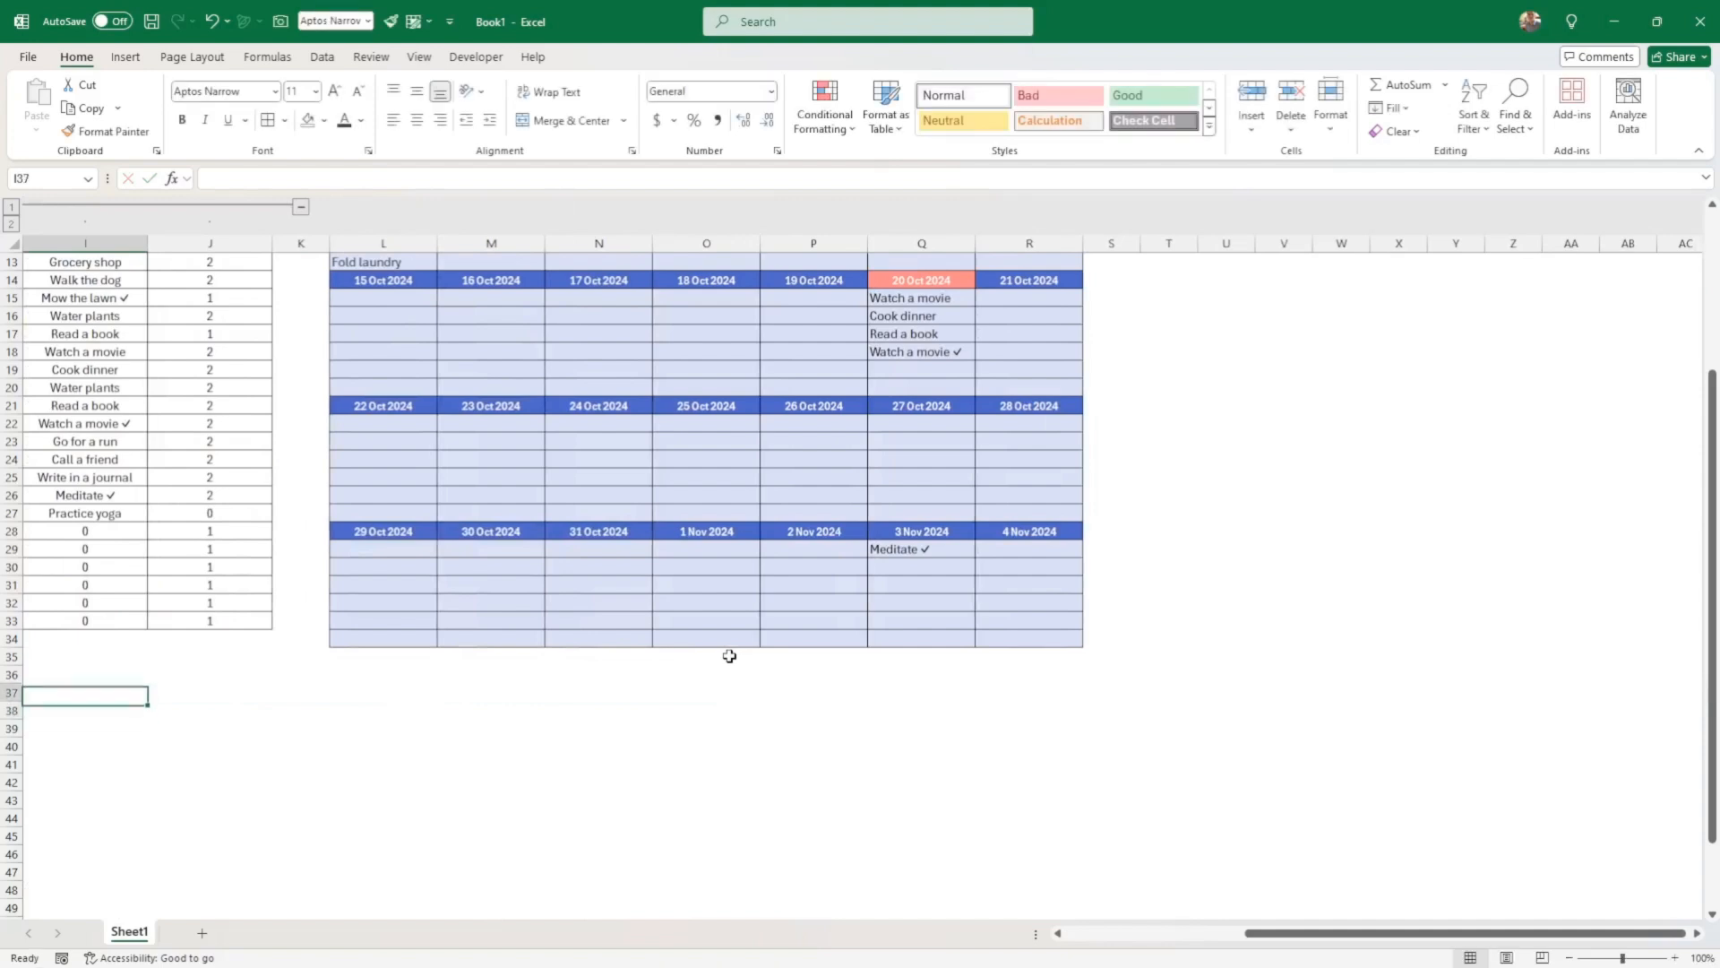
Enter the formula ="* "&C37 in I37 to prefix the first recurring task name with an asterisk
key("Left")
key("Left")
key("Left")
key("Left")
key("Right")
key("Right")
key("Right")
key("Right")
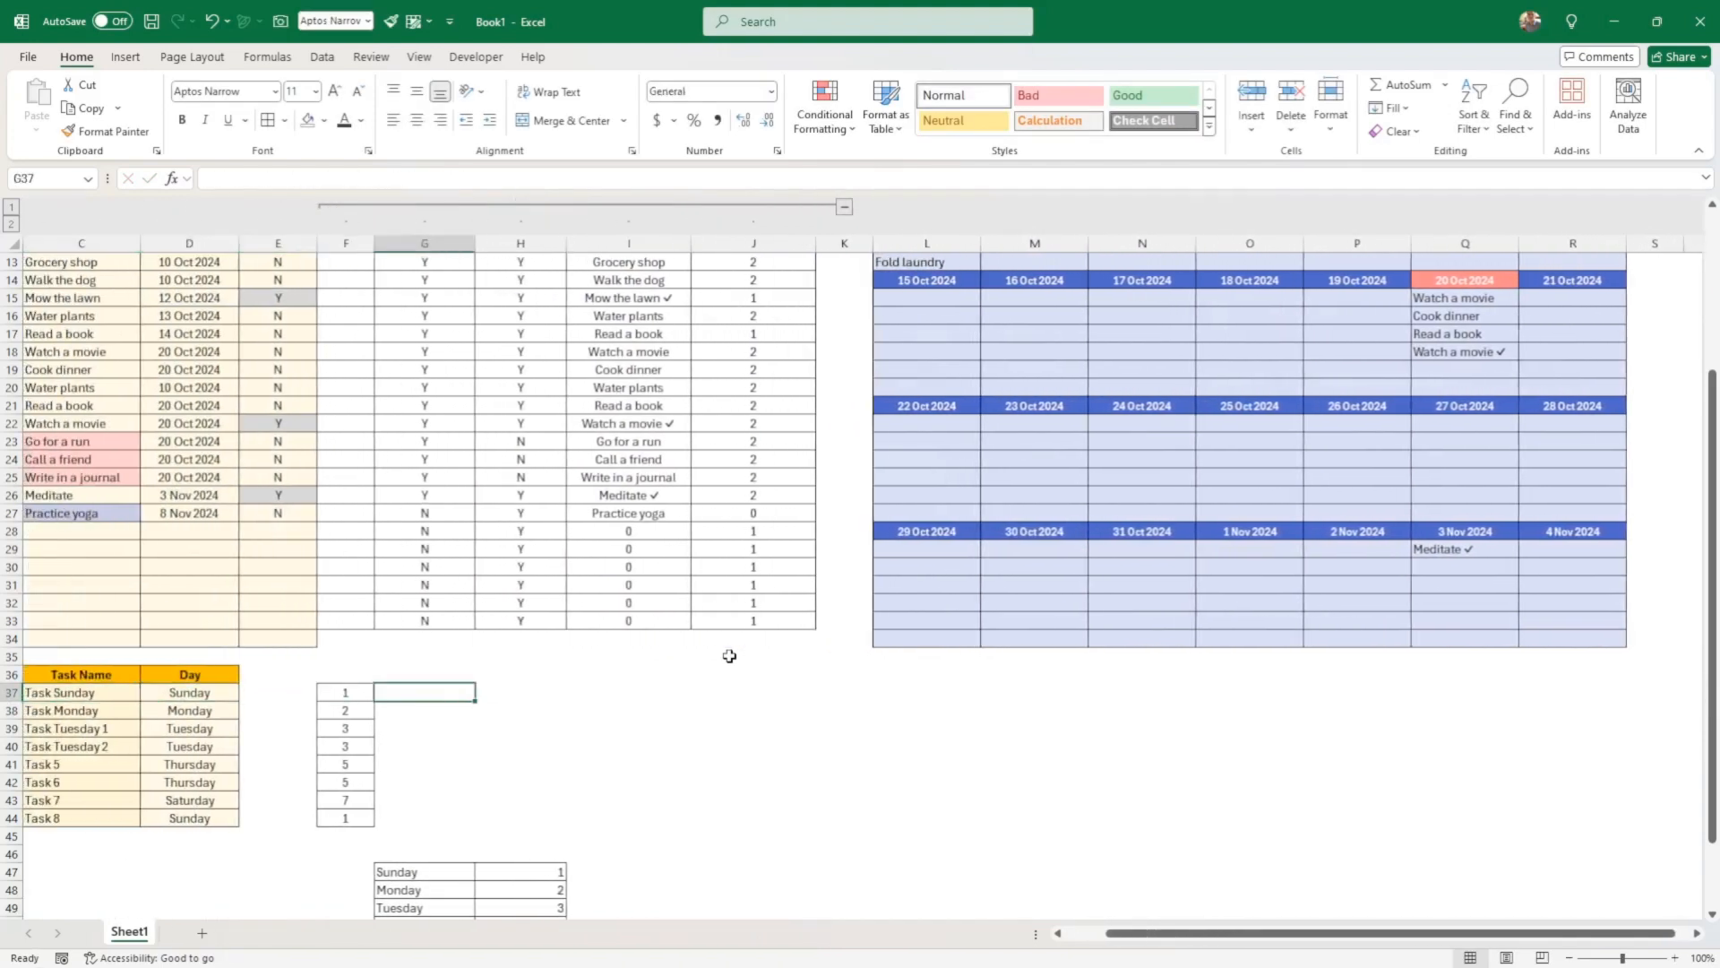
type("=")
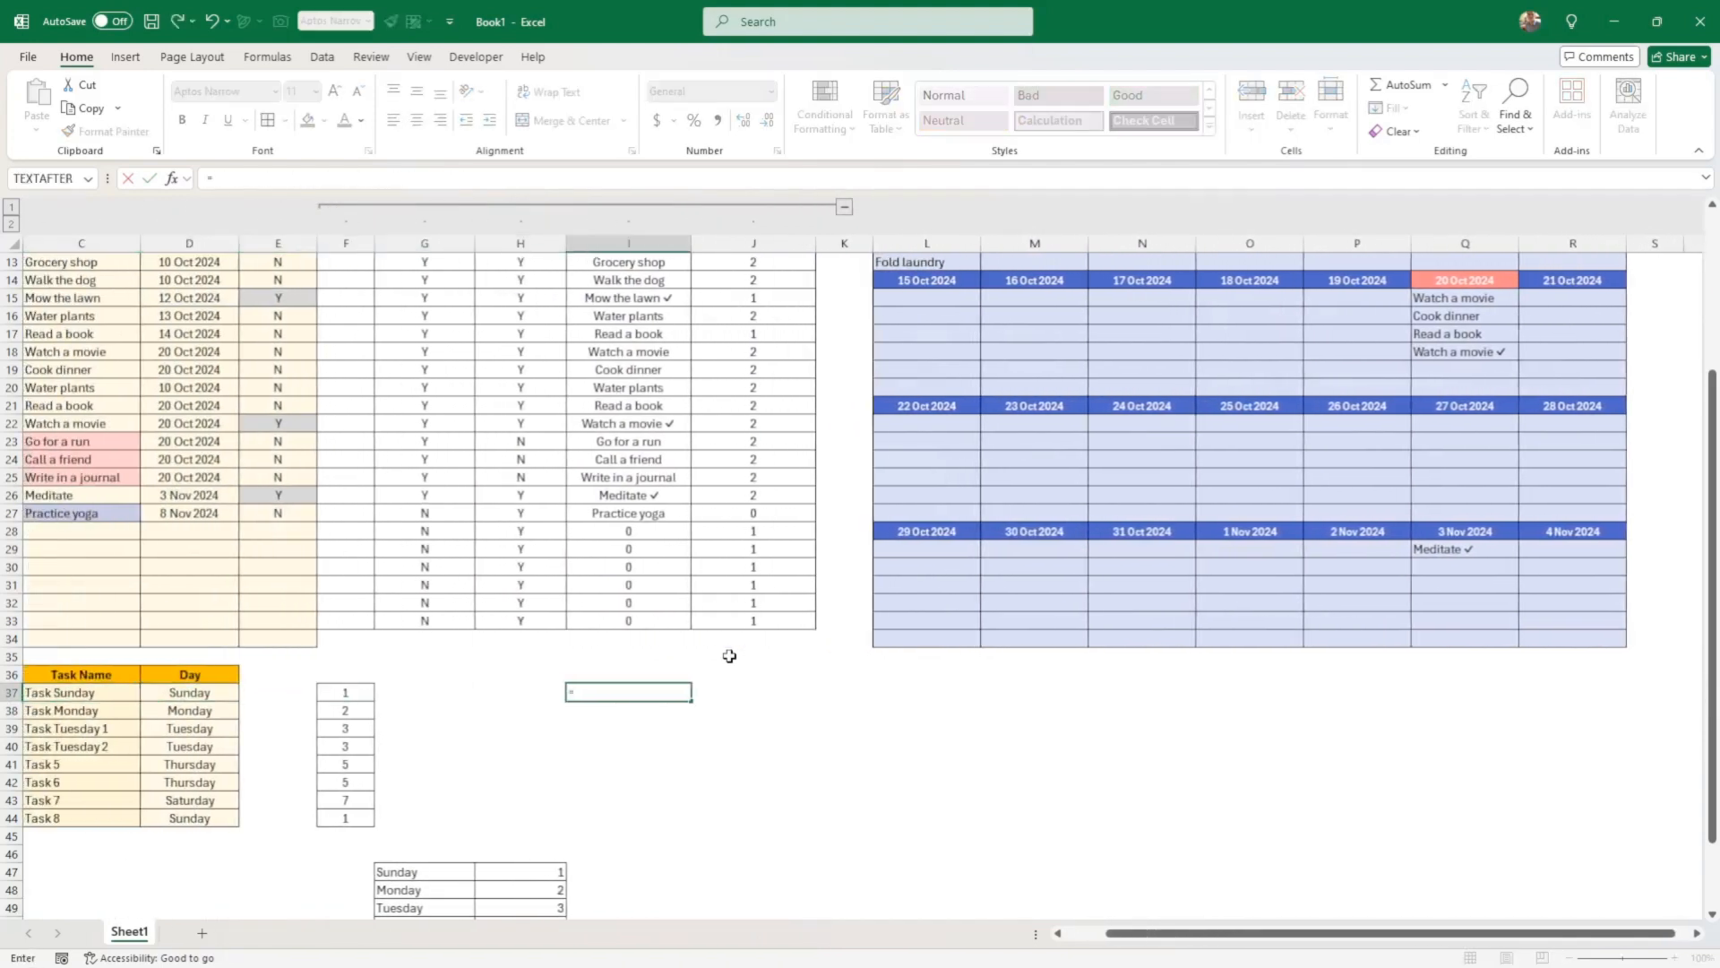
type("\"* \"&")
key("Left")
key("Left")
key("Left")
key("Left")
key("Left")
key("Left")
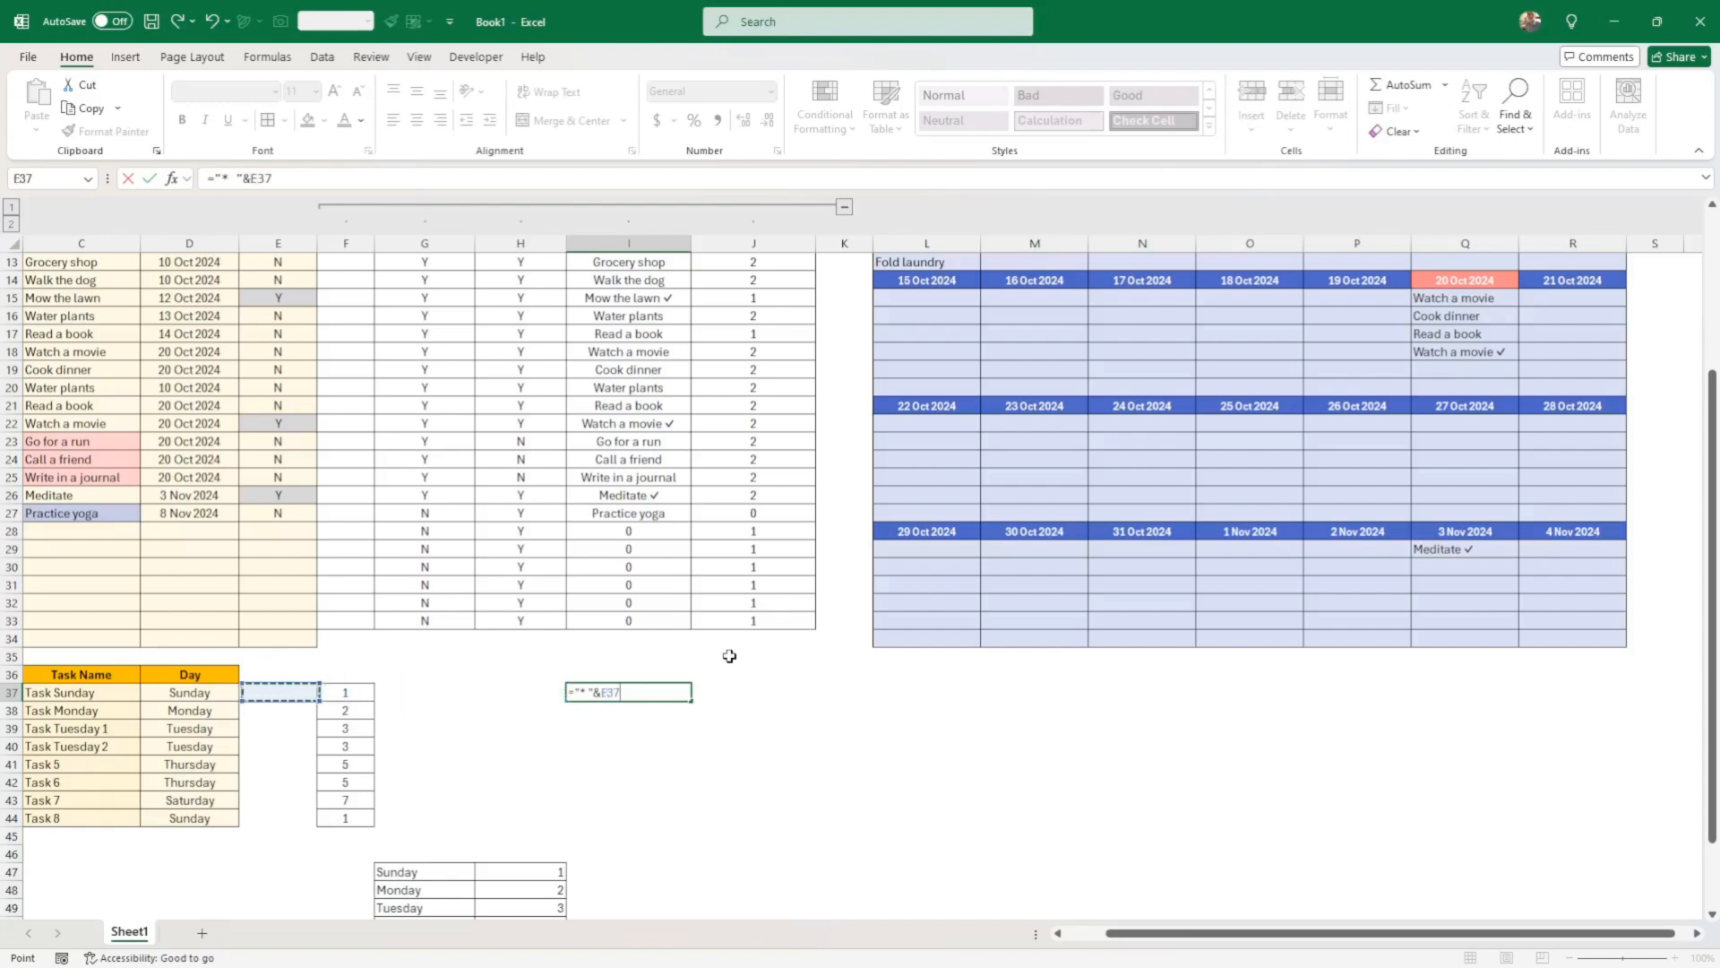
key("Return")
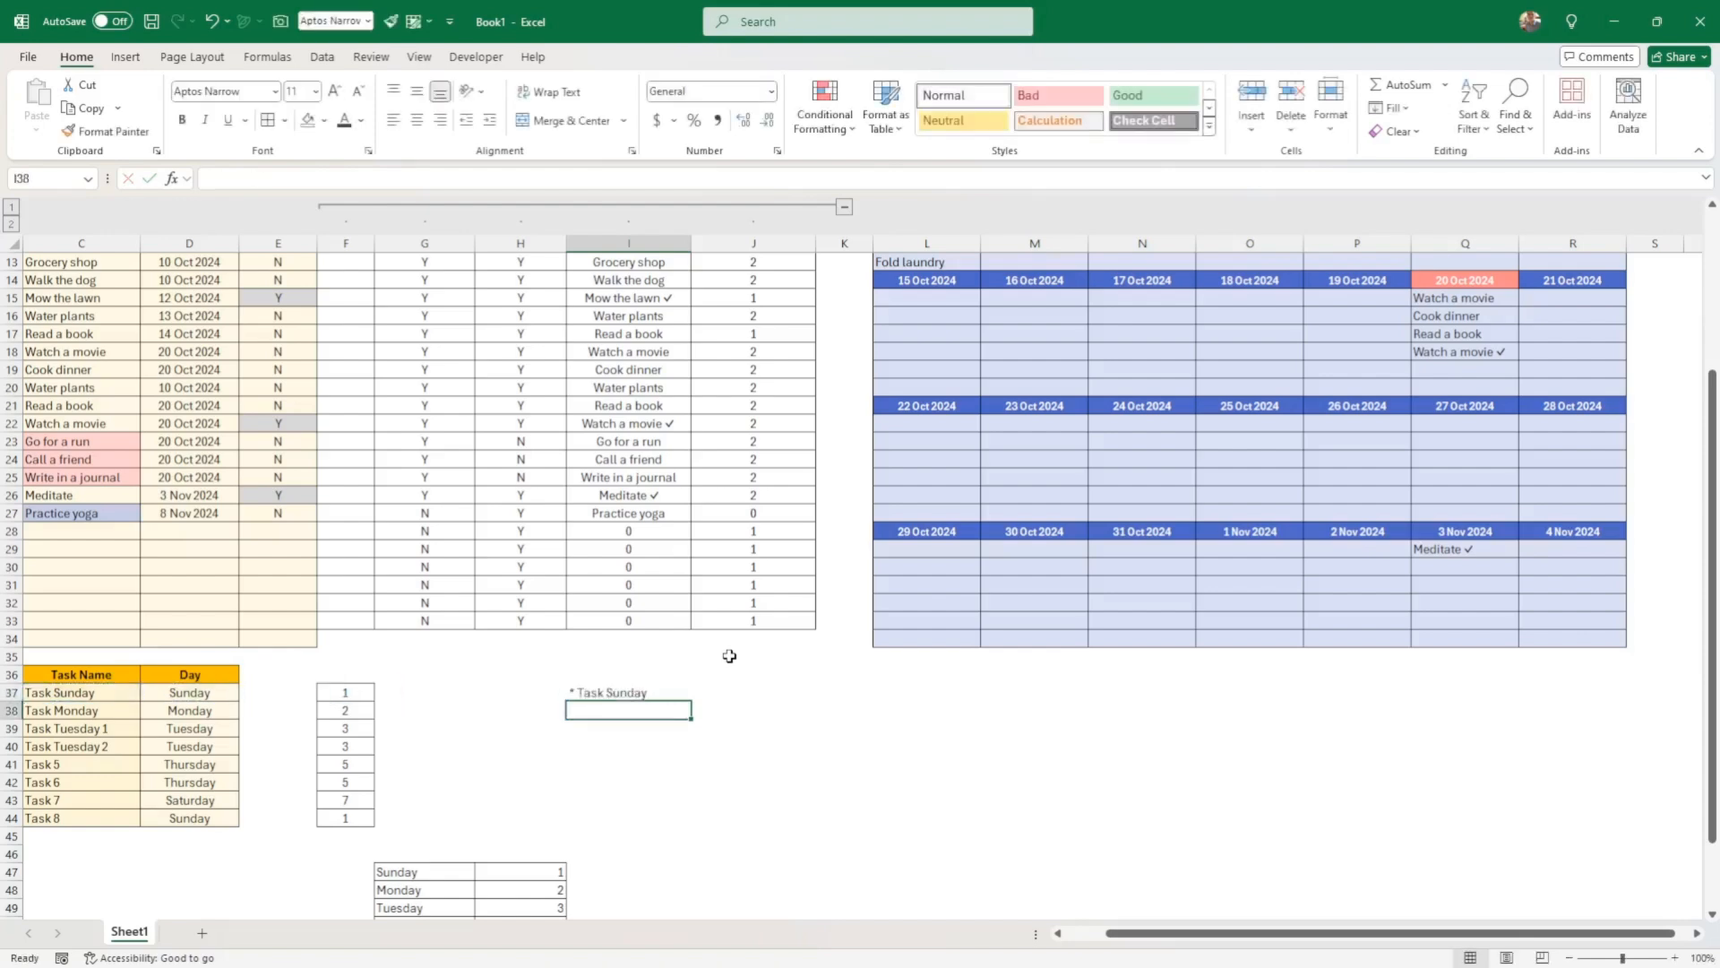
Fill the asterisk-prefix formula from I37 down to I44 for all the recurring tasks
left_click(646, 692)
left_click_drag(690, 719, 674, 822)
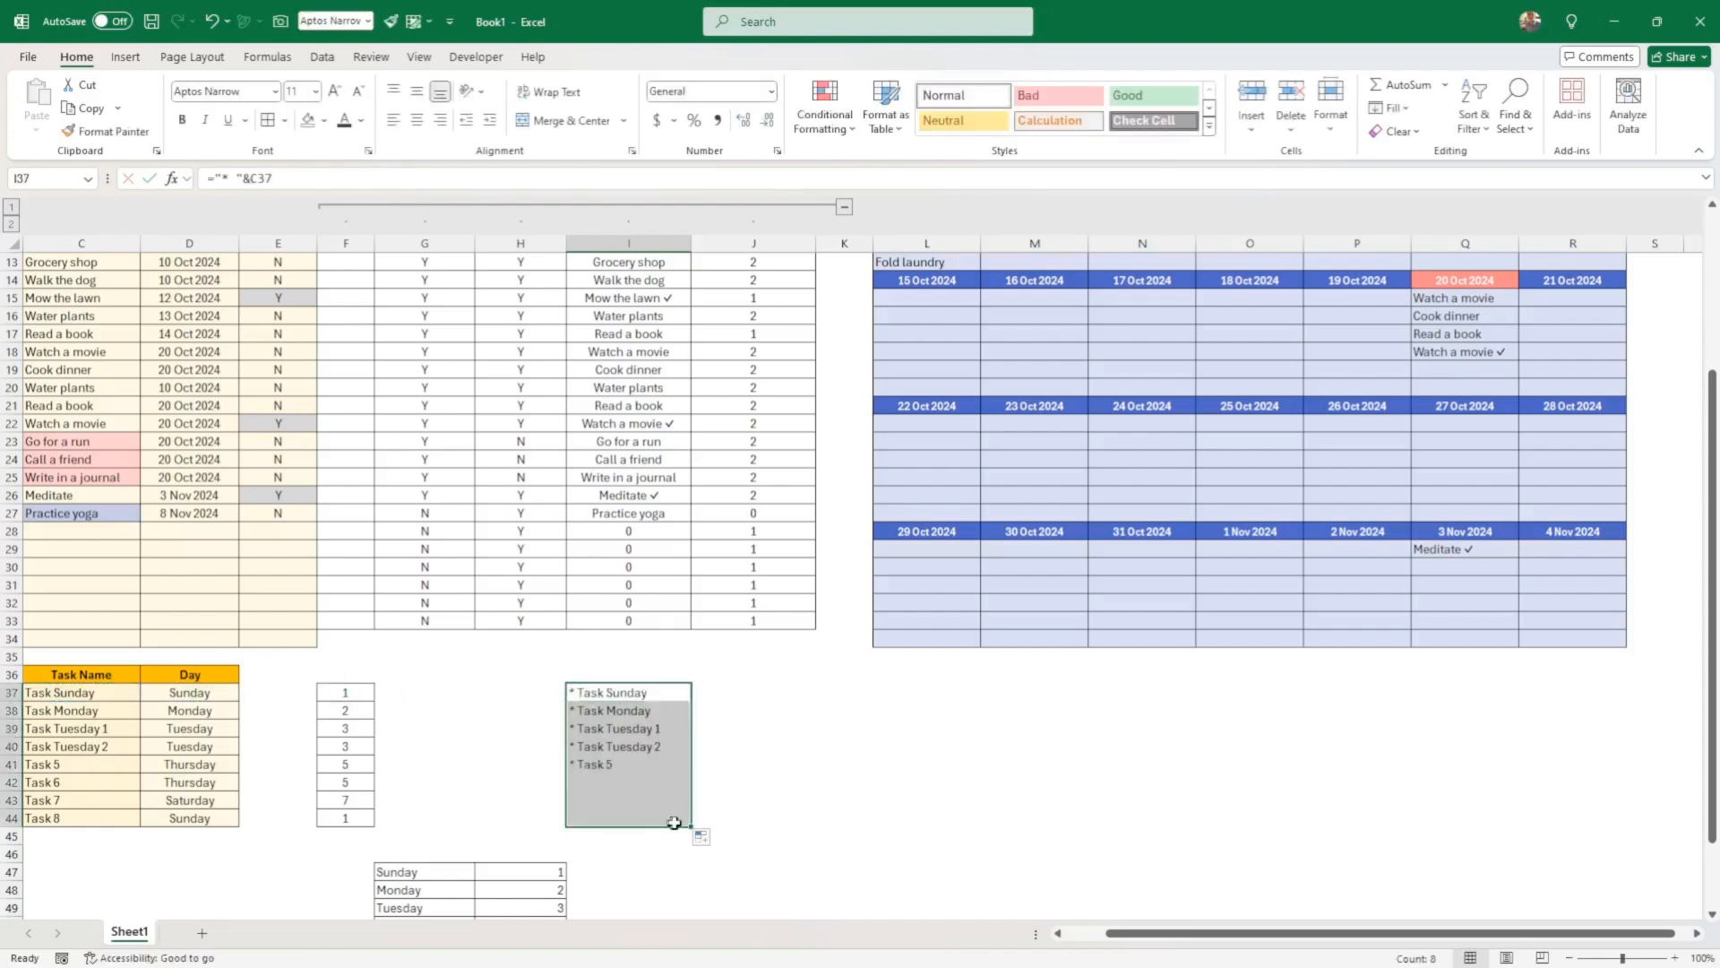
left_click(760, 816)
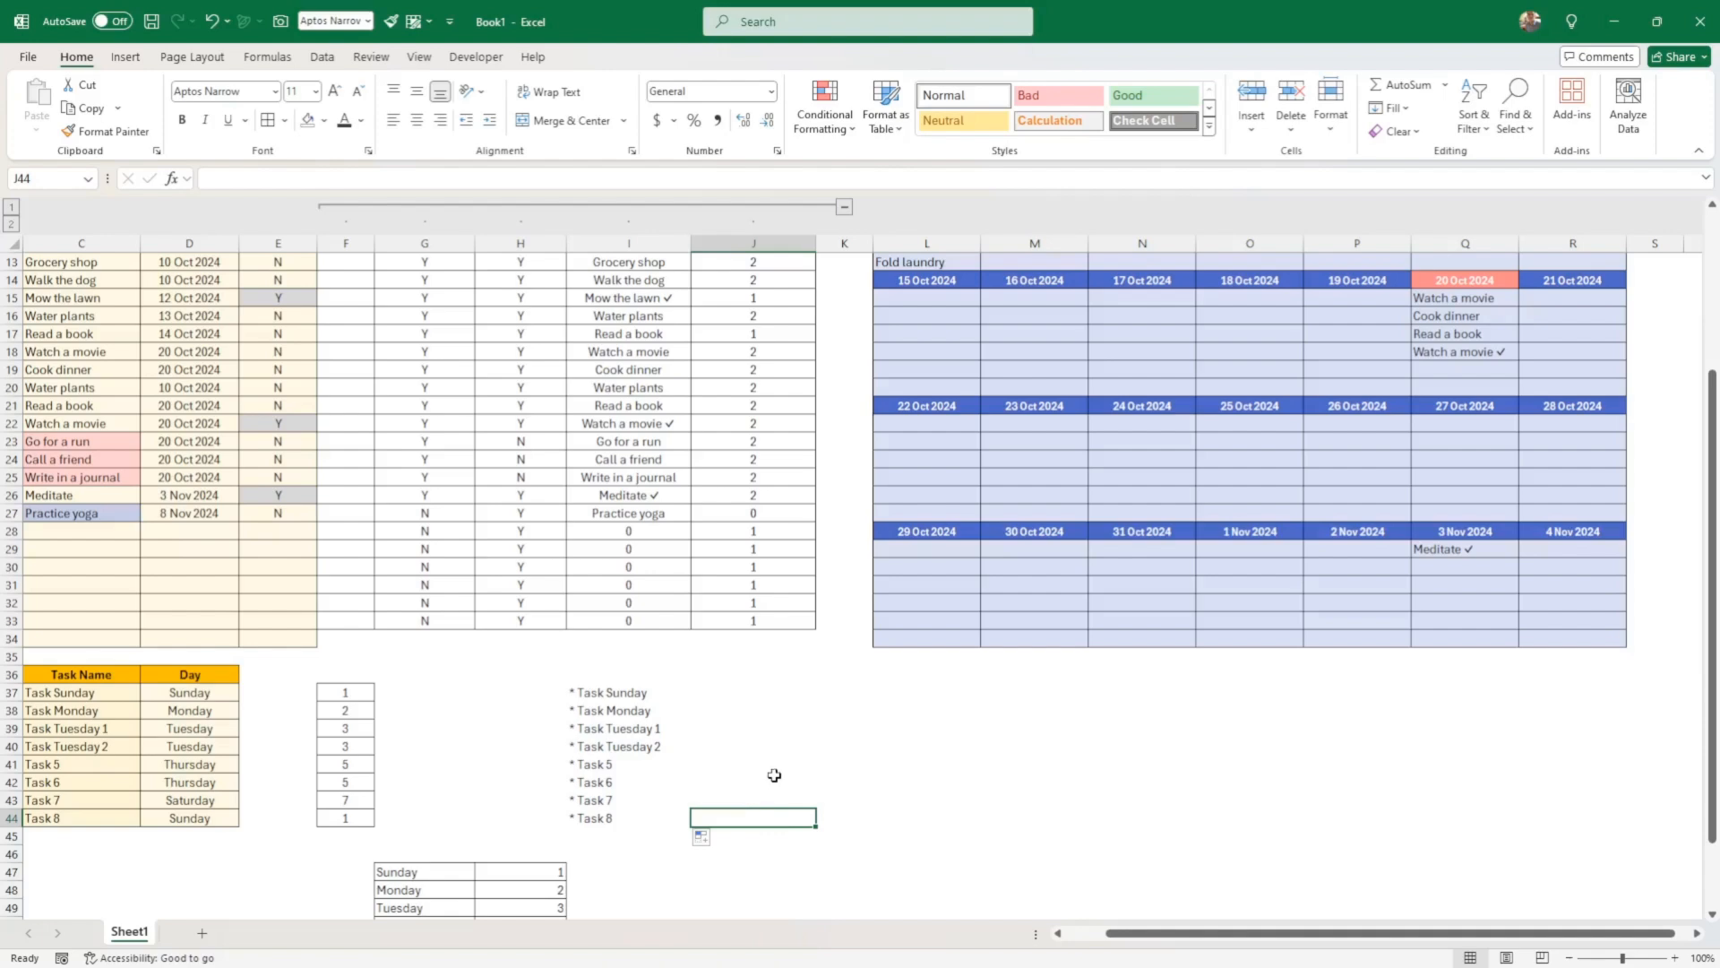
Change L8's recurring-task filter range from $C$37:$C$44 to $I$37:$I$44 and fill the formula across to R8
scroll(774, 775, "up", 4)
double_click(935, 388)
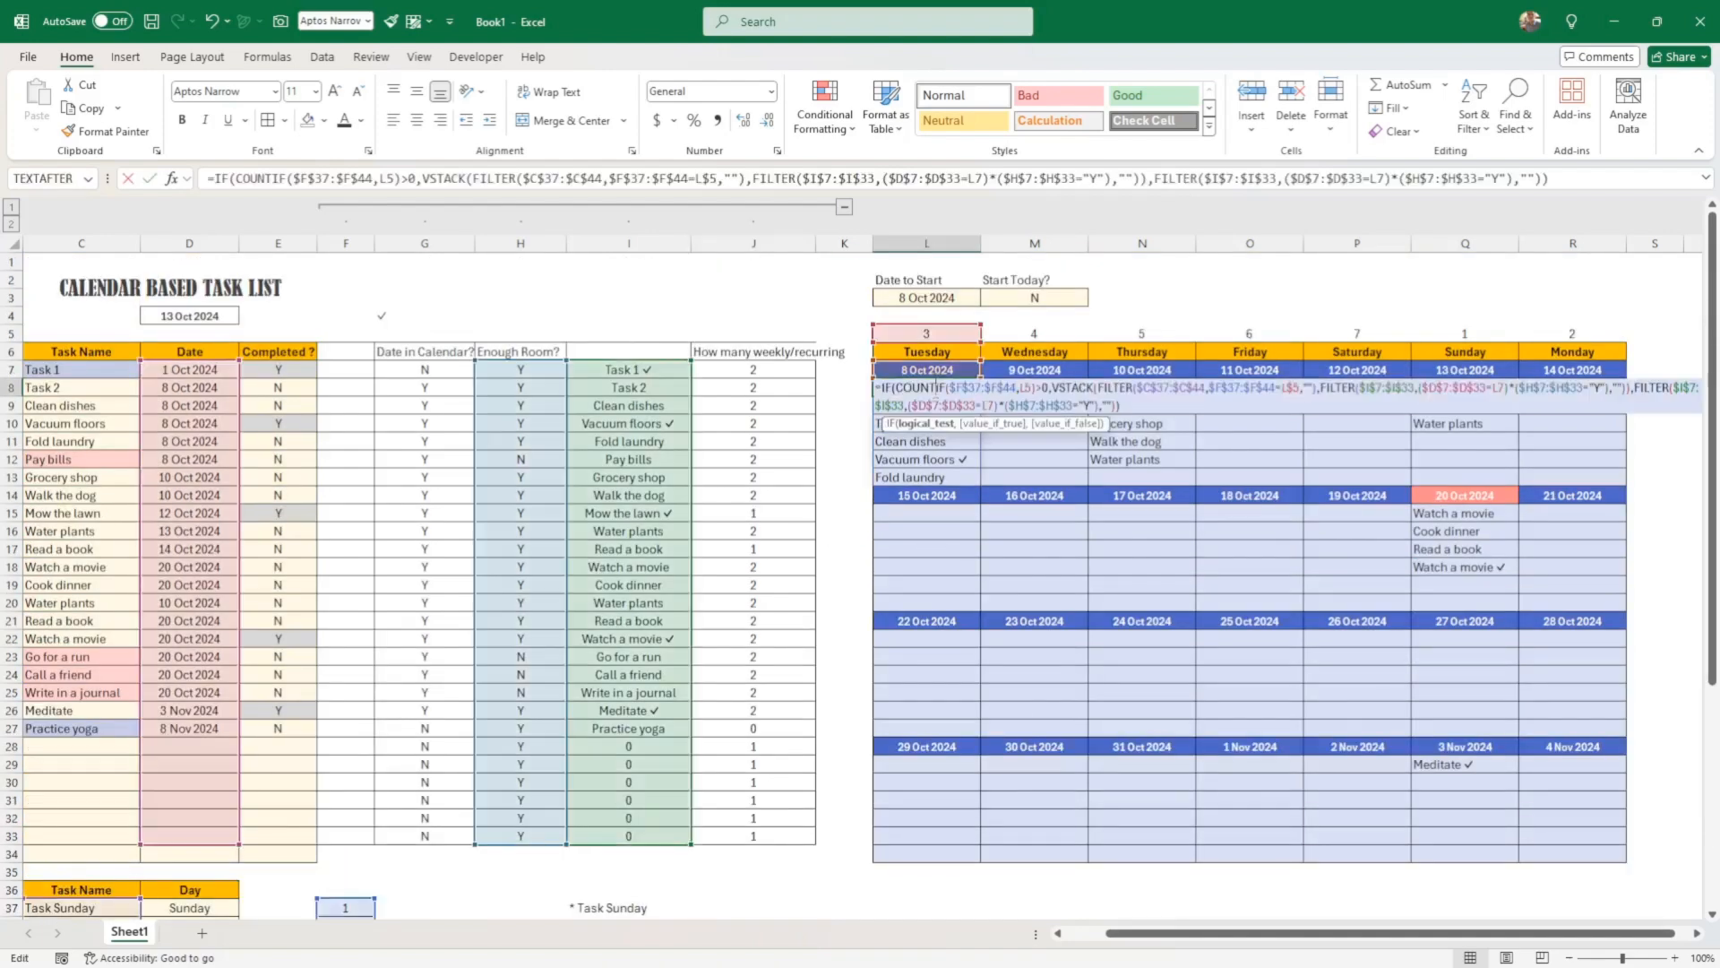
scroll(244, 708, "down", 6)
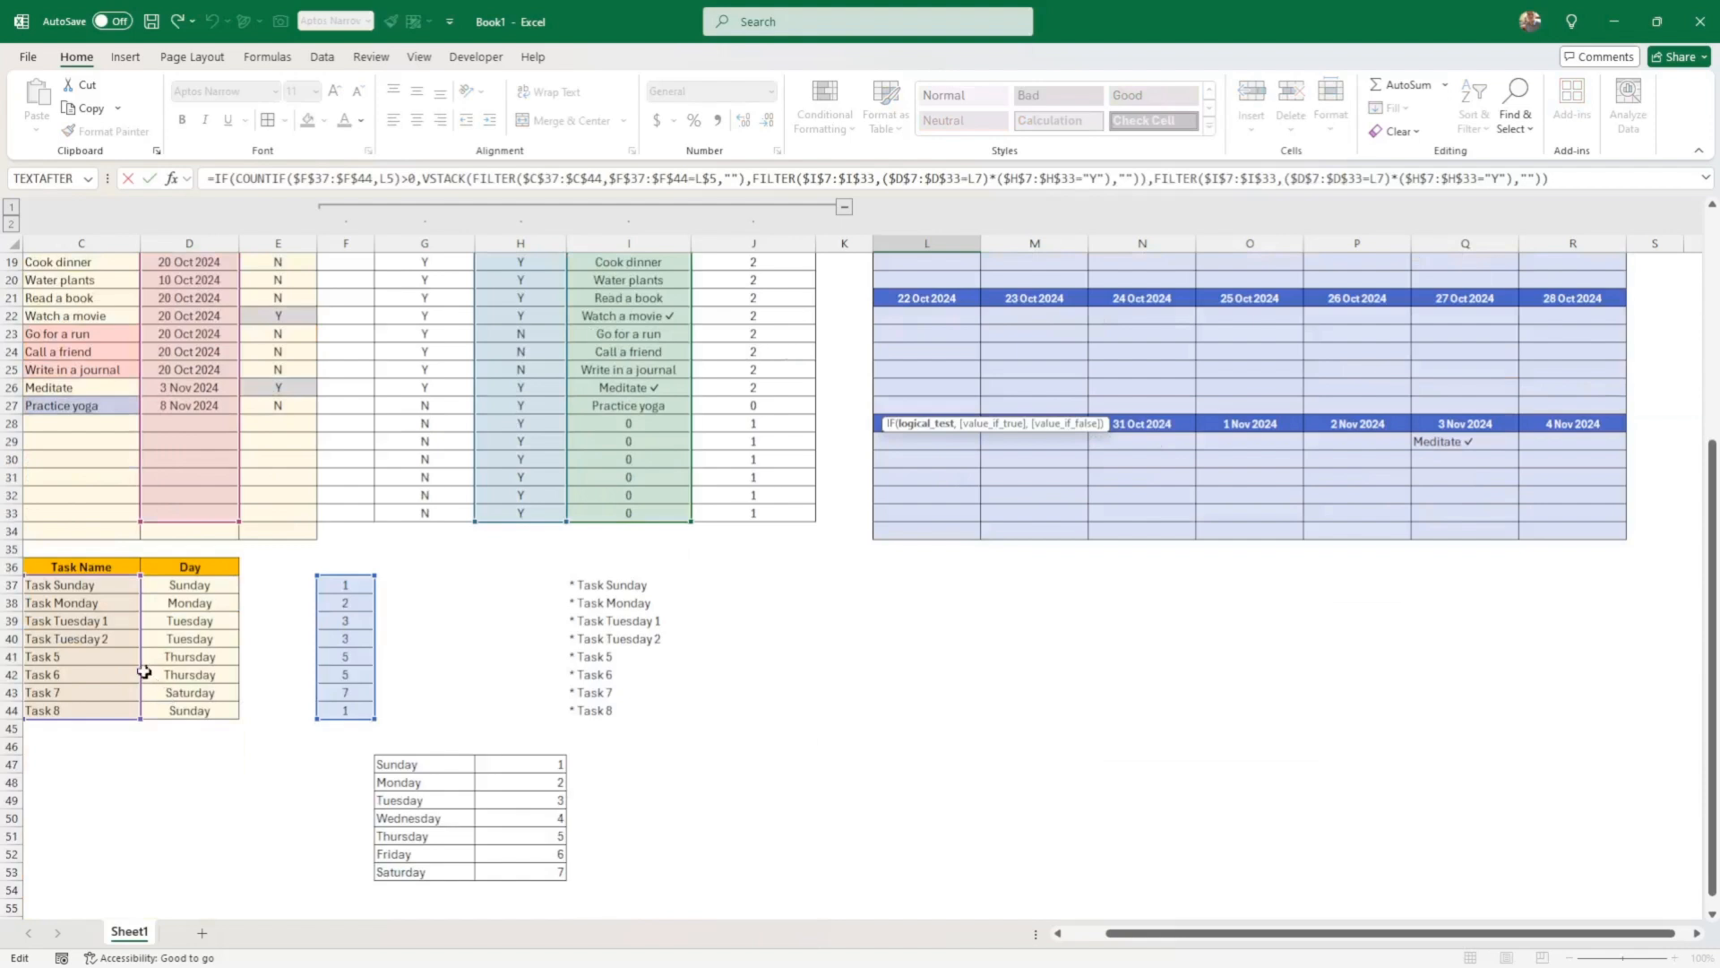
left_click_drag(140, 670, 582, 668)
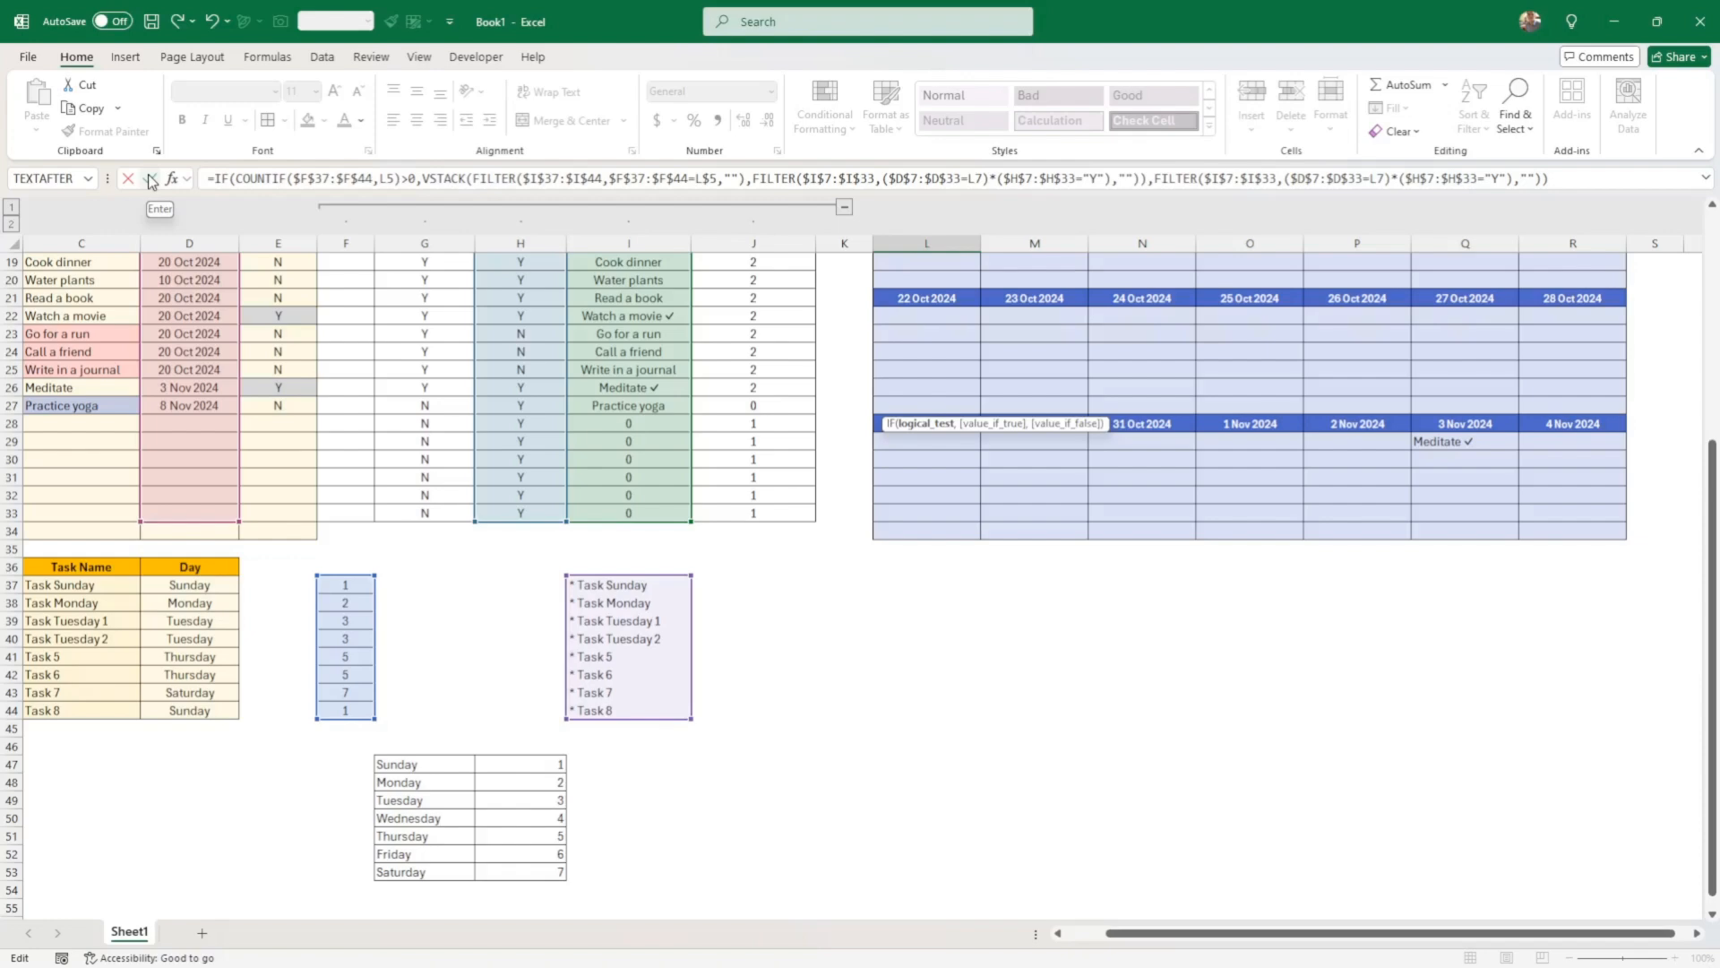
left_click(151, 180)
scroll(737, 395, "up", 2)
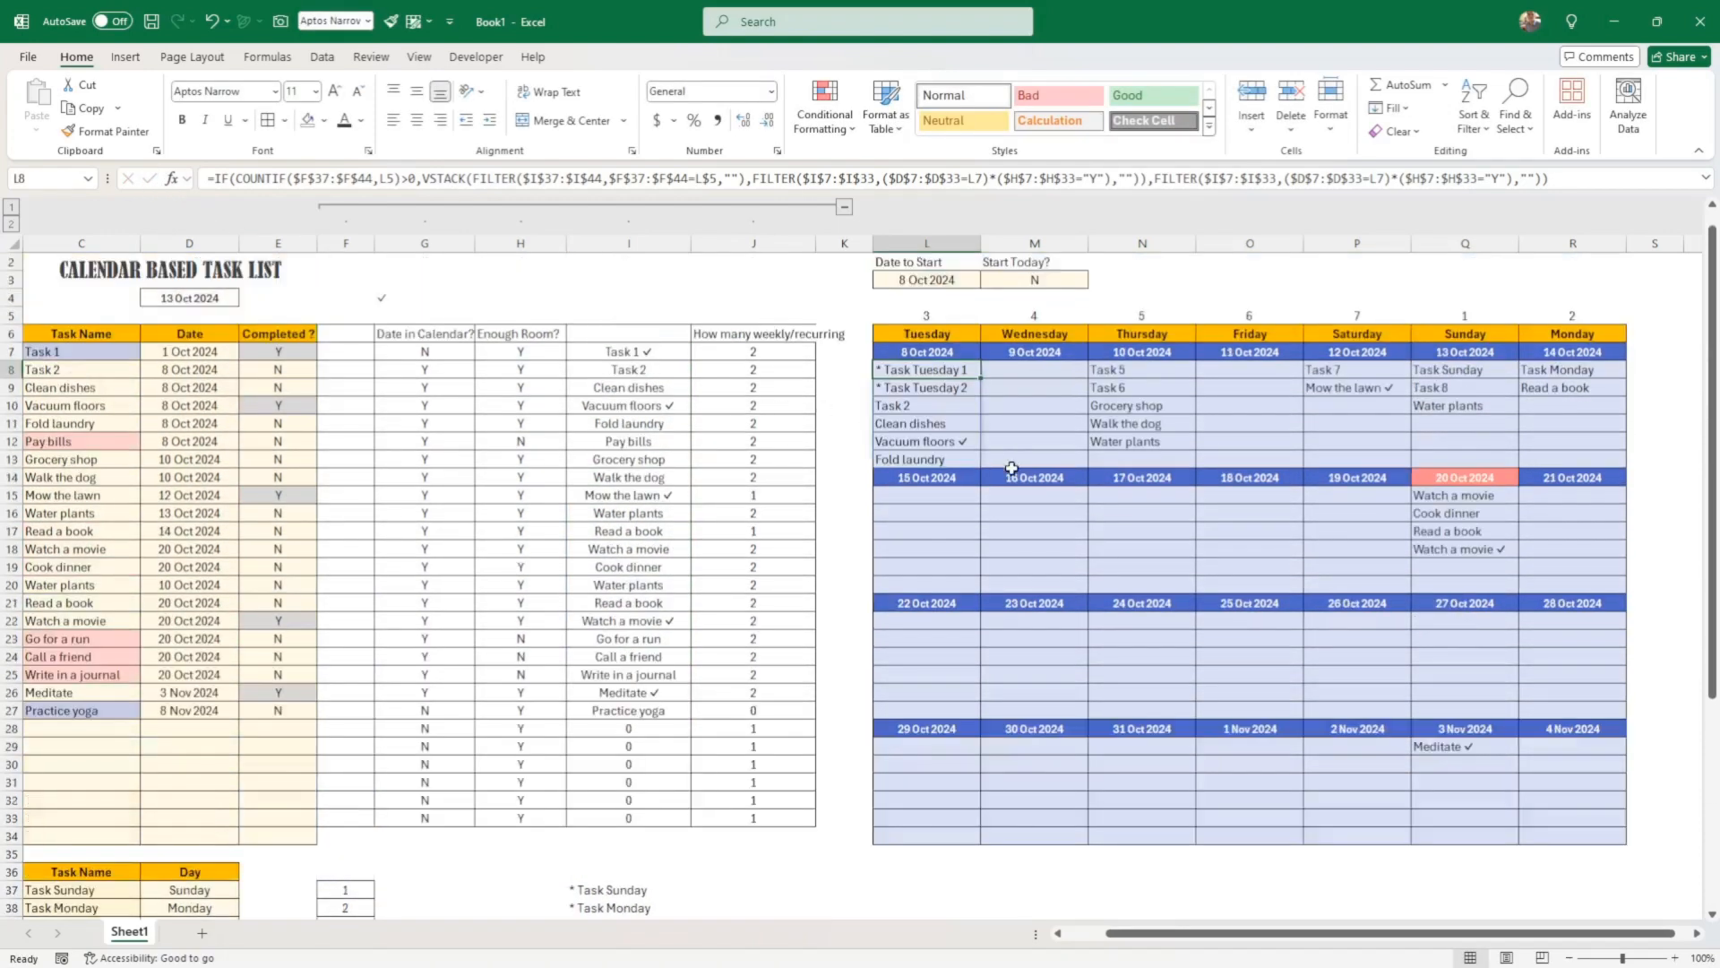
left_click_drag(985, 378, 1577, 376)
Copy the formulas in L8:R8 to the first task rows of the other three weeks, starting at L15, L22 and L29
key("ctrl+c")
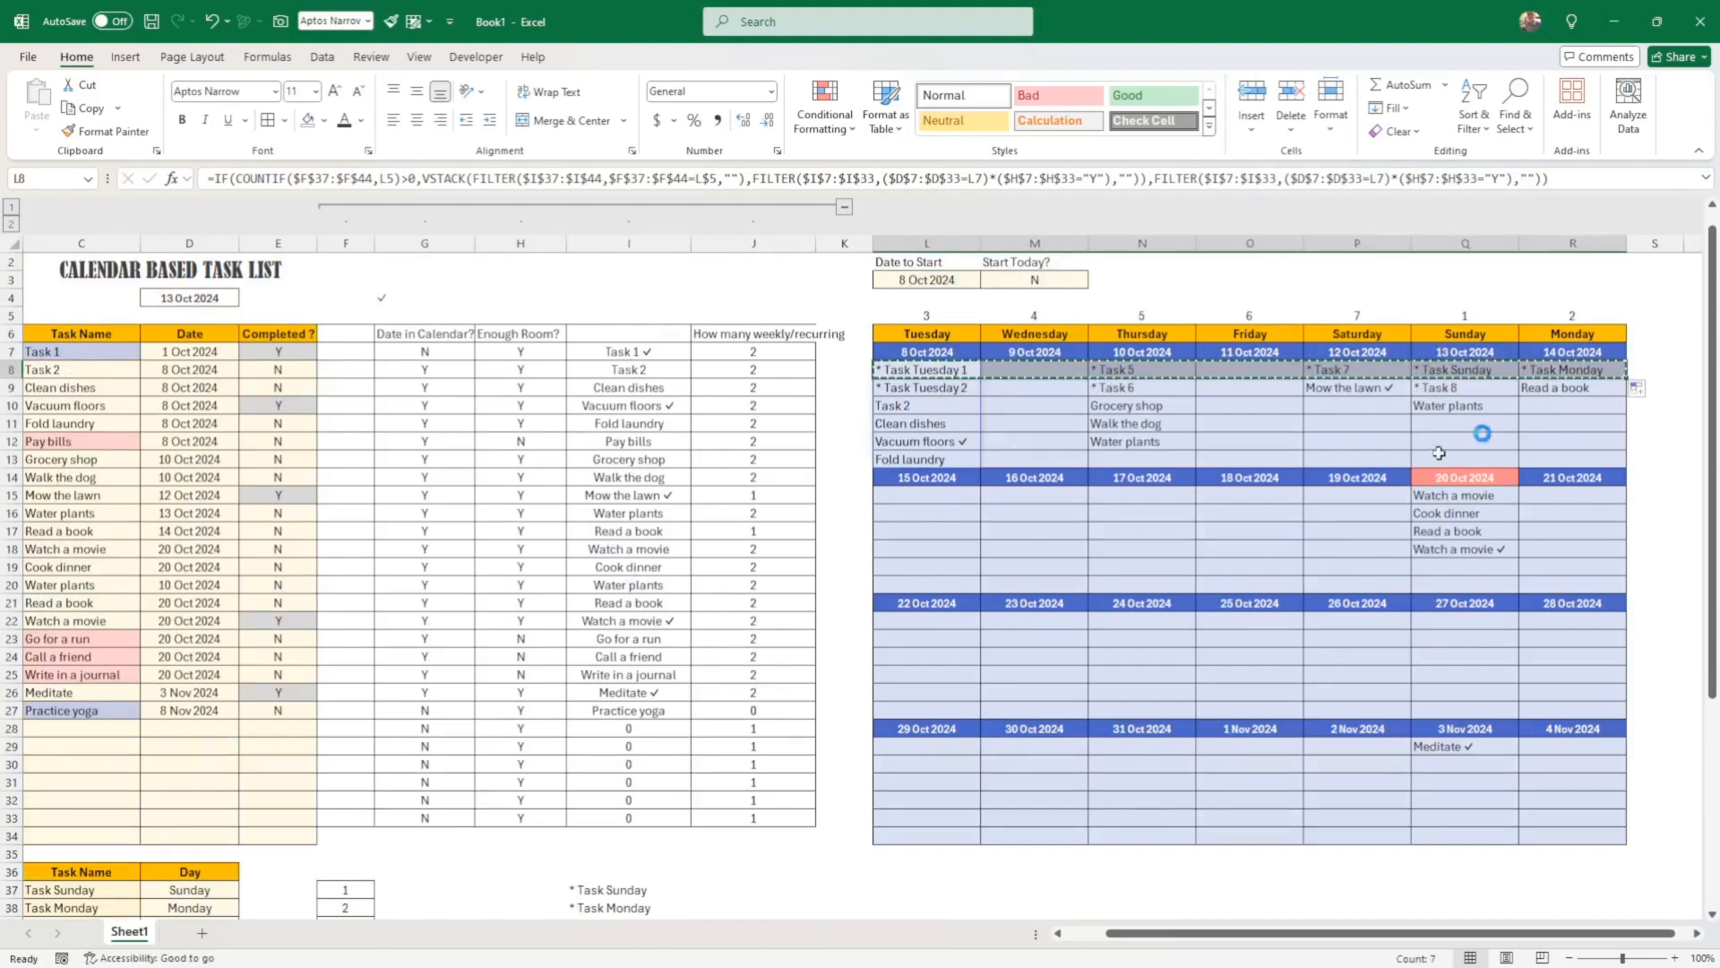
left_click(923, 492)
key("ctrl+v")
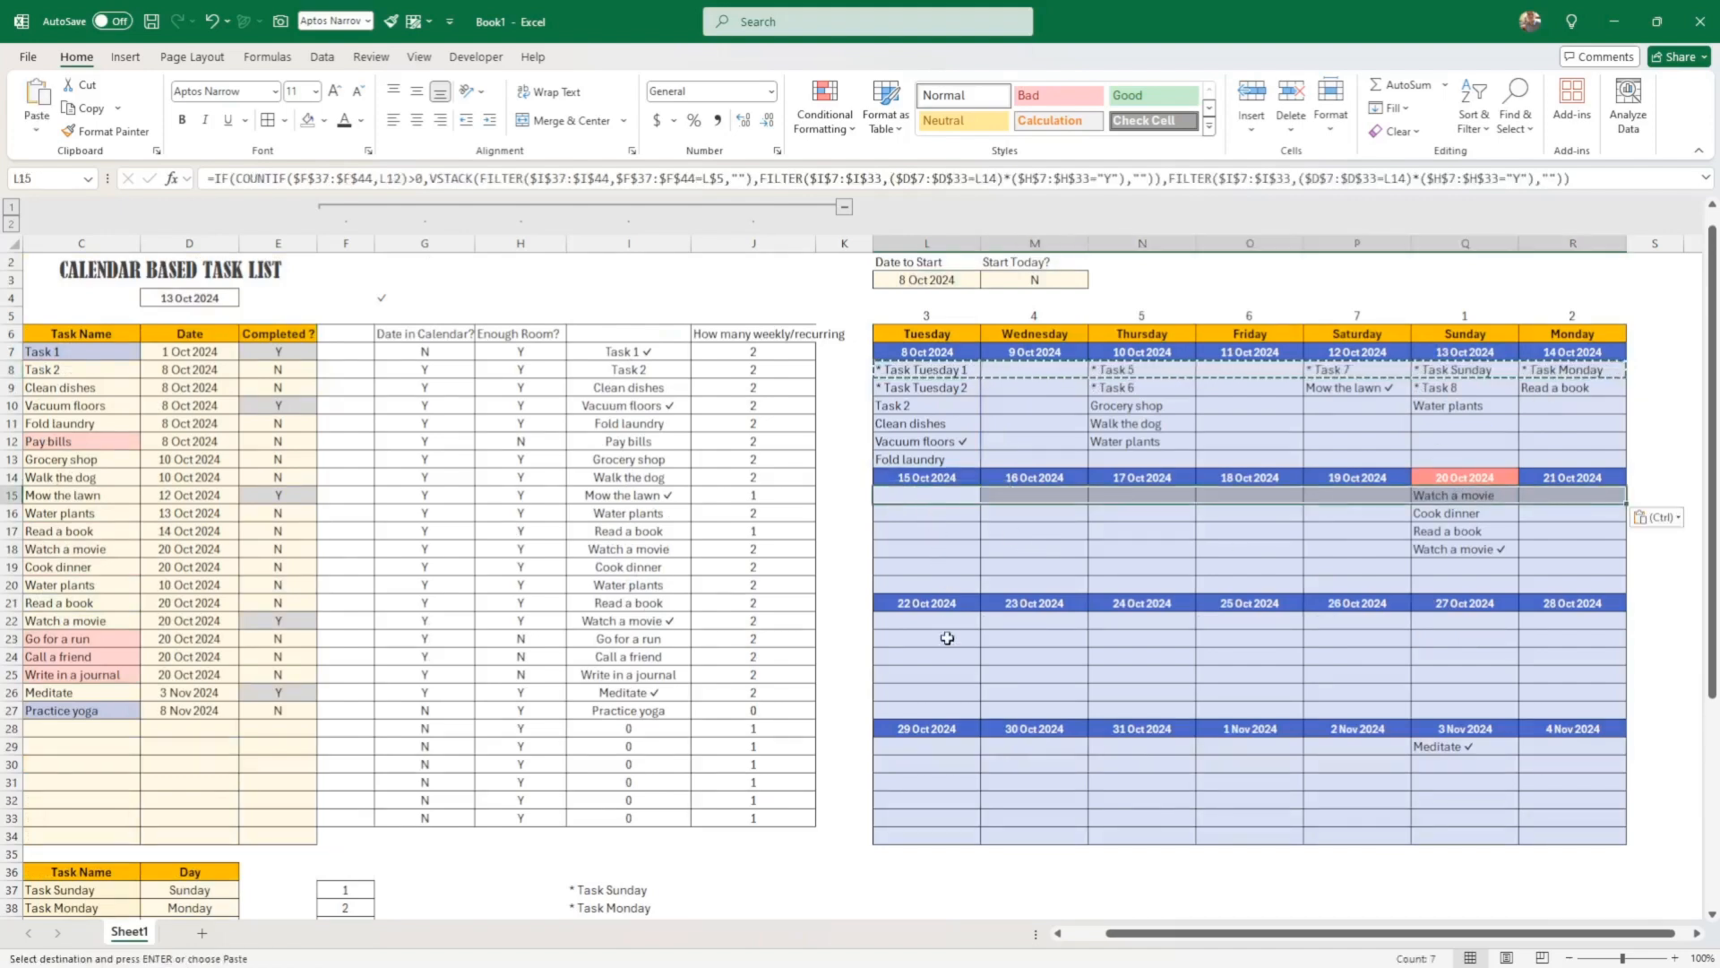
left_click(939, 618)
key("ctrl+v")
left_click(941, 745)
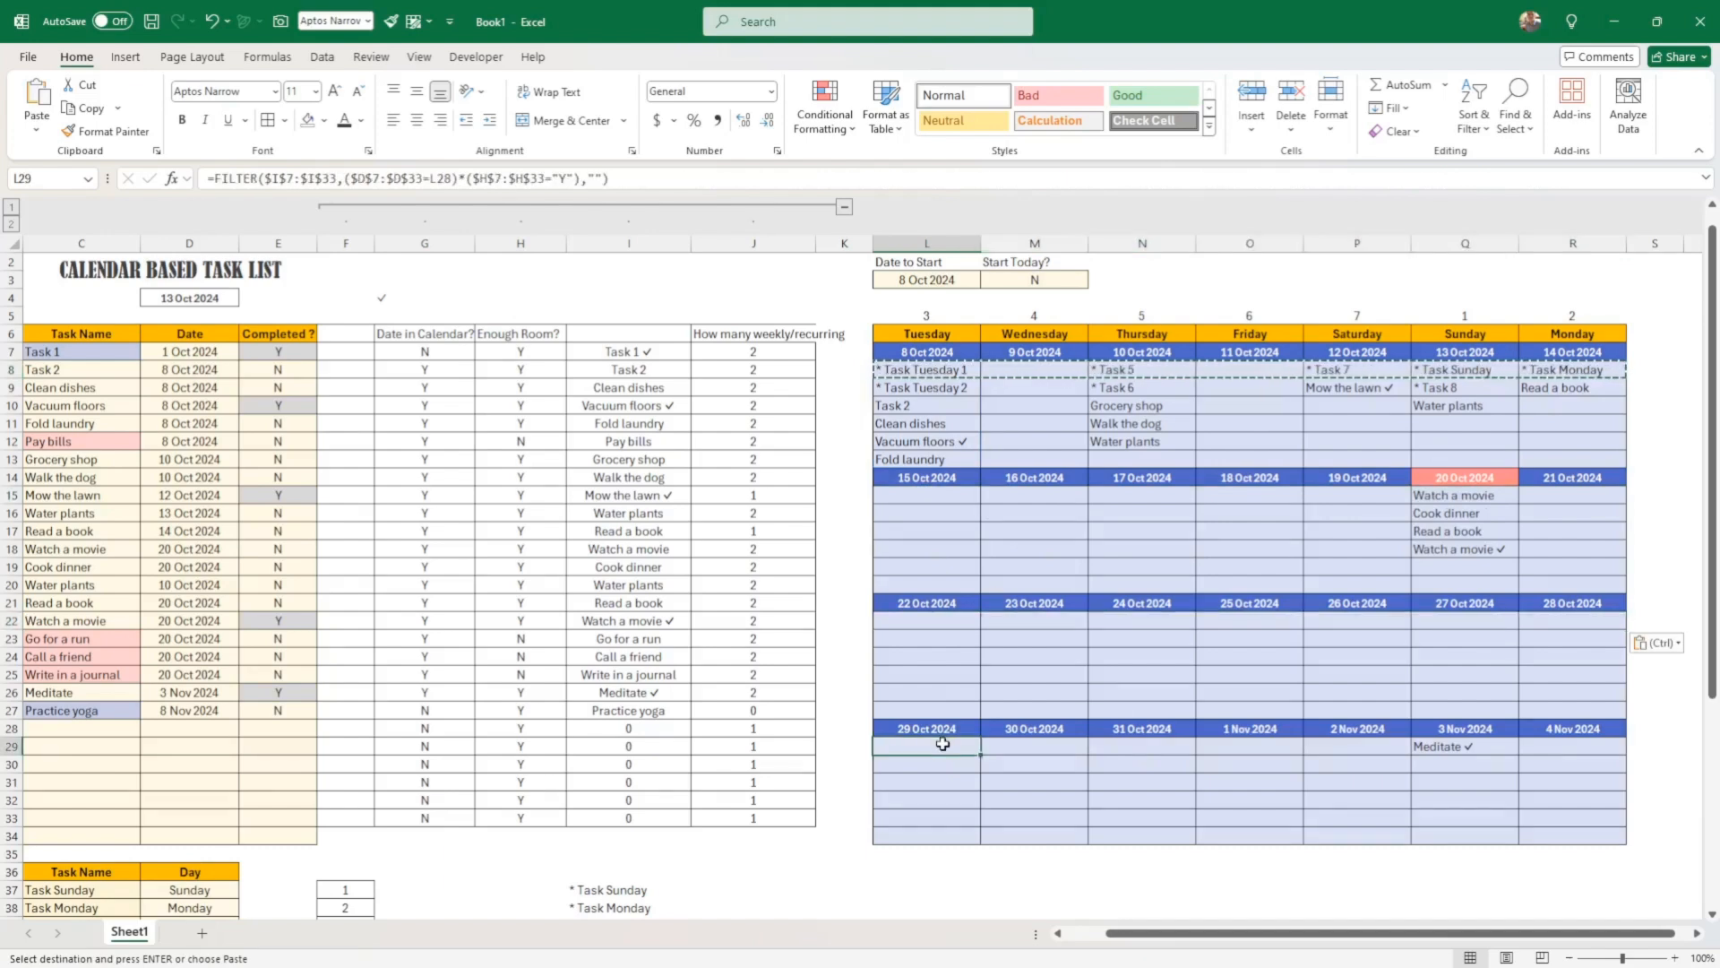
key("ctrl+v")
Review the recurring list and compare the cell references in L15's formula with those in L8
scroll(449, 773, "down", 2)
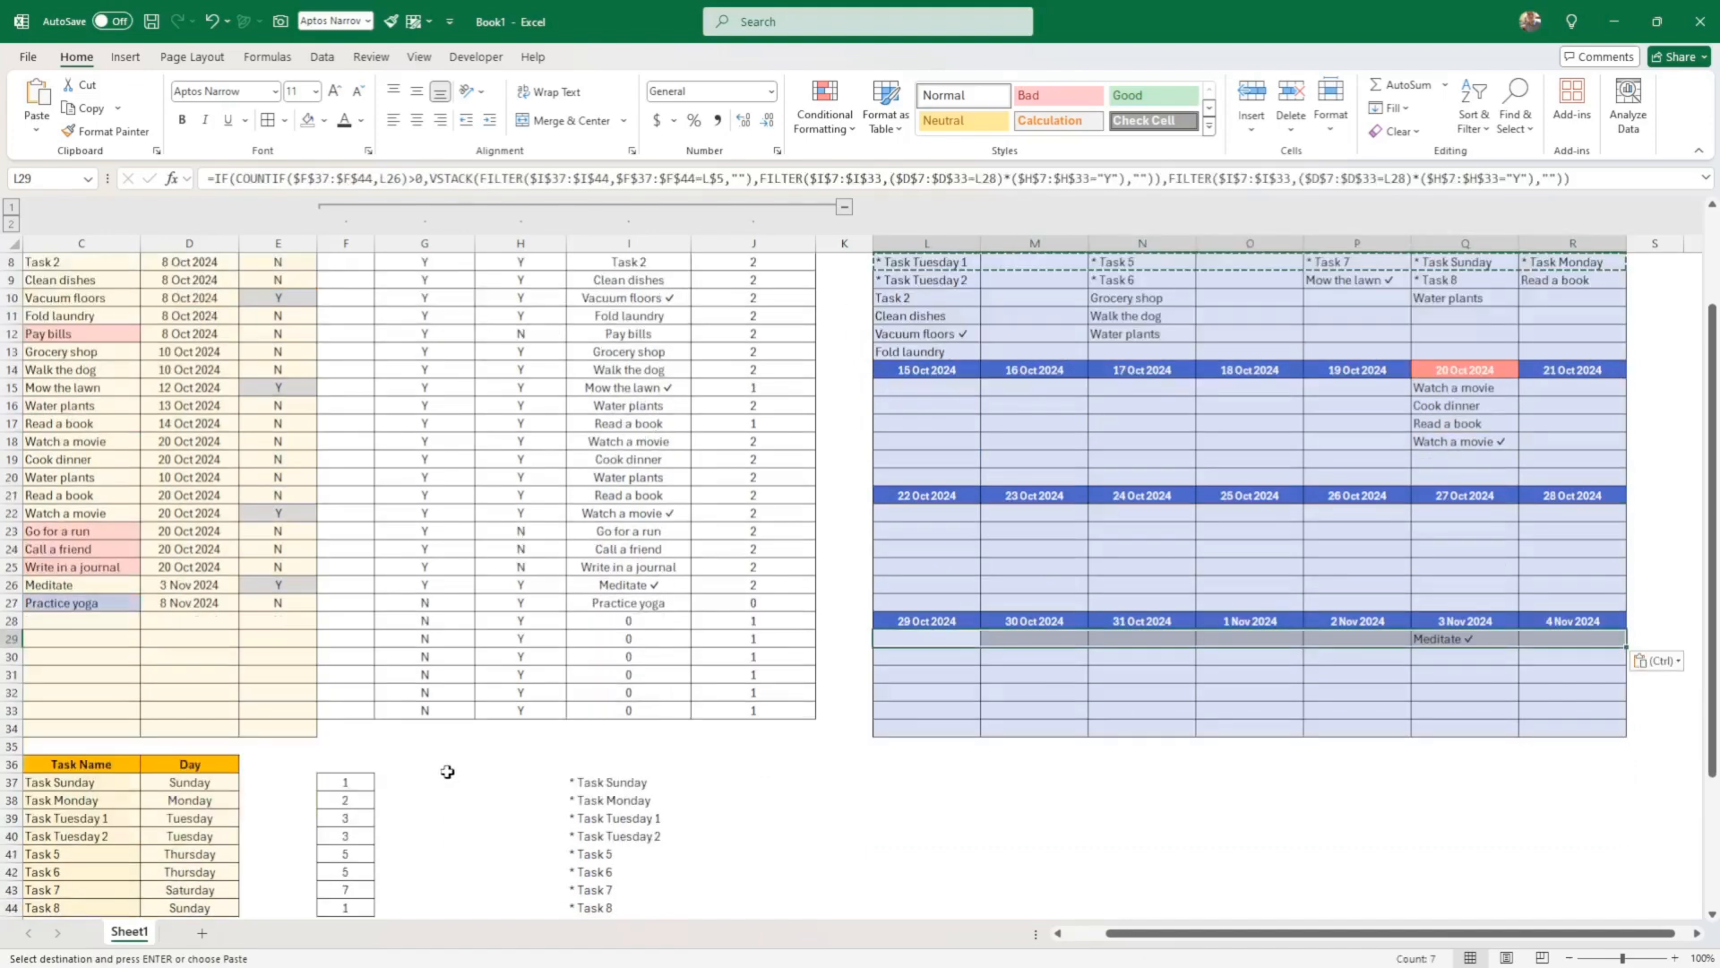
scroll(1241, 712, "down", 2)
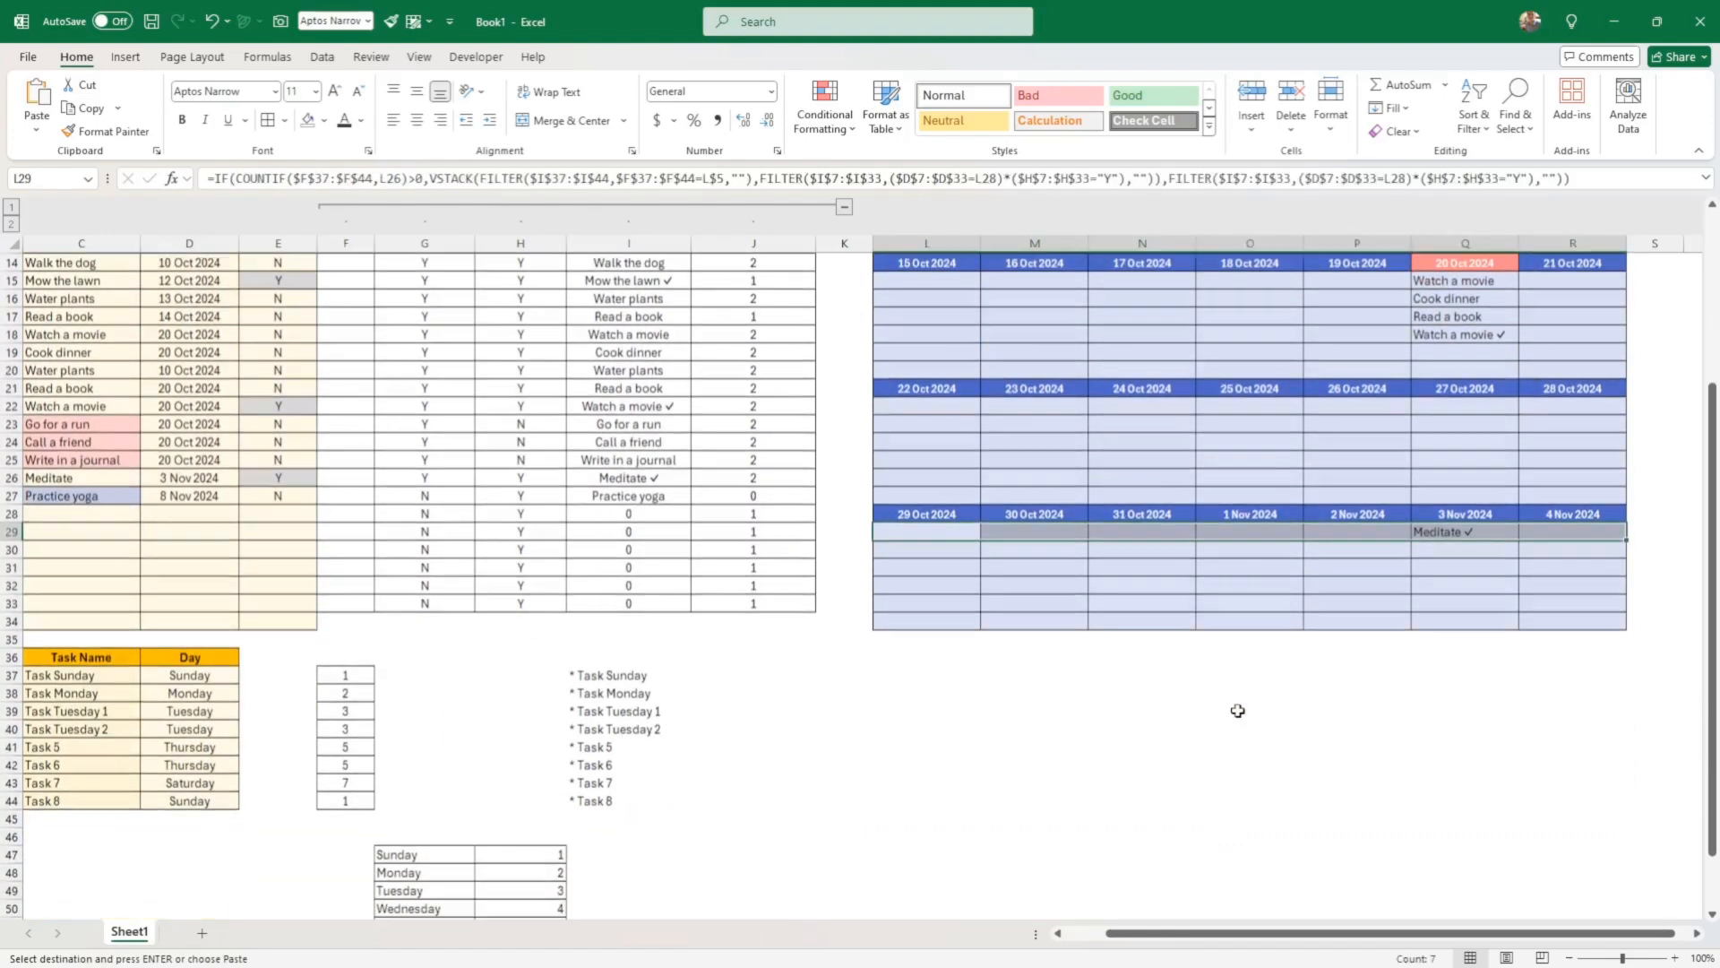
scroll(1240, 713, "up", 1)
left_click(1239, 708)
scroll(722, 720, "up", 3)
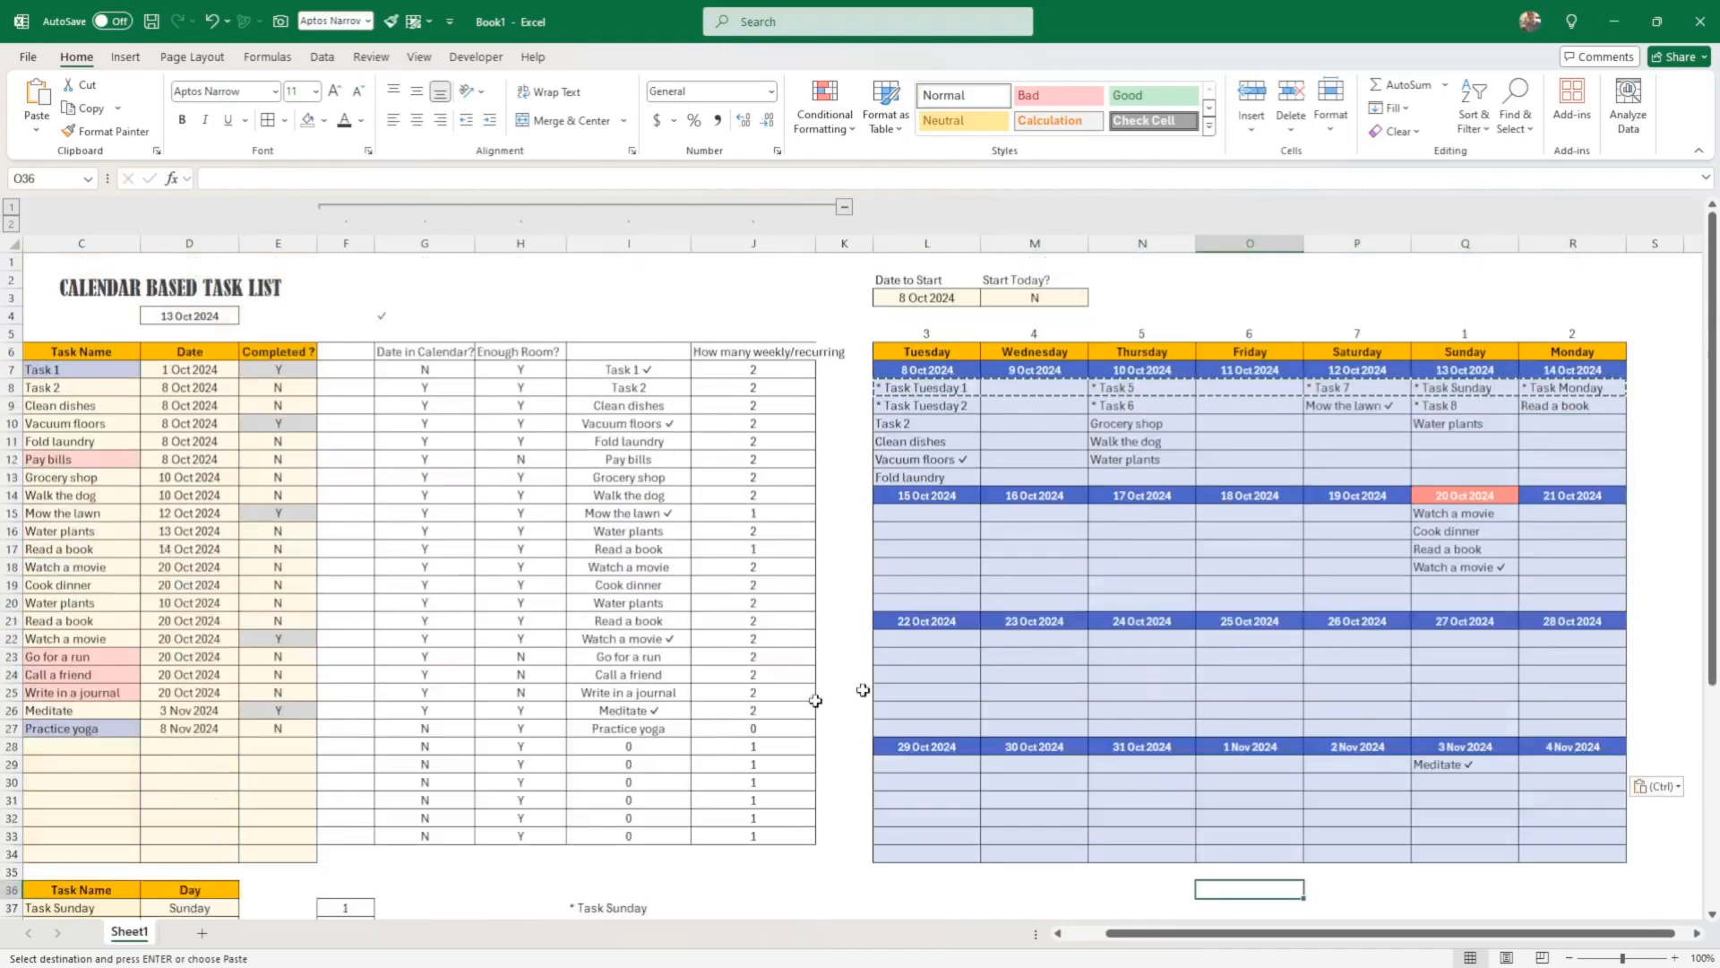
left_click(929, 513)
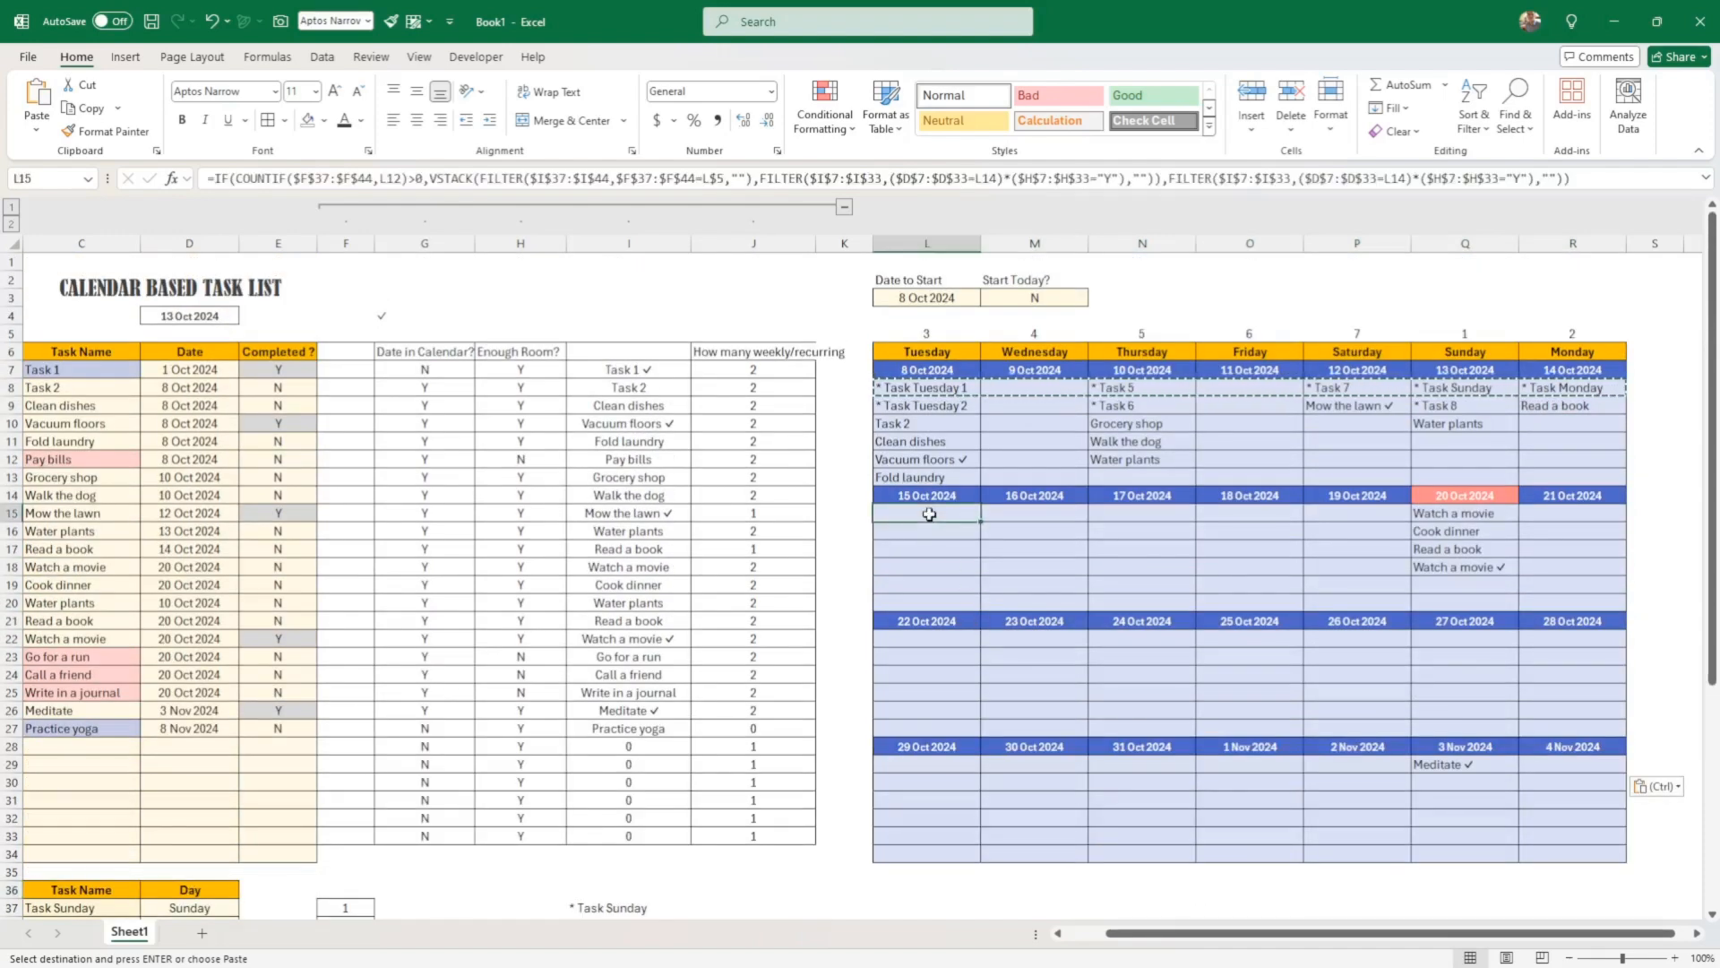
double_click(929, 514)
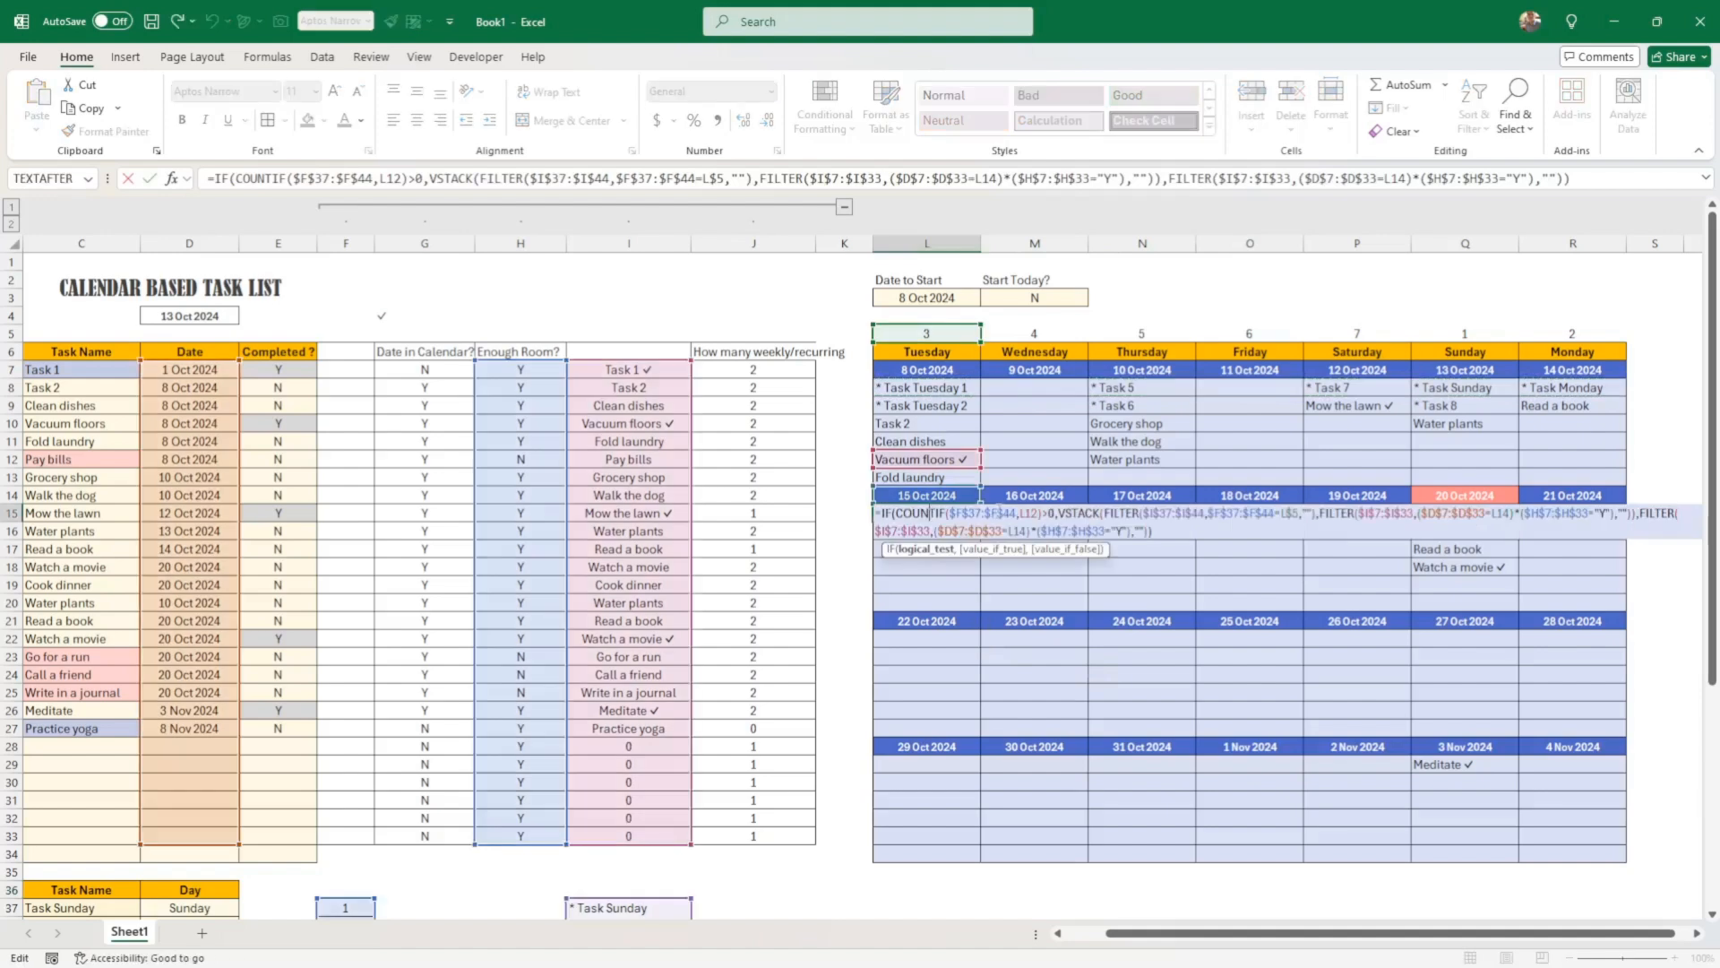
key("Return")
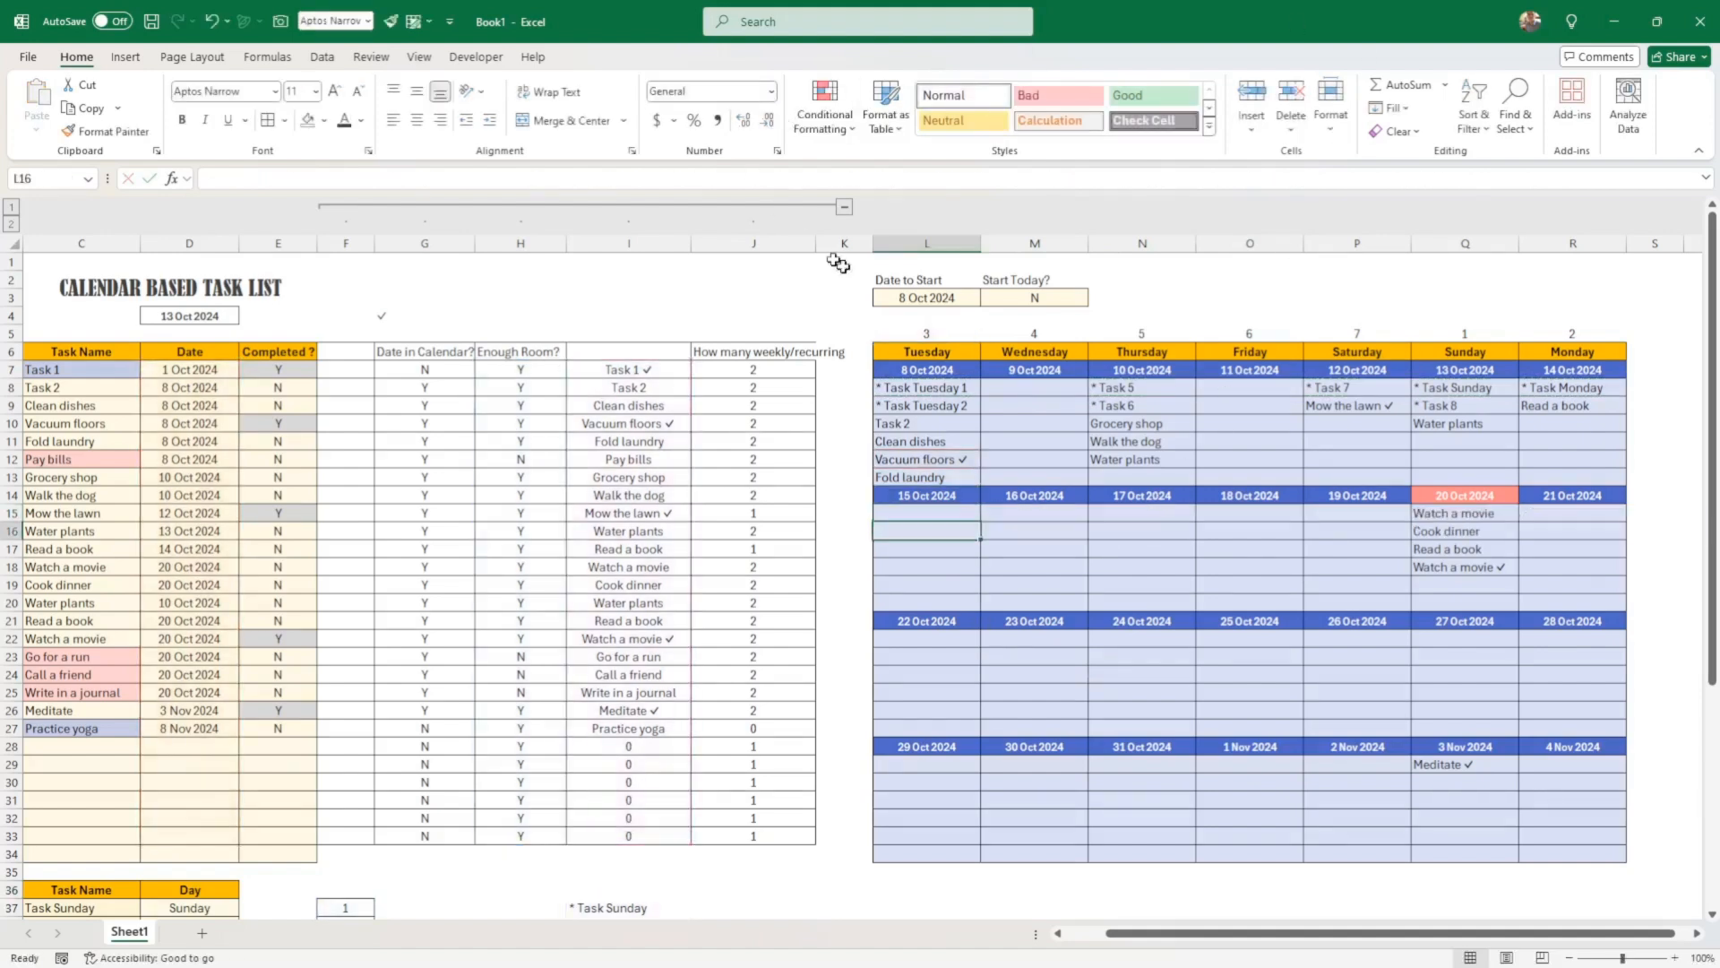
left_click(909, 387)
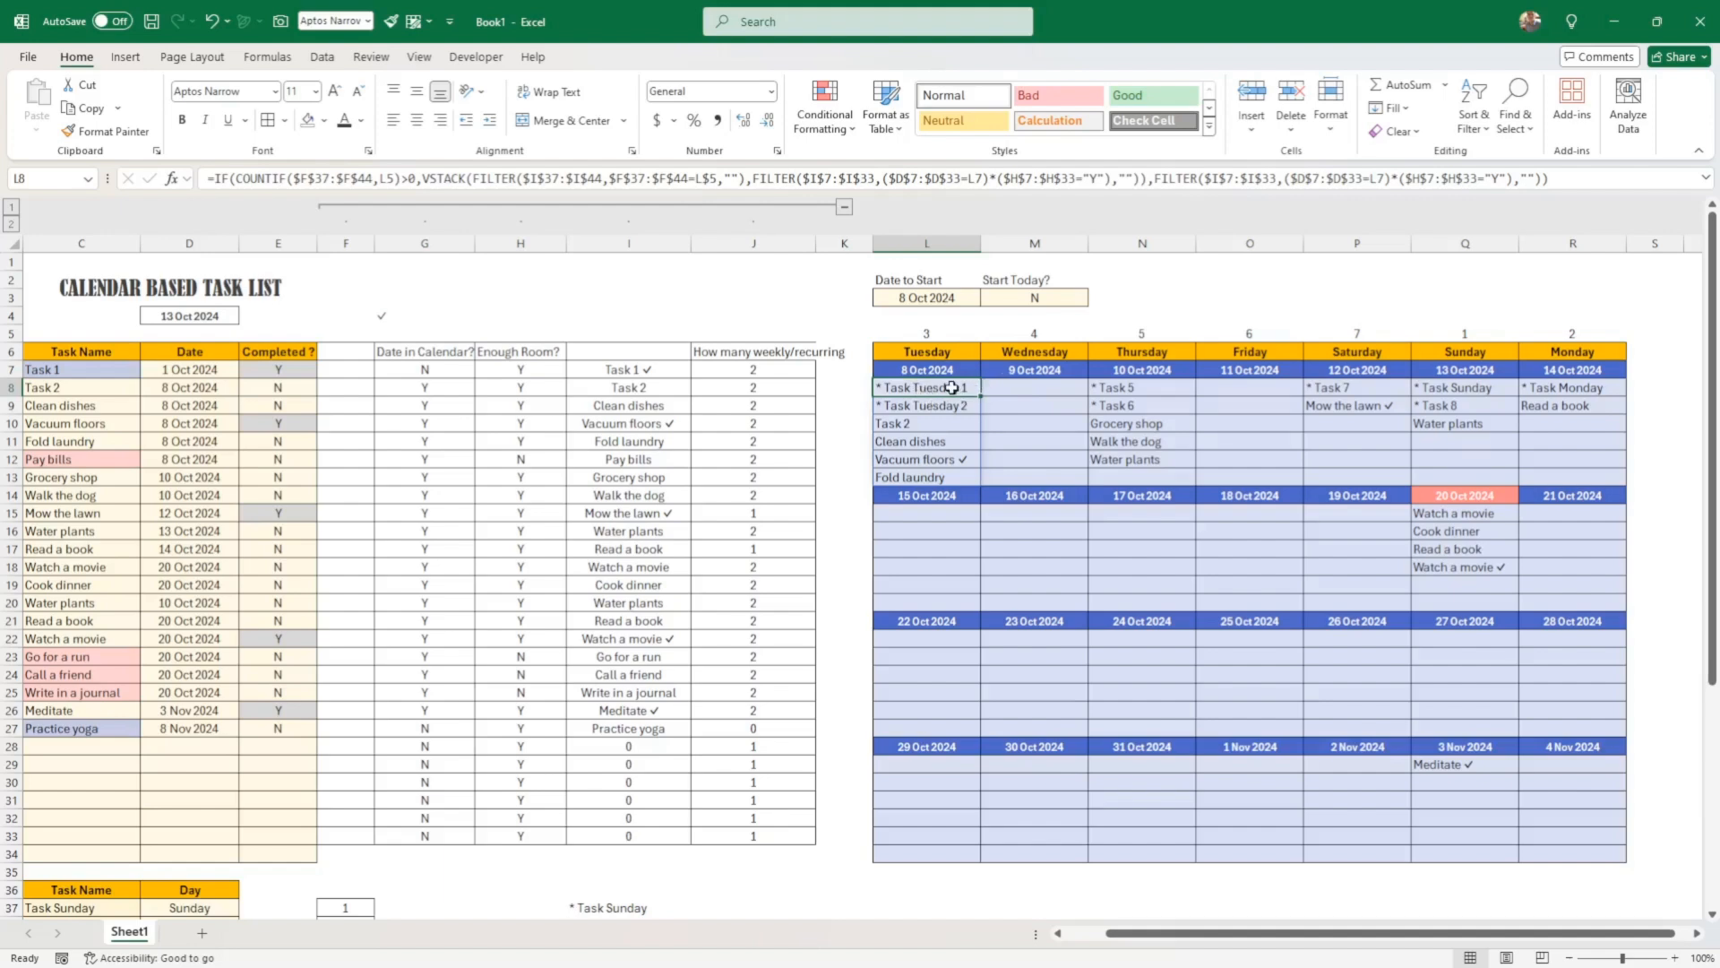
double_click(950, 511)
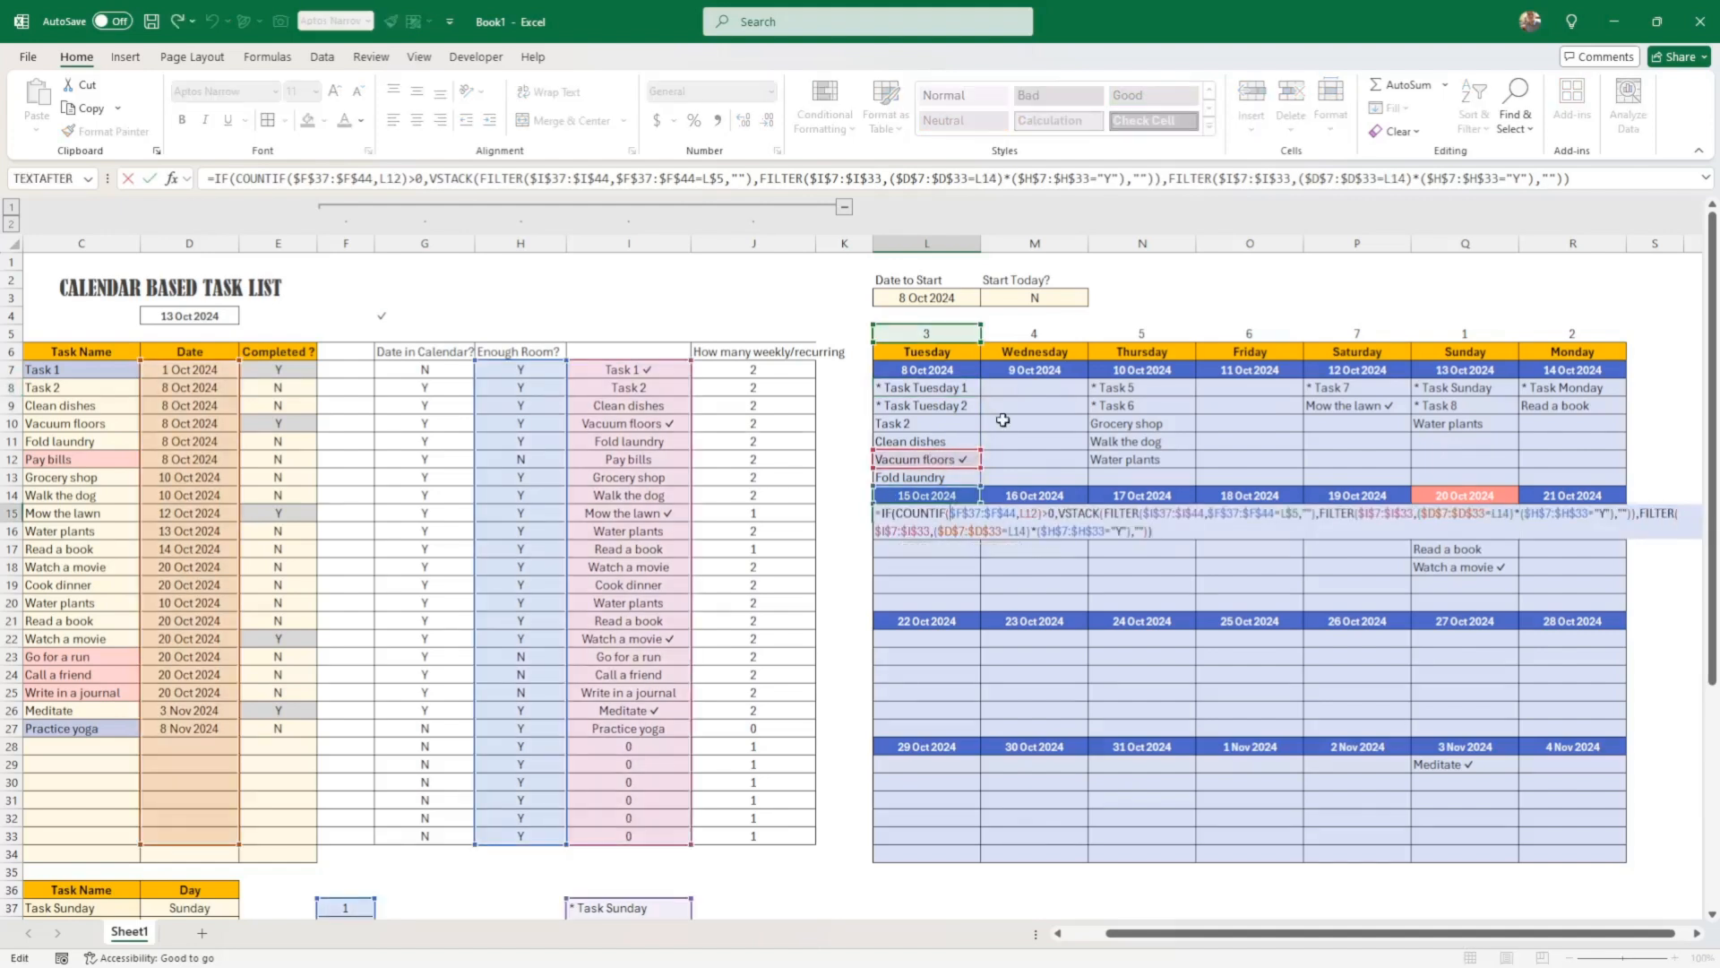
key("Return")
Copy L8's formula into L15 again and check which day-number cell each COUNTIF refers to
left_click(934, 391)
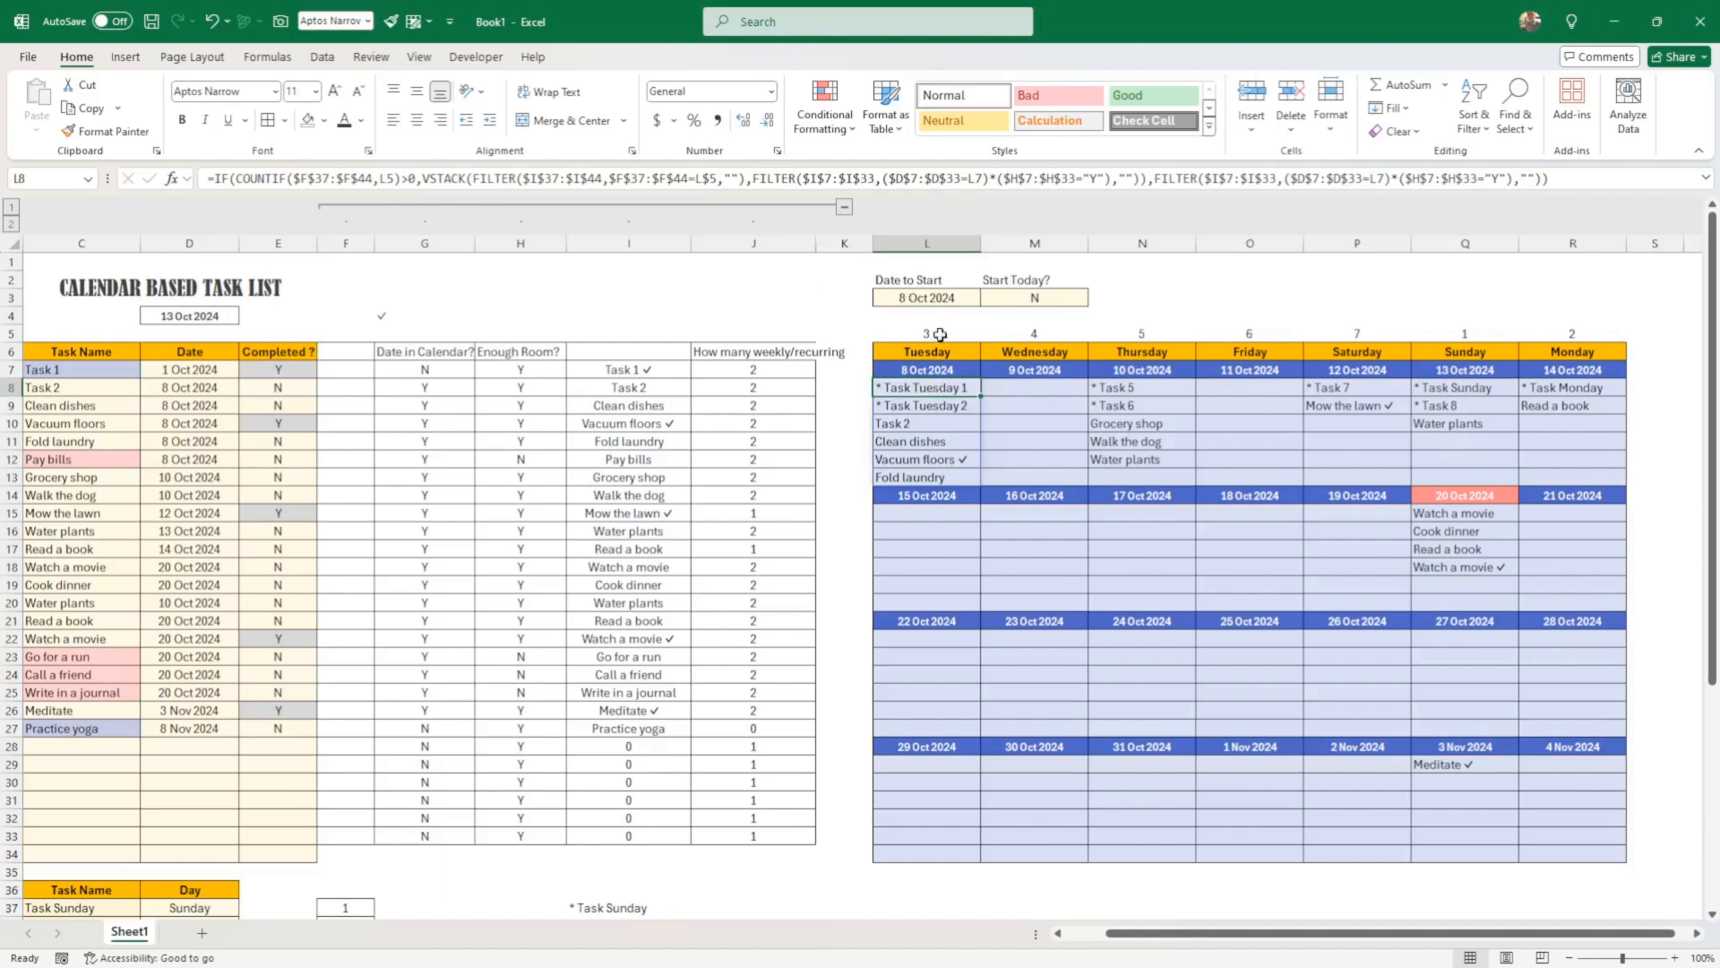
key("ctrl+c")
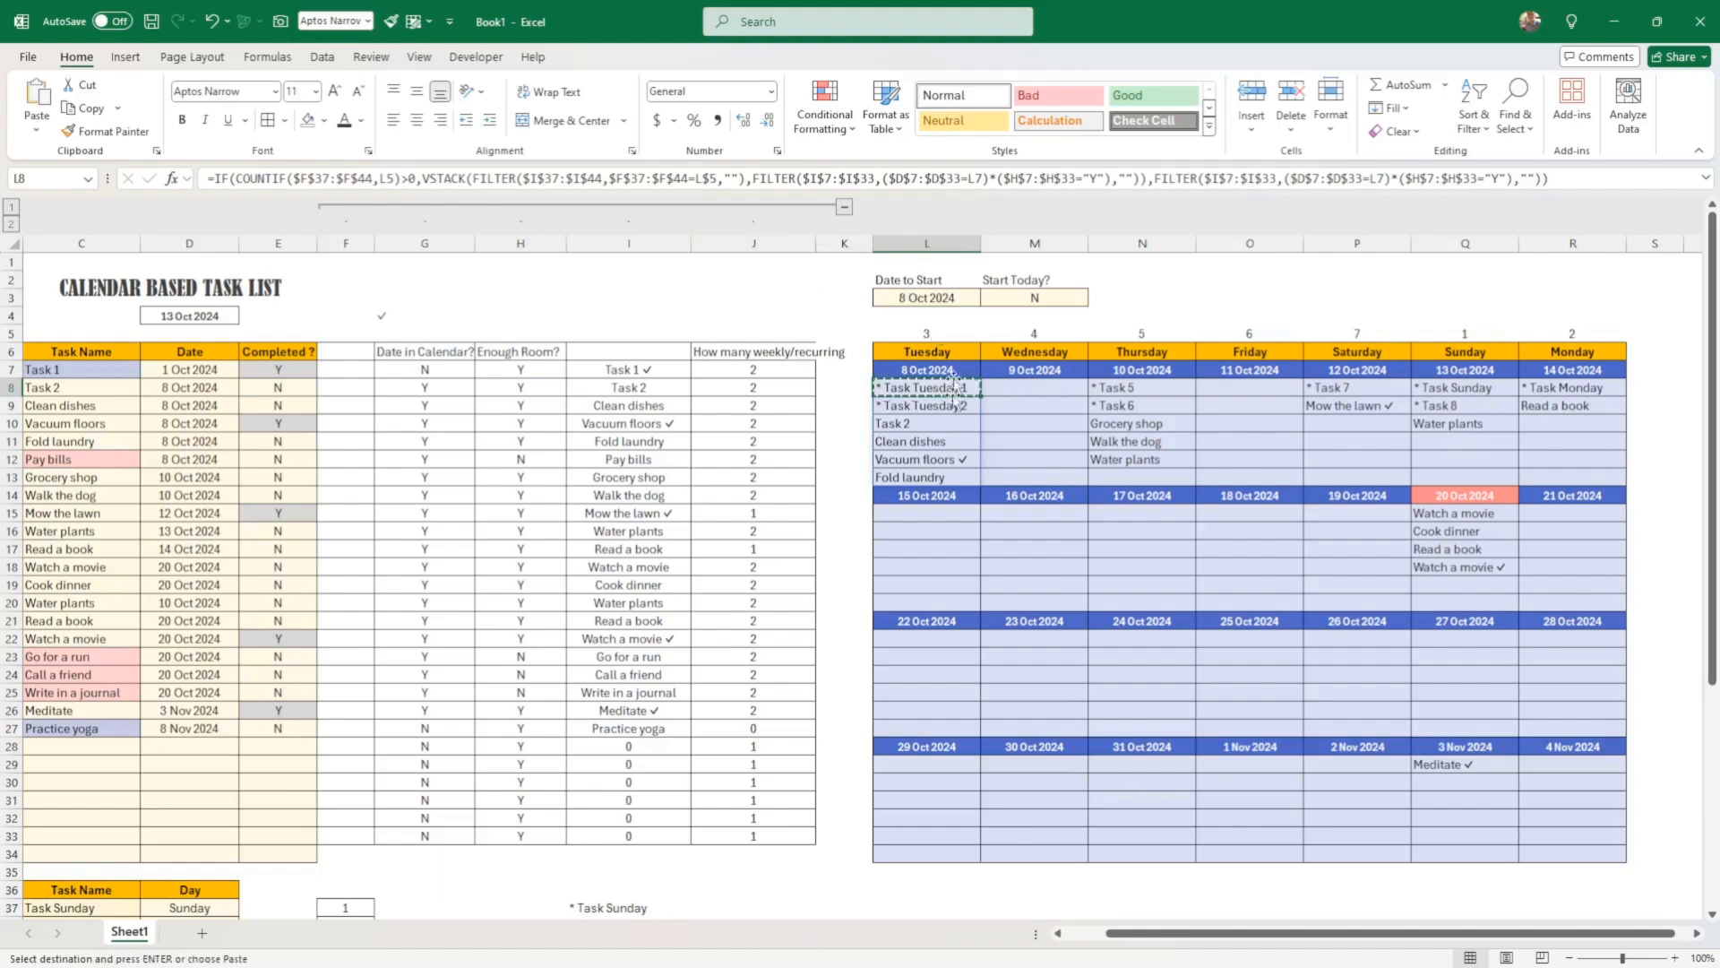
left_click(915, 515)
key("ctrl+v")
double_click(915, 515)
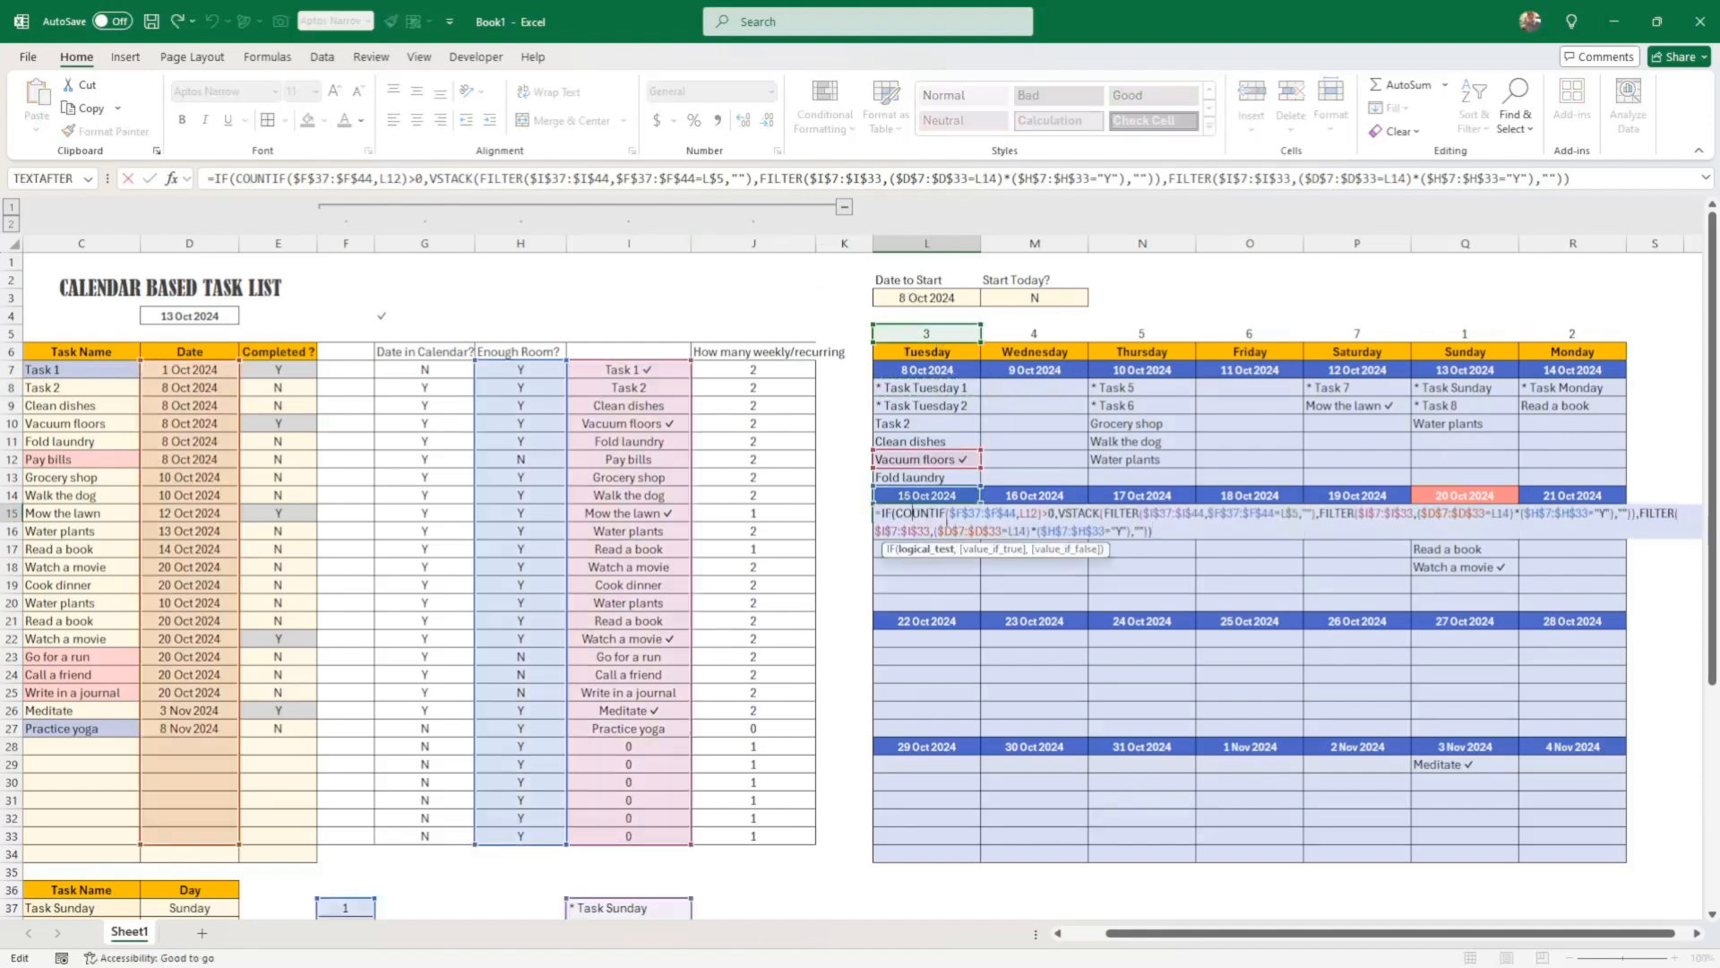
key("Return")
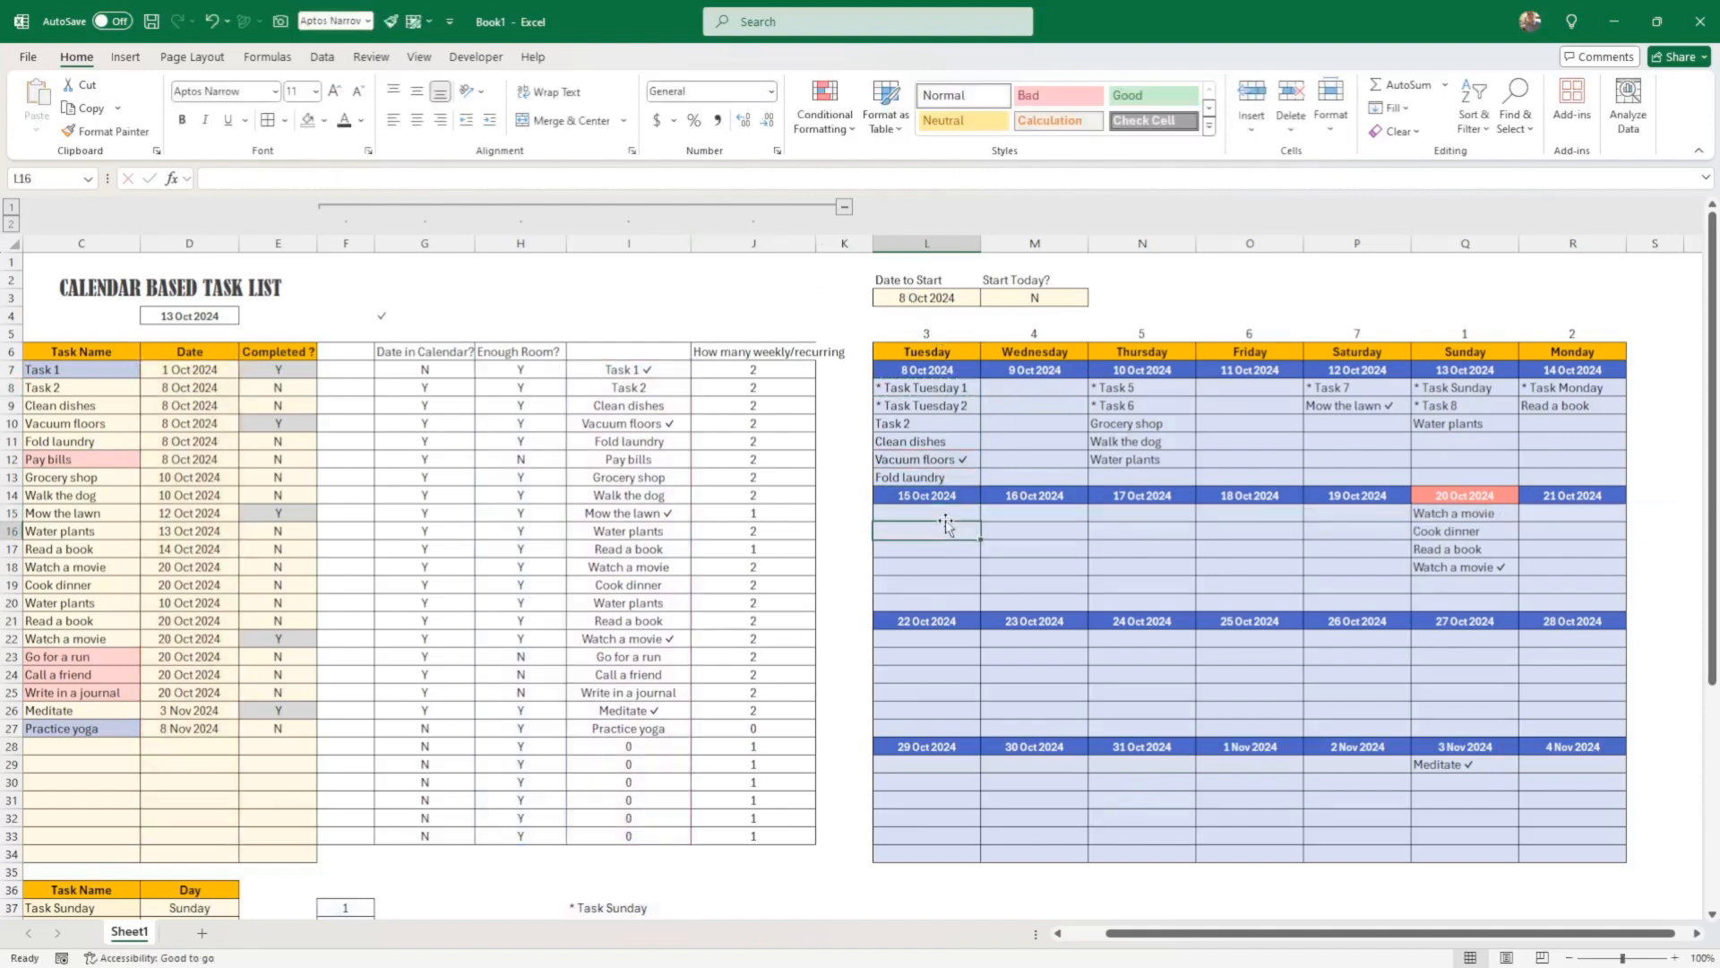
left_click(944, 388)
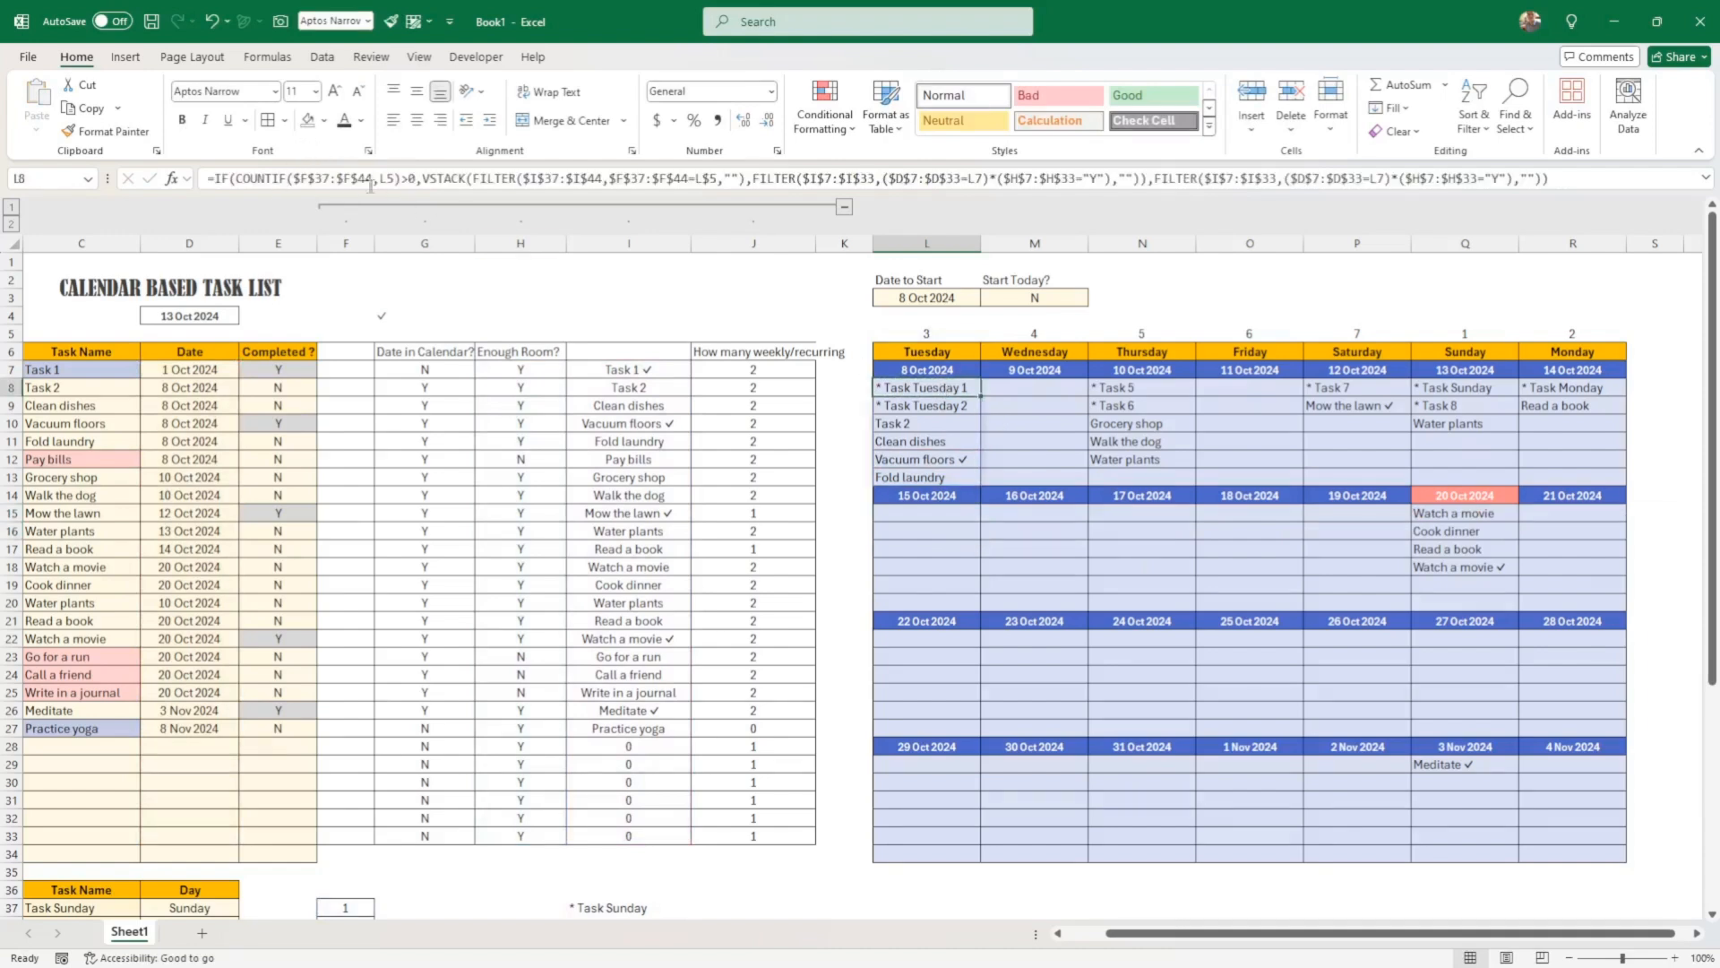
Lock the row of L8's COUNTIF criterion by changing L5 to L$5, and fill the formula across to R8
left_click(386, 178)
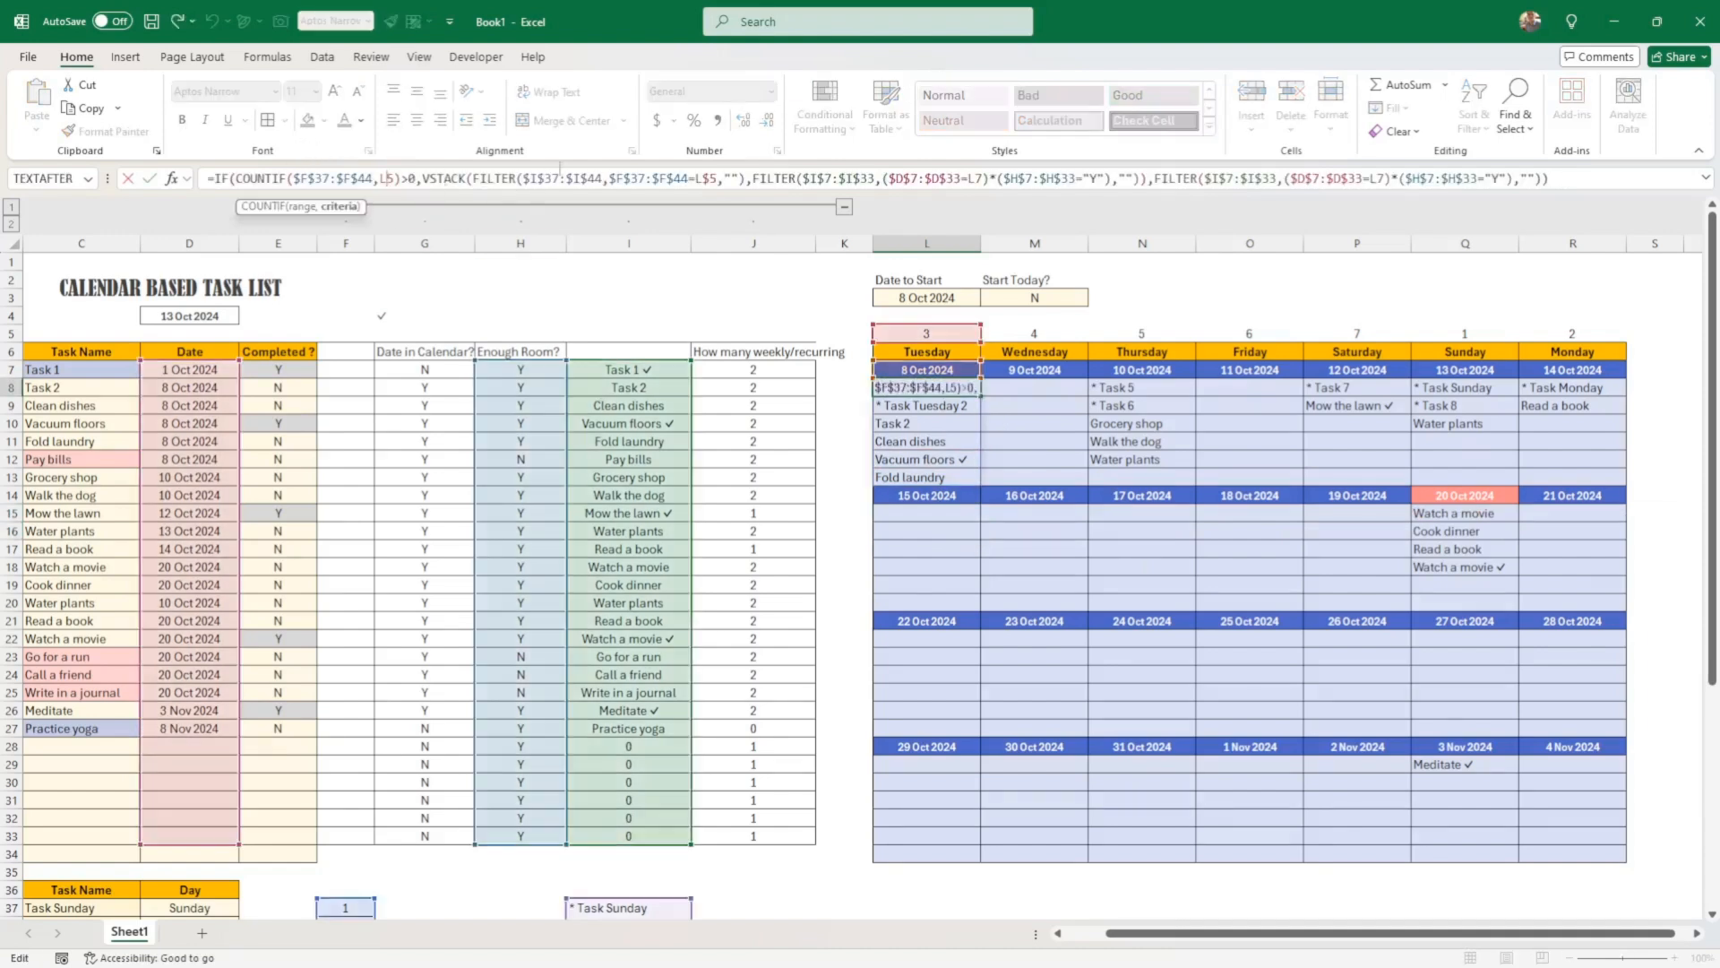
type("$")
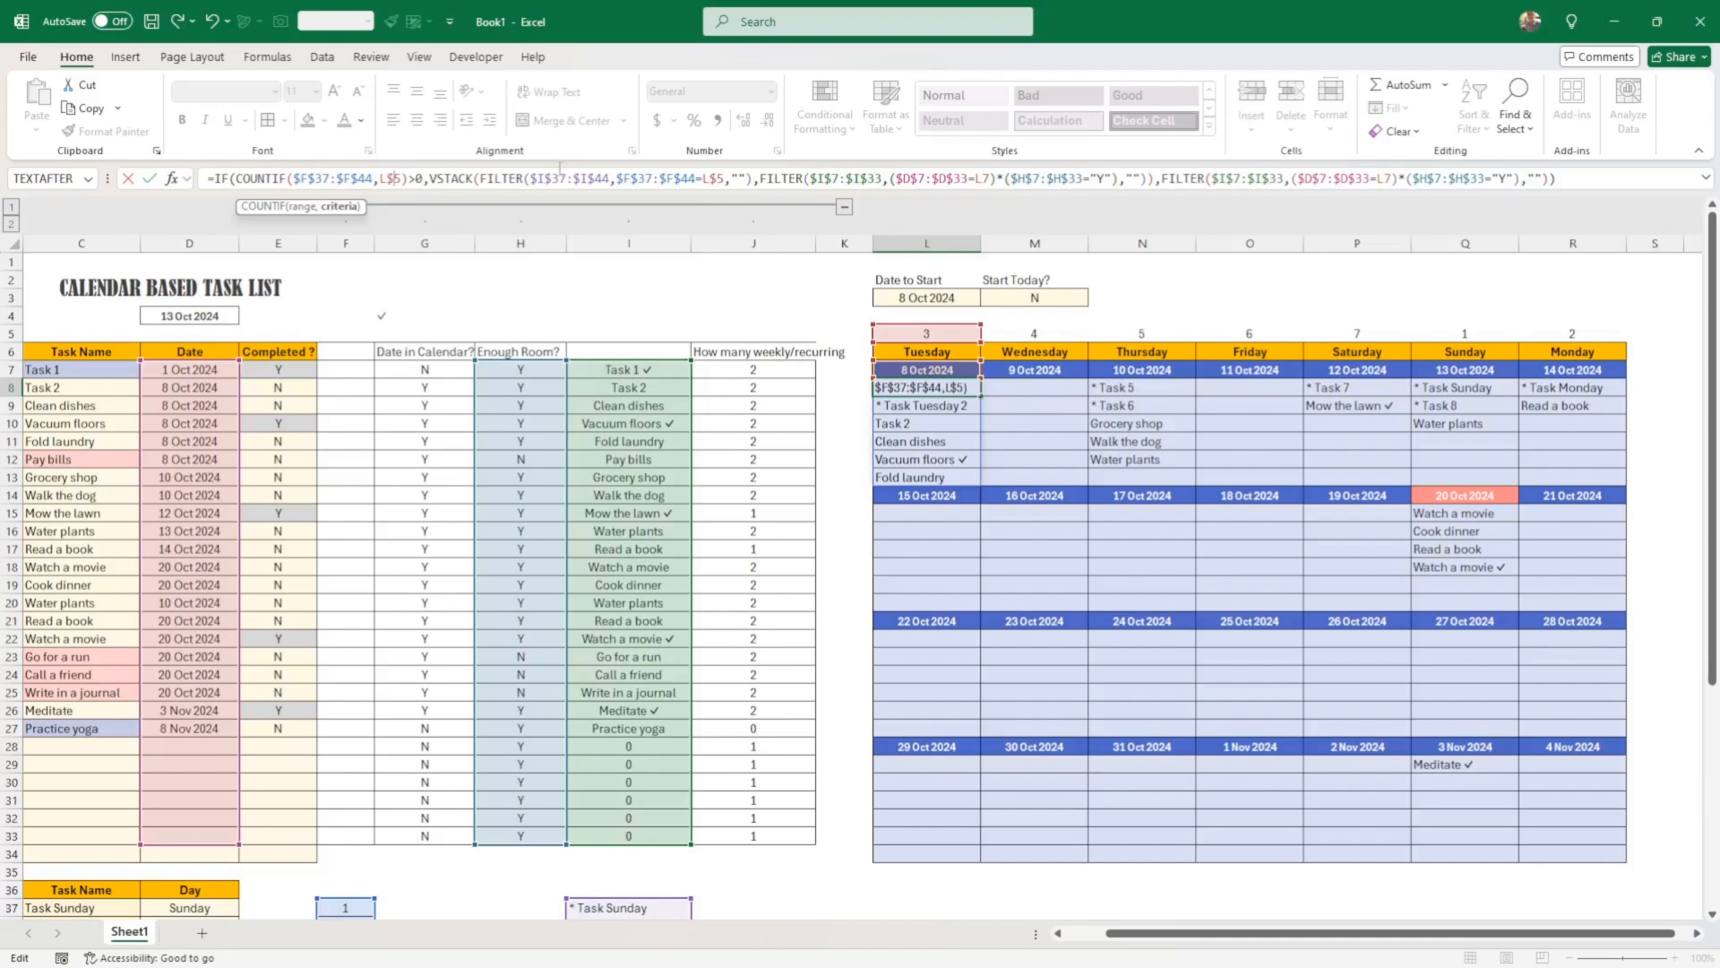
key("ctrl+Return")
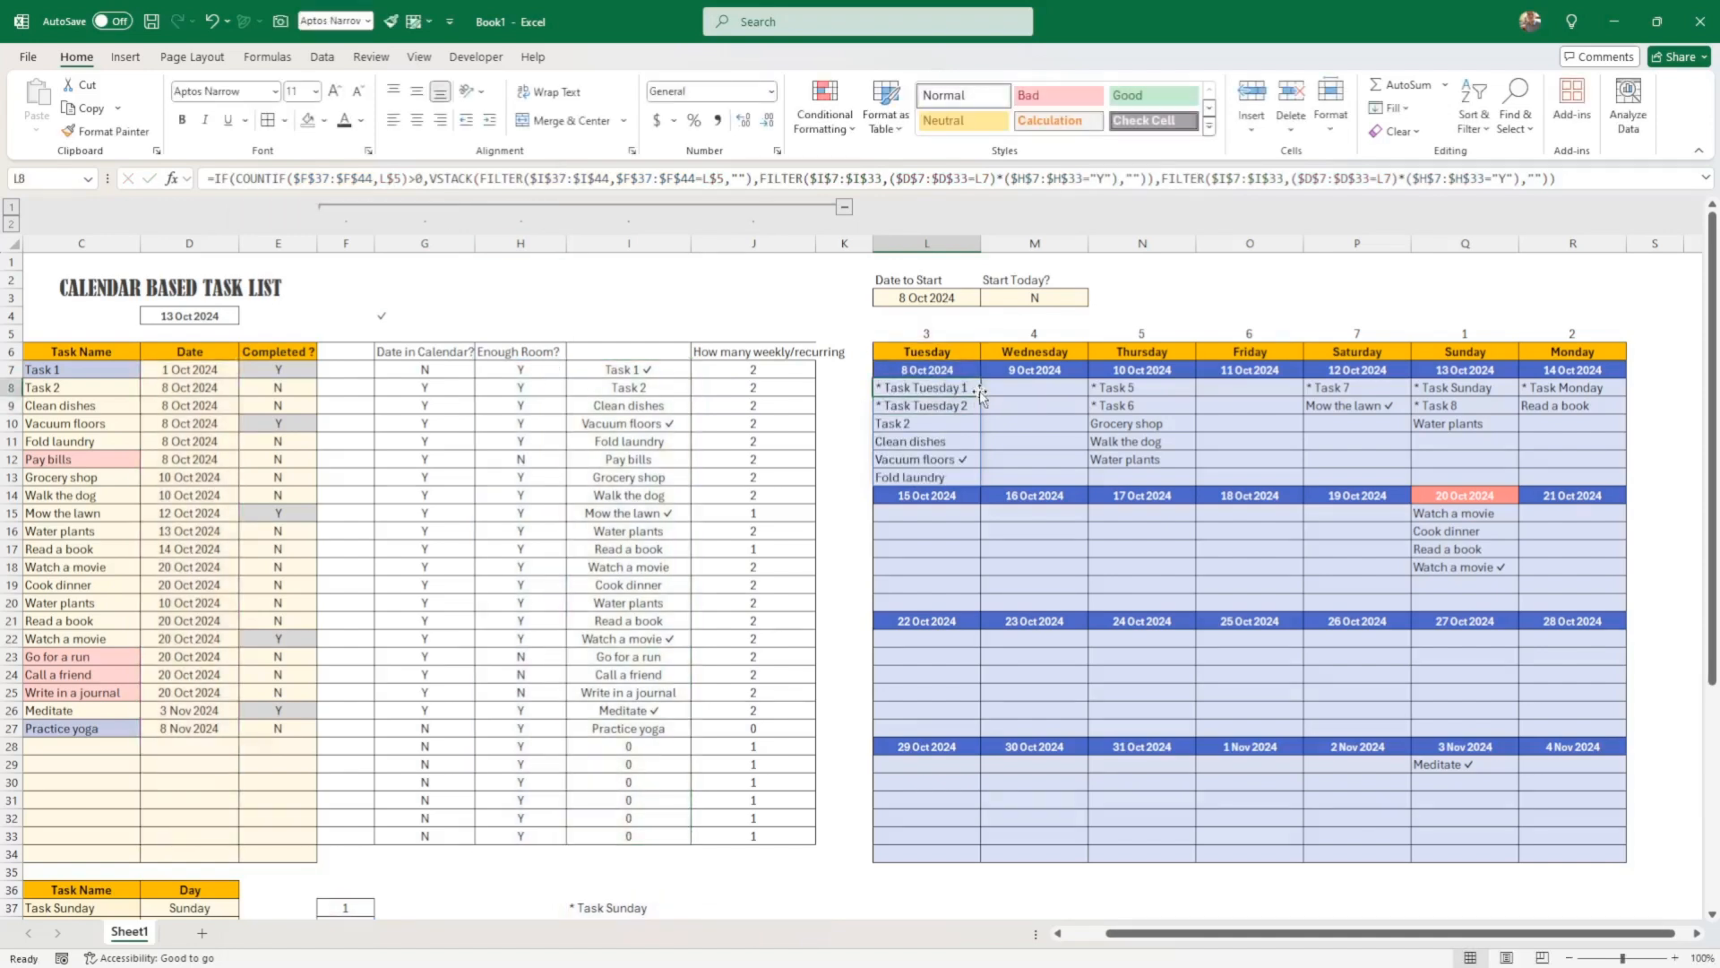
left_click_drag(981, 397, 1577, 389)
Copy the corrected formulas in L8:R8 to the other three weeks' first task rows, starting at L15, L22 and L29
key("ctrl+c")
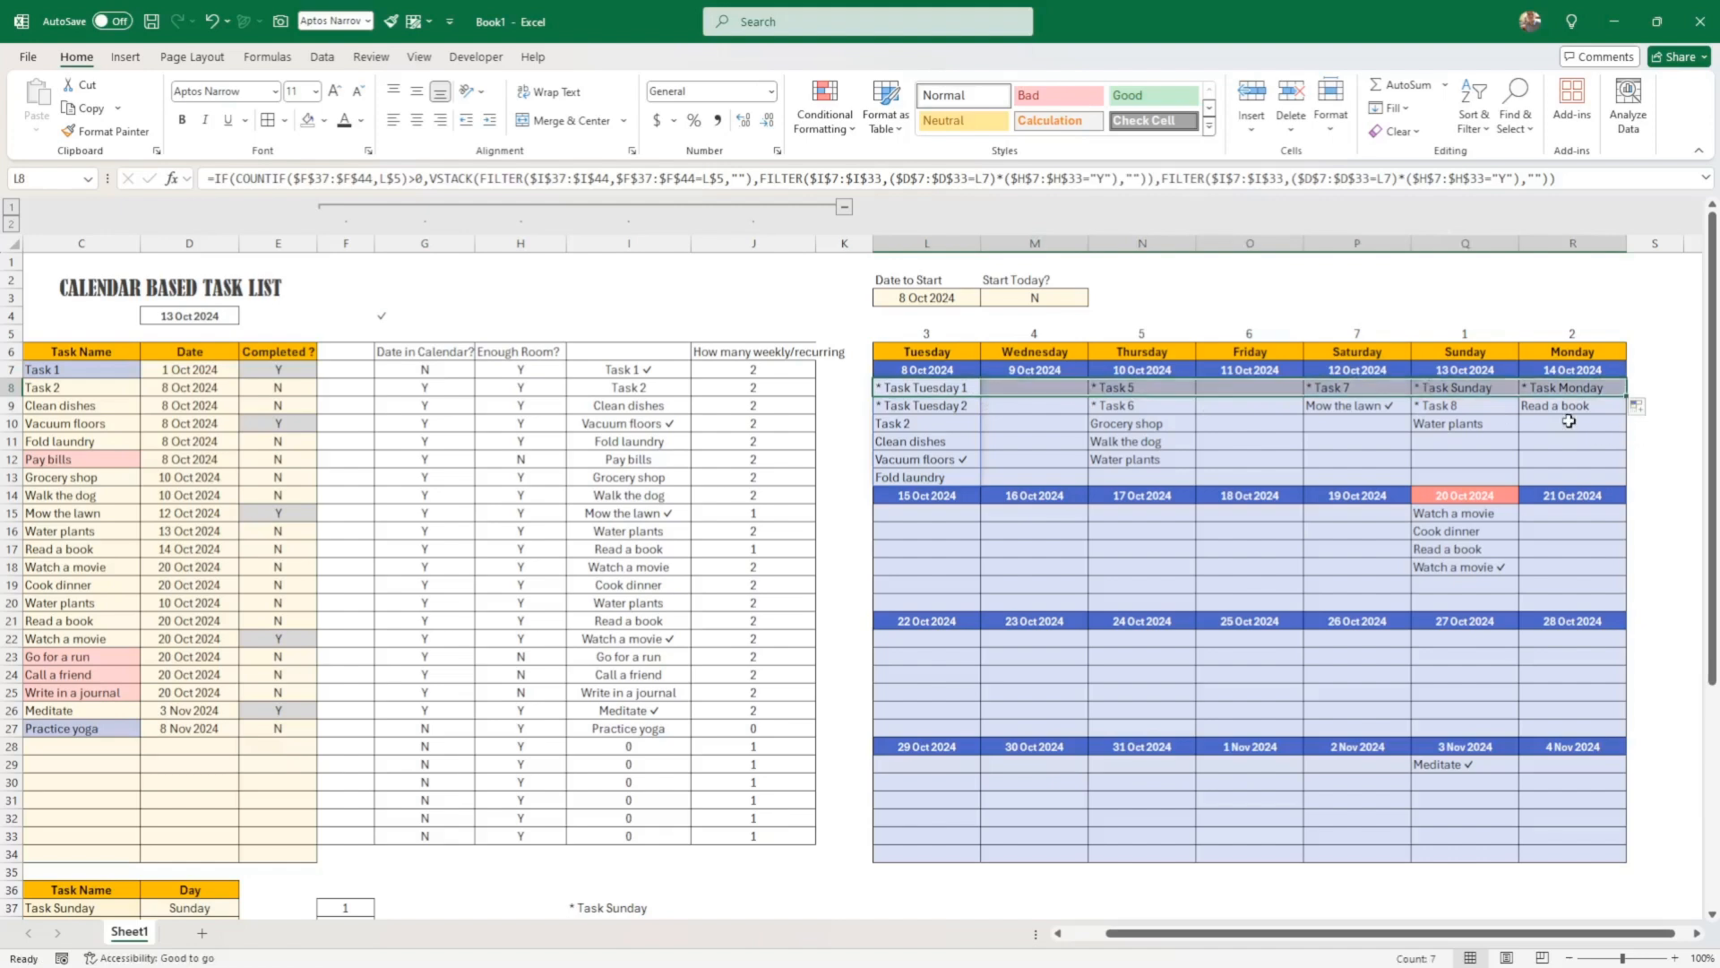
left_click(969, 514)
key("ctrl+v")
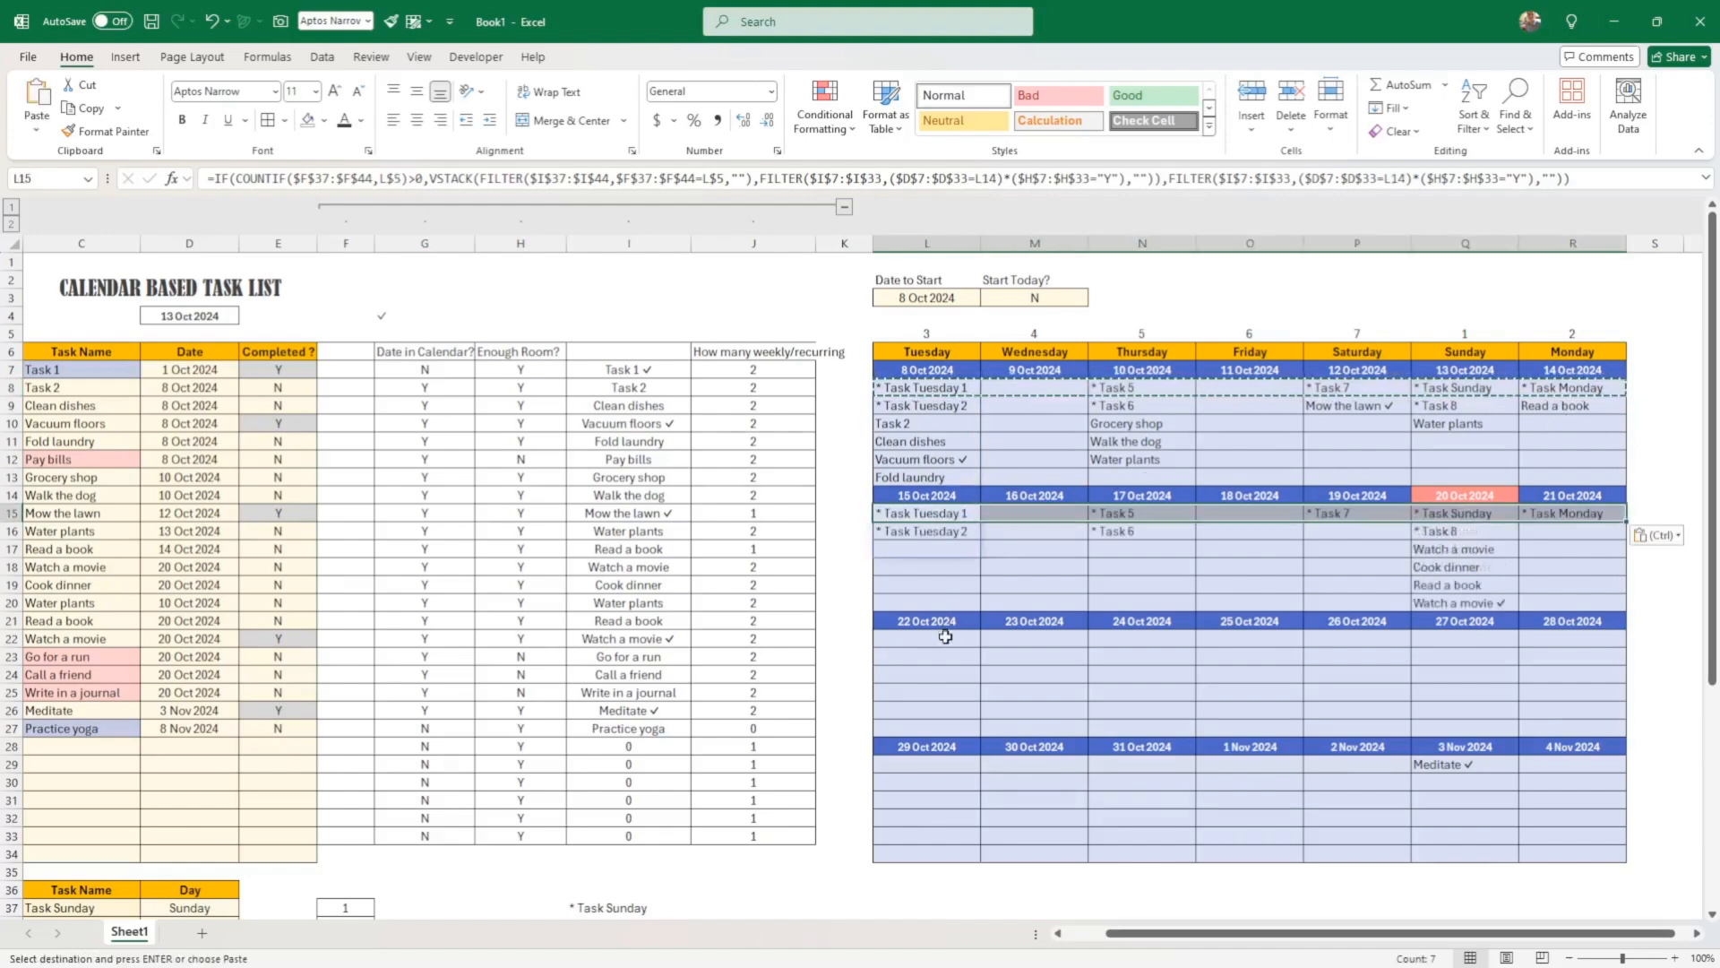
left_click(929, 645)
key("ctrl+v")
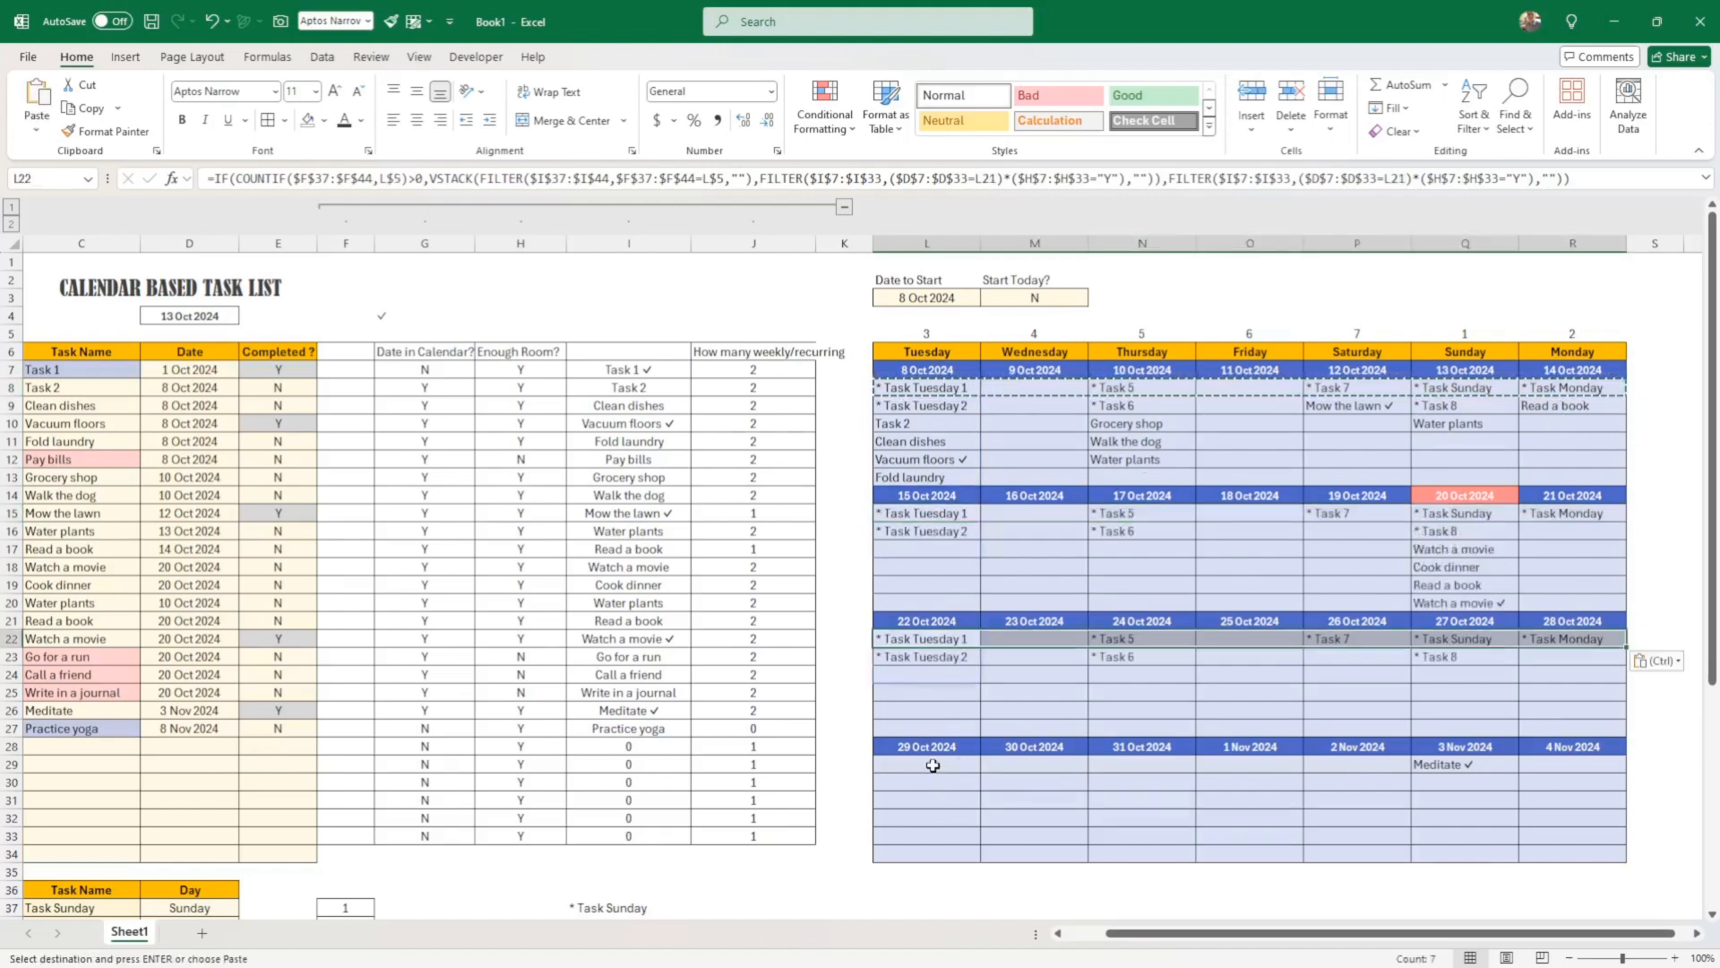
left_click(932, 765)
key("ctrl+v")
left_click(936, 800)
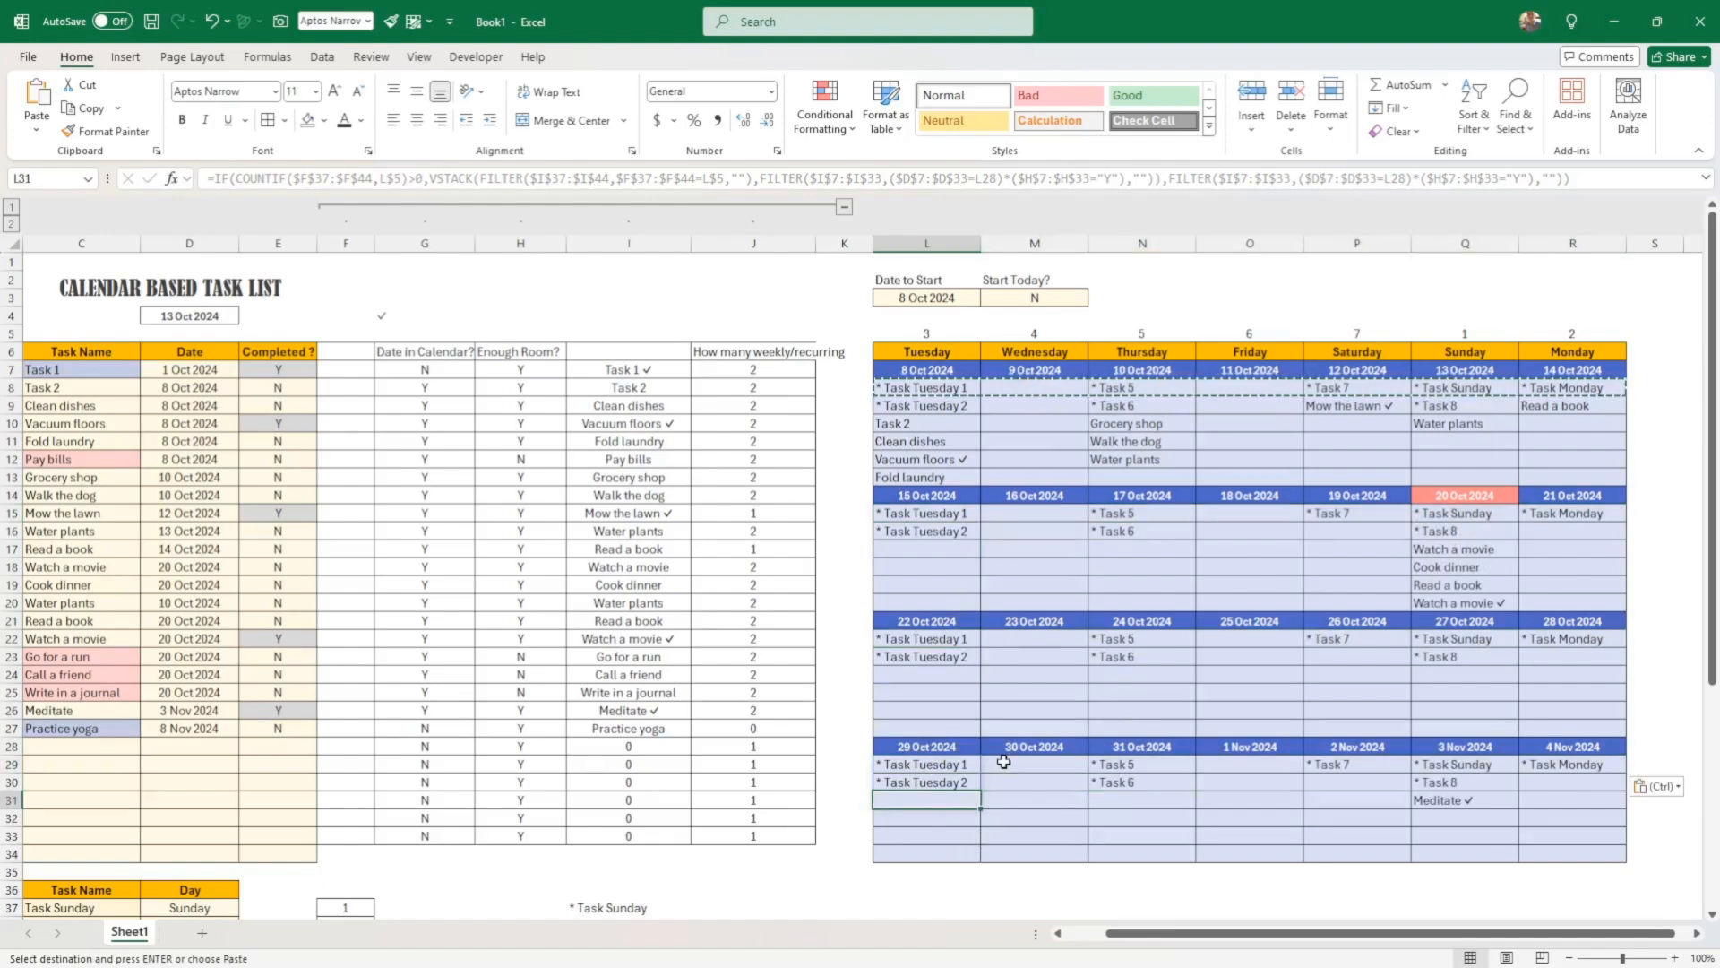
scroll(1022, 860, "down", 2)
left_click(1028, 780)
scroll(1028, 780, "up", 2)
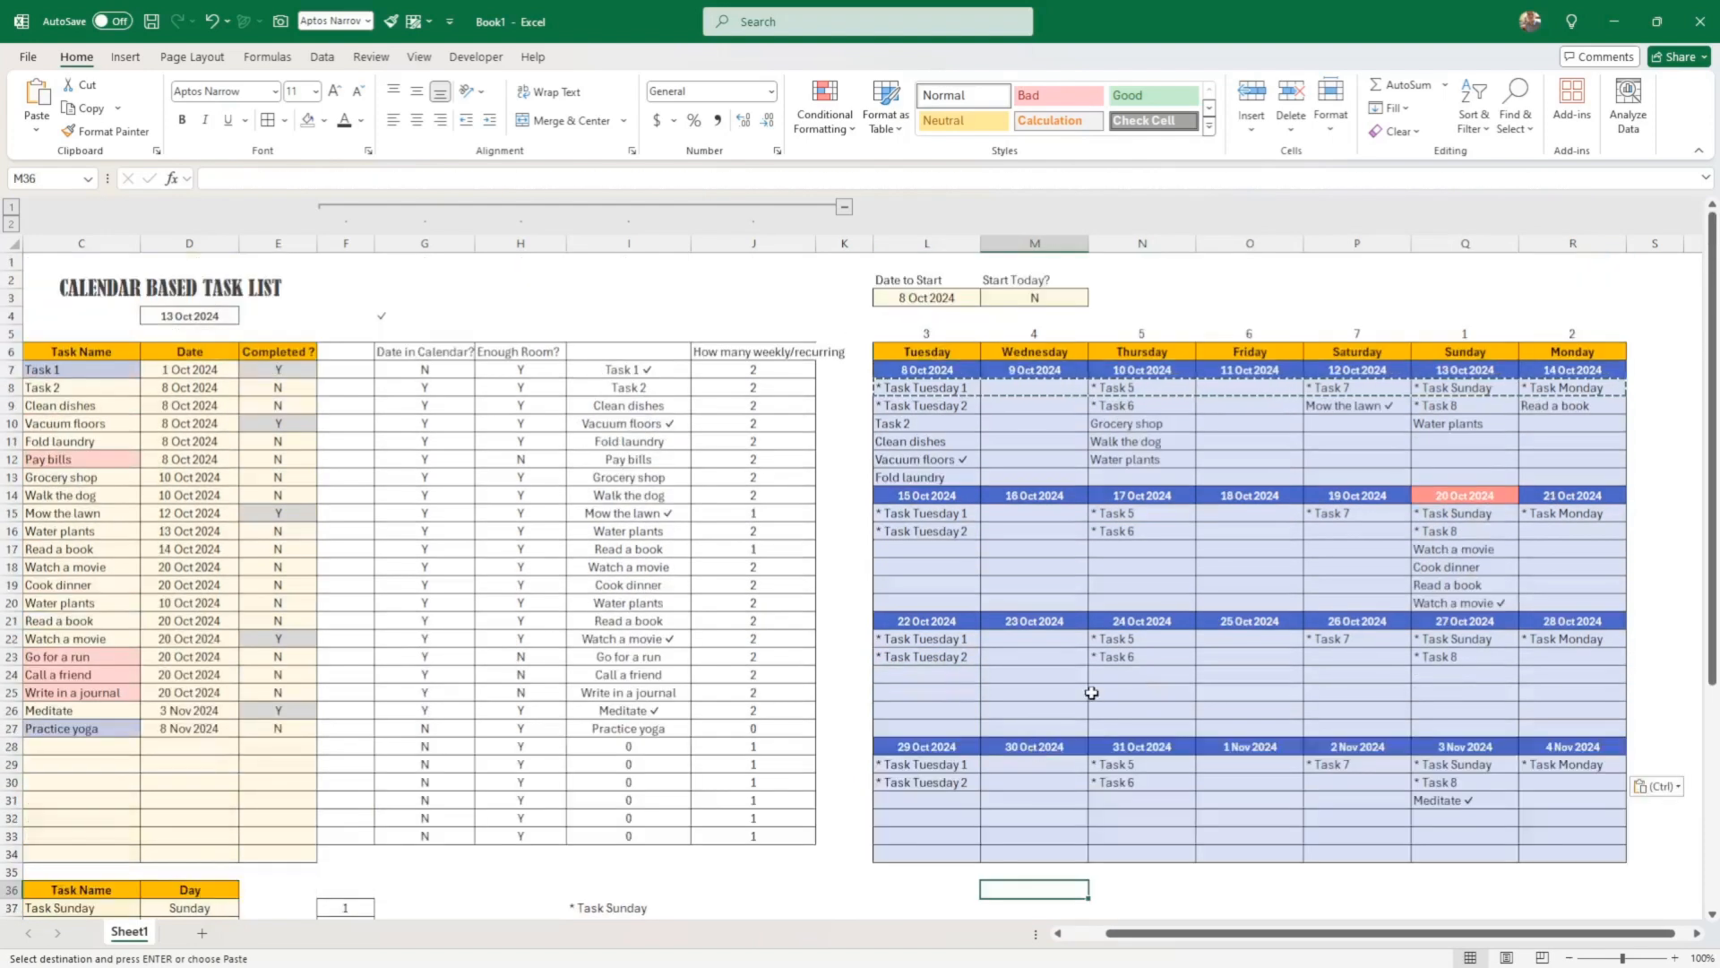
Collapse the grouped helper columns F to J and clear the copy marquee
left_click(844, 207)
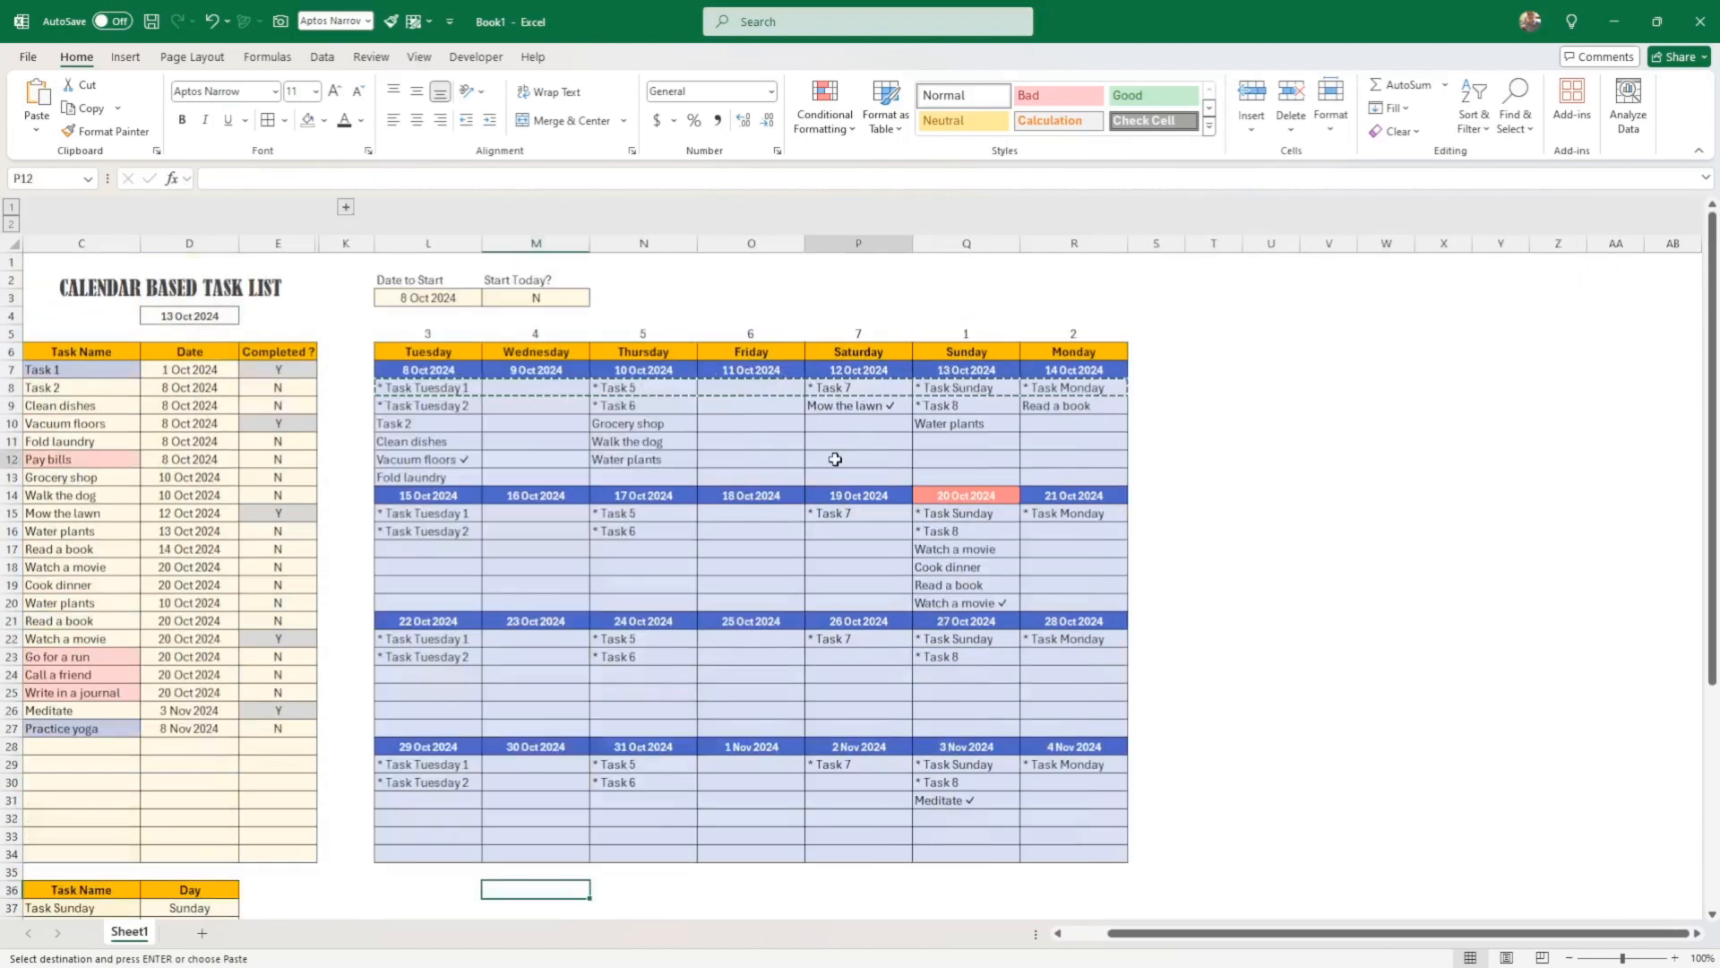
left_click(1272, 561)
key("Escape")
key("Down")
key("Down")
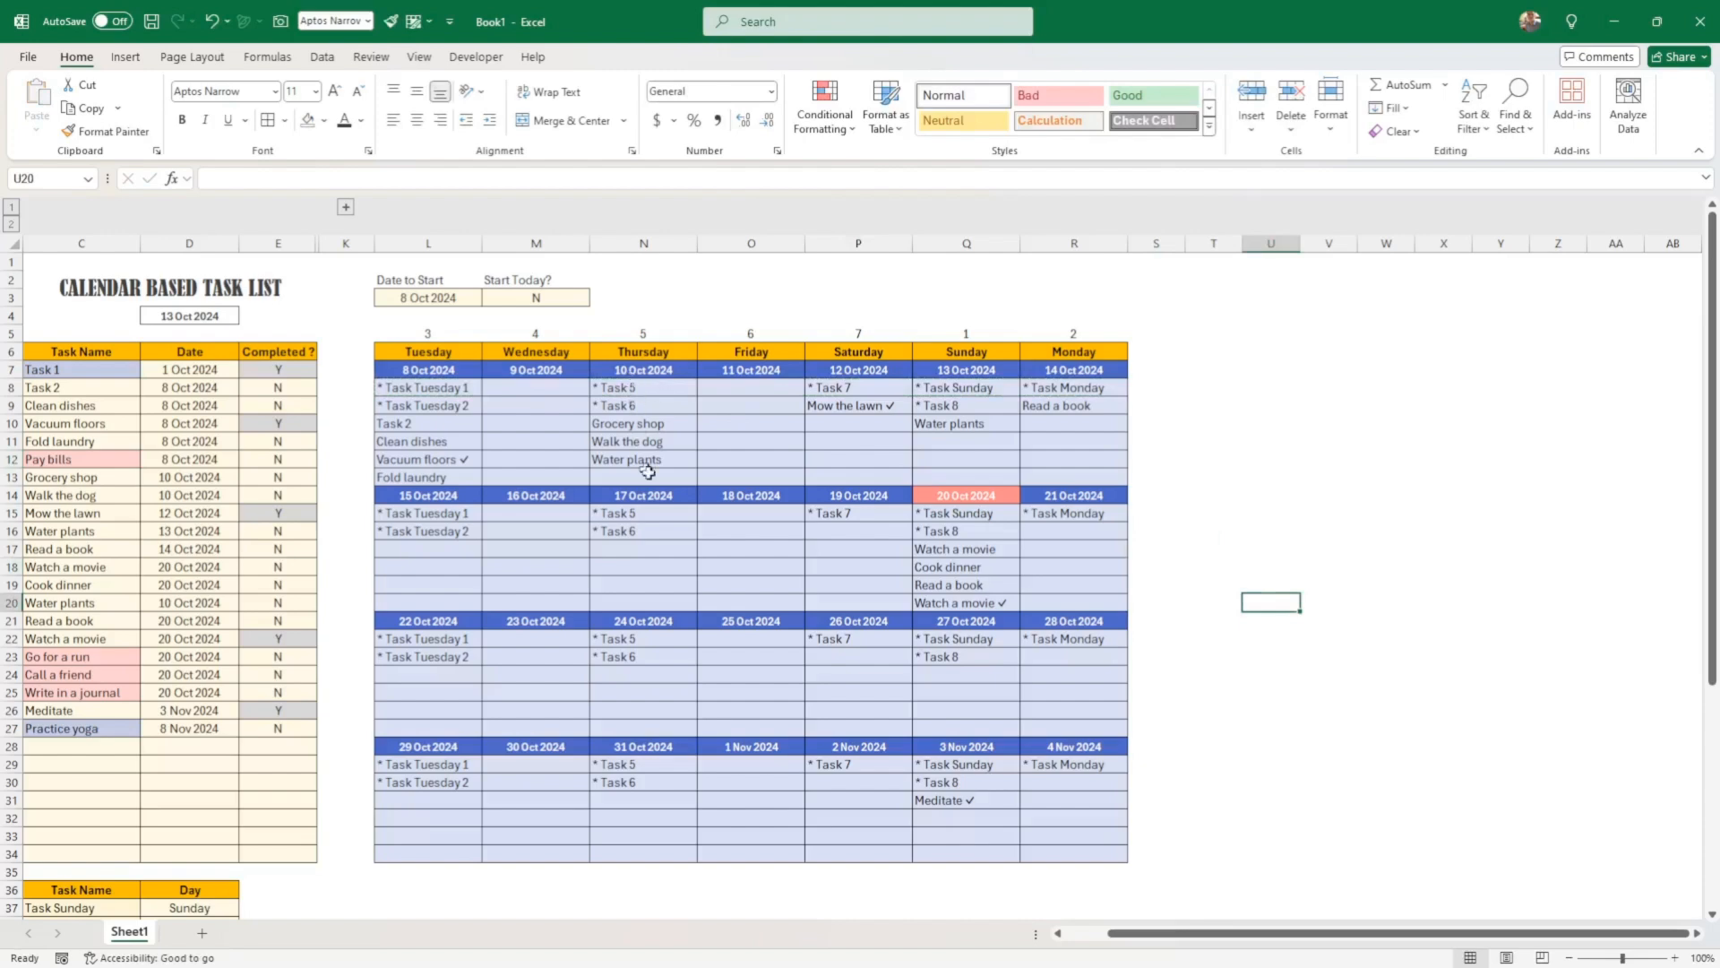
Check the recurring tasks in all four calendar weeks against the task and day list in C36:D44
scroll(641, 630, "down", 3)
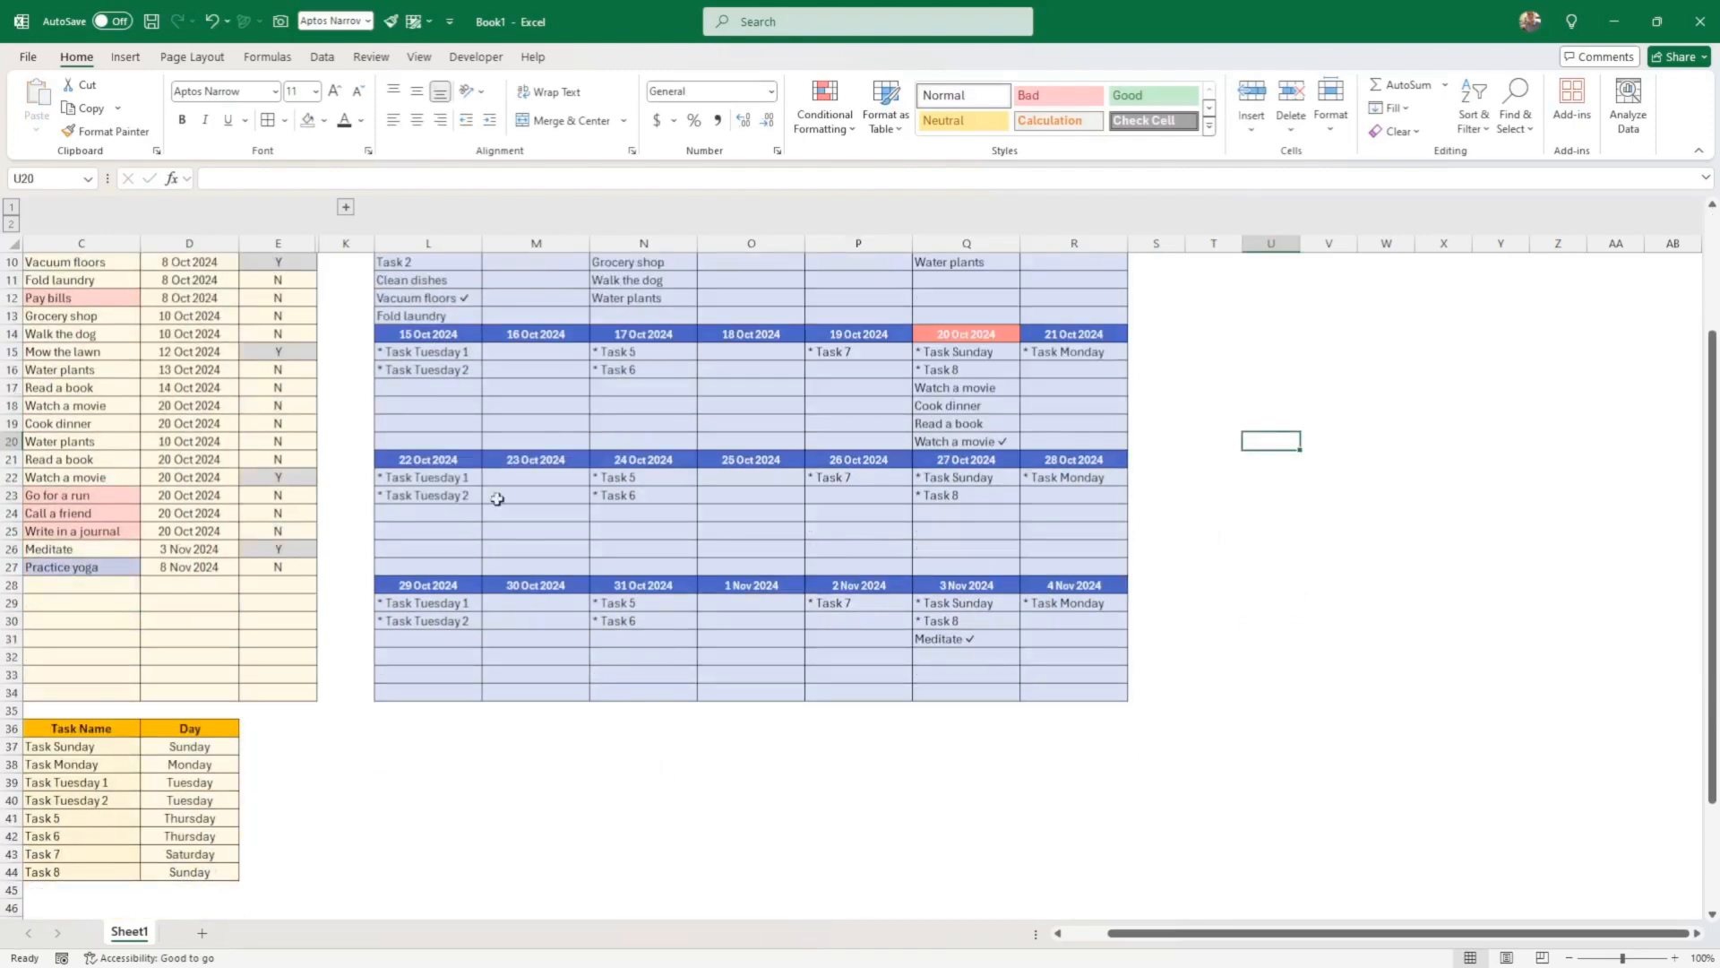
scroll(498, 499, "up", 2)
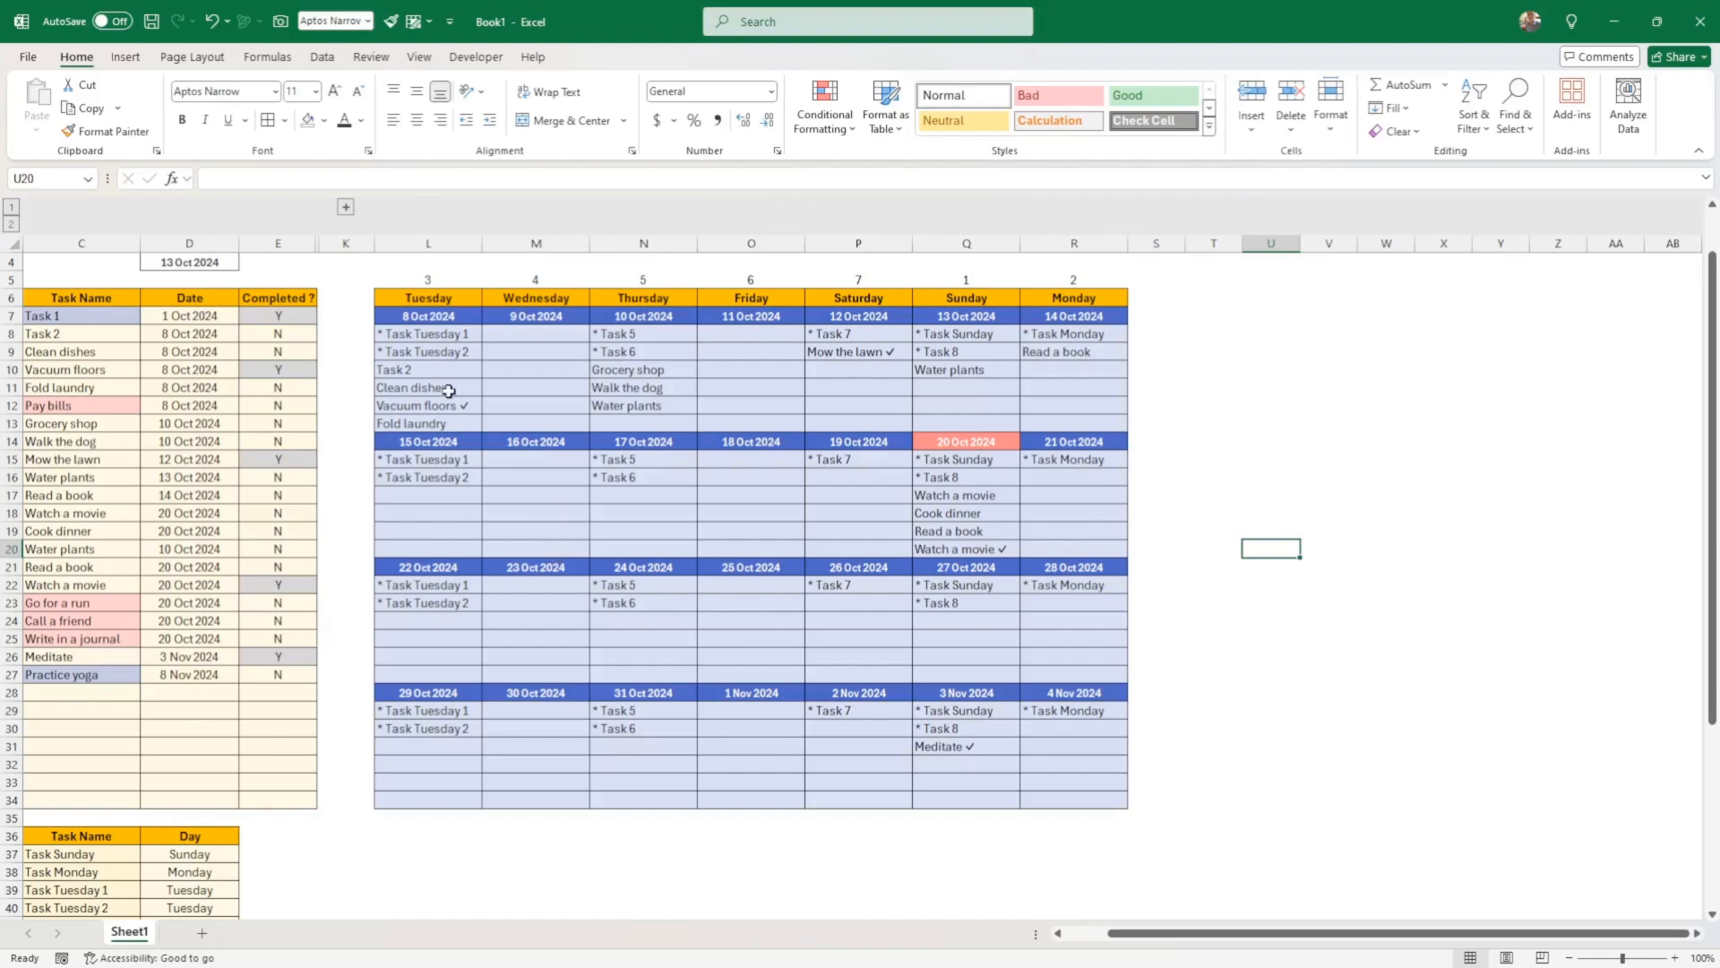
left_click_drag(329, 849, 18, 846)
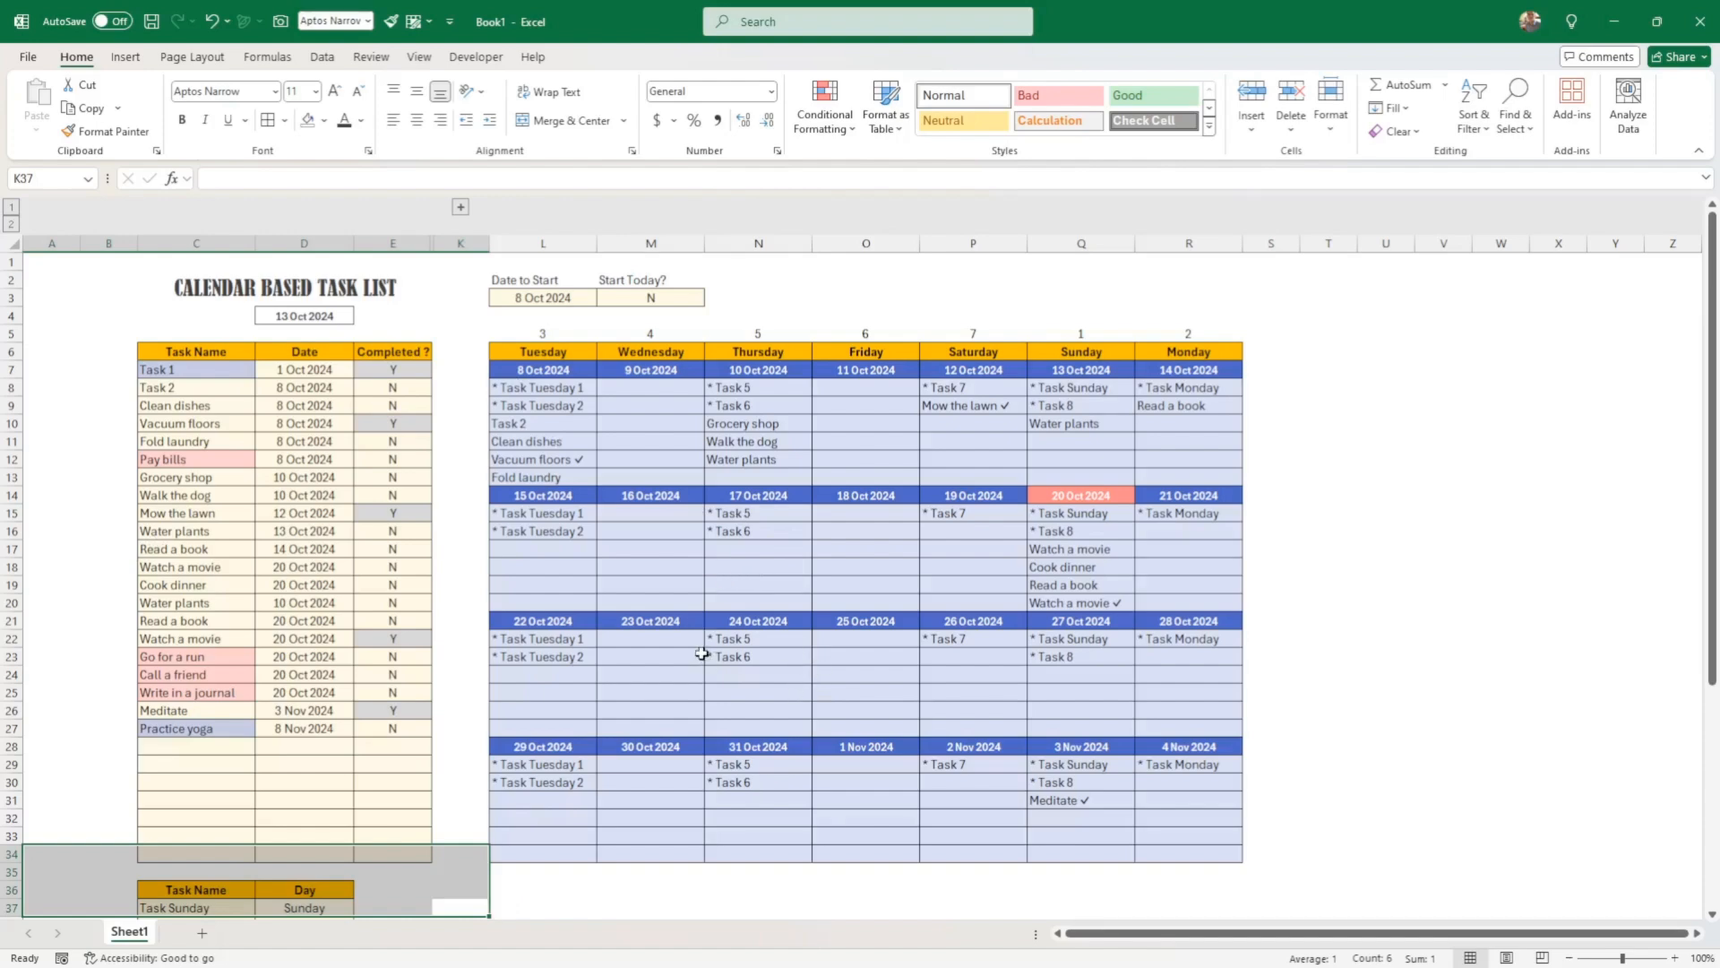
scroll(741, 756, "down", 3)
left_click(753, 836)
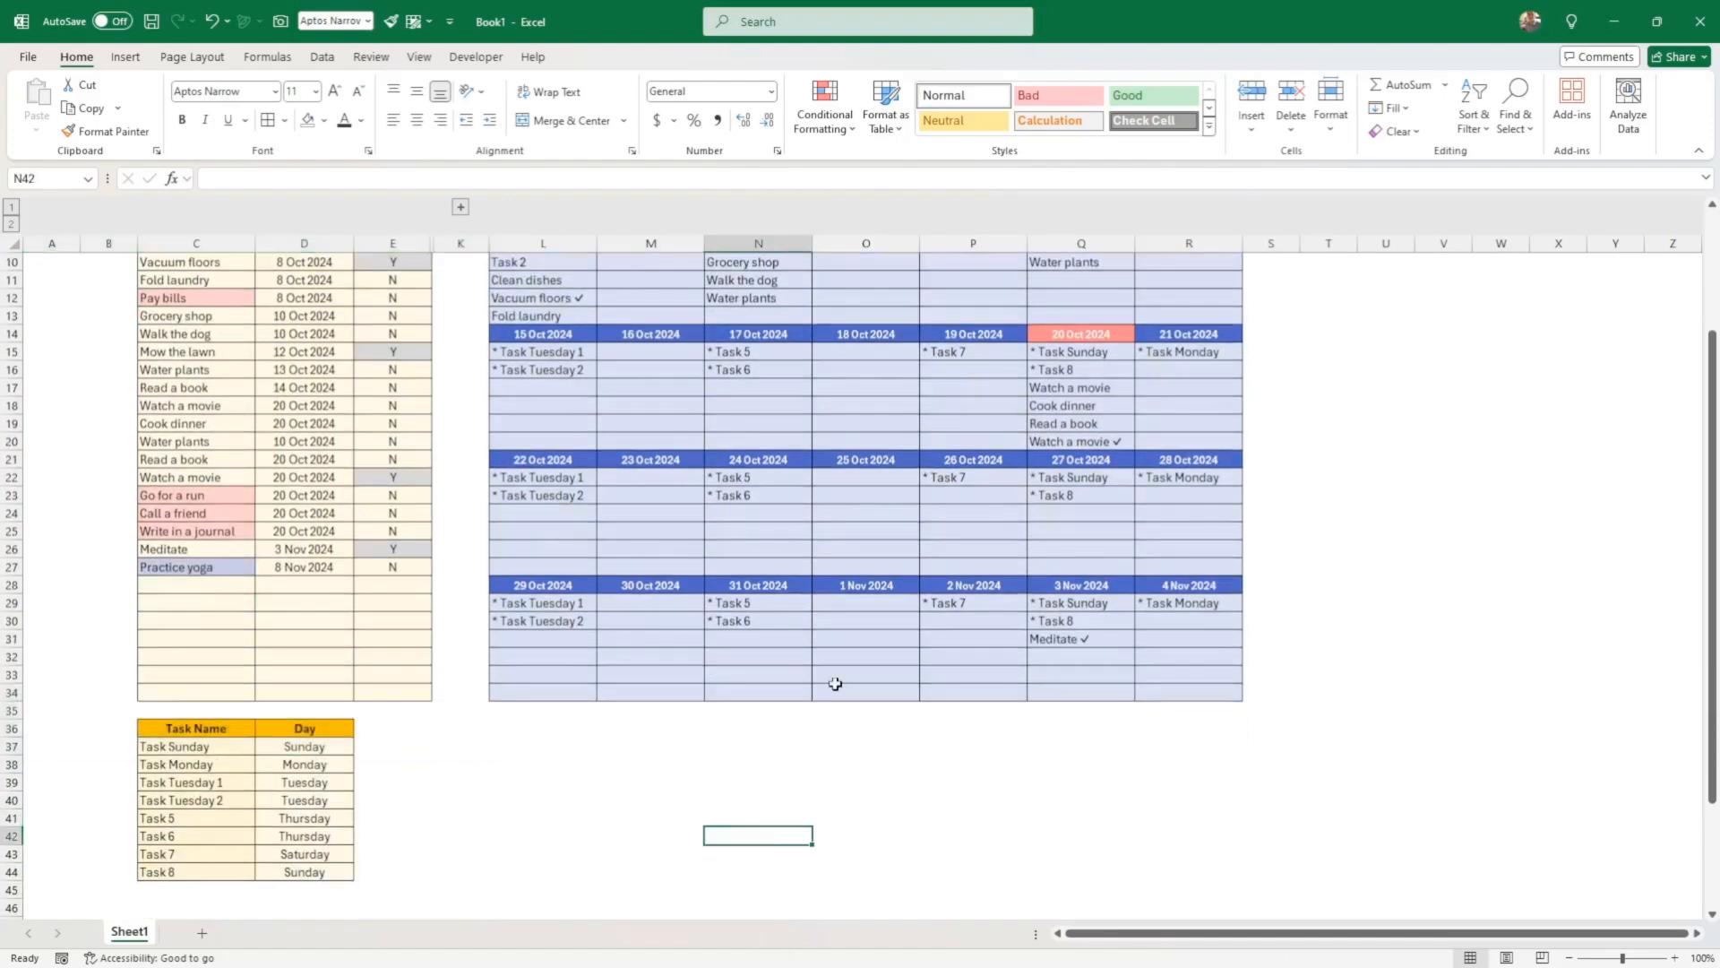